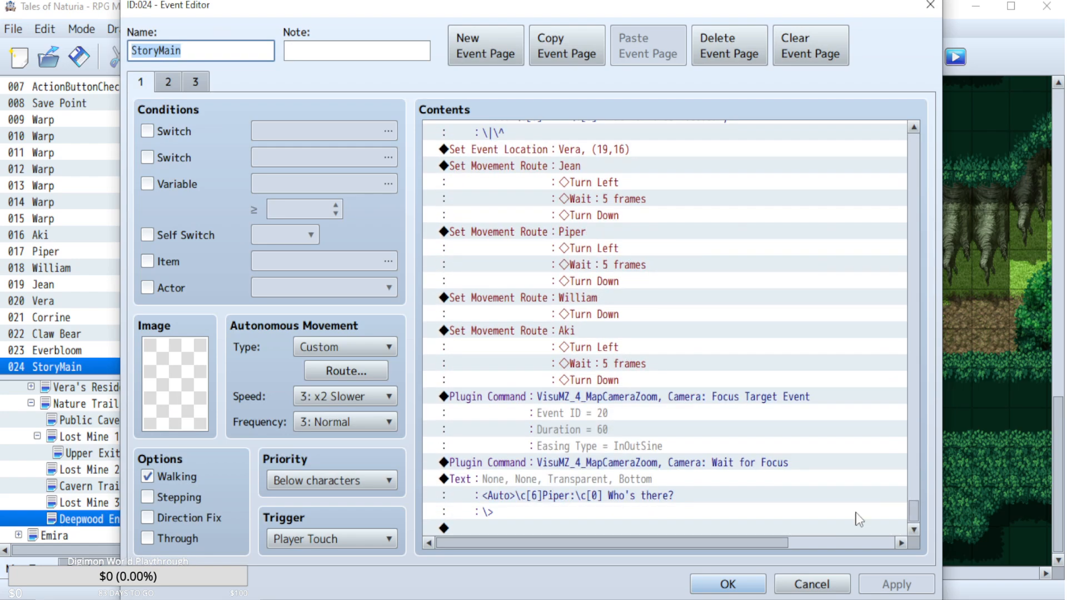
Review the commands on page 1 of the StoryMain event and close the event editor without changes.
scroll(884, 254, up, 10)
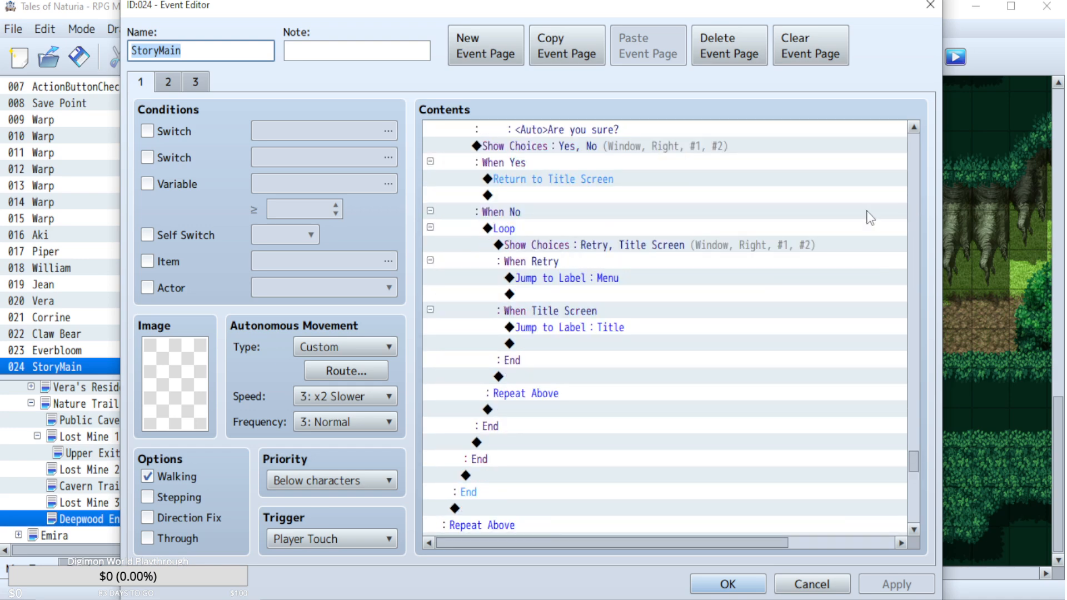
scroll(697, 339, up, 7)
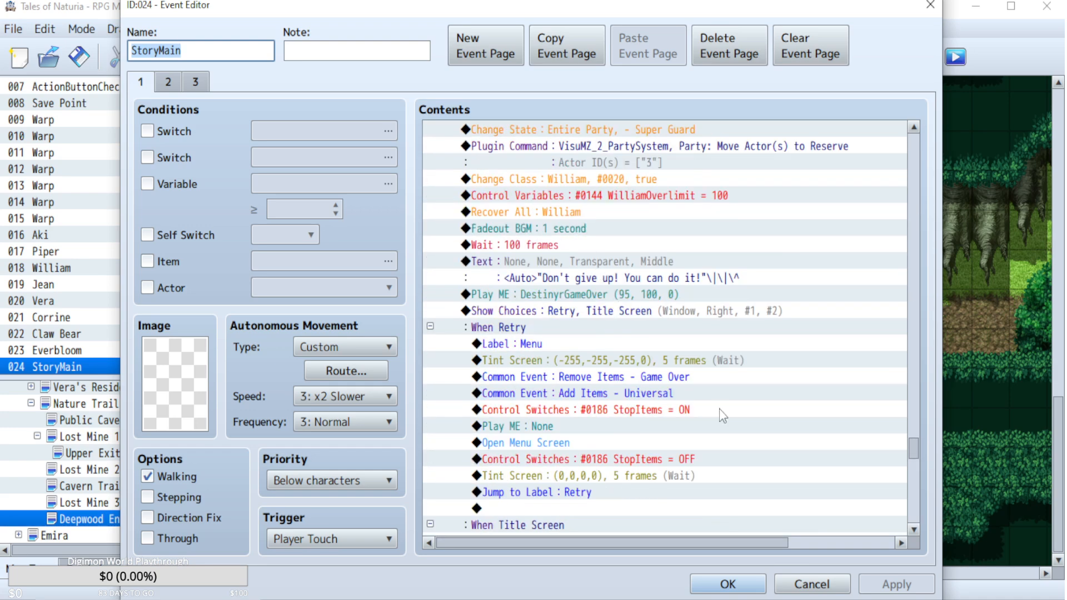
click(811, 584)
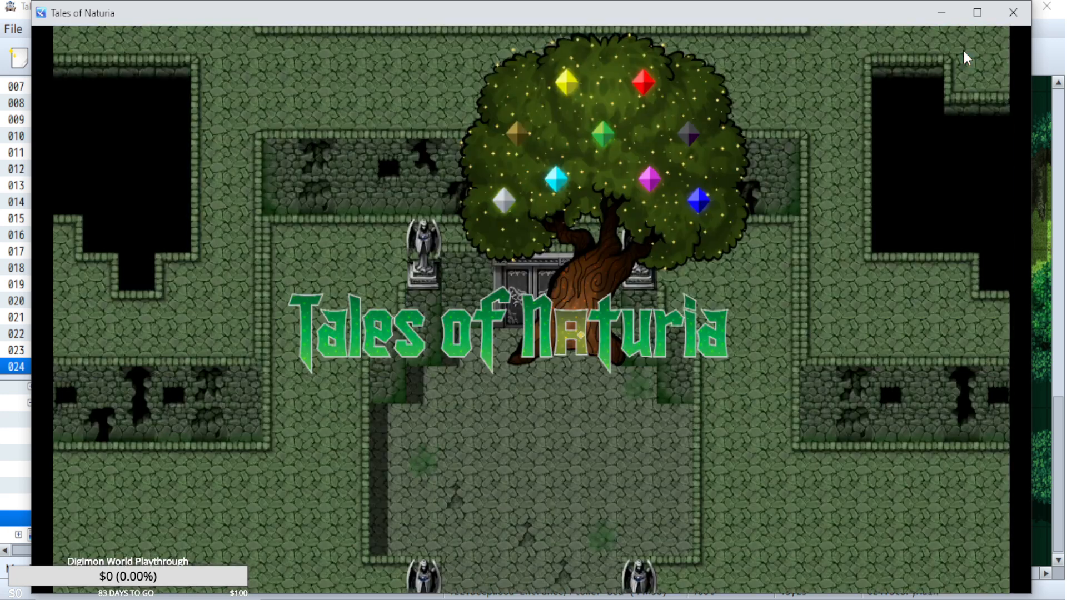
Continue the saved game in the Tales of Naturia playtest and bring up Aki's equipment.
key(Return)
key(Return)
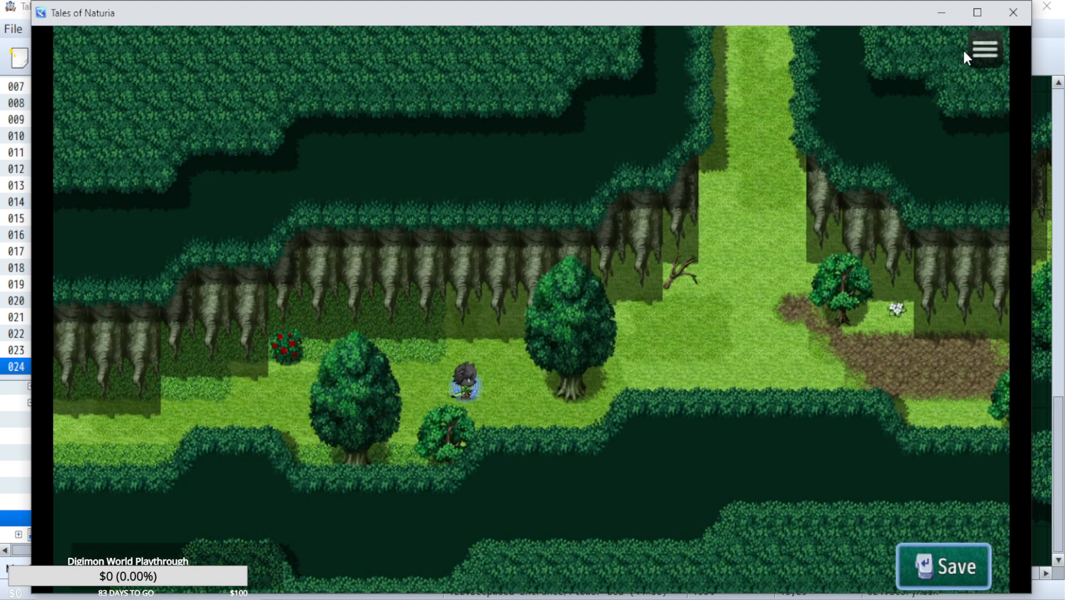
key(Escape)
key(Down)
key(Down)
key(Return)
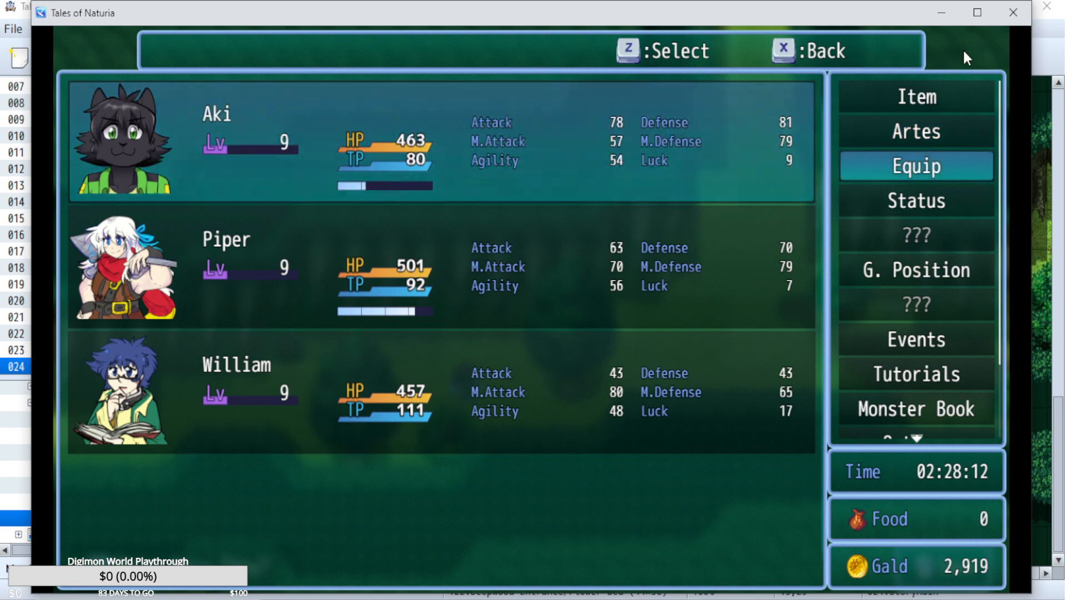
key(Return)
Check Aki's equipped gear down to the Body slot and switch to Piper's equipment.
key(Down)
key(Down)
key(Down)
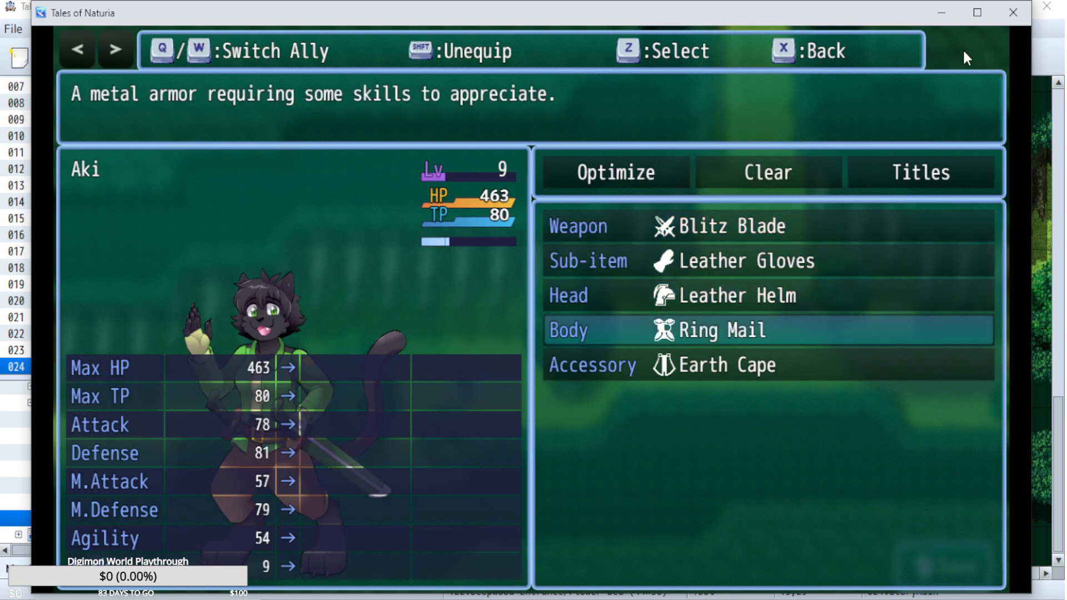
key(Escape)
key(w)
key(x)
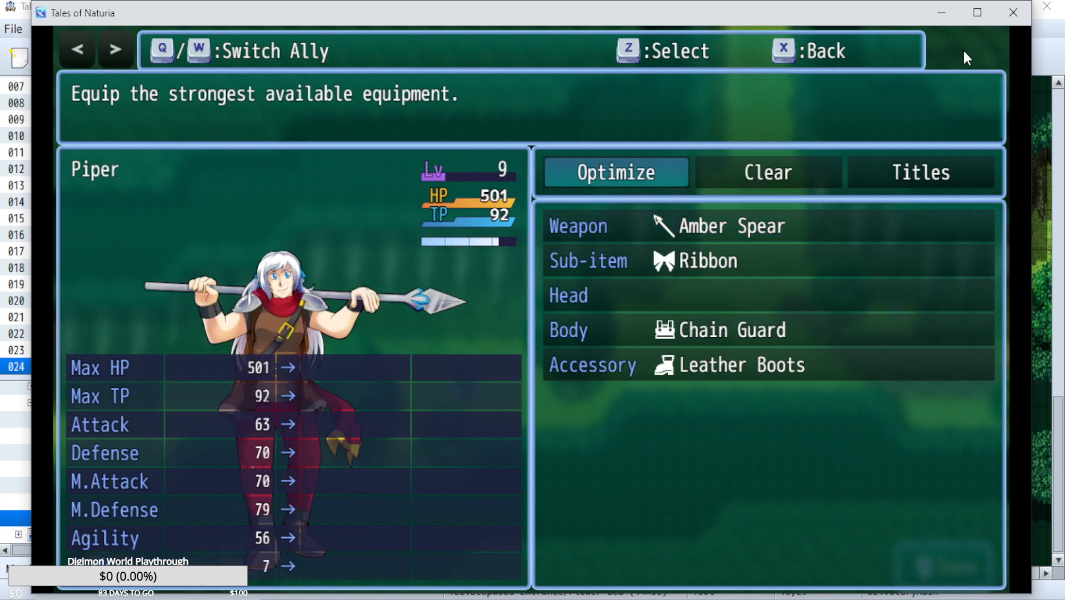
Equip the Red Ribbon as Piper's sub-item and check her remaining equipment slots.
key(Down)
key(Down)
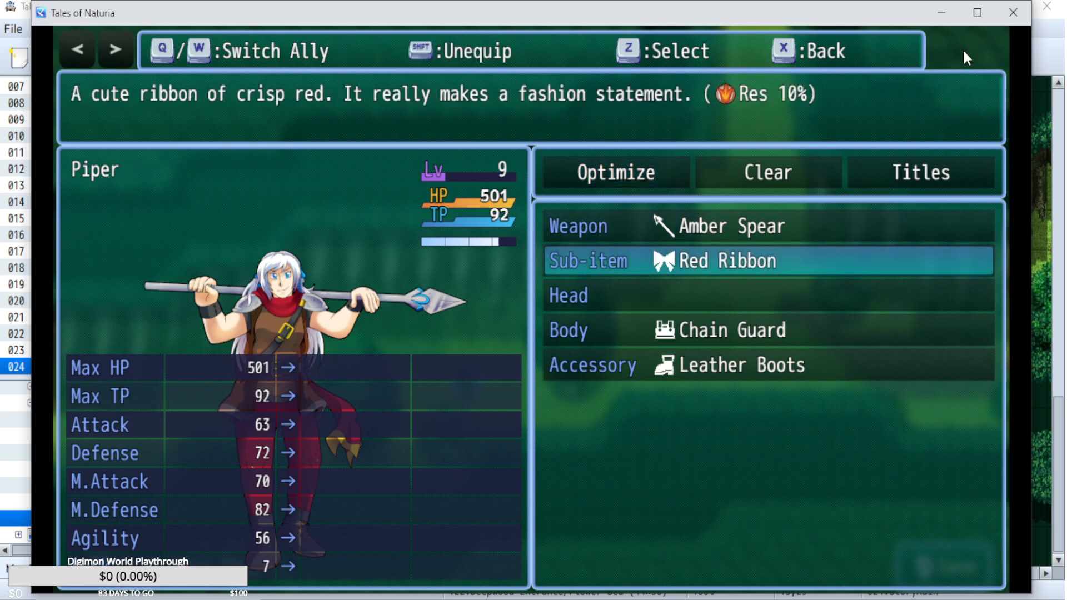
key(Down)
key(Down)
Check William's equipment and return to the game map.
key(Down)
key(Up)
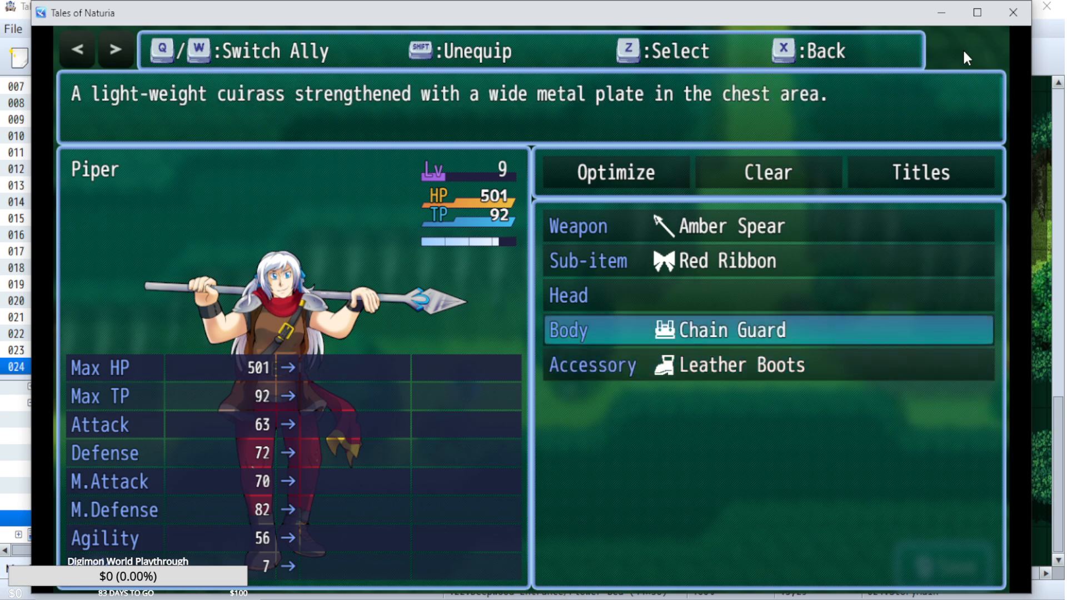
key(Up)
key(w)
key(Down)
key(Up)
key(x)
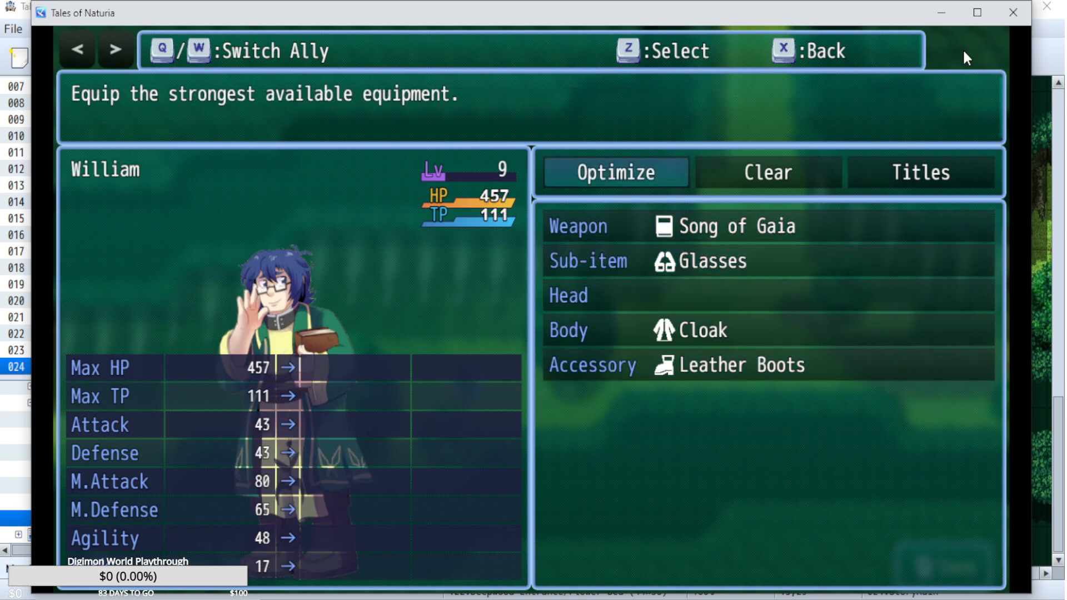
key(x)
Open William's Artes and bring up the list of passive skills he can learn.
key(x)
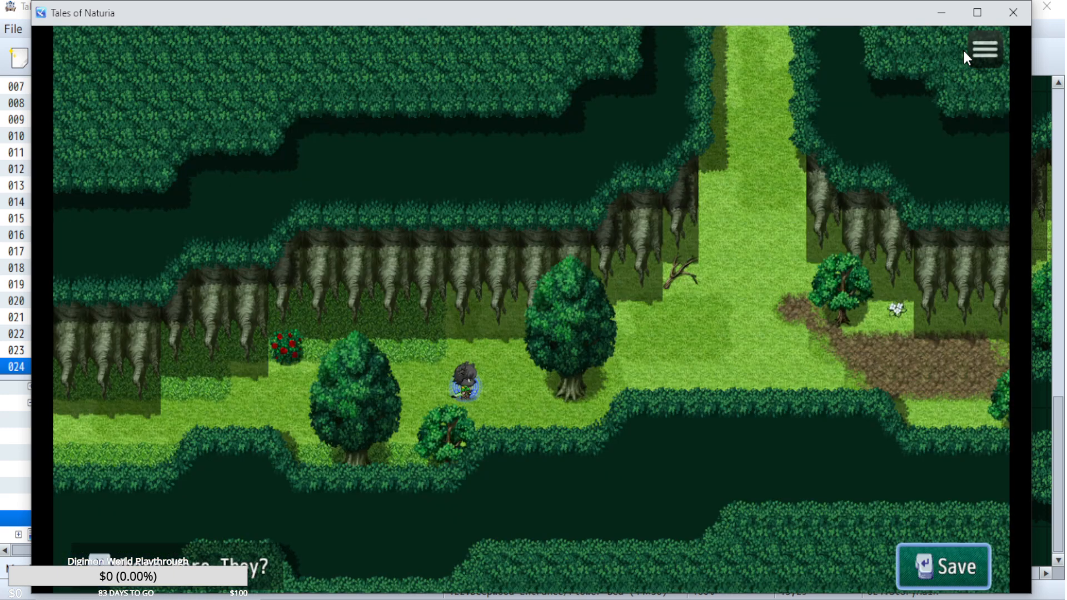
key(x)
key(Up)
key(z)
key(Up)
key(z)
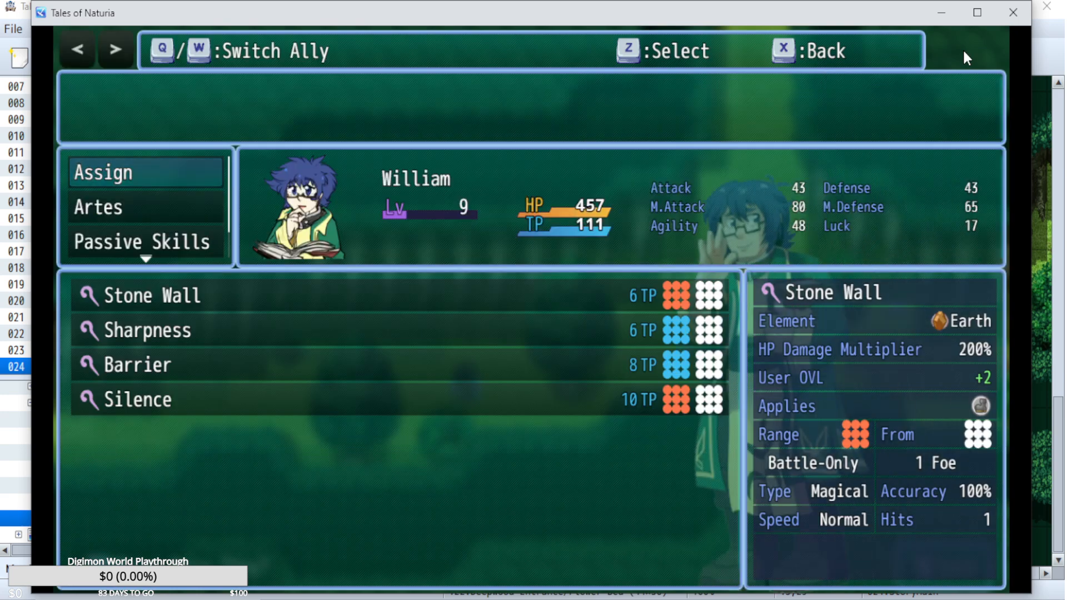
key(Down)
key(Down)
Examine the effects and AP costs of the passive skills William can learn.
key(Down)
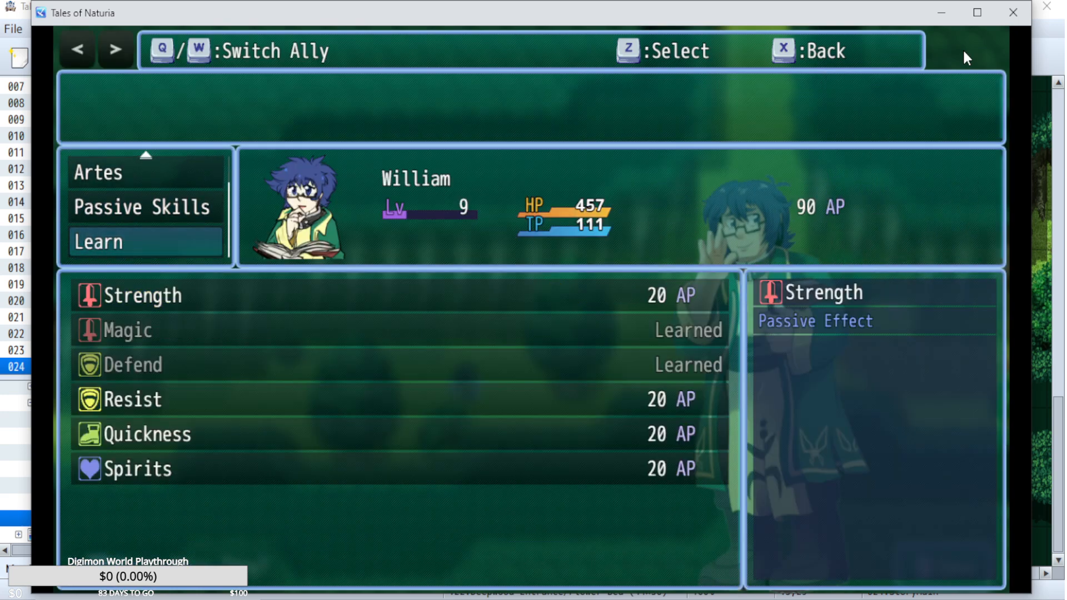
key(z)
key(Down)
key(Down)
key(Down)
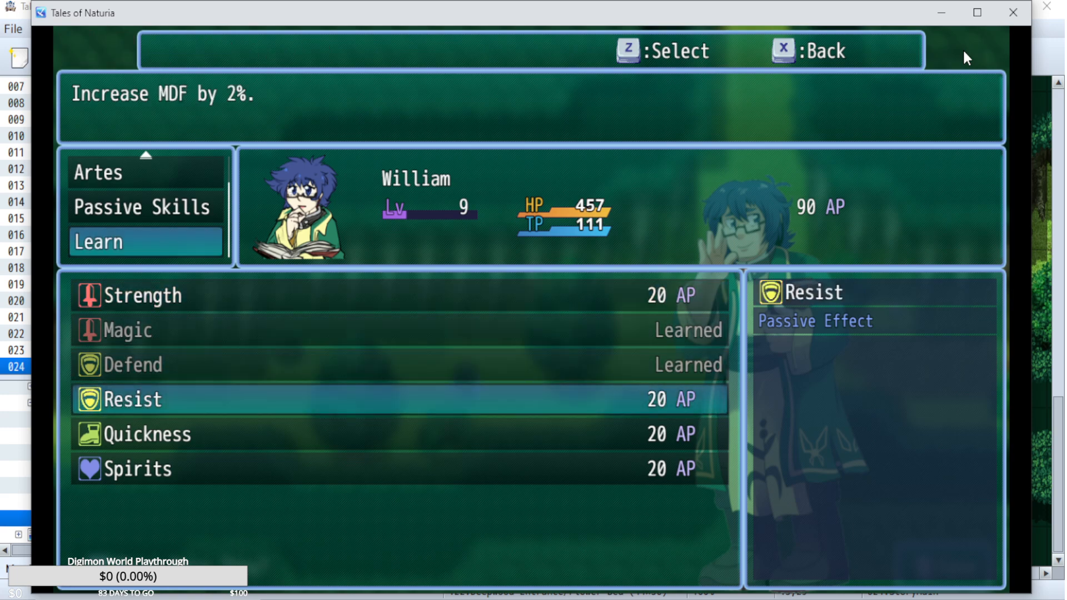
key(Up)
key(Up)
key(Up)
key(Down)
key(Down)
key(Down)
key(Down)
key(Down)
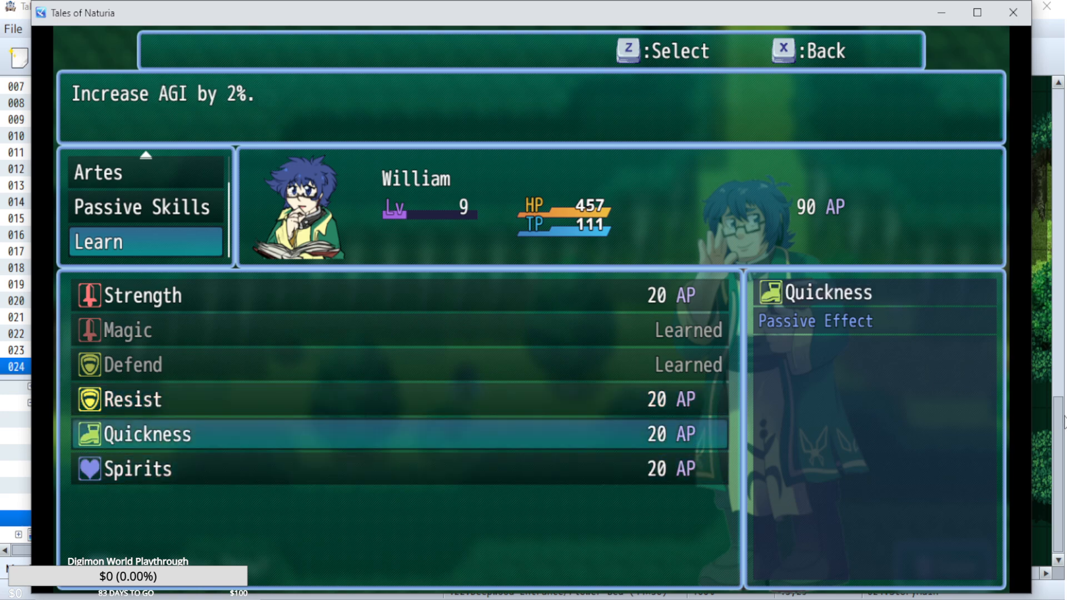
key(Up)
key(Up)
key(Down)
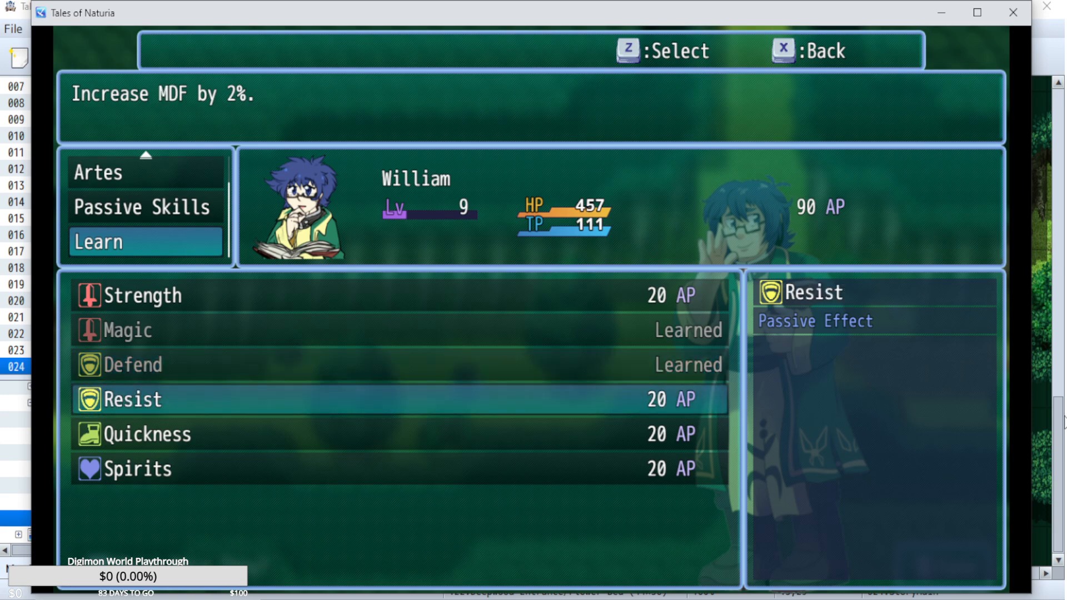
key(x)
key(Up)
Learn the Resist passive skill for William, spending 20 AP.
key(Down)
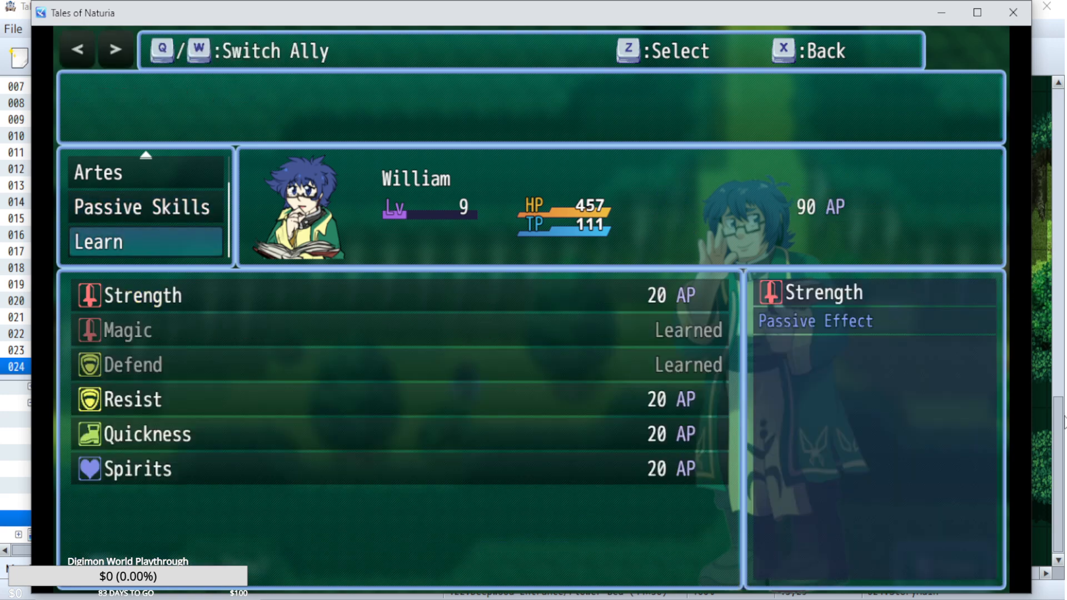
key(z)
key(Down)
Learn the Spirits and Quickness passive skills for William, spending 20 AP on each.
key(Down)
key(Down)
key(z)
key(z)
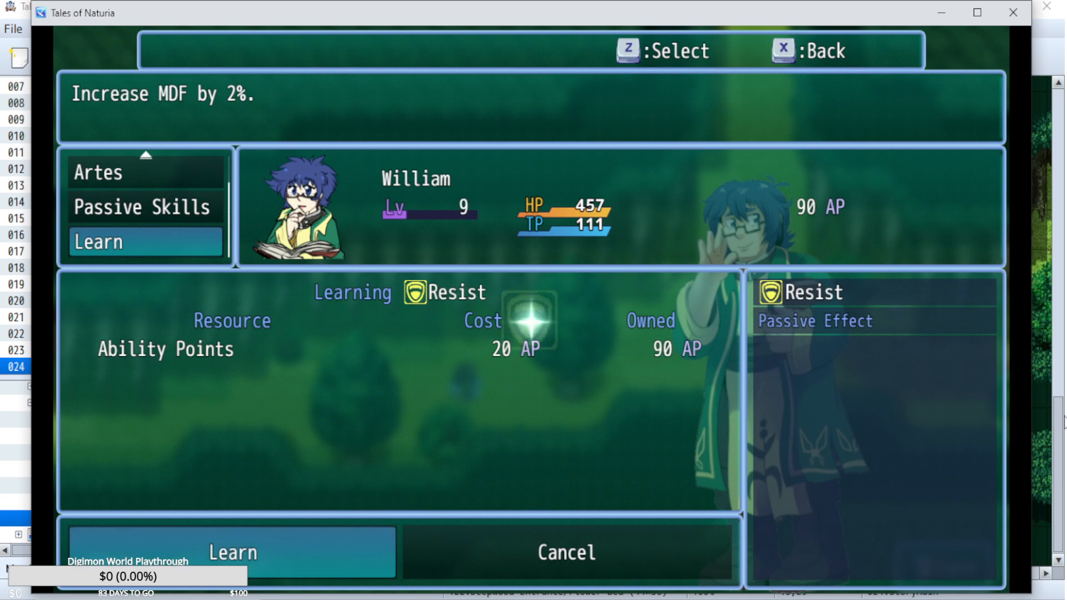
key(Down)
key(Down)
key(z)
key(z)
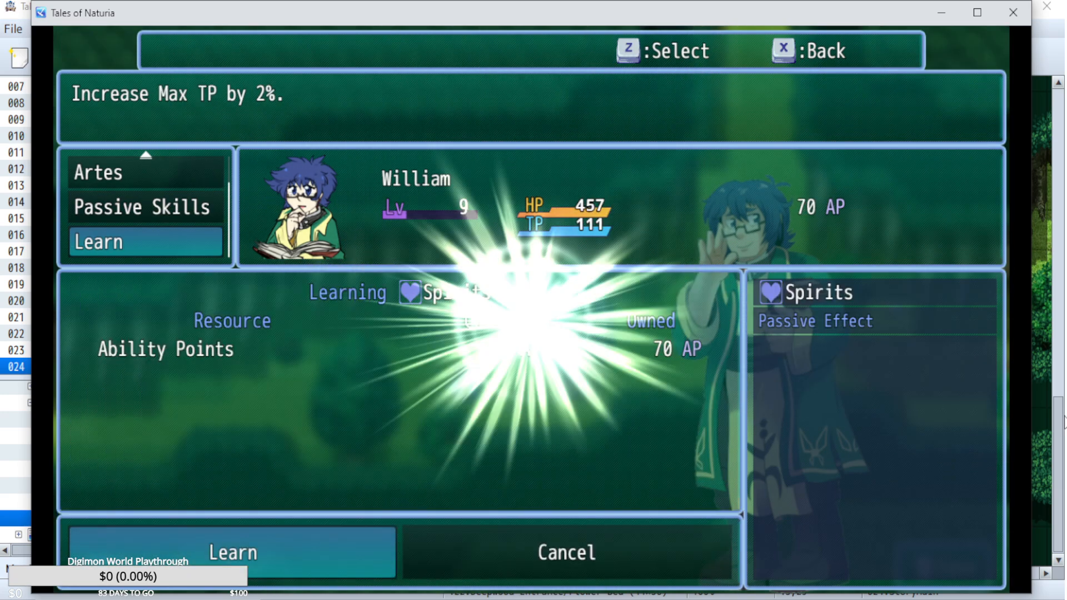
key(Up)
Activate Quickness and Spirits among William's passive skills, with Resist switched on briefly and deactivated again.
key(z)
key(z)
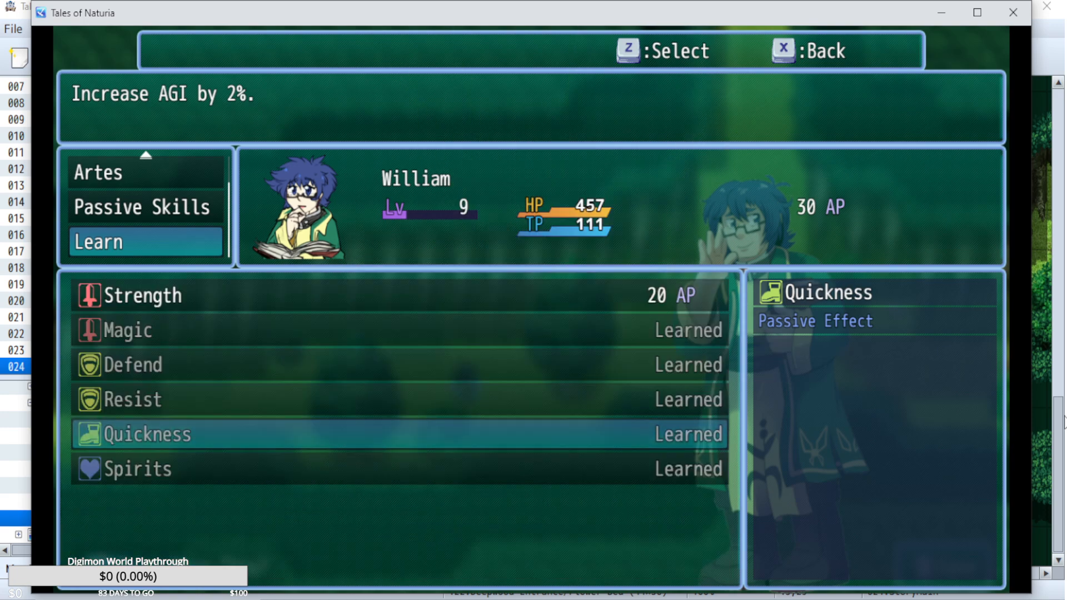
key(x)
key(Up)
key(z)
key(Down)
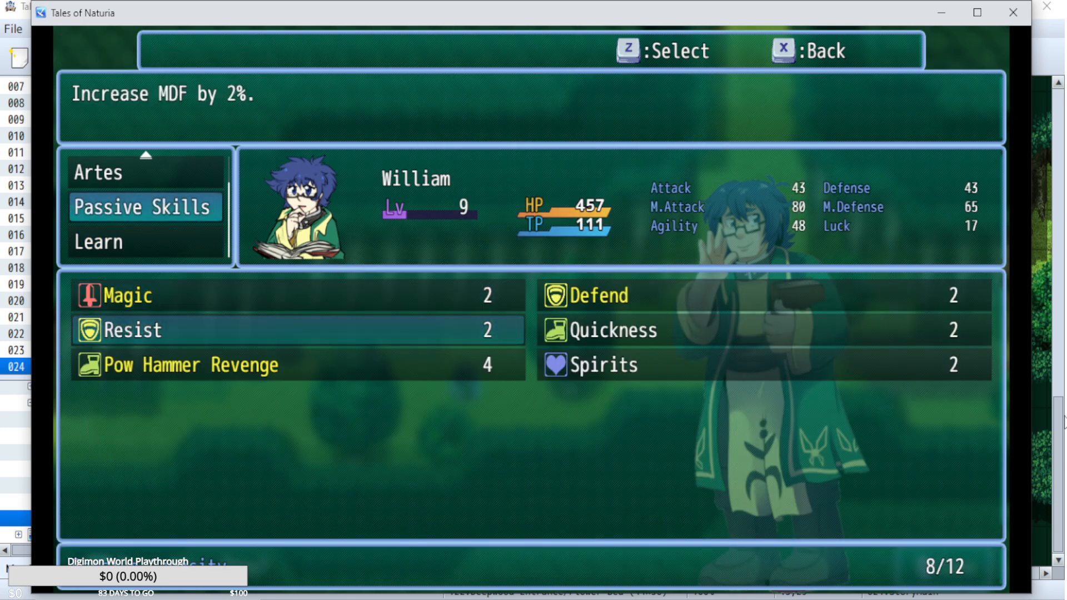
key(z)
key(Right)
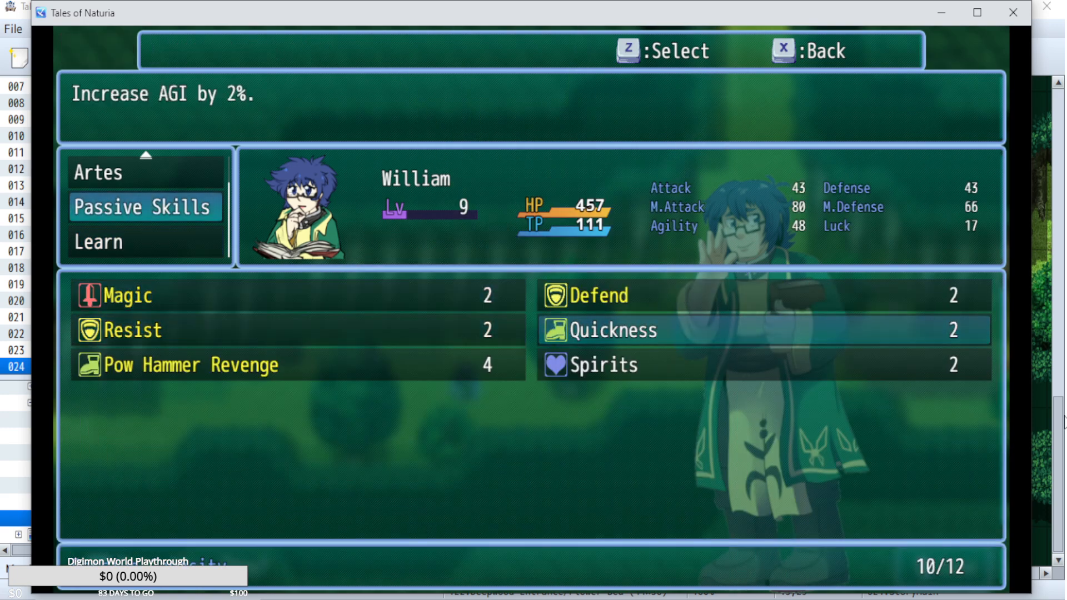
key(Left)
key(z)
key(Right)
key(z)
key(Down)
key(z)
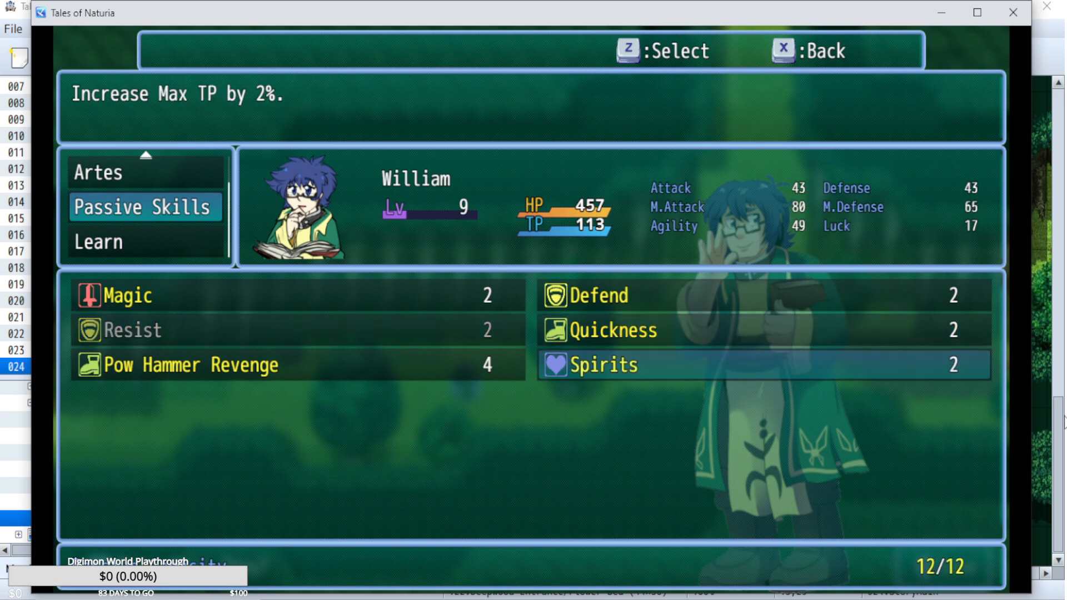
Switch to Piper and compare her passive skills with the ones she can learn.
key(x)
key(Up)
key(w)
key(Down)
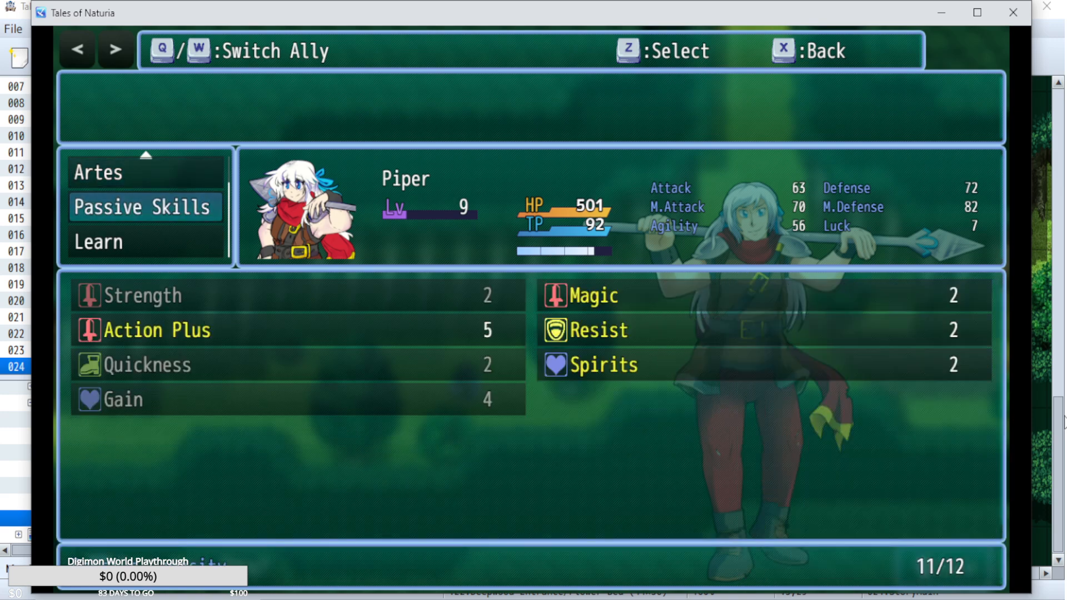
key(Down)
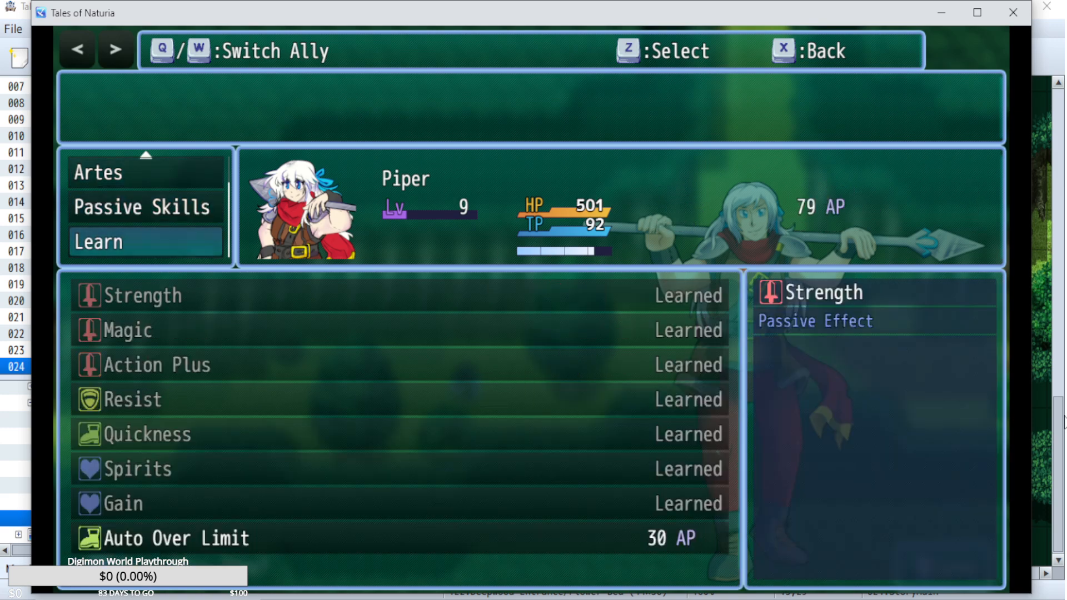
key(Down)
key(Up)
Learn the Auto Over Limit passive skill for Piper, spending 30 AP.
key(Up)
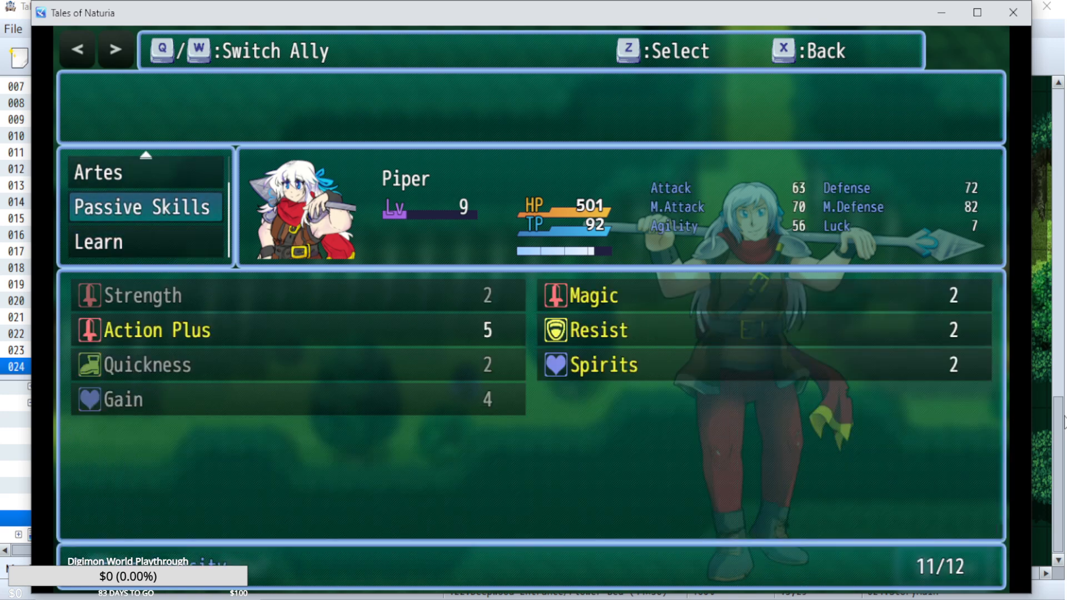
key(Down)
key(z)
key(Up)
key(z)
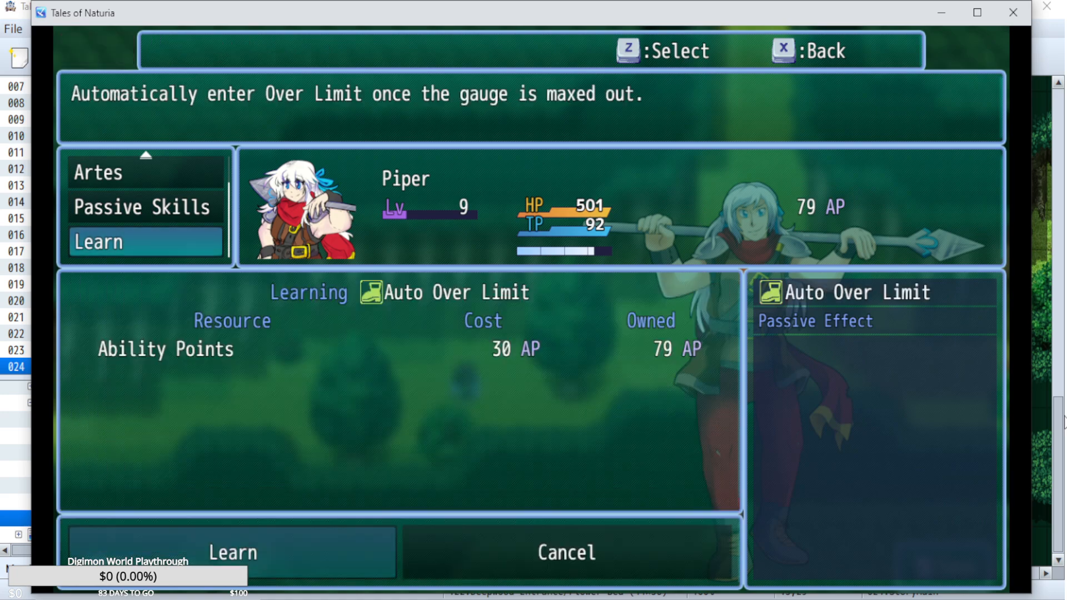
key(z)
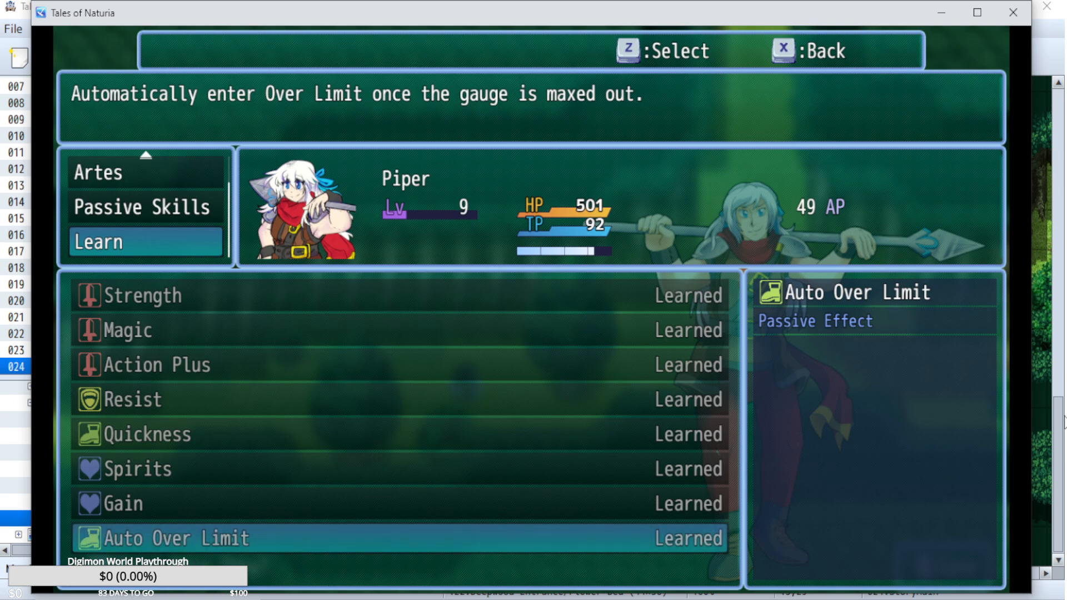
key(Up)
Review Piper's passive skills down to Auto Over Limit and return to the party menu.
key(Up)
key(x)
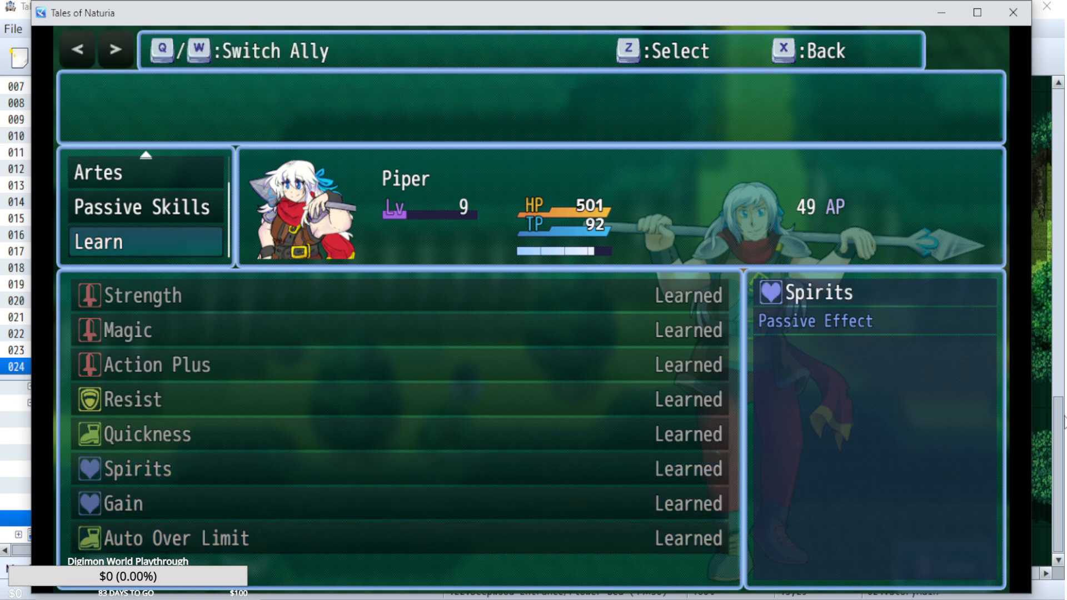
key(Up)
key(z)
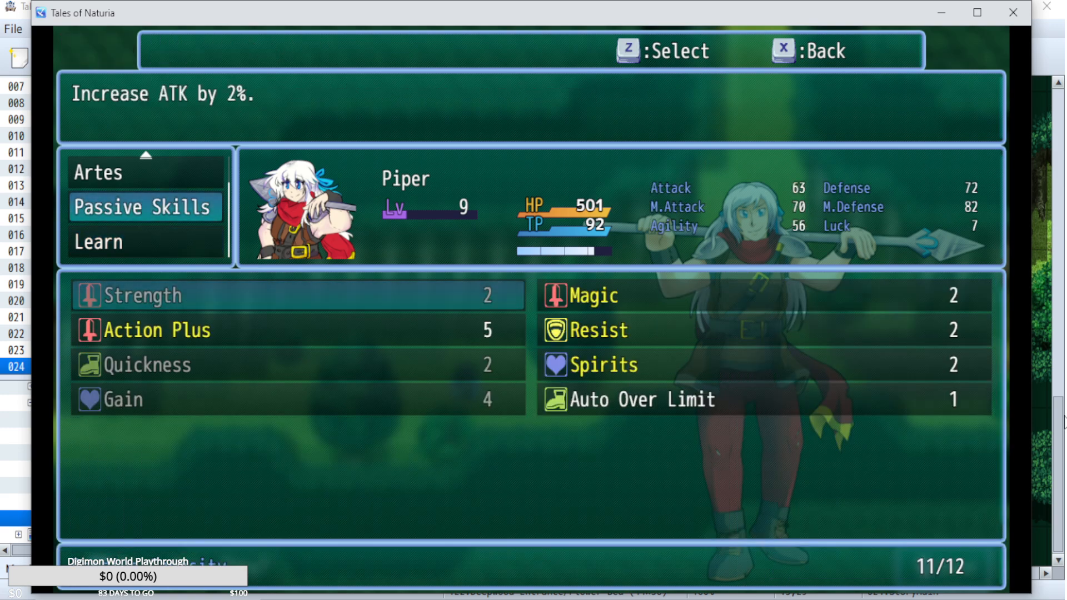
key(Down)
key(Down)
key(Right)
key(Down)
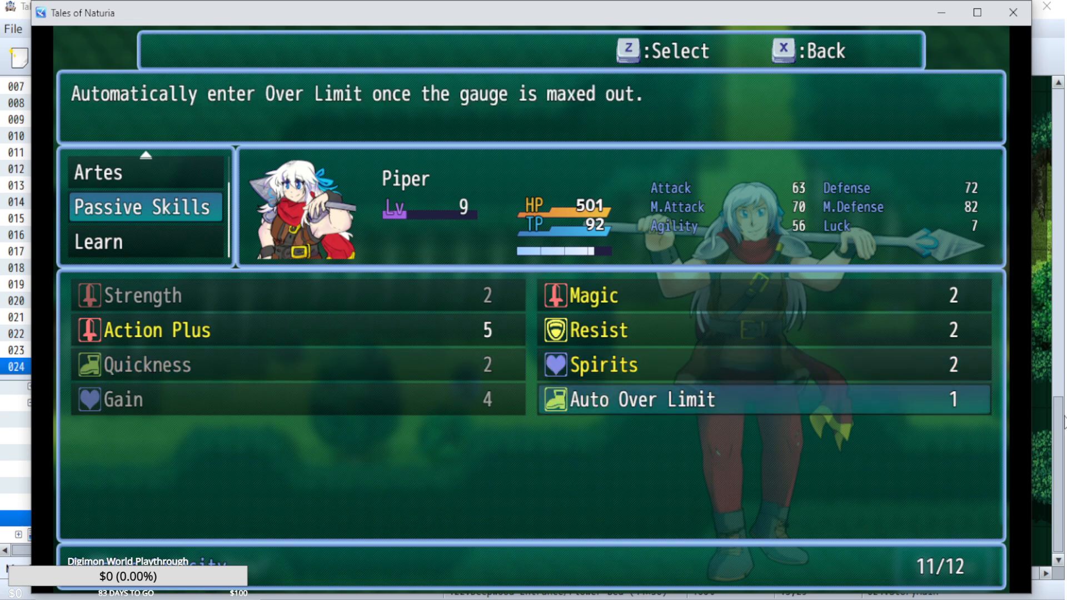
key(x)
key(x)
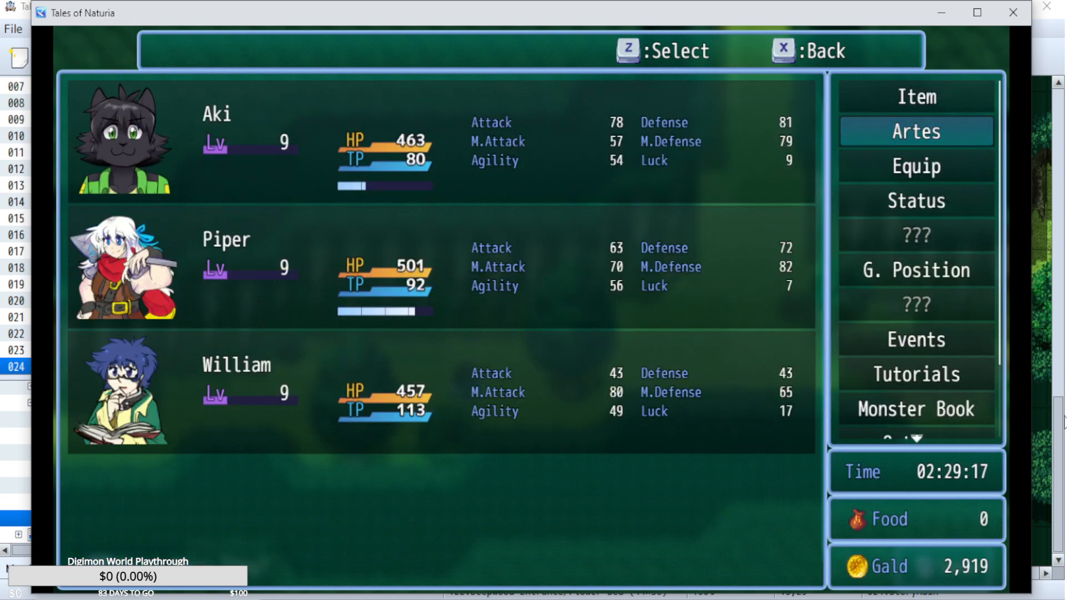
Open Aki's Artes and enter the list of passive skills Aki can learn.
key(z)
key(z)
key(Down)
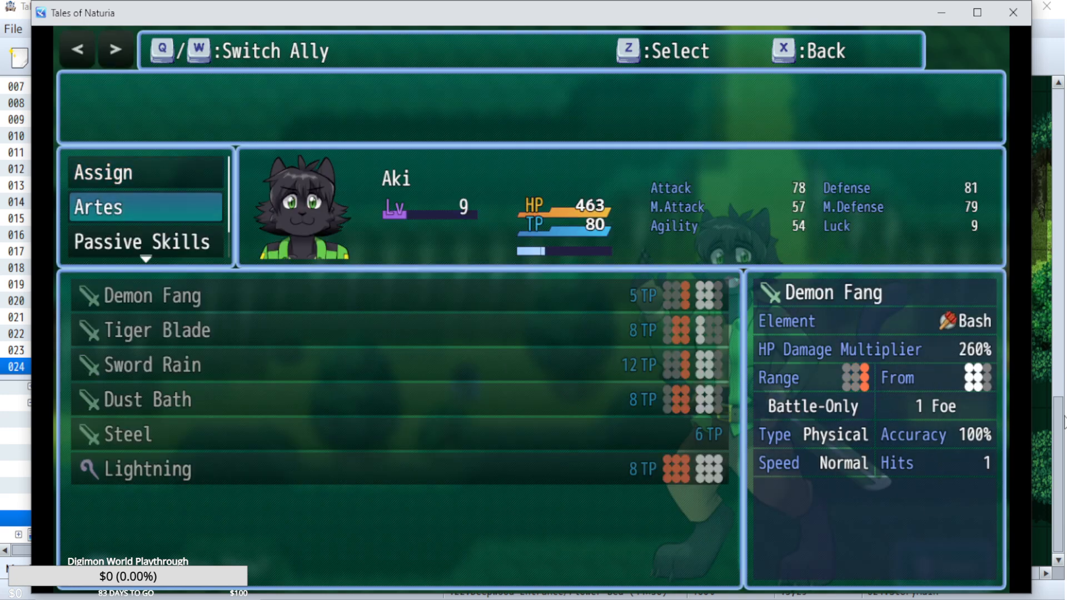
key(Down)
Learn the Gain passive skill for Aki, spending 50 AP.
key(Down)
key(z)
key(Down)
key(Down)
key(Down)
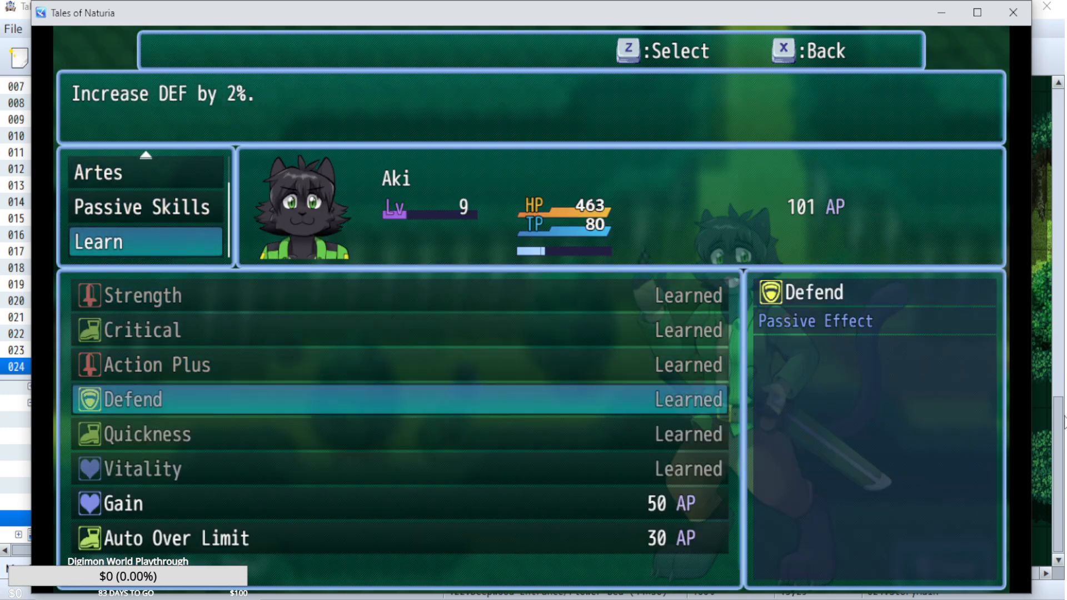
key(Down)
key(Down)
key(Down)
key(z)
key(x)
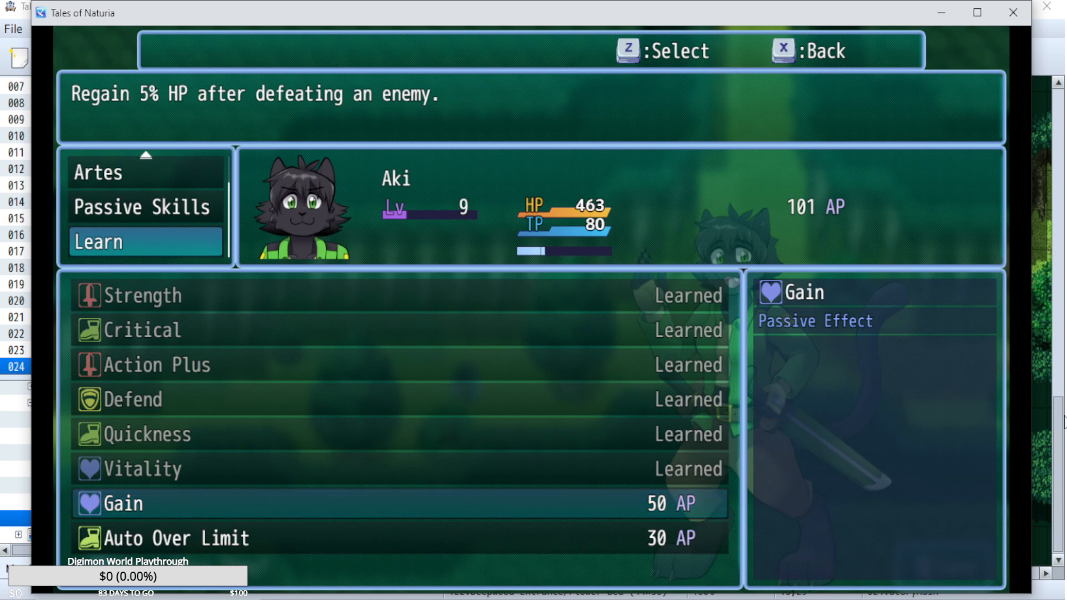
key(z)
key(z)
Learn the Auto Over Limit passive skill for Aki, spending 30 AP.
key(Down)
key(z)
Review Aki's passive skills, including Action Plus and Quickness, and return to the party menu.
key(z)
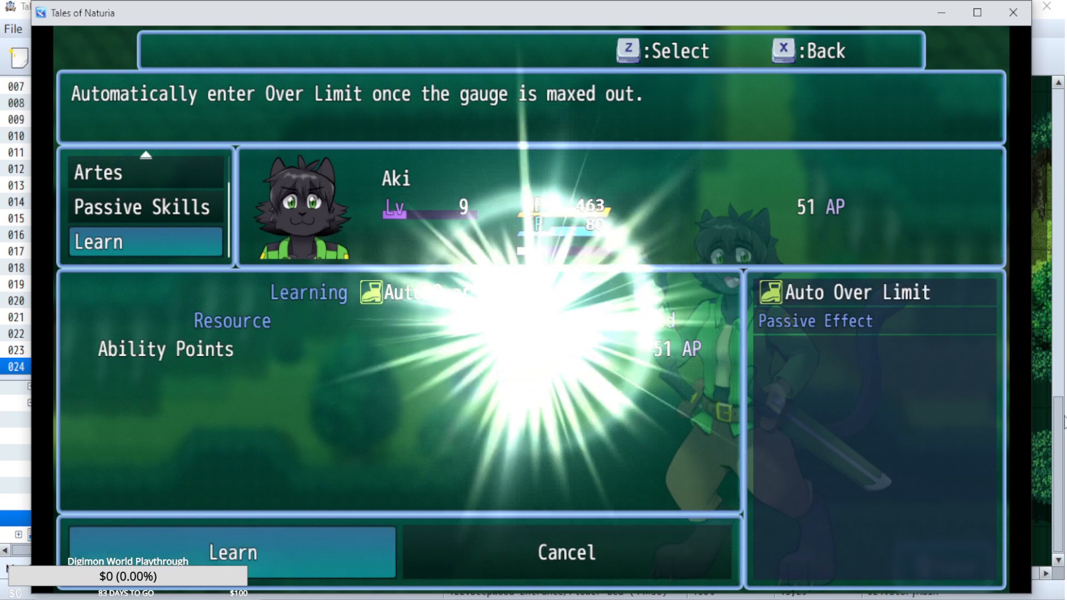
key(x)
key(Up)
key(z)
key(Down)
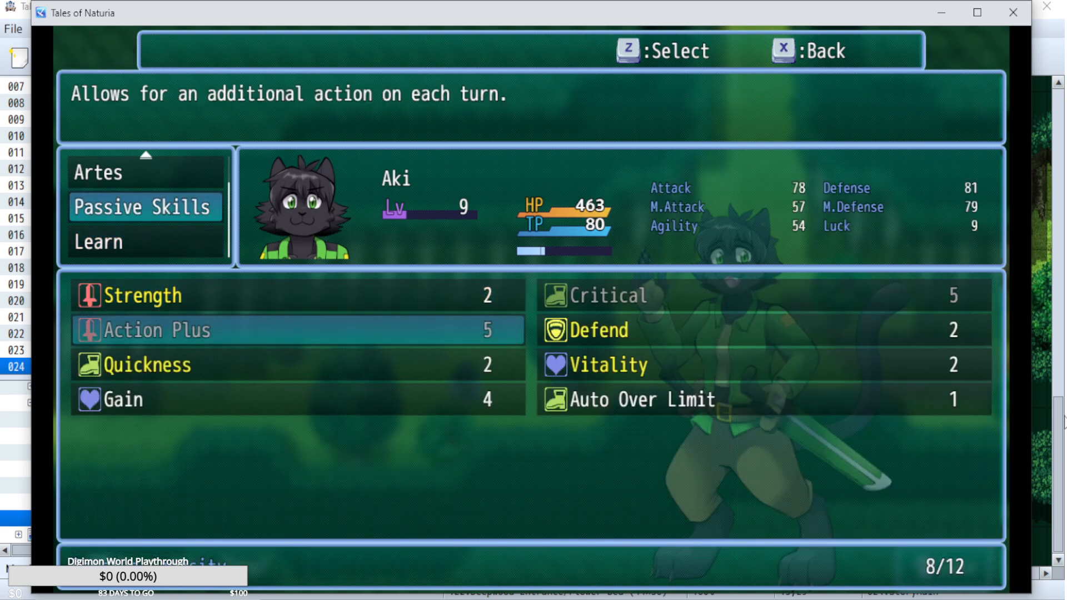
key(Down)
key(x)
key(x)
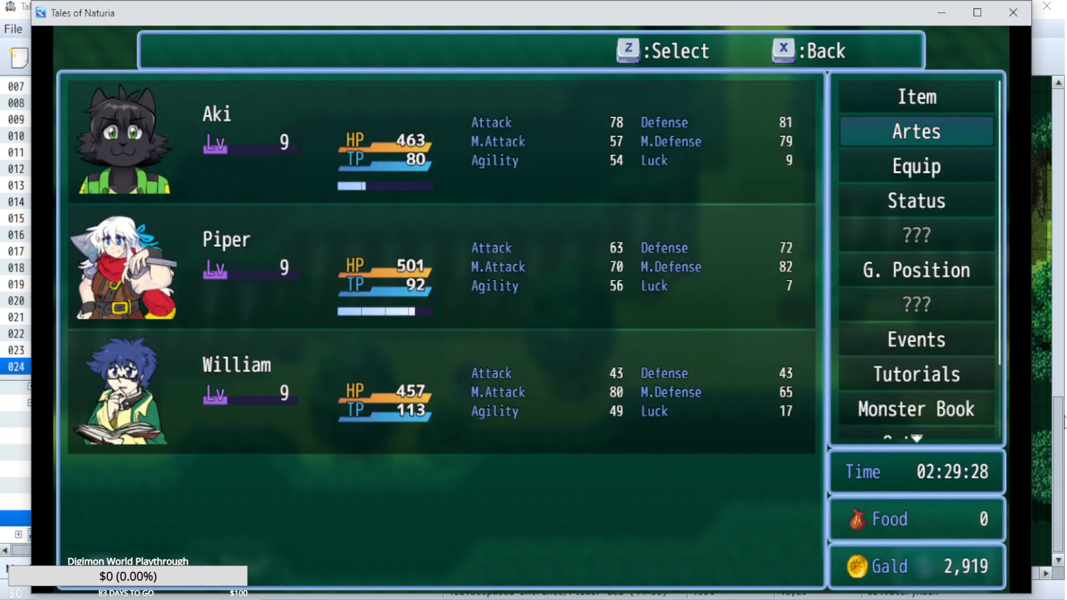
Open Aki's Artes and replace Demon Fang with Sword Rain in the second assigned arte slot.
key(Down)
key(z)
key(z)
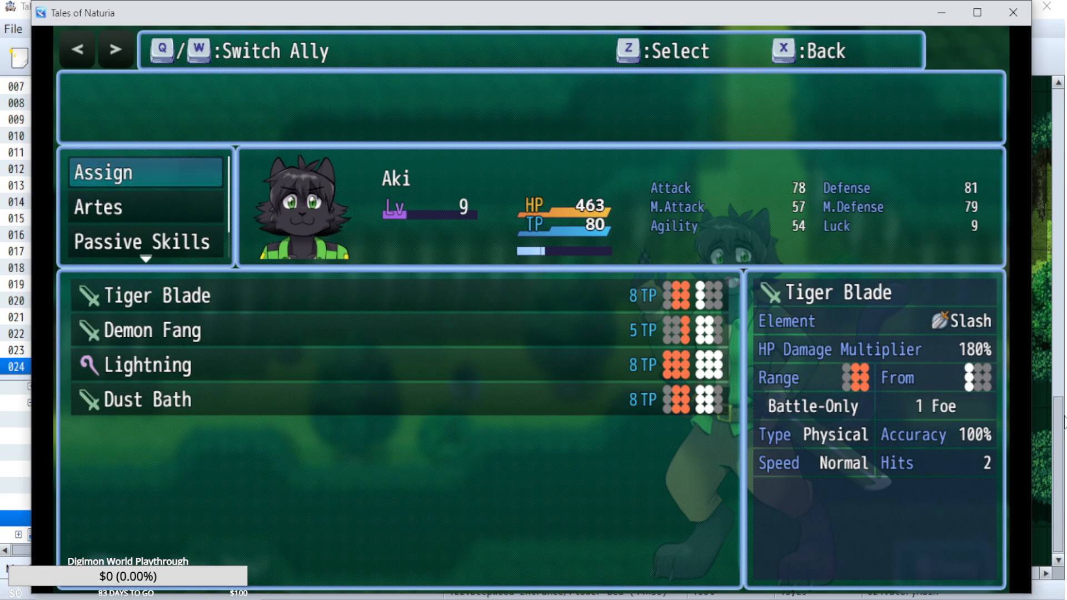
key(Down)
key(Up)
key(z)
key(Down)
key(z)
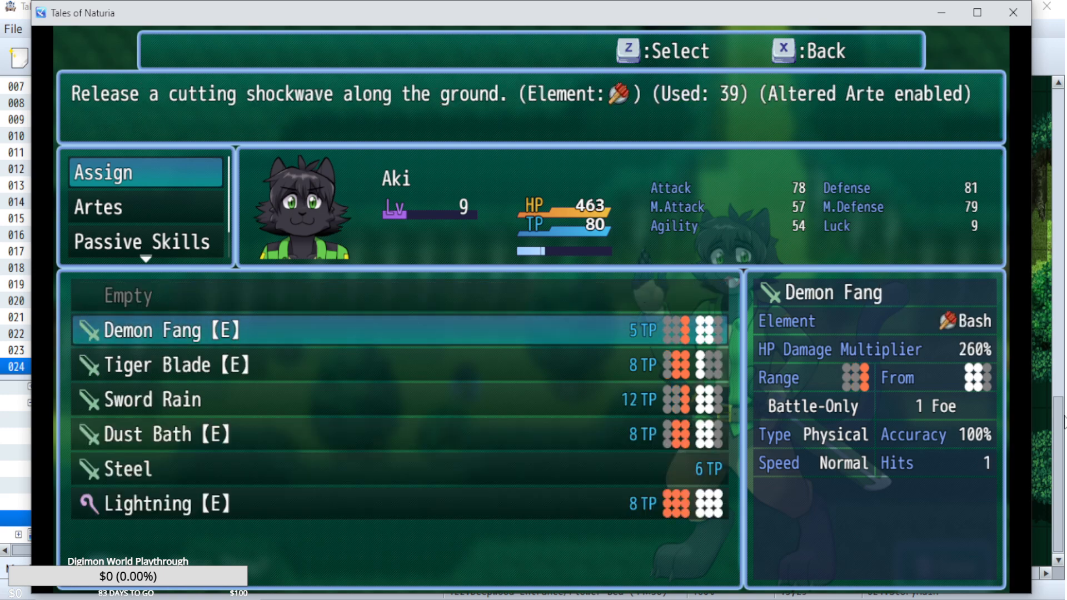
key(Down)
key(Down)
key(z)
Consider Steel for Aki's fourth assigned arte slot, but choose Dust Bath again.
key(Down)
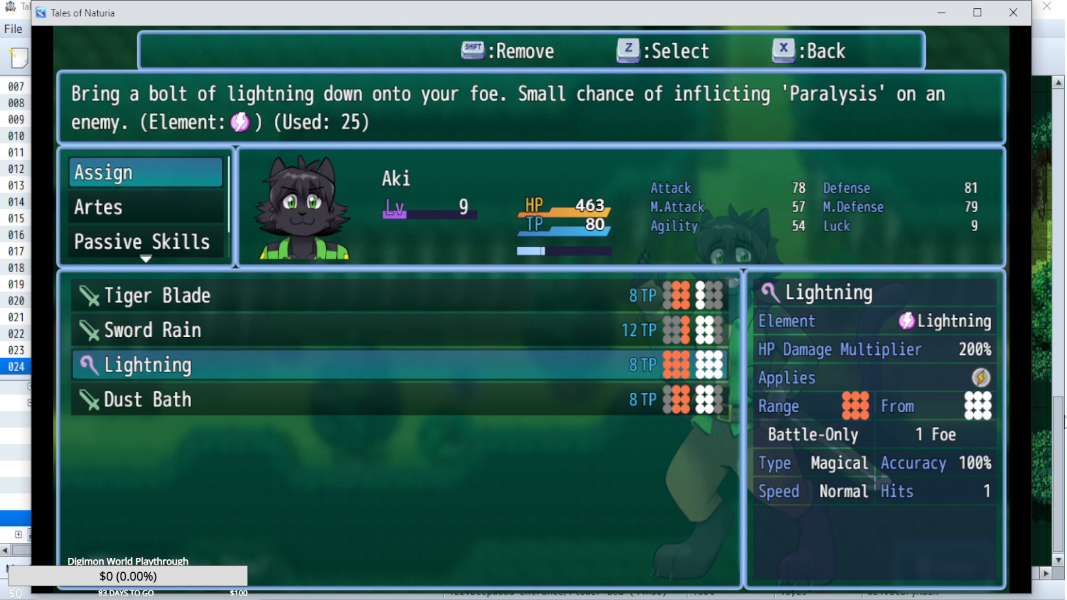
key(z)
key(Down)
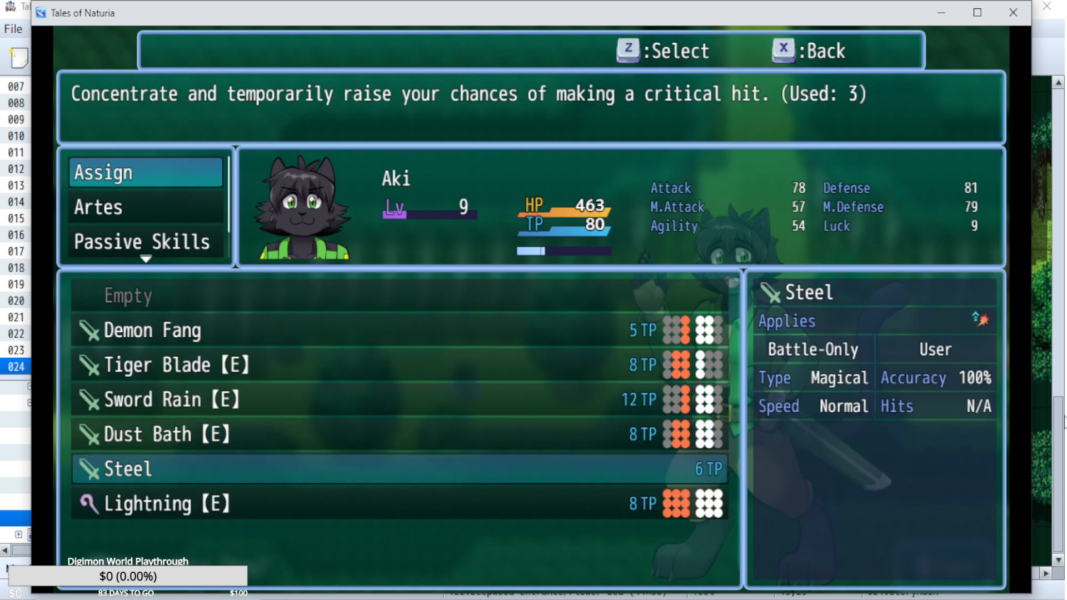
key(Up)
key(z)
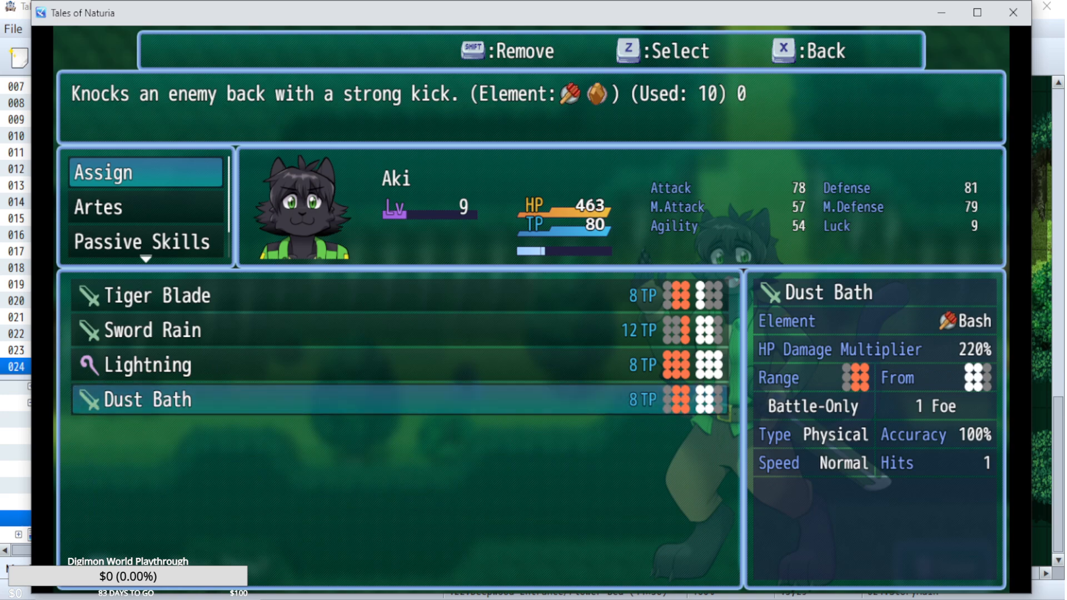
Examine Aki's assigned artes from Dust Bath up to Tiger Blade and the list of all learned artes.
key(Up)
key(Up)
key(Up)
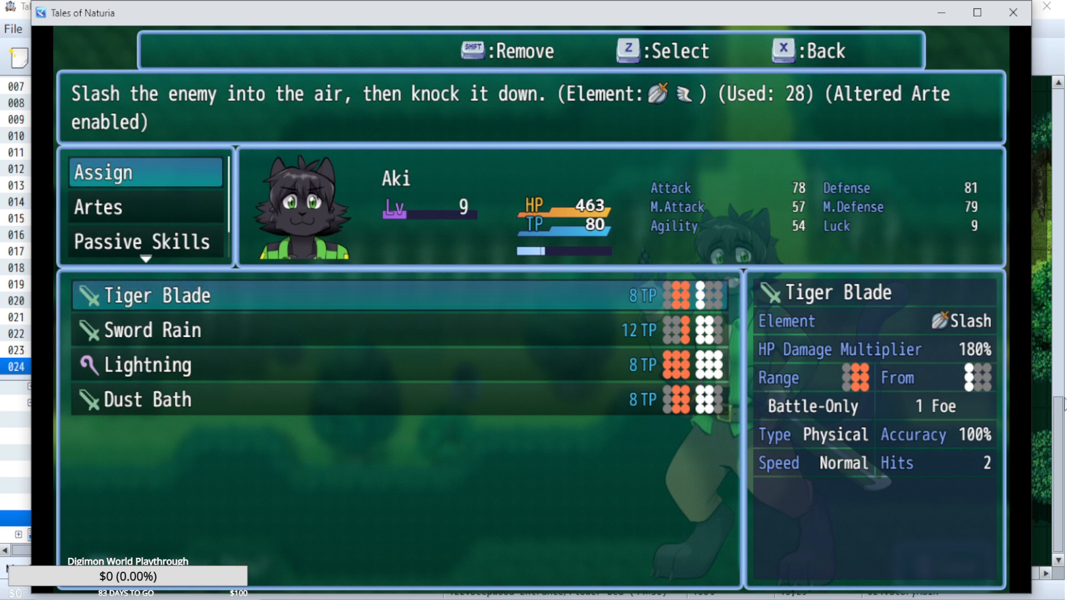
key(x)
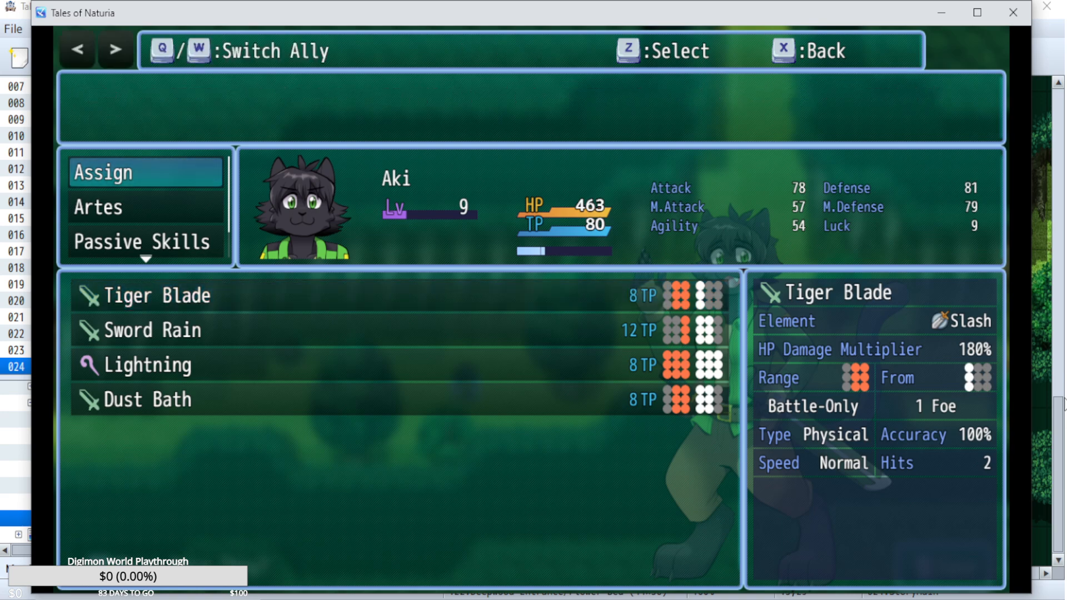
key(Down)
Replace Dust Bath with Steel in Aki's fourth assigned arte slot.
key(Down)
key(Up)
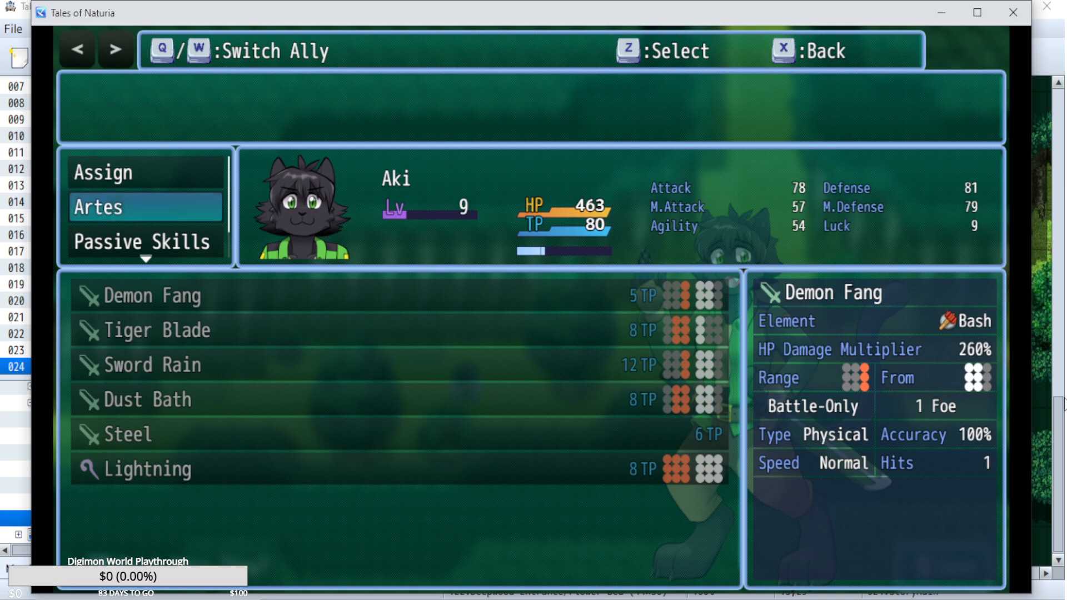
key(Up)
key(z)
key(Down)
Switch to Piper and replace Sonic Thrust with Treble Strike in the first assigned arte slot.
key(Down)
key(Down)
key(z)
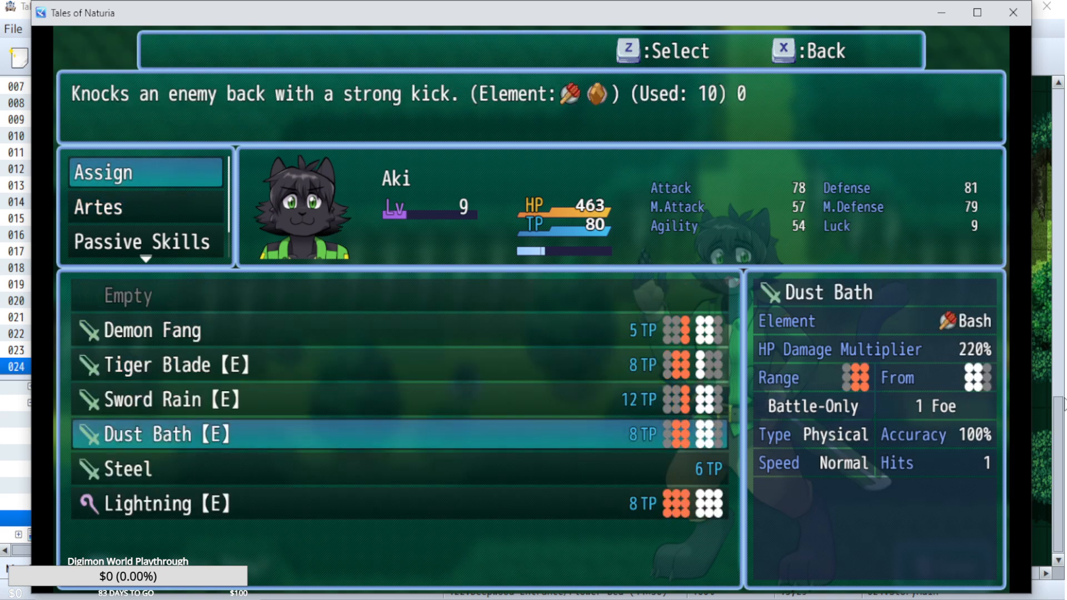
key(Down)
key(z)
key(x)
key(w)
key(Down)
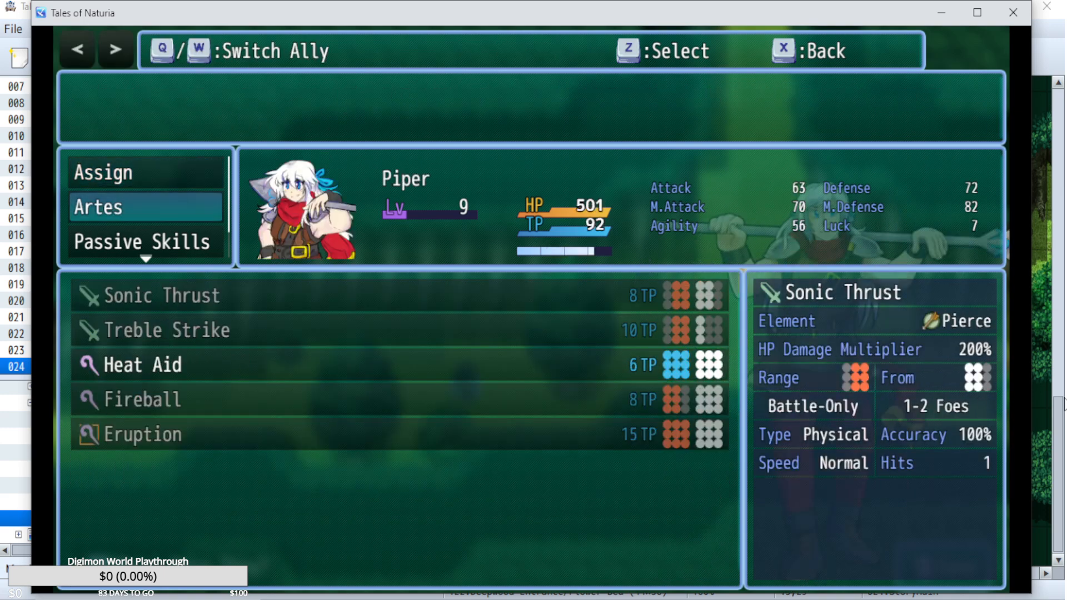
key(Up)
key(z)
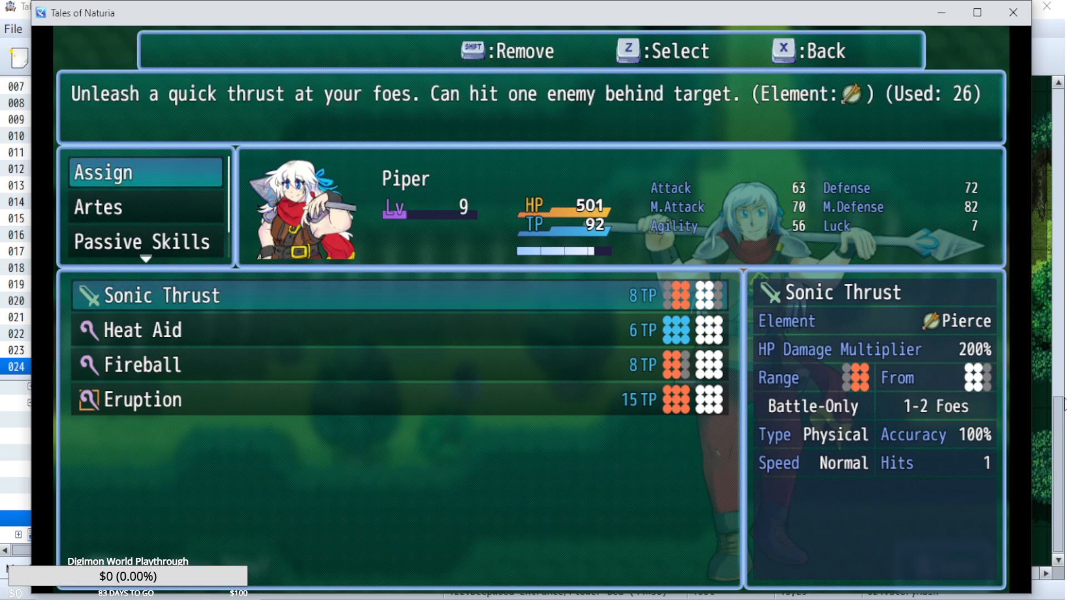
key(z)
key(Down)
key(z)
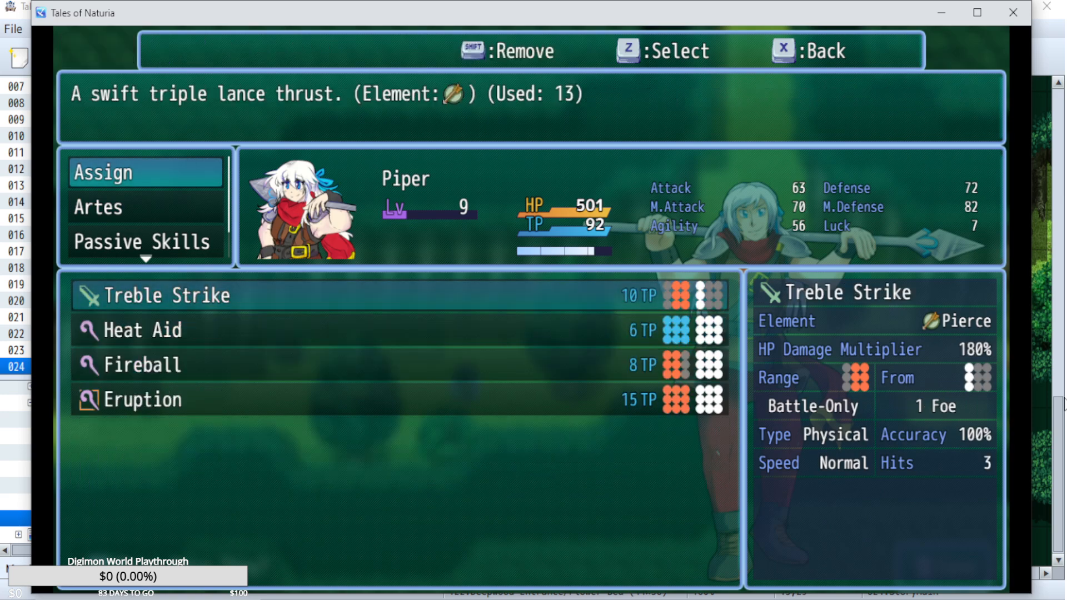
key(Down)
Switch to William, examine the assigned artes down to Barrier, and return to the party menu.
key(Down)
key(x)
key(w)
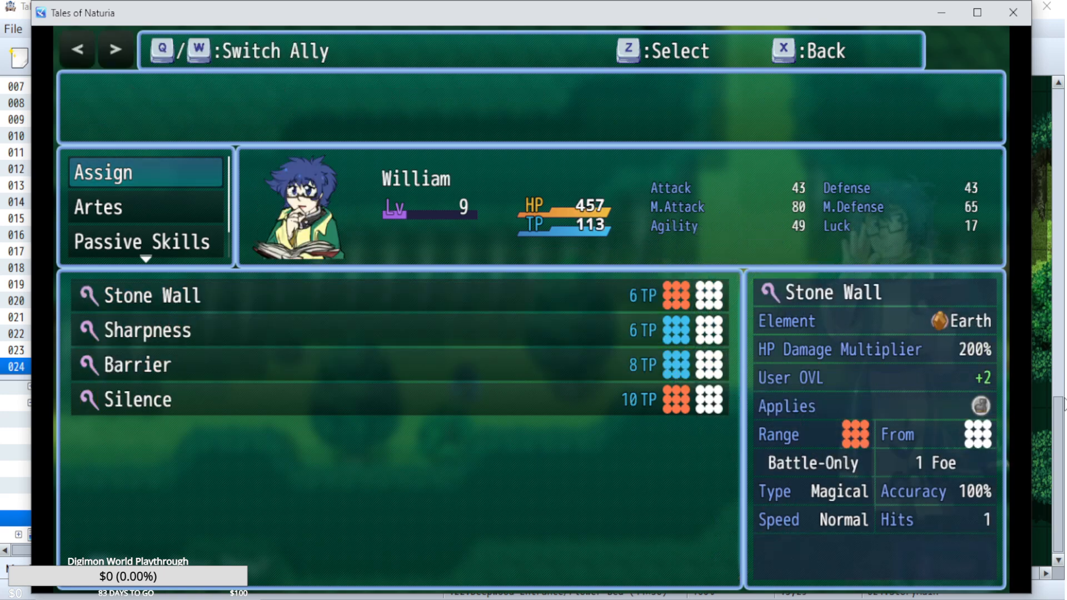
key(z)
key(Down)
key(Down)
key(z)
key(x)
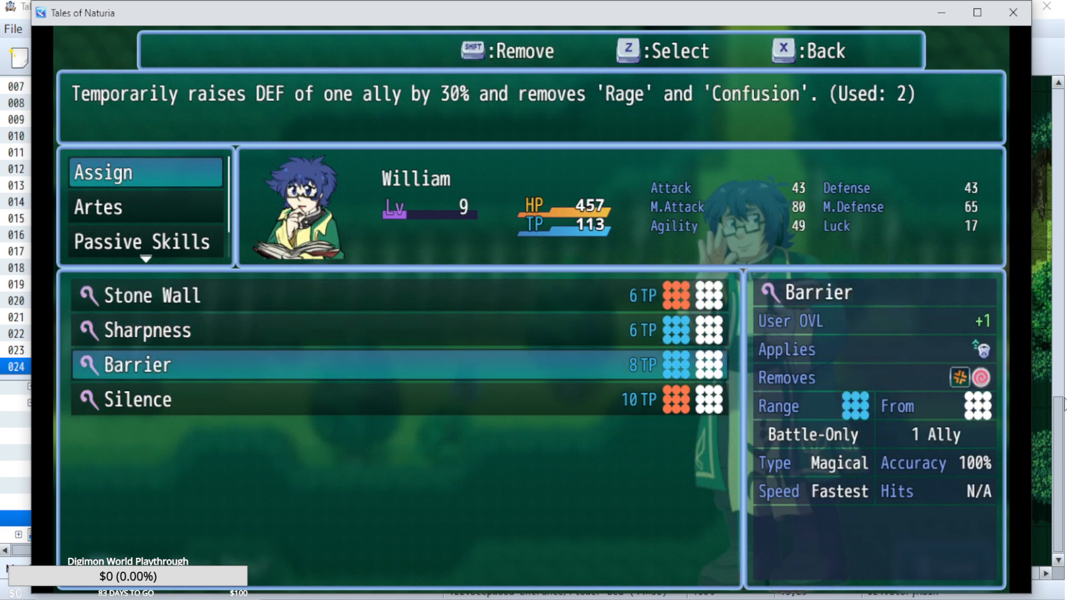
key(x)
key(Down)
key(x)
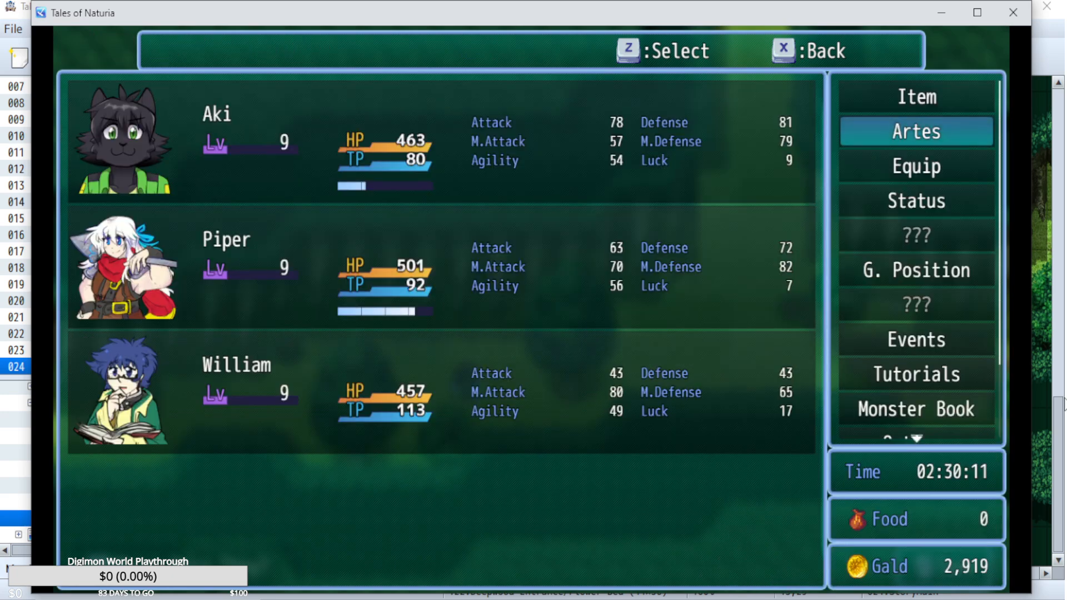
Leave the party menu and save the game over File 17.
key(Up)
key(Up)
key(x)
key(s)
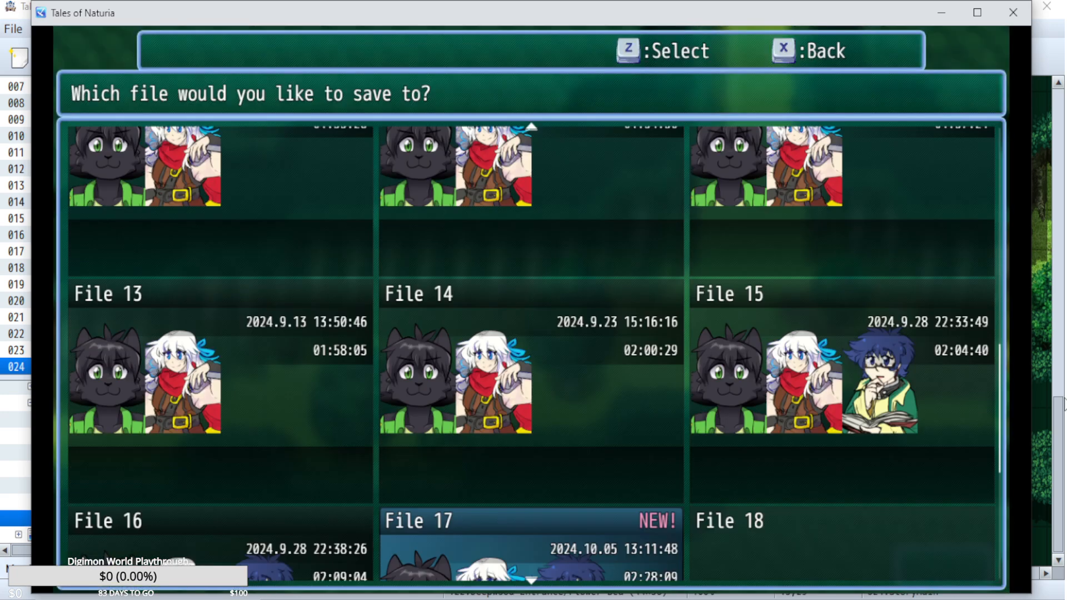
key(z)
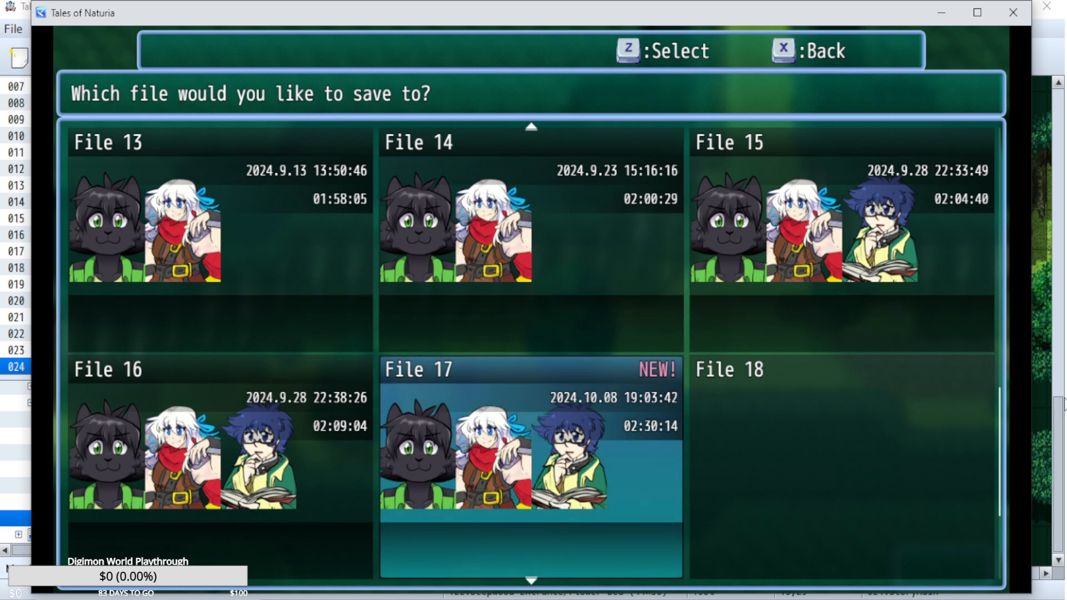
Proceed into the boss battle, accept the Super Guard explanation and read through all of its pages and the notice.
key(Right)
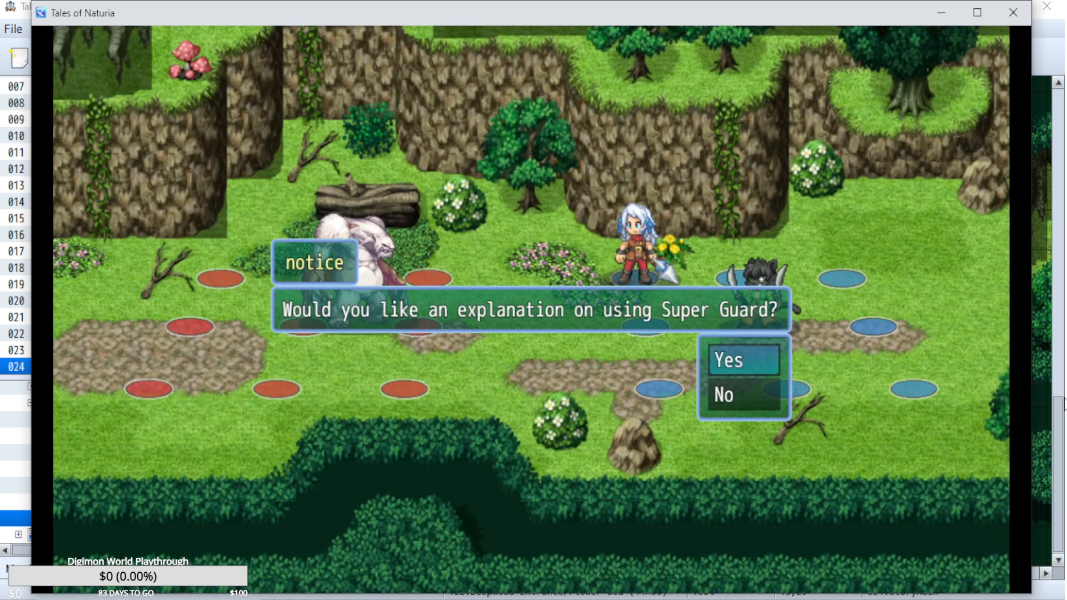
key(Return)
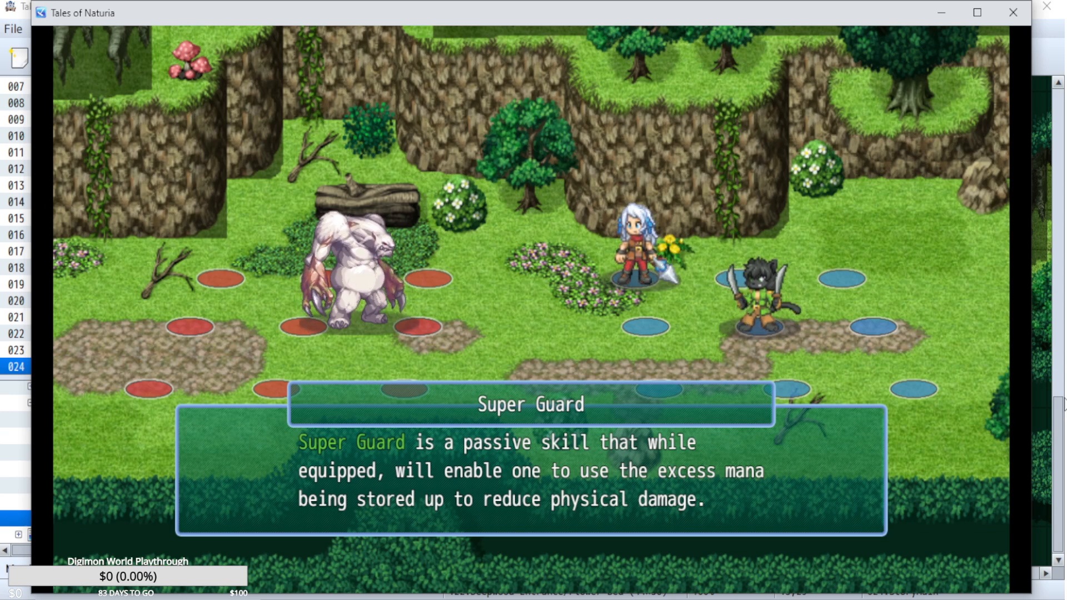
key(Return)
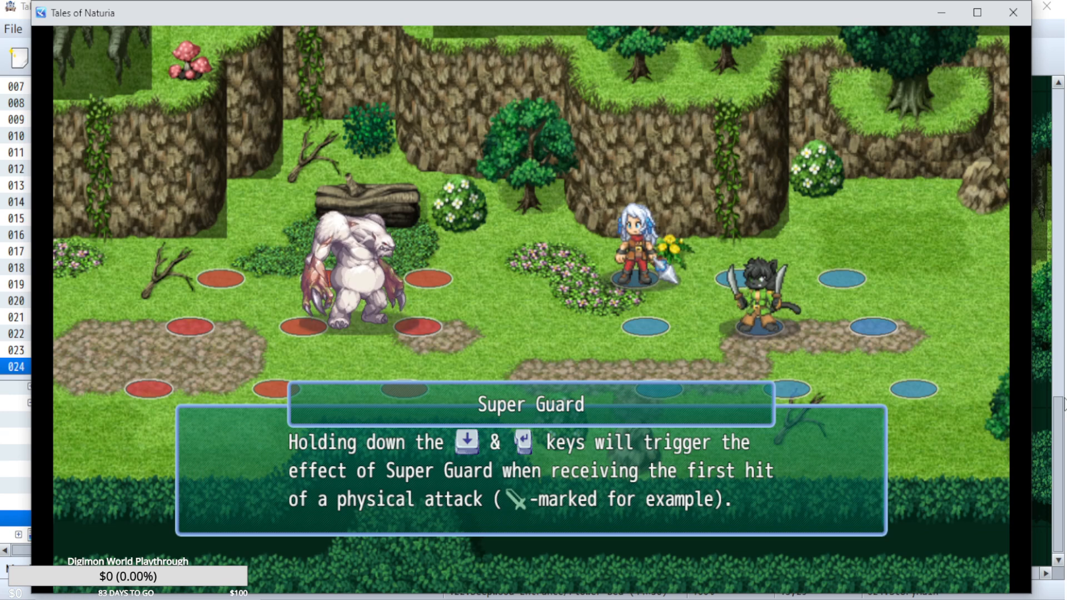
key(Return)
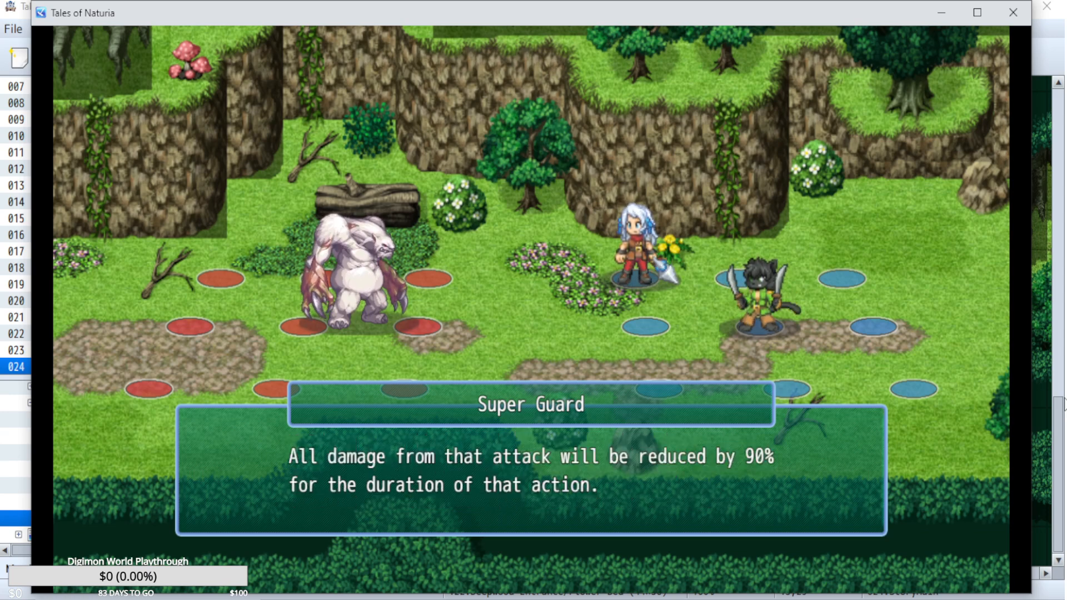
key(Return)
key(Return)
key(Return)
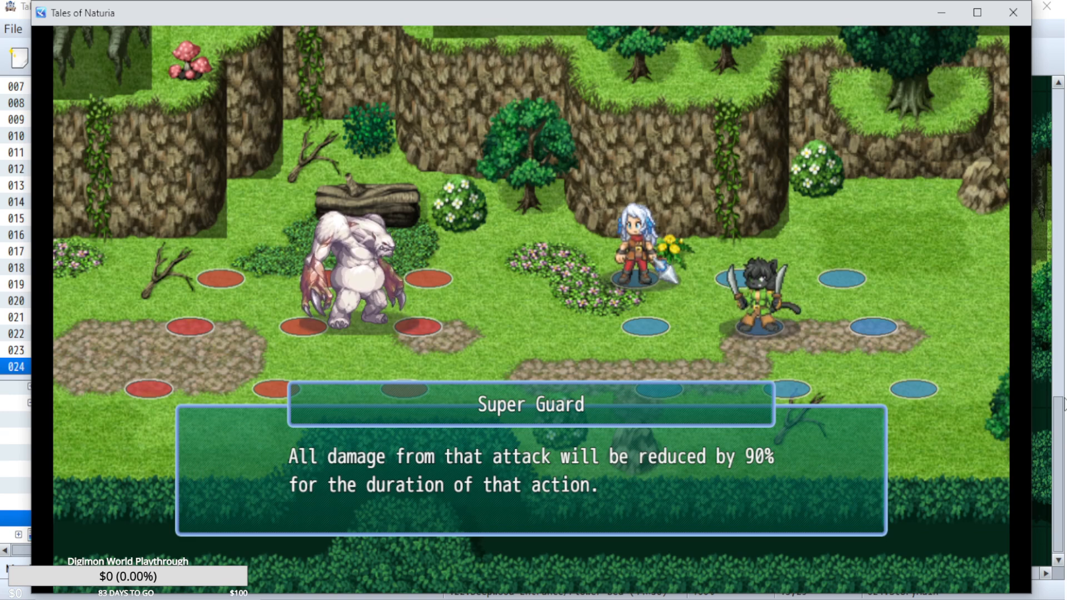
key(Return)
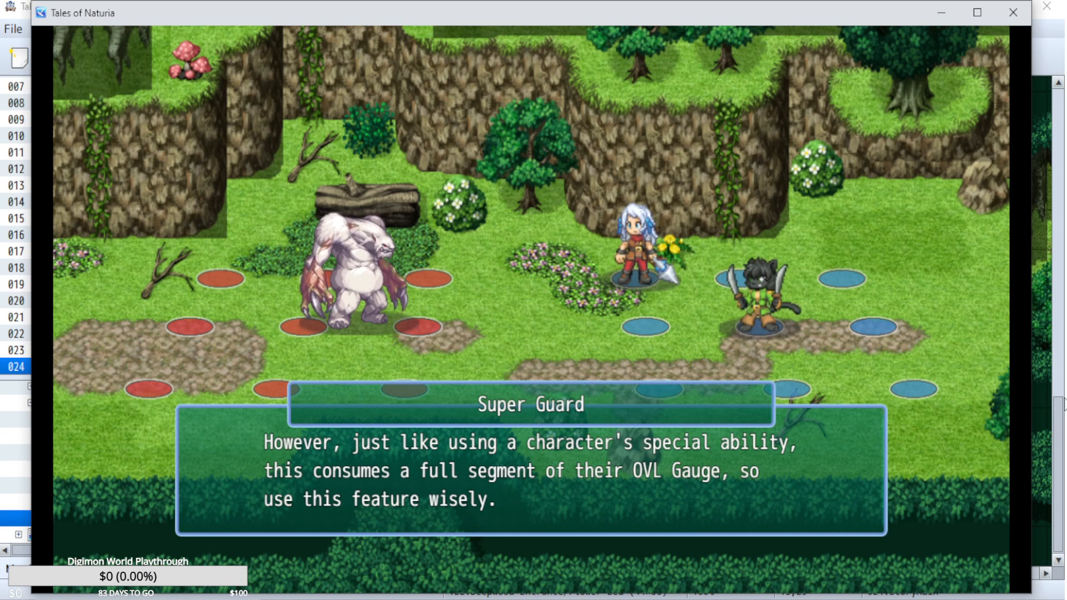
key(Return)
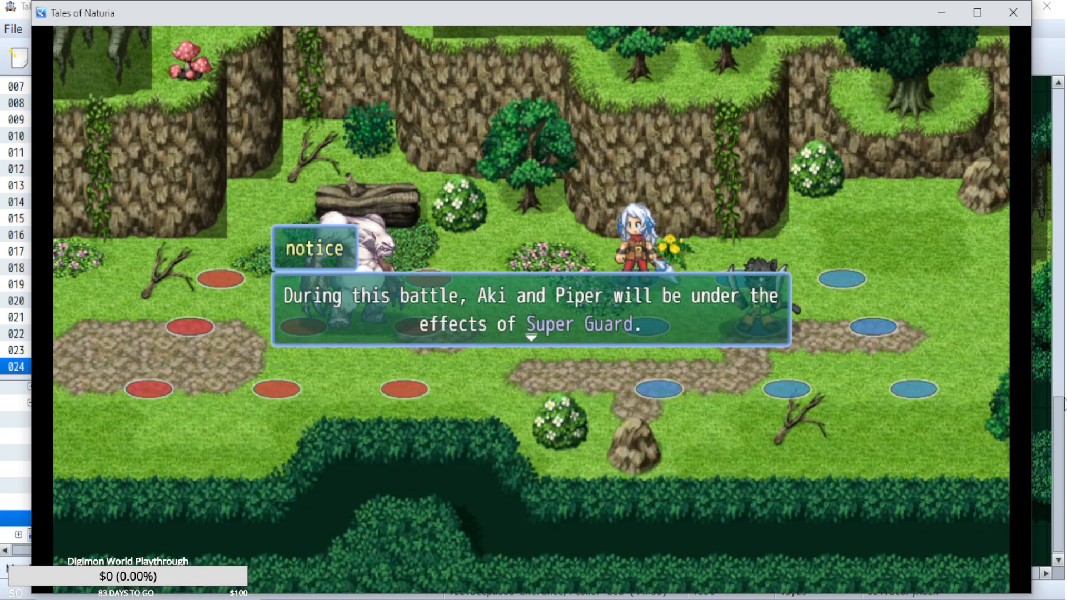
key(Return)
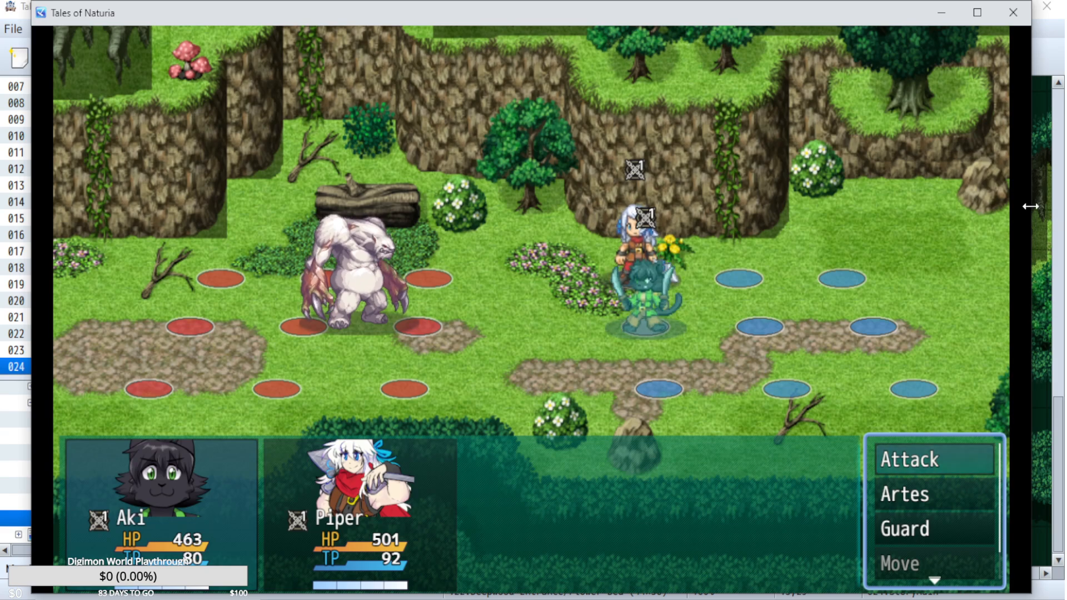
End the playtest and open the Boss: Lord of the Forest troop in the RPG Maker MZ database, at the end of its first battle event page.
click(1012, 12)
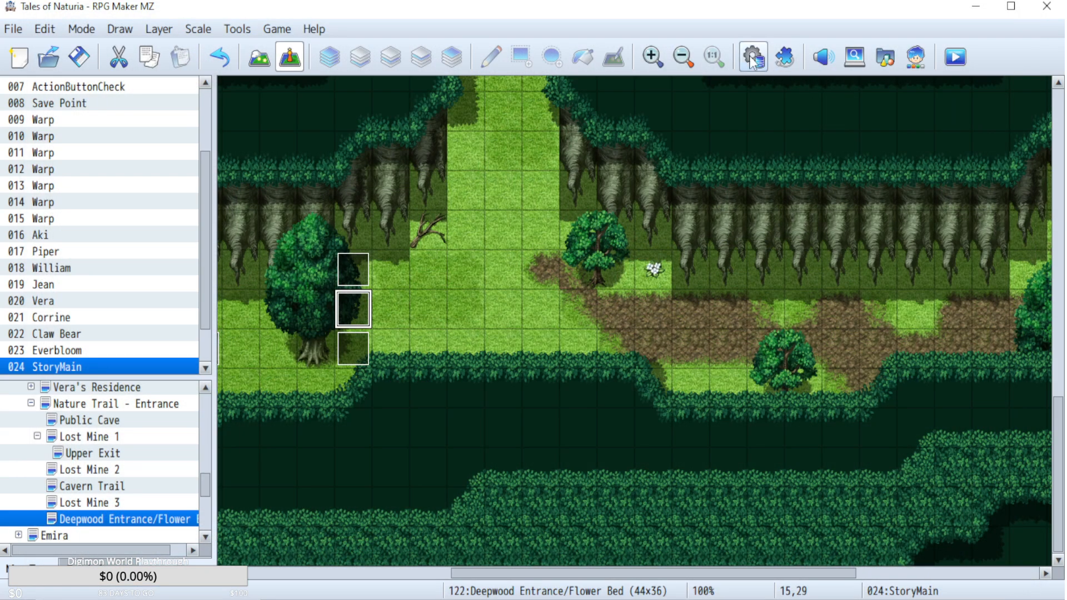
click(751, 59)
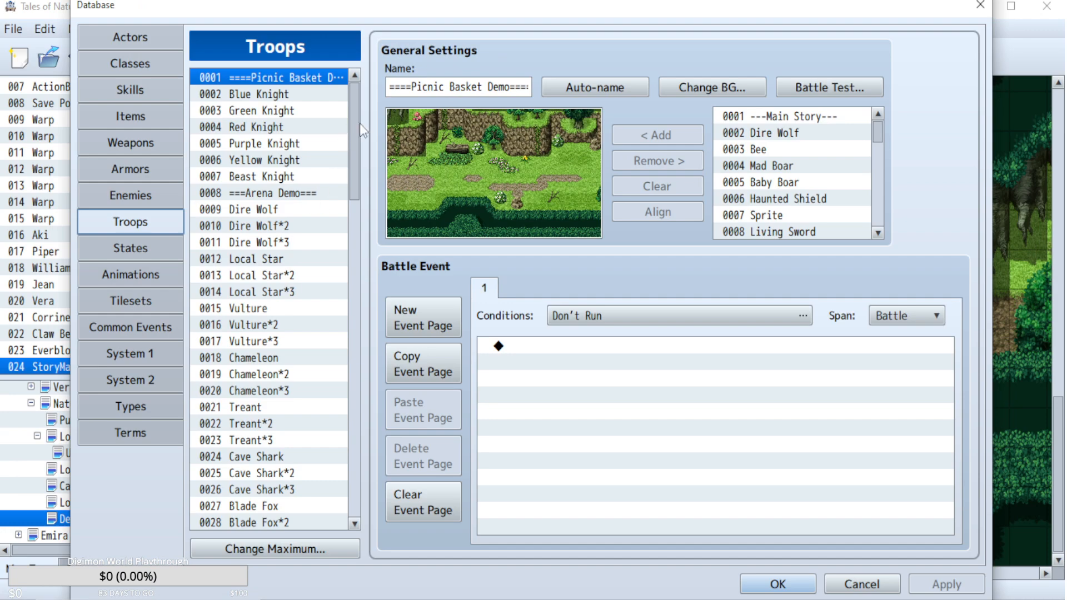
drag(359, 124, 358, 408)
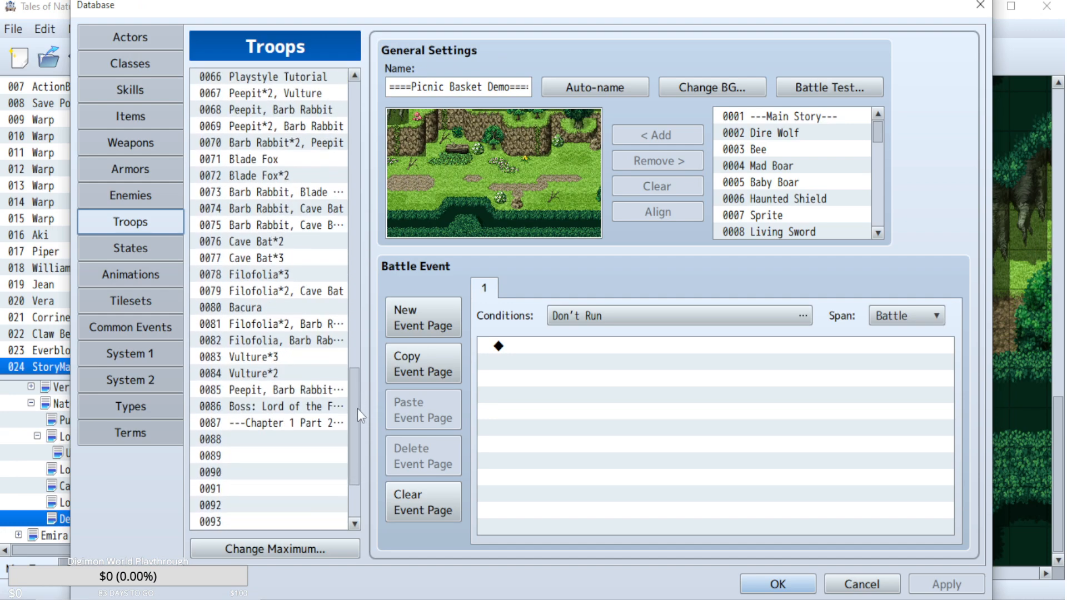
click(281, 408)
scroll(728, 452, down, 6)
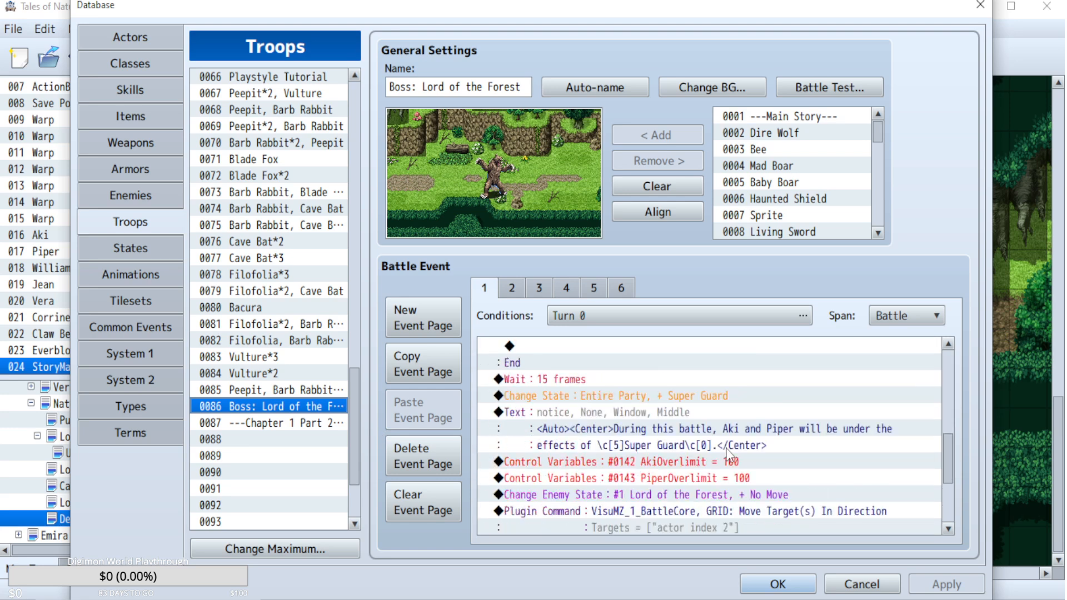
scroll(728, 453, down, 3)
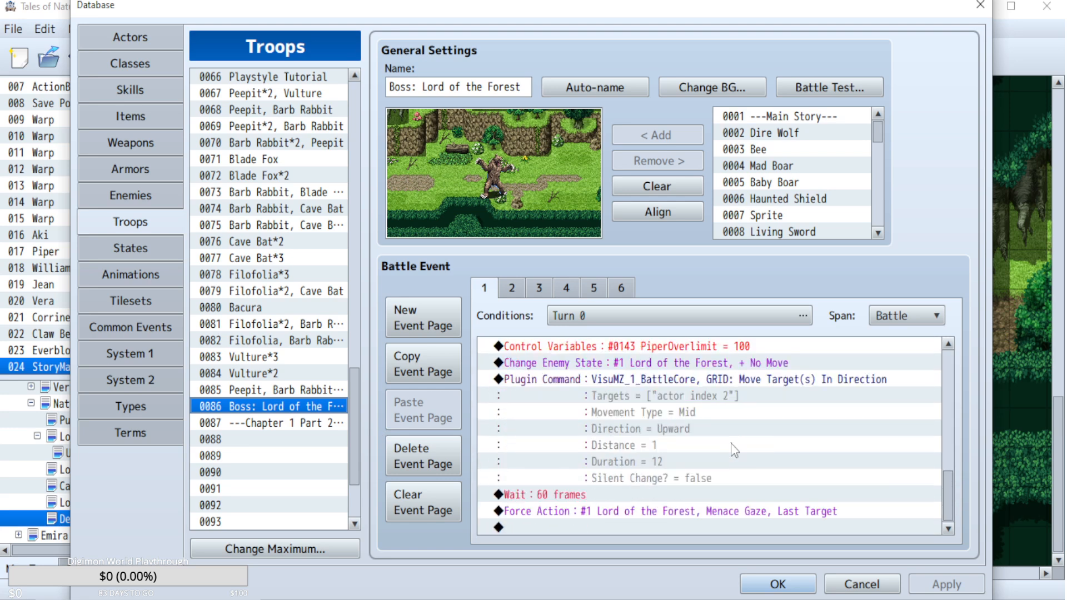
Delete the closing Menace Gaze force action, the 60-frame wait and the actor move command from the first battle event page, and save the database.
click(567, 500)
key(Delete)
key(Delete)
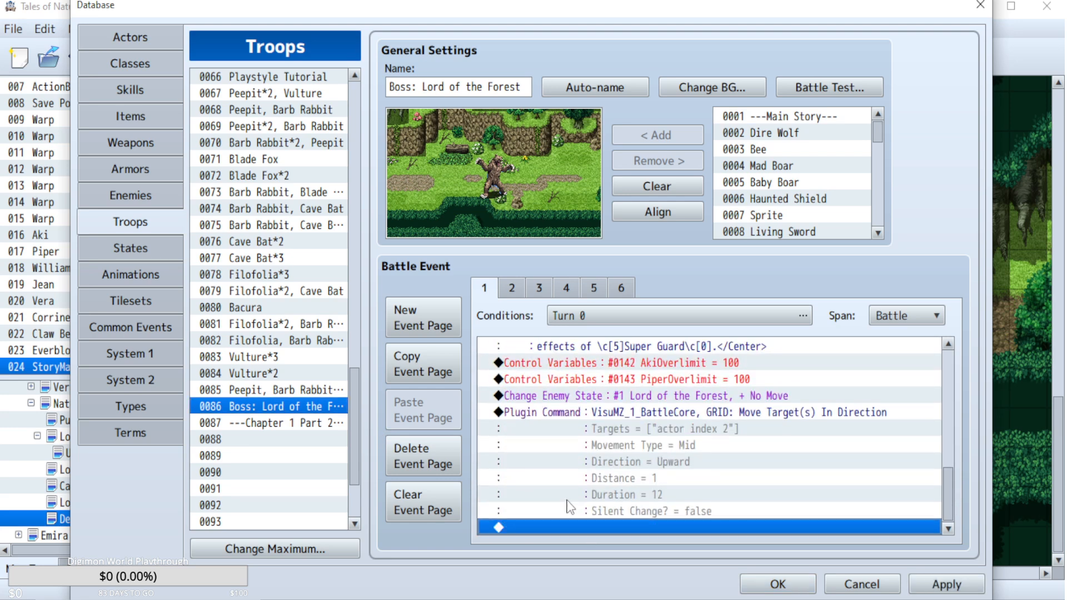
click(710, 412)
key(Delete)
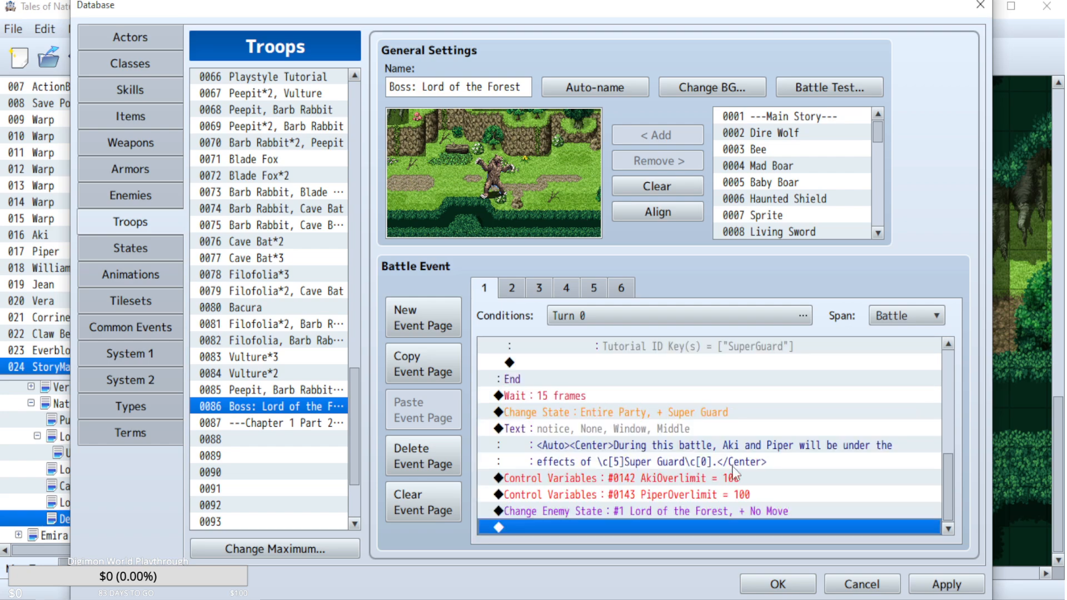
click(750, 589)
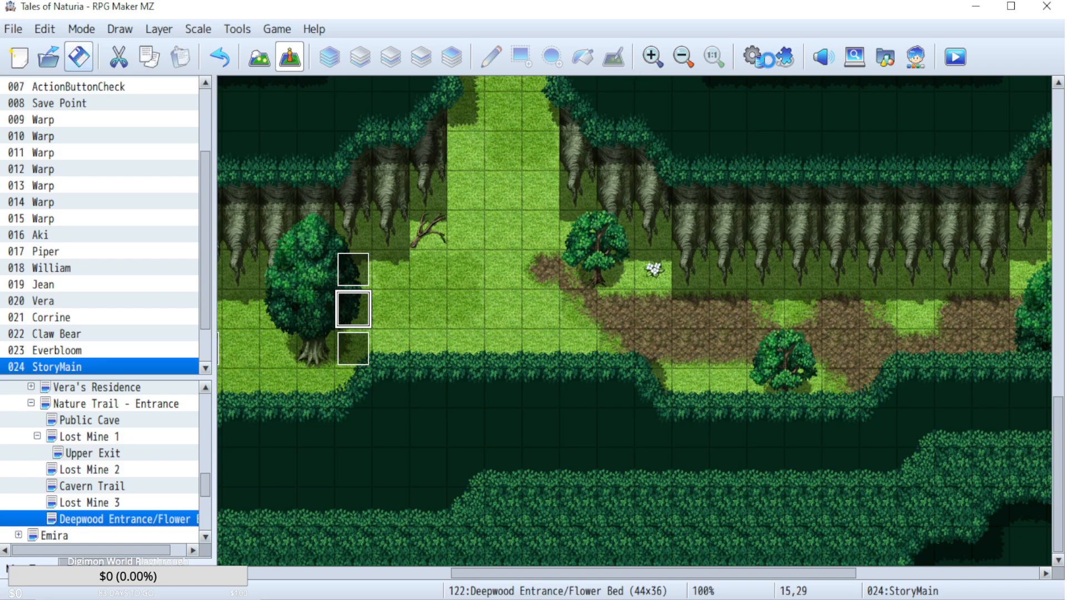
Open the Aki Physical Artes common event in the database and examine its Dust Bath branch for ArteUsed = 27.
click(748, 65)
click(163, 328)
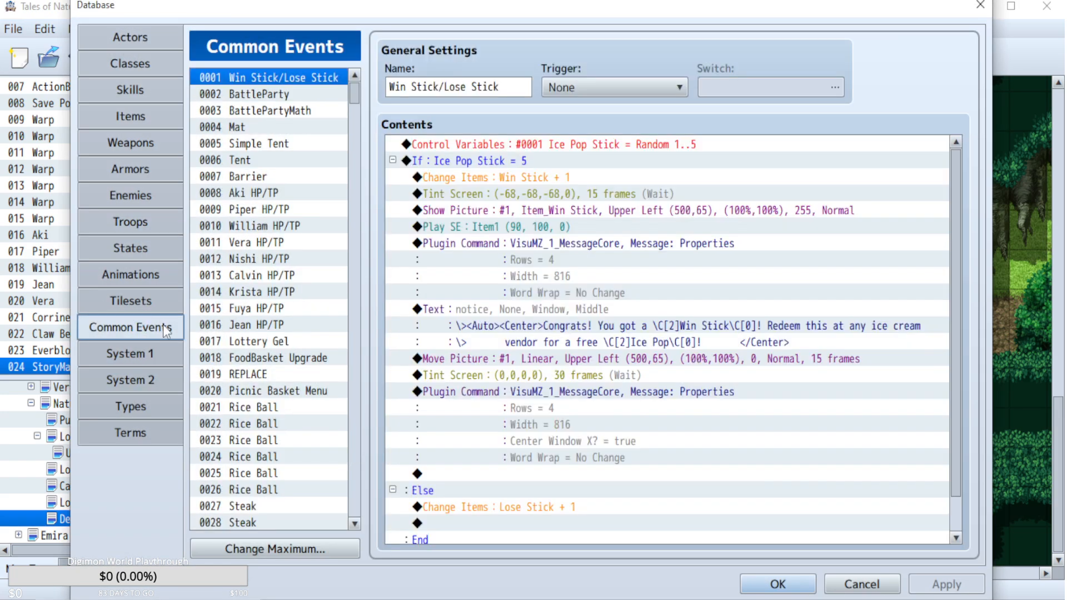
drag(354, 93, 348, 392)
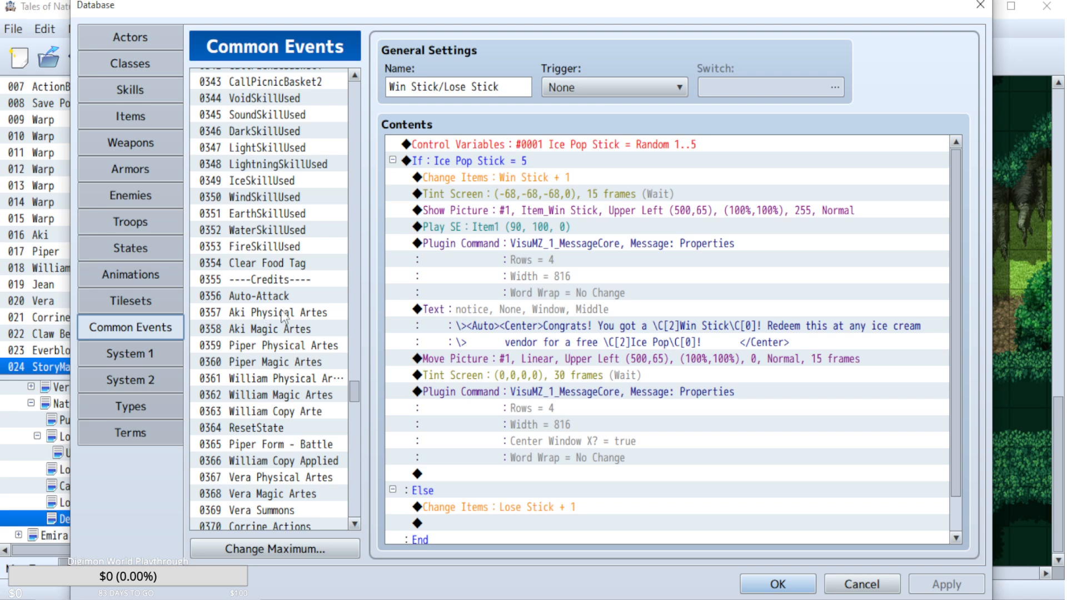
click(284, 316)
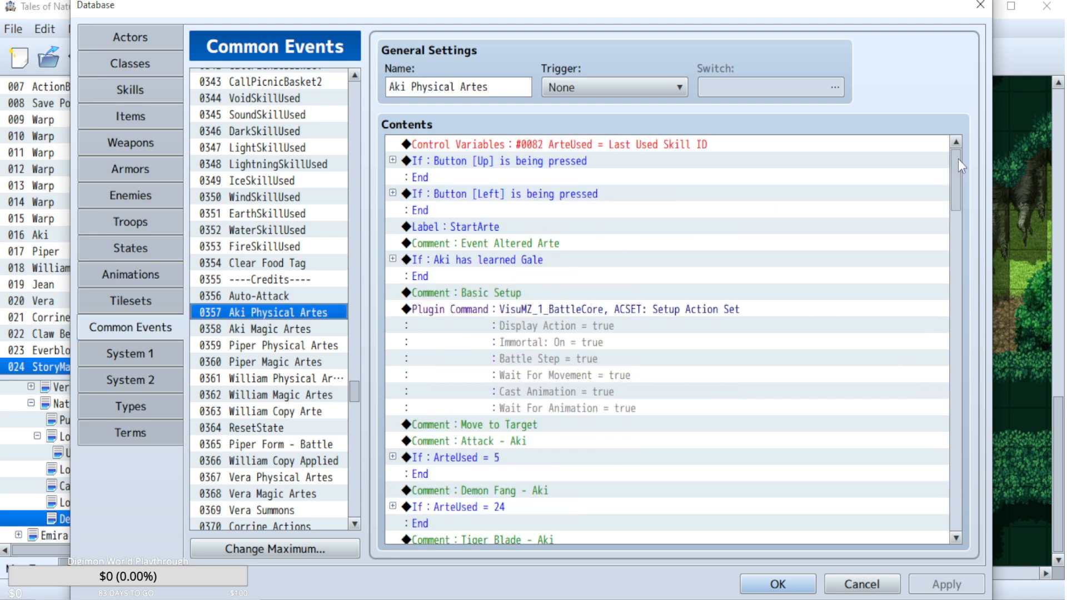
drag(958, 159, 946, 247)
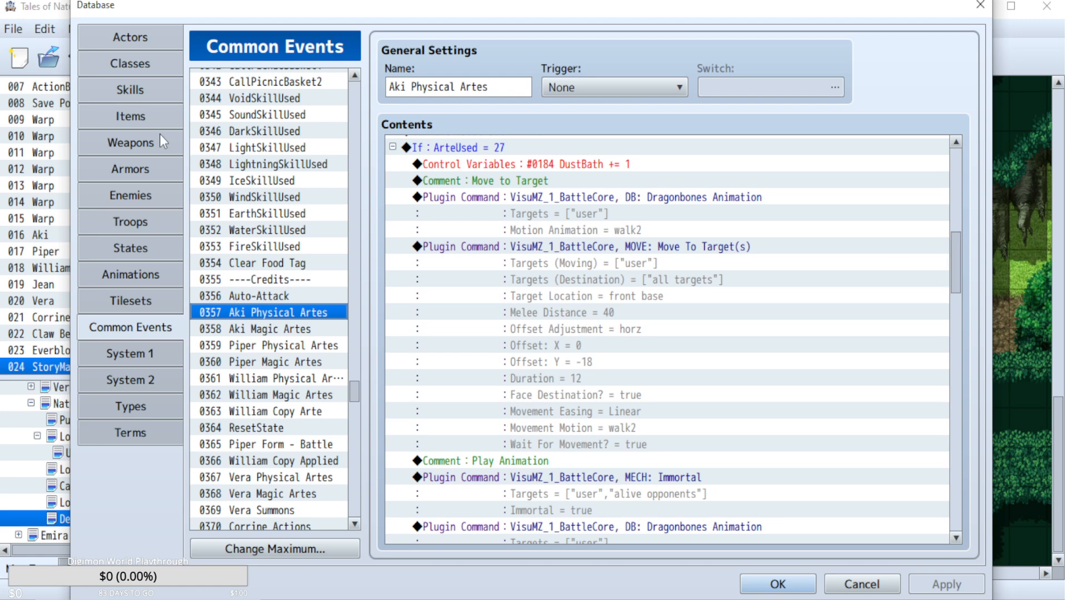
Search the skills database for Dust Bath in both directions and close the search.
click(130, 90)
key(ctrl+f)
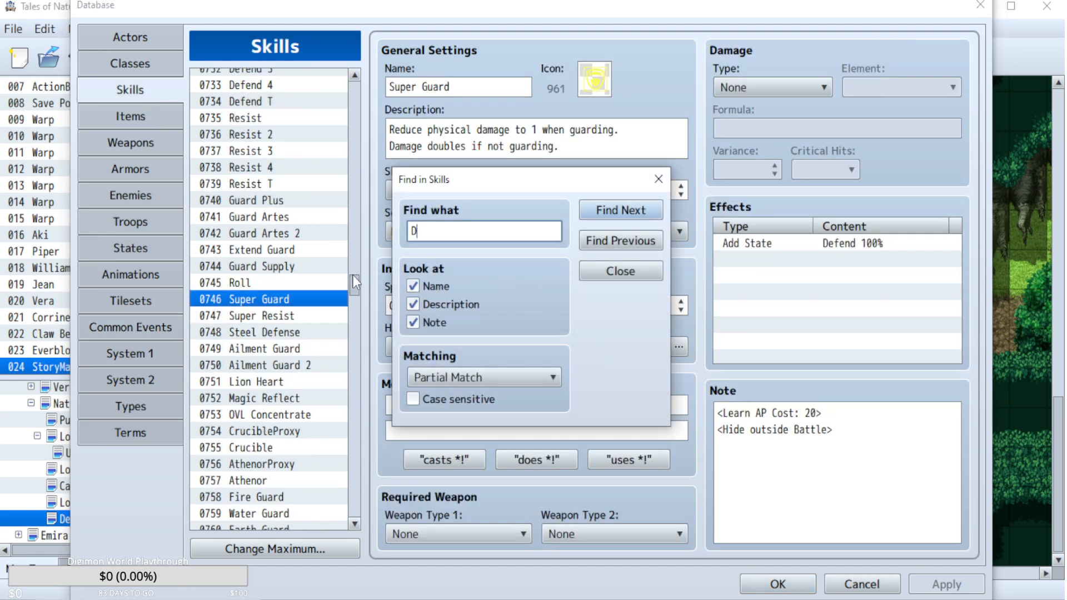
text(Dust Bath)
key(Return)
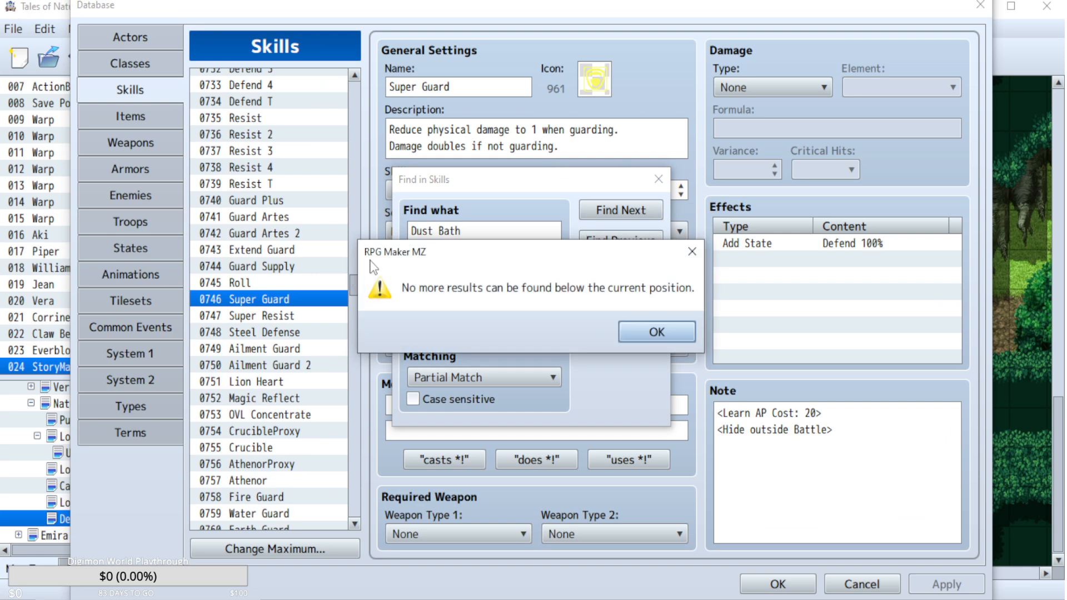
key(Return)
click(601, 241)
click(611, 271)
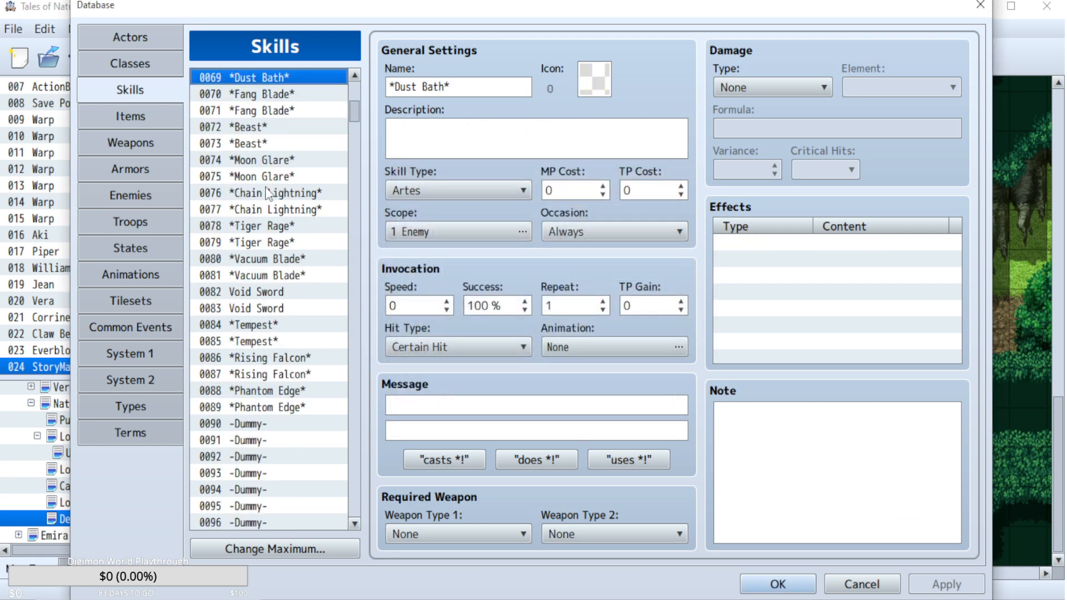
Examine the settings and note tags of skill 0027 Dust Bath, then leave the database without saving changes.
scroll(279, 175, up, 6)
scroll(300, 216, up, 9)
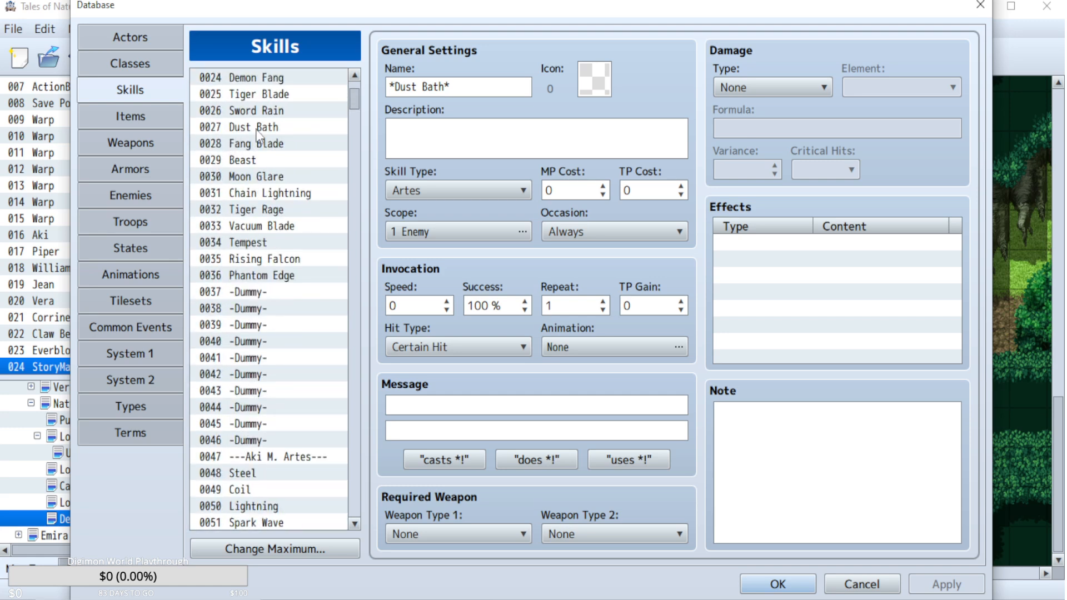
click(256, 129)
scroll(917, 485, down, 2)
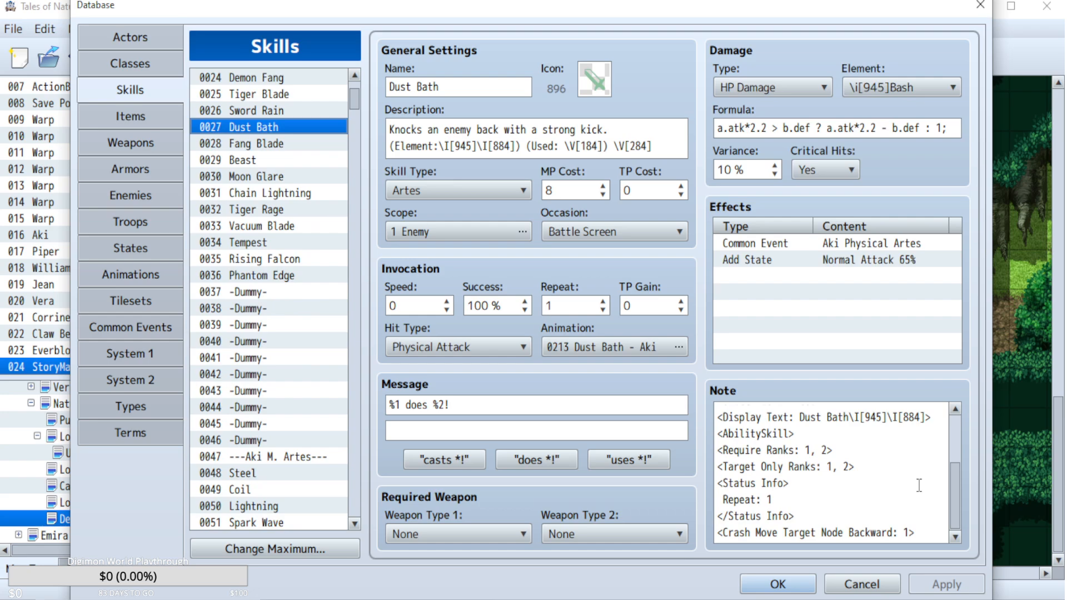
click(862, 584)
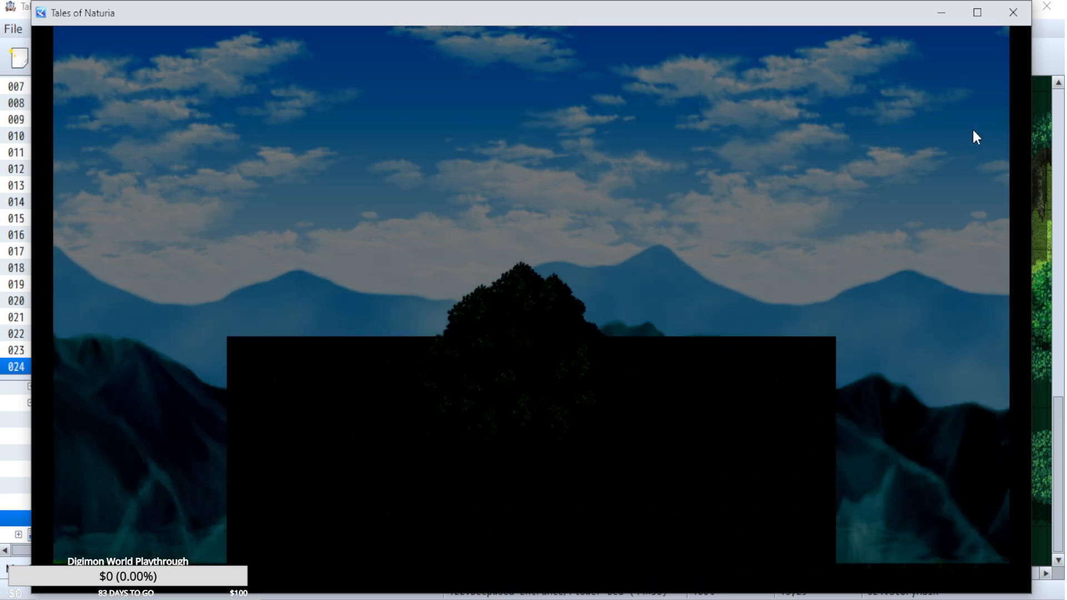
Start a playtest, proceed into the Lord of the Forest battle, skip the Super Guard explanation and dismiss the notice.
key(Return)
key(Return)
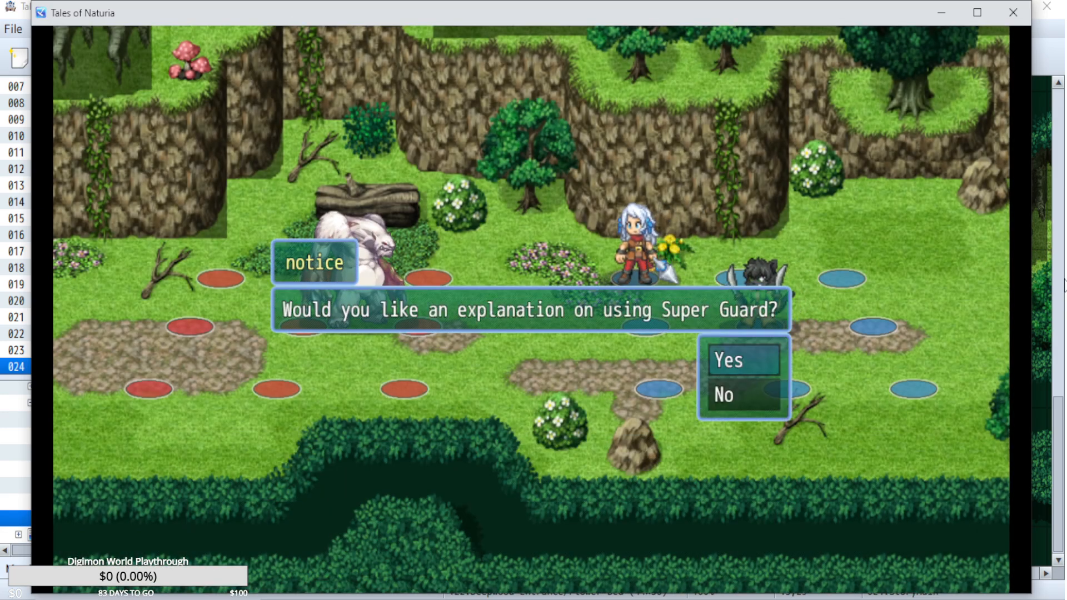
key(Return)
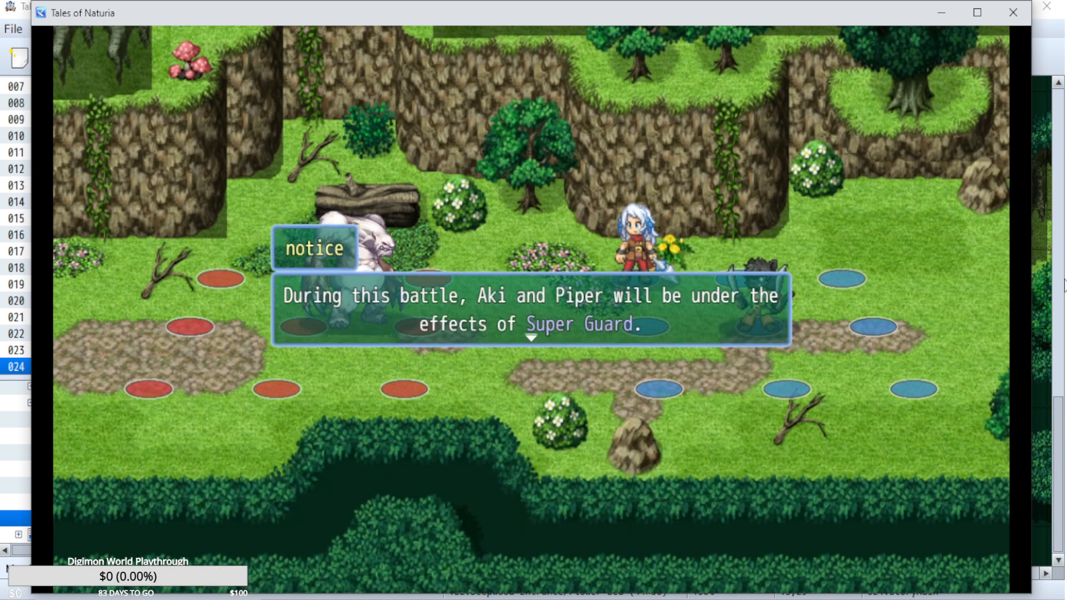
key(Return)
Have Aki use the Steel arte for the first turn.
key(Down)
key(Return)
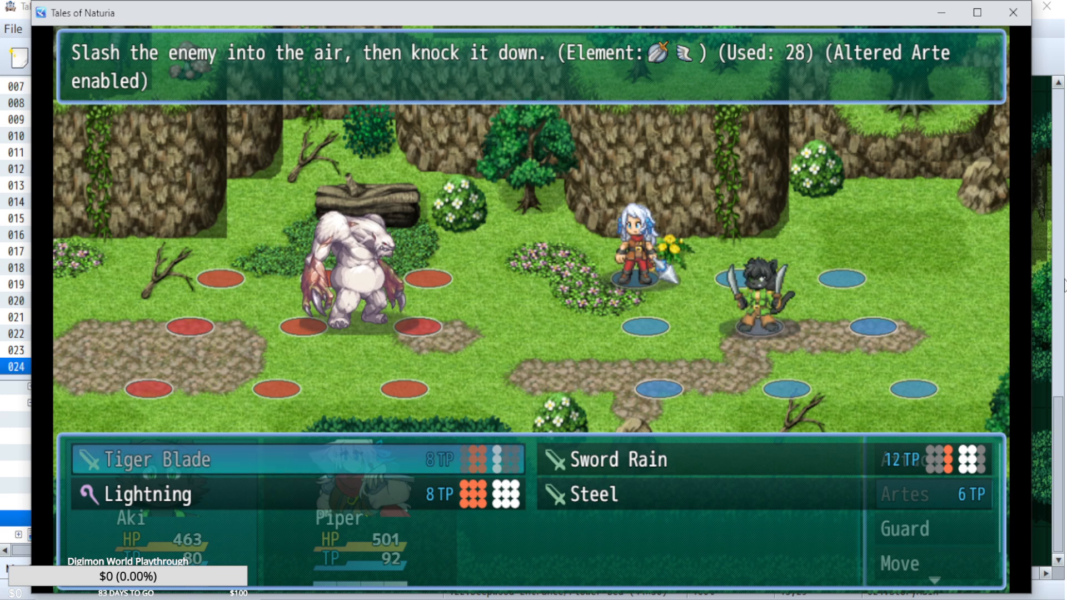
key(Down)
key(Right)
key(Return)
Assign Piper the Fireball and Treble Strike artes against the Lord of the Forest and play out the turn.
key(Down)
key(Return)
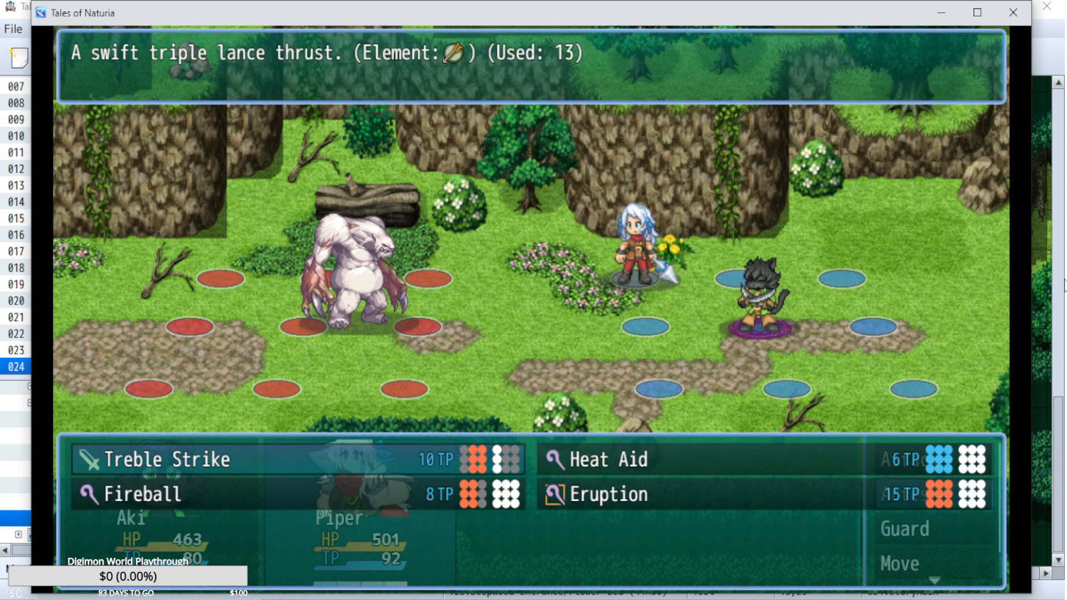
key(Down)
key(Return)
key(Escape)
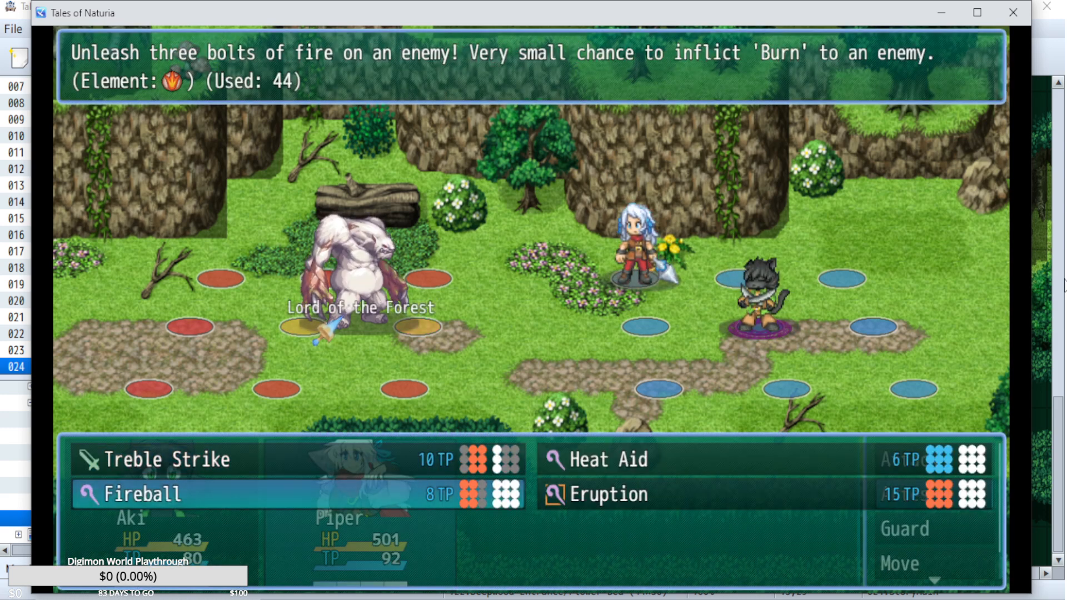
key(Escape)
key(Return)
key(Up)
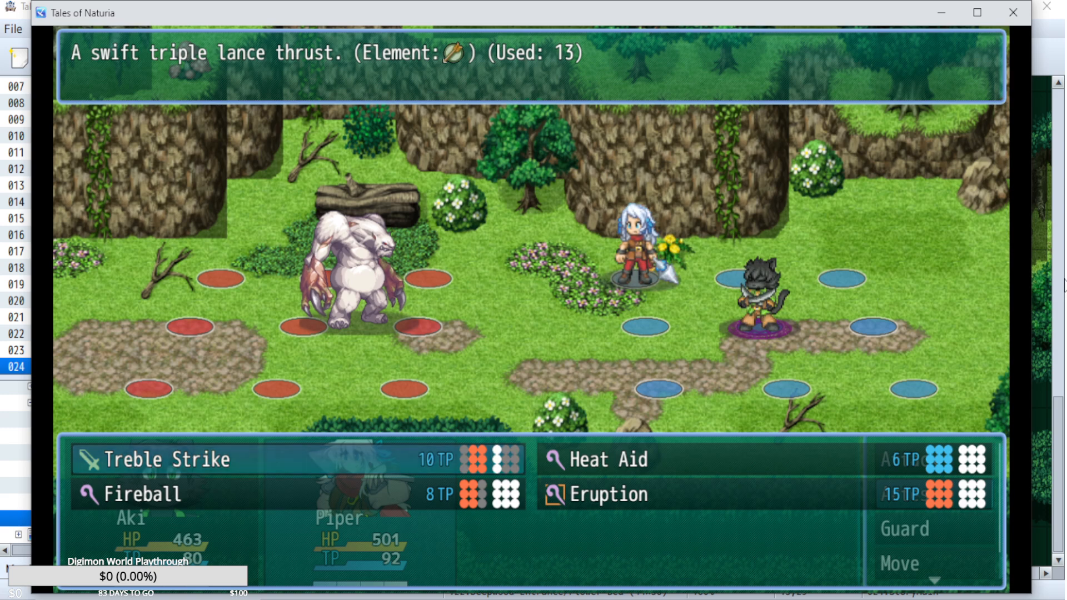
key(Return)
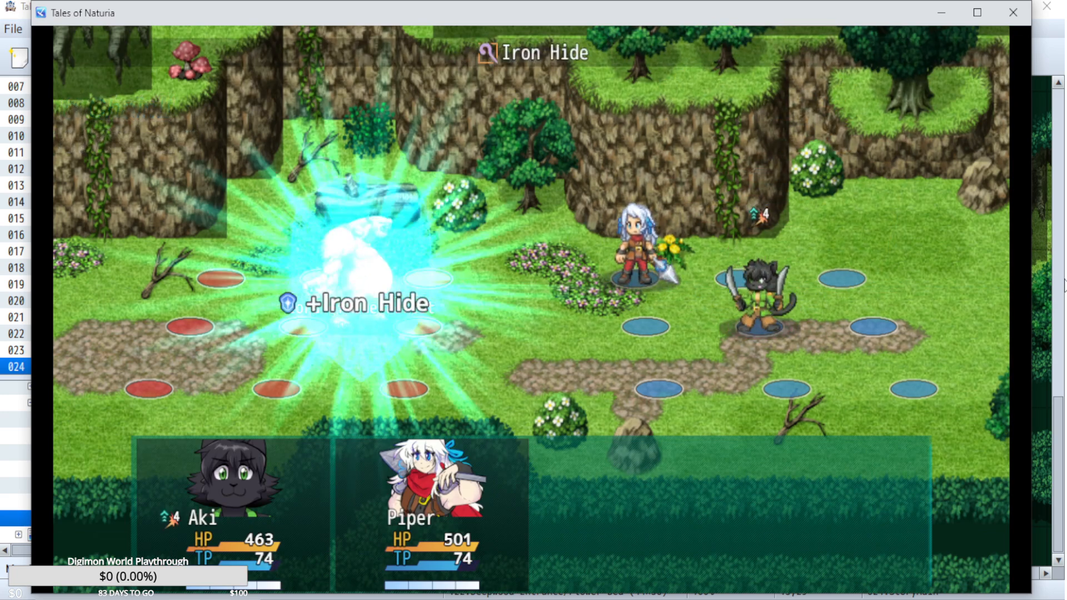
Have Aki cast Lightning on the Lord of the Forest.
key(Return)
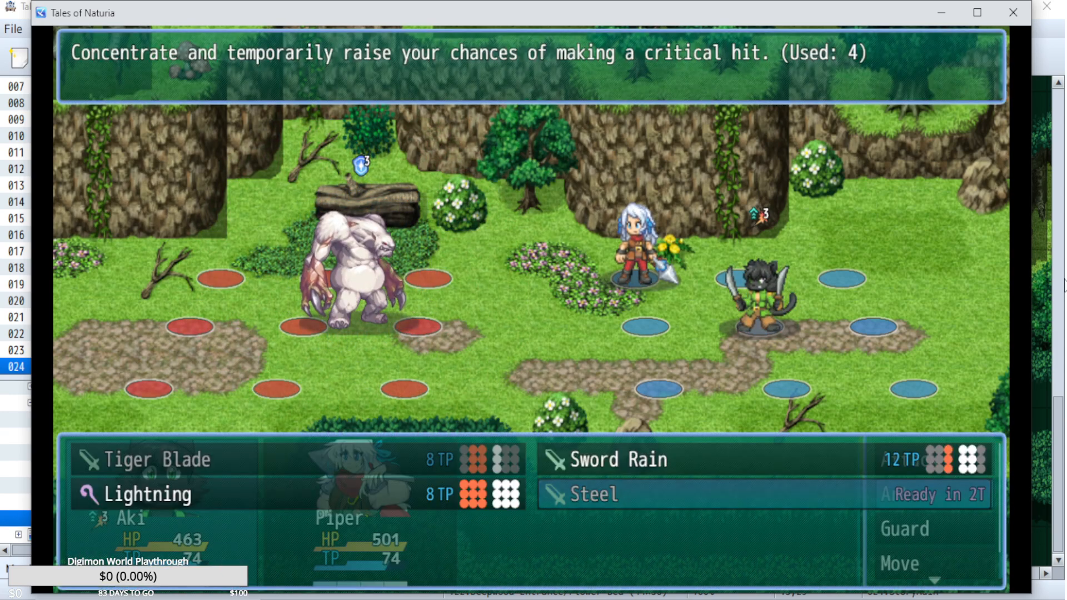
key(Left)
key(Return)
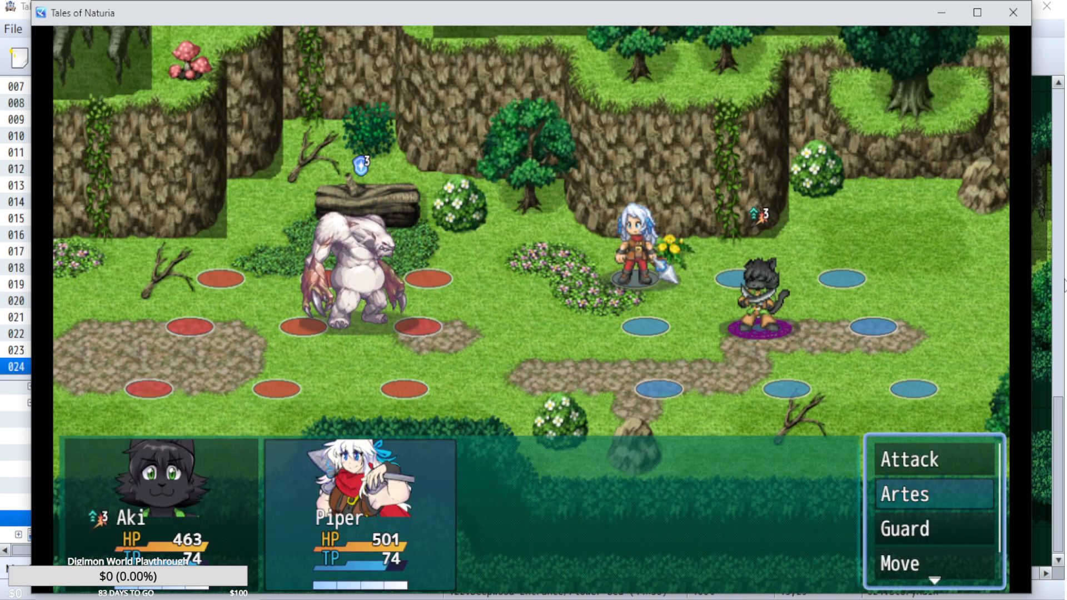
Assign Piper Eruption followed by a normal attack on the Lord of the Forest and play out the turn.
key(Return)
key(Right)
key(Down)
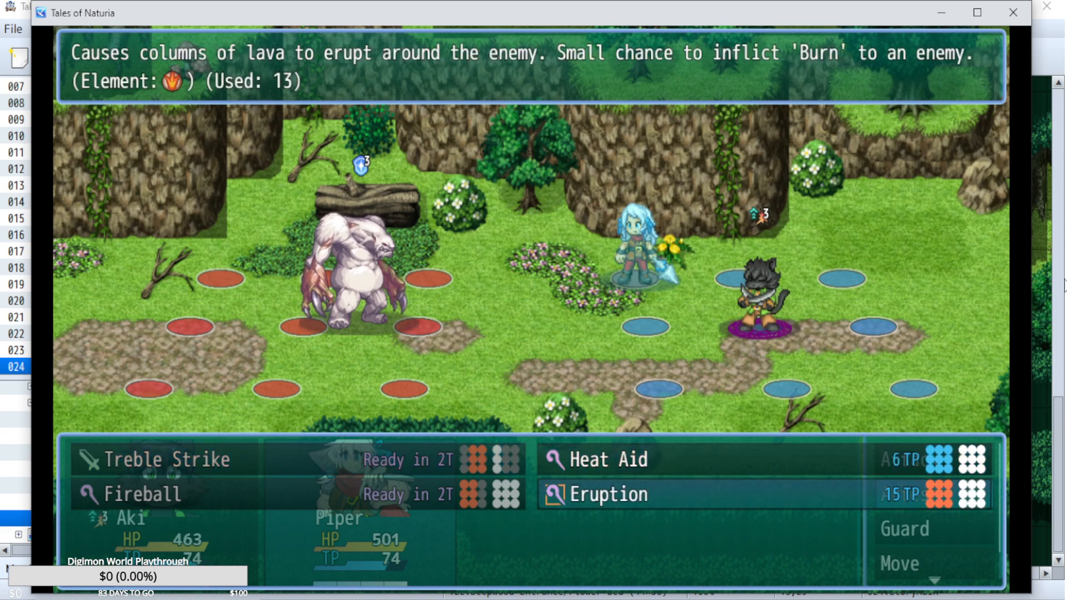
key(Return)
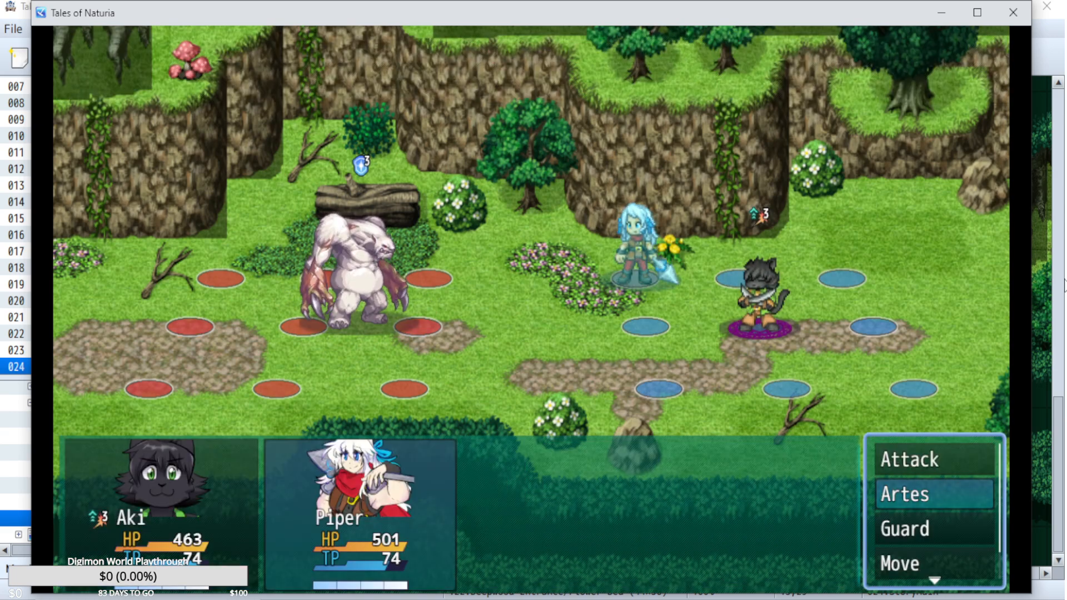
key(Return)
key(Escape)
key(Return)
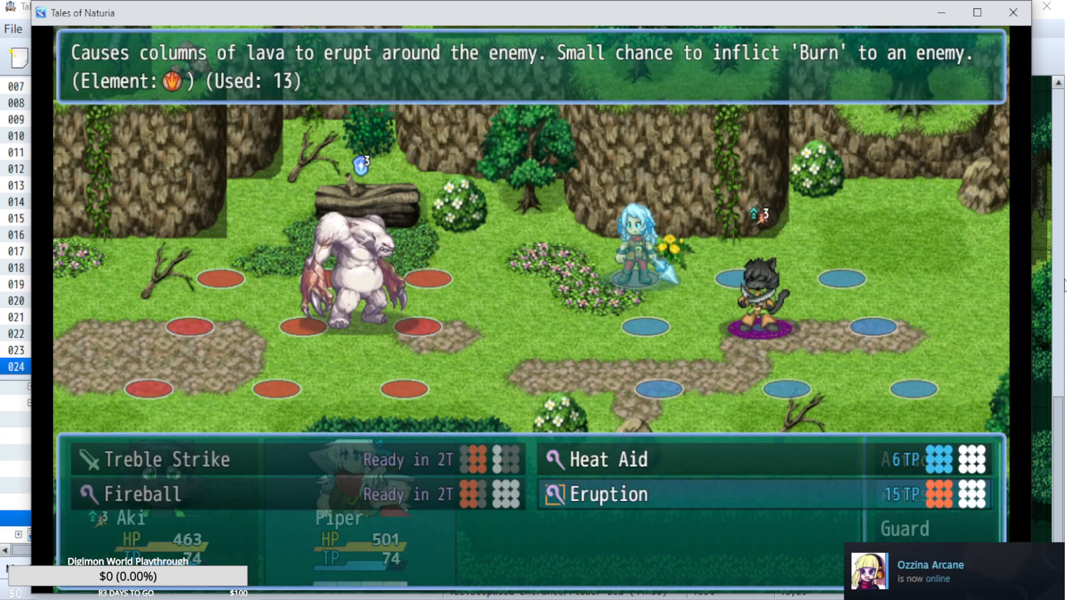
key(Escape)
key(Up)
key(Return)
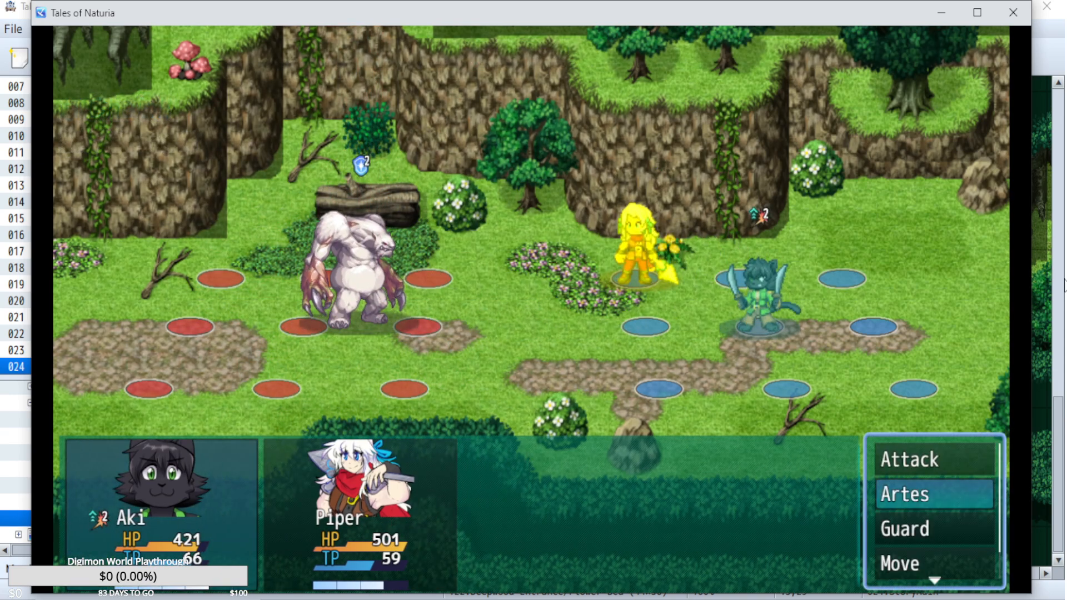
Have Aki use Sword Rain and Piper use normal attacks on the Lord of the Forest, and play out the turn.
key(Return)
key(Up)
key(Right)
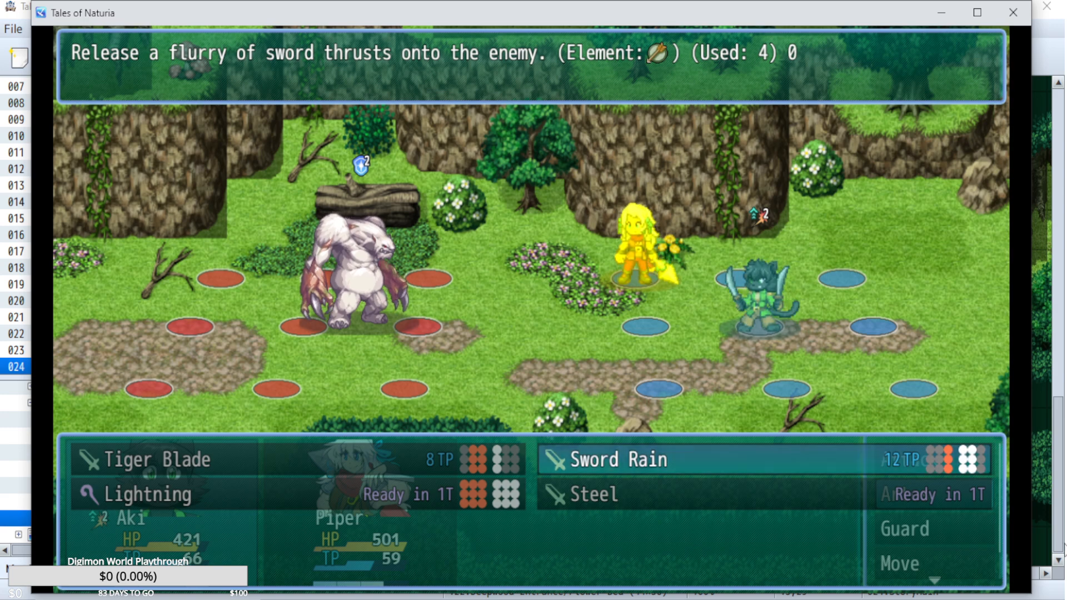
key(Return)
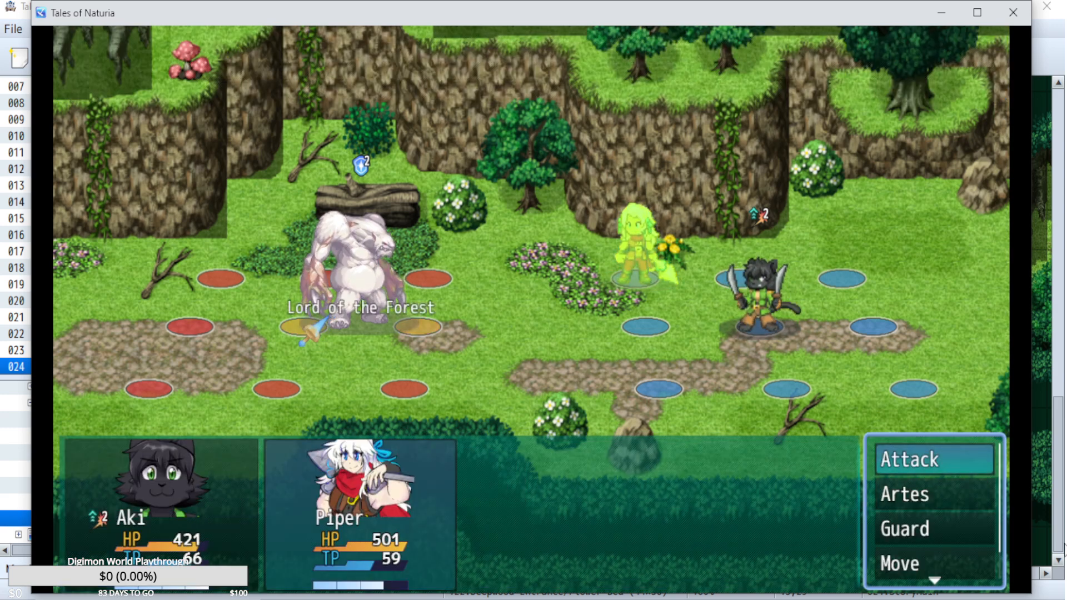
key(Escape)
key(Up)
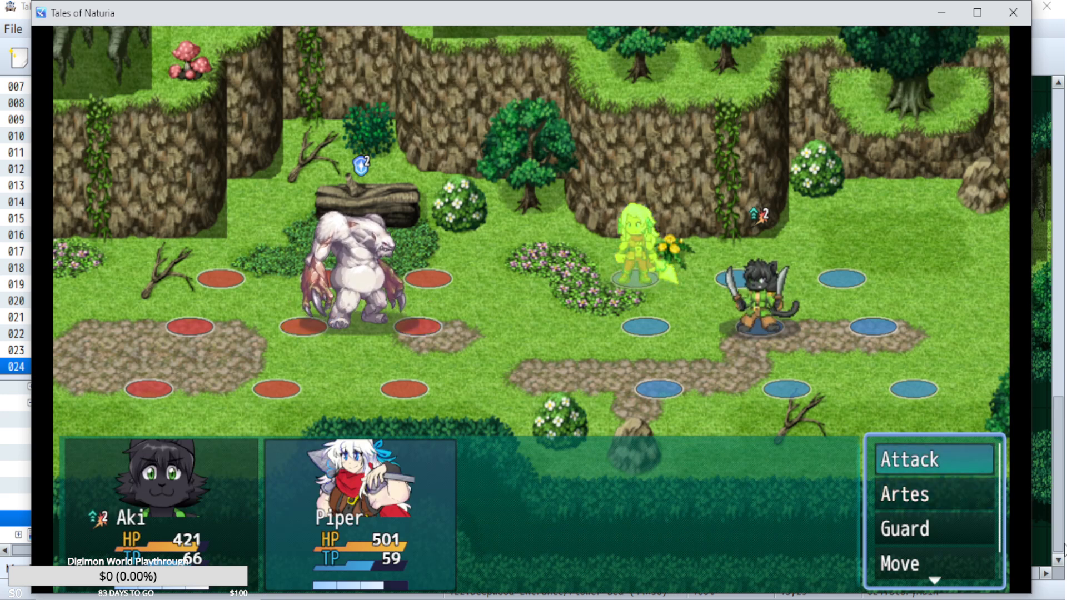
key(Return)
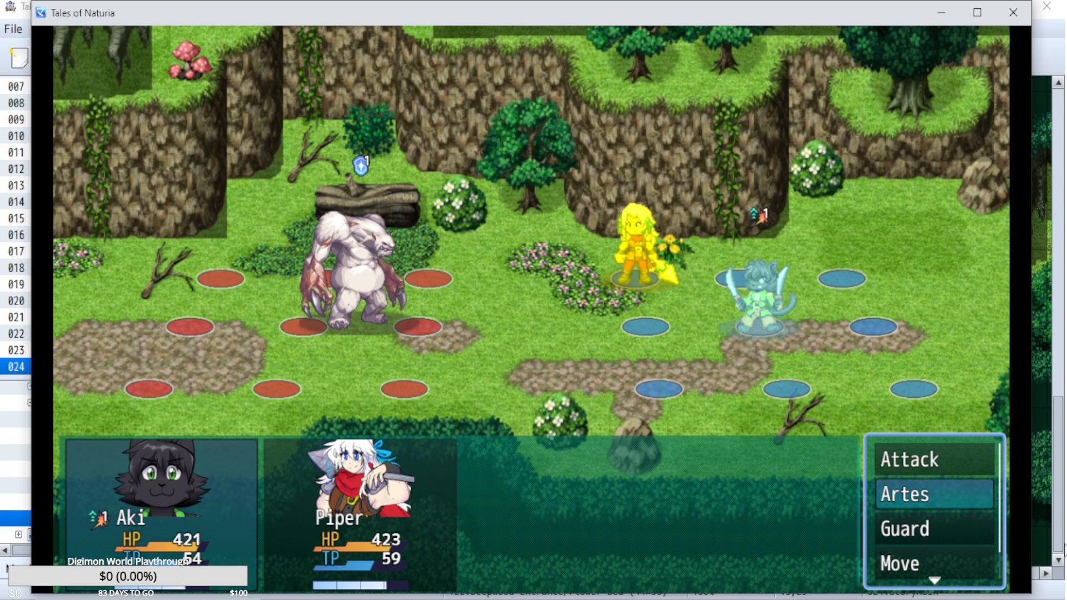
Move Aki forward to the front column and choose the Tiger Blade arte.
key(Return)
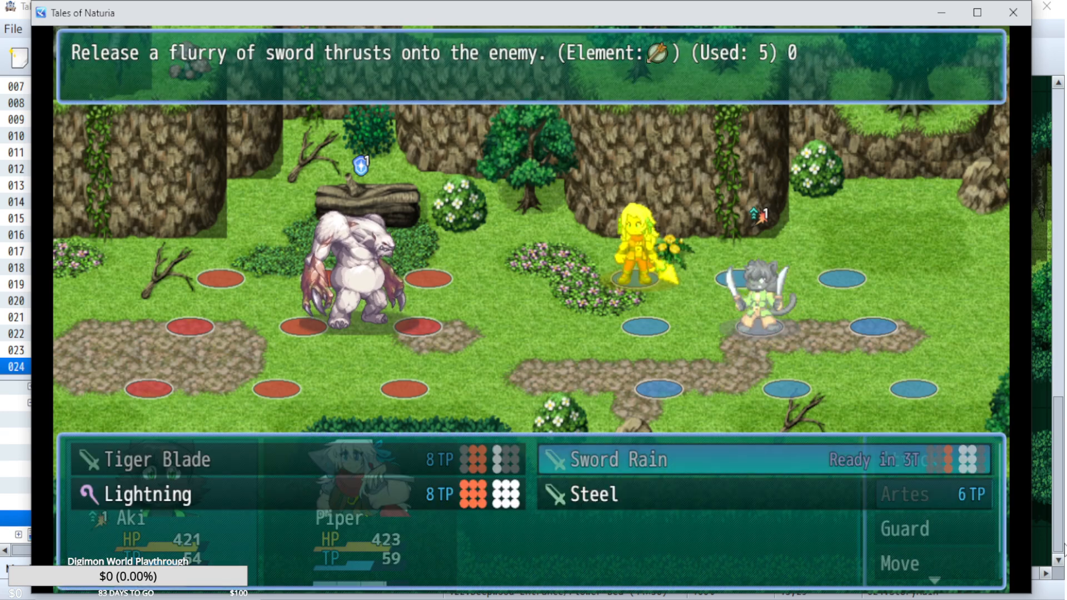
key(Left)
key(Escape)
key(Down)
key(Down)
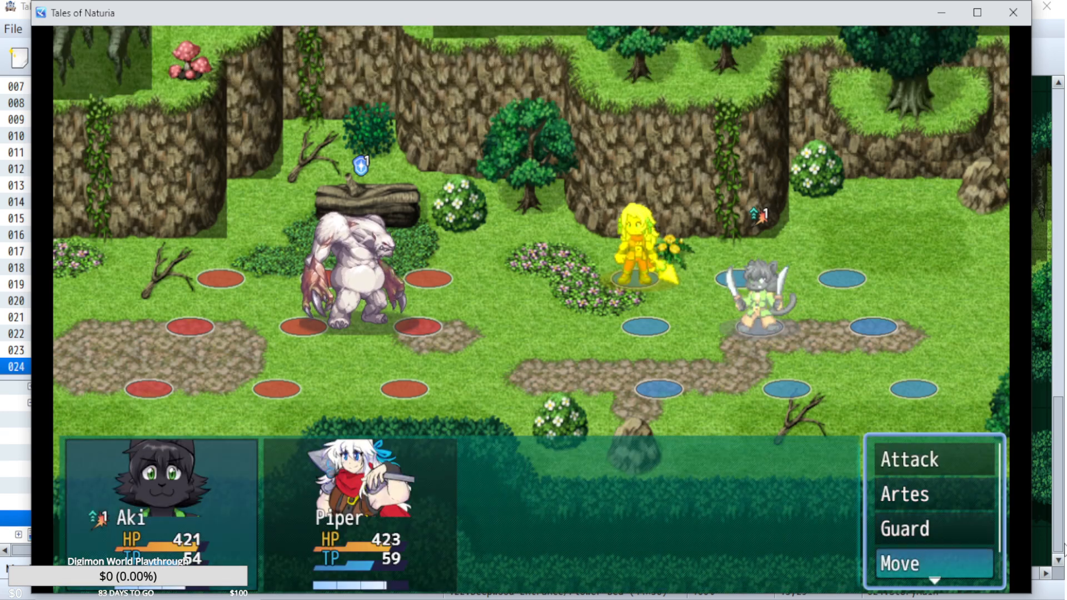
key(Up)
Commit Aki's Tiger Blade, assign Piper Fireball followed by a normal attack on the Lord of the Forest, and play out the turn.
key(Up)
key(Return)
key(Left)
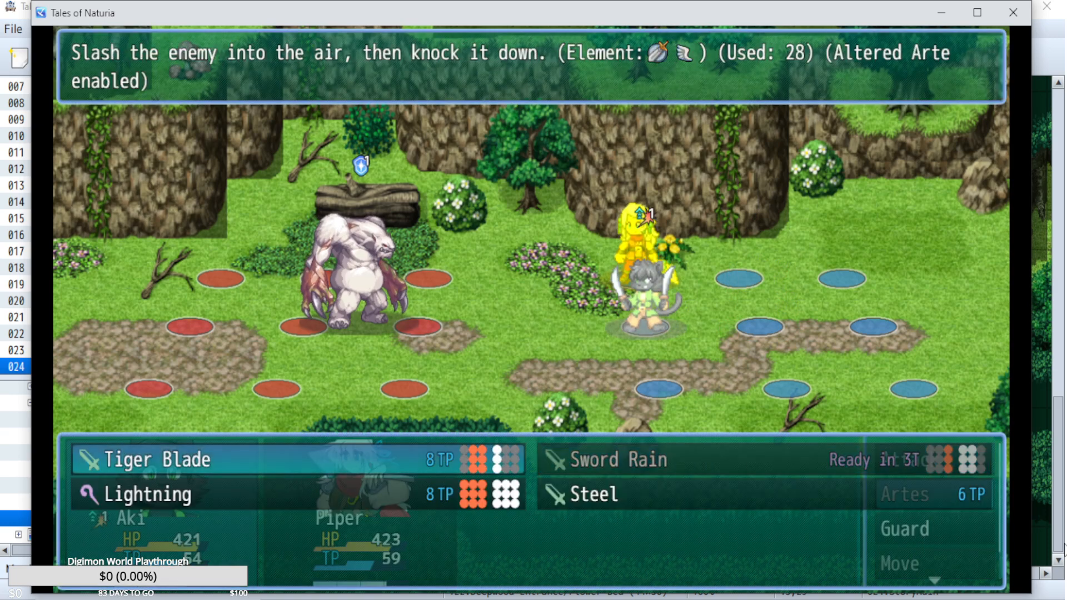
key(Escape)
key(Up)
key(Down)
key(Return)
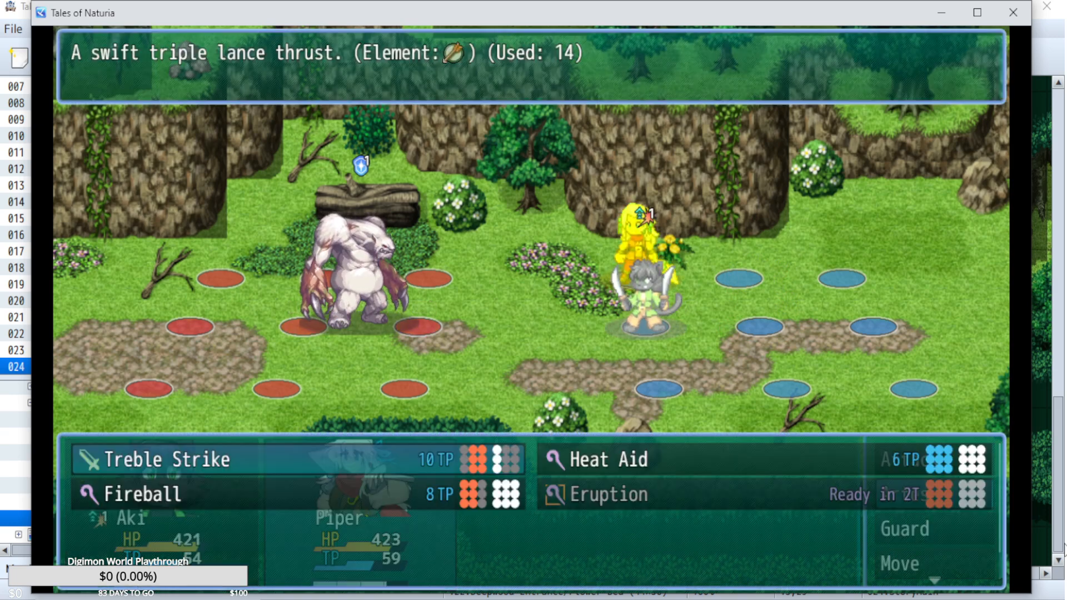
key(Down)
key(Return)
key(Return)
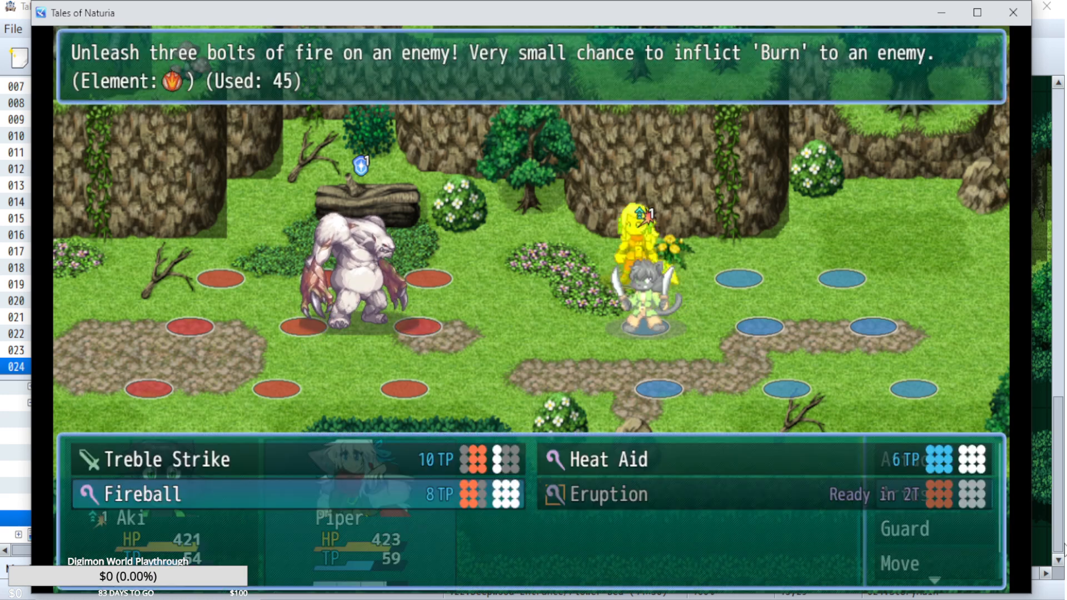
key(Up)
key(Return)
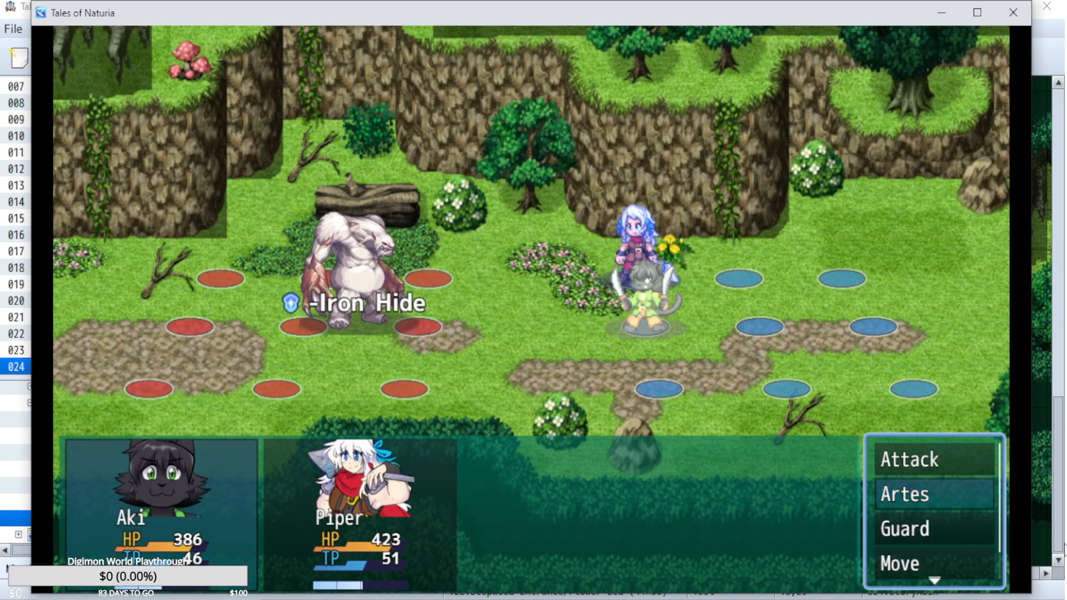
Have Aki cast Lightning on the Lord of the Forest.
key(Down)
key(Down)
key(Down)
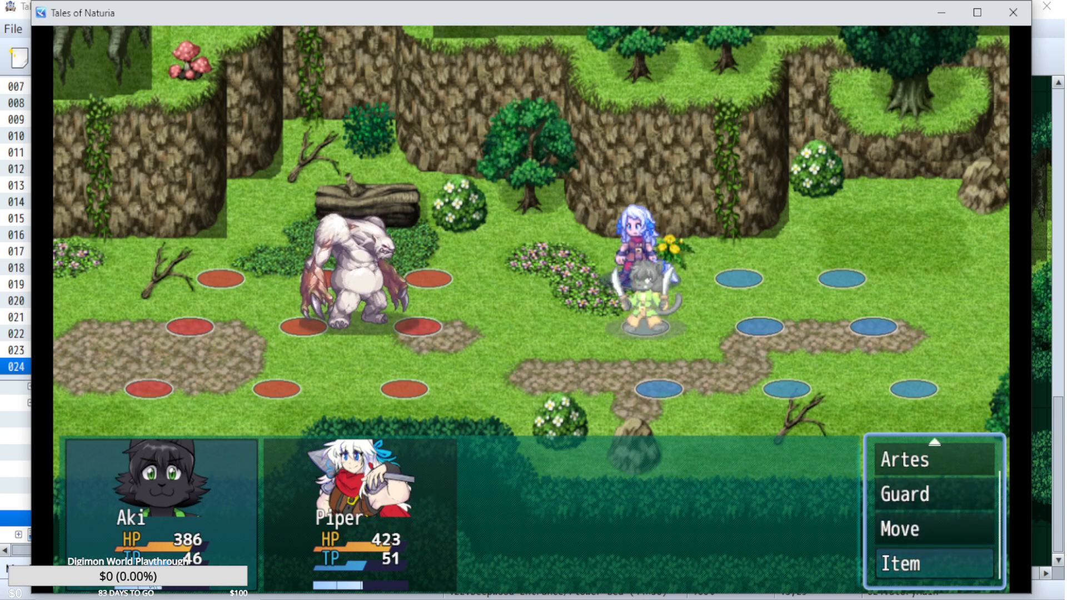
key(Up)
key(Up)
key(Up)
key(Return)
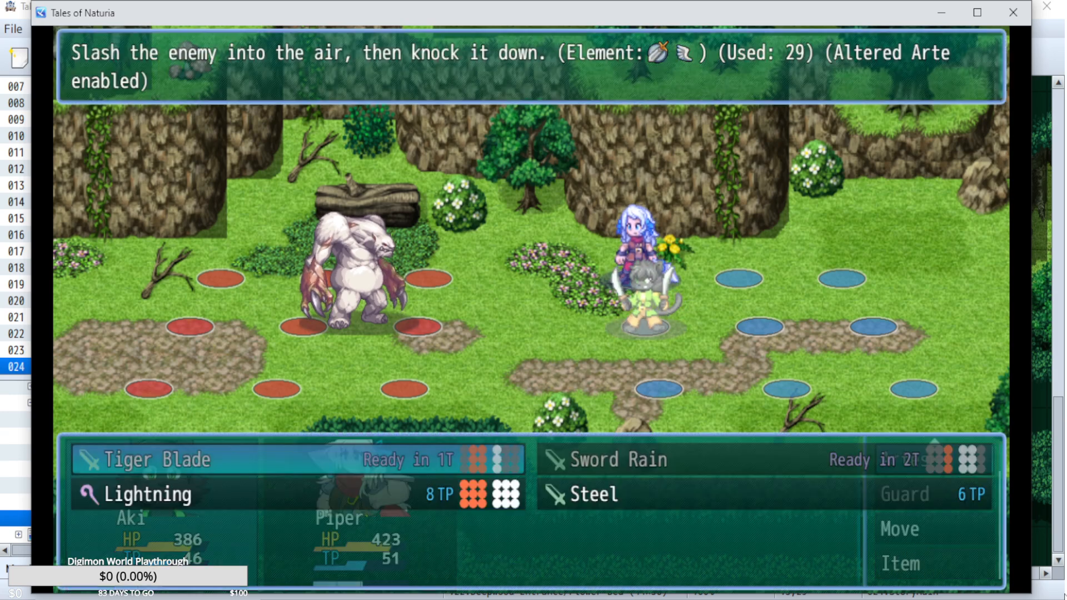
key(Down)
key(Escape)
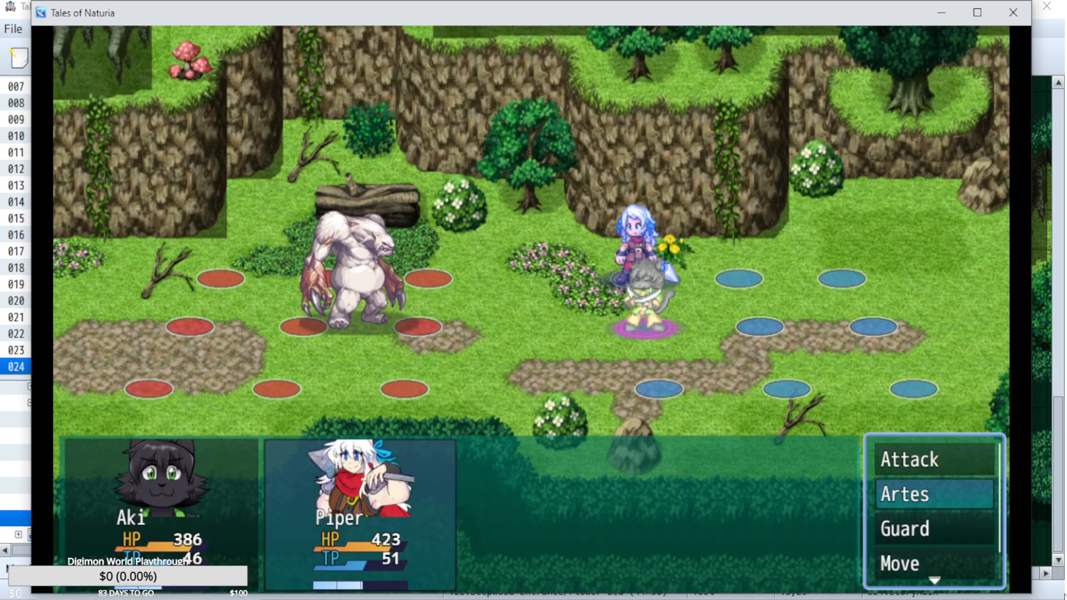
Assign Piper Treble Strike followed by a normal attack on the Lord of the Forest and play out the turn.
key(Return)
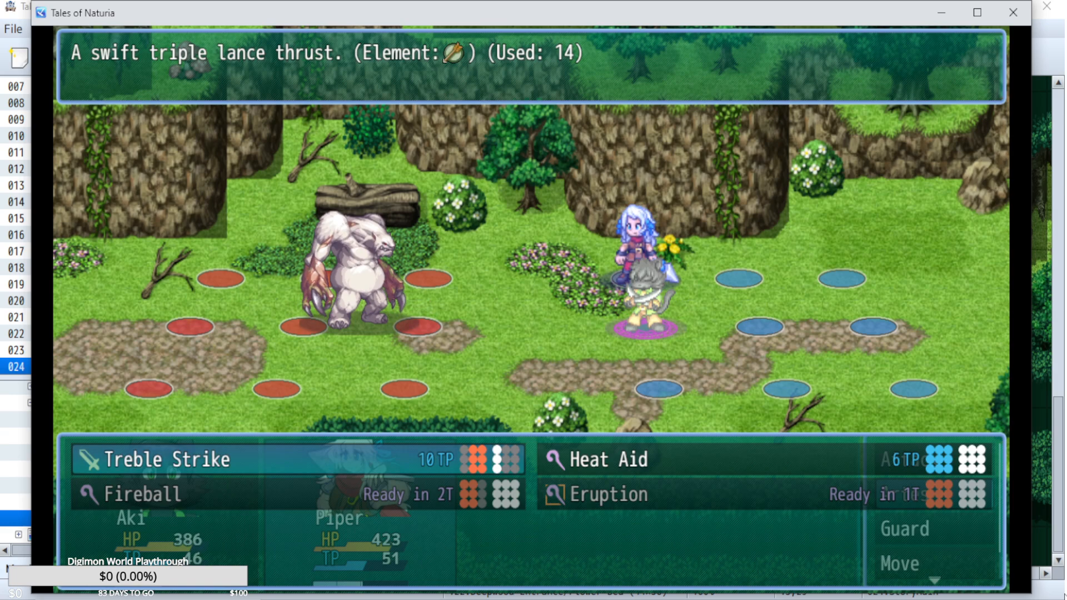
key(Escape)
key(Up)
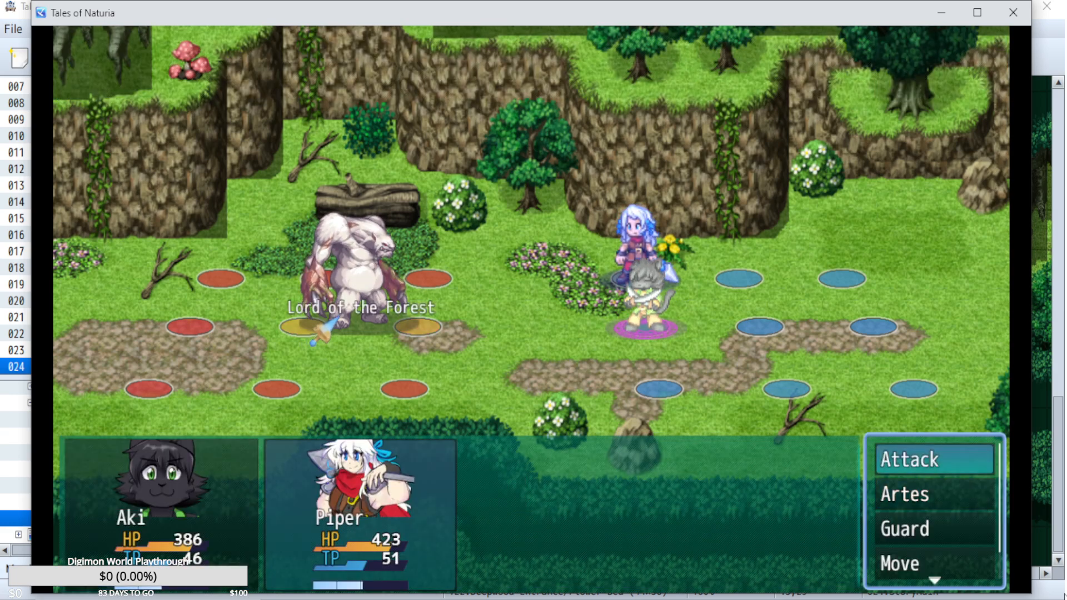
key(Return)
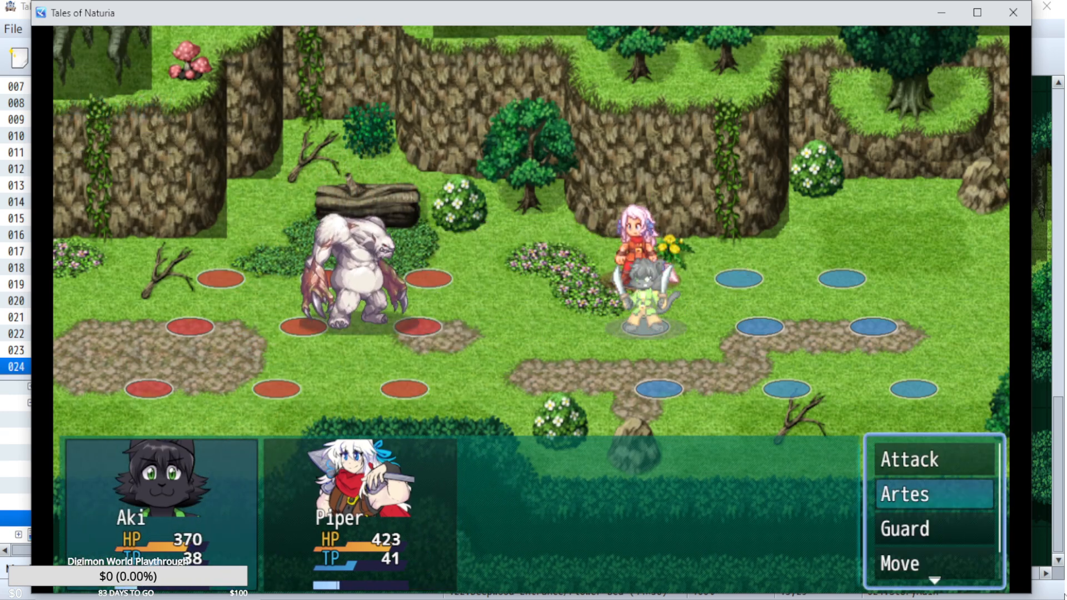
Have Aki use Tiger Blade and Piper use normal attacks on the Lord of the Forest, and play out the turn.
key(Return)
key(Up)
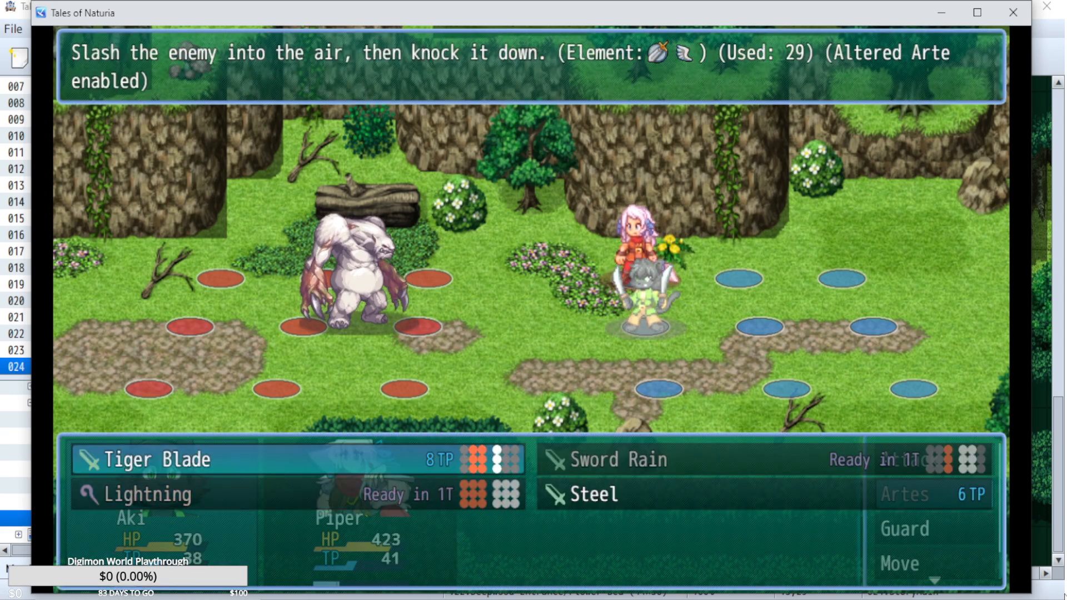
key(Return)
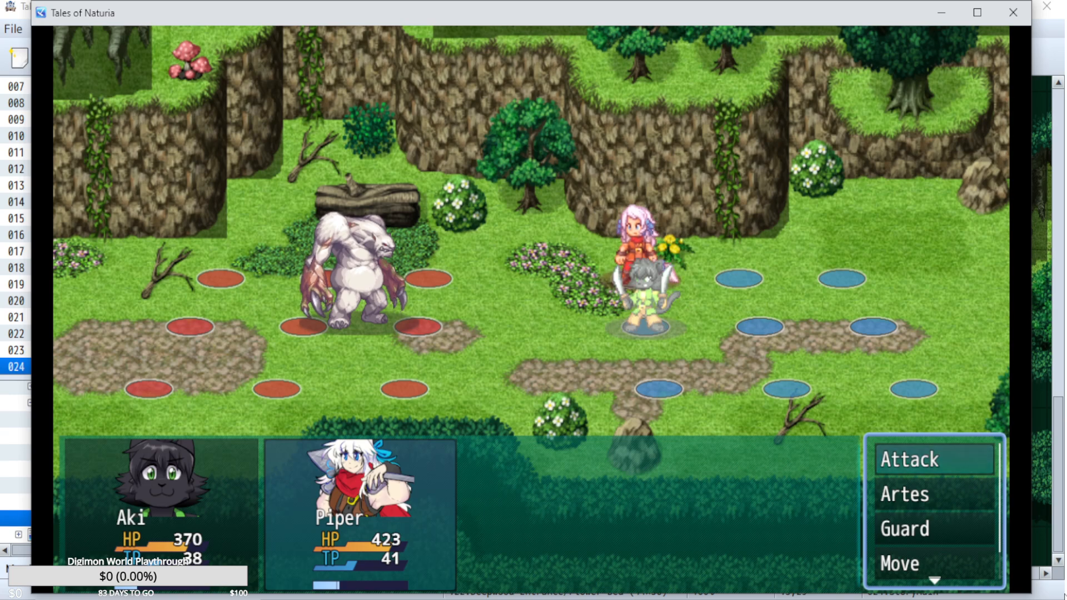
key(Down)
key(Return)
key(Escape)
key(Up)
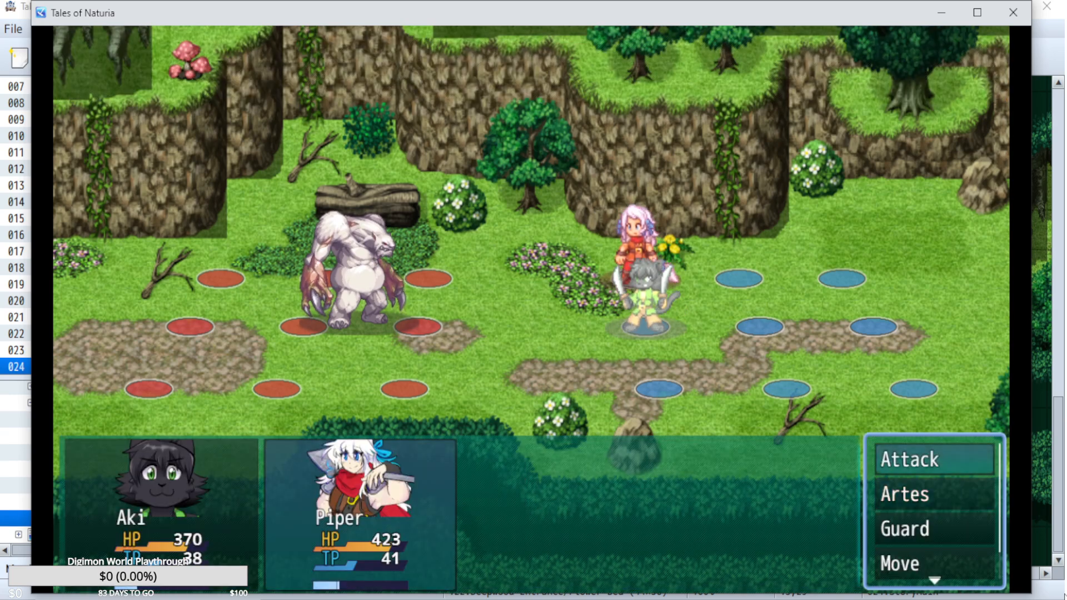
key(Return)
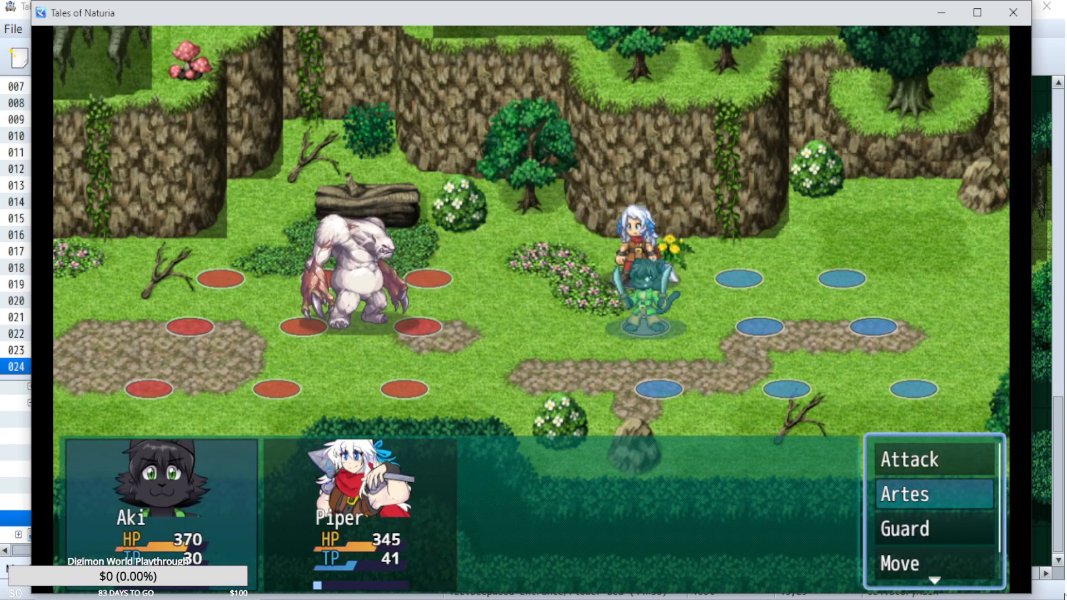
Move Aki one tile back to the middle column of the party grid.
key(Return)
key(Down)
key(Right)
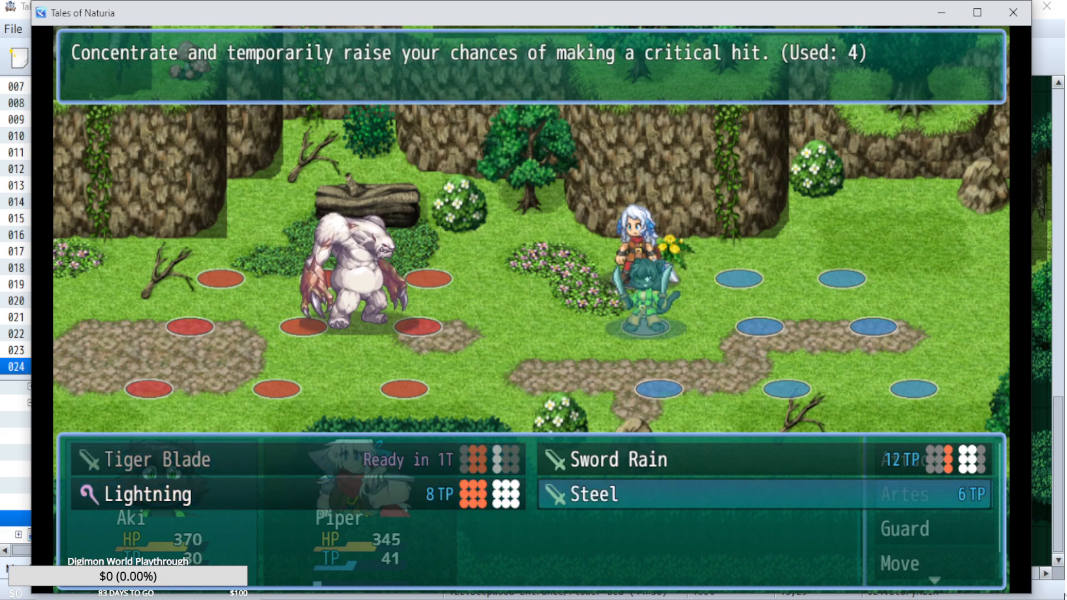
key(Up)
key(Escape)
key(Down)
key(Down)
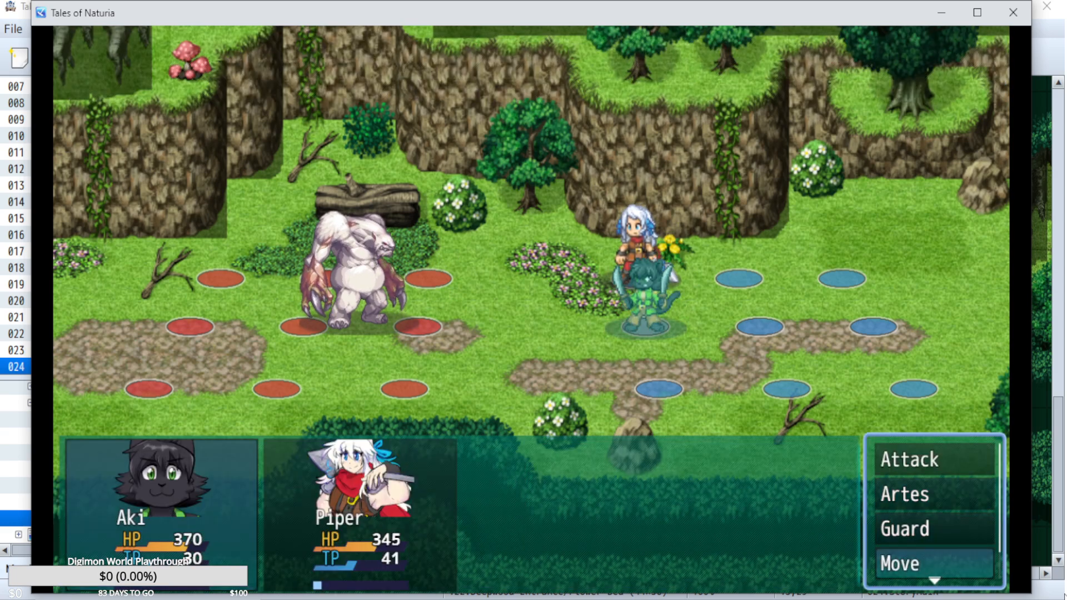
key(Return)
key(Right)
key(Return)
Have Aki use the Steel arte to raise the critical hit chance.
key(Up)
key(Up)
key(Return)
key(Escape)
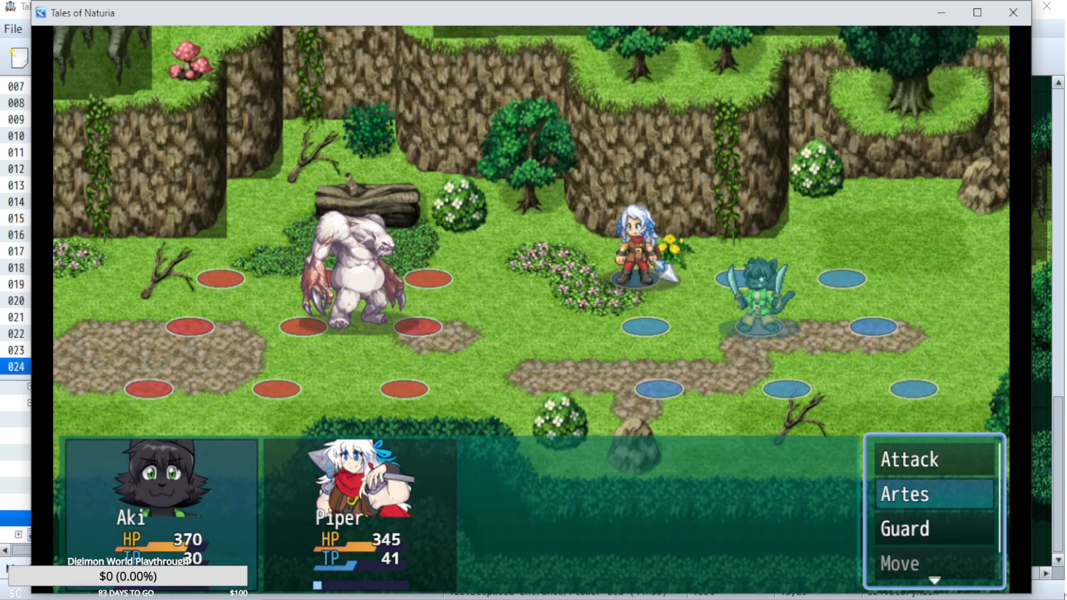
key(Down)
key(Down)
key(Up)
key(Up)
key(Return)
key(Right)
key(Down)
key(Return)
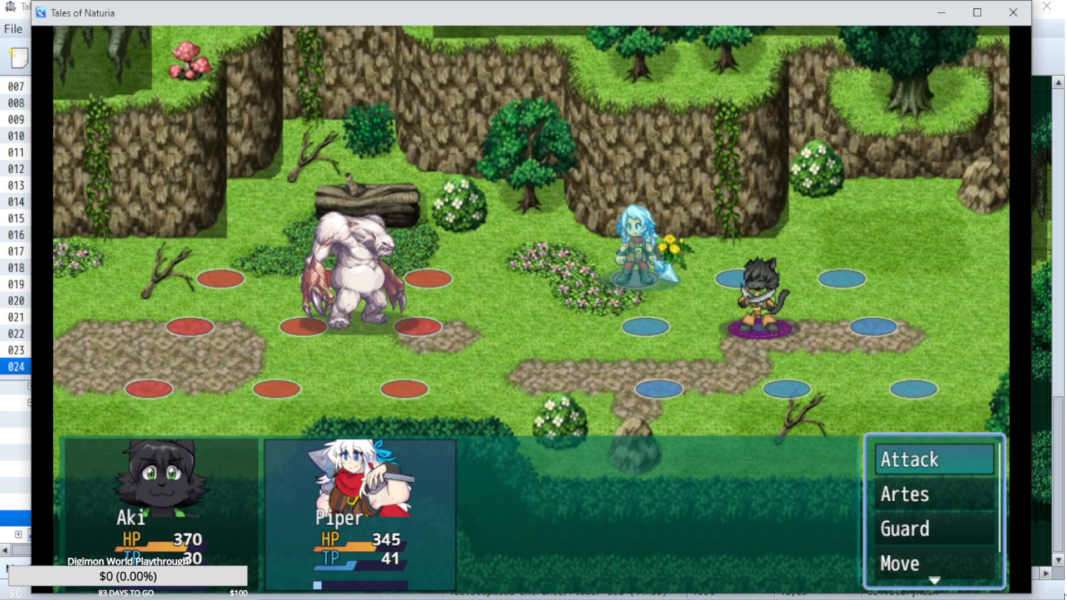
Have Piper cast Fireball on the Lord of the Forest and Heat Aid on Aki, and play out the turn.
key(Down)
key(Return)
key(Right)
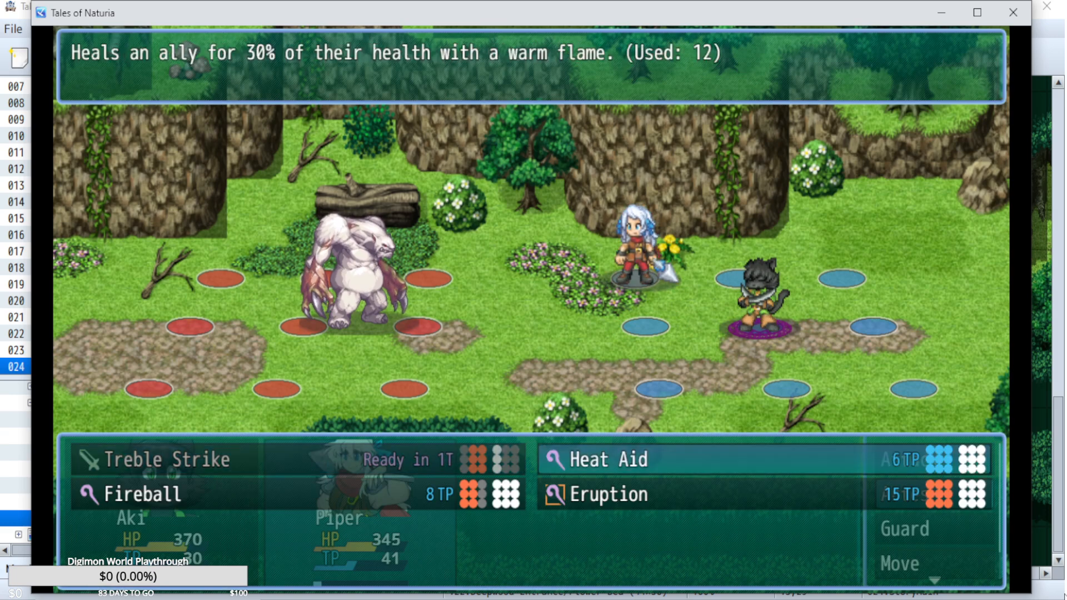
key(Left)
key(Down)
key(Escape)
key(Return)
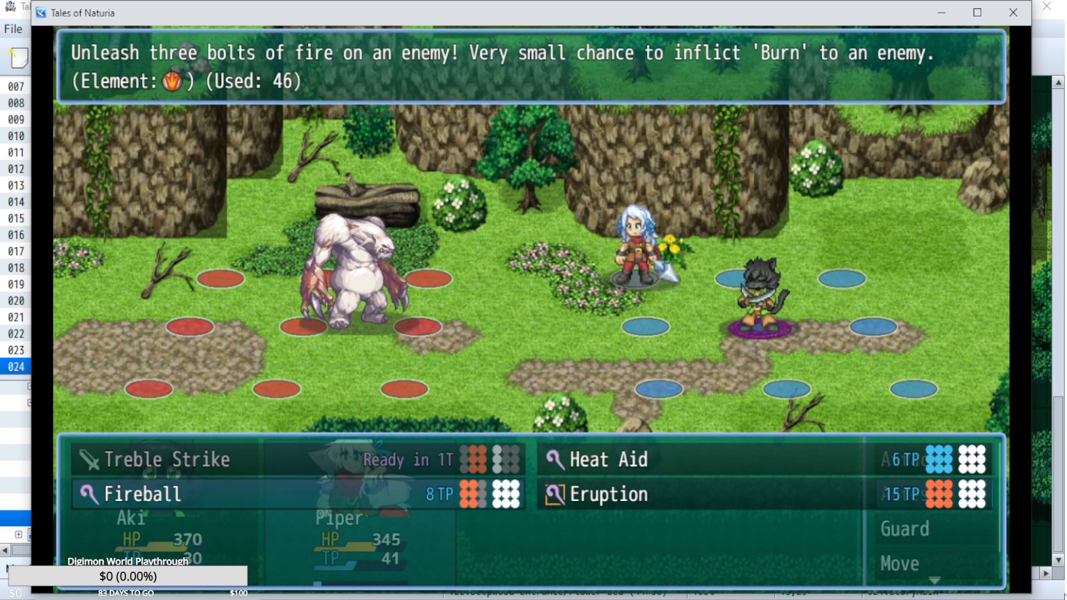
key(Left)
key(Return)
key(Right)
key(Left)
key(Return)
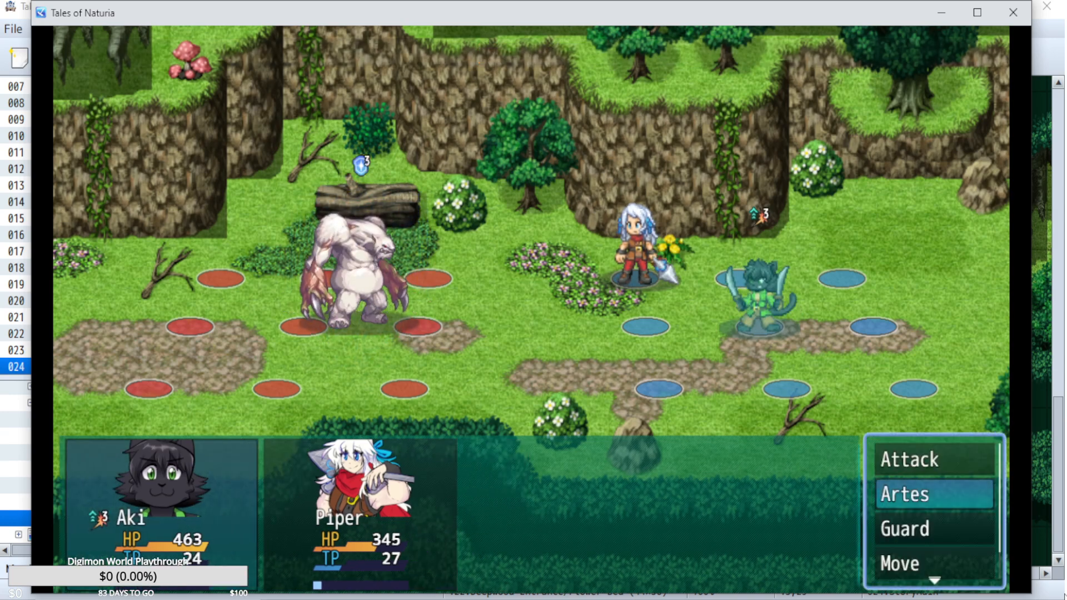
Assign Aki the Lightning arte against the Lord of the Forest.
key(Return)
key(Left)
key(Up)
key(Right)
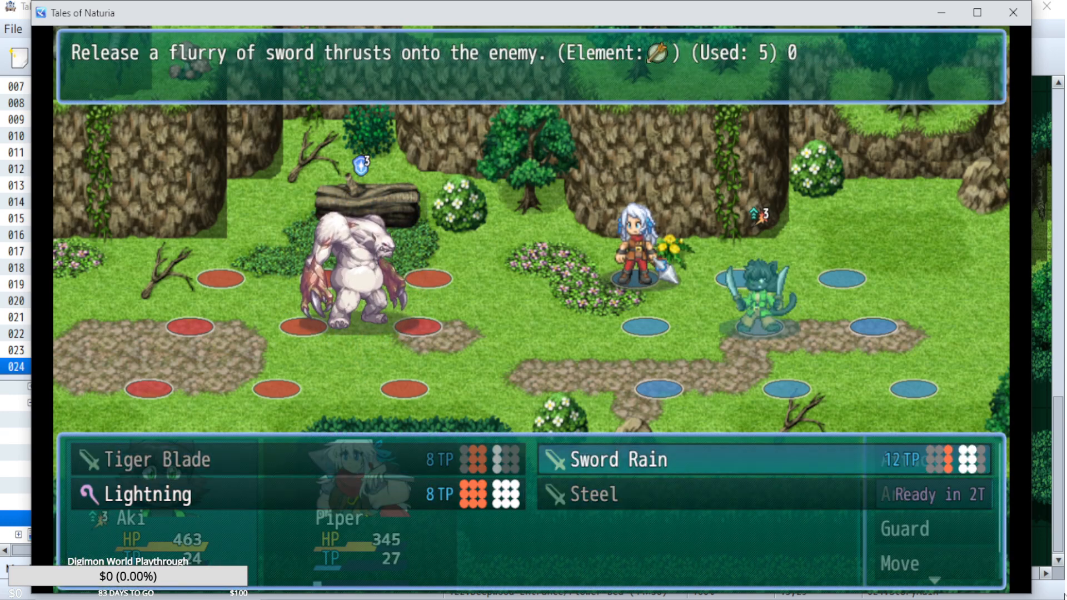
key(Left)
key(Down)
key(Escape)
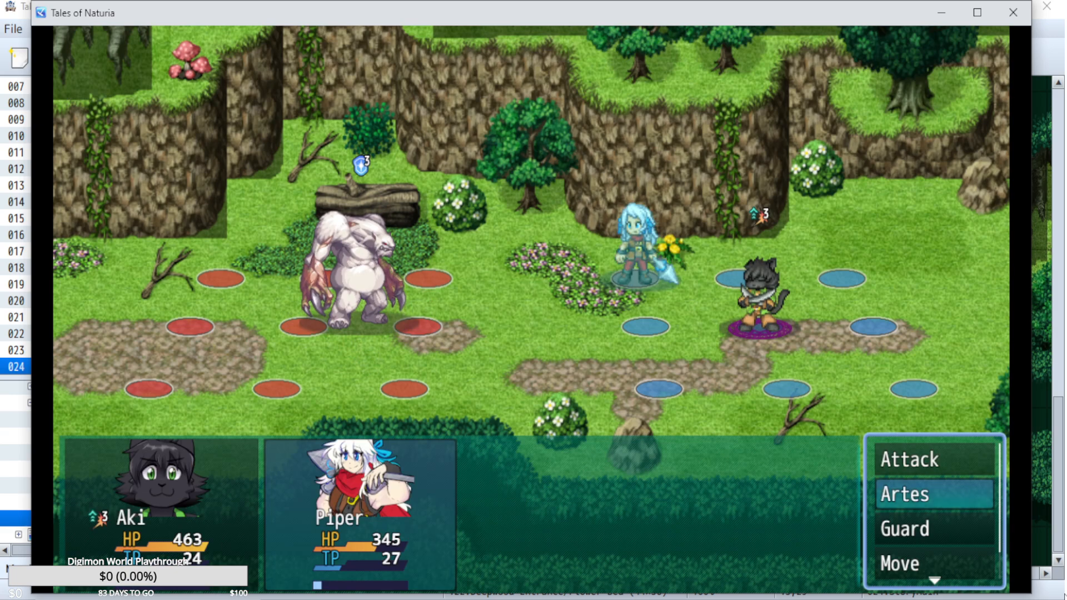
Have Piper use the orange-flavored gummi that restores 30% of Max TP on both Aki and Piper, and play out the turn.
key(Down)
key(Down)
key(Down)
key(Return)
key(Return)
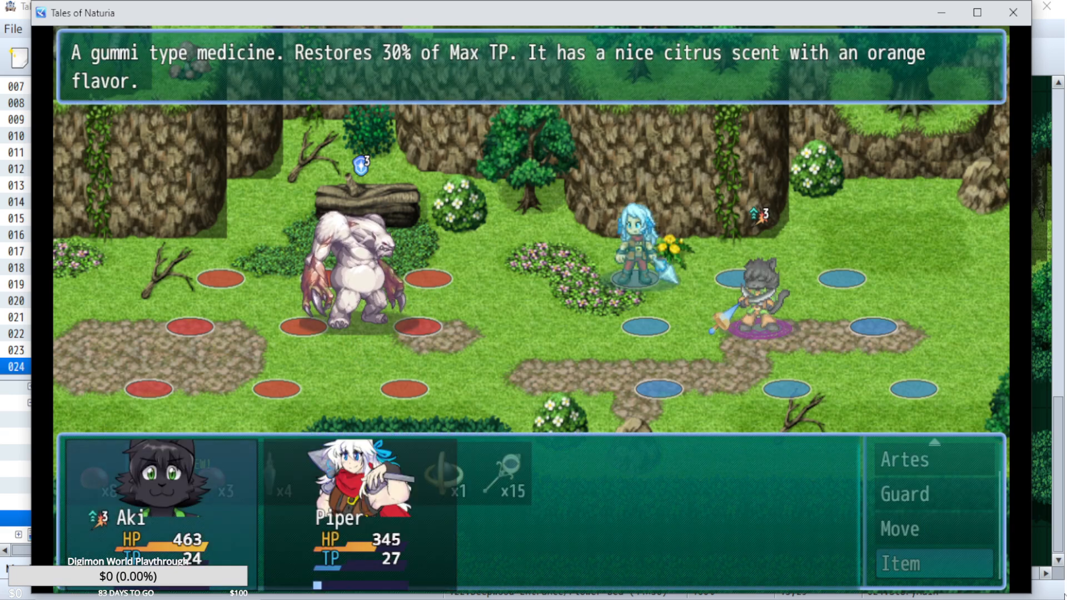
key(Escape)
key(Escape)
key(Return)
key(Return)
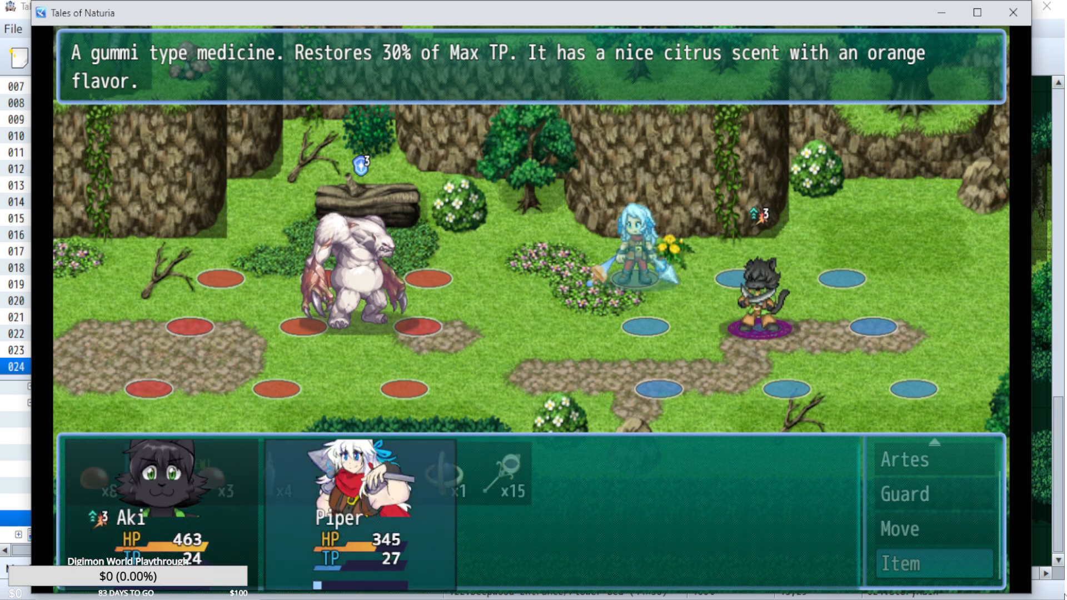
key(Return)
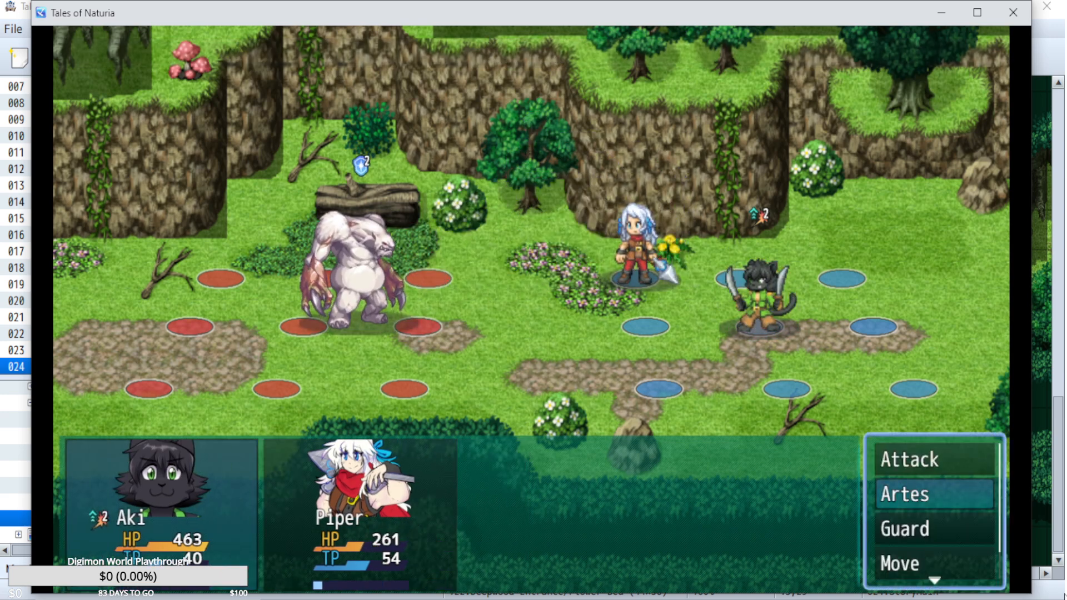
Have Aki use Sword Rain on the Lord of the Forest.
key(Return)
key(Escape)
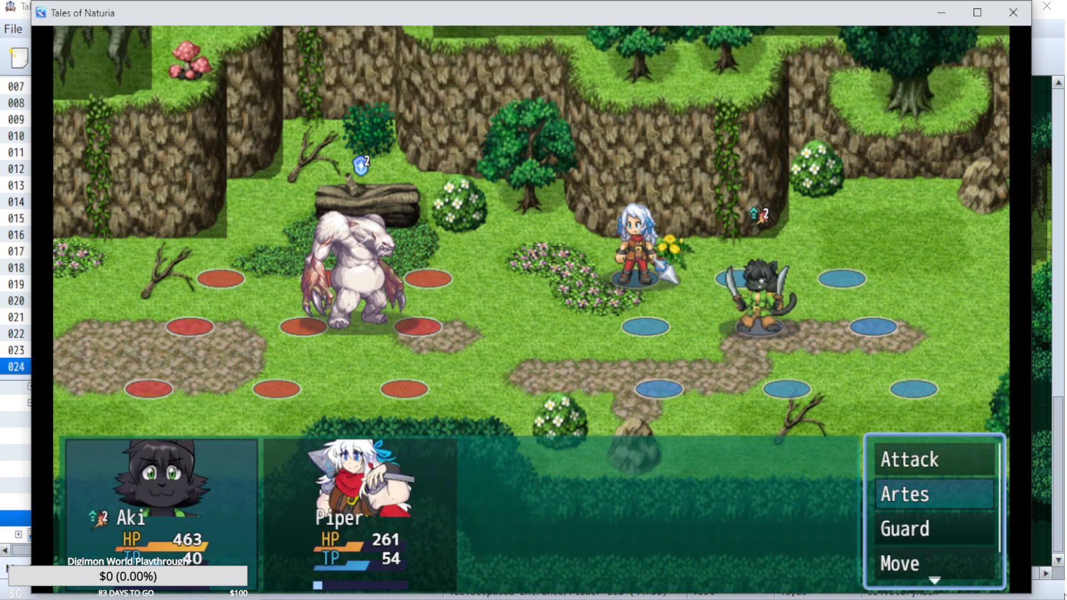
key(Return)
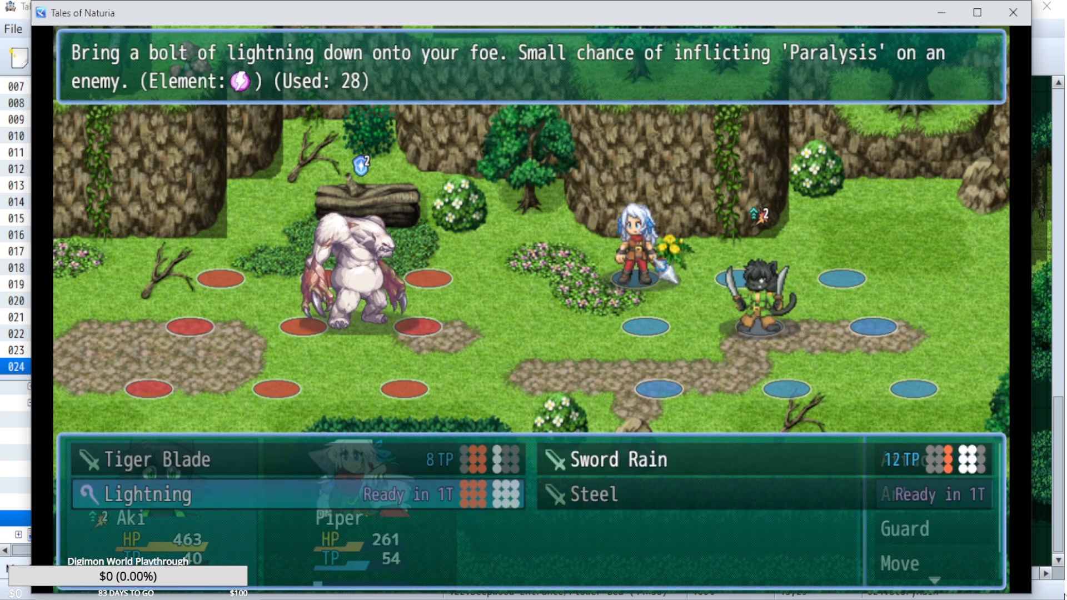
key(Up)
key(Right)
key(Return)
key(Return)
Have Piper use Treble Strike and a normal attack on the Lord of the Forest, and play out the turn.
key(Up)
key(Up)
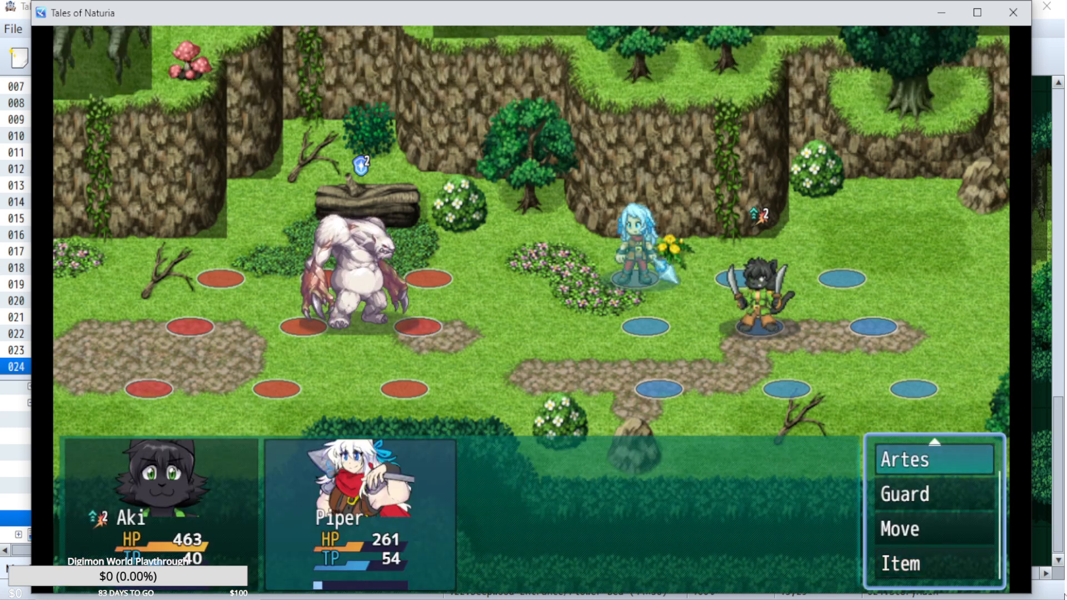
key(Return)
key(Left)
key(Escape)
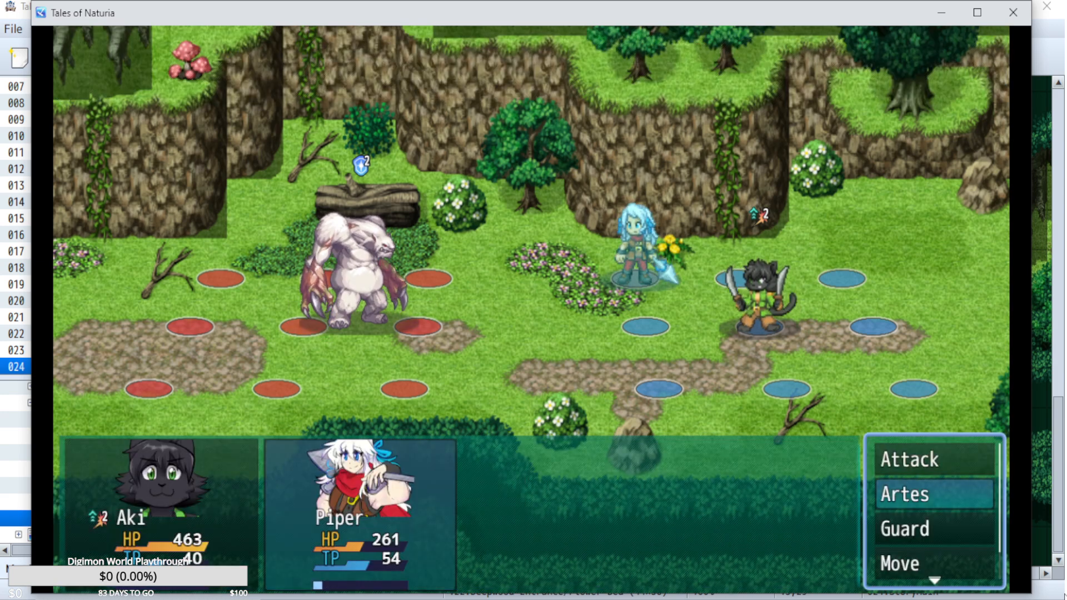
key(Up)
key(Return)
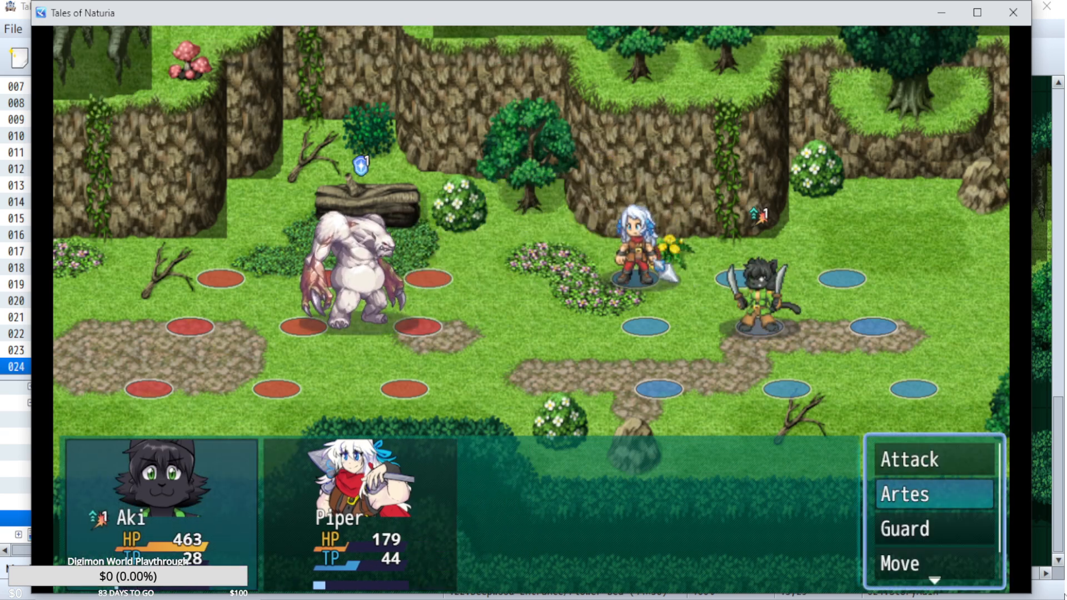
Set Aki to guard for this turn instead of casting Lightning.
key(Return)
key(Right)
key(Return)
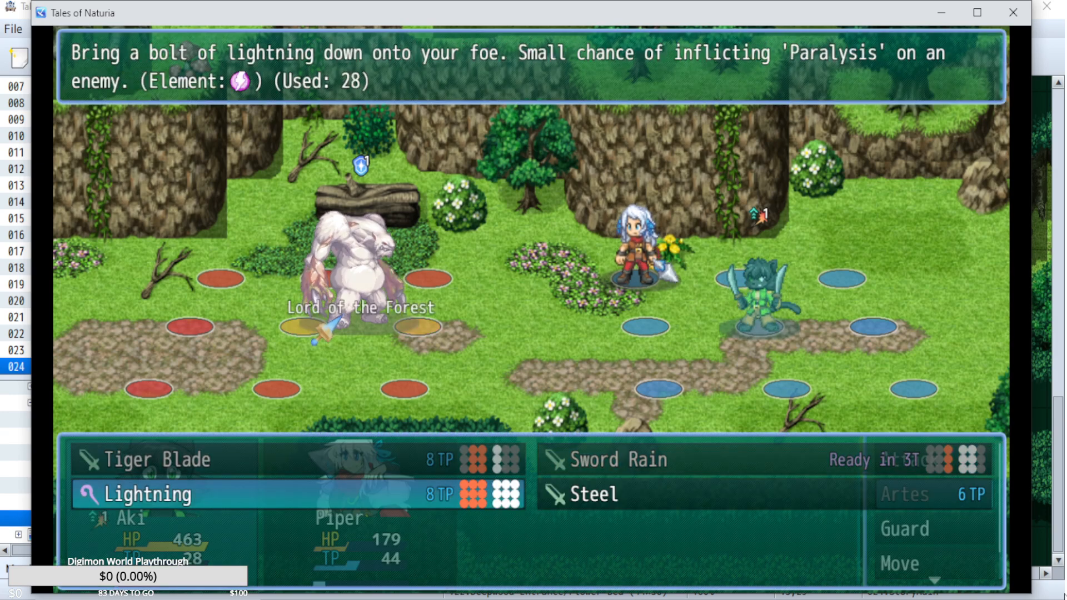
key(Return)
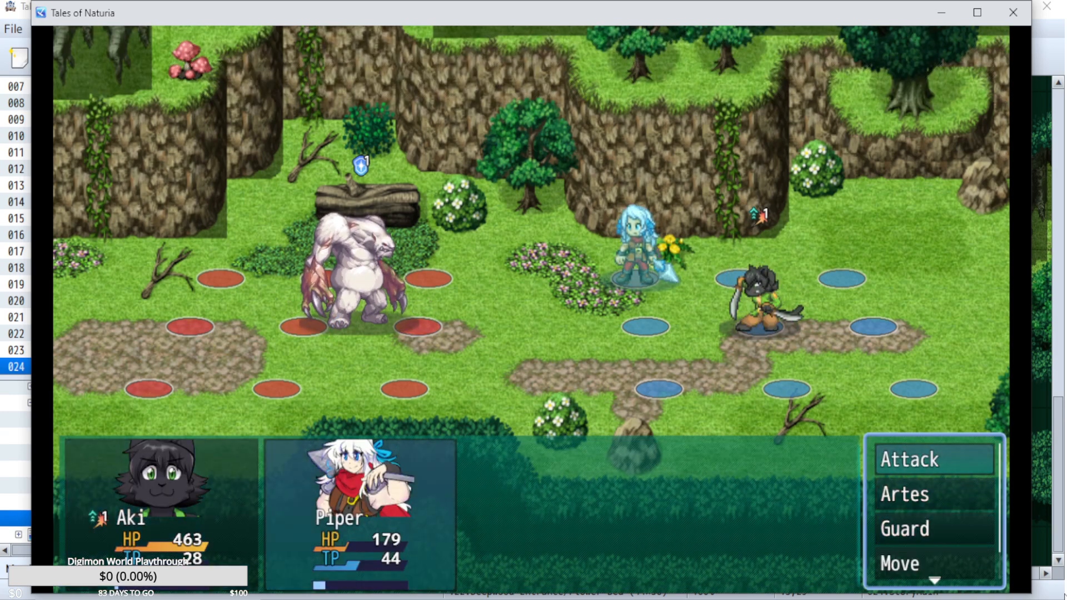
Move Piper one tile back to the middle column, directly behind Aki in the upper row.
key(Down)
key(Down)
Have Piper cast Heat Aid on Piper and guard, and play out the turn.
key(Down)
key(Return)
key(Right)
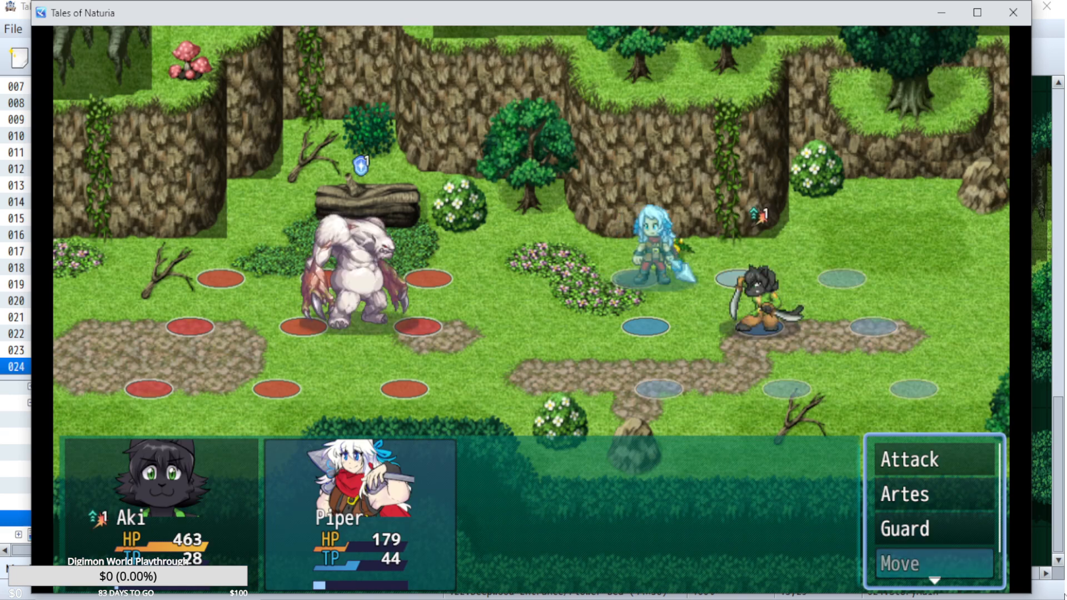
key(Up)
key(Up)
key(Return)
key(Down)
key(Left)
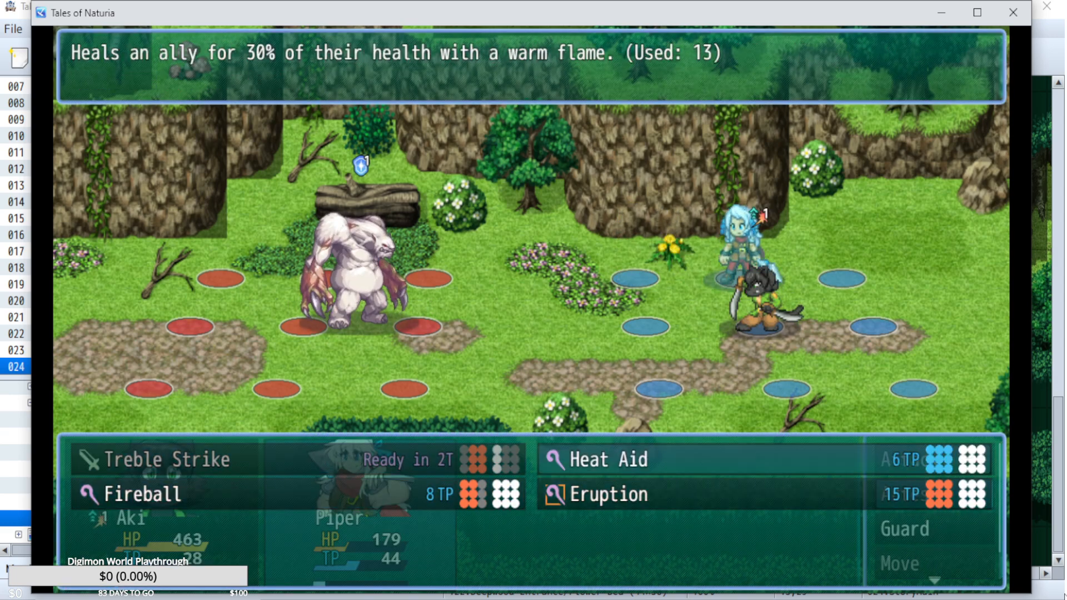
key(Escape)
key(Down)
key(Return)
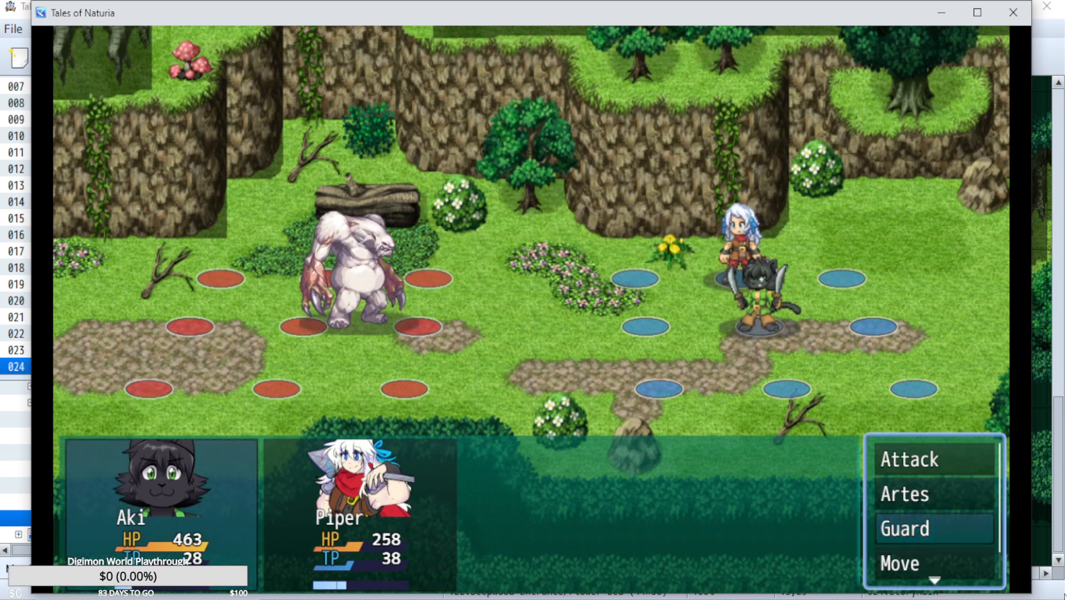
key(Up)
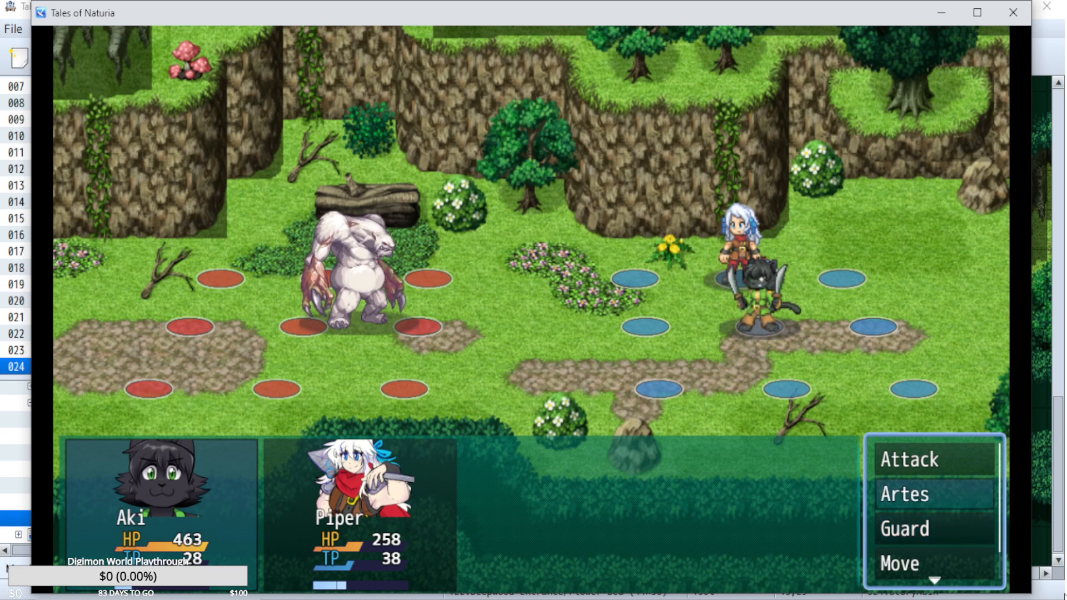
key(Return)
key(Escape)
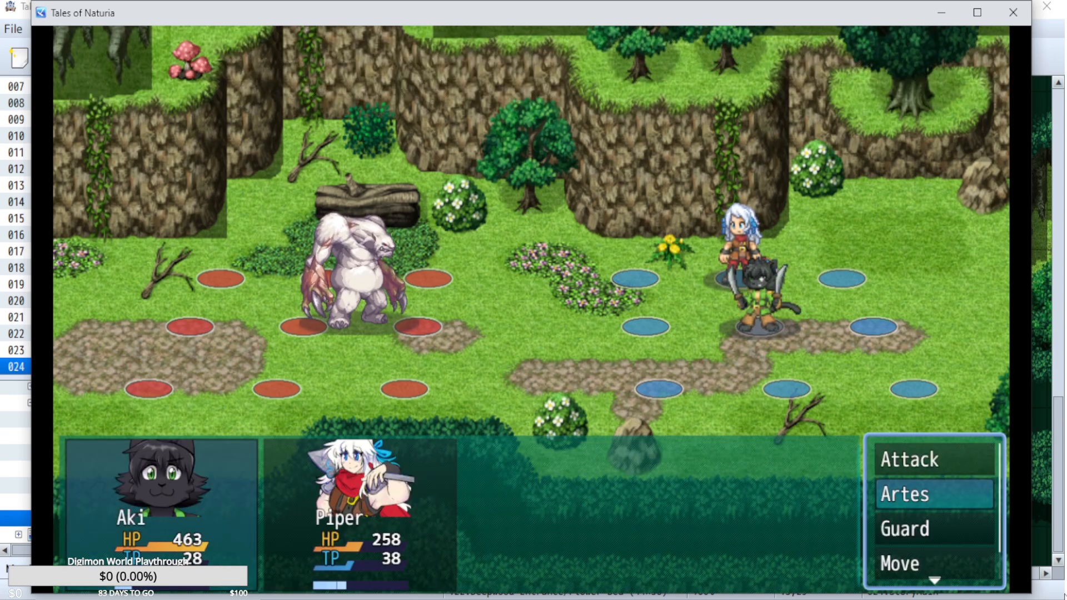
key(Down)
key(Up)
key(Return)
key(Escape)
key(Down)
key(Down)
key(Up)
key(Up)
key(Up)
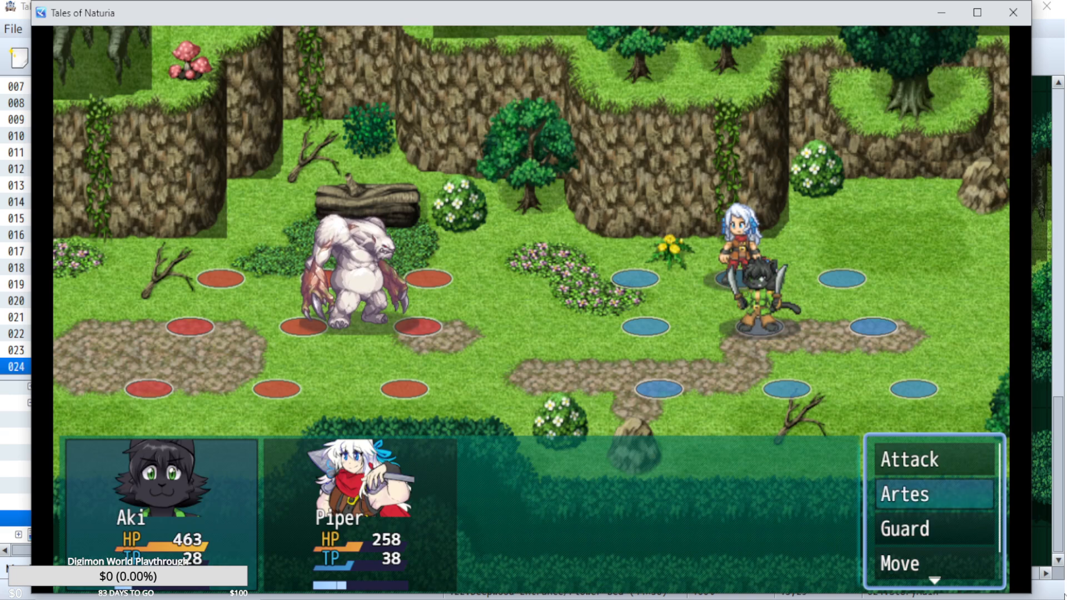
Have Piper cast Heat Aid and guard, and play out the turn.
key(Return)
key(Return)
key(Up)
key(Return)
key(Return)
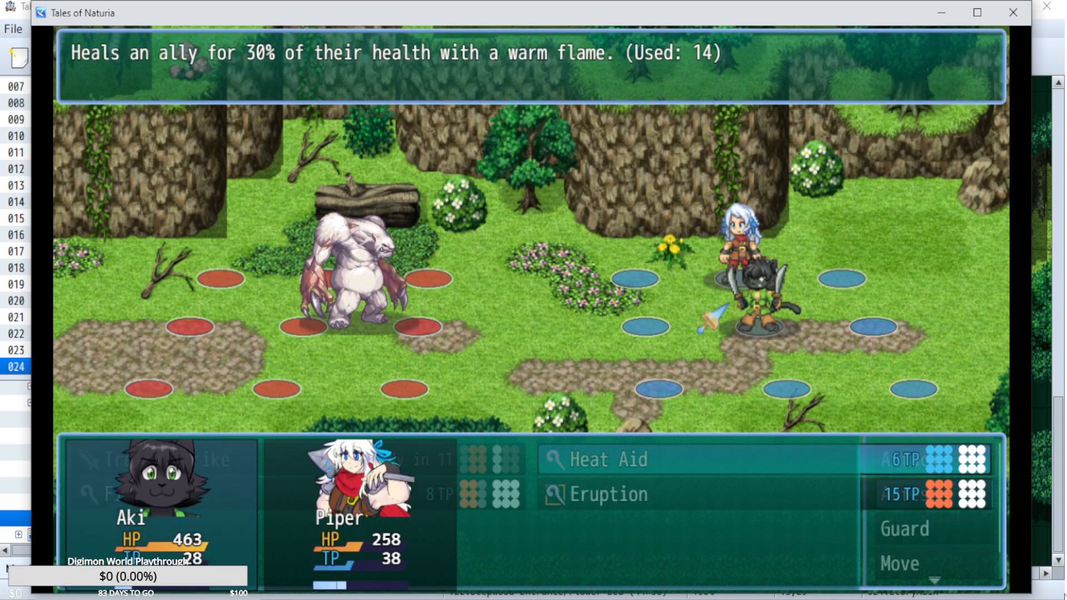
key(Escape)
key(Escape)
key(Down)
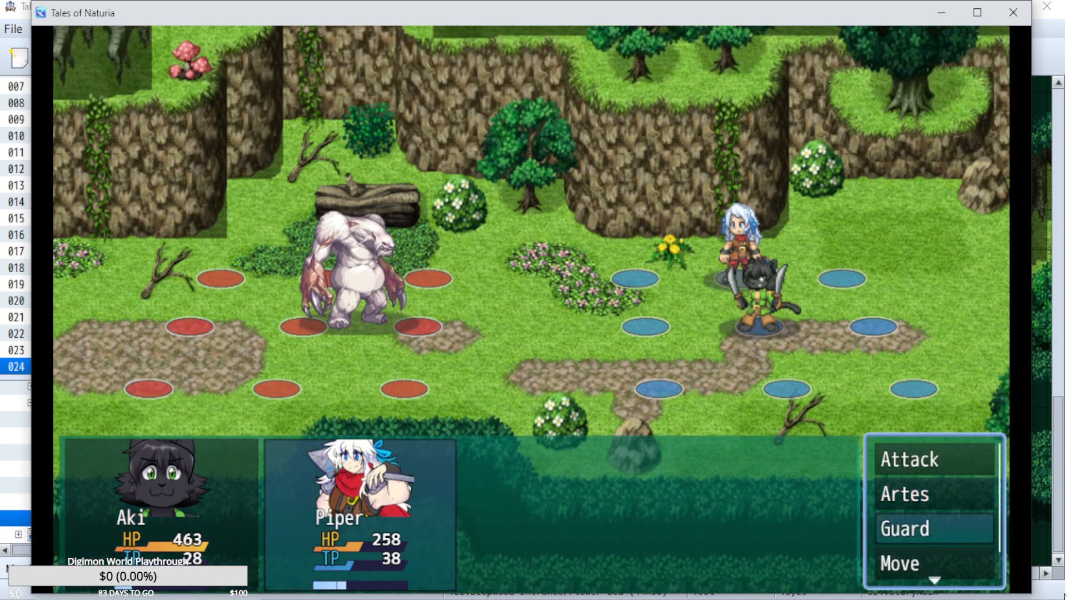
key(Return)
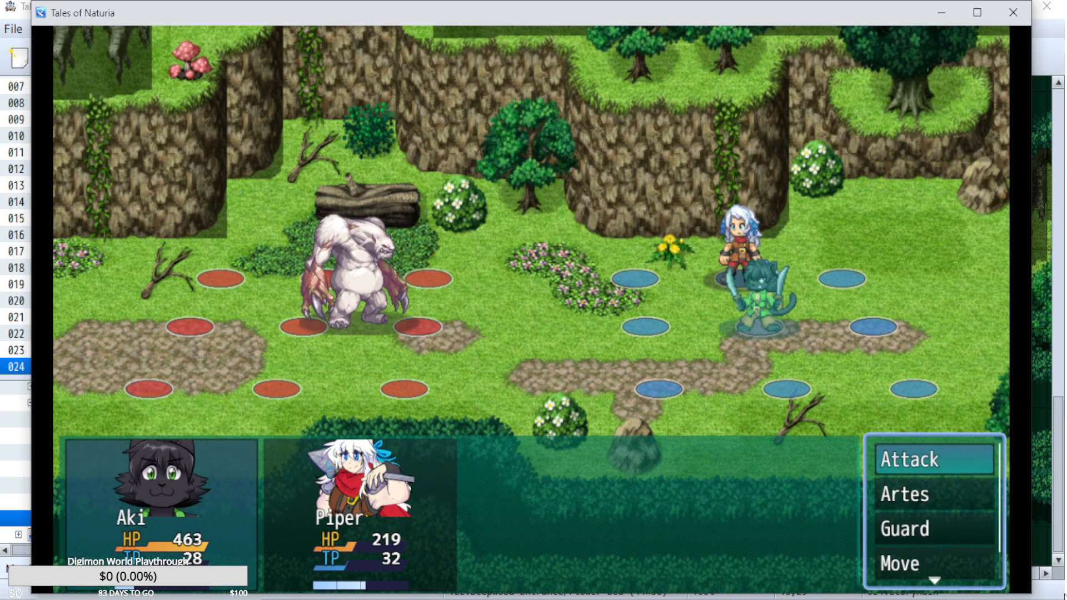
Have Aki cast Lightning on the Lord of the Forest.
key(Down)
key(Return)
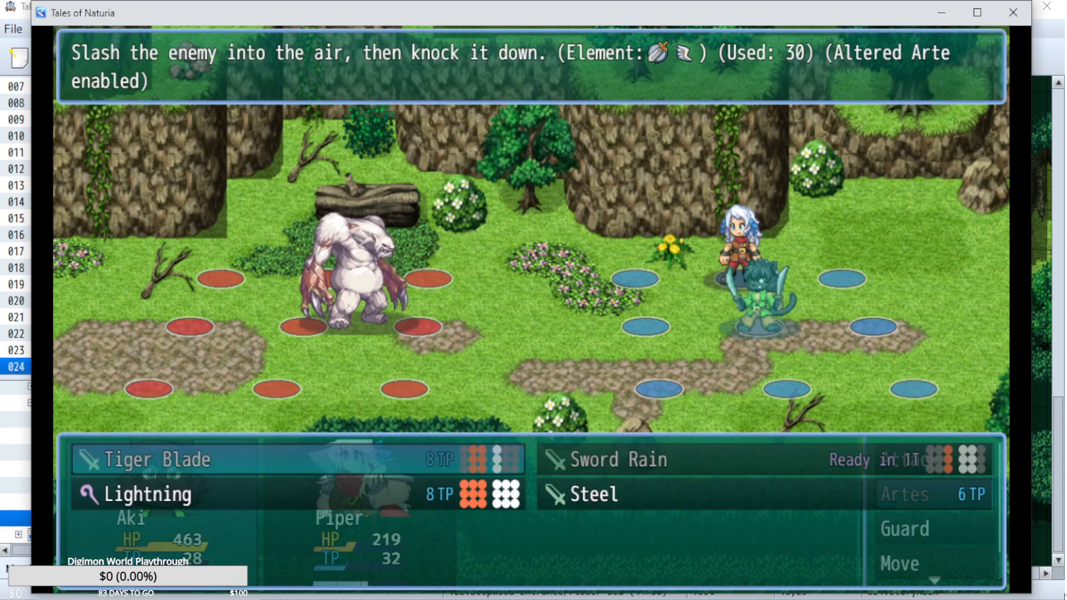
key(Down)
key(Return)
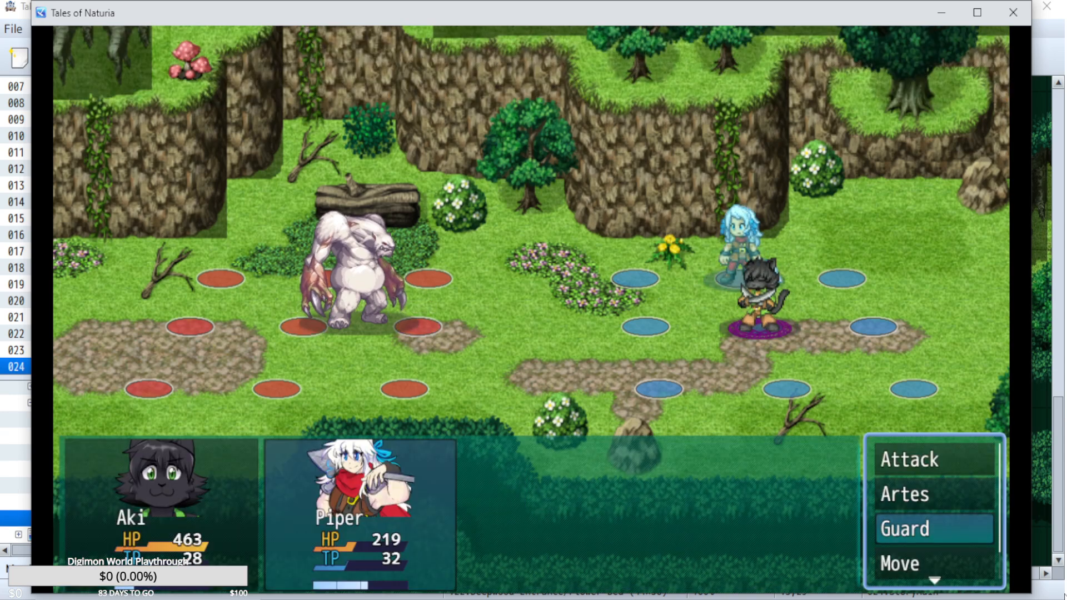
Have Piper cast Fireball on the Lord of the Forest and Heat Aid on Piper, and play out the turn.
key(Up)
key(Return)
key(Down)
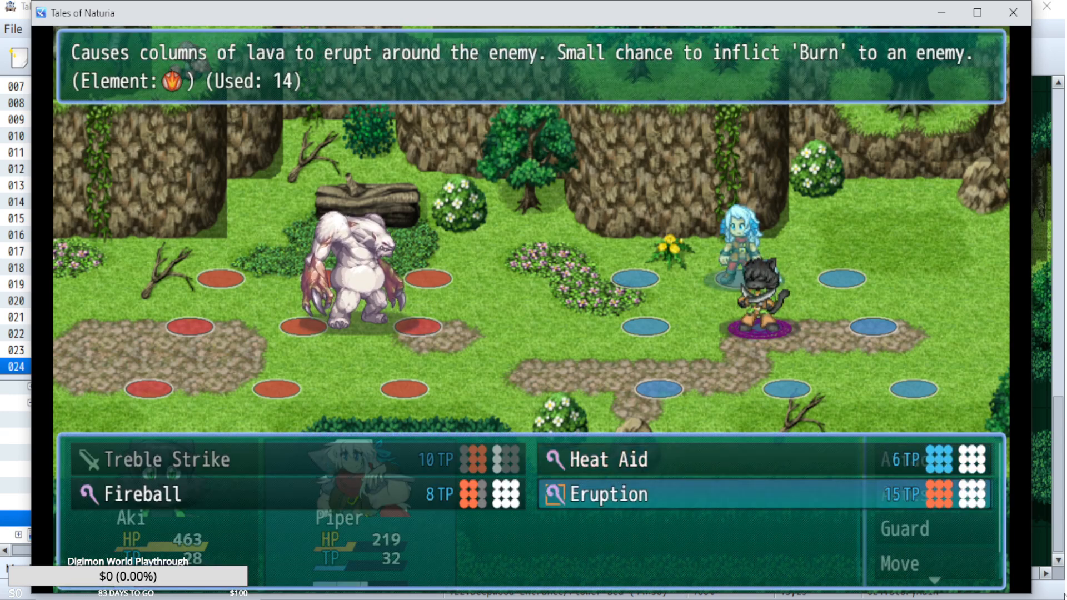
key(Left)
key(Up)
key(Right)
key(Return)
key(Right)
key(Escape)
key(Escape)
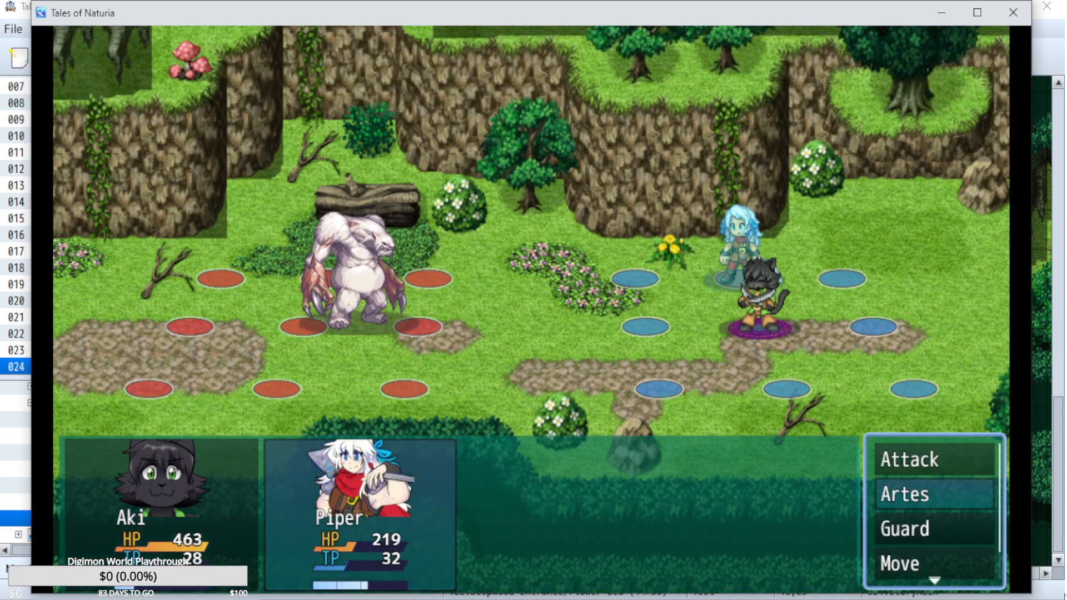
key(Return)
key(Right)
key(Return)
key(Return)
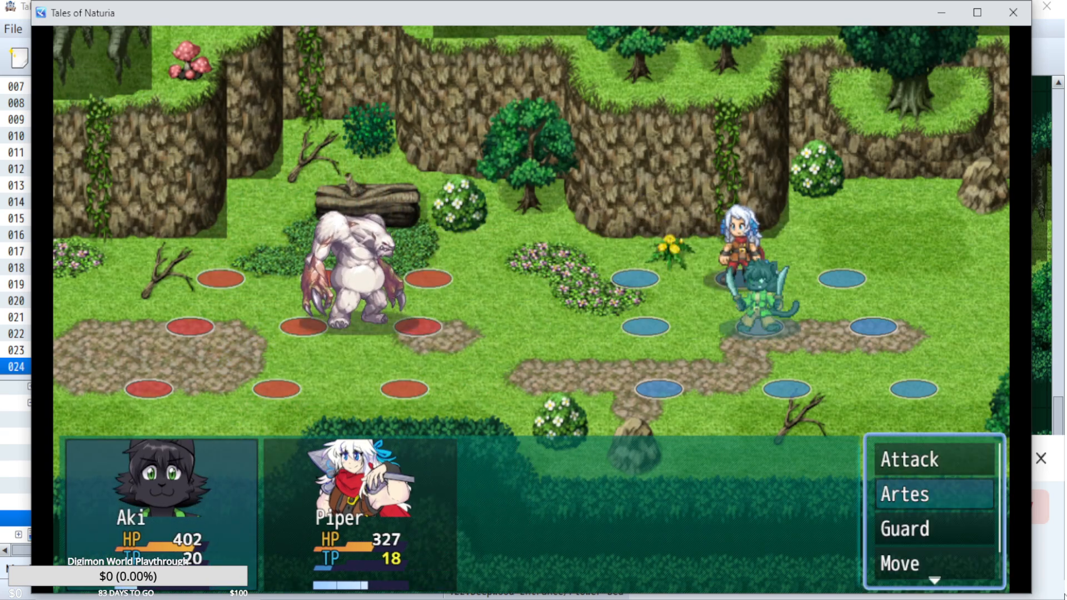
Have Aki use the lens item on the Lord of the Forest to scan its stats.
key(Return)
key(Escape)
key(Down)
key(Down)
key(Down)
key(Return)
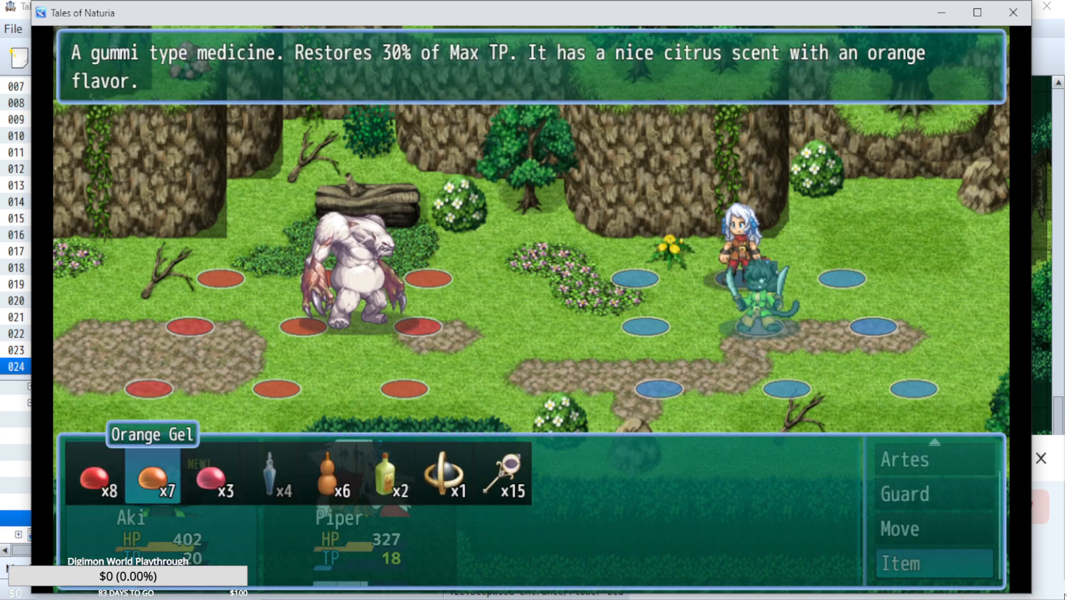
key(Right)
key(Right)
key(Right)
key(Right)
key(Right)
key(Right)
key(Escape)
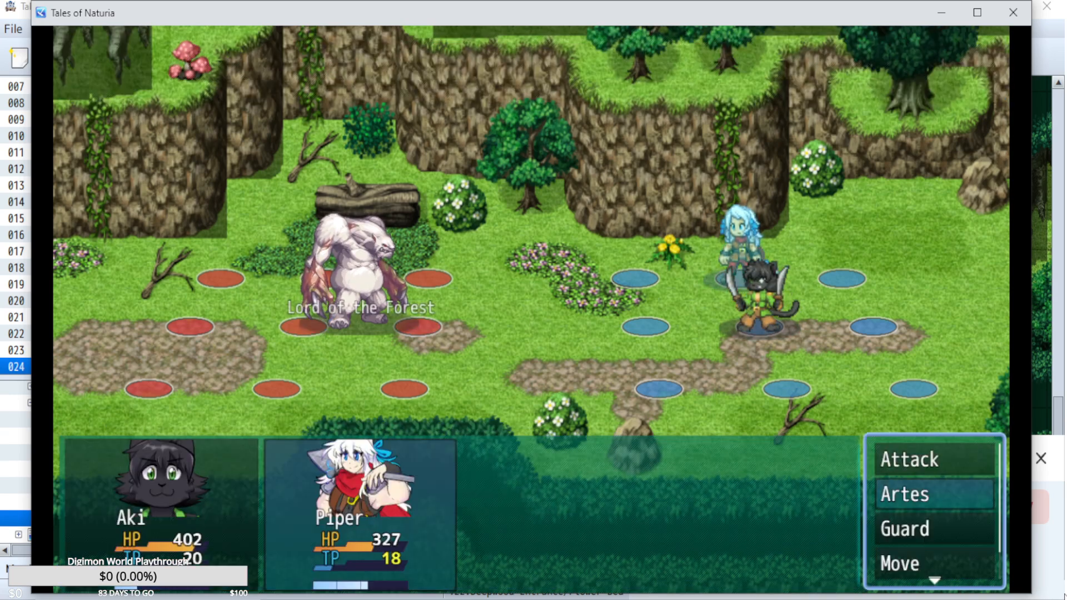
Have Piper cast Eruption on the Lord of the Forest.
key(Return)
key(Right)
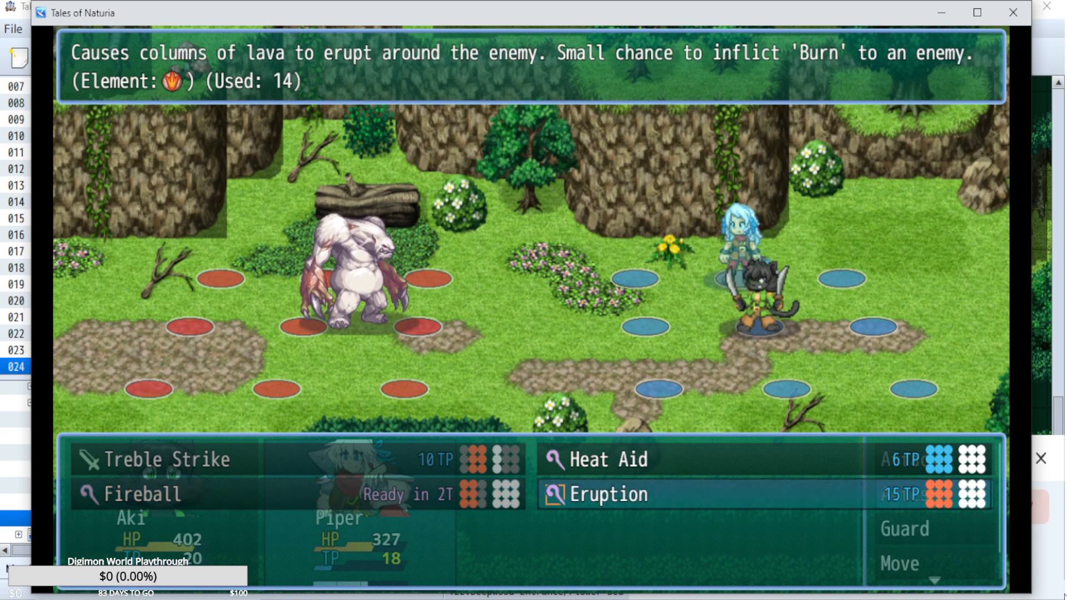
key(Escape)
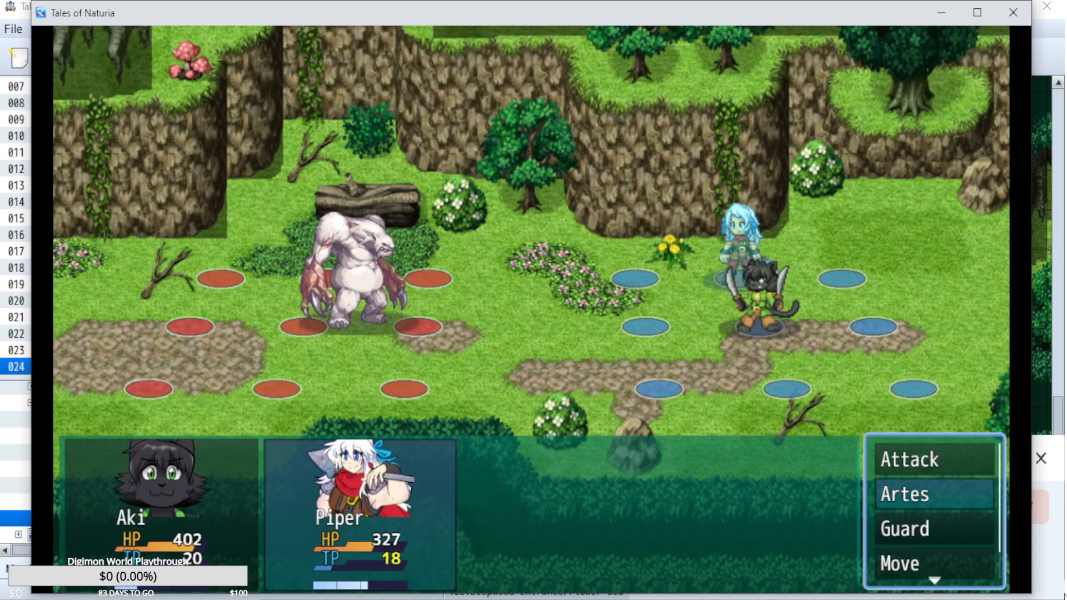
key(Return)
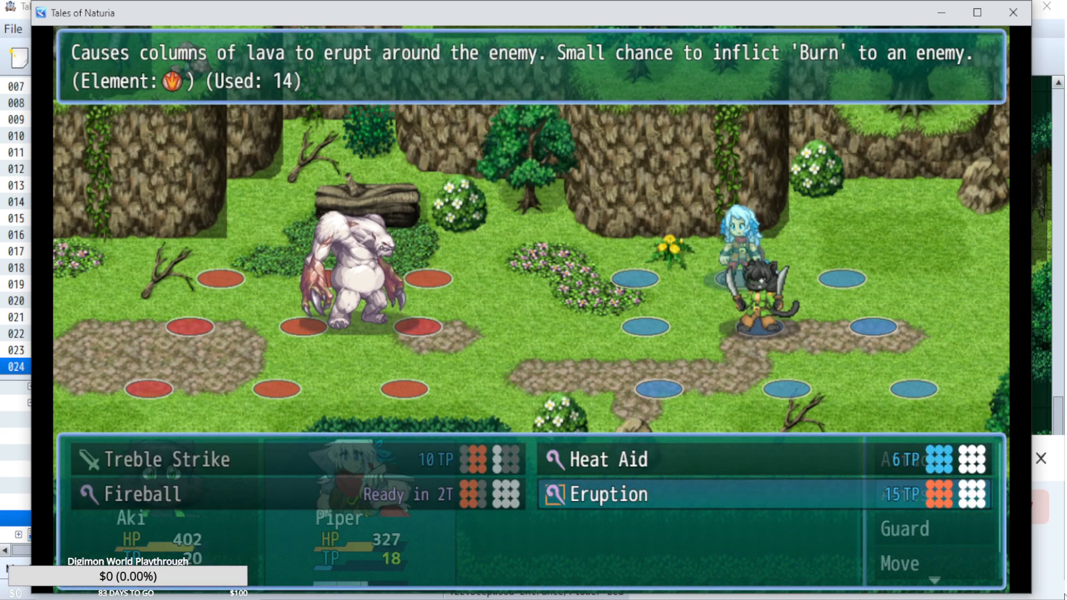
key(Escape)
Have Piper use the apple-flavored HP gel on Piper, play out the turn and dismiss the scanned enemy stats.
key(Up)
key(Down)
key(Down)
key(Down)
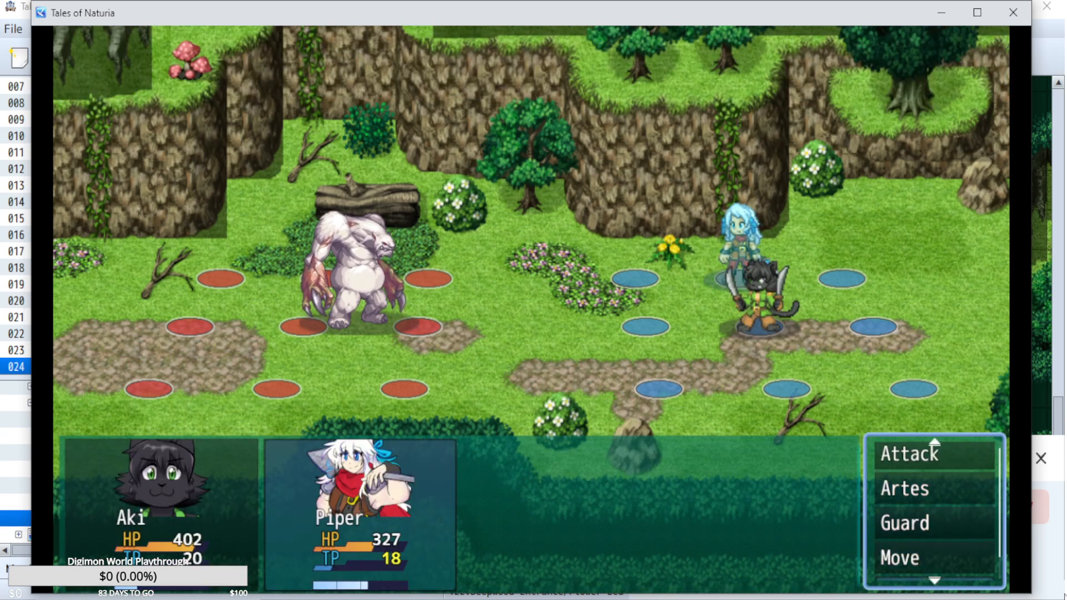
key(Return)
key(Left)
key(Left)
key(Left)
key(Left)
key(Left)
key(Left)
key(Left)
key(Return)
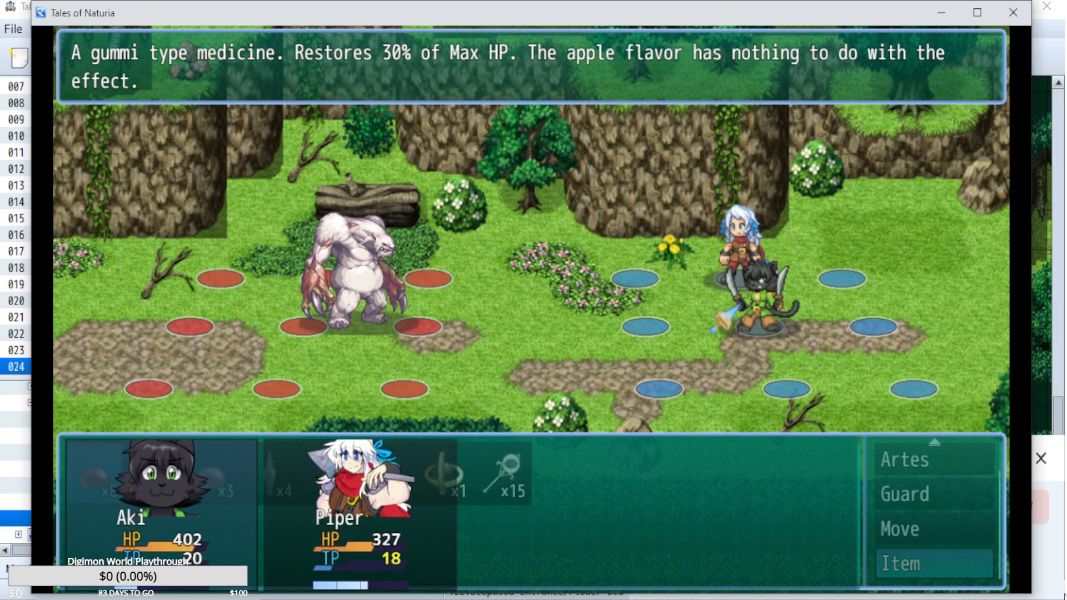
key(Return)
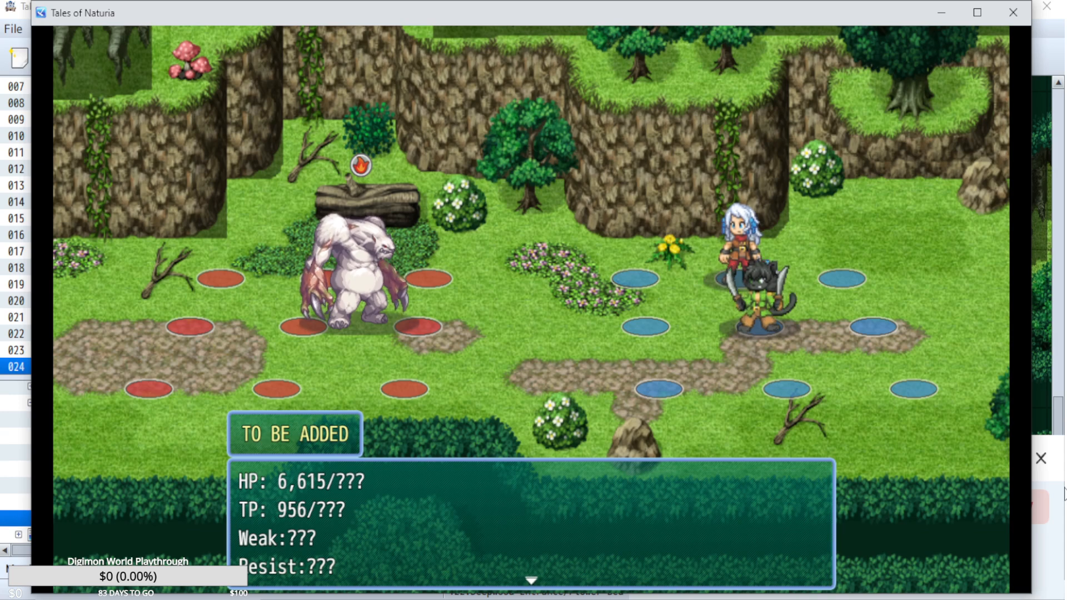
key(Return)
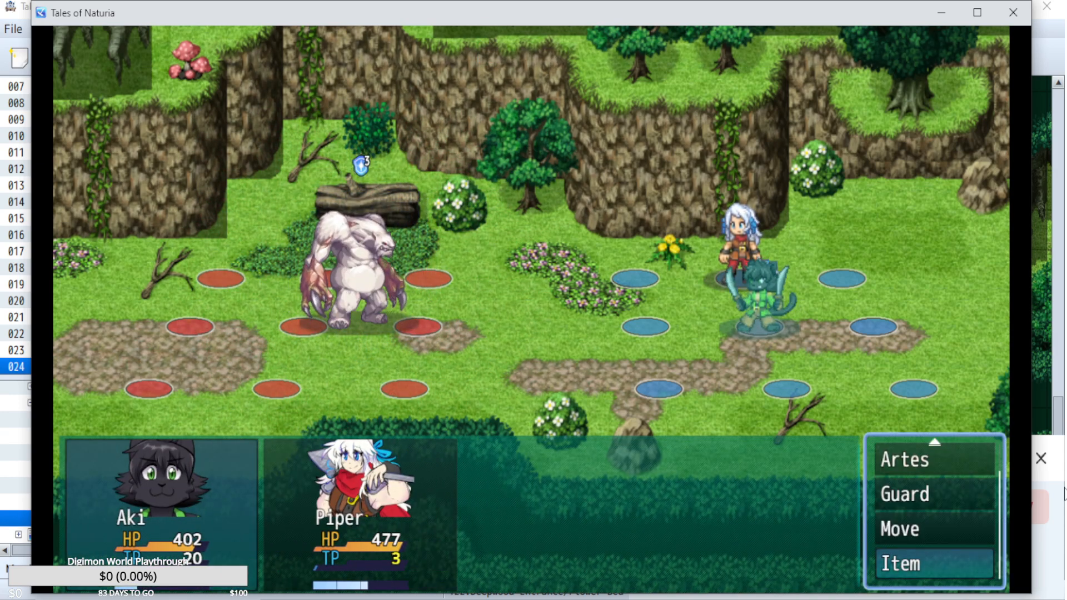
key(Down)
key(Down)
key(Return)
key(Right)
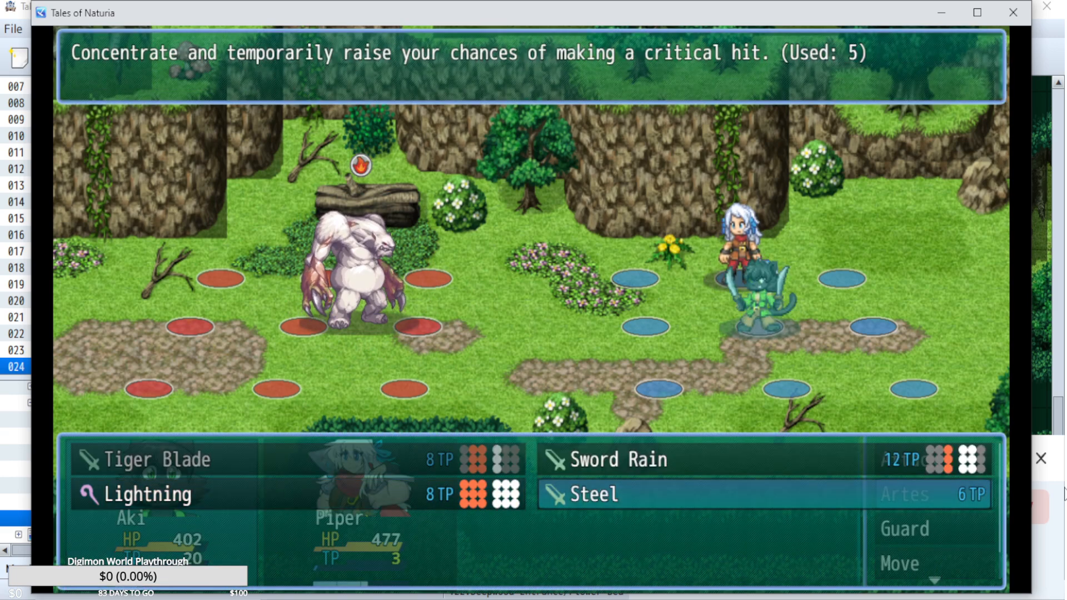
key(Up)
key(Escape)
key(Up)
key(Up)
key(Up)
key(Up)
key(Up)
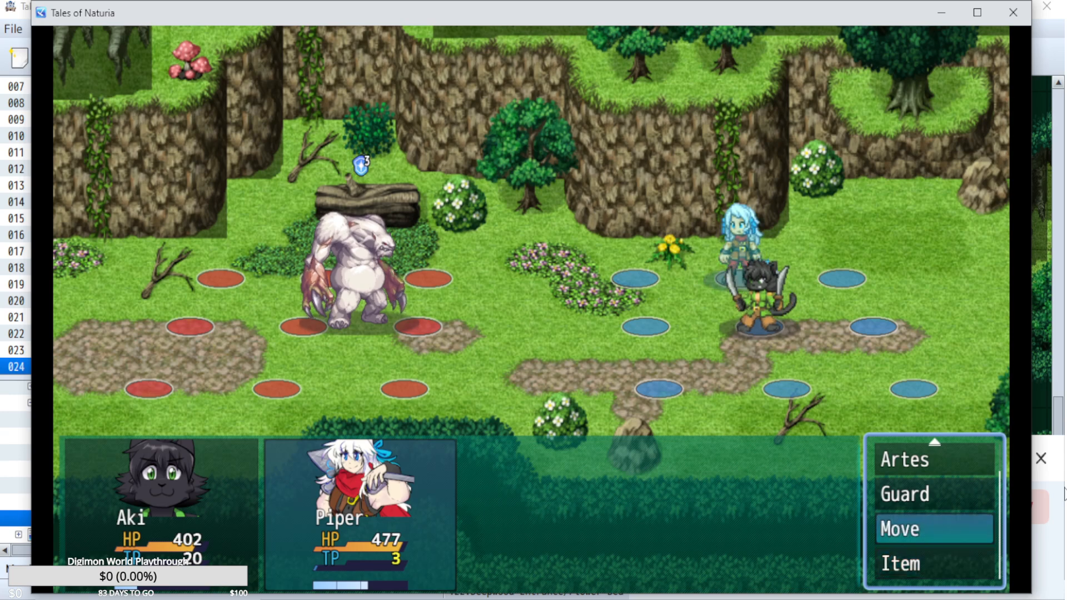
key(Down)
key(Down)
key(Down)
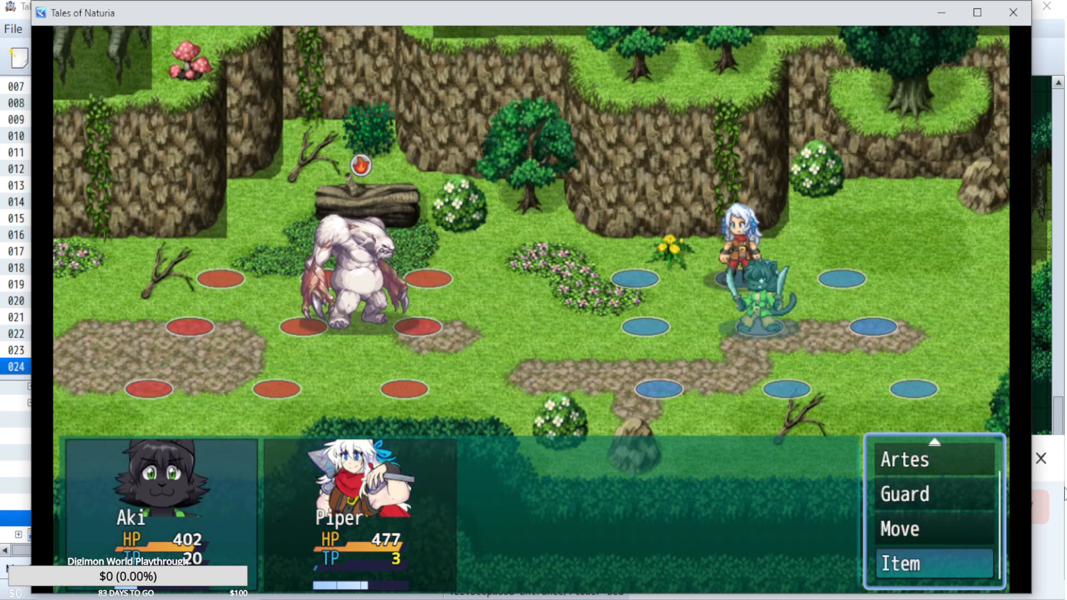
Have Aki use an Orange Gel on Piper to restore TP.
key(Return)
key(Right)
key(Right)
key(Left)
key(Escape)
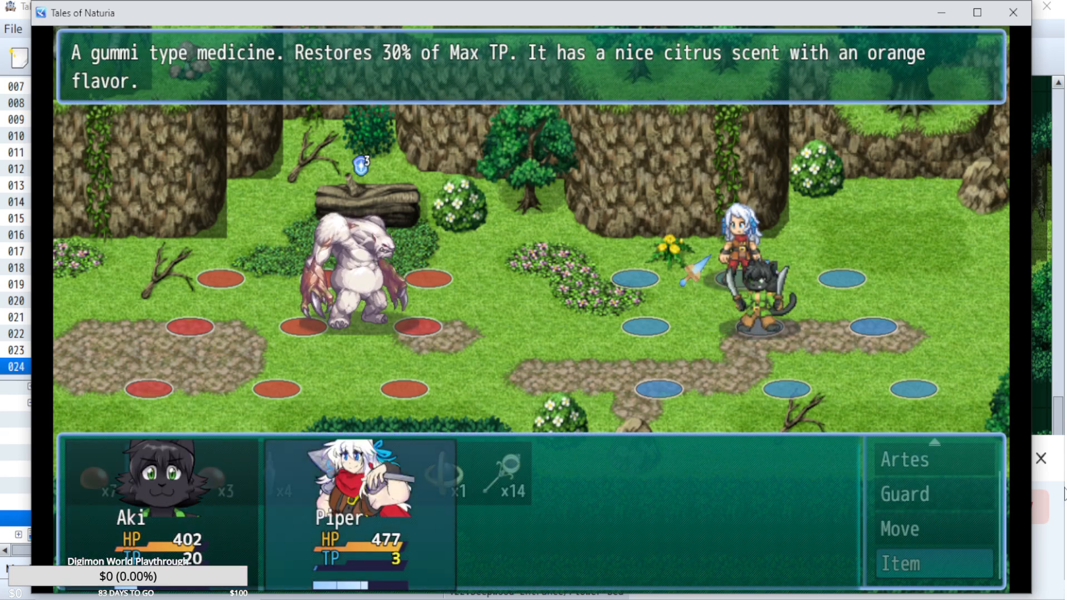
Have Piper use a normal attack on the Lord of the Forest, and play out the turn.
key(Up)
key(Up)
key(Up)
key(Return)
key(Escape)
key(Up)
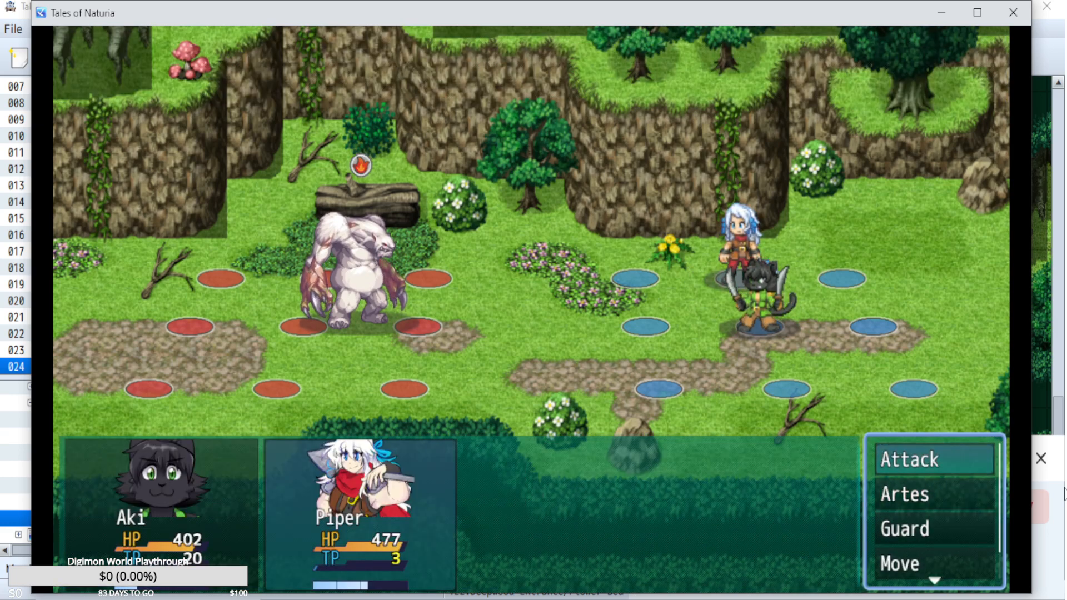
key(Return)
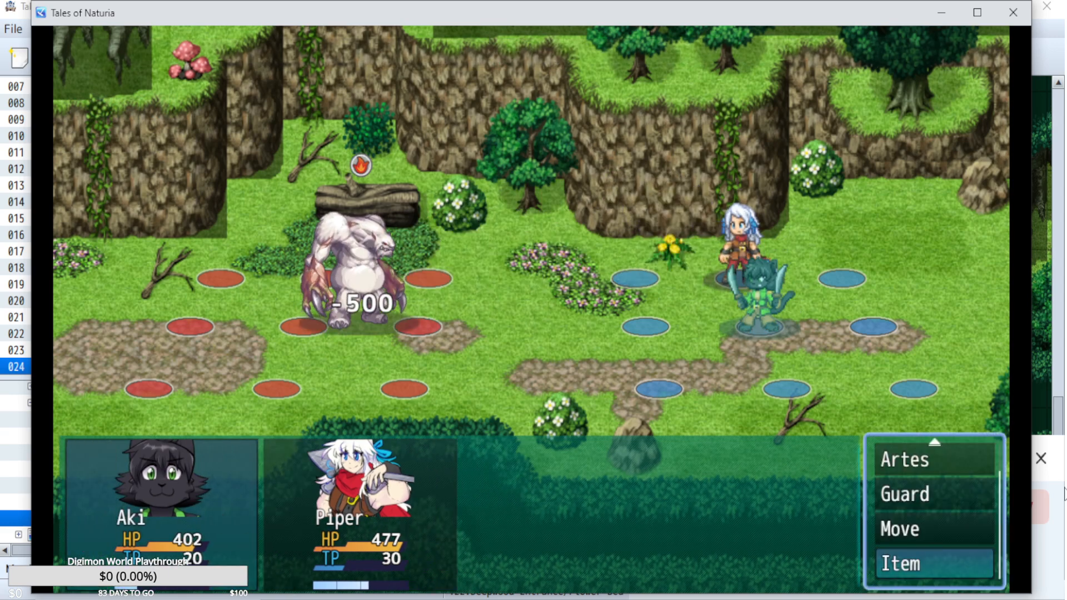
Have Aki use an Orange Gel on Aki to restore TP.
key(Up)
key(Up)
key(Down)
key(Down)
key(Return)
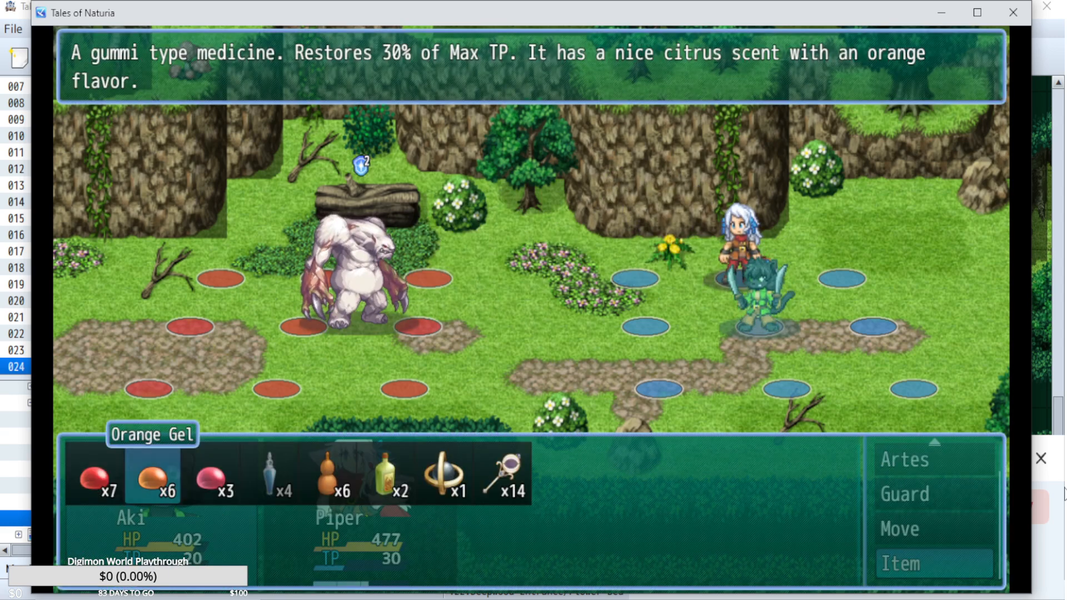
key(Return)
Have Piper cast Fireball and attack the Lord of the Forest, play out the turn and dismiss the Over Limit notice.
key(Return)
key(Down)
key(Return)
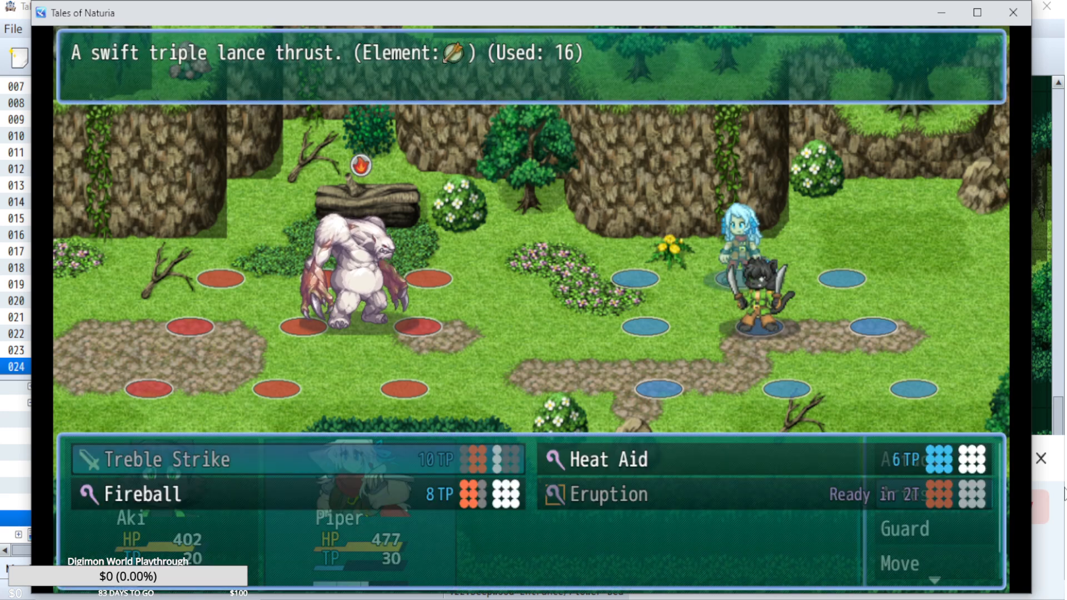
key(Down)
key(Escape)
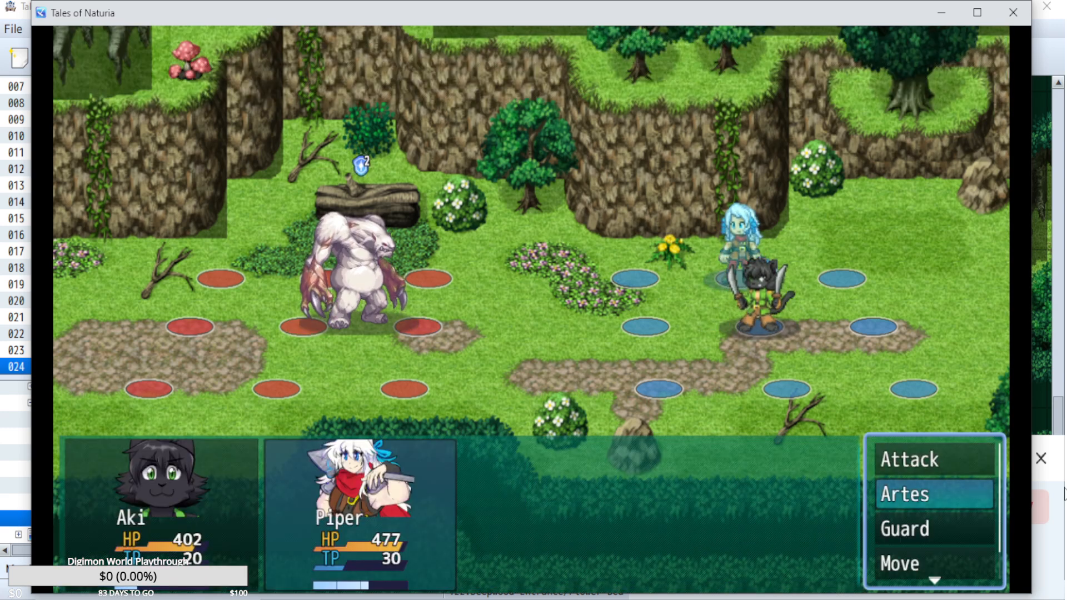
key(Up)
key(Return)
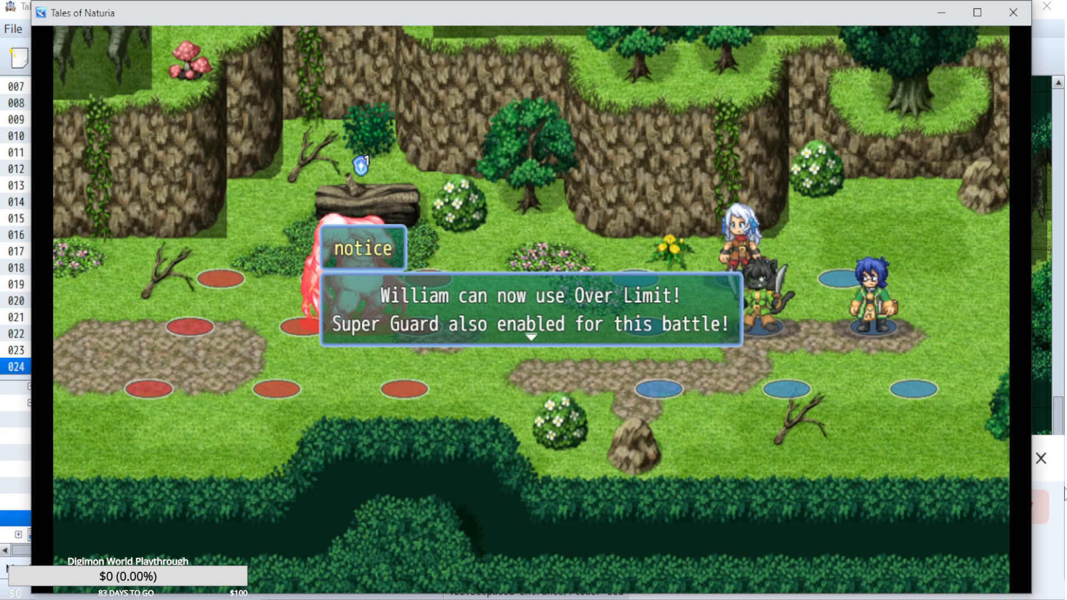
key(Return)
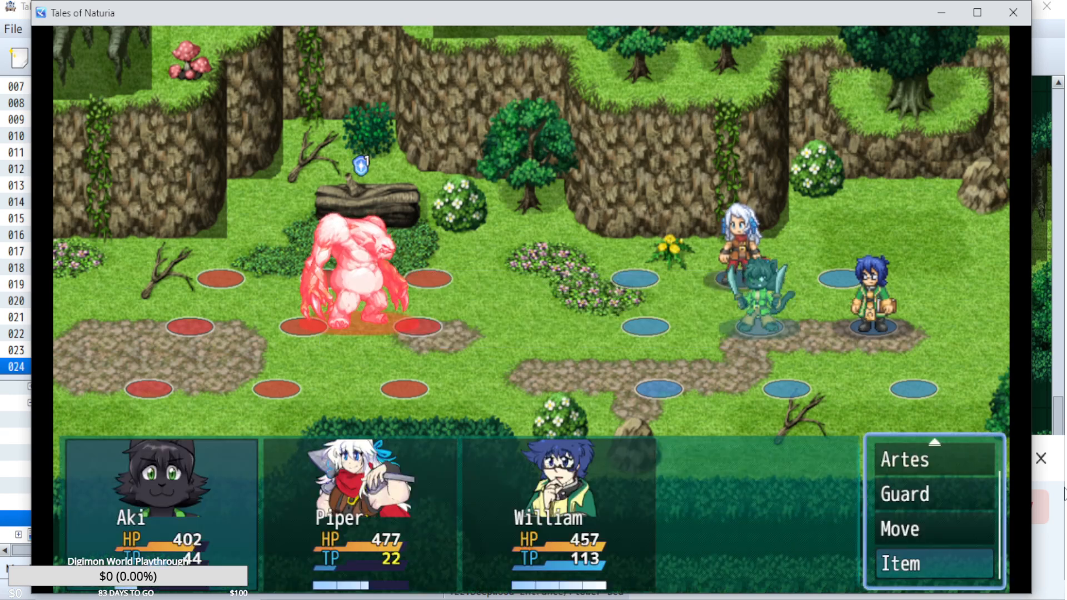
Set Aki to use Sword Rain on the Lord of the Forest.
key(Up)
key(Up)
key(Up)
key(Return)
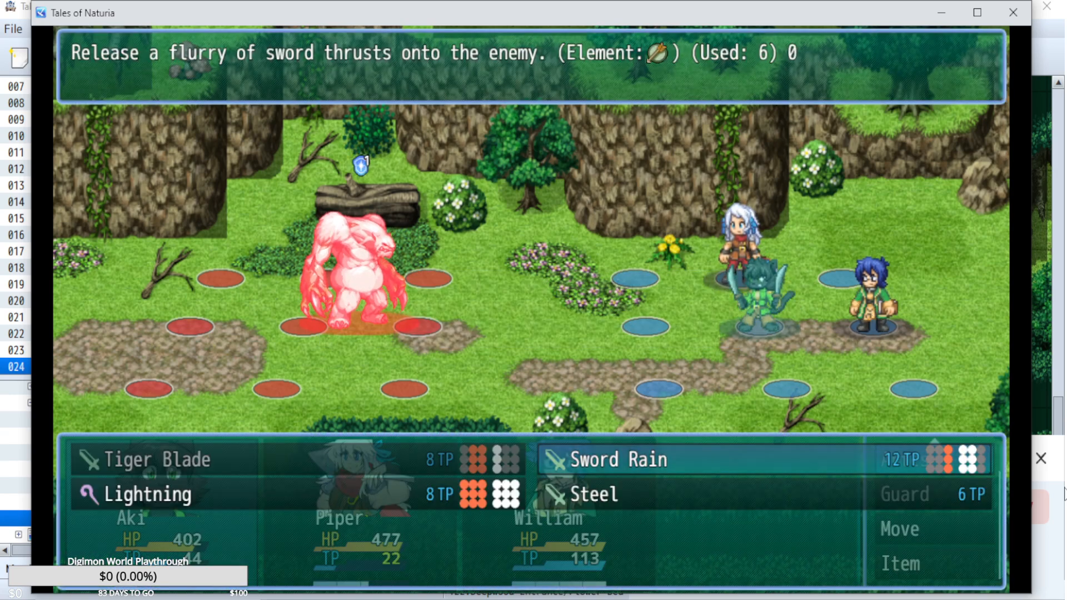
key(Left)
key(Down)
key(Right)
key(Up)
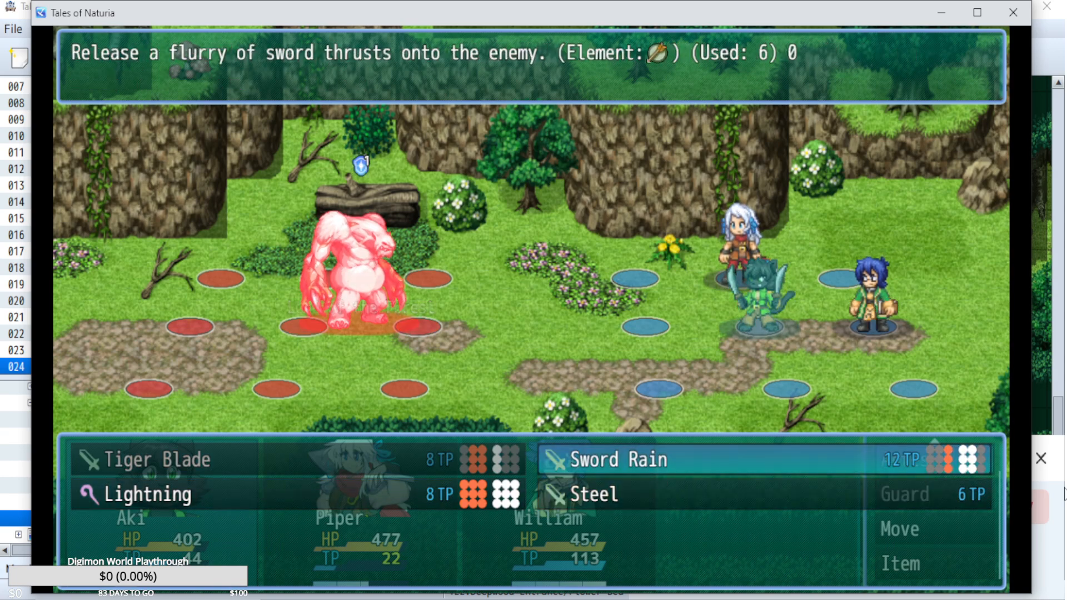
key(Return)
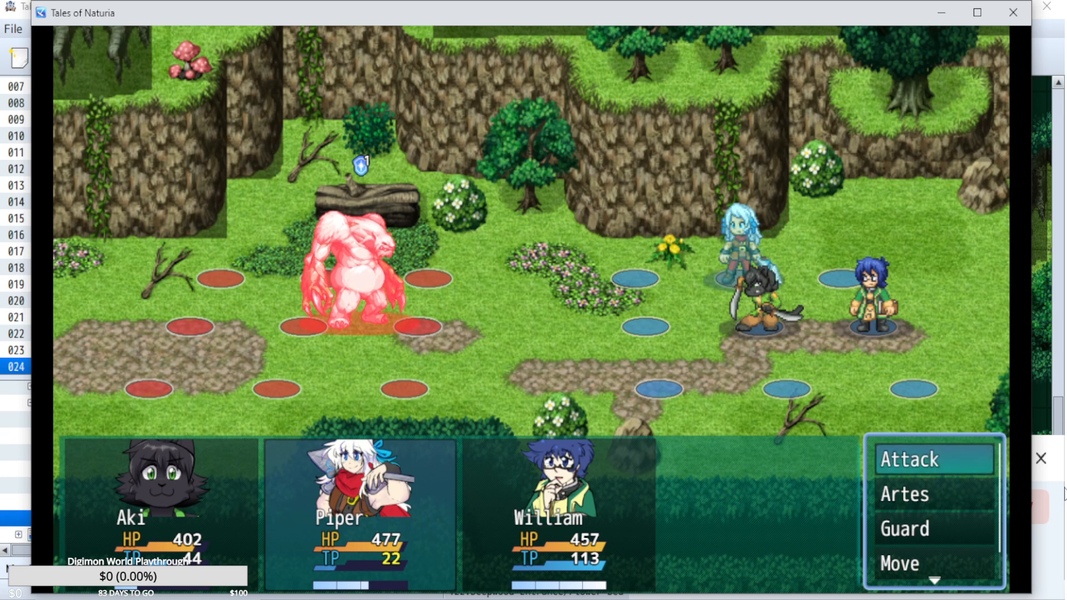
Return to Aki's command choice and move Aki one tile forward to the front column of the middle row.
key(Escape)
key(Return)
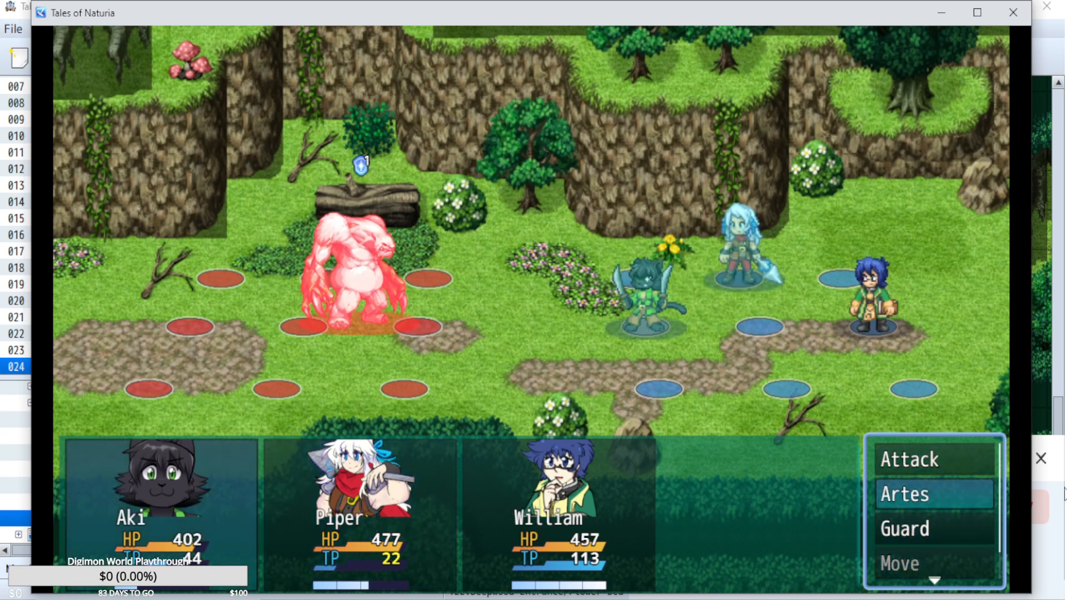
Return to Aki's command choice and set Aki to use the Steel arte.
key(Return)
key(Return)
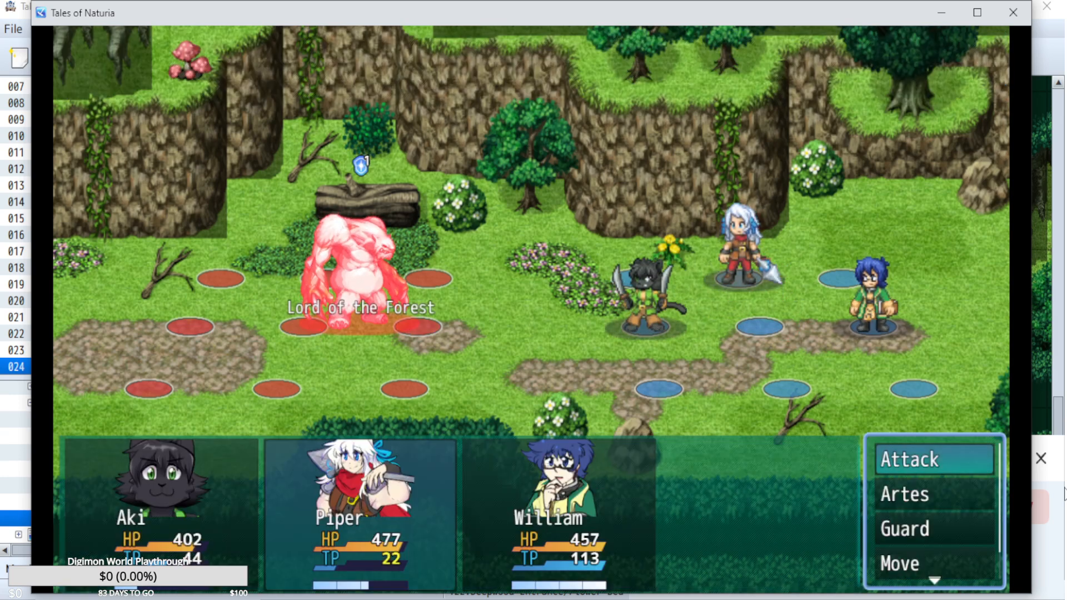
key(Escape)
key(Down)
key(Up)
Check Piper's artes and move Piper one tile forward to the front column of the back row.
key(Return)
key(Return)
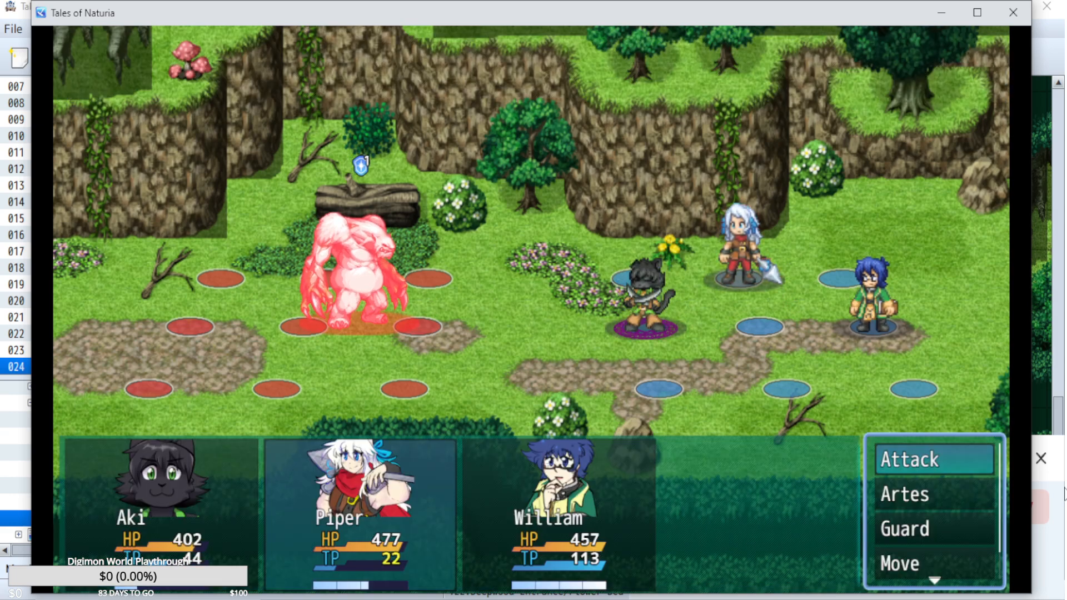
key(Down)
key(Return)
key(Right)
key(Escape)
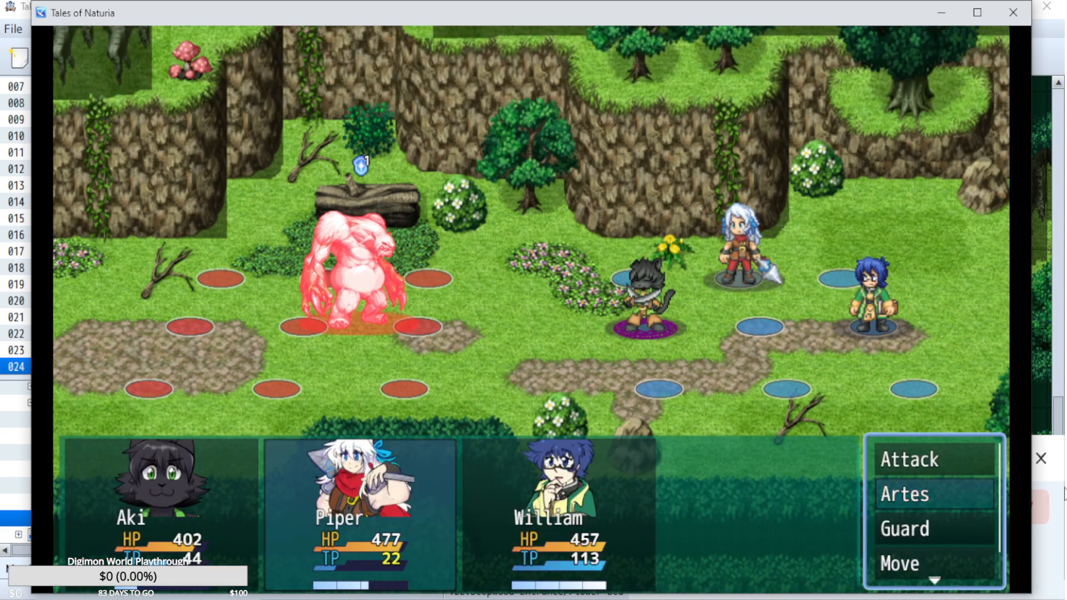
key(Down)
key(Down)
key(Up)
key(Up)
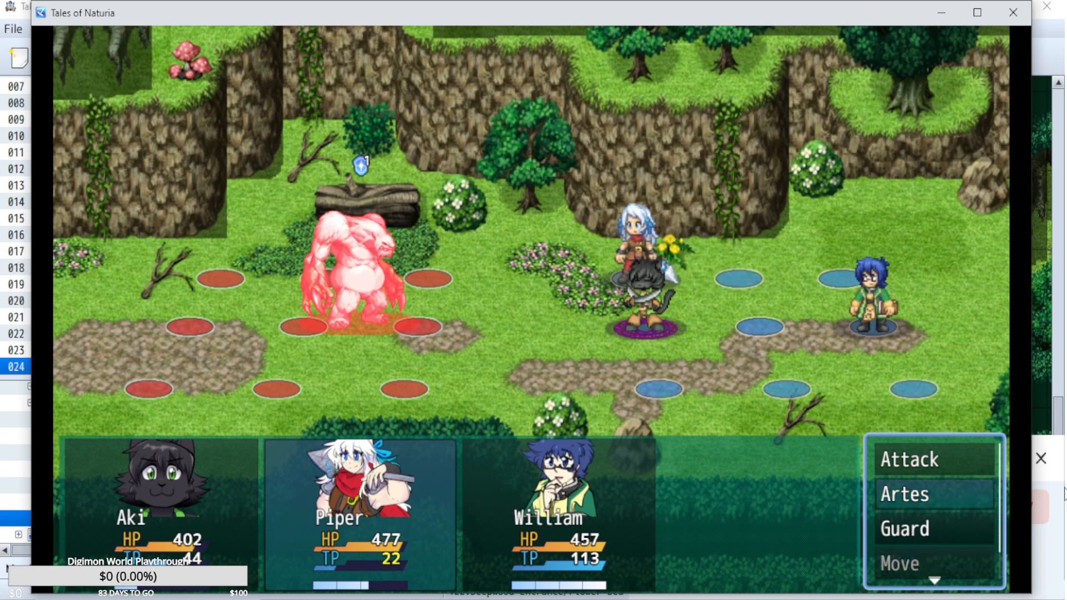
Set Piper to use Treble Strike and attack the Lord of the Forest.
key(Return)
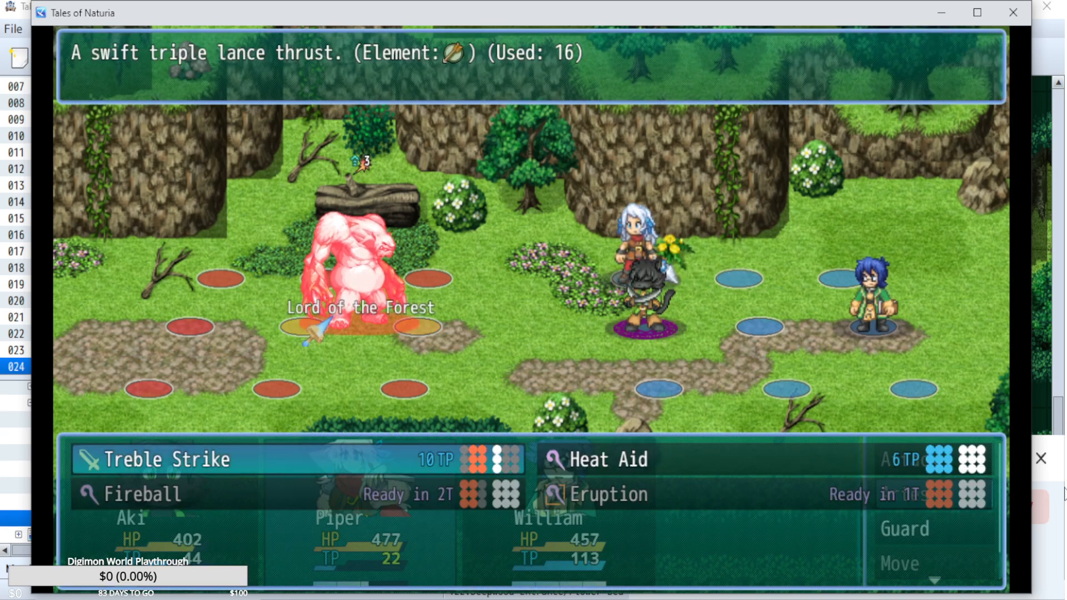
key(Escape)
key(Return)
key(Escape)
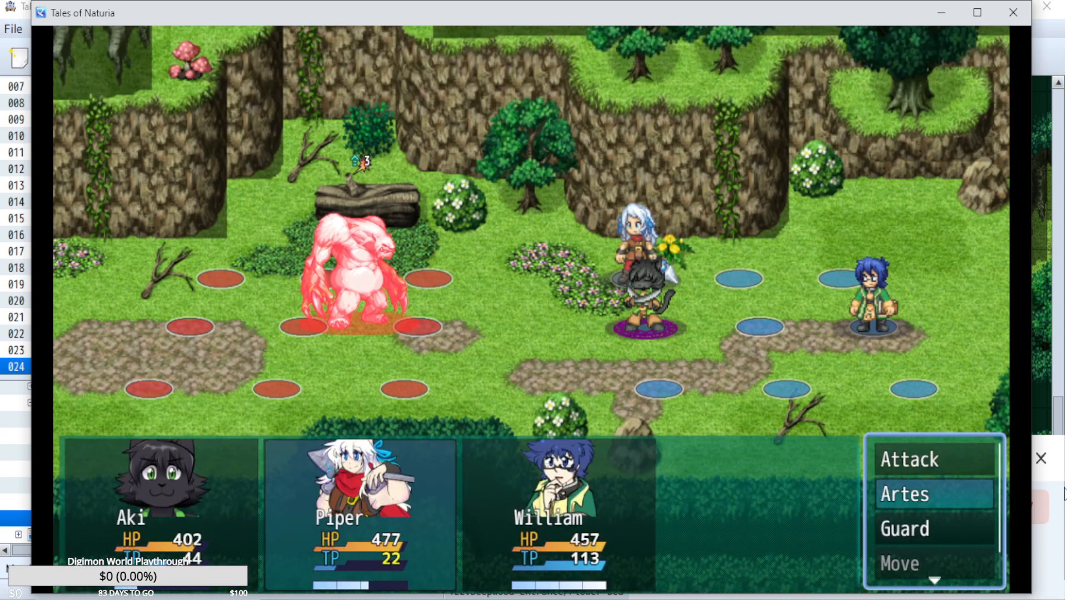
key(Up)
key(Return)
key(Return)
Move William from the middle row to the rearmost tile of the row nearest the viewer.
key(Down)
key(Down)
key(Down)
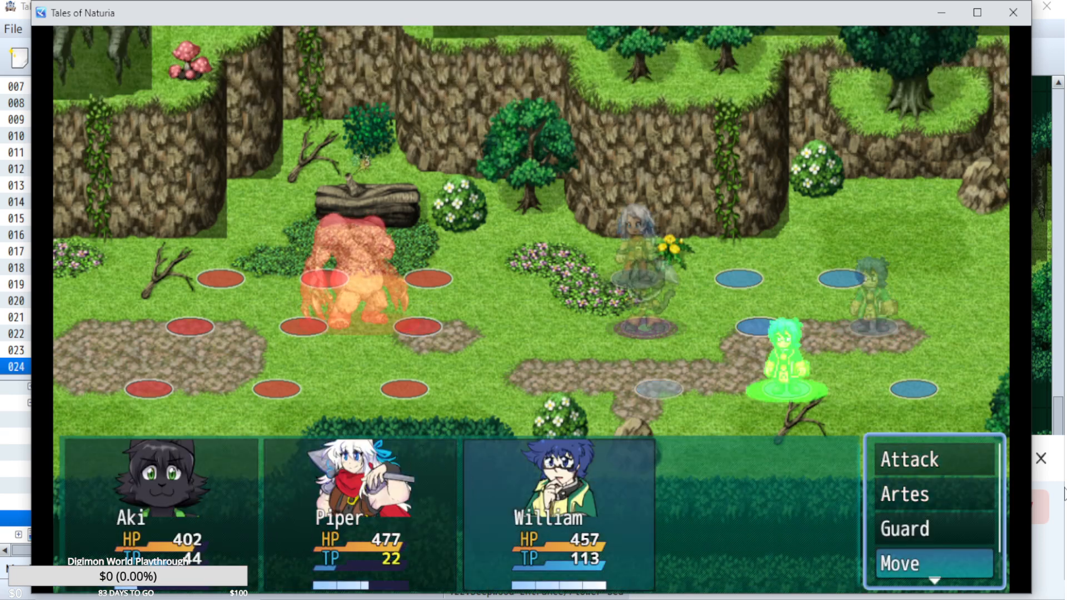
key(Up)
key(Up)
Look through William's artes, have William cast Sharpness on Piper and play out the turn.
key(Return)
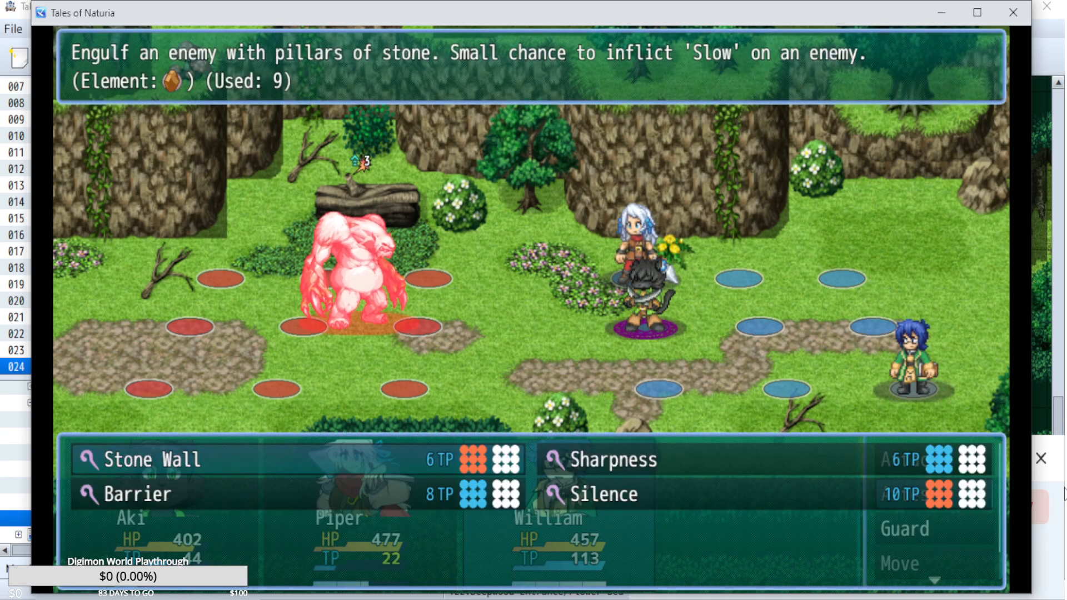
key(Right)
key(Down)
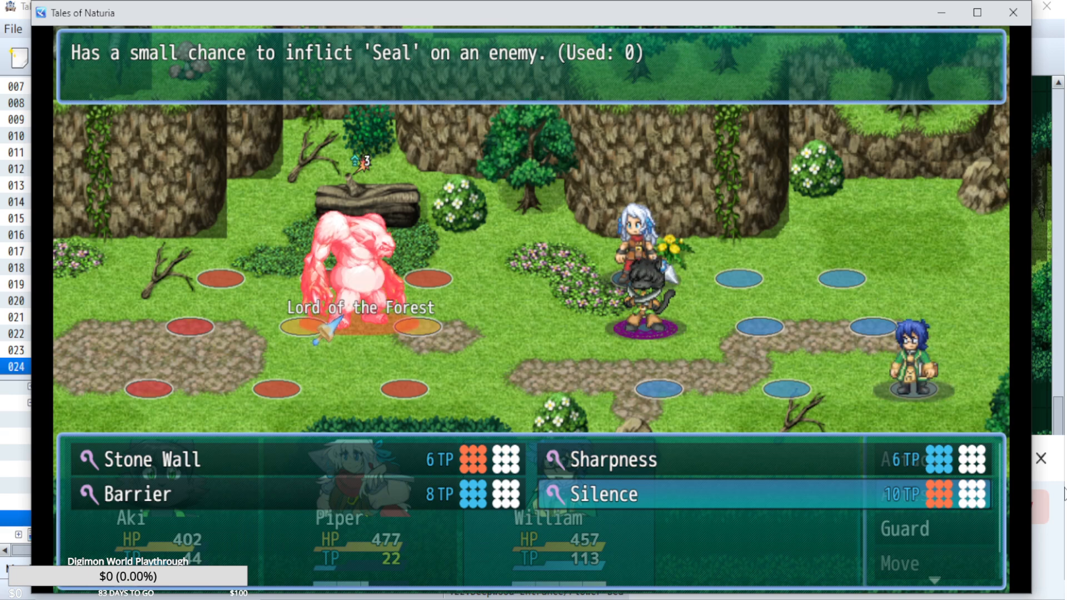
key(Left)
key(Up)
key(Right)
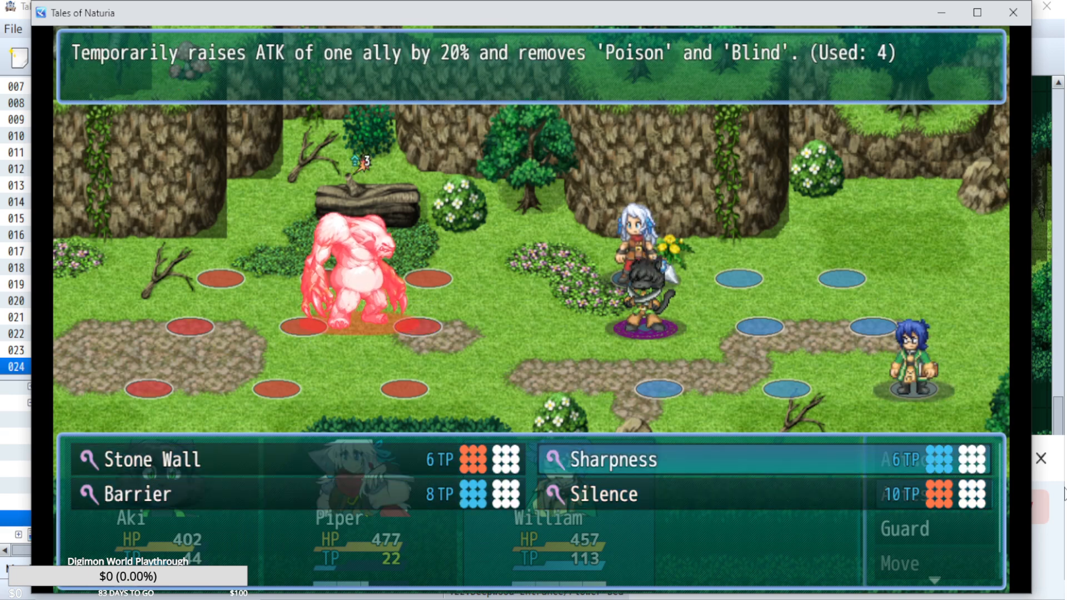
key(Return)
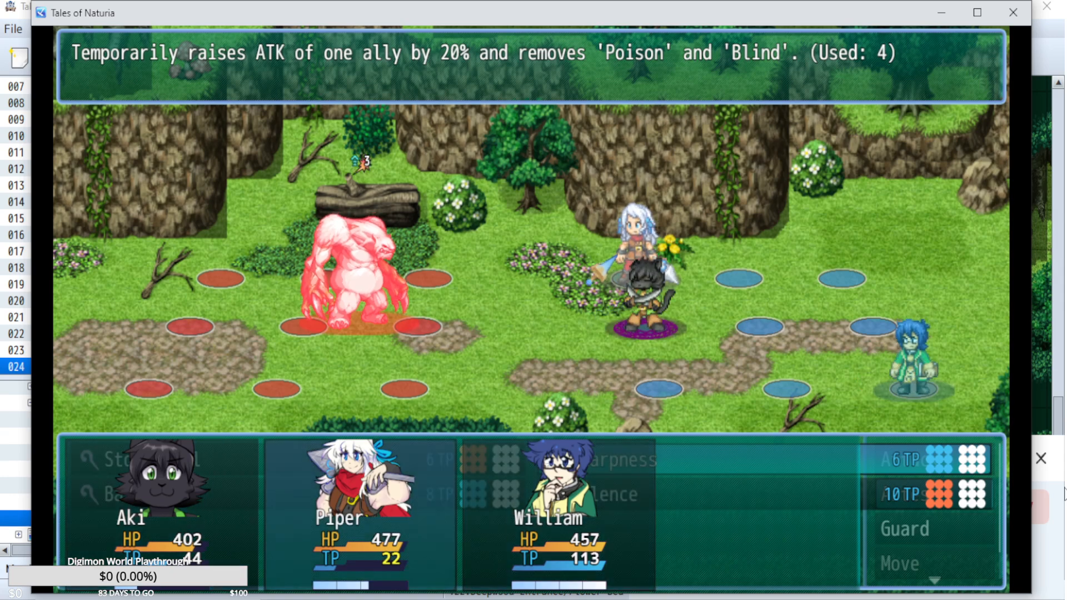
key(Return)
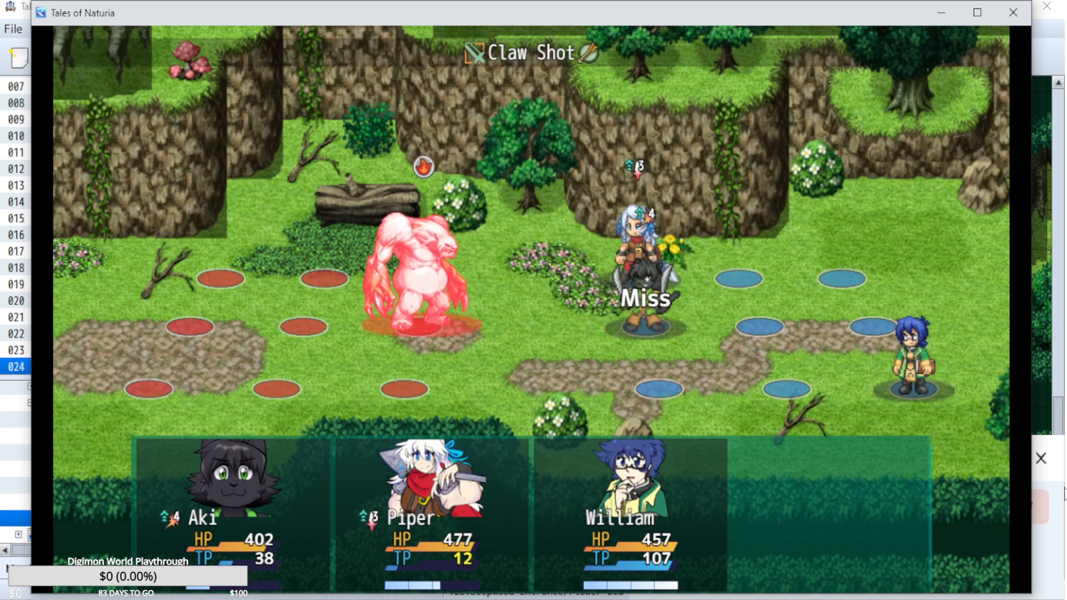
Compare Aki's artes and set Aki to use Tiger Blade on the Lord of the Forest.
key(Return)
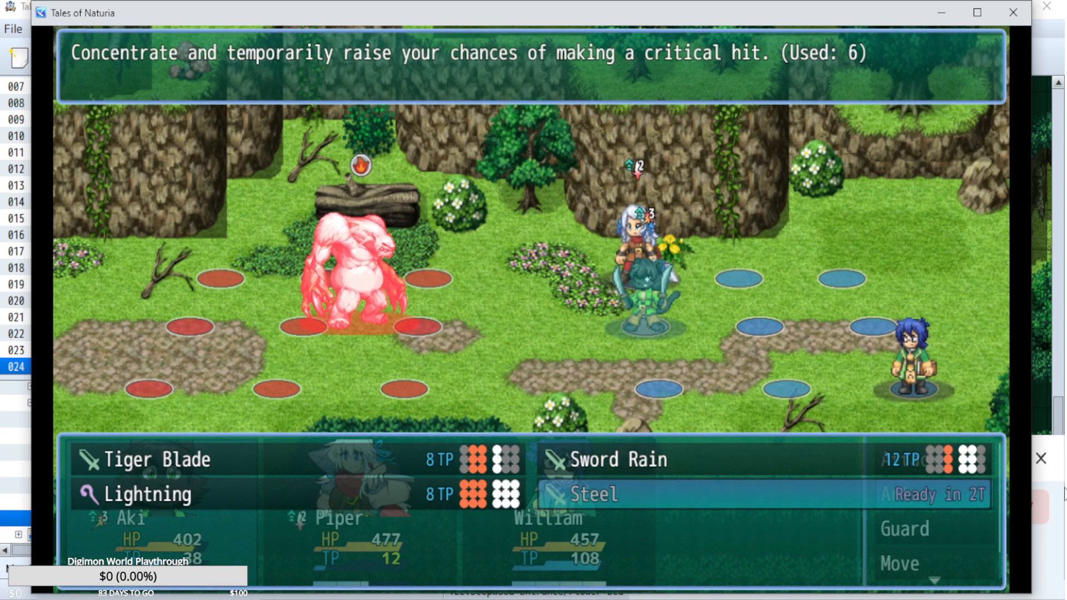
key(Left)
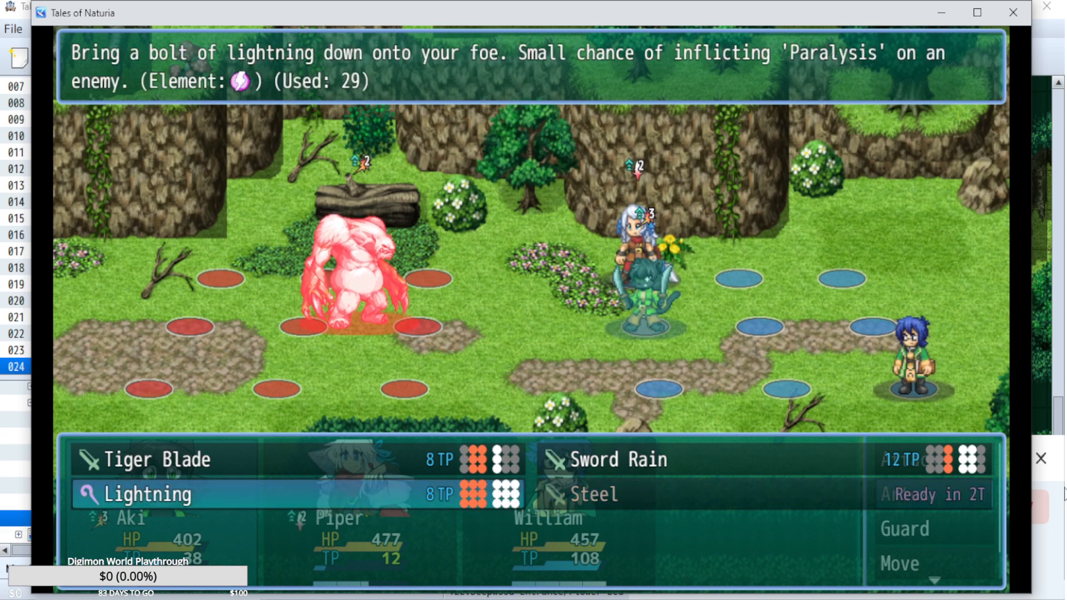
key(Up)
key(Right)
key(Left)
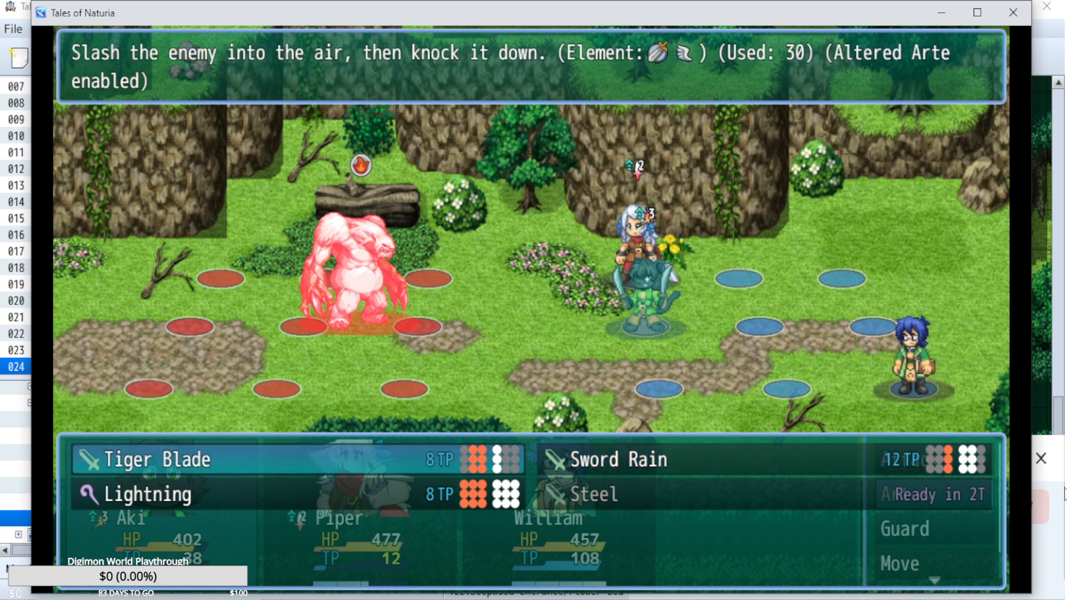
key(Return)
Check Piper's artes and other commands, and set Piper to attack the Lord of the Forest.
key(Return)
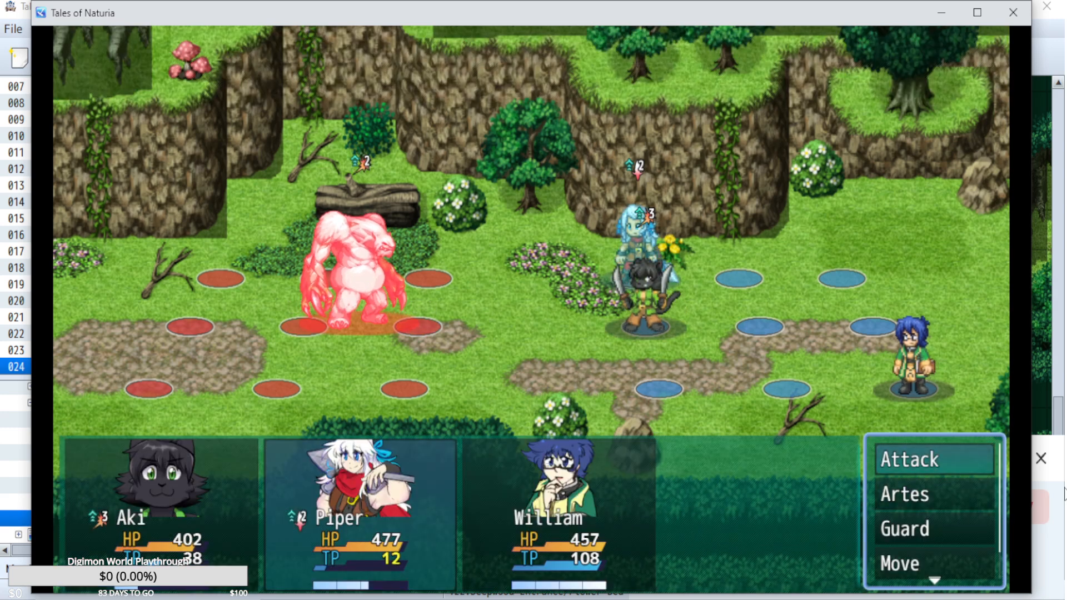
key(Down)
key(Return)
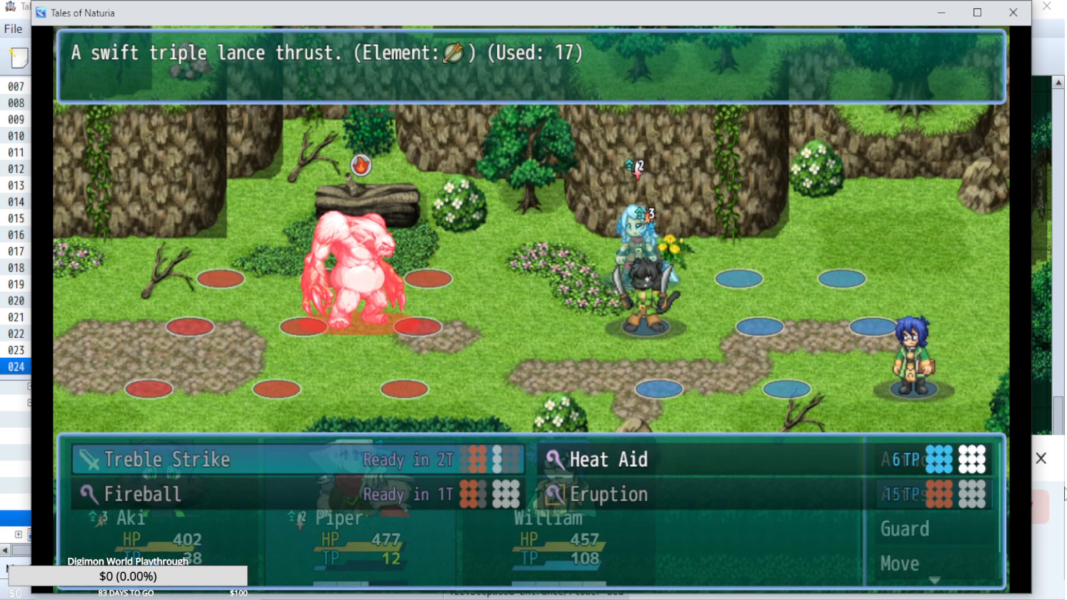
key(Escape)
key(Up)
key(Return)
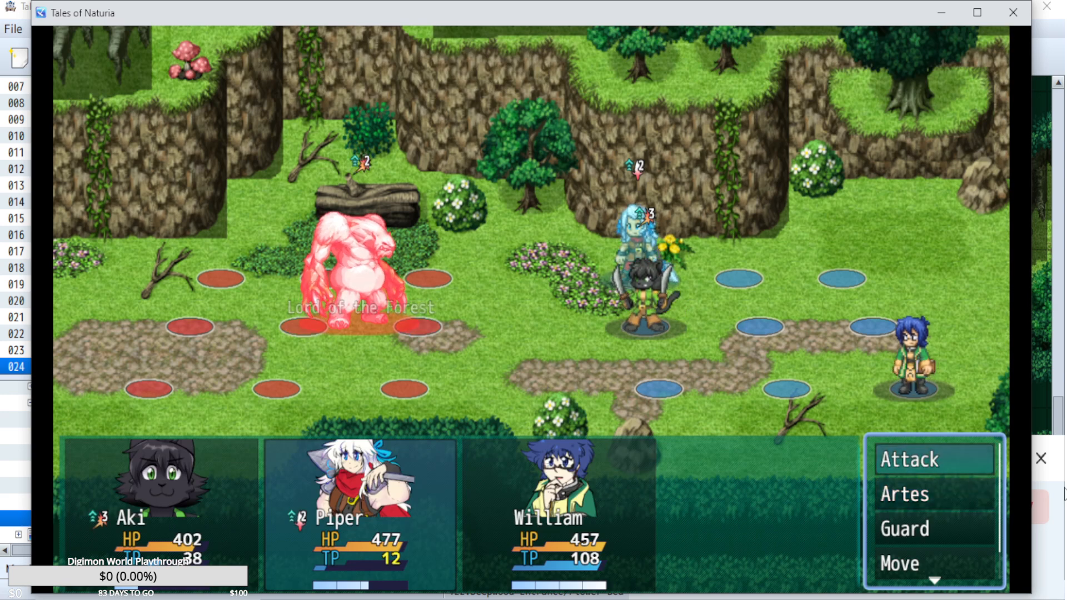
key(Escape)
key(Down)
key(Down)
Have William use an Orange Gel on Piper to restore TP and play out the turn.
key(Down)
key(Down)
key(Up)
key(Up)
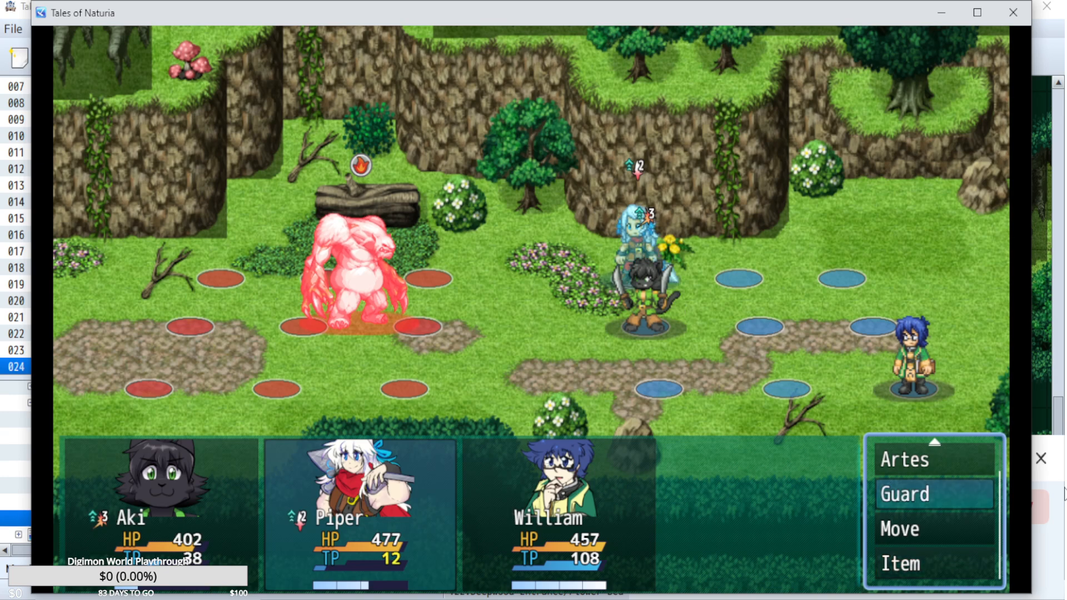
key(Up)
key(Up)
key(Right)
key(Down)
key(Down)
key(Down)
key(Down)
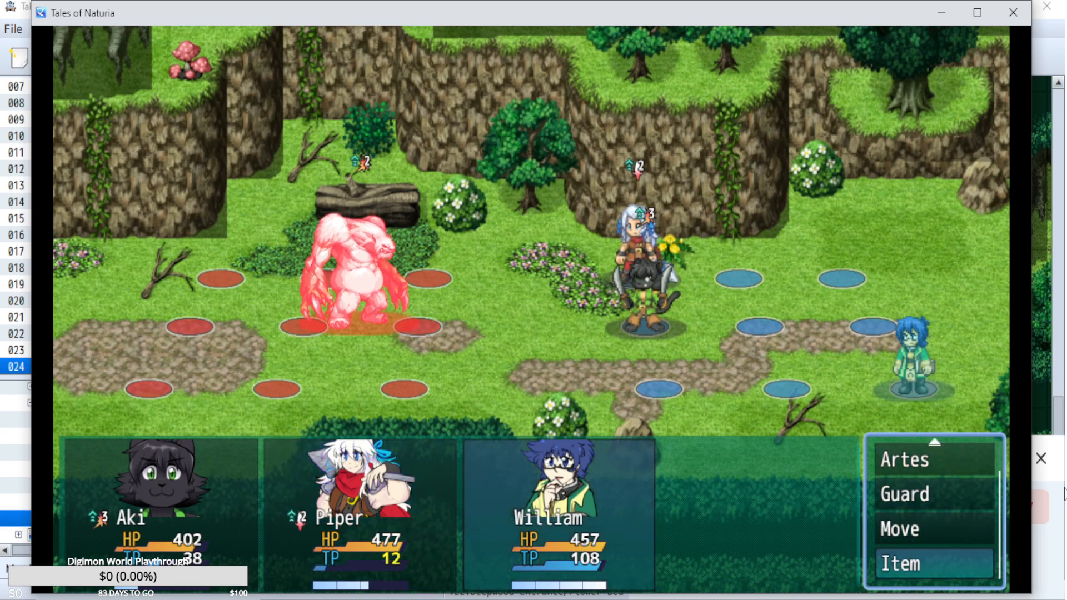
key(Return)
key(Return)
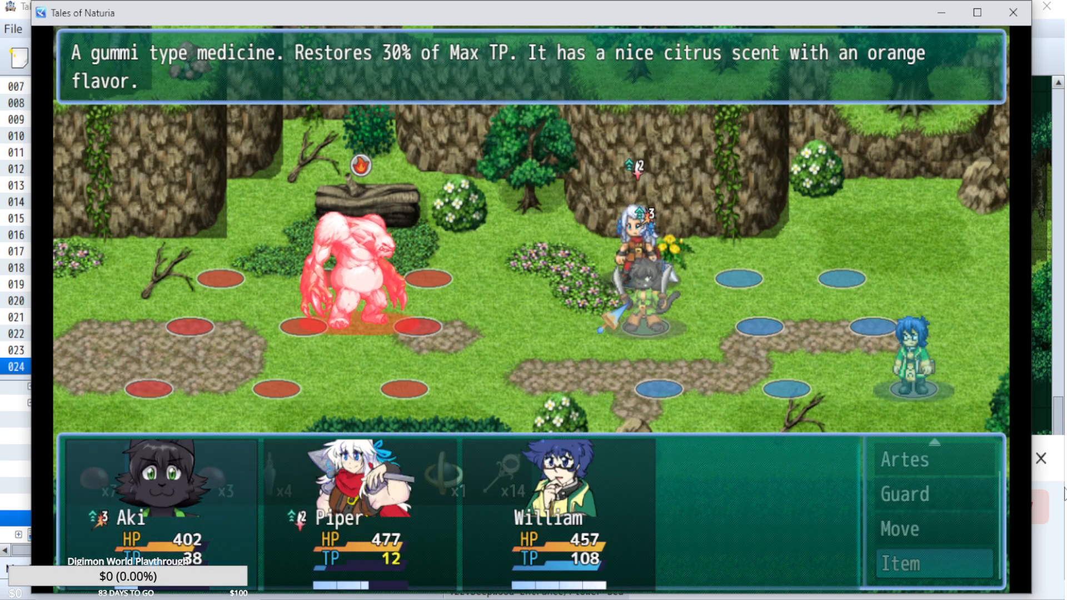
key(Right)
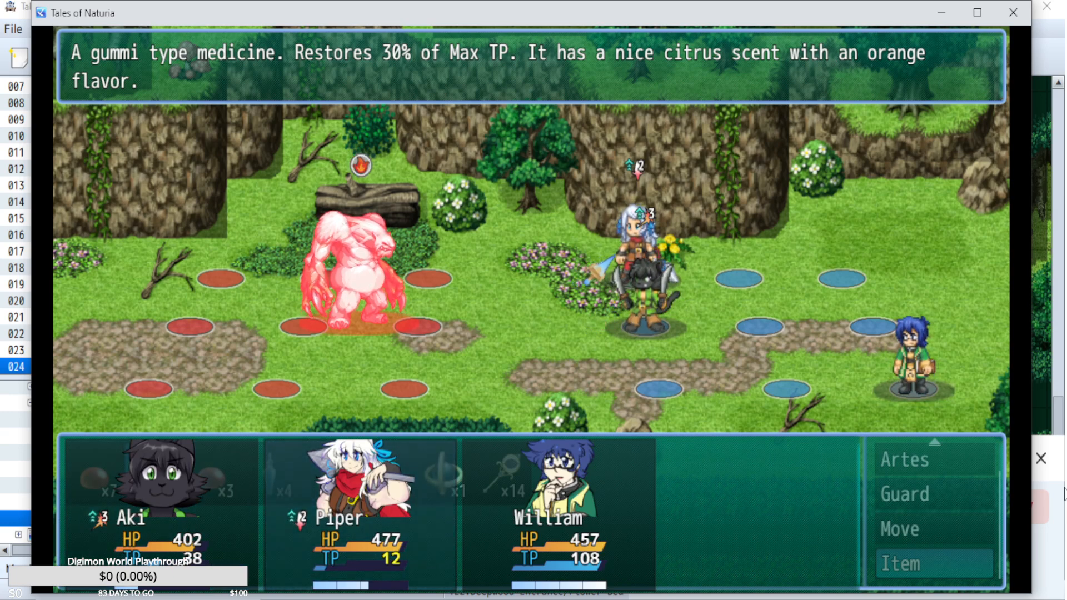
key(Return)
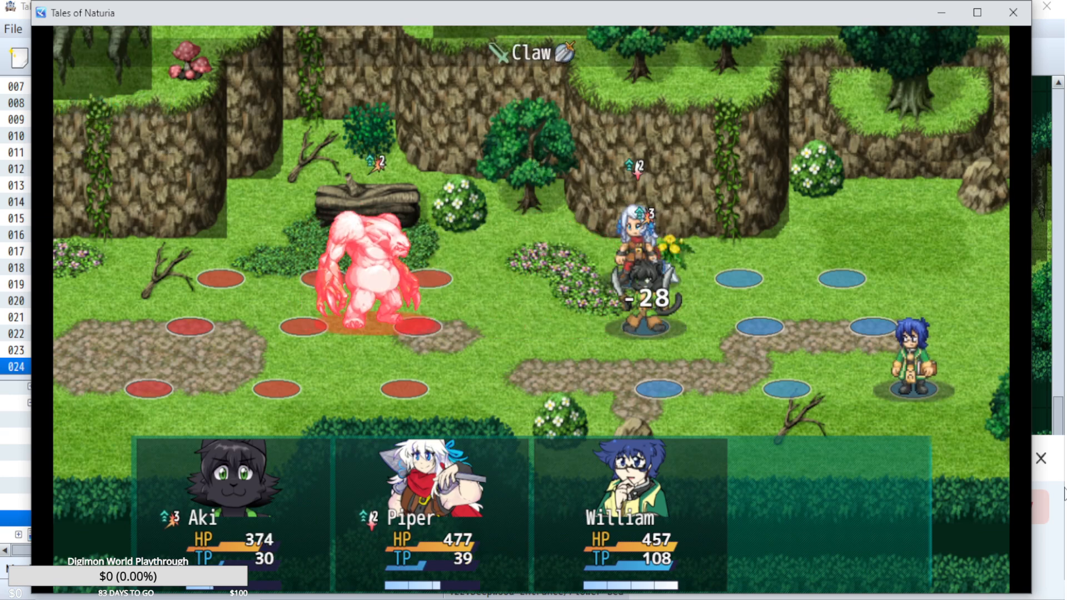
Set Aki to use Sword Rain on the Lord of the Forest.
key(Return)
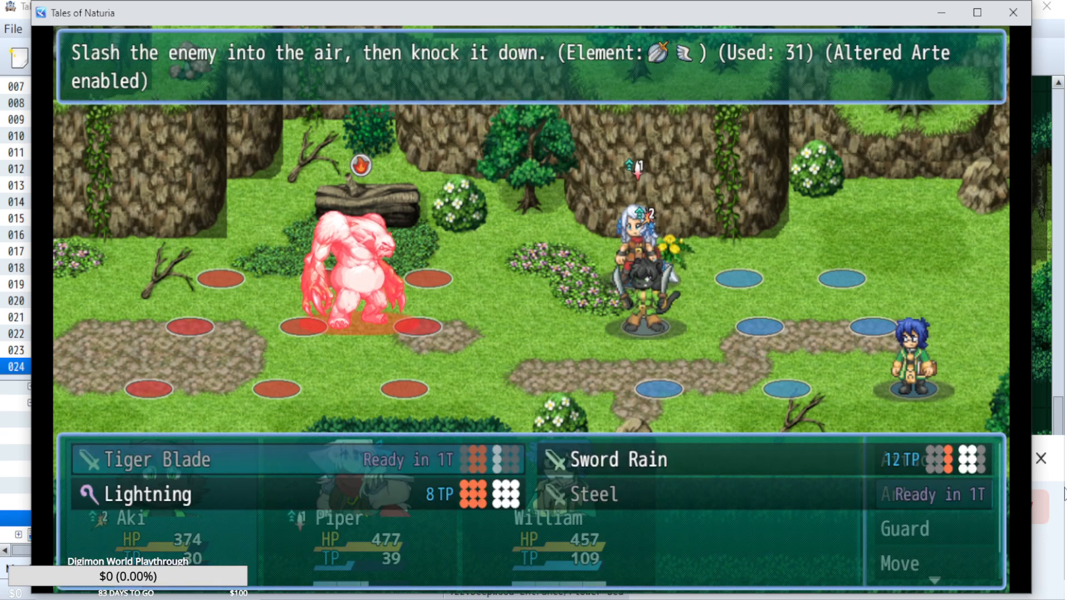
key(Right)
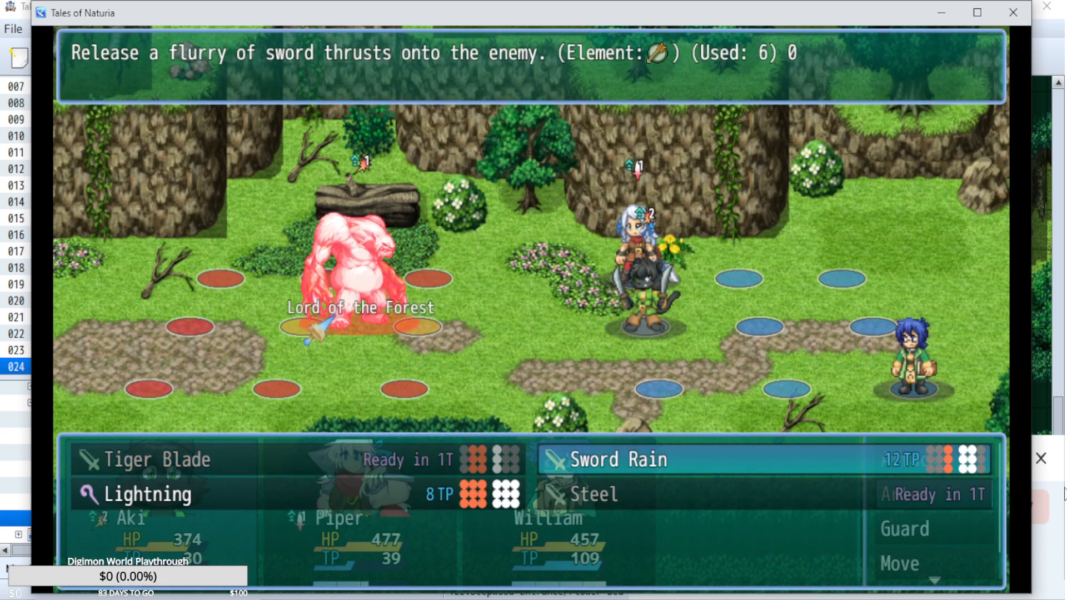
key(Return)
Set Piper to cast Fireball on the Lord of the Forest and follow with a regular attack.
key(Down)
key(Return)
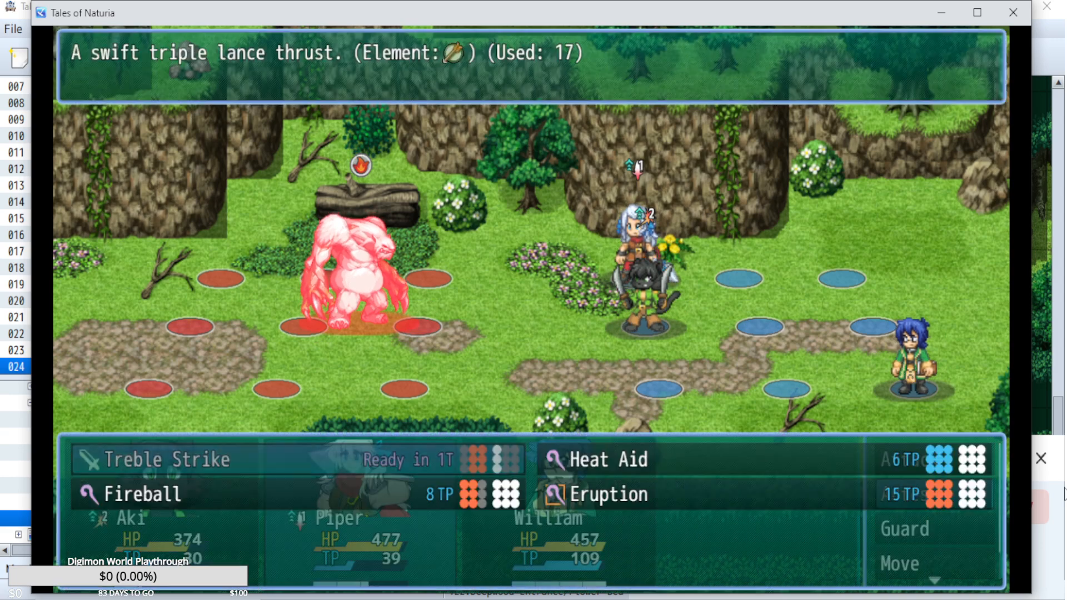
key(Down)
key(Escape)
key(Up)
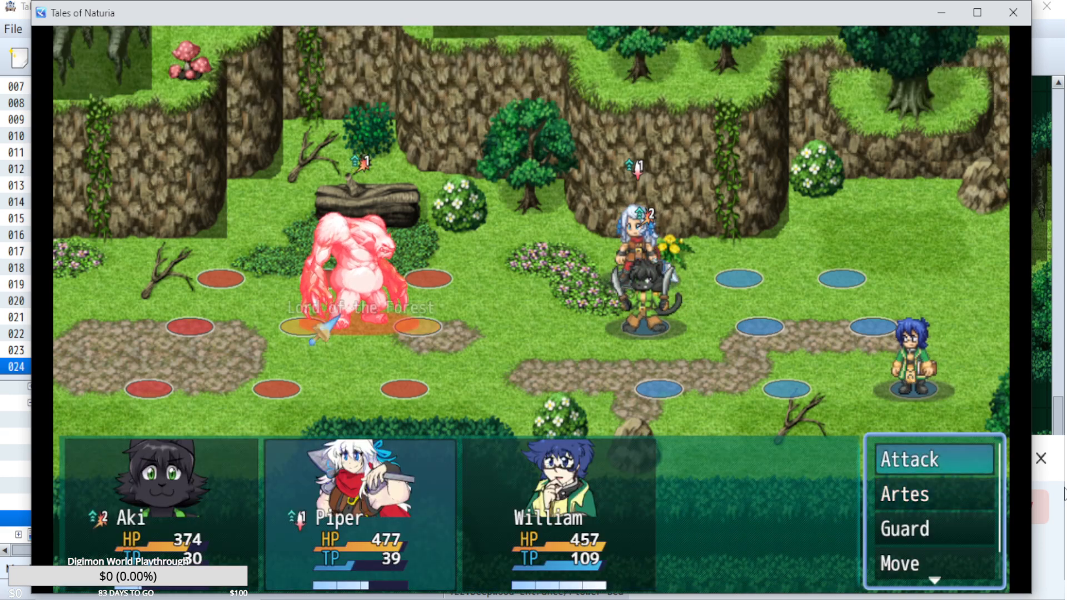
key(Return)
key(Return)
Have William cast Stone Wall on the Lord of the Forest and play out the turn.
key(Up)
key(Down)
key(Down)
key(Return)
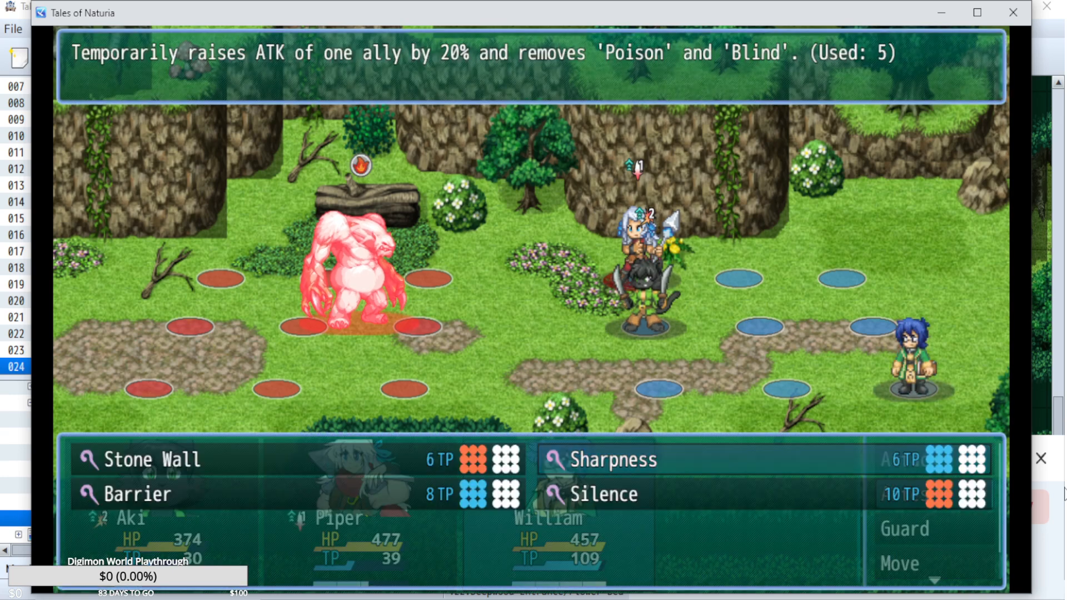
key(Left)
key(Down)
key(Up)
key(Return)
key(Return)
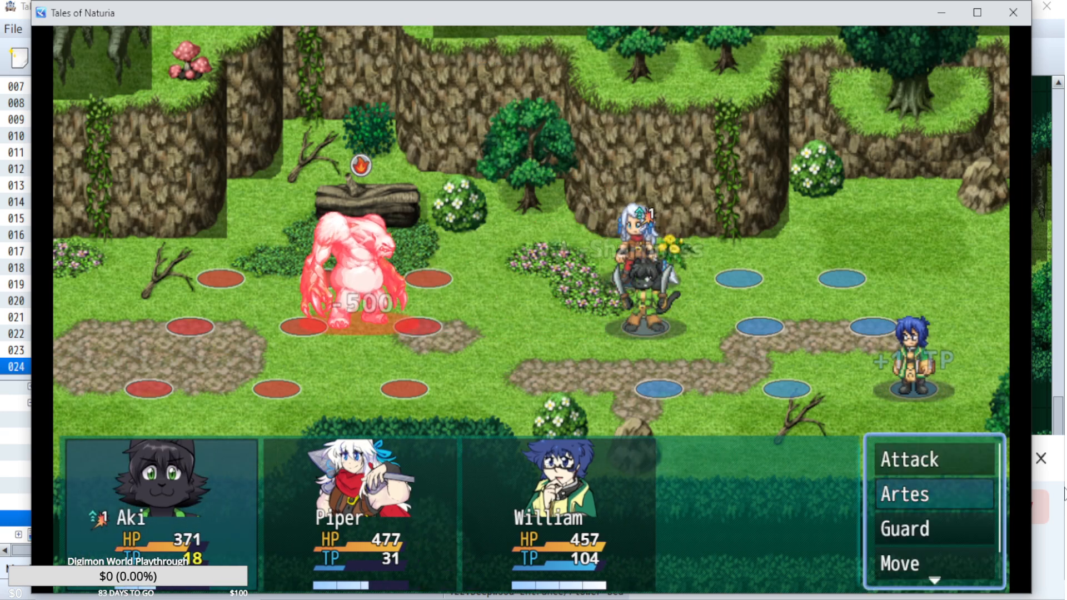
Set Aki to use Tiger Blade on the Lord of the Forest for this turn.
key(Return)
key(Left)
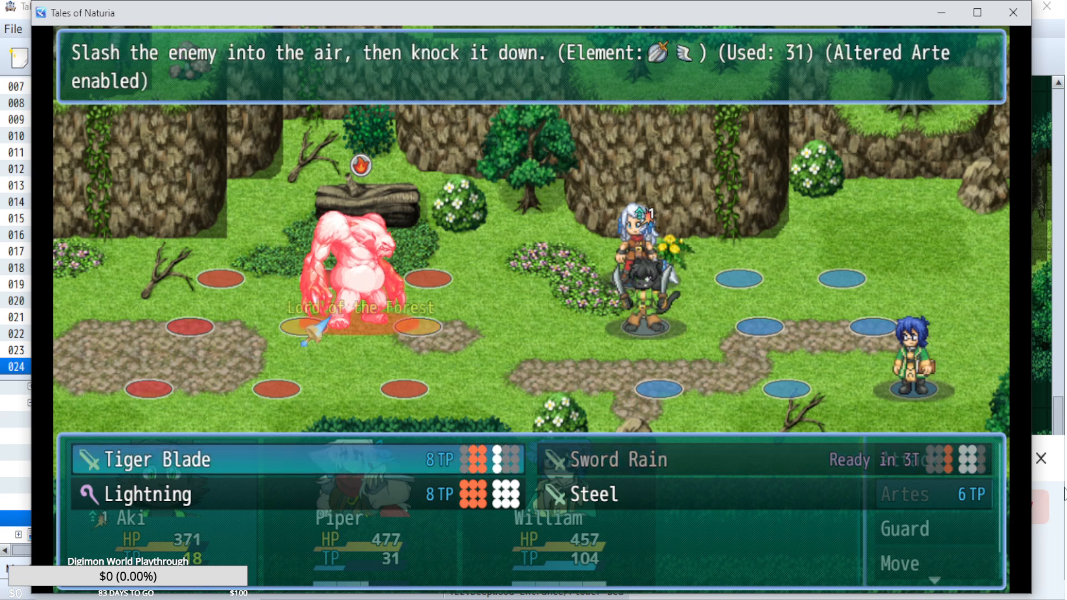
key(Escape)
Review Piper's artes and set Piper's attack on the Lord of the Forest.
key(Down)
key(Return)
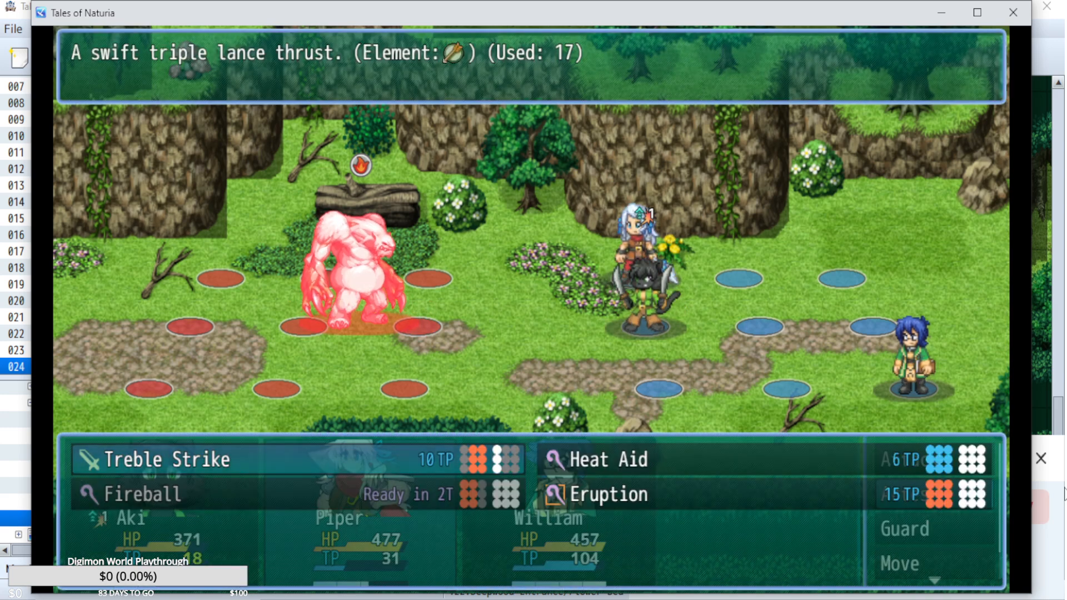
key(Escape)
key(Return)
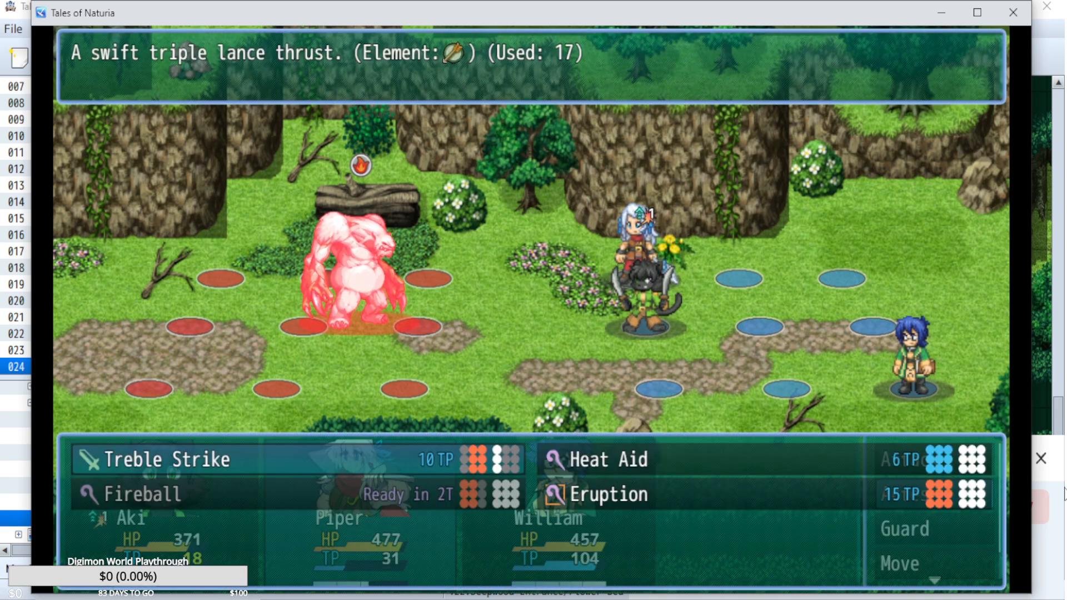
key(Escape)
key(Return)
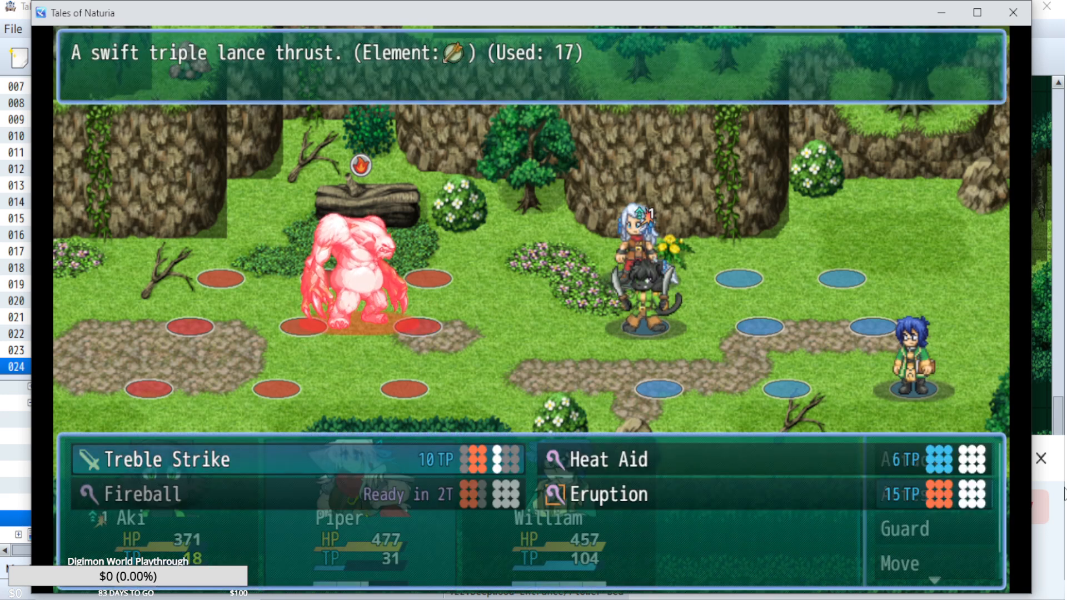
key(Escape)
key(Up)
Have William cast Sharpness on Piper and play out the turn.
key(Down)
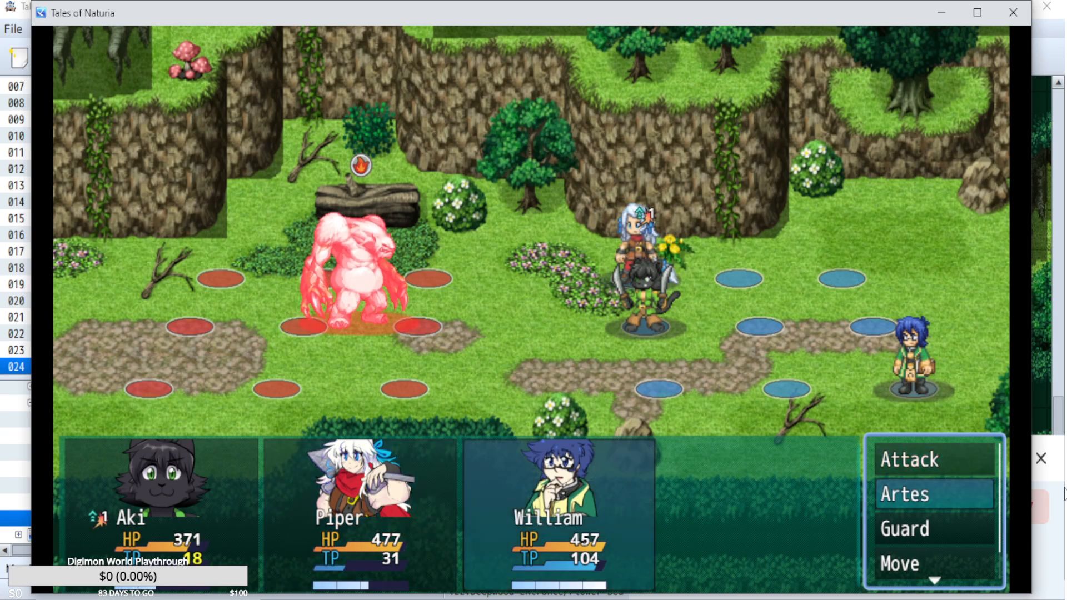
key(Return)
key(Down)
key(Left)
key(Return)
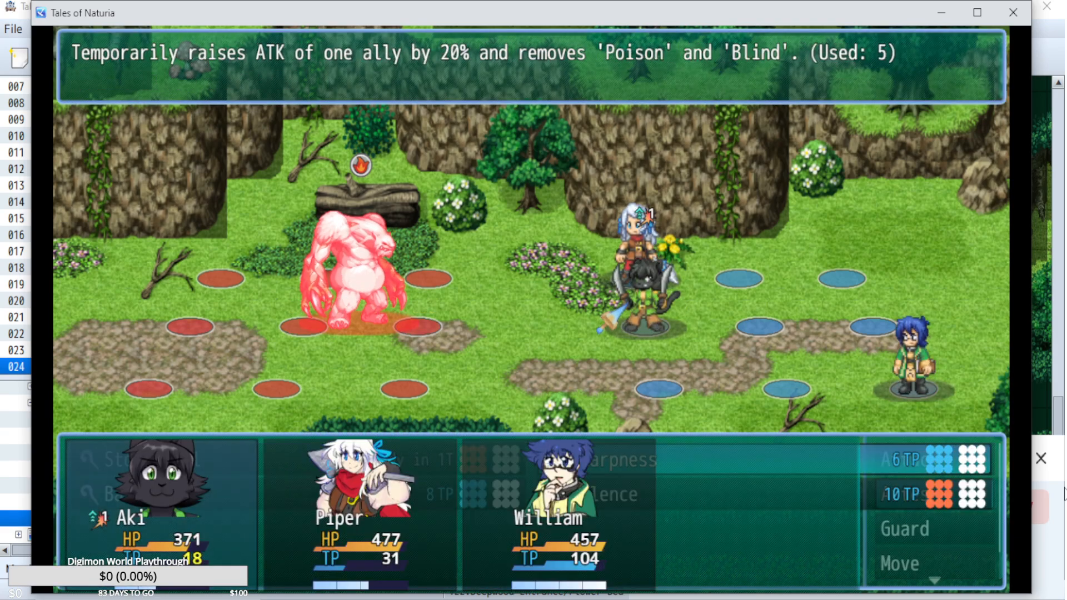
key(Return)
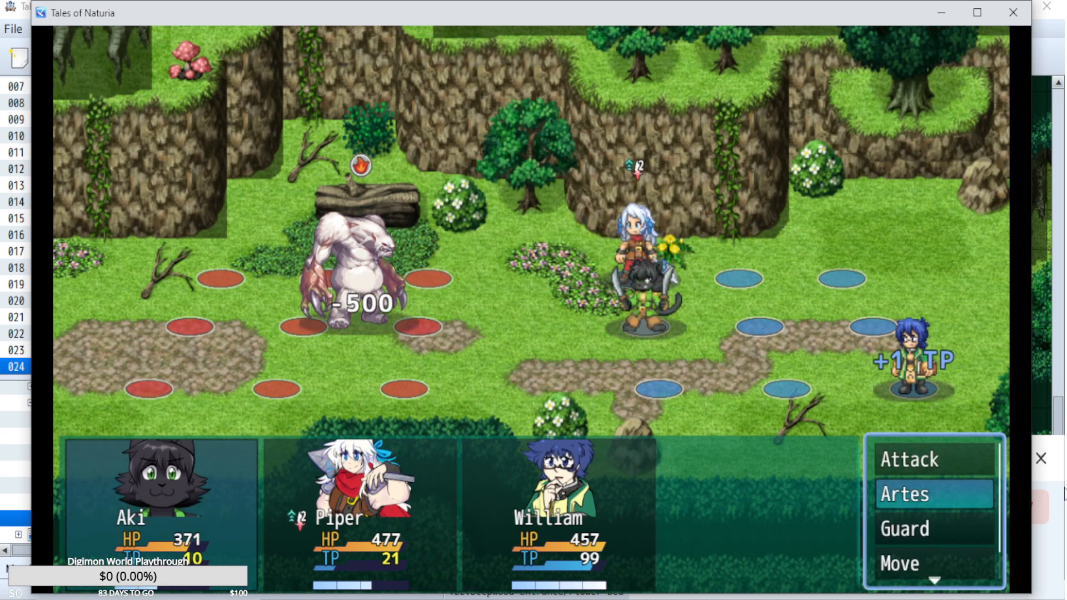
Set Aki to cast Lightning on the Lord of the Forest and Piper to use a regular attack on it.
key(Return)
key(Down)
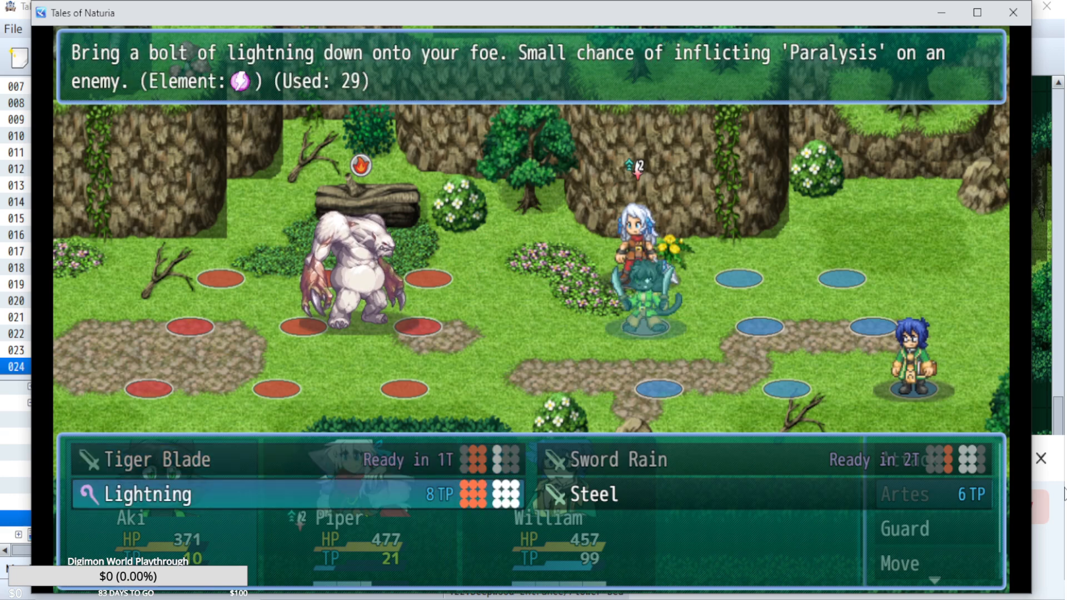
key(Return)
key(Down)
key(Return)
key(Escape)
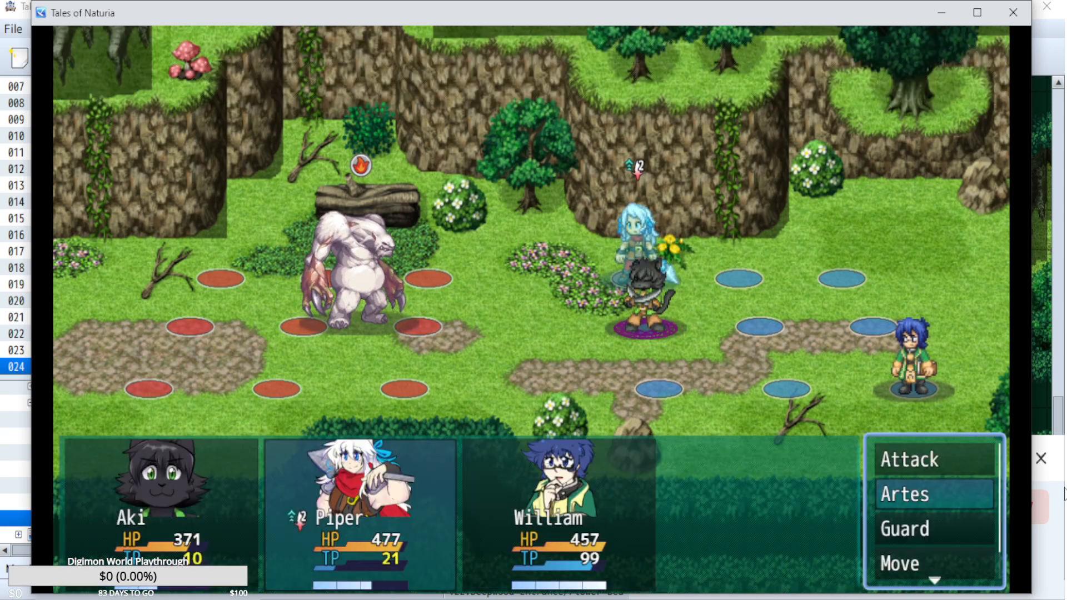
key(Up)
key(Return)
key(Return)
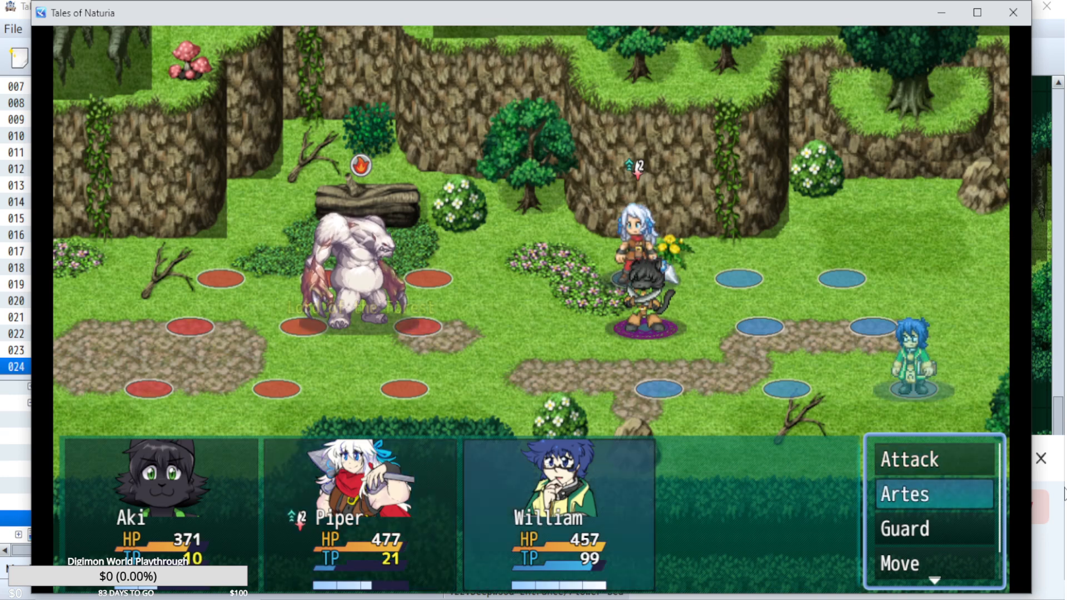
Have William cast Stone Wall on the Lord of the Forest and play the battle to its end.
key(Down)
key(Down)
key(Up)
key(Up)
key(Return)
key(Left)
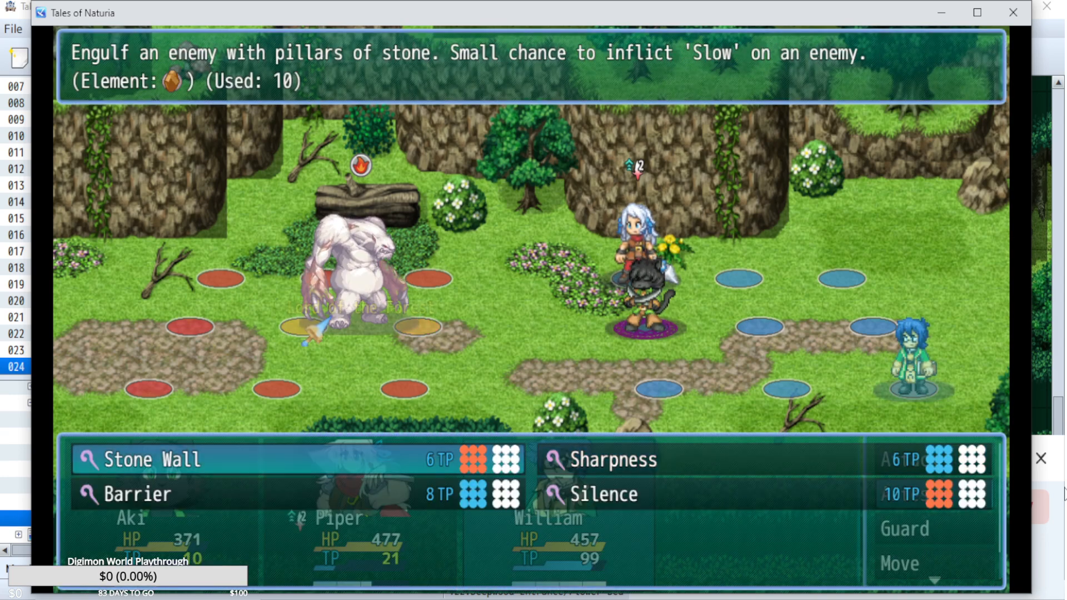
key(Return)
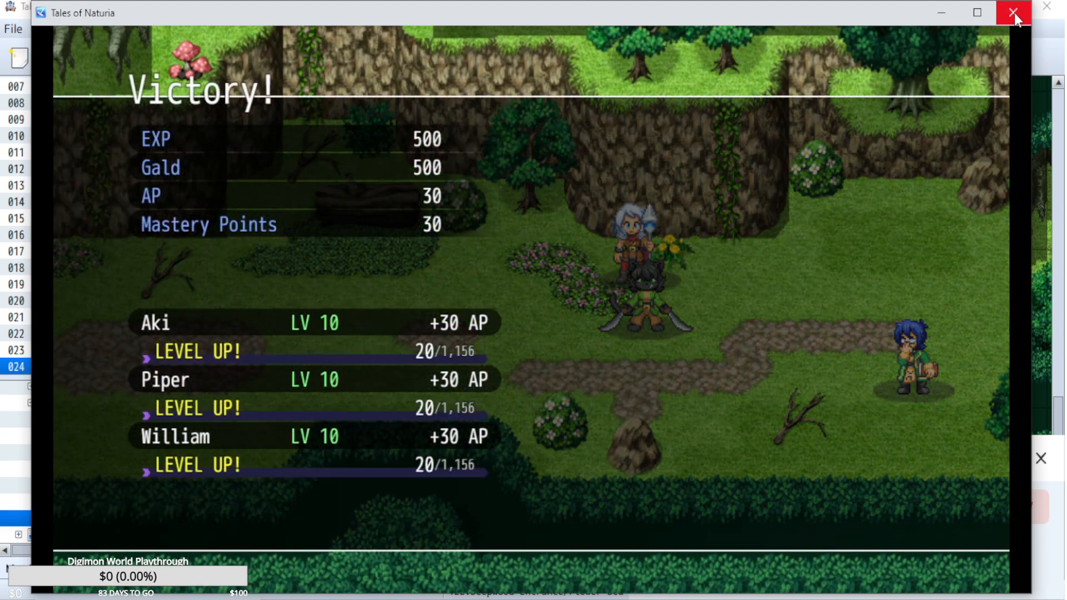
Close the playtest and open the Lord of the Forest enemy entry in the RPG Maker MZ database.
click(1014, 12)
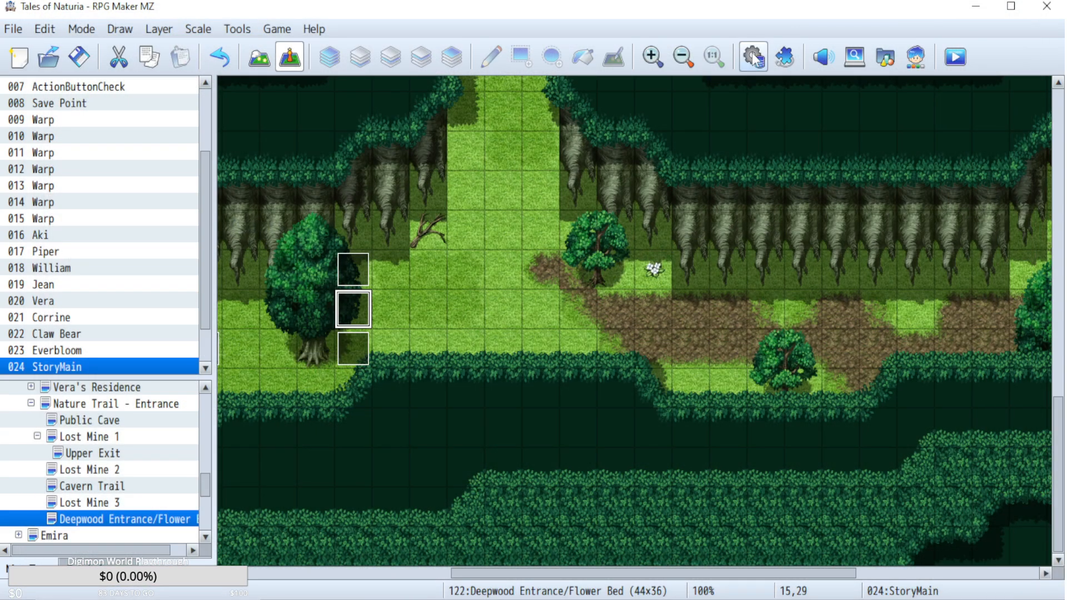
click(753, 55)
click(141, 66)
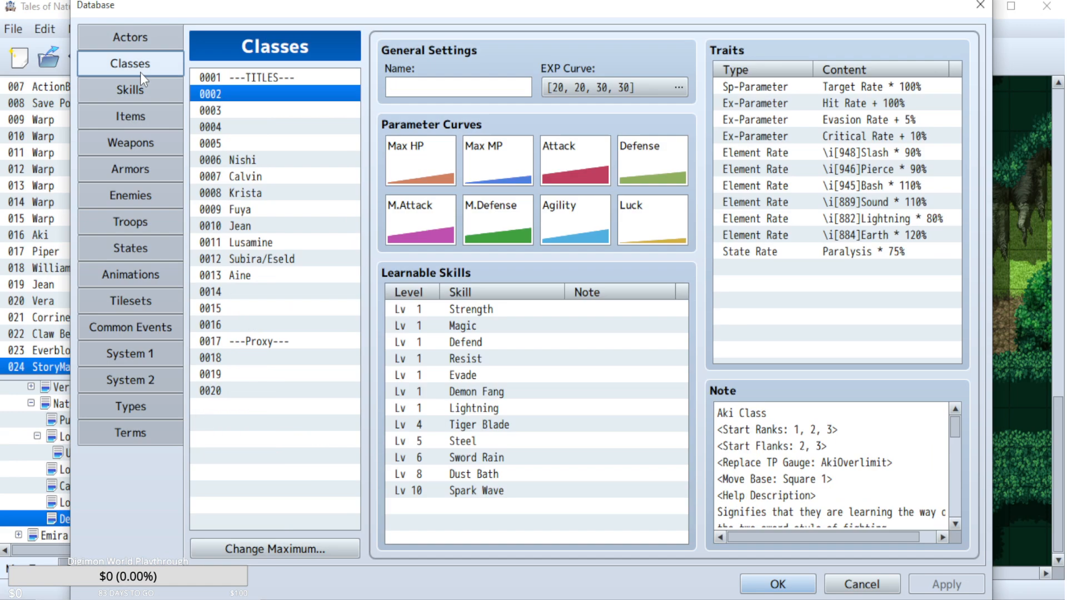
click(132, 192)
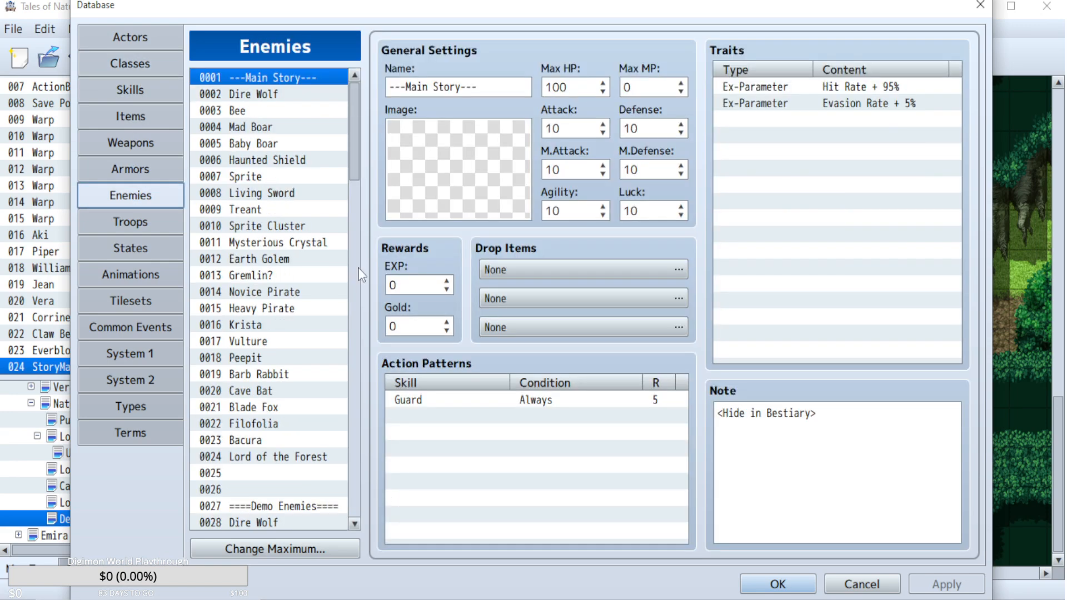
click(299, 458)
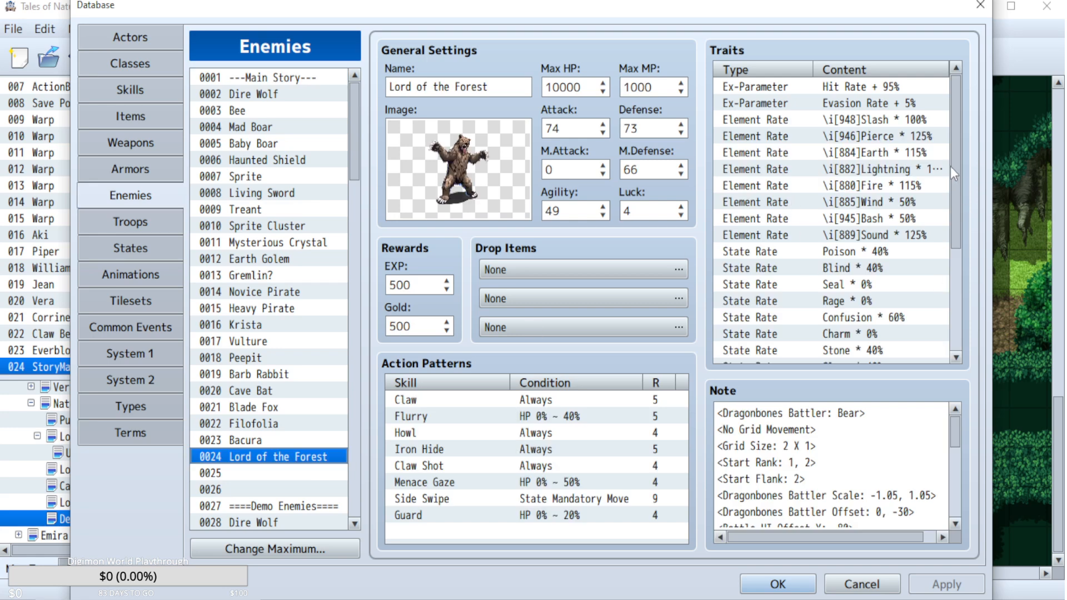
Add a Collapse Effect trait set to Boss to the Lord of the Forest and apply the change.
scroll(962, 154, down, 4)
double_click(825, 359)
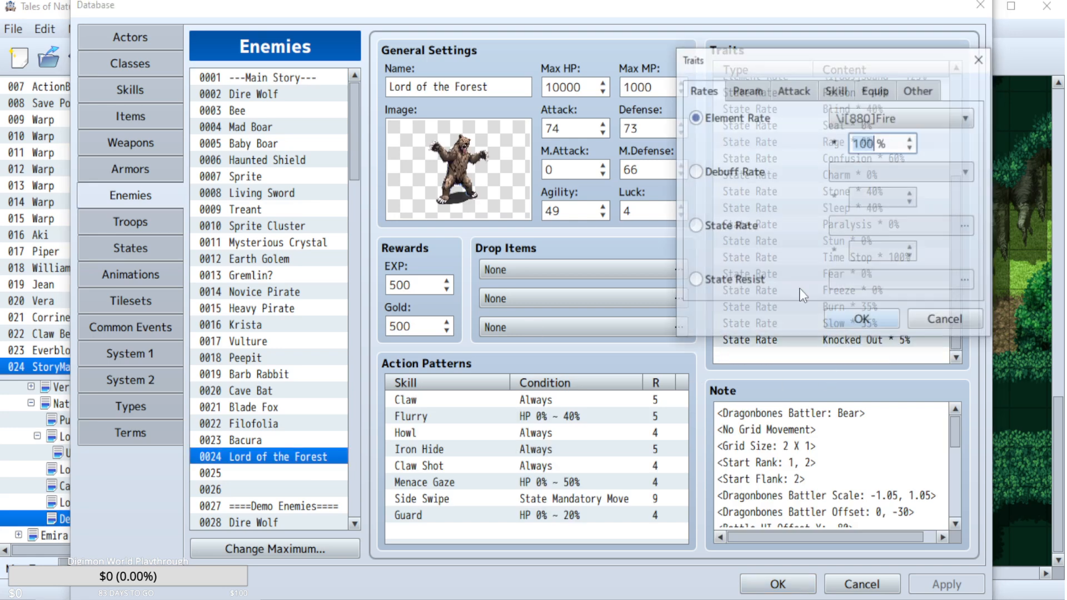
click(912, 91)
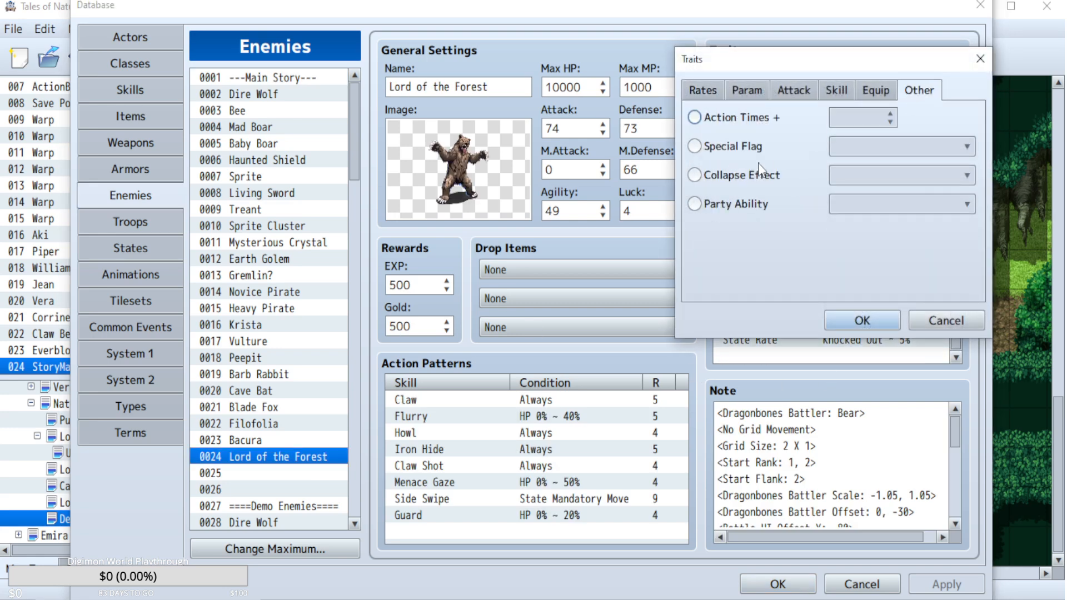
click(898, 185)
click(862, 218)
click(850, 320)
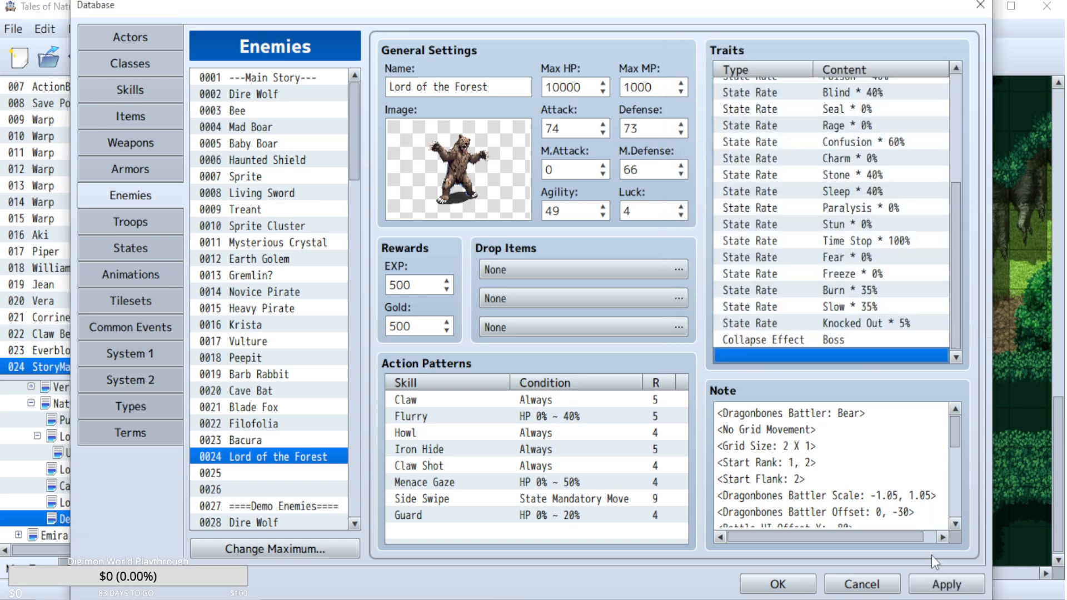
click(947, 592)
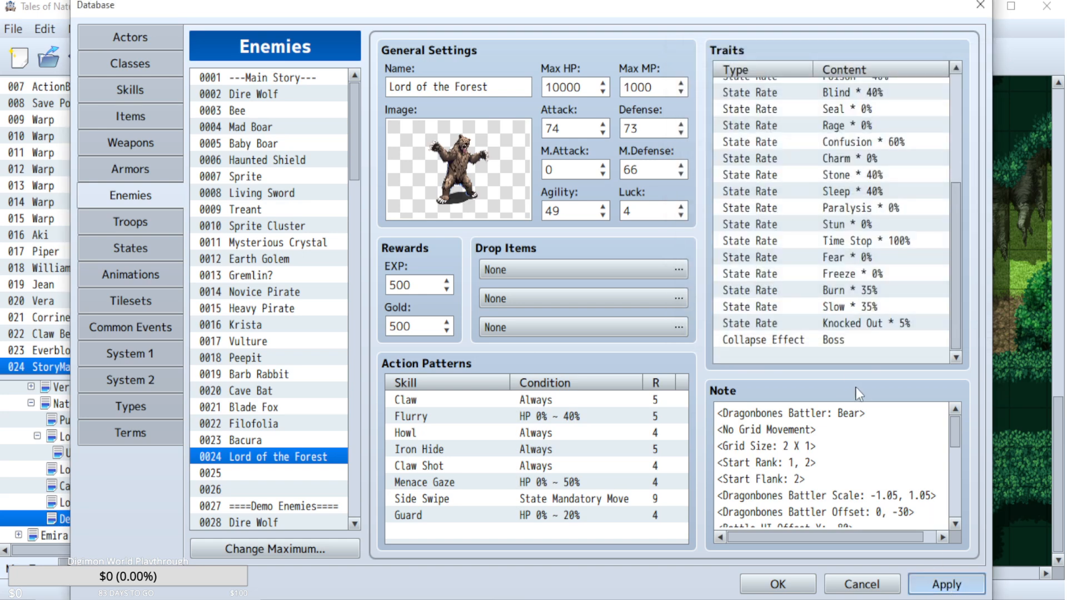
double_click(849, 358)
click(917, 91)
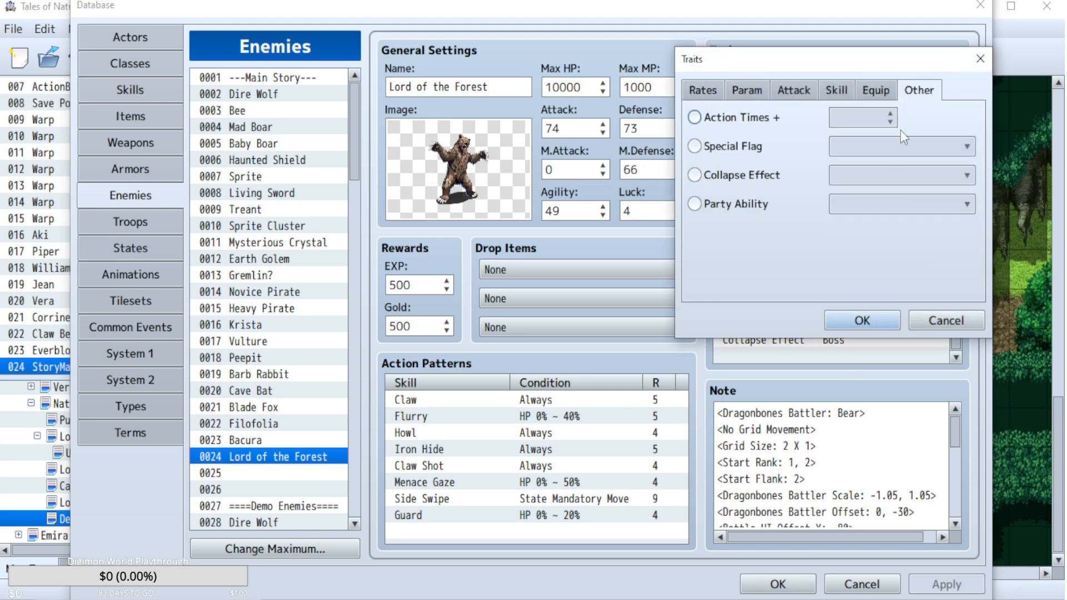
click(775, 175)
click(880, 176)
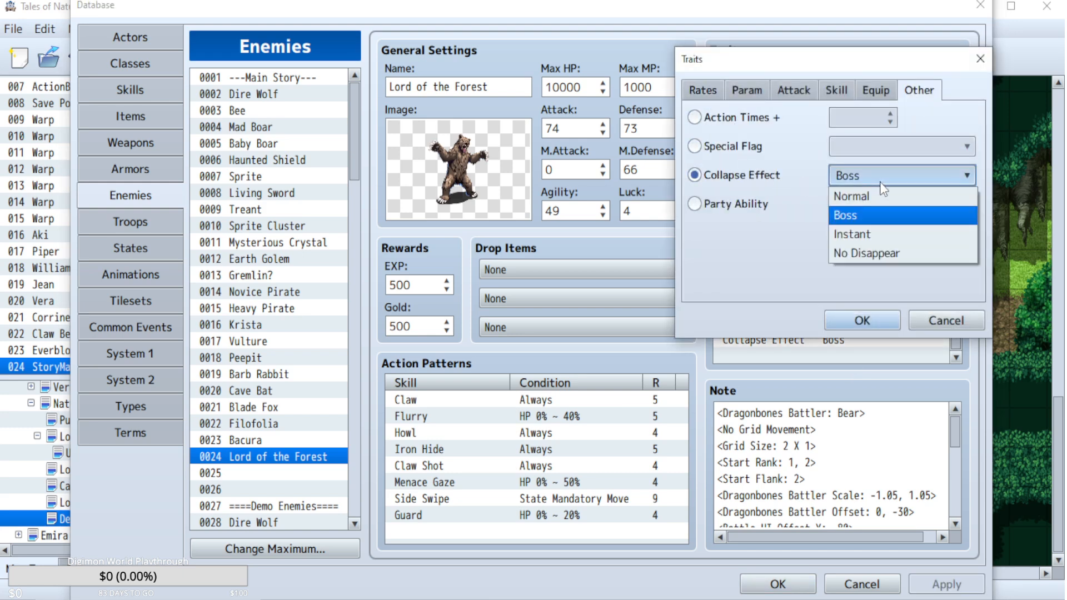
click(843, 250)
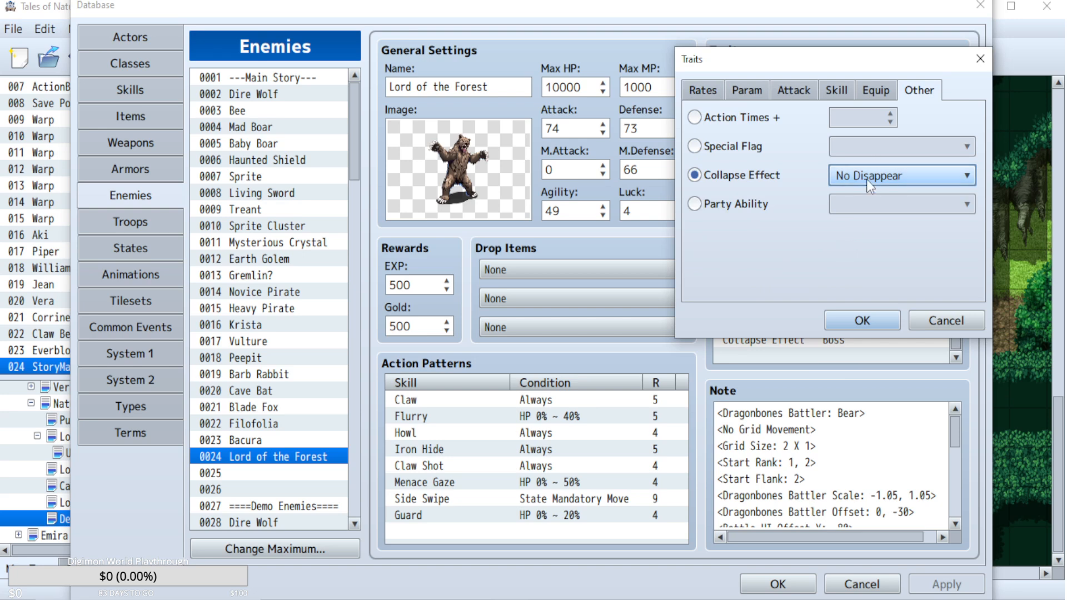
click(939, 325)
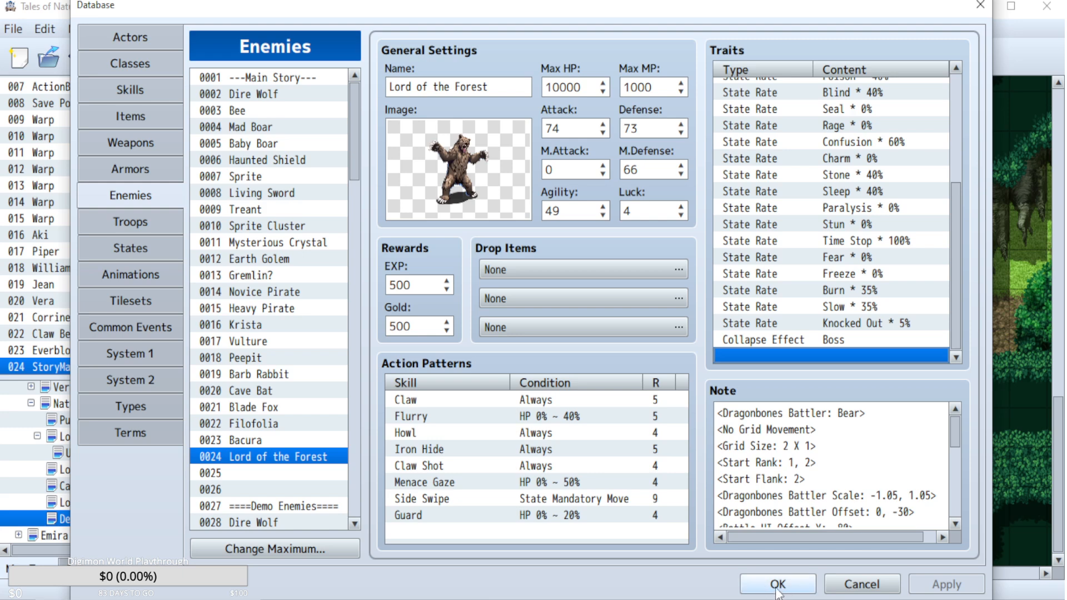
Compare the stats of the Earth Golem, Mysterious Crystal and Krista, and set the Lord of the Forest's Max HP to 7000.
double_click(582, 89)
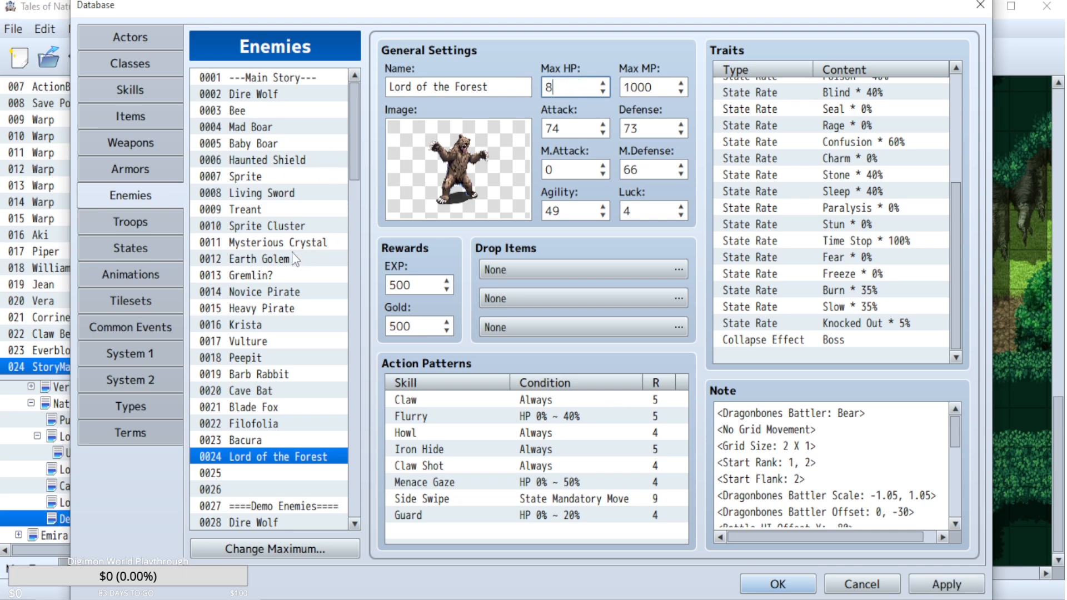
click(280, 259)
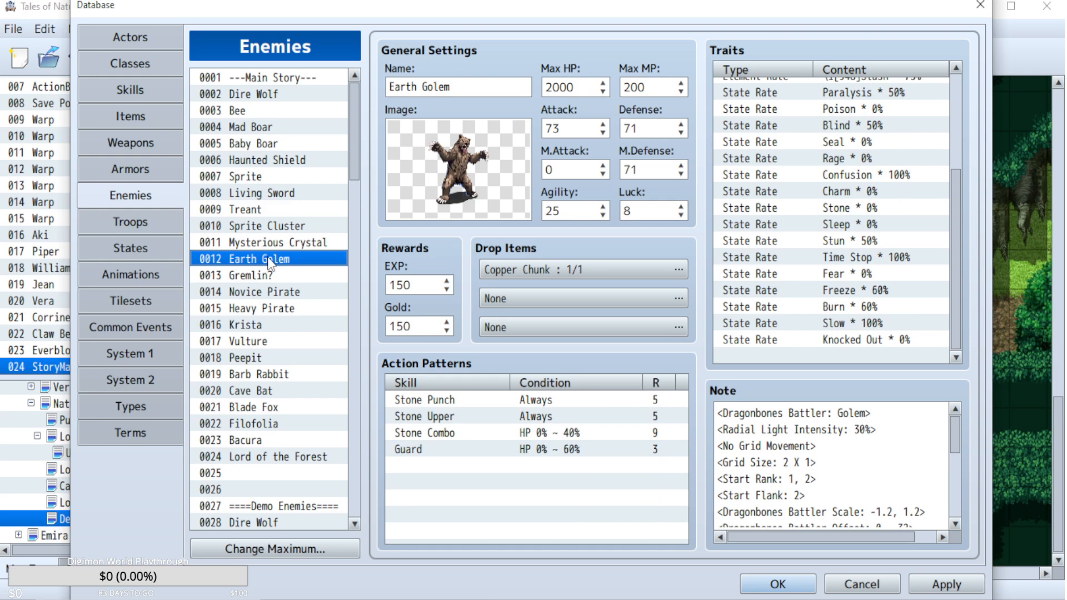
click(277, 243)
click(273, 261)
click(266, 325)
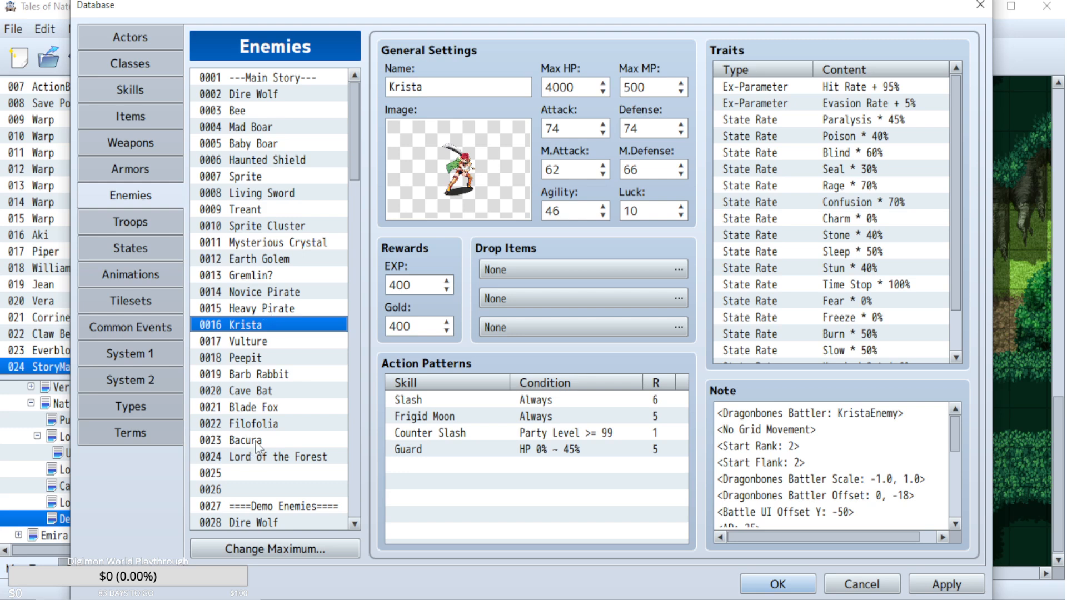
click(261, 457)
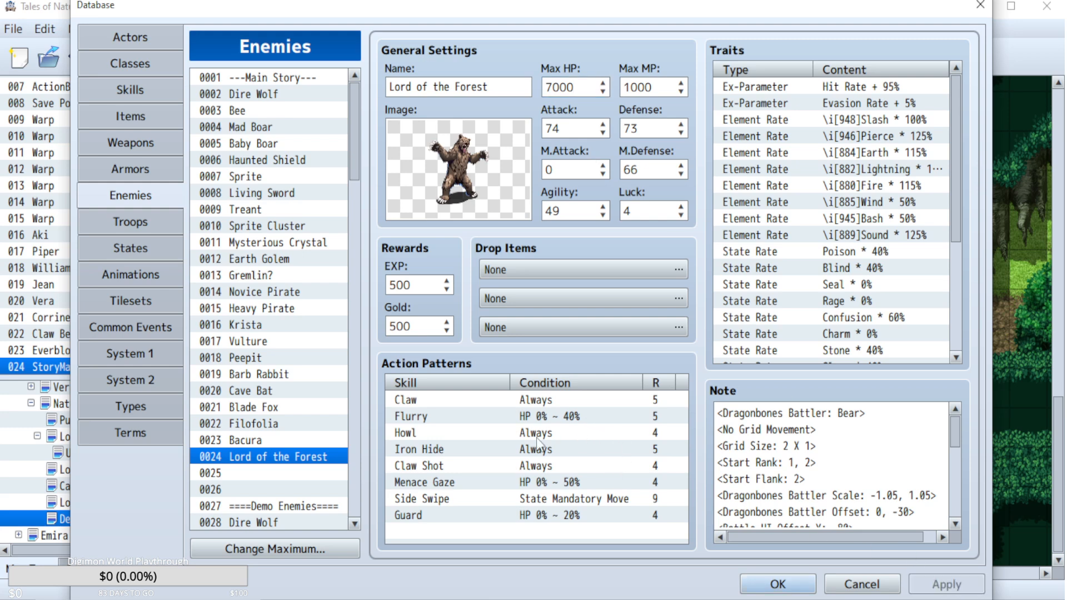
Review the Lord of the Forest's traits and set its Earth element rate to 150%.
drag(960, 134, 942, 288)
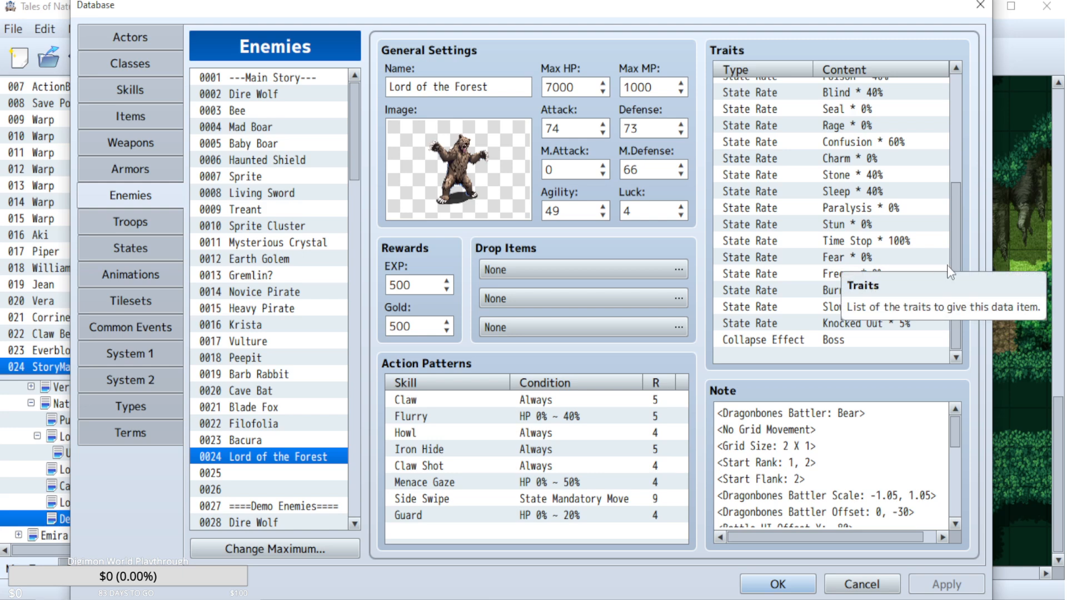
drag(951, 246, 956, 113)
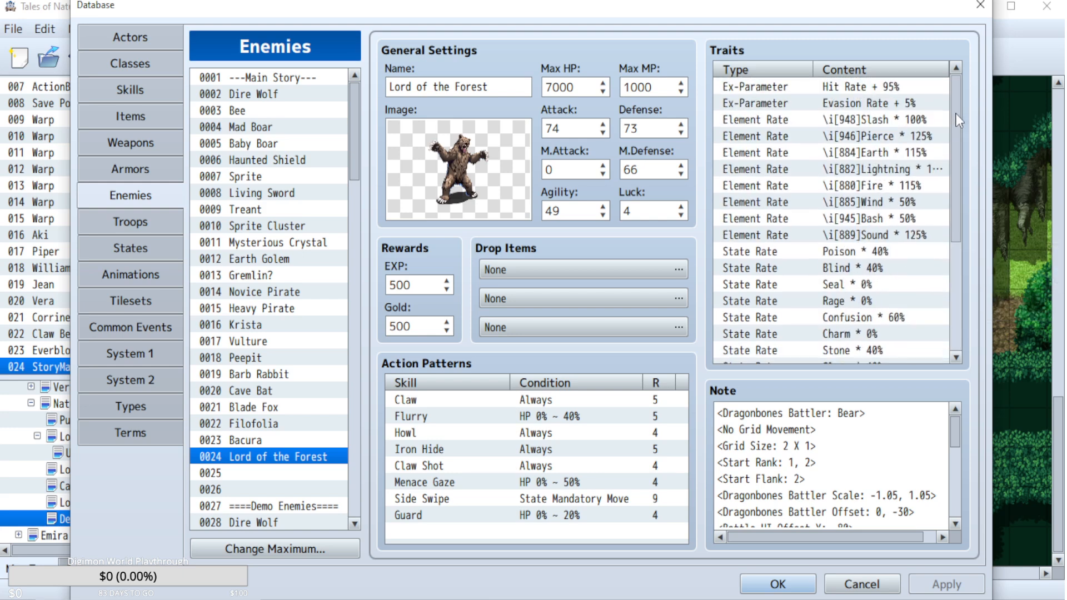
double_click(915, 168)
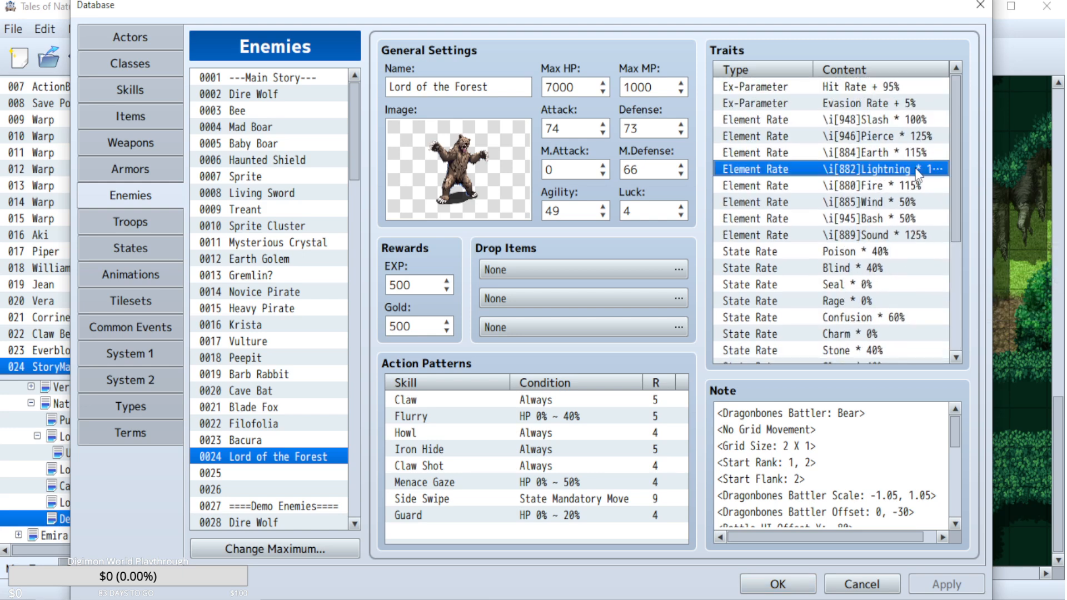
click(944, 314)
double_click(904, 153)
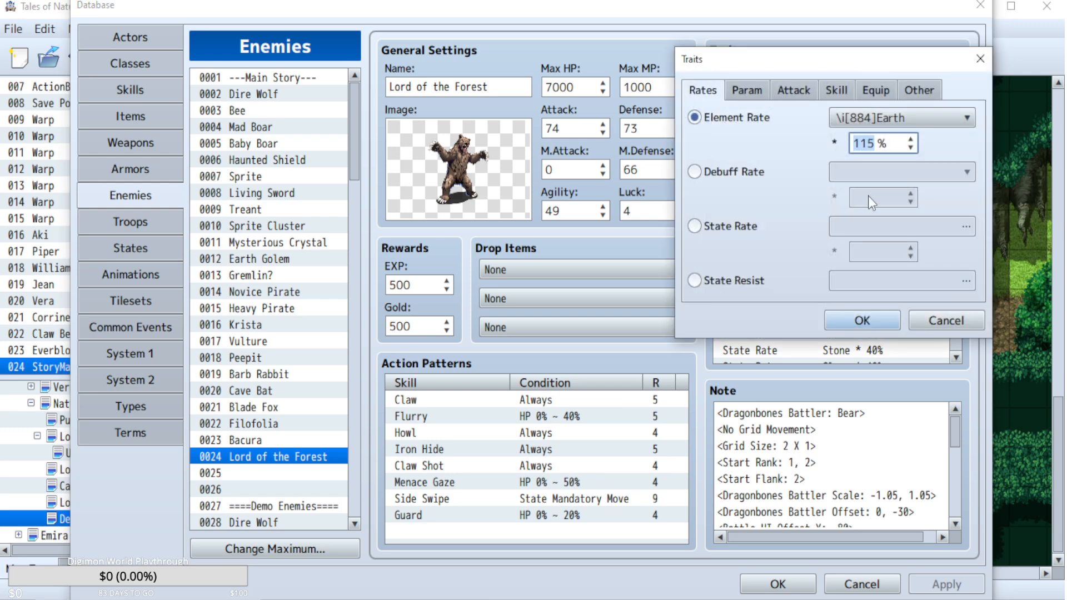
text(150)
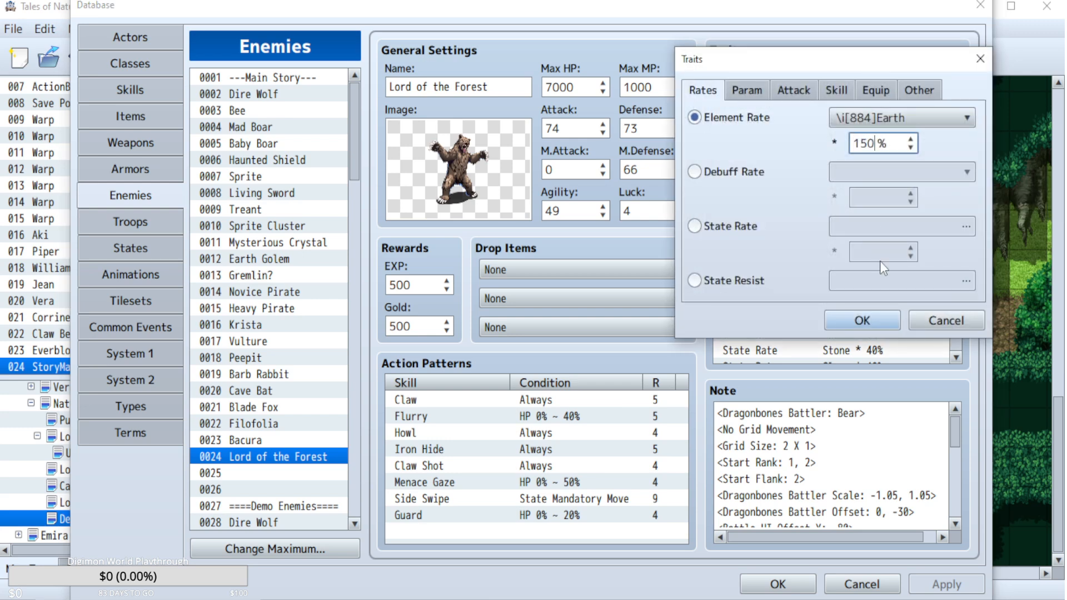
click(868, 322)
Set the Lord of the Forest's Fire and Lightning element rates to 100% and apply the changes.
double_click(910, 185)
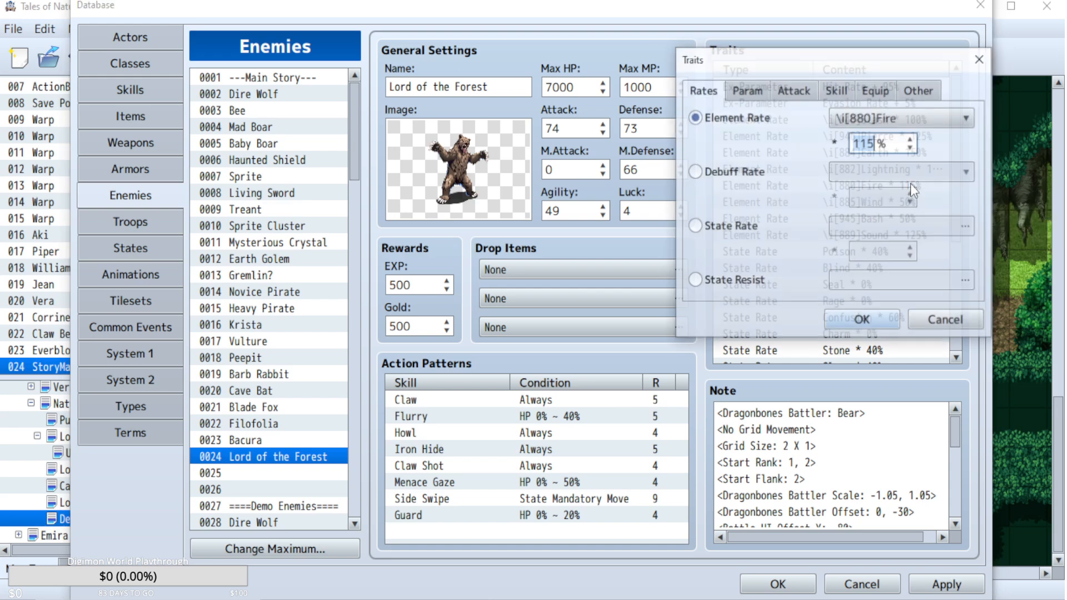
text(100)
click(871, 313)
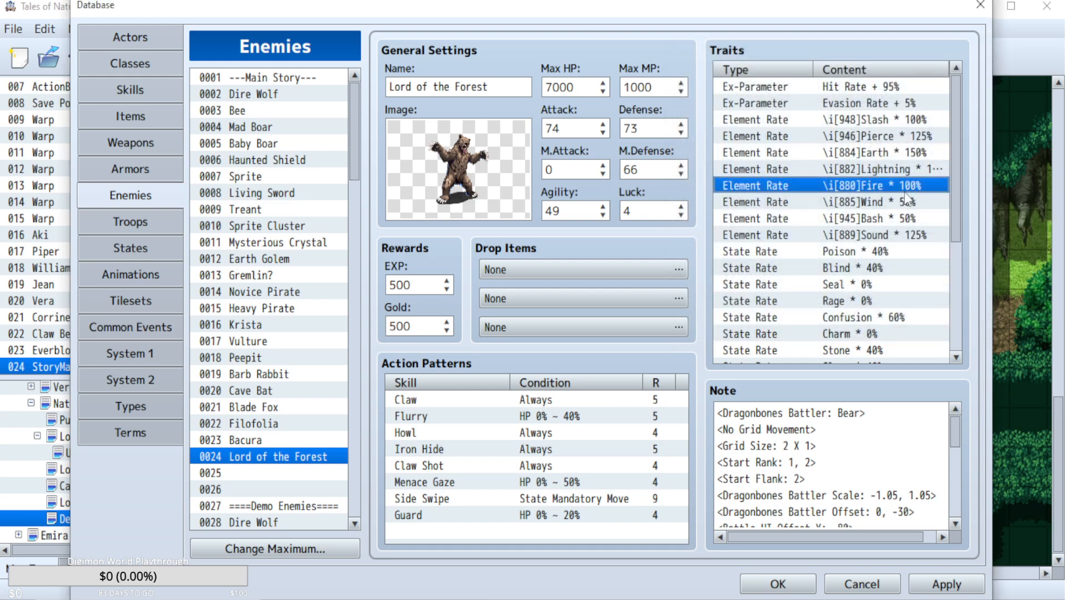
double_click(911, 171)
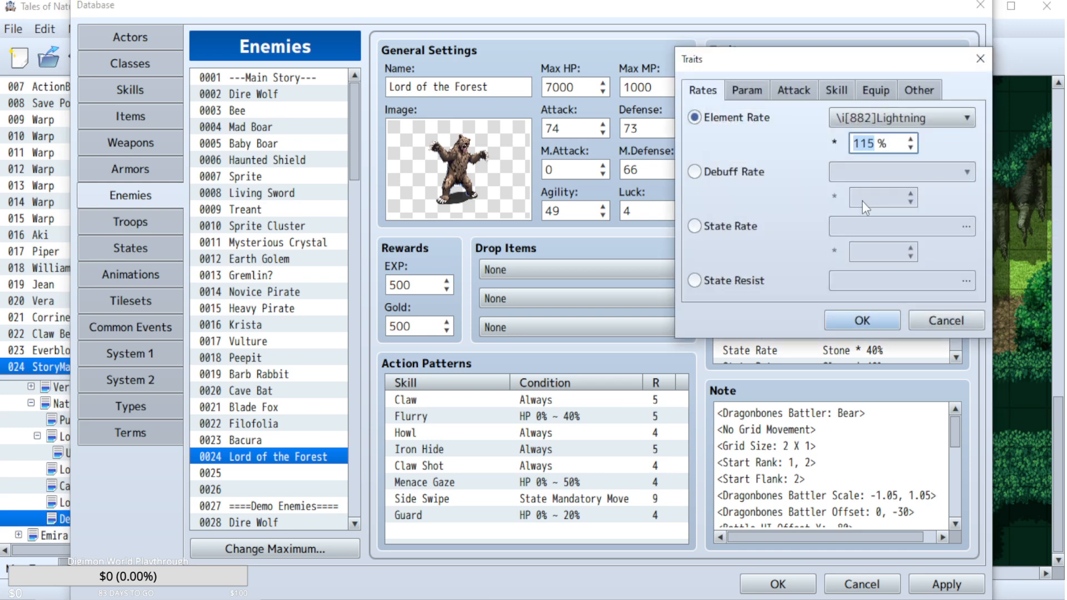
text(100)
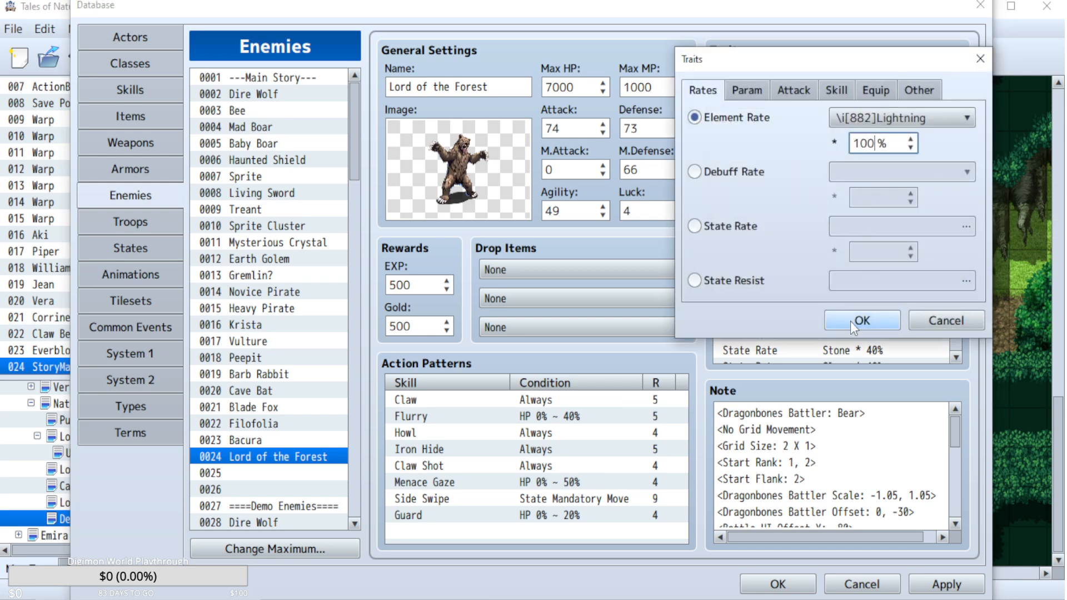
click(854, 322)
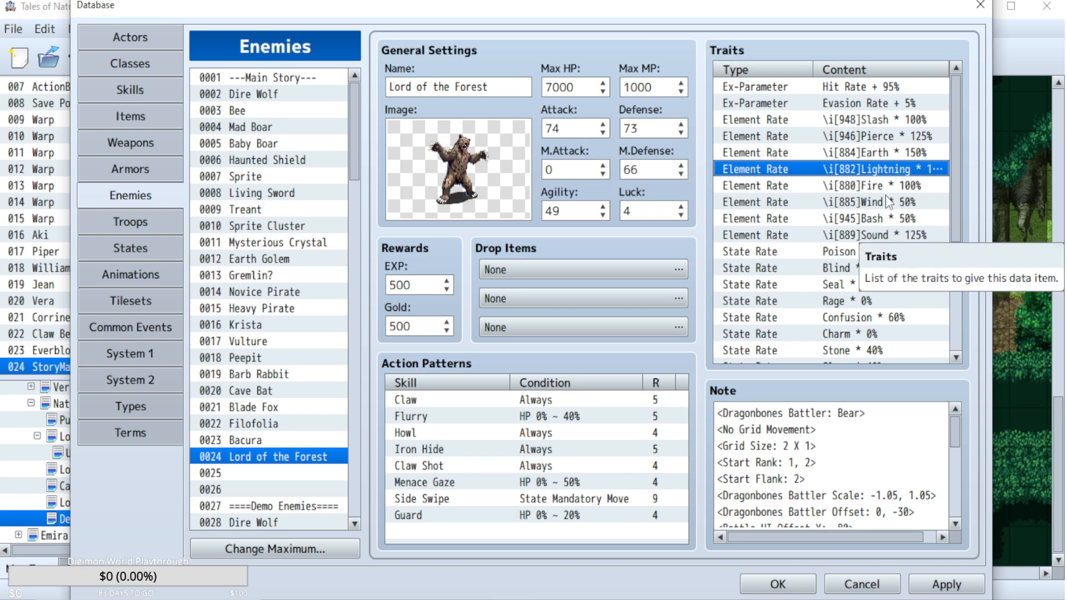
click(943, 585)
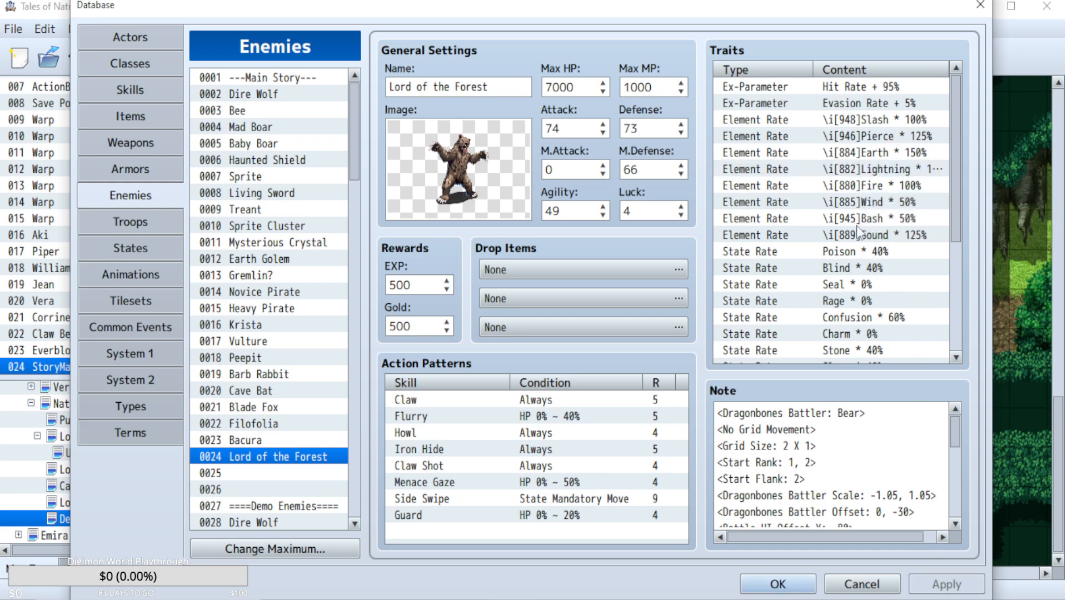
Set the Lord of the Forest's Earth element rate to 200% and M.Defense to 68, apply the changes, and close the database.
double_click(902, 154)
text(200)
click(854, 320)
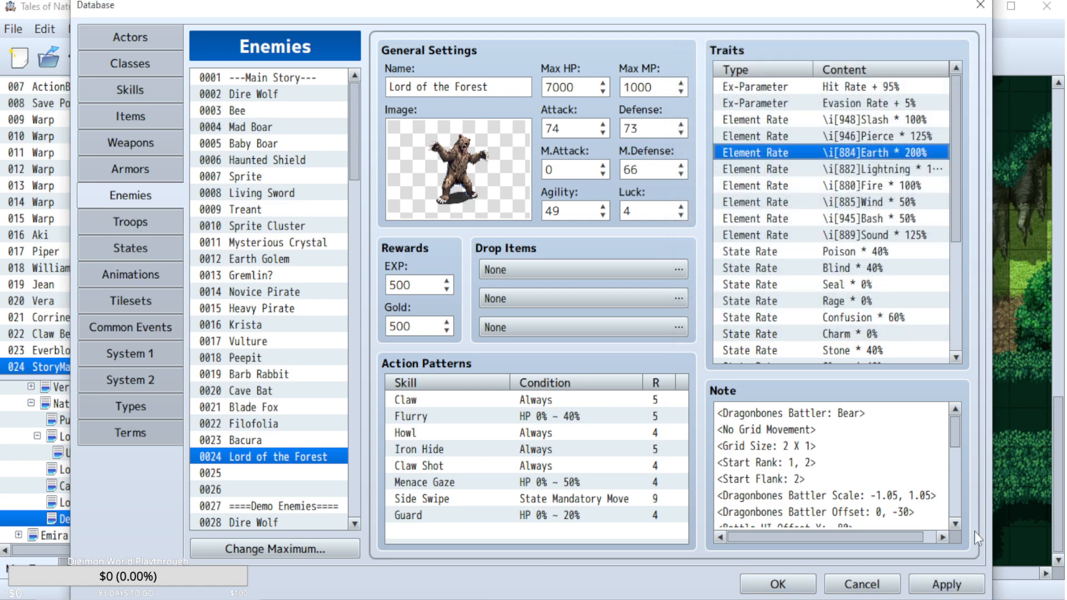
click(933, 584)
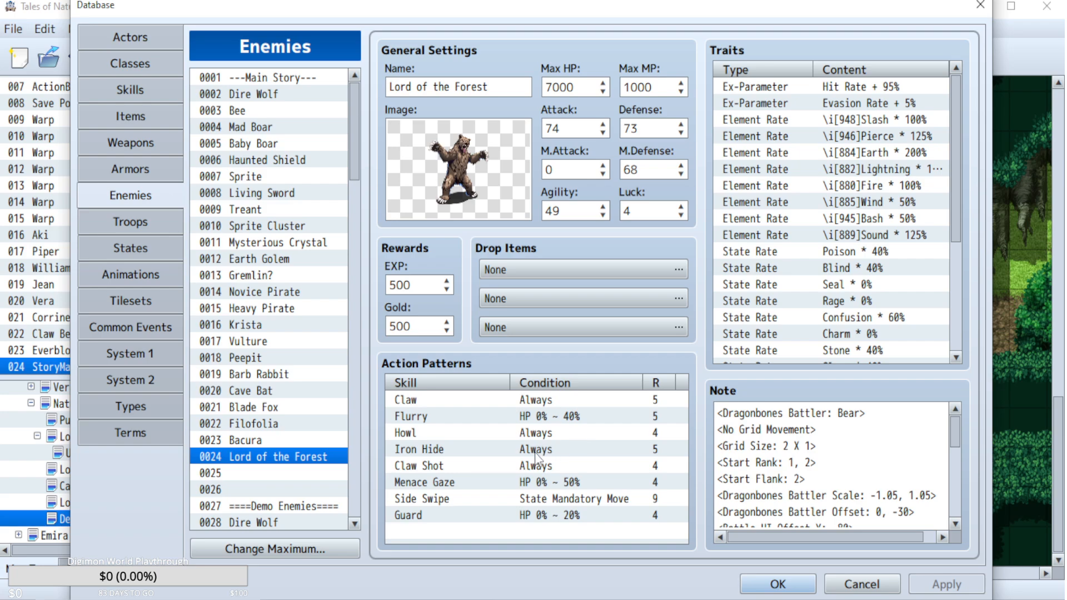
click(780, 588)
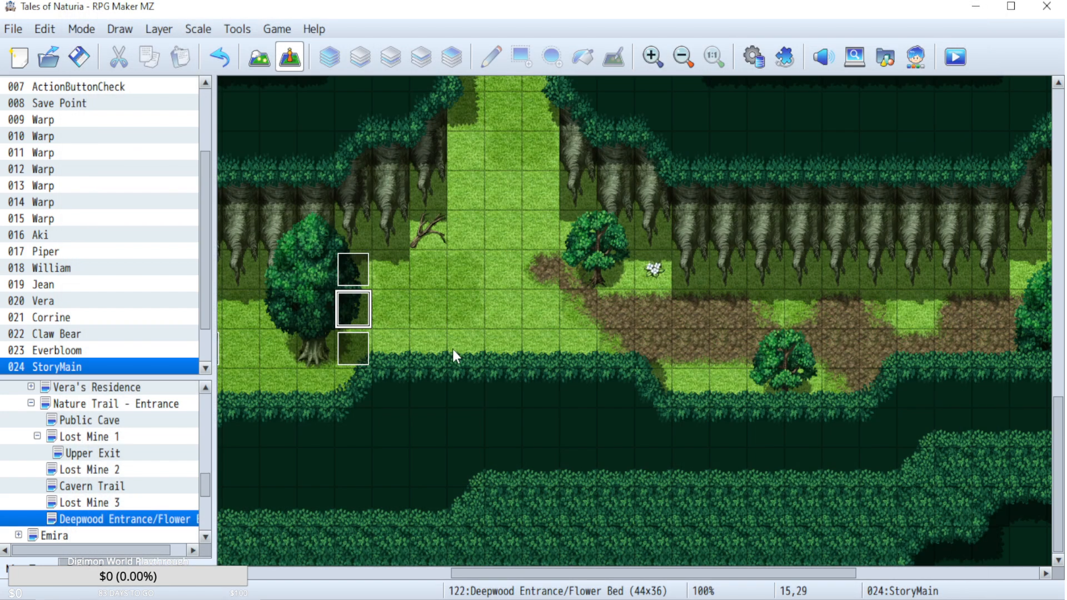
Reopen the database and review battle event pages 1 and 2 of the Boss: Lord of the Forest troop.
click(753, 58)
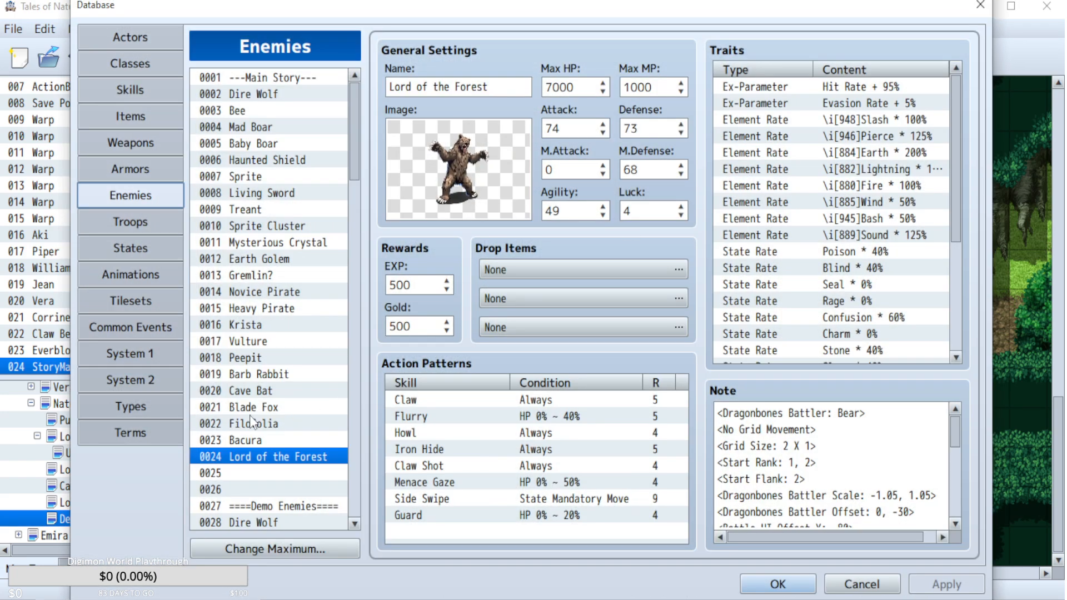
click(142, 225)
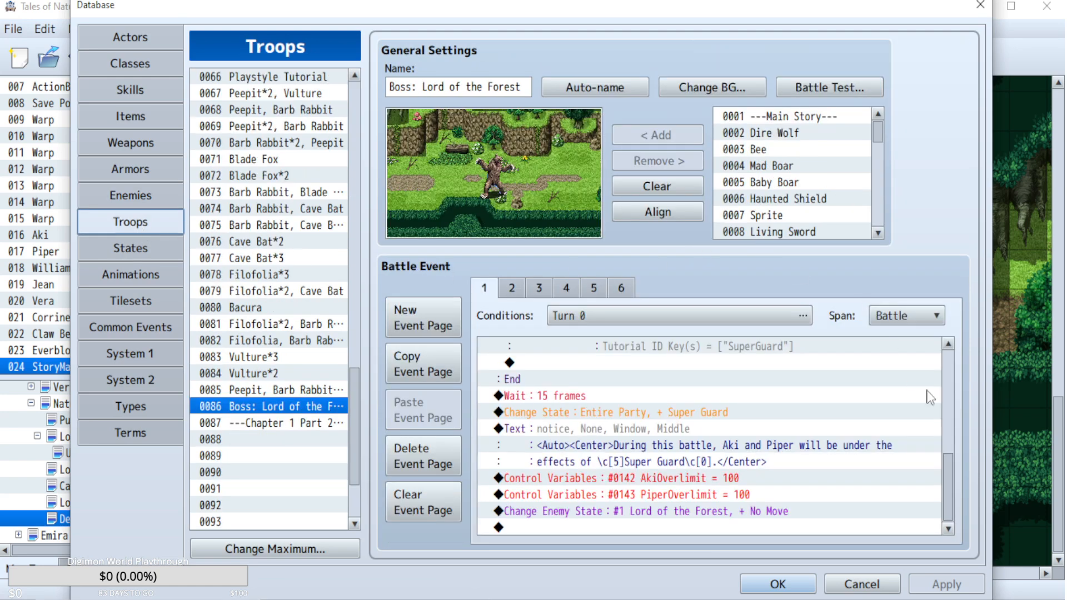
drag(949, 477, 949, 444)
click(512, 288)
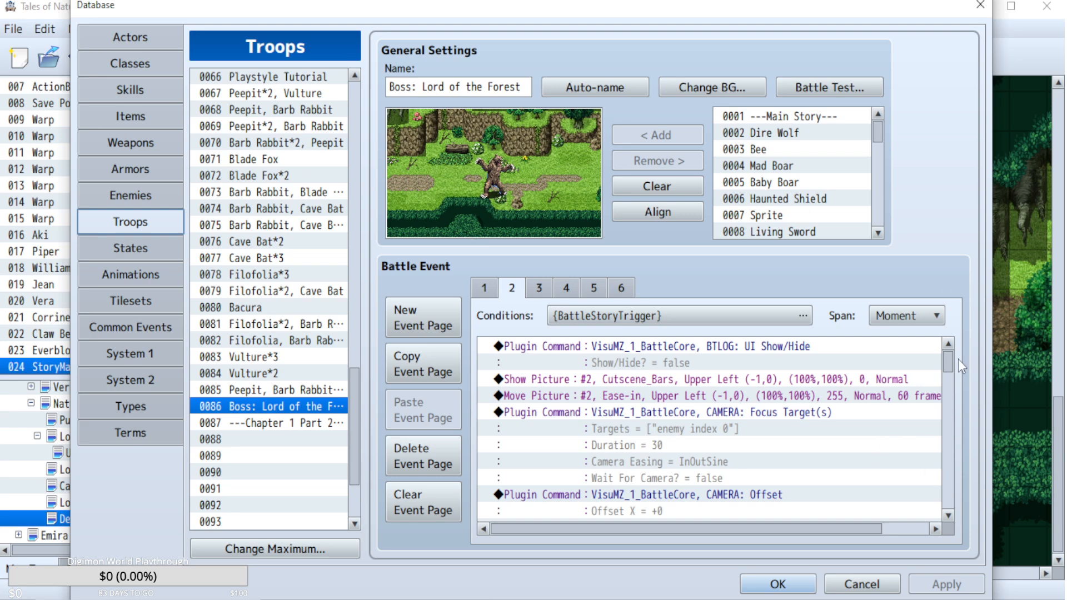
Examine the camera, zoom and animation commands on battle event page 2 of the Lord of the Forest troop.
scroll(945, 352, down, 5)
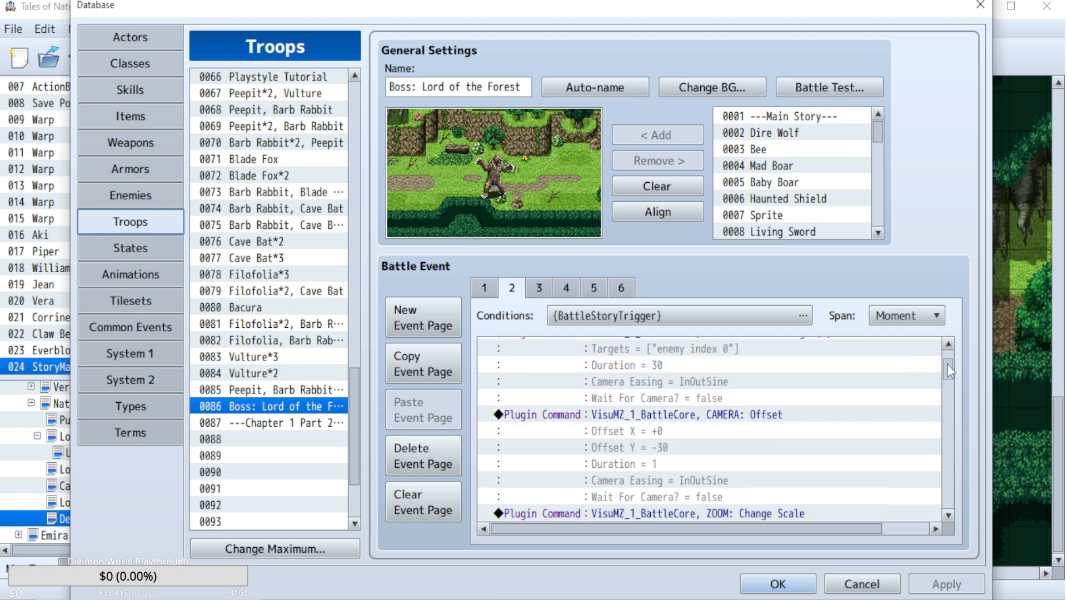
scroll(947, 372, up, 5)
click(777, 401)
click(780, 414)
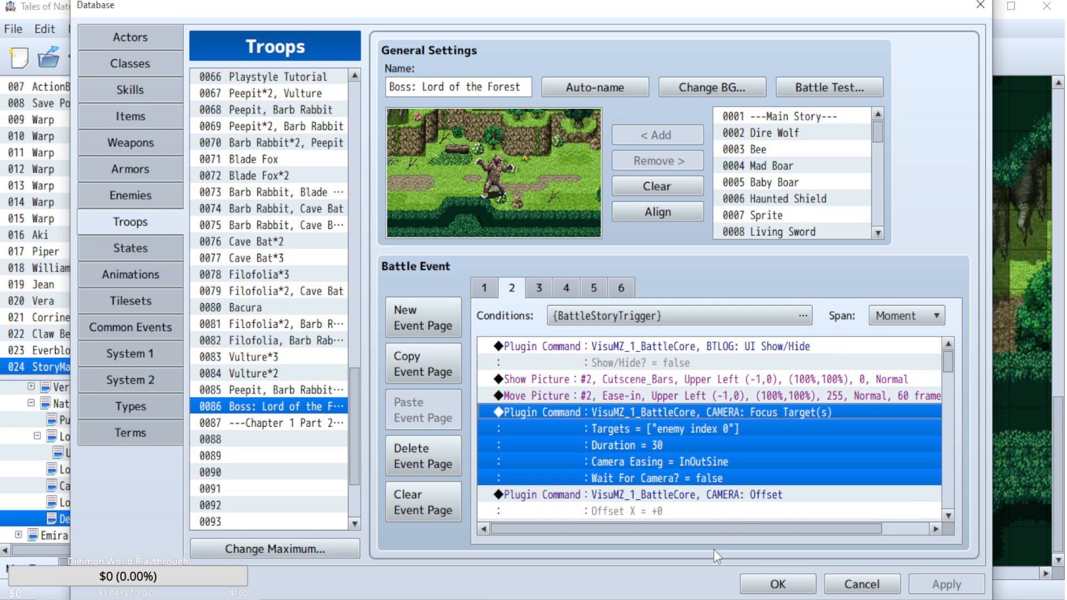
scroll(787, 467, down, 6)
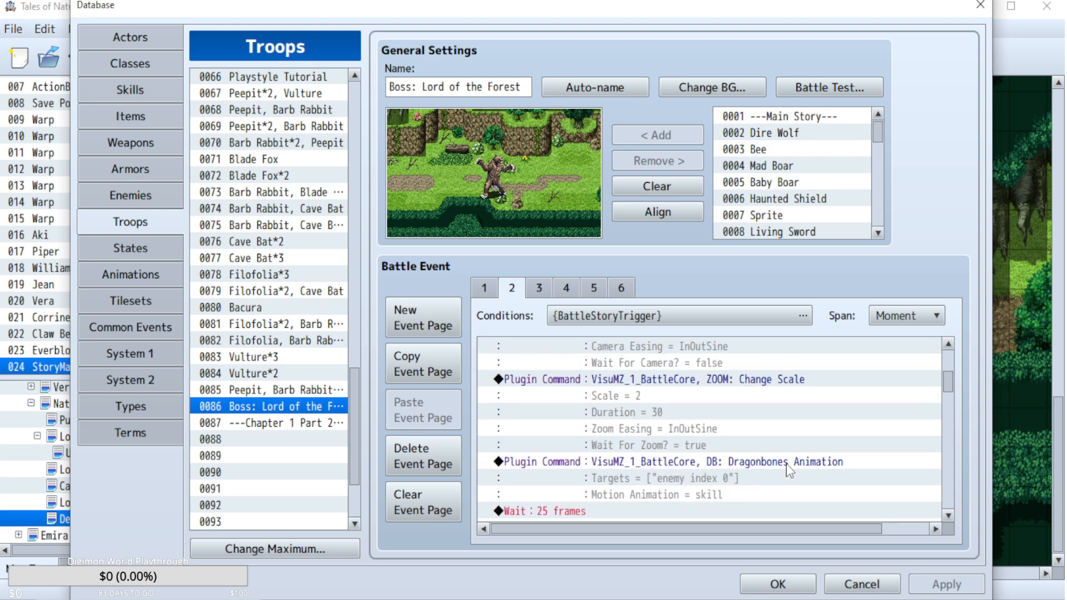
scroll(787, 467, down, 3)
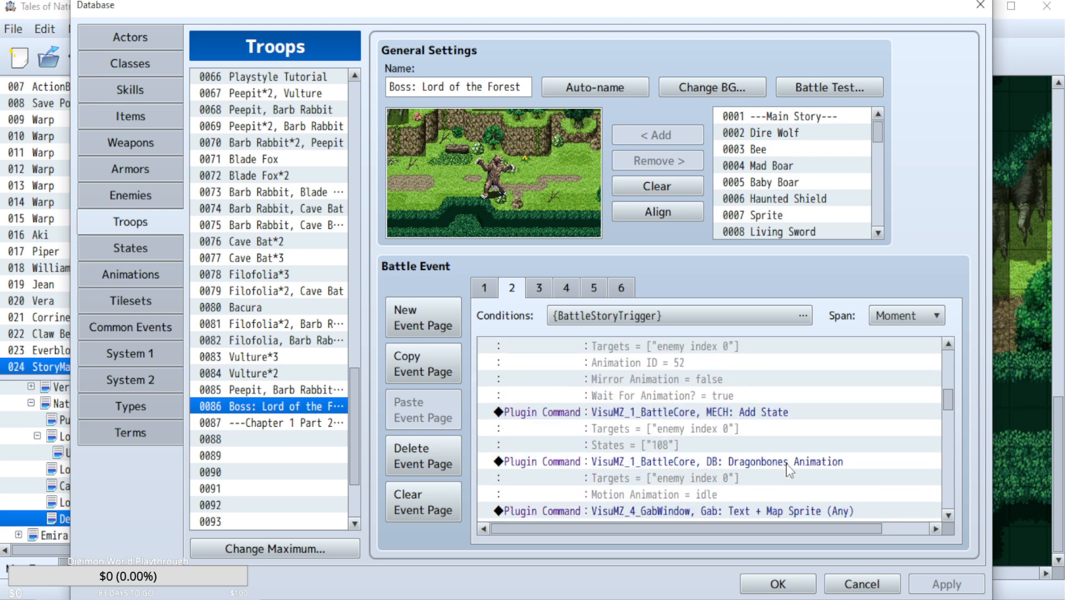
scroll(952, 362, up, 7)
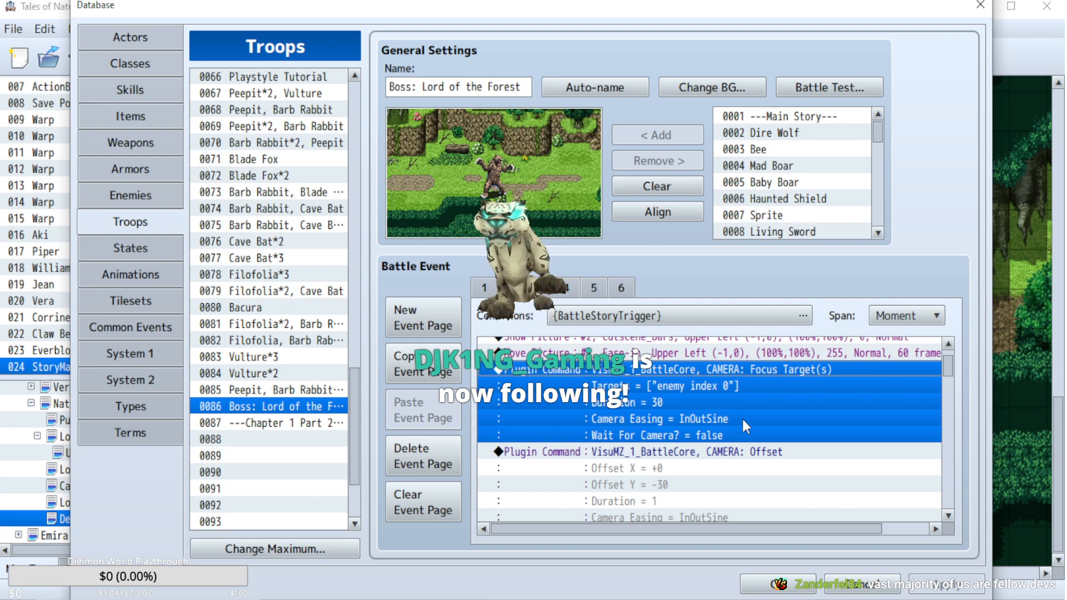
click(836, 100)
click(679, 435)
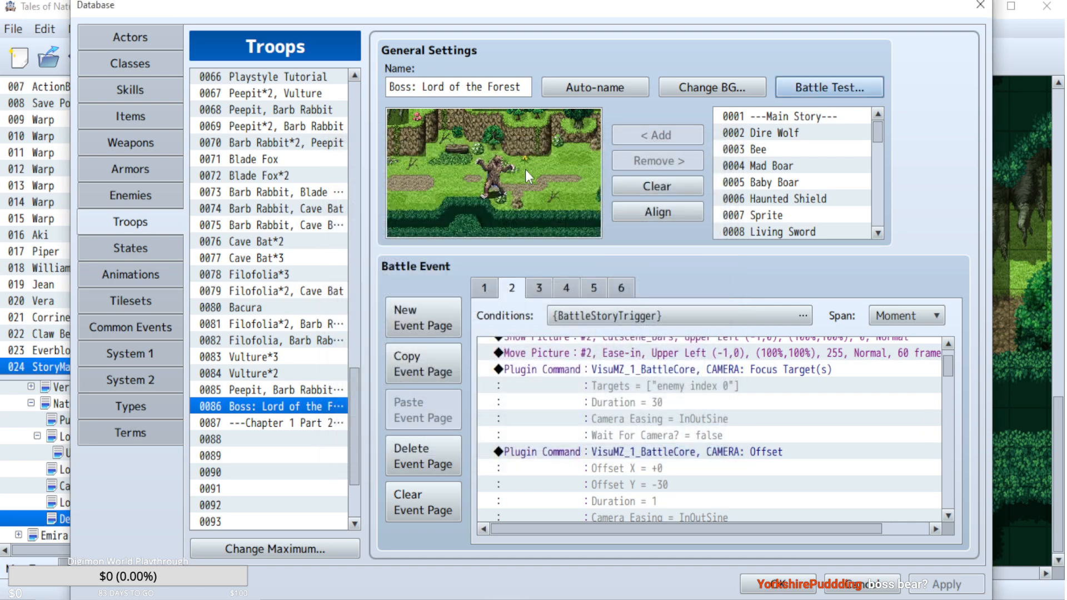
click(838, 92)
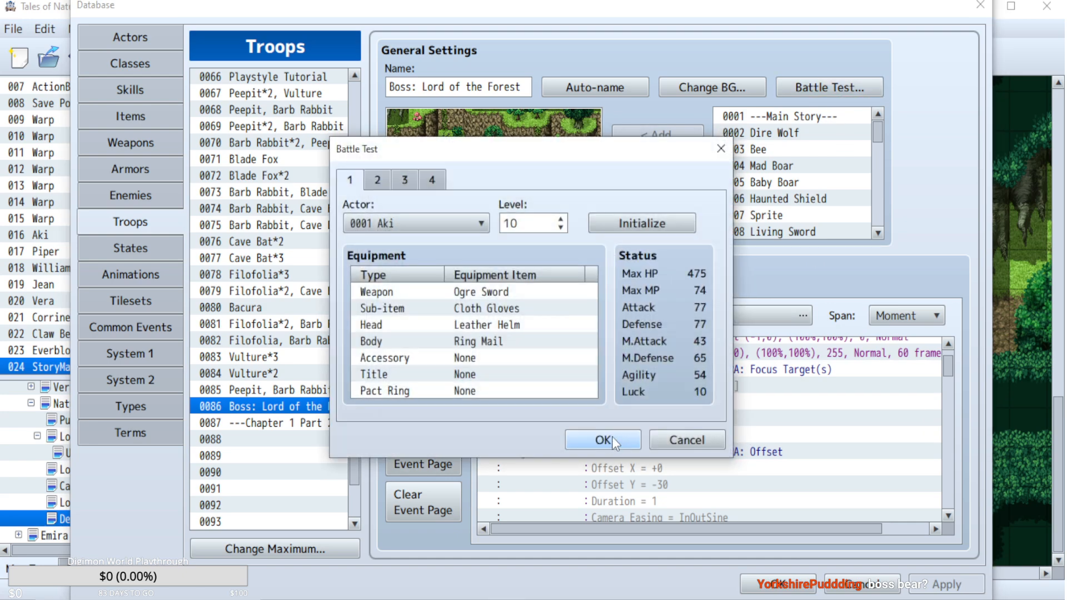
click(700, 442)
click(849, 581)
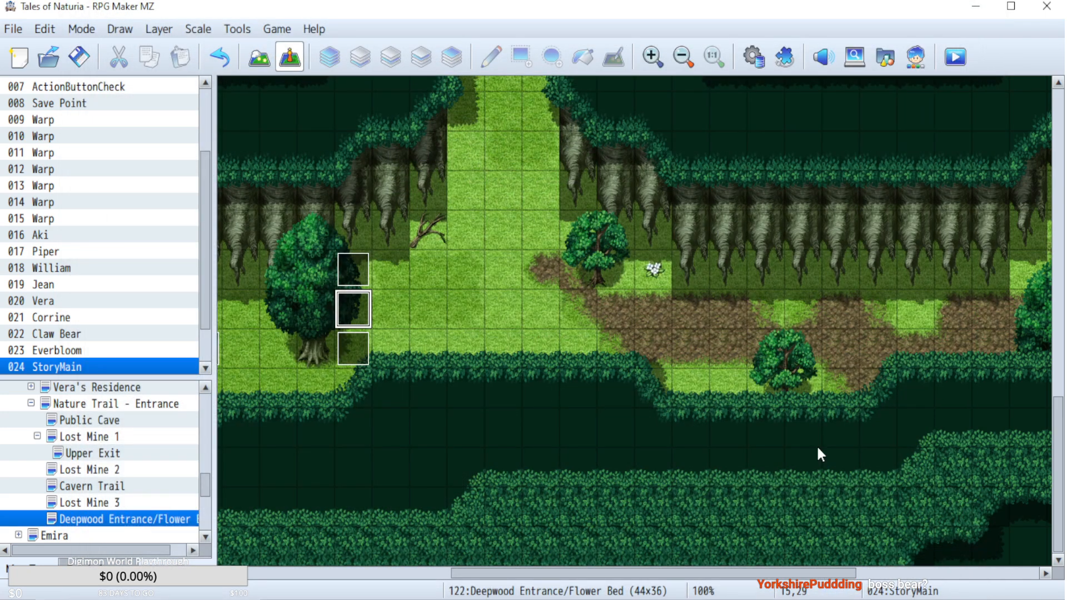
Reopen the database, run a battle test of the Lord of the Forest troop and advance through its opening Super Guard notices.
click(749, 59)
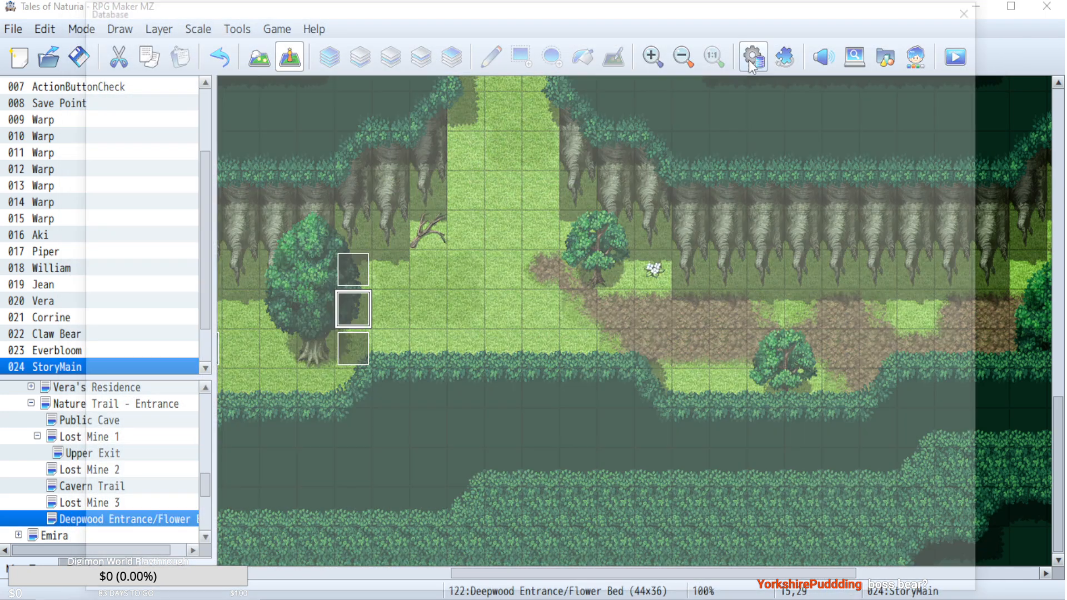
click(830, 87)
click(609, 443)
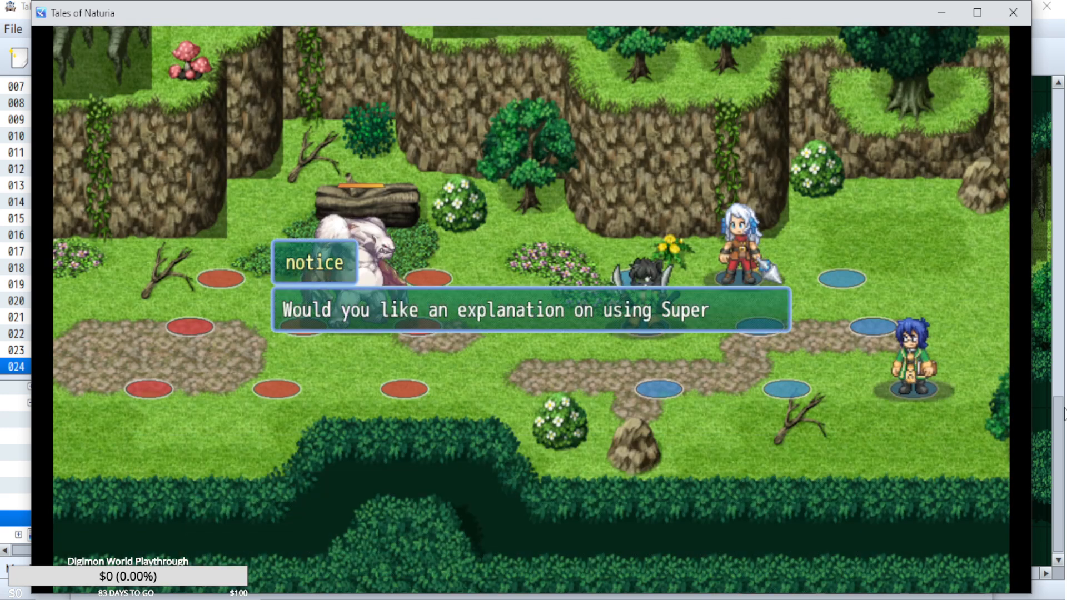
key(Return)
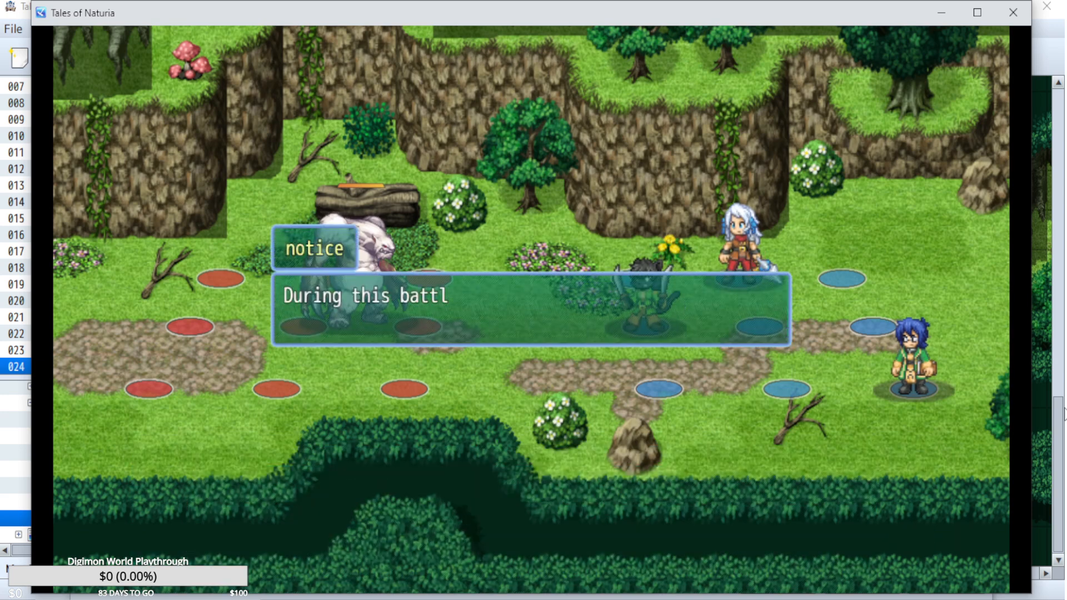
key(Return)
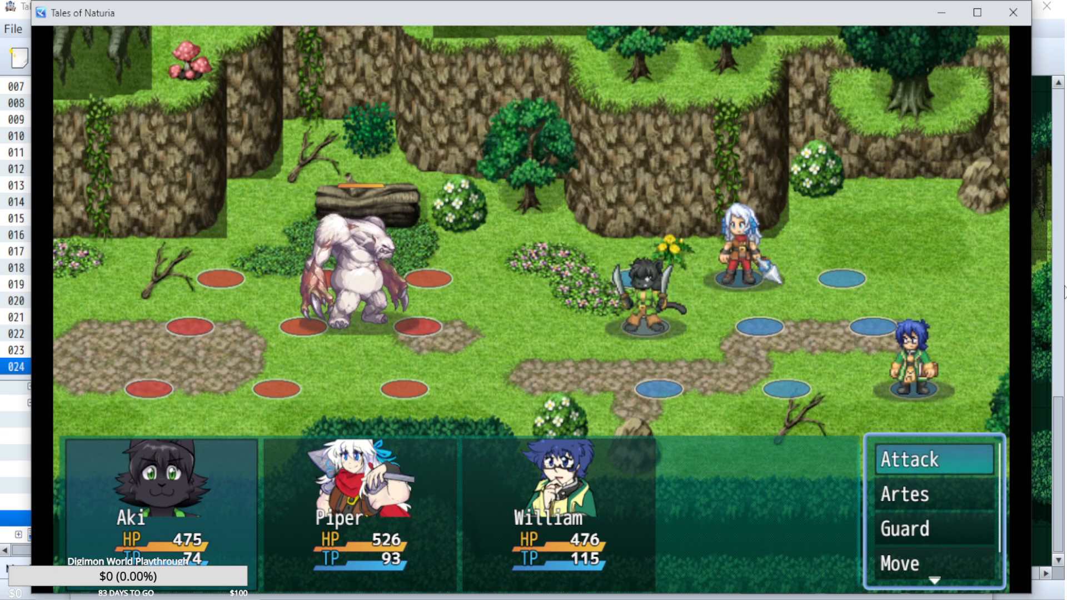
Play one round of the battle test with Aki, Piper and William attacking the boss, and close the test.
key(Return)
key(Return)
key(Return)
key(Return)
key(Return)
key(Return)
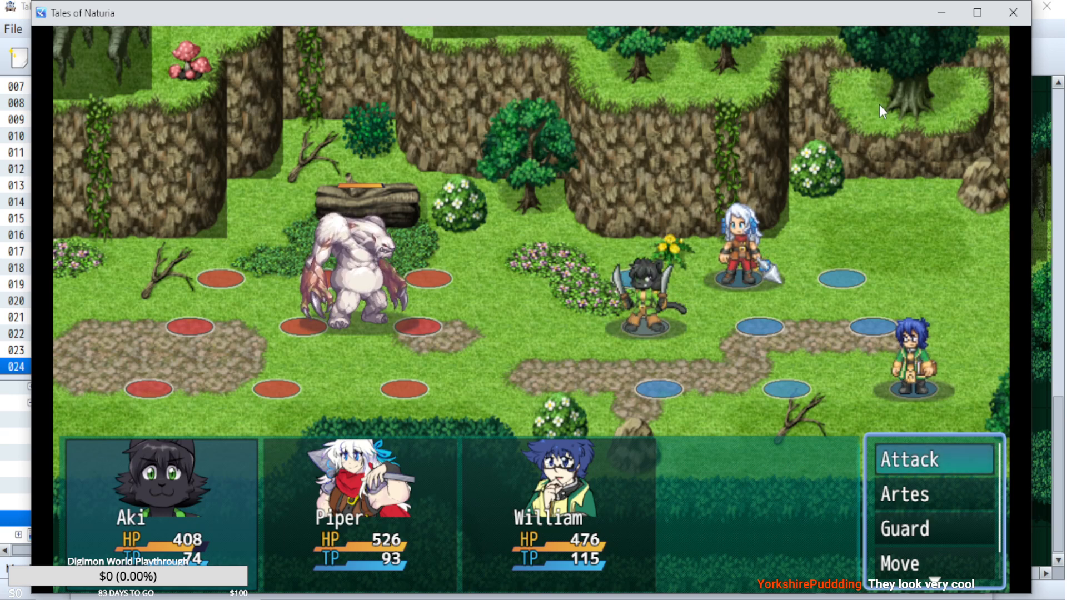
click(1001, 16)
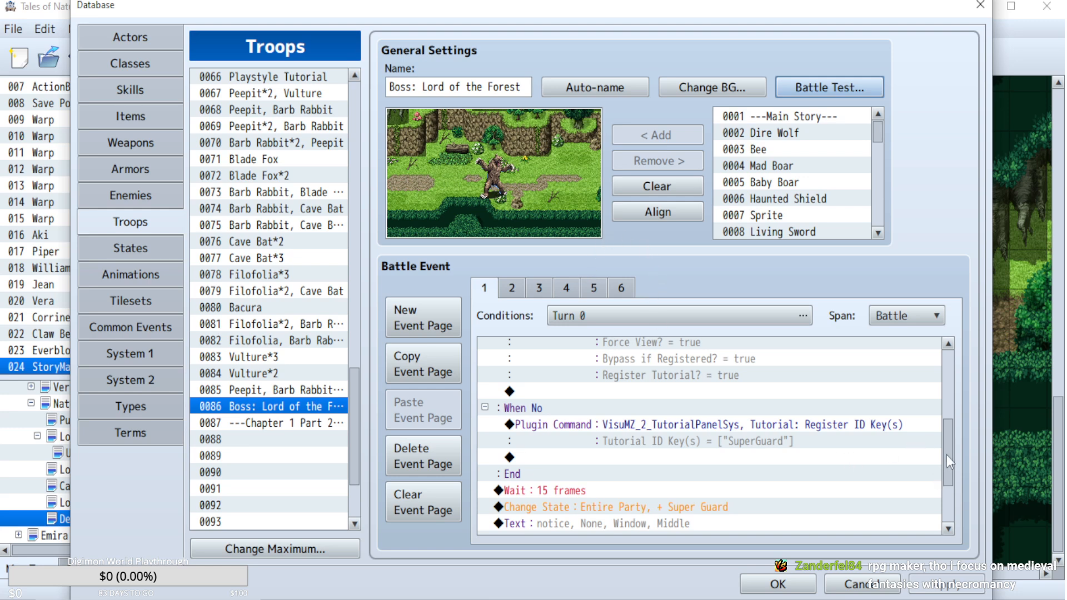
Review the Turn 0 commands on battle event page 1 and read through page 2 to its end.
drag(953, 444, 959, 408)
scroll(746, 346, up, 2)
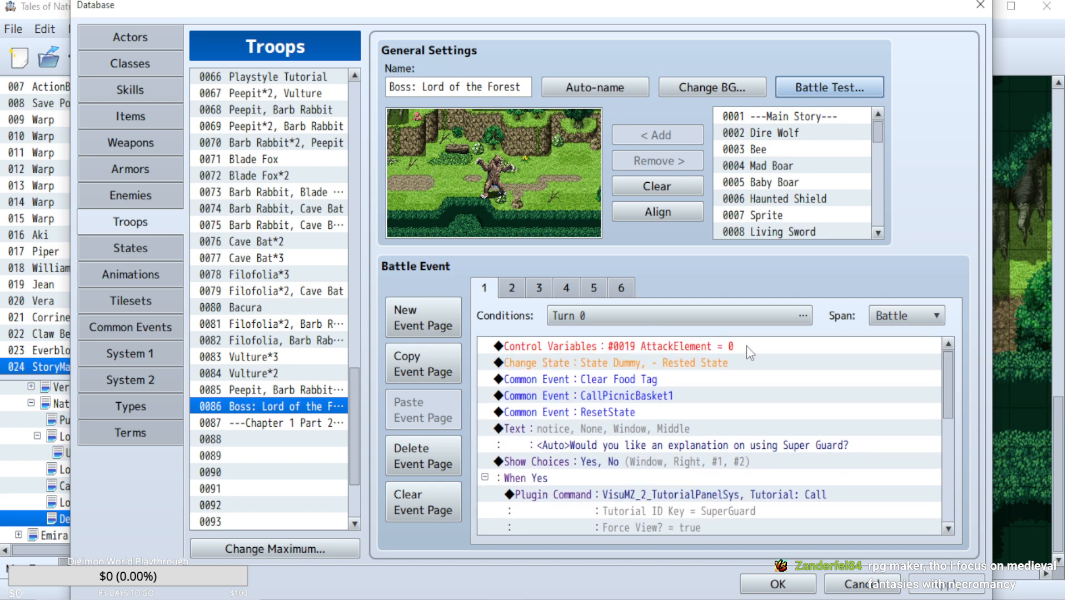
click(512, 287)
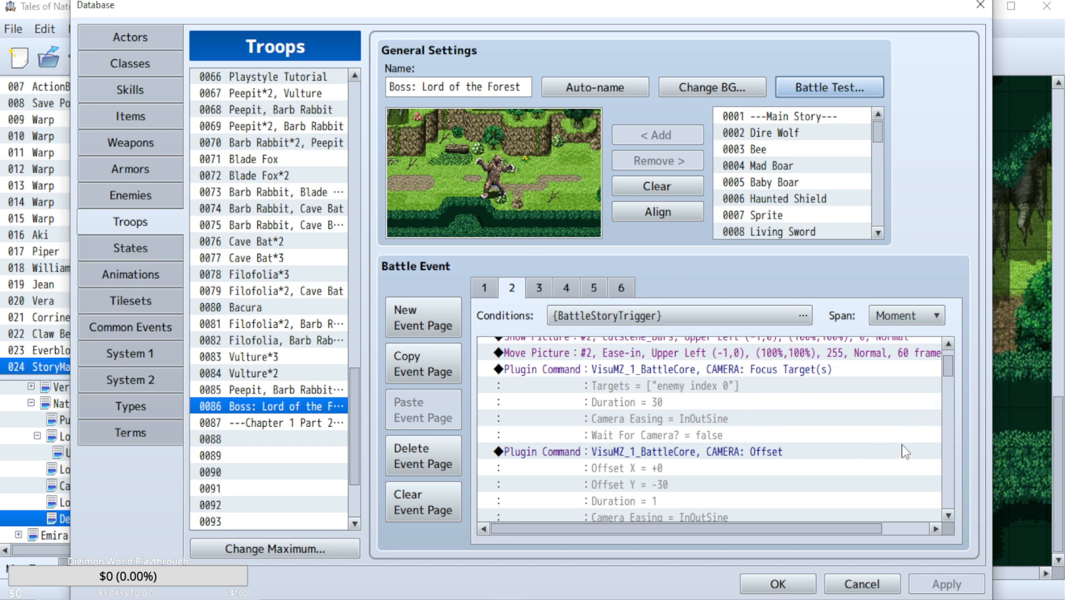
scroll(905, 450, down, 10)
scroll(906, 451, down, 3)
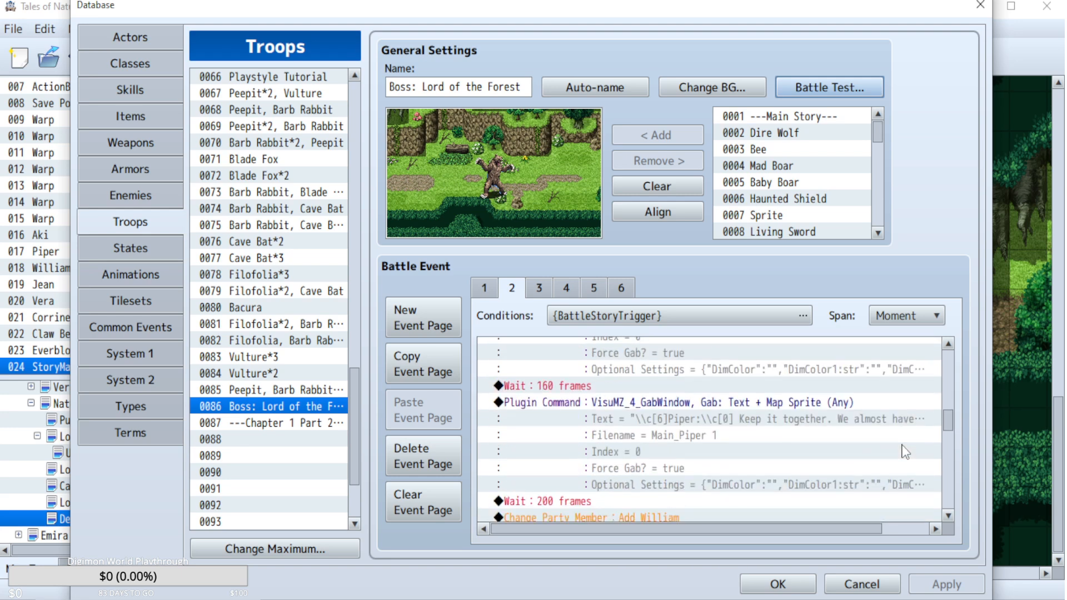
scroll(790, 441, down, 2)
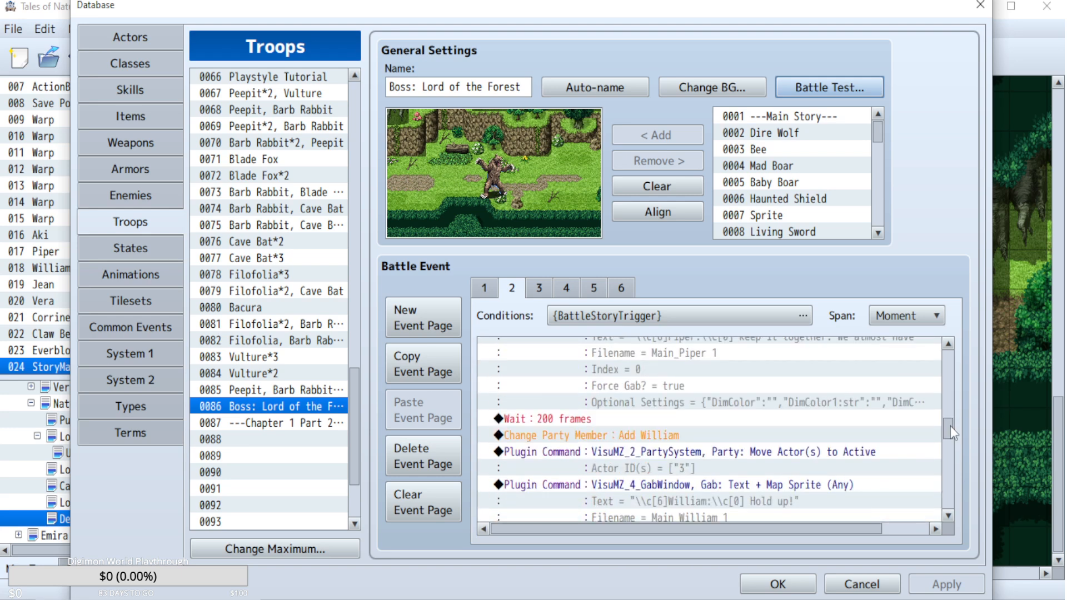
drag(950, 426, 947, 515)
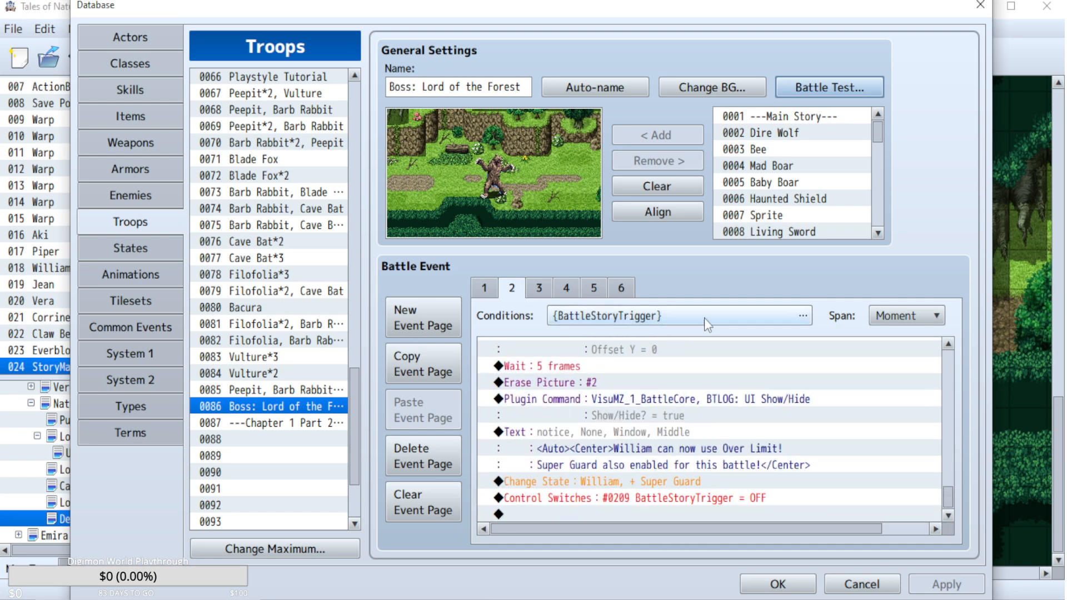
Replace battle event page 6's Enemy HP condition with a Turn condition of 0 + 1*X.
click(621, 287)
double_click(666, 313)
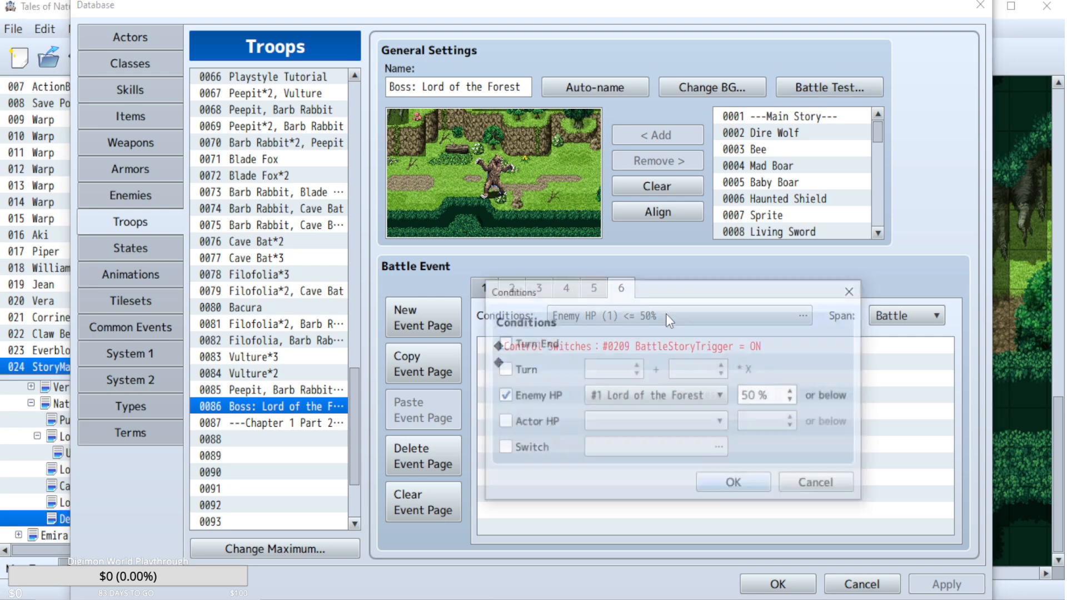
click(503, 395)
click(502, 369)
click(688, 369)
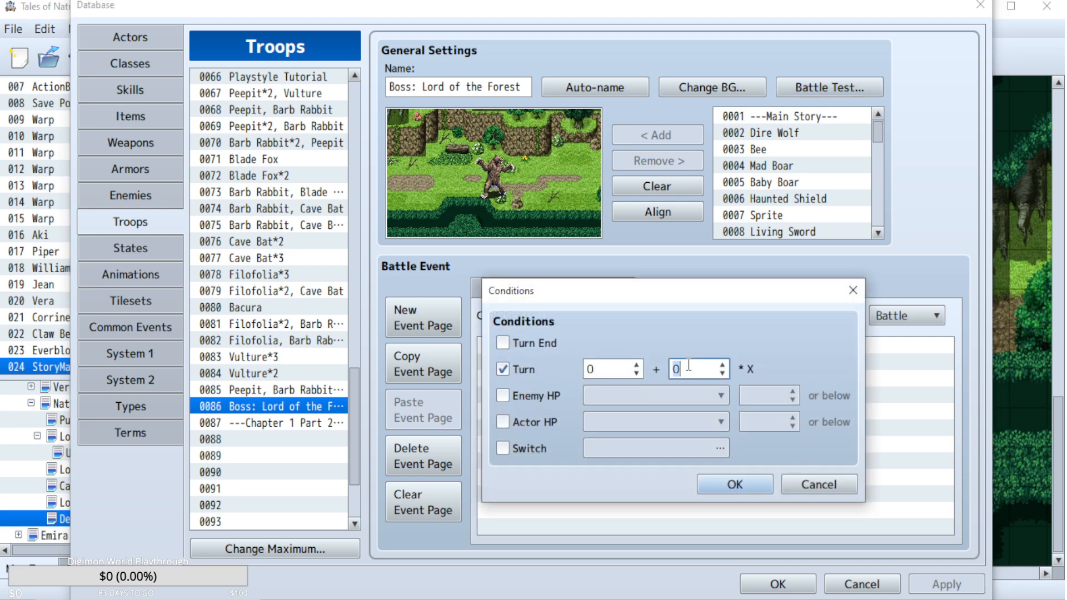
text(1)
click(736, 486)
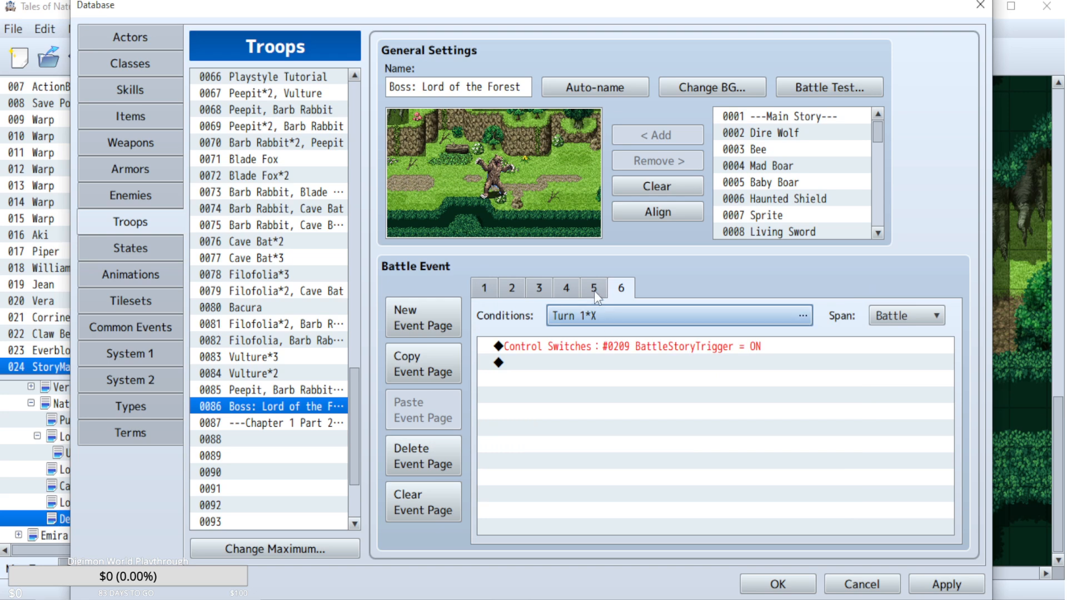
Examine the camera, party dialogue and wait commands on battle event page 2 down to the Reset Zoom command.
click(509, 294)
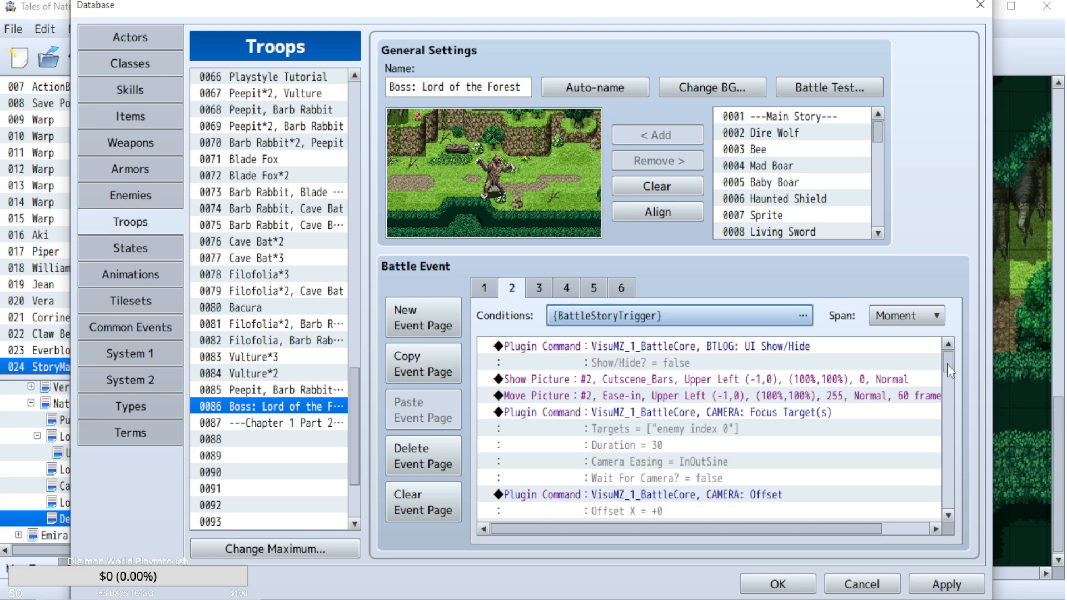
drag(947, 364, 949, 383)
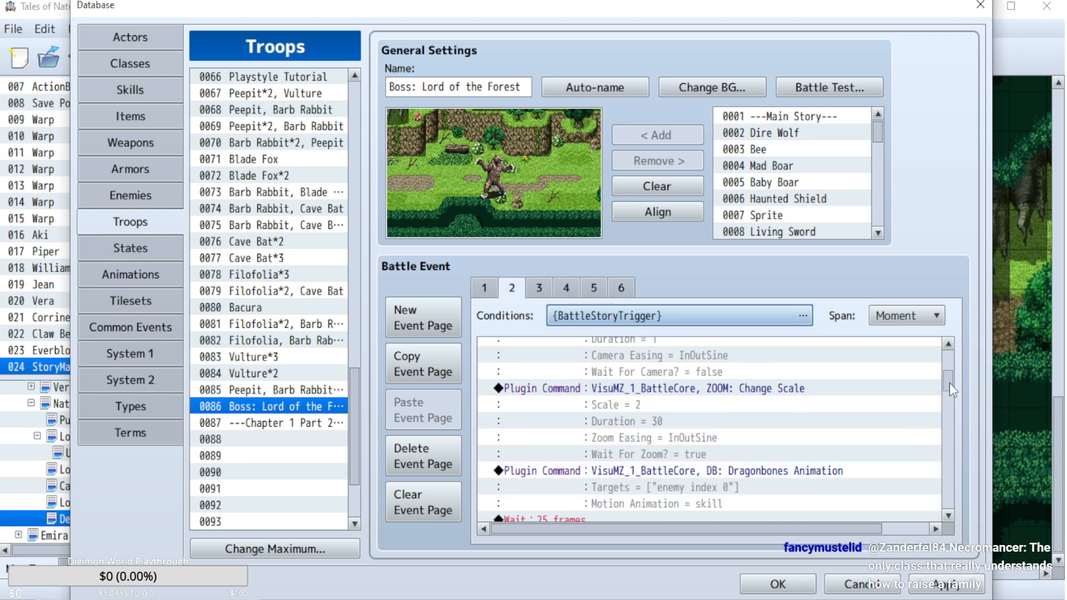
scroll(949, 382, up, 4)
click(744, 411)
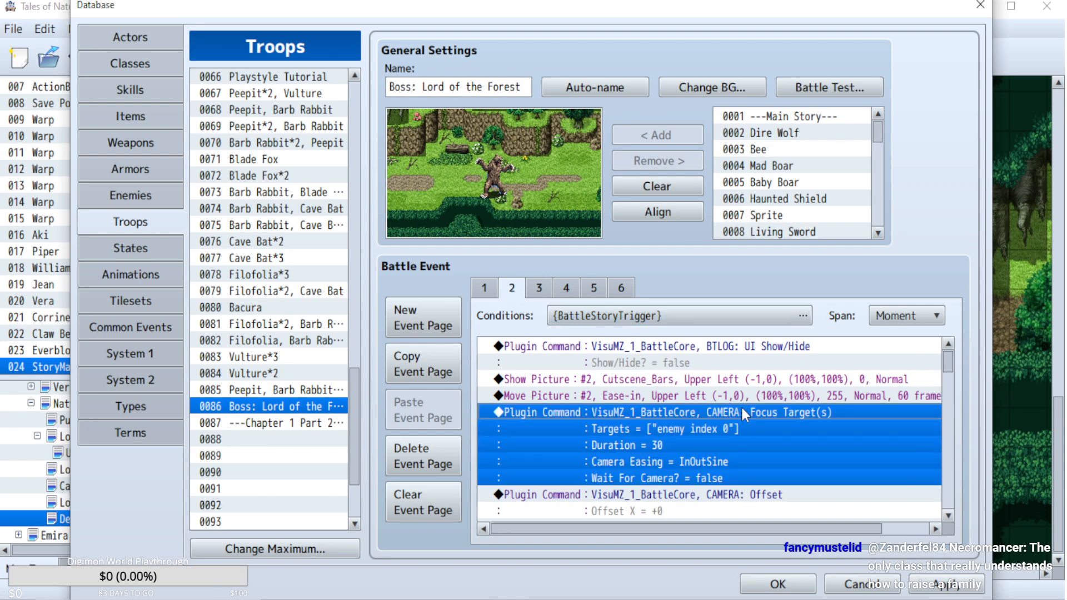
click(946, 452)
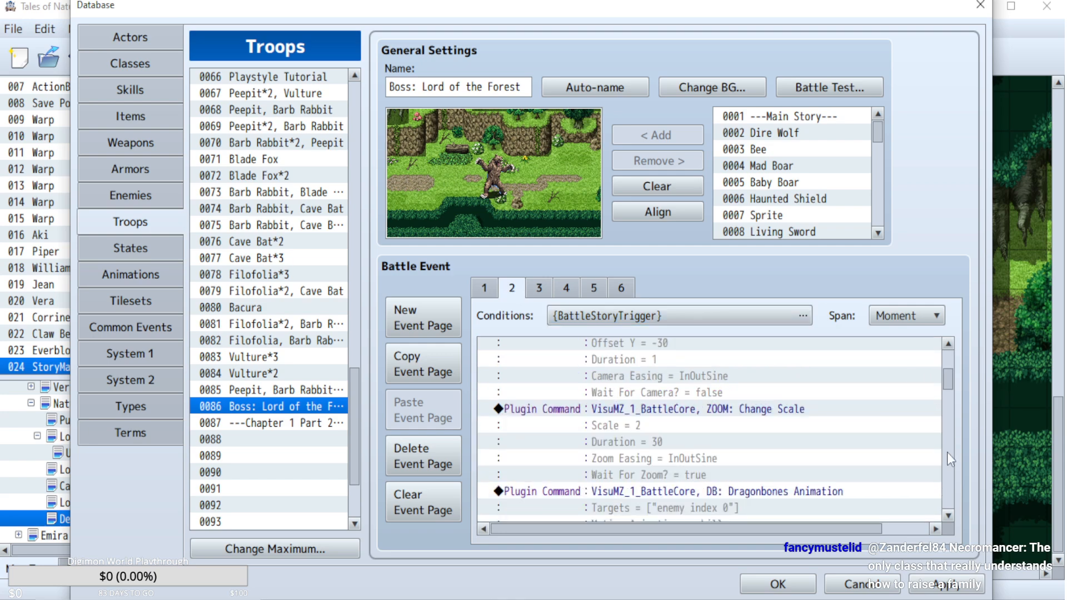
click(947, 451)
click(948, 467)
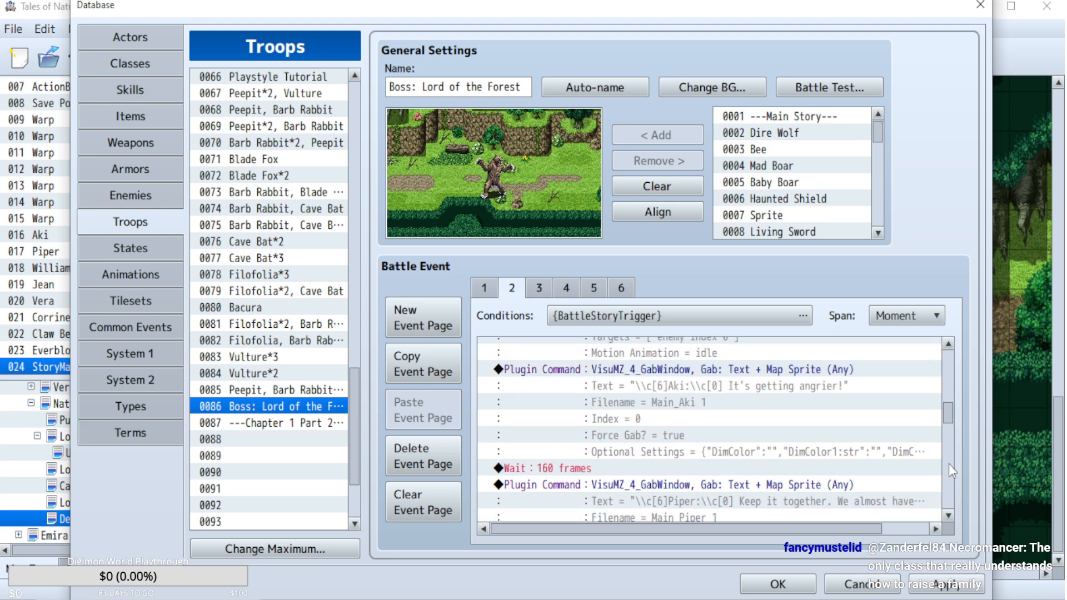
scroll(590, 423, down, 5)
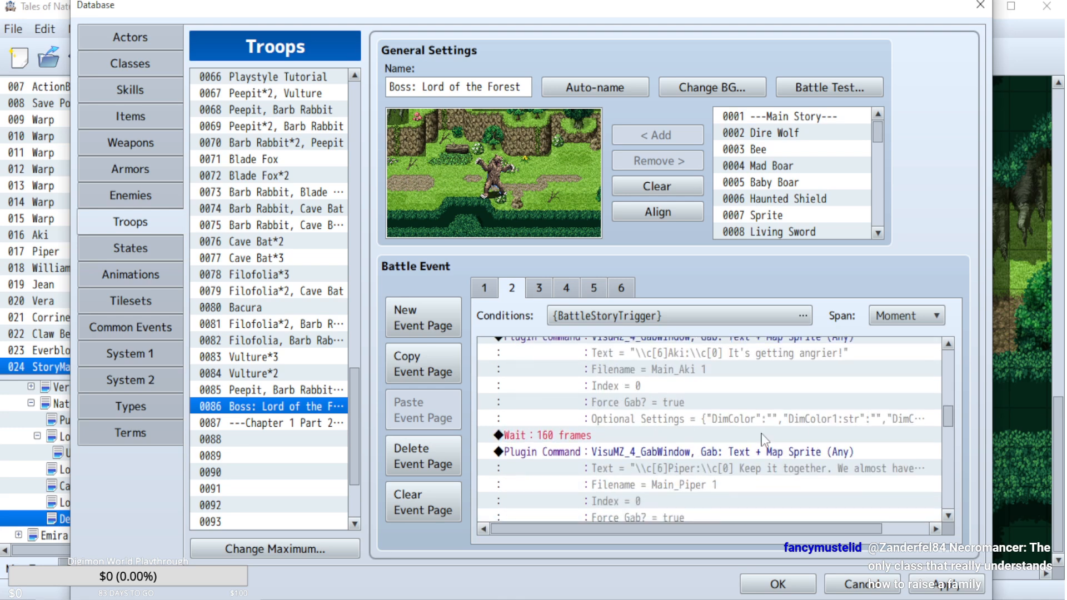
scroll(590, 422, up, 1)
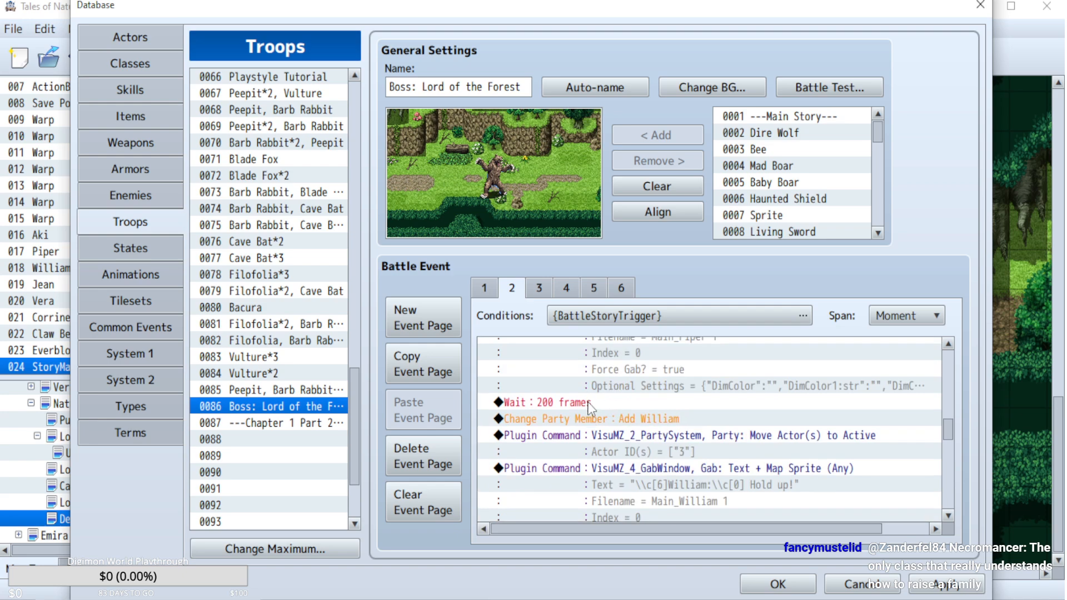
scroll(856, 468, down, 3)
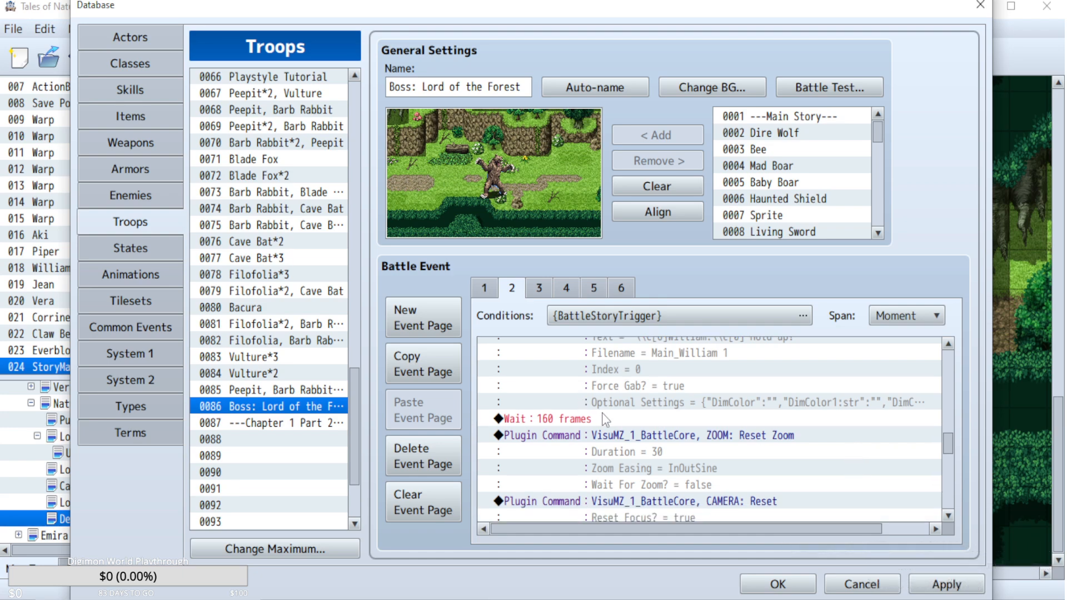
Insert a Fadeout Screen command directly before the Reset Zoom plugin command on battle event page 2.
double_click(625, 435)
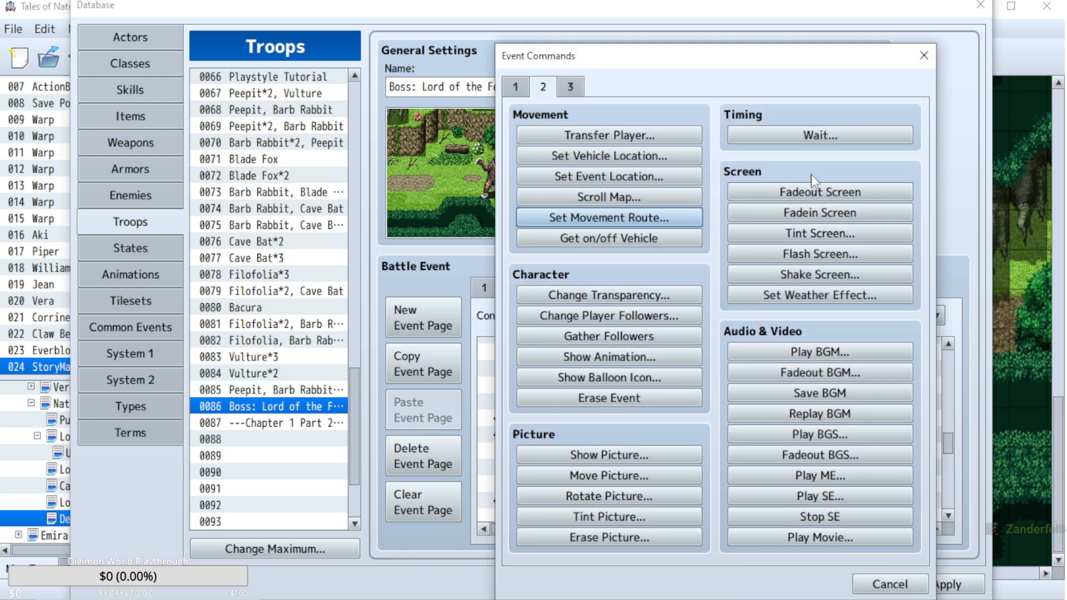
click(886, 583)
scroll(750, 500, down, 3)
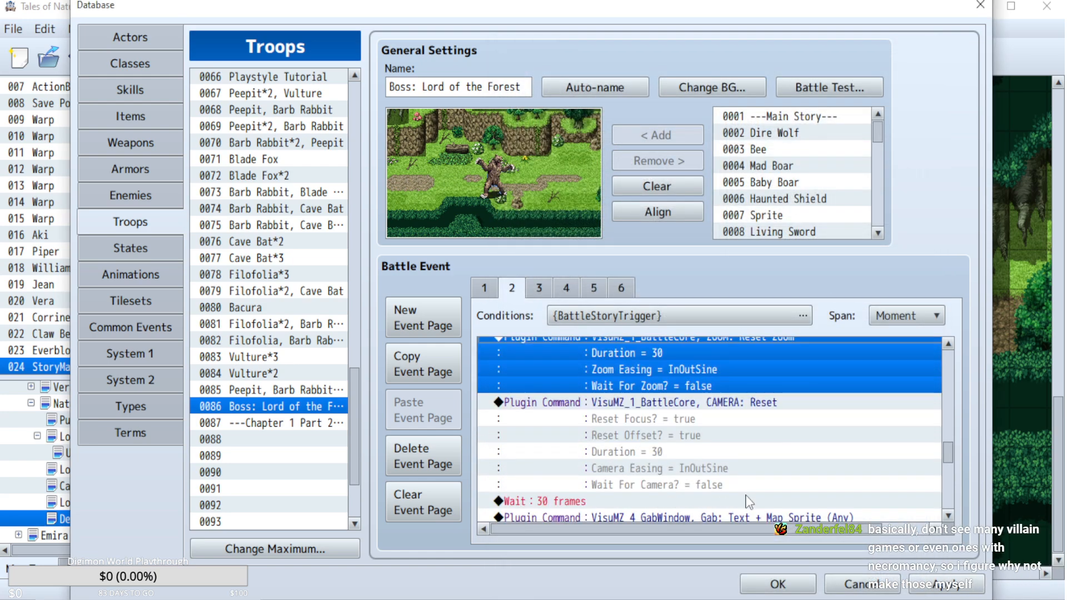
scroll(742, 417, up, 1)
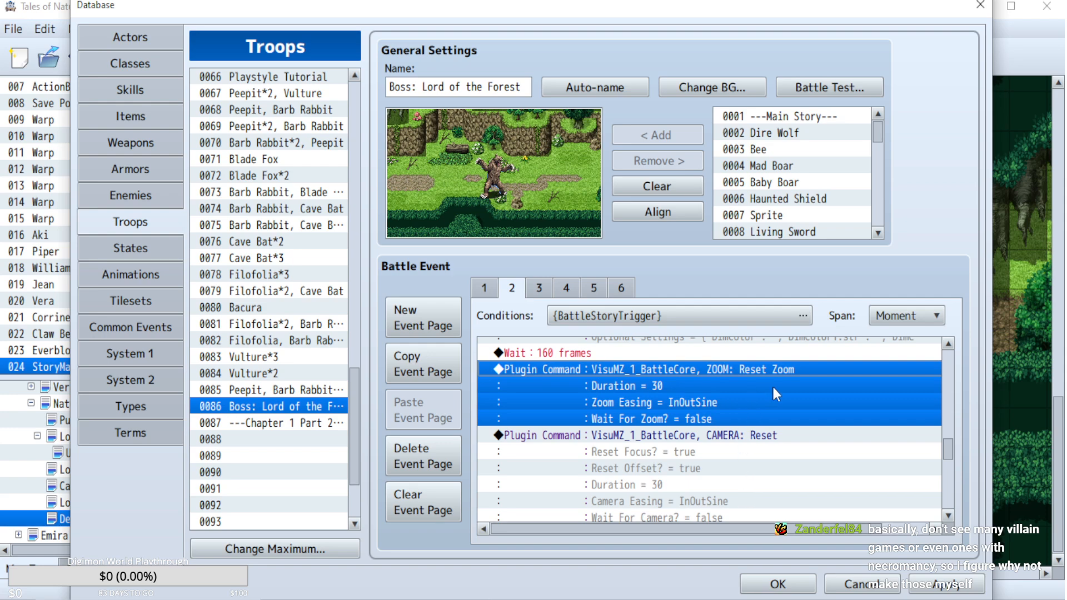
key(Insert)
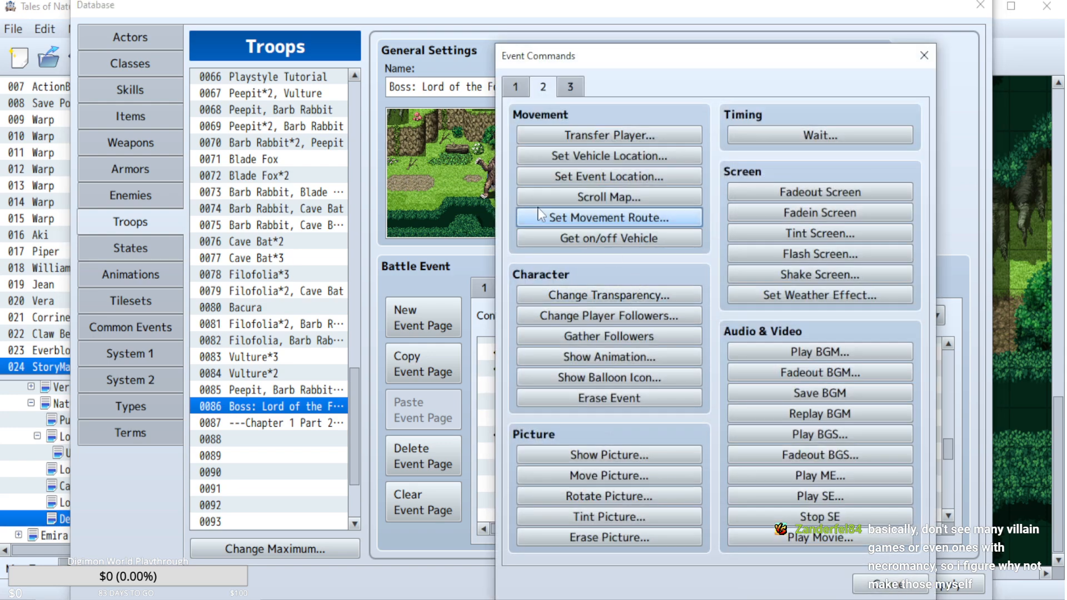
click(817, 124)
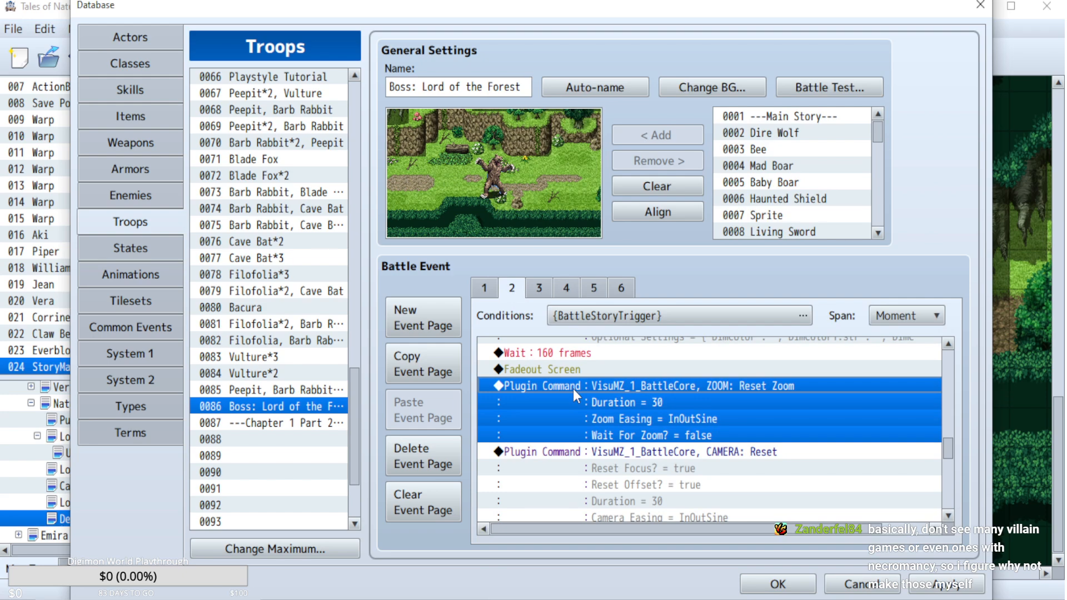
Set the duration of the ZOOM: Reset Zoom command after the Fadeout Screen on battle event page 2 to 1.
double_click(622, 387)
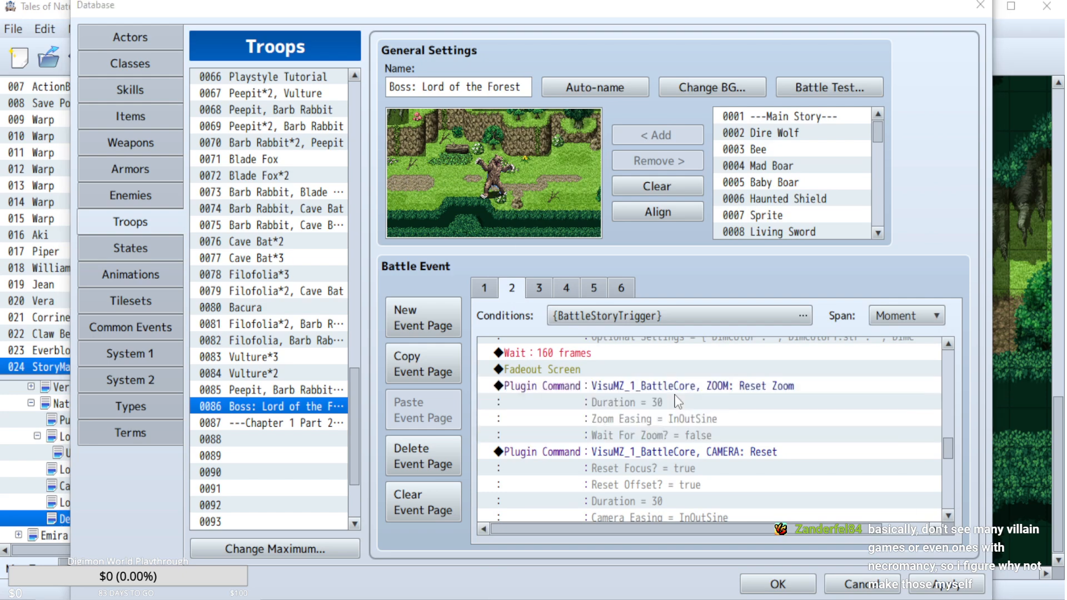
double_click(696, 363)
text(1)
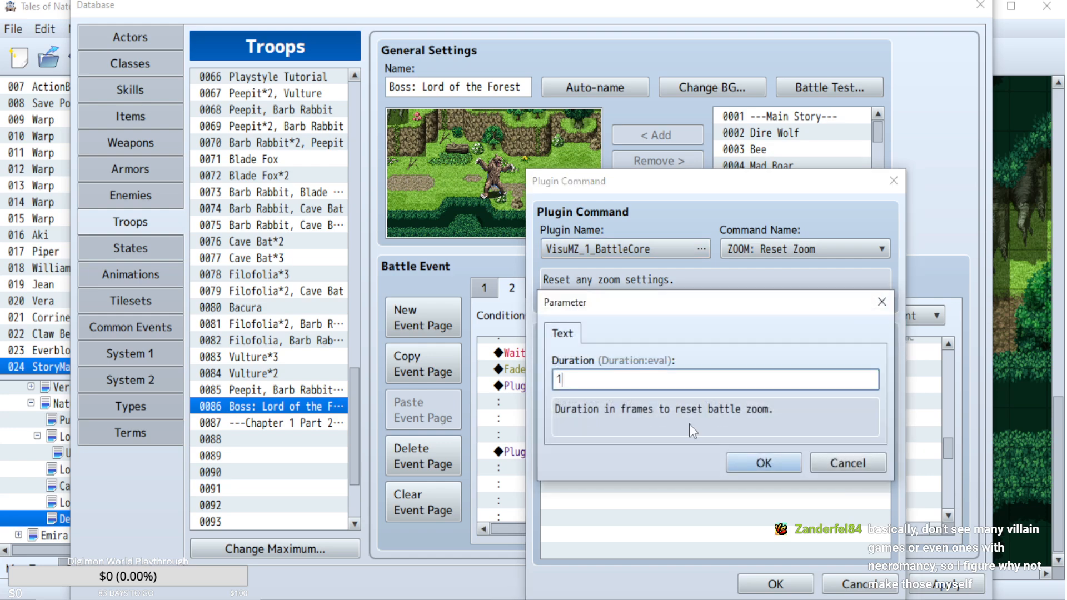
click(778, 464)
click(777, 584)
Set the duration of the CAMERA: Reset command following that zoom reset to 1.
scroll(721, 418, down, 1)
double_click(722, 402)
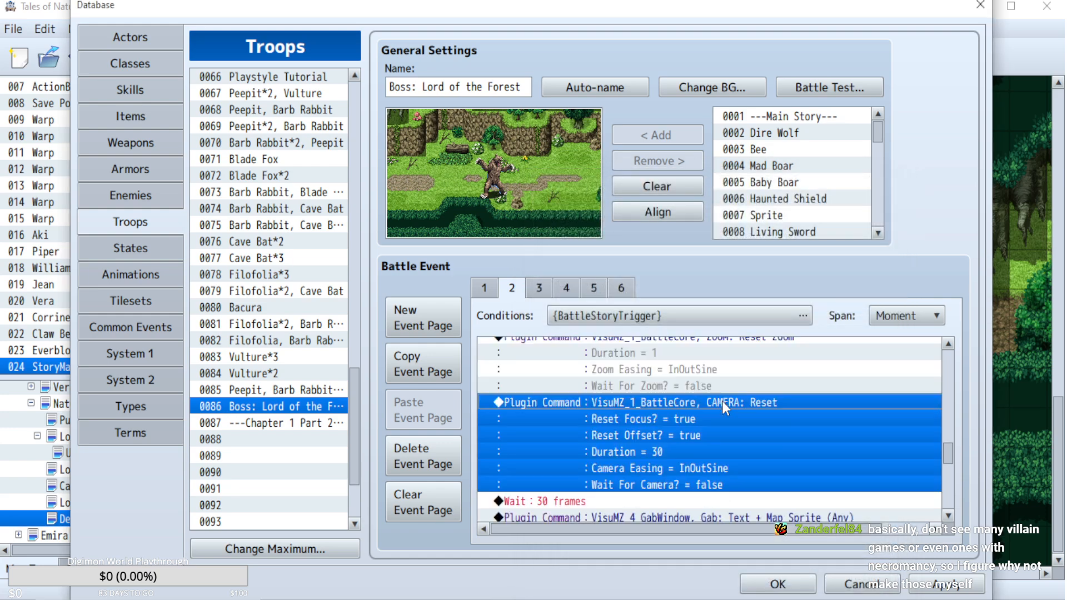
click(884, 589)
double_click(669, 438)
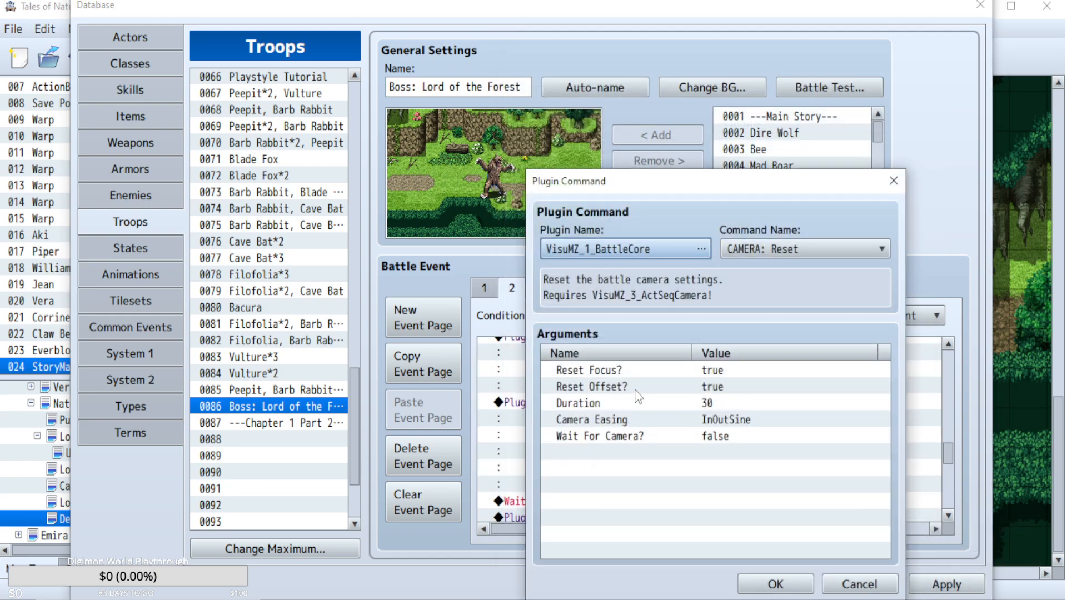
double_click(639, 401)
text(1)
click(747, 464)
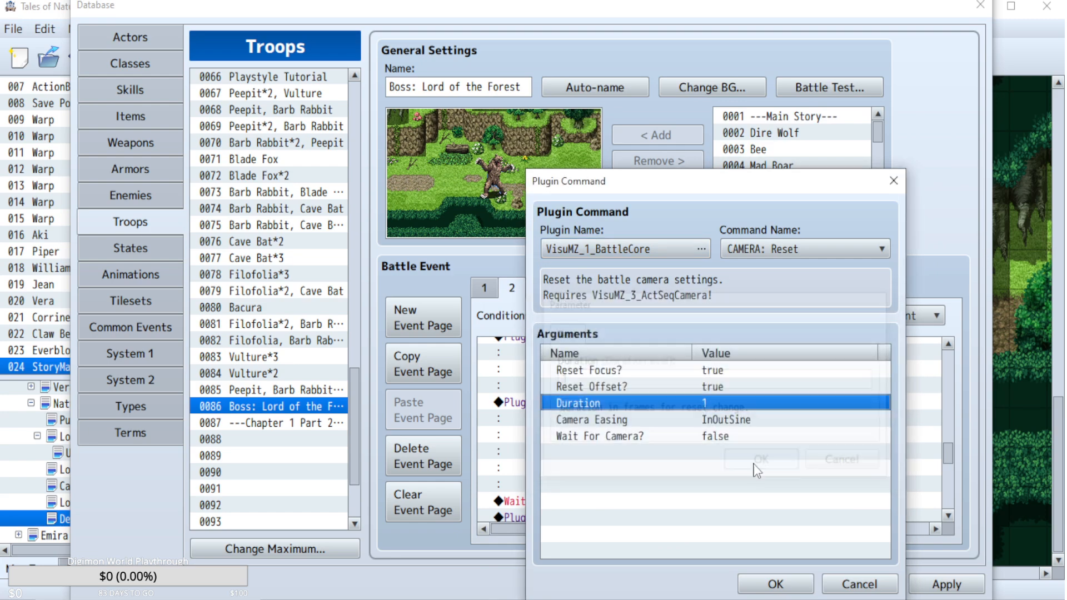
click(800, 581)
Paste the copied CAMERA: Focus Target(s) command before the 30-frame Wait that follows the camera reset.
scroll(701, 459, down, 1)
click(594, 436)
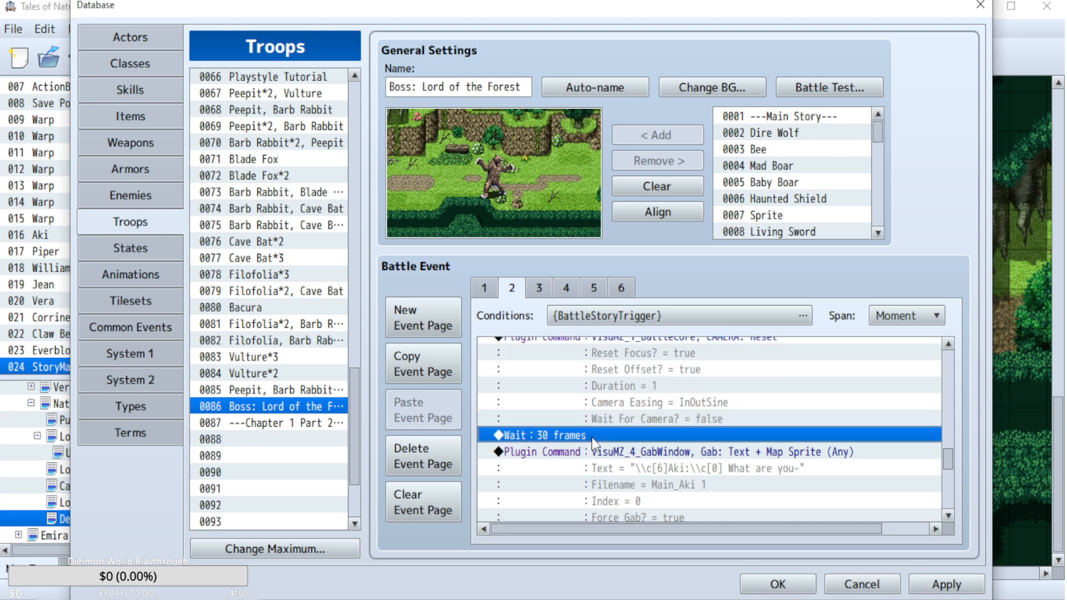
scroll(693, 442, up, 1)
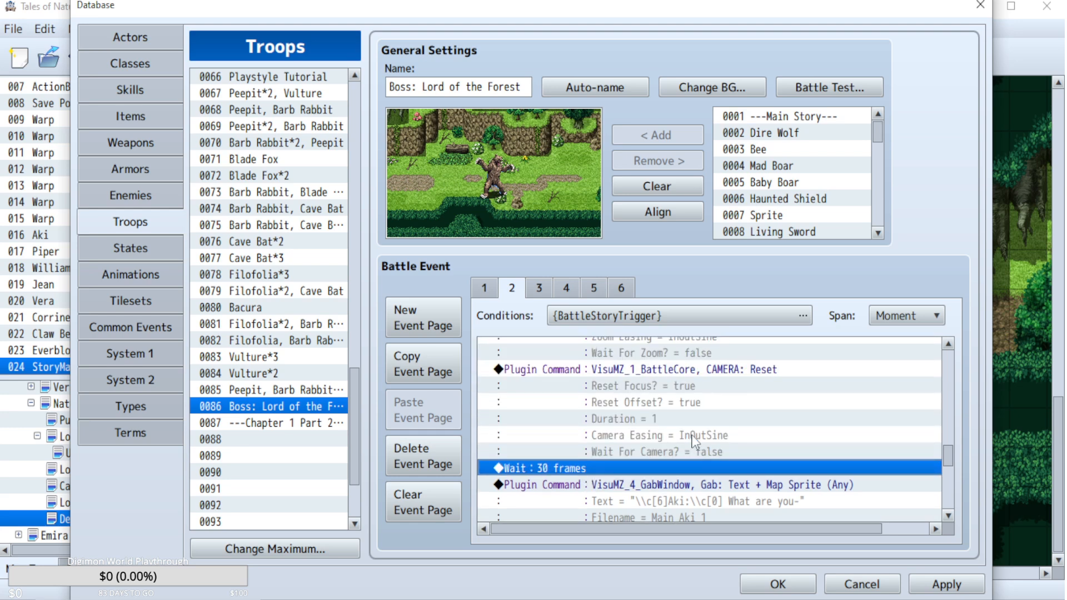
key(ctrl+v)
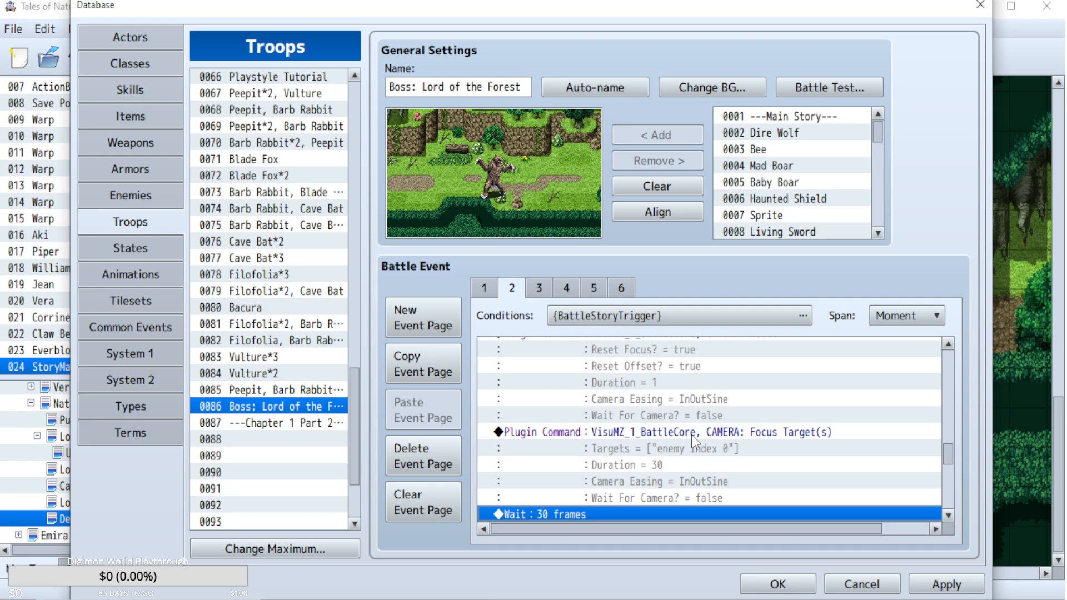
Change the pasted CAMERA: Focus Target(s) command's target to actor index 2.
scroll(676, 437, up, 1)
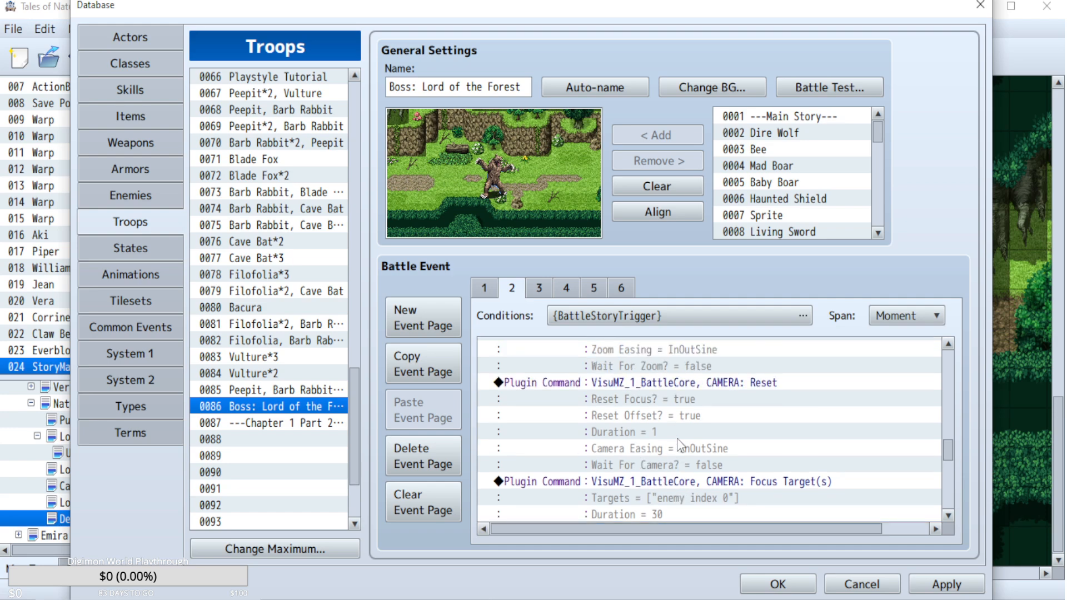
scroll(731, 405, down, 2)
double_click(748, 384)
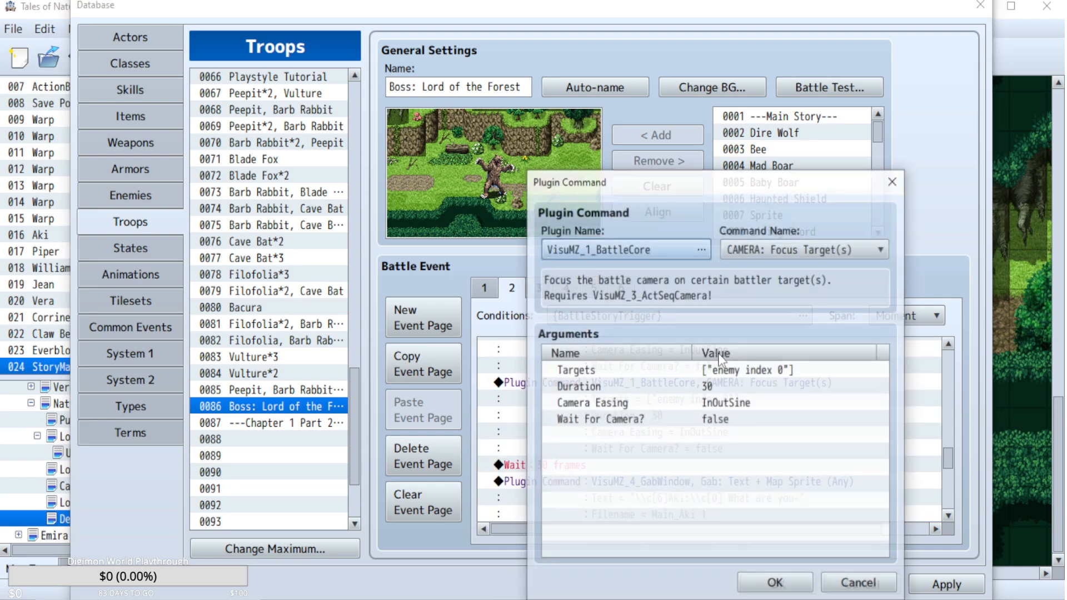
double_click(735, 368)
double_click(629, 291)
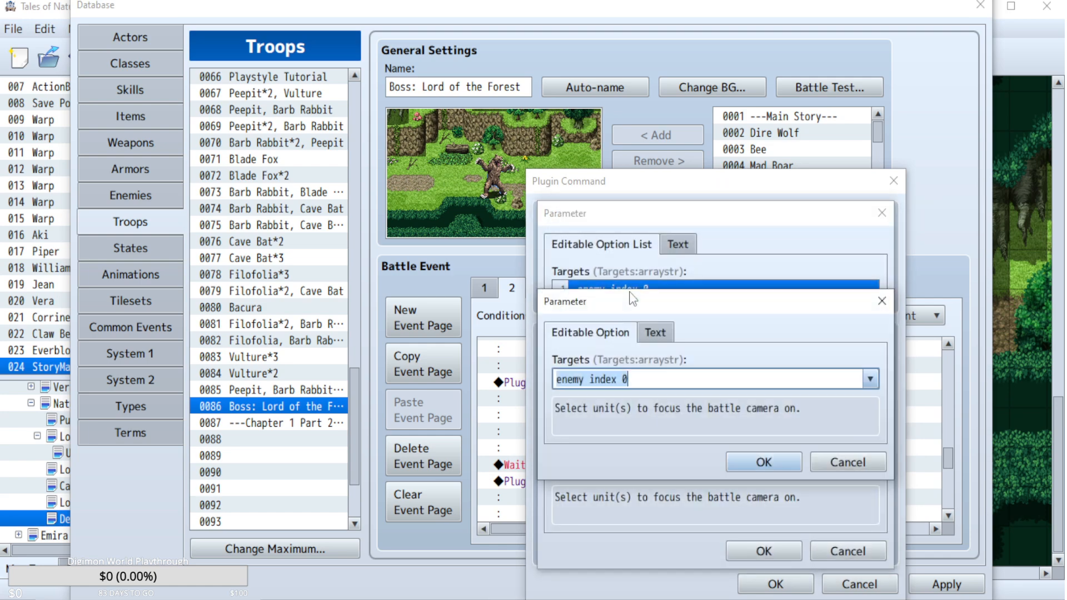
text(actor)
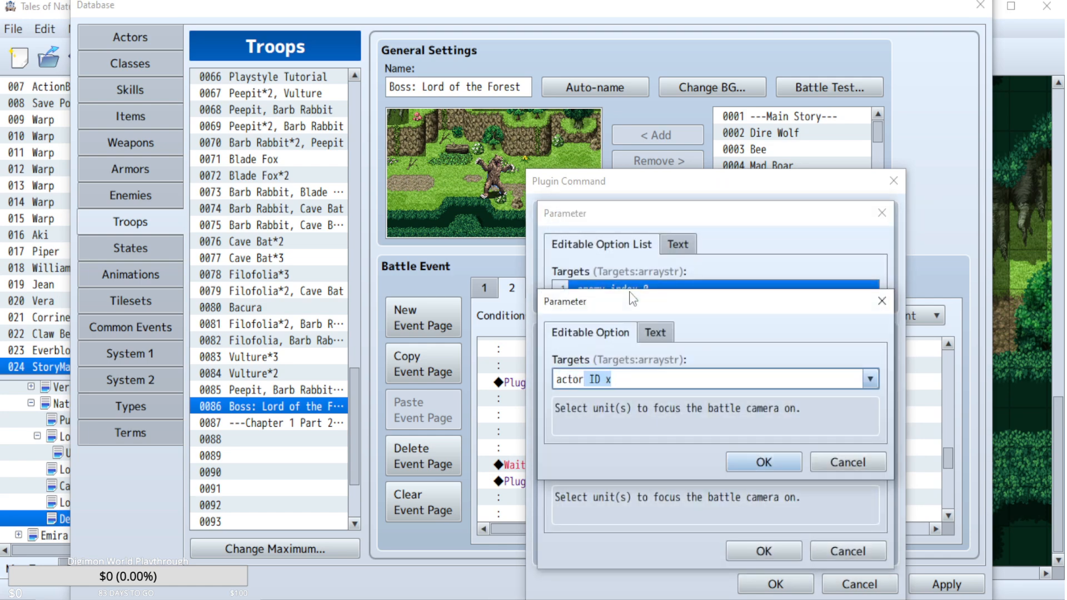
text( index)
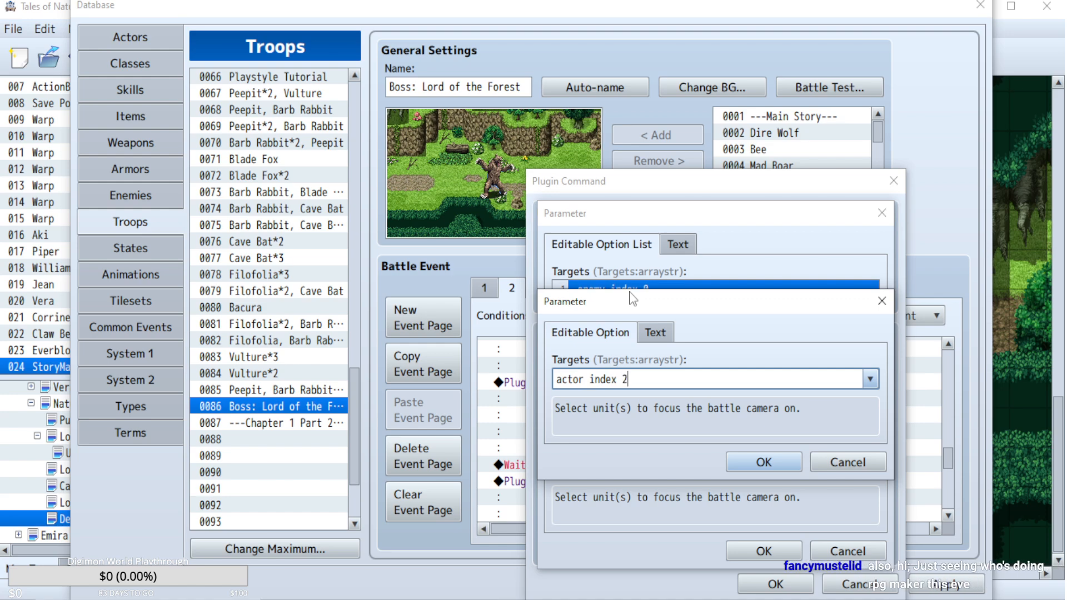
click(758, 464)
click(751, 553)
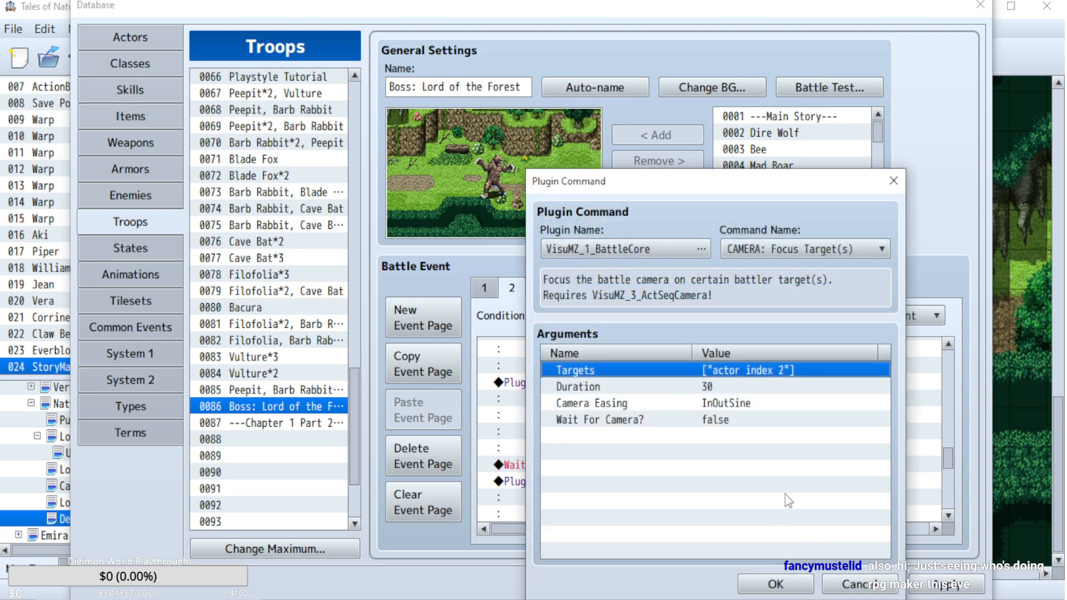
Set the duration of the CAMERA: Focus Target(s) command to 1 and save the command.
double_click(710, 389)
text(1)
click(758, 465)
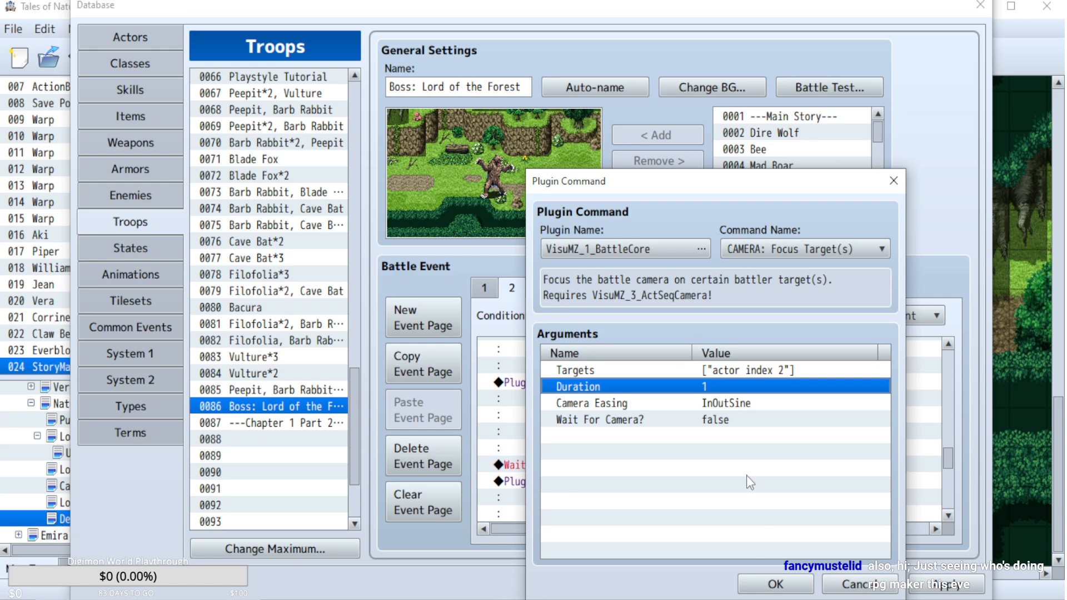
click(776, 584)
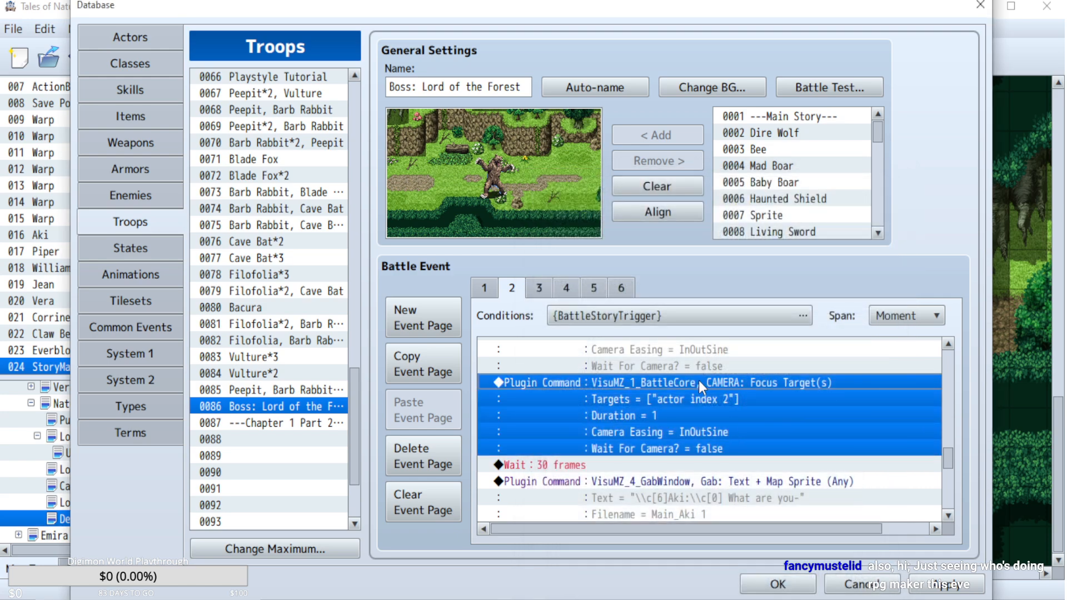
Insert a Fadein Screen command between the 30-frame Wait and Aki's "What are you-" gab text.
click(591, 481)
key(Insert)
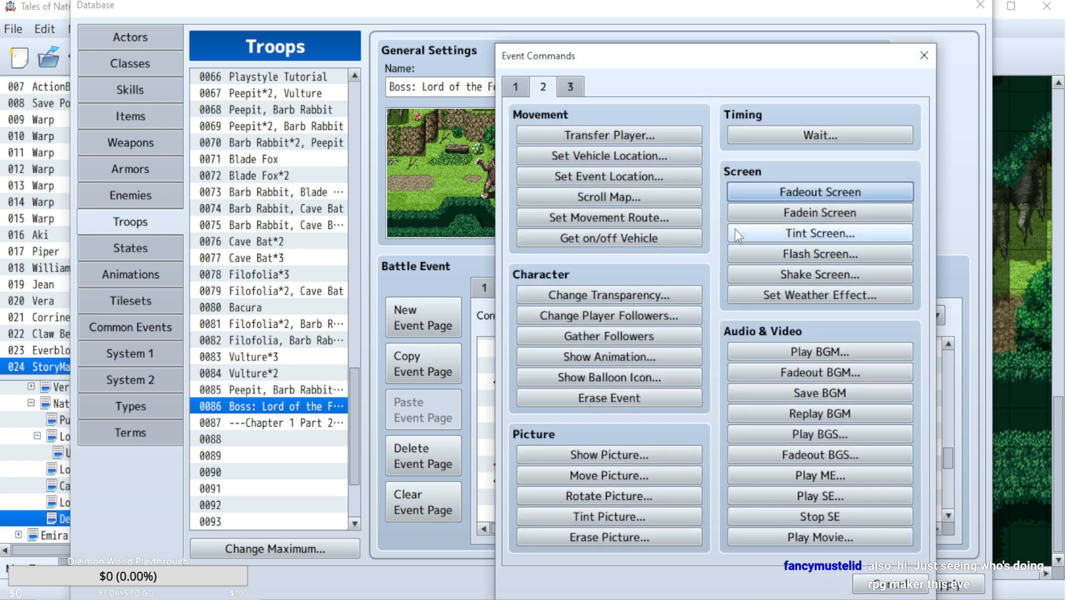
click(862, 213)
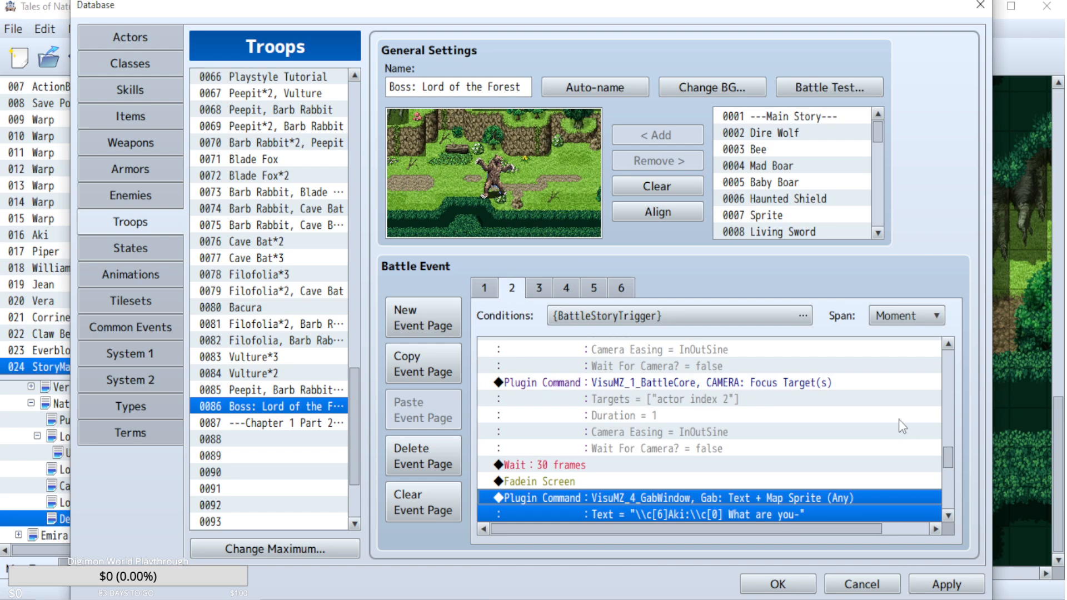
Copy the Reset Zoom and CAMERA: Reset commands and paste them before the 30-frame Wait following the final Clear Gabs command.
scroll(899, 420, up, 3)
click(747, 381)
shift+click(751, 440)
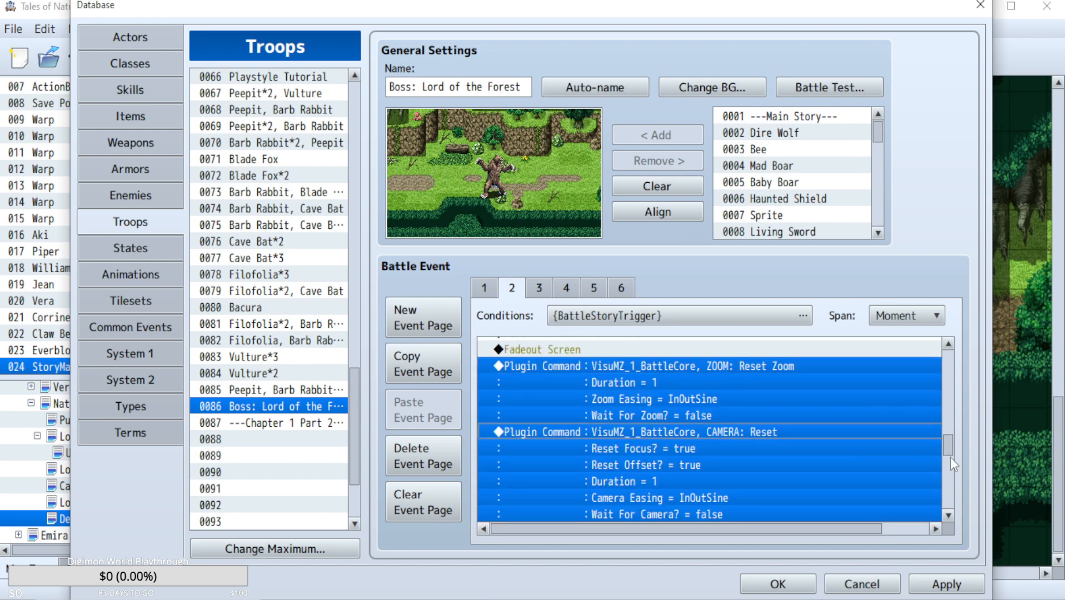
scroll(952, 463, down, 8)
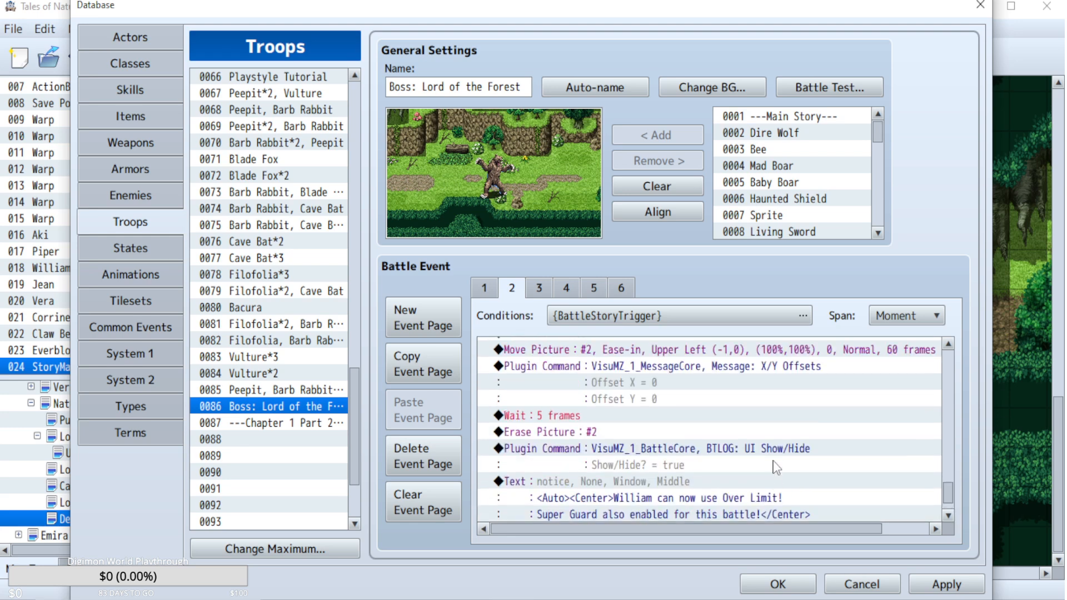
scroll(776, 468, up, 3)
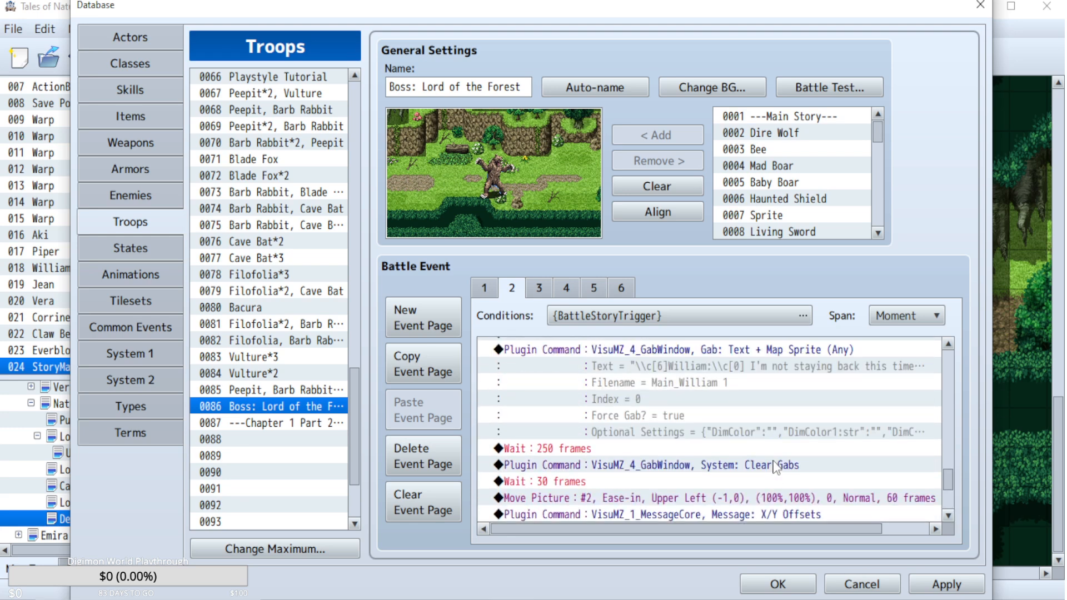
scroll(695, 412, down, 1)
click(579, 415)
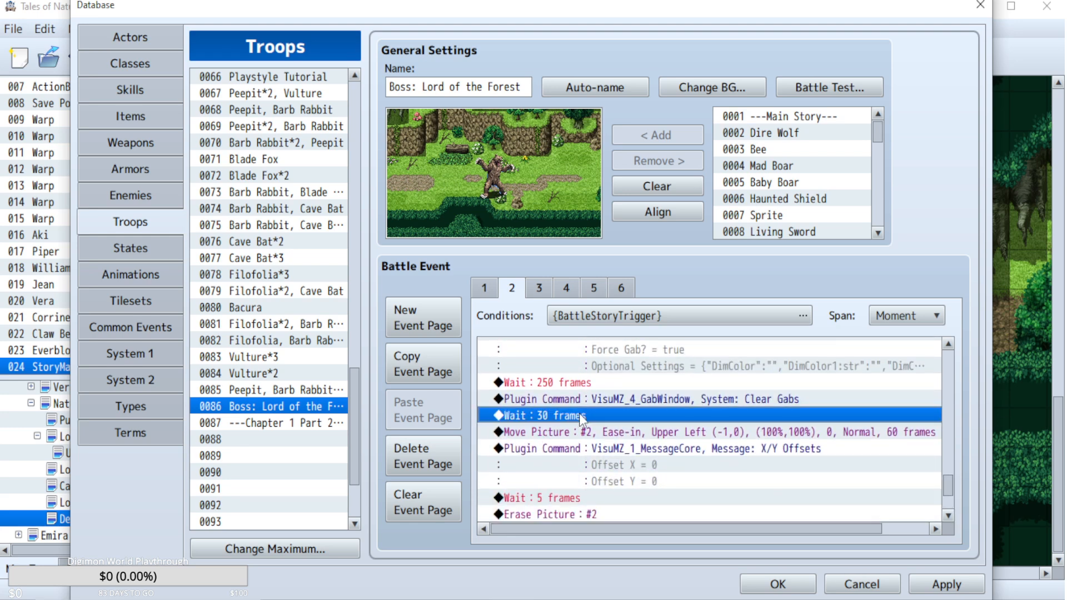
Set the duration of the pasted ZOOM: Reset Zoom command after the final Clear Gabs to 30.
scroll(579, 413, up, 2)
double_click(672, 349)
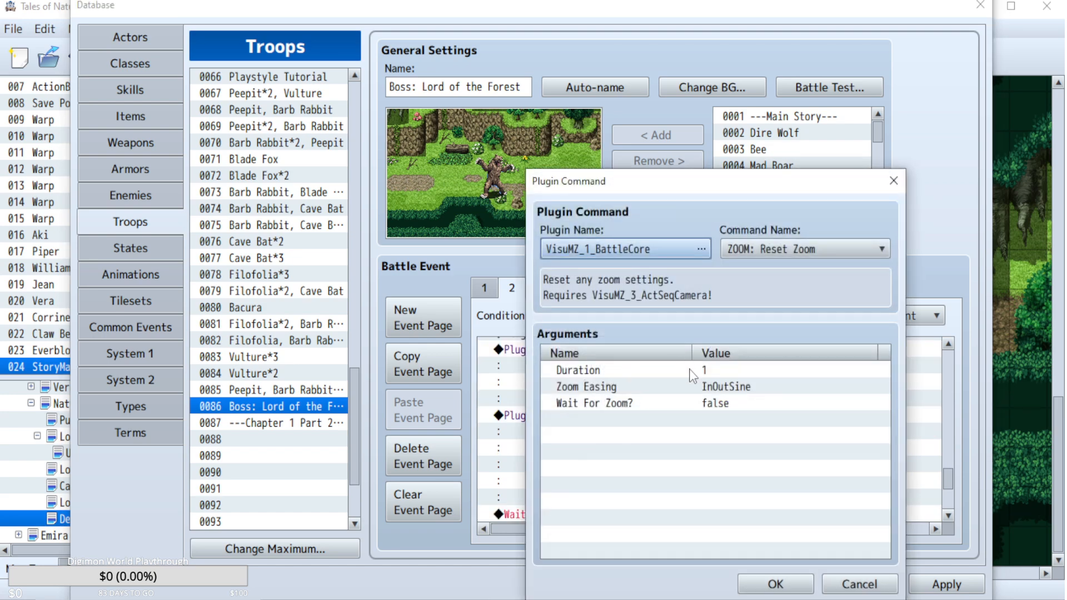
double_click(691, 370)
text(30)
click(762, 460)
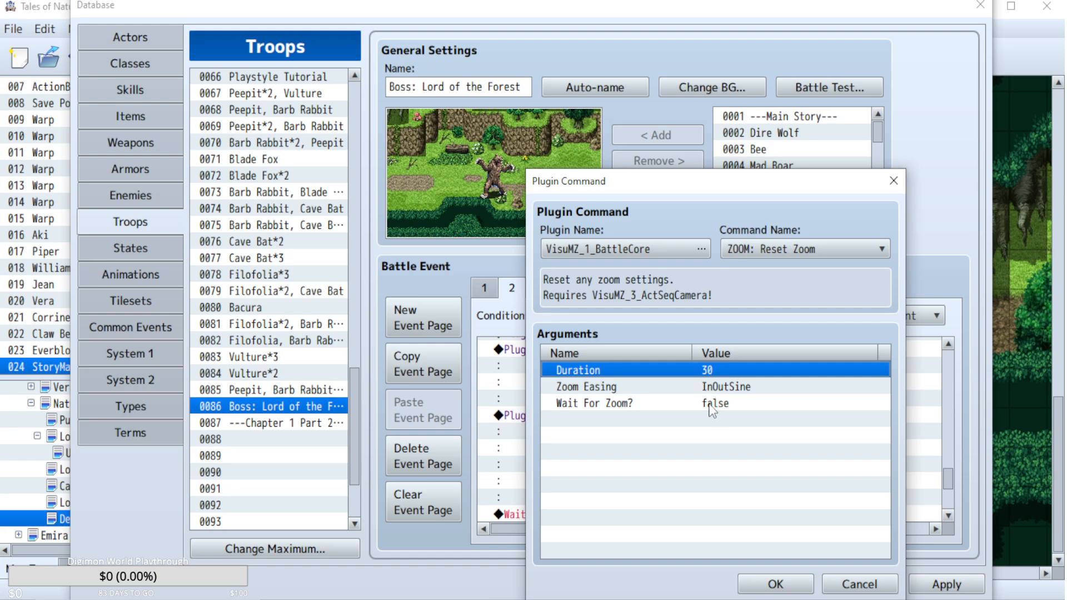
click(781, 584)
Set the duration of the pasted CAMERA: Reset command to 30.
double_click(684, 415)
click(700, 419)
double_click(704, 405)
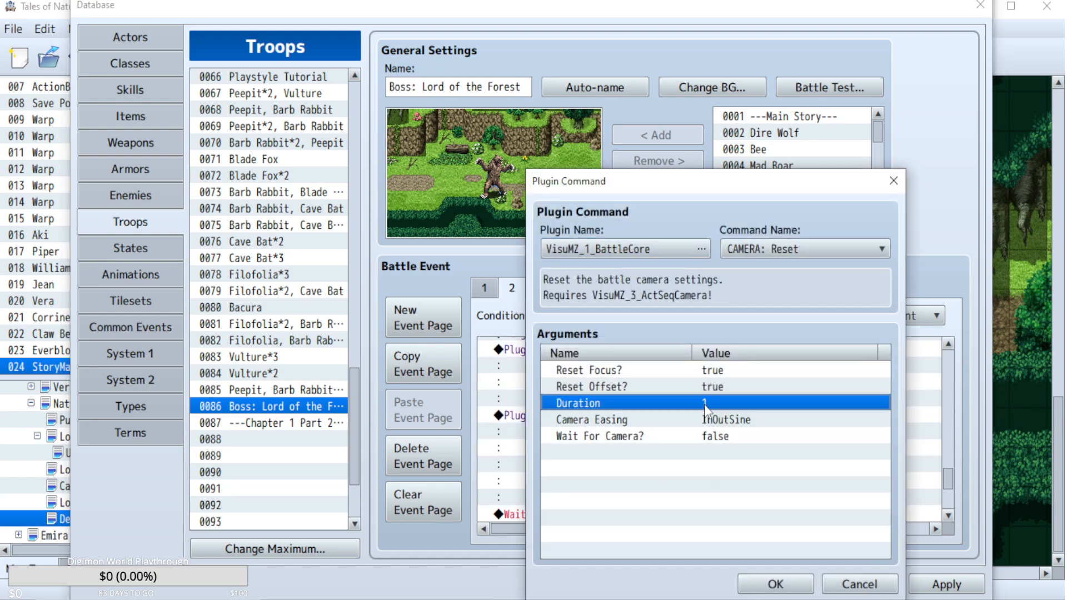
text(30)
click(767, 465)
click(777, 584)
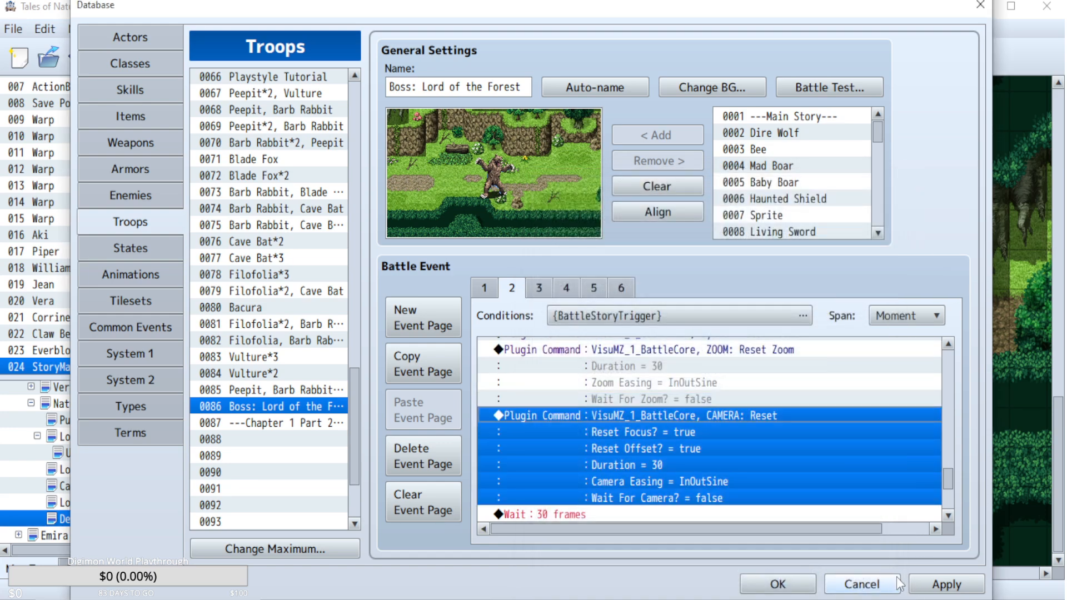
Remove Vera from the third battle test slot and start the battle test for the Lord of the Forest troop.
click(821, 87)
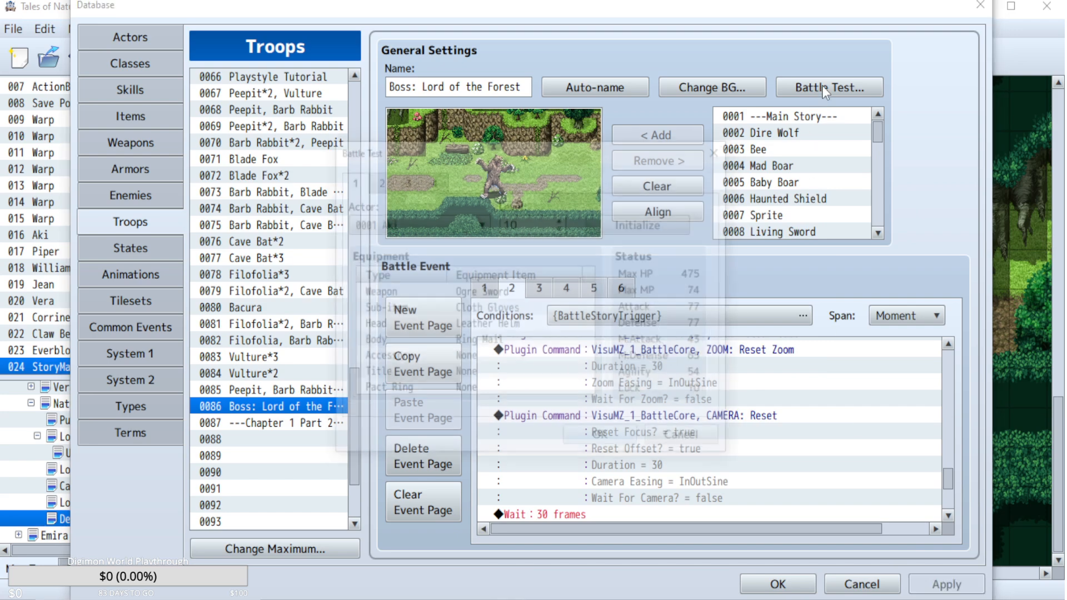
click(400, 178)
click(409, 223)
scroll(385, 188, up, 2)
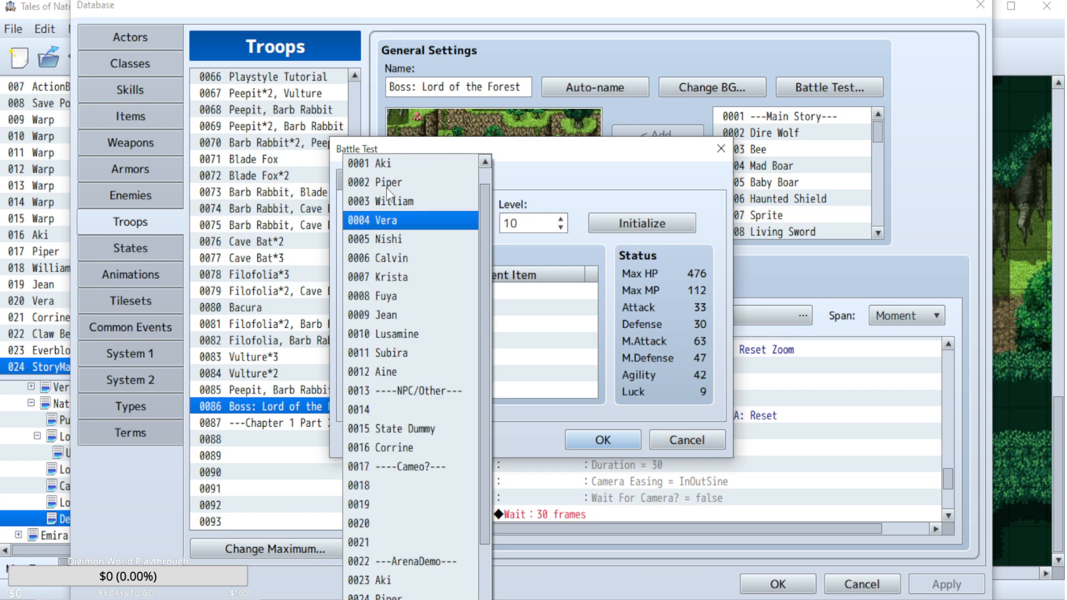
click(380, 164)
click(587, 433)
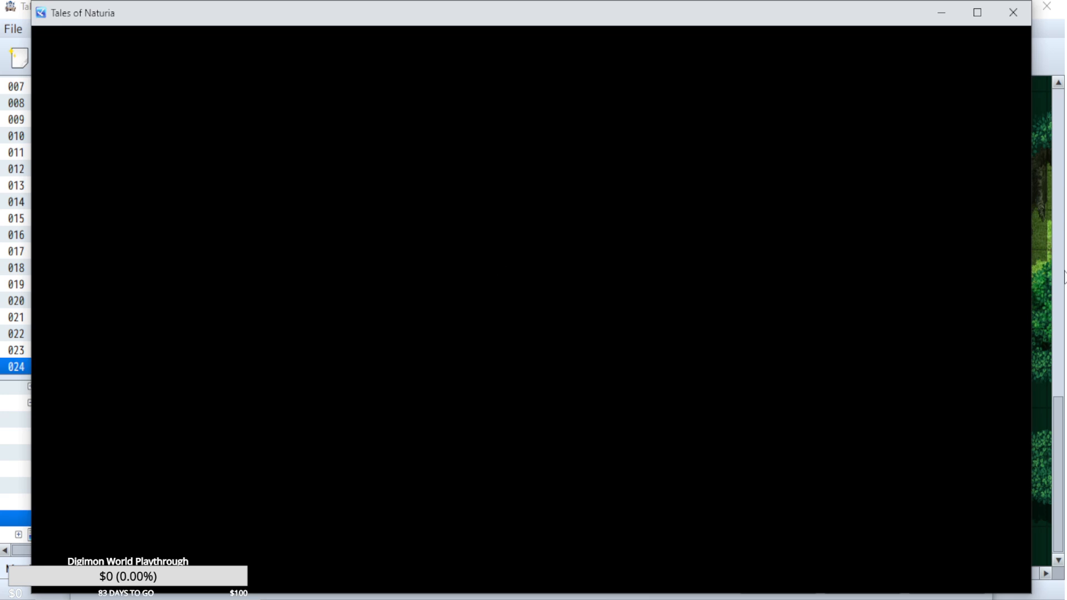
Playtest the mid-battle cutscene by declining the Super Guard explanation and guarding with Aki and Piper, and close the test.
key(Down)
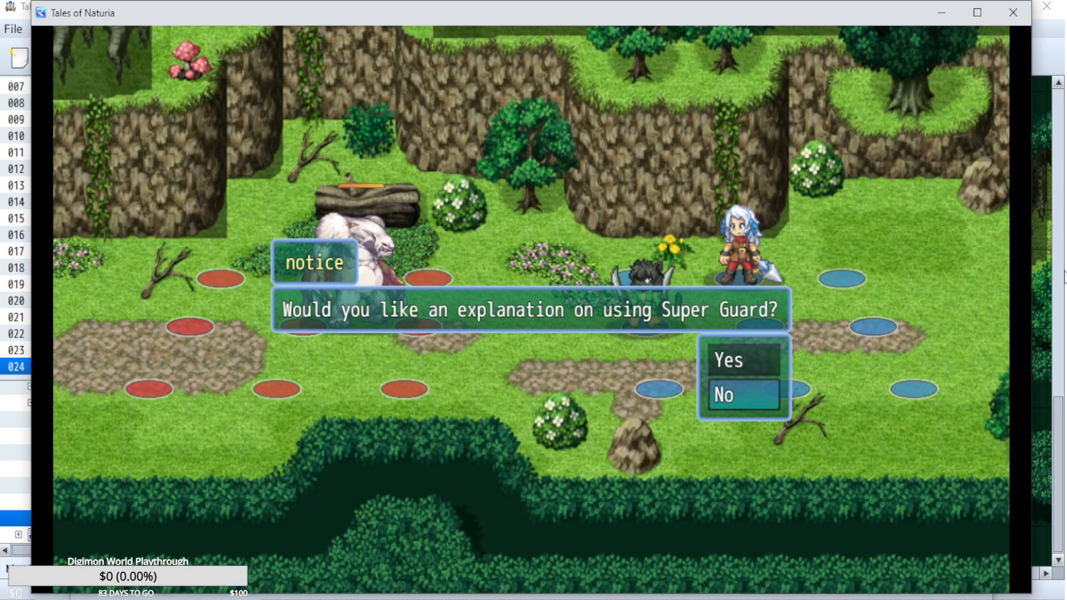
key(Return)
key(Return)
key(Down)
key(Down)
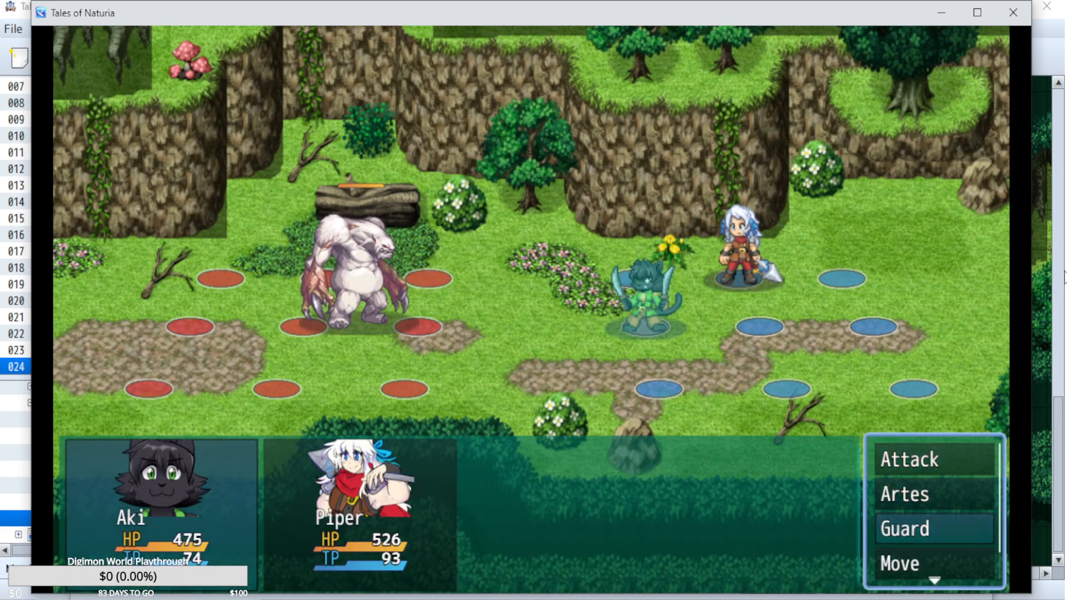
key(Return)
key(Down)
key(Down)
key(Return)
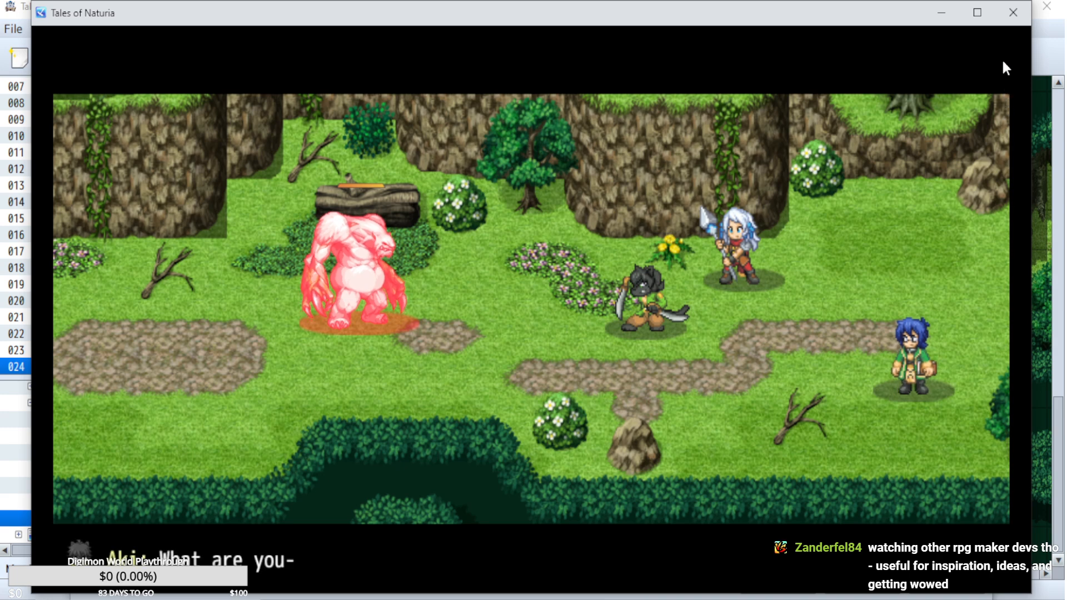
click(1013, 13)
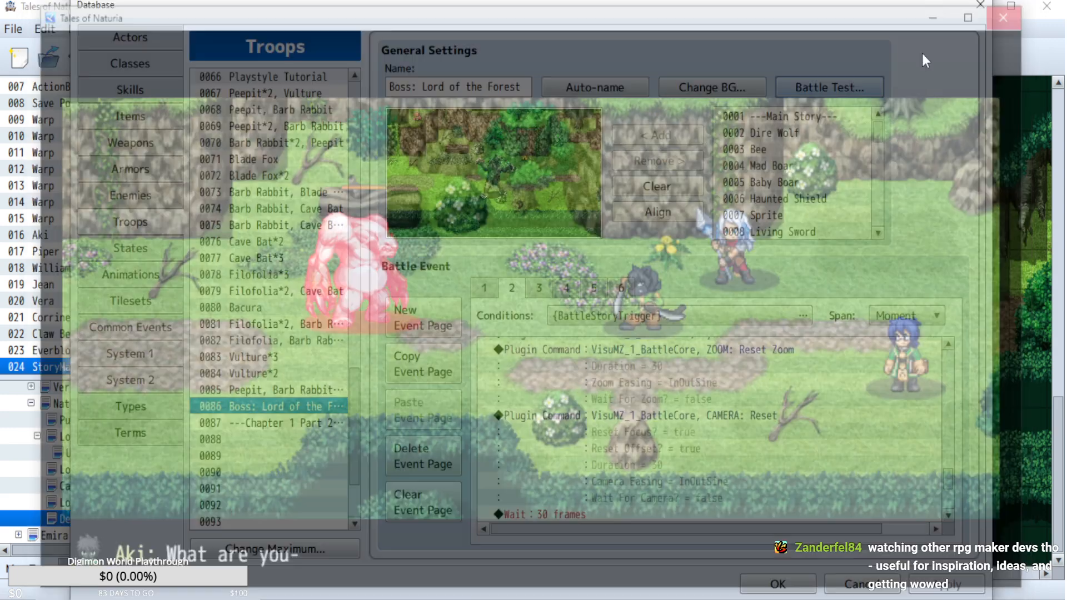
Change the target of the CAMERA: Focus Target(s) command before the Fadein Screen to actor ID 3 and apply the change.
scroll(734, 428, up, 10)
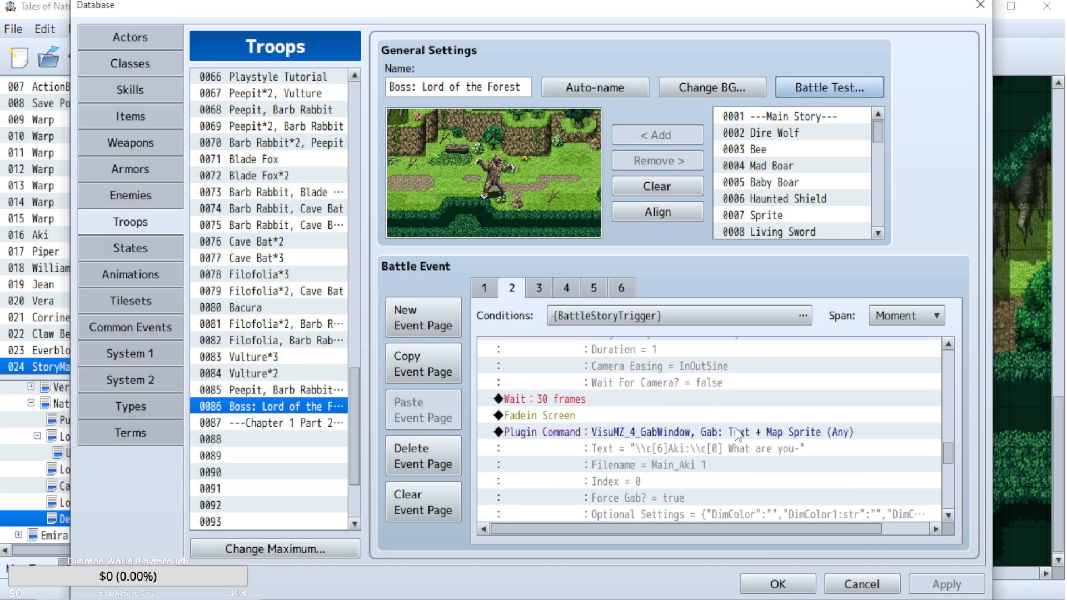
double_click(734, 399)
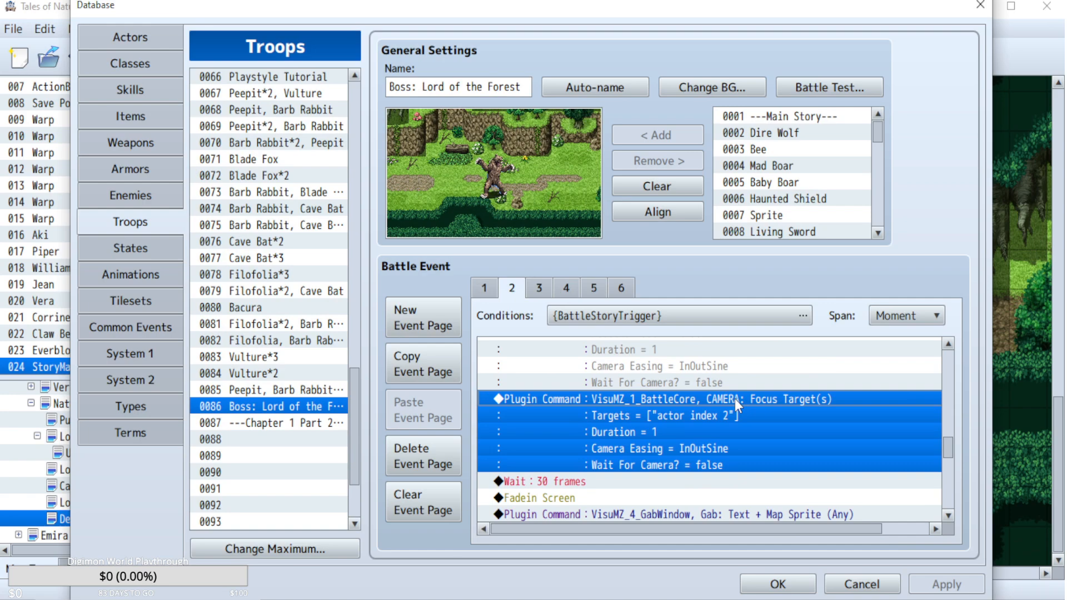
double_click(728, 370)
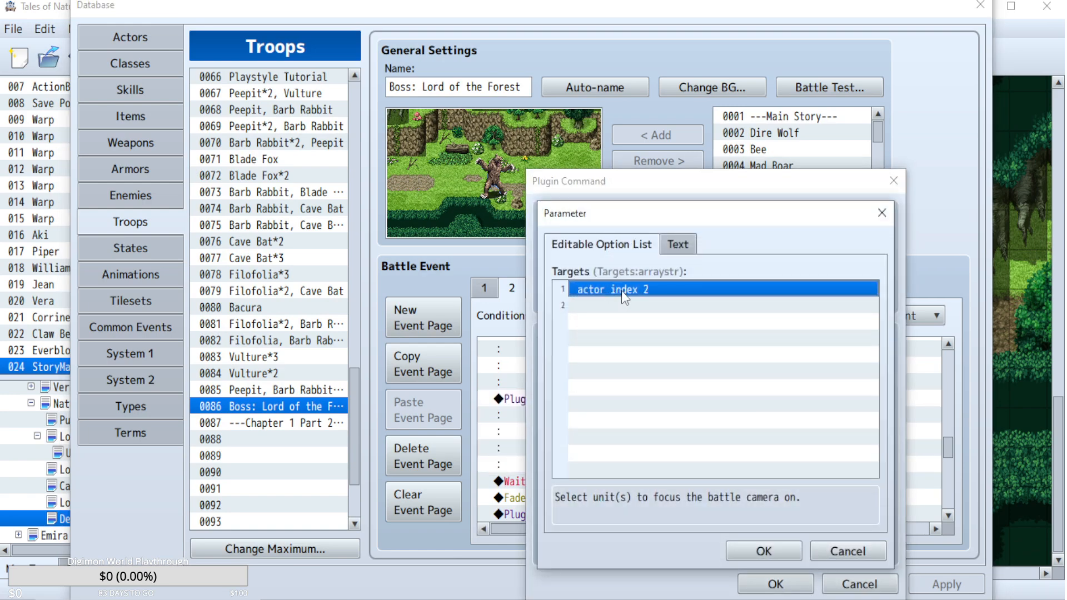
double_click(622, 291)
text(actor ID 3)
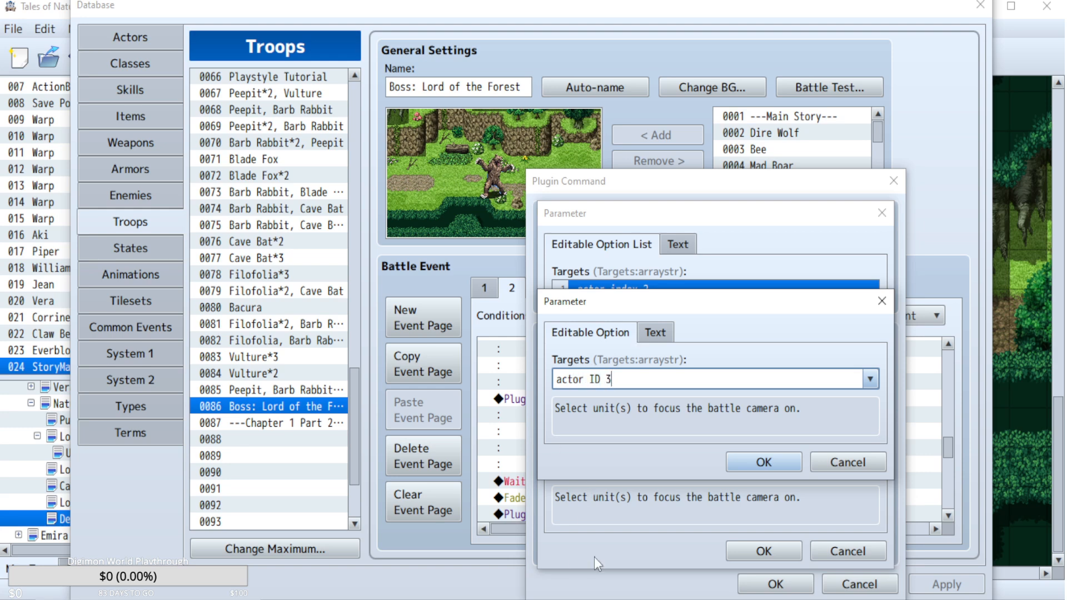
click(762, 462)
click(763, 550)
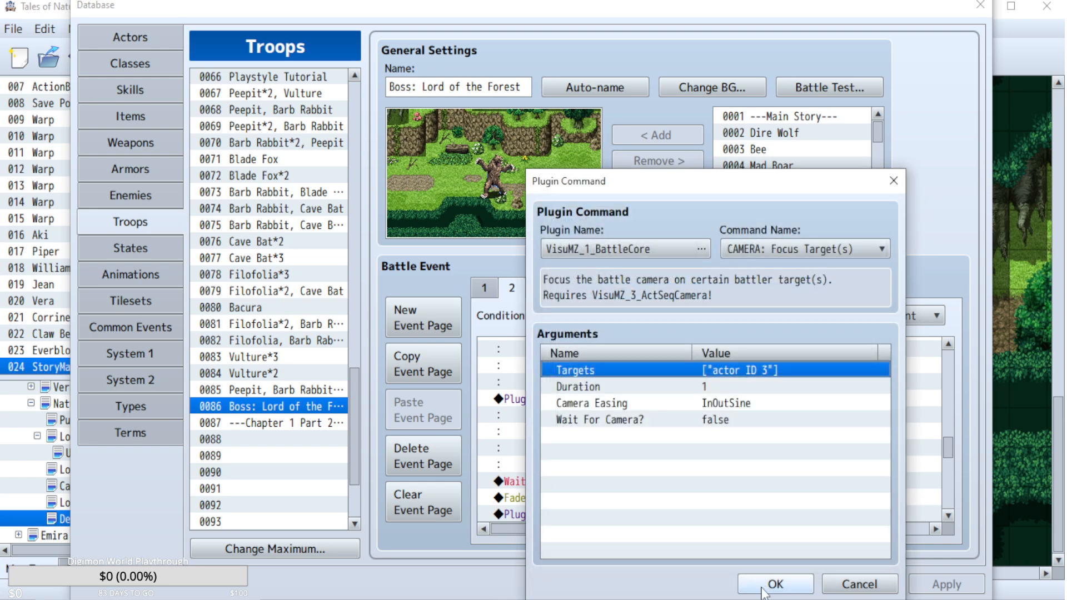
click(774, 582)
click(943, 587)
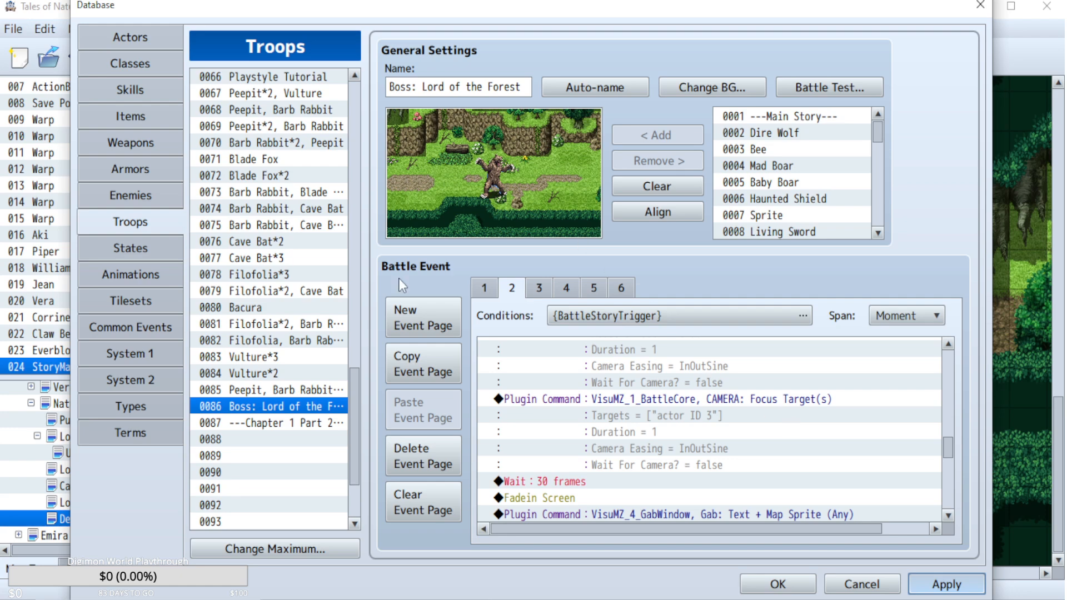
Battle test the Lord of the Forest troop, skipping the Super Guard explanation and guarding to check the mid-battle cutscene, and close the test.
click(821, 98)
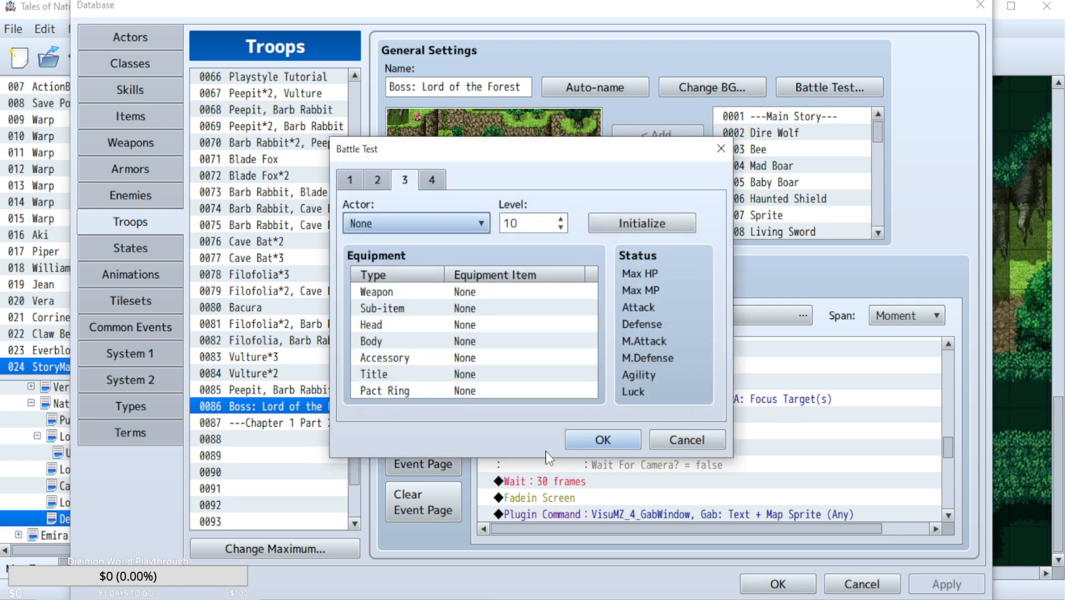
click(582, 436)
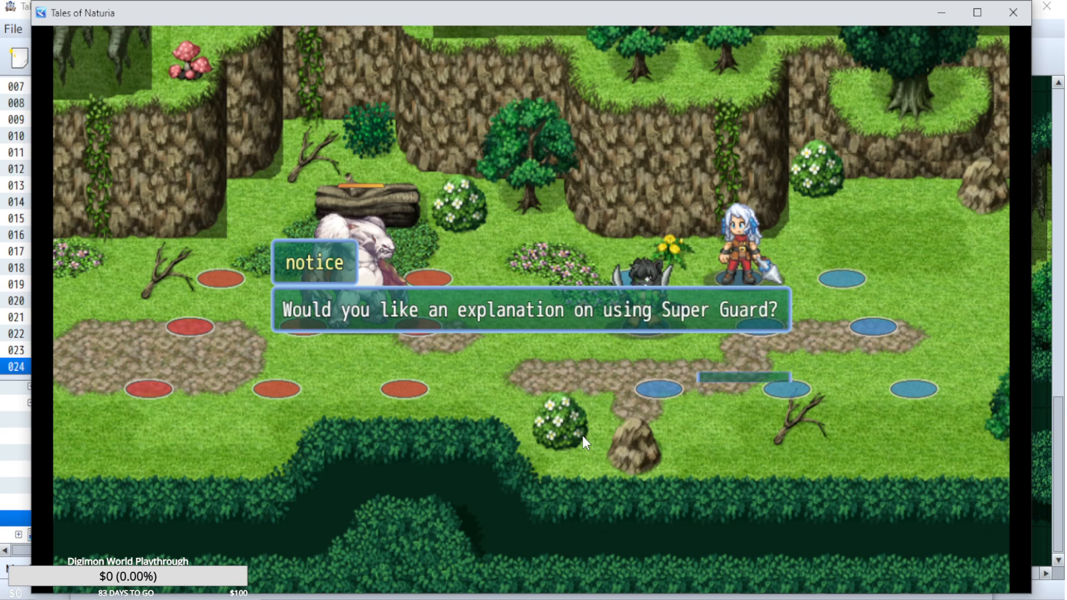
key(Return)
key(Return)
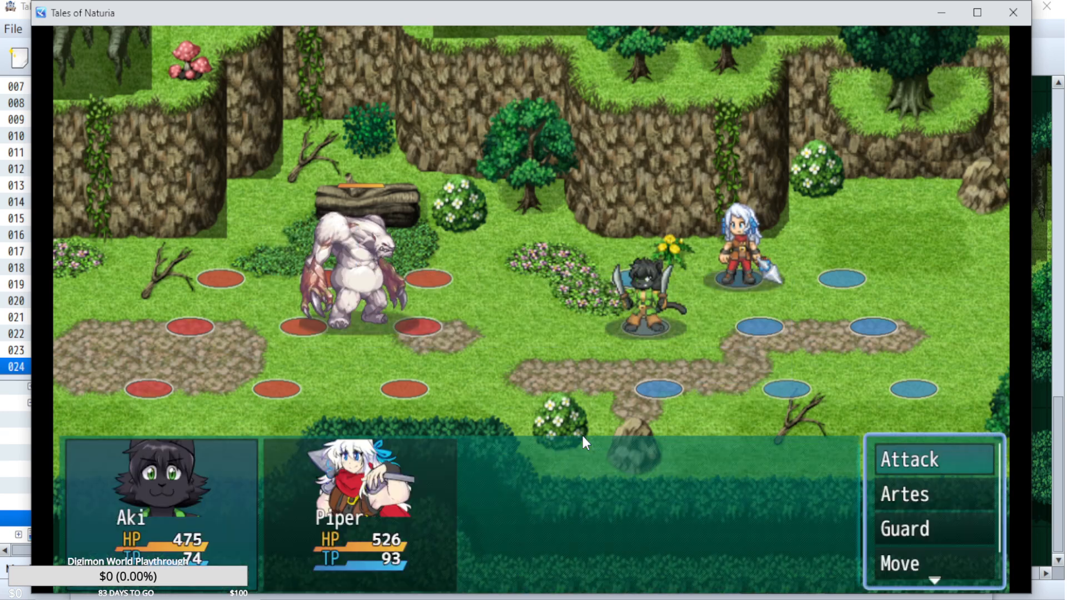
key(Down)
key(Down)
key(Return)
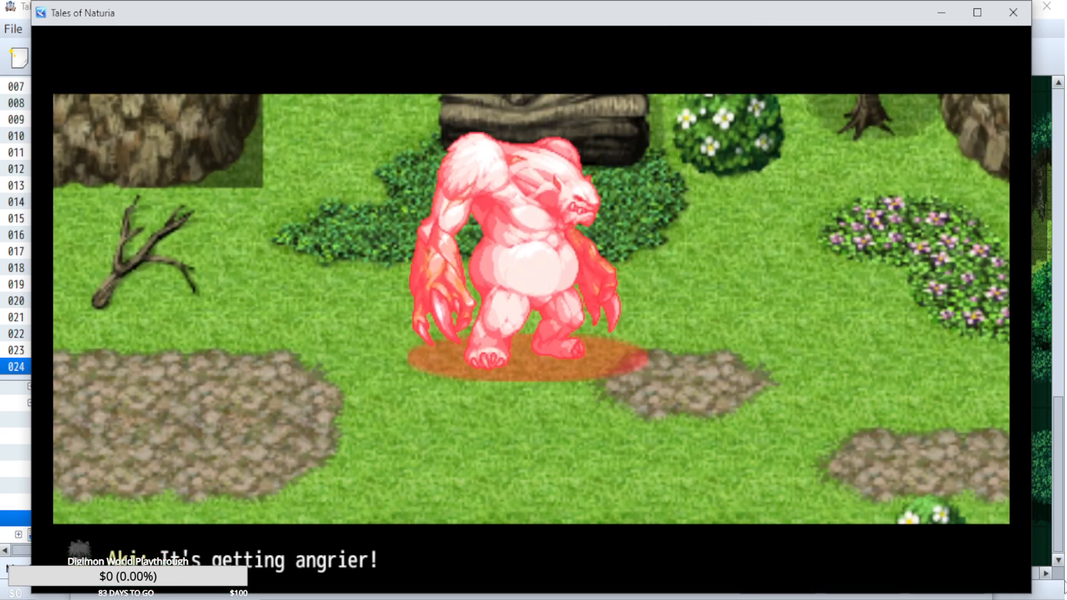
key(Return)
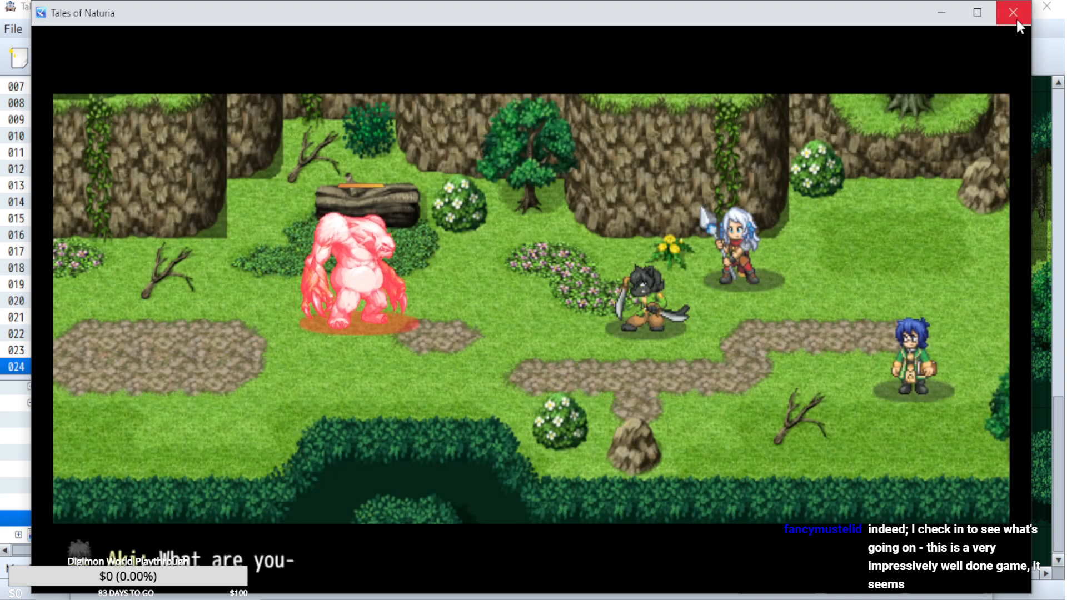
click(1014, 13)
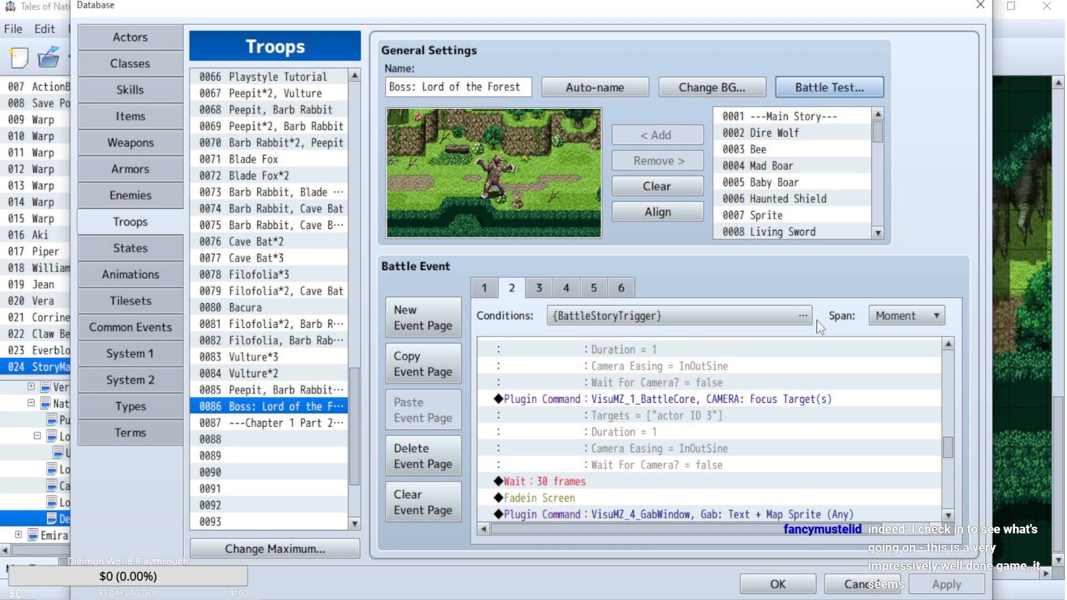
Examine the zoom and camera commands between the Fadeout Screen and Fadein Screen on event page 2.
scroll(881, 415, up, 10)
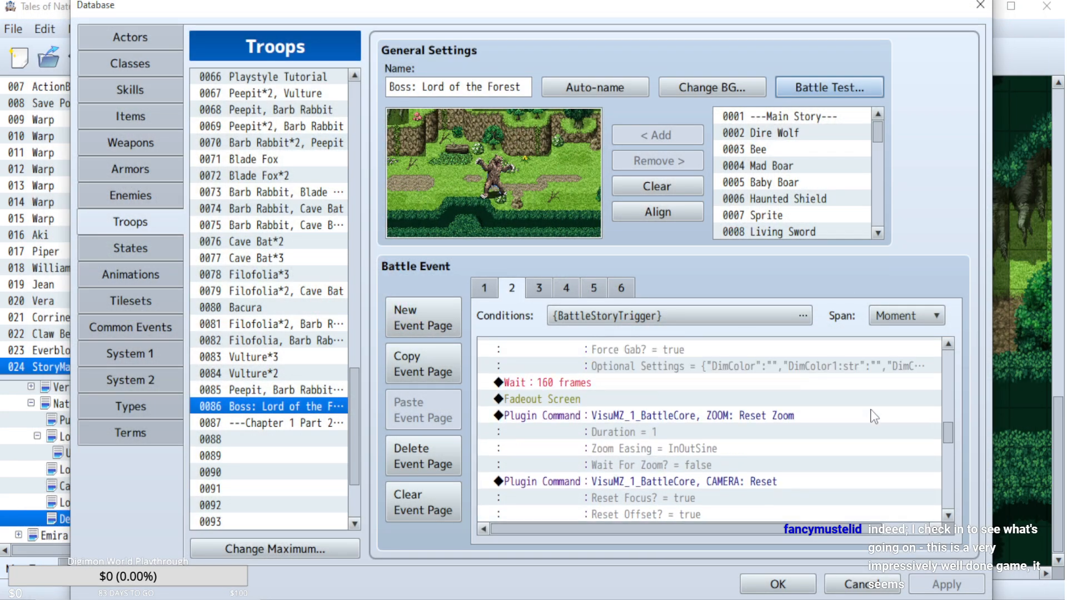
scroll(874, 416, down, 1)
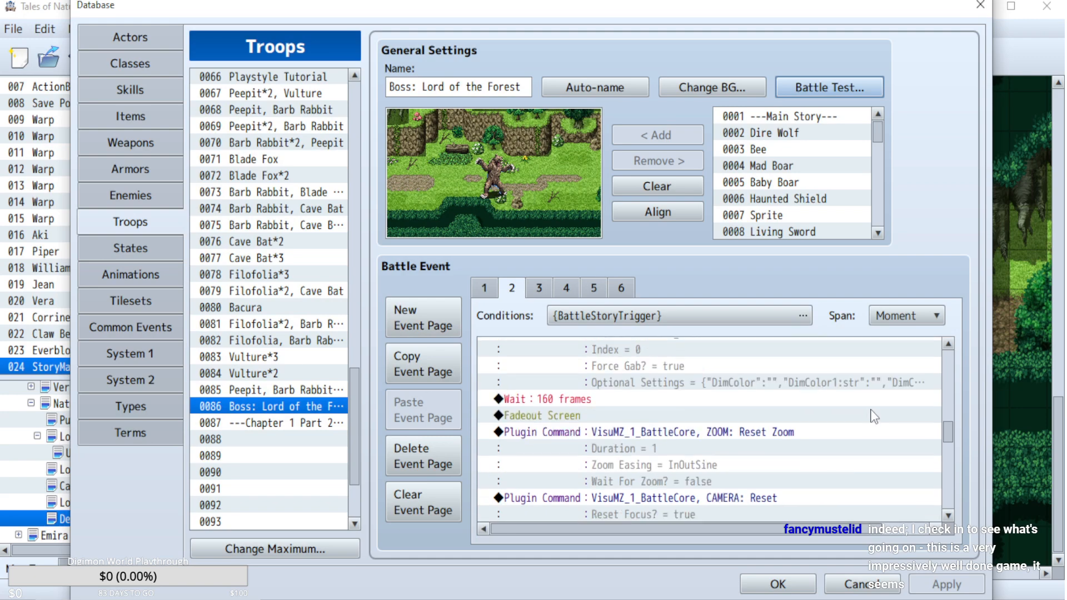
scroll(874, 417, down, 1)
scroll(809, 403, down, 3)
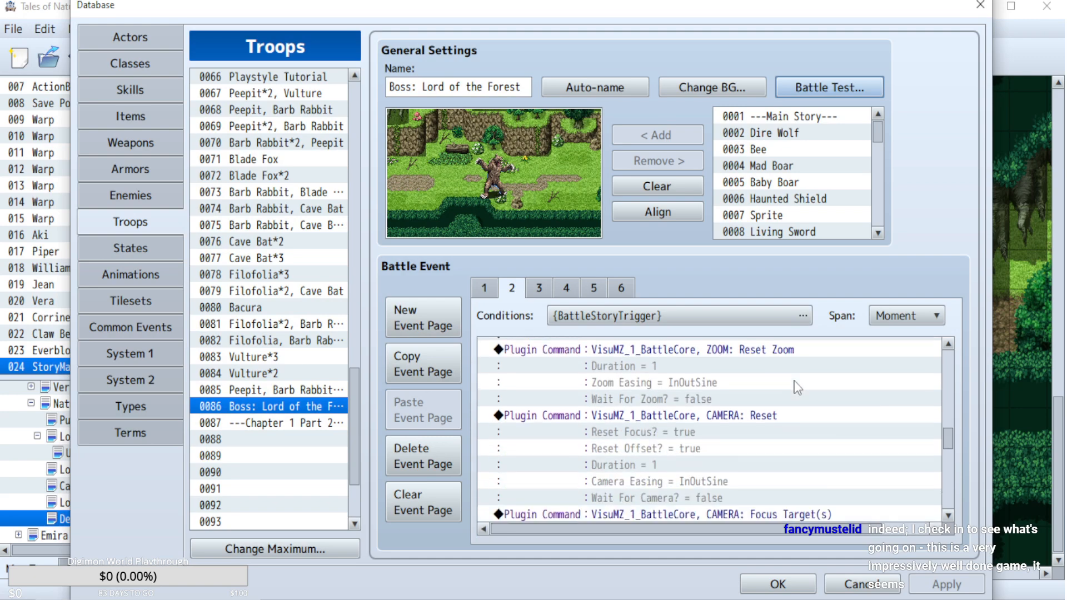
scroll(797, 388, up, 1)
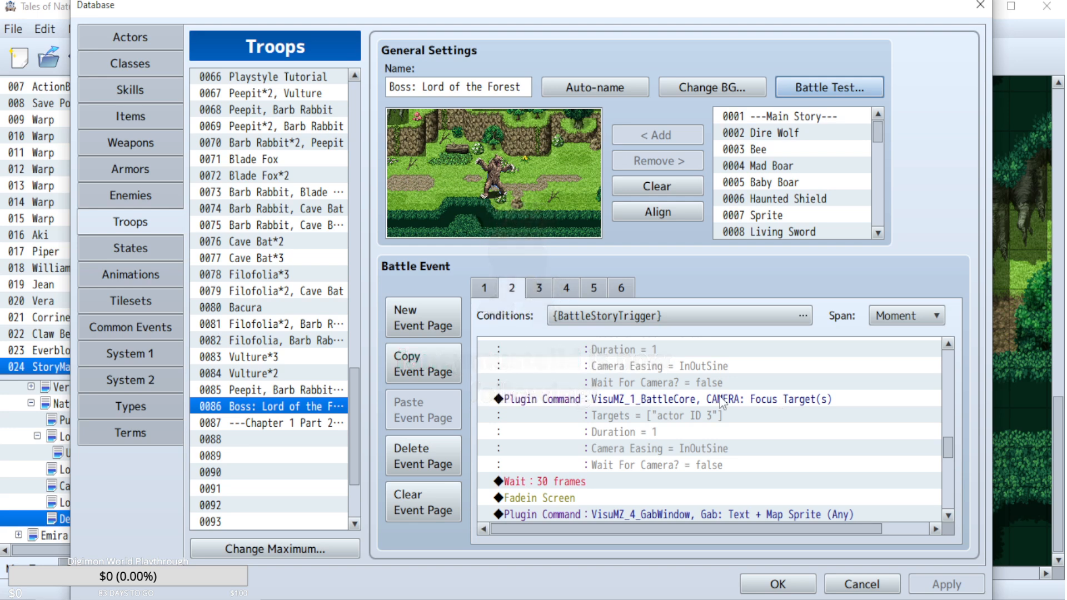
scroll(762, 439, up, 1)
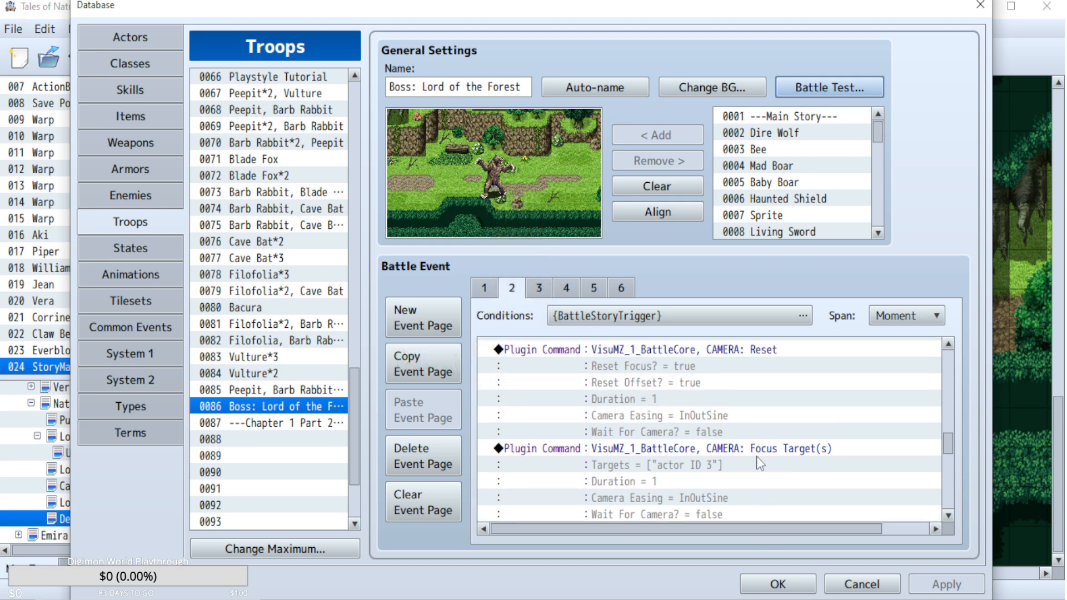
scroll(757, 457, up, 1)
scroll(760, 463, down, 4)
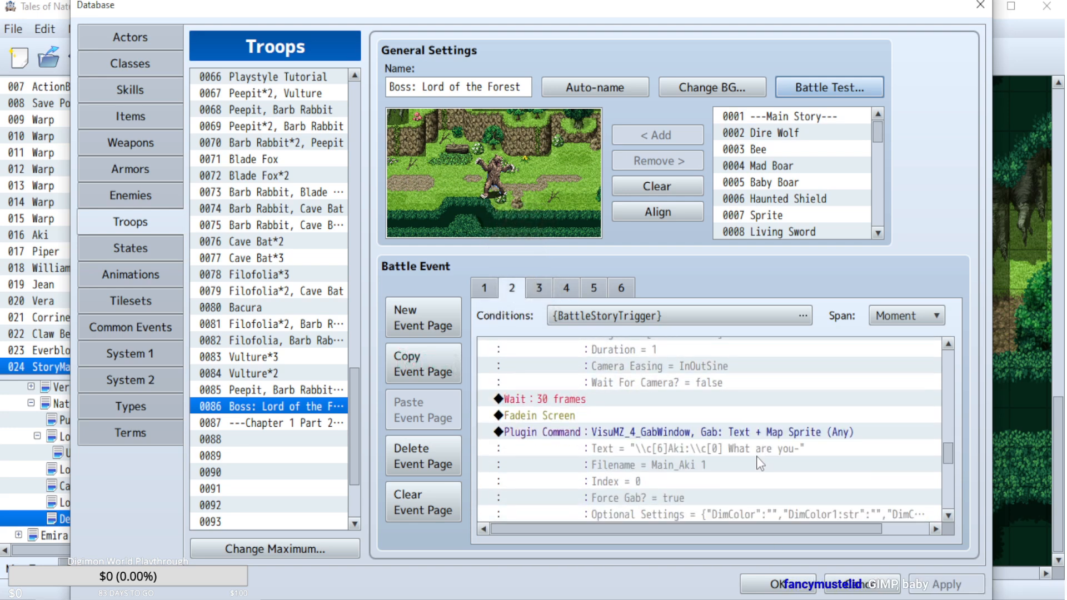
scroll(760, 463, up, 2)
scroll(757, 458, up, 5)
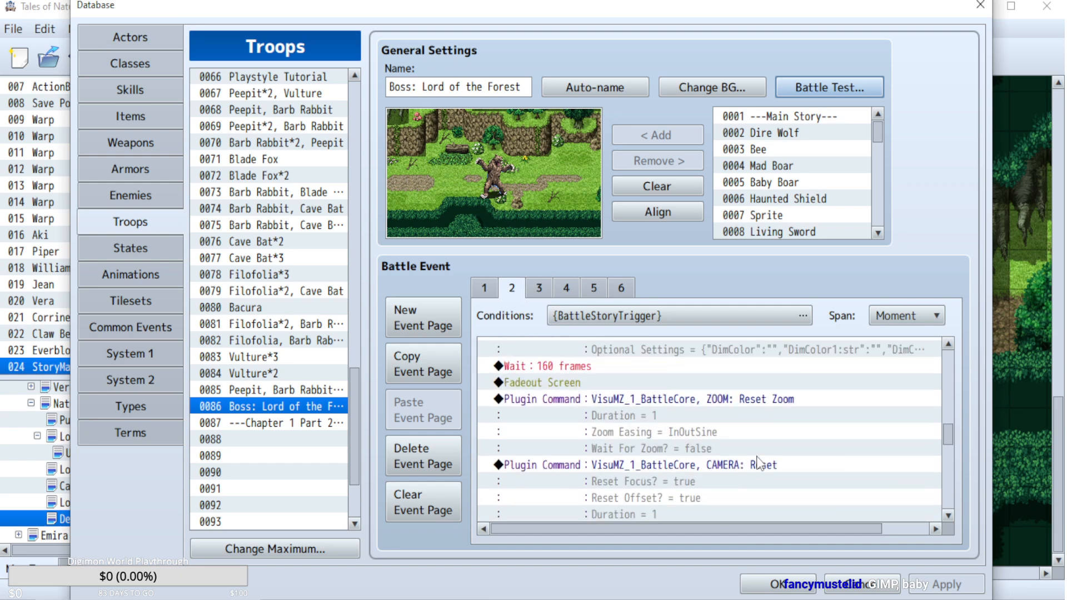
scroll(756, 457, down, 2)
scroll(793, 433, down, 2)
scroll(793, 429, up, 2)
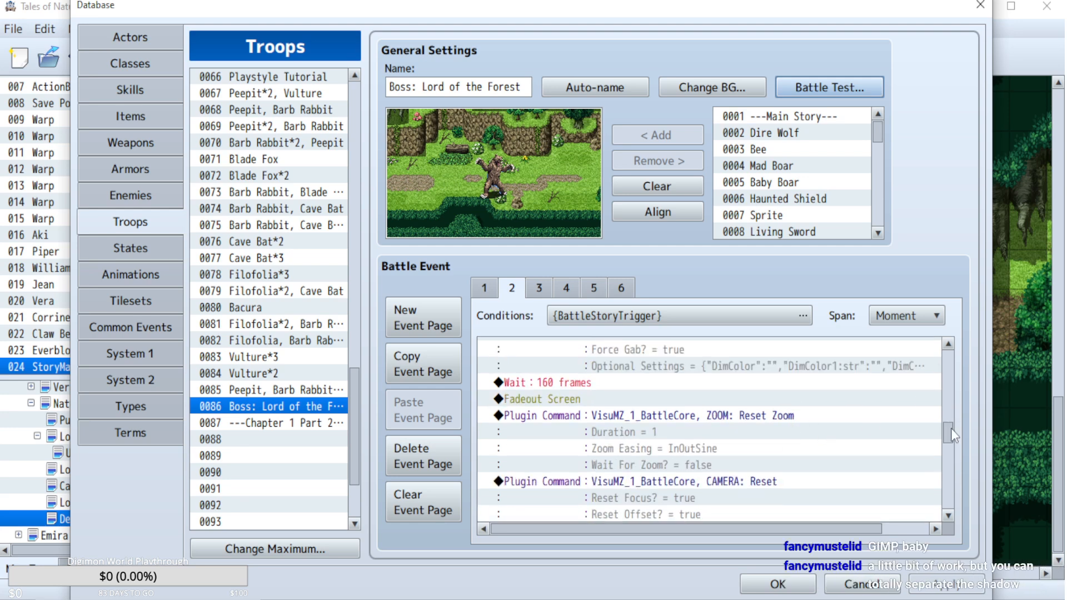
Copy the ZOOM: Change Scale command with scale 2 and paste it before the 30-frame Wait that precedes the Fadein Screen.
drag(950, 429, 947, 373)
click(800, 391)
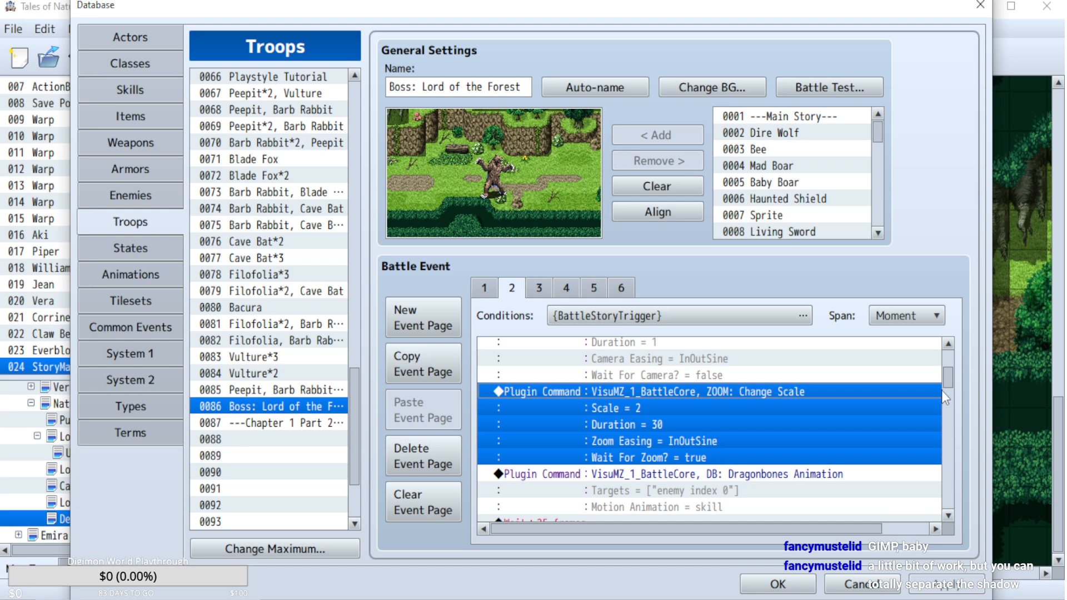
click(947, 458)
click(946, 458)
scroll(885, 442, down, 1)
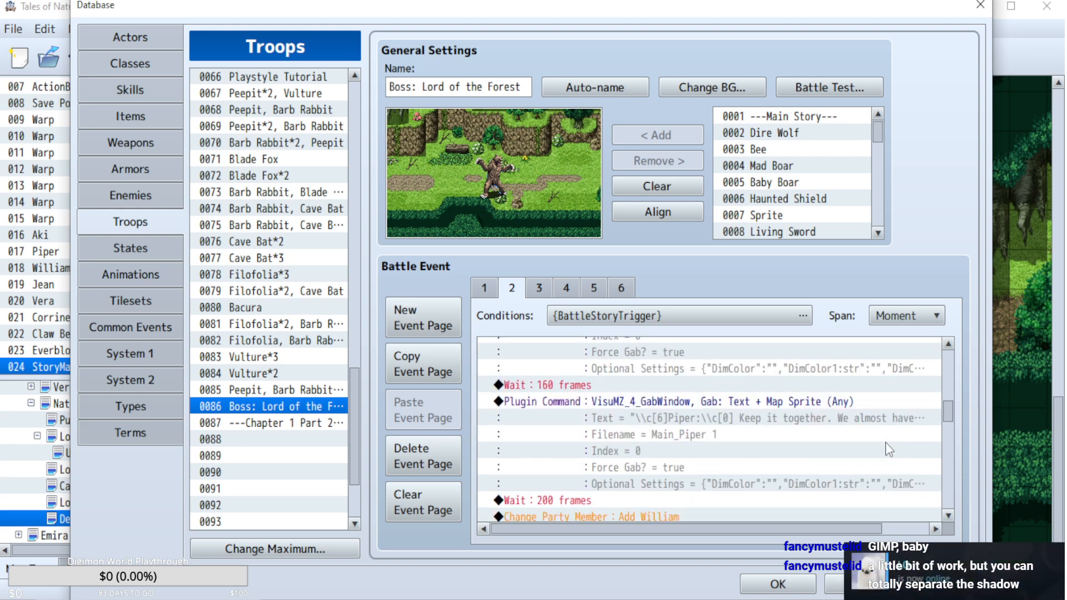
scroll(886, 442, down, 6)
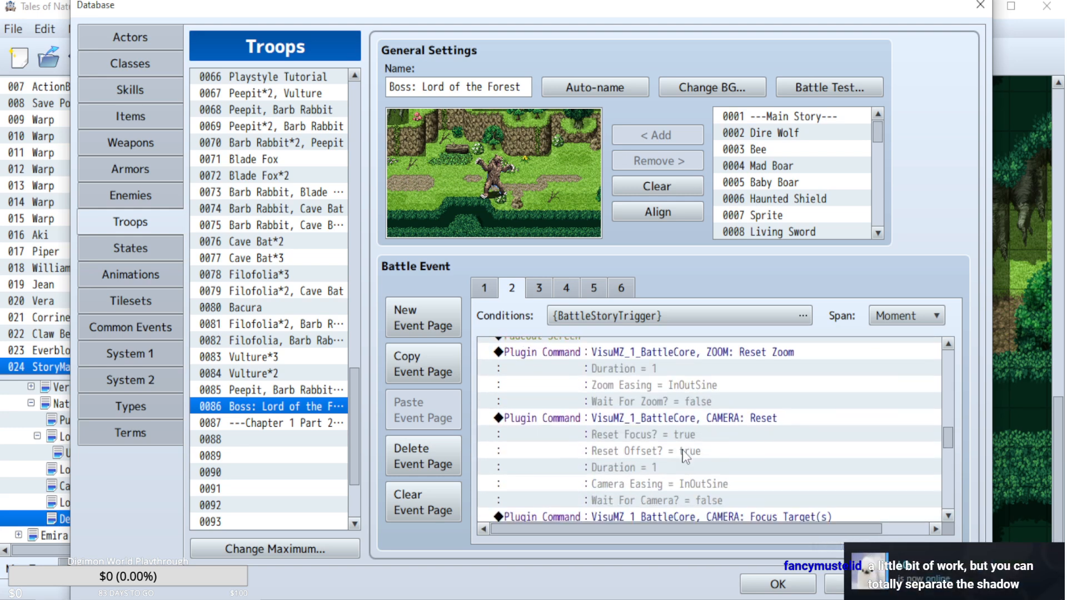
scroll(685, 456, down, 1)
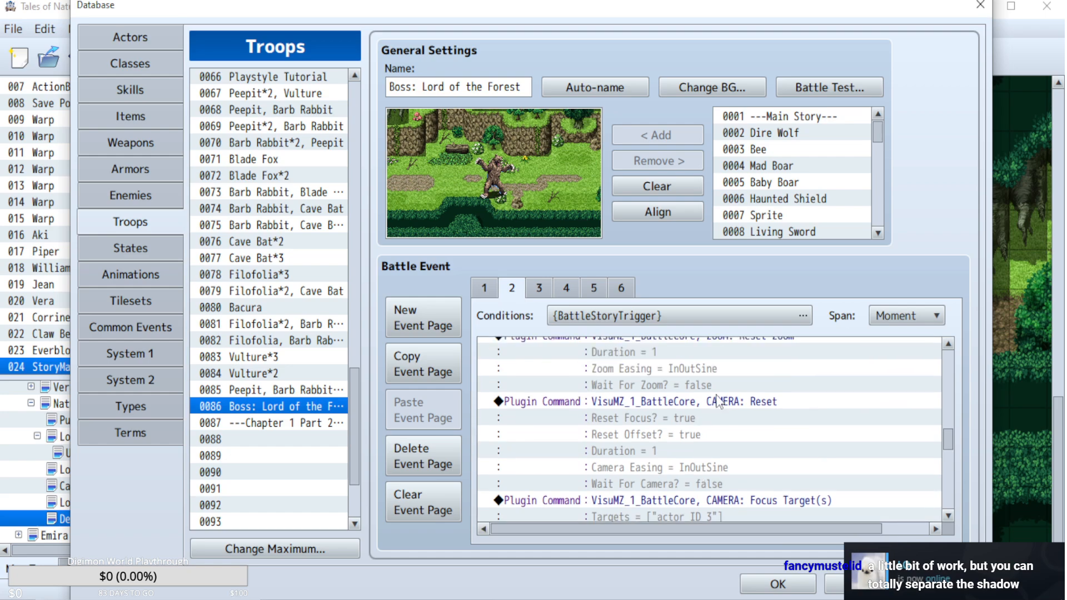
double_click(717, 396)
click(925, 55)
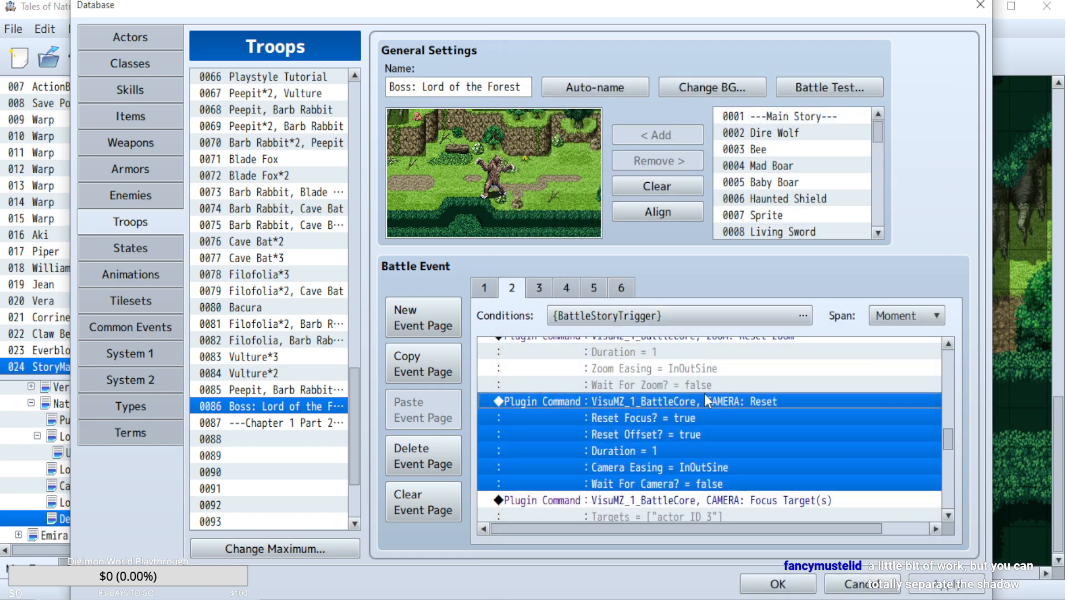
scroll(705, 396, down, 1)
scroll(705, 401, down, 1)
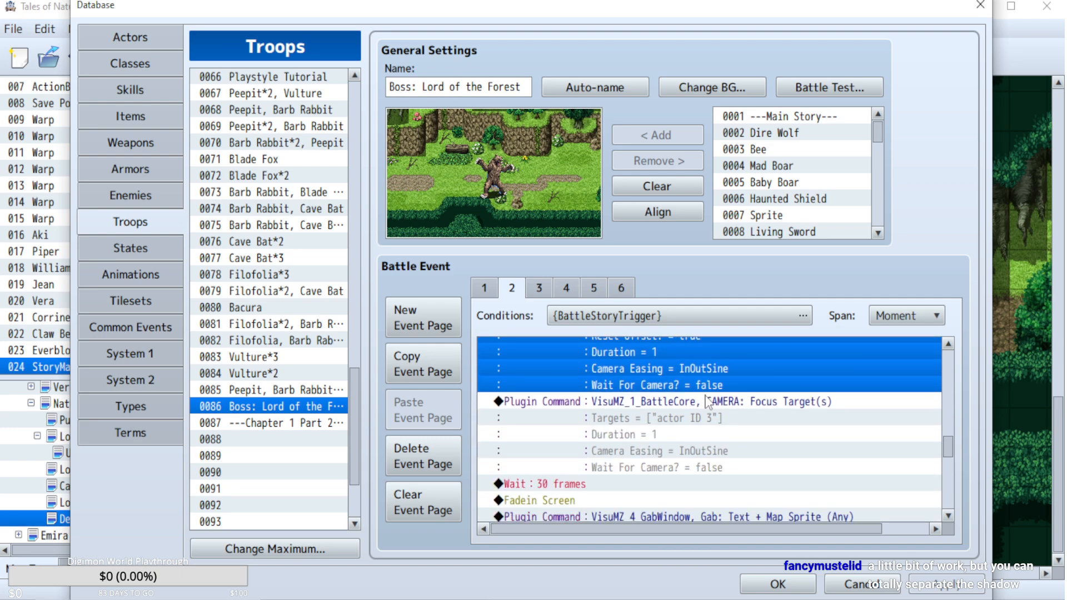
click(617, 485)
key(ctrl+v)
Turn on Wait For Camera in the CAMERA: Reset command after the Fadeout Screen and apply the change.
scroll(704, 397, up, 2)
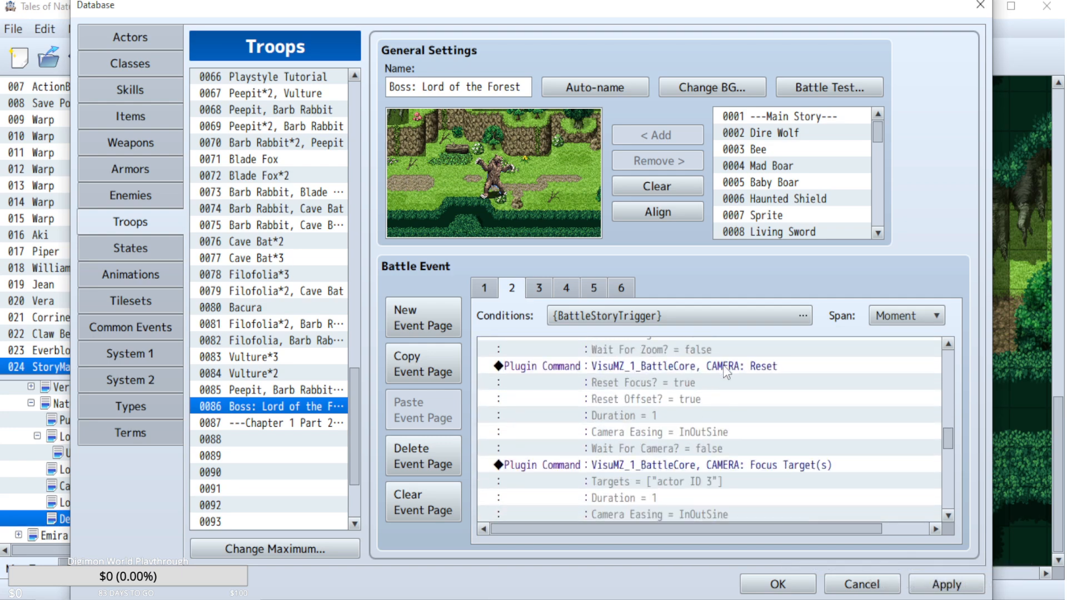
double_click(723, 365)
double_click(603, 431)
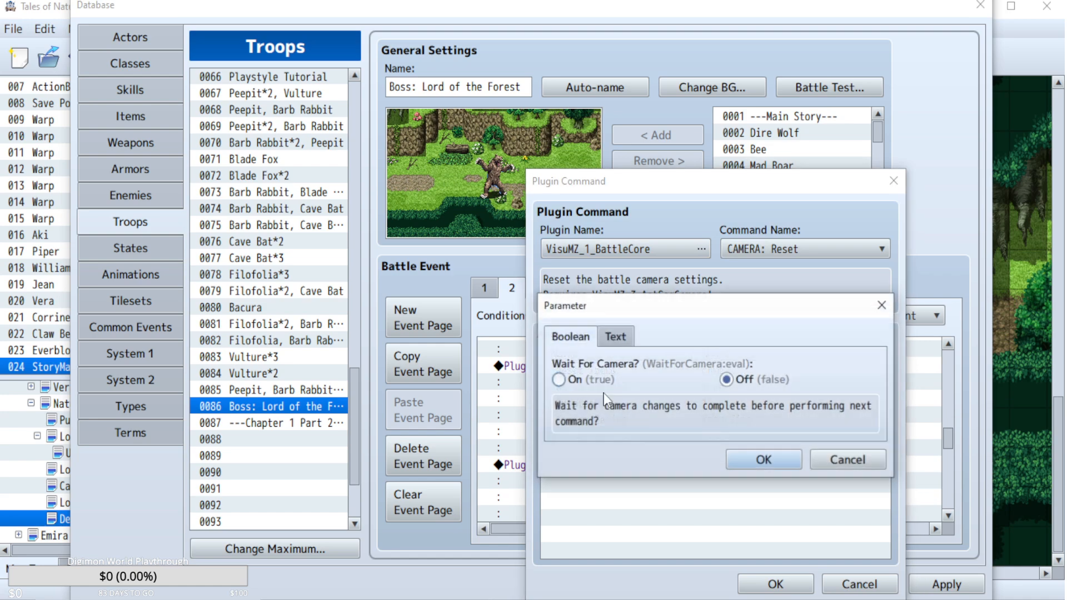
click(747, 460)
click(776, 584)
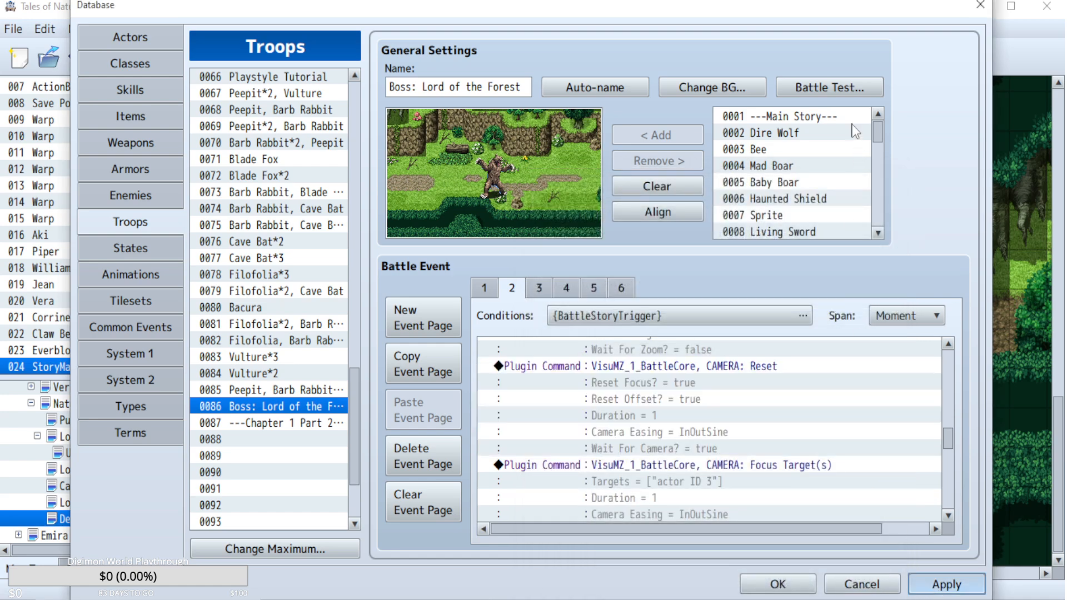
Start another battle test of the Lord of the Forest troop and go through the Super Guard explanation.
click(835, 93)
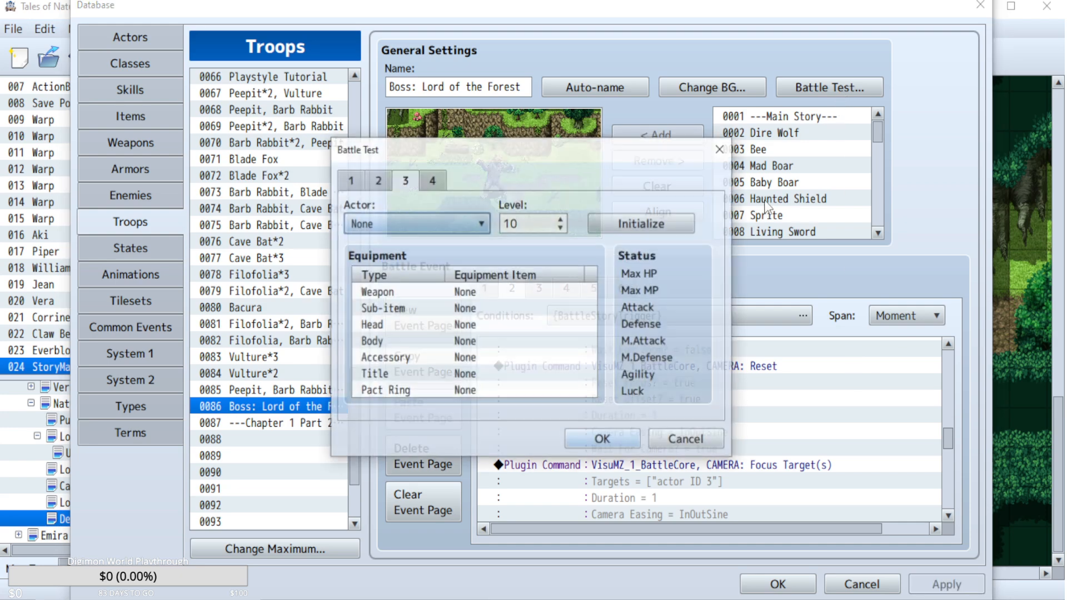
click(595, 438)
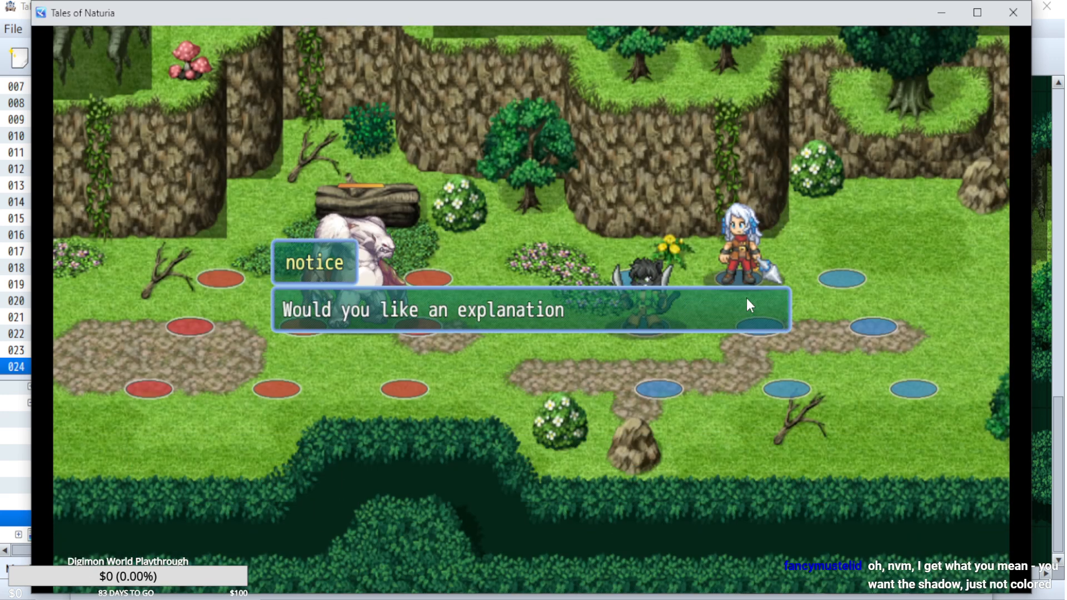
key(Down)
key(Return)
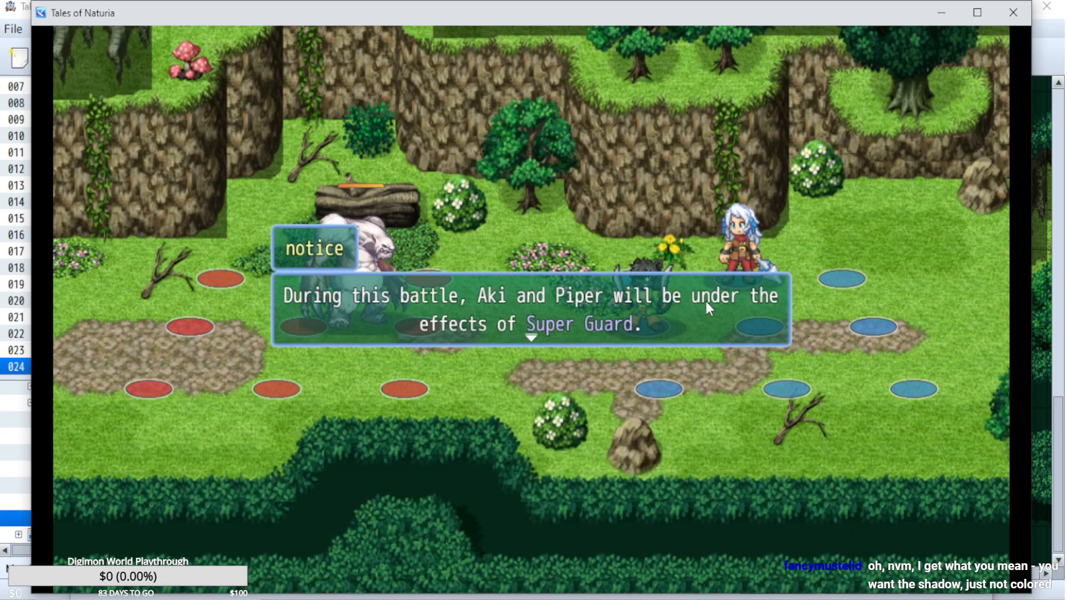
key(Return)
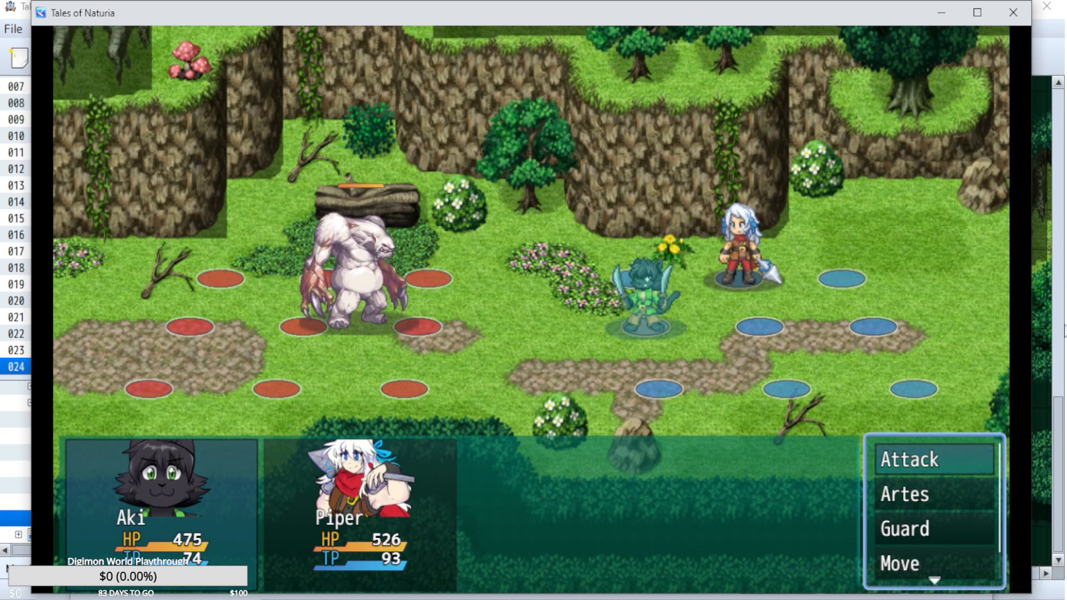
Attack the Lord of the Forest with Aki and Piper and watch the mid-battle cutscene through William joining.
key(Return)
key(Return)
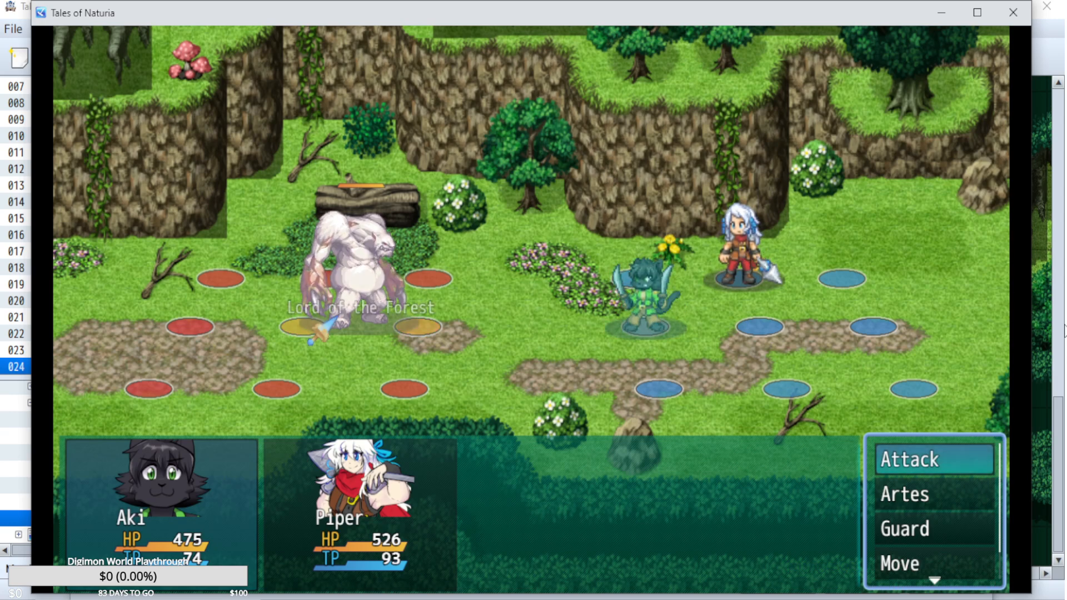
key(Return)
key(Return)
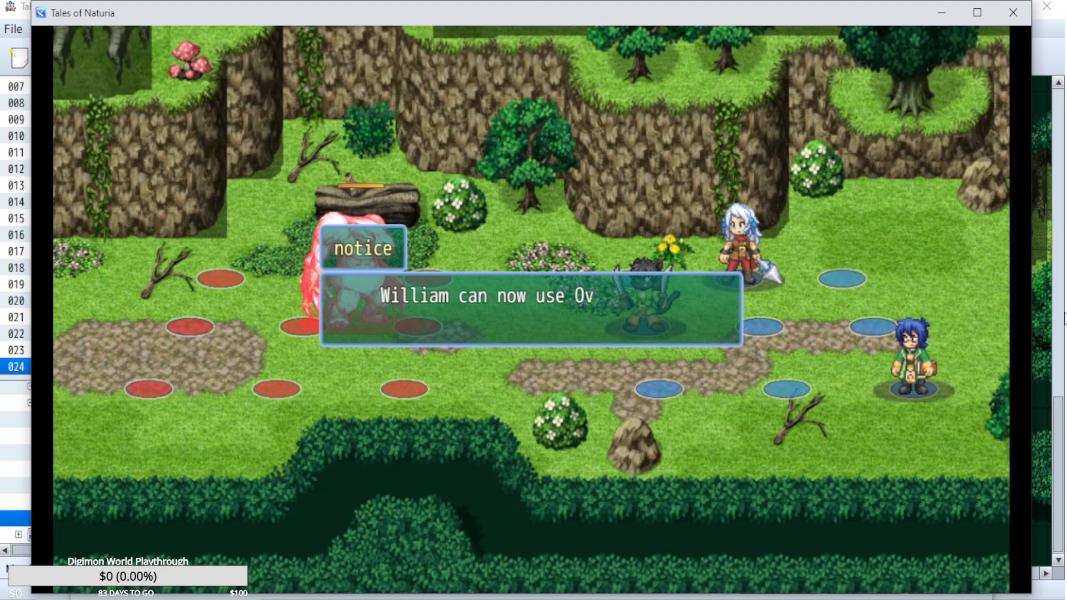
End the battle test, delete the 30-frame Wait before the Fadein Screen on battle event page 2, and apply the change.
click(1013, 12)
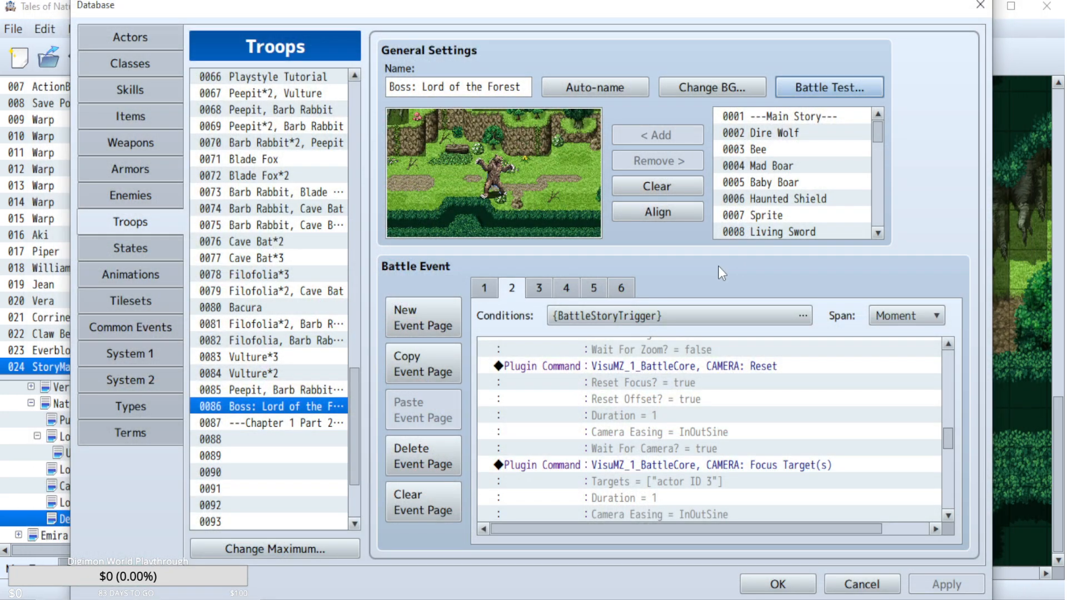
scroll(705, 442, down, 2)
scroll(705, 442, down, 2)
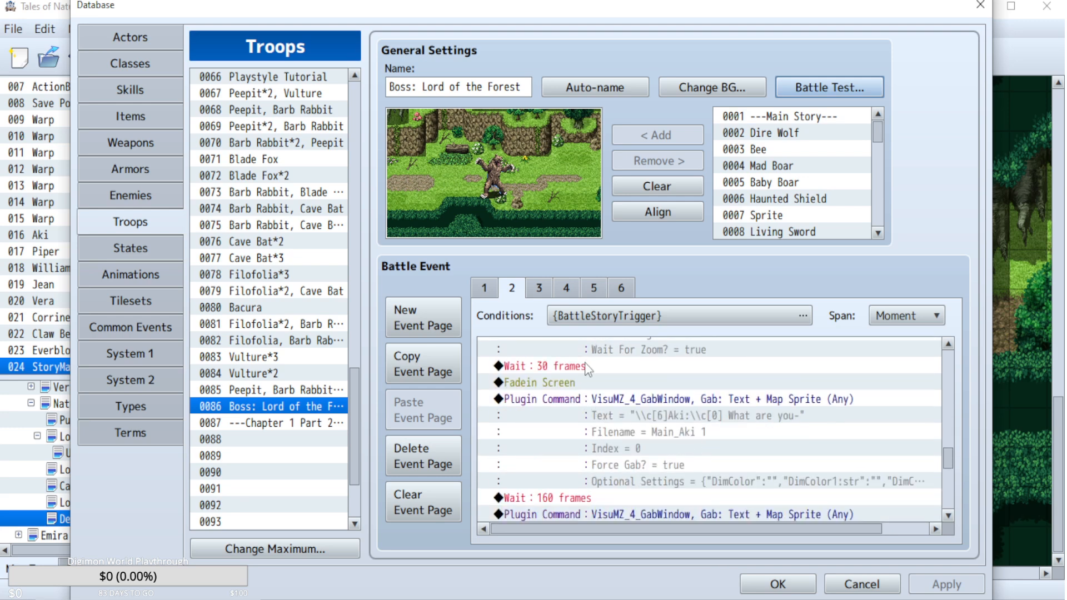
click(585, 363)
key(Delete)
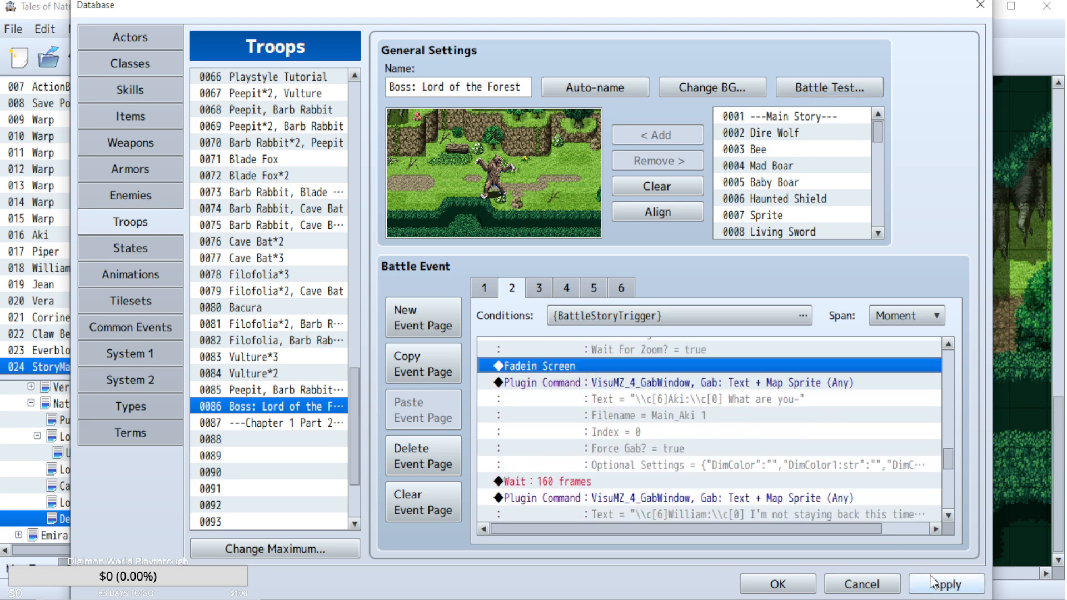
click(942, 592)
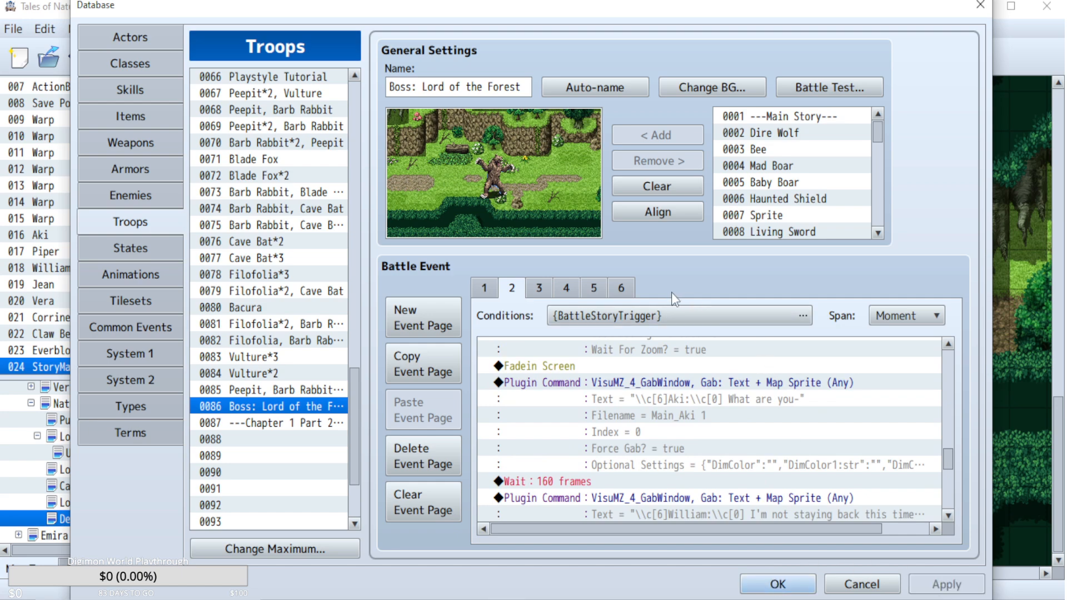
Check the conditions of battle event page 6, close the database accepting the changes, and save the project.
click(621, 288)
click(601, 316)
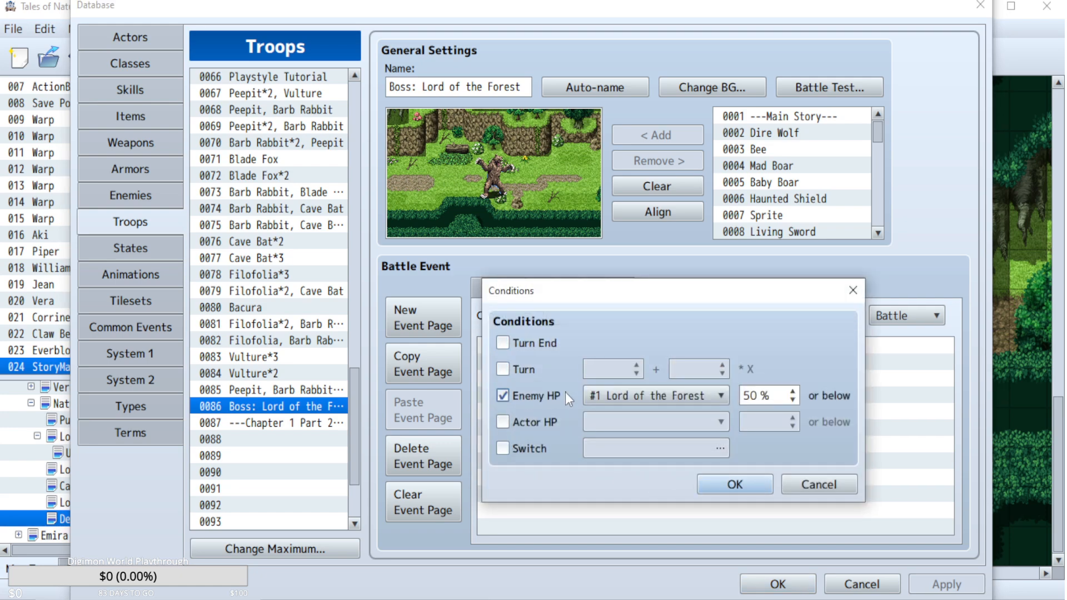
click(732, 485)
click(777, 584)
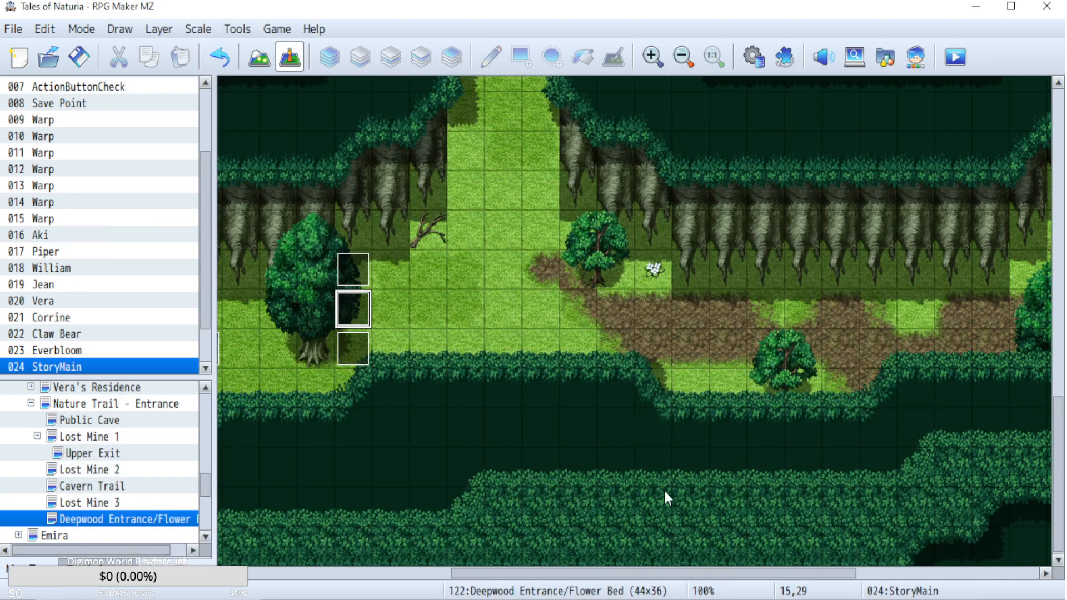
click(89, 64)
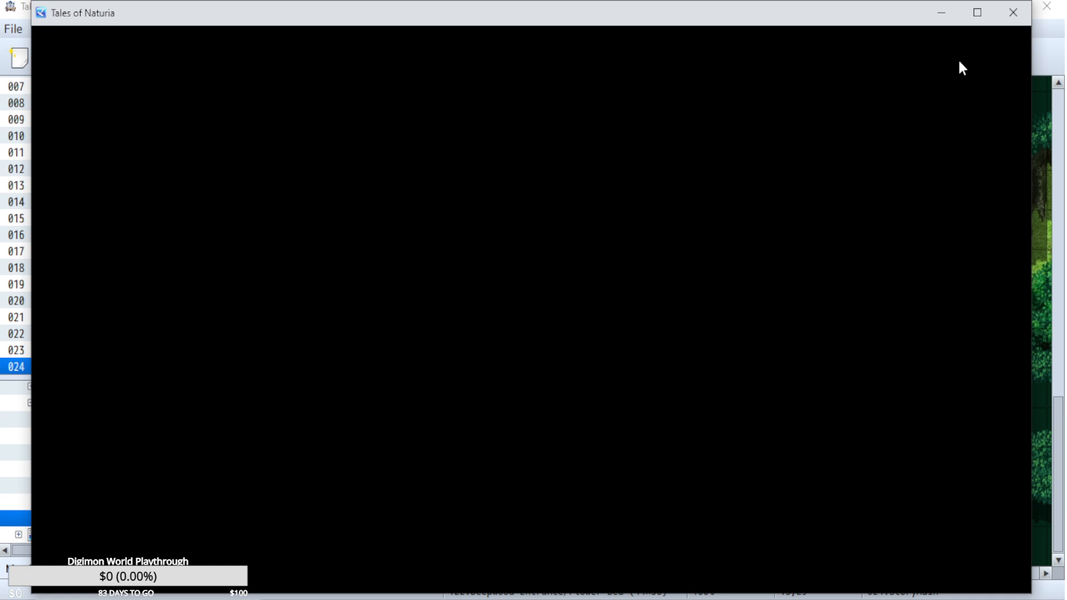
Load save File 17 in a playtest and go through the Super Guard explanation at the start of the boss battle.
key(z)
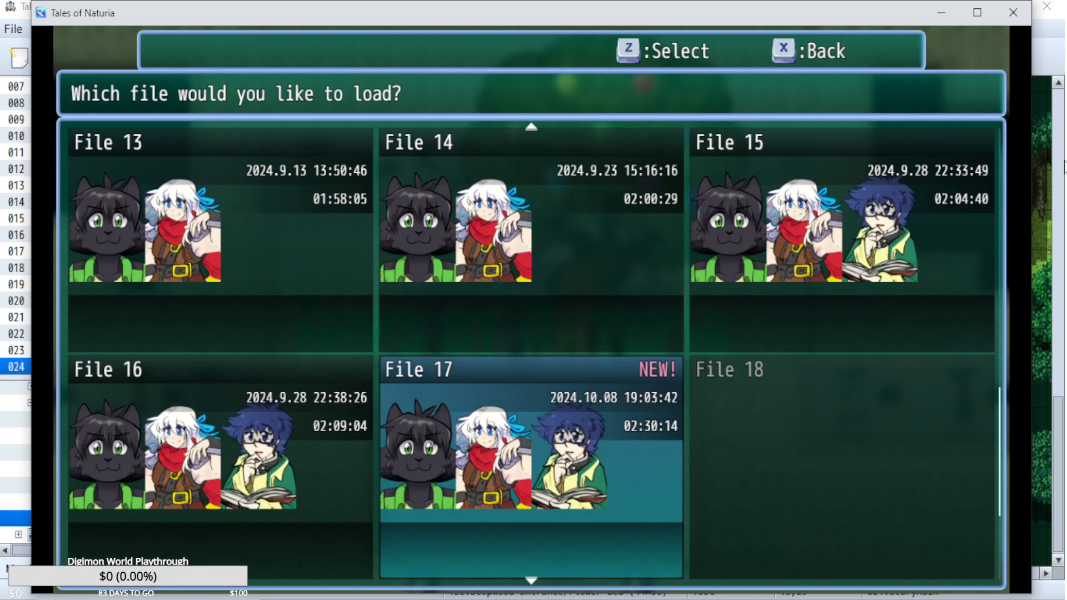
key(z)
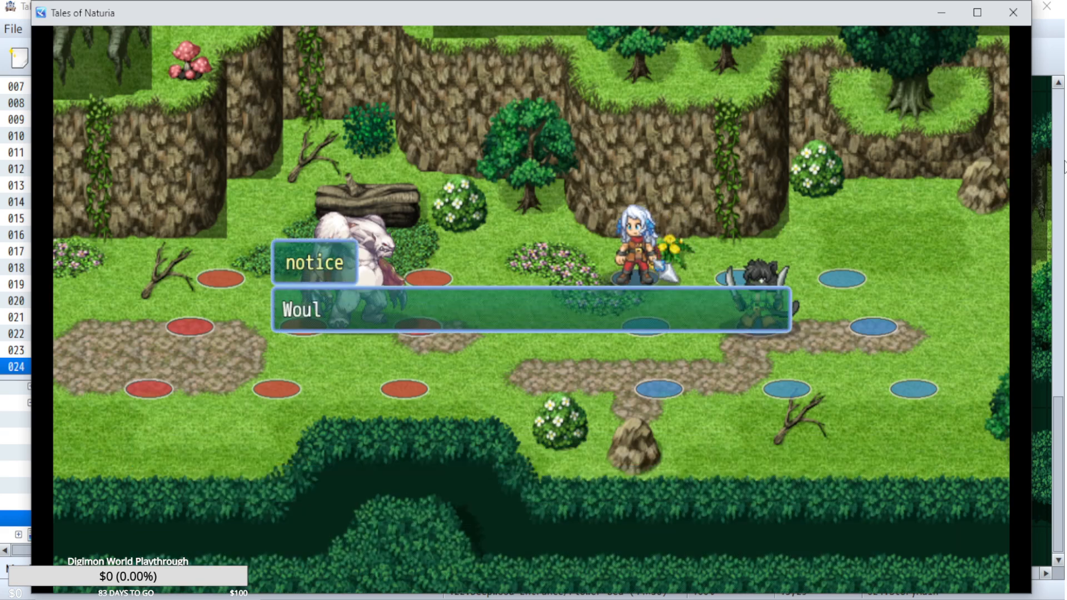
key(Return)
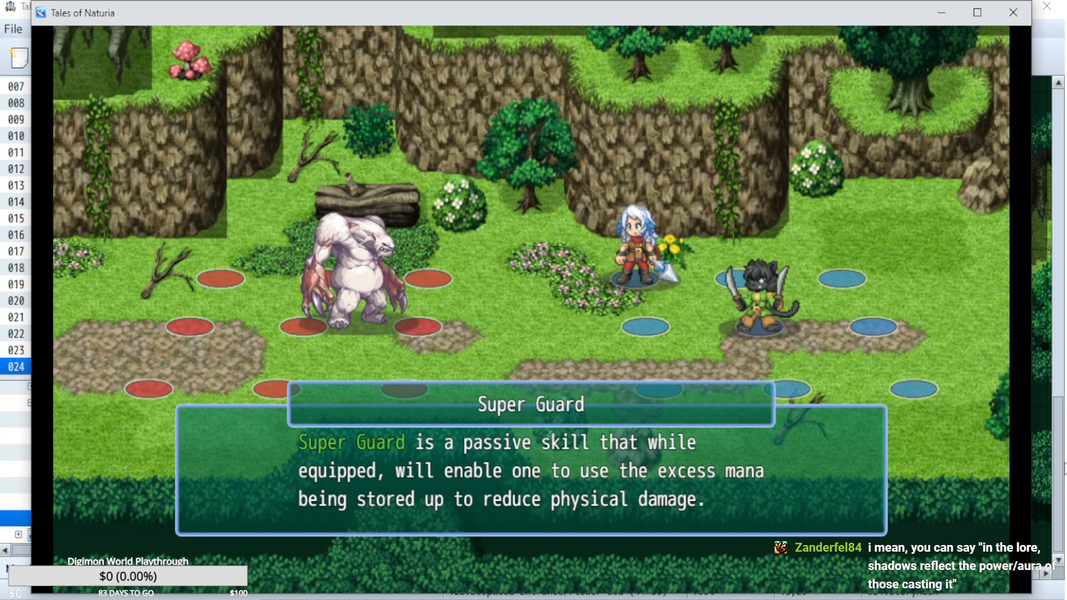
key(Return)
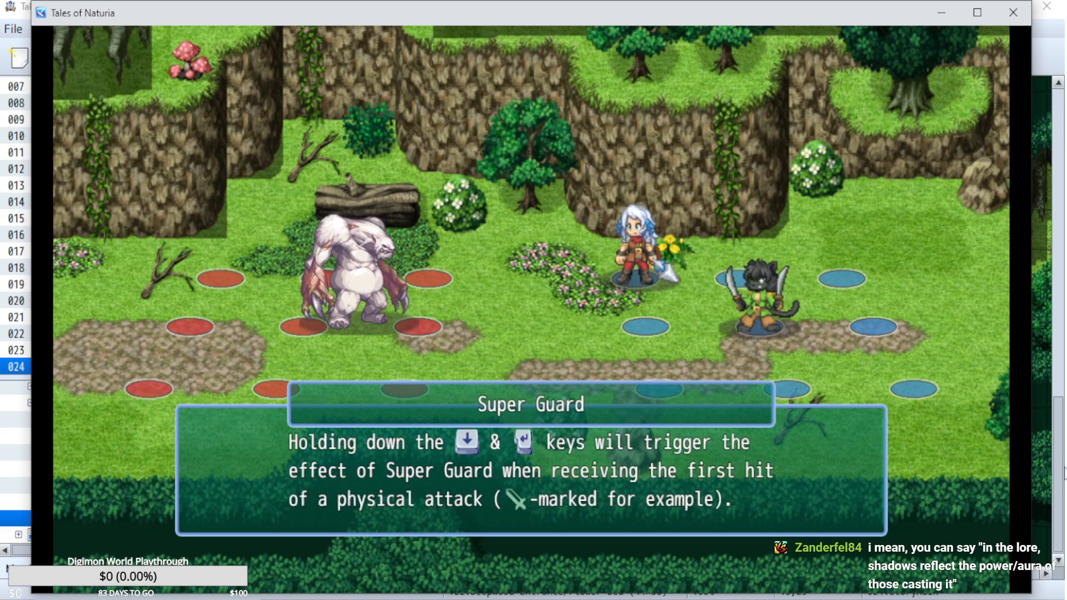
key(Return)
key(Return)
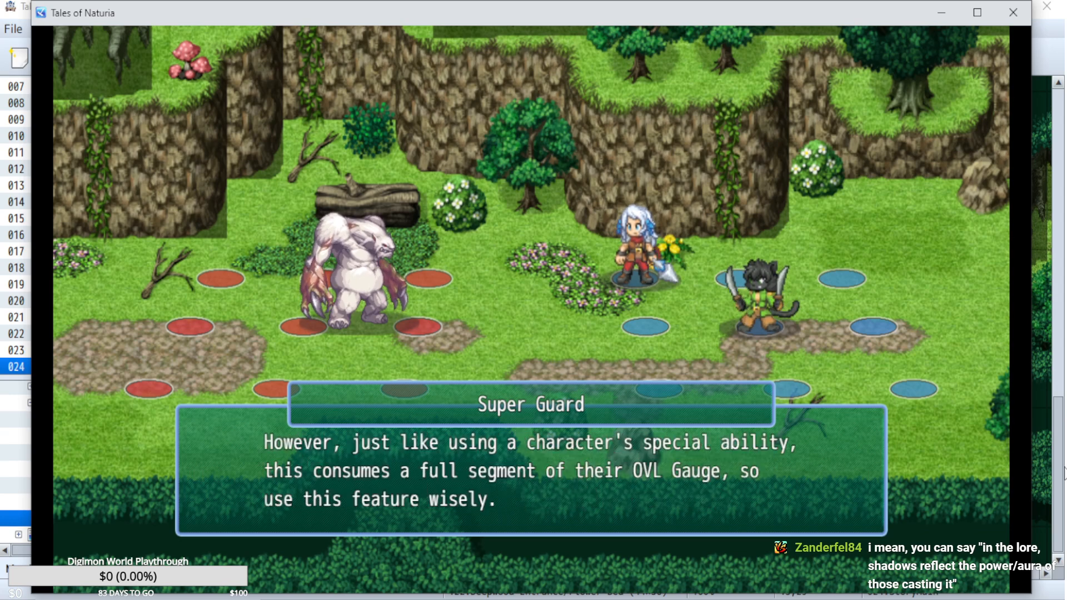
key(Return)
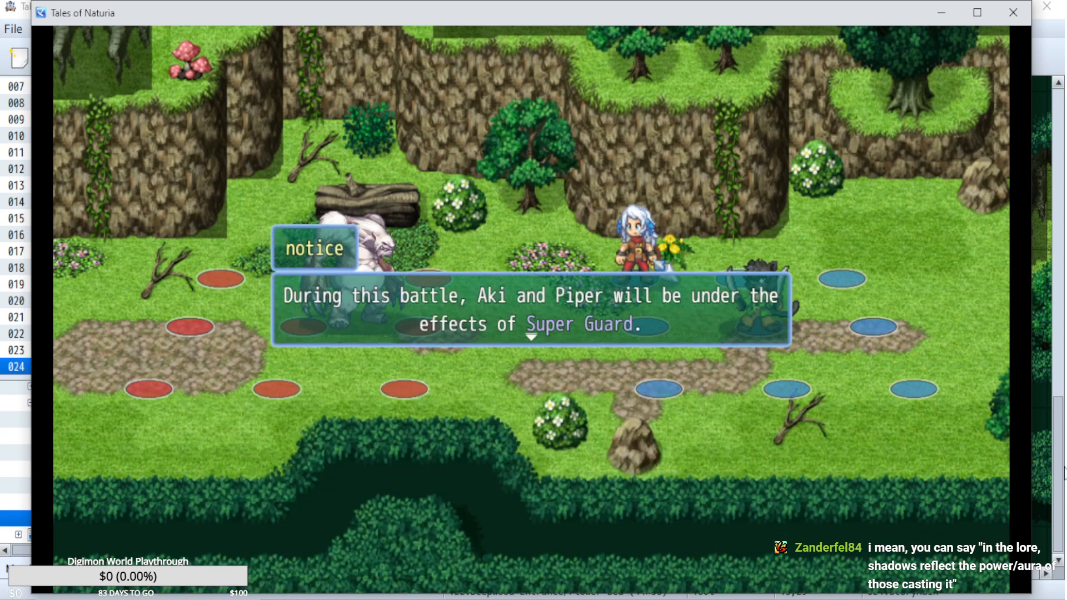
key(Return)
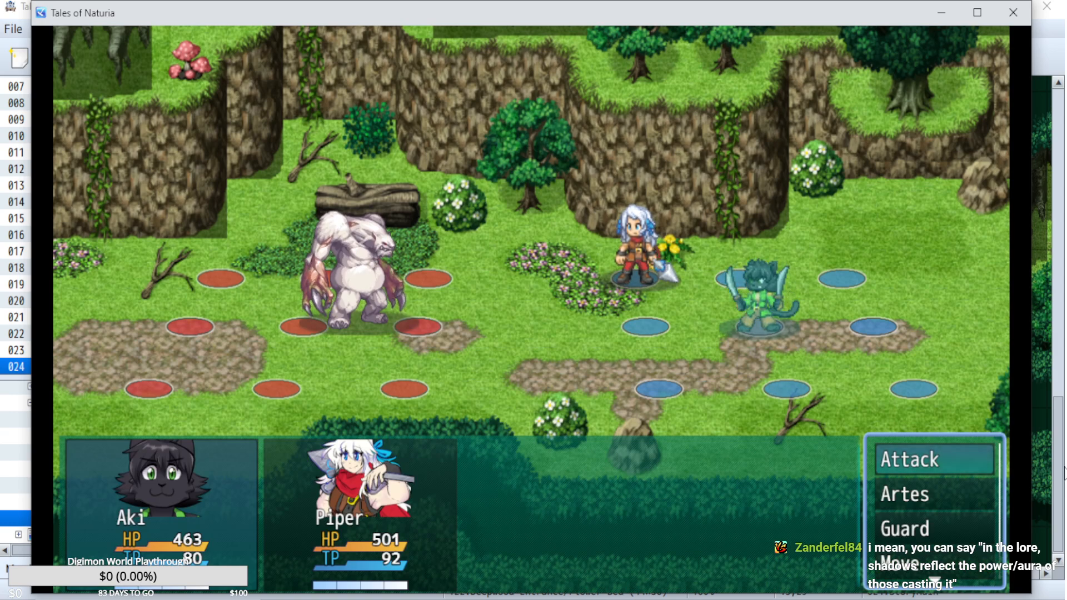
Look over Aki's artes and move Aki to the front tile of the middle row.
key(Down)
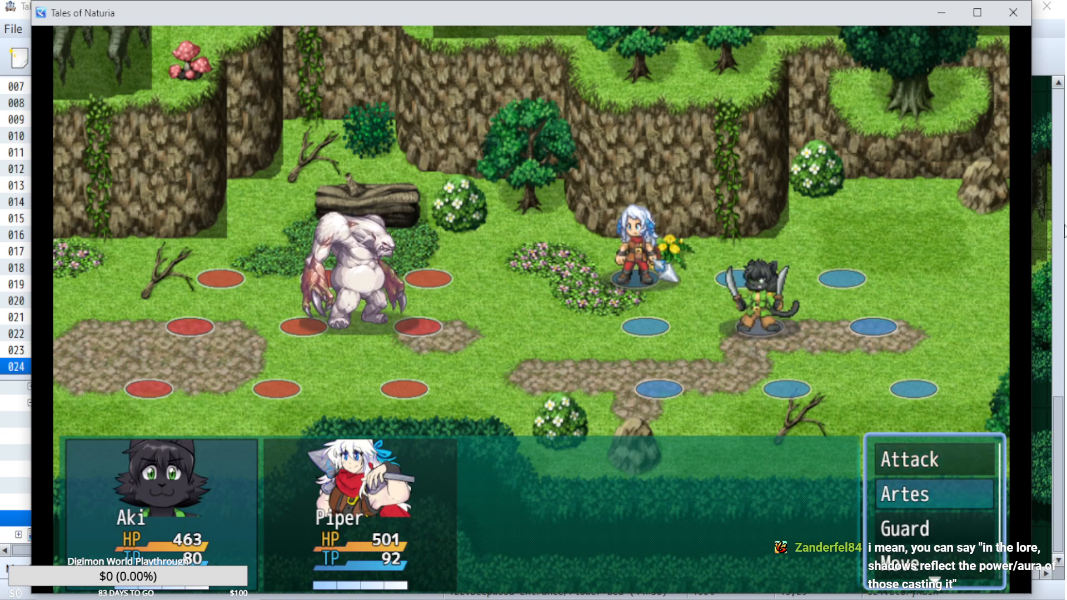
key(Return)
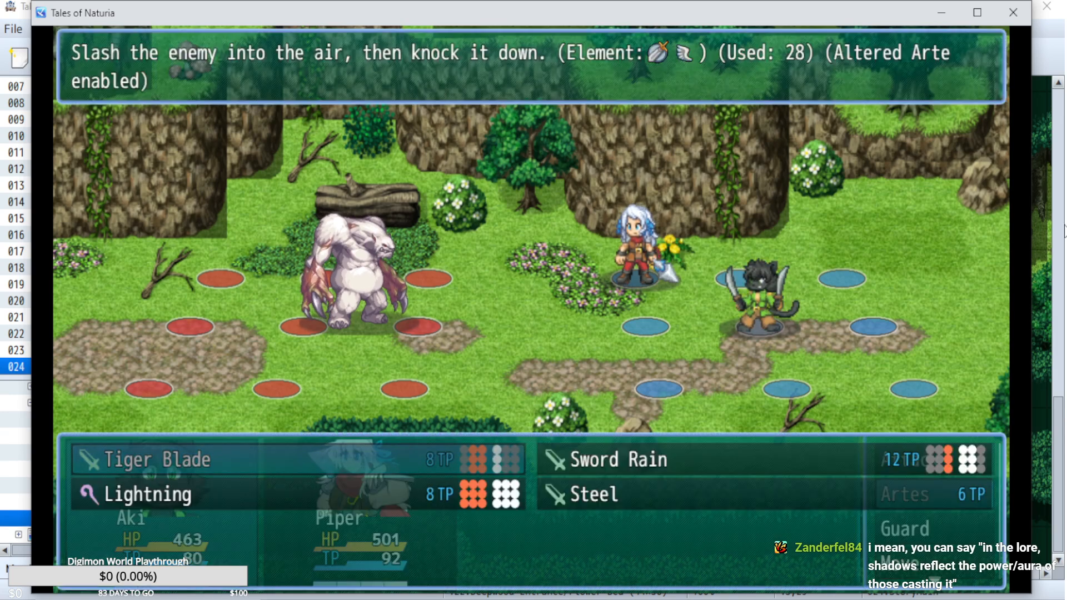
key(Escape)
key(Down)
key(Down)
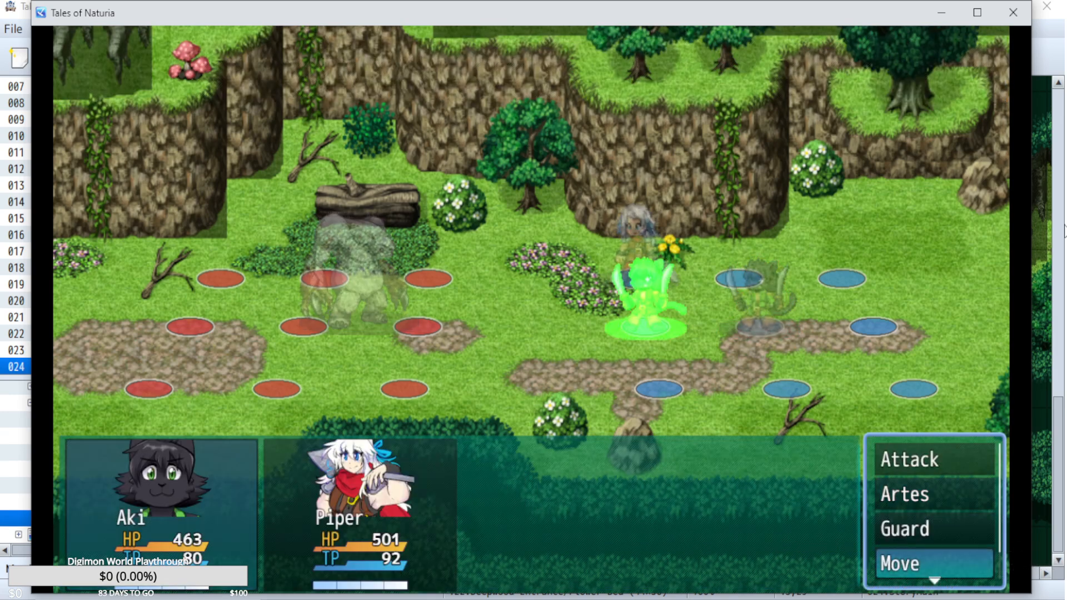
key(Return)
Have Aki use Tiger Blade on the Lord of the Forest.
key(Up)
key(Up)
key(Return)
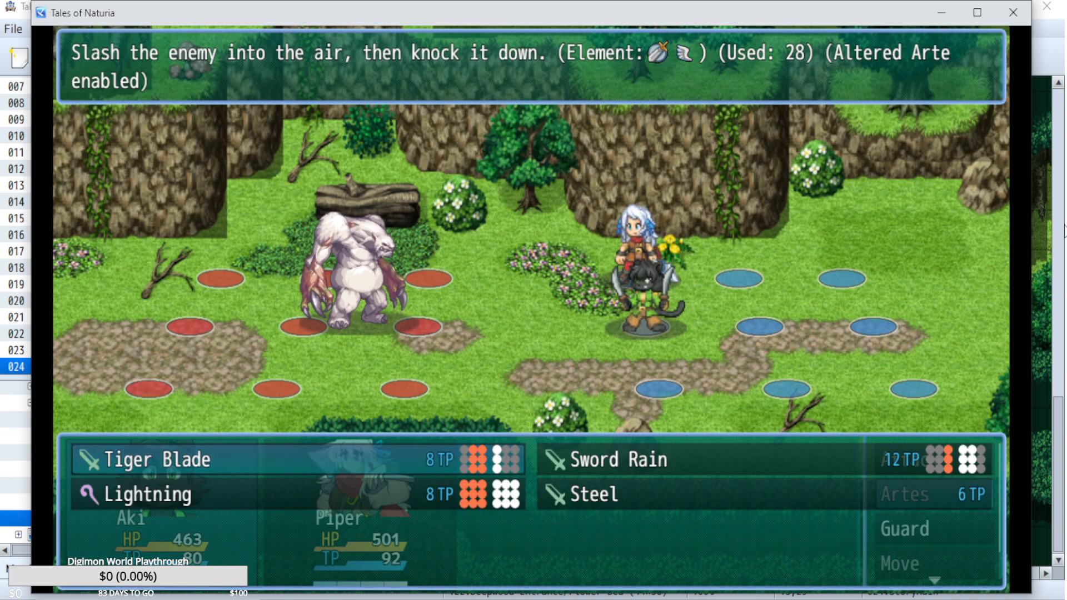
key(Right)
key(Left)
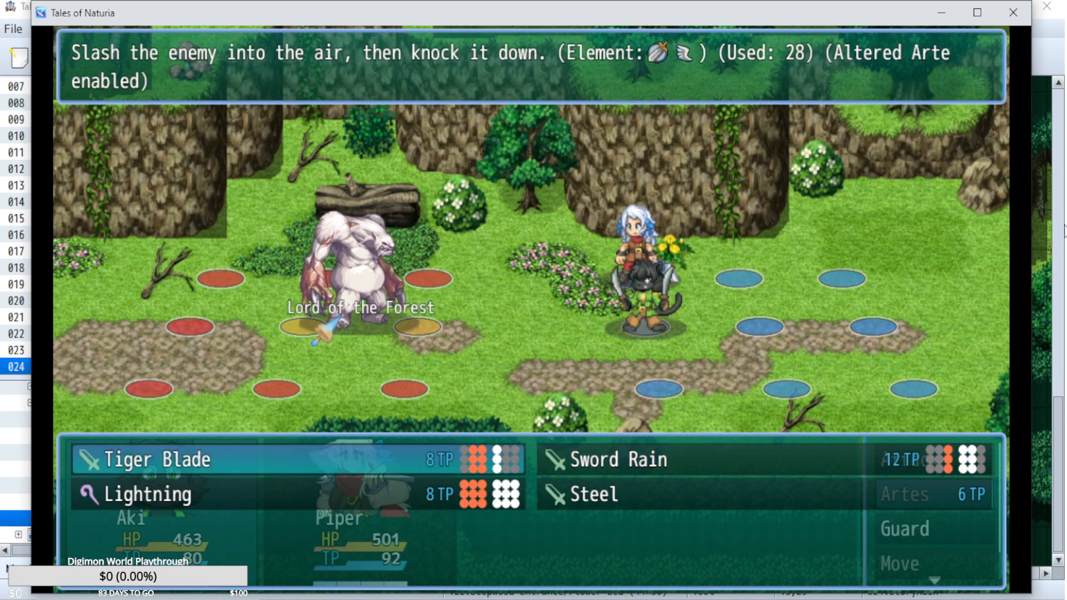
key(Return)
Have Piper use Treble Strike and Fireball on the Lord of the Forest and let the turn play out.
key(Down)
key(Return)
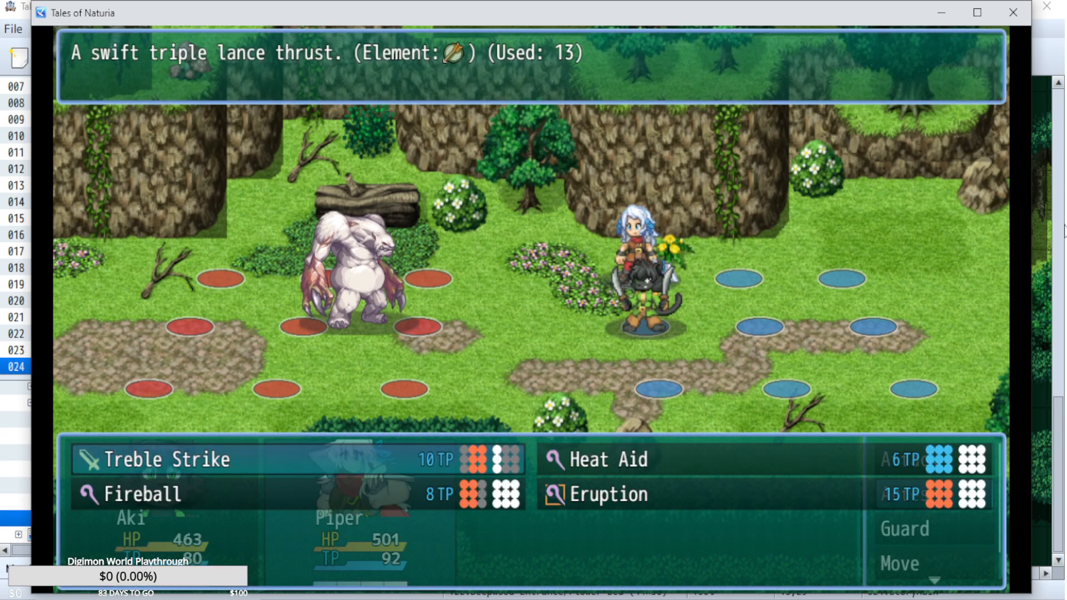
key(Escape)
key(Return)
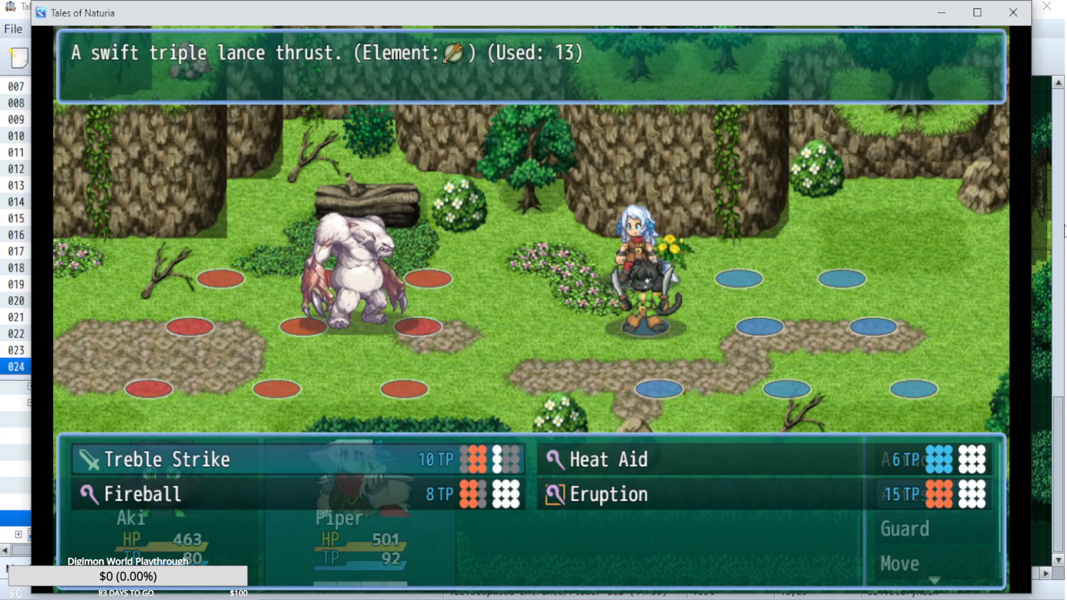
key(Down)
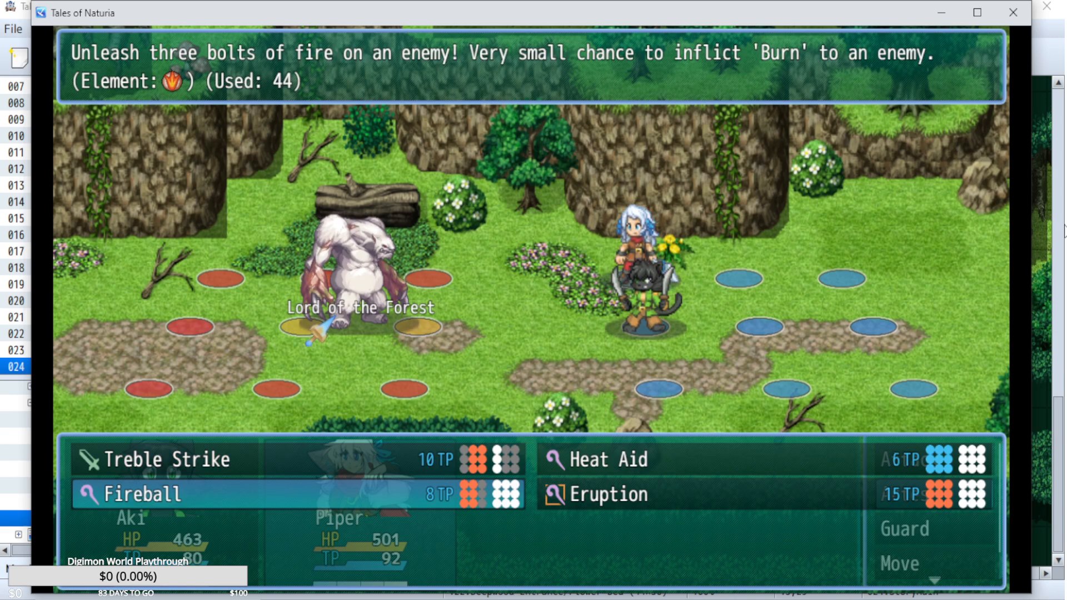
key(Return)
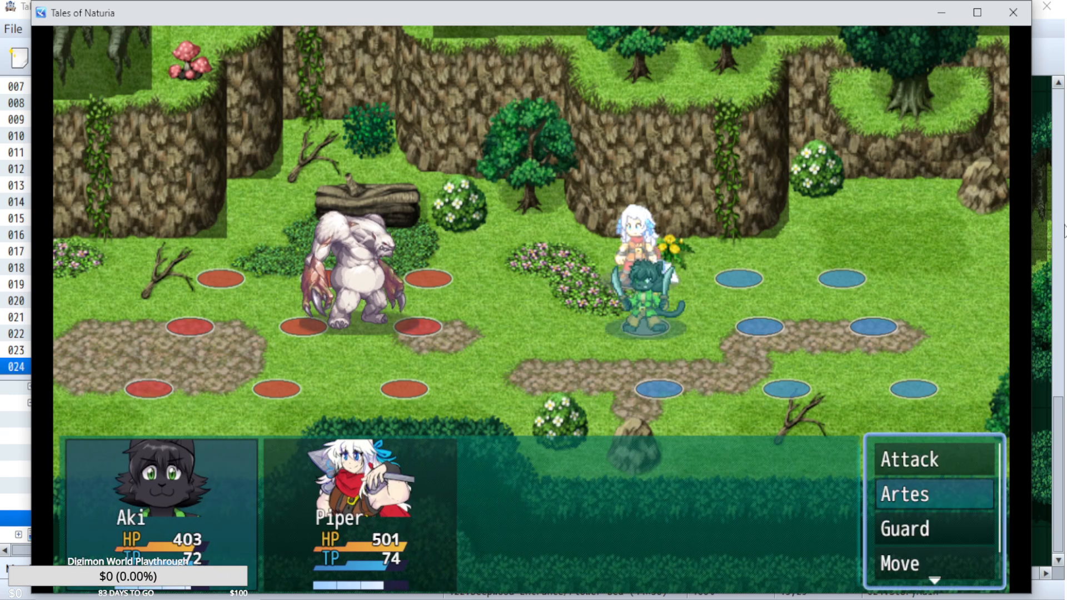
Examine the descriptions and availability of Aki's Tiger Blade, Sword Rain and Lightning artes.
key(Return)
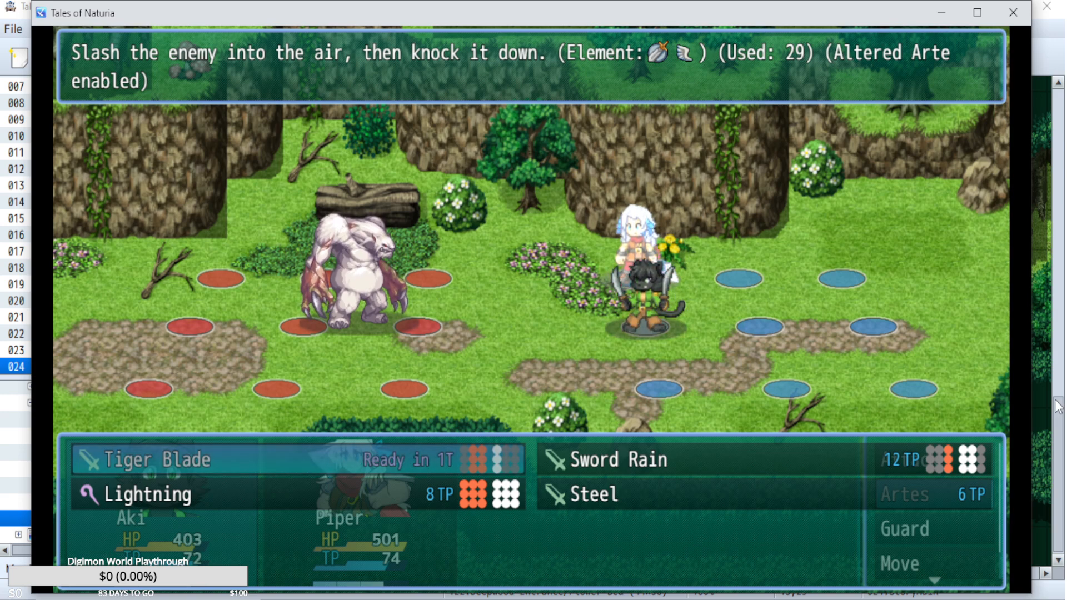
key(Right)
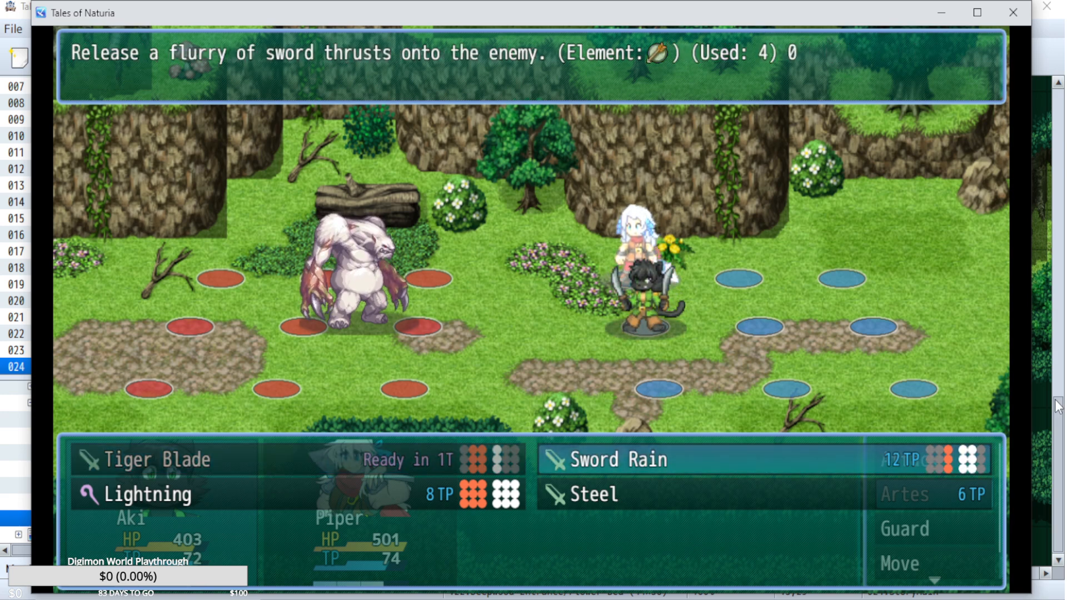
key(Left)
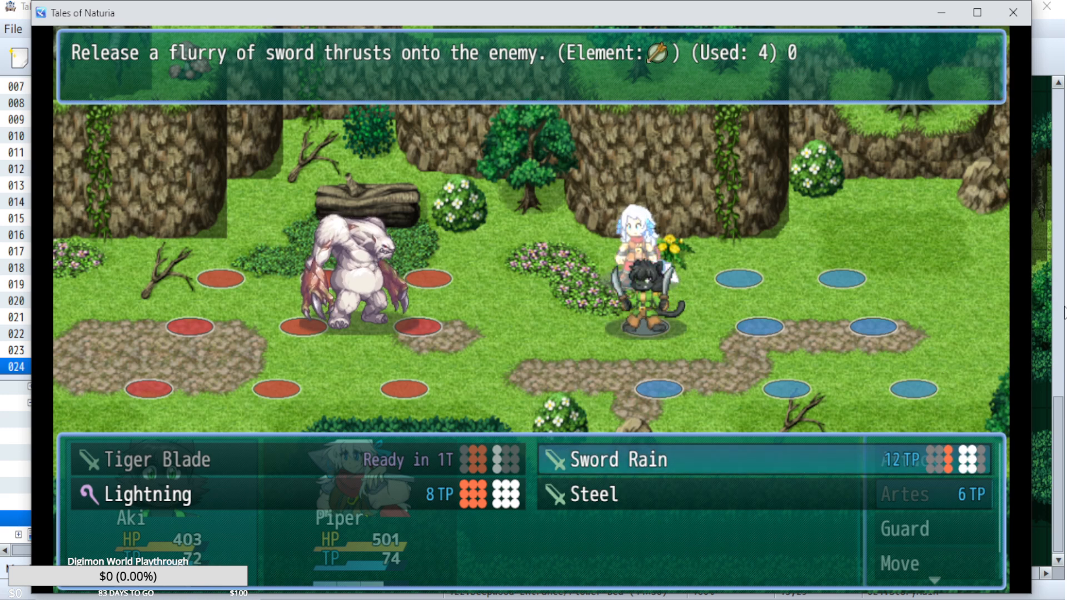
key(Down)
key(Left)
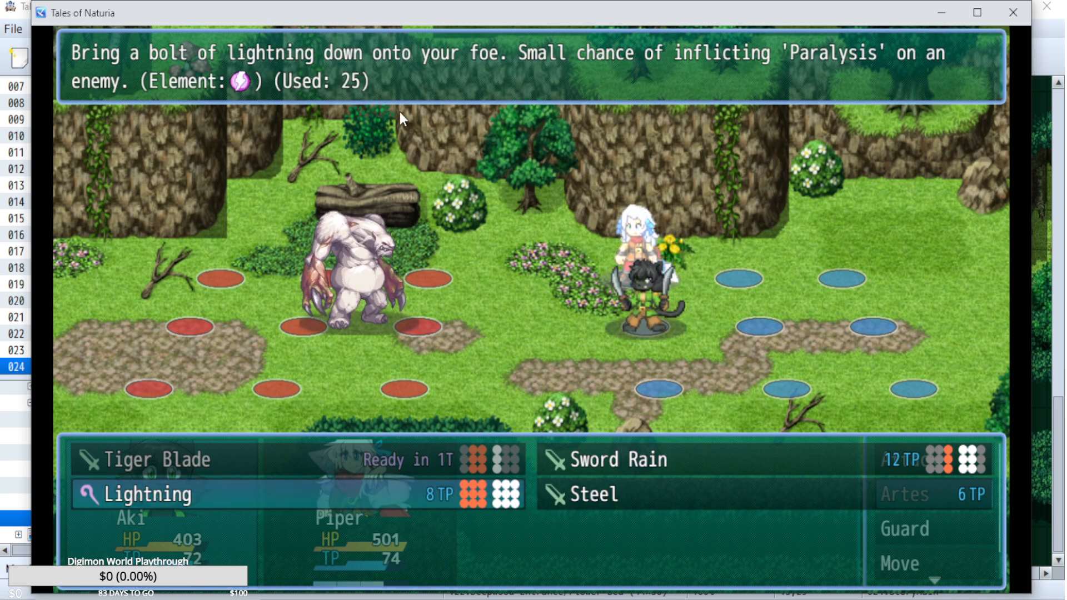
key(Left)
key(Escape)
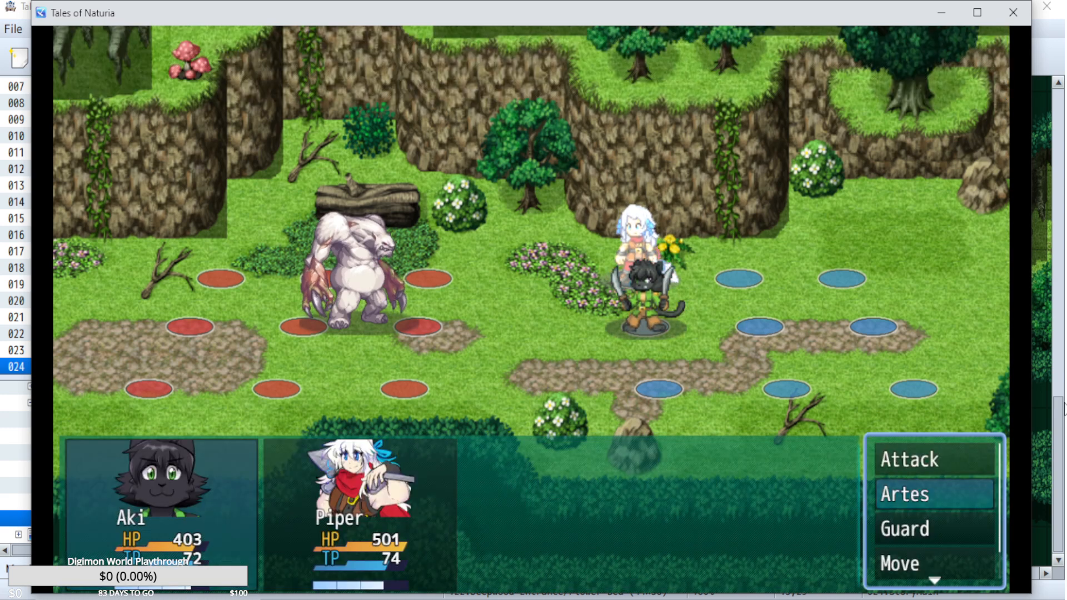
Have Aki use Sword Rain on the Lord of the Forest.
key(Return)
key(Right)
key(Return)
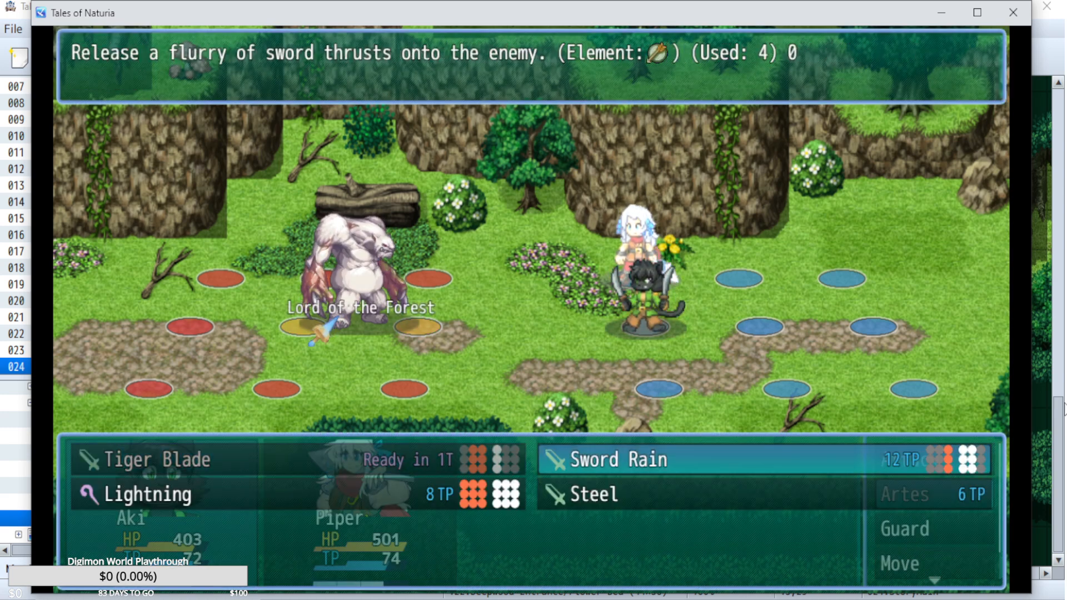
key(Escape)
key(Left)
key(Down)
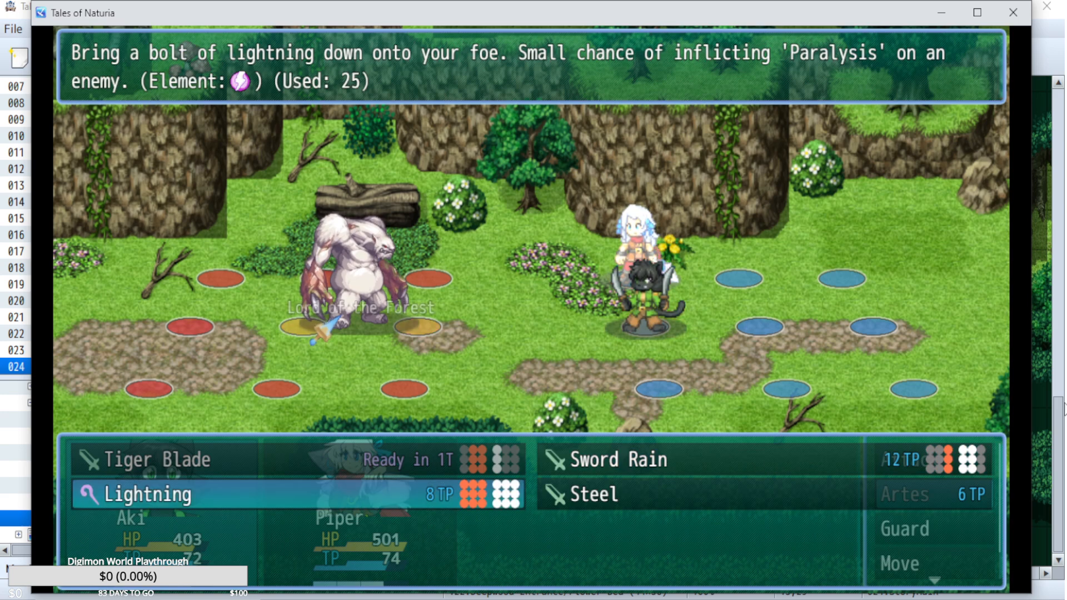
key(Up)
key(Right)
key(Escape)
Check Piper's artes, have her make a normal attack on the Lord of the Forest, and let the turn play out.
key(Return)
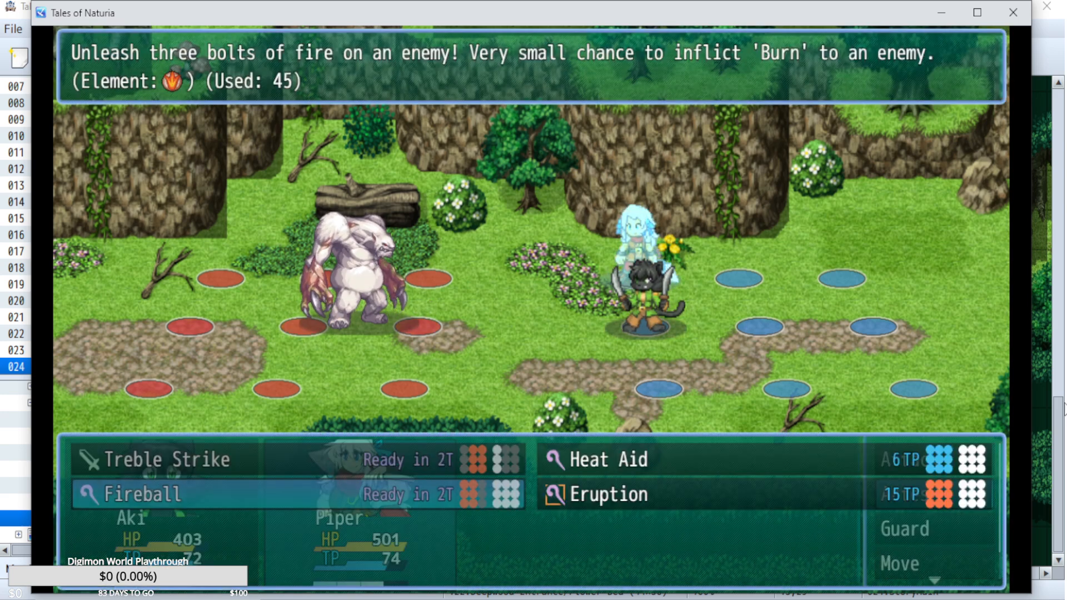
key(Escape)
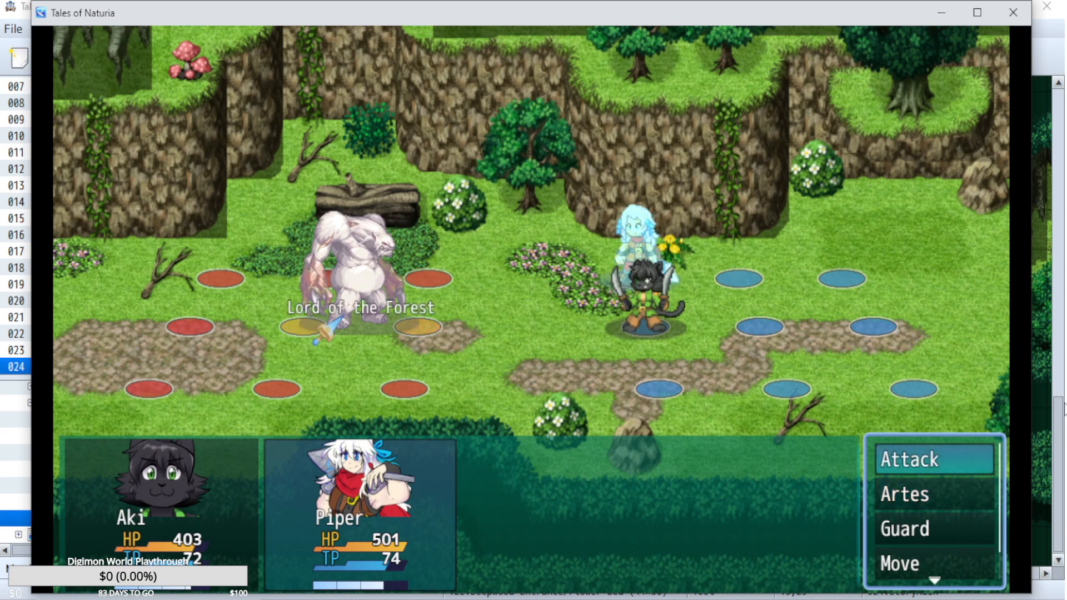
key(Return)
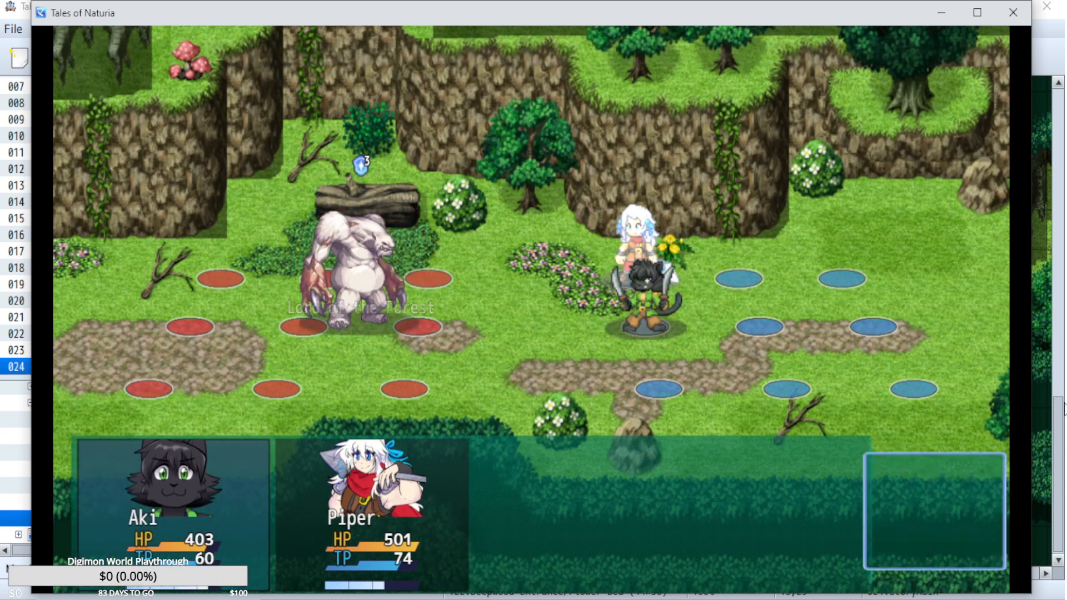
Have Aki use Tiger Blade on the Lord of the Forest.
key(Return)
key(Left)
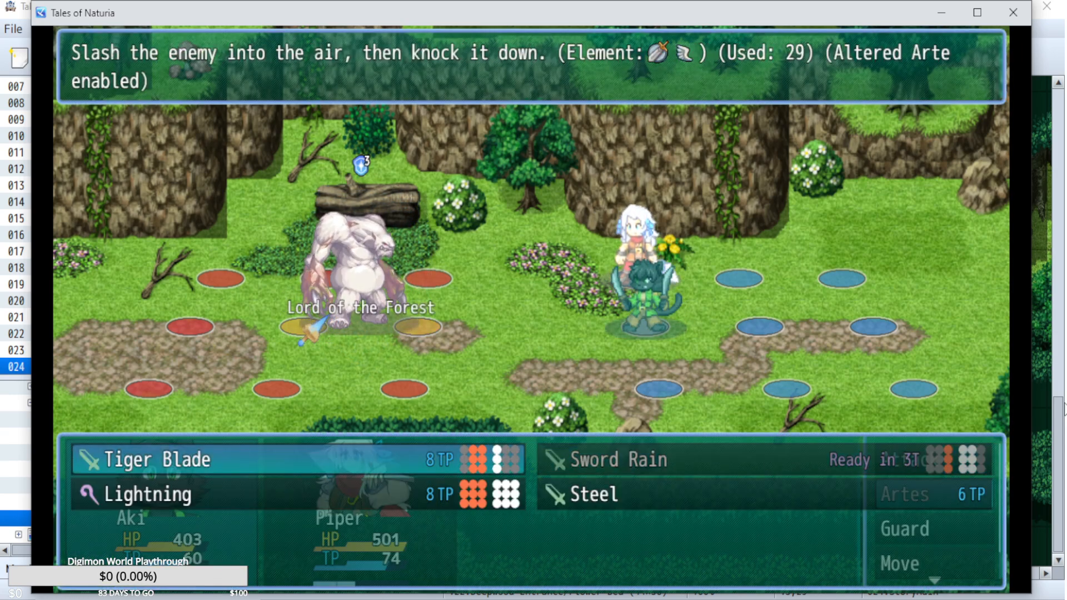
key(Escape)
Have Piper cast Eruption on the Lord of the Forest and let the turn play out.
key(Down)
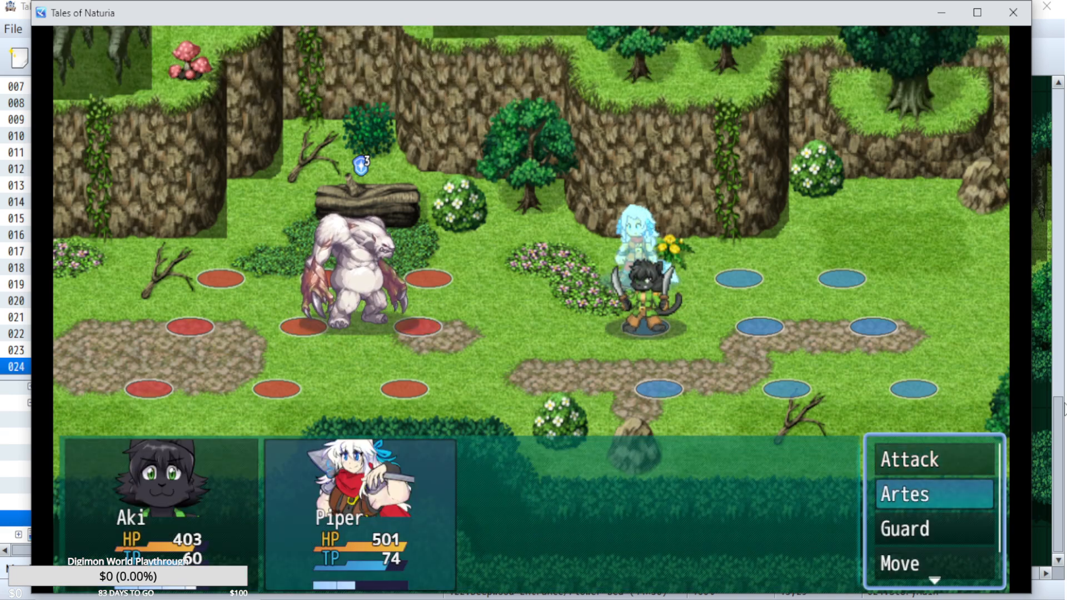
key(Return)
key(Right)
key(Down)
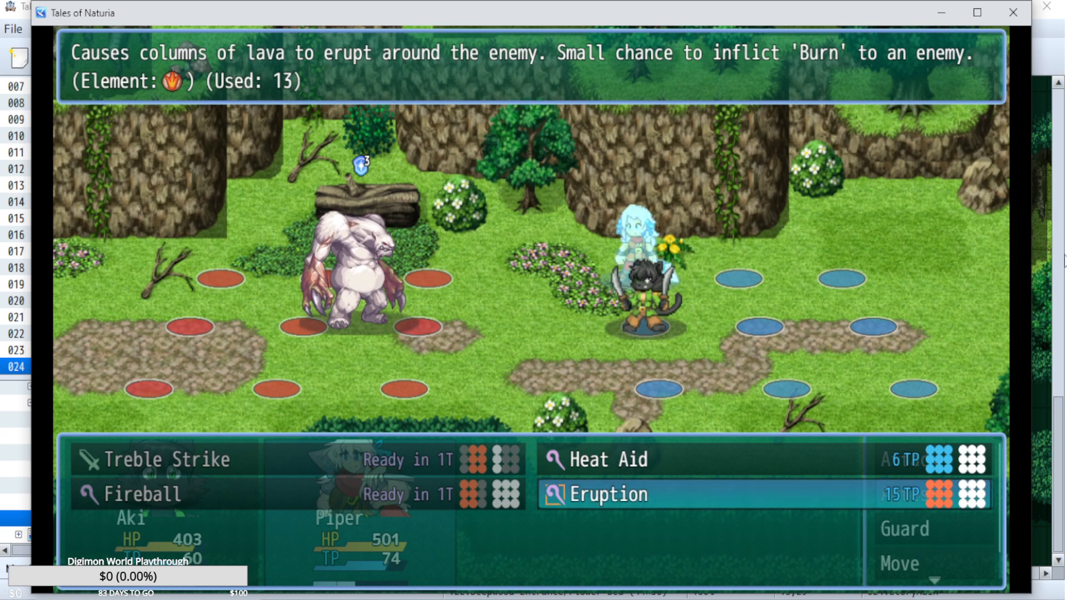
key(Escape)
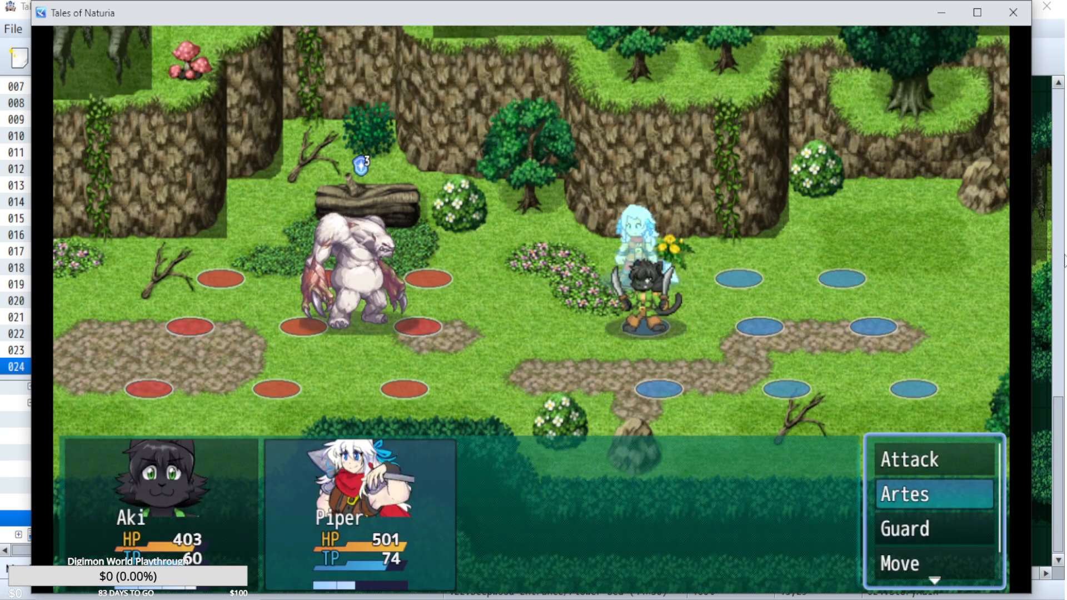
key(Return)
key(Escape)
key(Up)
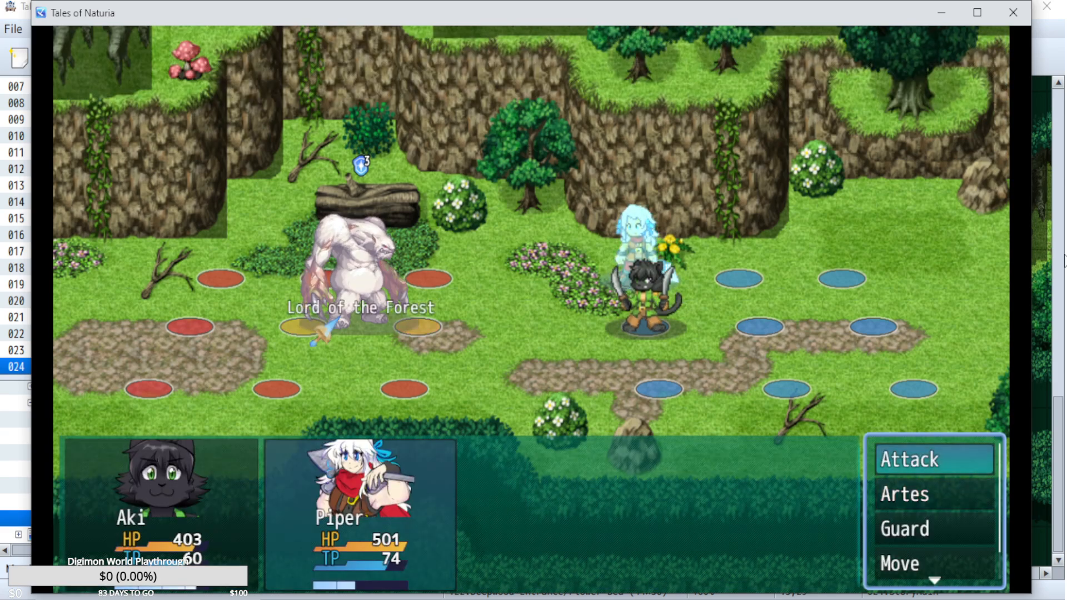
key(Return)
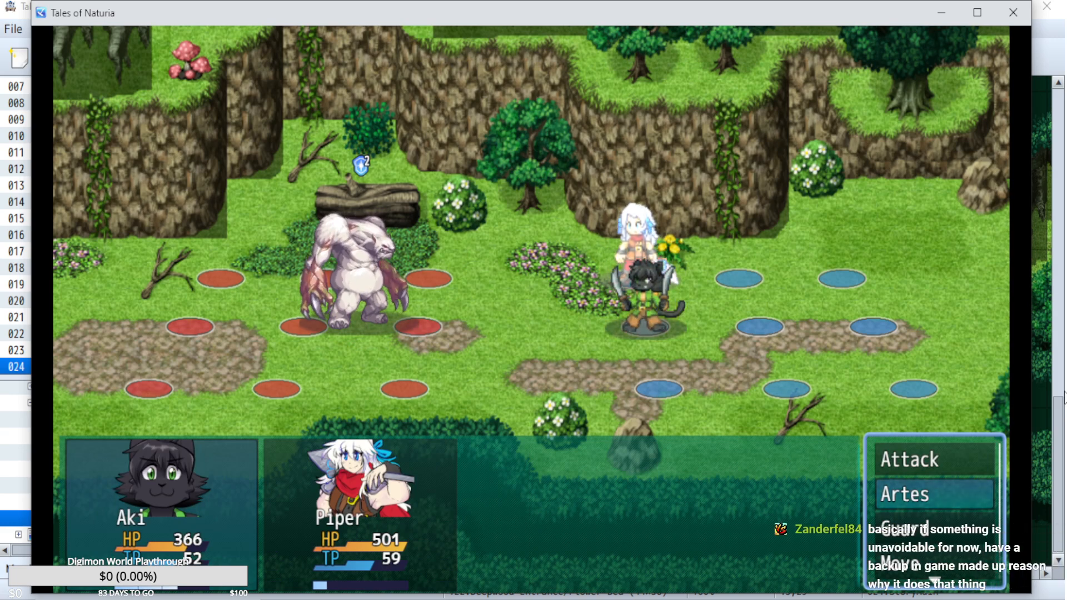
Have Aki cast Lightning on the Lord of the Forest.
key(Return)
key(Down)
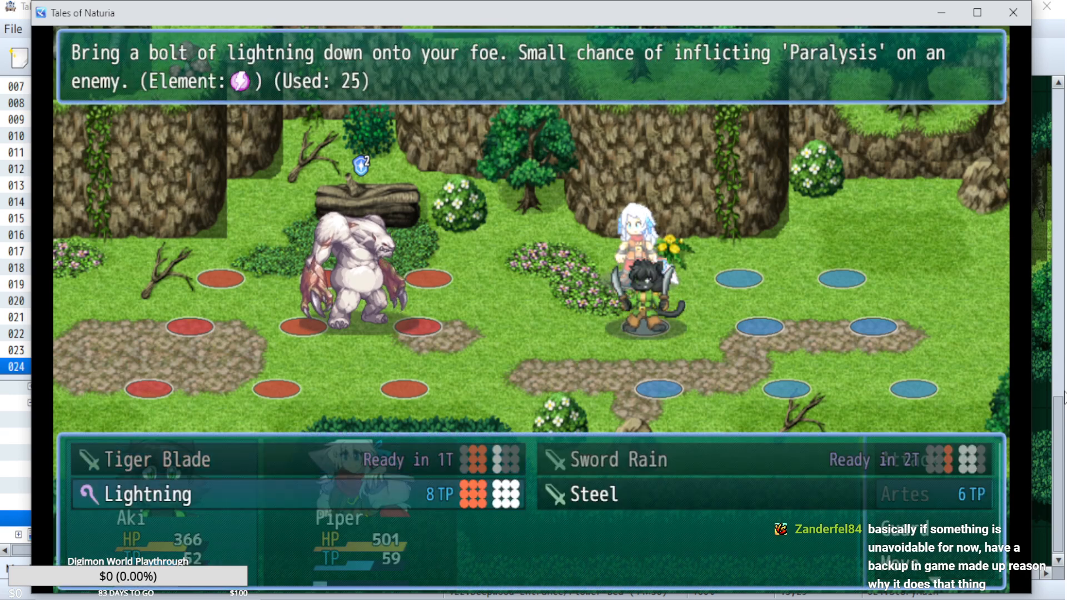
key(Return)
Have Piper cast Fireball on the Lord of the Forest and let the turn play out.
key(Return)
key(Down)
key(Return)
key(Down)
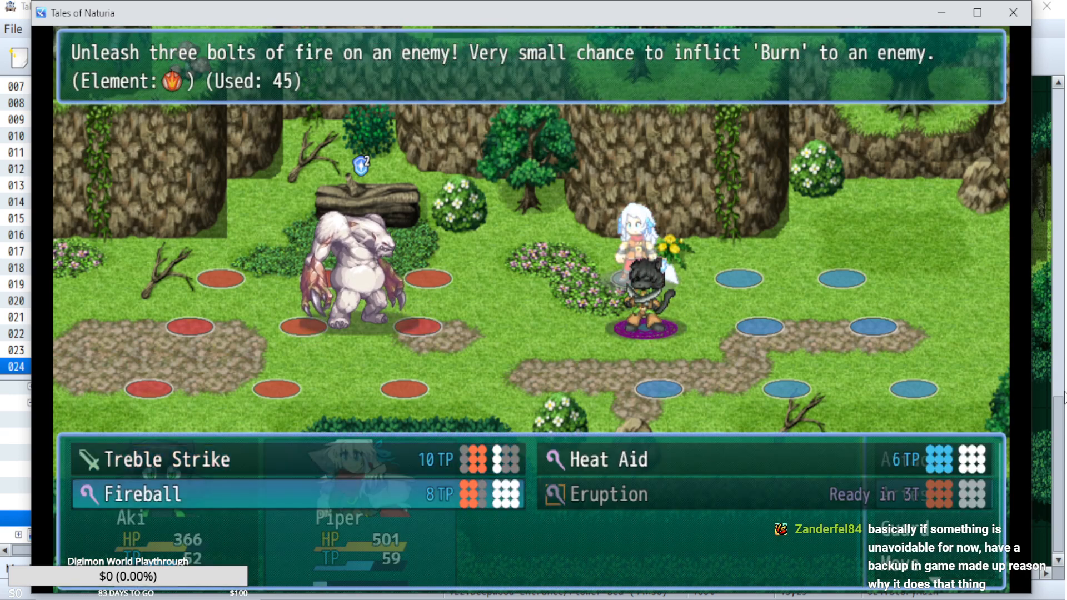
key(Return)
key(Return)
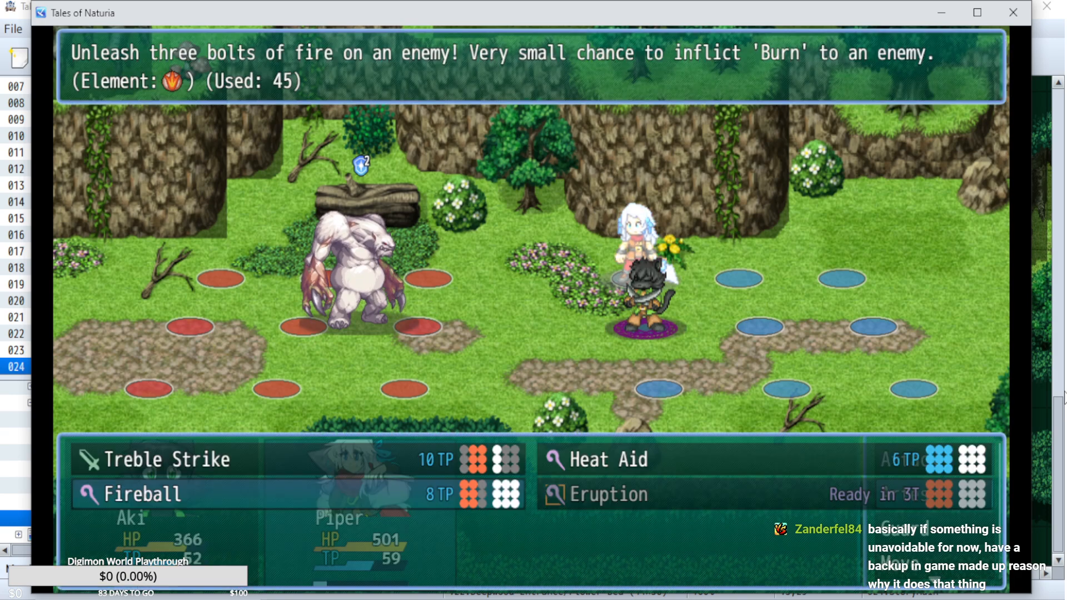
key(Up)
key(Escape)
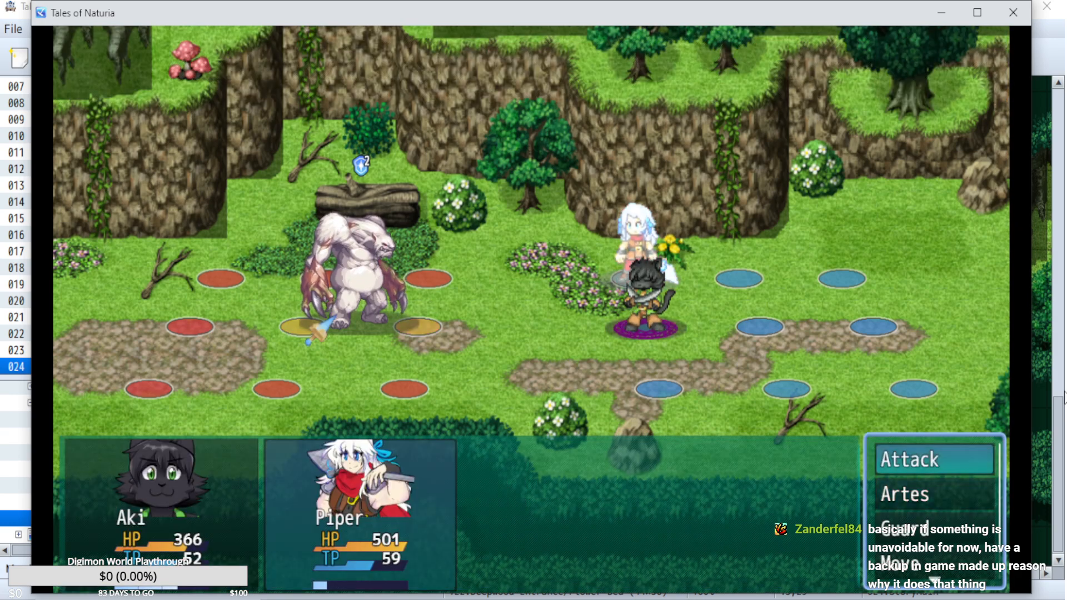
key(Return)
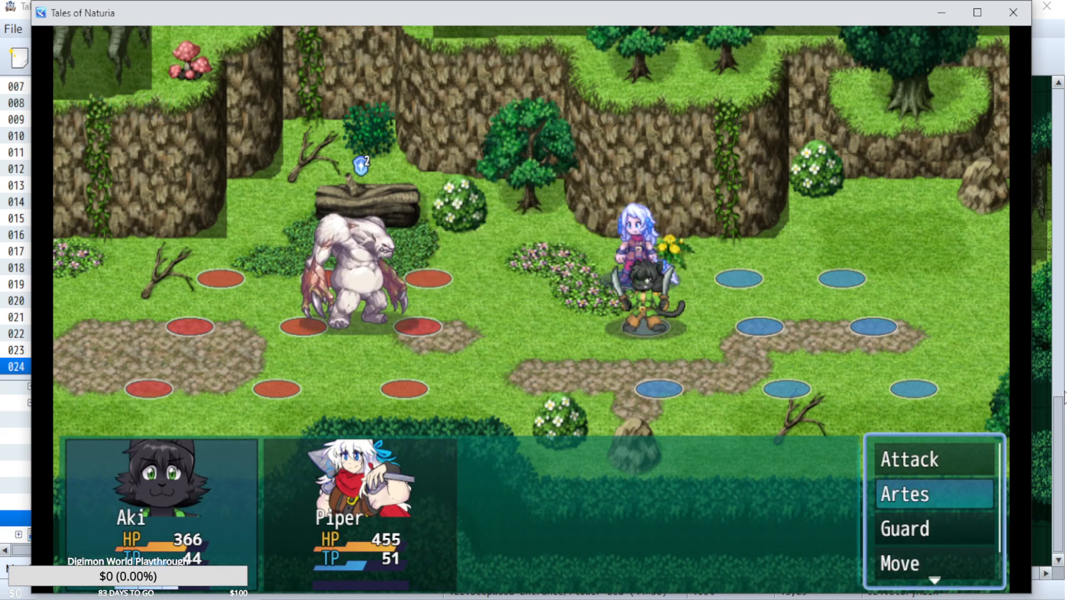
Move Aki one tile back, away from Piper, and have him use Steel to raise his critical hit chance.
key(Return)
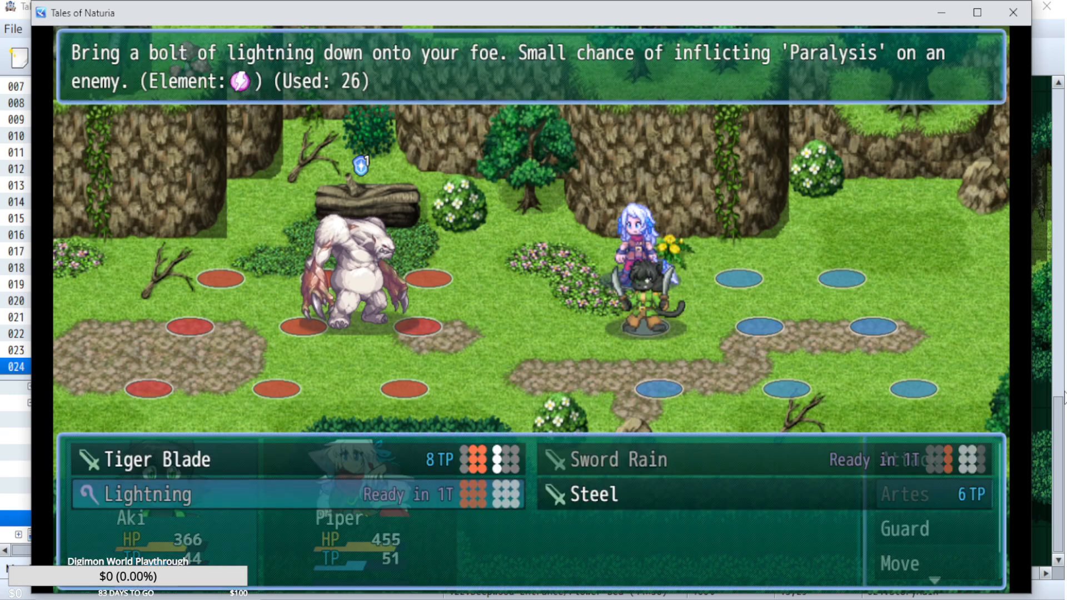
key(Right)
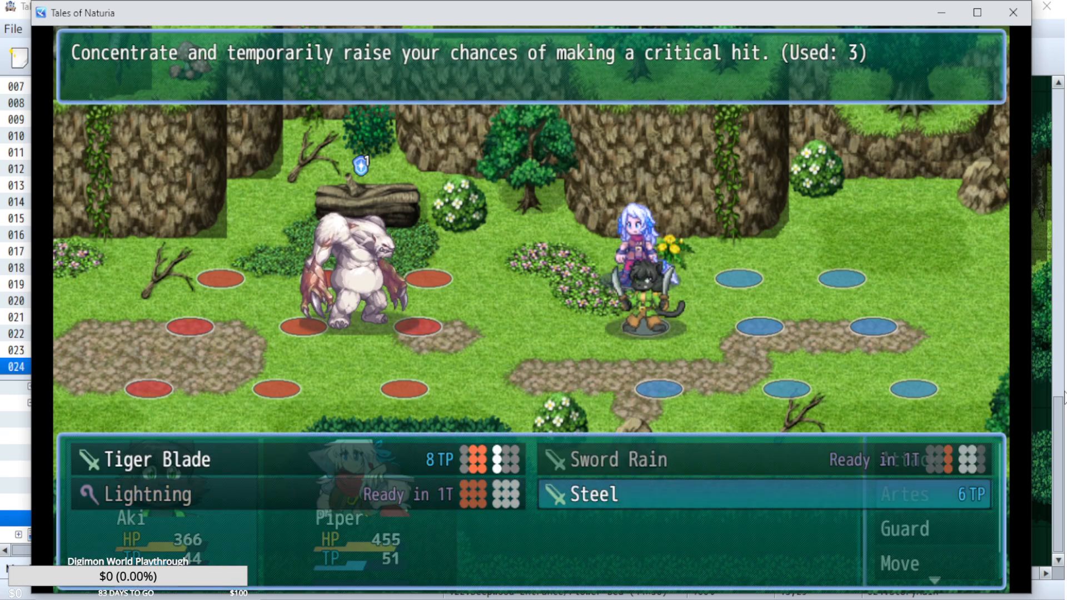
key(Escape)
key(Down)
key(Up)
key(Up)
key(Return)
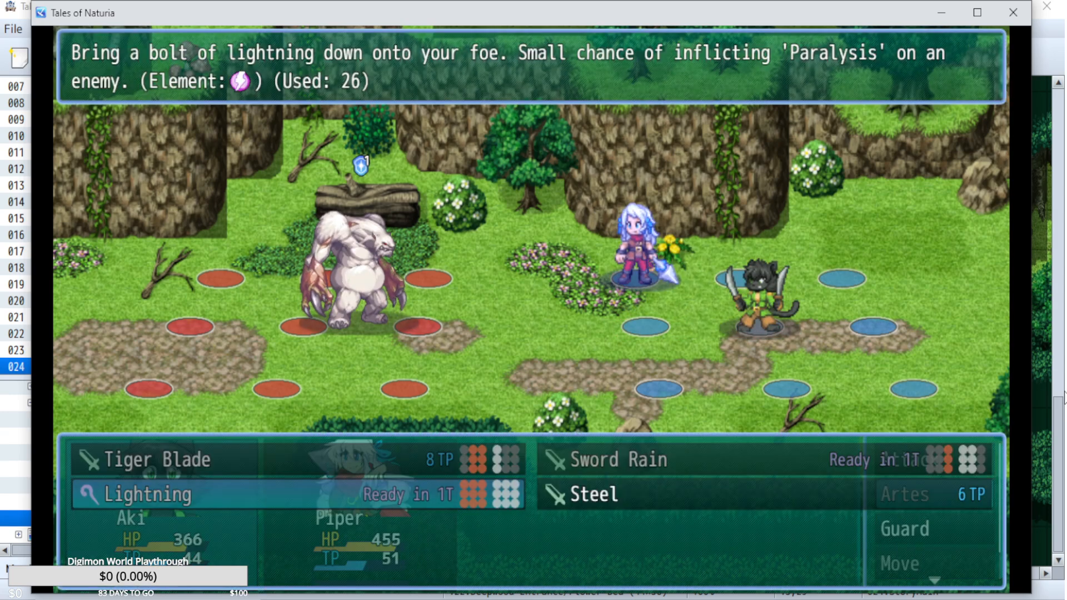
key(Escape)
key(Up)
Check Piper's artes, have her make a normal attack on the Lord of the Forest, and let the turn play out.
key(Down)
key(Return)
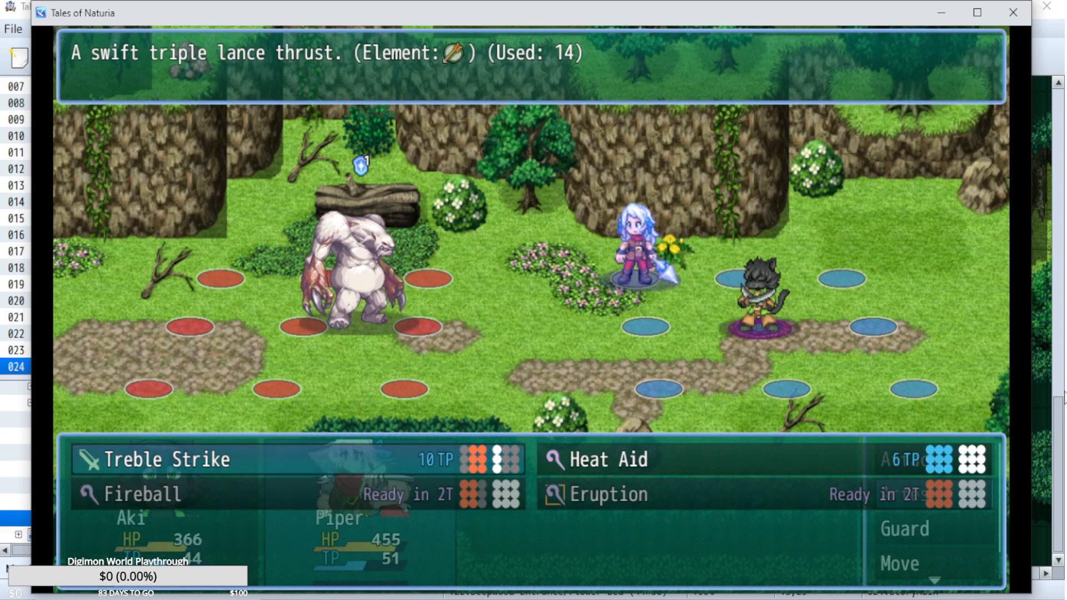
key(Escape)
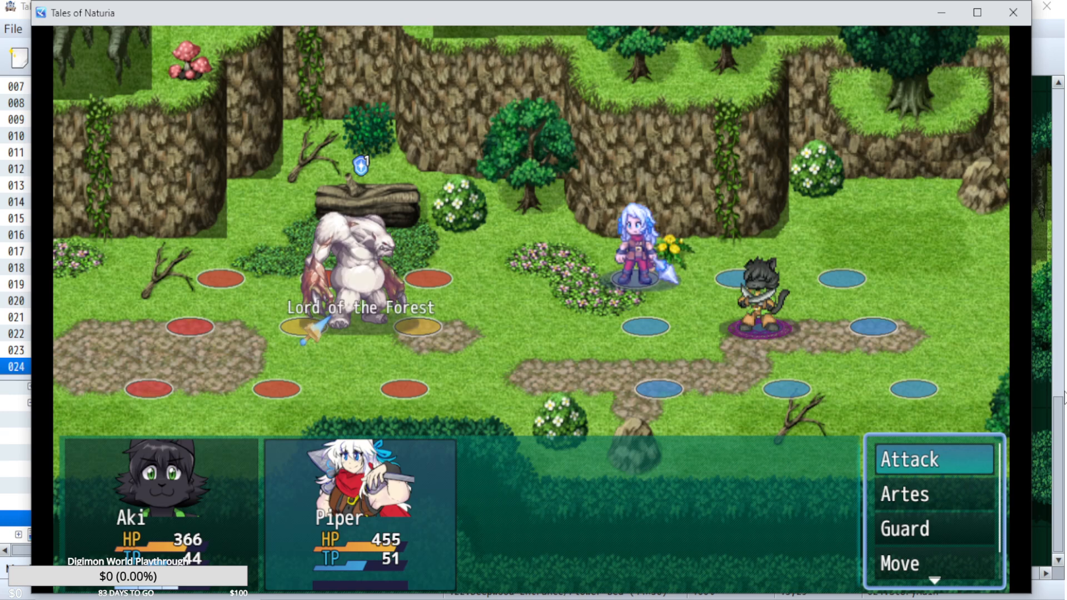
key(Return)
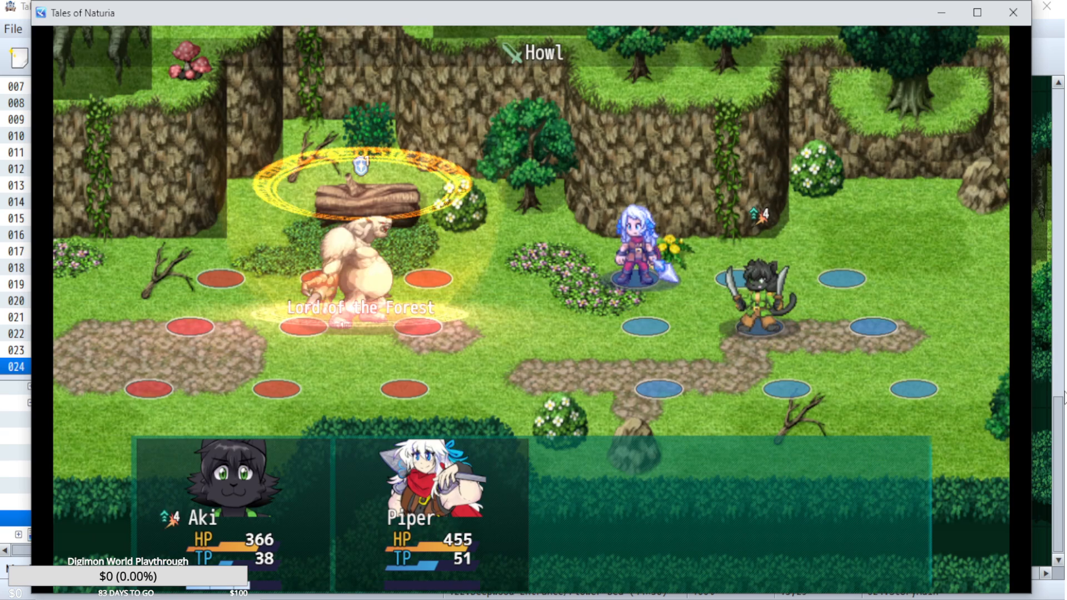
Have Aki cast Lightning on the Lord of the Forest from his back tile.
key(Return)
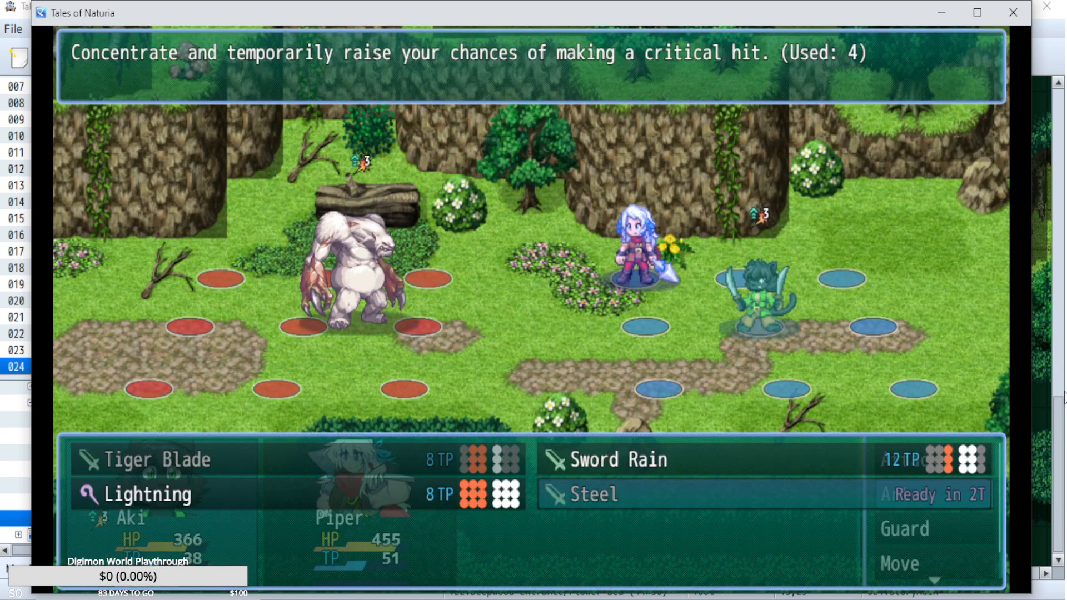
key(Left)
key(Escape)
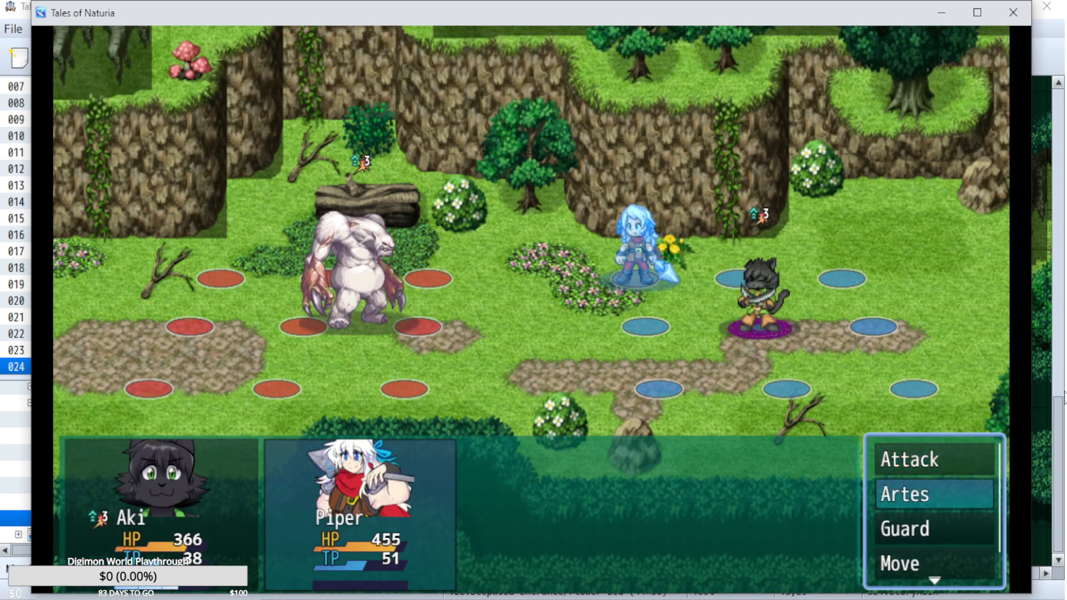
Have Piper use Treble Strike on the Lord of the Forest and let the turn play out.
key(Return)
key(Return)
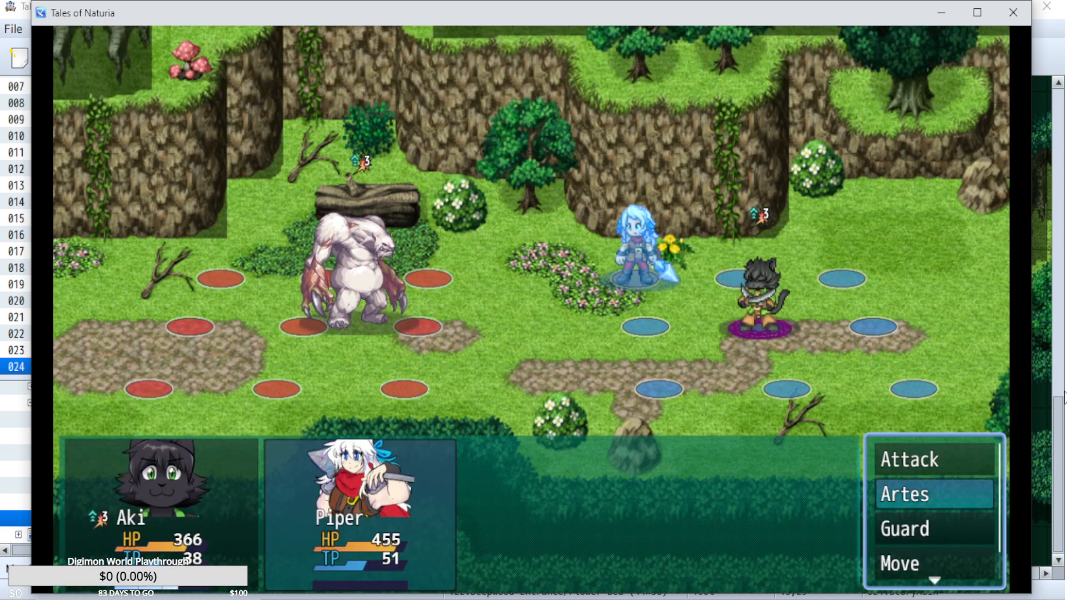
key(Return)
key(Escape)
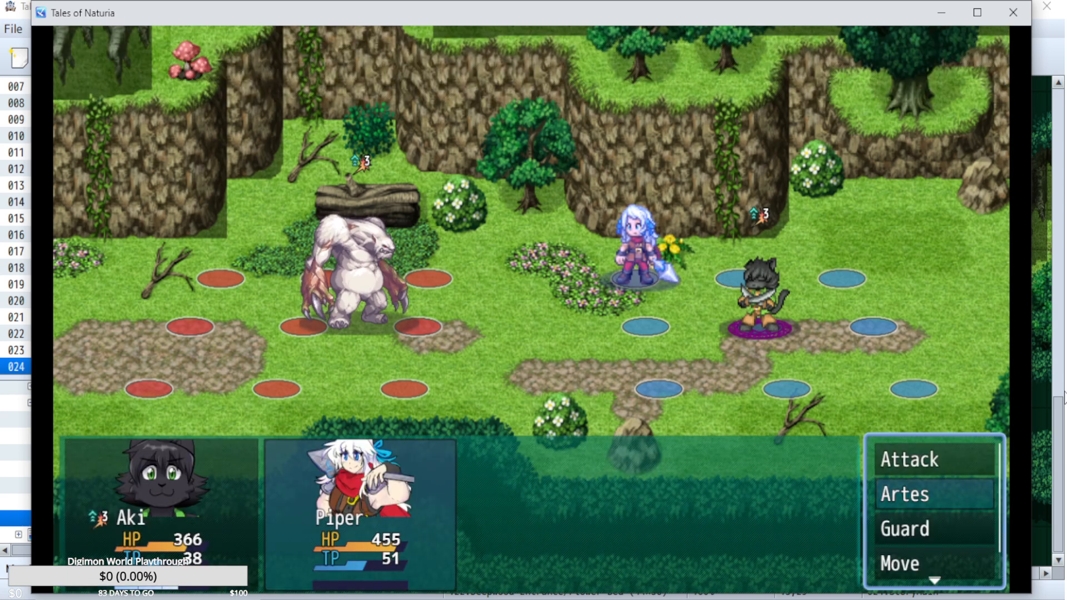
key(Return)
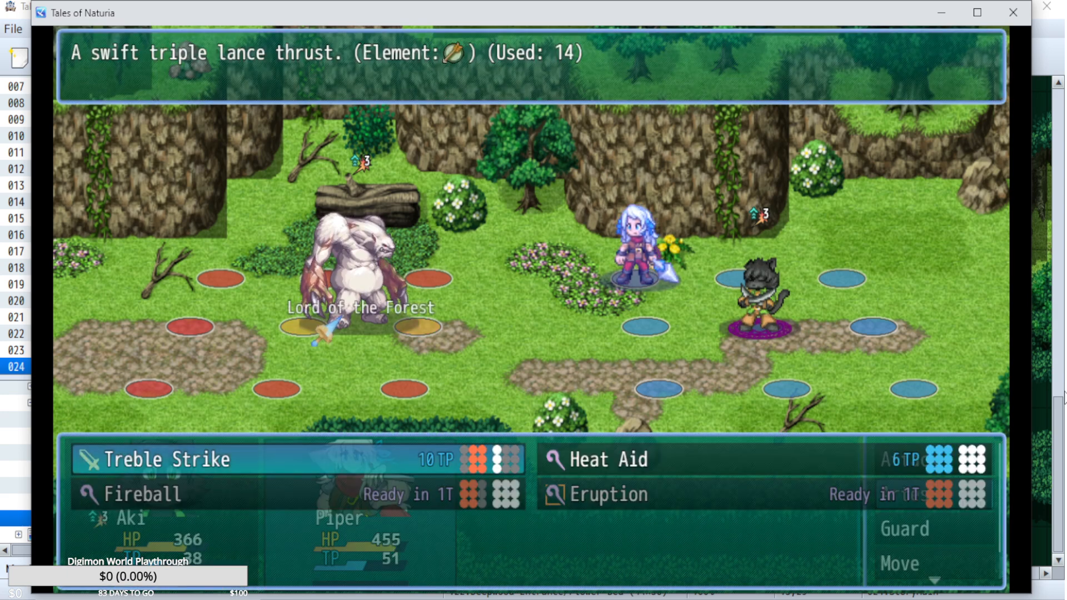
key(Escape)
key(Return)
key(Return)
key(Return)
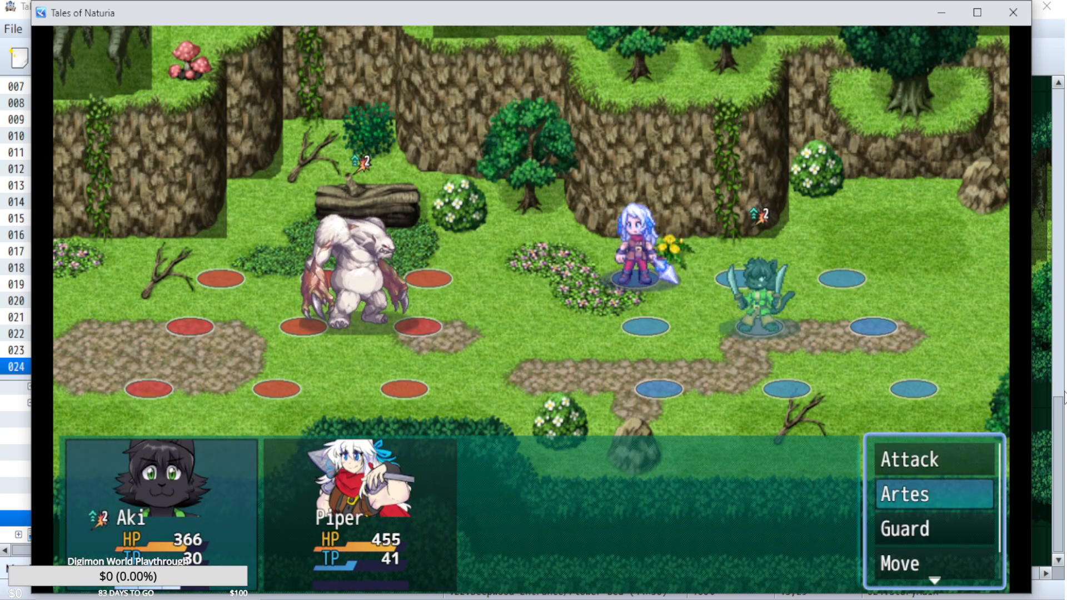
Have Aki use Sword Rain on the Lord of the Forest.
key(Return)
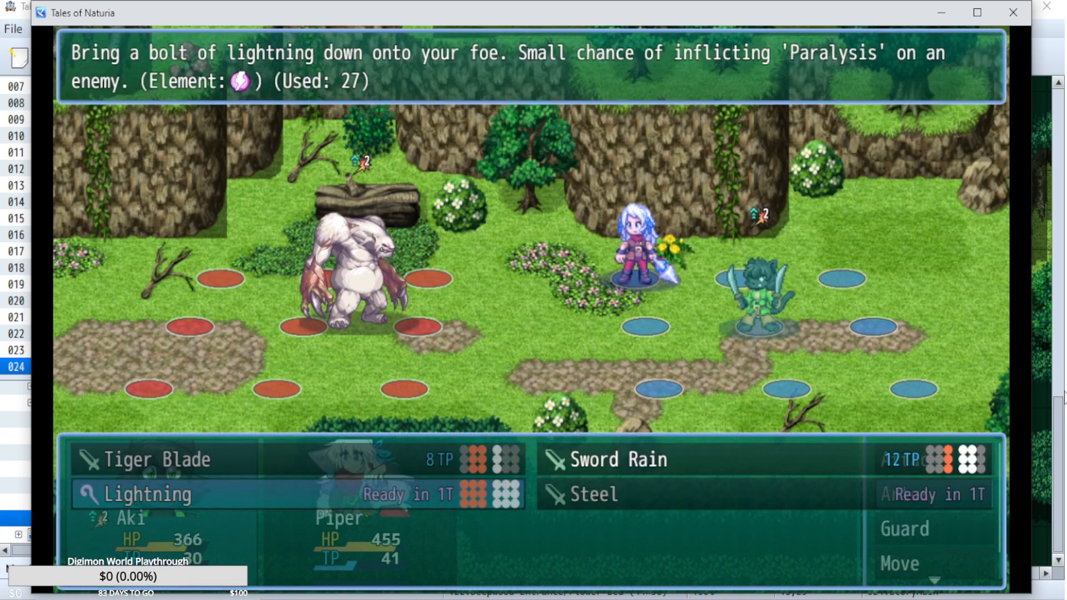
key(Escape)
key(Return)
key(Up)
key(Right)
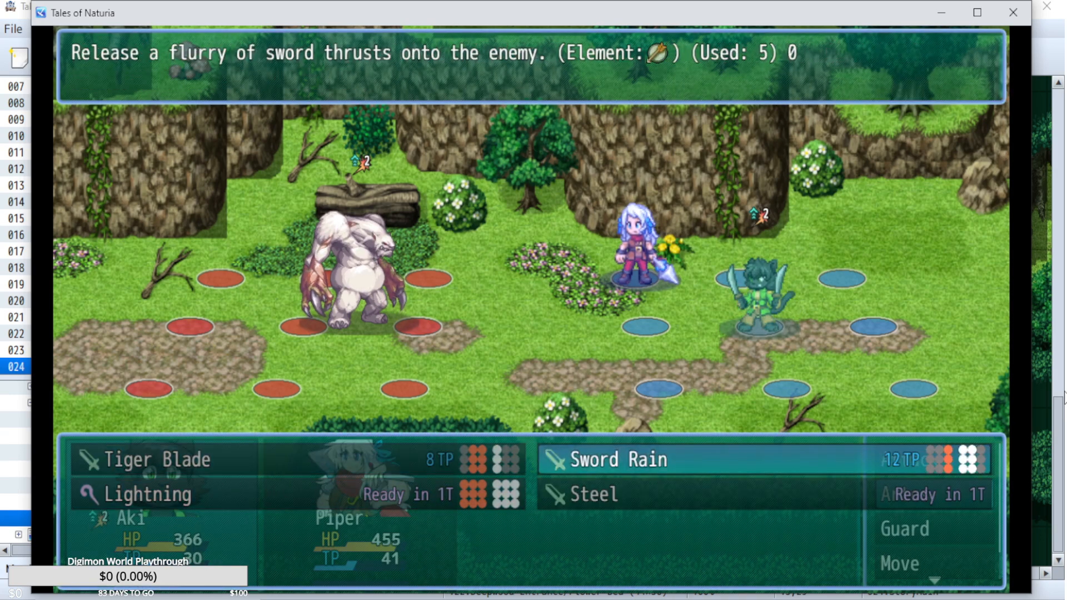
key(Escape)
Have Piper cast Fireball on the Lord of the Forest, then play through the mid-battle cutscene and dismiss its closing notice.
key(Down)
key(Return)
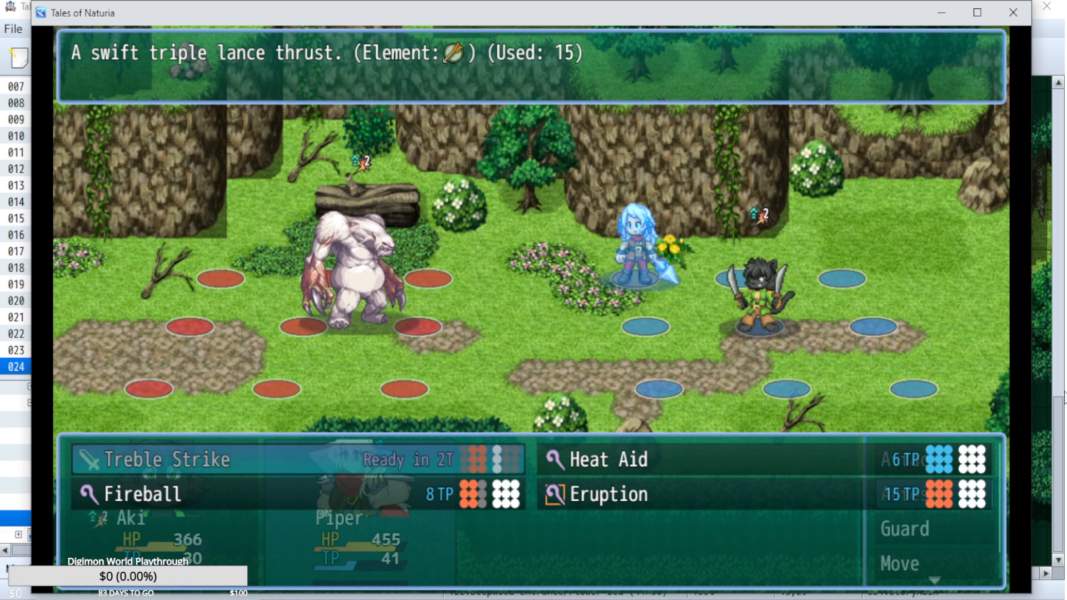
key(Down)
key(Return)
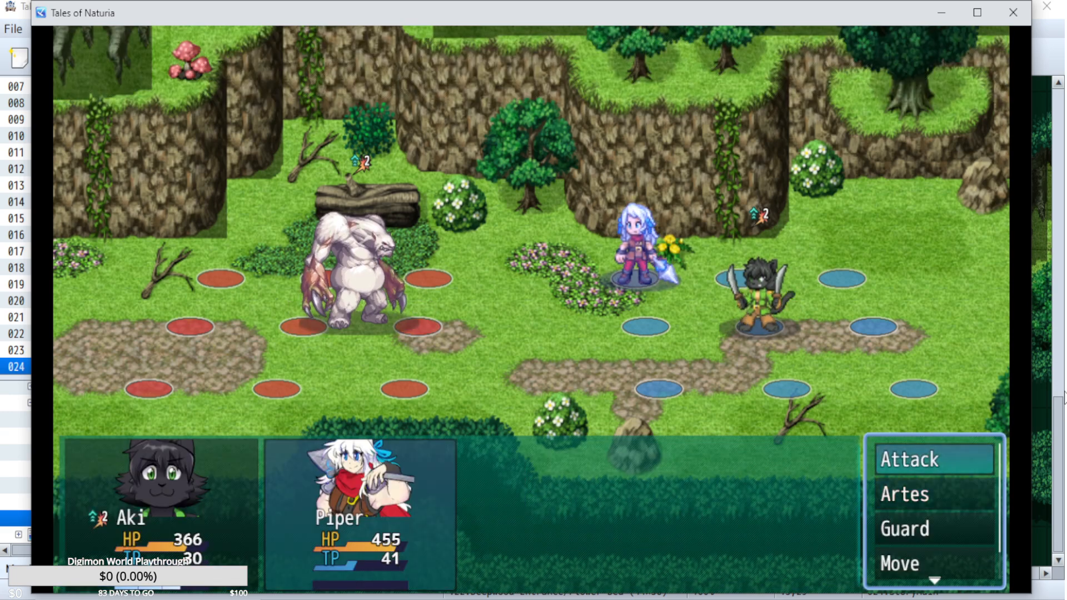
key(Return)
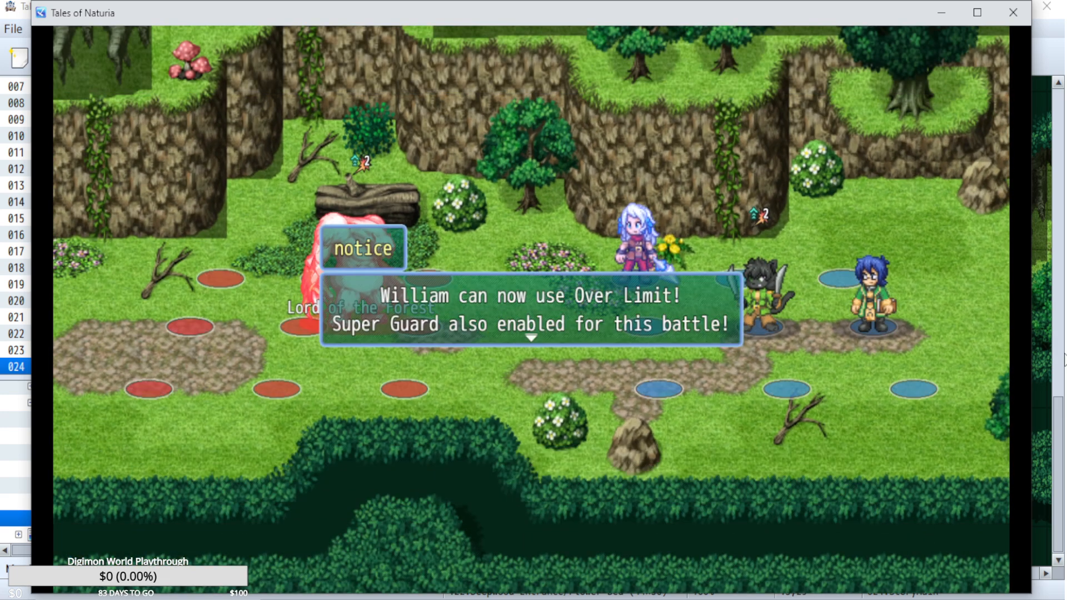
key(Return)
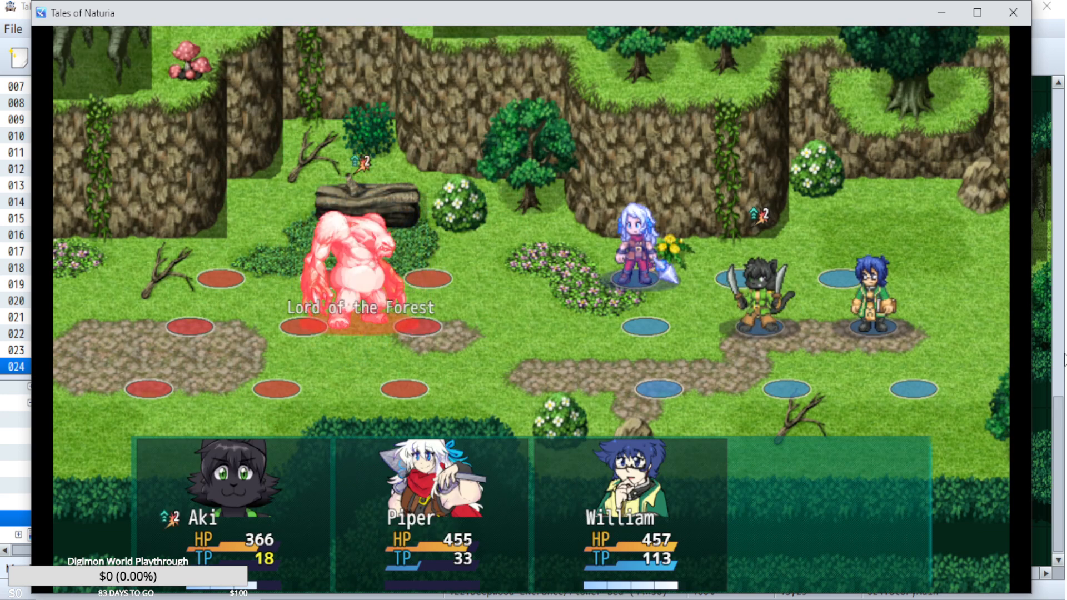
Have Aki cast Lightning on the enraged Lord of the Forest.
key(Return)
key(Down)
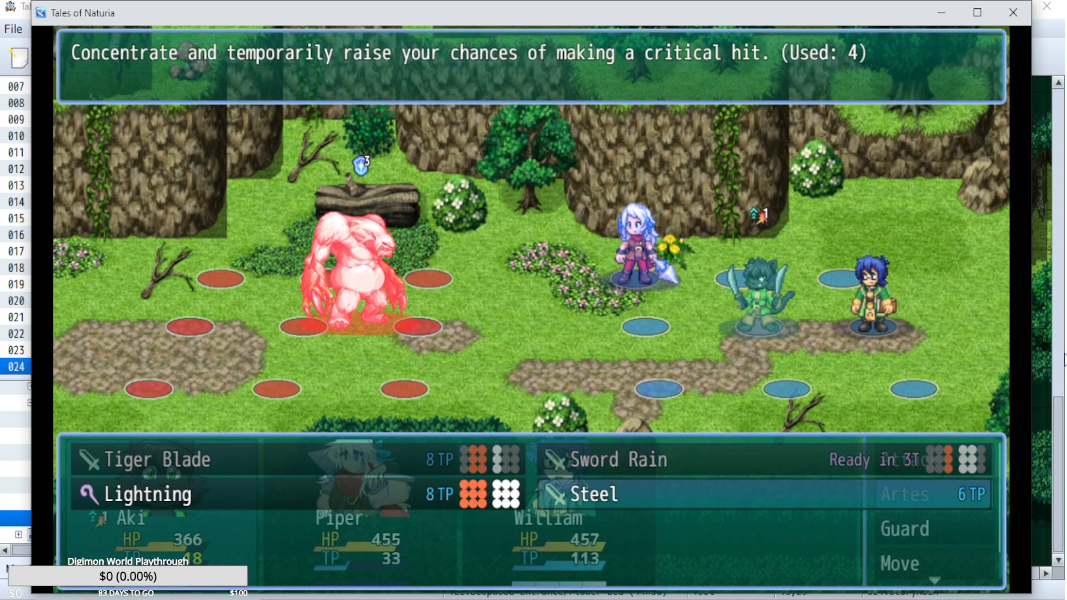
key(Left)
key(Escape)
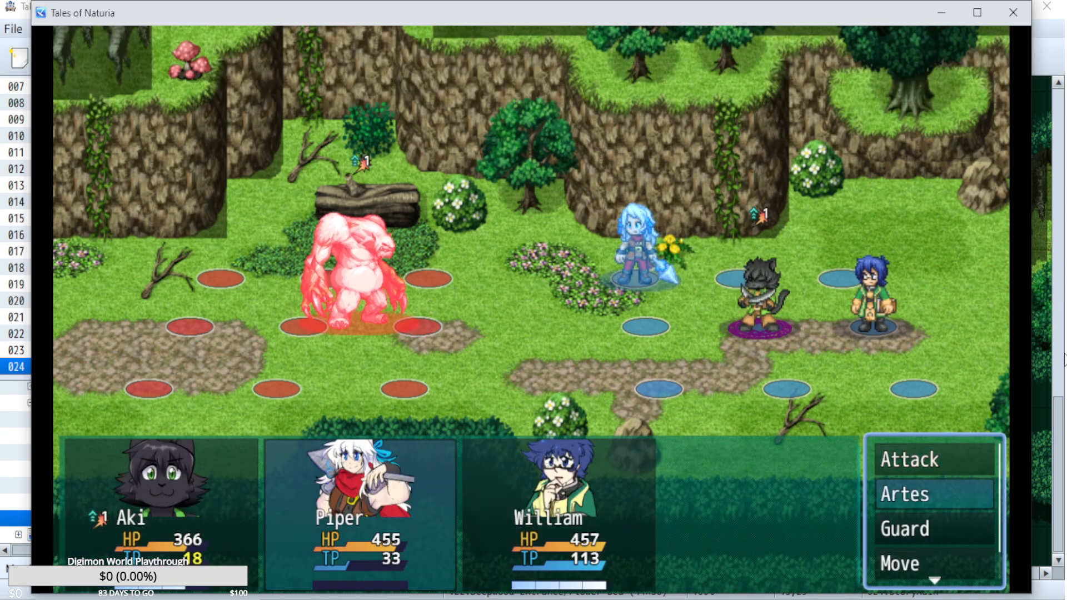
Have Piper cast Eruption on the Lord of the Forest.
key(Return)
key(Right)
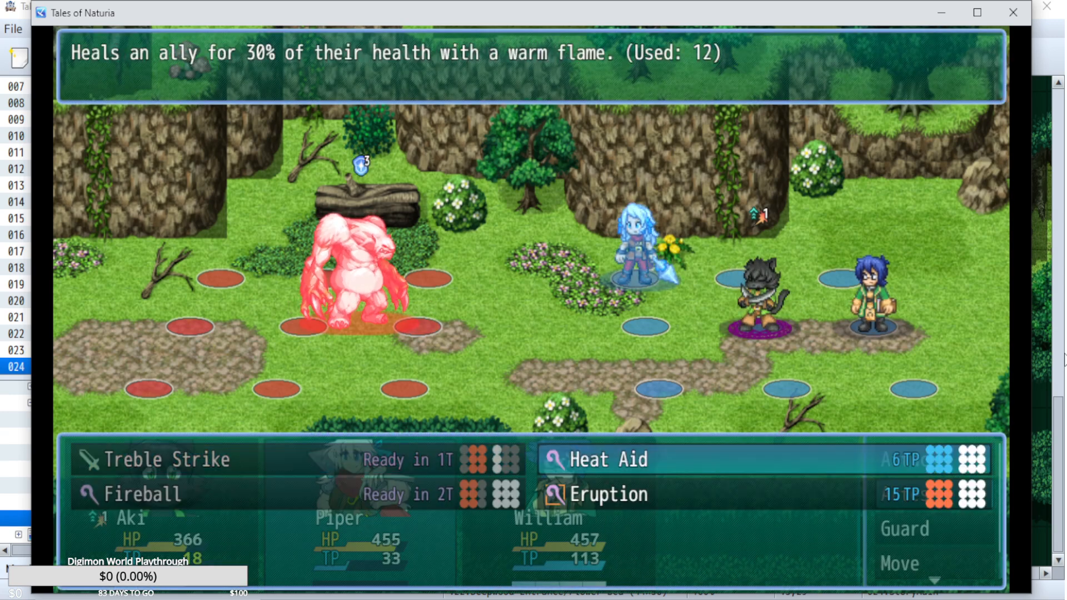
key(Down)
key(Escape)
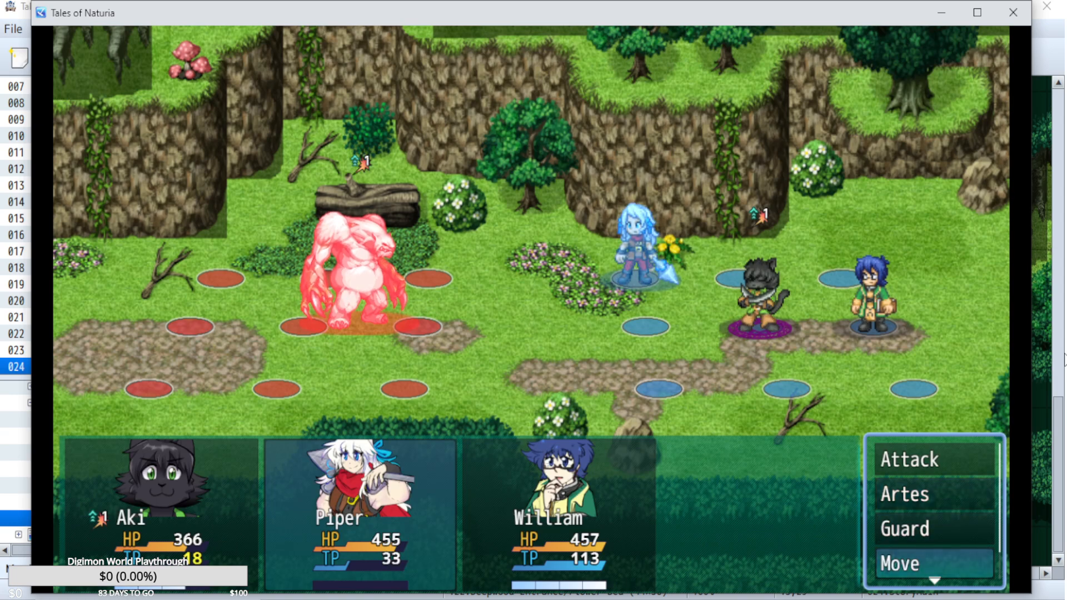
key(Return)
key(Return)
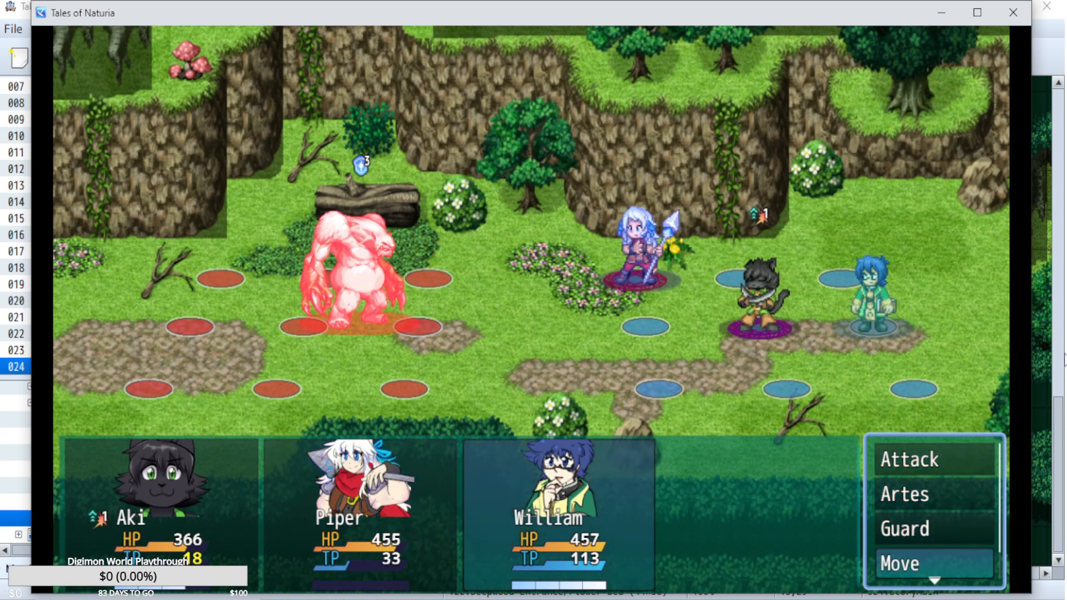
Have William cast Stone Wall on the Lord of the Forest.
key(Up)
key(Up)
key(Return)
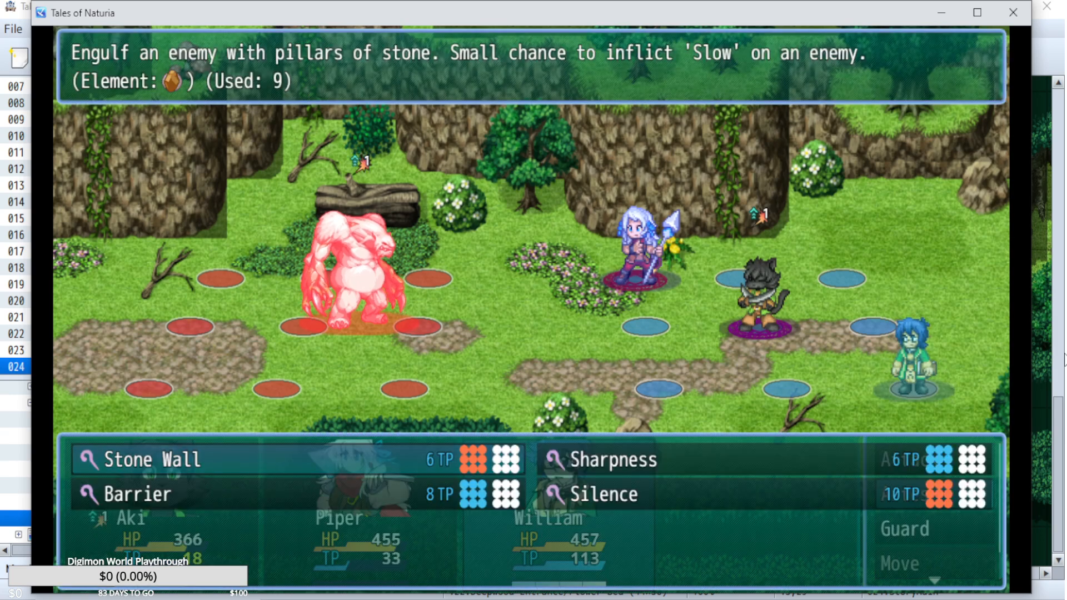
key(Right)
key(Escape)
key(Return)
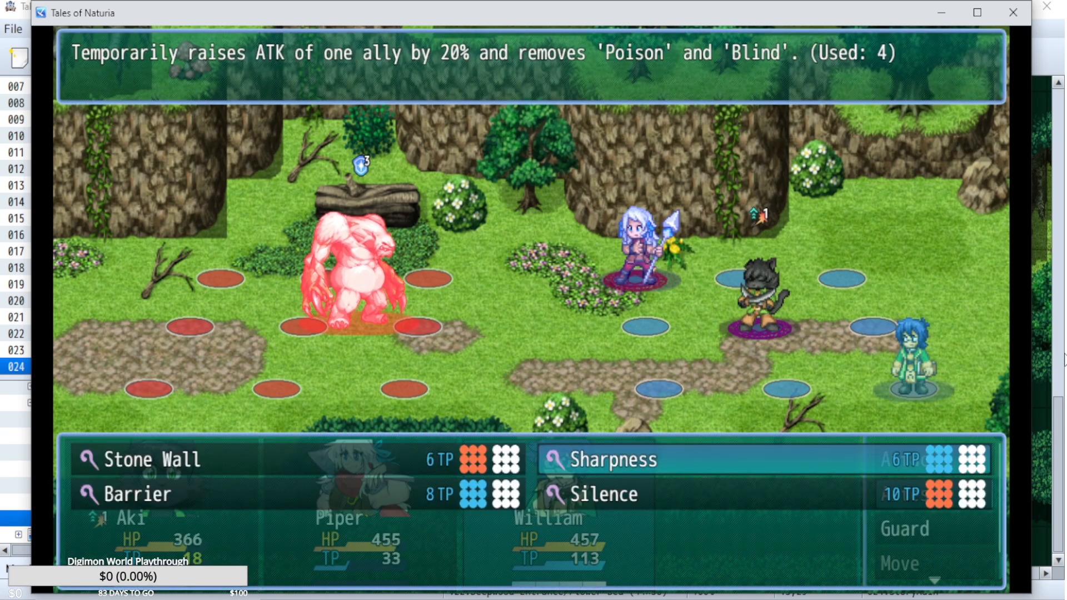
key(Left)
key(Return)
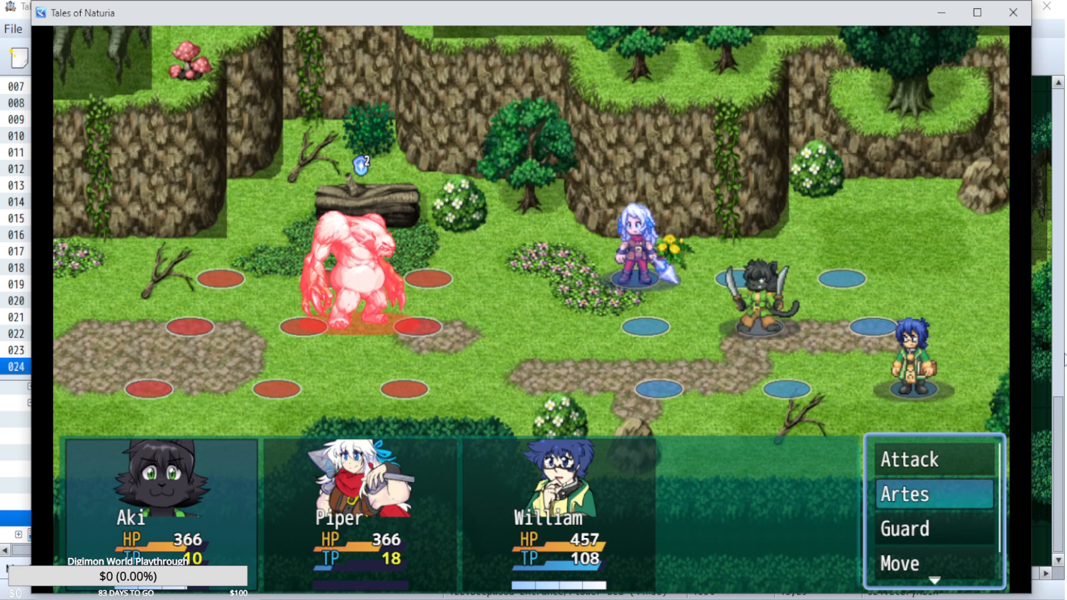
Have Aki attack and Piper use Treble Strike on the Lord of the Forest.
key(Return)
key(Escape)
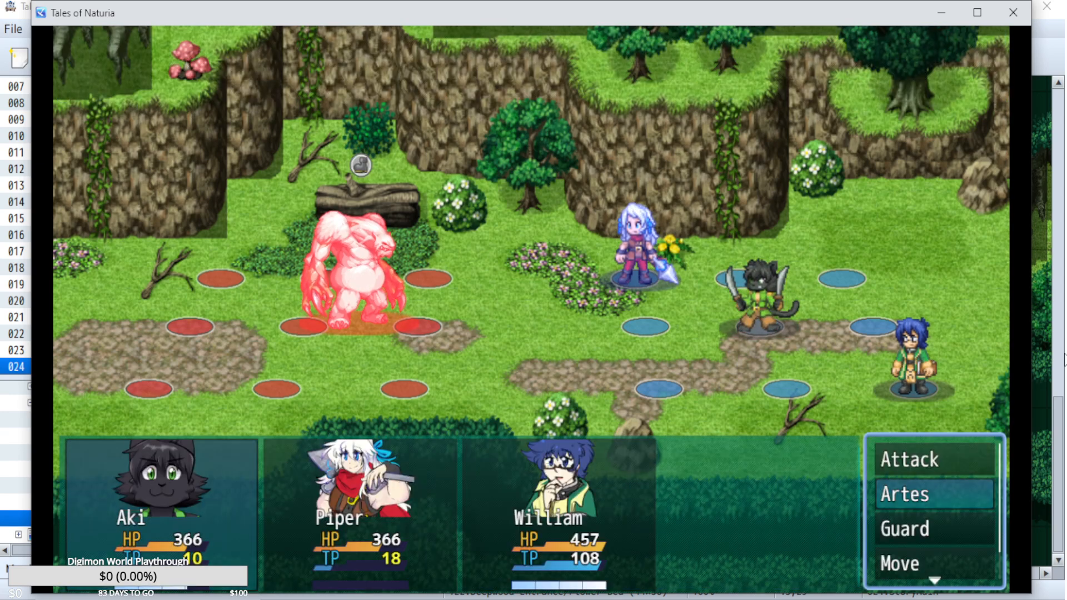
key(Return)
key(Return)
key(Return)
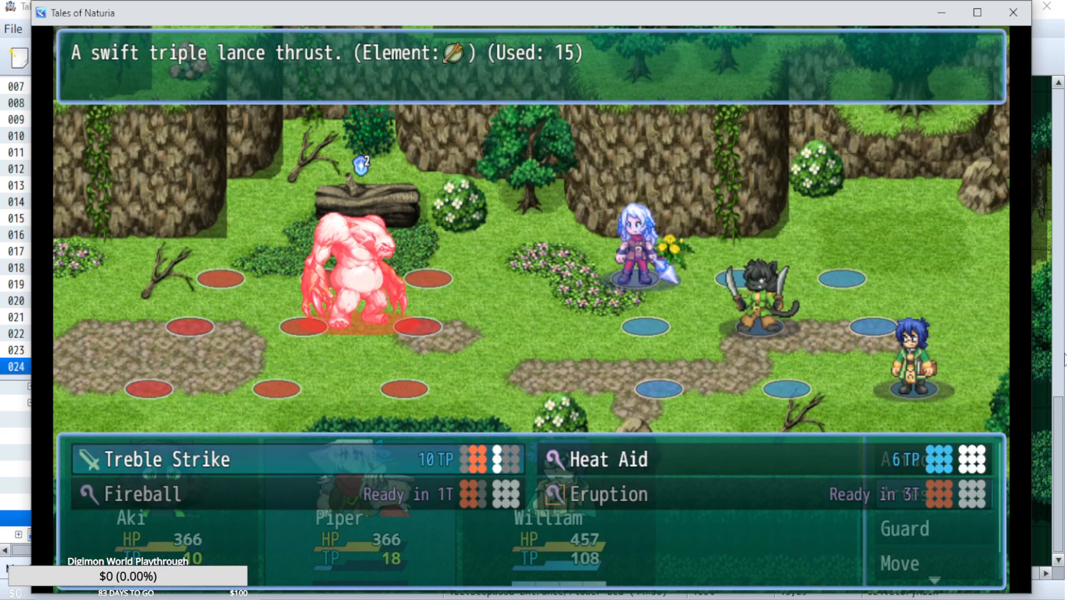
key(Escape)
key(Return)
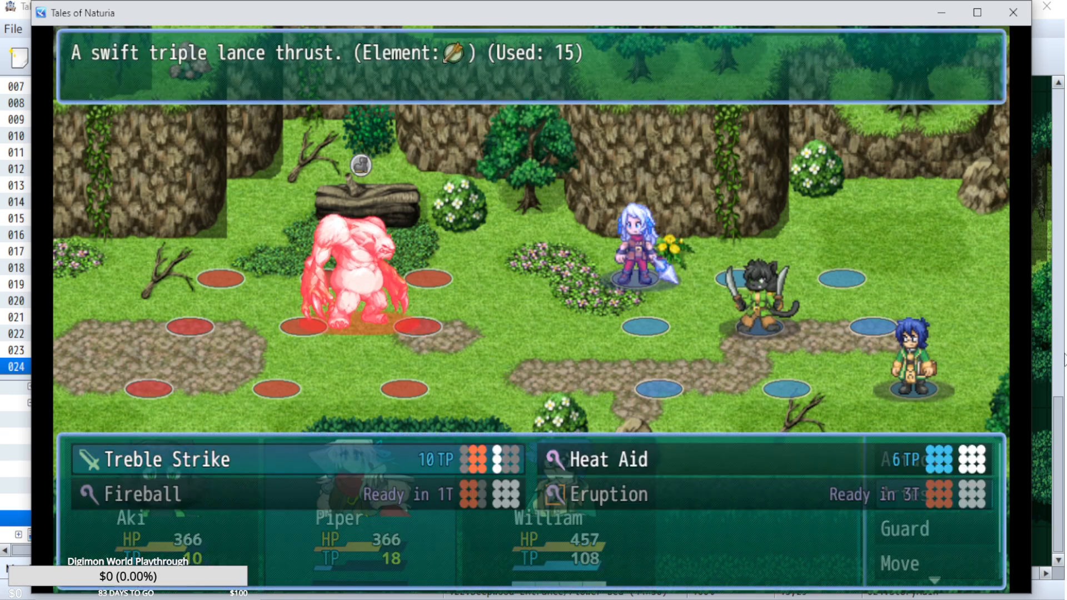
key(Escape)
key(Up)
Have William cast Sharpness on Piper.
key(Return)
key(Return)
key(Down)
key(Down)
key(Up)
key(Return)
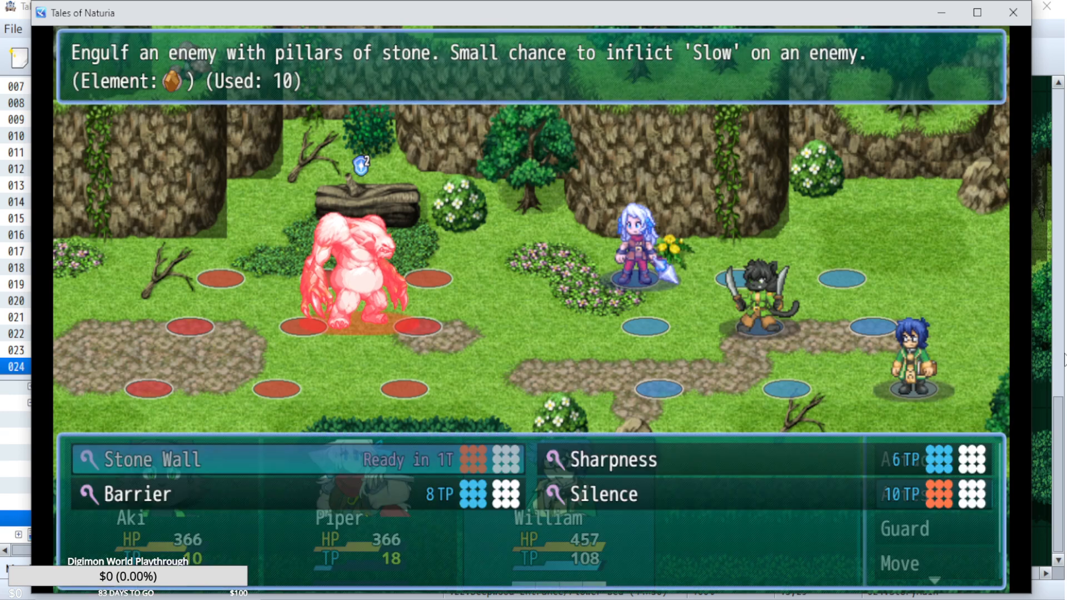
key(Down)
key(Left)
key(Return)
key(Left)
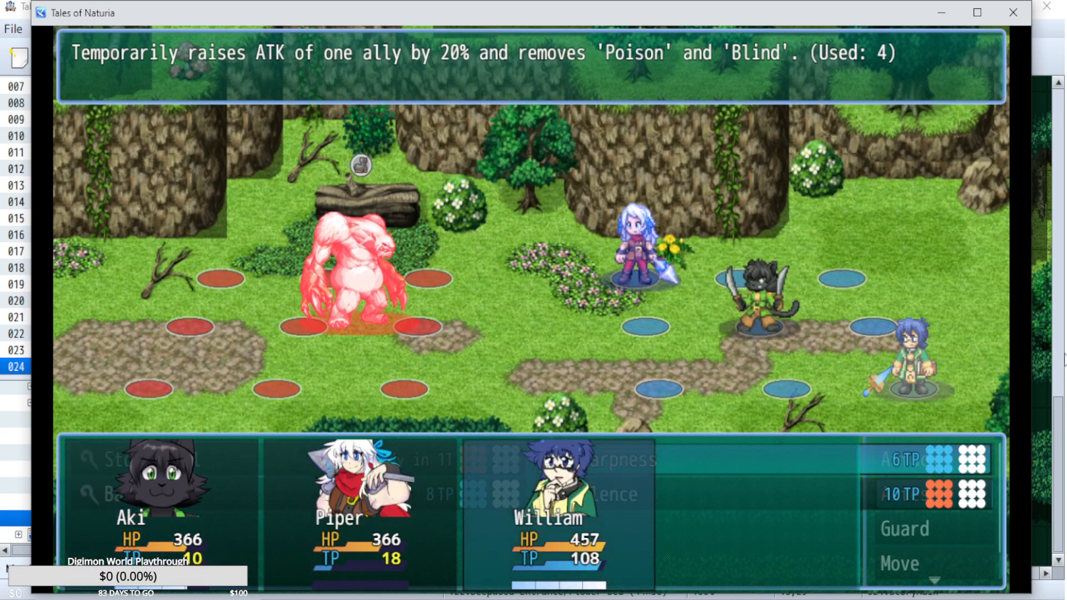
key(Left)
key(Return)
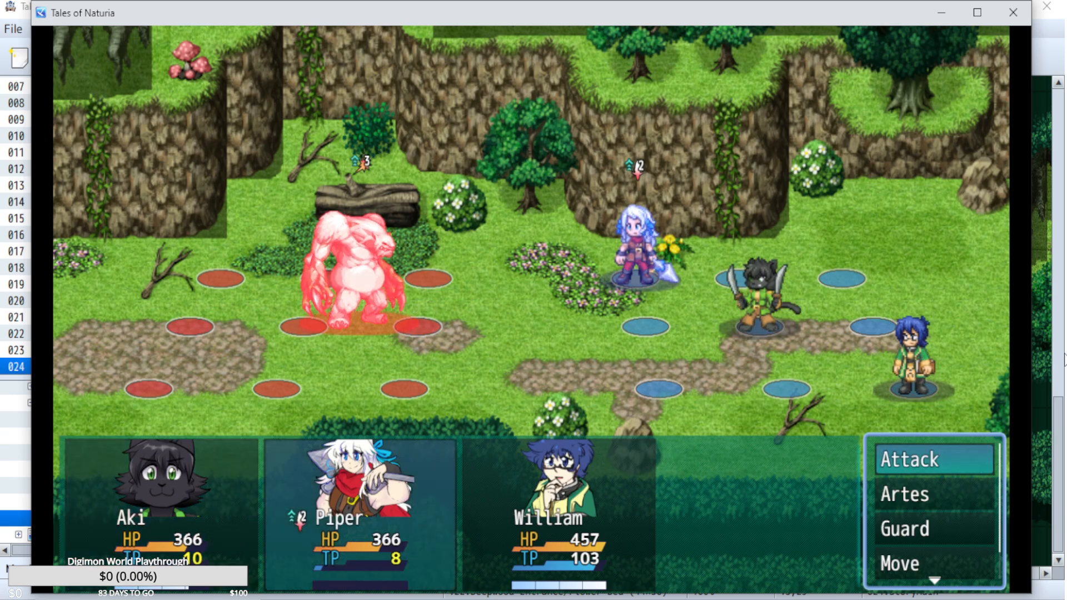
Have Piper cast Fireball on the Lord of the Forest.
key(Down)
key(Return)
key(Escape)
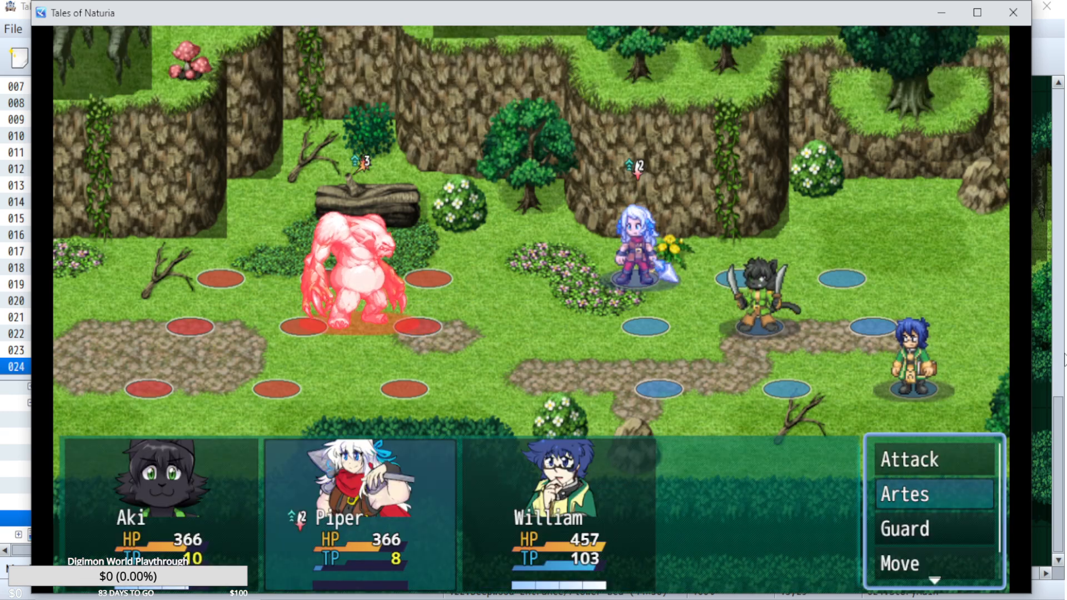
key(Return)
key(Escape)
key(Down)
key(Down)
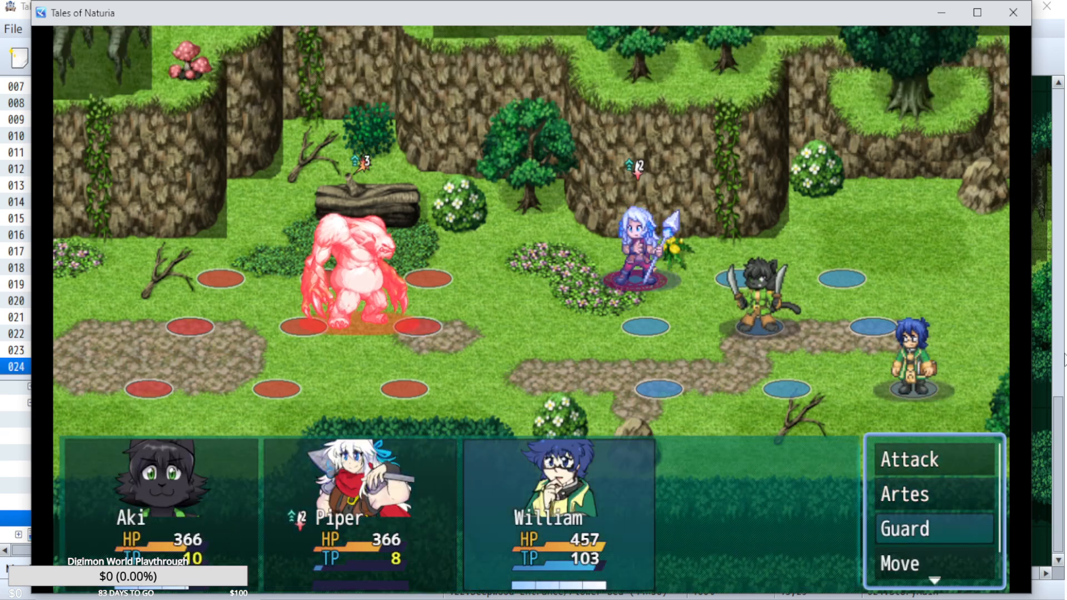
Have William cast Stone Wall on the enraged Lord of the Forest.
key(Up)
key(Return)
key(Left)
key(Return)
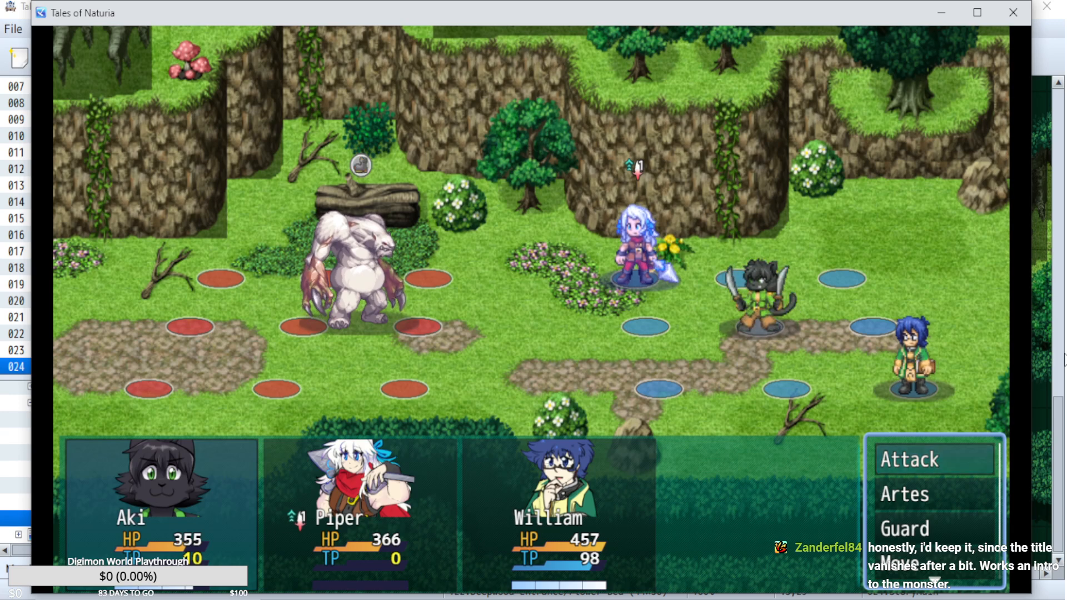
Have Aki, Piper and William each use a basic attack on the Lord of the Forest.
key(Return)
key(Return)
key(Down)
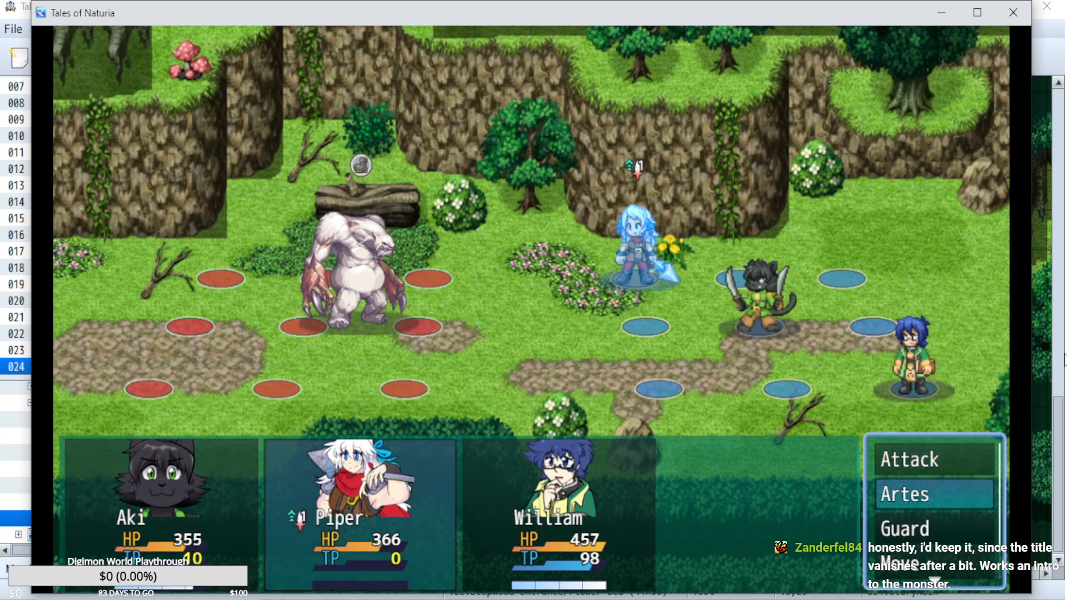
key(Return)
key(Escape)
key(Up)
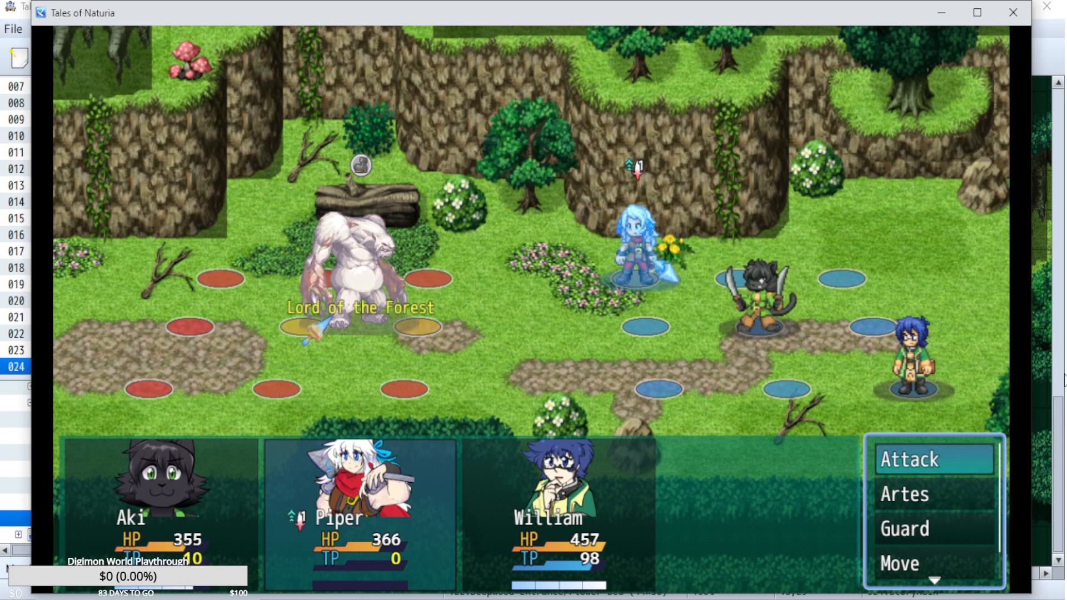
key(Return)
key(Up)
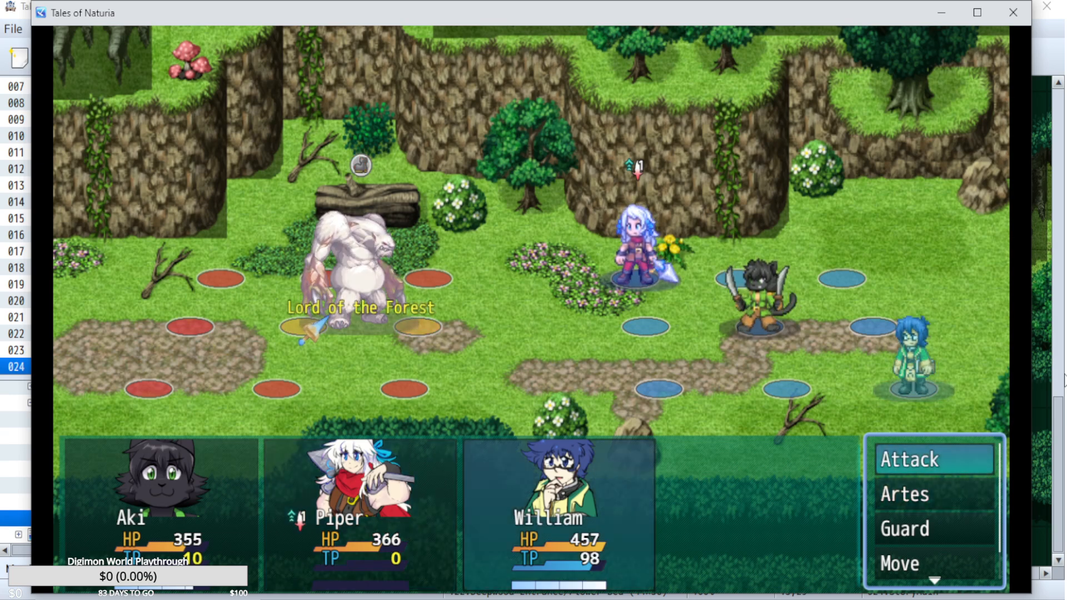
key(Return)
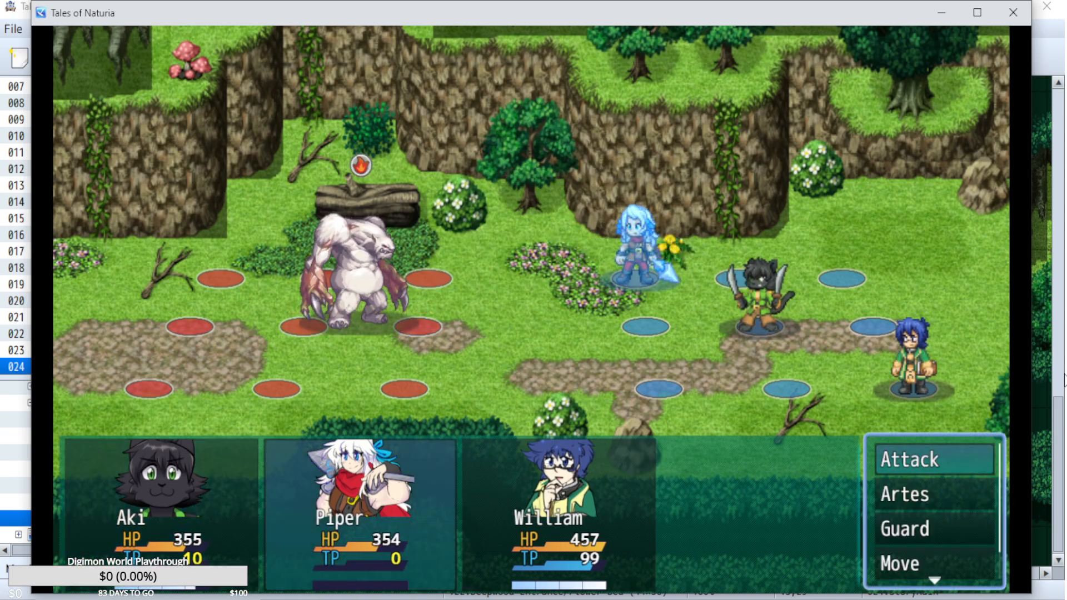
Play another full round of basic attacks on the Lord of the Forest with all three party members.
key(Down)
key(Return)
key(Escape)
key(Up)
key(Return)
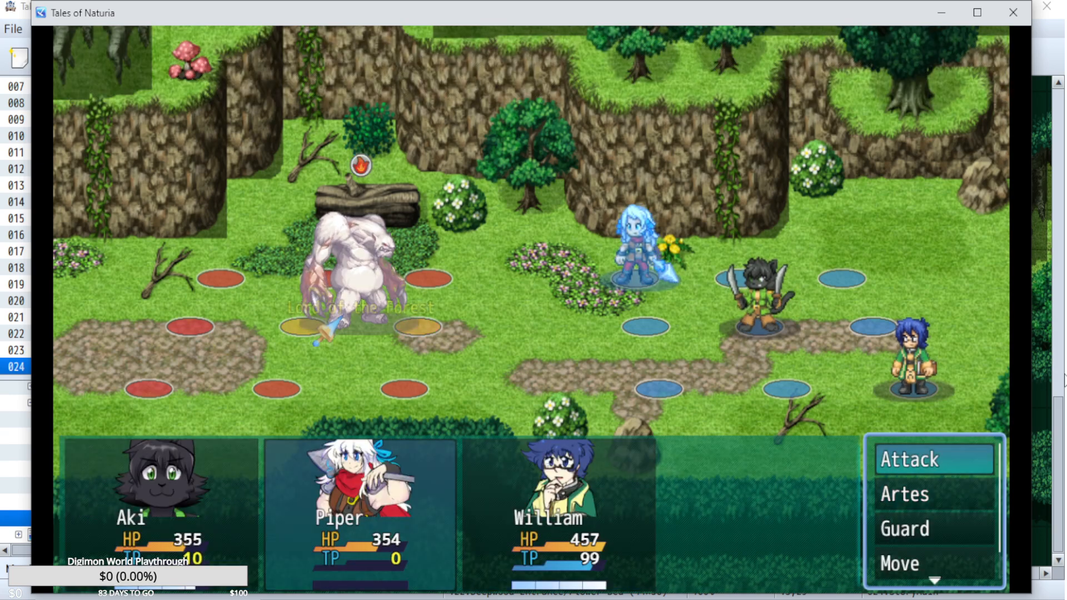
key(Return)
key(Return)
key(Return)
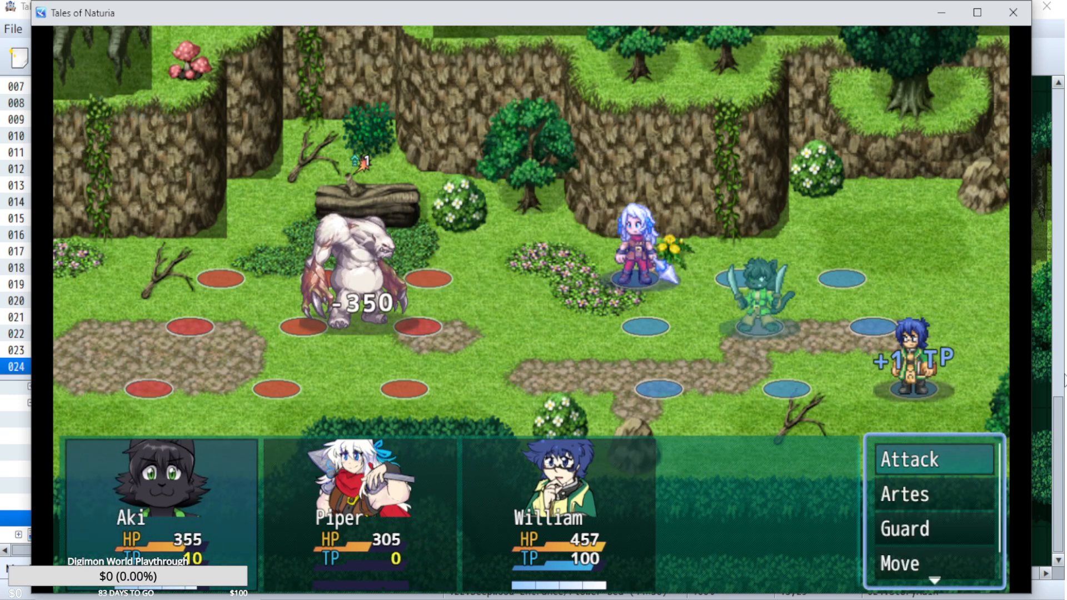
Have Aki cast Lightning on the Lord of the Forest.
key(Down)
key(Return)
key(Down)
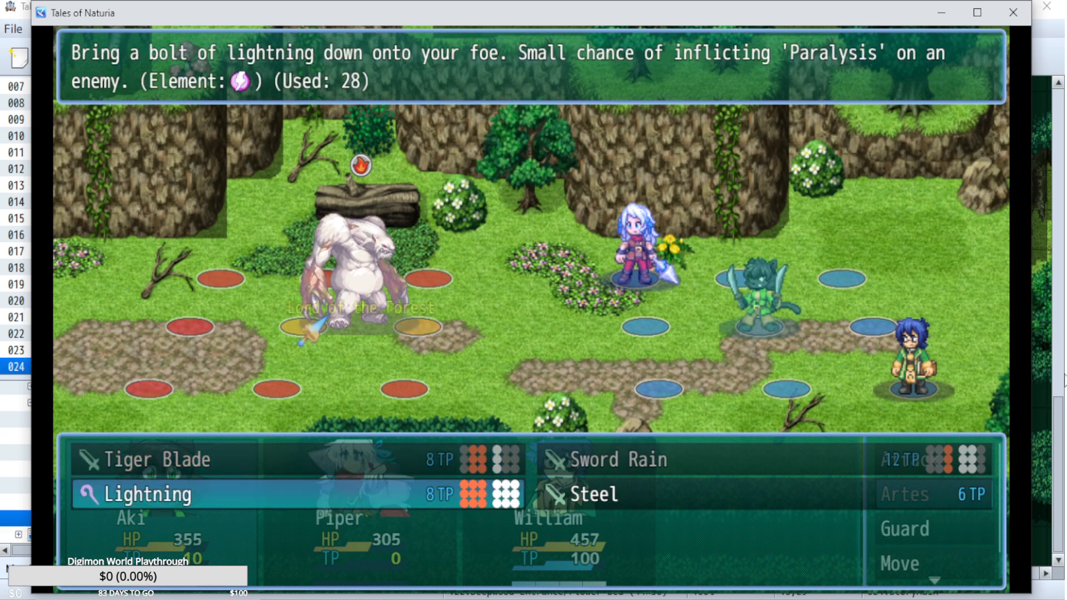
key(Return)
Have Piper attack the Lord of the Forest and give William's command to play the battle through to its end.
key(Down)
key(Return)
key(Escape)
key(Up)
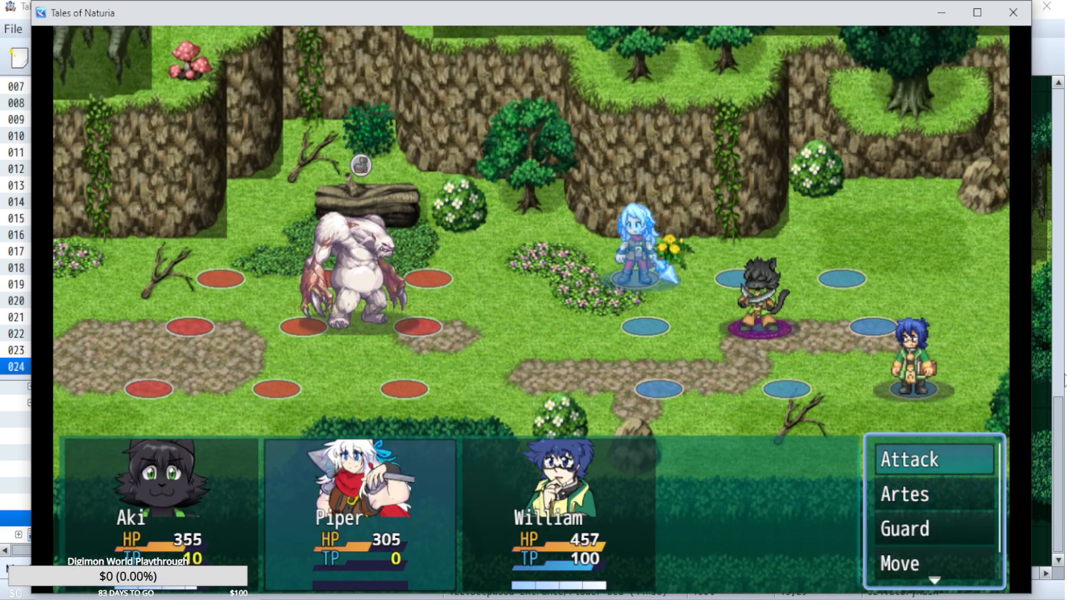
key(Down)
key(Return)
key(Escape)
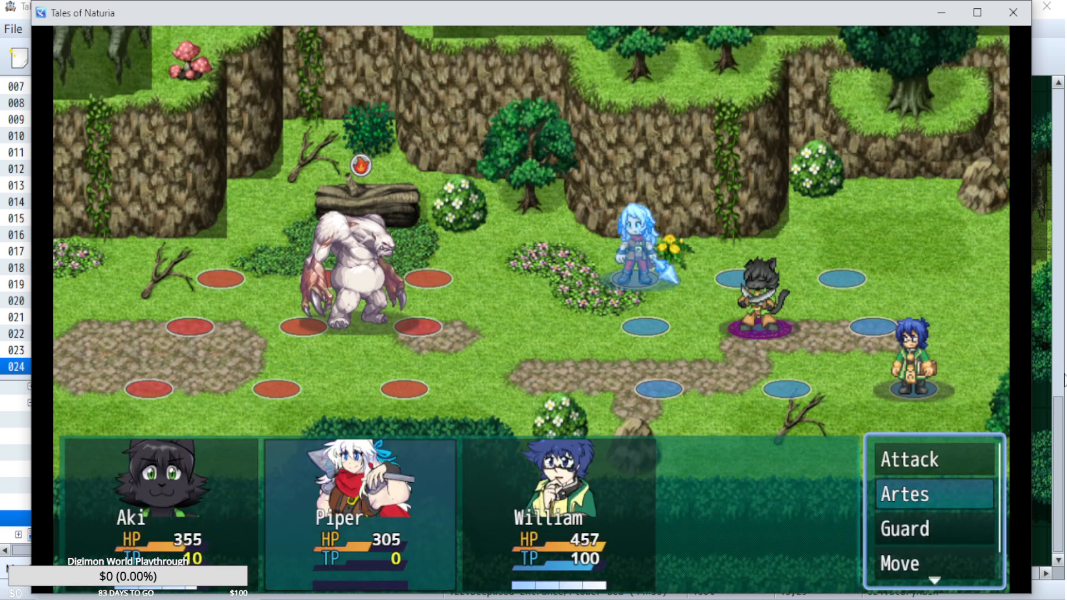
key(Up)
key(Return)
key(Down)
key(Return)
key(Return)
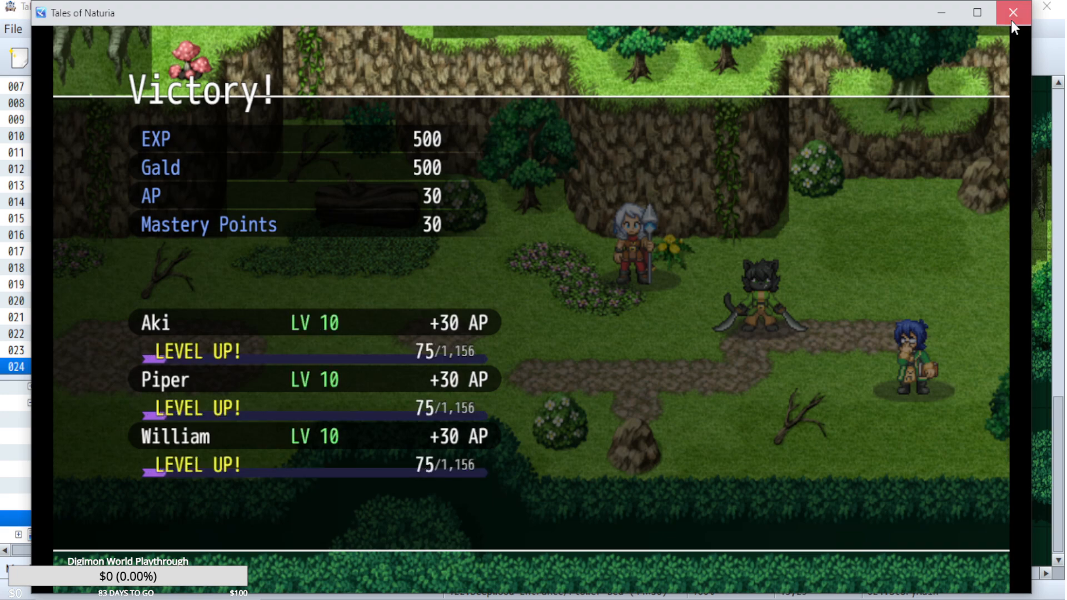
Close the playtest and open the OverlimitEndTurn common event in the editor's database.
click(1012, 20)
key(F9)
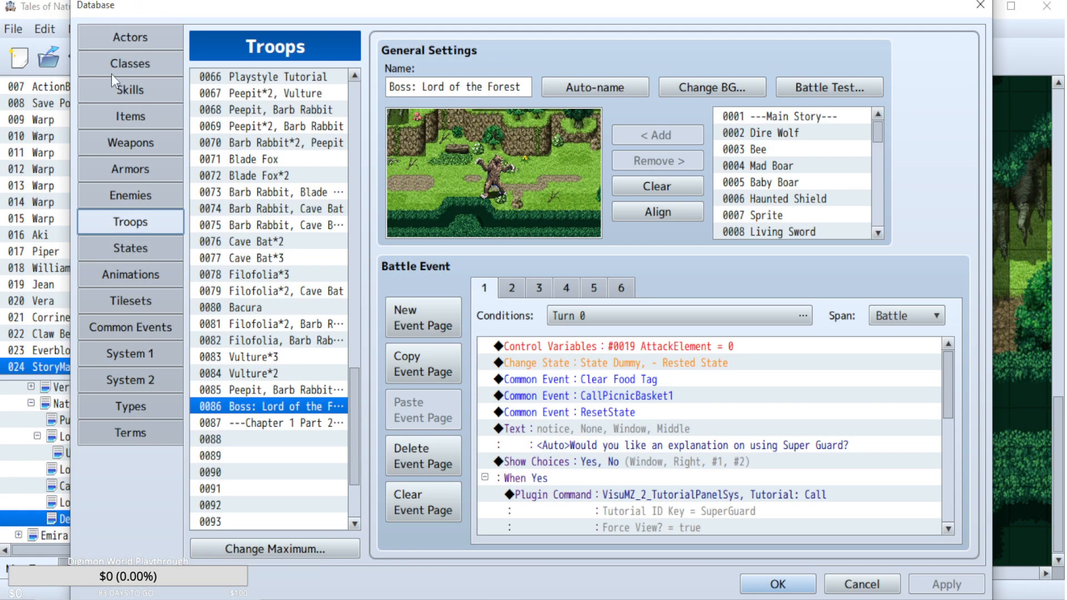
click(115, 321)
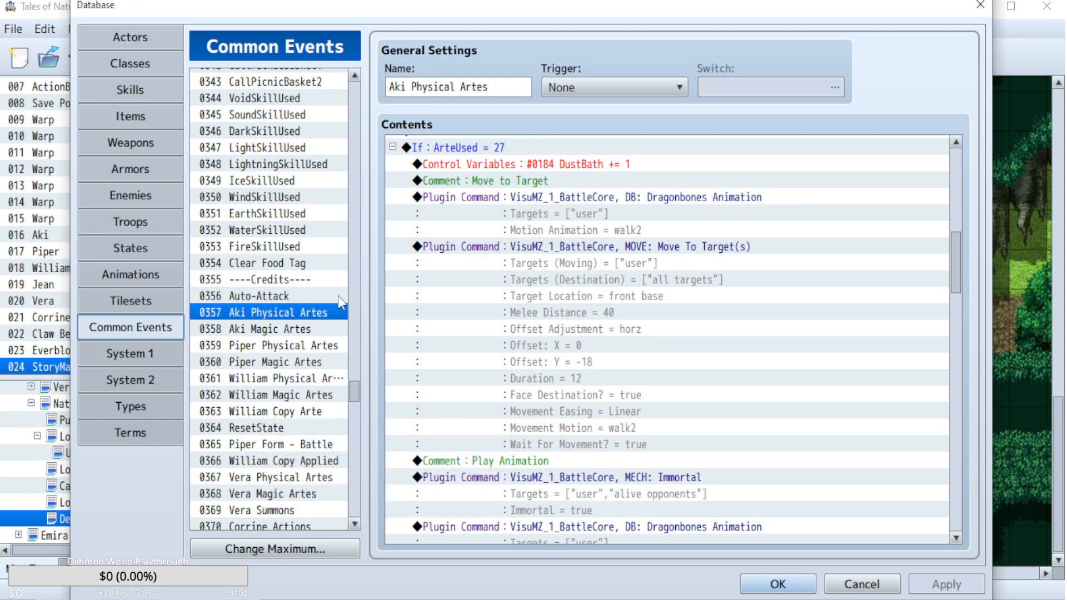
scroll(338, 296, down, 5)
scroll(355, 485, down, 11)
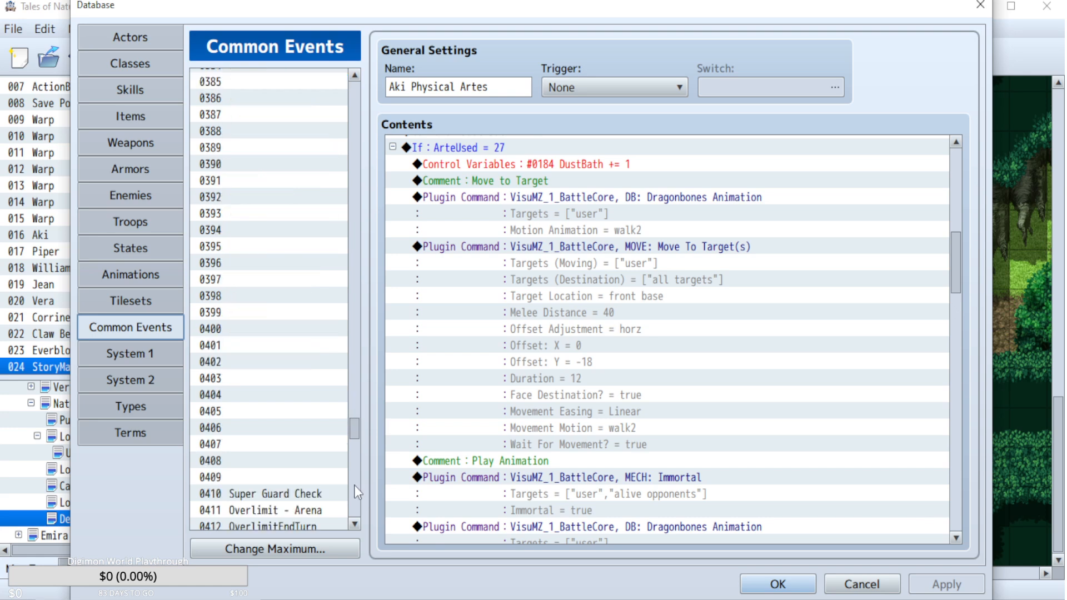
click(289, 449)
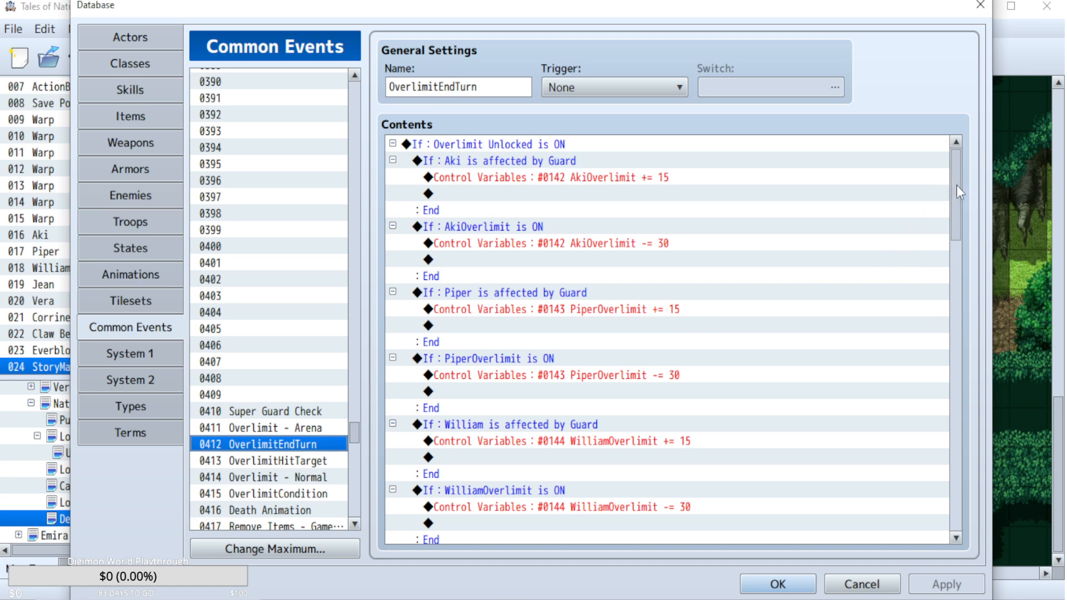
Examine the per-character conditions in the OverlimitEndTurn common event and the first expanded Else branch of Overlimit - Normal.
scroll(666, 351, down, 1)
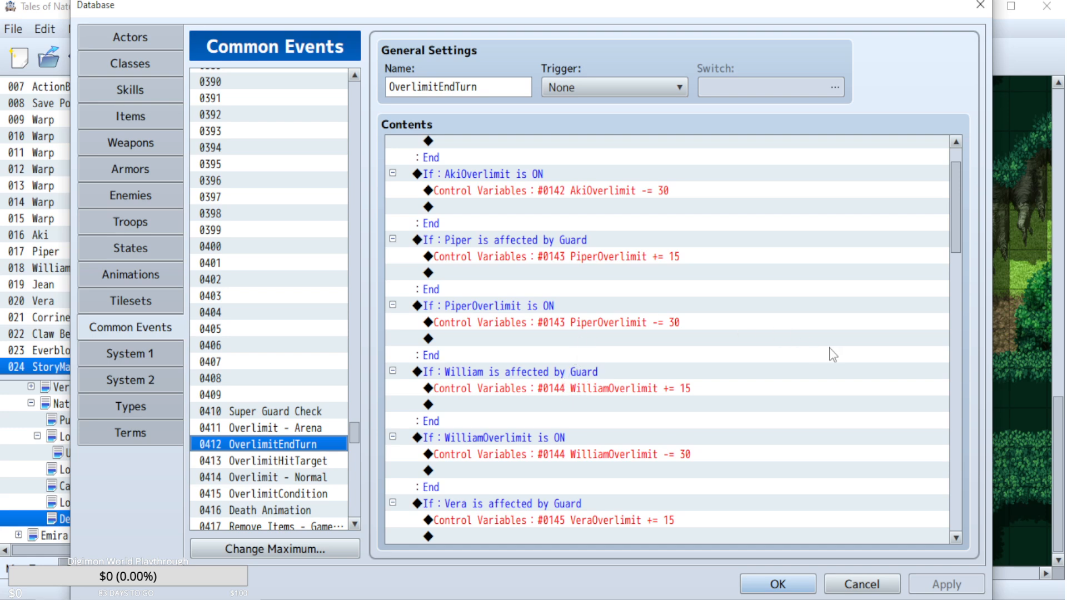
scroll(742, 342, down, 5)
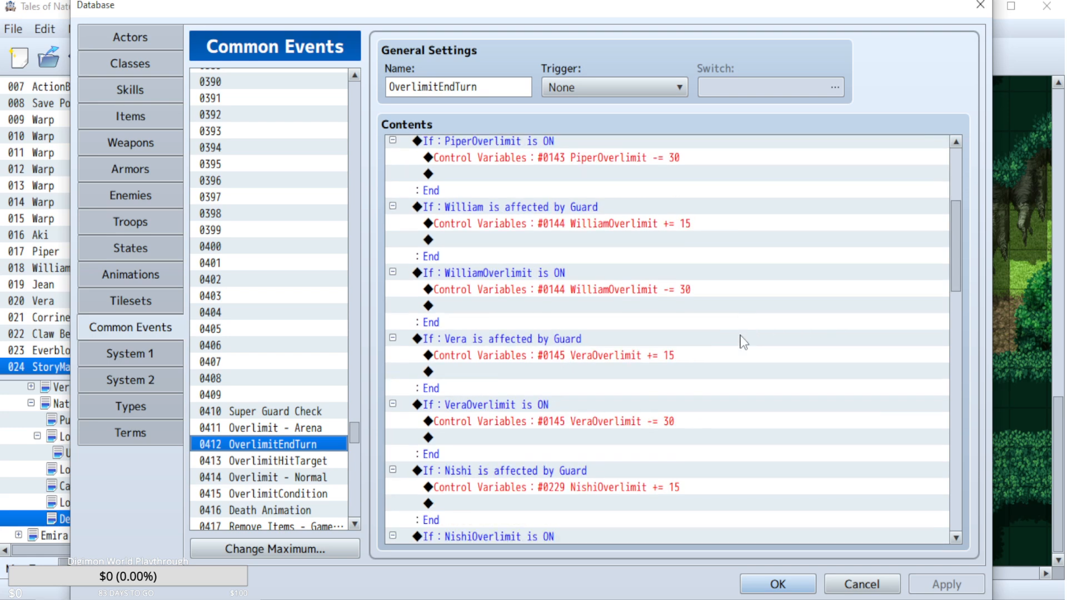
scroll(683, 273, down, 5)
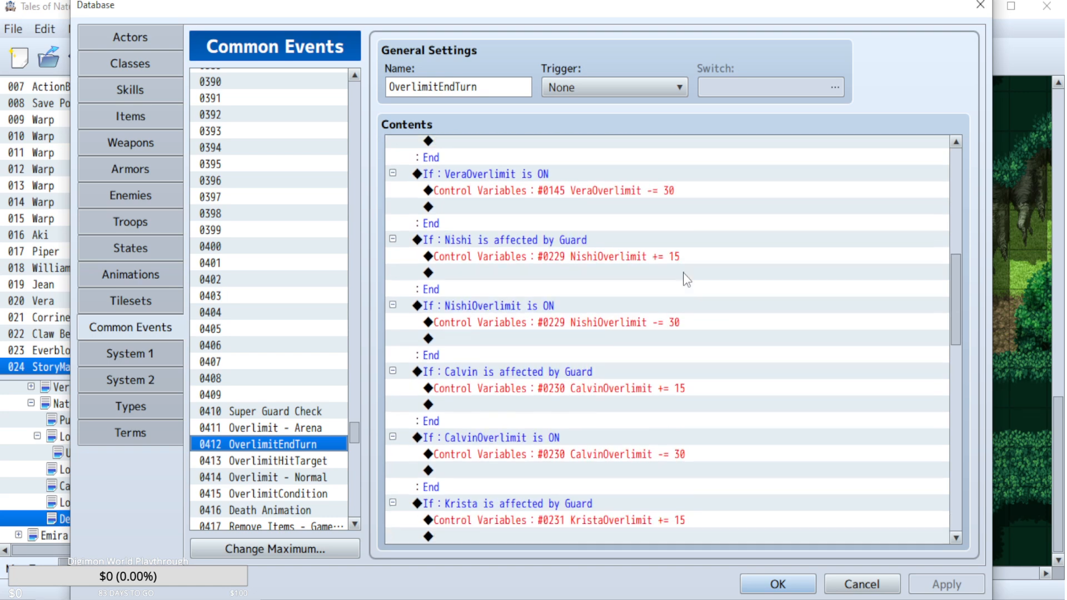
scroll(590, 367, down, 1)
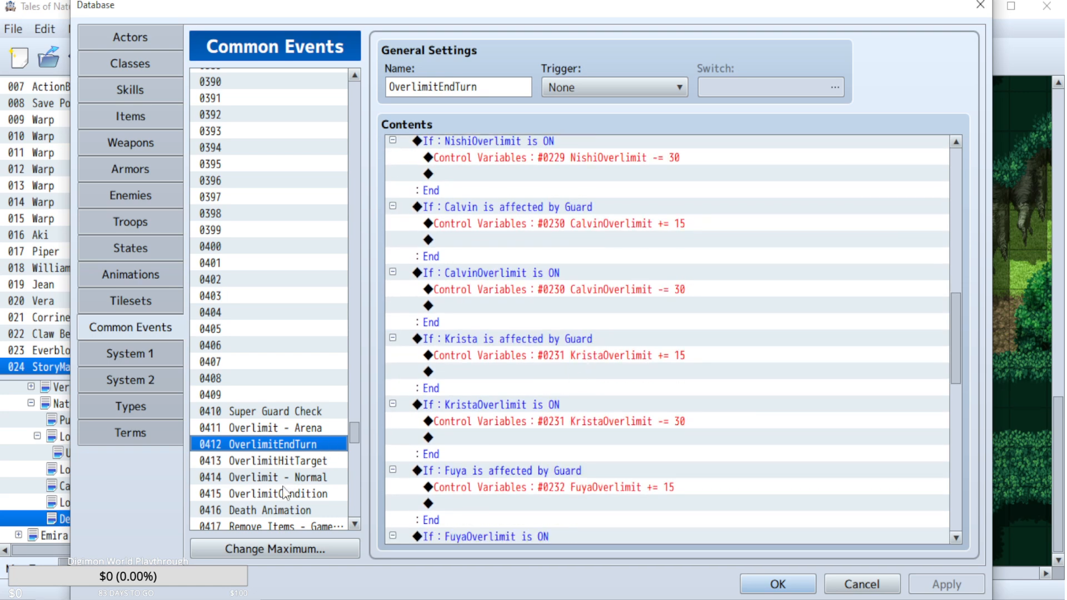
click(320, 476)
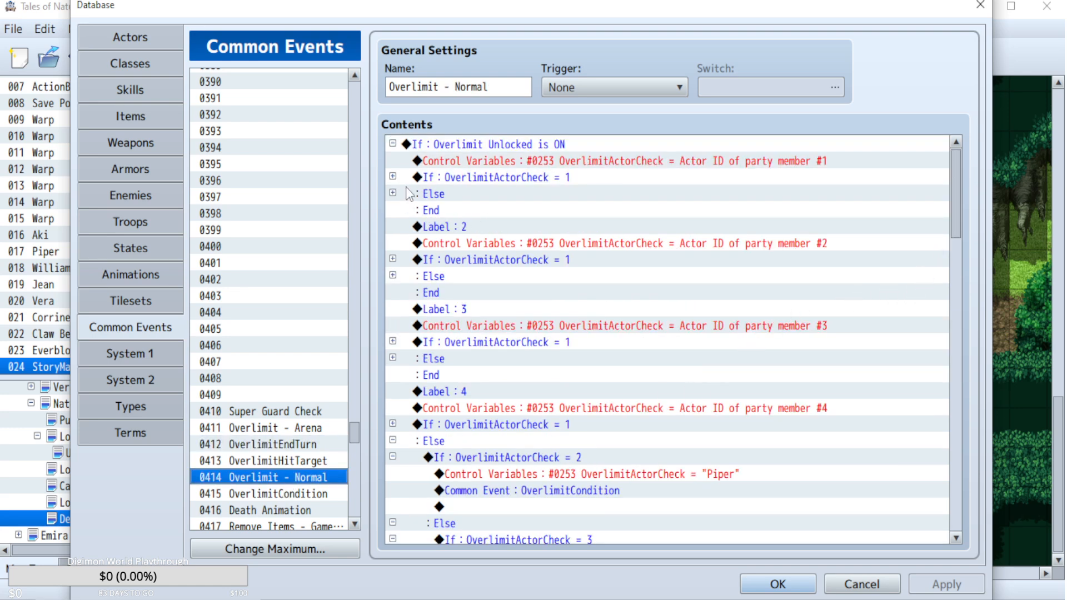
click(392, 193)
scroll(396, 195, down, 1)
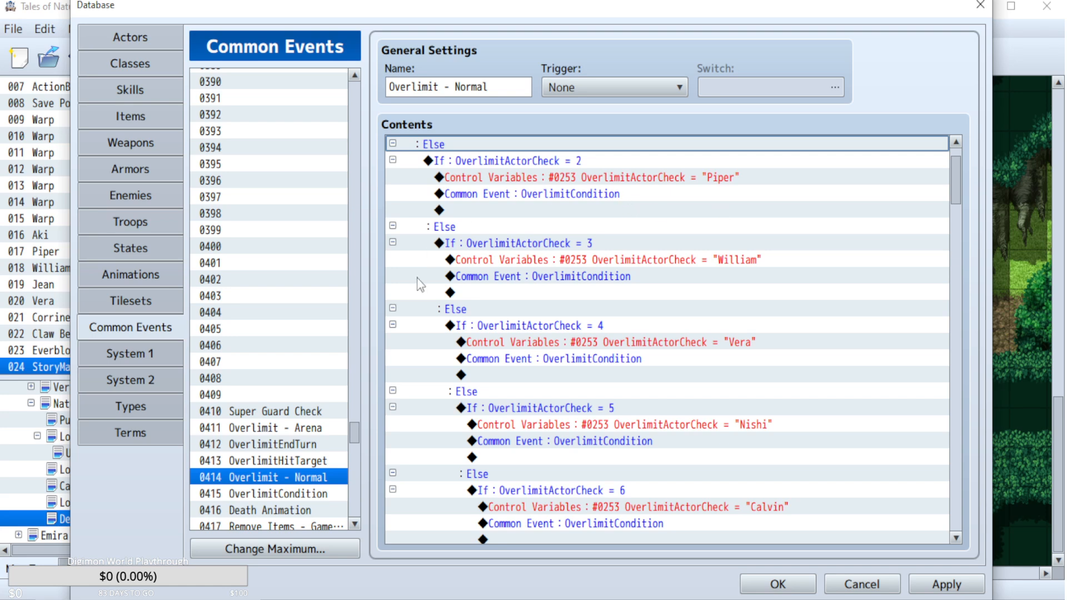
scroll(301, 445, down, 1)
Open the OverlimitCondition common event and select the block that checks whether AkiOverlimit is at least 100.
click(302, 445)
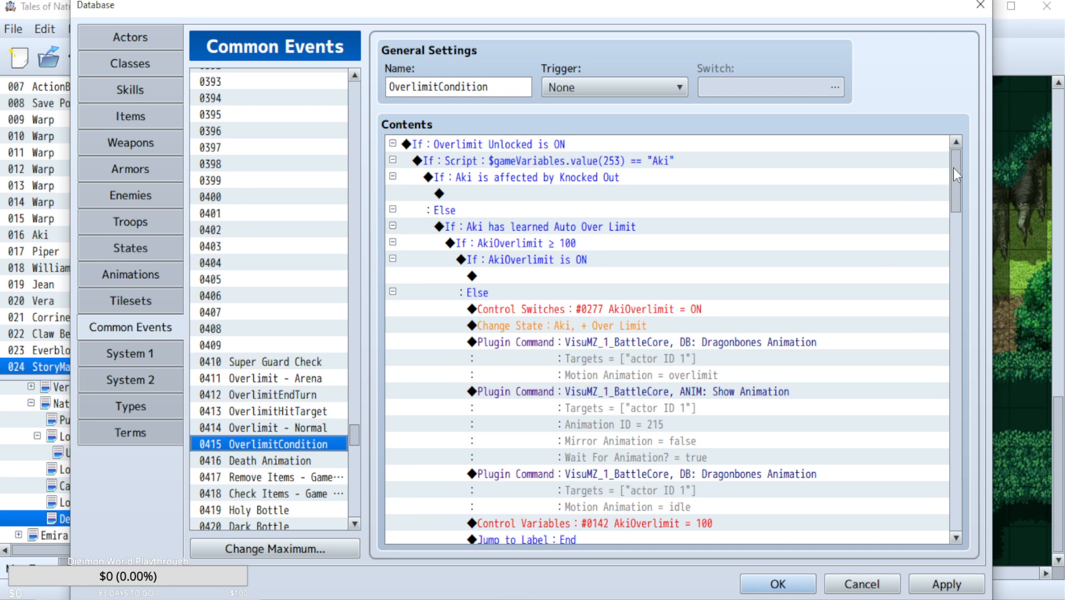
drag(952, 168, 957, 188)
scroll(612, 239, up, 1)
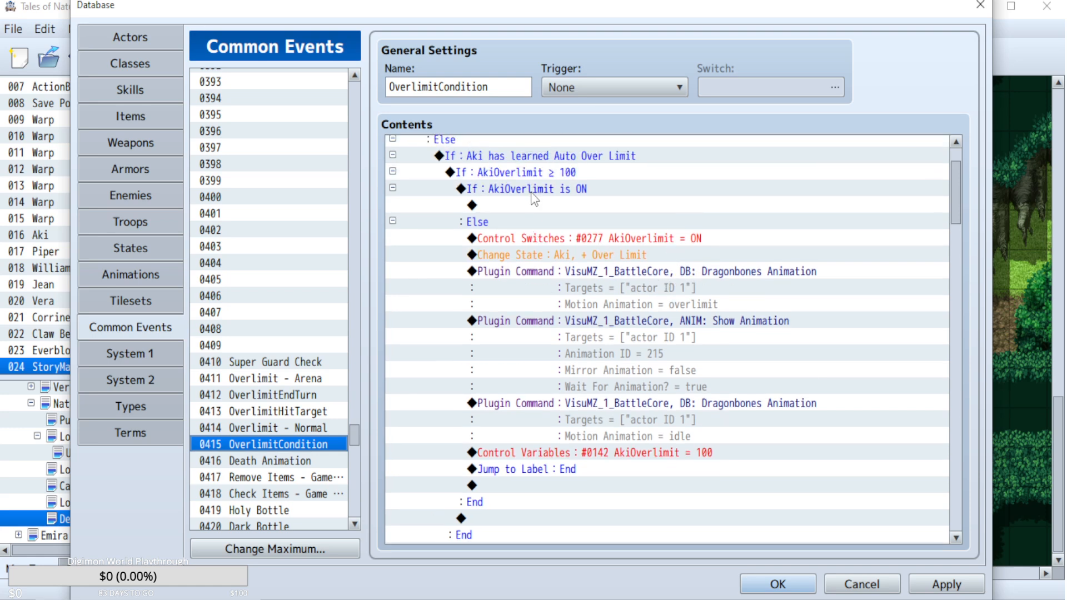
click(533, 176)
scroll(760, 308, down, 6)
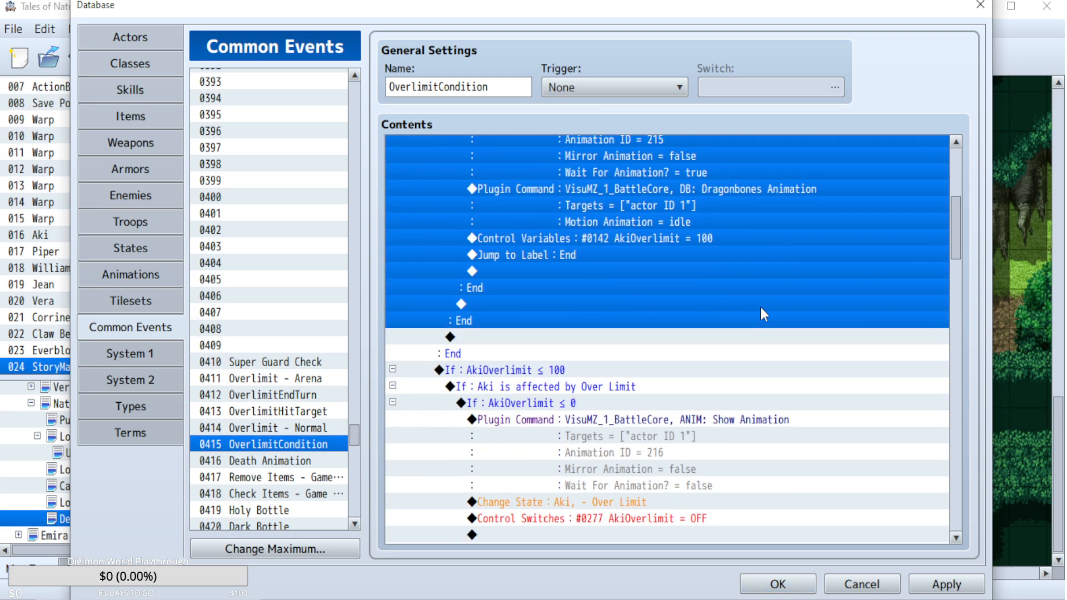
Examine the AkiOverlimit ≤ 100 branch in OverlimitCondition, including its nested AkiOverlimit ≤ 0 block.
scroll(762, 309, down, 1)
scroll(764, 315, down, 1)
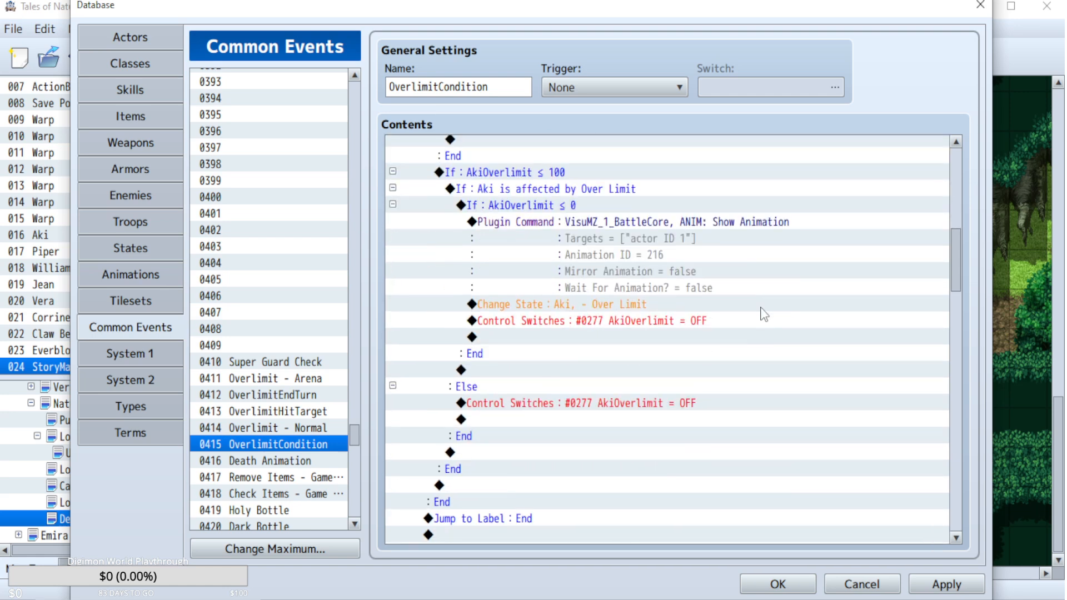
click(544, 206)
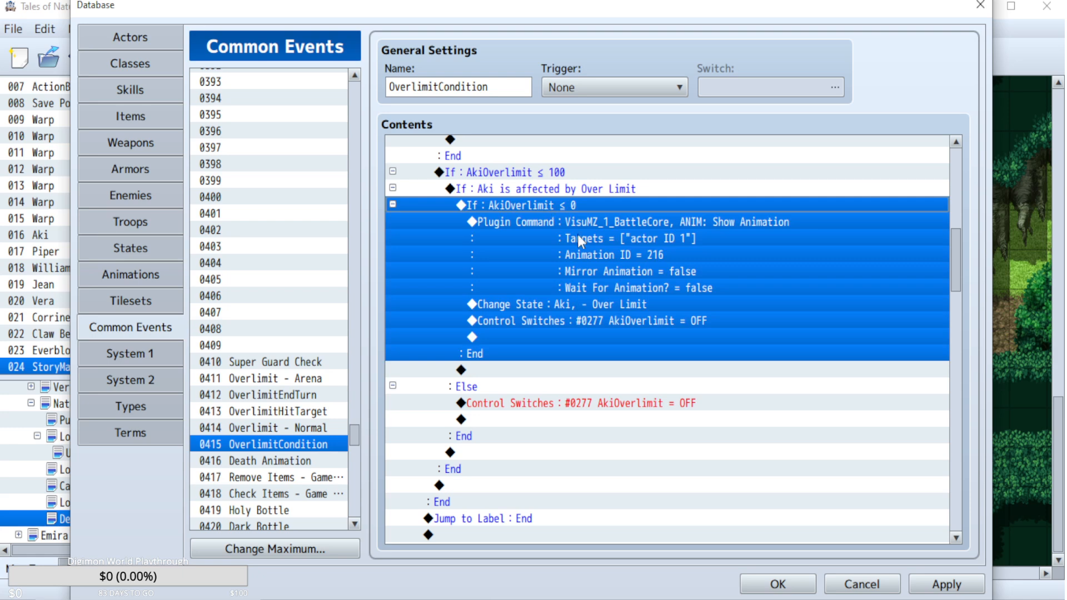
scroll(838, 422, down, 2)
scroll(839, 422, up, 3)
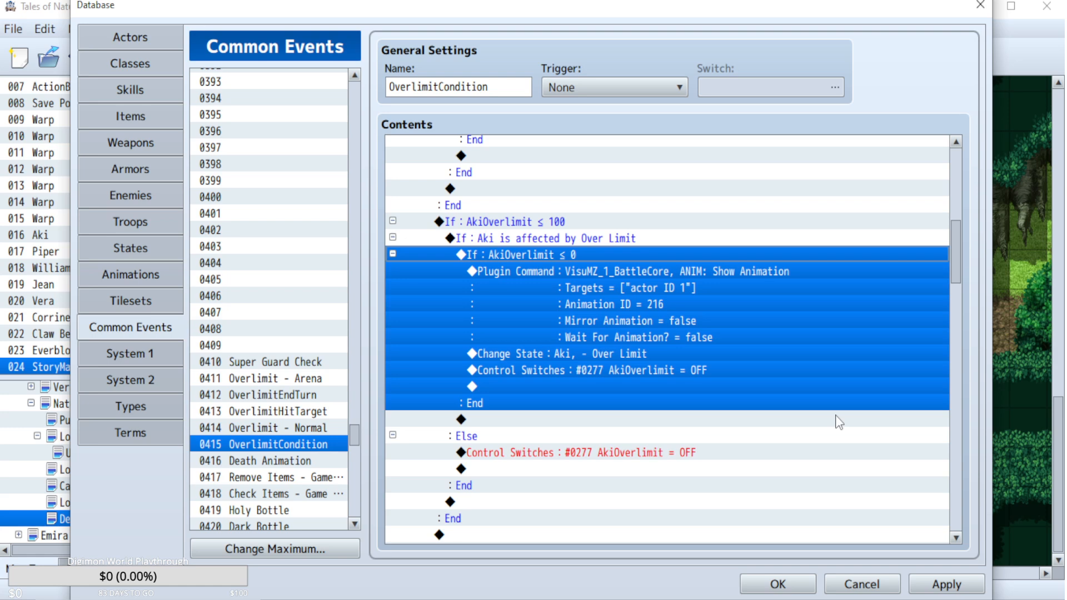
scroll(839, 422, down, 8)
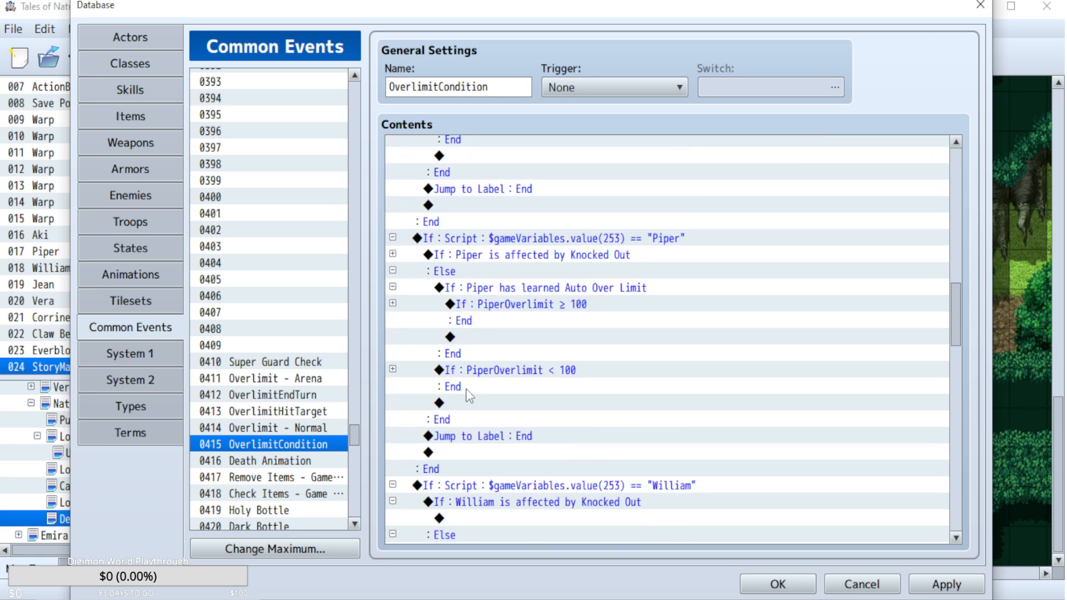
Expand the PiperOverlimit < 100 condition and inspect the commands that remove Over Limit and switch PiperOverlimit off.
click(393, 369)
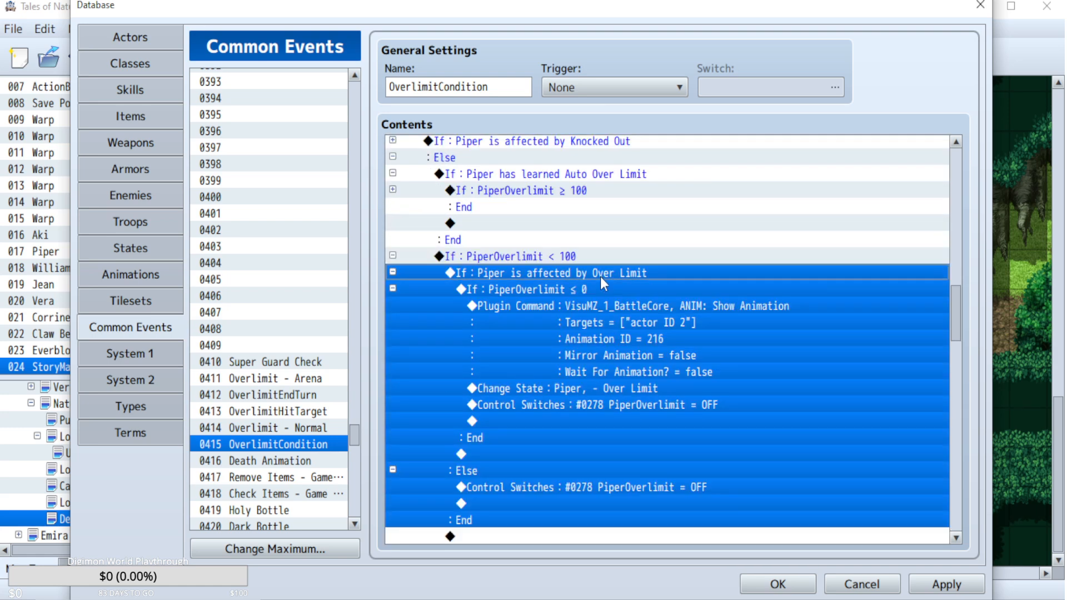
click(630, 390)
click(626, 403)
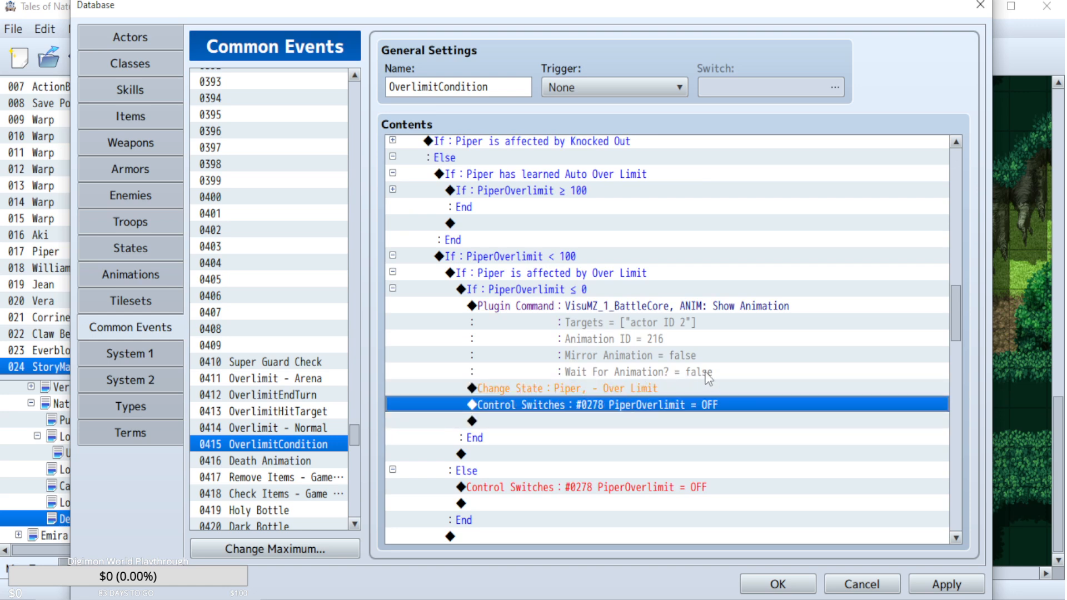
scroll(225, 464, down, 5)
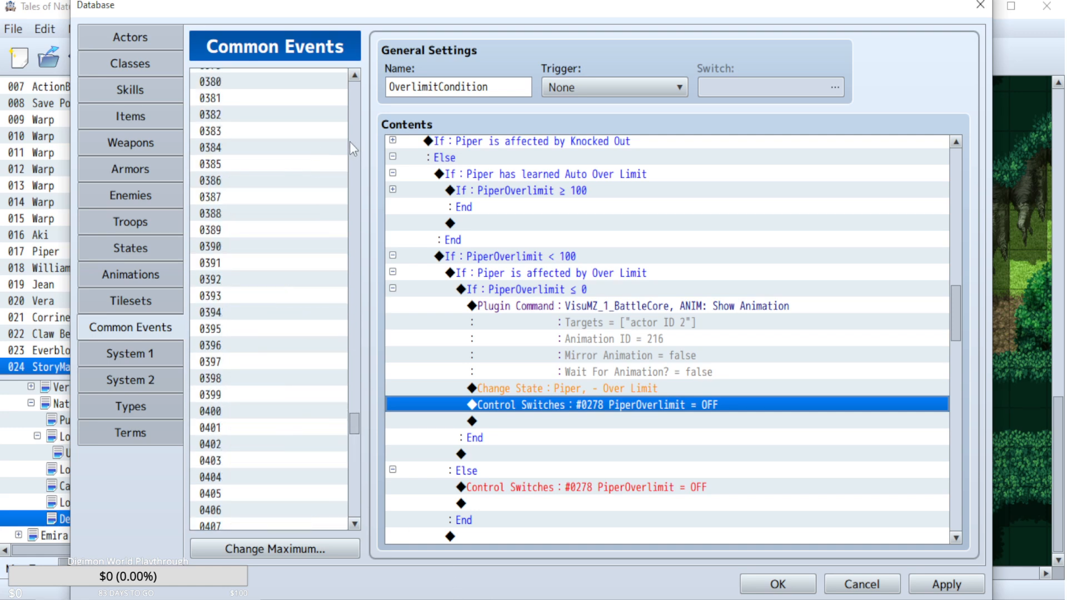
Open the Aki Physical Artes common event, expand the ArteUsed = 62 block and select its AkiOverlimit += Random 1..3 command.
scroll(349, 141, up, 19)
click(295, 164)
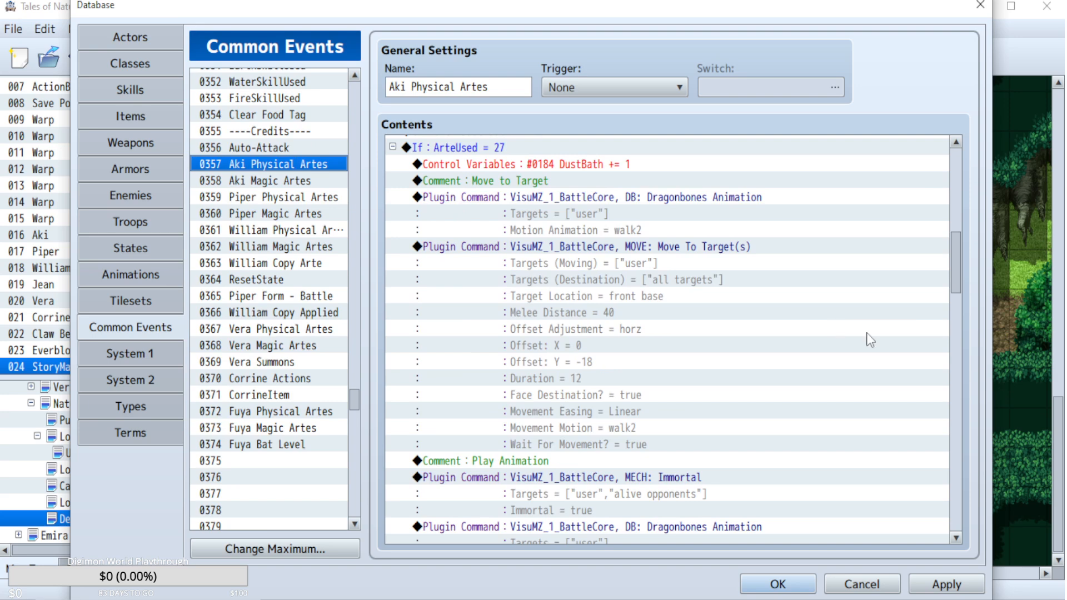
click(957, 425)
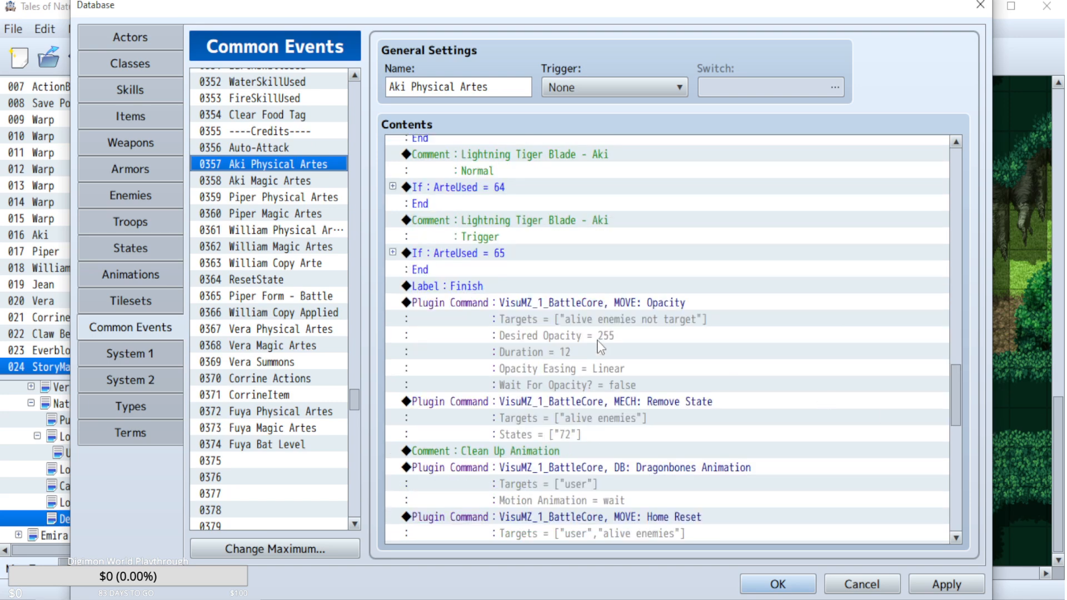
scroll(614, 275, up, 5)
click(393, 286)
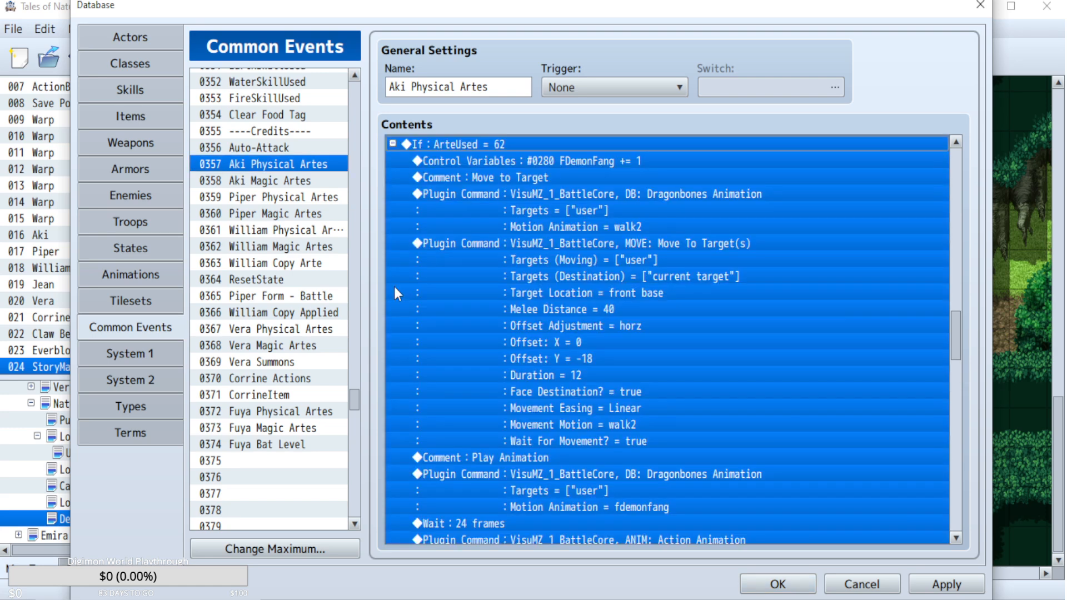
click(682, 331)
scroll(683, 332, down, 5)
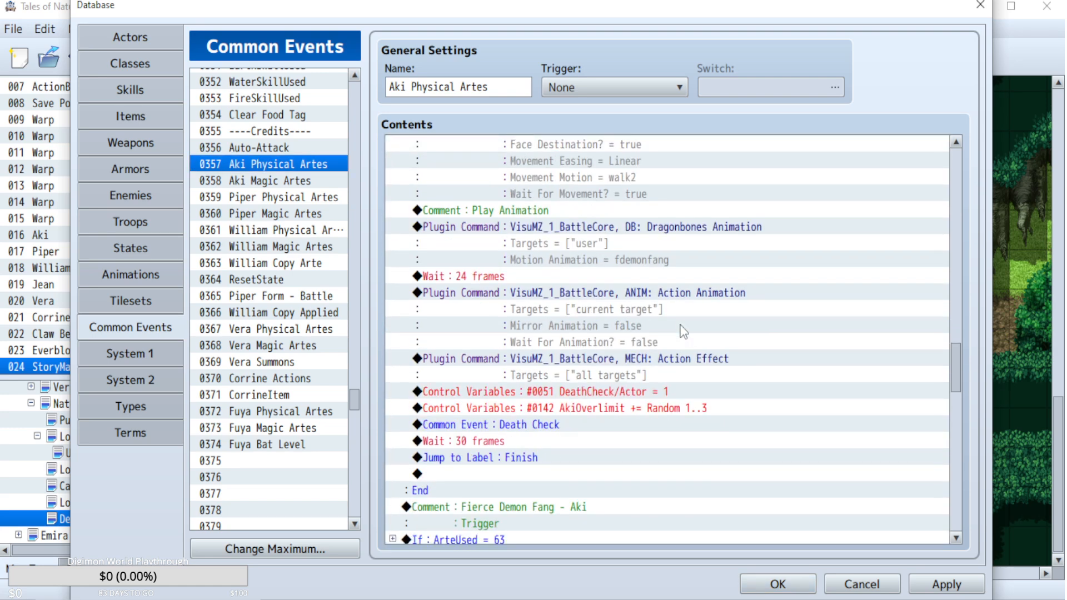
click(637, 406)
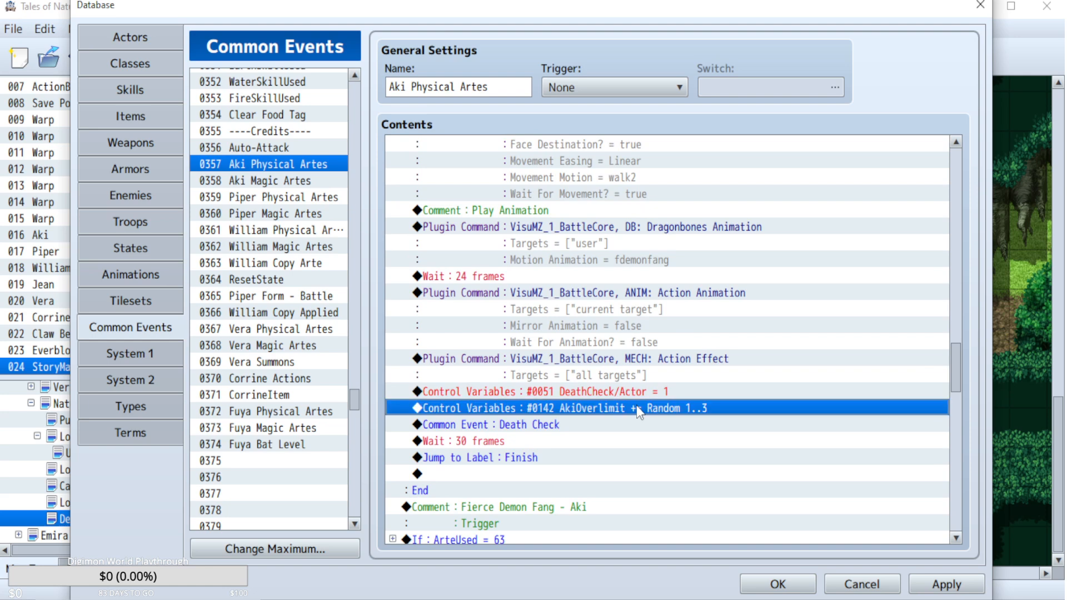
Open the Piper Physical Artes common event and check the Attack and Sonic Thrust blocks for an overlimit increase.
click(296, 198)
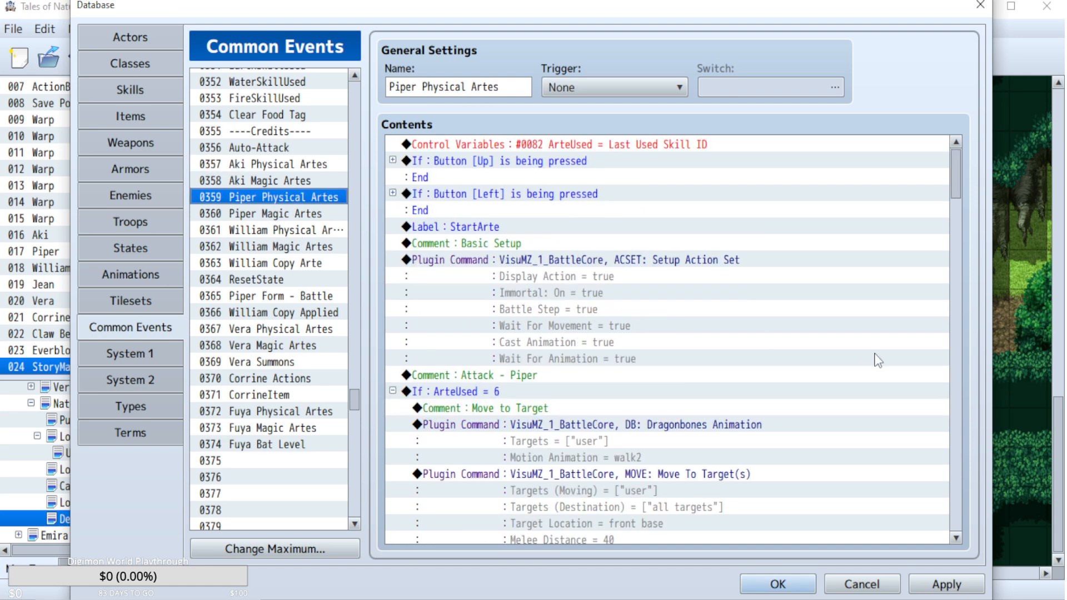
click(955, 369)
scroll(635, 358, up, 5)
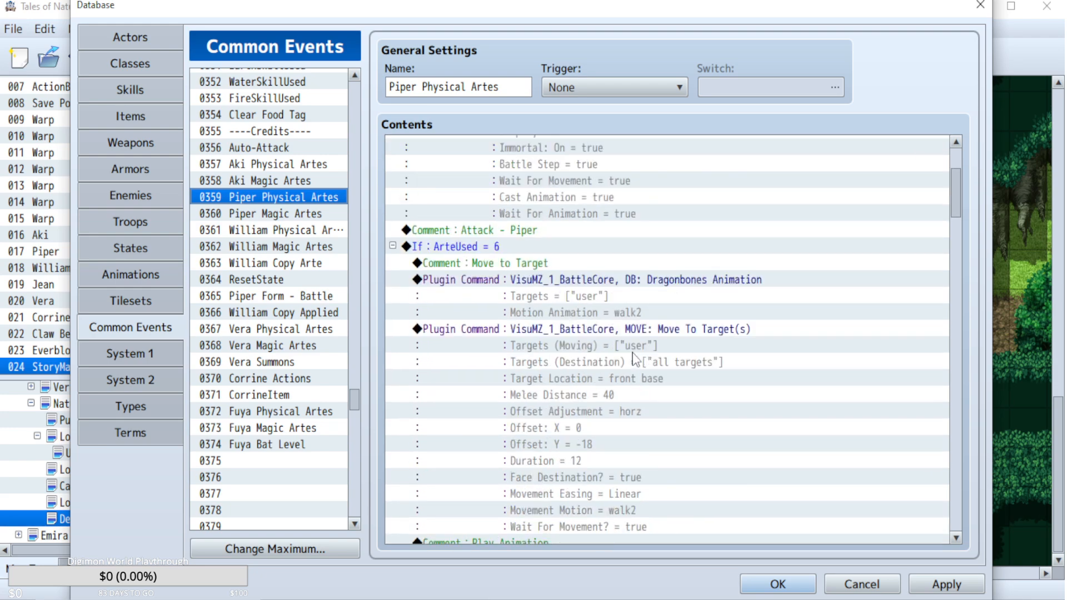
scroll(803, 411, down, 8)
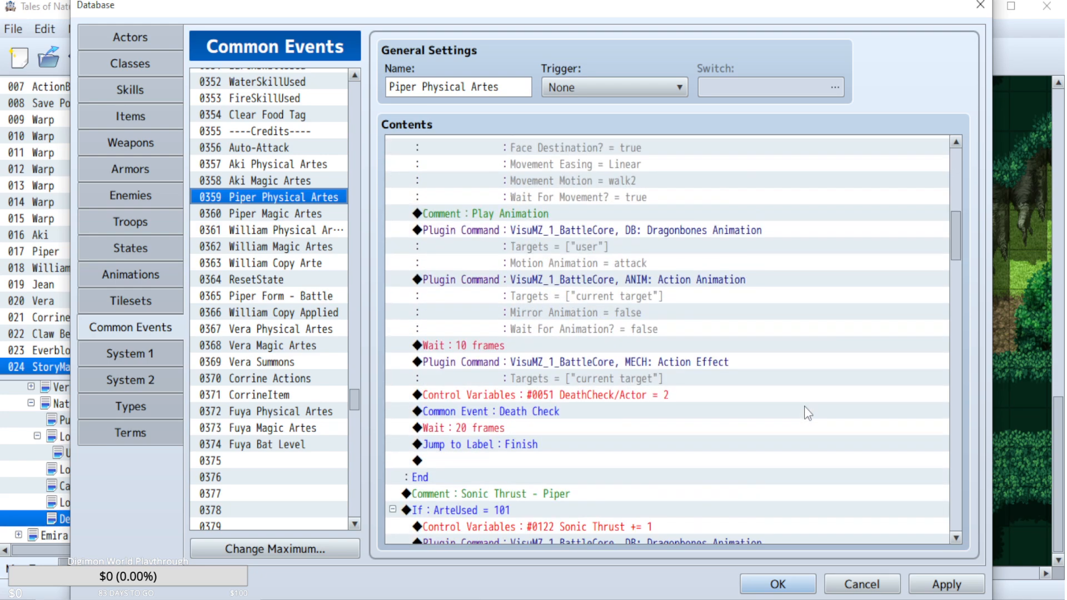
scroll(807, 414, down, 11)
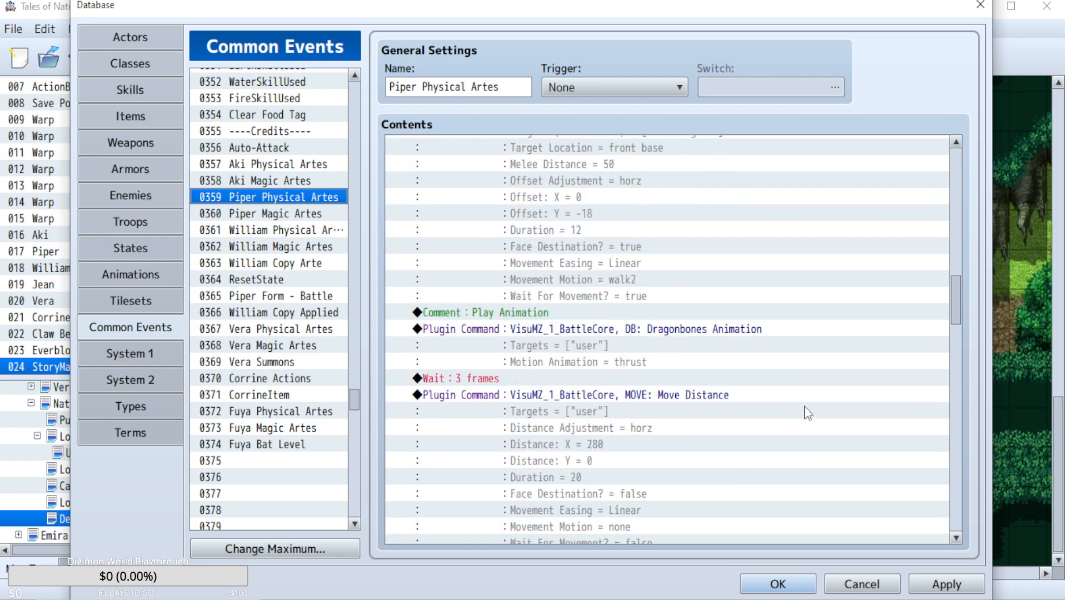
scroll(808, 414, down, 9)
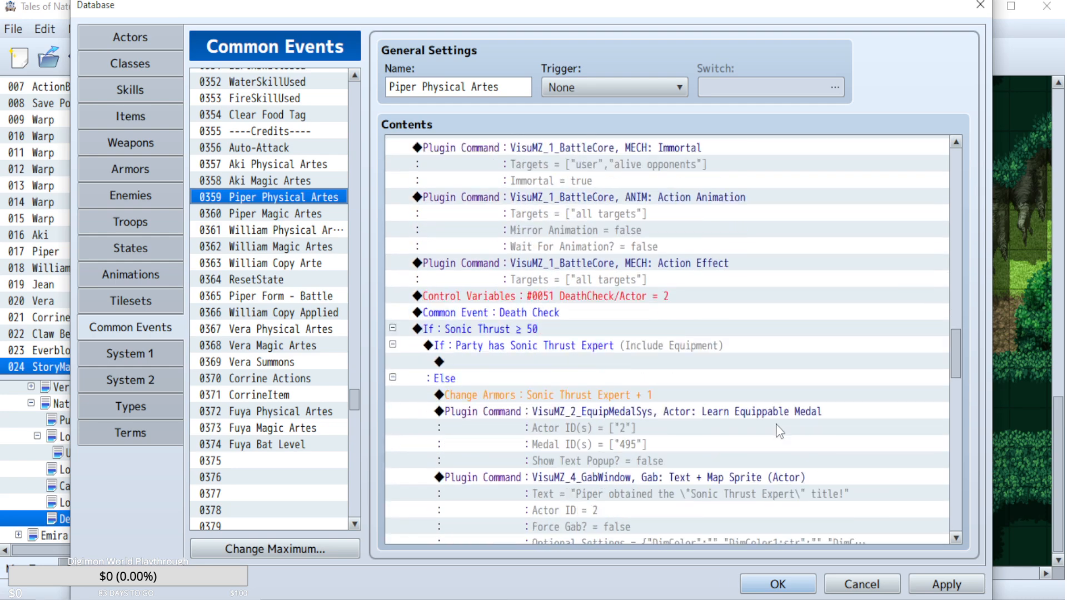
scroll(780, 431, up, 5)
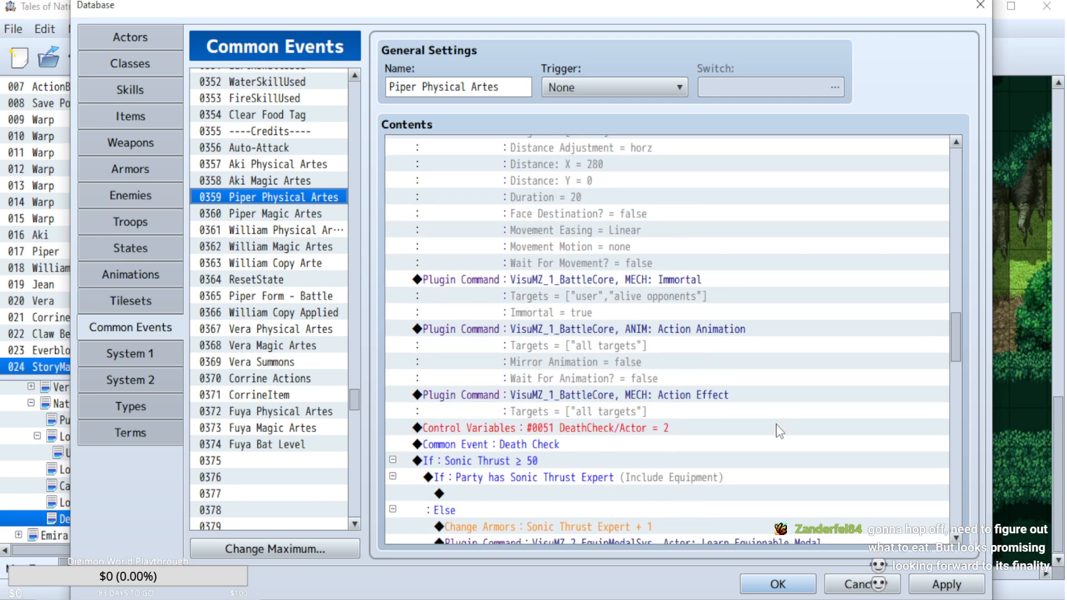
Select the AkiOverlimit += Random 1..3 command in Aki Physical Artes again and return to the Piper Physical Artes common event.
click(271, 166)
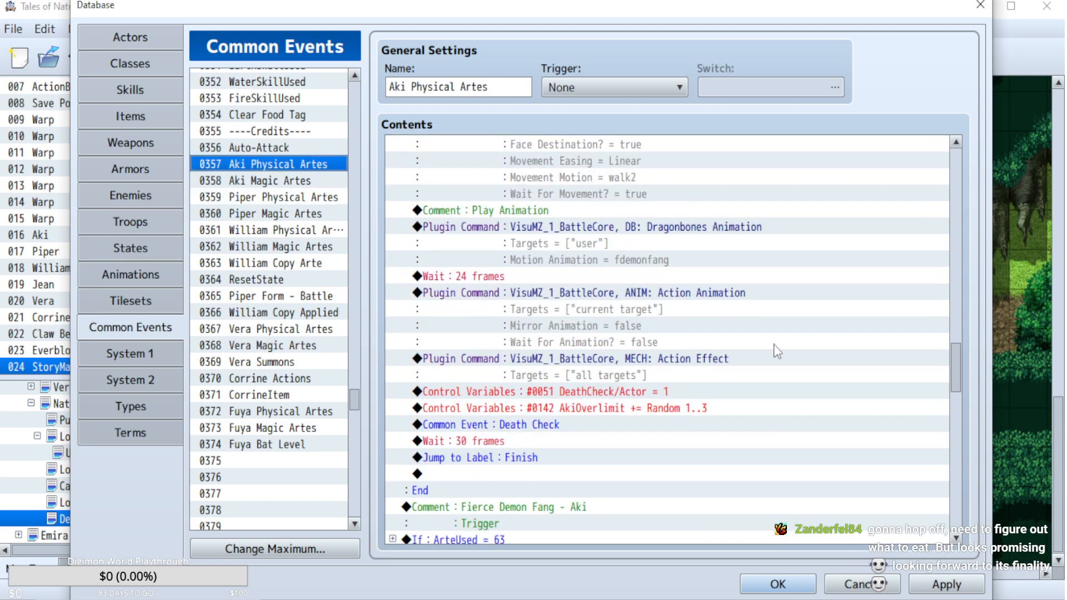
click(623, 414)
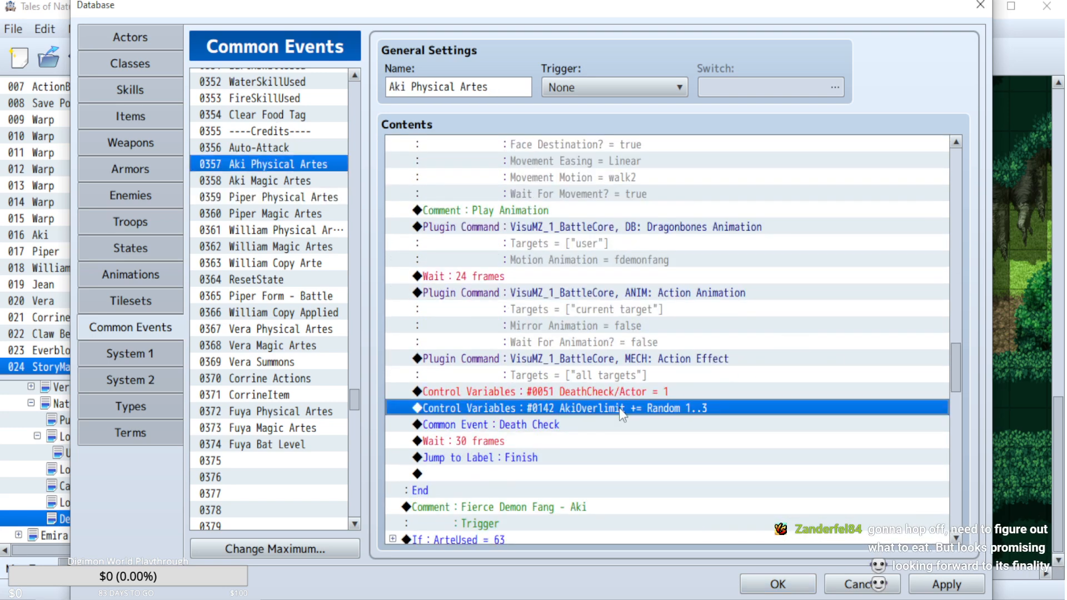
click(290, 198)
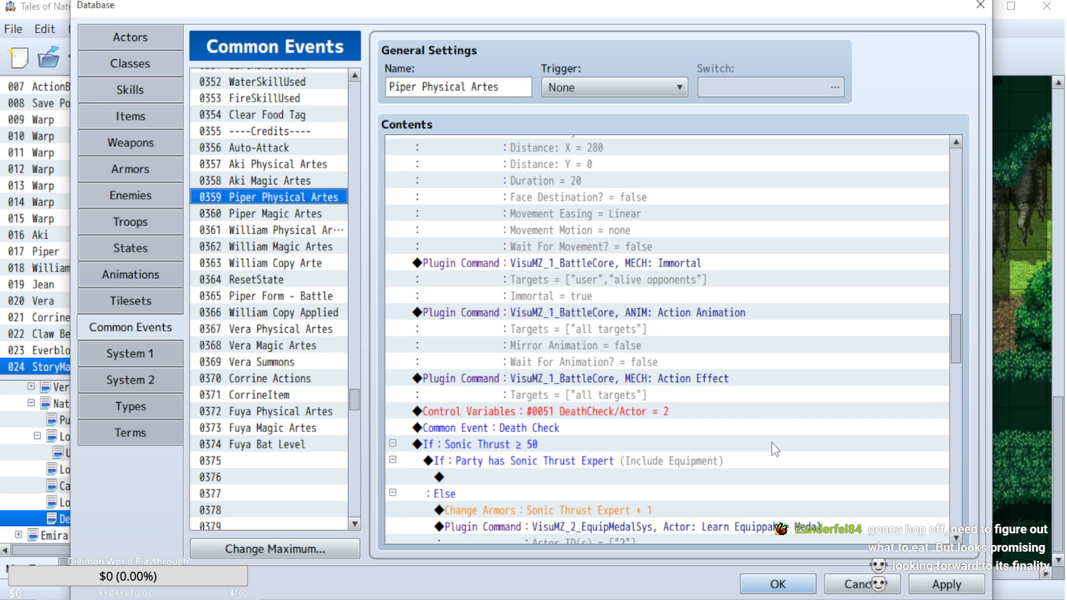
Review the Sonic Thrust block in Piper Physical Artes, and expand the ArteUsed = 63 block in the Aki Physical Artes common event.
scroll(743, 365, down, 5)
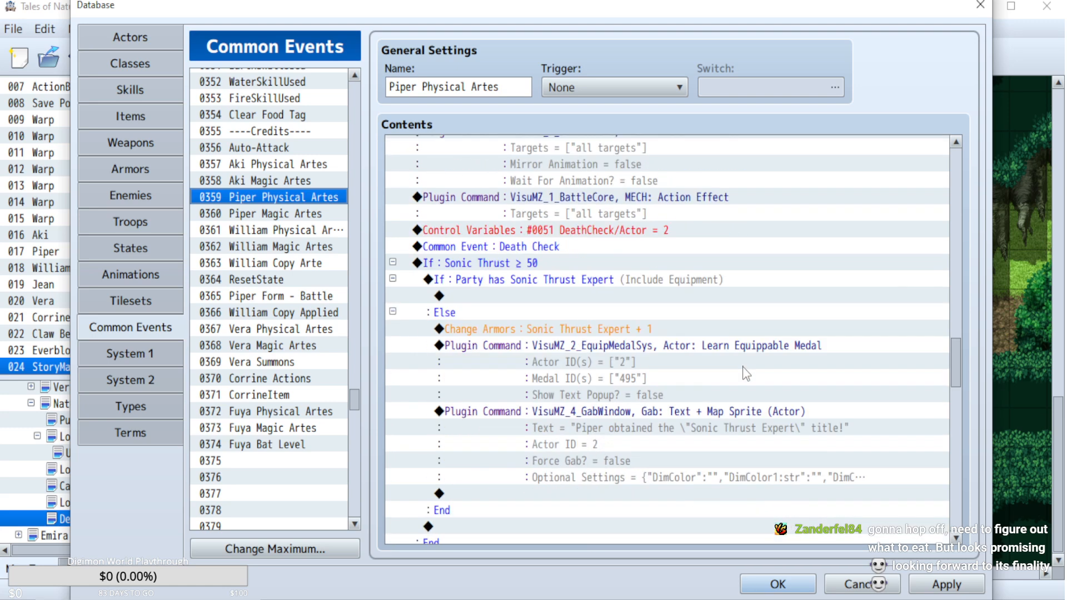
scroll(742, 366, up, 4)
scroll(743, 366, up, 9)
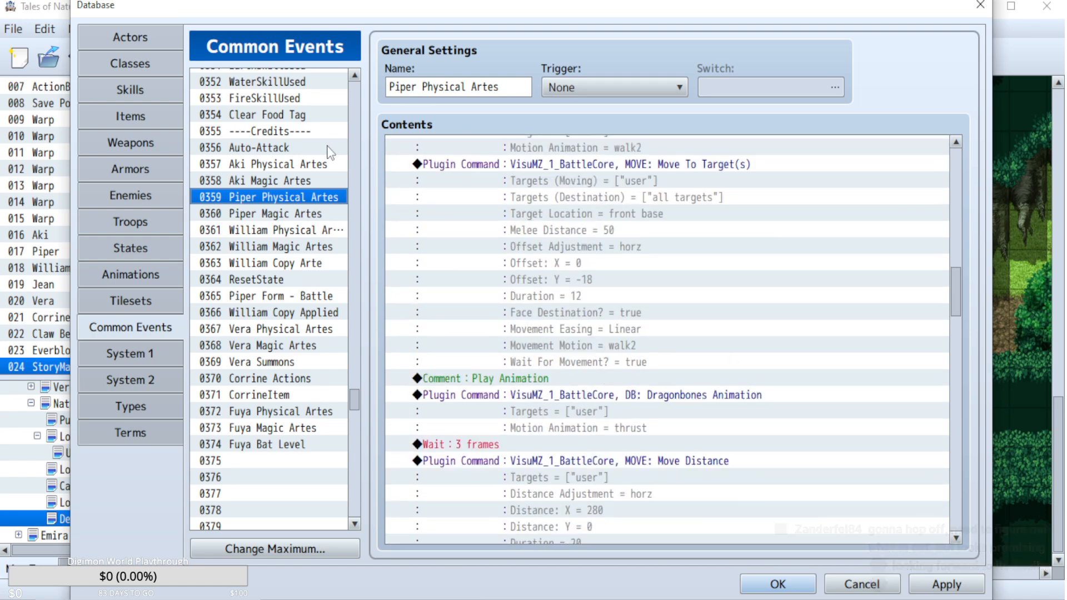
click(307, 166)
scroll(306, 177, up, 1)
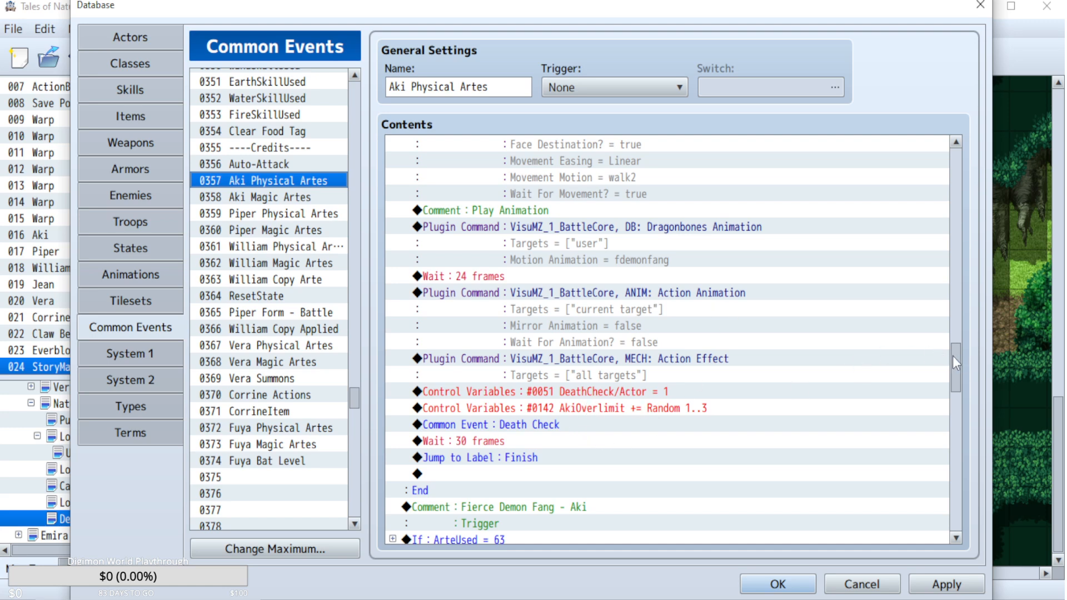
drag(953, 356, 962, 394)
click(393, 246)
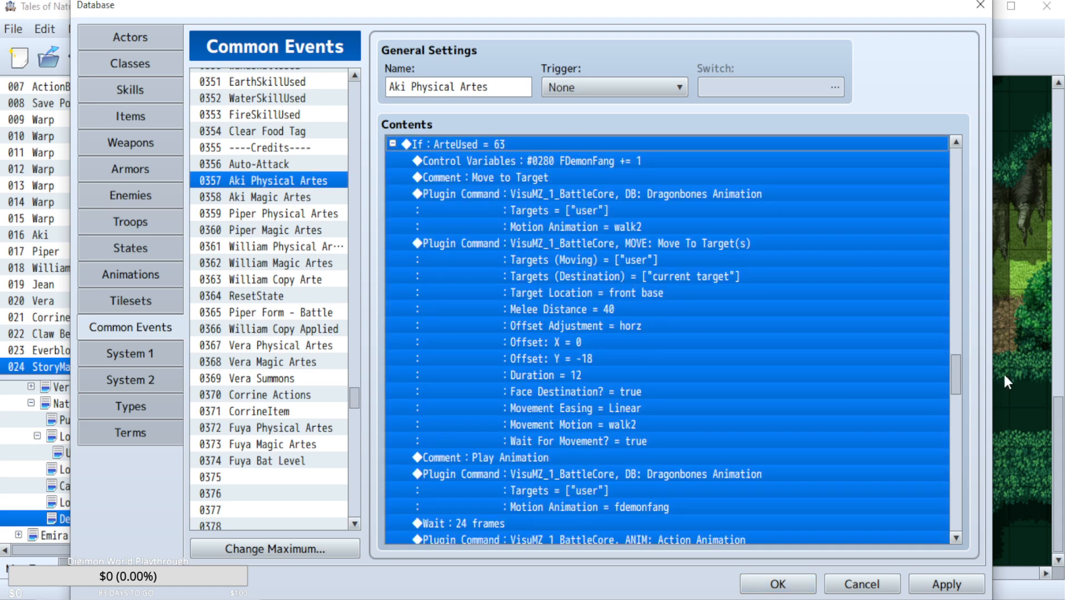
Change the AkiOverlimit increase in the ArteUsed = 63 block to a random value from 3 to 6.
click(738, 388)
scroll(740, 390, down, 6)
click(660, 376)
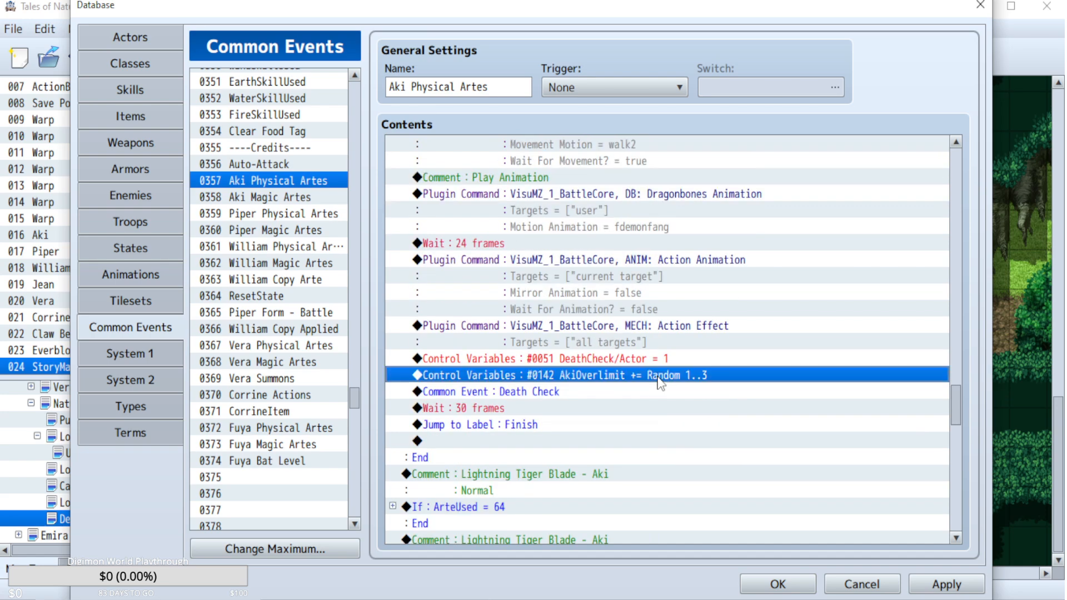
double_click(659, 375)
click(643, 398)
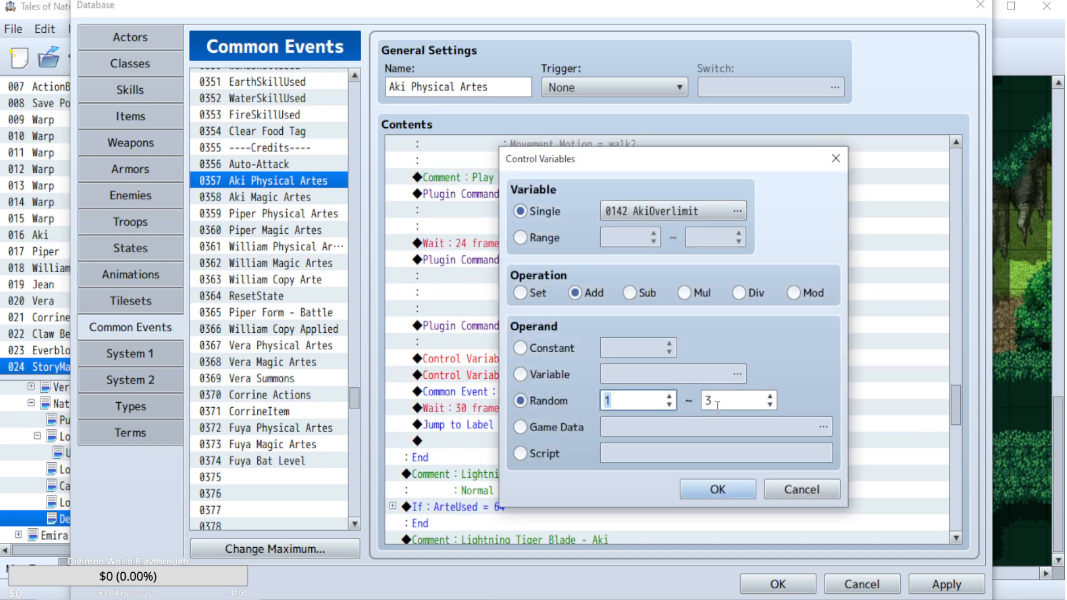
text(3)
key(Tab)
text(6)
click(728, 490)
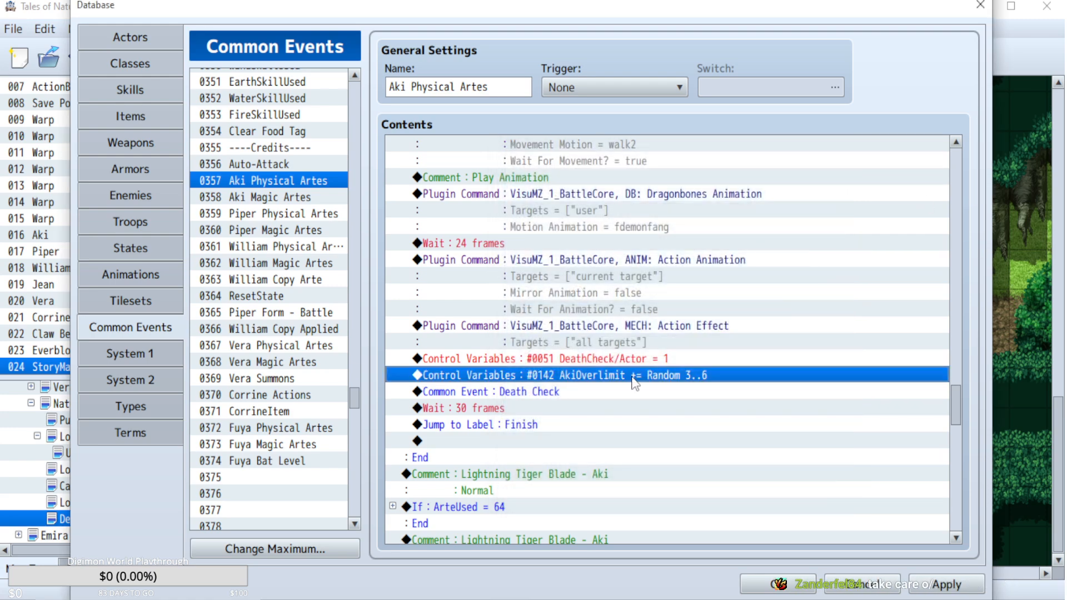
double_click(632, 376)
click(821, 579)
Expand the Lightning Tiger Blade block (ArteUsed = 64) and locate its overlimit increase near the Death Check call.
scroll(709, 387, up, 1)
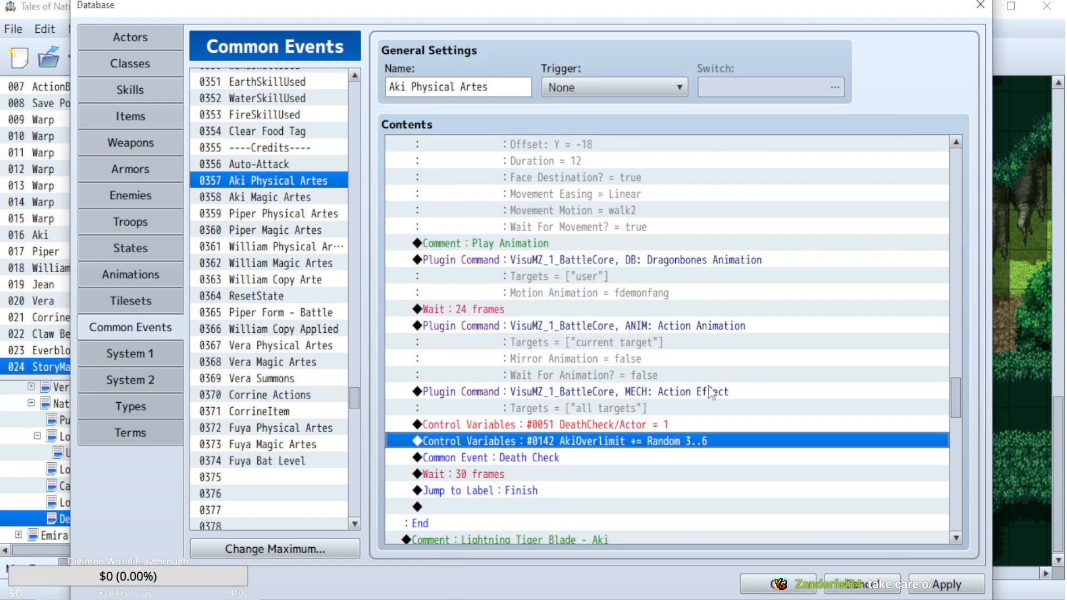
scroll(709, 386, up, 3)
scroll(708, 384, down, 7)
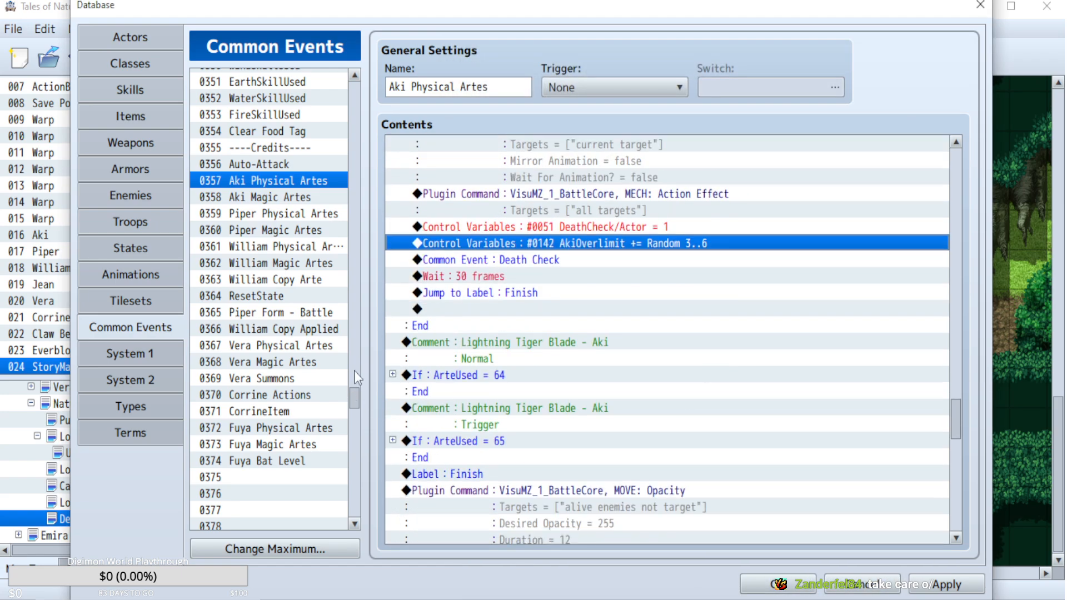
click(392, 374)
scroll(614, 366, down, 8)
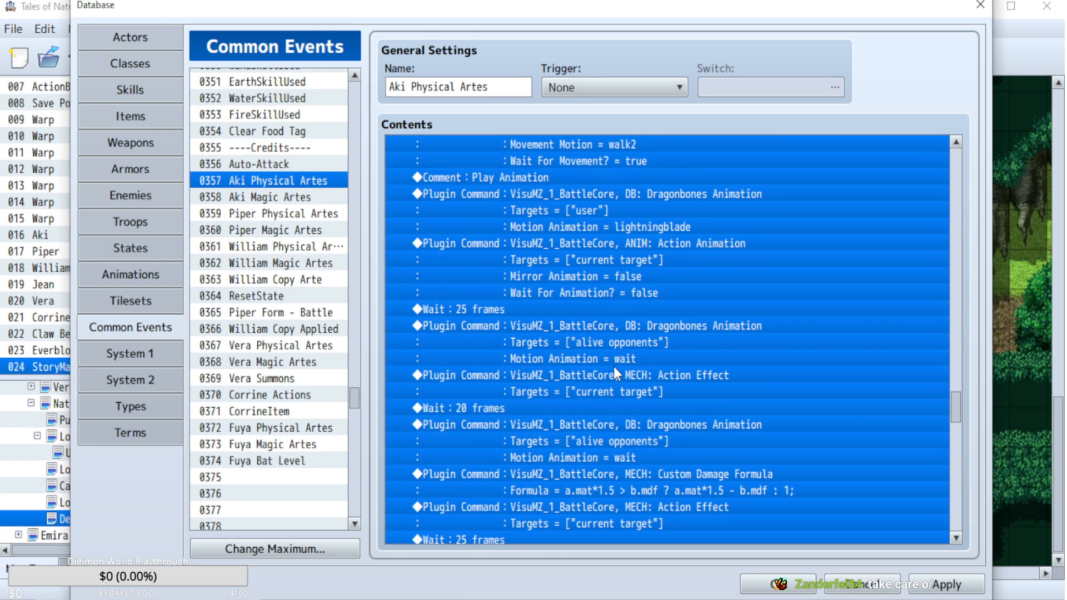
scroll(613, 365, down, 2)
click(591, 439)
click(616, 408)
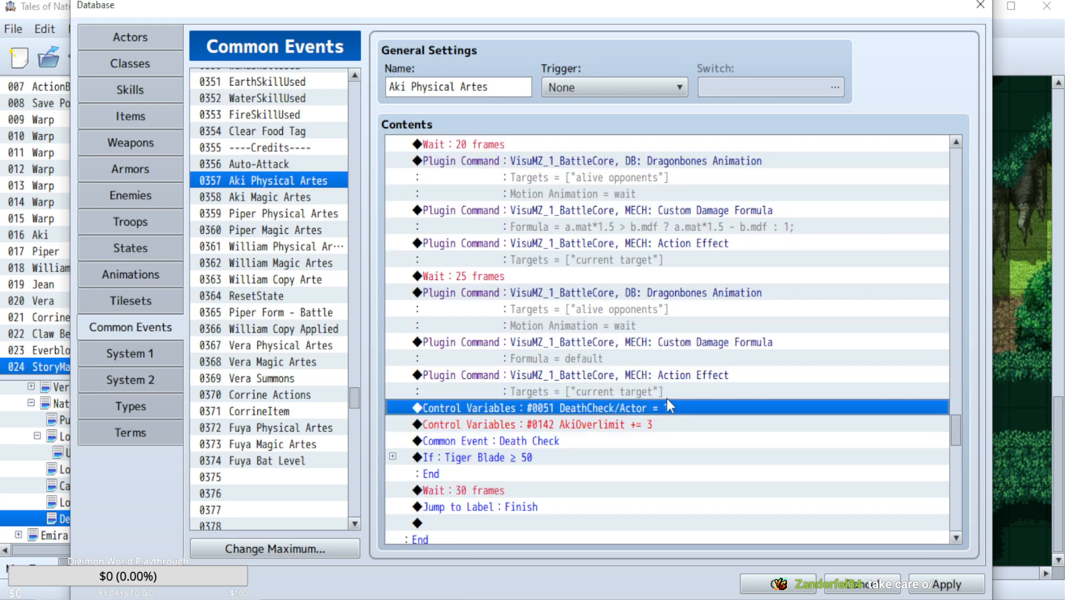
Review the action effects in the Lightning Tiger Blade block and collapse the ArteUsed = 64 condition.
scroll(682, 404, up, 1)
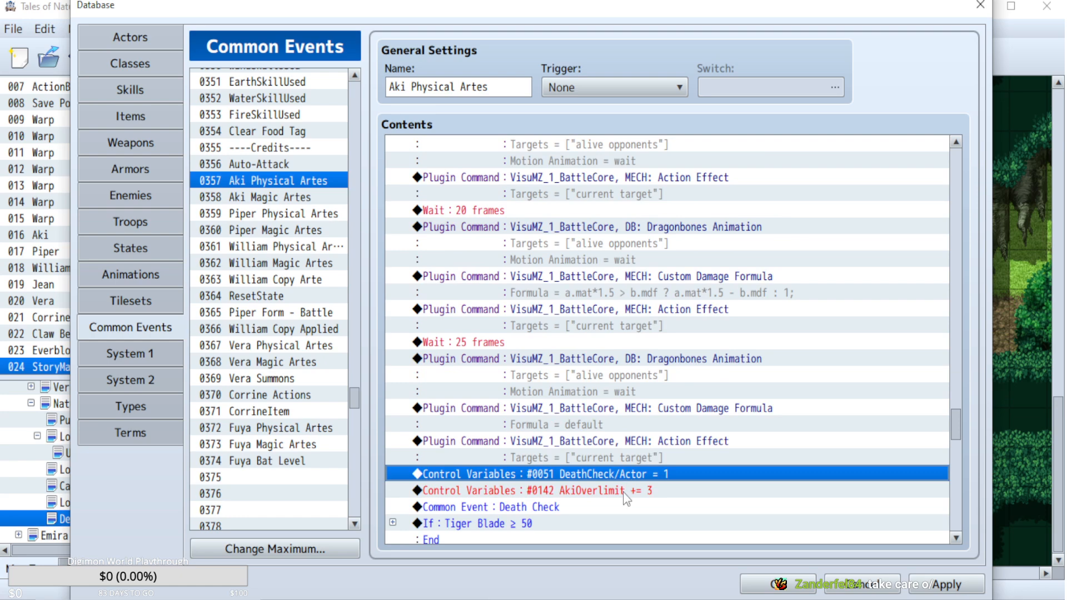
scroll(689, 453, down, 2)
scroll(688, 452, up, 2)
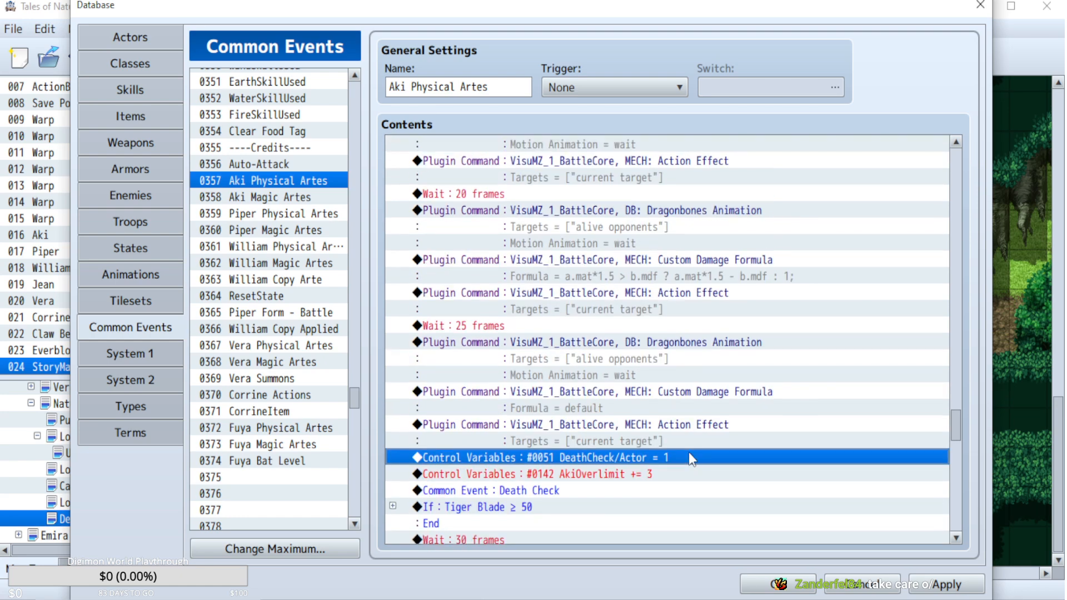
scroll(672, 442, up, 15)
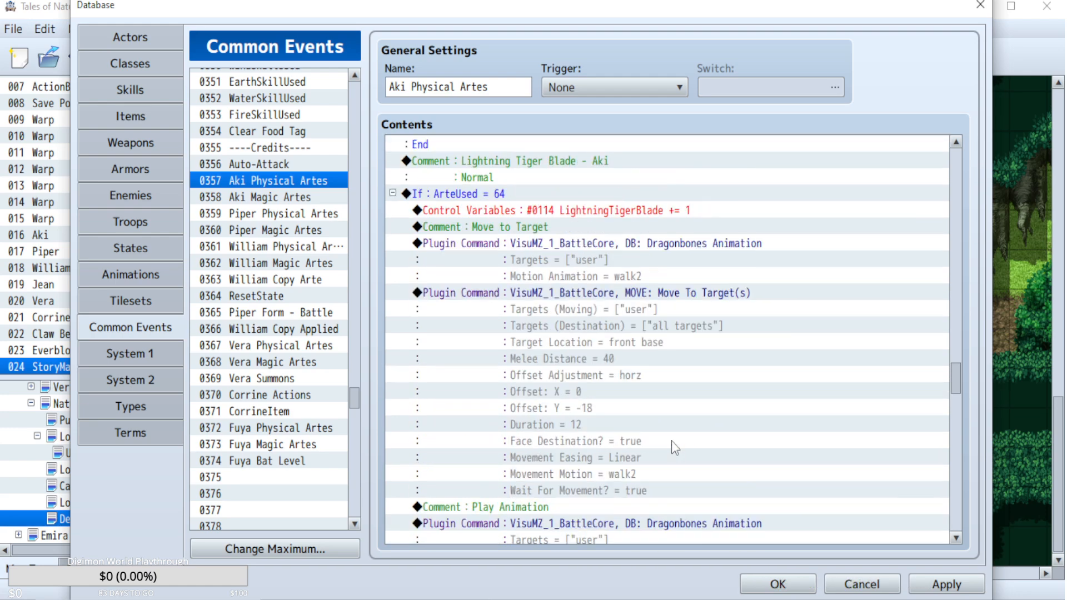
click(393, 259)
Review the rest of Aki Physical Artes and compare the AkiOverlimit commands of the two Fierce Demon Fang blocks.
scroll(900, 414, down, 9)
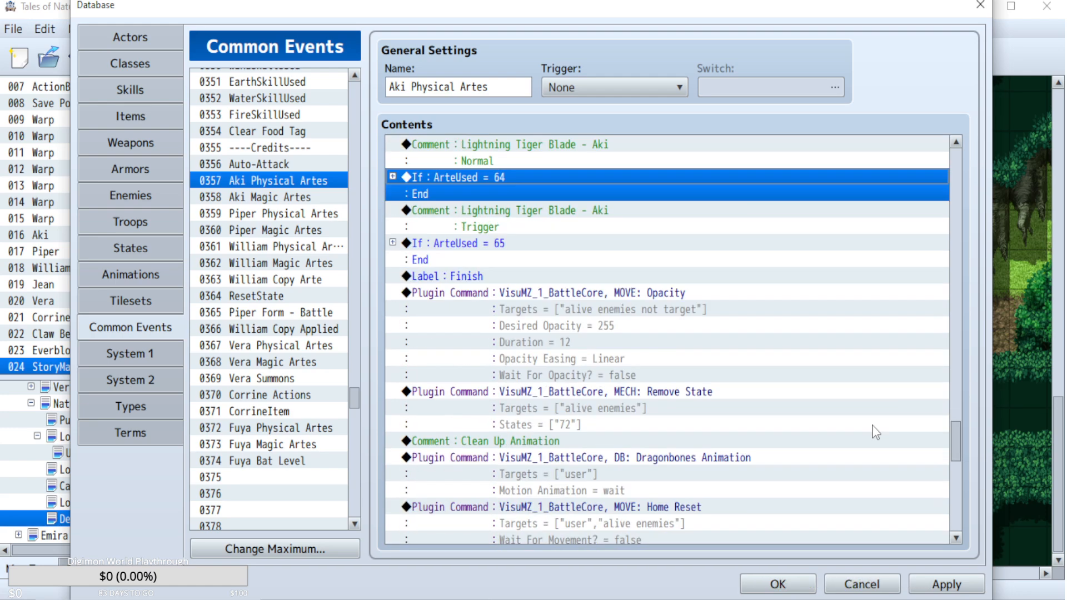
scroll(871, 426, down, 4)
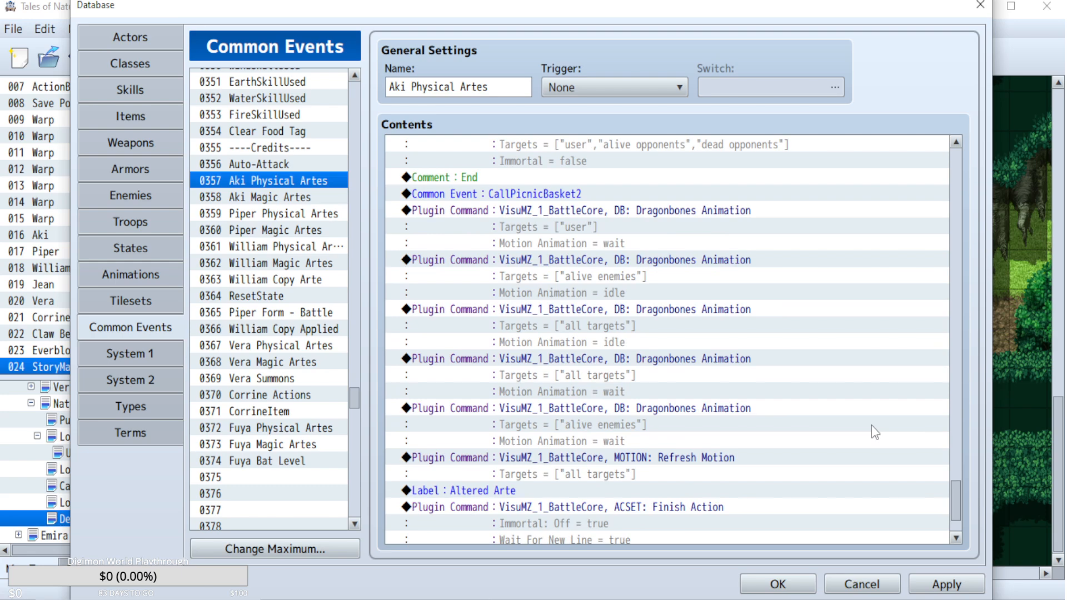
scroll(871, 425, down, 3)
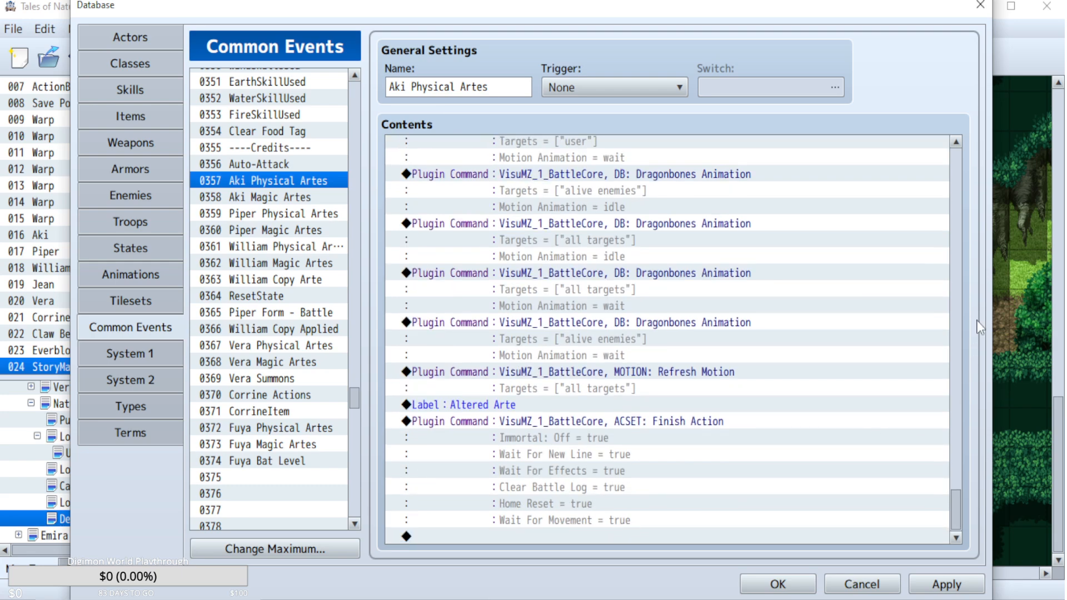
click(960, 290)
click(959, 290)
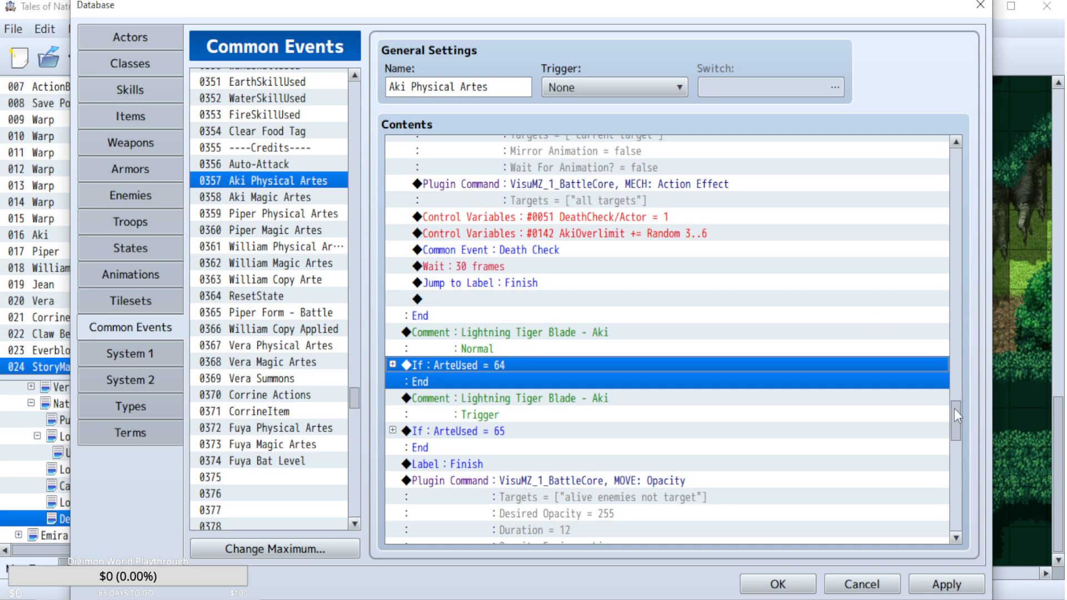
click(676, 234)
scroll(947, 322, up, 15)
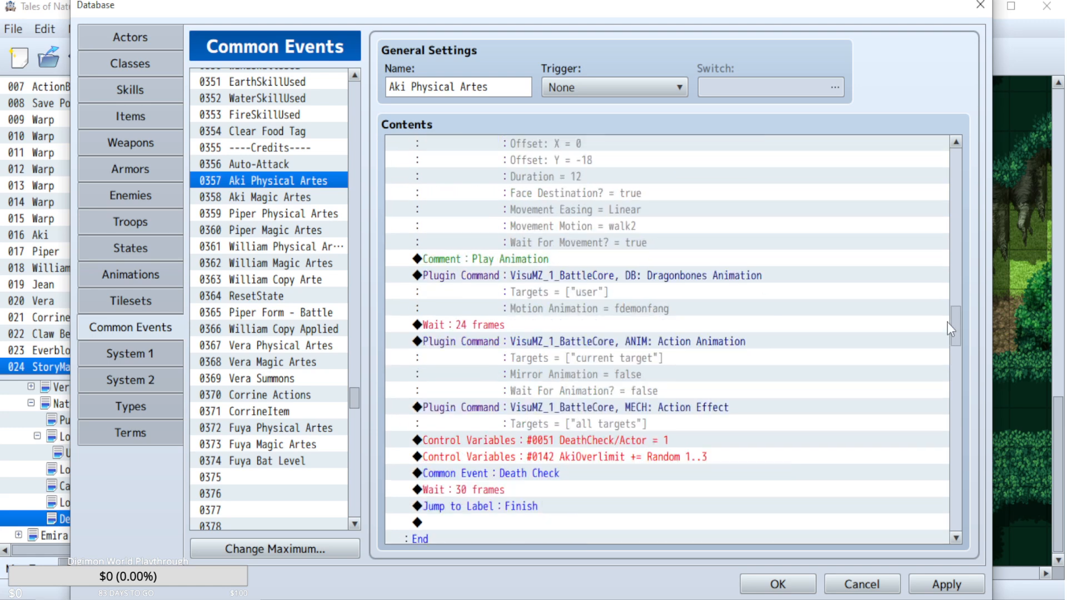
scroll(946, 316, down, 5)
click(663, 333)
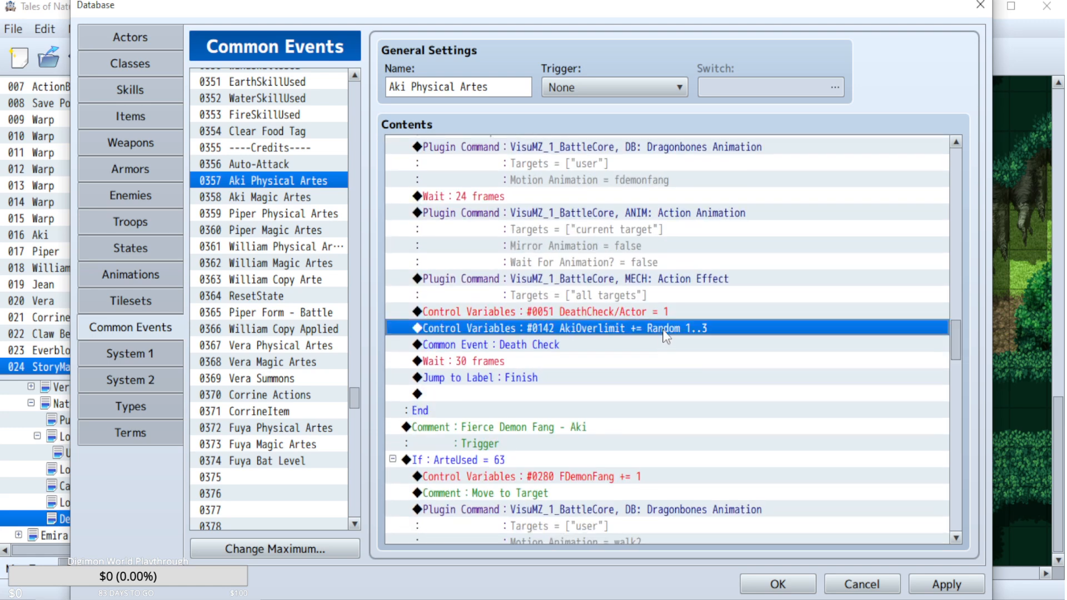
Collapse the ArteUsed = 62 and ArteUsed = 63 blocks for Fierce Demon Fang.
drag(958, 341, 951, 281)
click(393, 345)
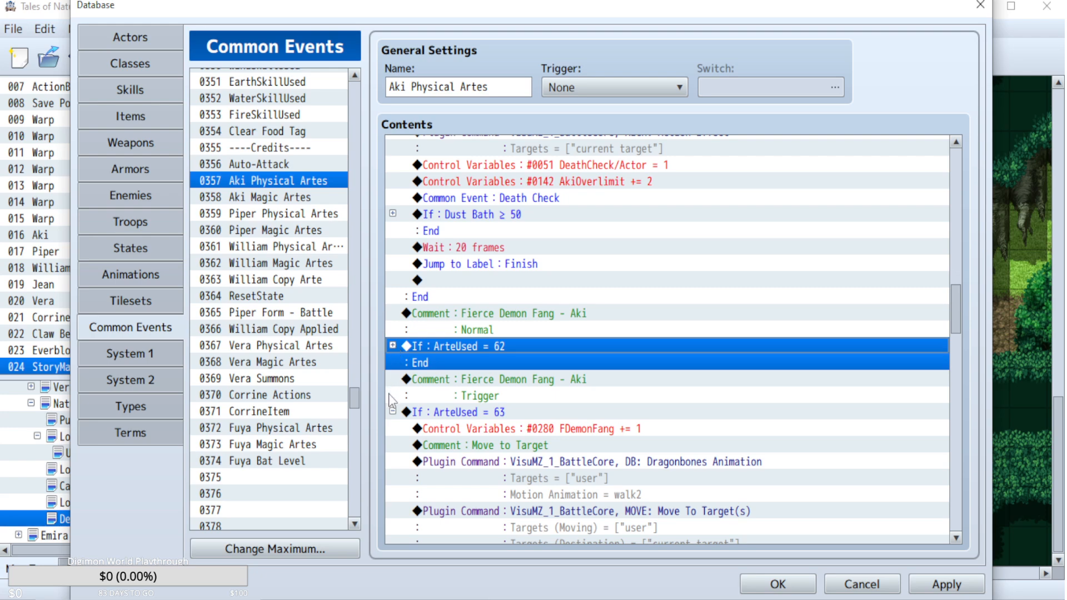
click(393, 412)
Check the AkiOverlimit command in the Dust Bath block and collapse the ArteUsed = 27 condition.
scroll(583, 436, up, 2)
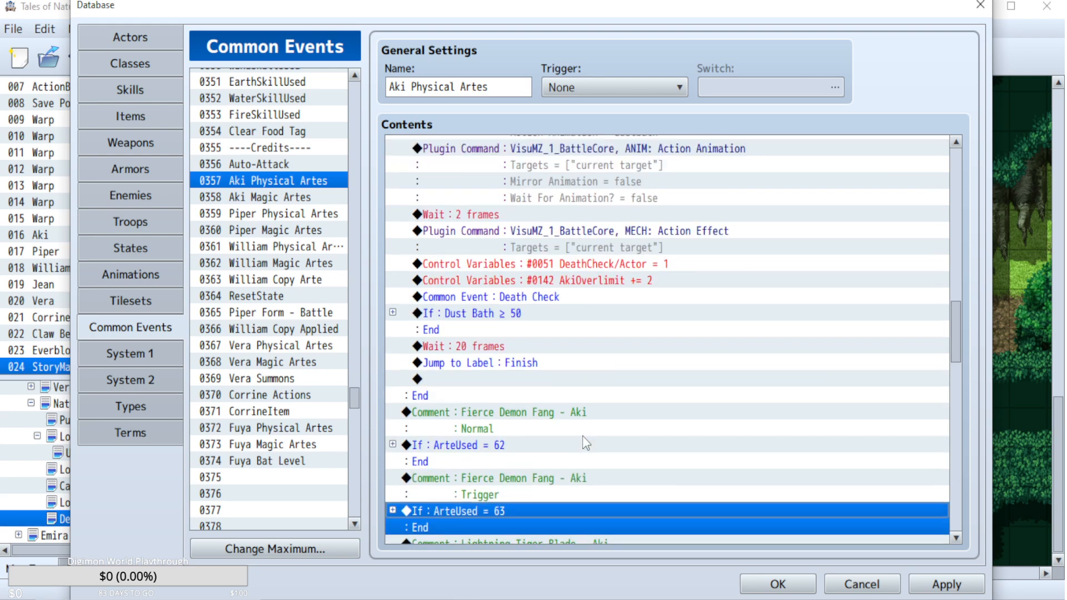
scroll(583, 436, up, 2)
scroll(583, 438, up, 10)
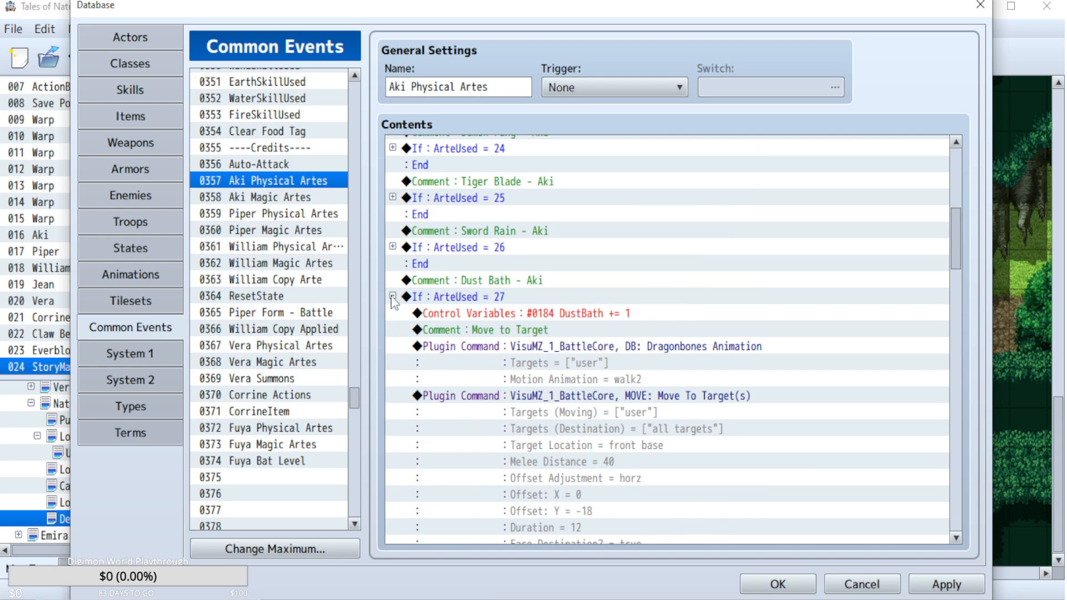
scroll(564, 397, down, 9)
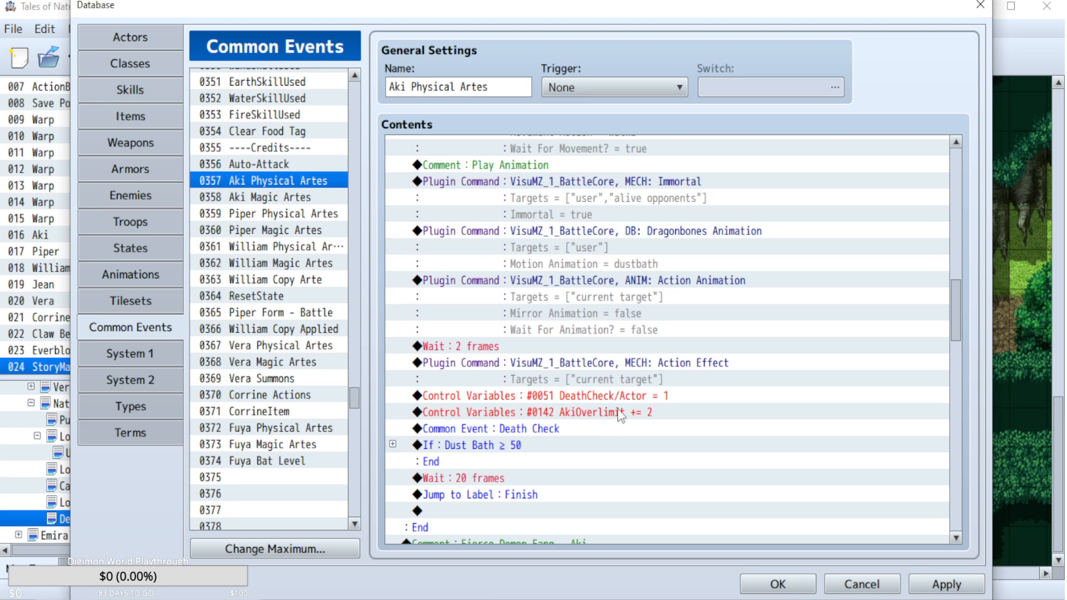
click(960, 192)
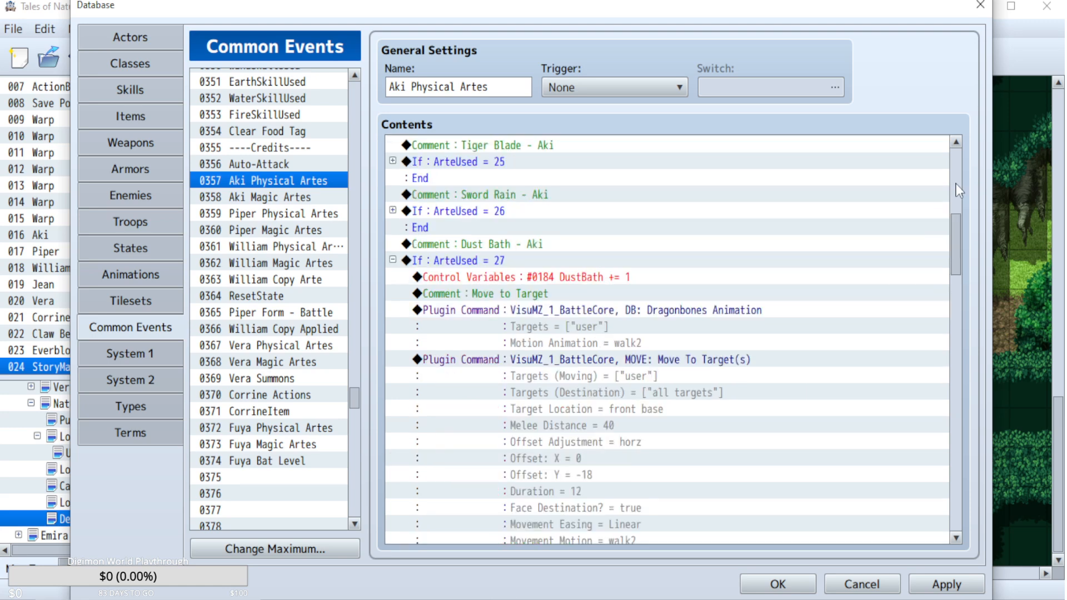
click(392, 259)
Expand the Sword Rain block (ArteUsed = 26) and select its AkiOverlimit command.
click(393, 210)
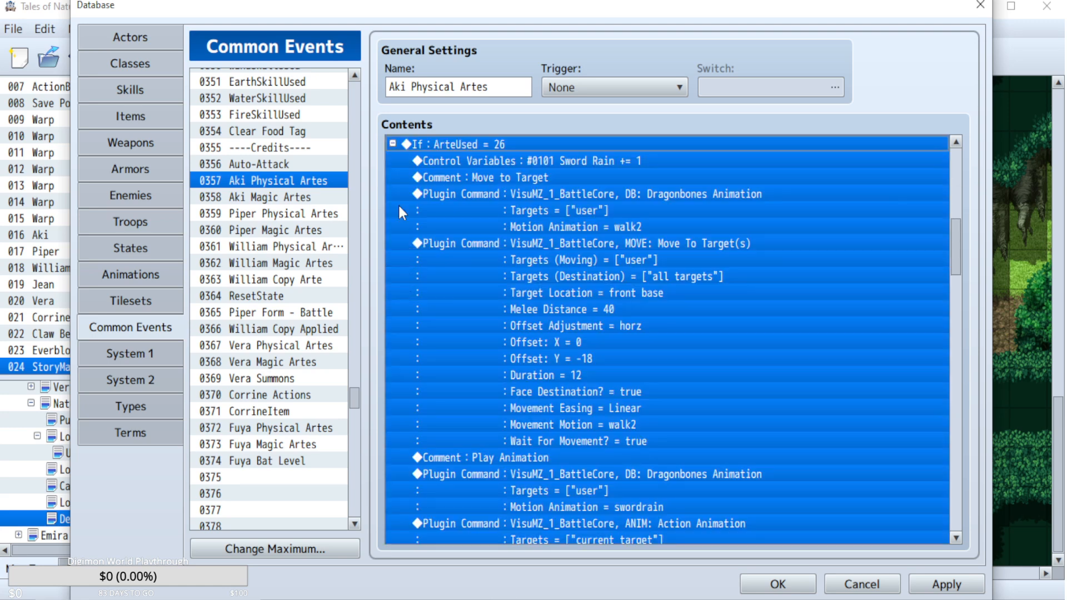
click(554, 327)
scroll(554, 325, down, 1)
scroll(554, 327, down, 8)
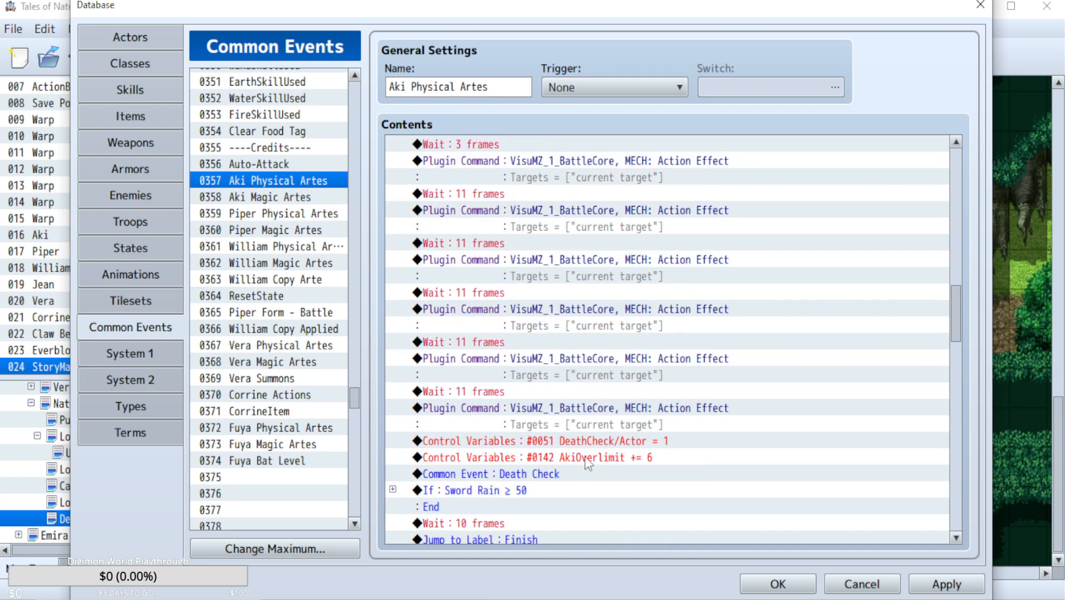
click(584, 457)
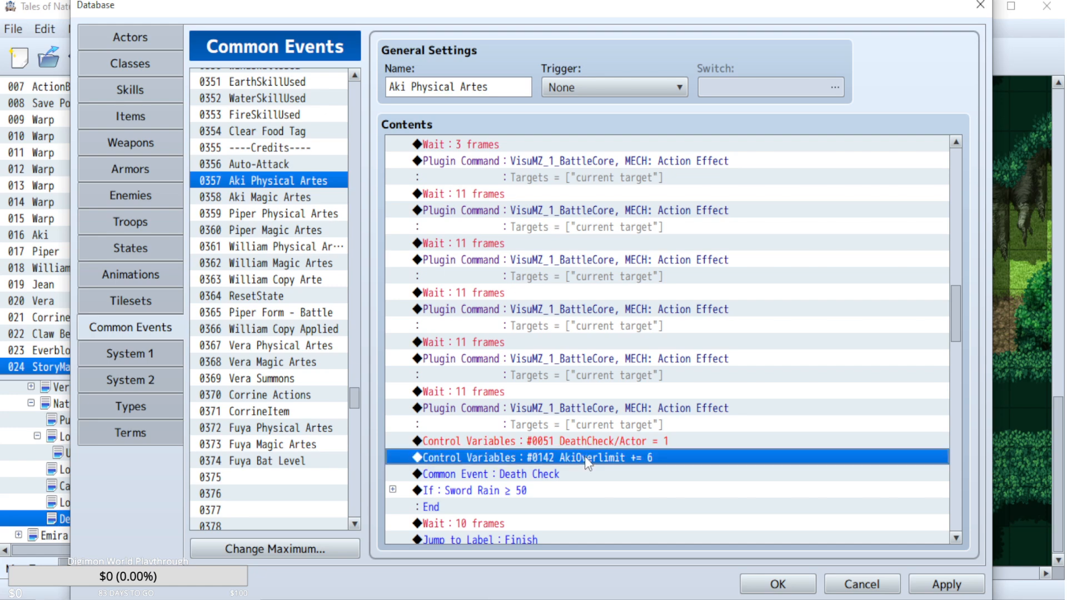
Compare Sword Rain's action effects with its overlimit increase and collapse the ArteUsed = 26 block.
scroll(584, 456, up, 4)
scroll(592, 434, up, 6)
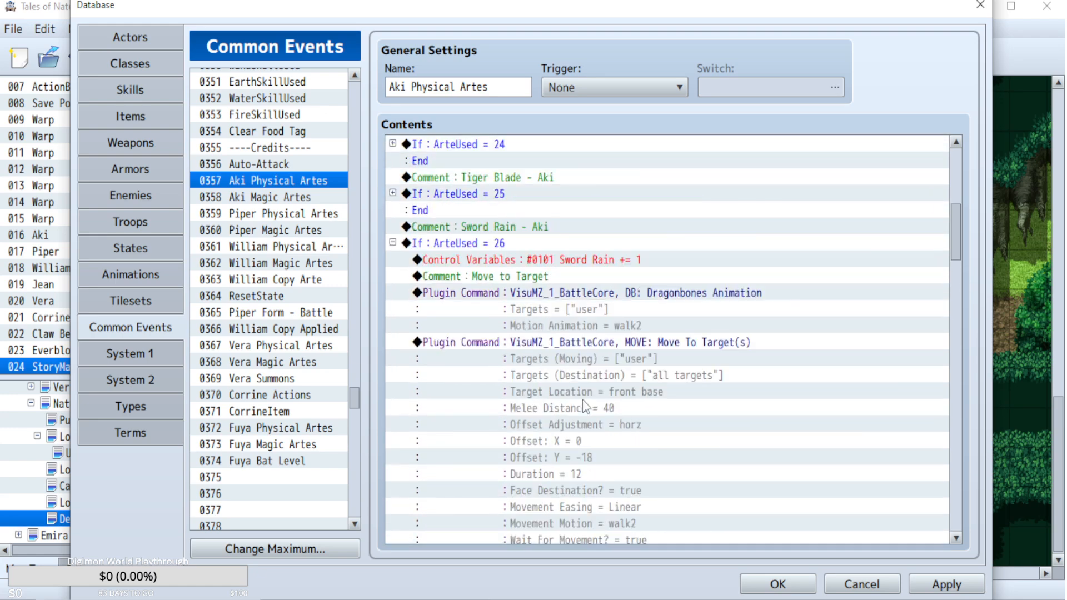
scroll(582, 399, down, 4)
scroll(582, 399, down, 10)
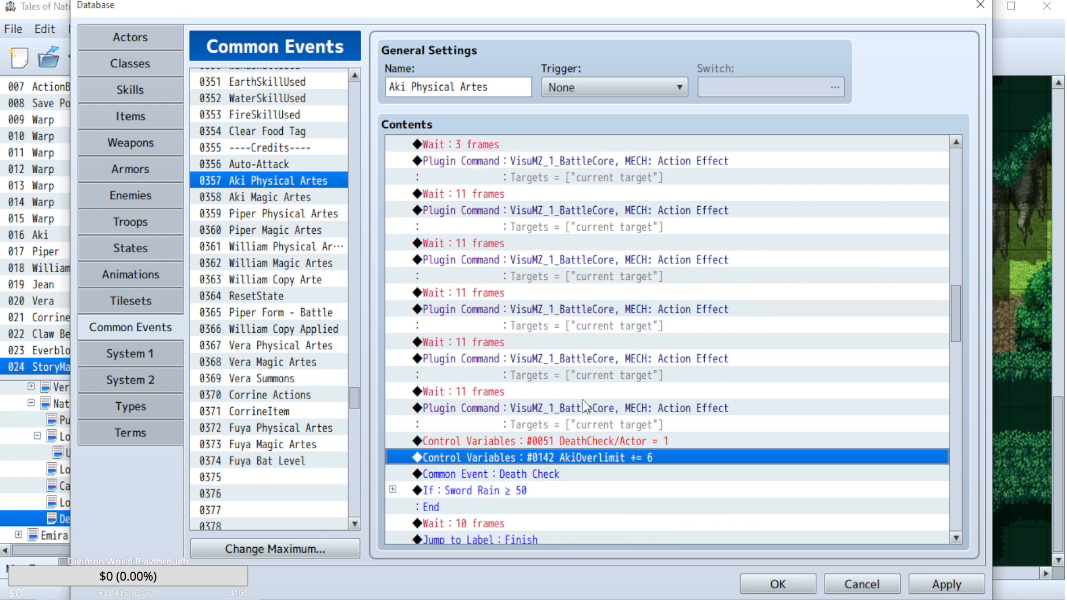
scroll(533, 328, up, 5)
scroll(532, 328, up, 8)
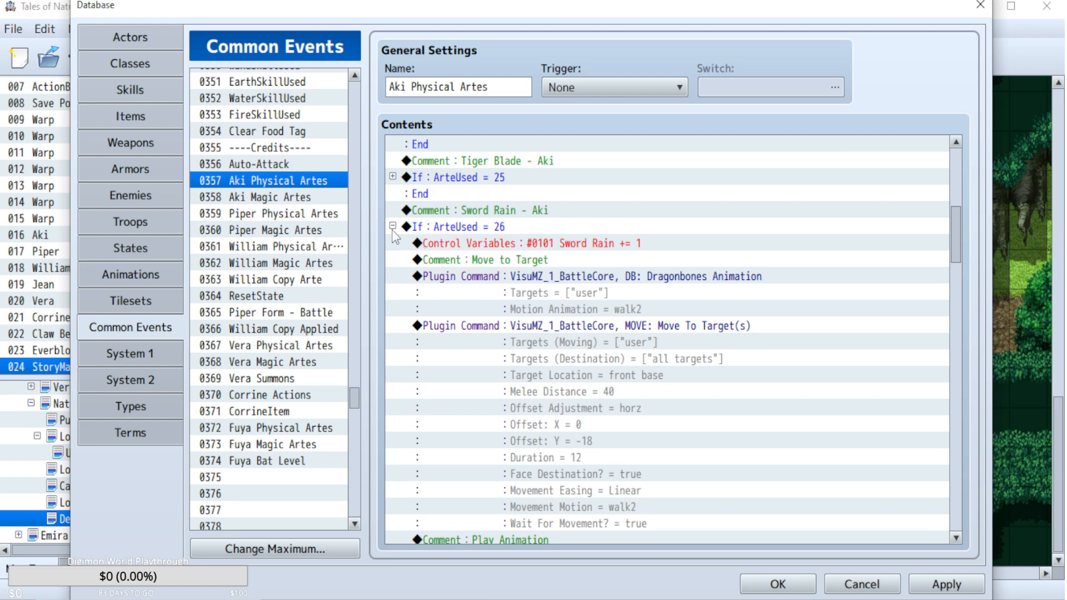
click(391, 226)
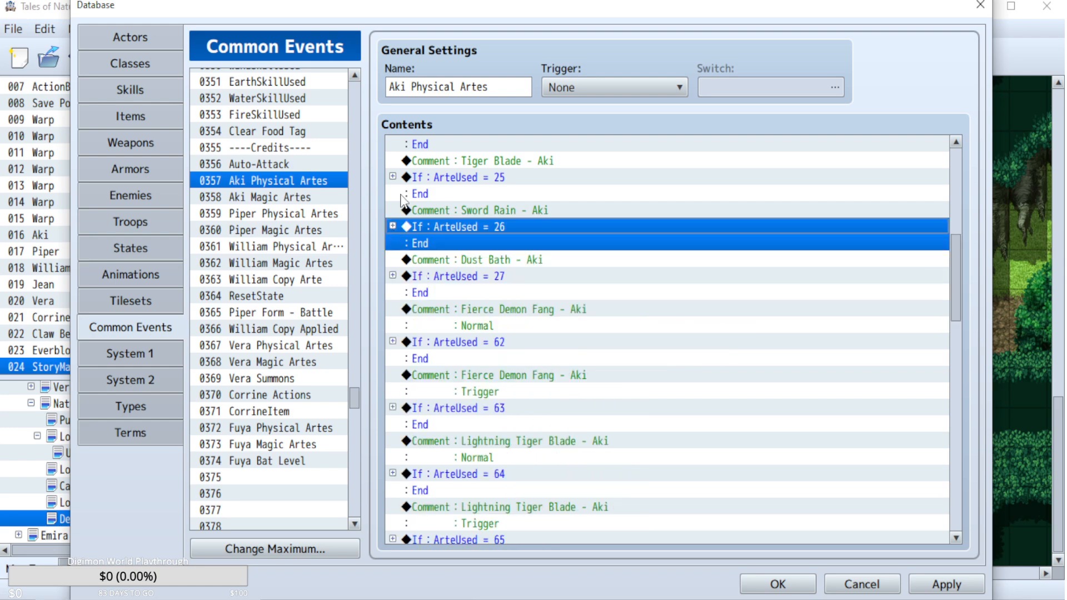
Expand the Tiger Blade block (ArteUsed = 25) and check its AkiOverlimit increase.
click(391, 226)
scroll(850, 375, down, 6)
scroll(851, 375, down, 2)
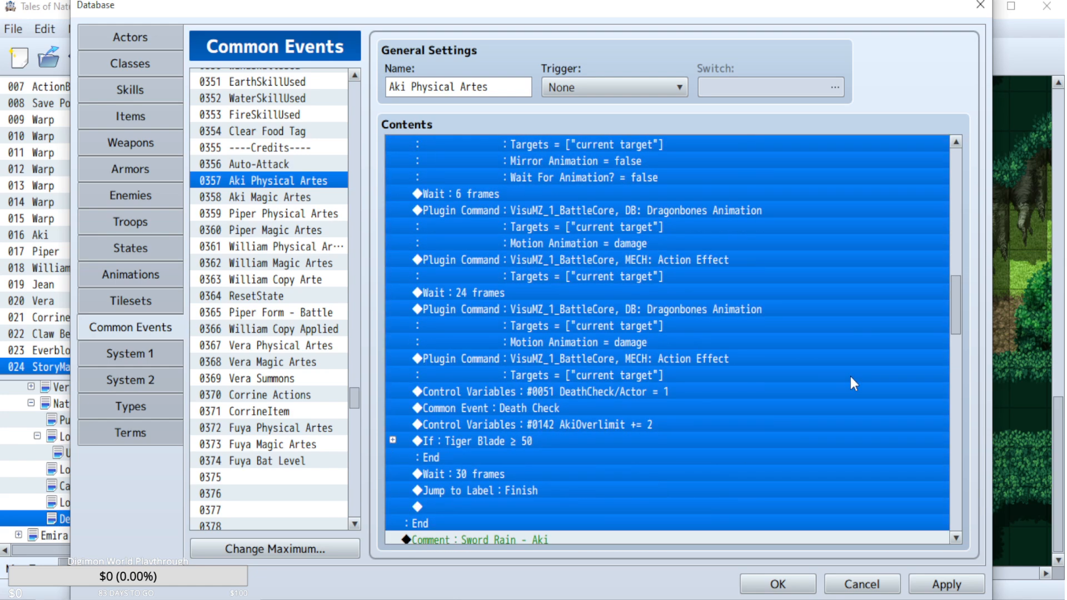
Return to the start of the Tiger Blade block and expand the Demon Fang block (ArteUsed = 24).
click(958, 177)
click(958, 176)
scroll(492, 383, down, 3)
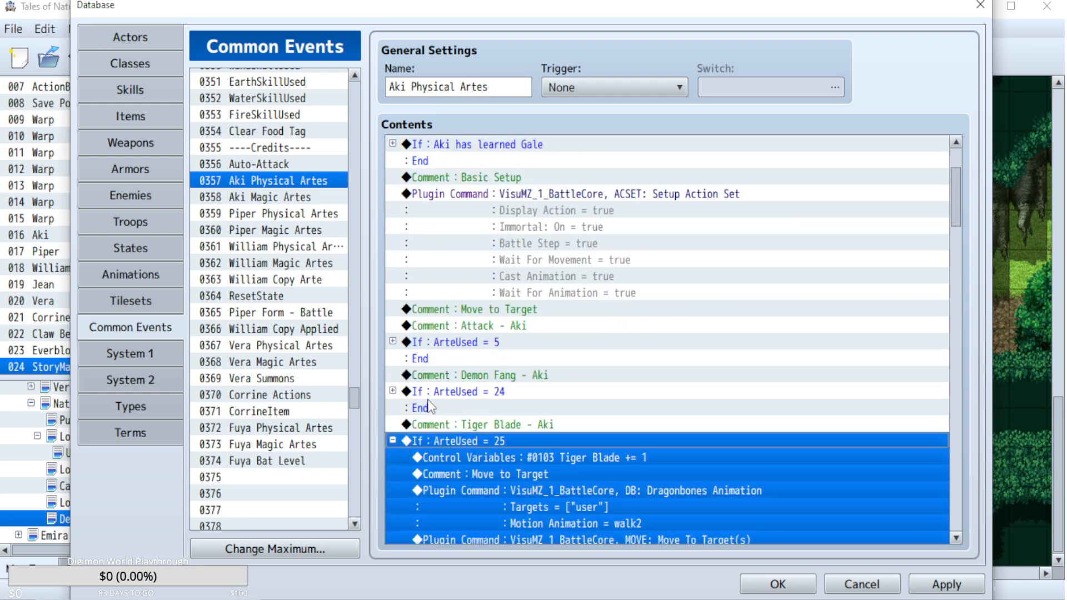
click(393, 391)
click(392, 342)
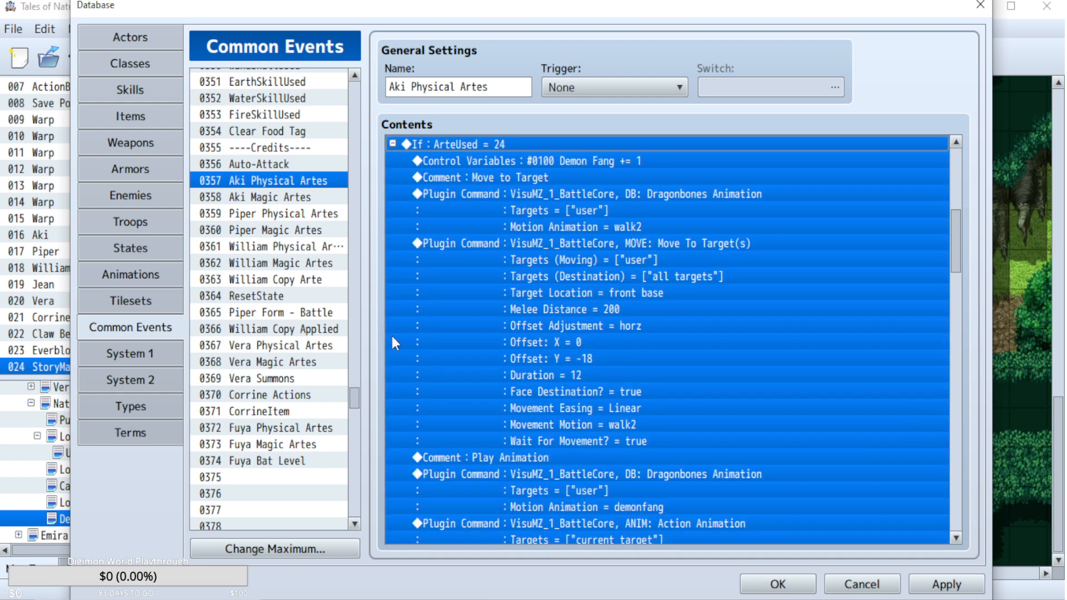
Review the Demon Fang (ArteUsed = 24) and Attack (ArteUsed = 5) blocks in Aki Physical Artes and collapse both.
scroll(623, 390, down, 5)
scroll(623, 390, up, 7)
click(392, 227)
click(393, 226)
scroll(454, 222, down, 7)
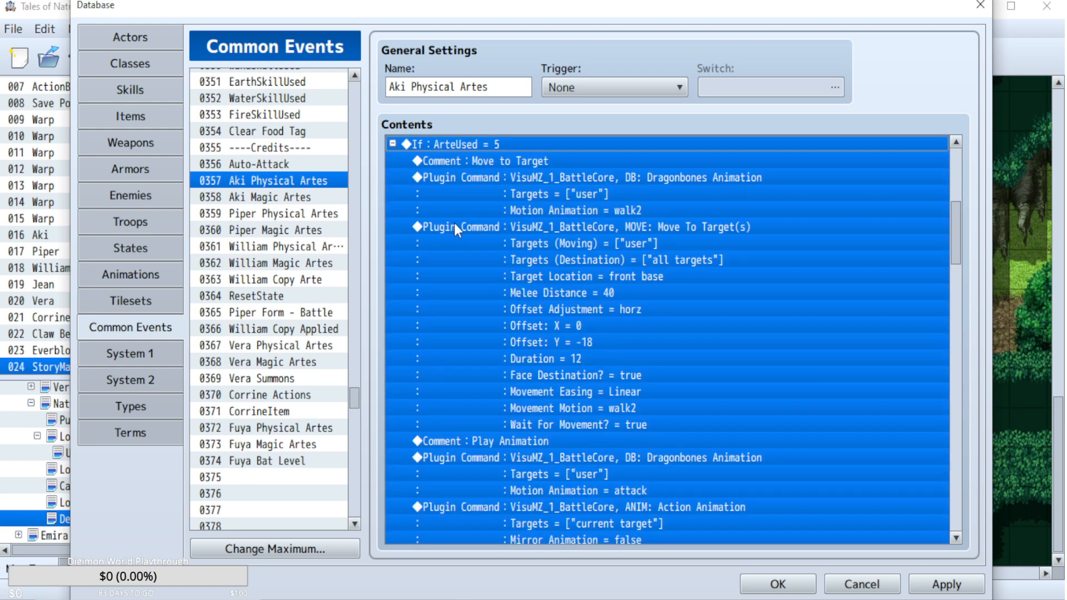
scroll(619, 336, up, 7)
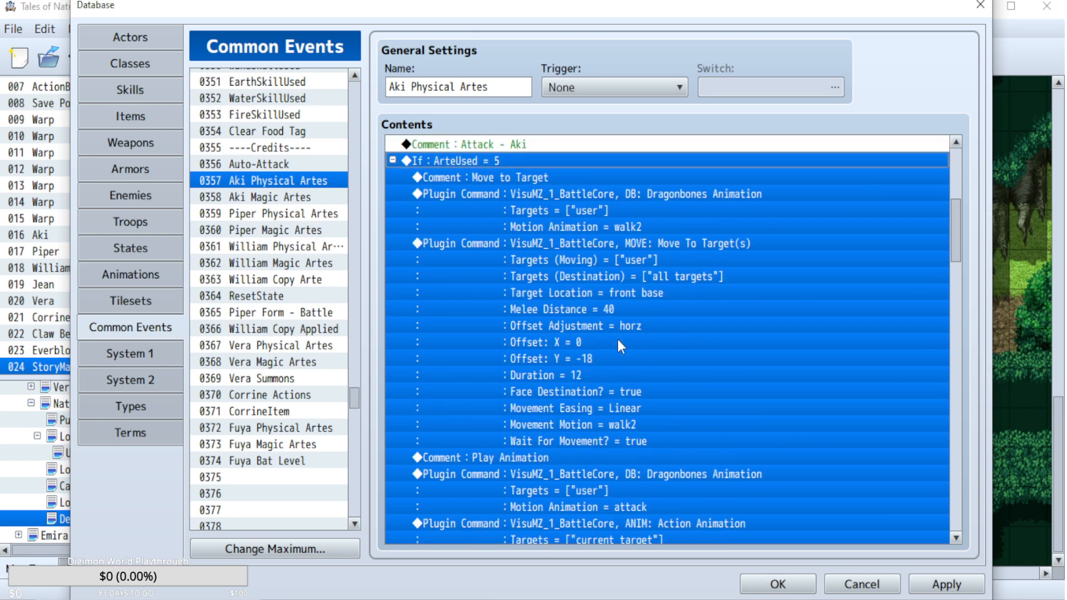
click(392, 243)
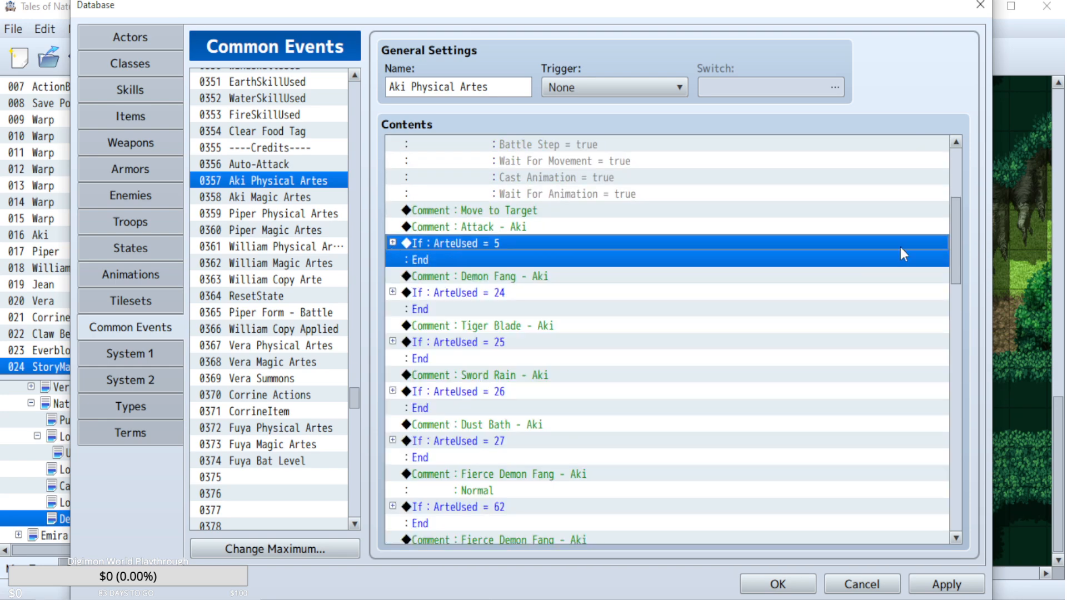
drag(956, 235, 953, 389)
In Aki Magic Artes, set the Lightning block's (ArteUsed = 50) AkiOverlimit increase to a constant 2 and collapse the block.
click(295, 198)
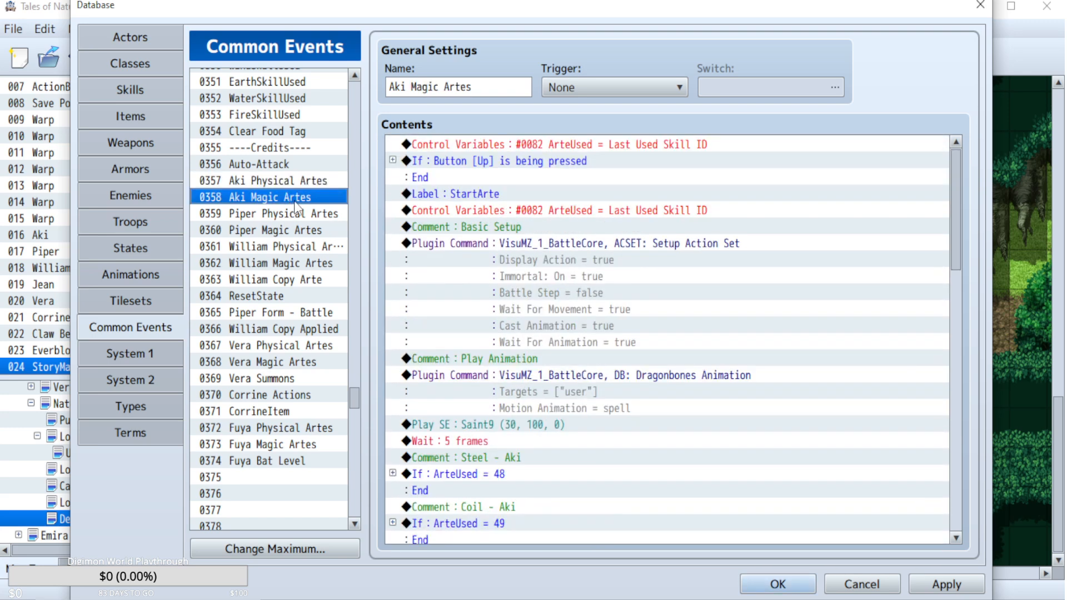
scroll(554, 389, down, 3)
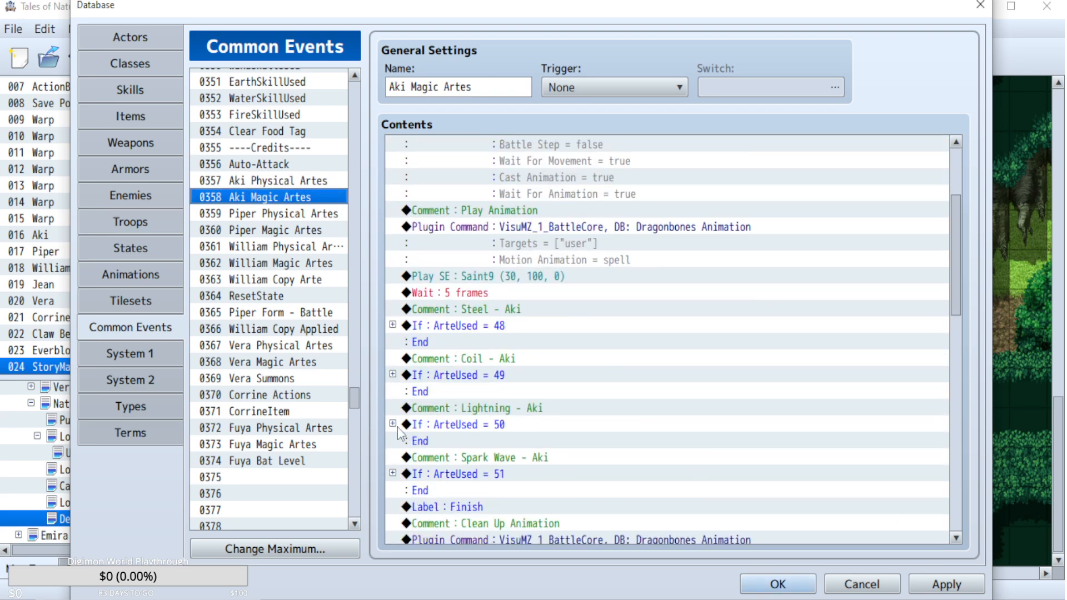
click(418, 426)
scroll(549, 376, down, 5)
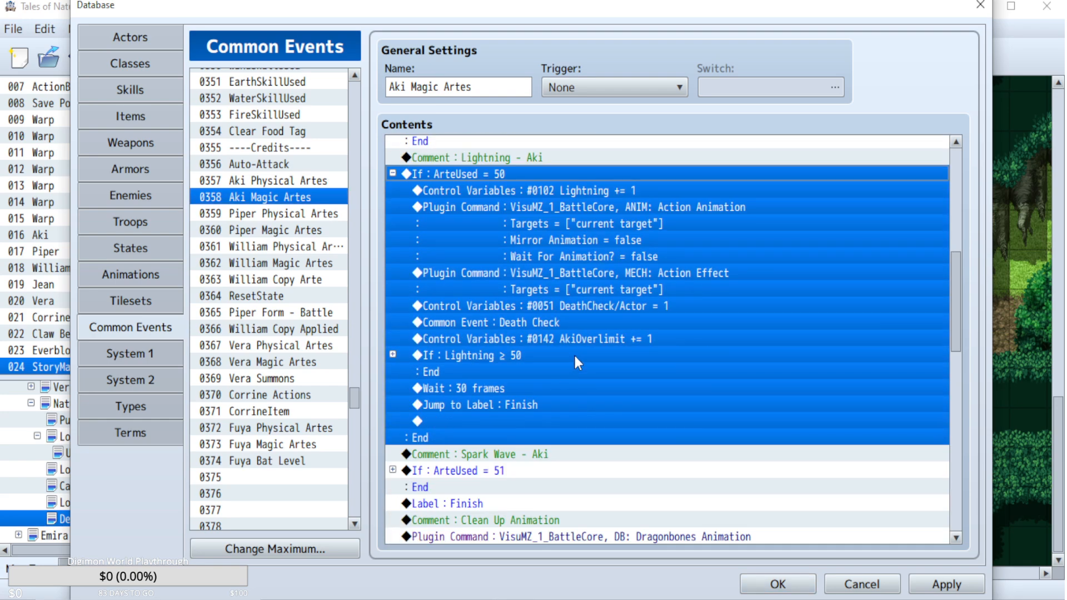
double_click(595, 340)
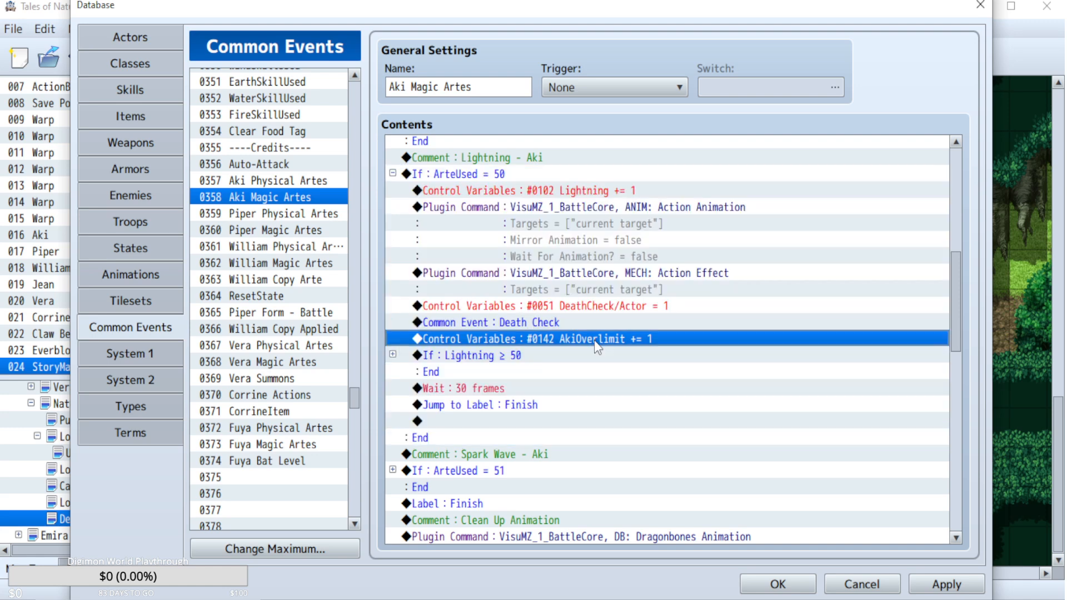
double_click(628, 345)
text(2)
click(707, 487)
click(399, 174)
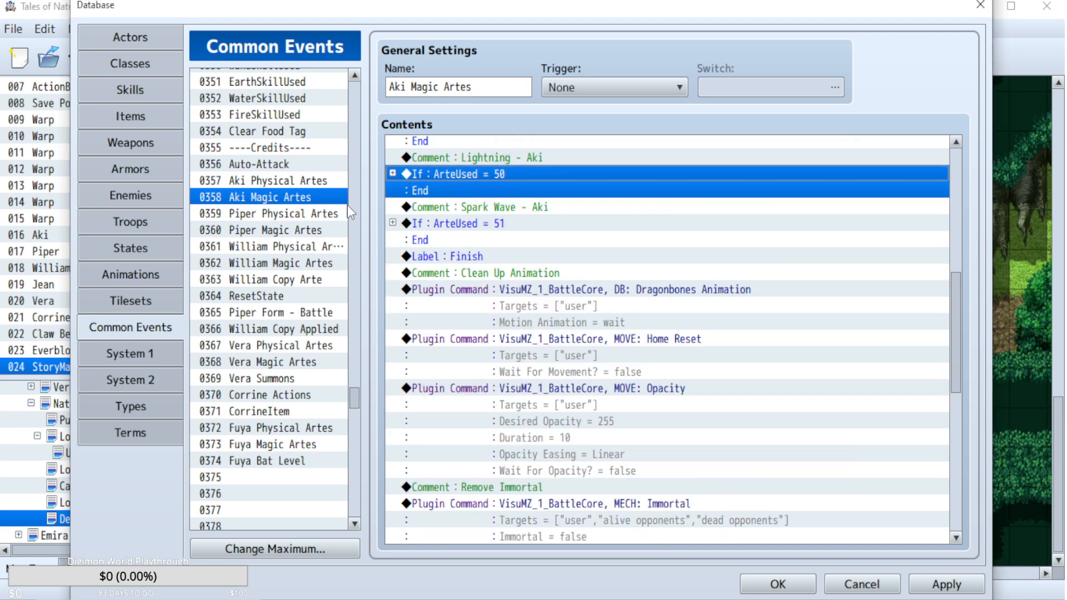
In Piper Physical Artes, paste the copied AkiOverlimit command above the DeathCheck/Actor line of Piper's basic attack block.
click(282, 217)
scroll(558, 288, down, 4)
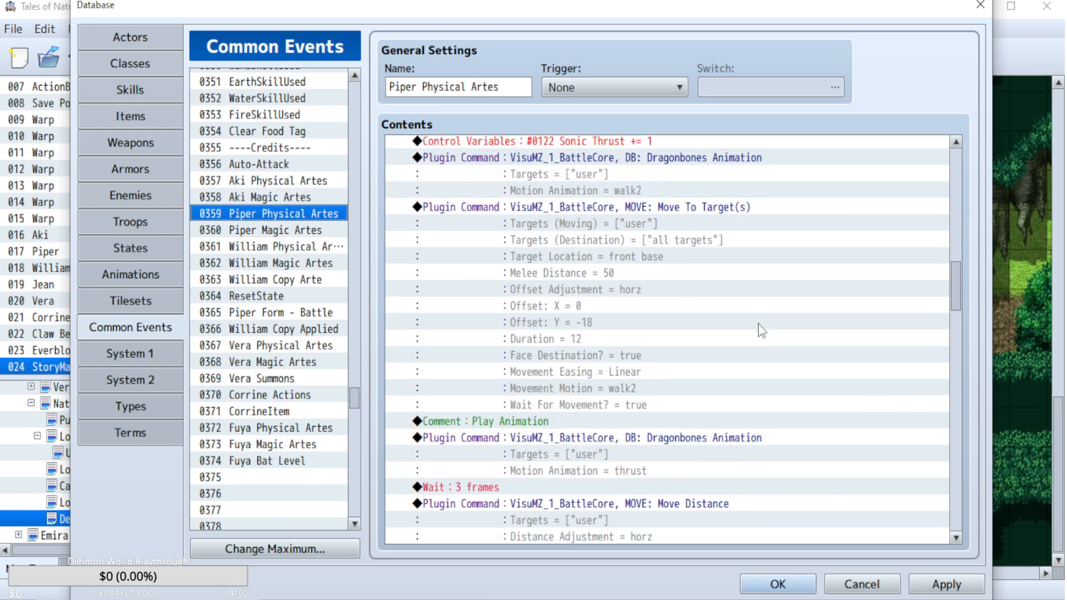
scroll(937, 174, up, 20)
scroll(941, 192, down, 10)
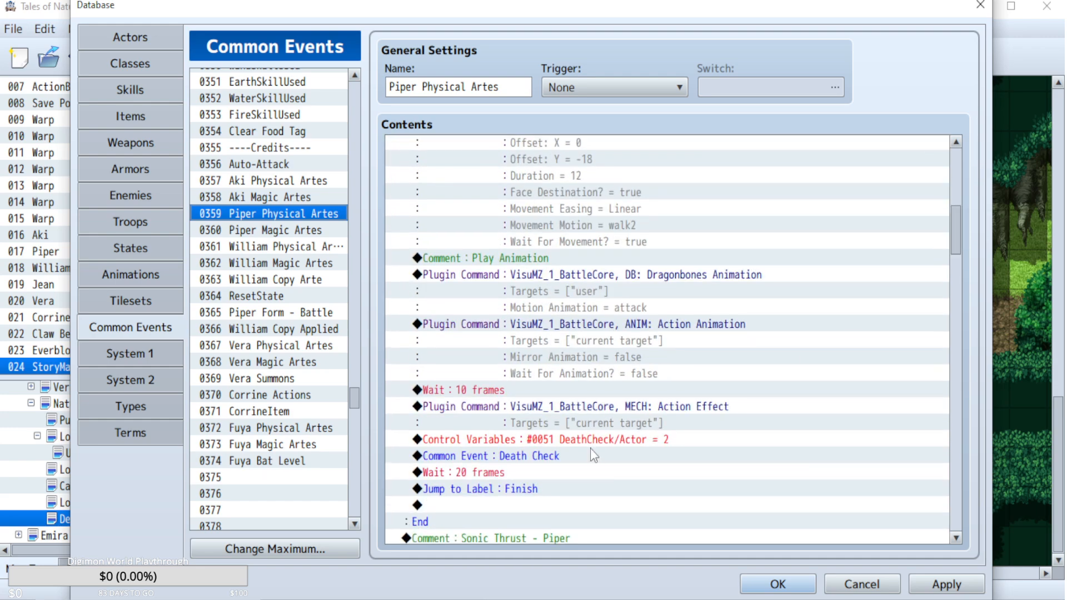
click(593, 439)
key(ctrl+v)
Change the variable of the pasted overlimit command in Piper's basic attack block to 0143 PiperOverlimit.
double_click(600, 439)
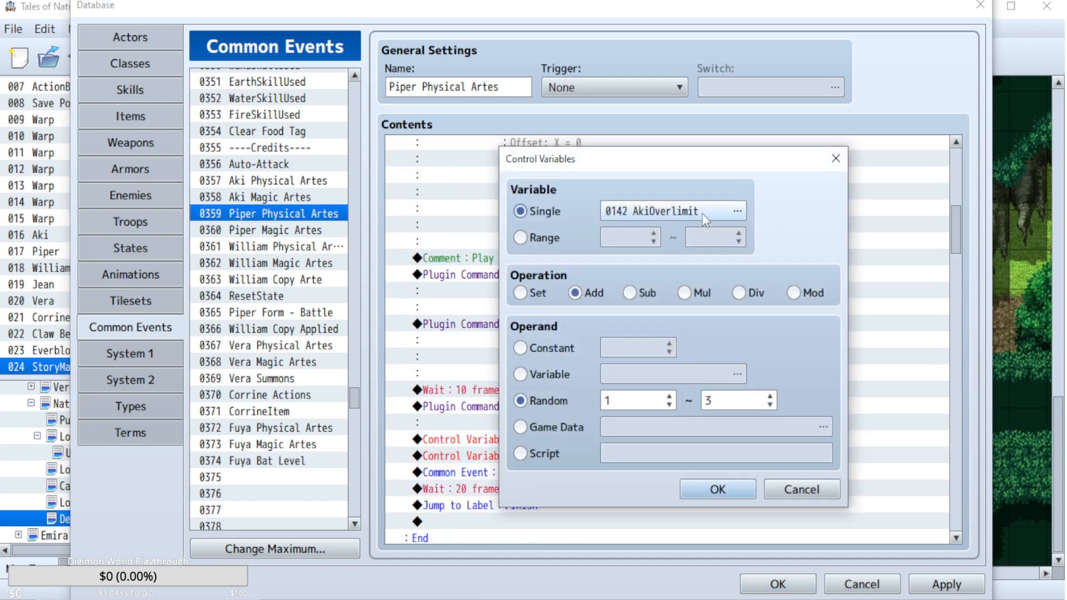
click(702, 213)
click(717, 531)
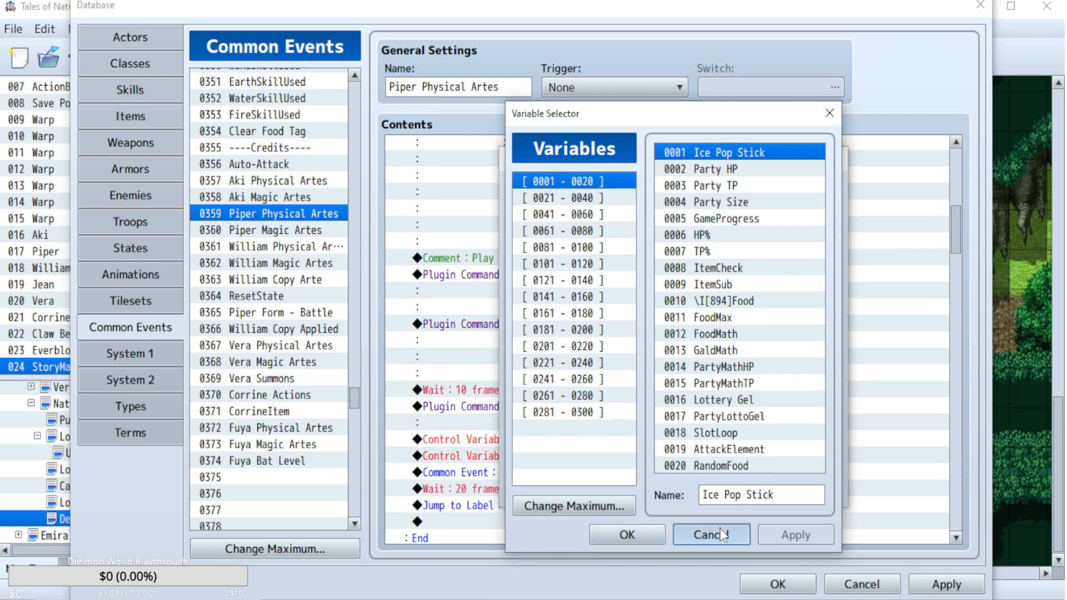
click(698, 216)
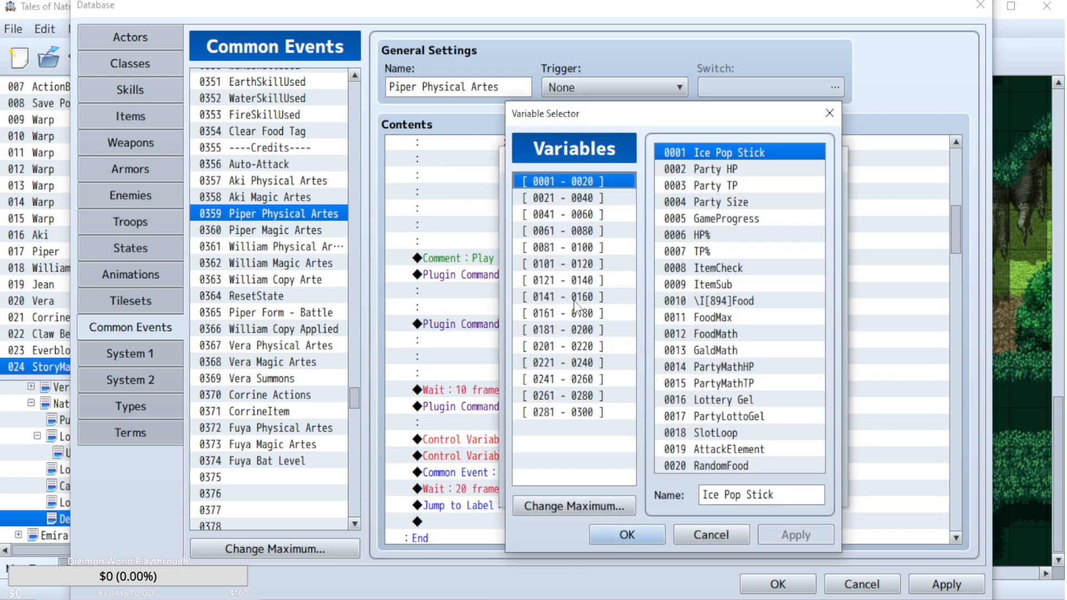
double_click(723, 186)
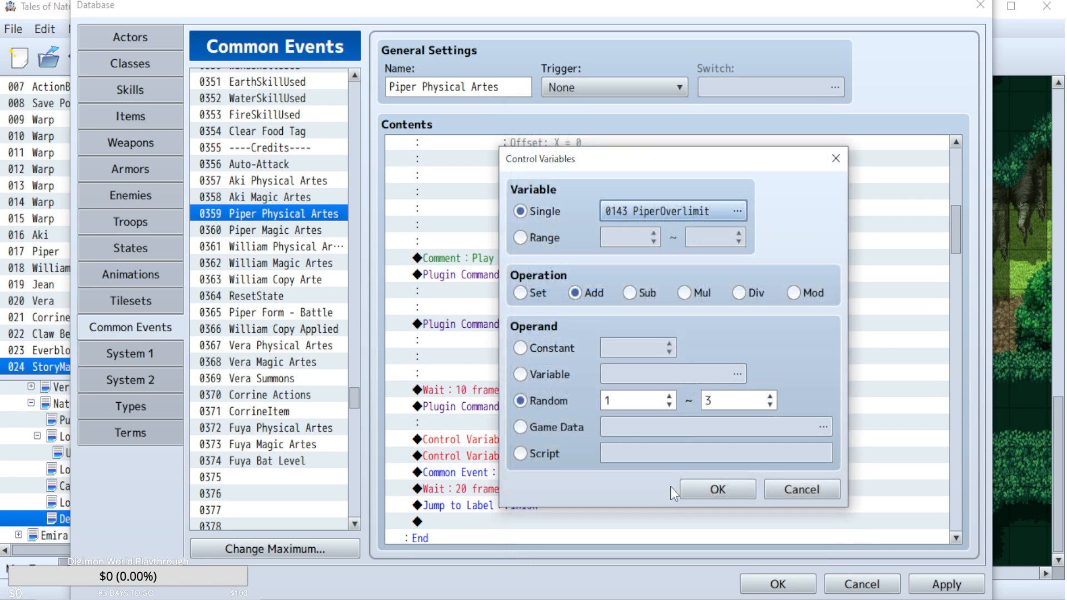
click(714, 489)
Paste the PiperOverlimit += Random 1..3 command above the DeathCheck/Actor line in the Sonic Thrust block (ArteUsed = 101).
scroll(689, 473, down, 2)
scroll(667, 417, down, 3)
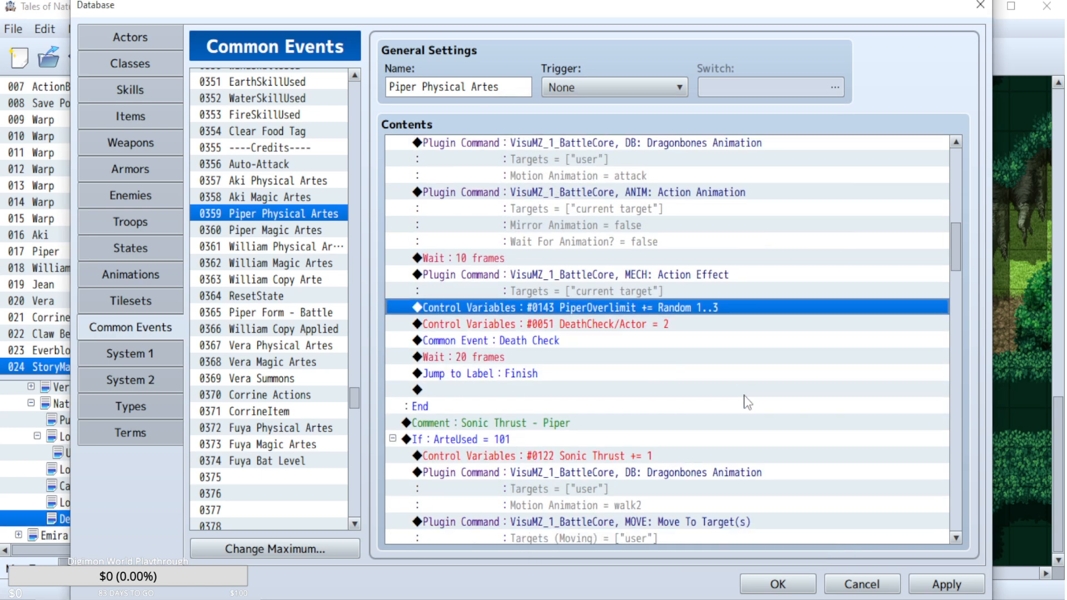
scroll(747, 402, down, 2)
scroll(748, 403, up, 7)
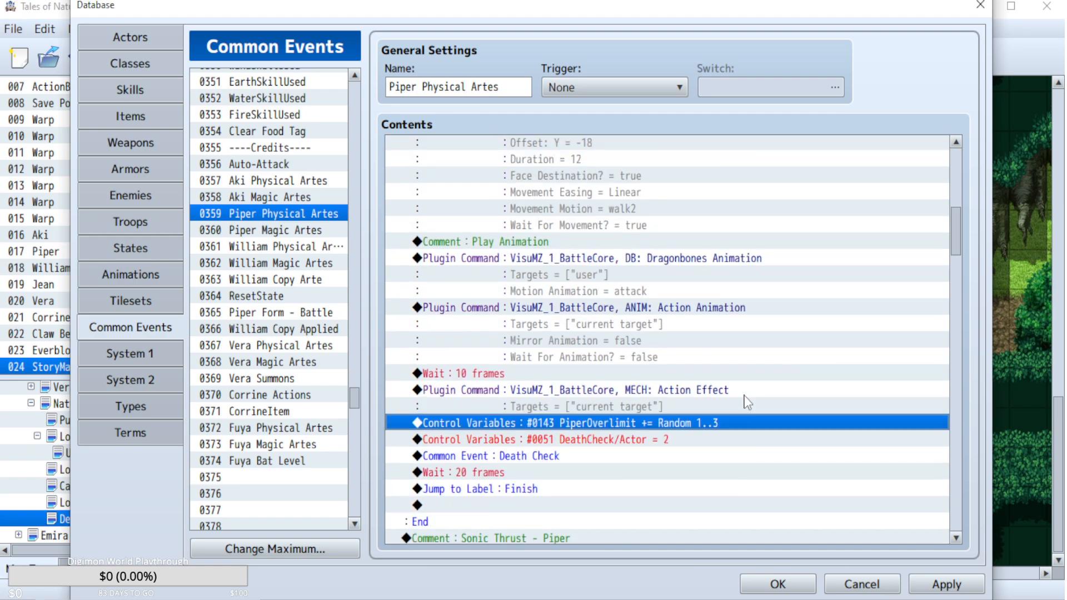
scroll(747, 403, down, 7)
scroll(747, 403, down, 12)
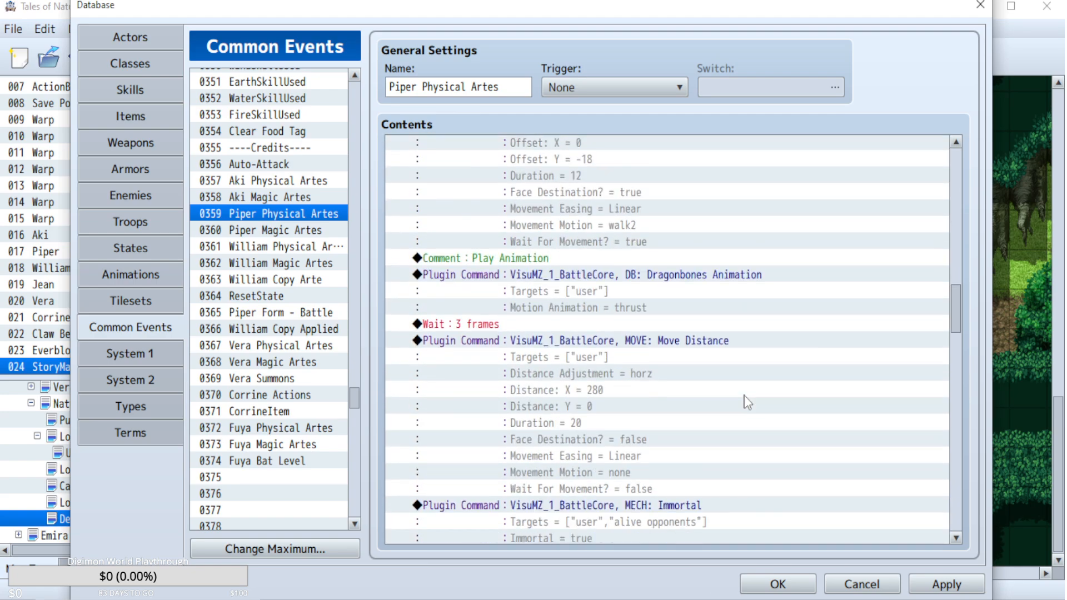
scroll(748, 402, down, 2)
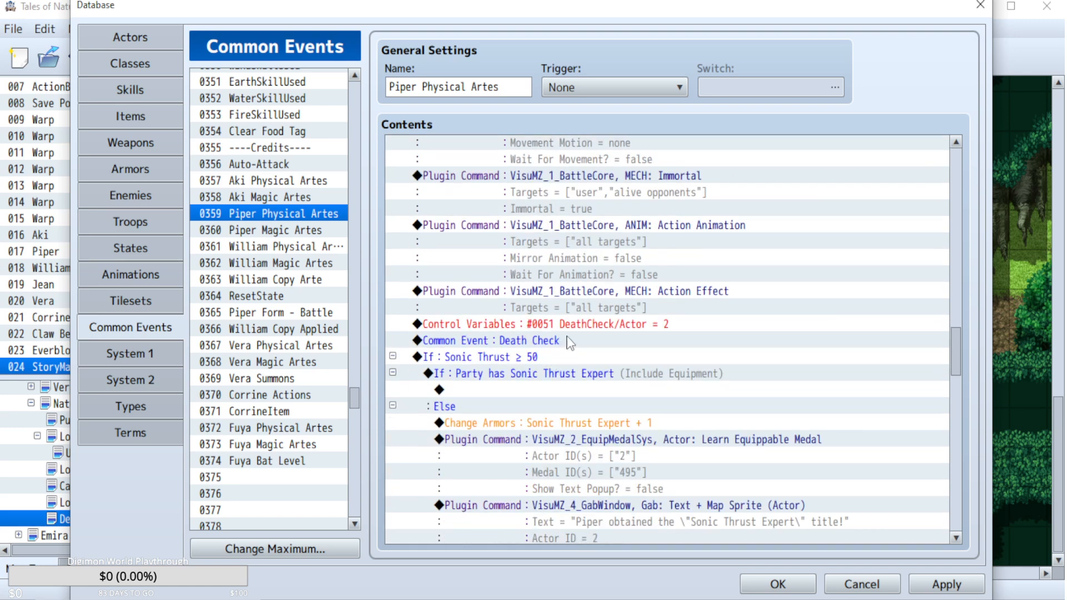
click(602, 324)
text(Control Variables : #0143 PiperOverlimit += Random 1..3)
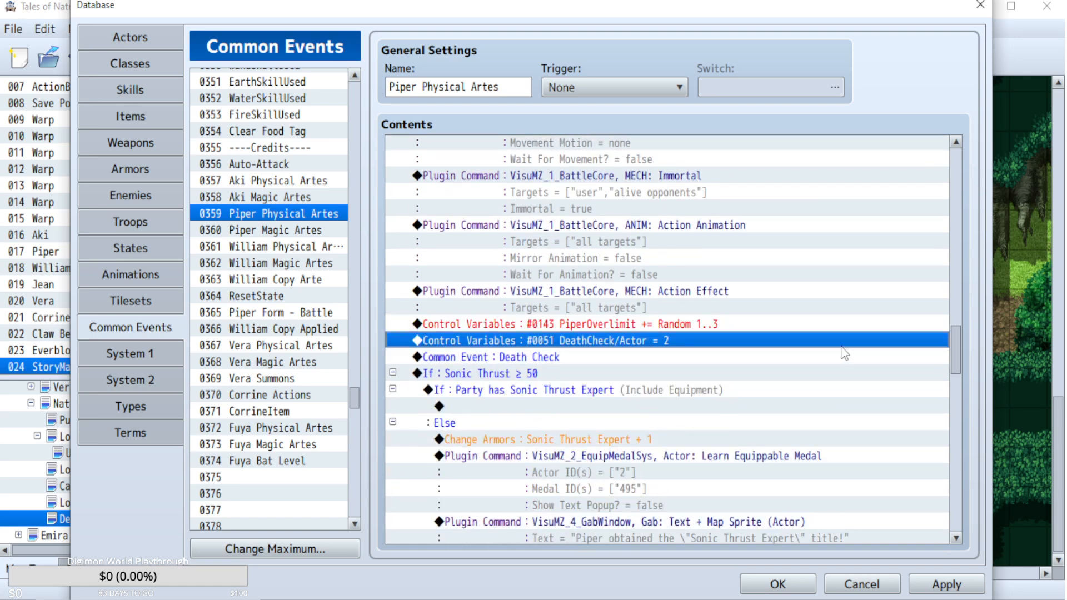
Collapse the Sonic Thrust ≥ 50 condition, check the contents of the ArteUsed = 999 block and collapse it.
click(393, 372)
scroll(669, 428, down, 5)
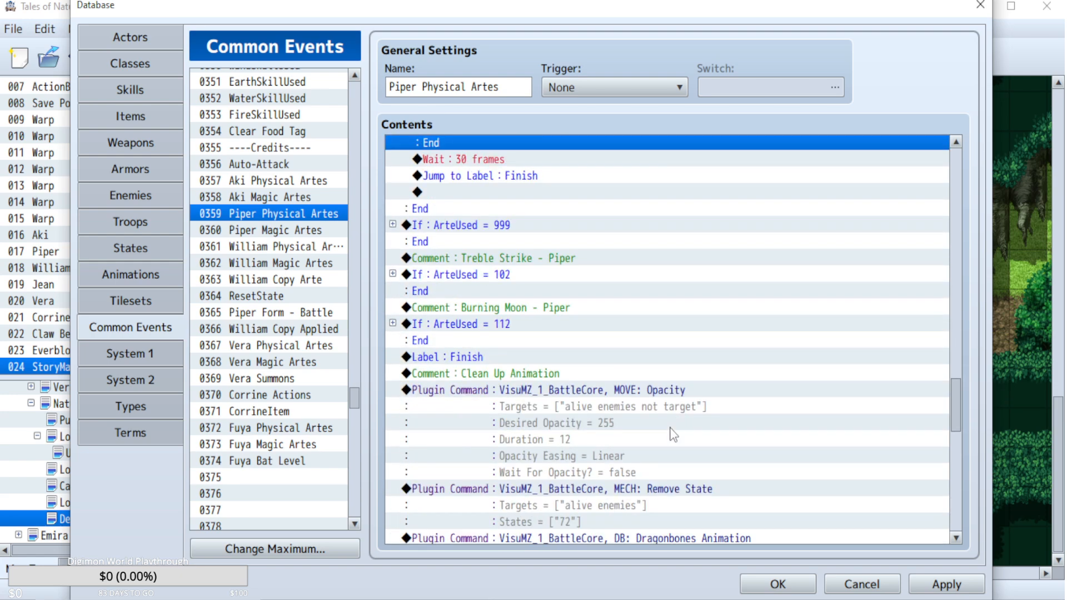
scroll(674, 435, down, 1)
click(392, 191)
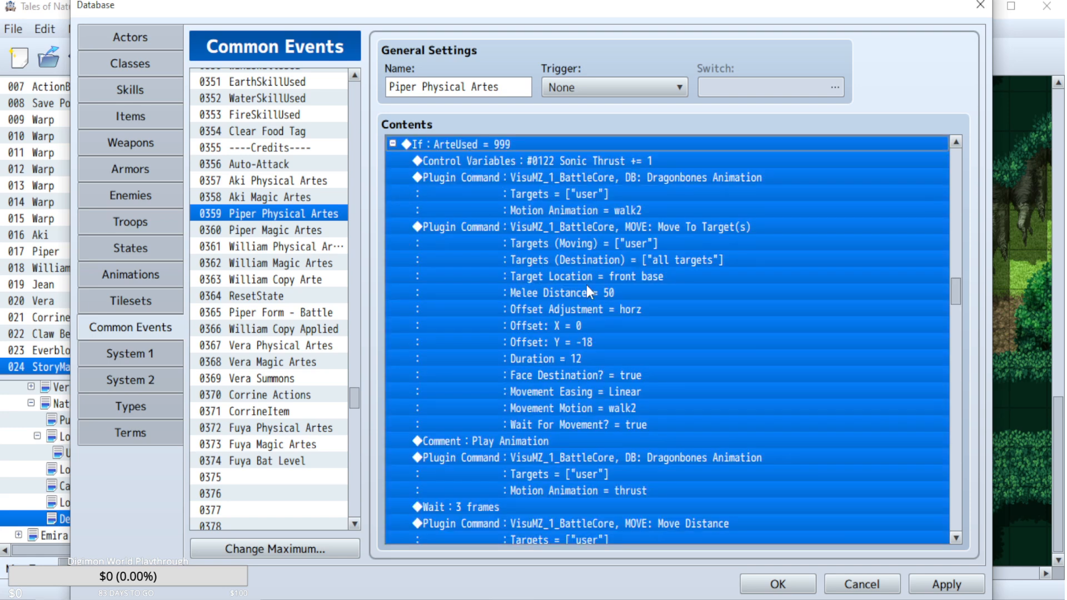
click(392, 144)
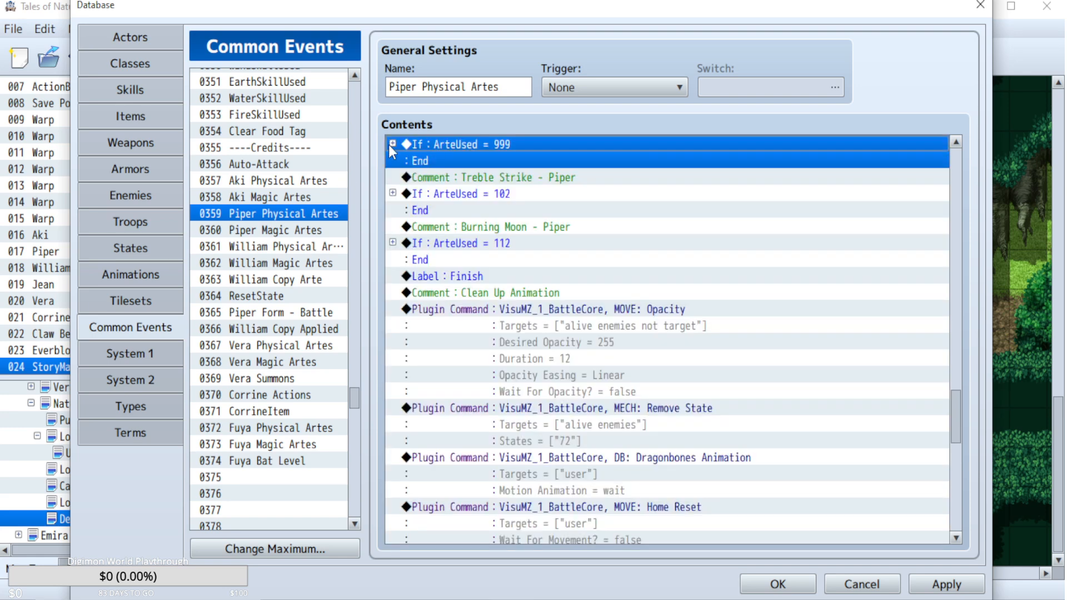
Expand the Treble Strike block (ArteUsed = 102) and paste the PiperOverlimit command above its DeathCheck/Actor line.
click(393, 193)
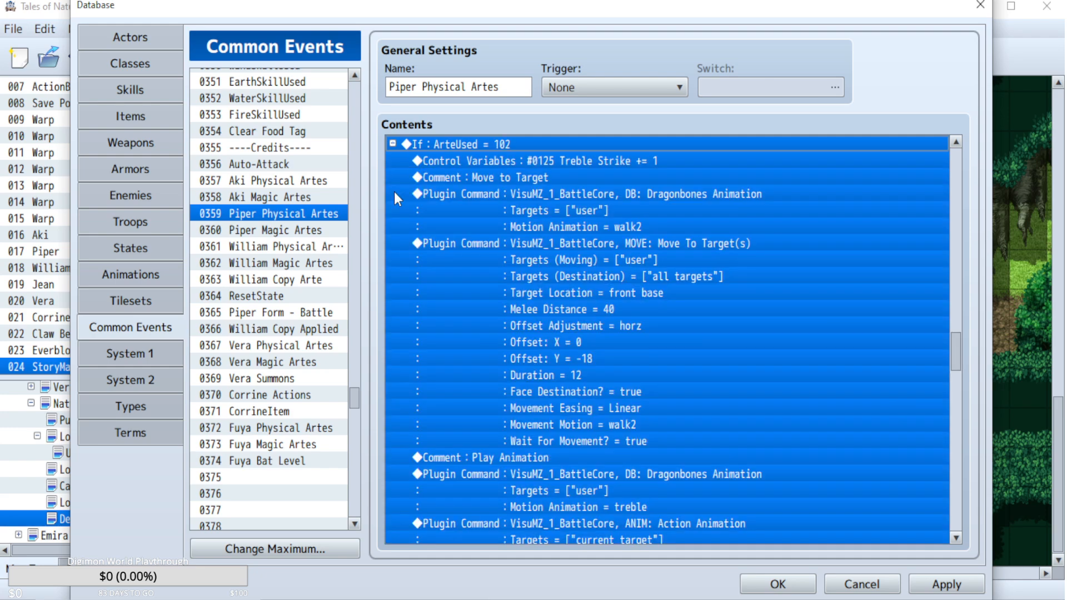
click(611, 177)
scroll(753, 348, down, 7)
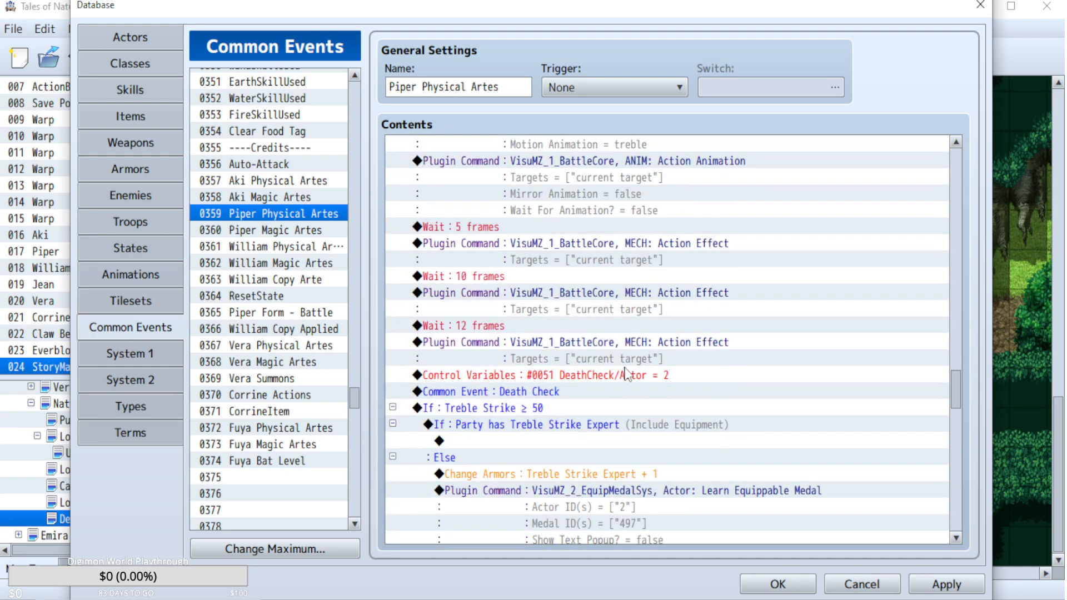
click(582, 374)
key(ctrl+v)
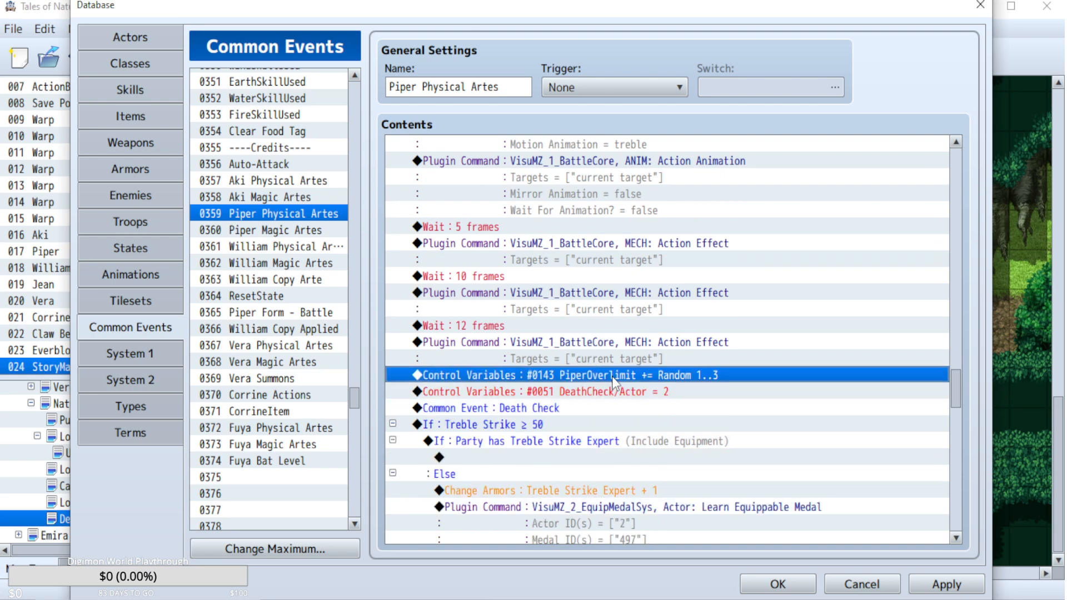
Set Treble Strike's PiperOverlimit increase to a random value from 3 to 6 and collapse the ArteUsed = 102 block.
double_click(612, 376)
double_click(609, 400)
text(3)
key(Tab)
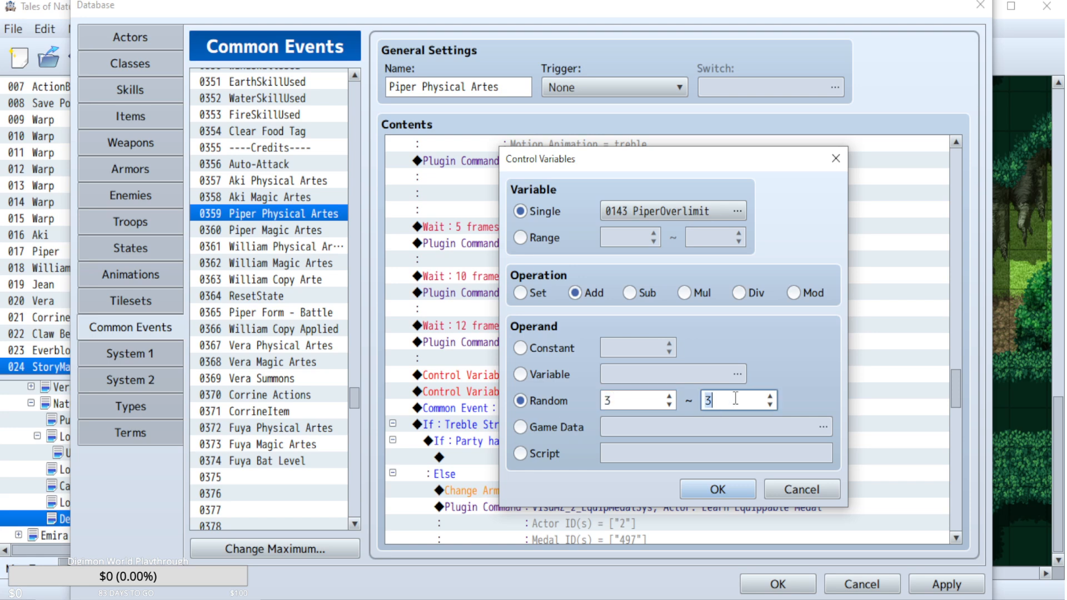
text(6)
click(717, 489)
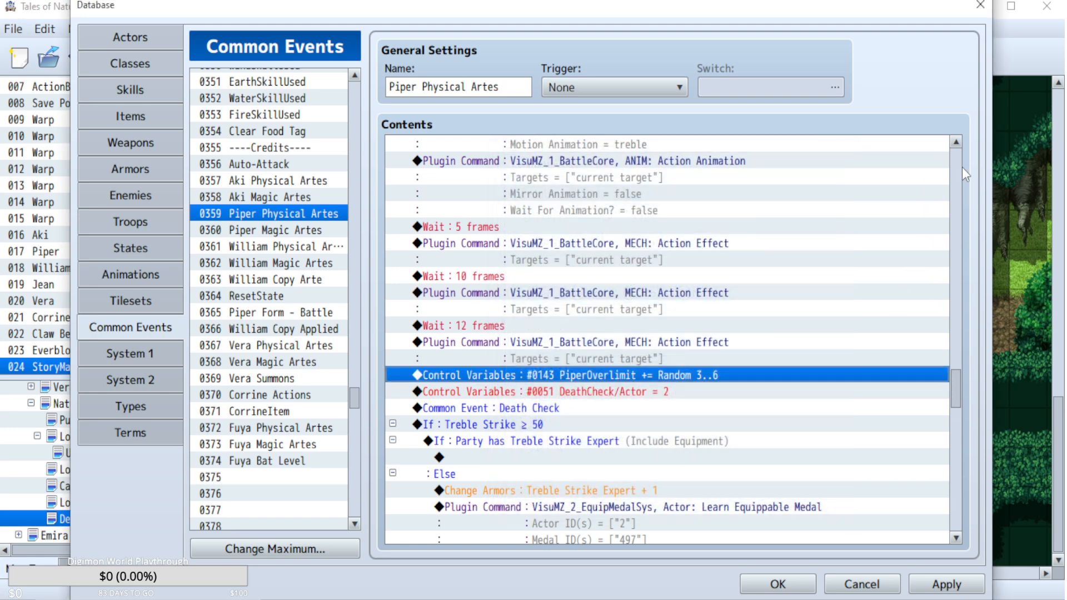
scroll(801, 200, up, 9)
click(392, 189)
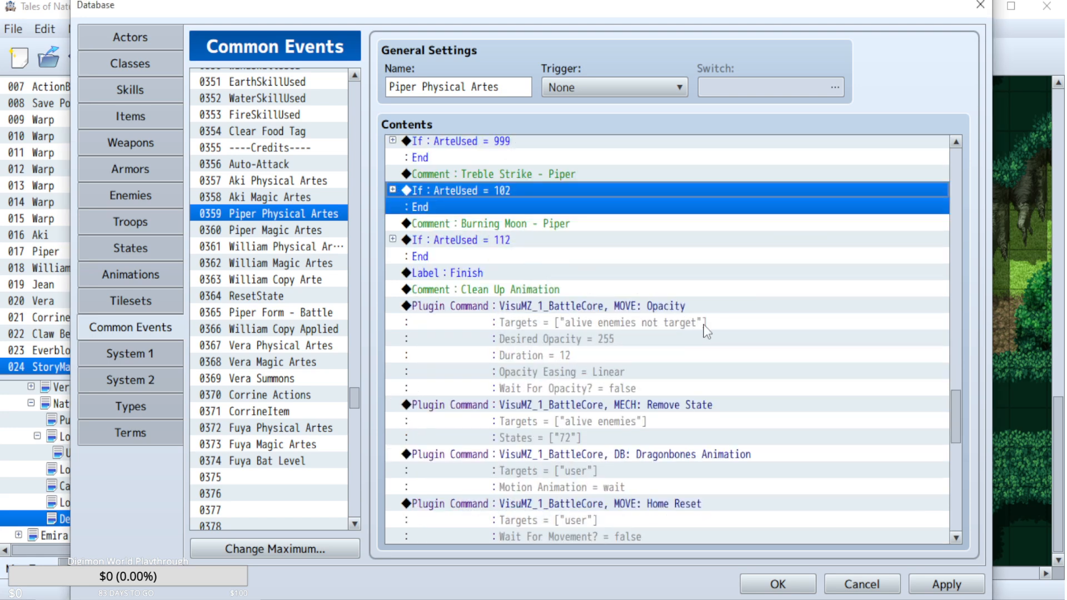
Expand the Burning Moon block (ArteUsed = 112) and paste the PiperOverlimit command above its DeathCheck/Actor line.
click(392, 240)
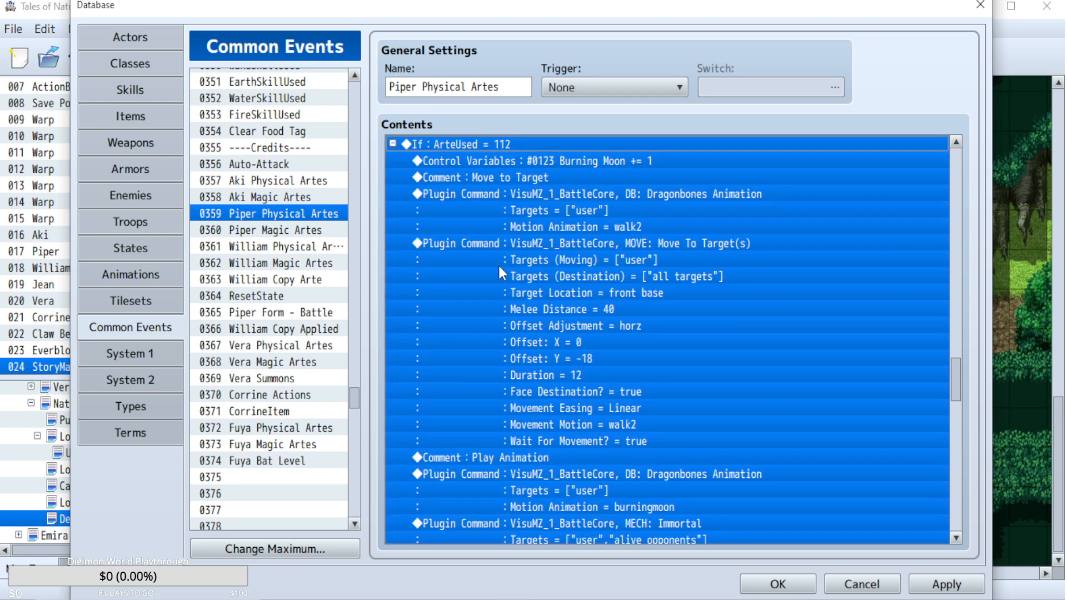
scroll(523, 365, down, 7)
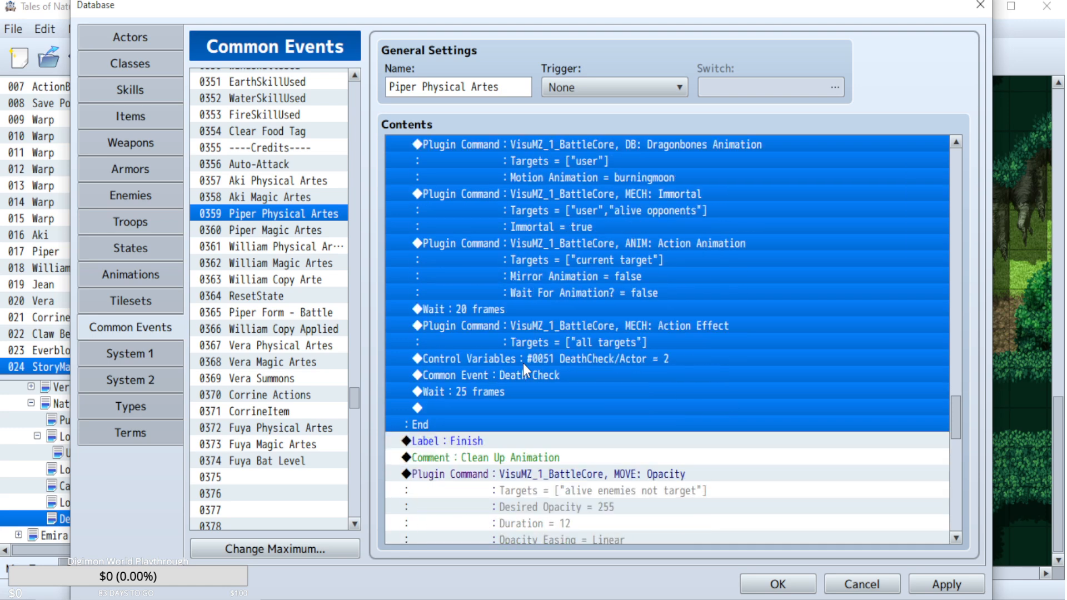
click(570, 373)
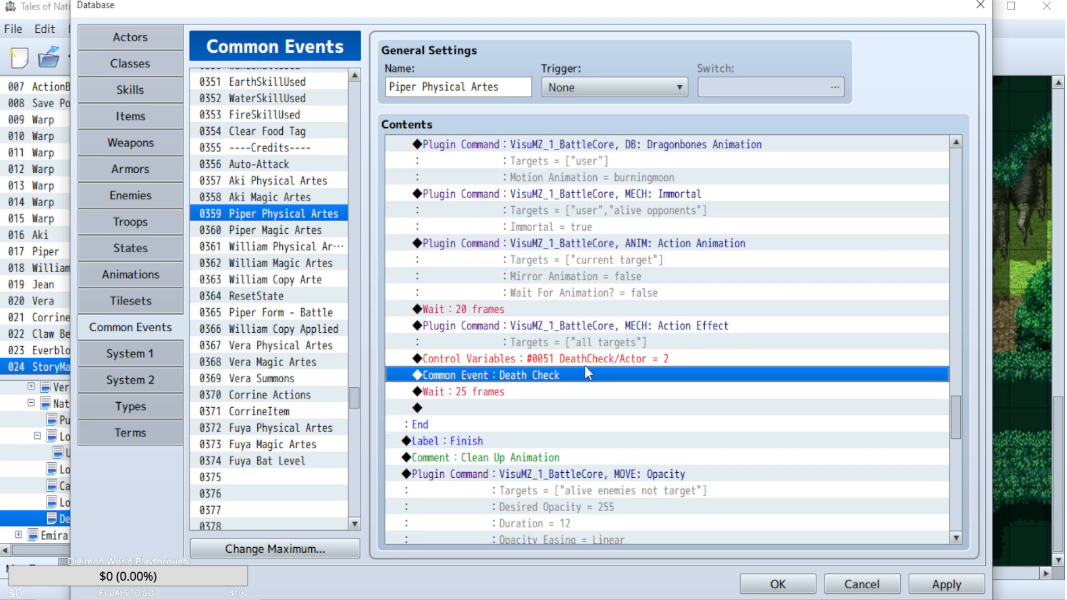
click(597, 361)
key(ctrl+v)
Set Burning Moon's PiperOverlimit increase to a random value from 3 to 6 and collapse the ArteUsed = 112 block.
double_click(640, 365)
double_click(628, 400)
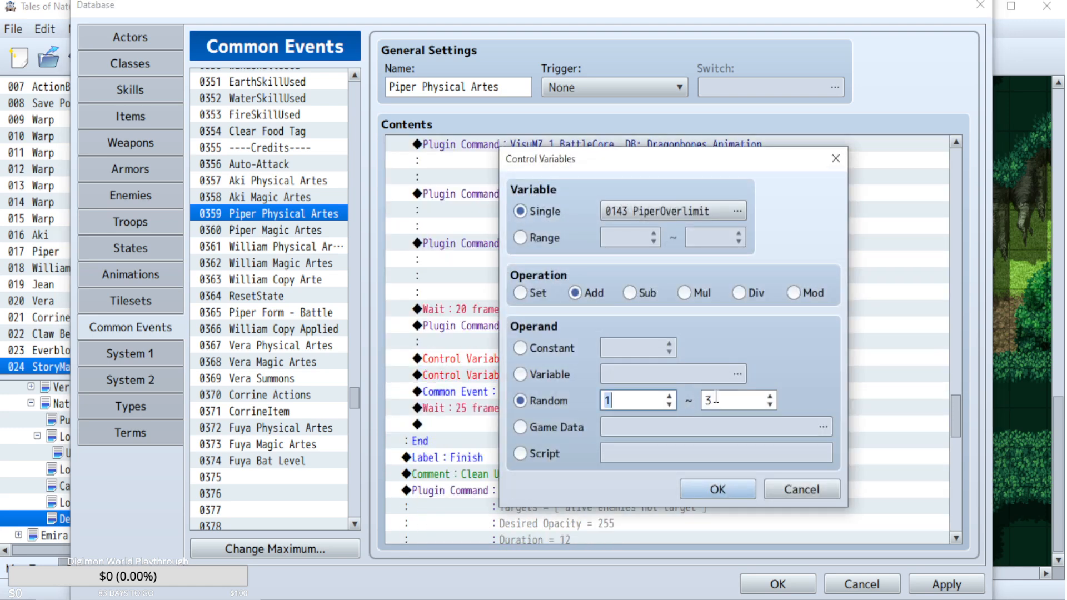
text(2)
double_click(725, 396)
double_click(645, 401)
text(3)
double_click(723, 401)
text(6)
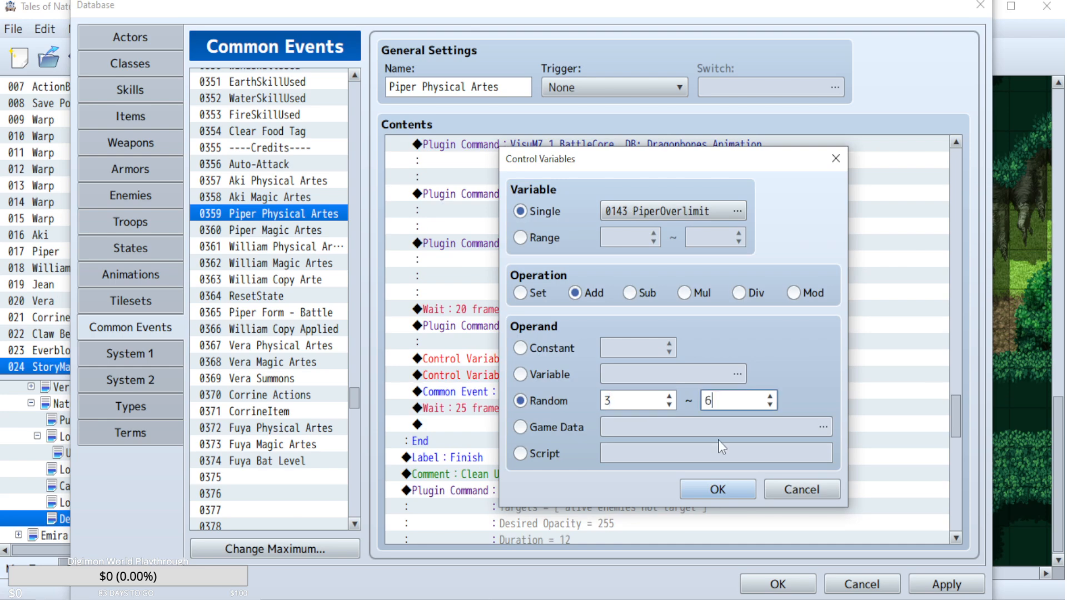
click(717, 490)
click(956, 225)
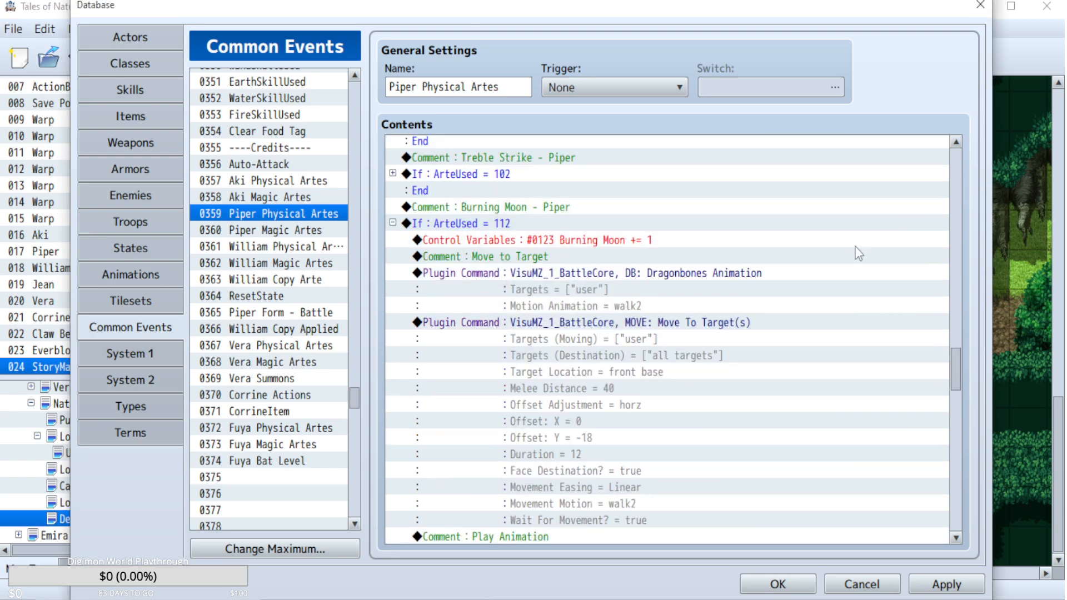
click(393, 224)
scroll(640, 370, down, 2)
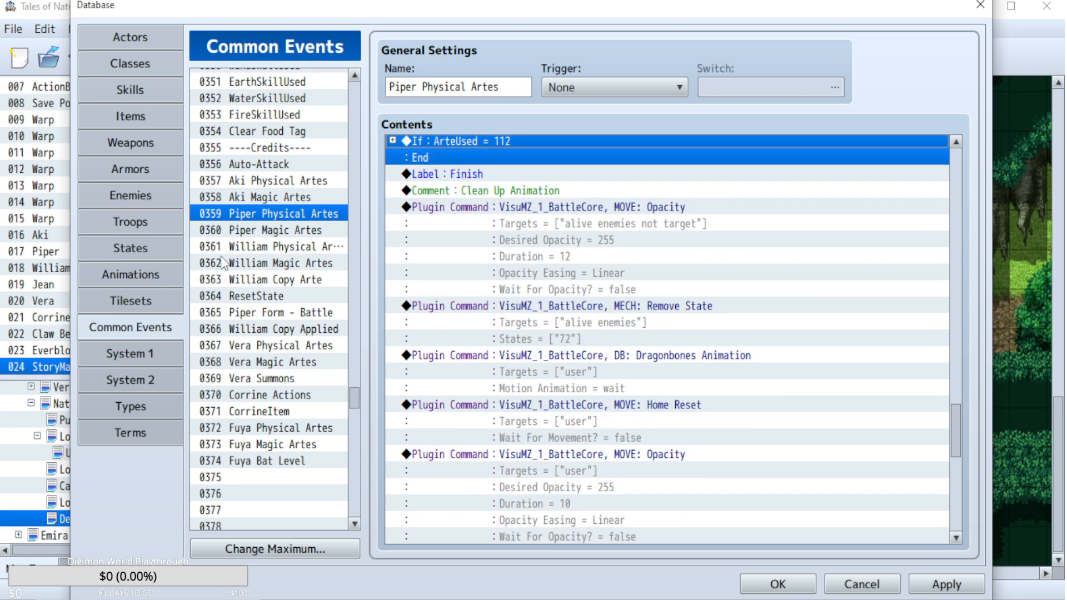
In the Piper Magic Artes common event, expand the Fireball block (ArteUsed = 123) and paste the PiperOverlimit command above Common Event: Death Check.
click(276, 236)
scroll(745, 448, down, 5)
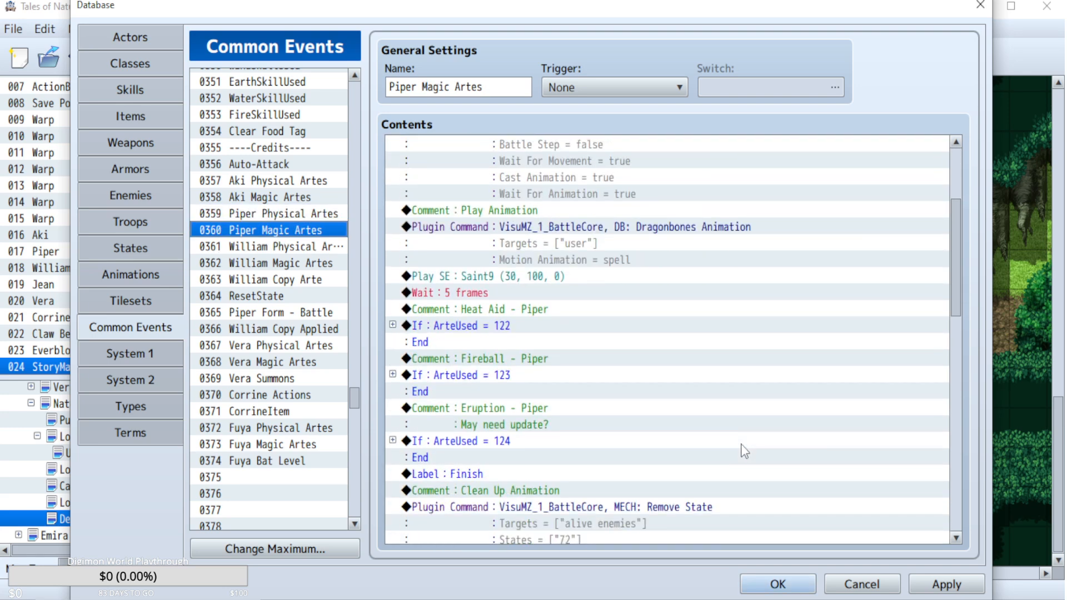
click(392, 309)
scroll(400, 305, down, 4)
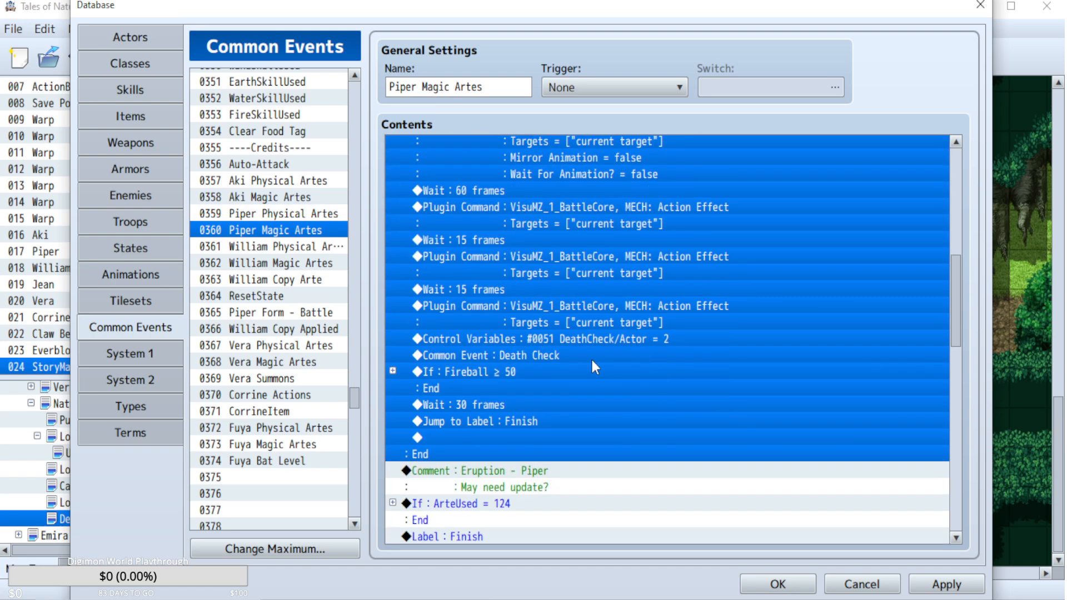
click(589, 359)
key(ctrl+v)
Set Fireball's PiperOverlimit increase to a random value from 2 to 4.
double_click(590, 355)
double_click(623, 399)
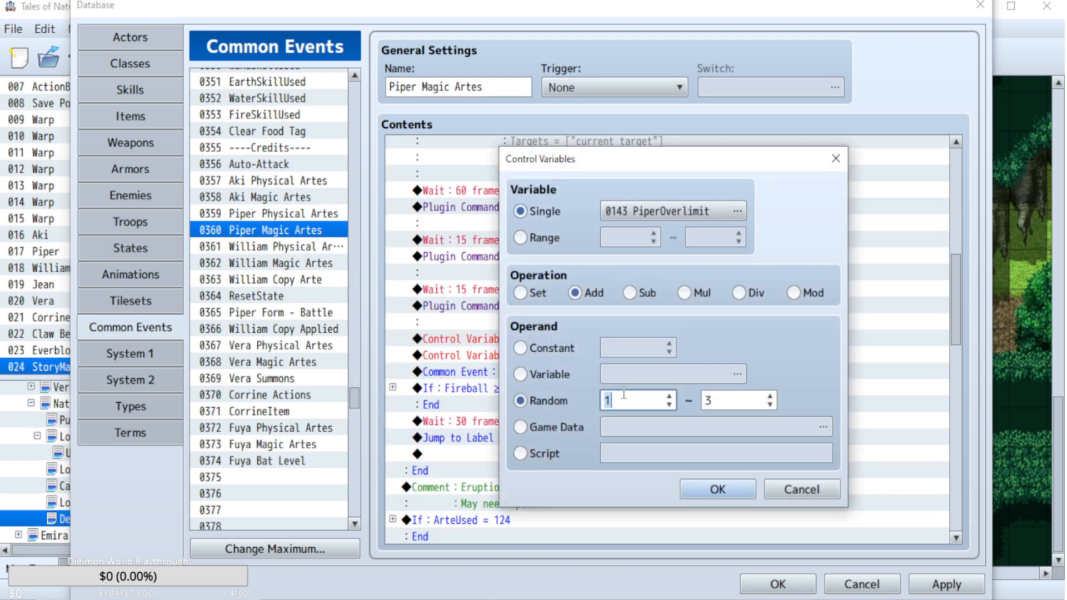
text(2)
double_click(711, 401)
text(4)
click(717, 489)
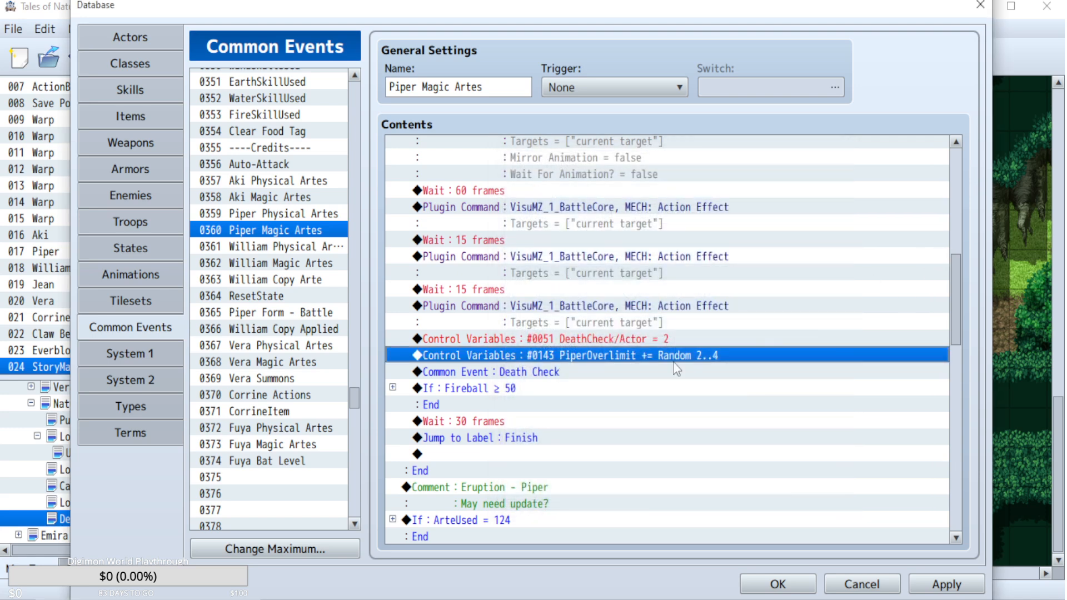
Set Fireball's PiperOverlimit increase to a random value from 3 to 5 and collapse the ArteUsed = 123 block.
double_click(675, 359)
double_click(727, 398)
text(5)
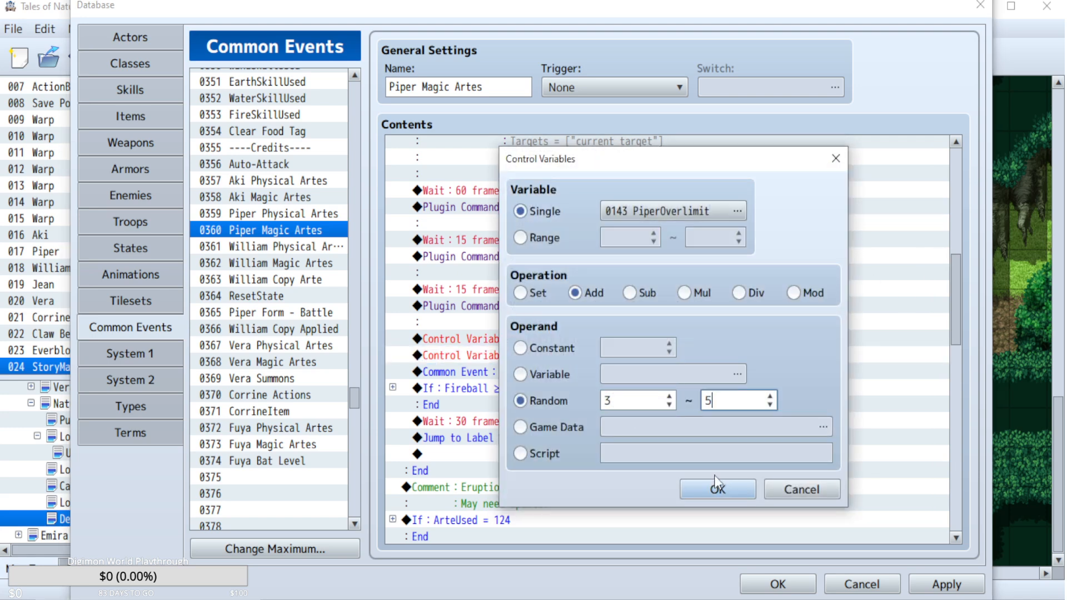
click(716, 487)
click(956, 220)
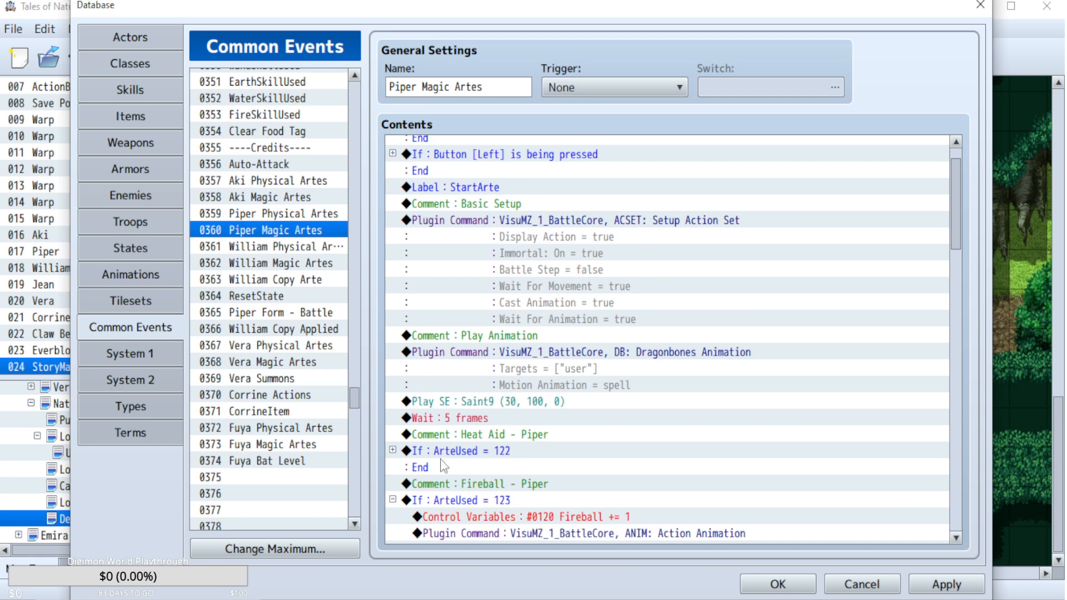
click(392, 500)
Expand the Eruption block (ArteUsed = 124) and paste the PiperOverlimit command above its DeathCheck/Actor line.
scroll(503, 447, down, 1)
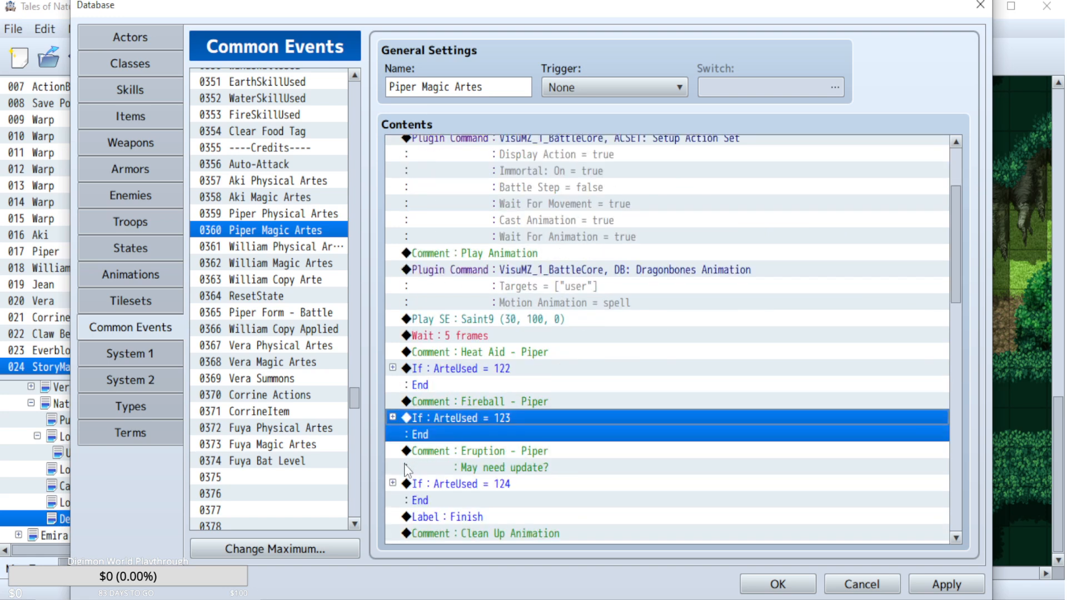
click(393, 484)
scroll(482, 442, down, 10)
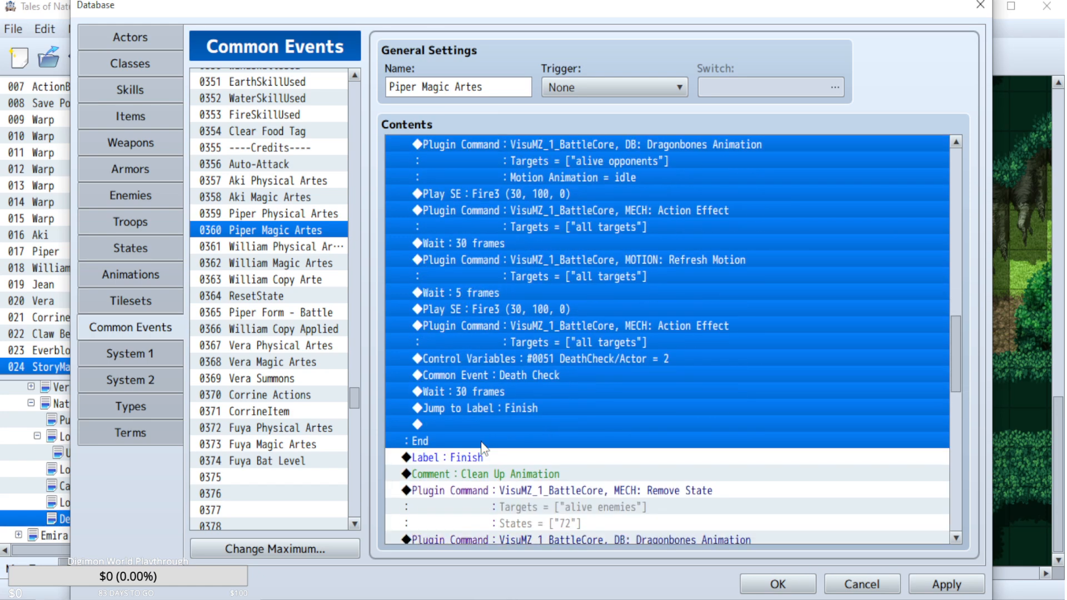
scroll(578, 372, up, 1)
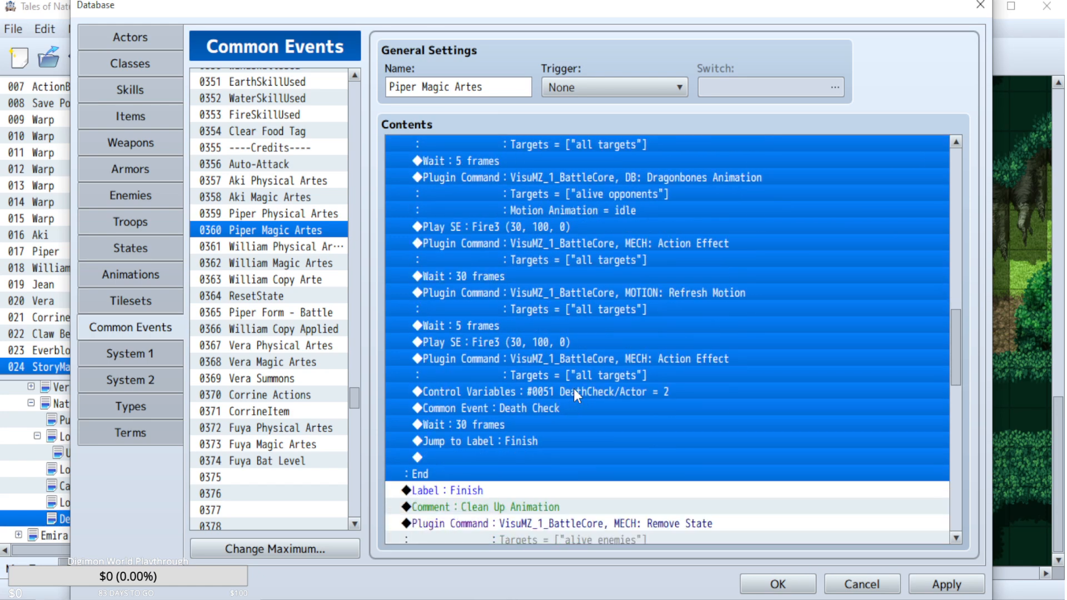
click(585, 392)
key(ctrl+v)
Set Eruption's PiperOverlimit increase to a random value from 4 to 6 and collapse the ArteUsed = 124 block.
double_click(606, 392)
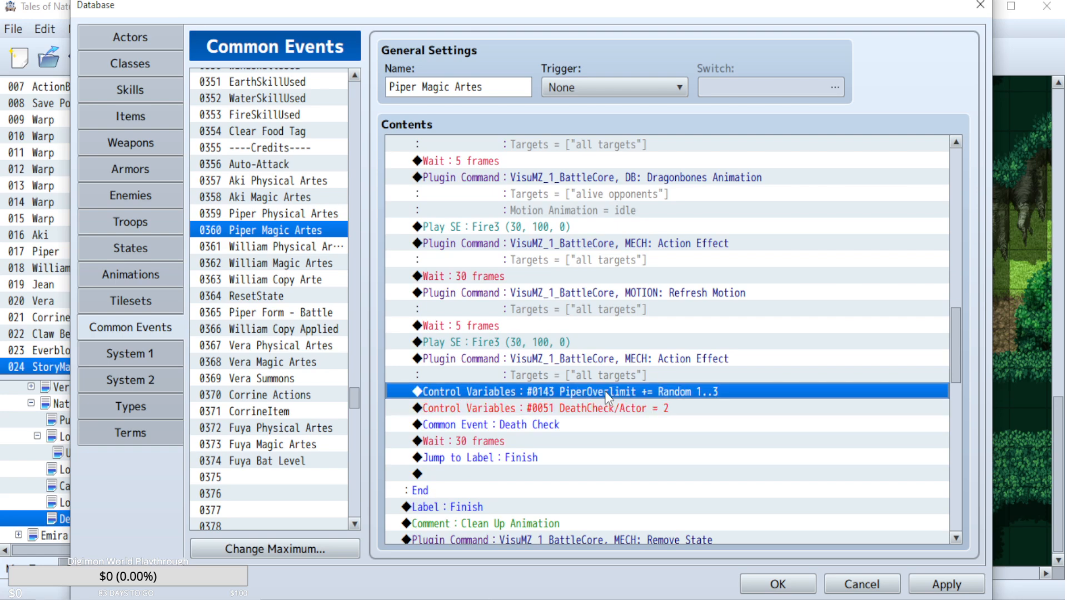
double_click(634, 402)
text(4)
double_click(726, 401)
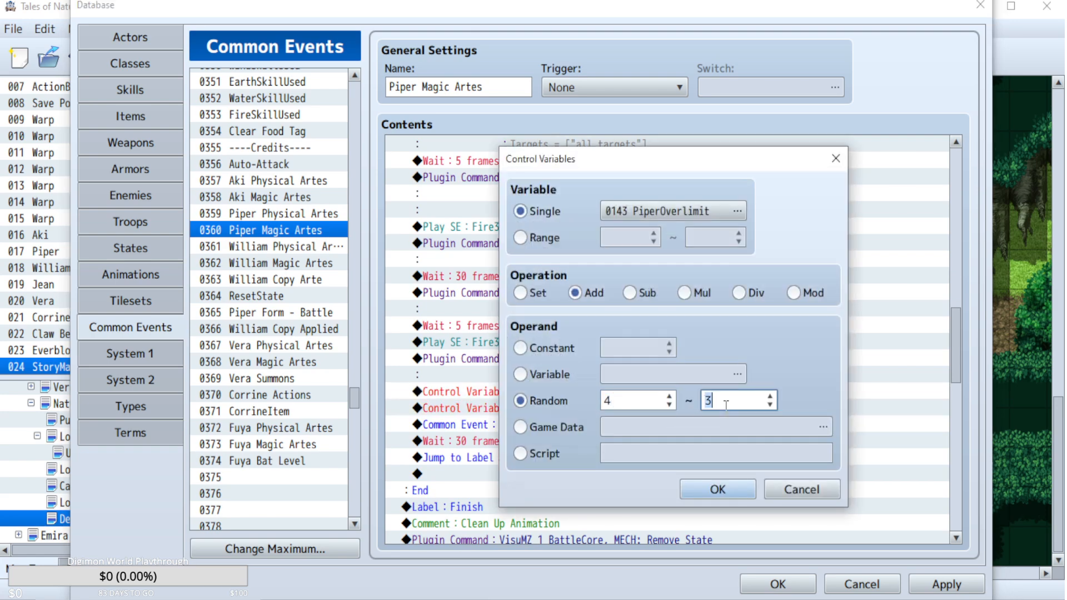
text(6)
click(725, 491)
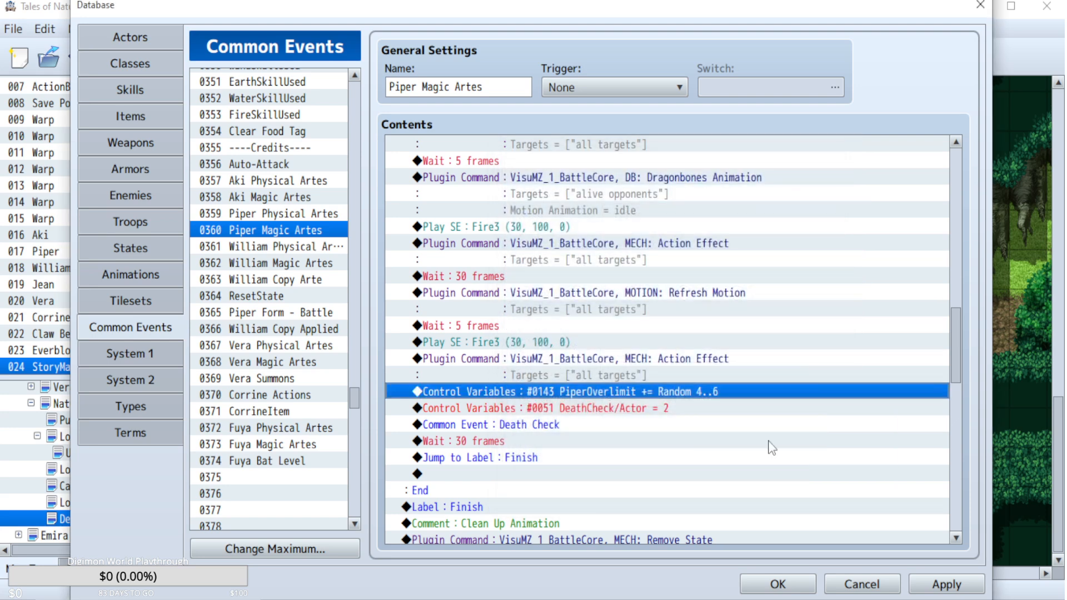
click(956, 160)
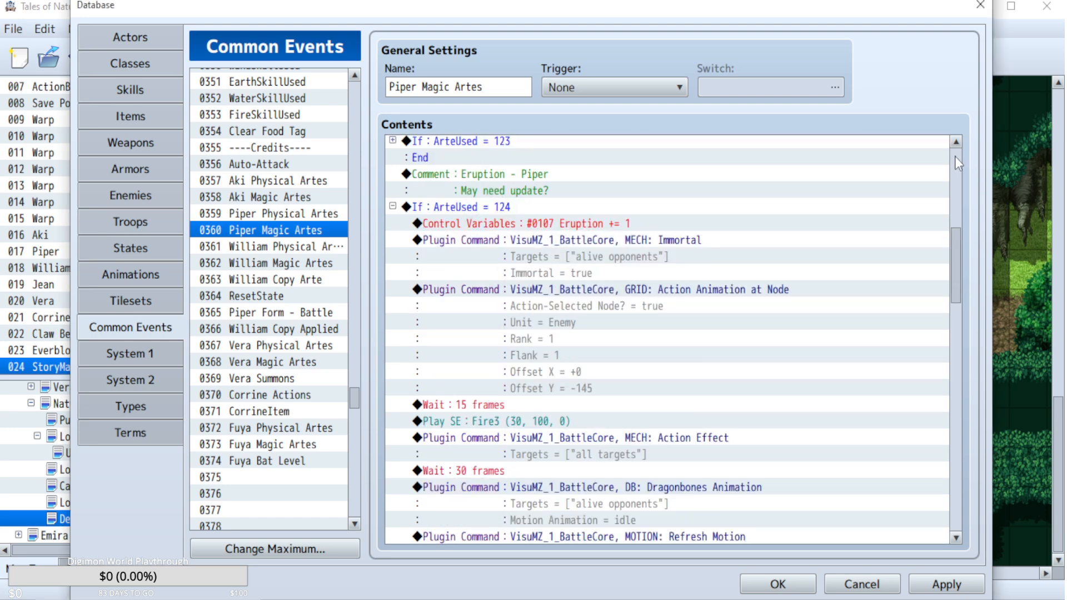
click(393, 207)
scroll(747, 361, down, 2)
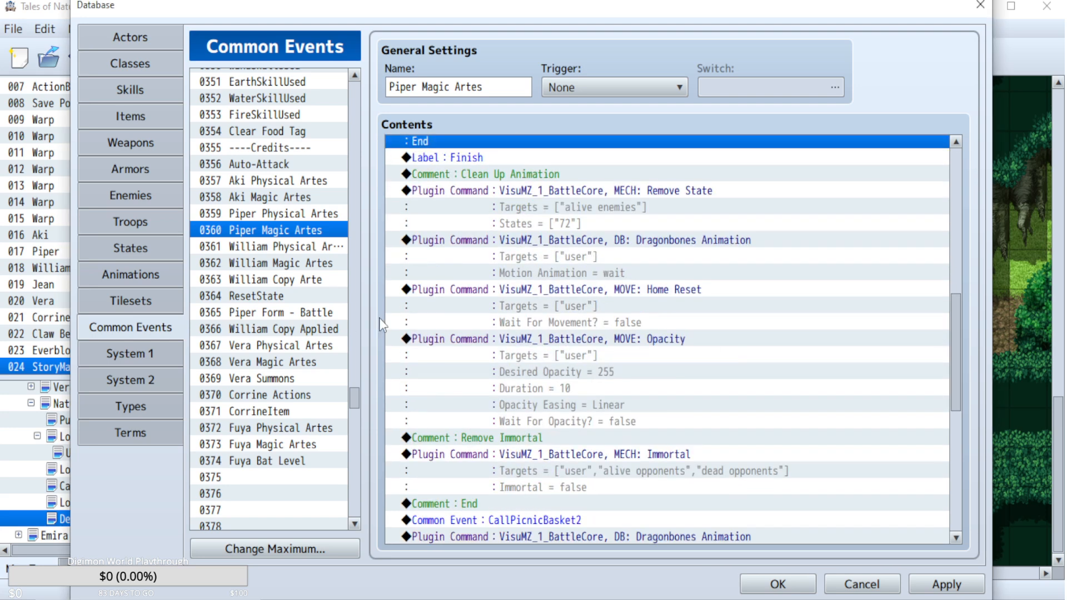
Open the William Physical Artes common event and paste the PiperOverlimit command above its DeathCheck/Actor line.
click(268, 247)
scroll(732, 352, down, 9)
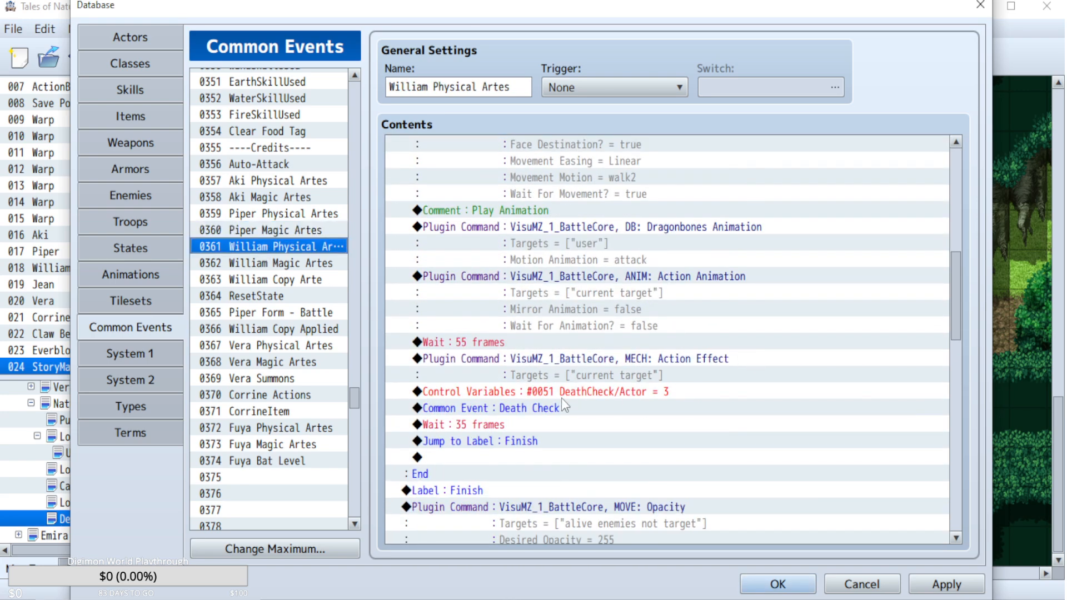
click(561, 398)
key(ctrl+v)
Switch the pasted command's variable to 0144 WilliamOverlimit in William Physical Artes.
double_click(556, 393)
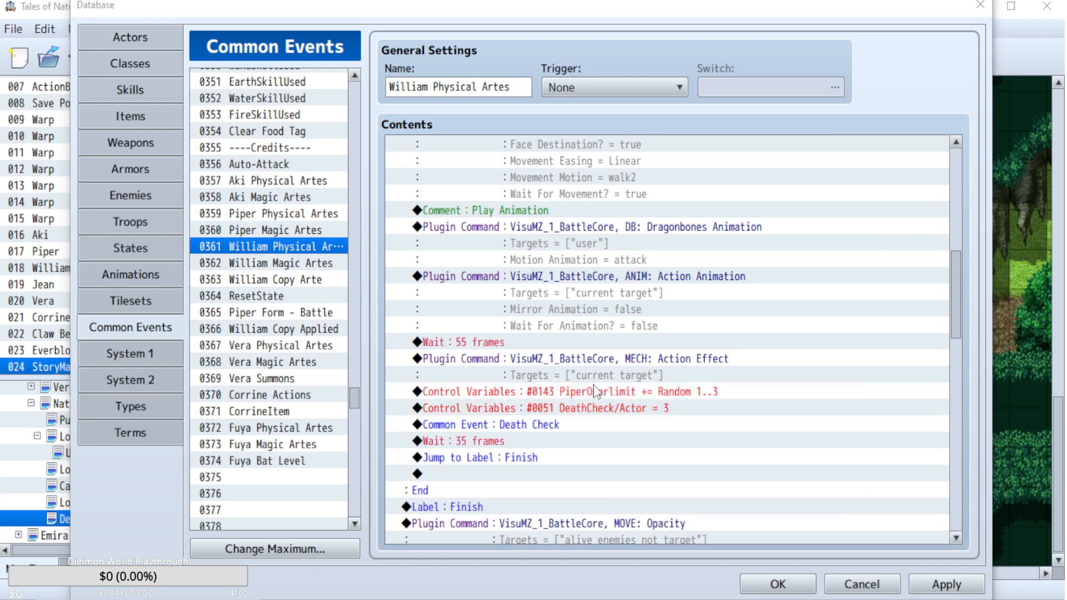
click(671, 210)
double_click(673, 204)
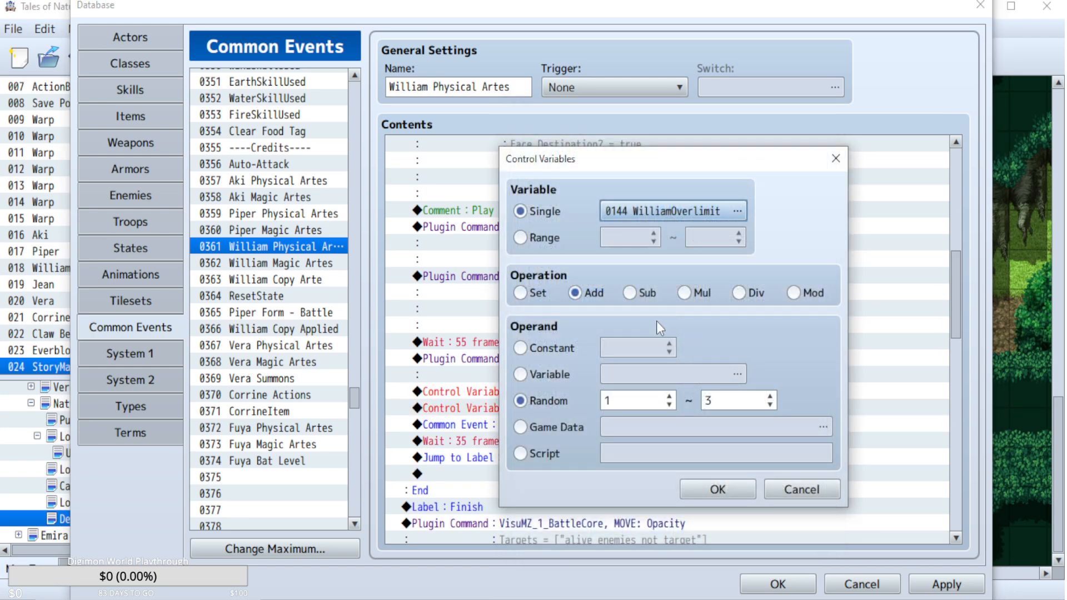
click(639, 404)
click(737, 488)
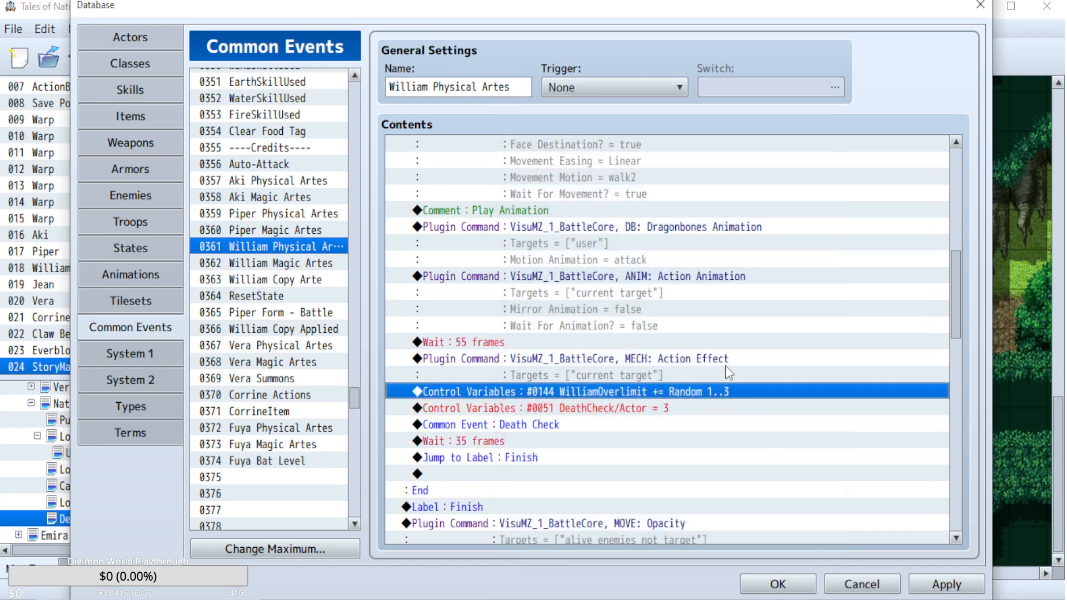
In the William Magic Artes common event, expand the Stone Wall block (ArteUsed = 202) and paste the PiperOverlimit command above its DeathCheck/Actor line.
scroll(737, 362, down, 2)
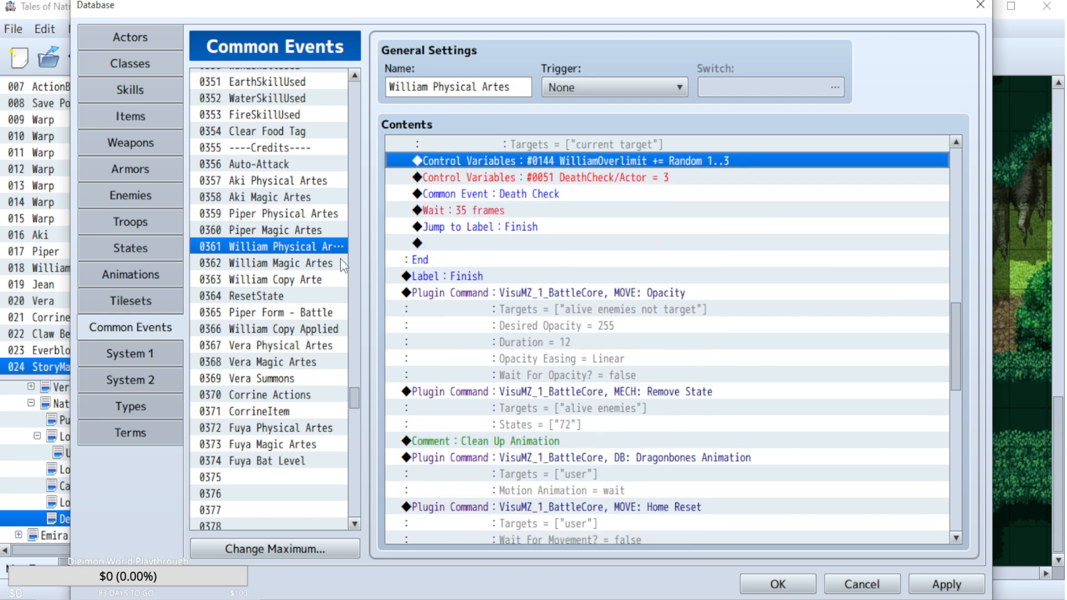
right_click(302, 264)
scroll(733, 352, down, 3)
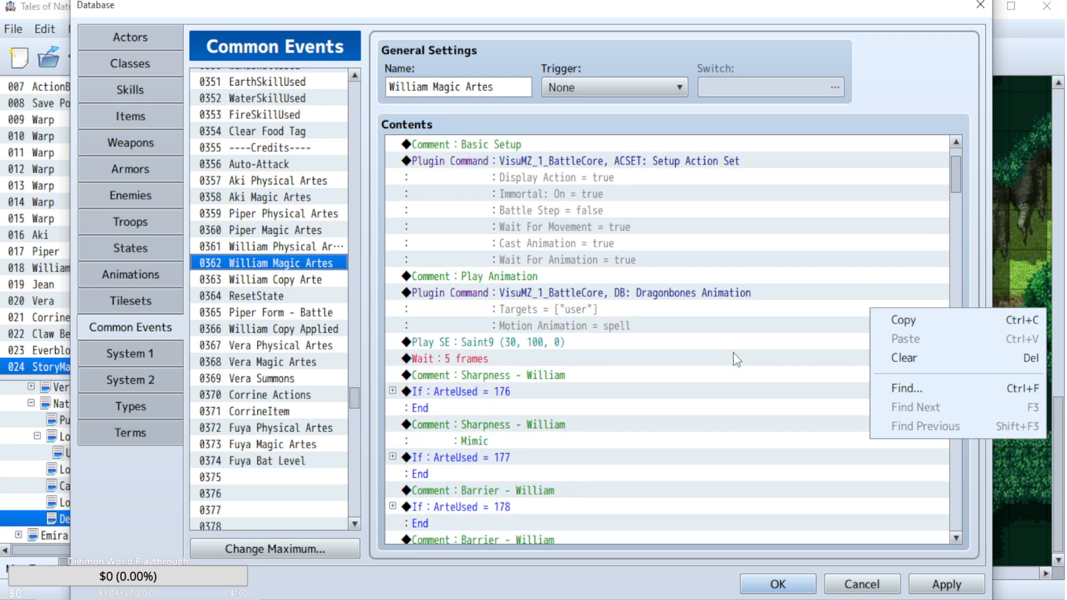
click(733, 352)
scroll(728, 354, down, 13)
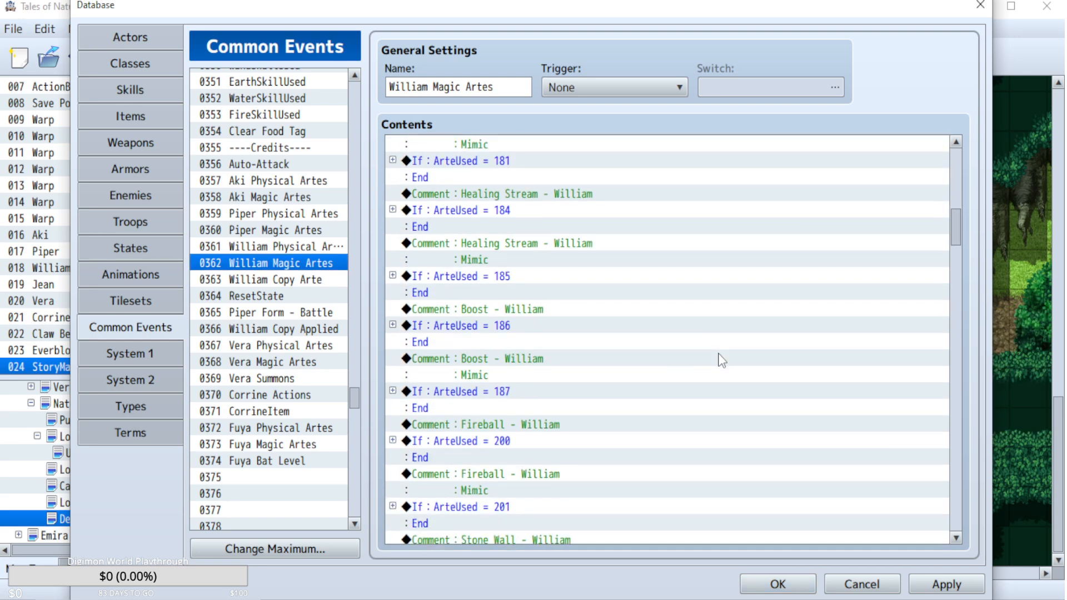
scroll(721, 360, down, 5)
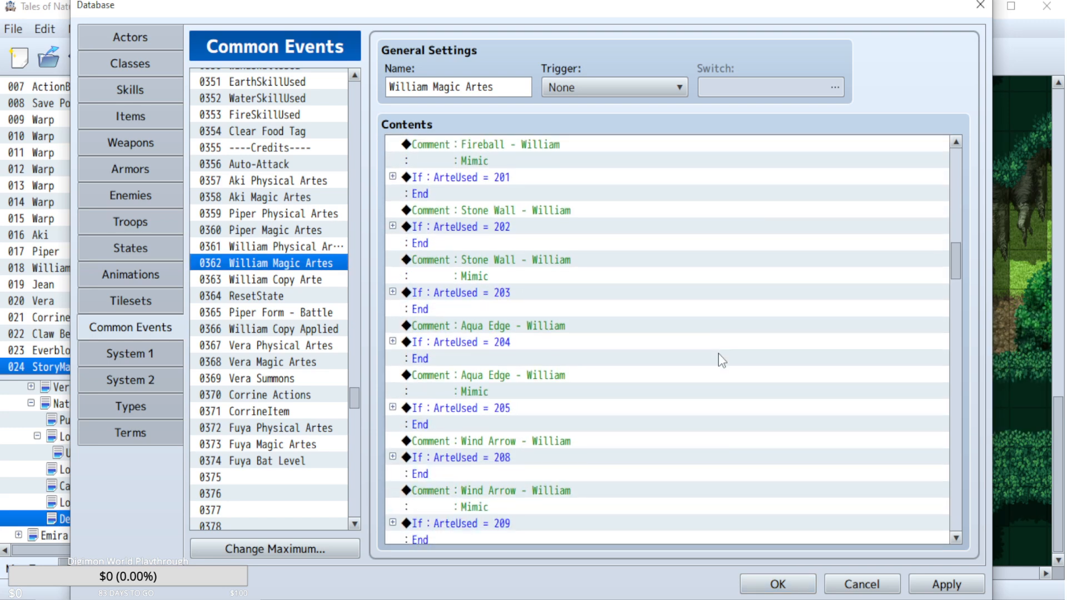
click(393, 226)
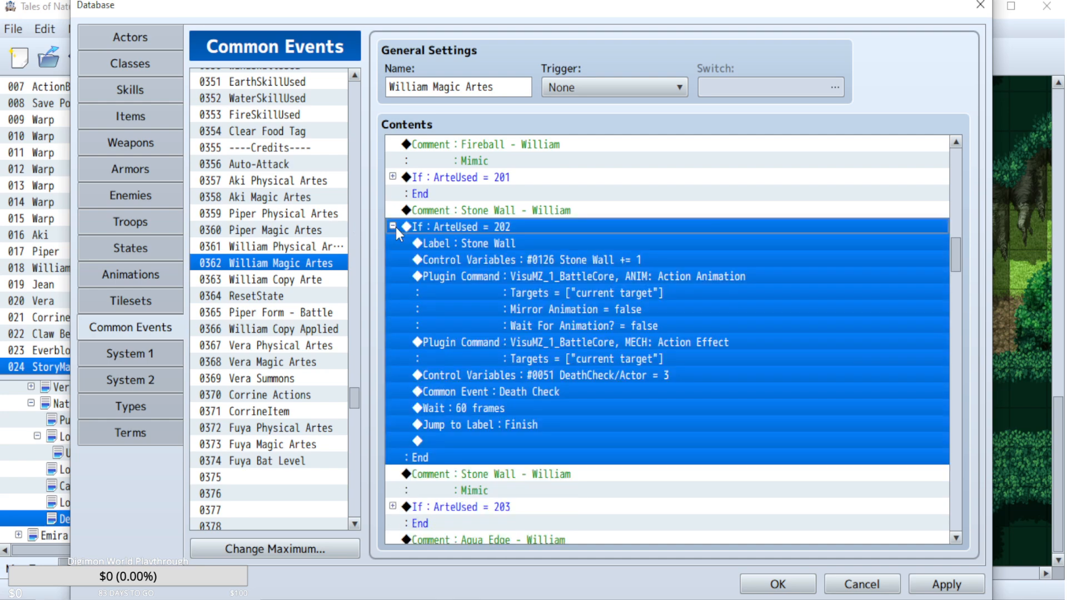
scroll(548, 302, down, 1)
click(603, 349)
Switch the variable of Stone Wall's pasted Overlimit command to 0144 WilliamOverlimit.
double_click(602, 343)
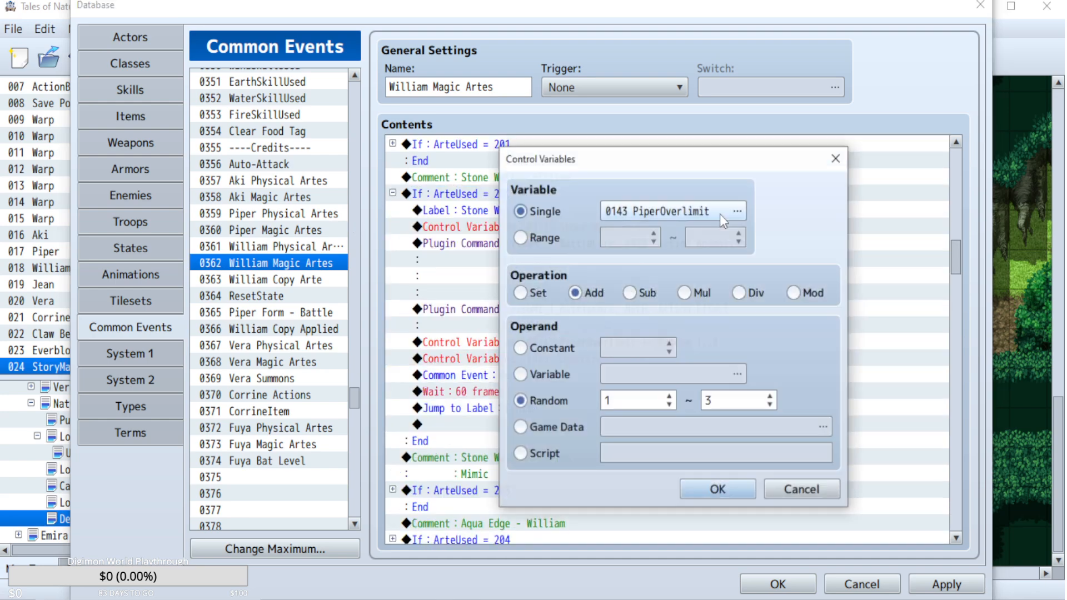
click(720, 215)
click(729, 202)
double_click(728, 203)
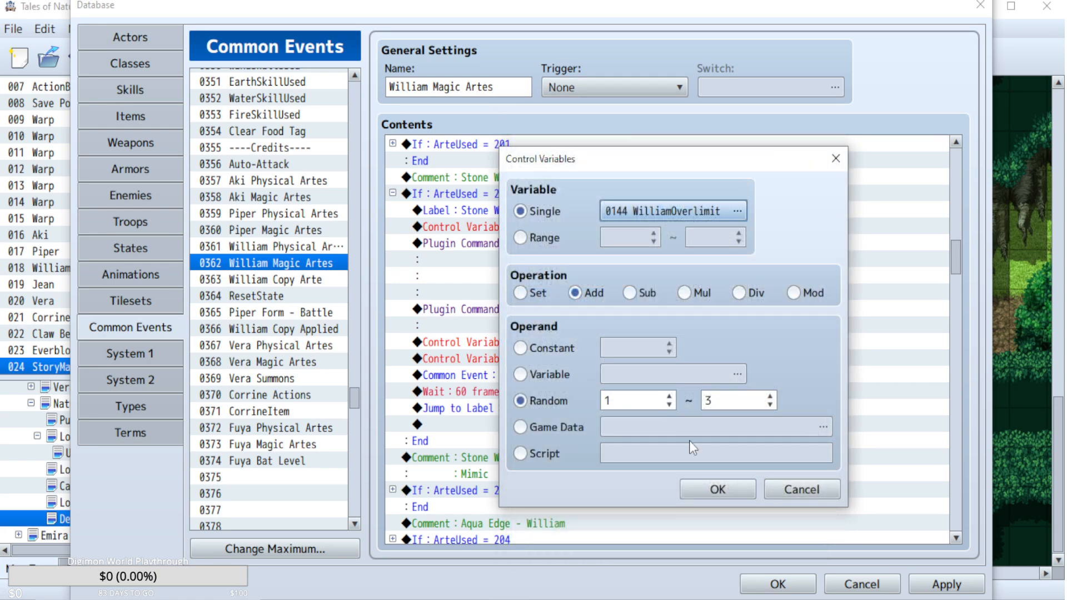
click(691, 489)
Copy the WilliamOverlimit command into the Stone Blast block (ArteUsed = 216) above its DeathCheck/Actor line and collapse the block.
scroll(689, 389, down, 3)
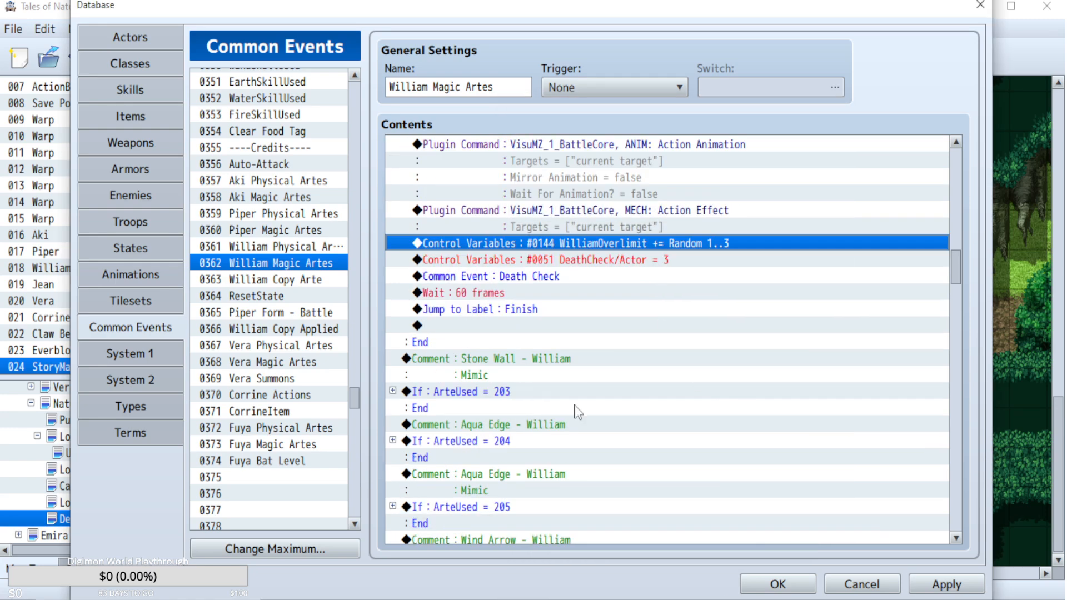
click(392, 391)
click(393, 391)
scroll(715, 389, down, 11)
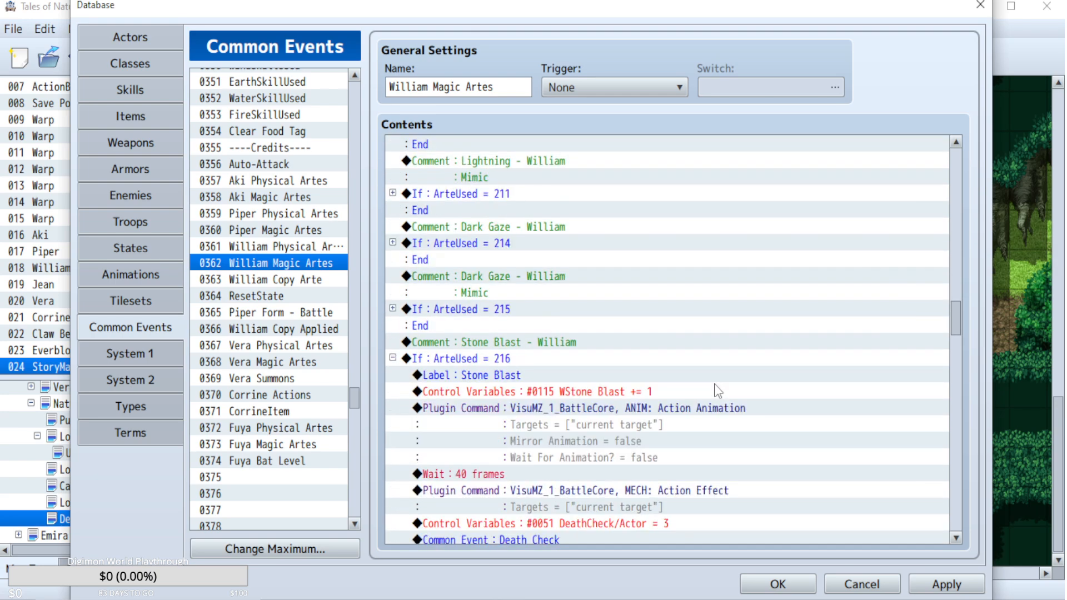
scroll(717, 391, down, 2)
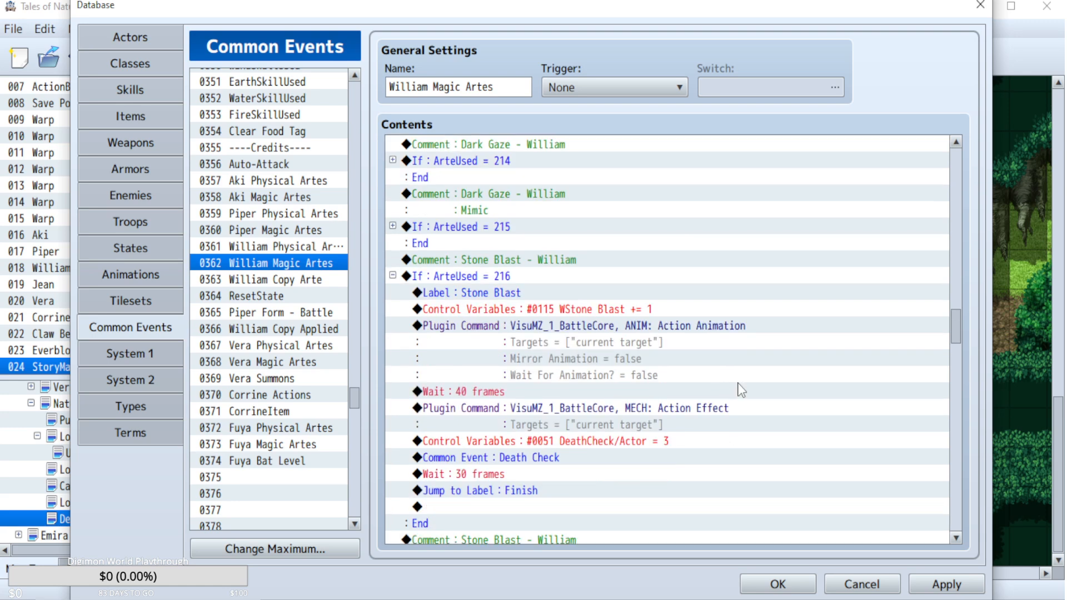
scroll(636, 411, down, 1)
click(636, 412)
key(ctrl+v)
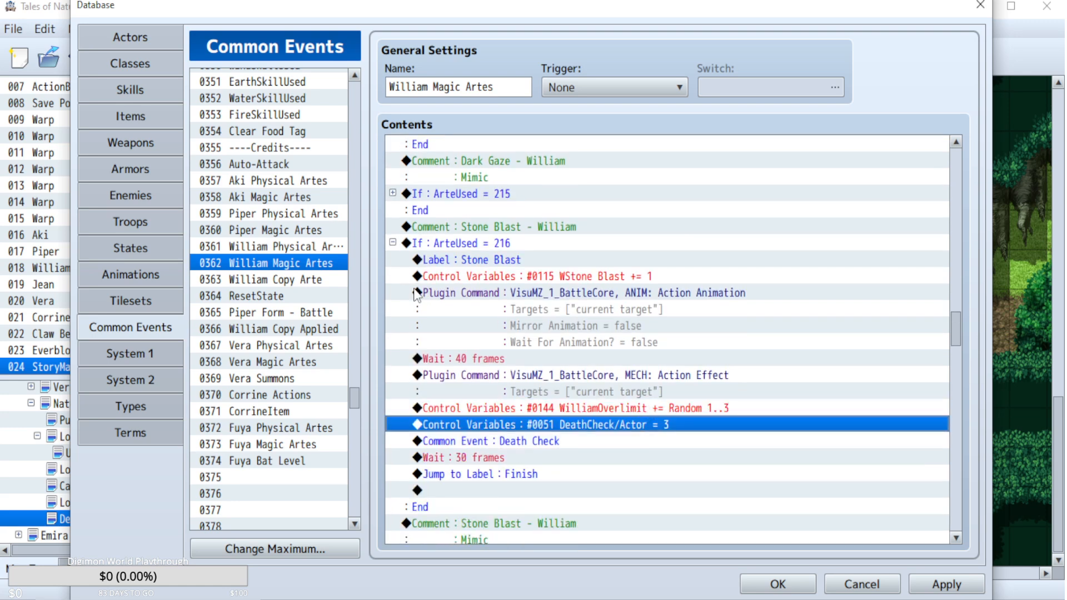
click(392, 243)
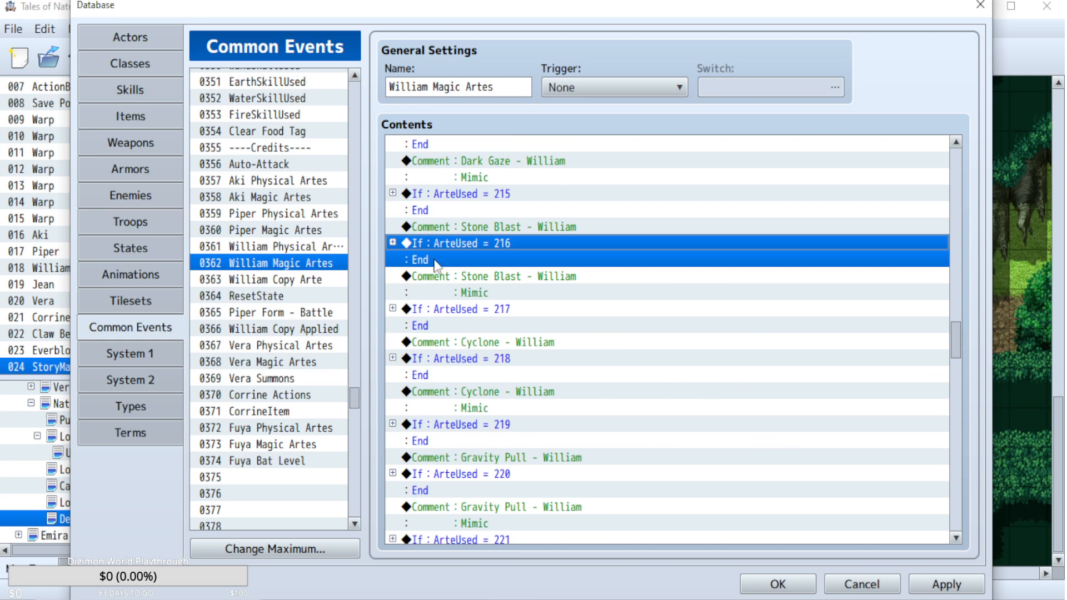
Open the William Copy Arte common event, and close the database keeping all common event changes.
click(281, 279)
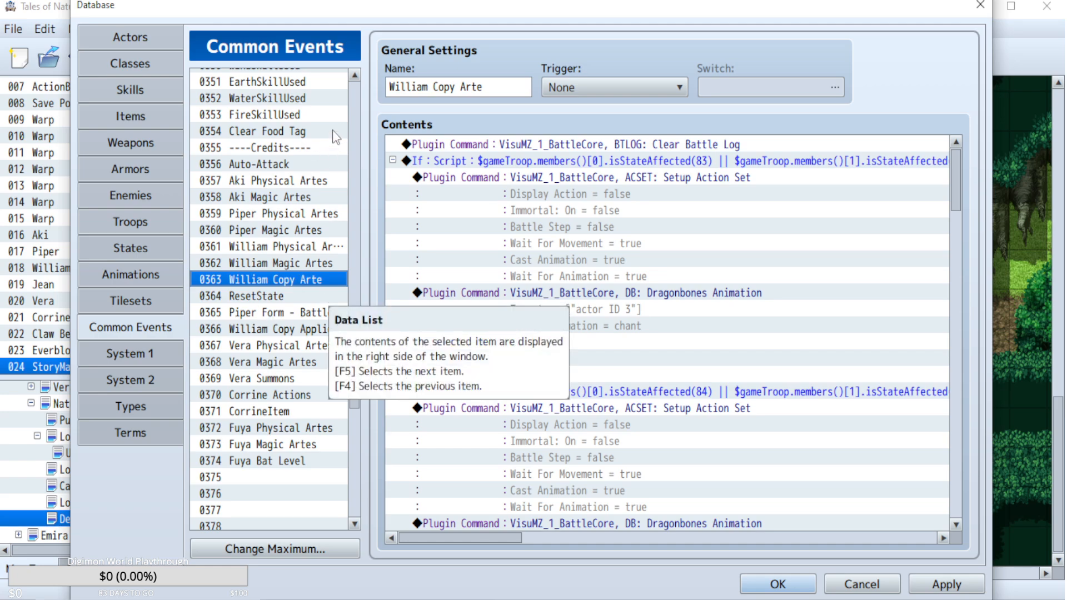
click(756, 578)
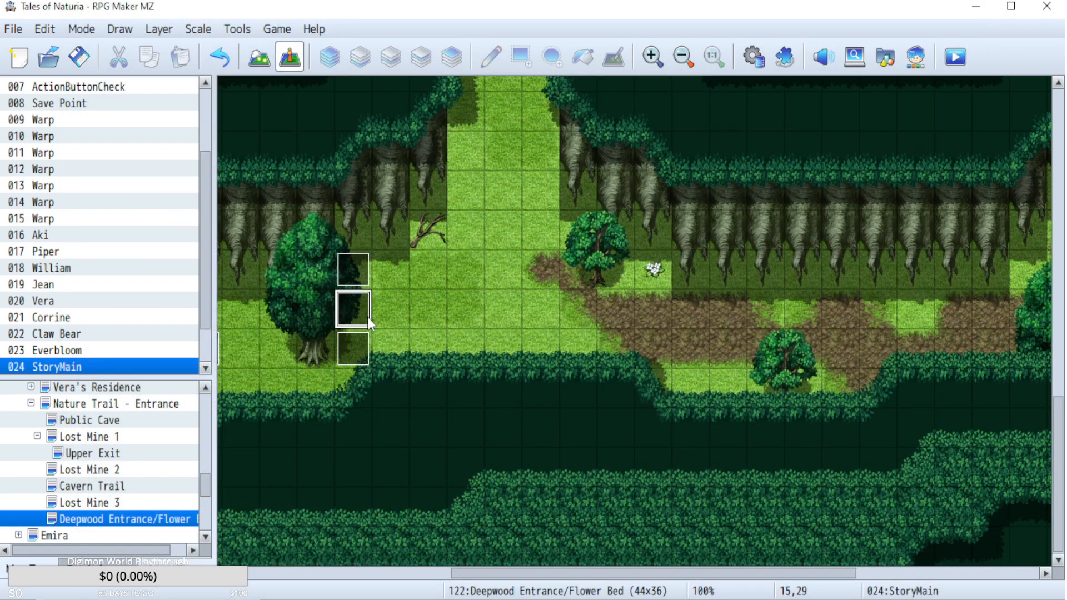
Delete the Control Switches command that turns #0279 WilliamOverlimit ON from the StoryMain event and save the event.
double_click(368, 317)
scroll(769, 348, up, 4)
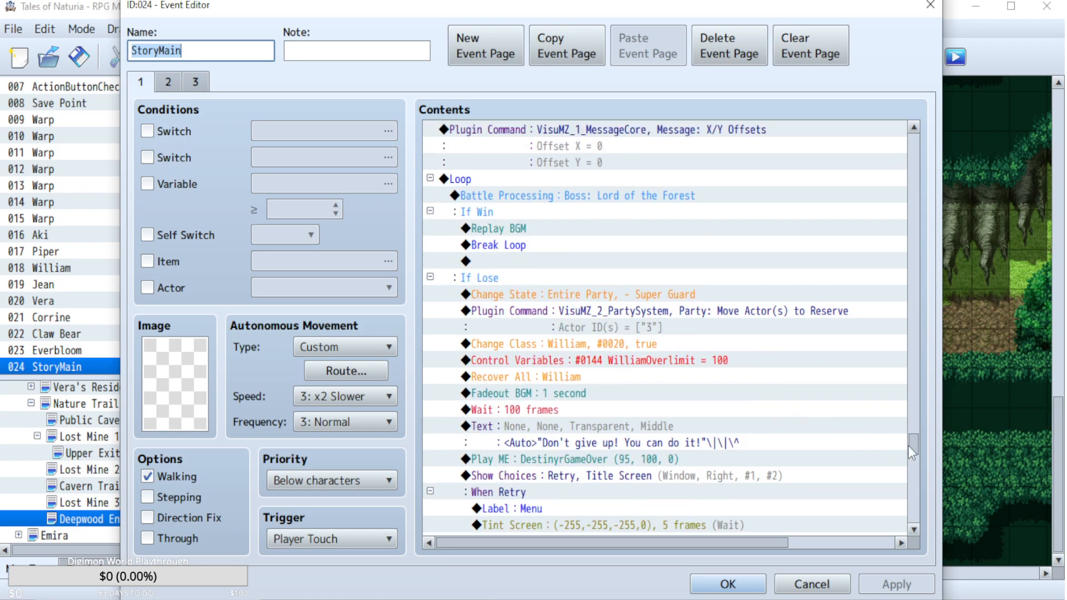
drag(912, 445, 912, 434)
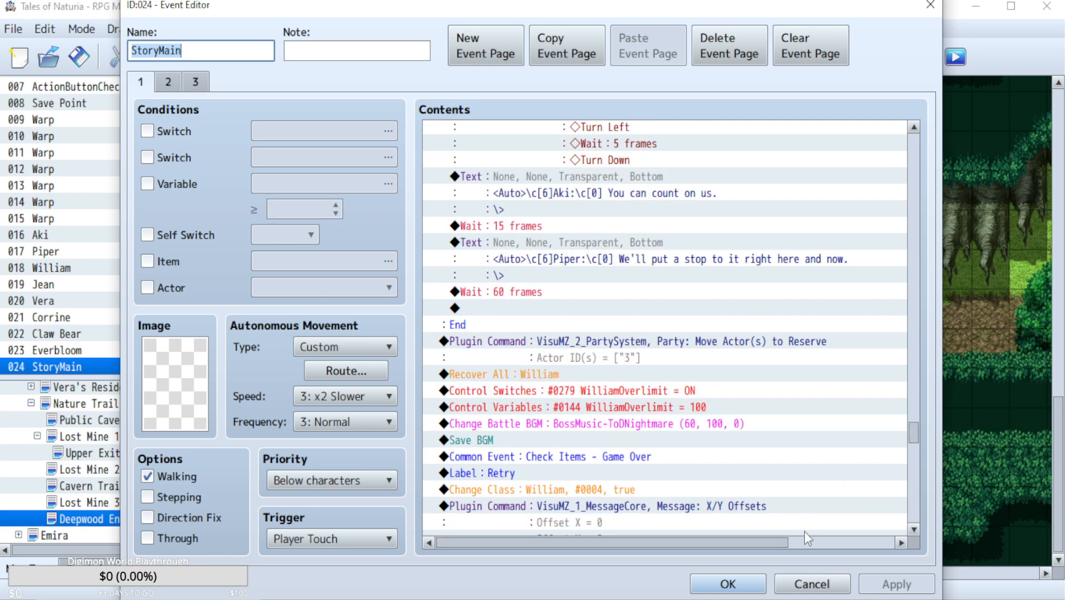
click(596, 391)
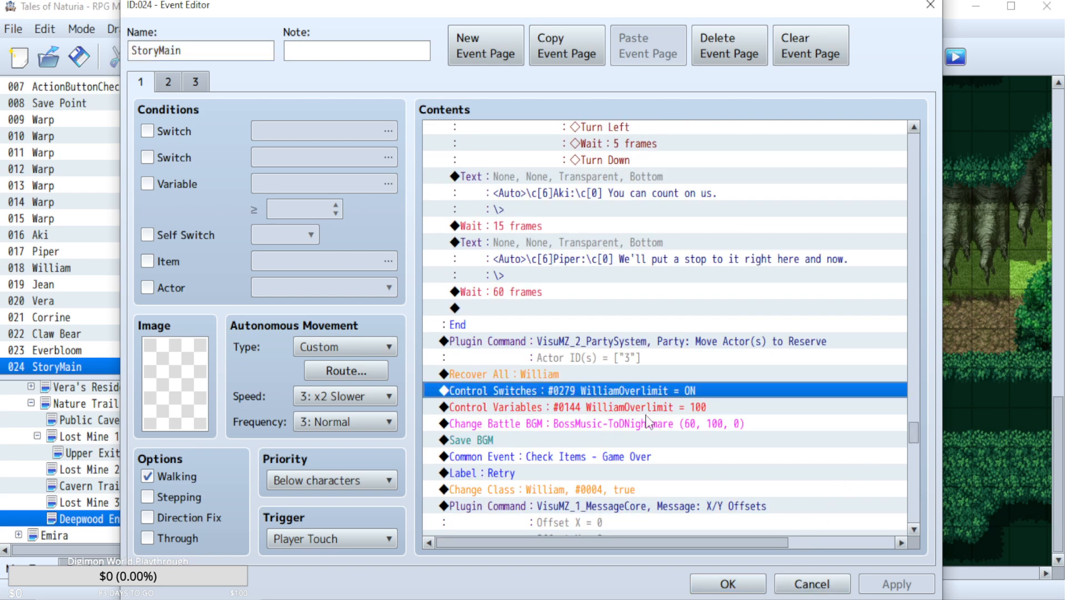
key(Delete)
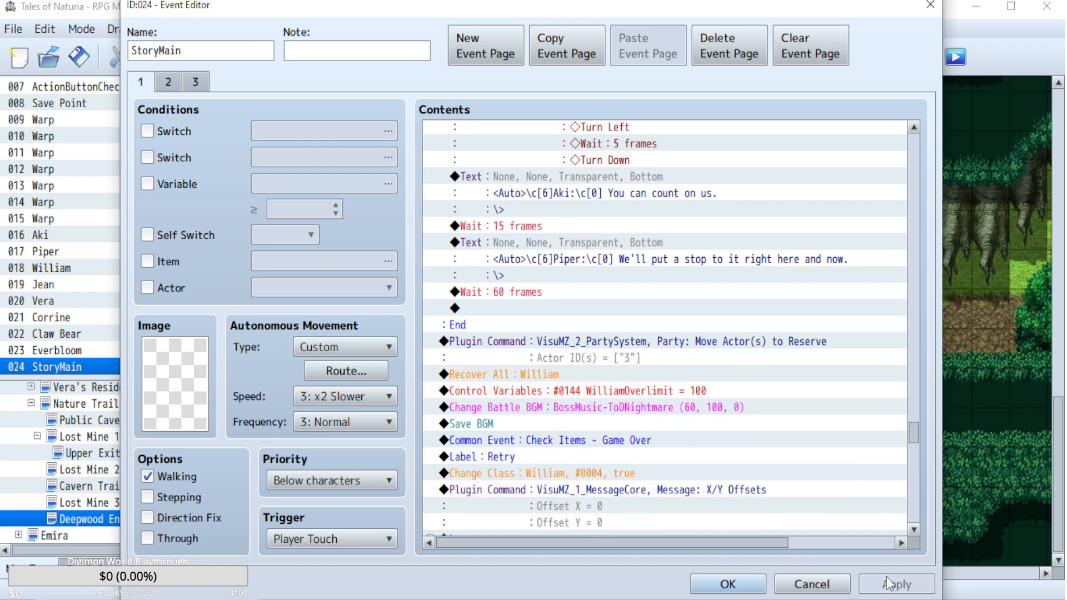
click(728, 584)
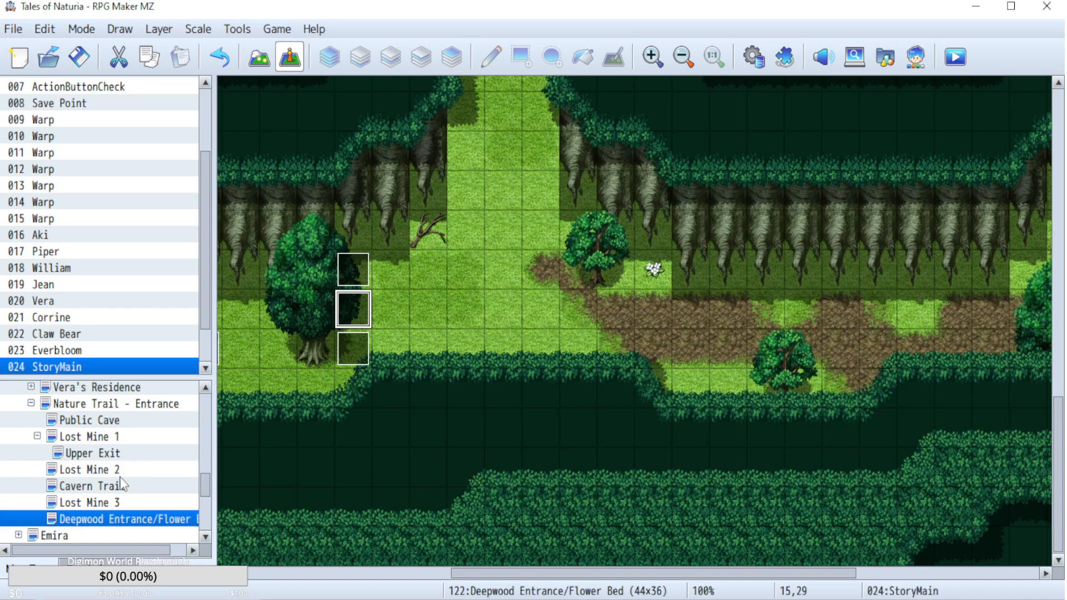
Switch to the Nature Trail - Entrance map and inspect the Story3 event at 13,27, closing it without changes.
scroll(90, 500, up, 2)
click(102, 472)
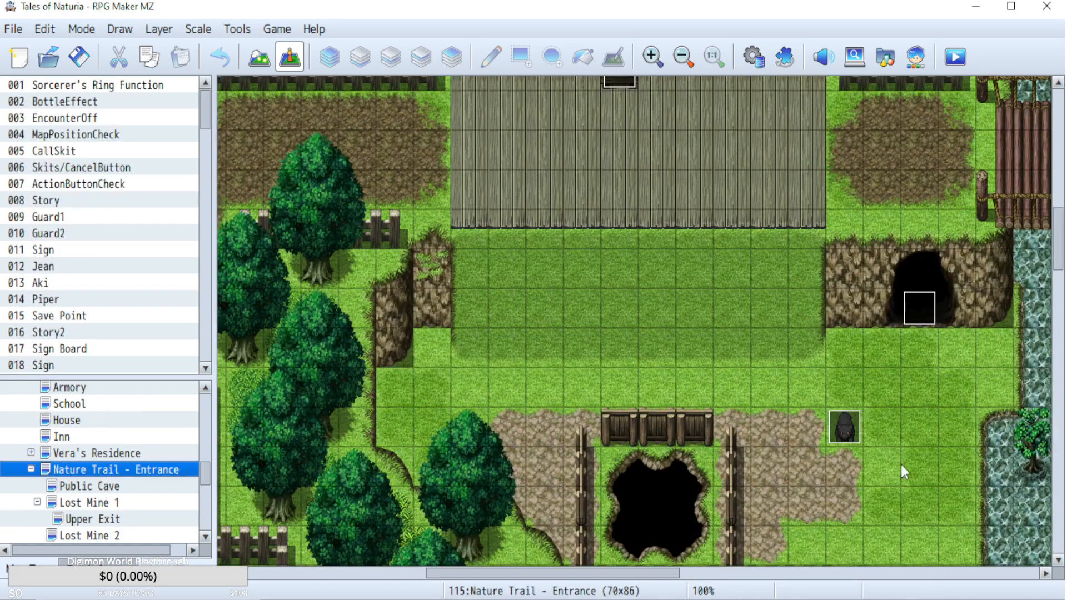
drag(564, 576, 374, 578)
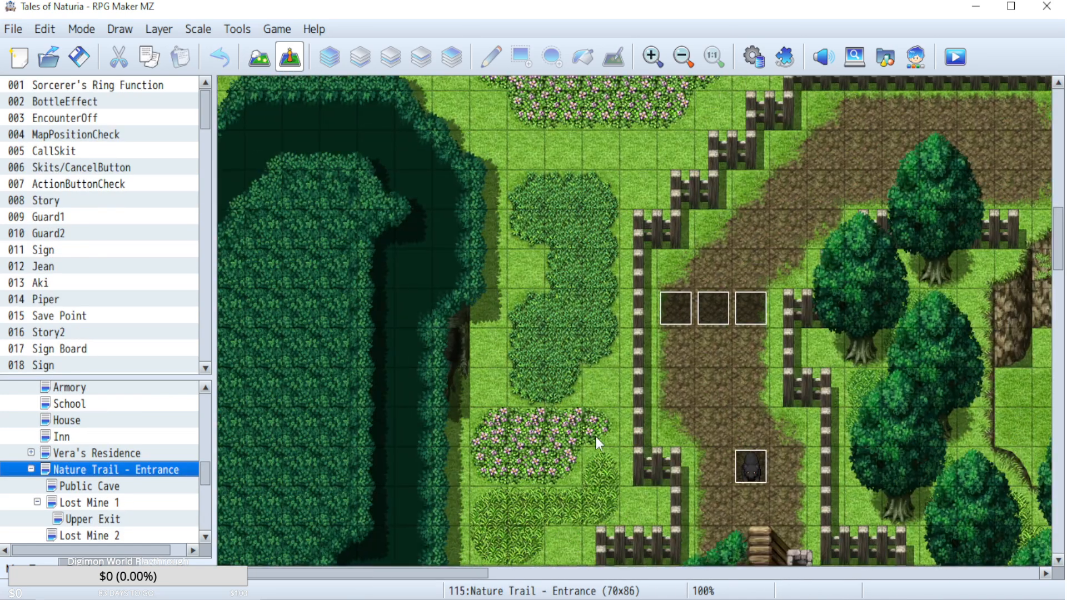
scroll(606, 417, down, 1)
double_click(711, 236)
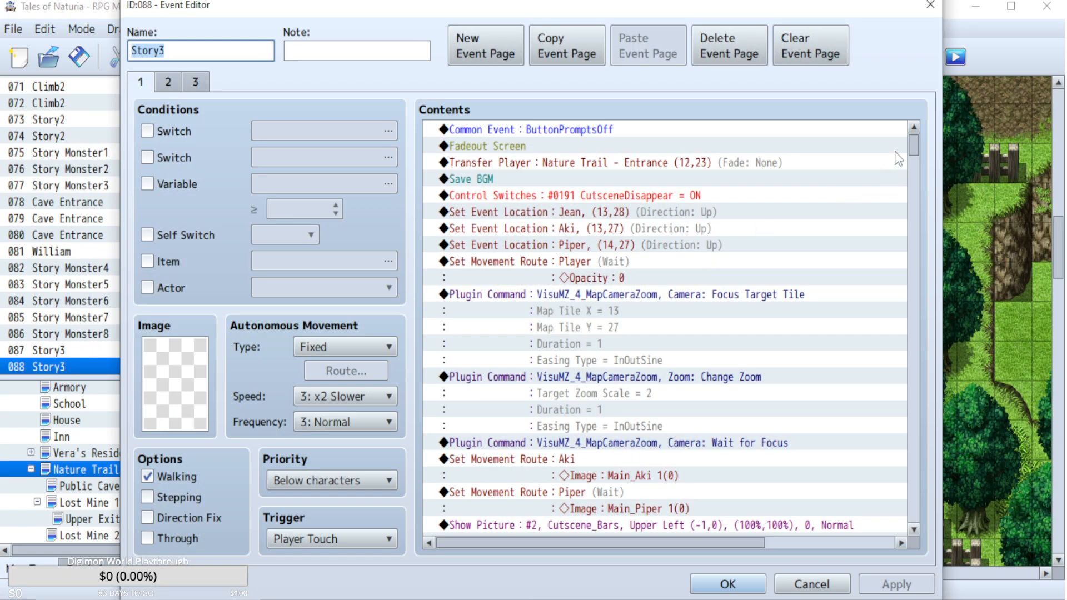
click(784, 583)
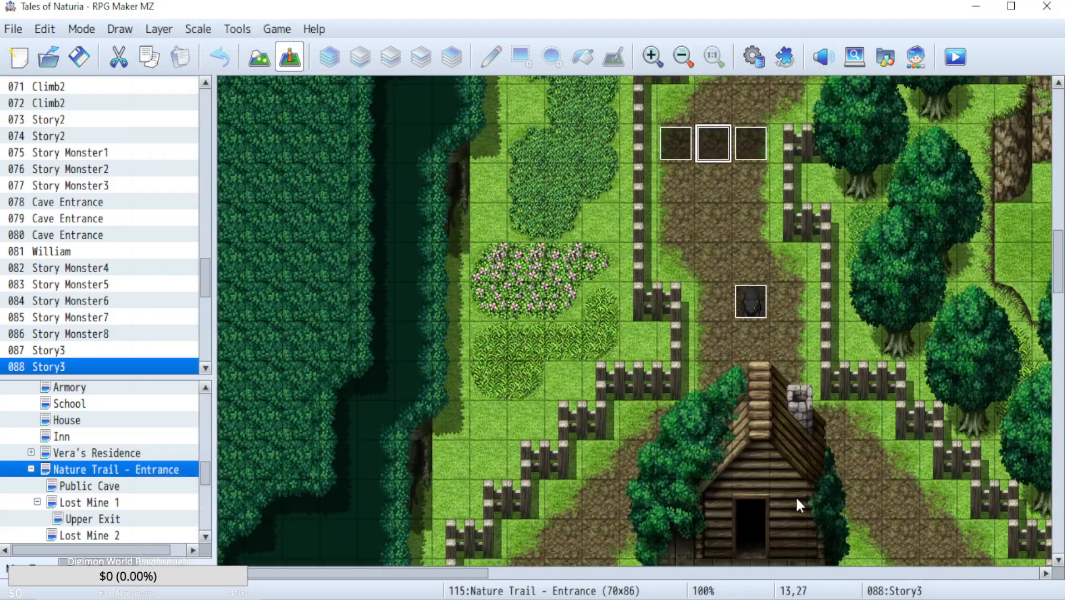
Check the Overlimit unlock commands in the Story2 event at 14,60 of the map, closing it without changes.
scroll(795, 495, down, 5)
scroll(795, 498, down, 10)
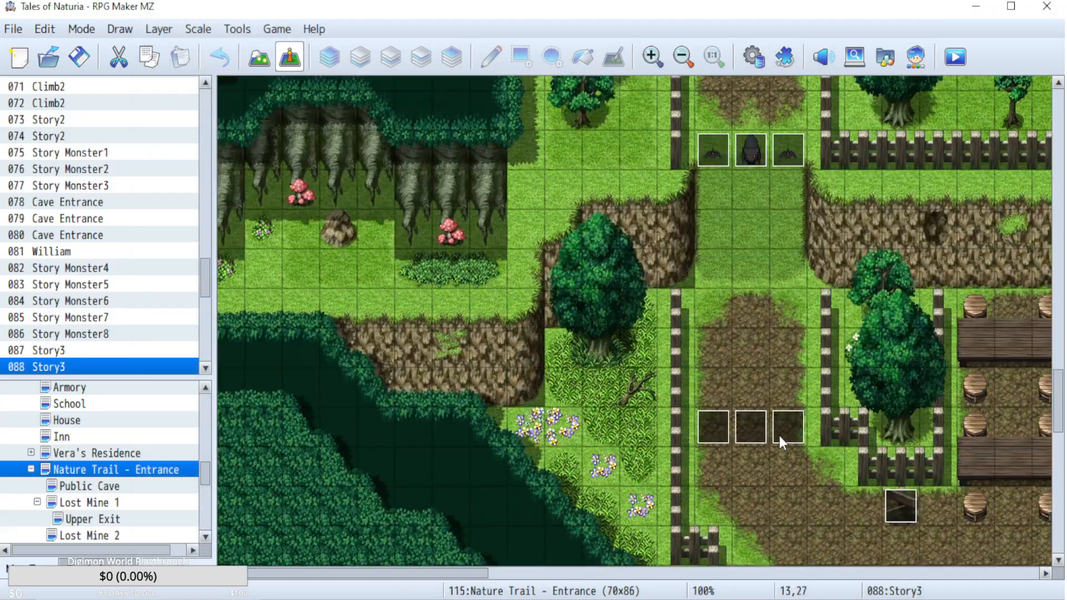
scroll(779, 435, down, 1)
double_click(755, 381)
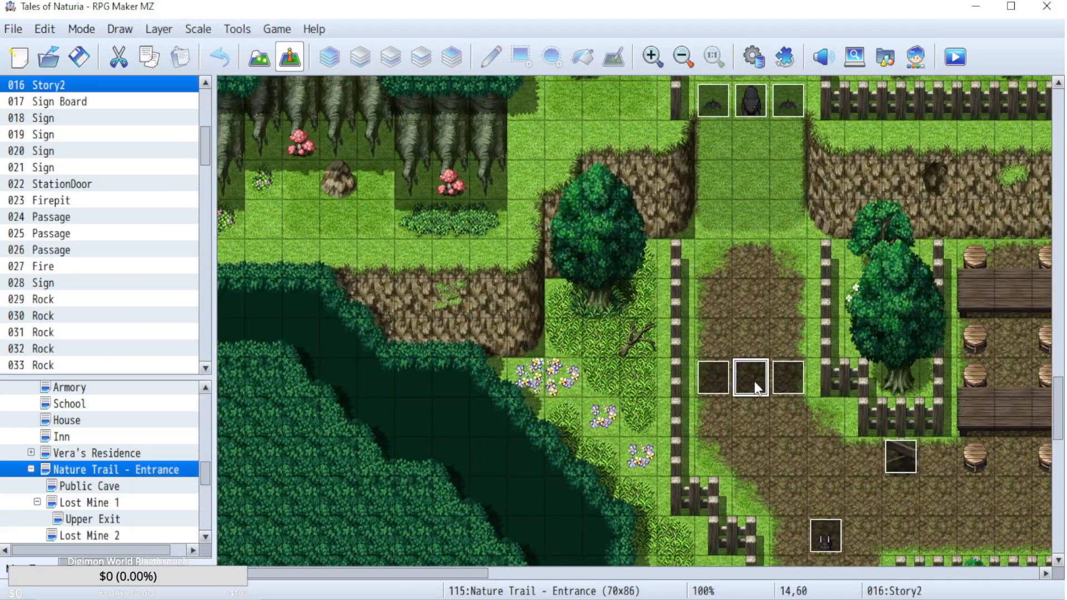
drag(910, 145, 909, 308)
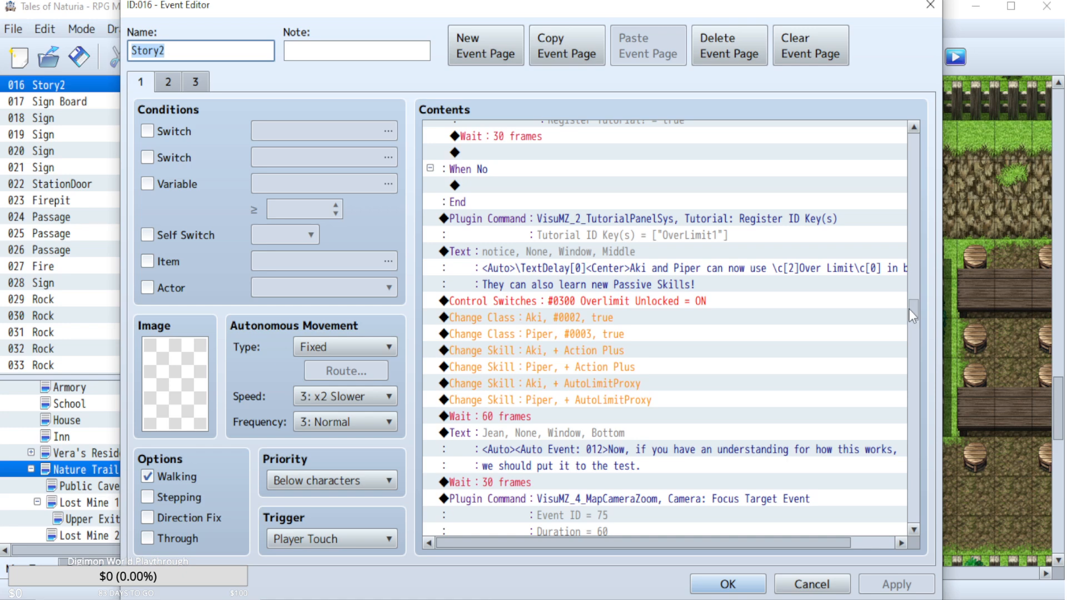
mouse_move(909, 309)
mouse_down()
mouse_move(909, 341)
mouse_move(905, 312)
mouse_up()
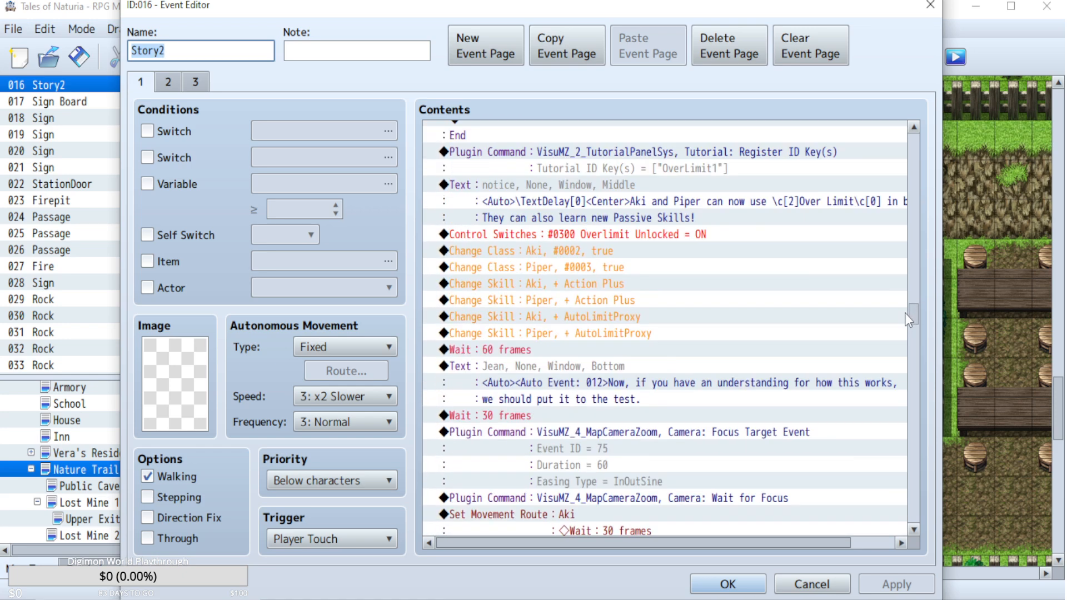
click(817, 590)
Open the William Physical Artes common event in the database and expand its Button [OK] branch to examine the Overlimit conditions.
click(755, 68)
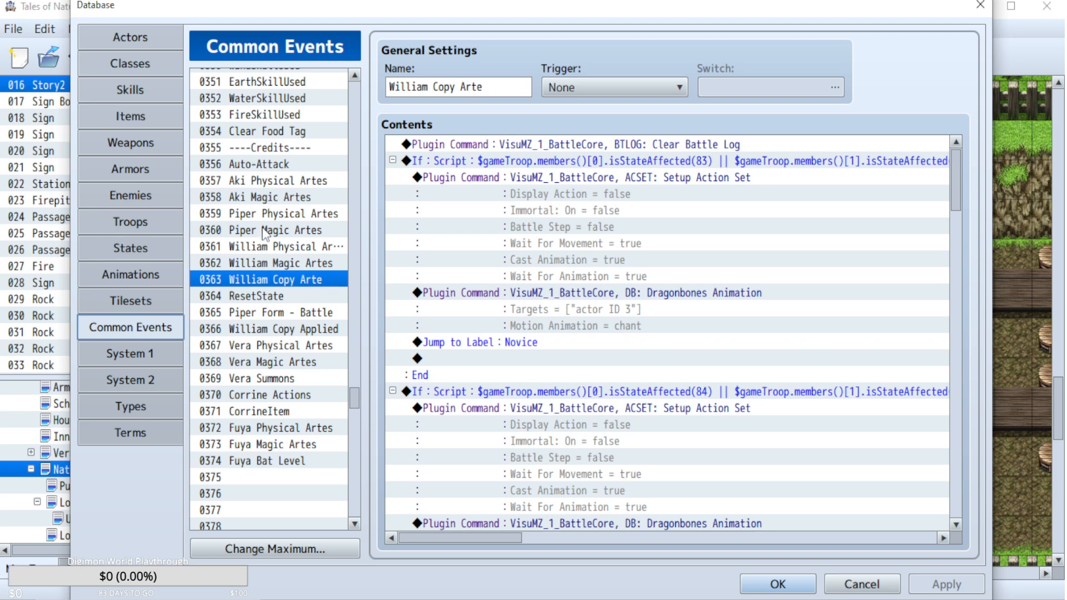
click(307, 250)
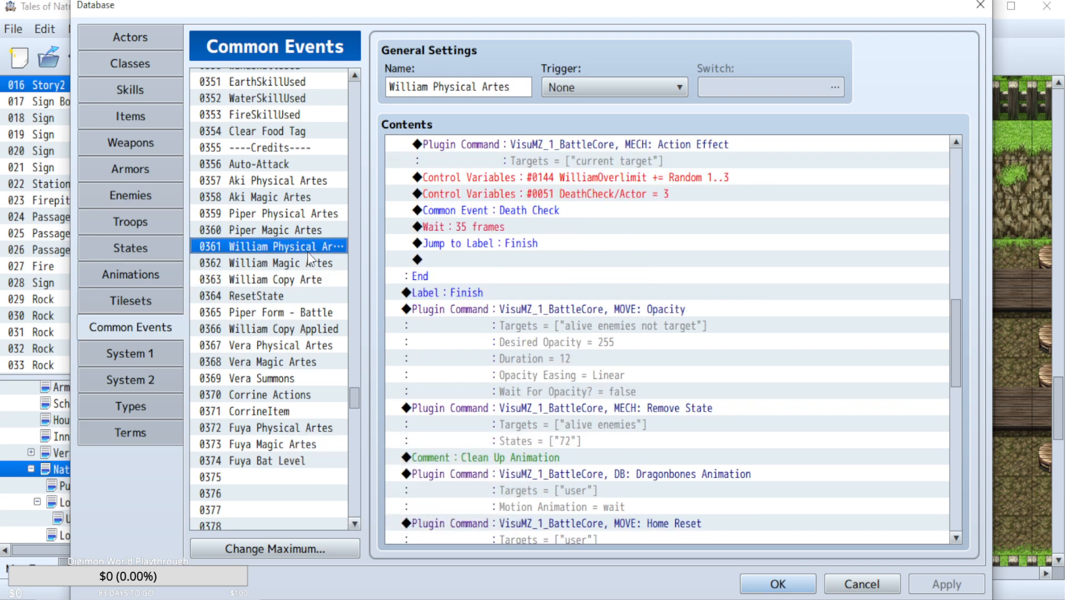
drag(952, 331, 943, 134)
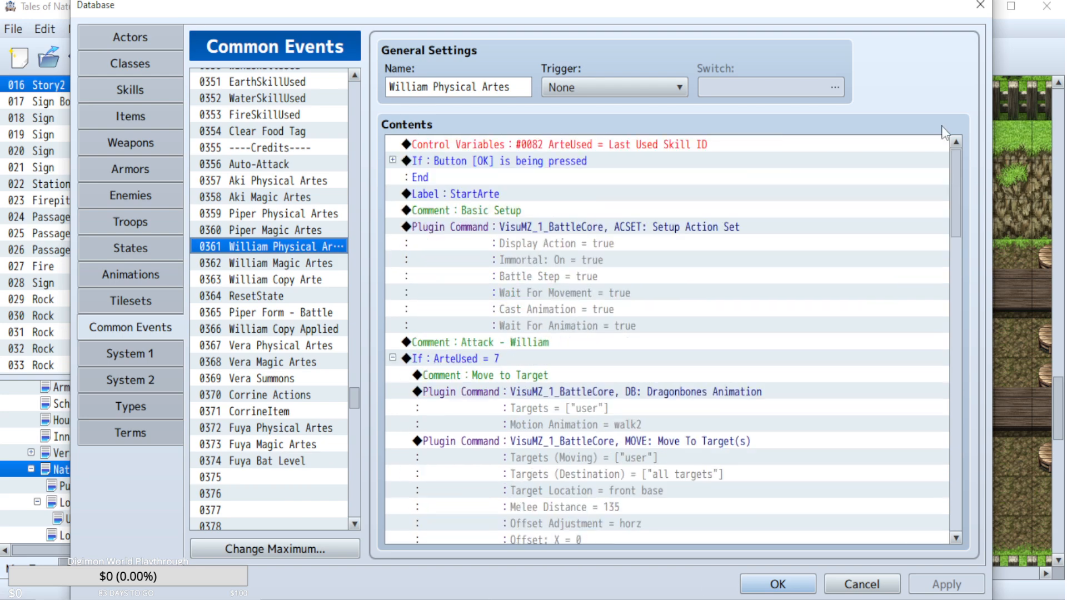
click(393, 160)
scroll(603, 243, up, 1)
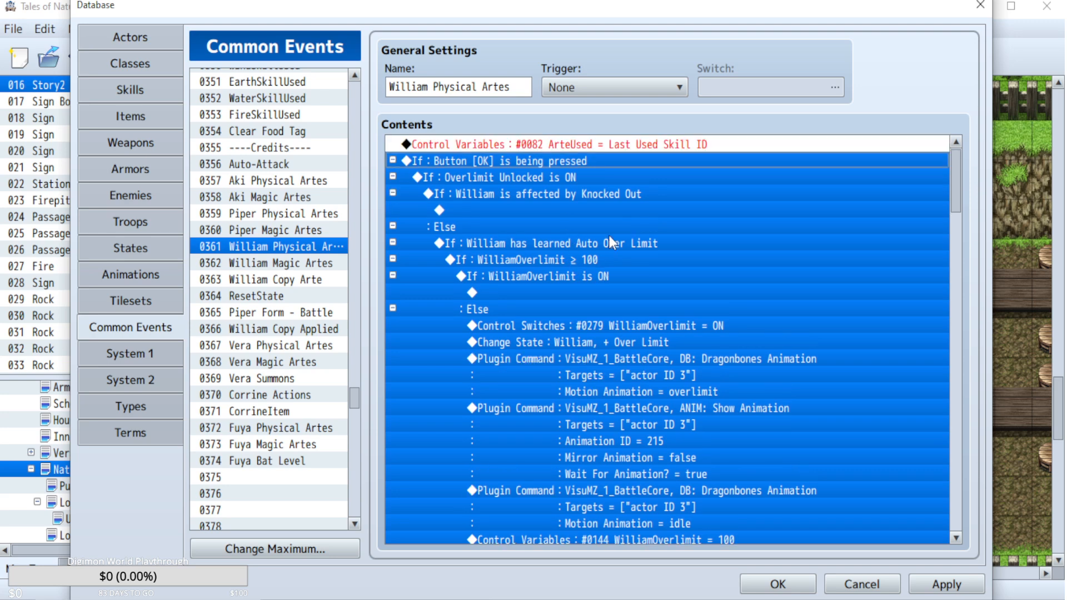
Compare the opening button conditions of the Piper Physical Artes, Piper Magic Artes and William Magic Artes common events.
click(267, 216)
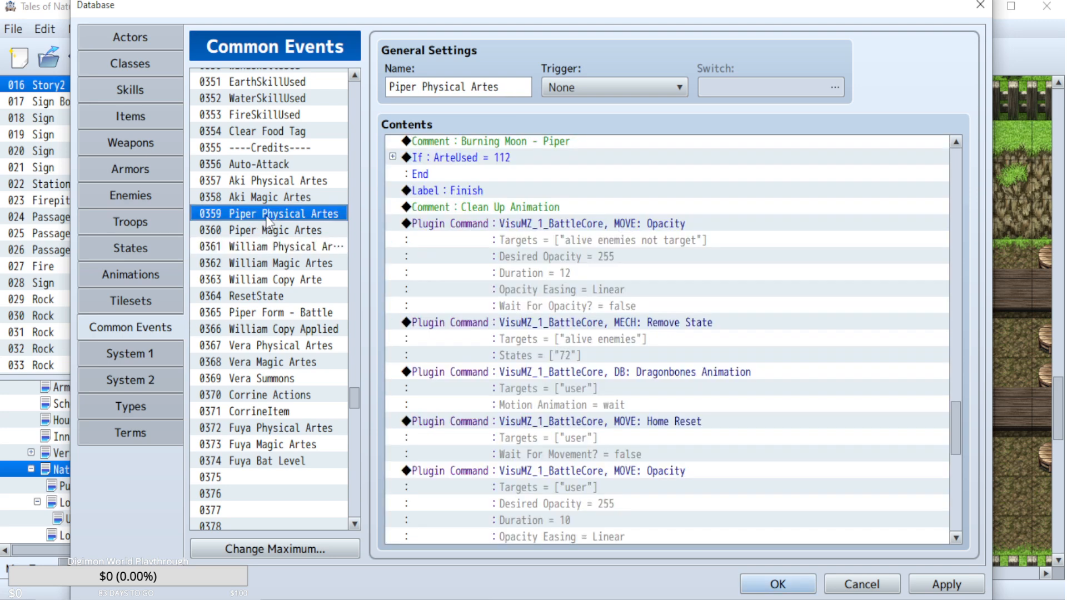
drag(962, 427, 958, 176)
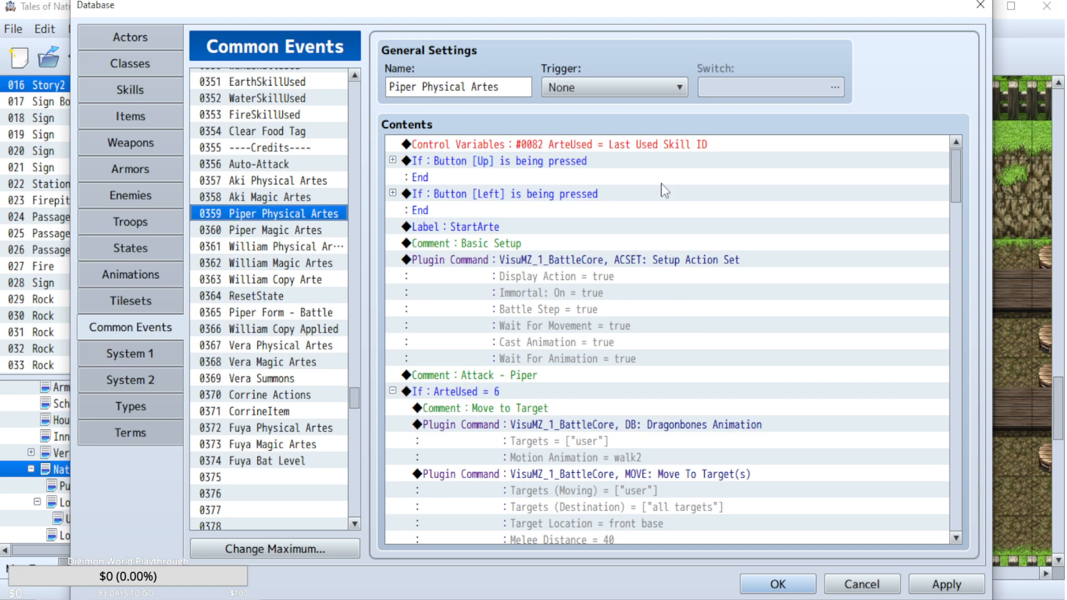
click(284, 229)
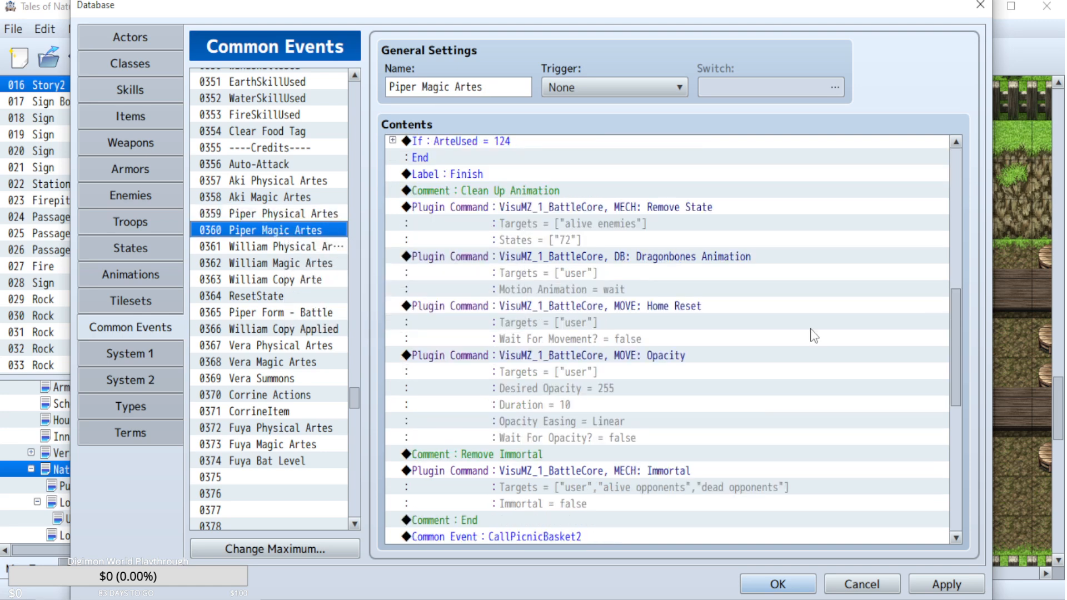
drag(956, 384, 946, 149)
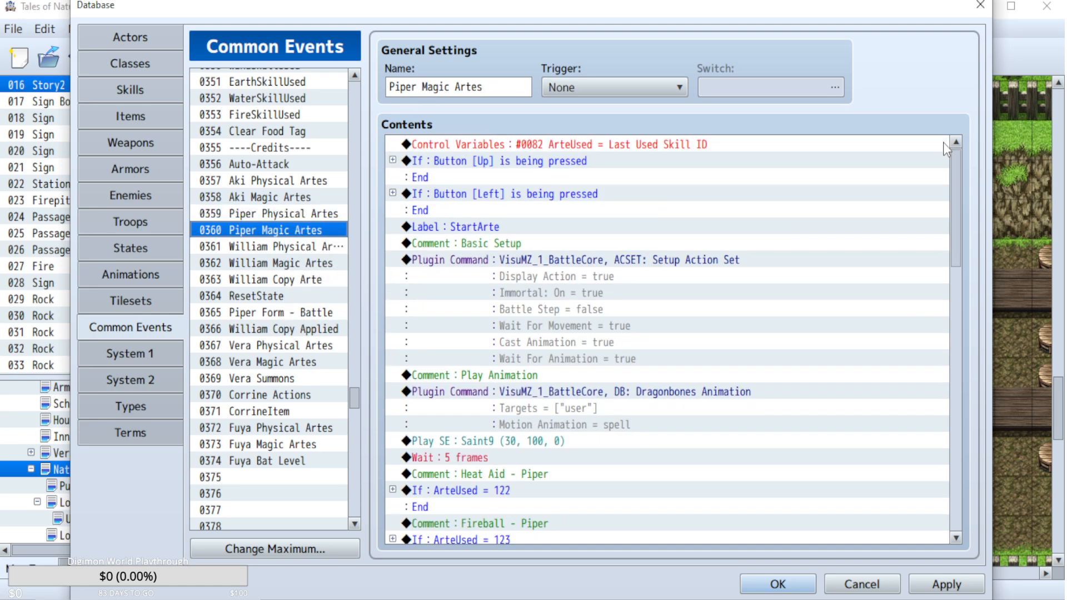
click(285, 247)
click(266, 264)
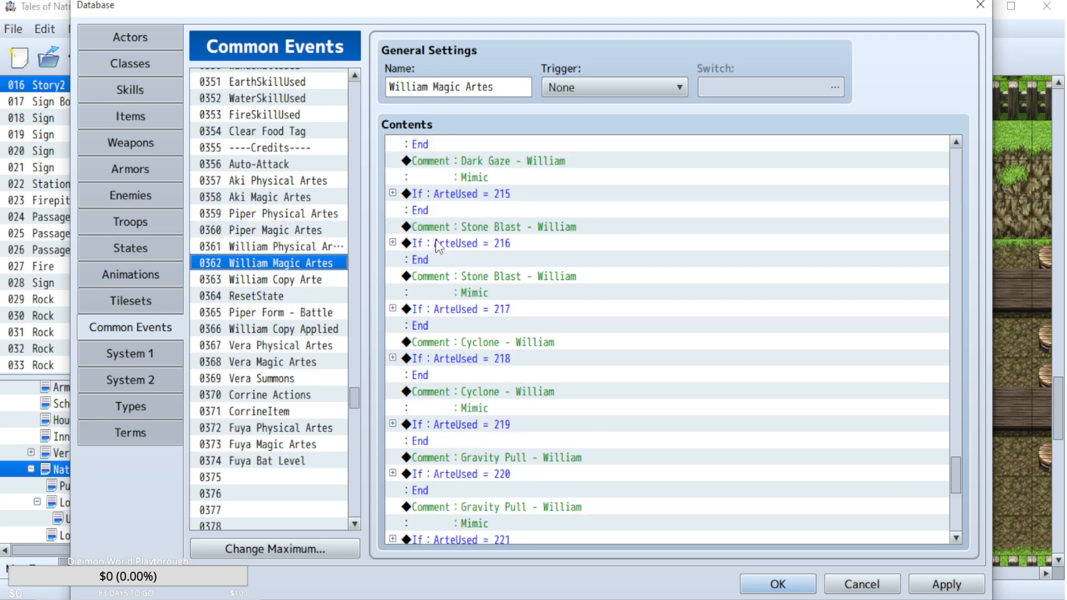
drag(951, 340, 955, 133)
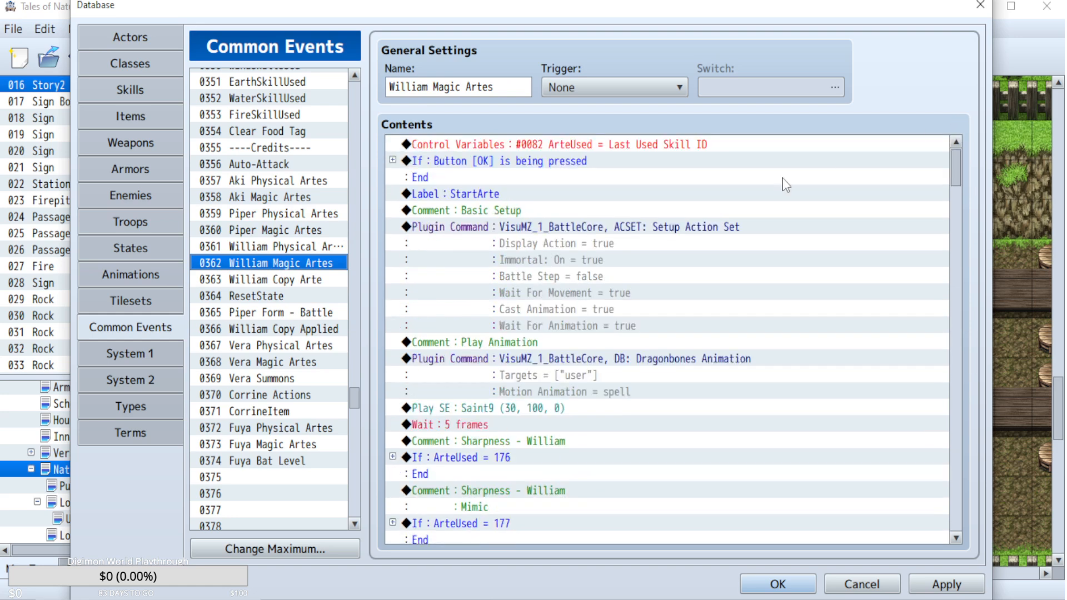
Recheck William Physical Artes' Button [OK] branch against the expanded Button [Up] branch of Piper Magic Artes.
click(264, 246)
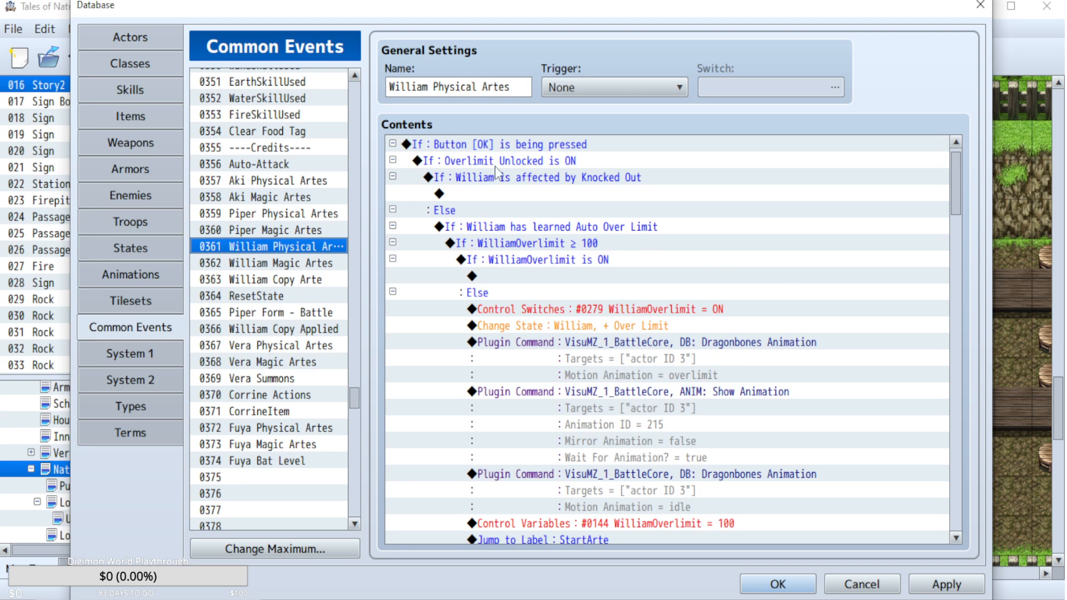
scroll(643, 303, up, 1)
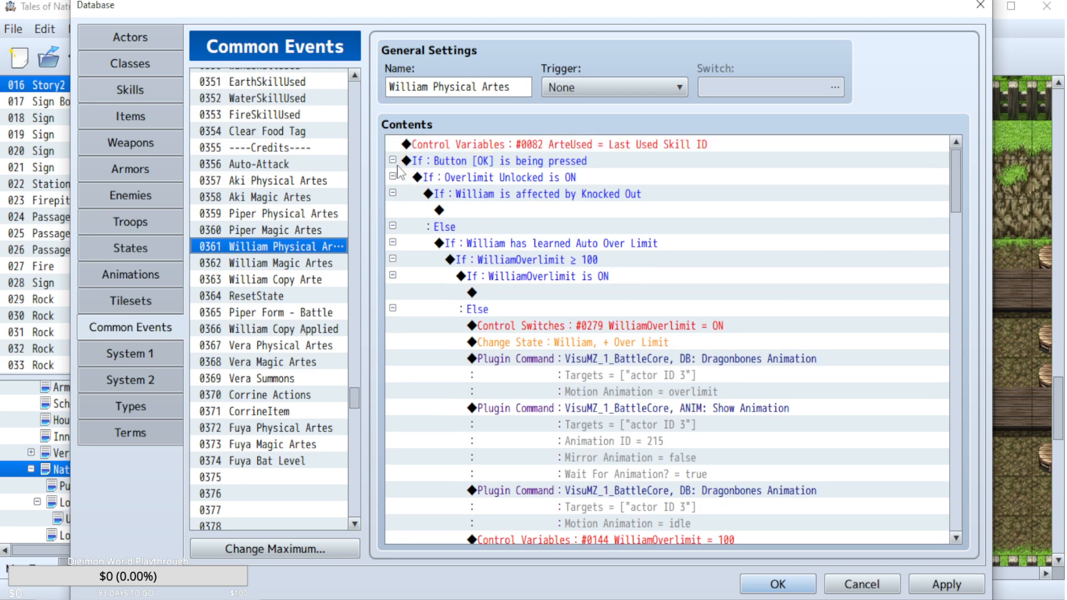
click(288, 230)
click(393, 161)
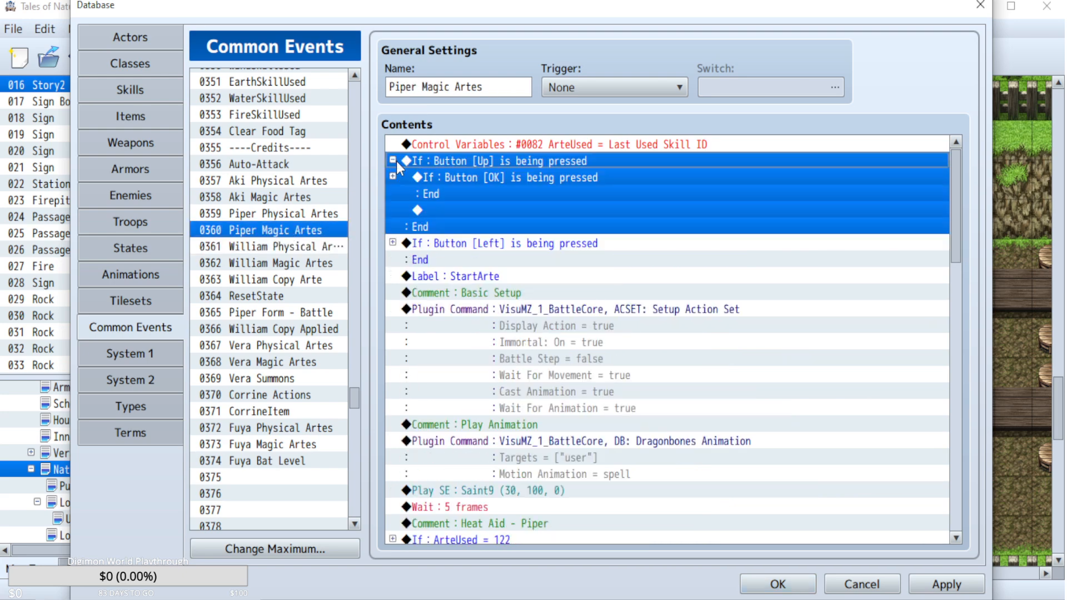
Insert a conditional branch for Button Up is being pressed, with an Else branch, above the Button [OK] branch in William Physical Artes.
click(288, 246)
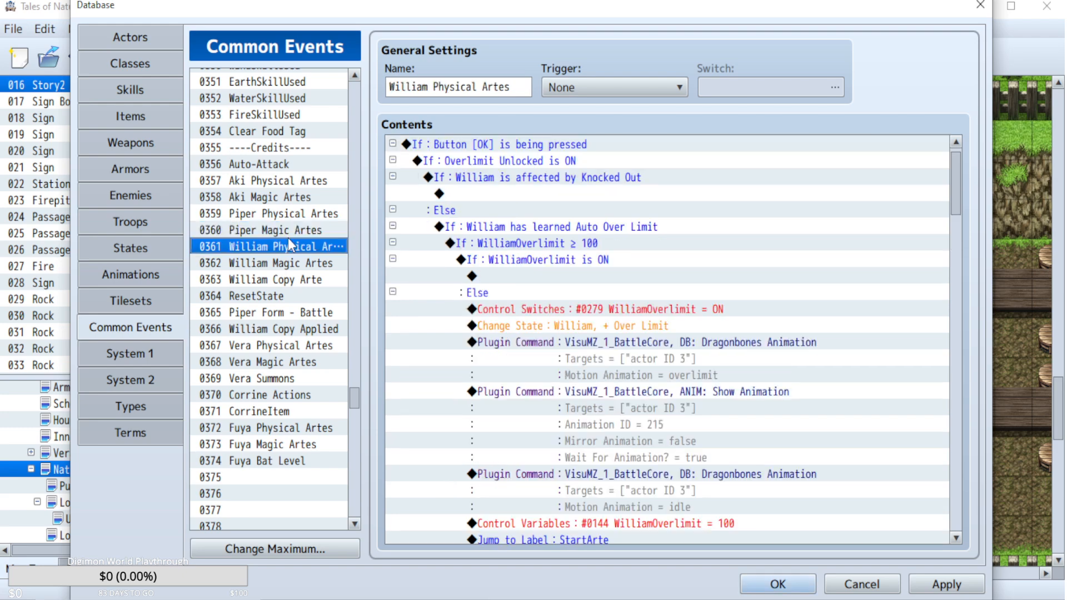
scroll(512, 170, up, 1)
double_click(518, 158)
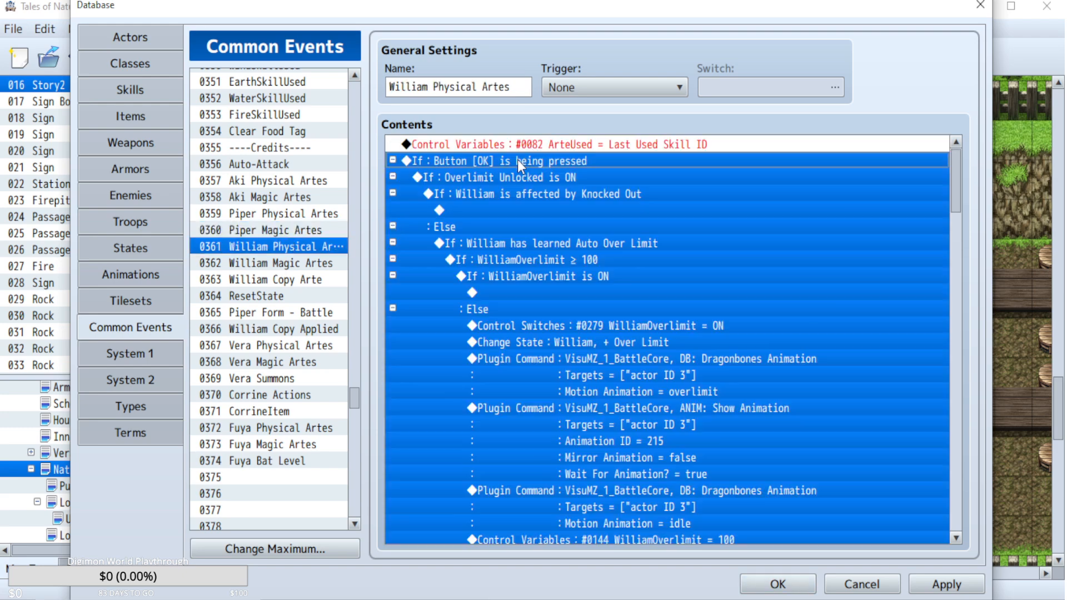
click(474, 86)
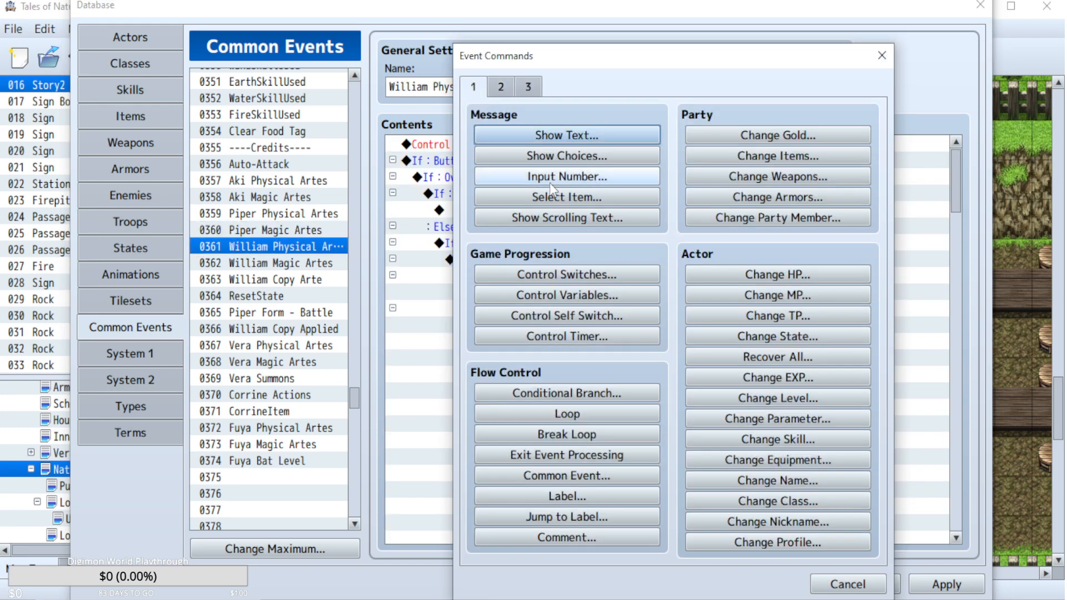
click(589, 387)
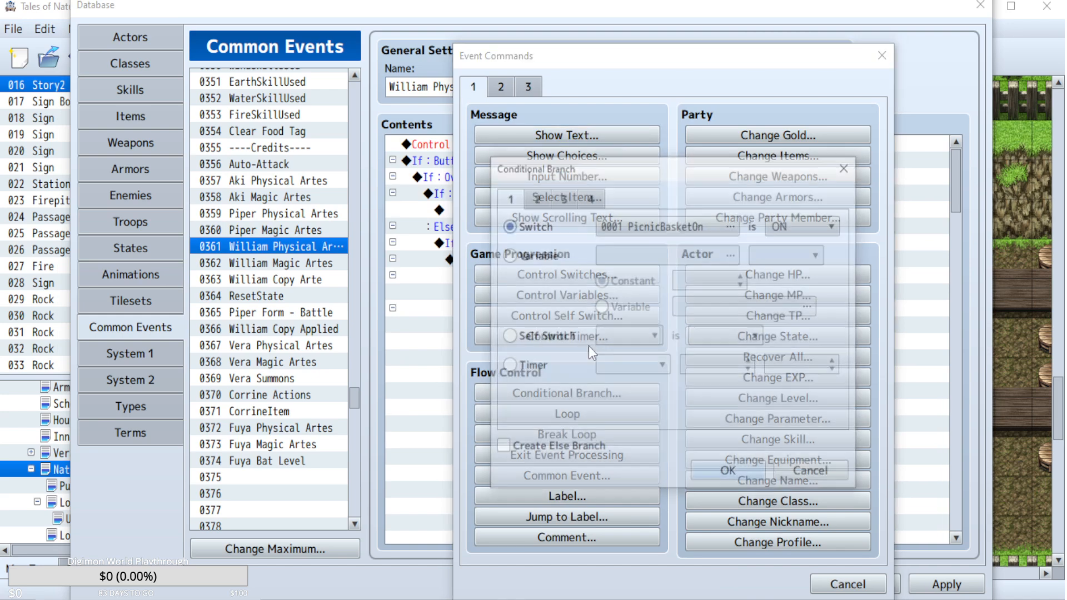
click(568, 209)
click(588, 198)
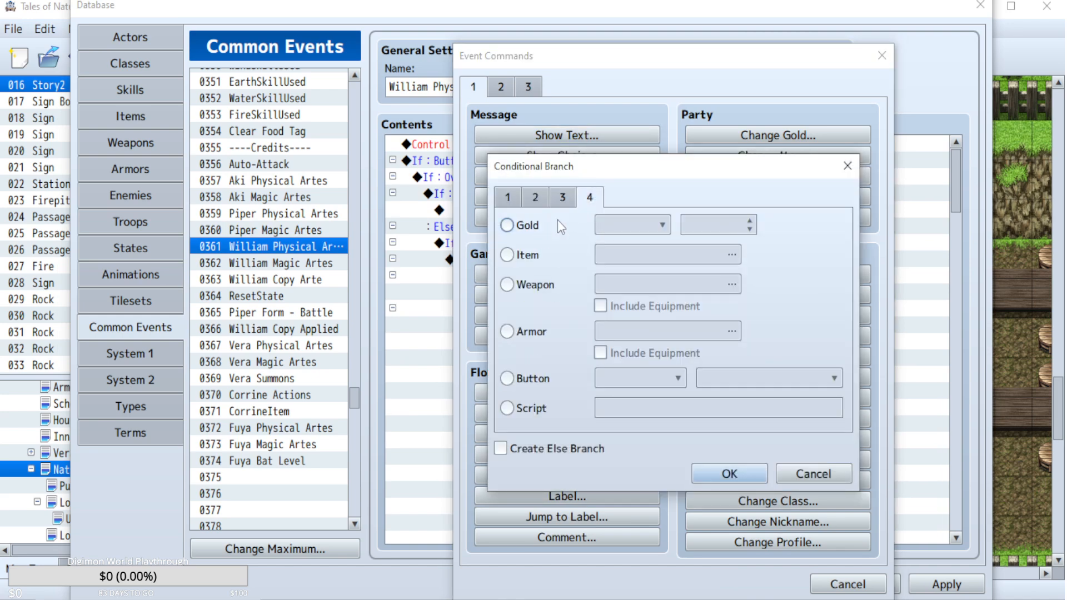
click(507, 378)
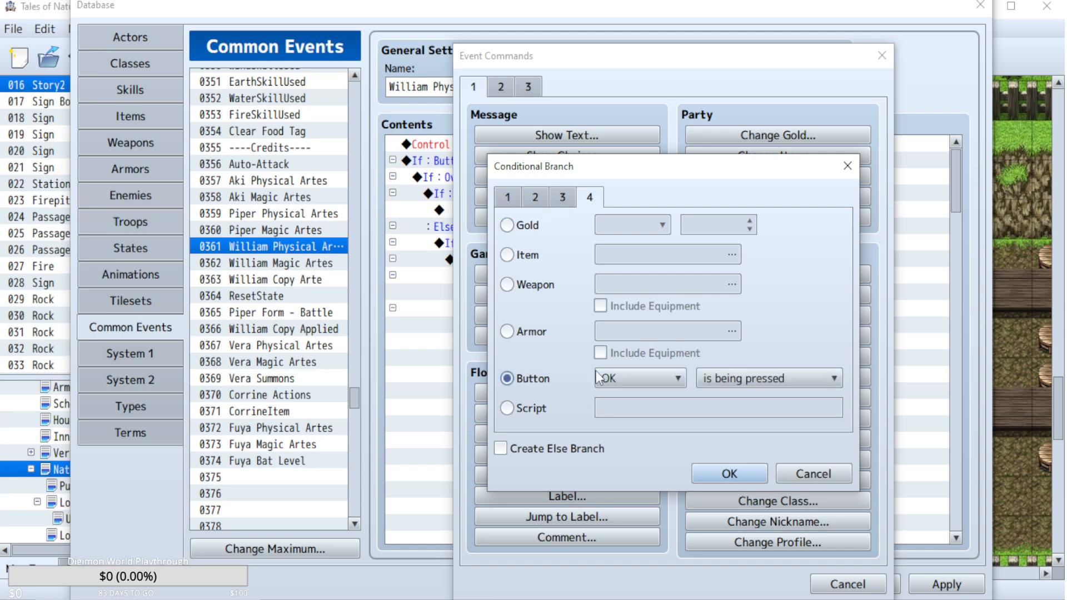
click(729, 378)
click(729, 396)
click(668, 382)
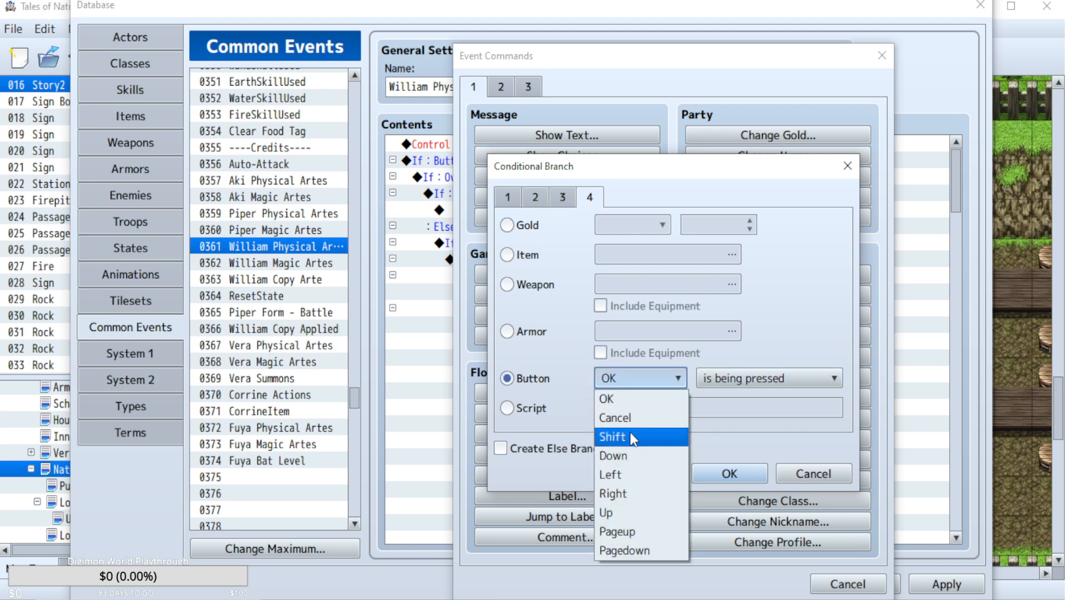
click(628, 512)
click(579, 447)
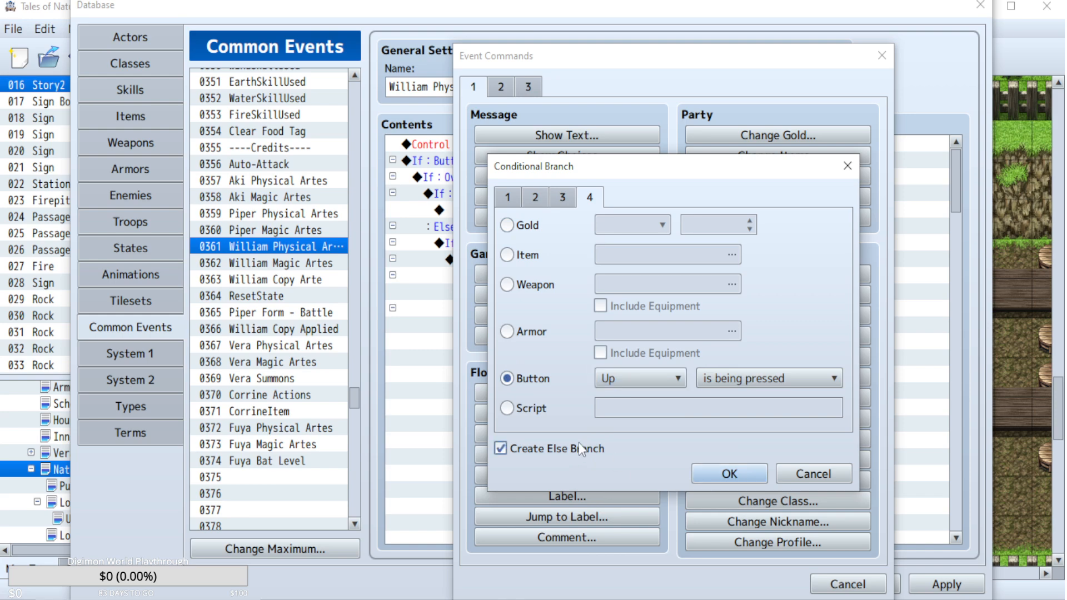
click(712, 474)
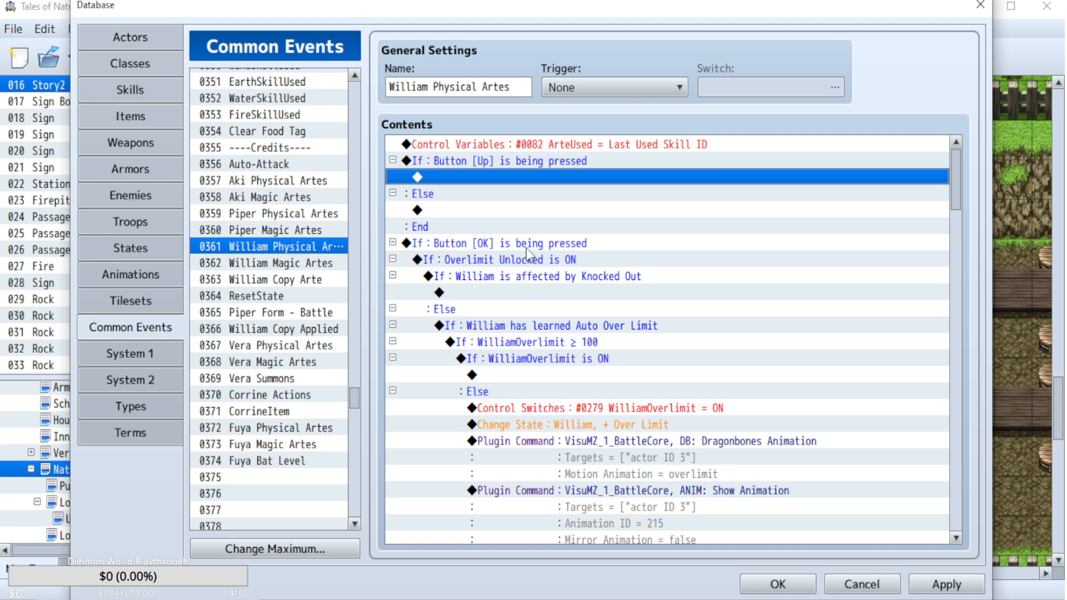
Move the whole Button [OK] branch inside the Button [Up] branch in William Physical Artes.
click(526, 245)
scroll(406, 183, down, 2)
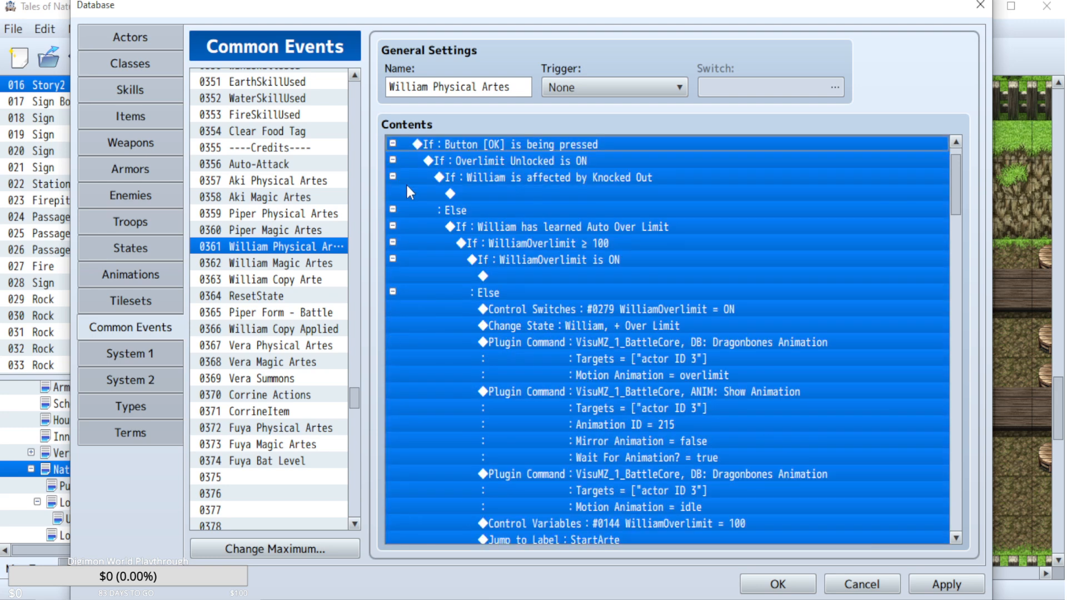
Check the Button [Up] condition in Piper Magic Artes, remove the Else branch from William Physical Artes' Button [Up] condition, and apply the change.
click(248, 229)
double_click(504, 164)
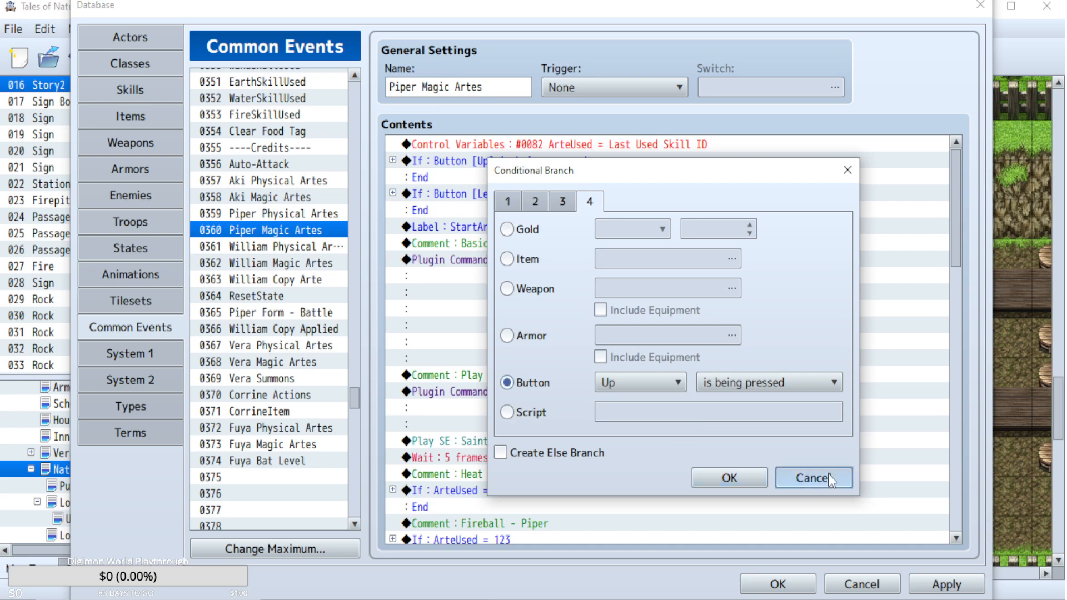
click(813, 478)
click(294, 246)
drag(956, 253, 954, 157)
double_click(558, 162)
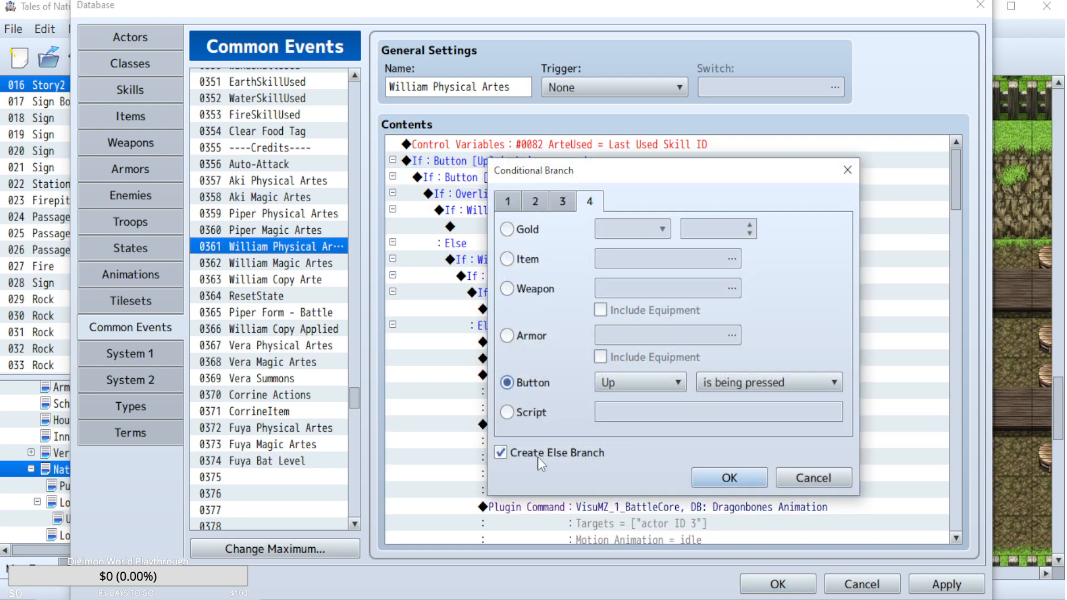
click(539, 459)
click(745, 484)
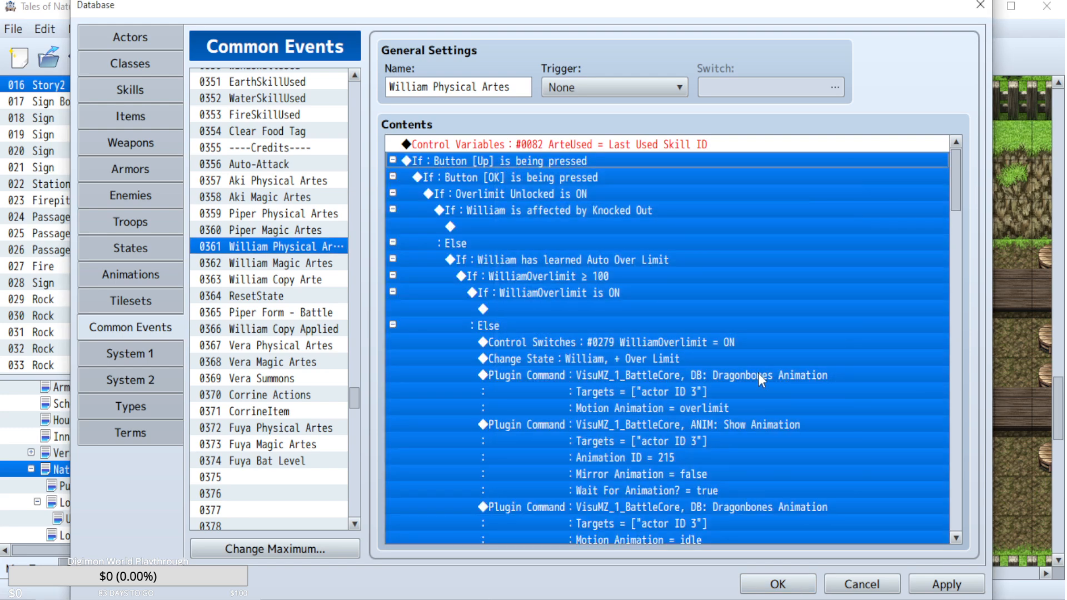
click(941, 582)
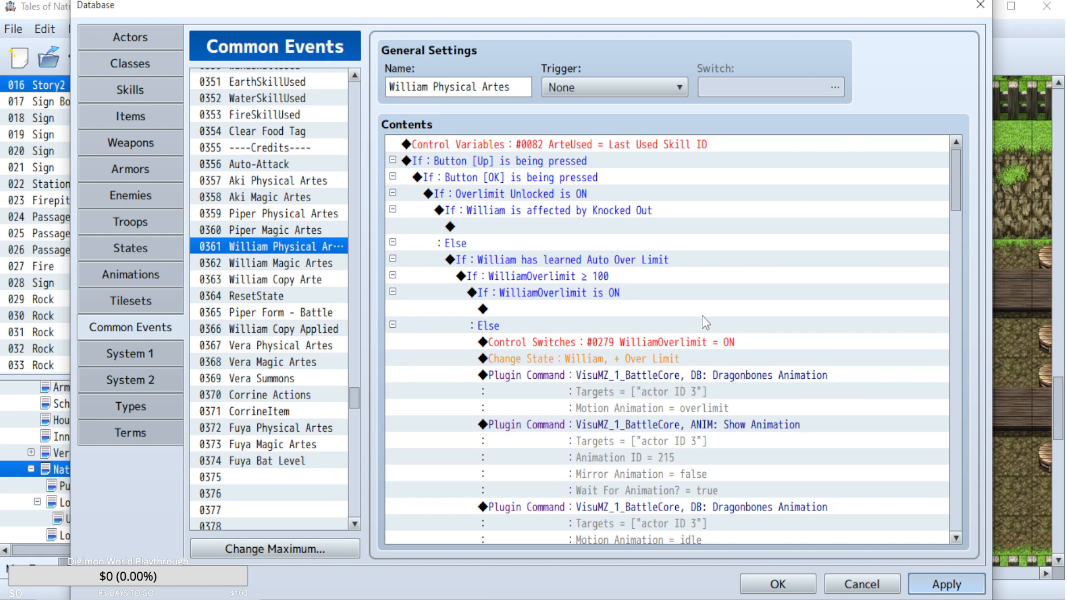
Review the nested conditions in William Physical Artes, then collapse and copy the complete Button [Up] branch.
scroll(702, 316, down, 12)
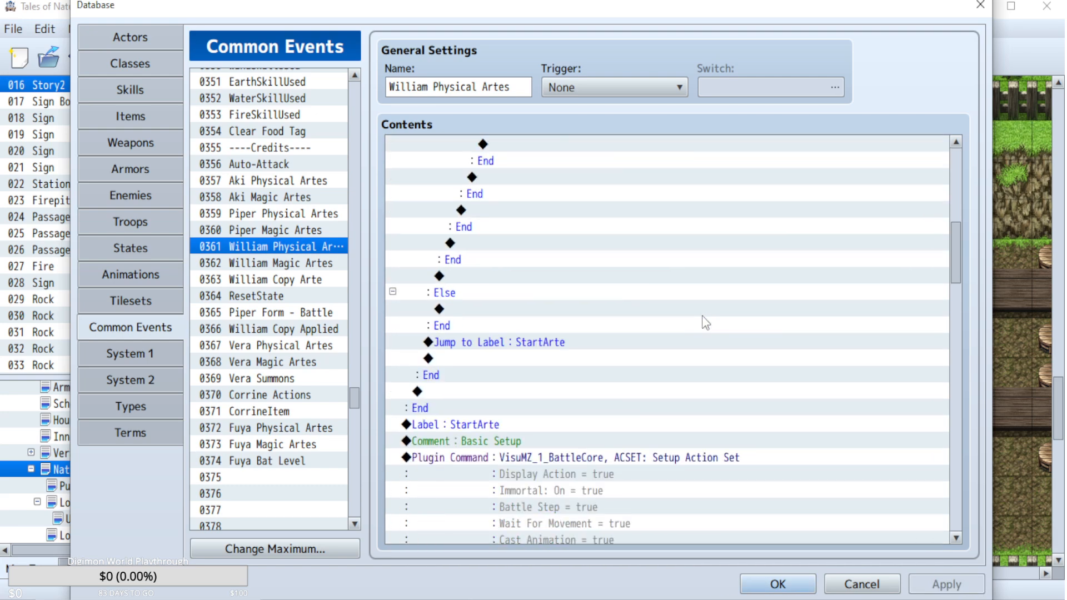
scroll(702, 323, down, 2)
scroll(579, 168, up, 10)
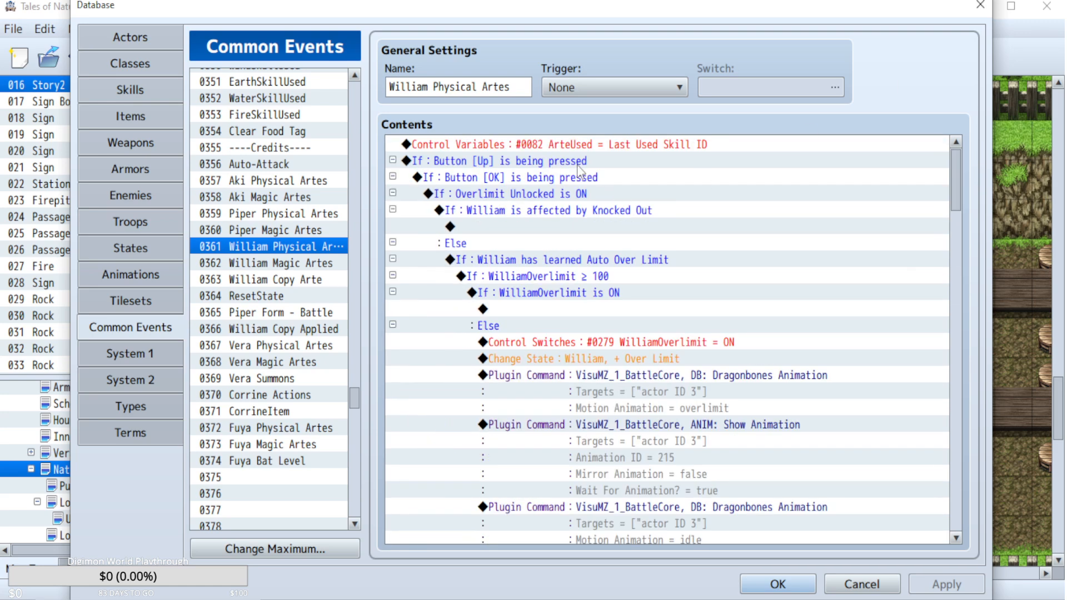
click(578, 166)
click(392, 161)
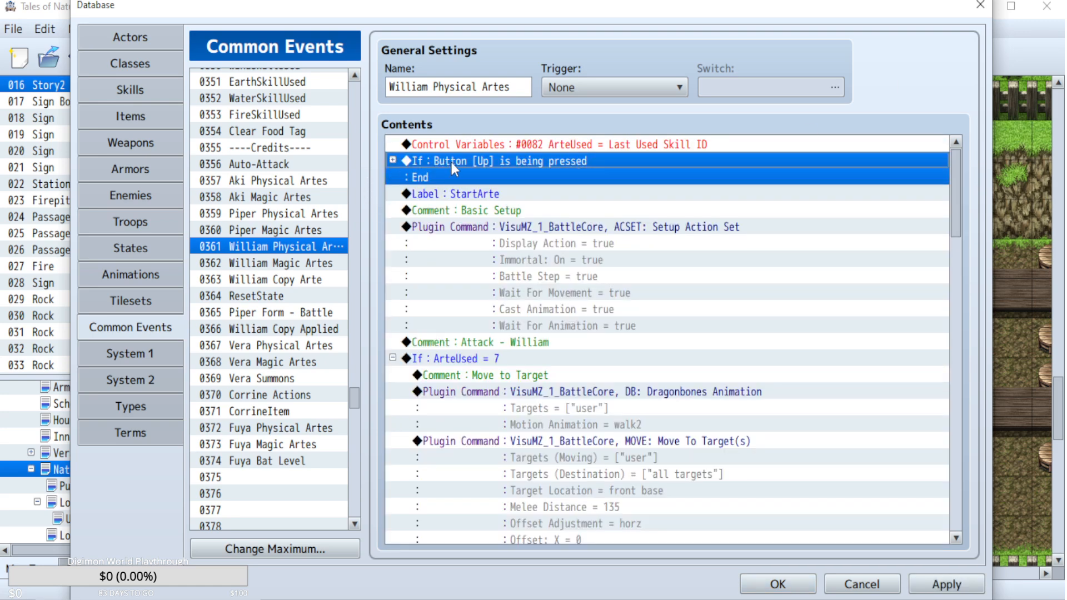
Replace William Magic Artes' Button [OK] branch with the copied Button [Up] branch, confirm the database changes and save the project.
click(263, 265)
click(522, 166)
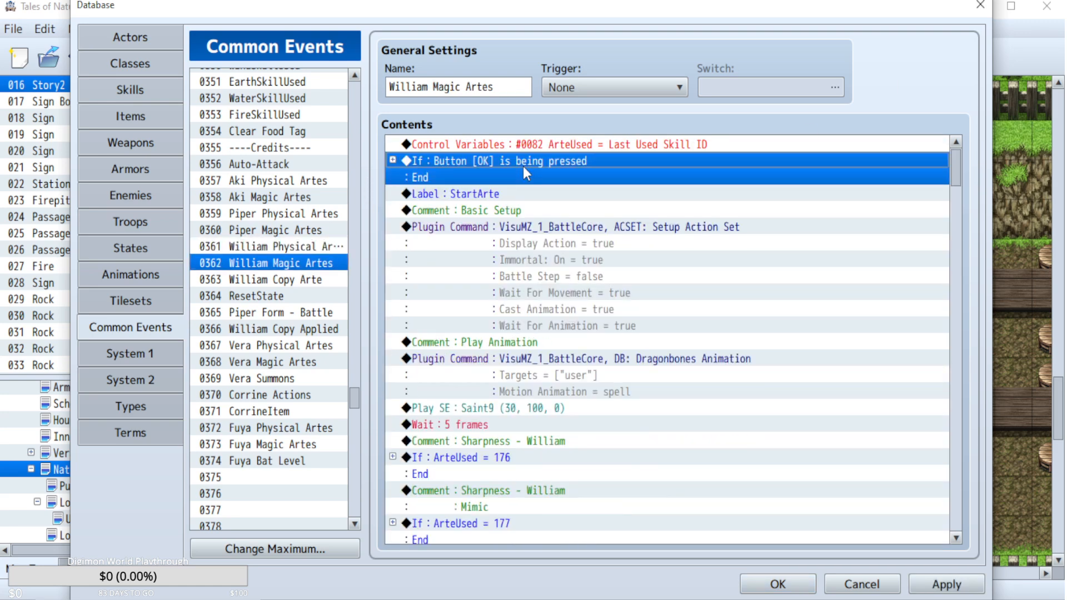
key(Page_Down)
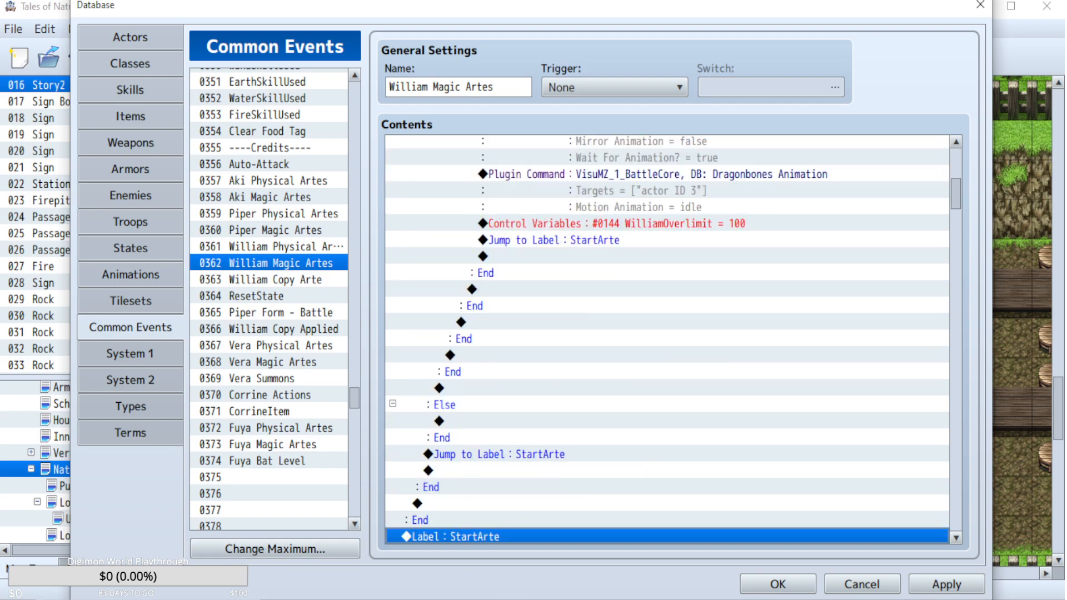
click(777, 584)
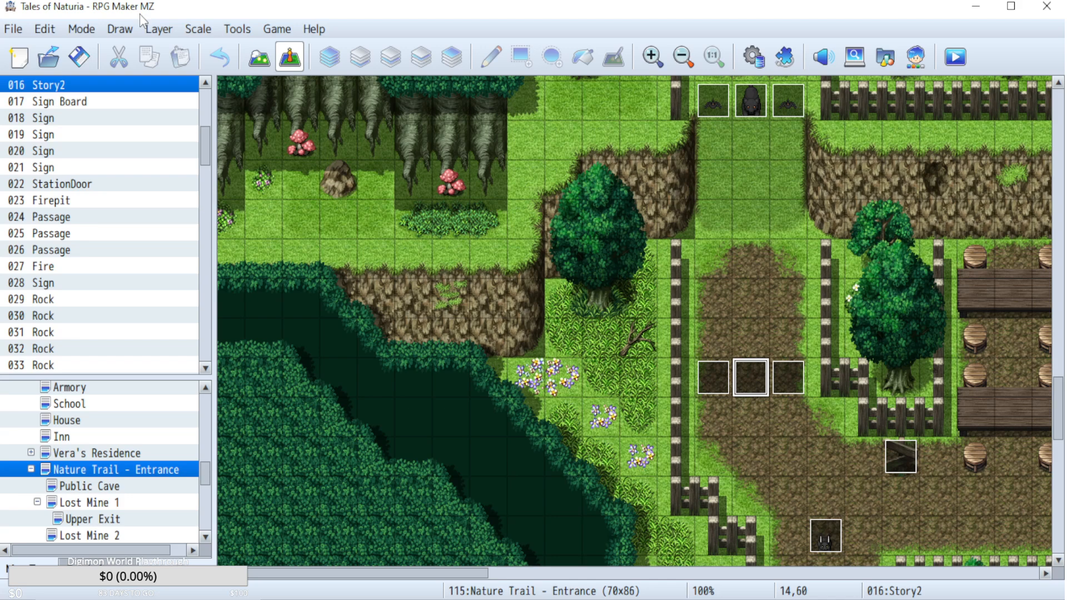
click(74, 48)
Open the StoryMain event on the Deepwood Entrance/Flower Bed map and go to its battle-loss commands.
drag(457, 578, 915, 578)
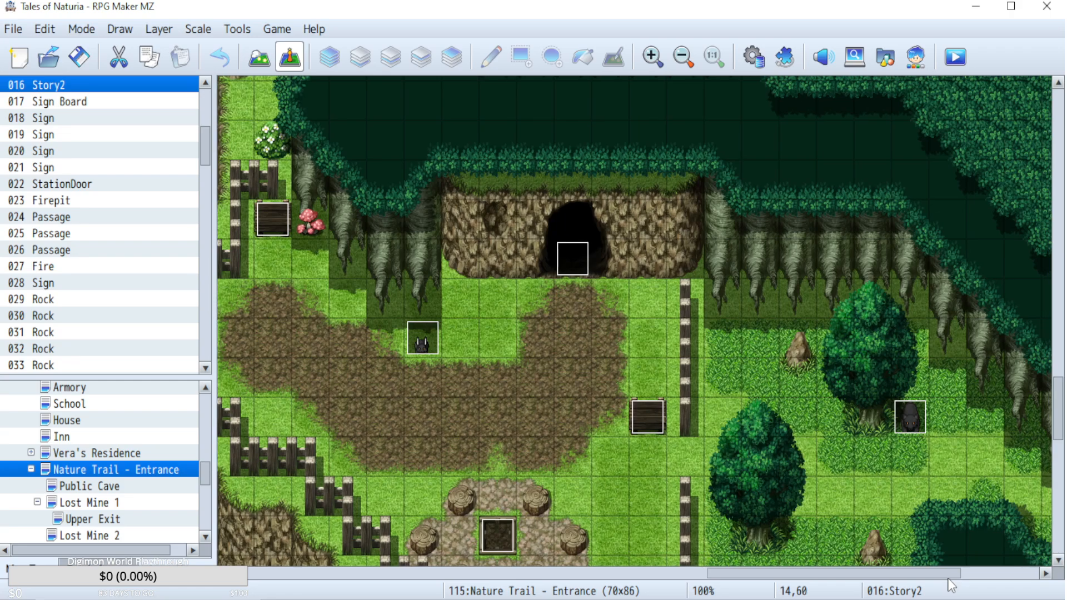
scroll(154, 504, down, 3)
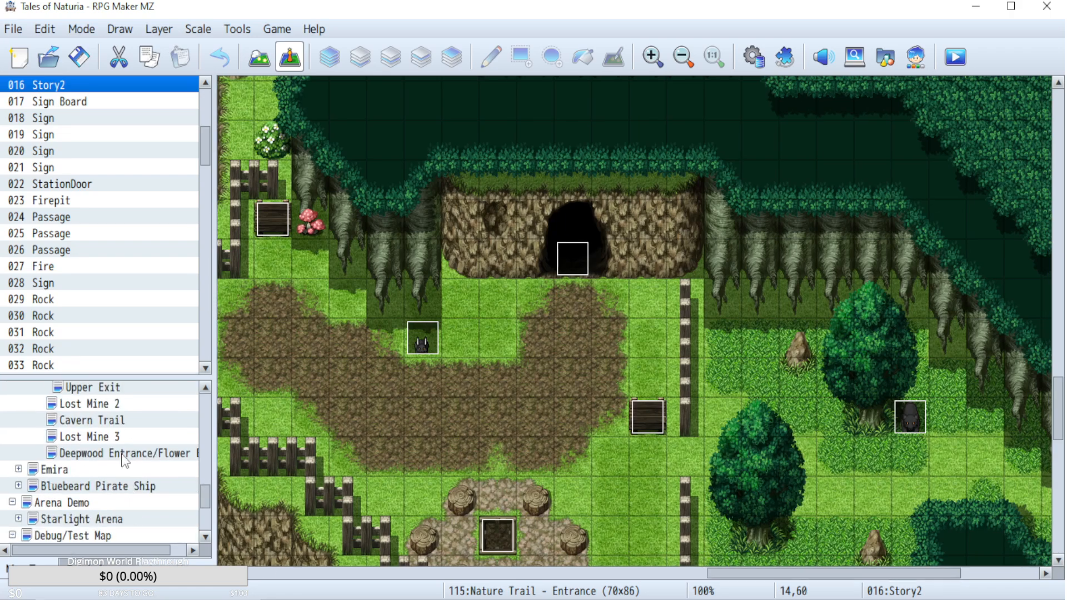
click(123, 453)
drag(1060, 261, 1053, 457)
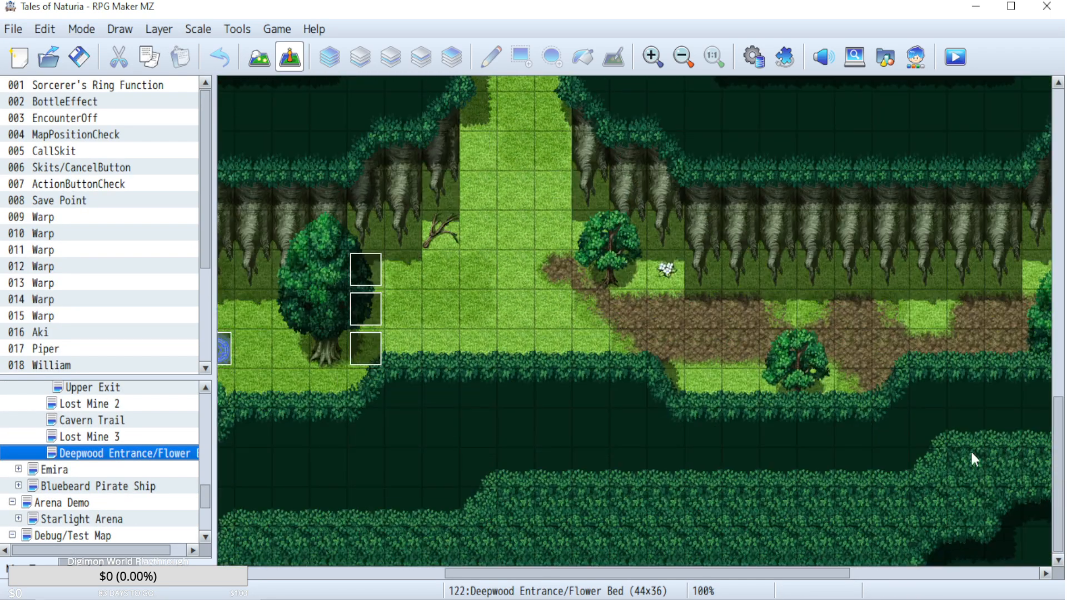
double_click(372, 314)
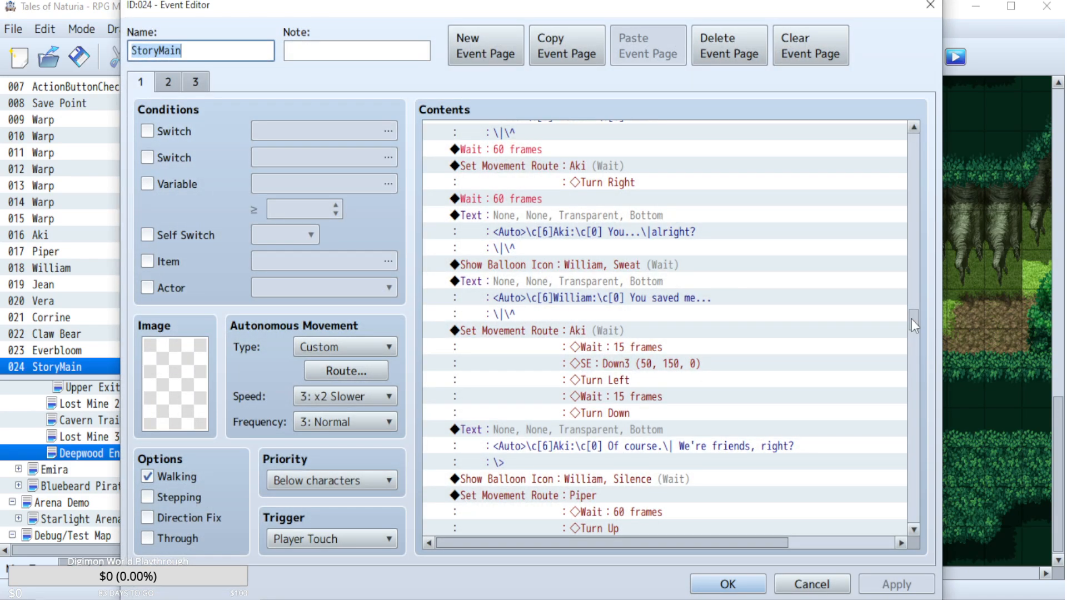
drag(911, 319, 913, 446)
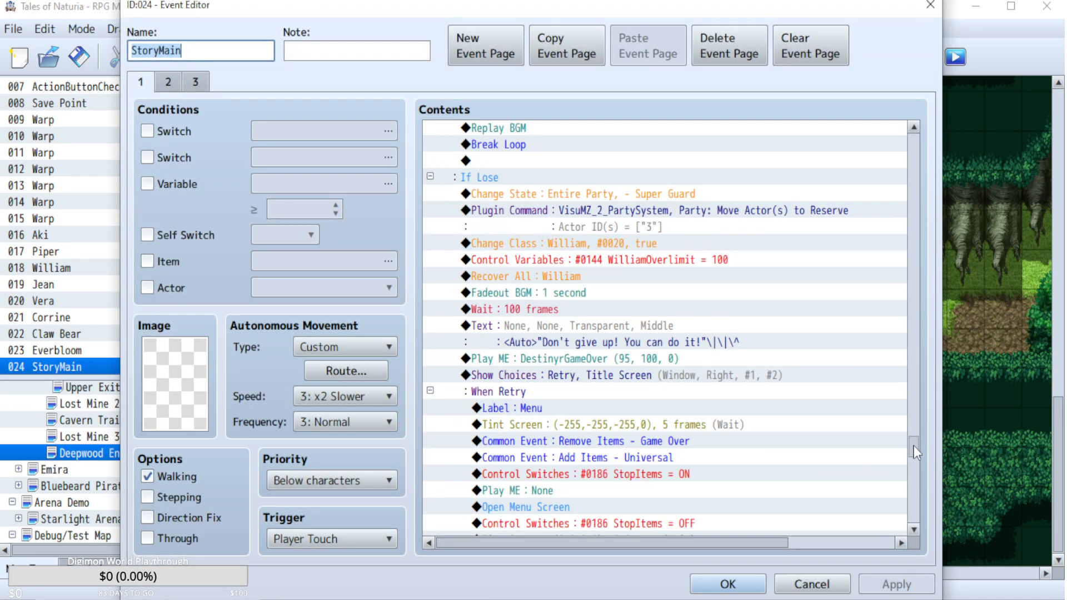
Copy William's class #0020 change and the WilliamOverlimit = 100 command from the If Lose branch, then leave StoryMain unchanged.
scroll(754, 364, up, 5)
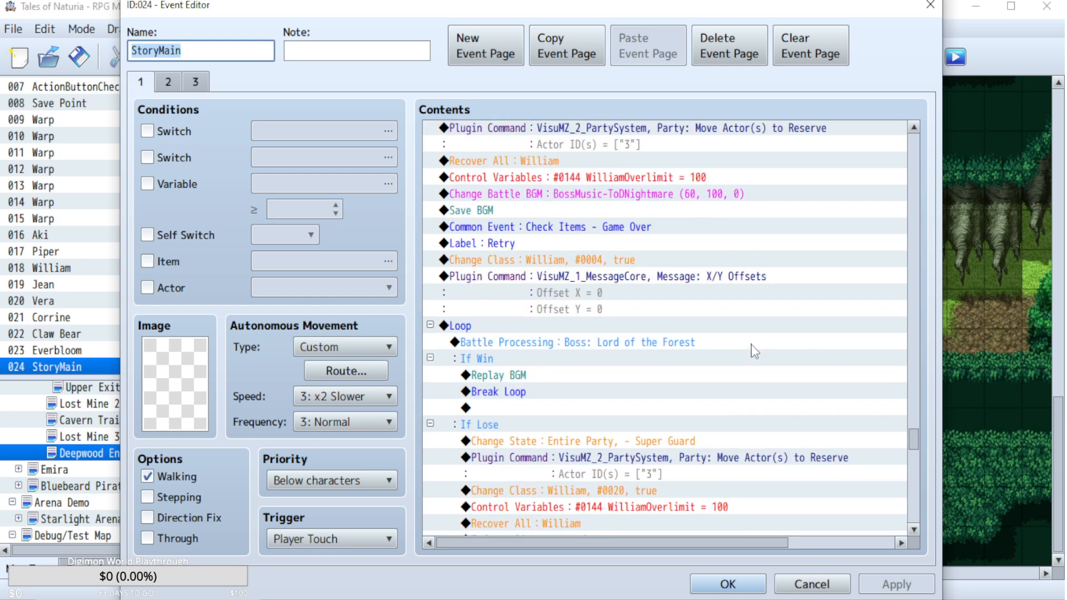
scroll(754, 352, up, 2)
click(565, 328)
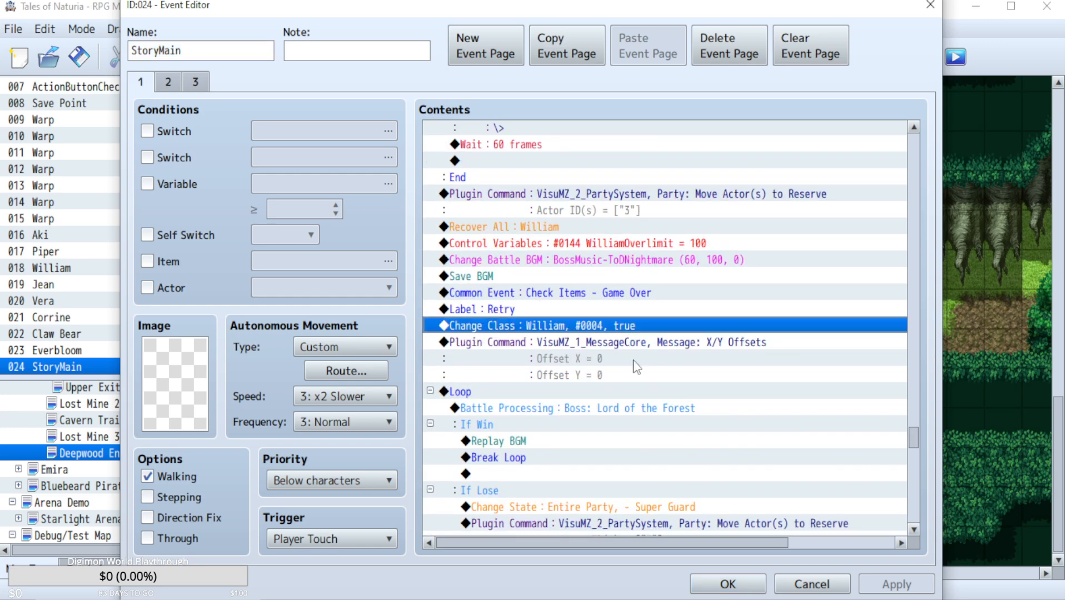
scroll(634, 362, down, 3)
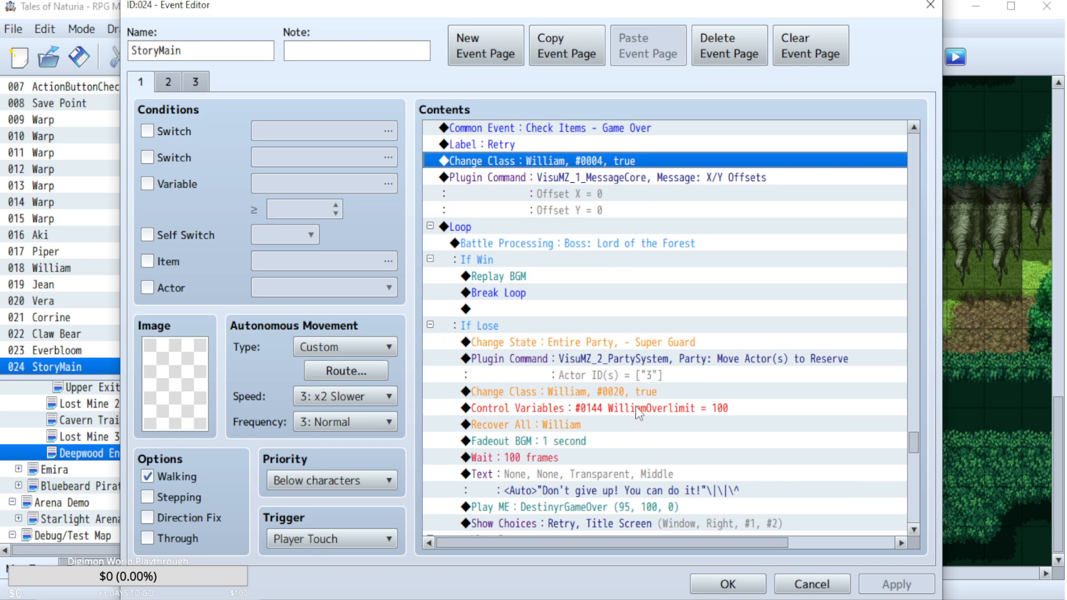
drag(634, 392, 636, 408)
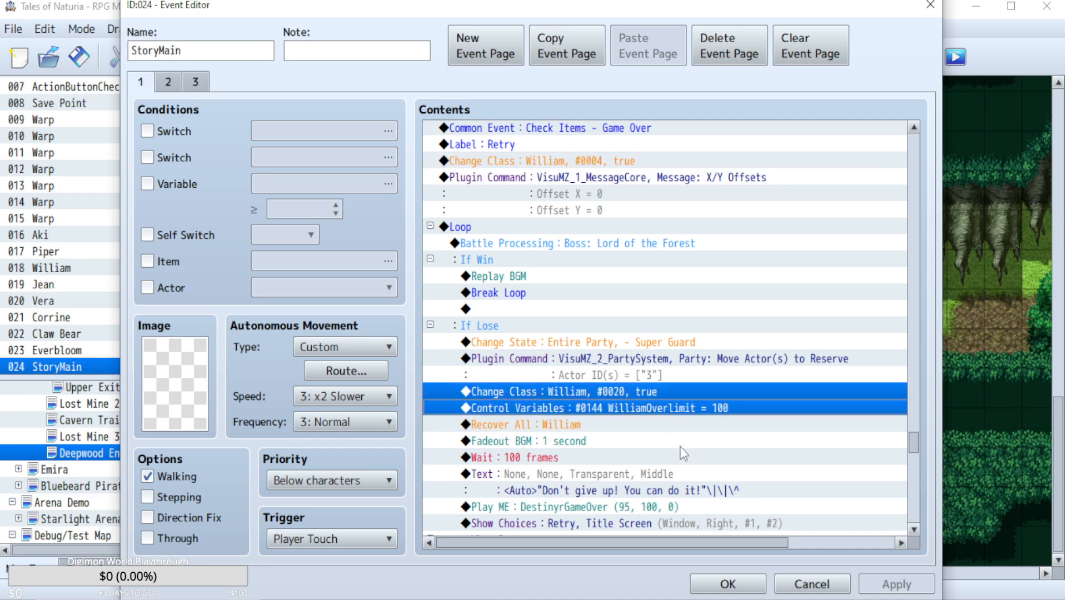
click(811, 584)
Paste the copied commands above the BattleProcess variable in Monster event 109 on the Nature Trail - Entrance map.
drag(712, 571, 598, 572)
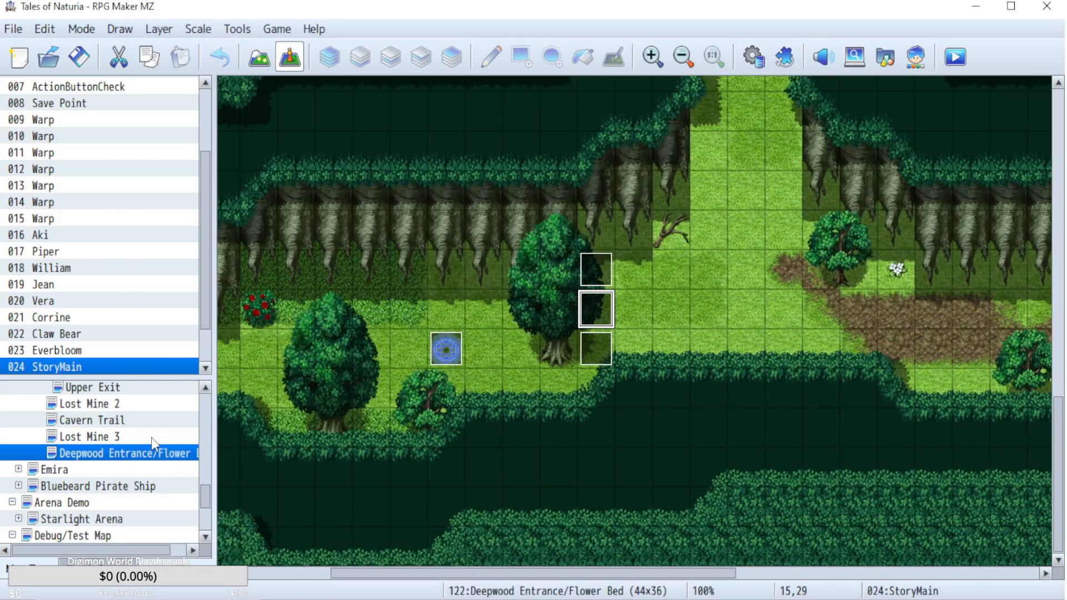
scroll(151, 438, up, 2)
click(116, 404)
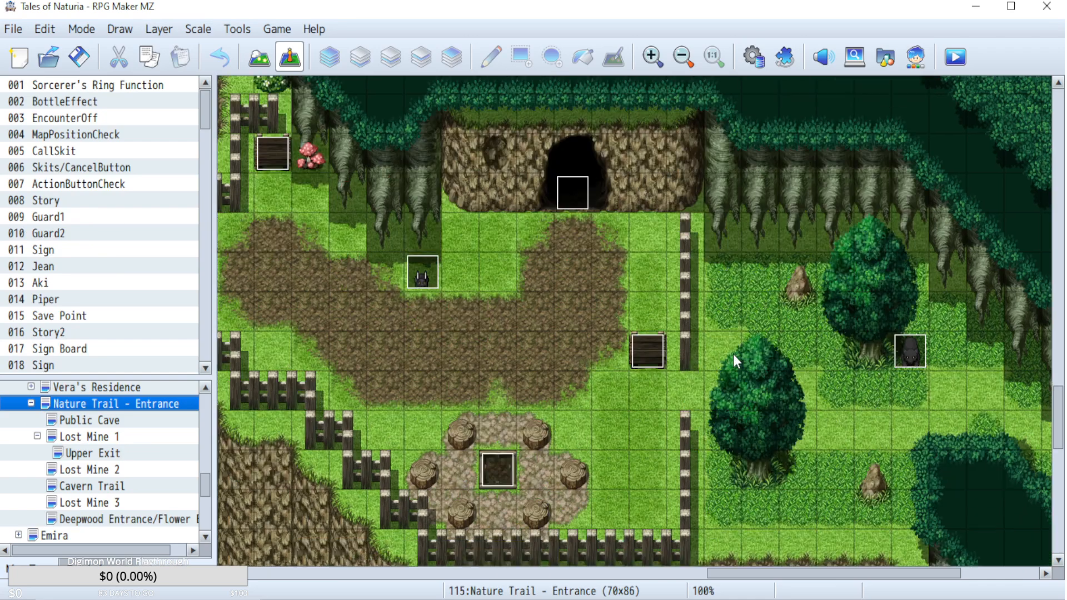
scroll(733, 355, down, 3)
double_click(925, 289)
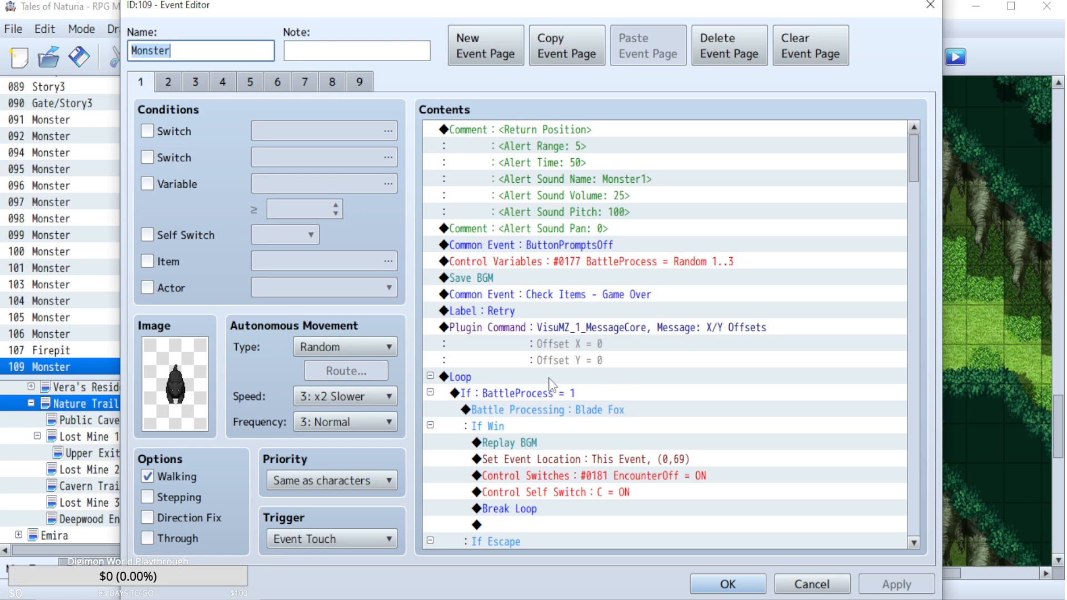
click(562, 261)
key(ctrl+v)
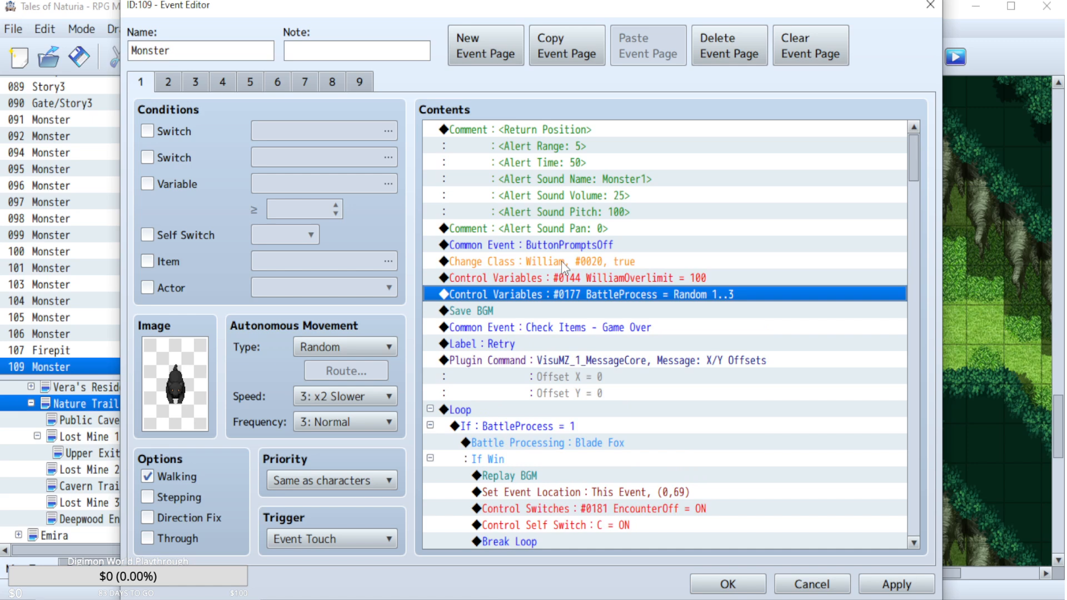
Set William's pasted Change Class command to class 0004, confirm the Monster event and save the project.
double_click(561, 261)
click(661, 293)
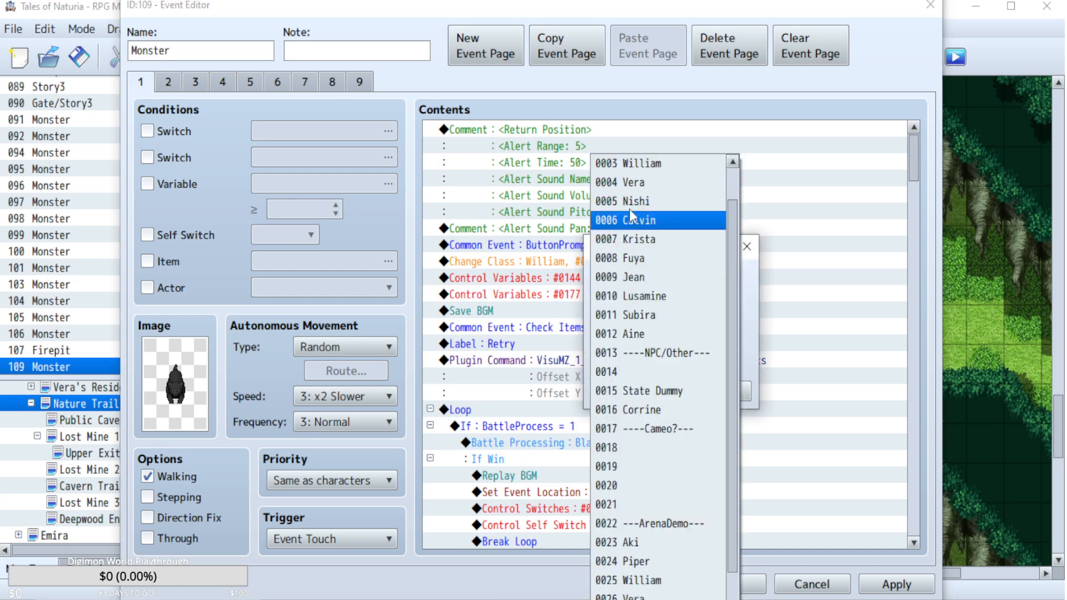
click(779, 300)
click(708, 340)
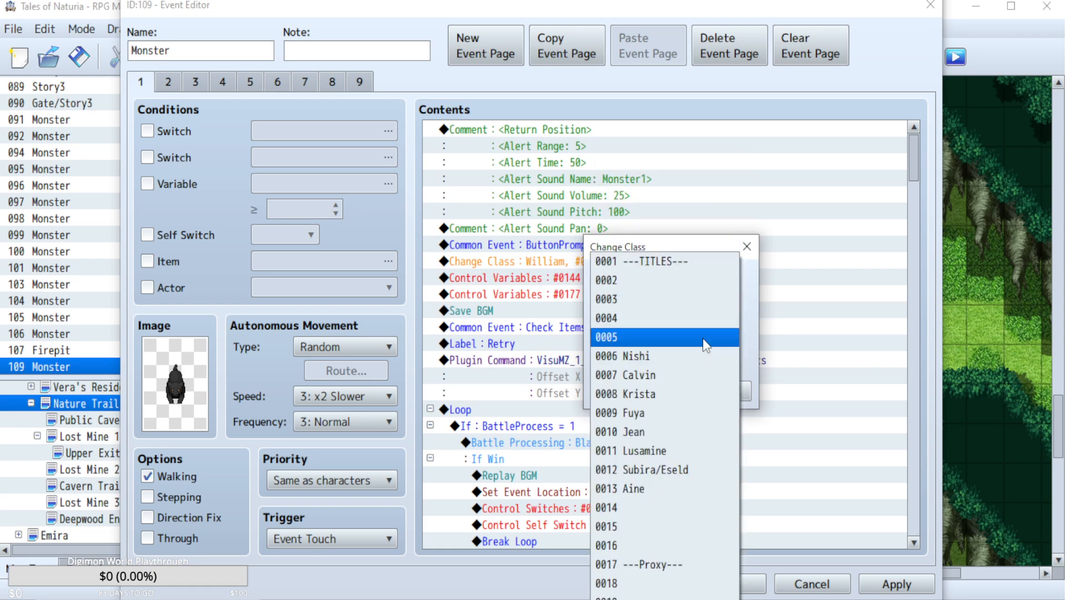
click(624, 318)
click(627, 389)
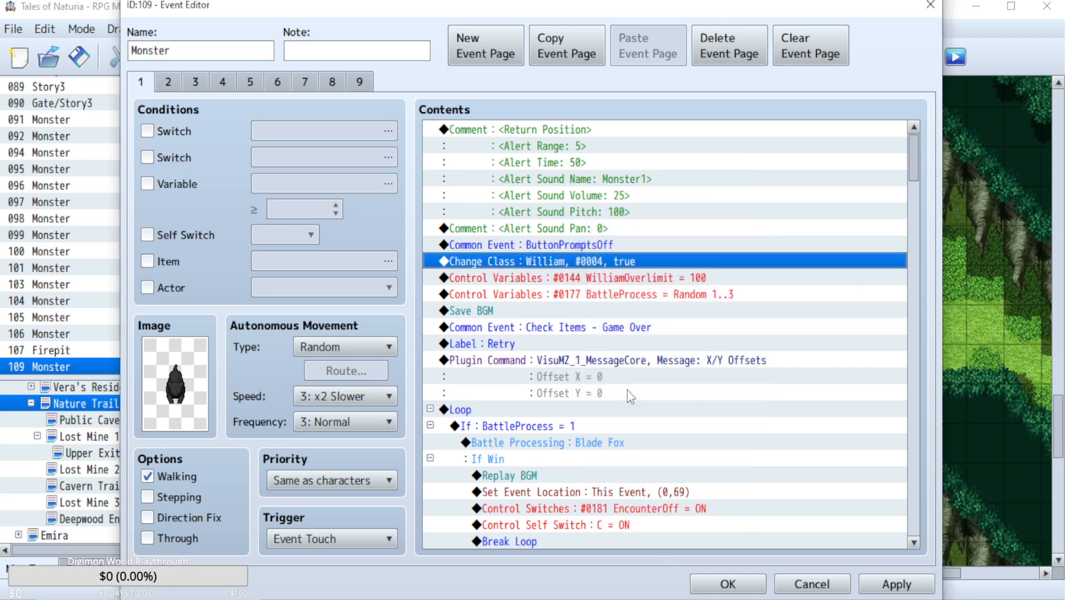
click(728, 584)
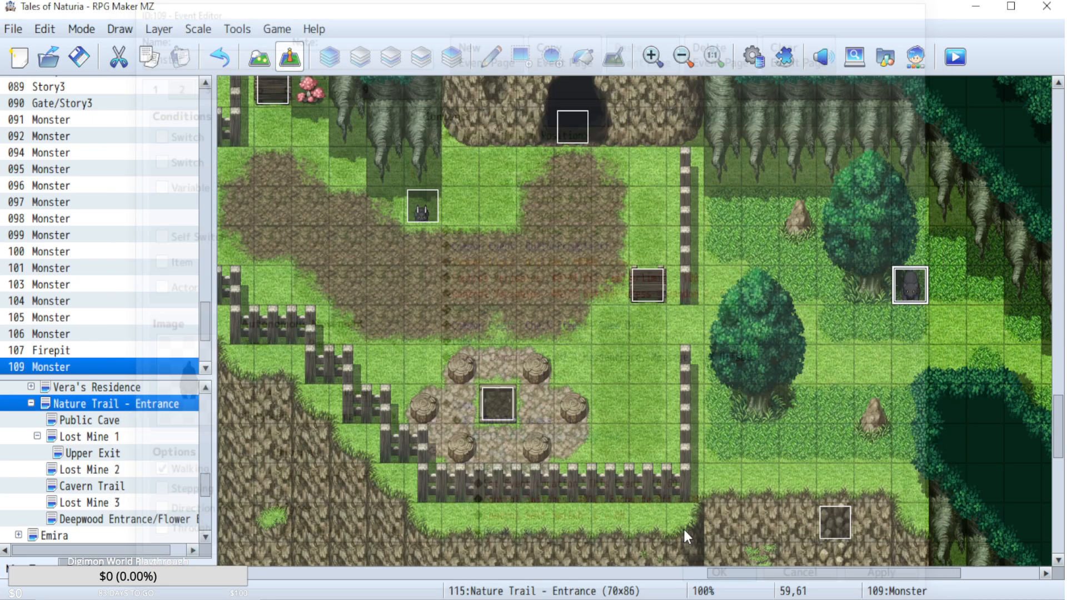
click(78, 57)
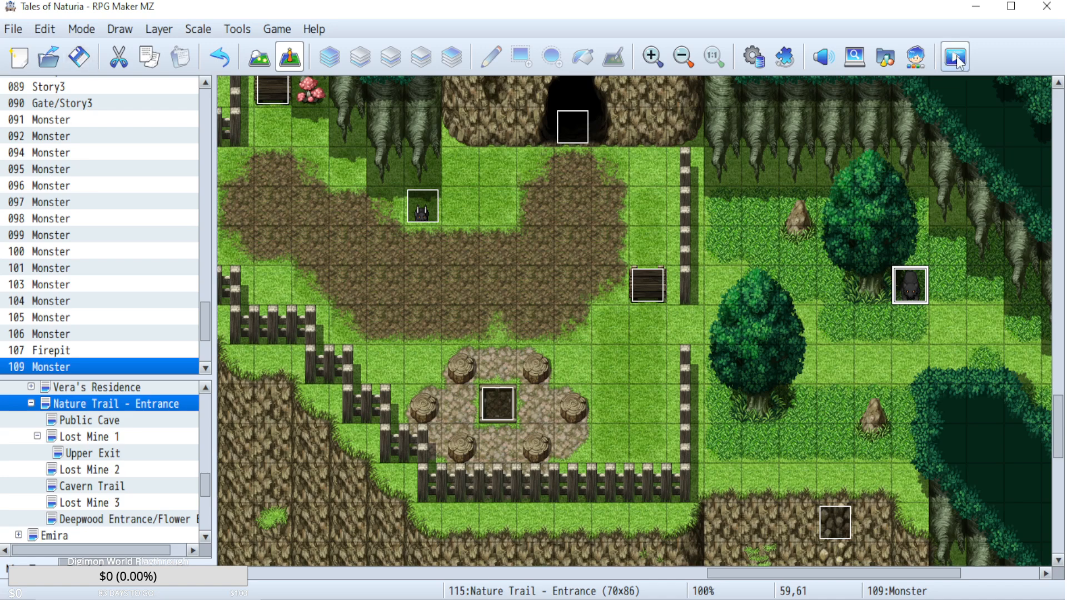
Start a playtest of Tales of Naturia and continue from the saved game.
click(956, 58)
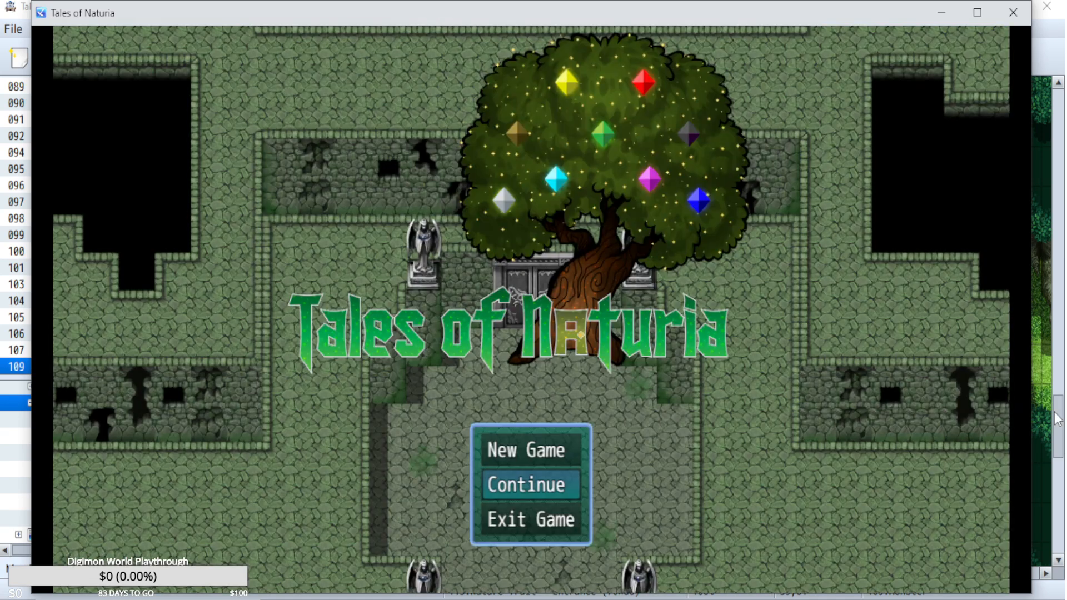
key(Return)
key(Return)
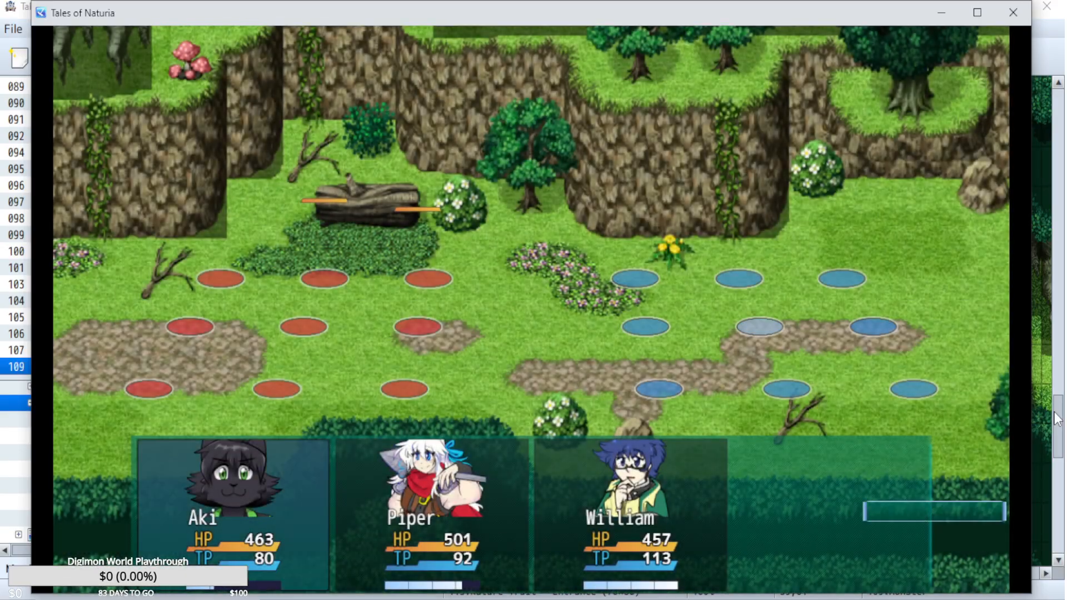
key(Down)
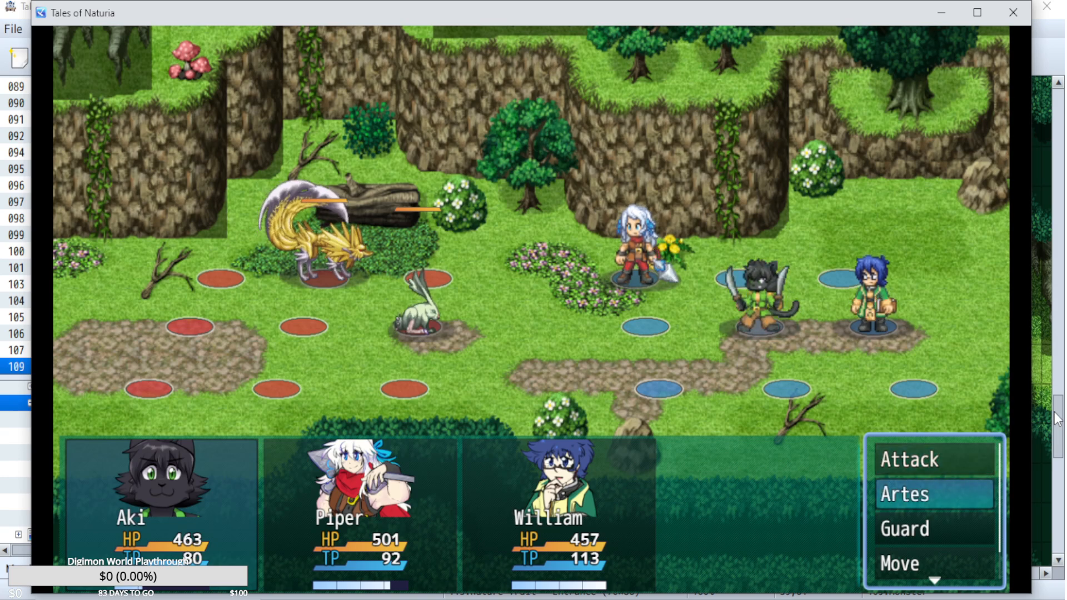
key(Return)
key(Escape)
key(Return)
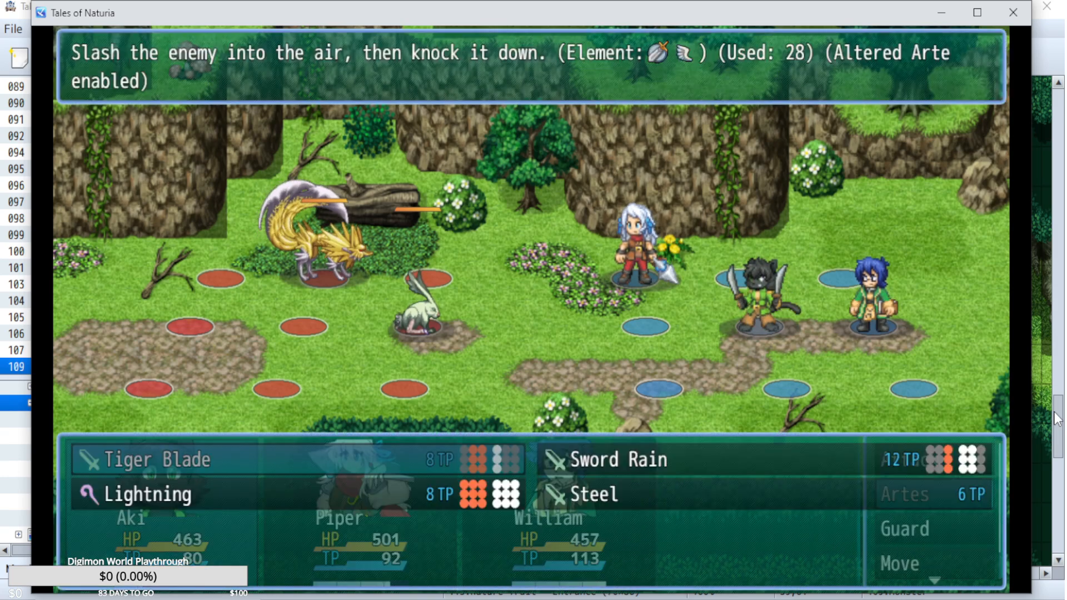
key(Right)
key(Return)
key(Escape)
Move Aki one panel forward toward the enemies on the battle grid.
key(Down)
key(Down)
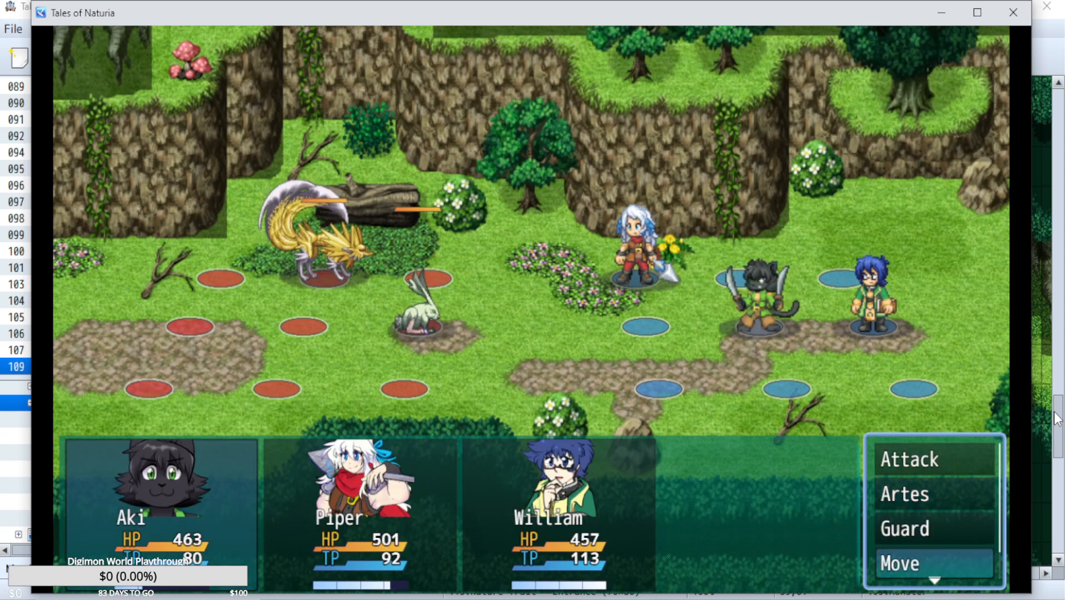
key(Return)
key(Left)
key(Return)
Have Aki use the Tiger Blade arte on the Barb Rabbit.
key(Up)
key(Up)
key(Return)
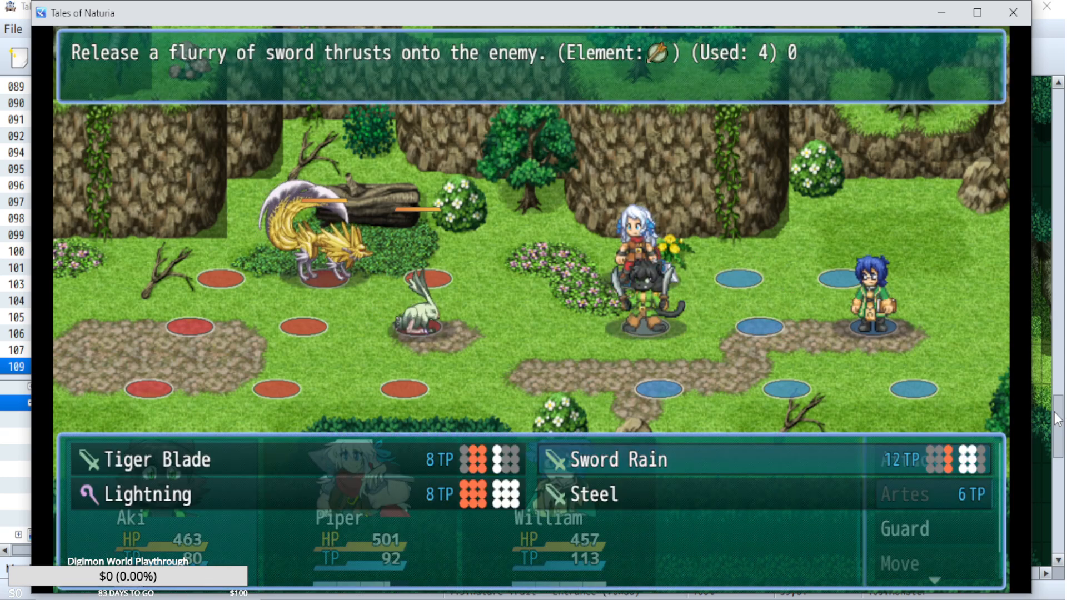
key(Left)
key(Return)
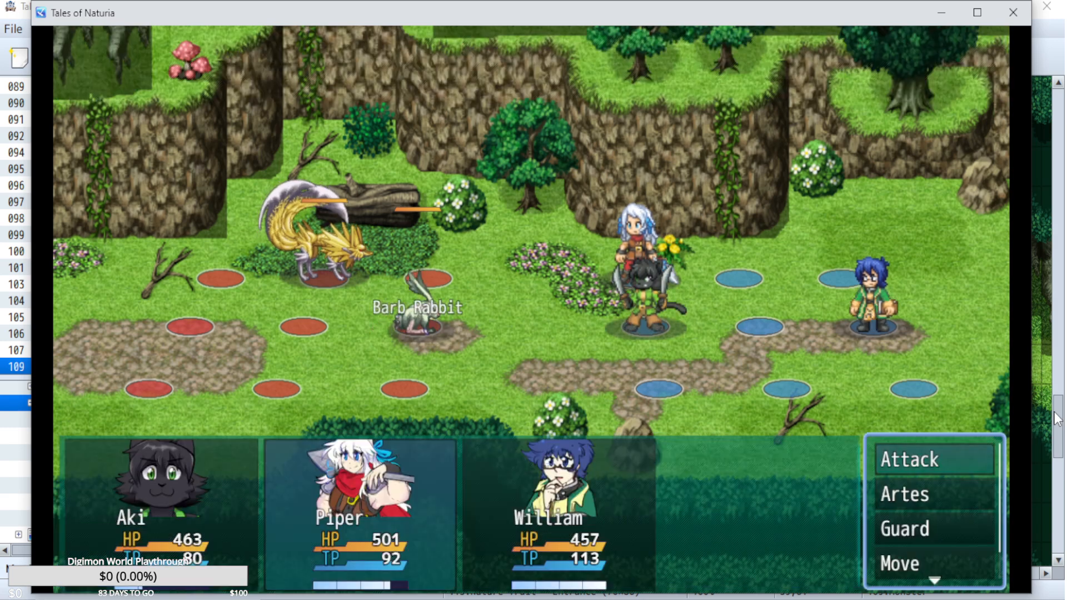
key(Return)
Have Piper use the Treble Strike arte on the Blade Fox.
key(Down)
key(Return)
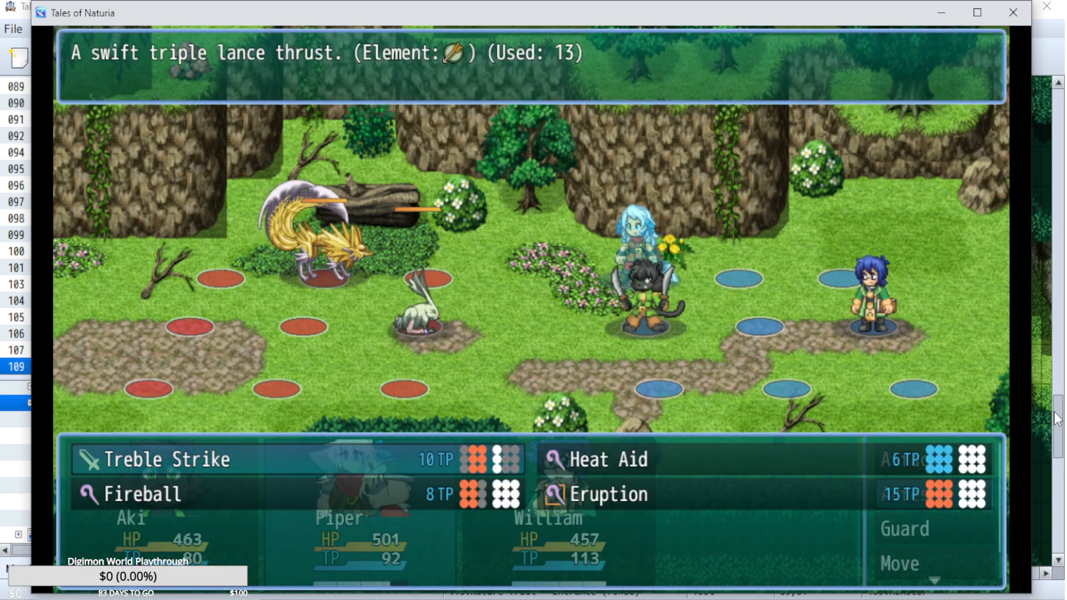
key(Return)
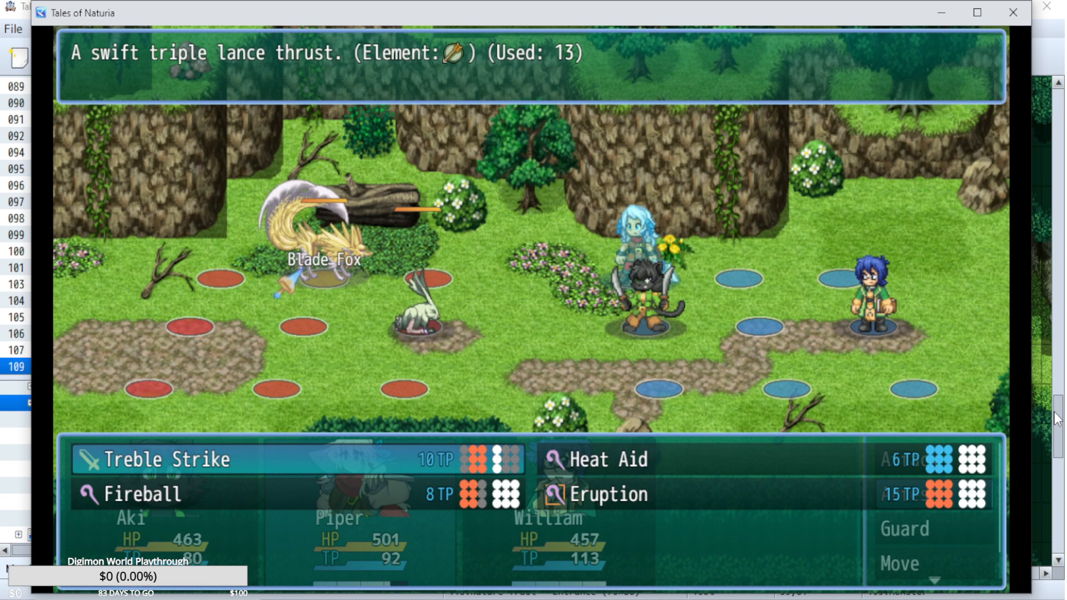
key(Return)
Have William cast the Stone Wall arte on an enemy and run the battle turn.
key(Up)
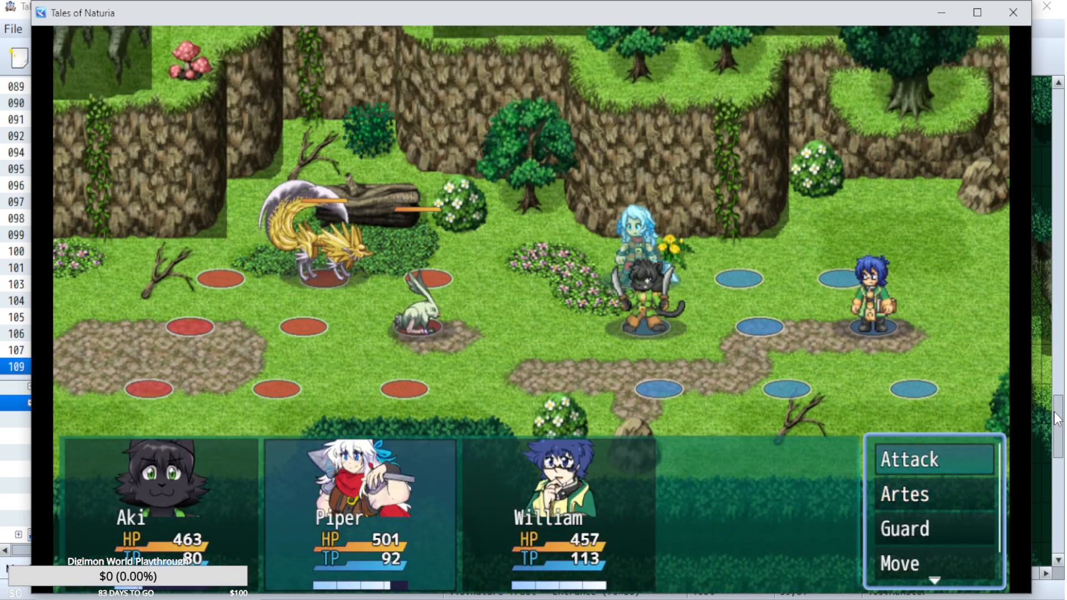
key(Down)
key(Up)
key(Down)
key(Return)
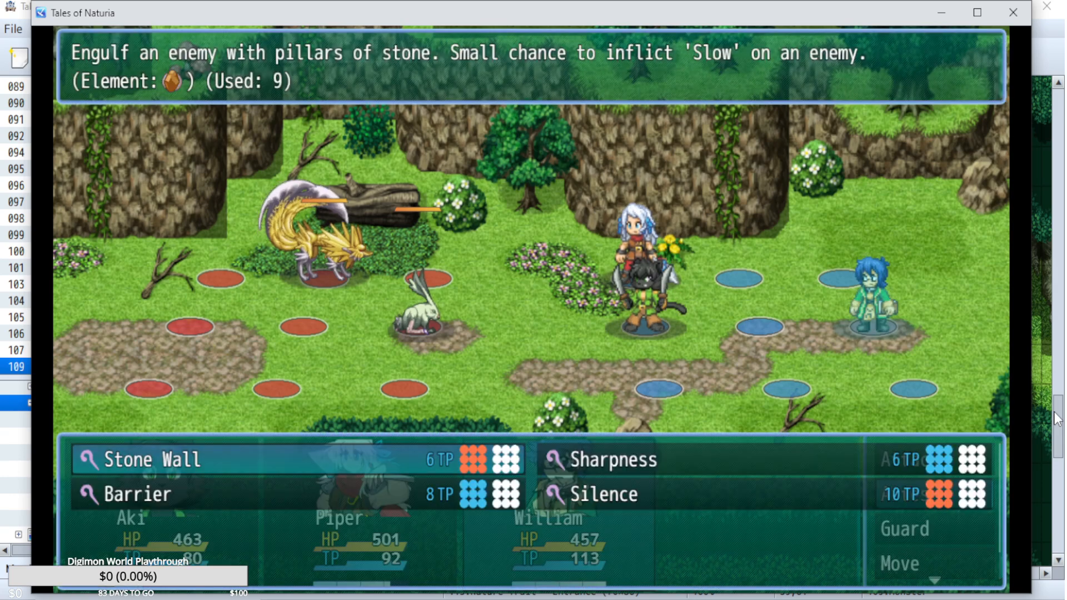
key(Return)
key(Return)
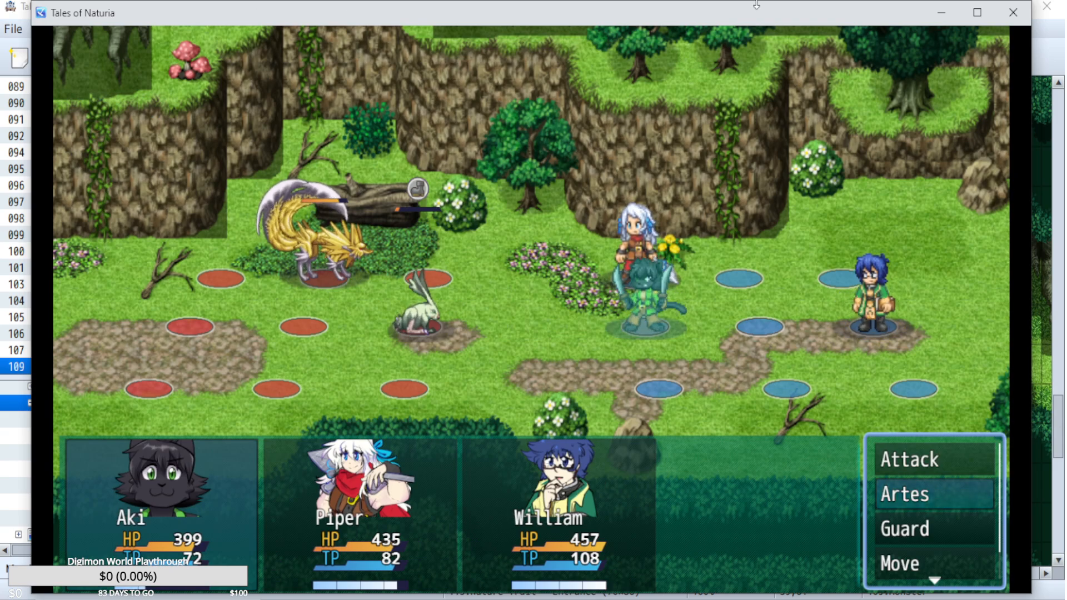
Close the playtest and inspect the nested button and Overlimit conditions in the William Magic Artes common event.
click(1022, 15)
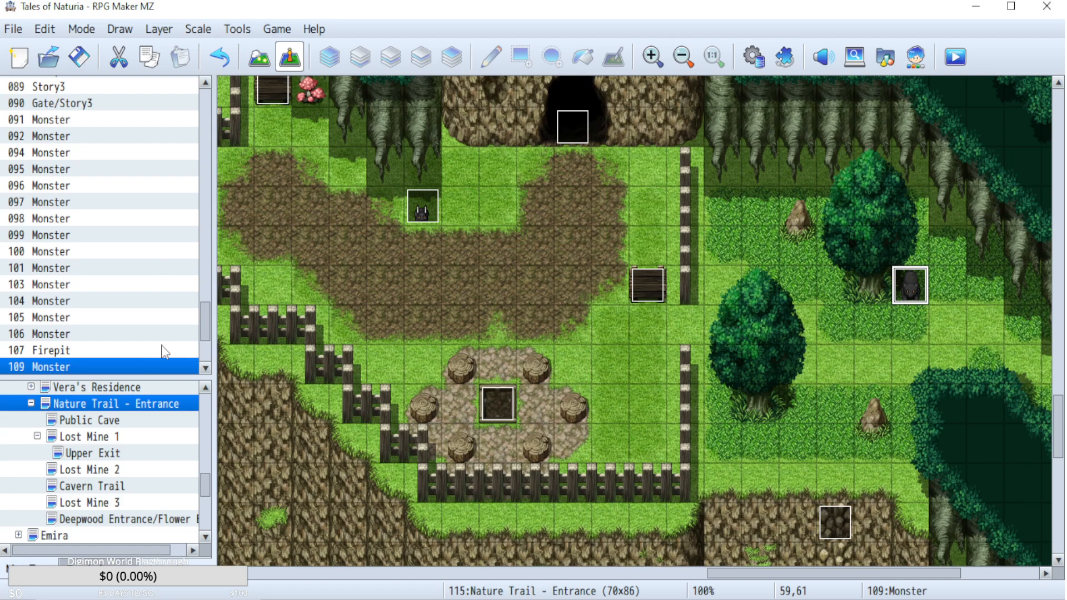
click(746, 60)
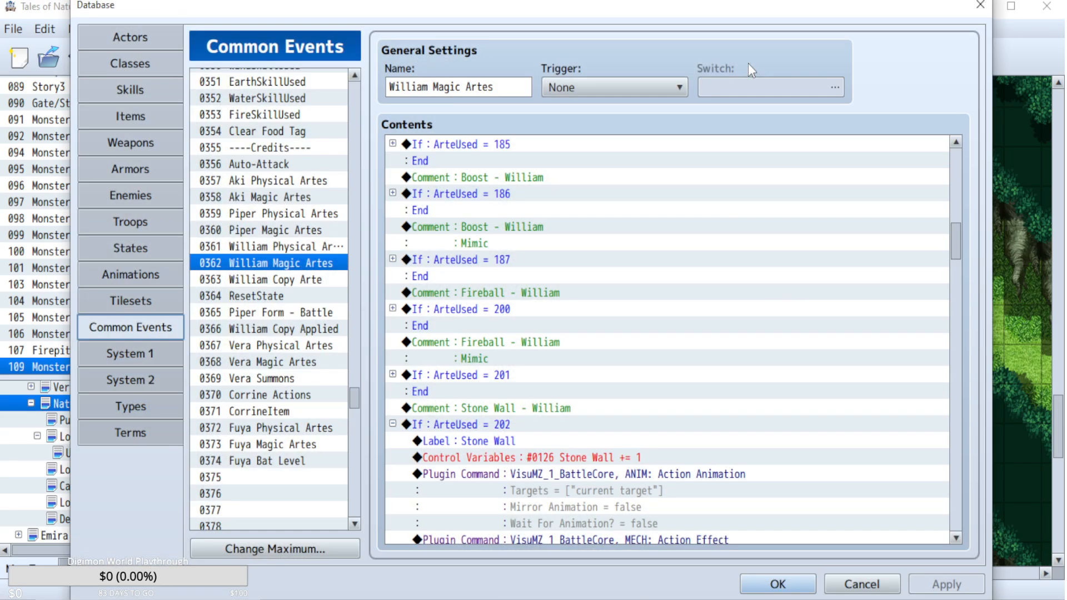
drag(956, 236, 956, 141)
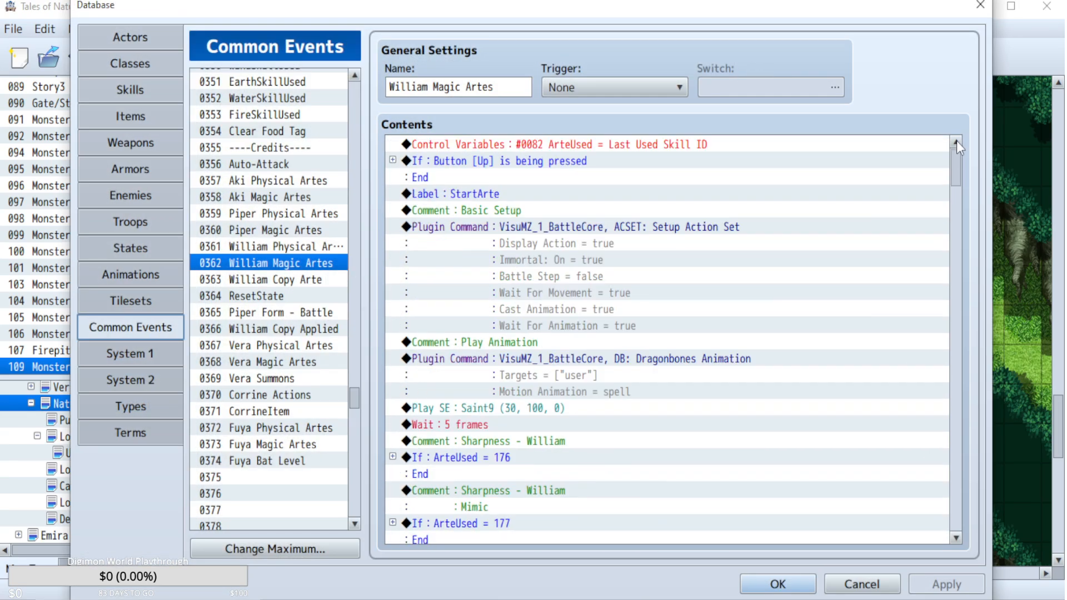
click(392, 160)
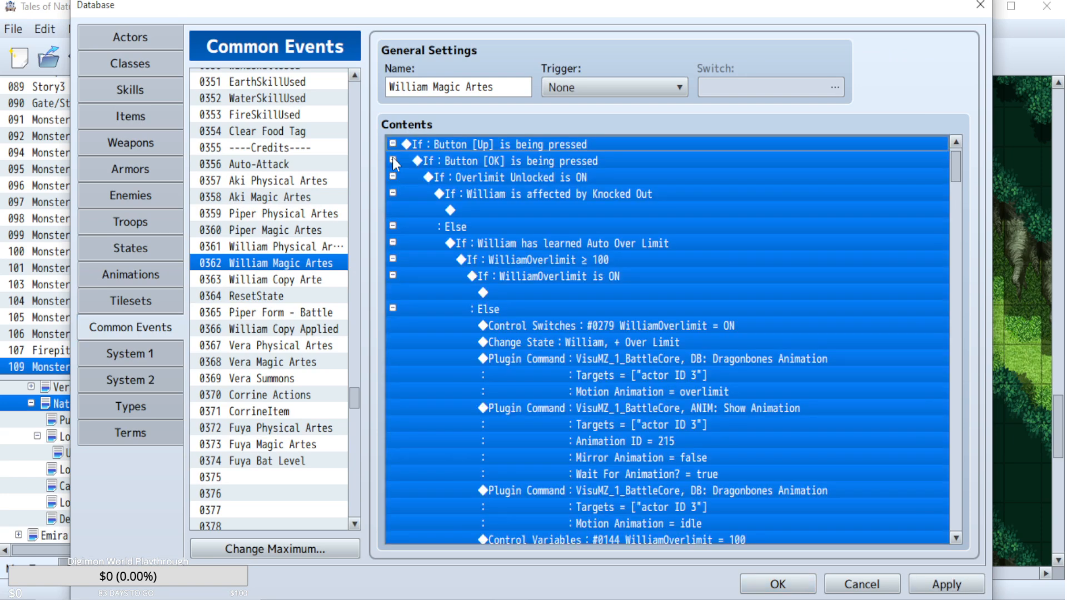
click(578, 167)
click(588, 181)
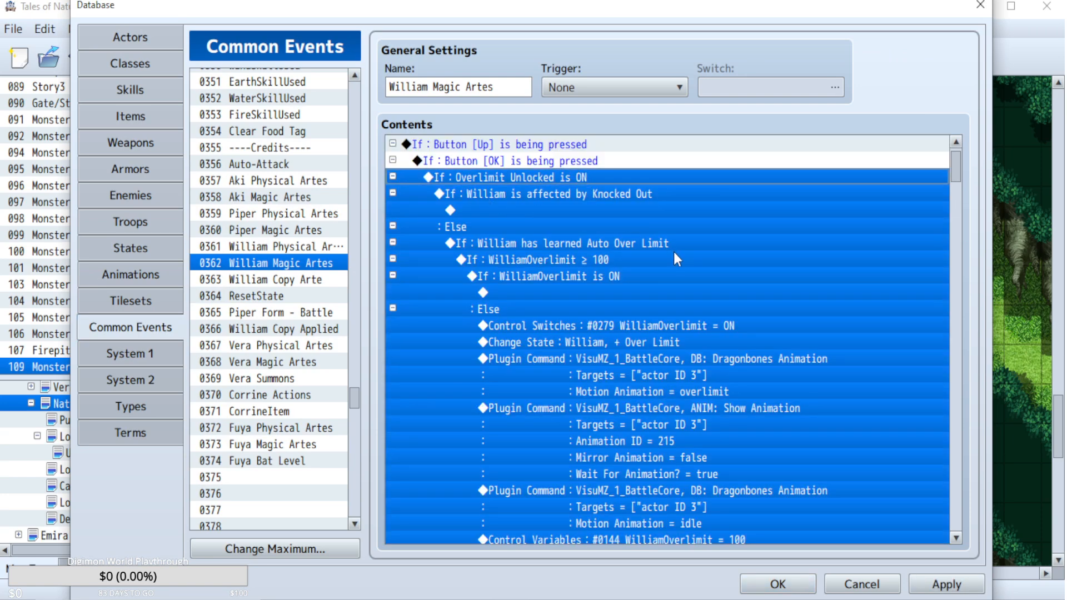
click(596, 194)
click(598, 248)
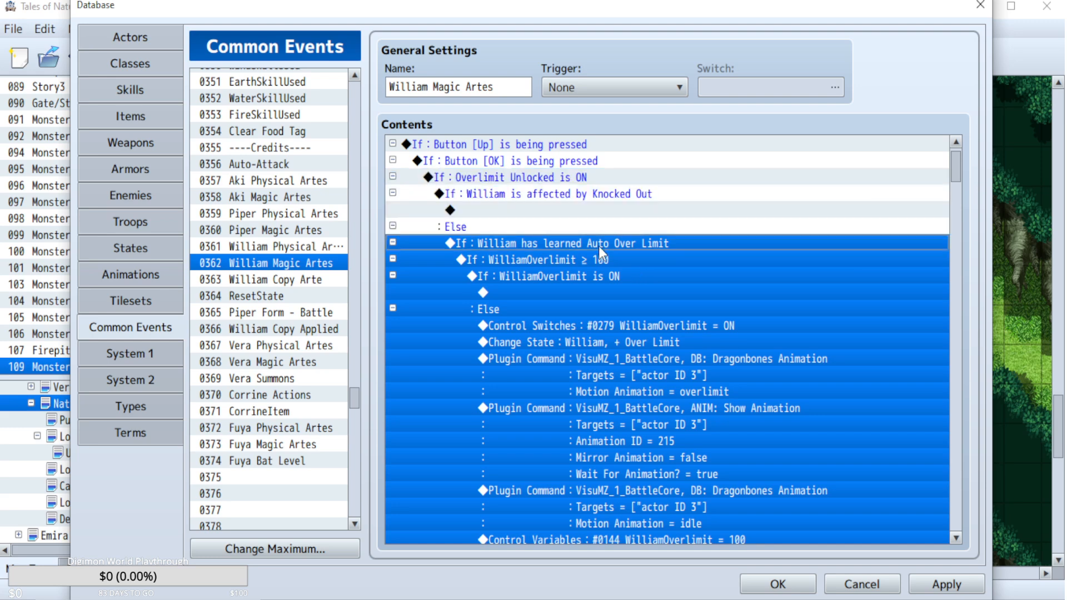
Examine the Up and OK button conditions, Auto Over Limit check and Else branch in the William Physical Artes common event.
click(318, 245)
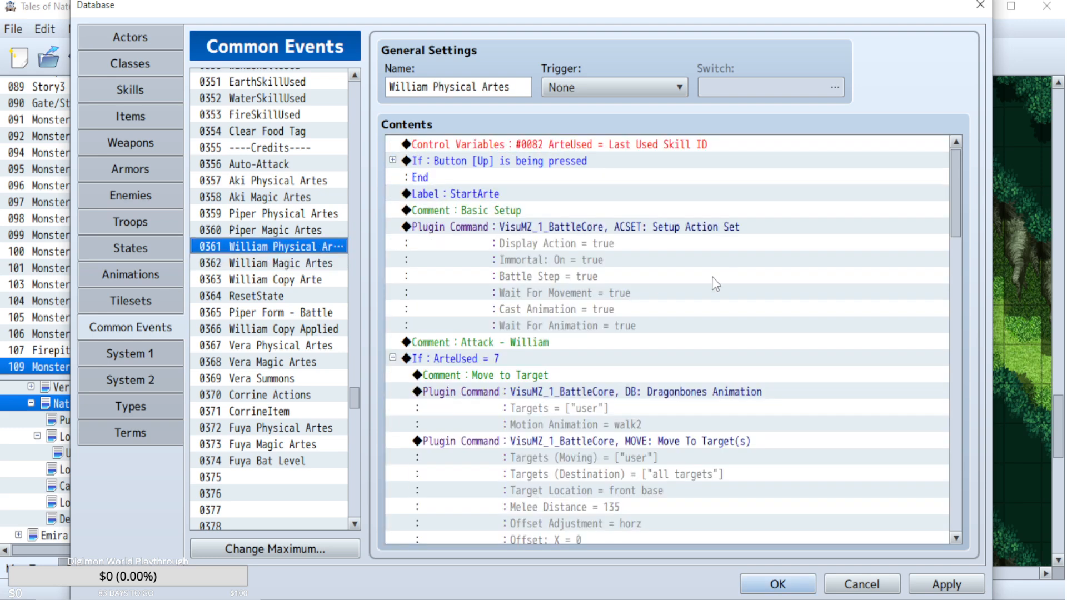
key(ctrl+v)
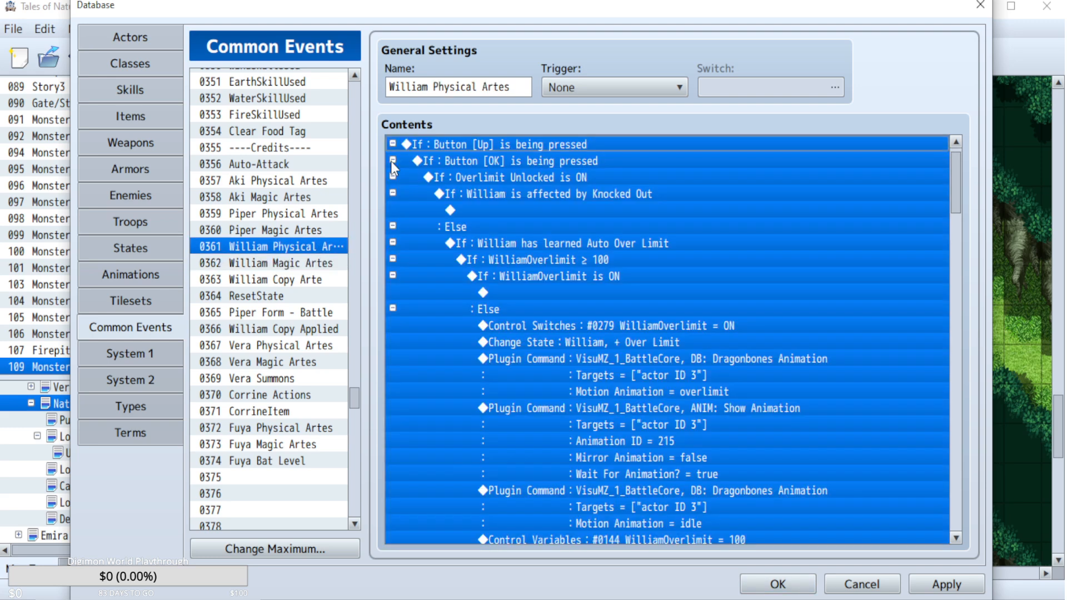
click(613, 240)
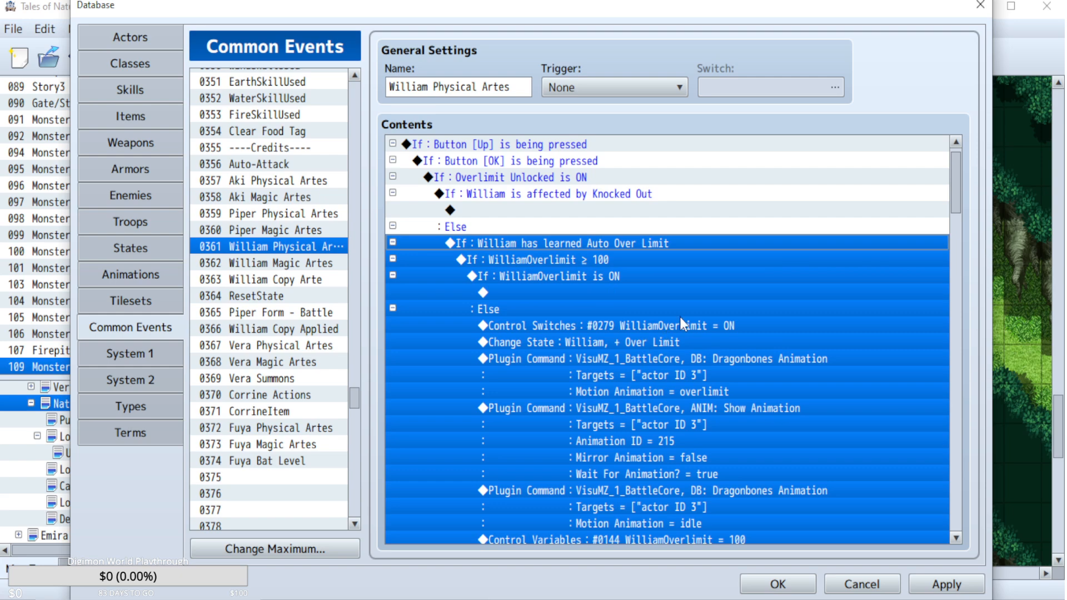
scroll(679, 315, down, 7)
scroll(632, 307, up, 5)
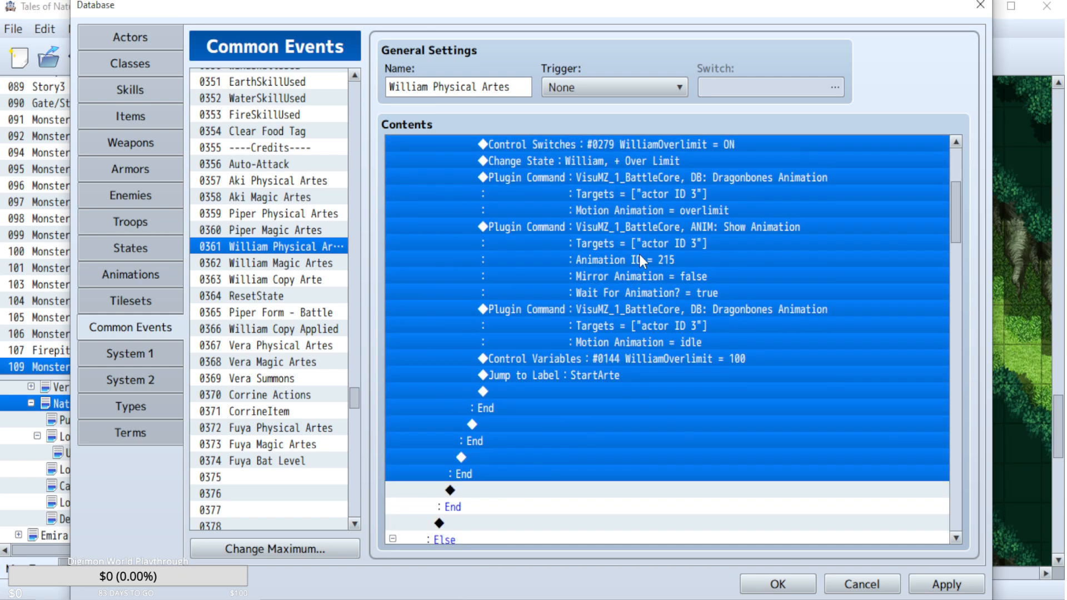
scroll(598, 173, down, 7)
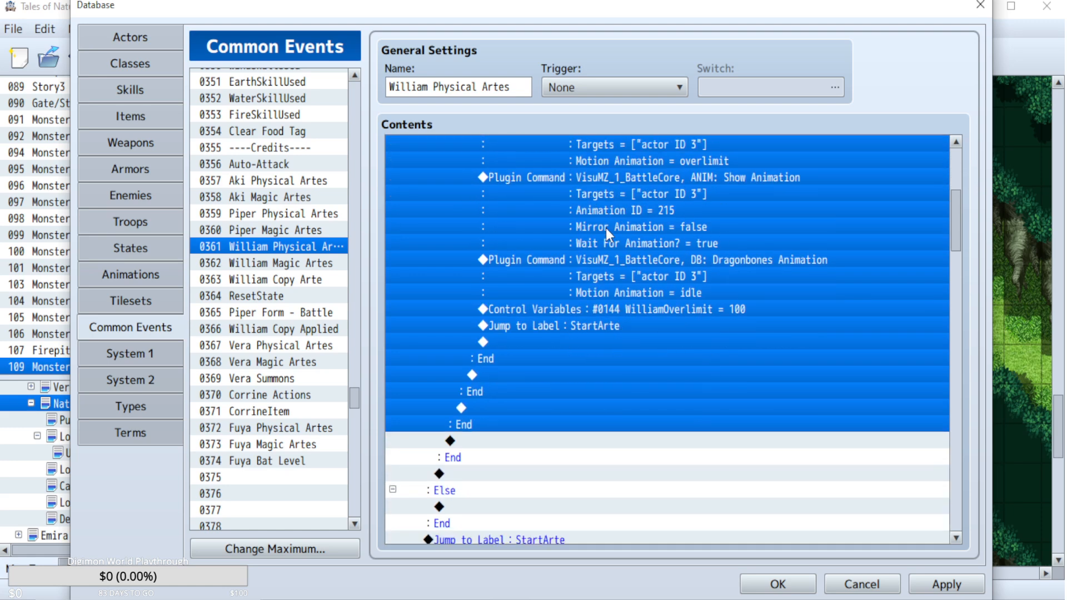
click(393, 325)
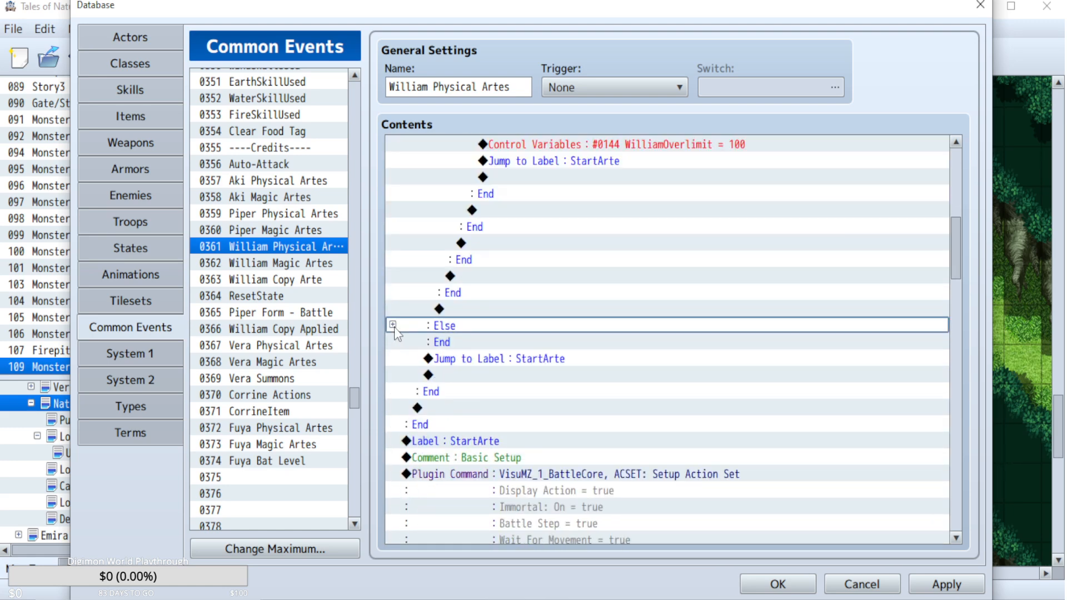
click(392, 322)
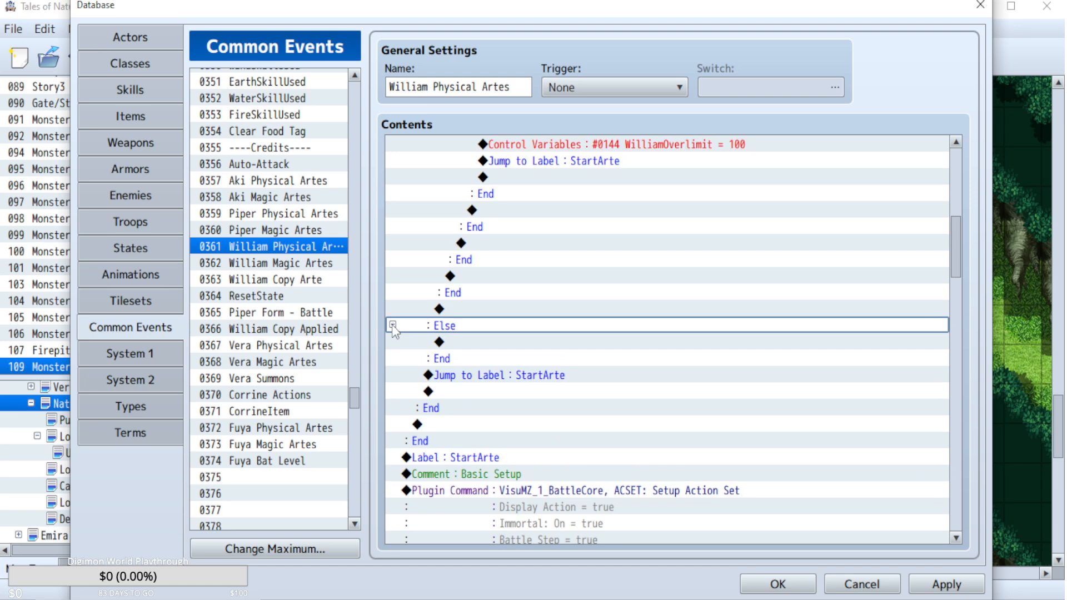
click(391, 325)
click(392, 325)
scroll(576, 392, up, 8)
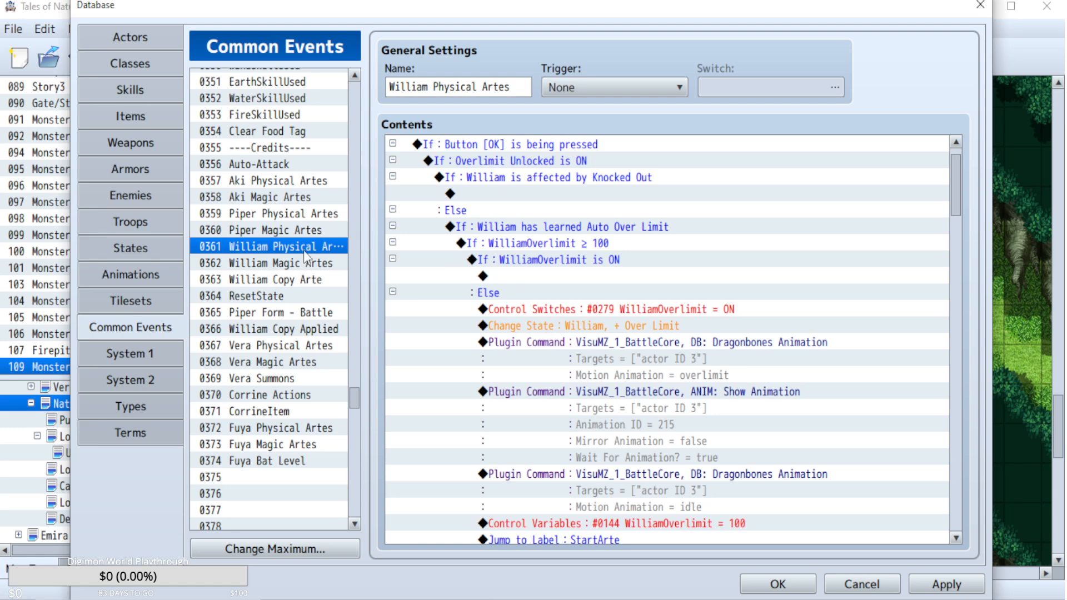
Expand the Up, OK and Overlimit Unlocked conditions in the Piper Magic Artes common event for comparison with William's.
click(281, 232)
click(393, 160)
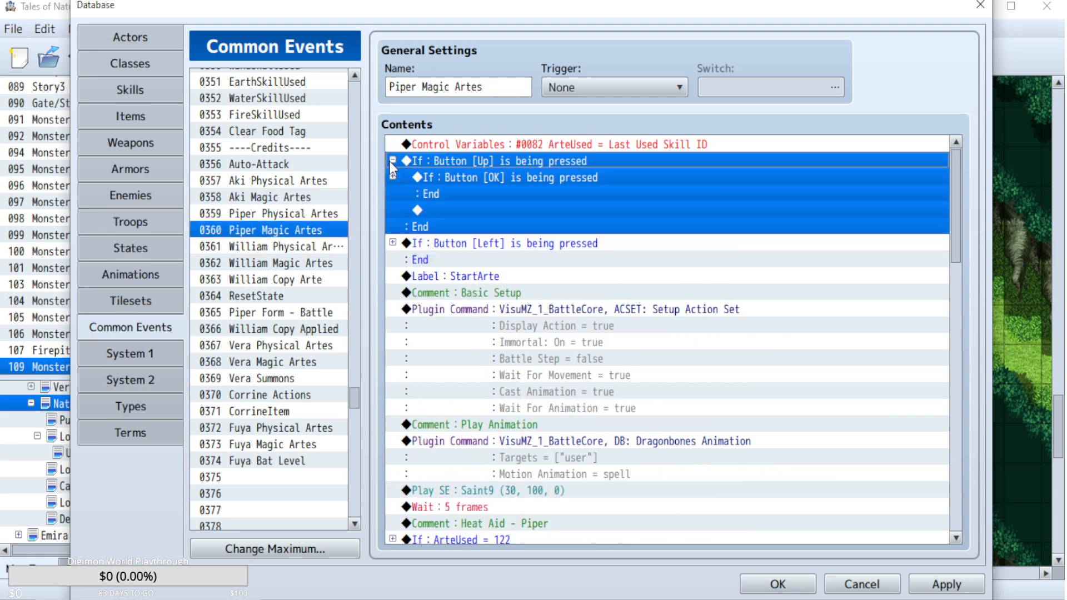
click(393, 177)
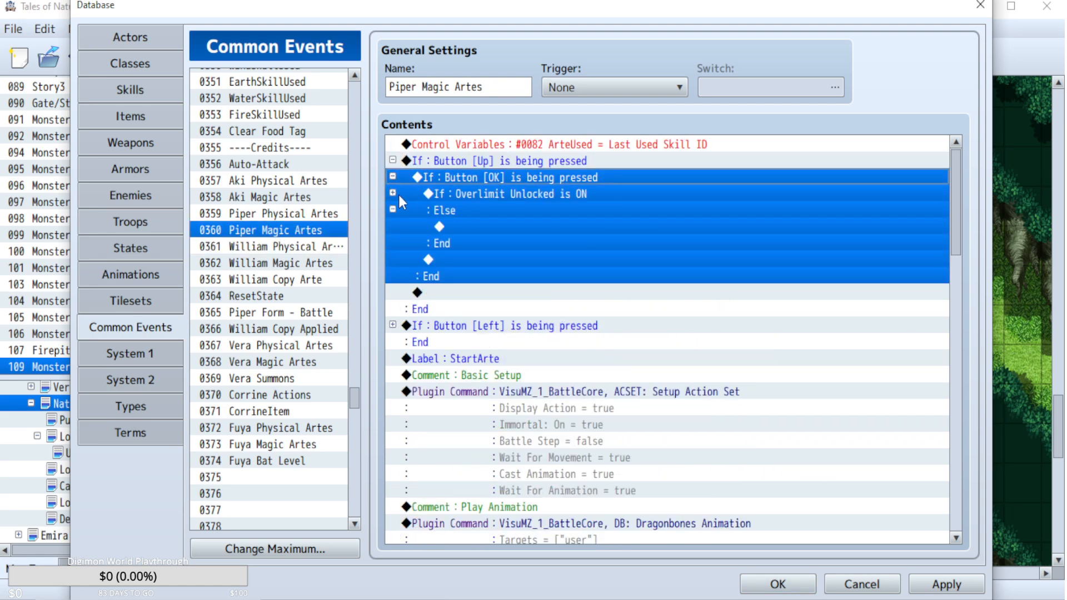
click(393, 193)
click(583, 215)
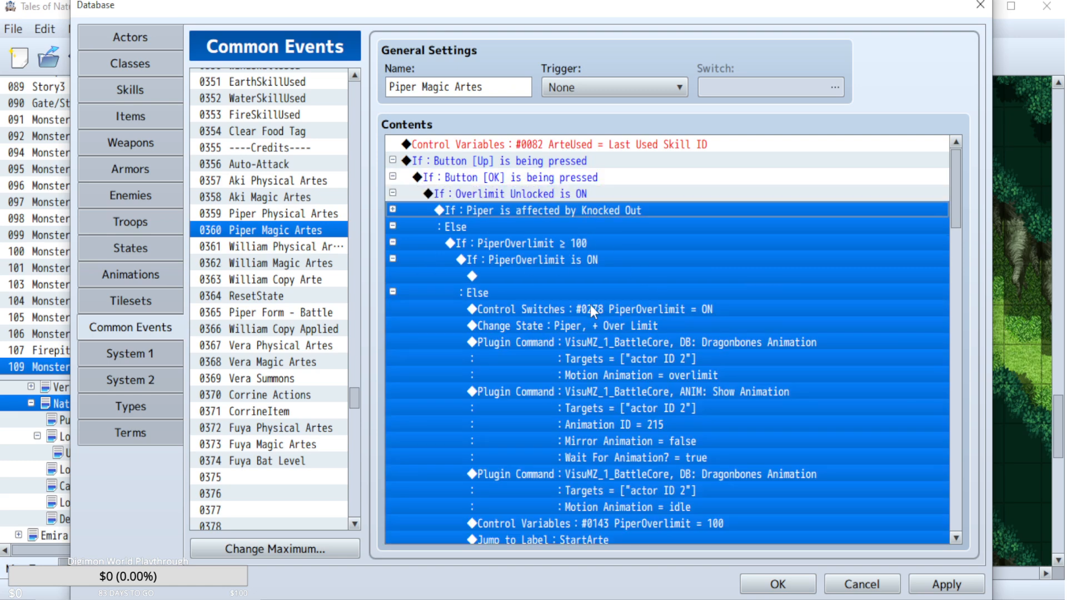
click(582, 265)
click(555, 245)
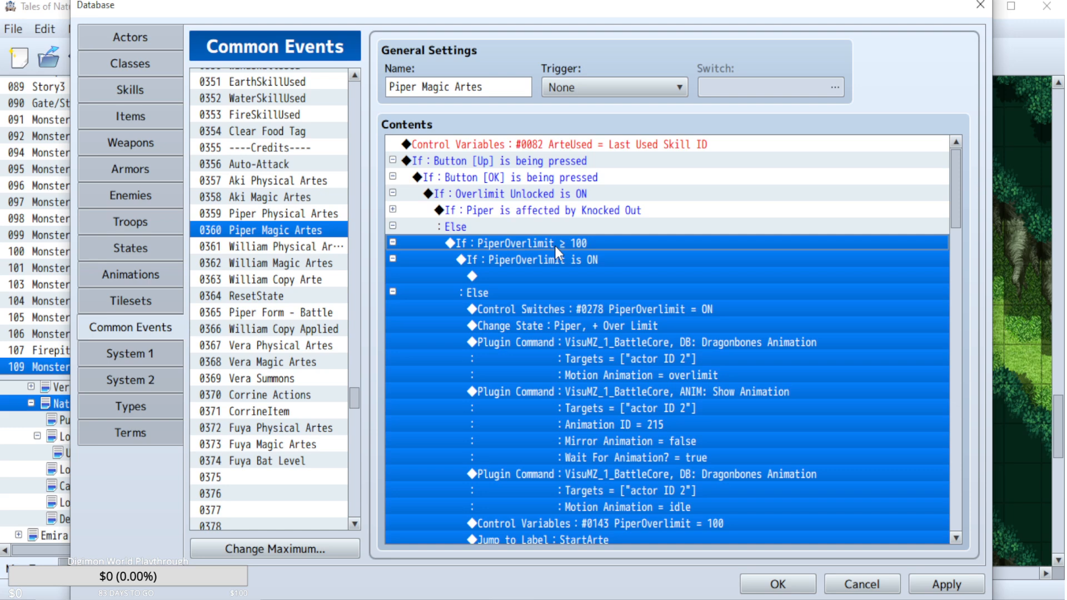
click(564, 197)
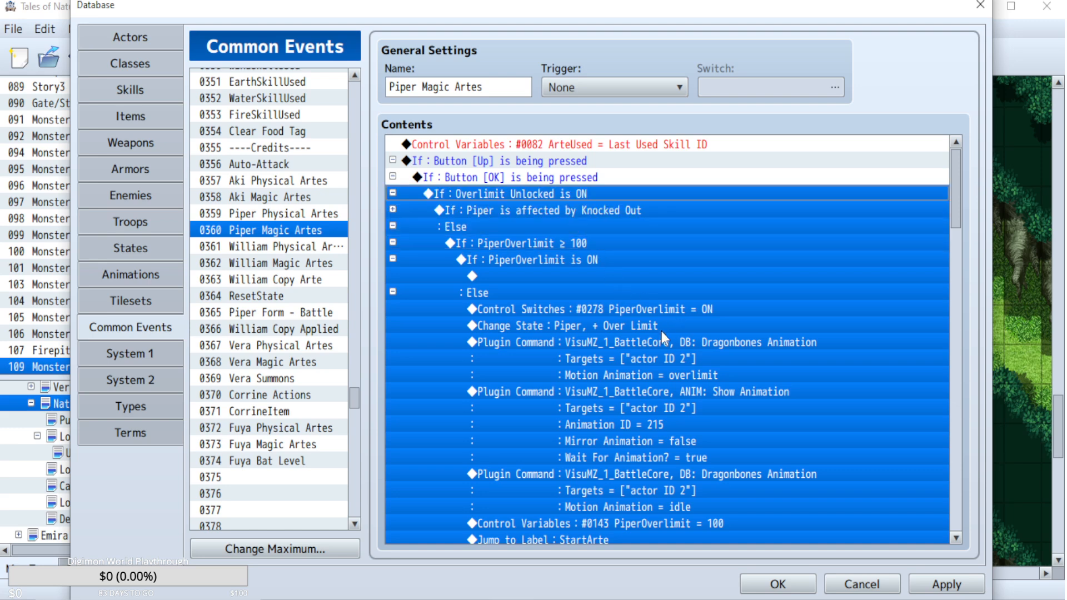
Check where Piper's Overlimit Unlocked condition ends, including its Else branch and the StartArte label jump.
scroll(760, 359, down, 8)
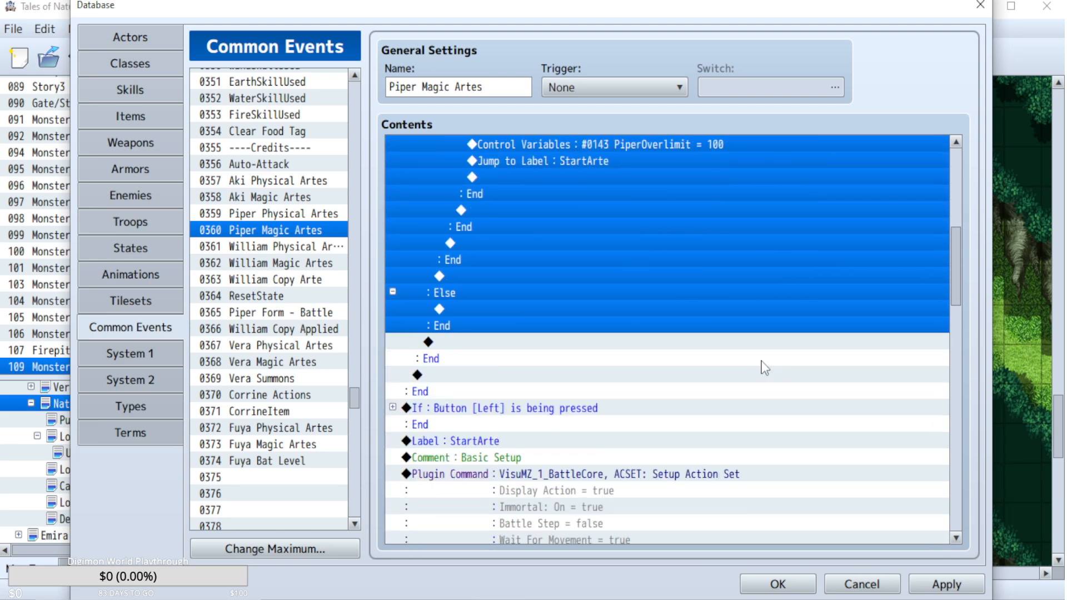
scroll(760, 359, up, 6)
scroll(760, 359, up, 2)
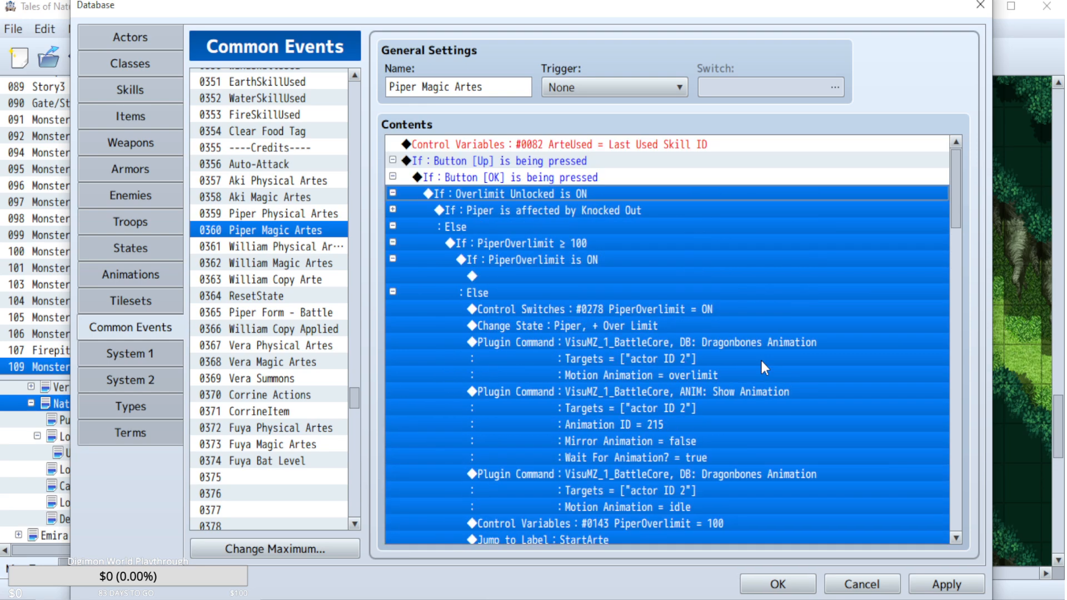
scroll(760, 358, down, 6)
shift+click(472, 391)
click(396, 391)
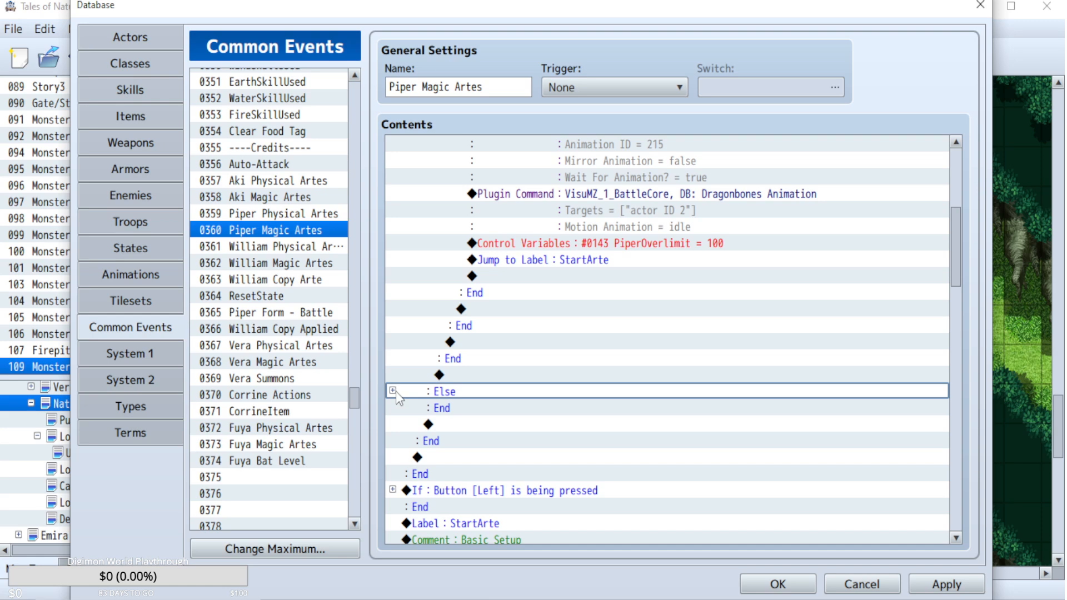
scroll(517, 462, up, 2)
scroll(523, 442, up, 4)
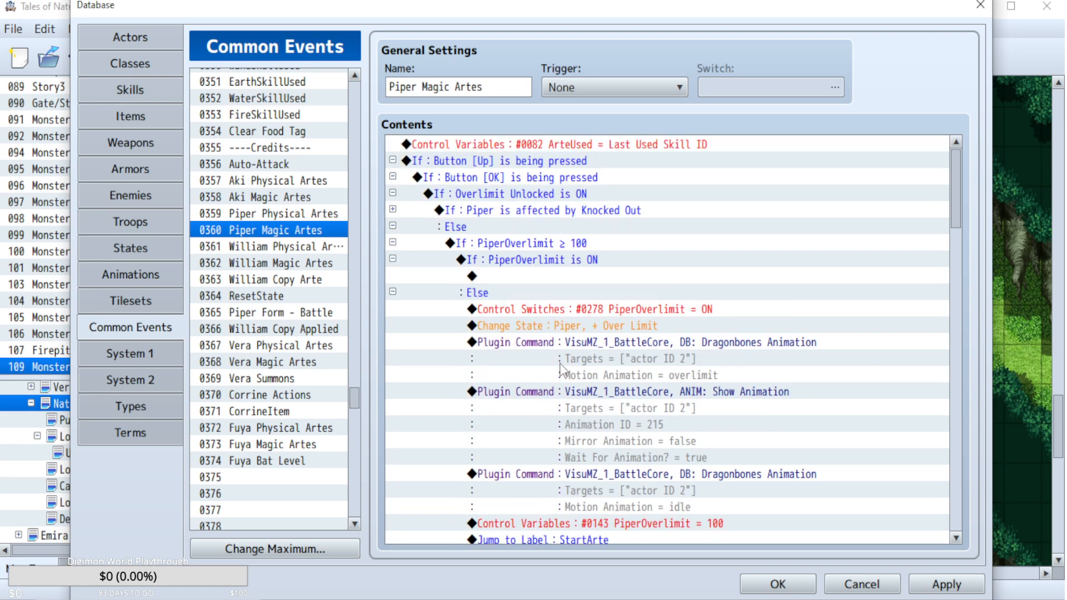
Review the commands under Piper's Knocked Out and PiperOverlimit ≥ 100 conditions in the Piper Magic Artes event.
click(567, 212)
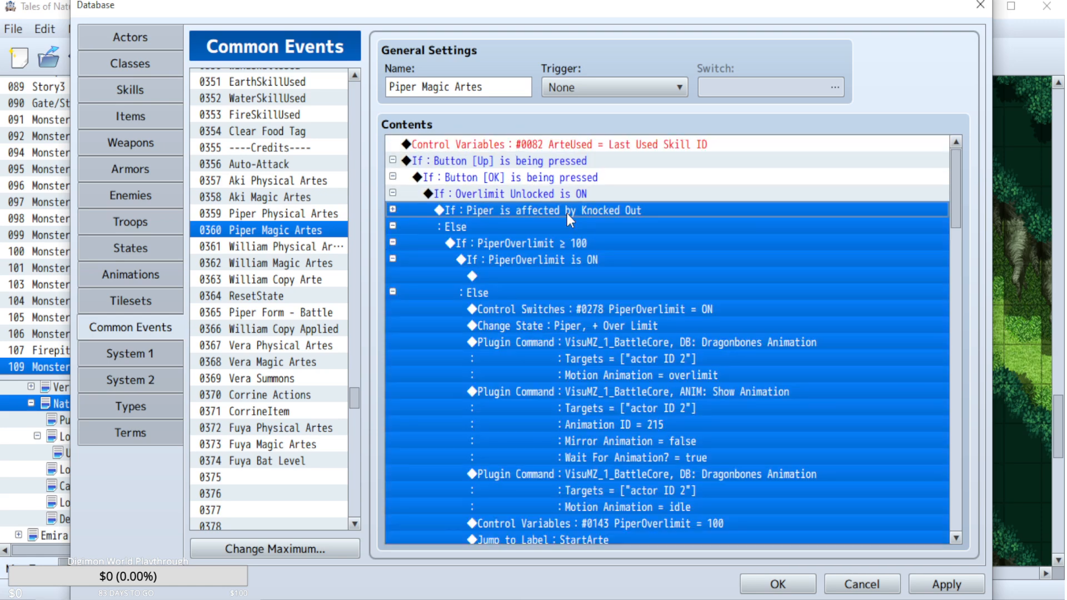
click(627, 326)
click(626, 303)
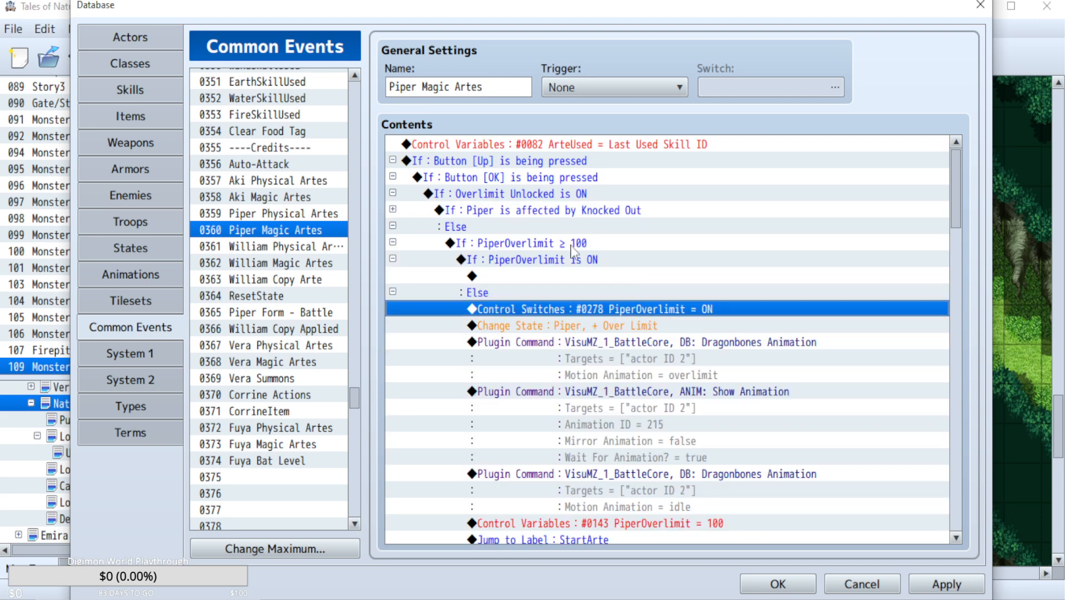
click(534, 196)
click(545, 243)
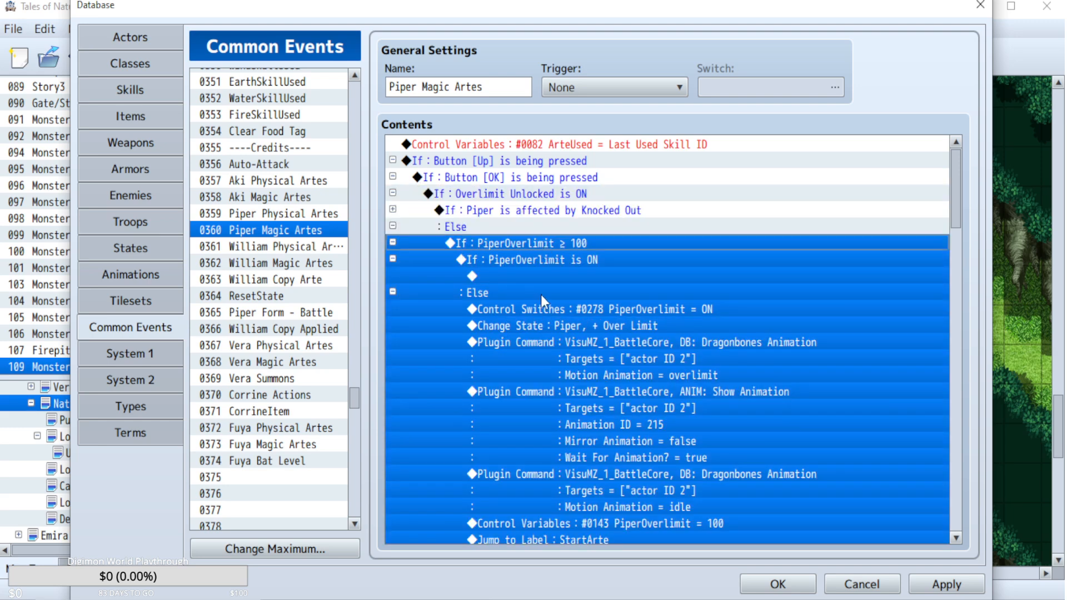
scroll(638, 308, down, 2)
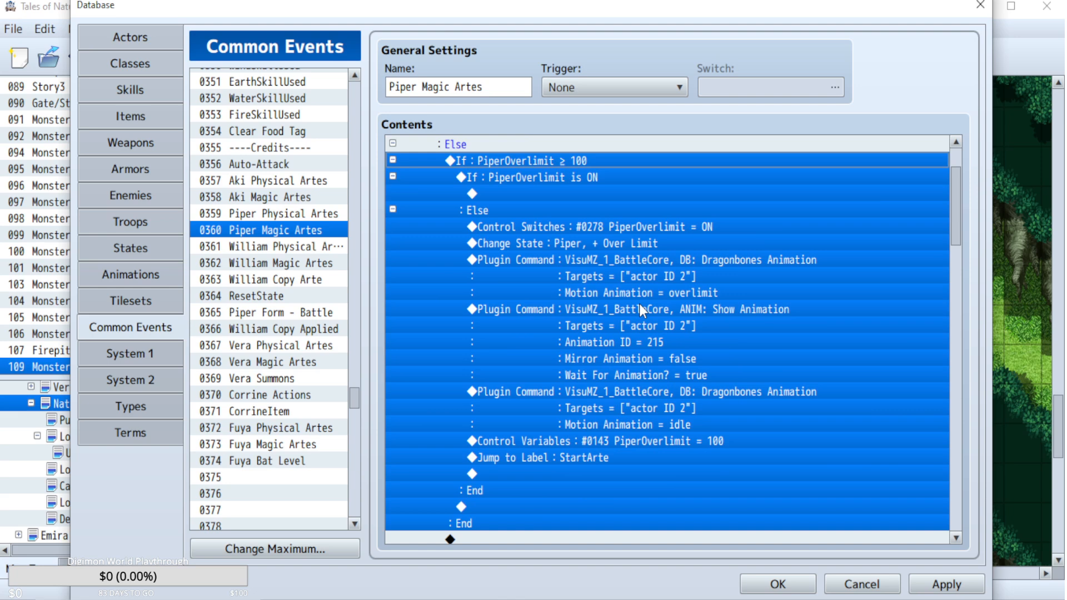
scroll(640, 306, up, 2)
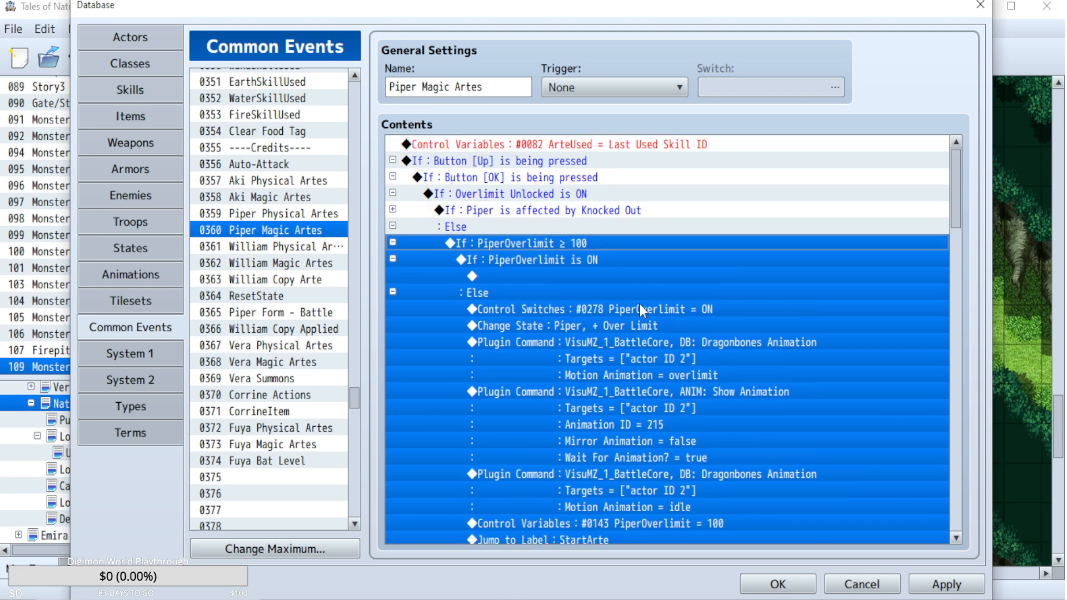
Examine the Up, OK, Overlimit Unlocked, Knocked Out and AkiOverlimit conditions in the Aki Physical Artes common event.
click(266, 214)
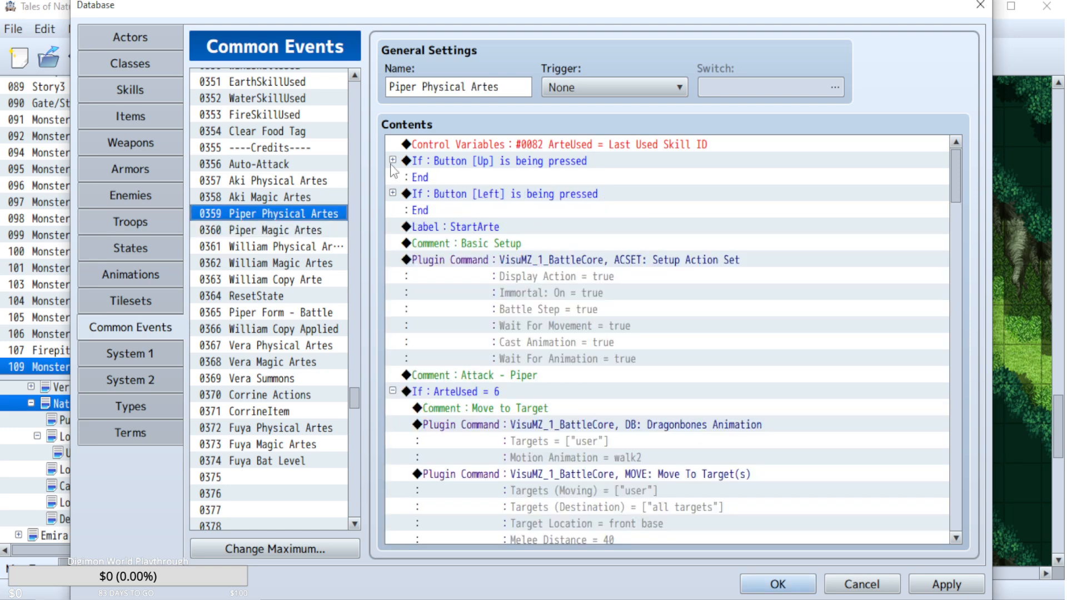
click(277, 178)
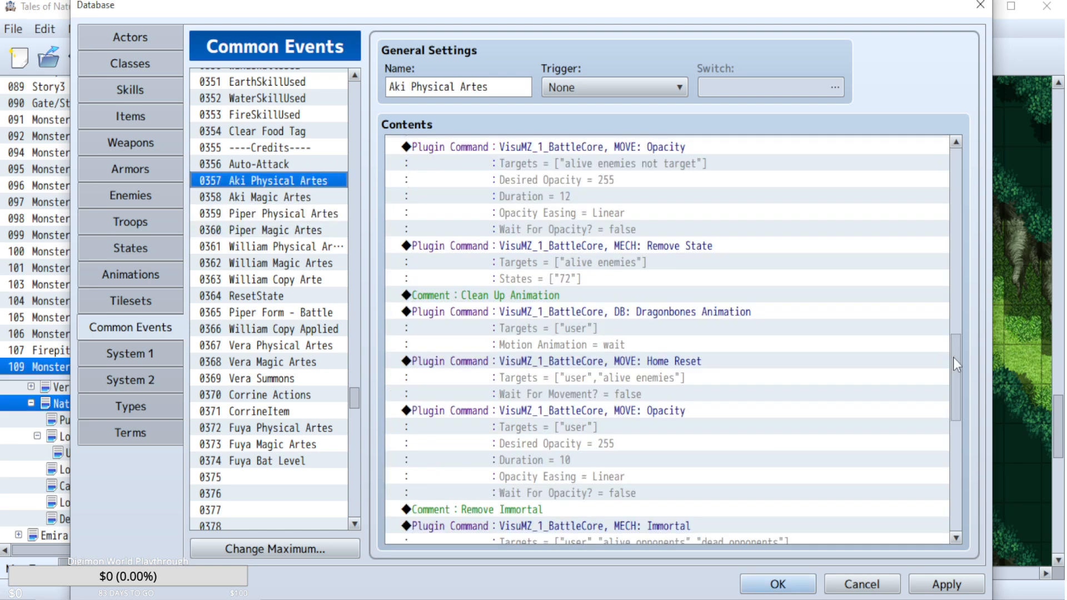
drag(955, 359, 955, 139)
click(392, 161)
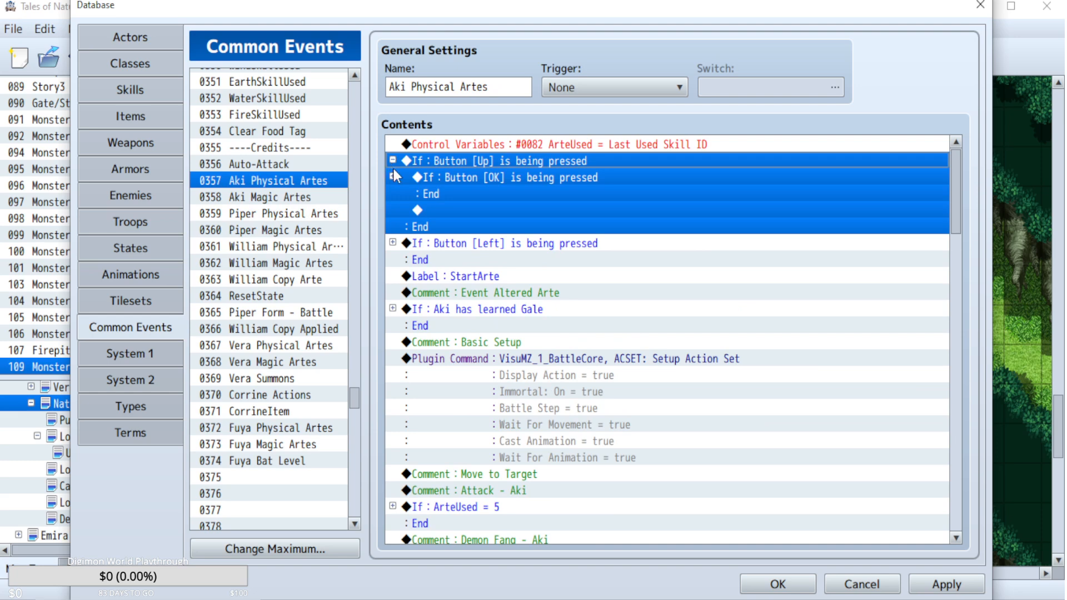
click(394, 178)
click(392, 192)
scroll(393, 188, down, 1)
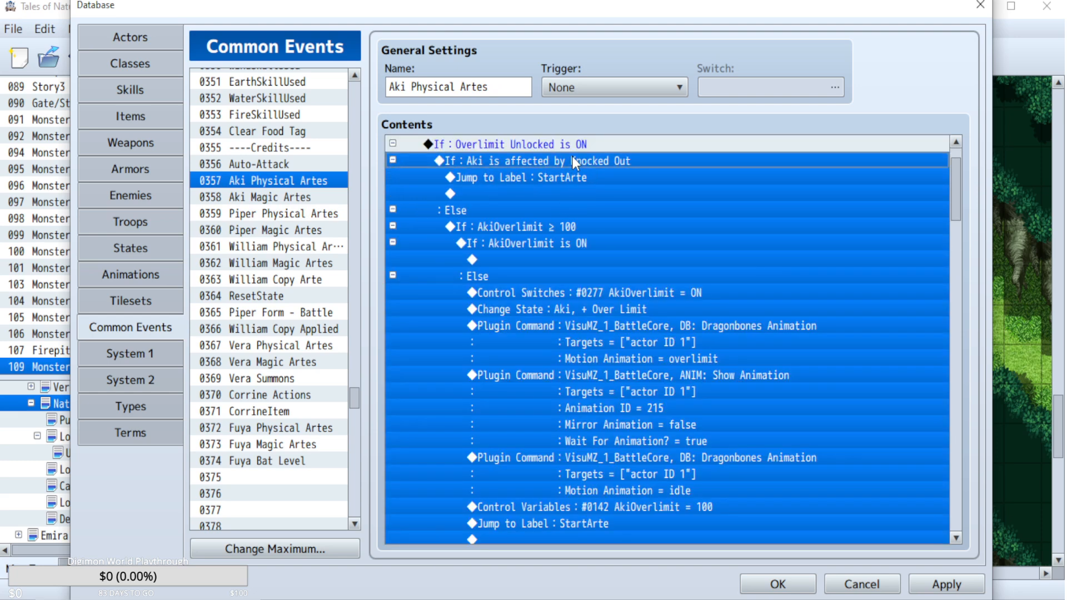
click(572, 243)
click(629, 310)
scroll(630, 315, down, 5)
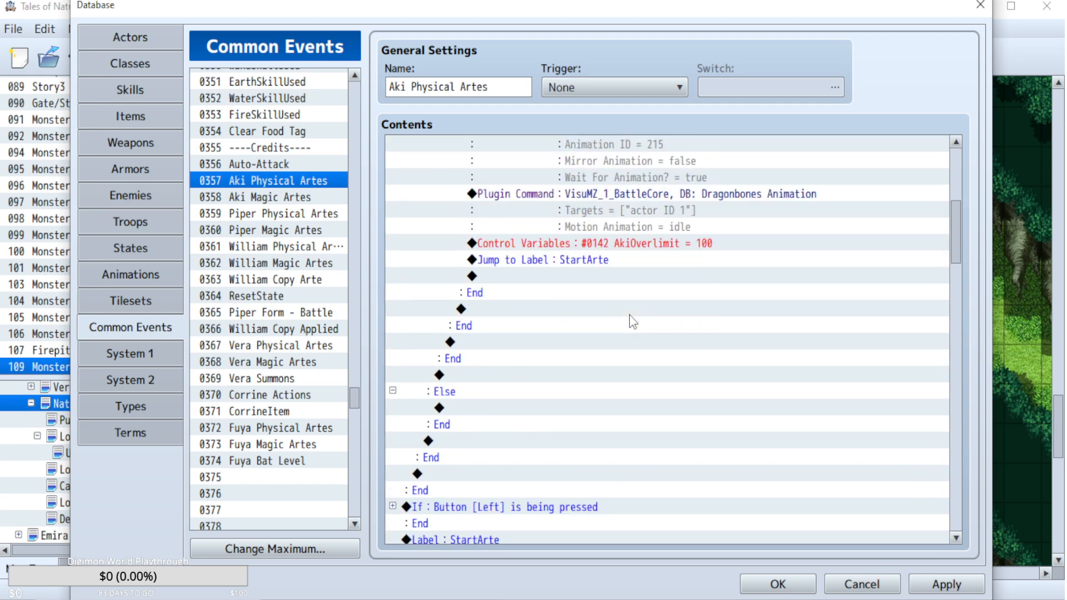
scroll(629, 321, up, 6)
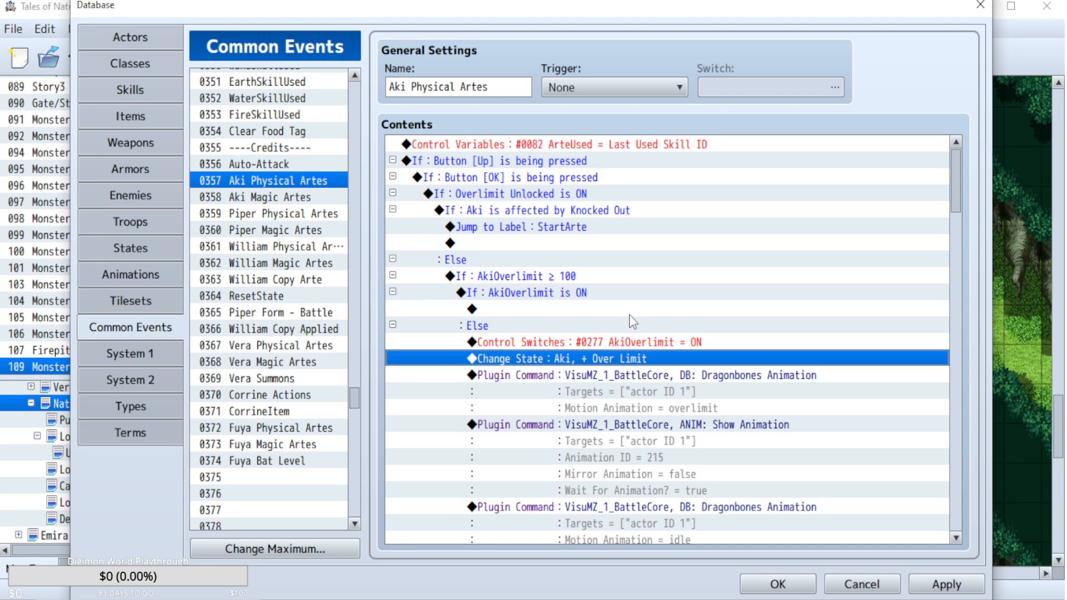
Remove the Auto Over Limit condition from William Physical Artes, moving its WilliamOverlimit ≥ 100 block directly under the Knocked Out Else branch.
click(253, 250)
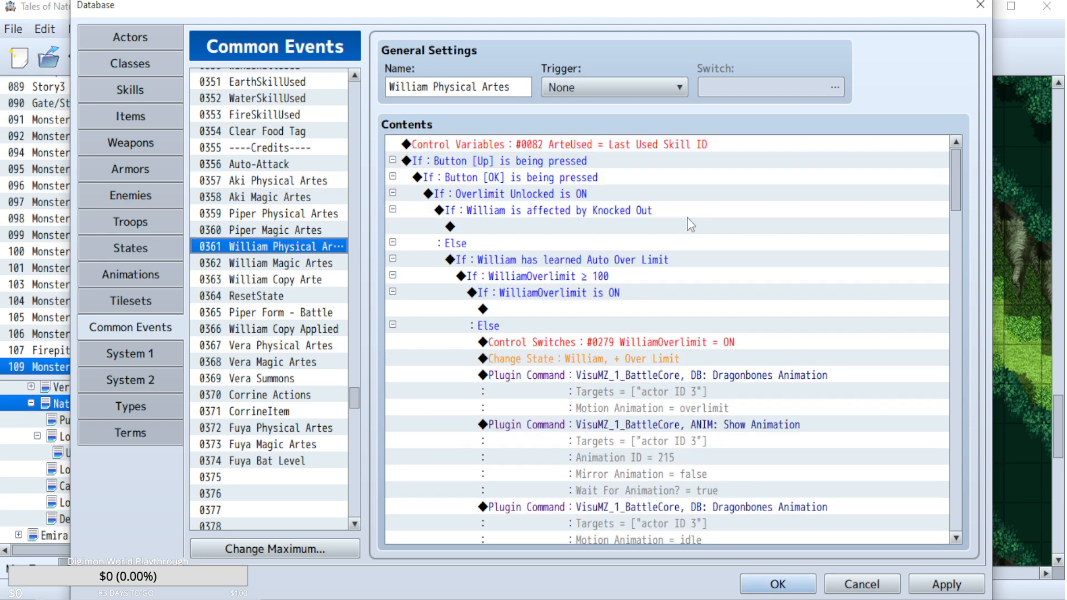
click(573, 279)
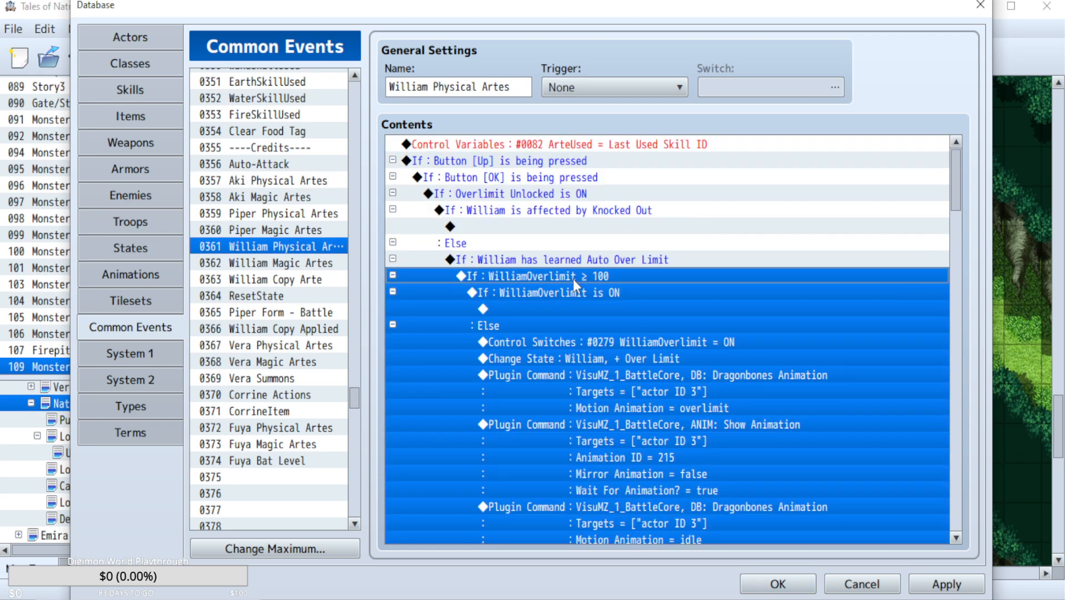
right_click(572, 279)
click(603, 342)
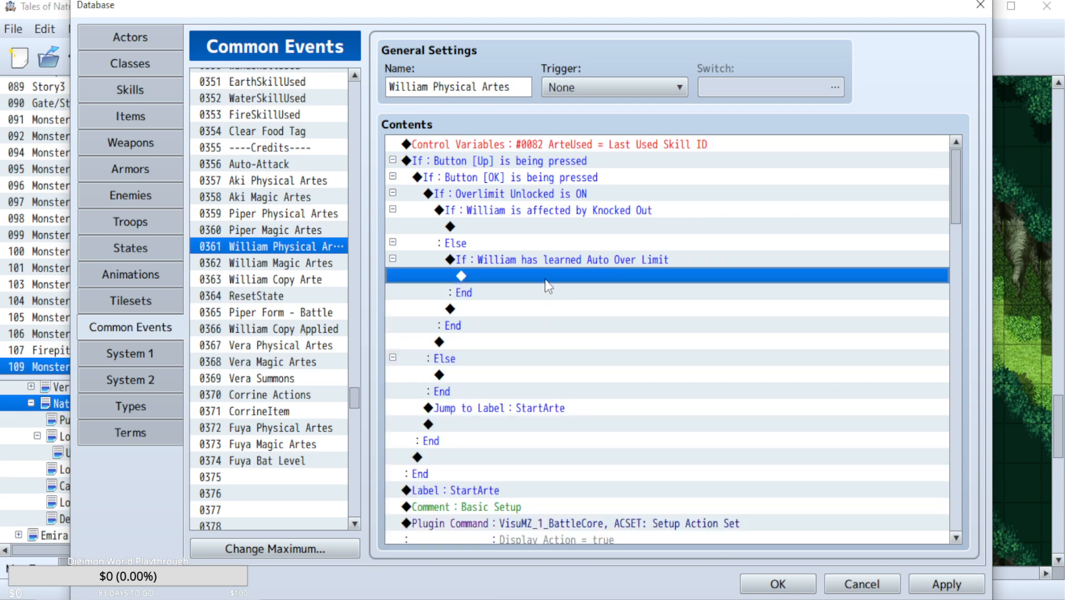
click(548, 261)
key(Delete)
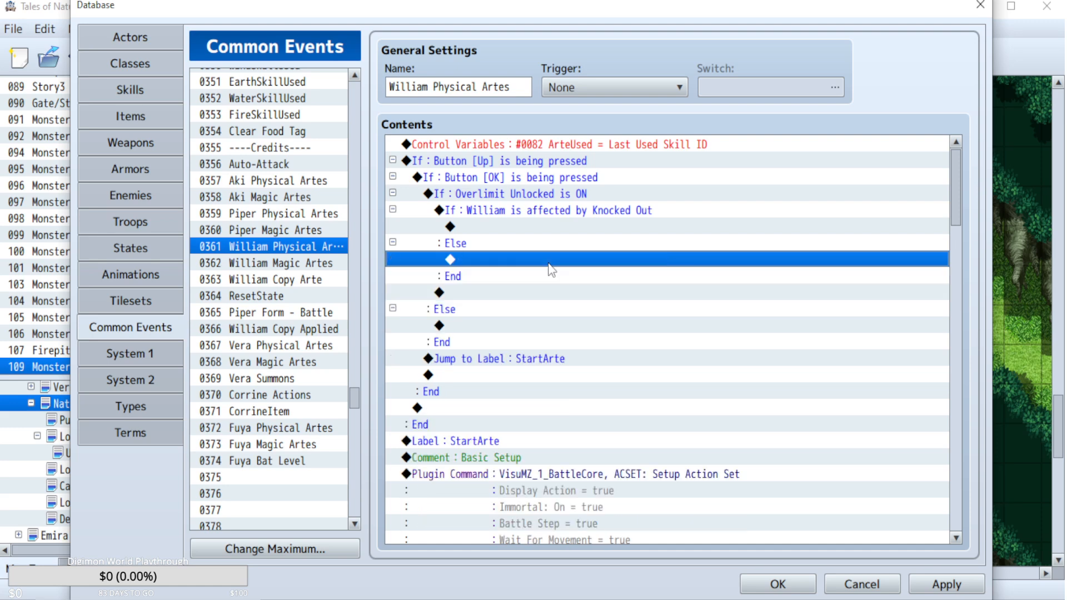
key(ctrl+v)
scroll(752, 307, up, 2)
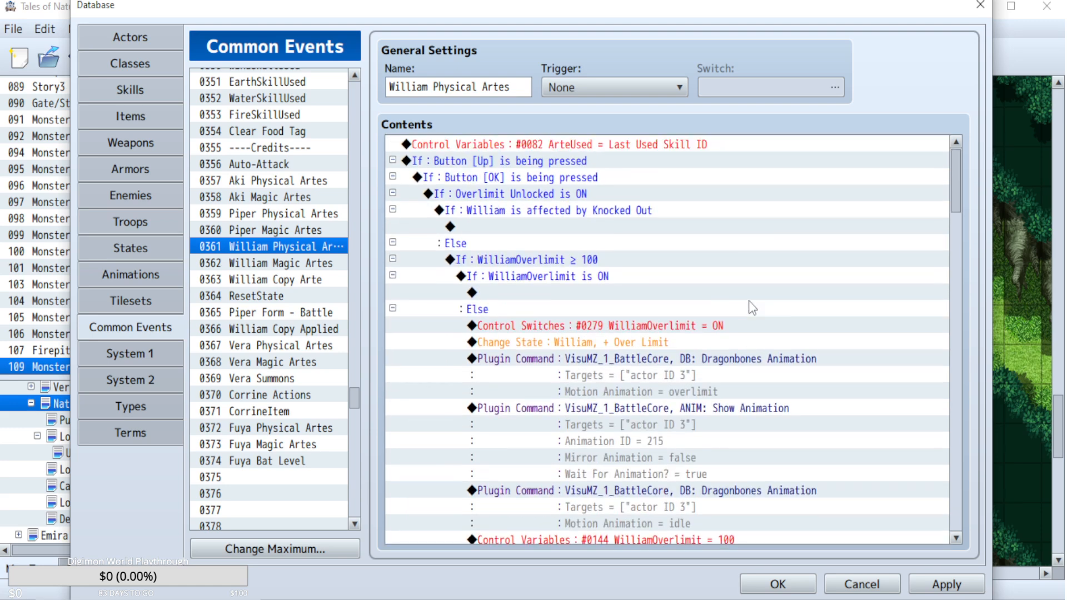
Copy the Jump to Label: StartArte command from Aki Physical Artes into the Knocked Out condition of William Physical Artes.
click(297, 216)
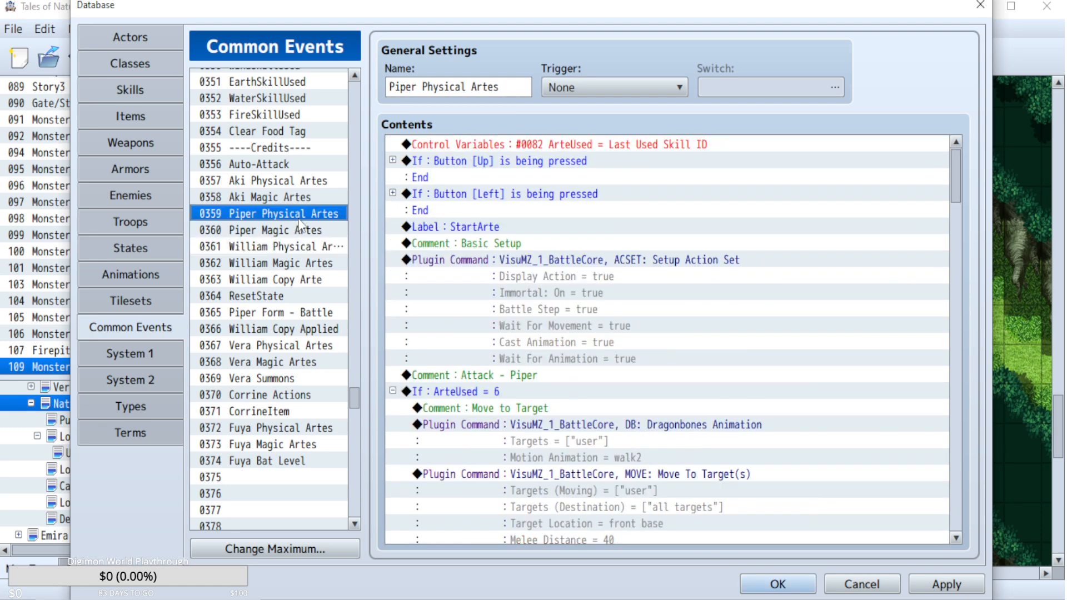
click(311, 181)
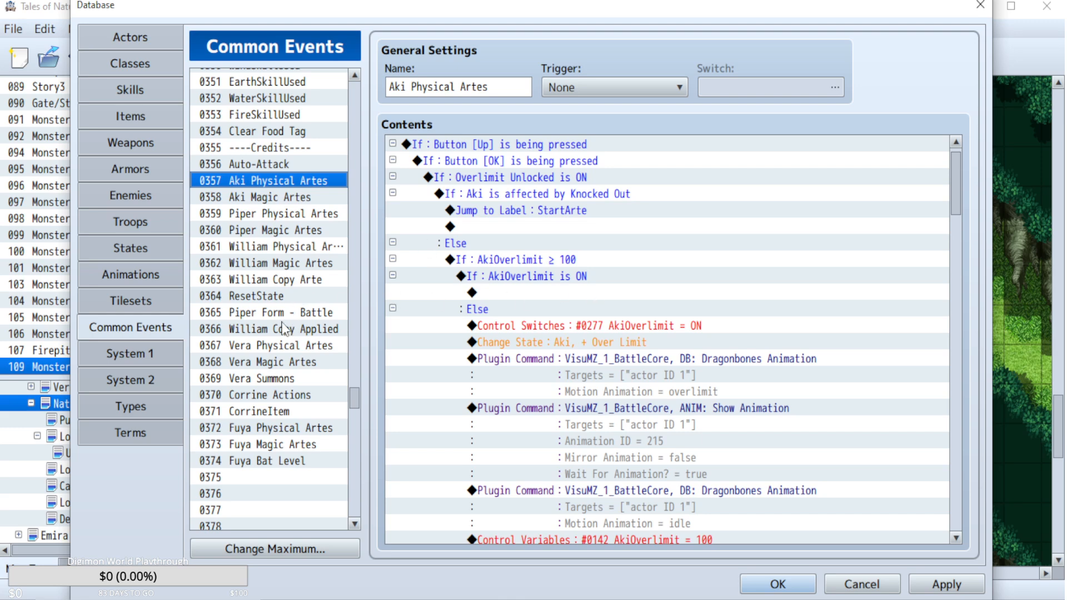
click(322, 265)
right_click(601, 270)
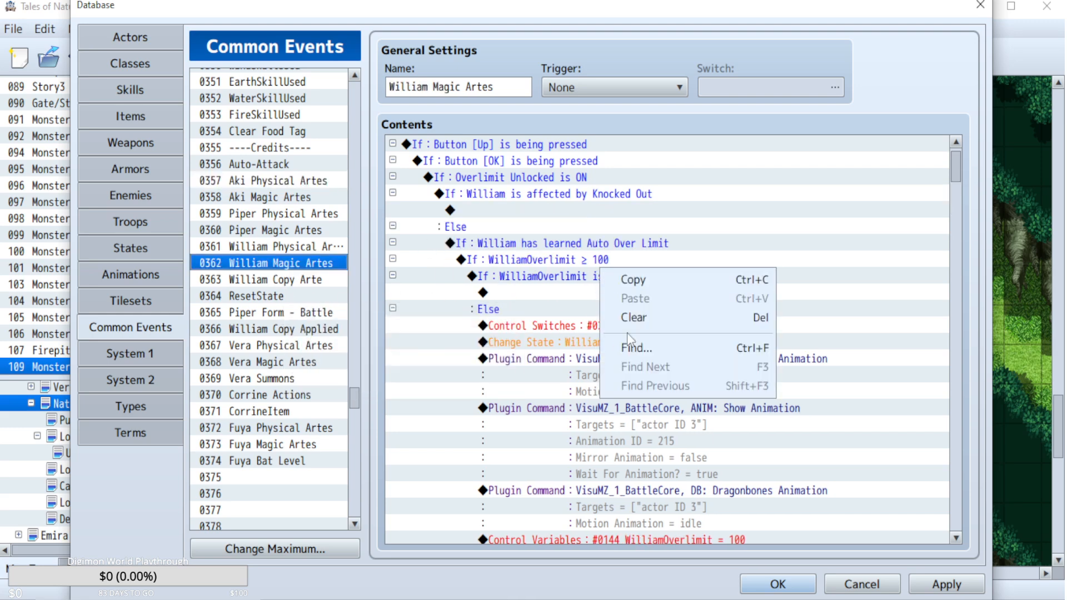
click(280, 181)
click(280, 181)
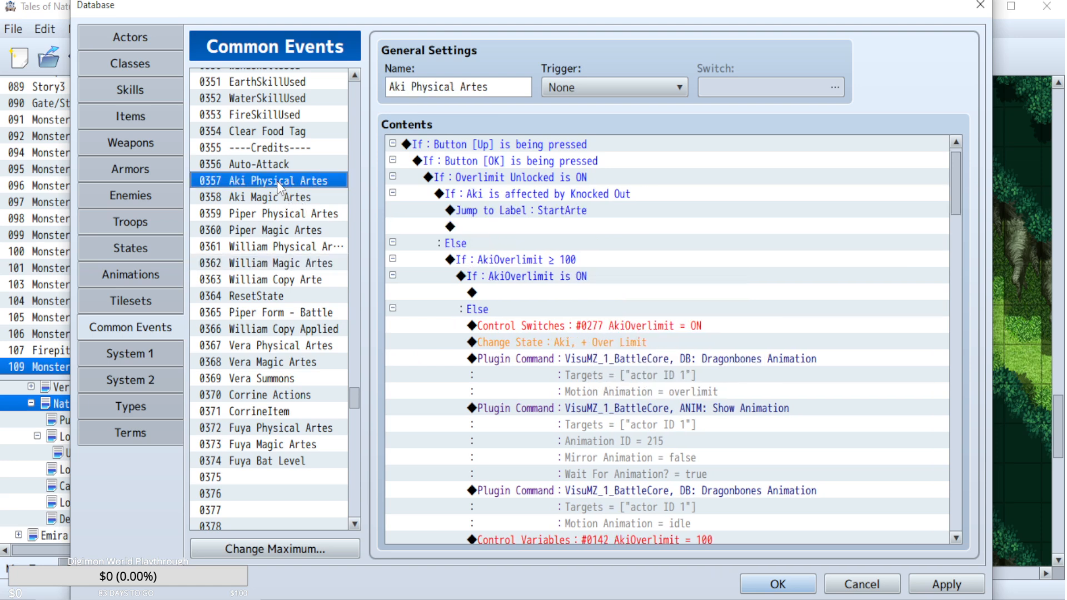
click(524, 214)
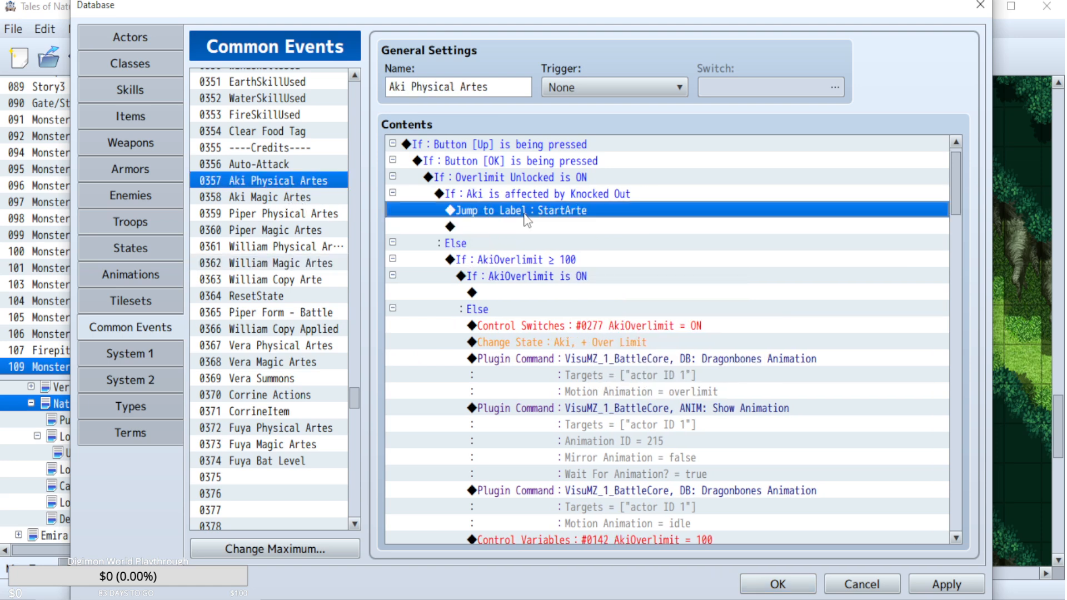
click(277, 247)
click(548, 225)
key(ctrl+v)
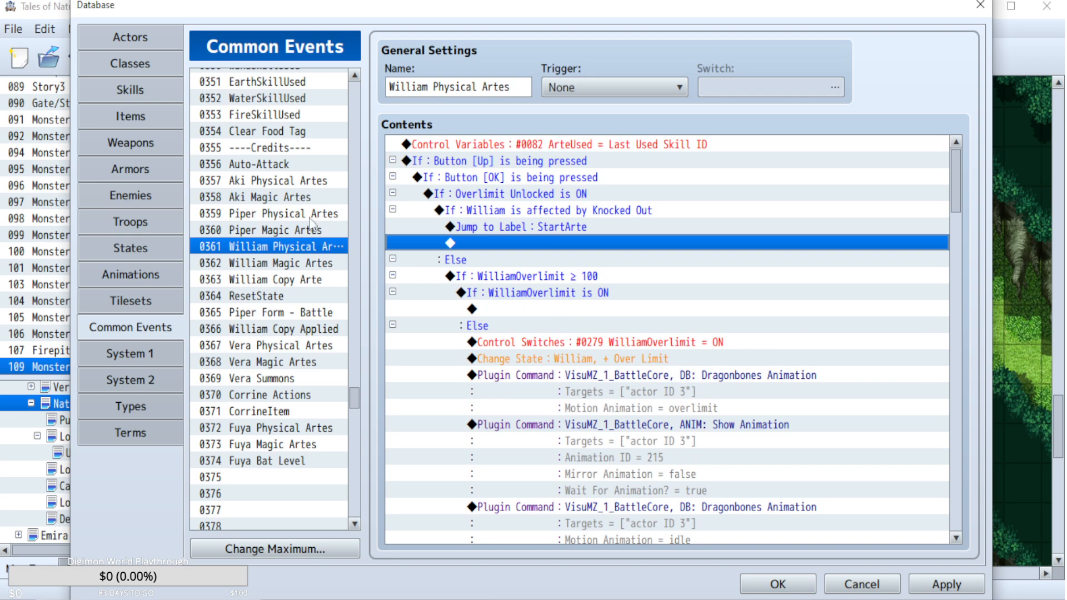
Replace the Up button condition block in William Magic Artes with the one from William Physical Artes and accept the database changes.
click(293, 212)
click(273, 184)
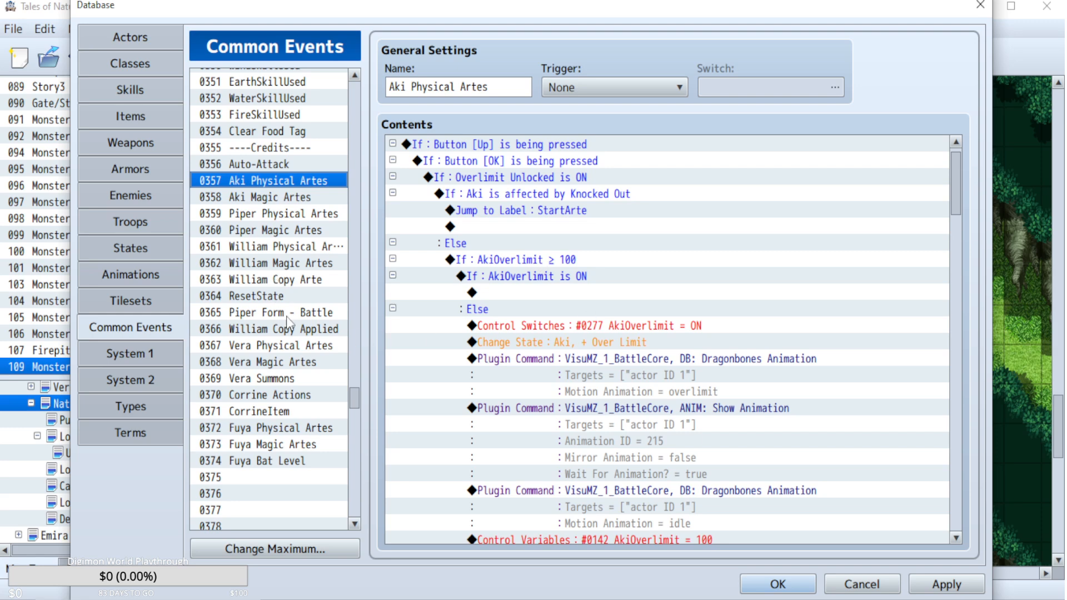
click(283, 261)
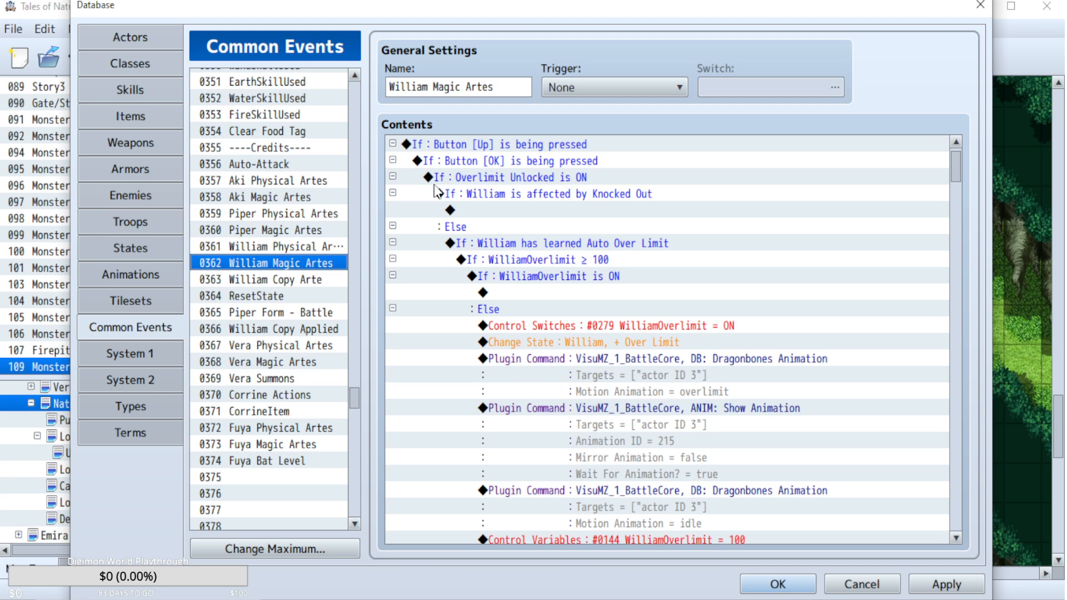
click(250, 246)
click(468, 161)
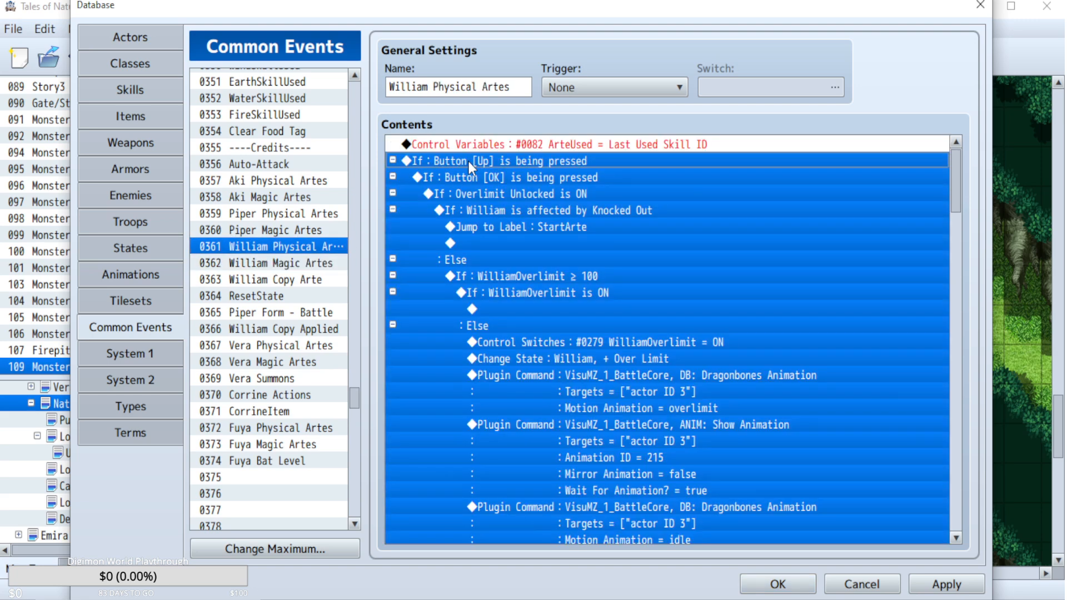
click(287, 265)
right_click(565, 166)
scroll(550, 169, up, 1)
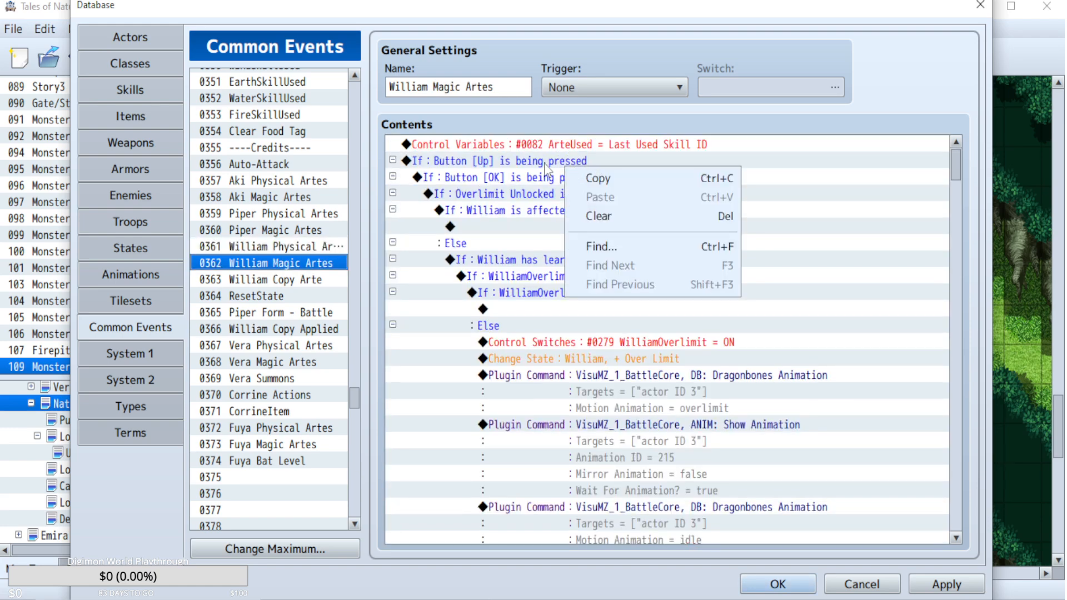
click(536, 159)
key(Delete)
key(ctrl+v)
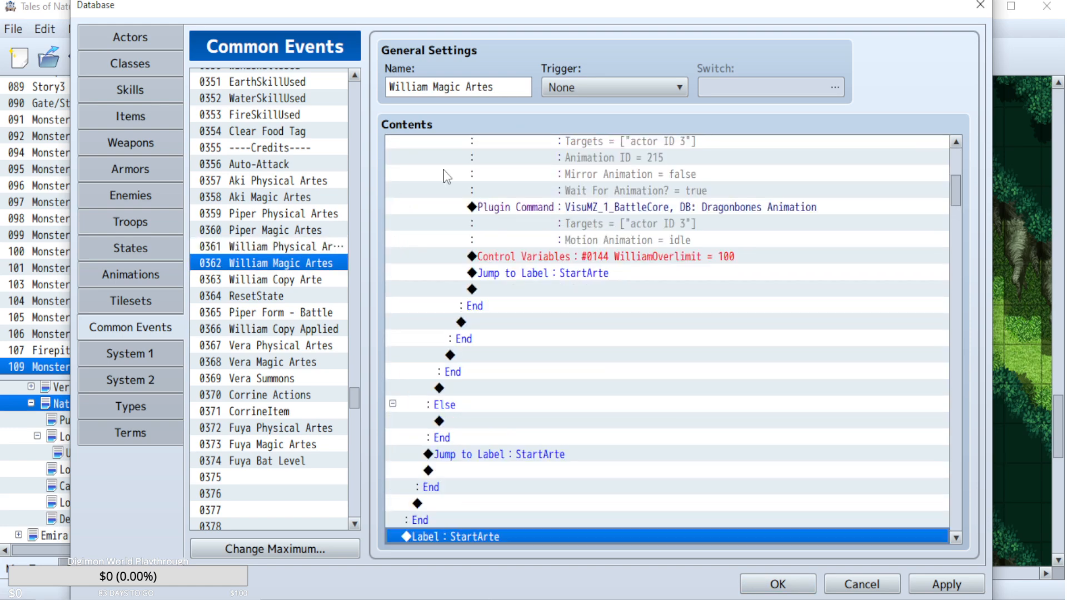
click(778, 584)
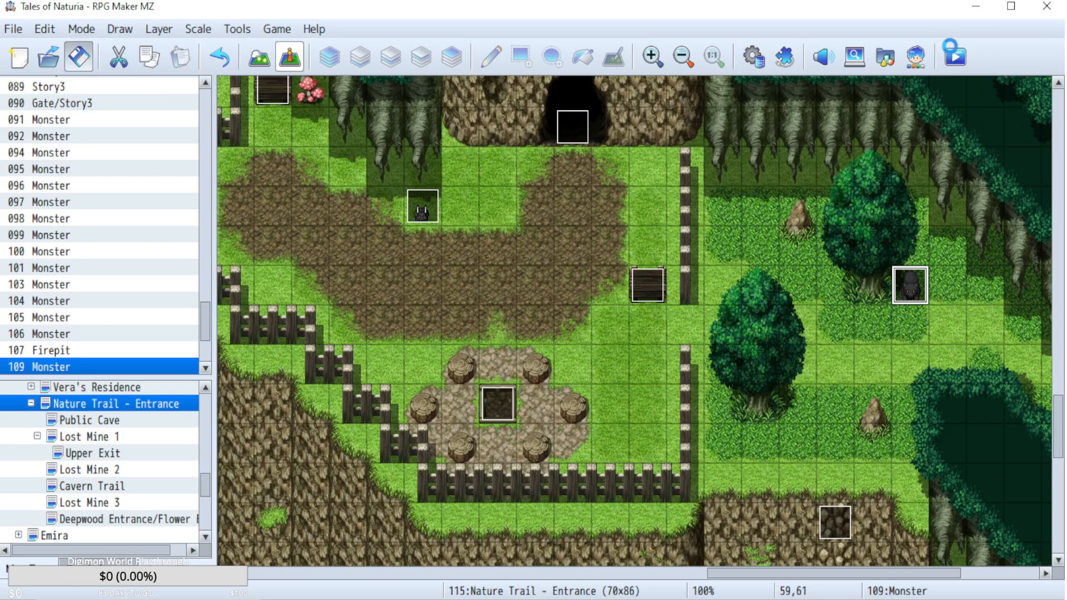
Start a playtest, continue from the saved game and open the party member selection for Artes.
click(954, 56)
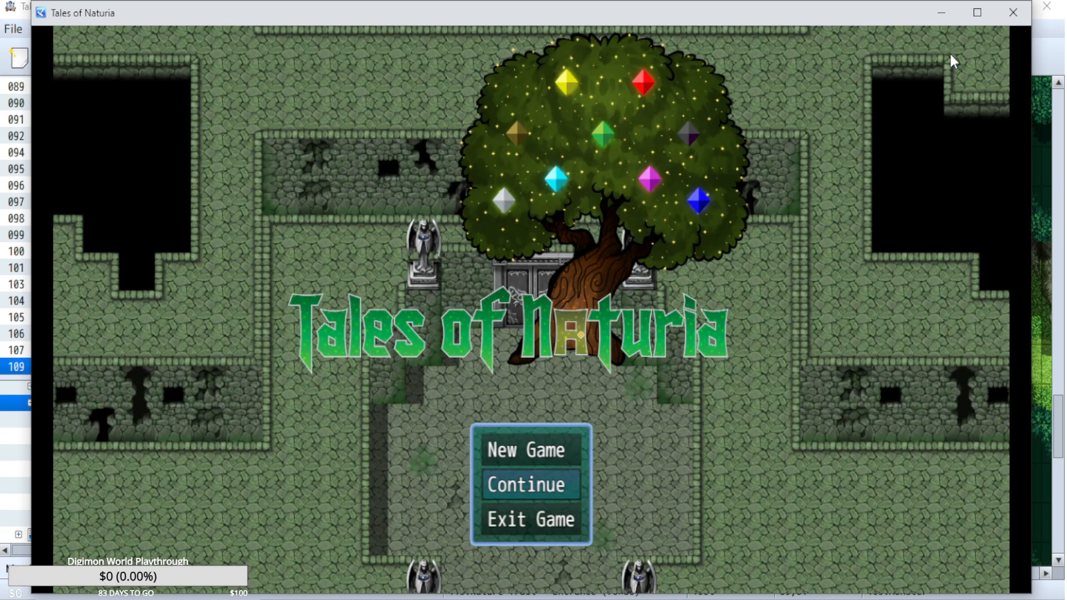
key(z)
key(z)
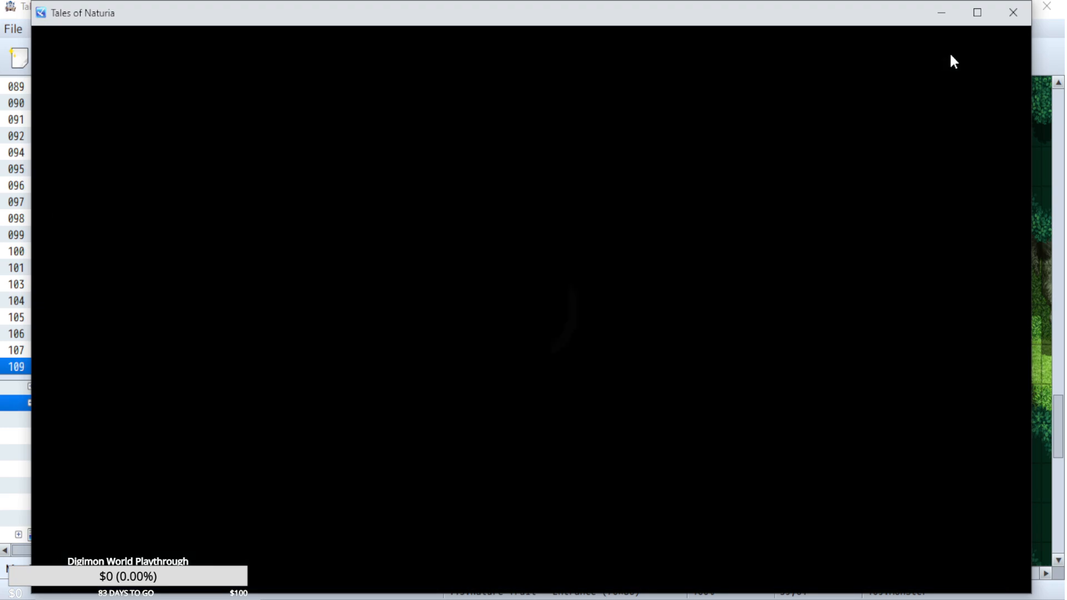
key(x)
key(Down)
Enable Aki's Auto Over Limit passive skill in the playtest and close the game.
key(z)
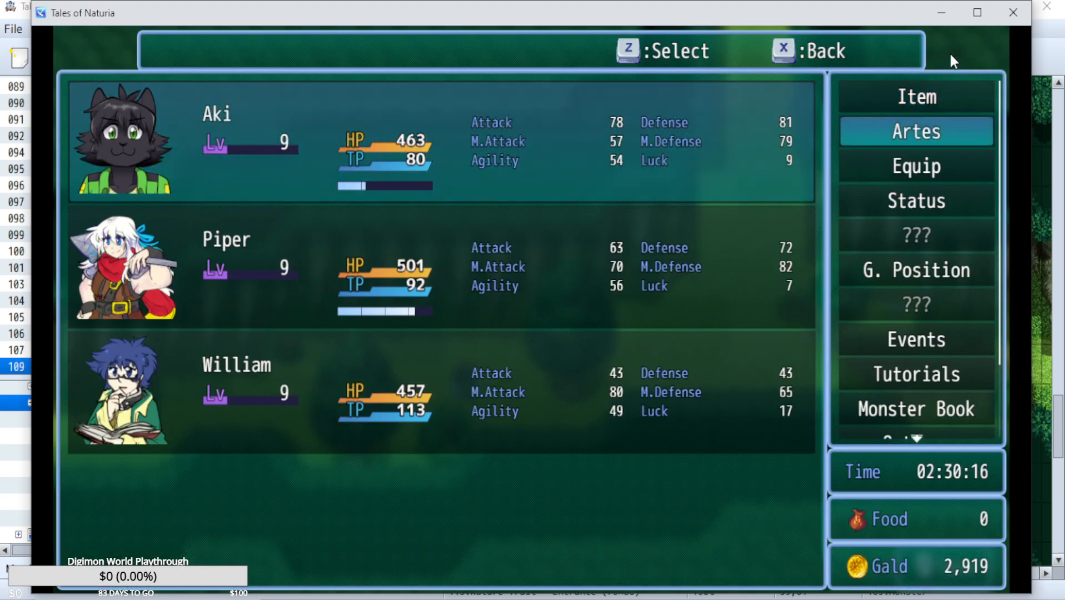
key(z)
key(Down)
key(Down)
key(z)
key(Down)
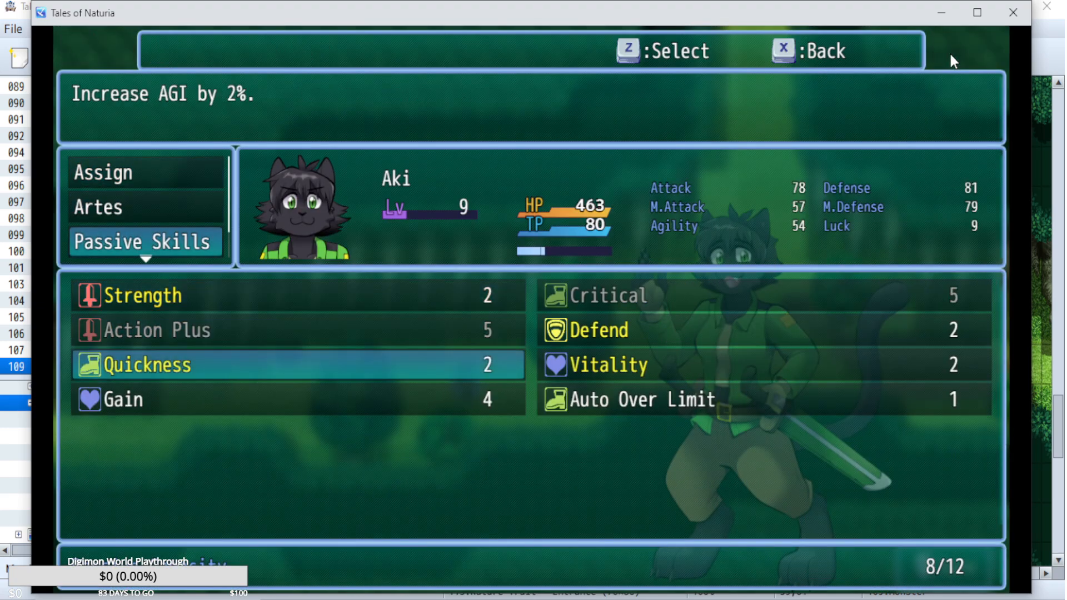
key(Right)
key(Down)
key(z)
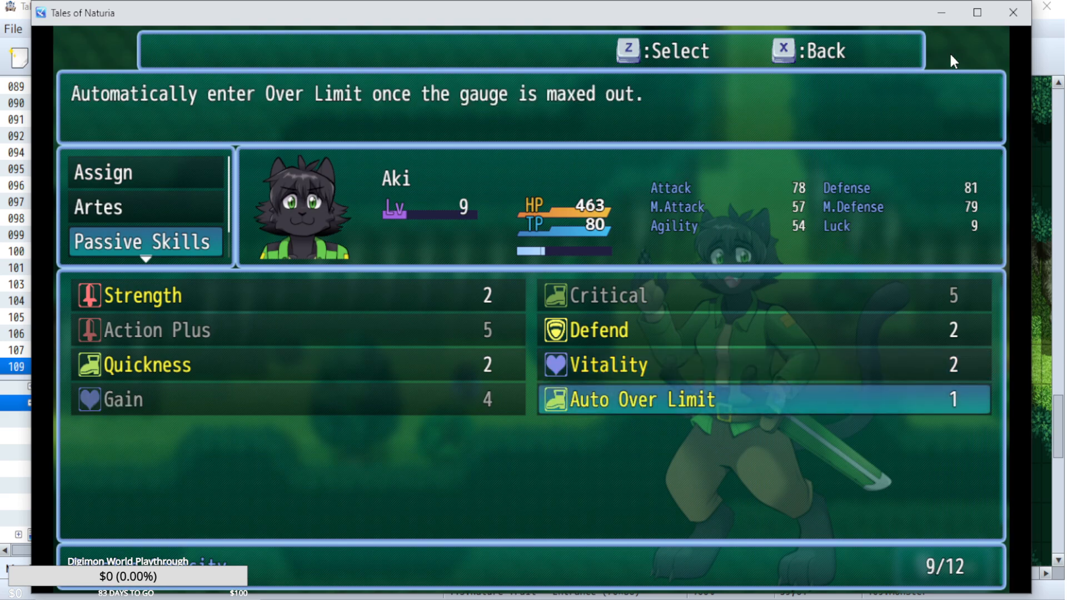
key(x)
key(x)
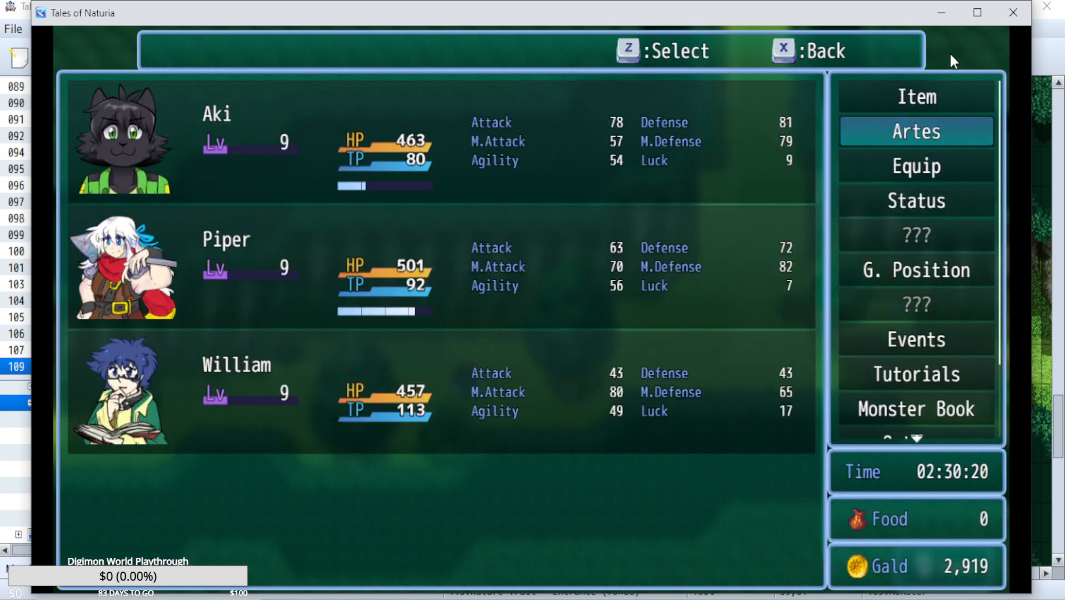
key(x)
click(1009, 12)
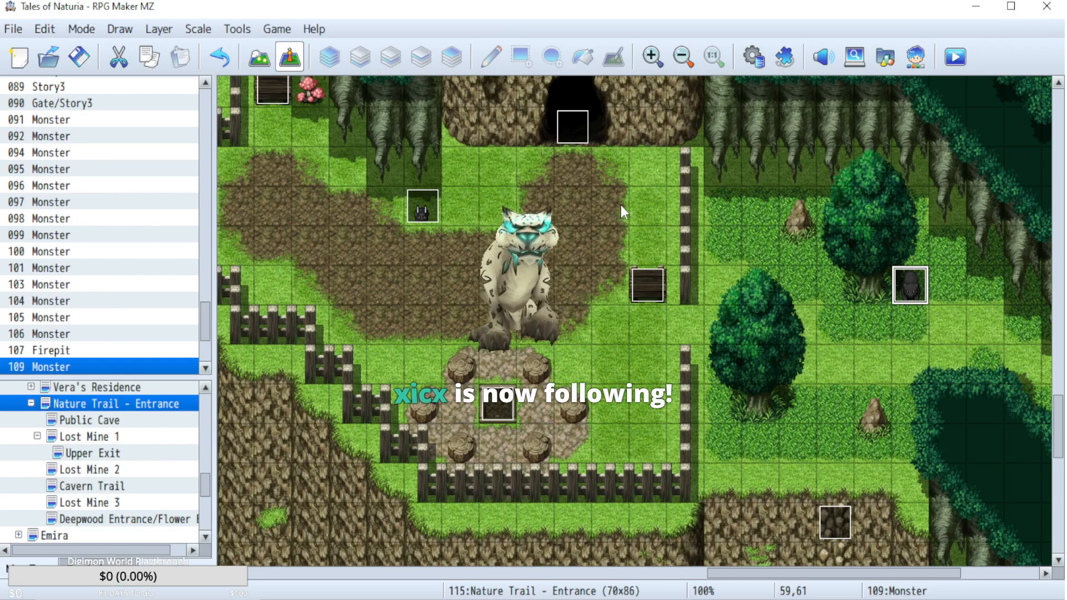
Duplicate the WilliamOverlimit command in the Monster event 109 and set the copy to variable #0142 AkiOverlimit = 100.
double_click(909, 286)
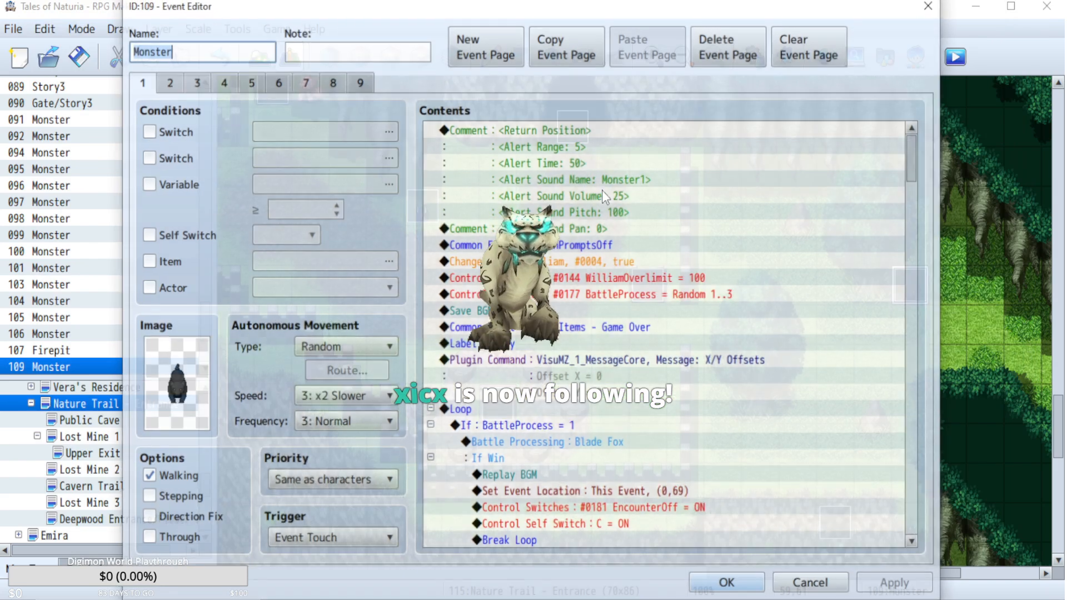
click(630, 272)
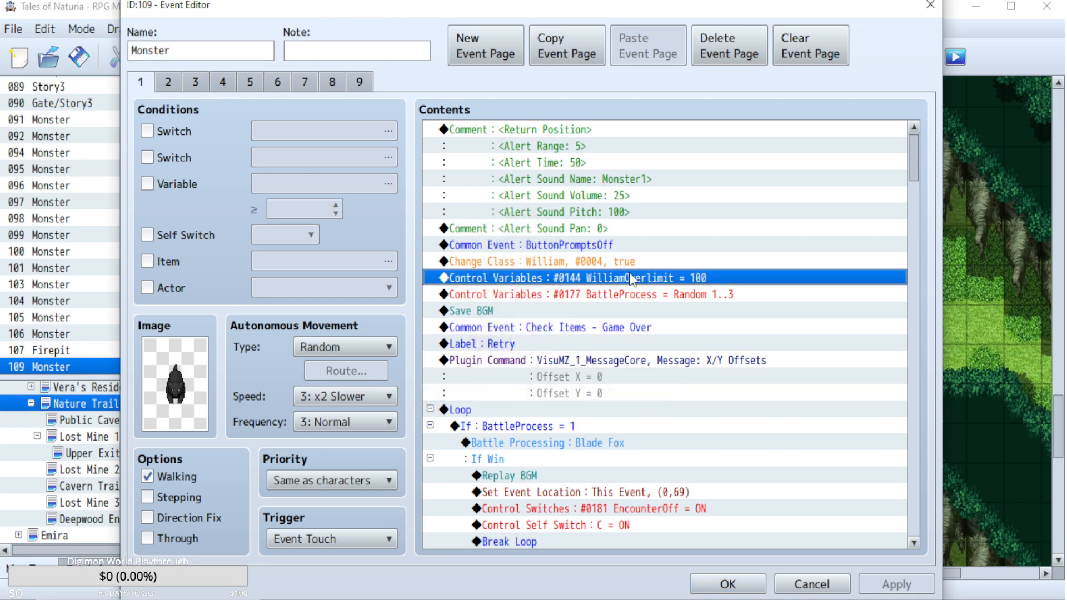
key(ctrl+c)
key(ctrl+v)
double_click(629, 273)
click(735, 206)
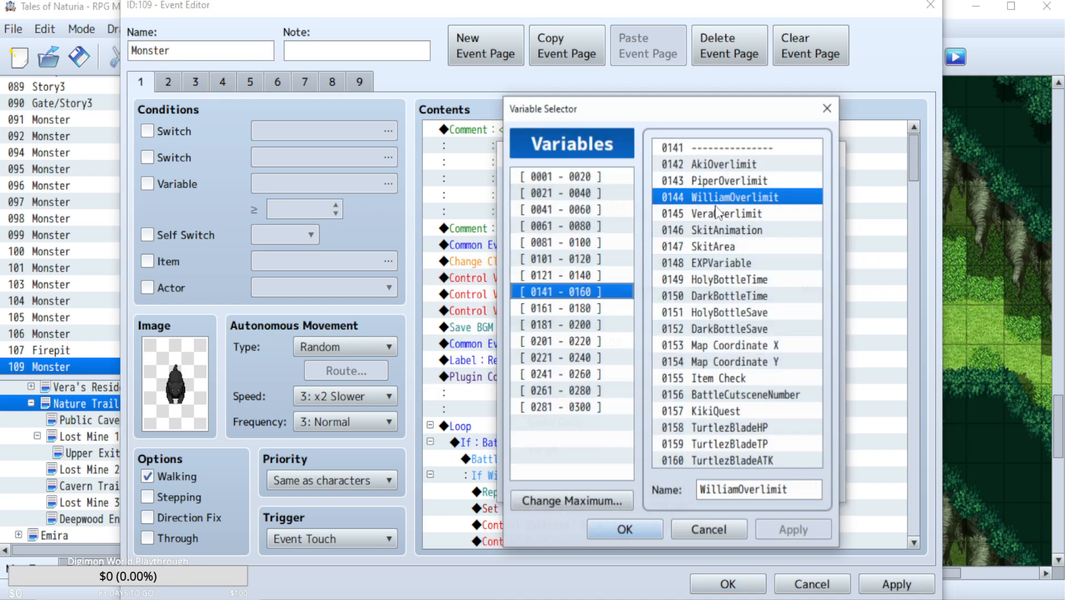
click(714, 167)
click(624, 529)
click(715, 484)
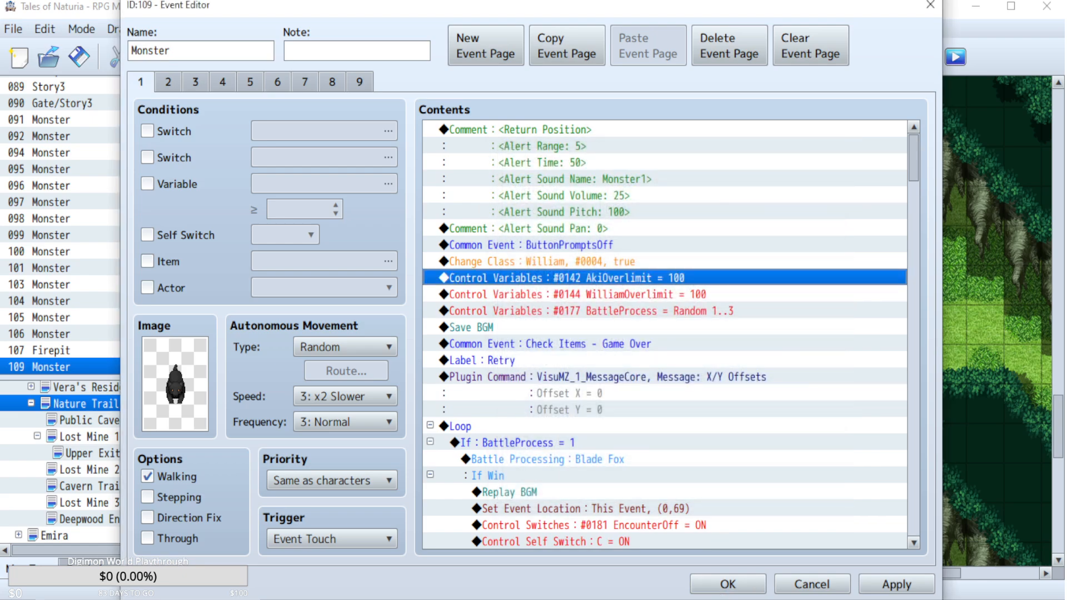
click(728, 584)
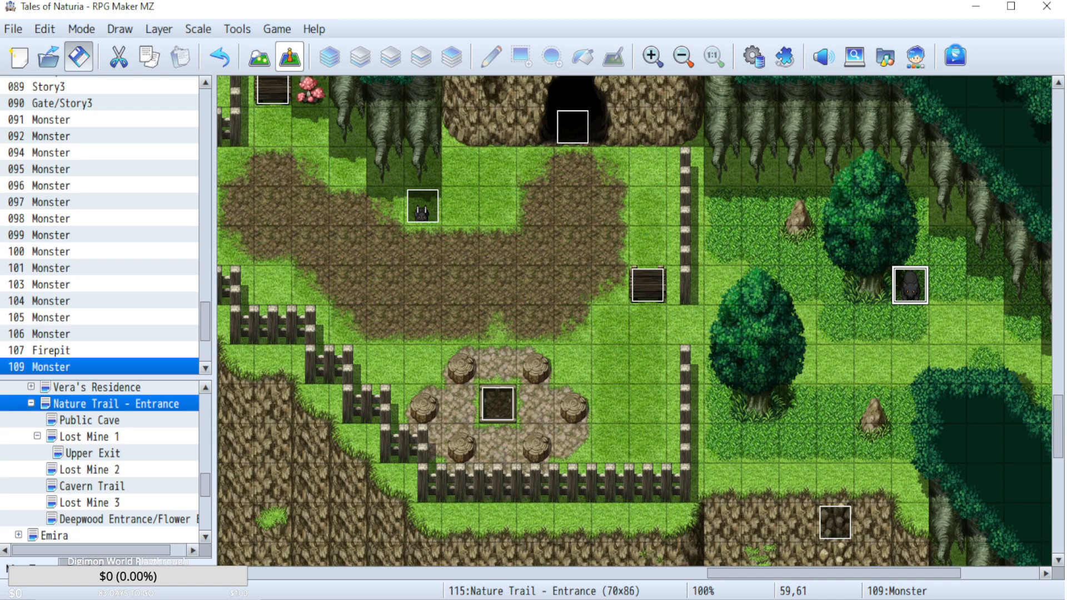
Start a playtest and continue from the saved game.
click(955, 56)
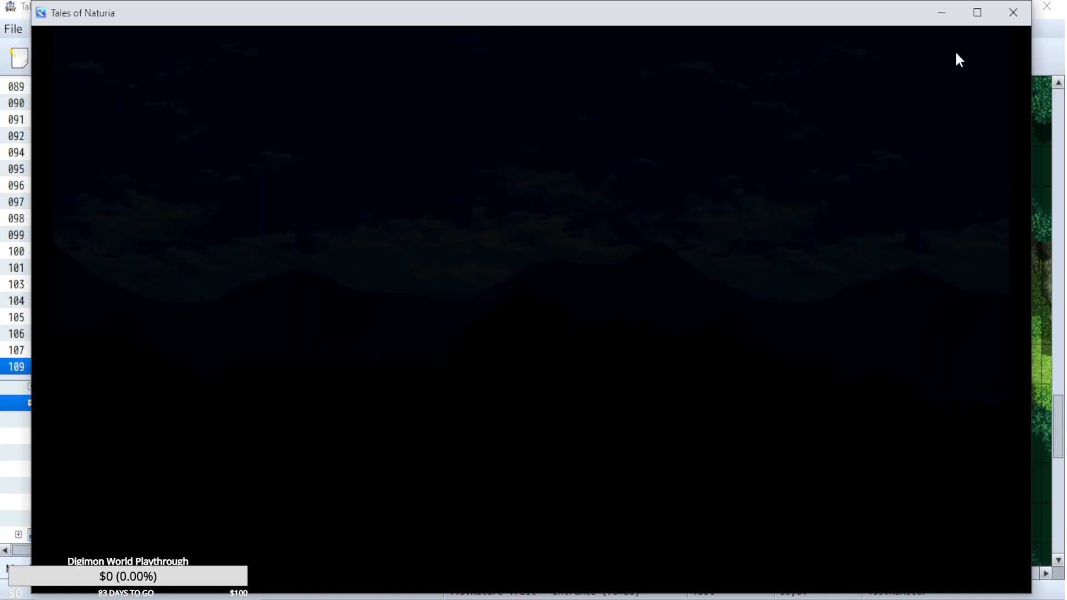
key(z)
key(z)
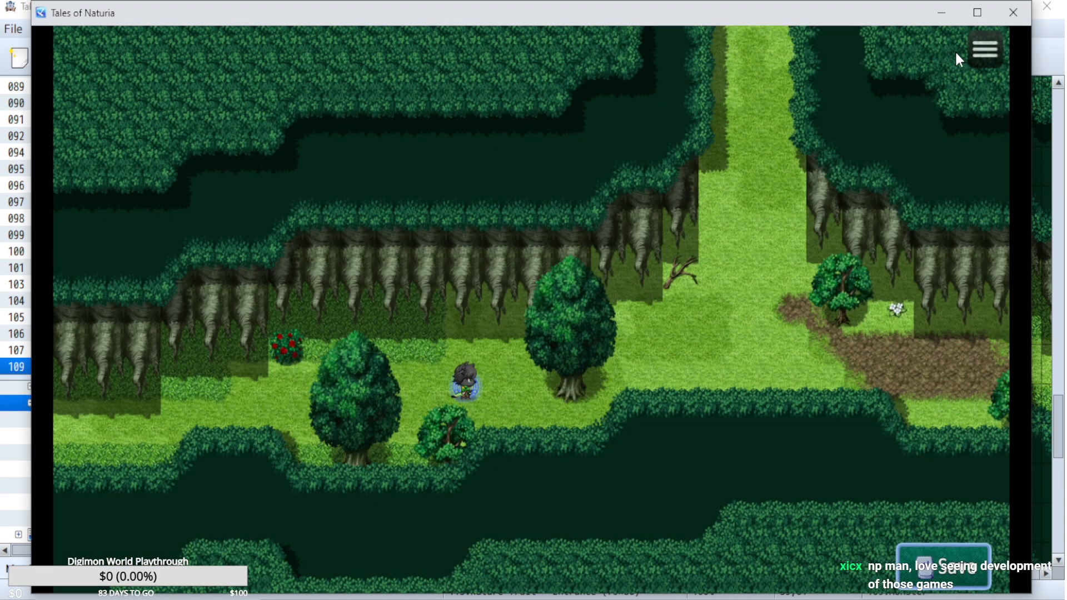
Open Aki's passive skills in the game menu and select Auto Over Limit.
key(x)
key(Down)
key(z)
key(Down)
key(Down)
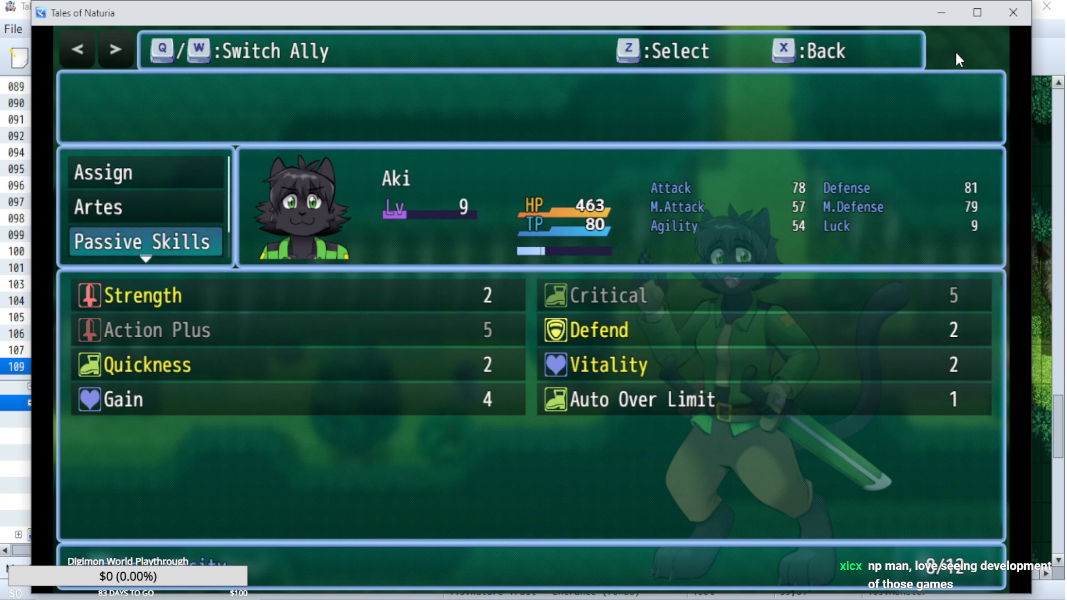
key(Down)
key(Up)
key(z)
key(Down)
key(Down)
key(Down)
key(Right)
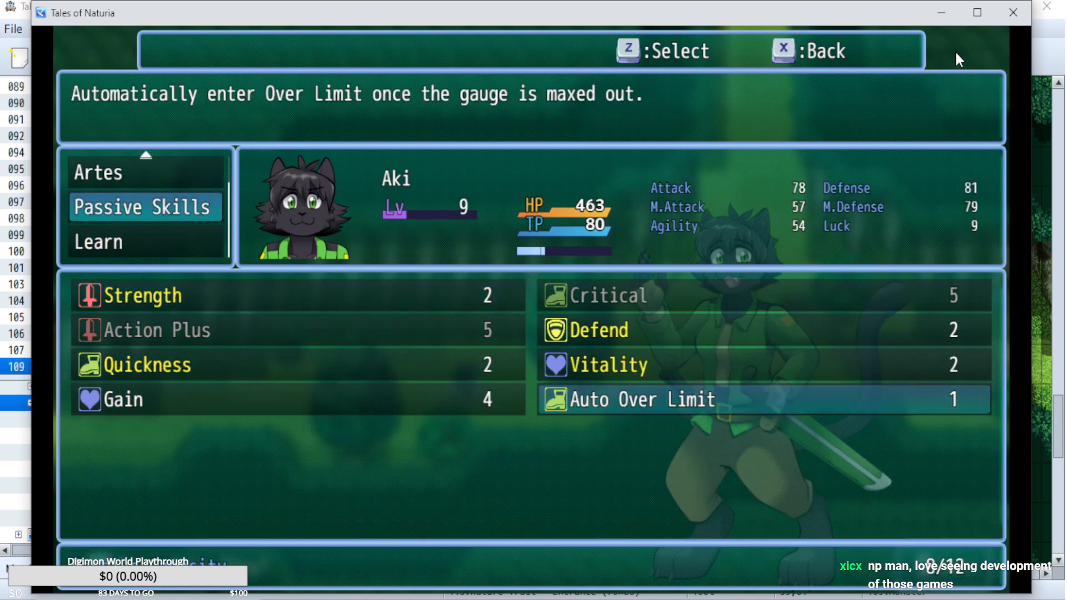
Leave the game menu and walk west into the monster to start a battle.
key(x)
key(x)
key(x)
key(Left)
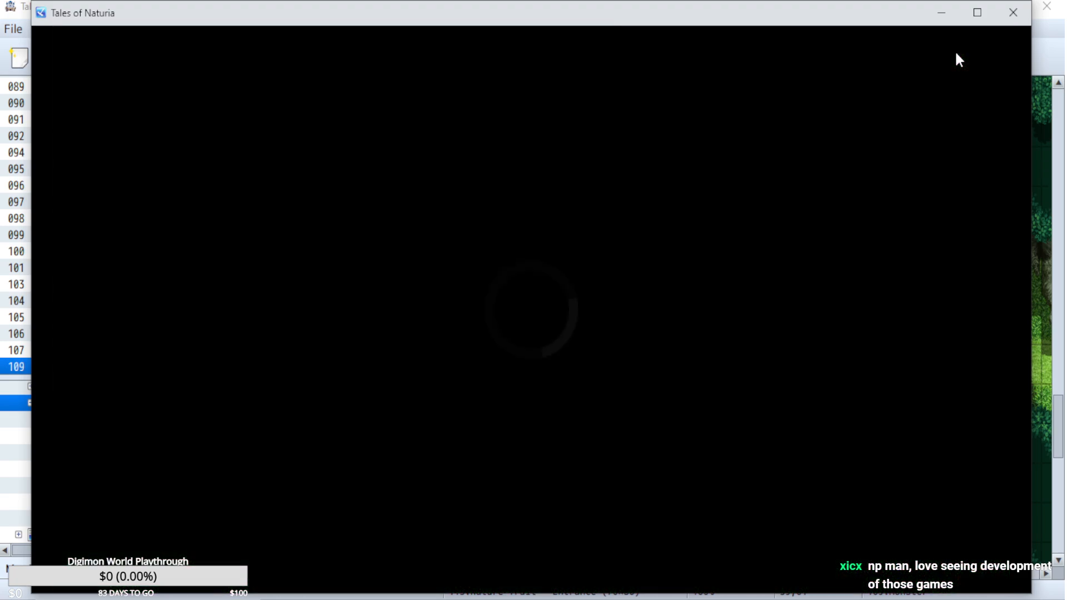
key(Left)
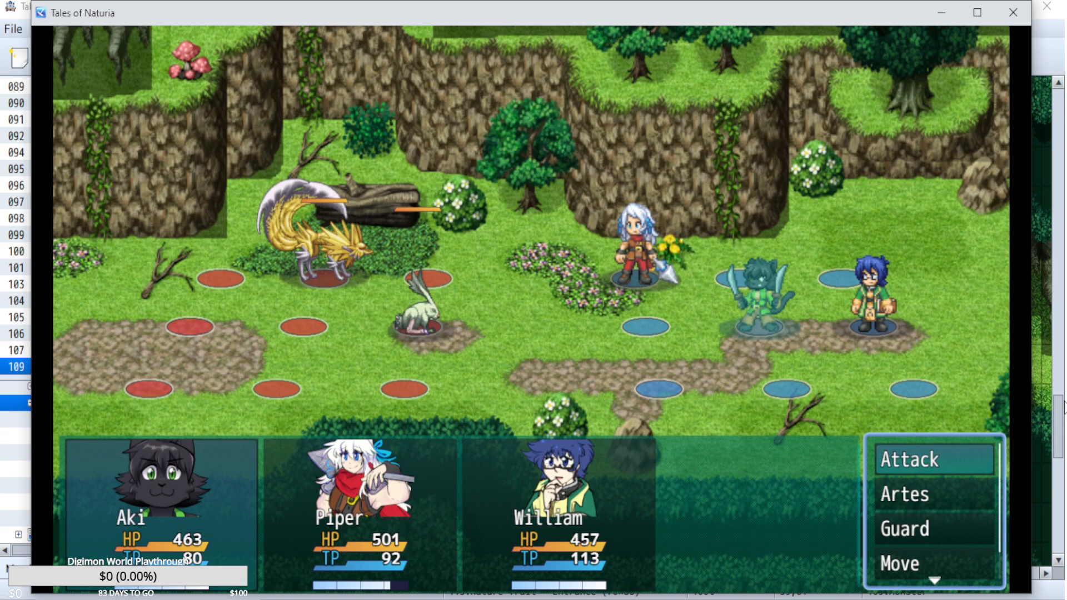
Open Aki's Artes in battle and check the descriptions of Tiger Blade and Sword Rain.
key(Down)
key(Return)
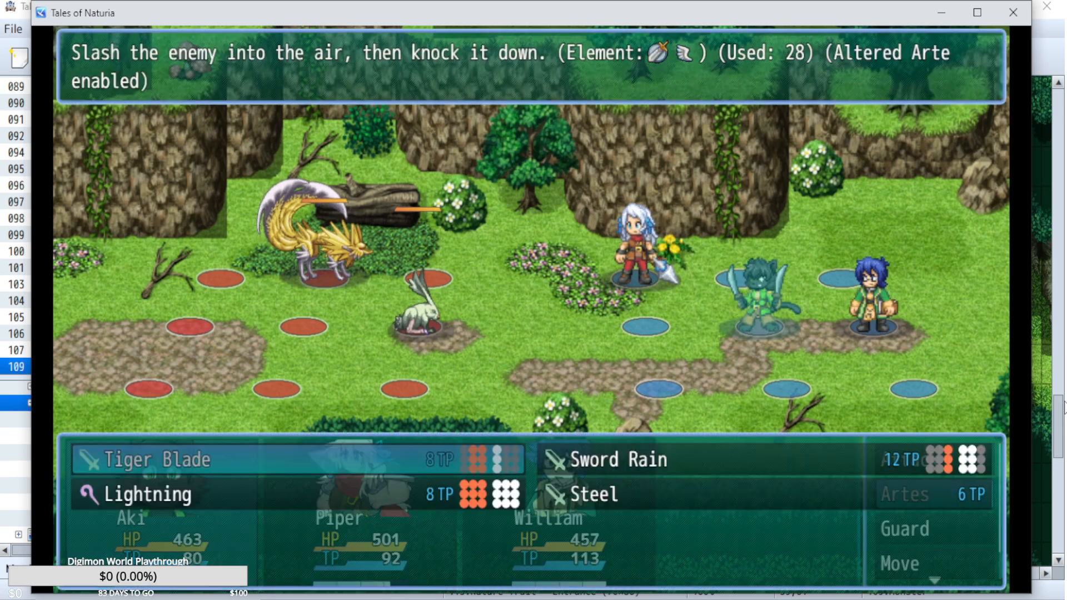
key(Down)
key(Up)
key(Right)
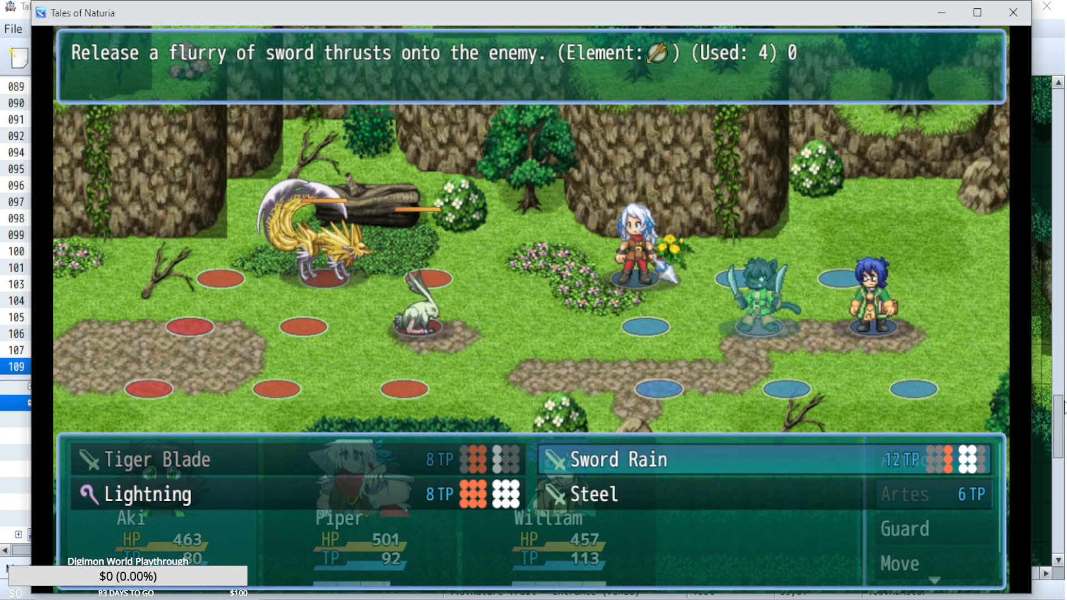
Leave the Artes list, move Aki one cell forward to the front column and order an attack.
key(Escape)
key(Down)
key(Down)
key(Up)
key(Up)
key(Up)
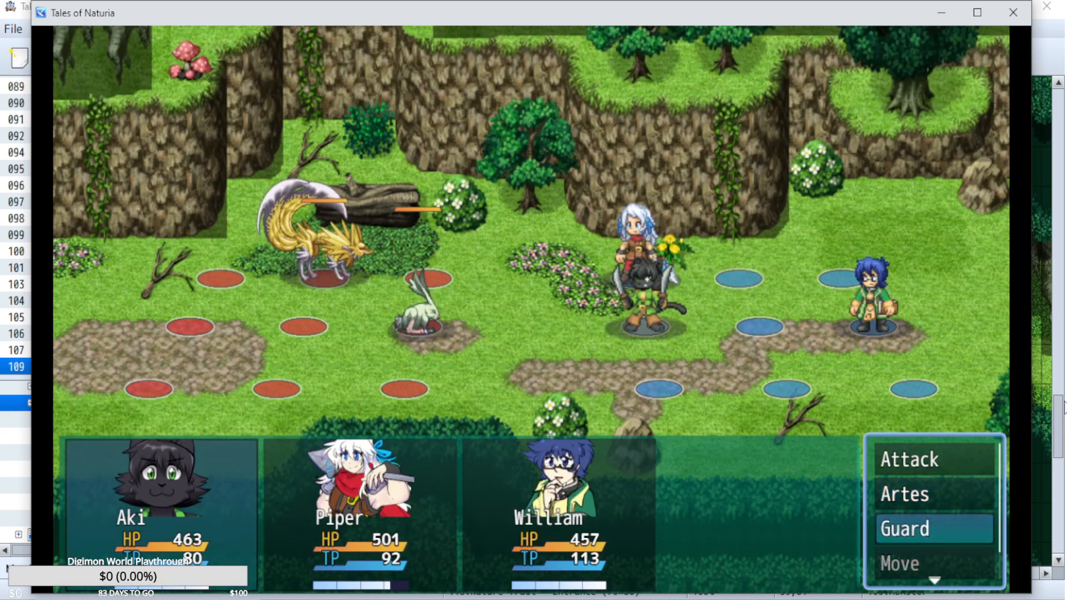
key(Return)
Move Piper one cell back from the front column and order an attack.
key(Return)
key(Down)
key(Down)
key(Down)
key(Down)
key(Up)
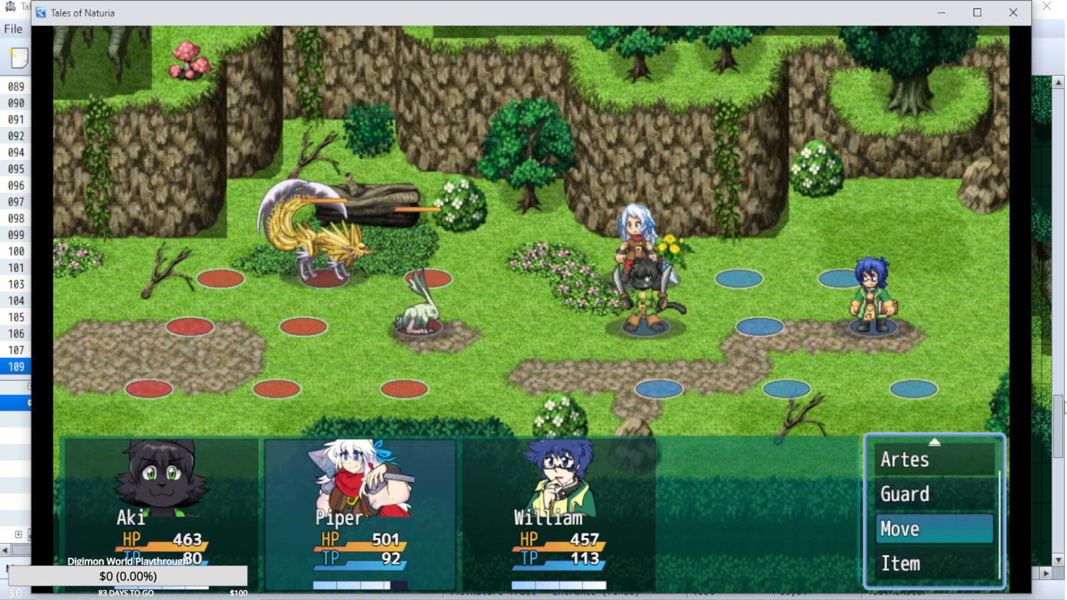
key(Return)
key(Right)
key(Return)
key(Up)
key(Up)
key(Up)
key(Return)
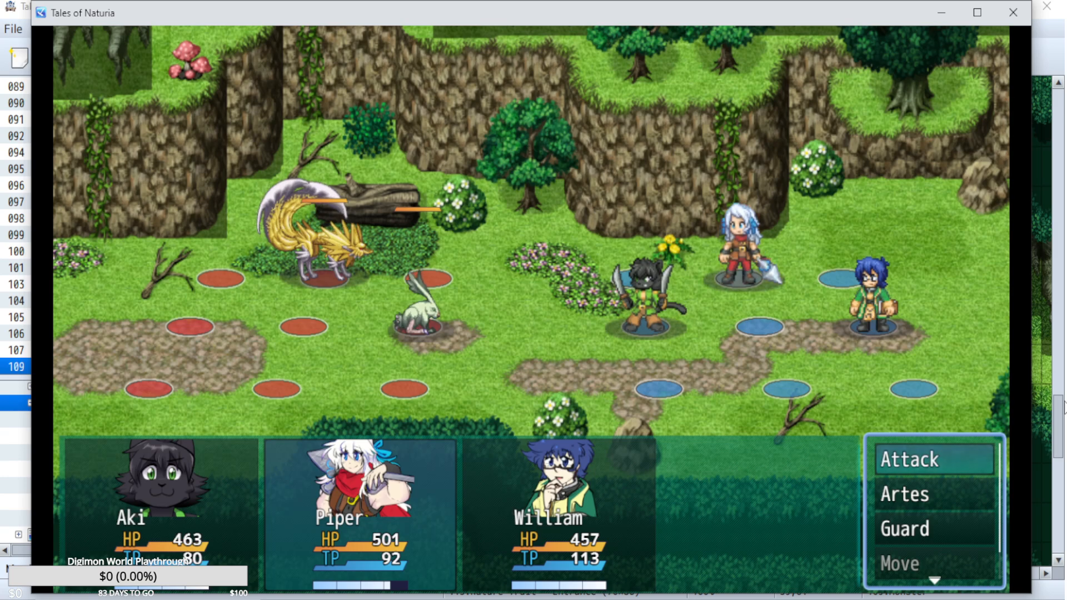
Cast William's Stone Wall on the Barb Rabbit, let the turn play out and close the playtest.
key(Return)
key(Down)
key(Return)
key(Return)
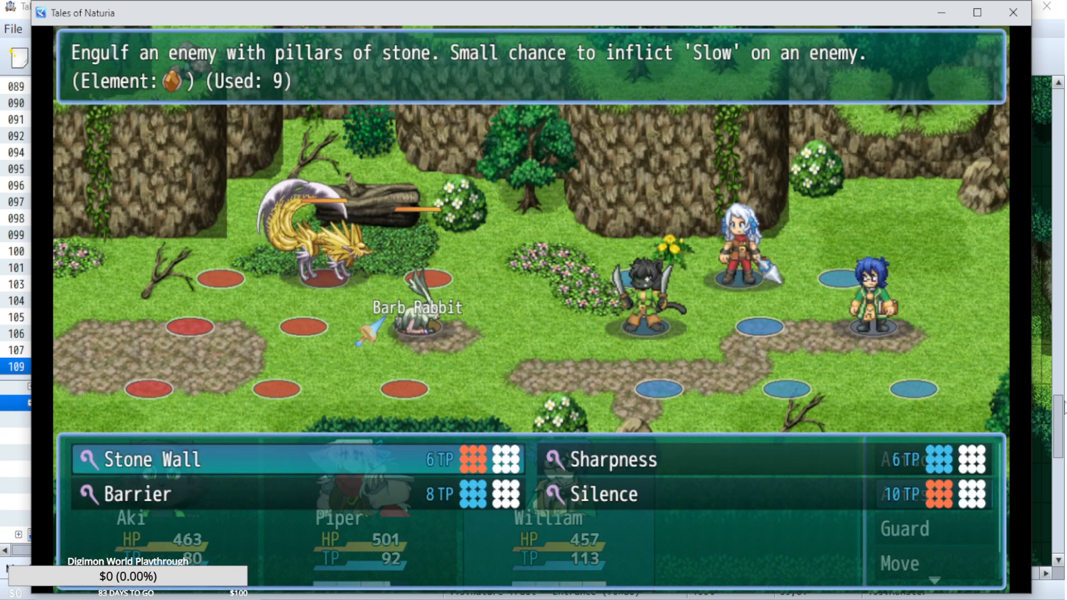
key(Return)
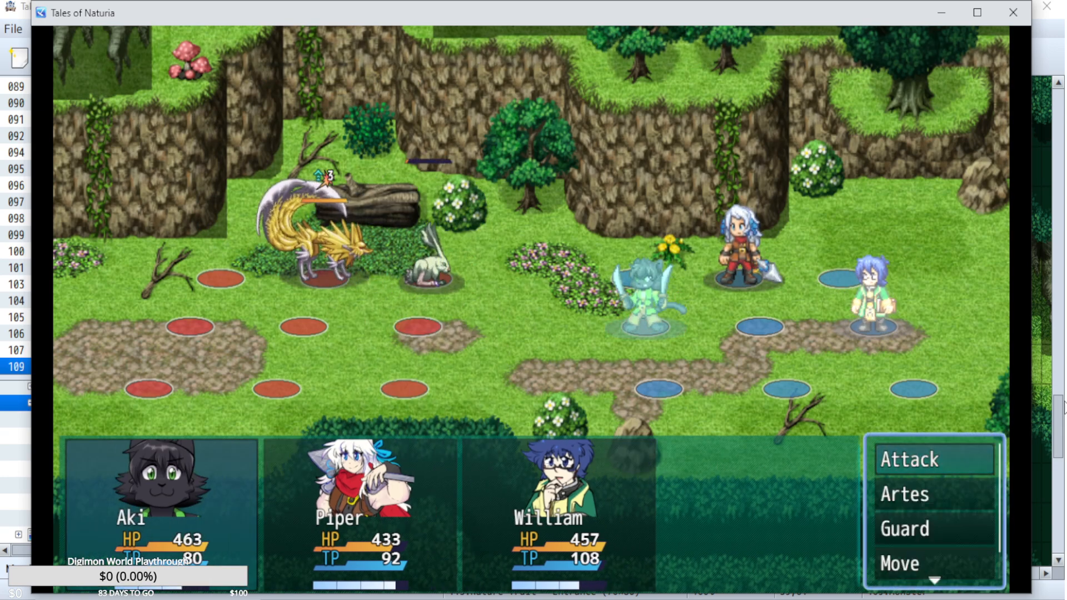
click(1013, 12)
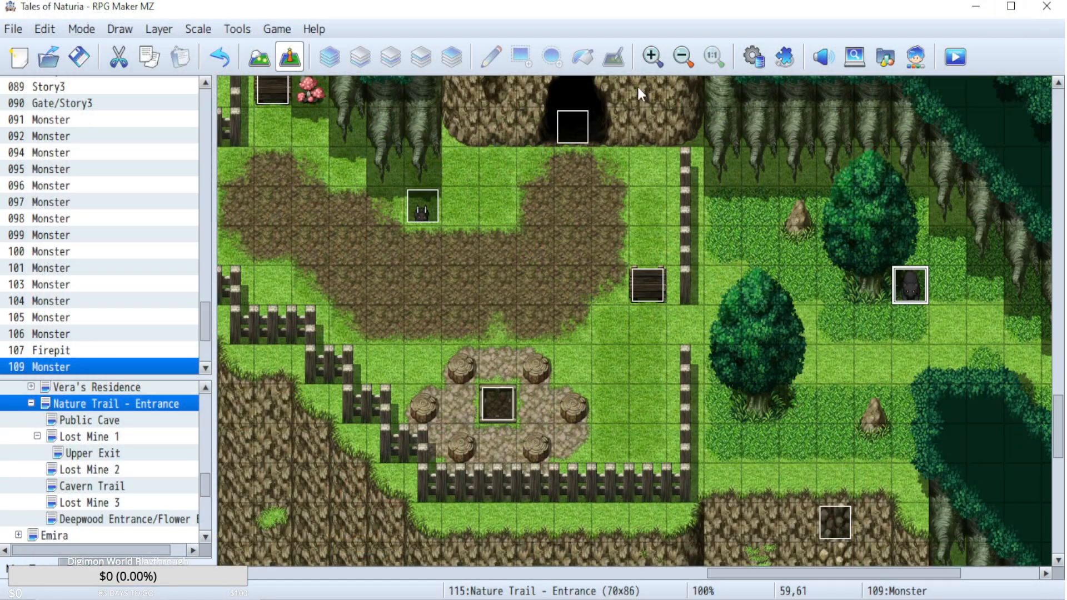
Open the Enemy Physical Artes common event in the database and examine which Overlimit events its arte blocks call.
click(753, 56)
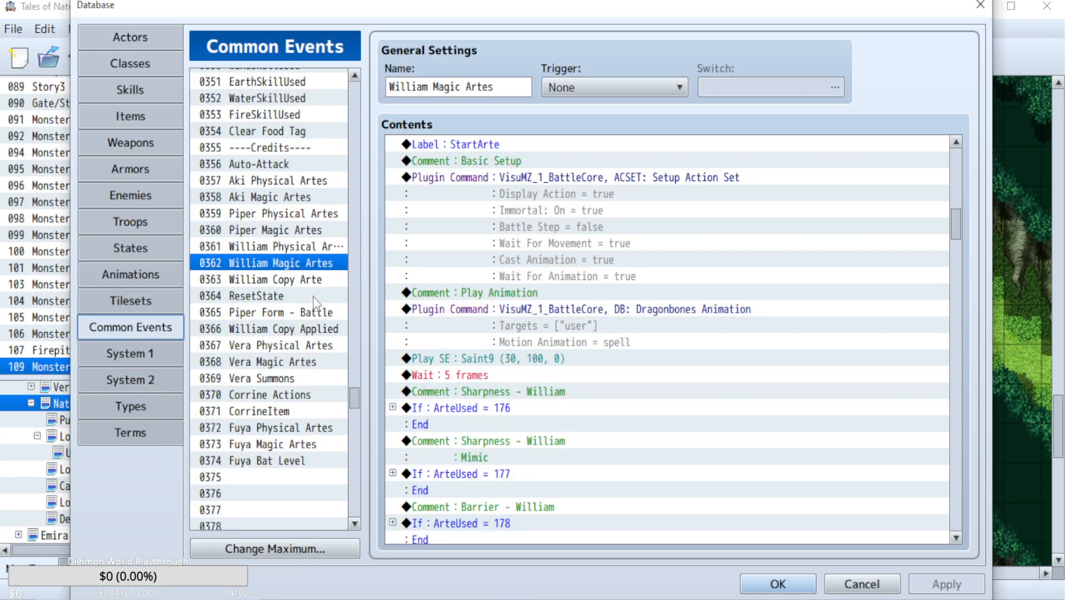
click(354, 496)
click(354, 496)
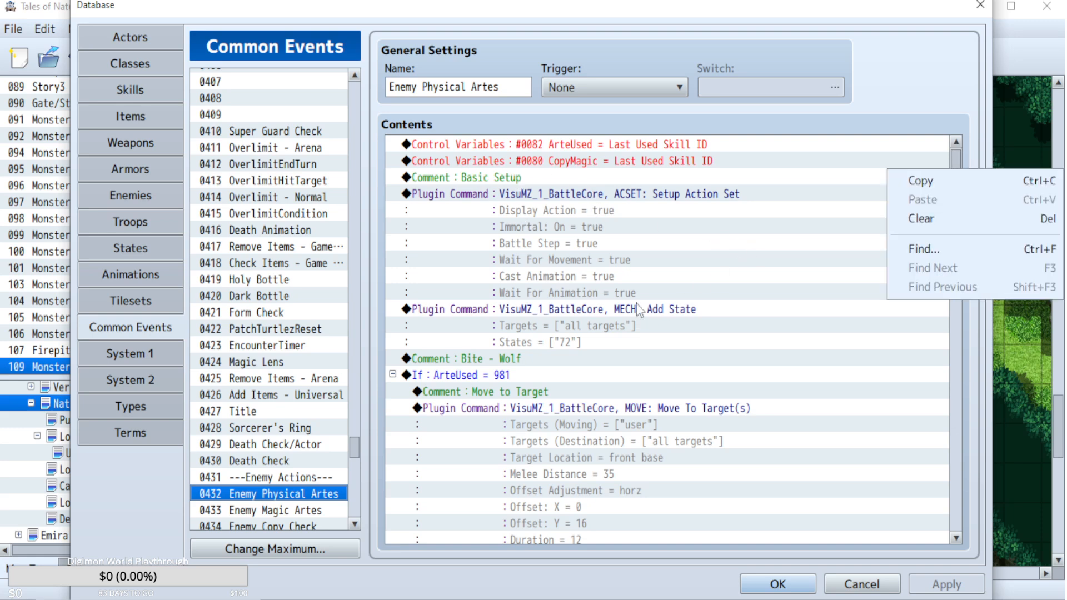
click(582, 309)
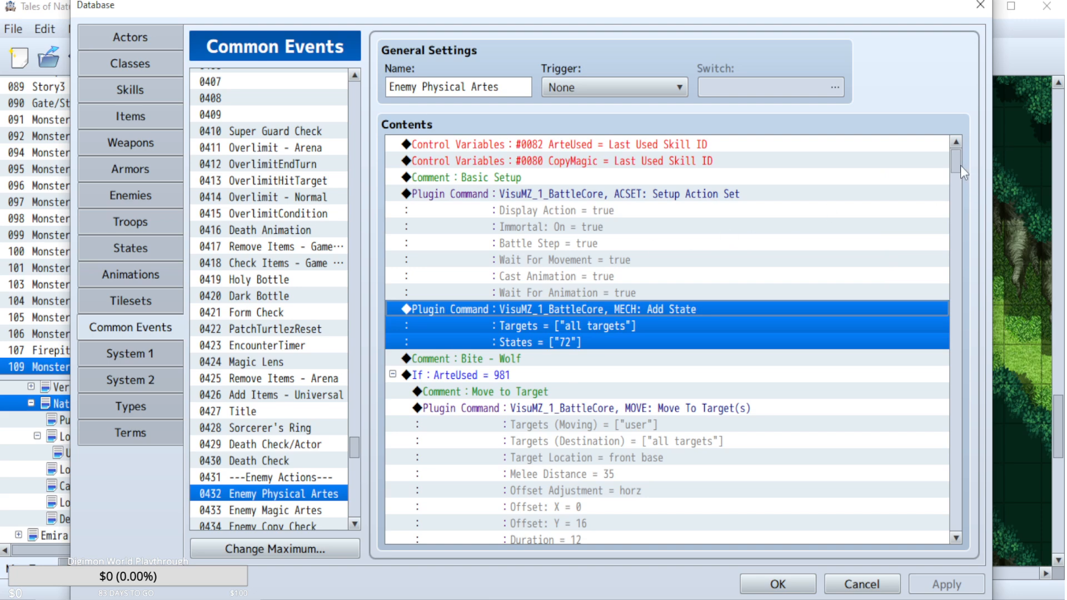
click(128, 90)
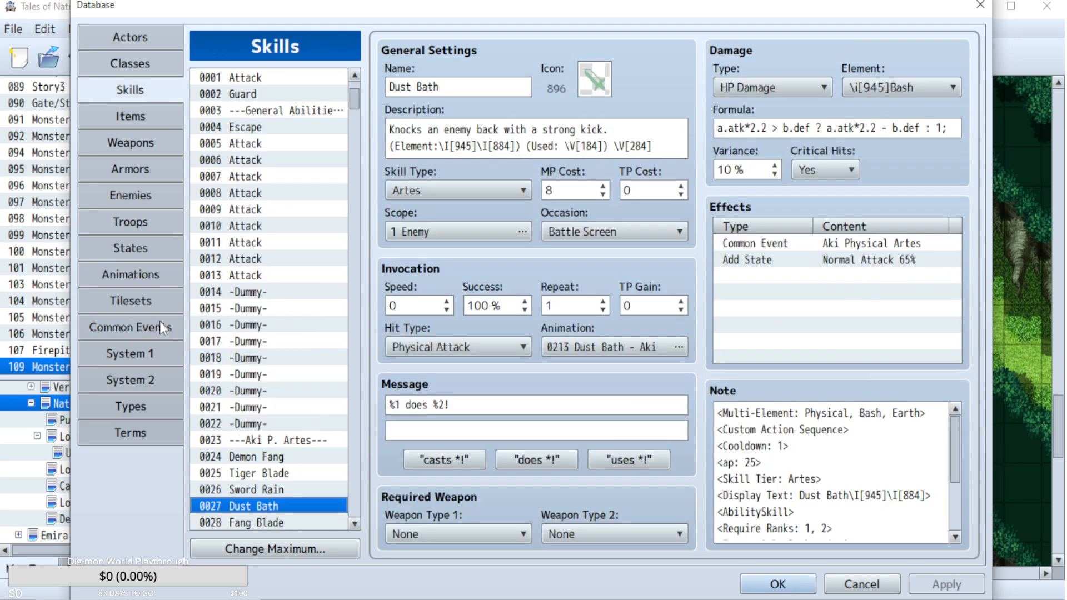
click(146, 328)
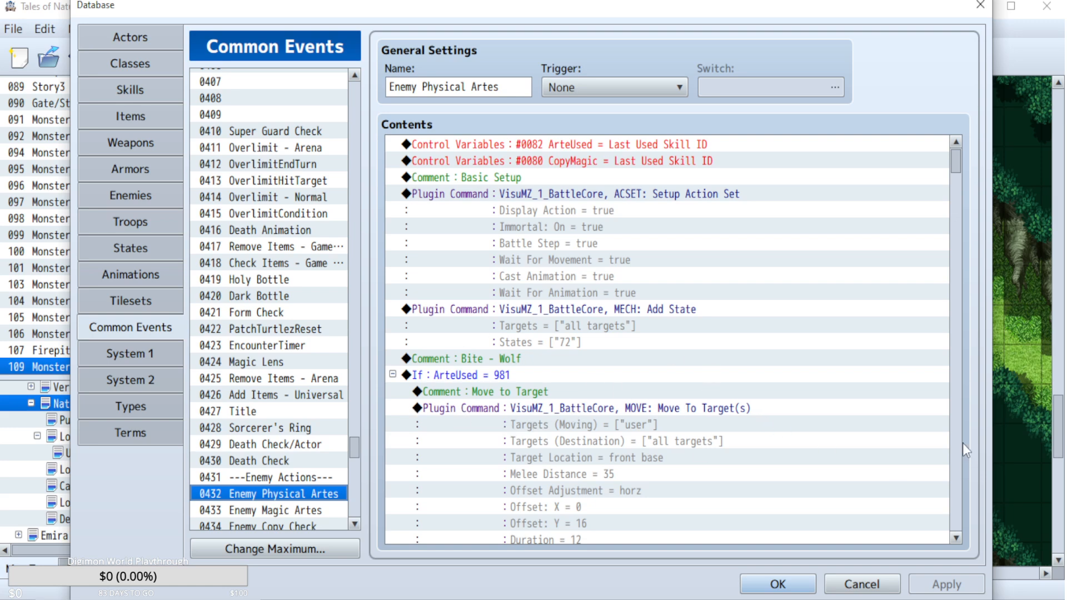
scroll(956, 175, down, 11)
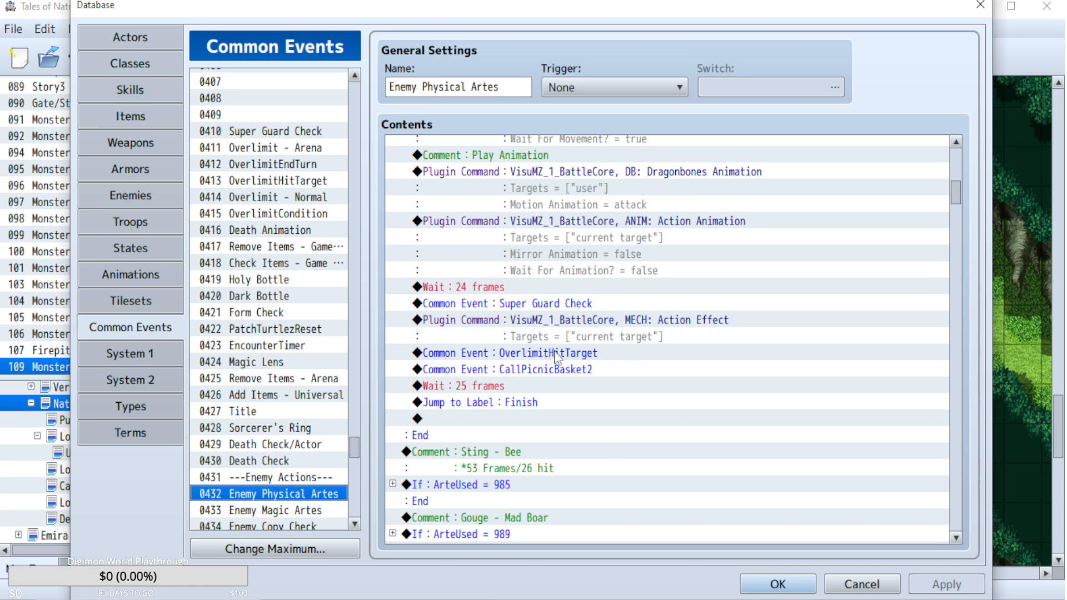
Examine the OverlimitHitTarget and OverlimitCondition common events, including Aki's Auto Over Limit conditions.
click(284, 181)
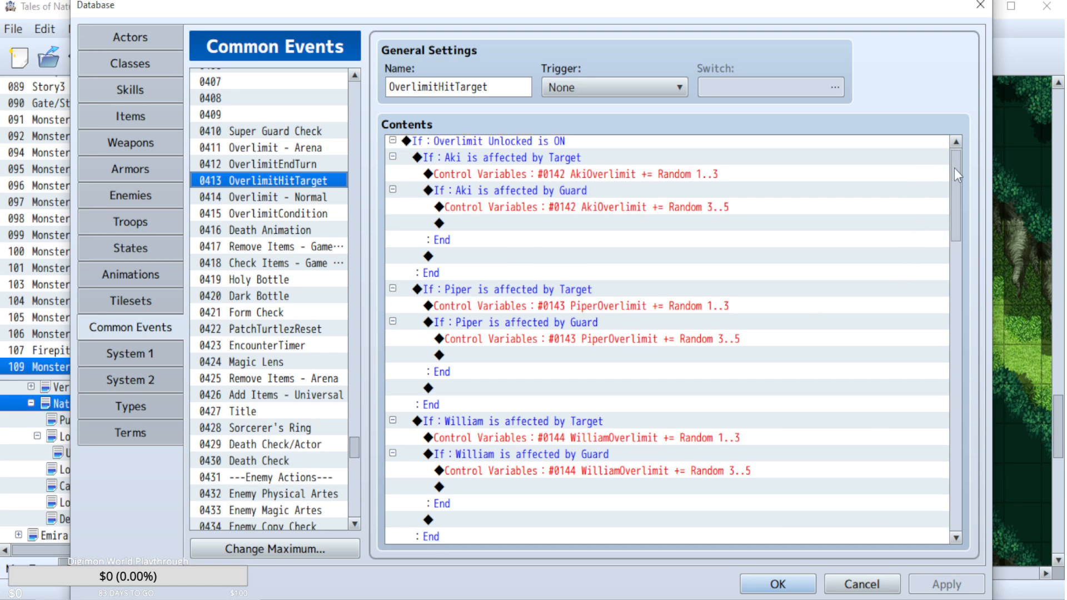
scroll(955, 167, down, 1)
click(270, 215)
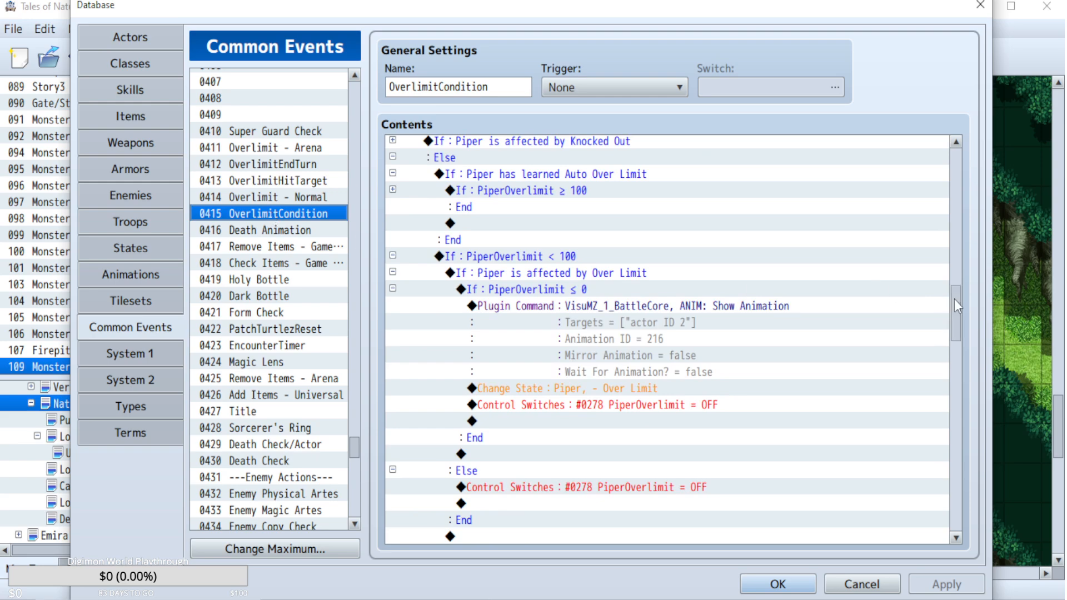
drag(955, 299, 949, 152)
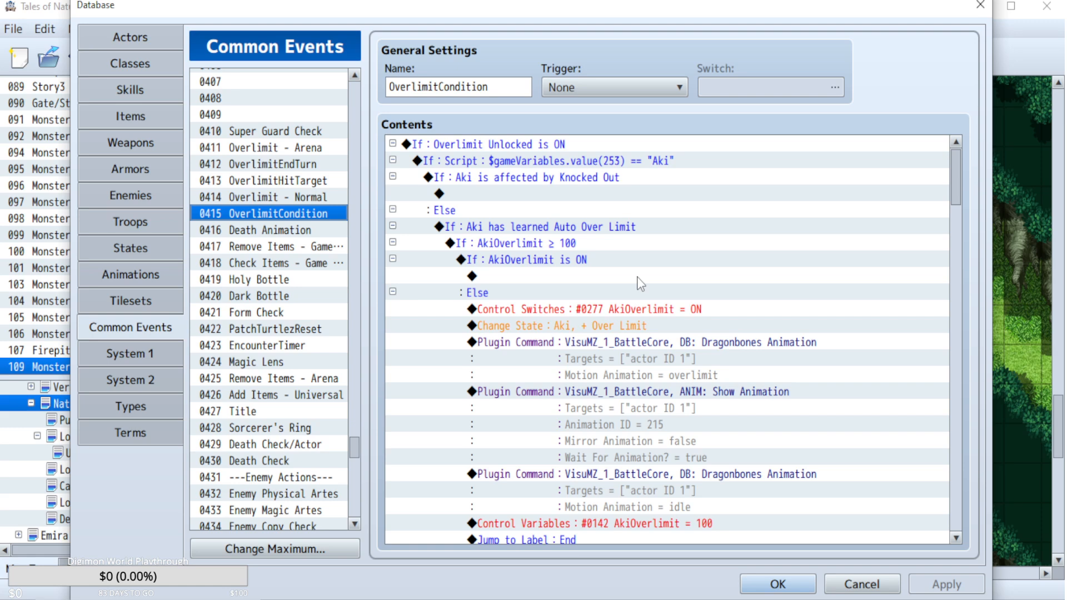
Check which Overlimit common events the Boss: Lord of the Forest troop calls on its Turn End battle page.
click(121, 224)
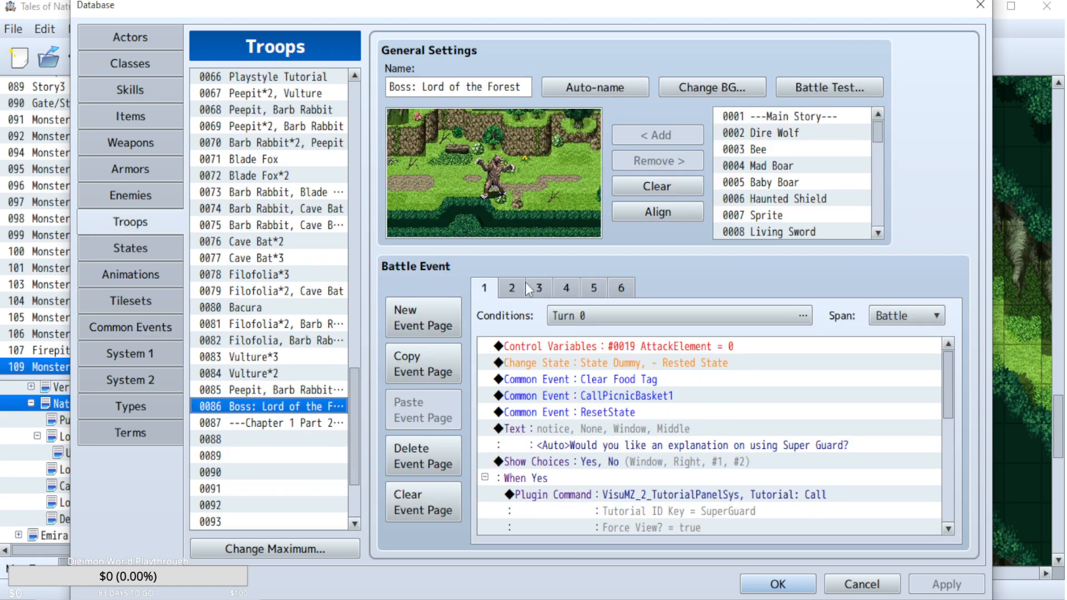
click(622, 289)
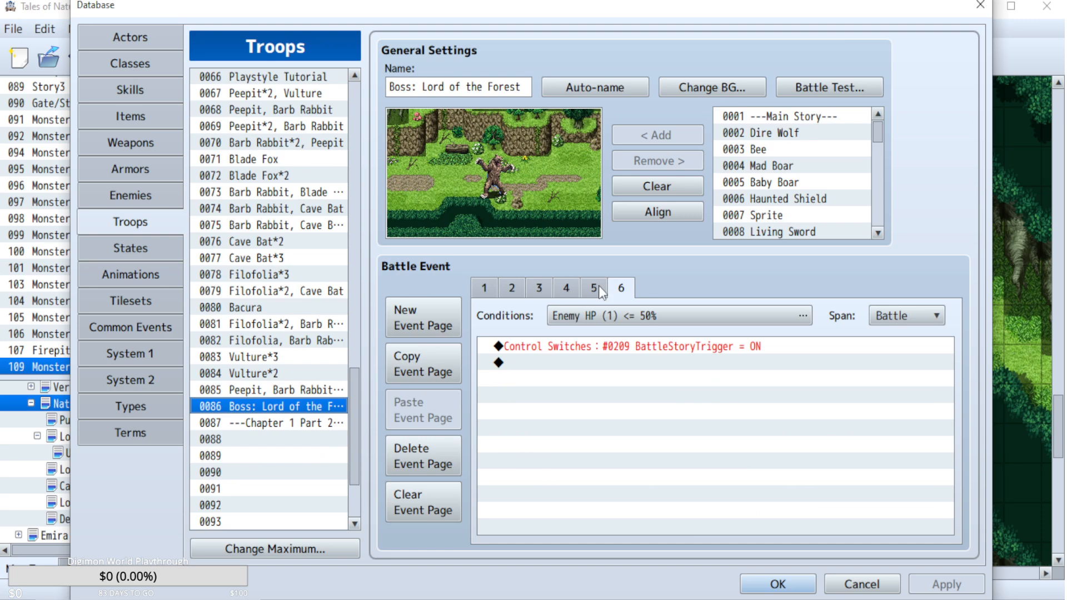
click(599, 286)
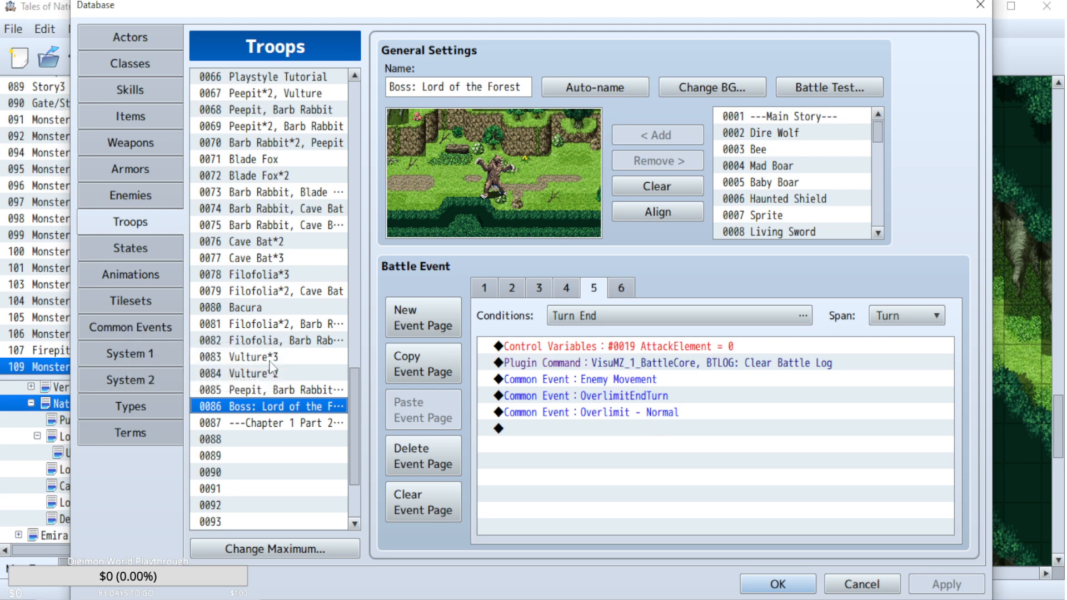
Examine the OverlimitHitTarget common event alongside the Enemy Physical Artes blocks that call it.
click(127, 328)
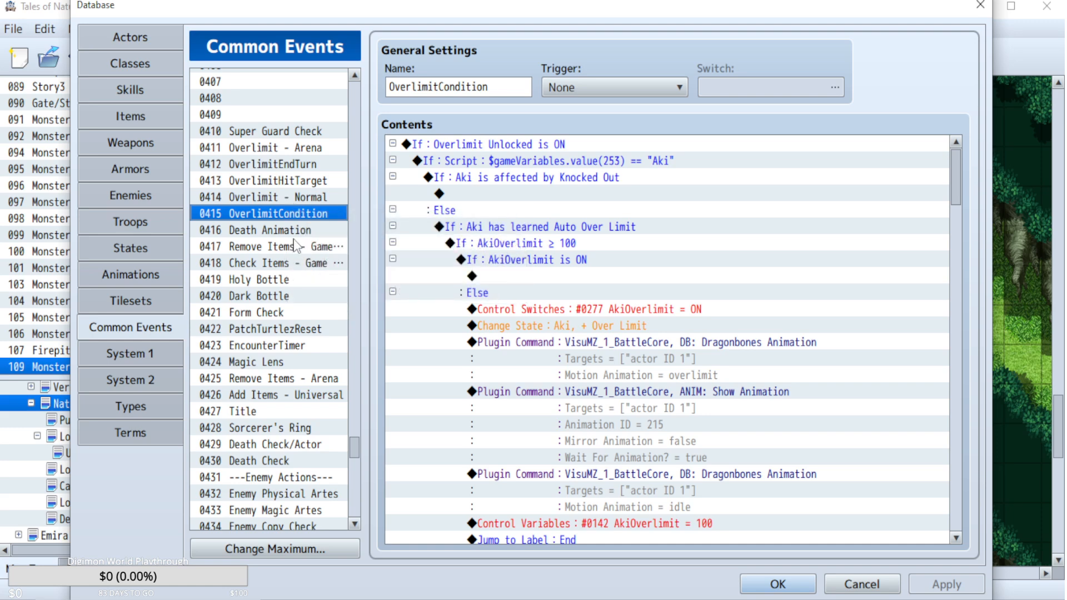
click(291, 198)
click(291, 181)
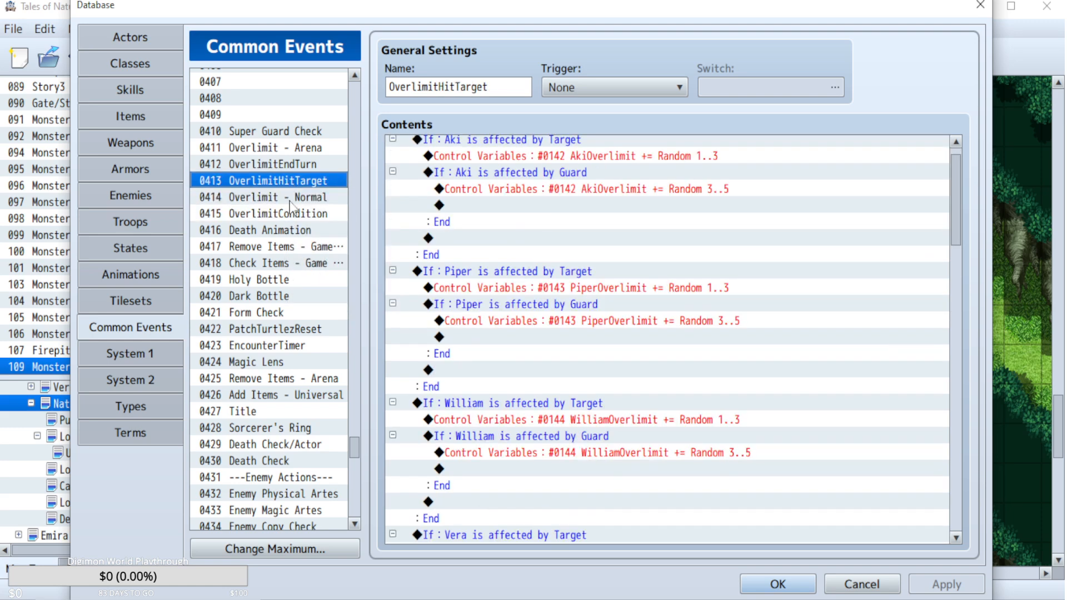
click(255, 492)
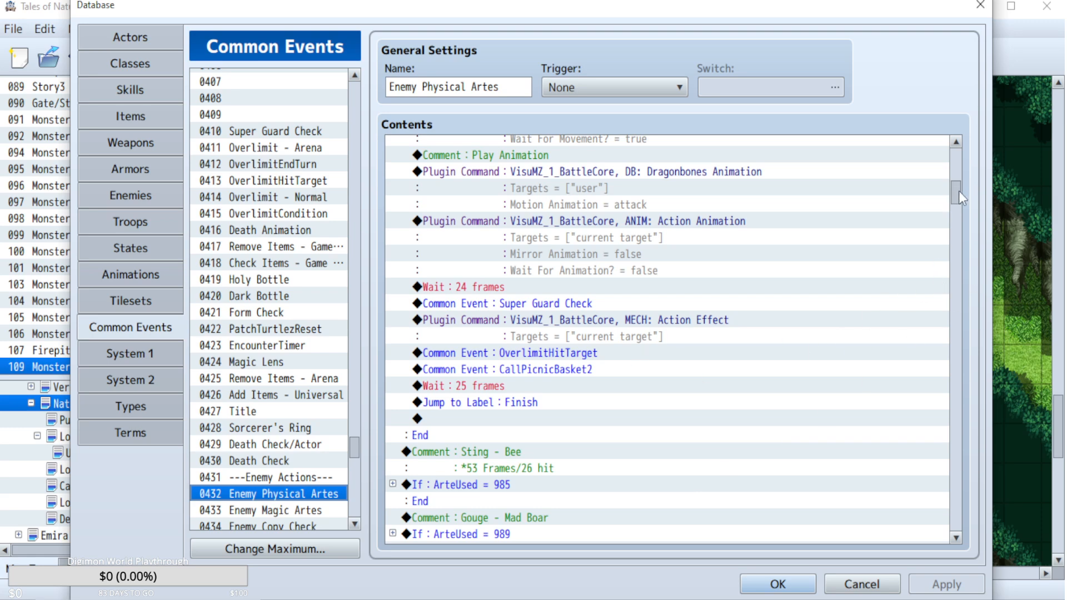
mouse_move(959, 192)
mouse_down()
mouse_move(955, 419)
mouse_move(958, 164)
mouse_move(958, 185)
mouse_up()
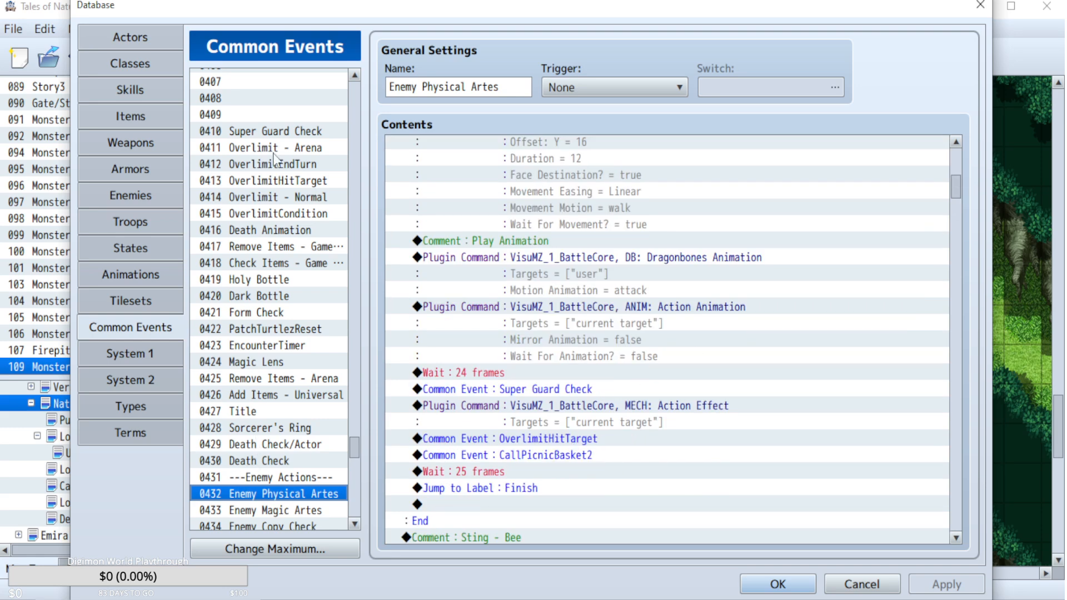
click(309, 187)
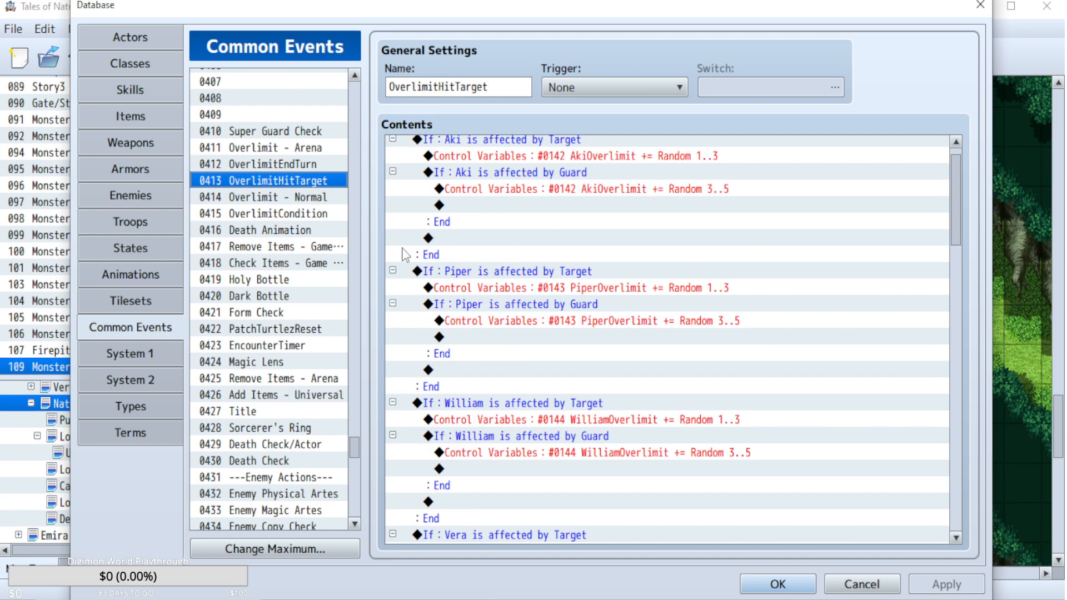
drag(955, 202, 954, 58)
click(264, 216)
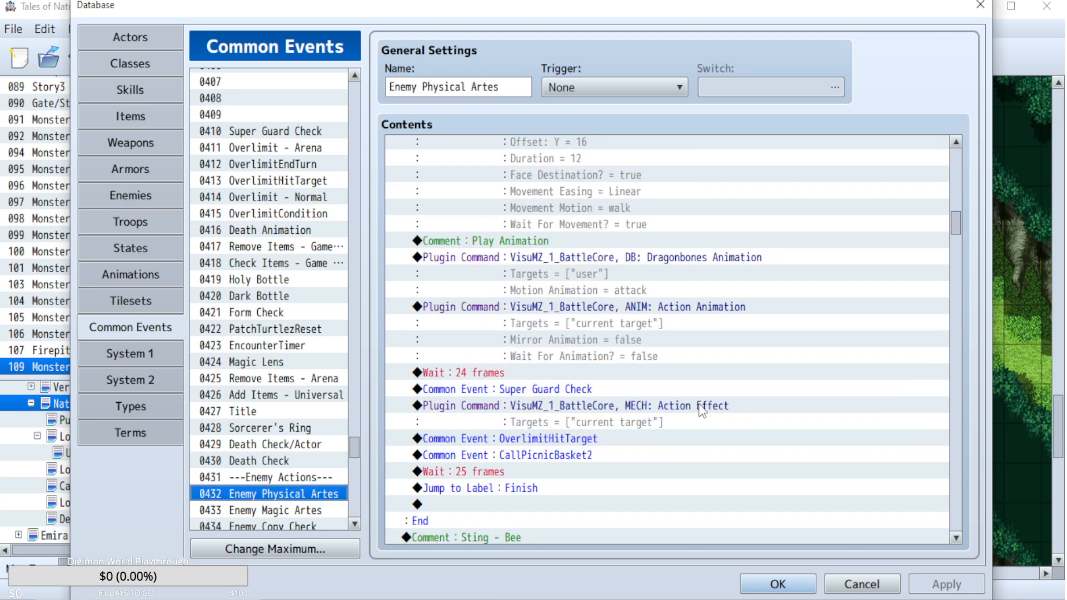
Examine the remaining OverlimitHitTarget conditions, the closing commands of Enemy Physical Artes, and the Overlimit - Normal common event.
right_click(699, 403)
click(578, 359)
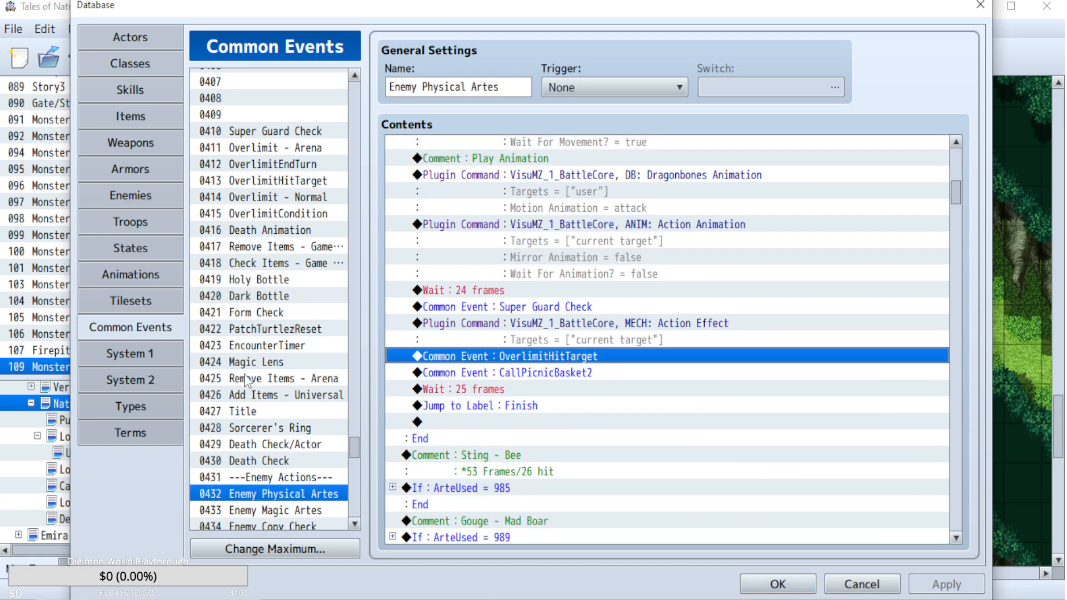
click(295, 183)
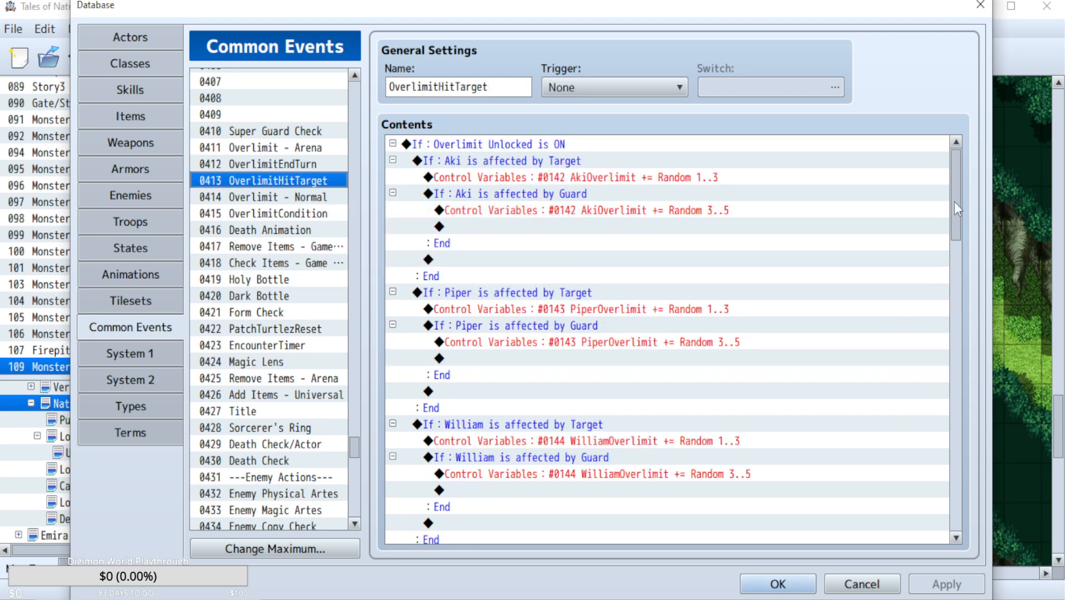
drag(955, 202, 950, 522)
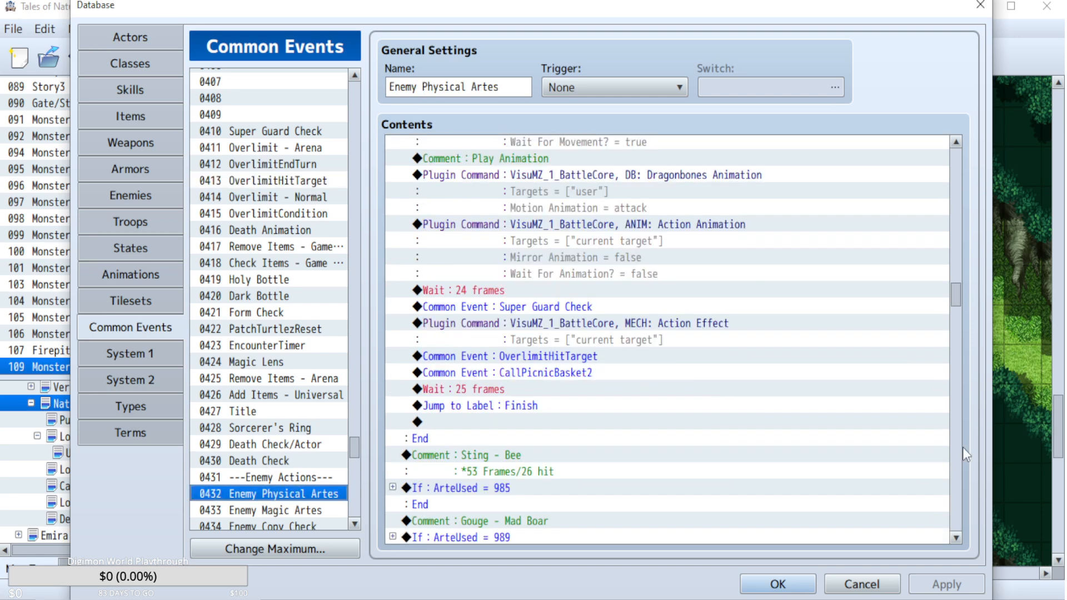
right_click(925, 336)
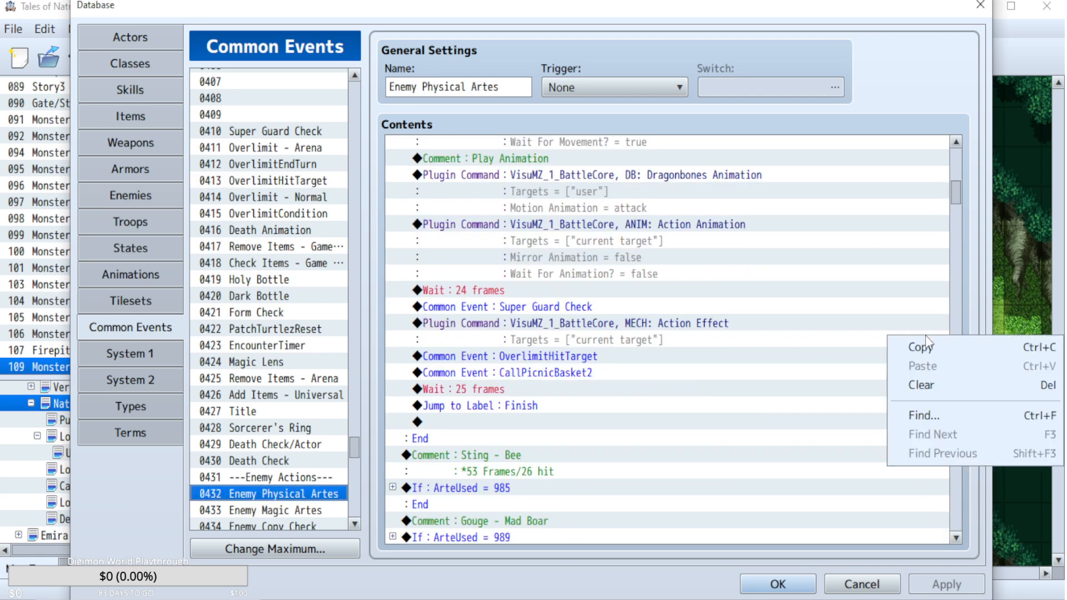
click(569, 355)
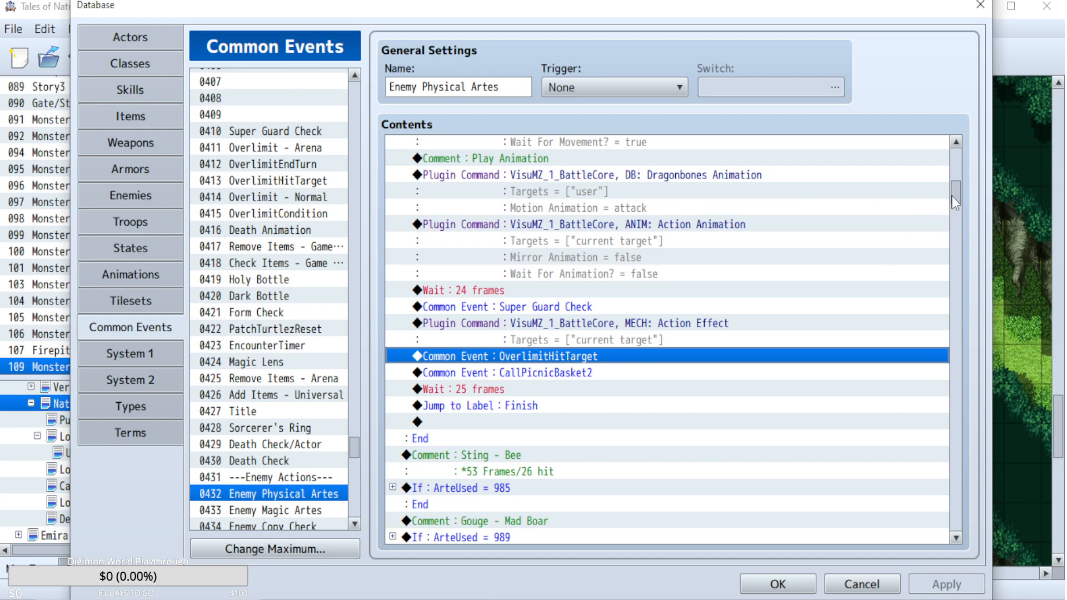
drag(956, 193, 957, 524)
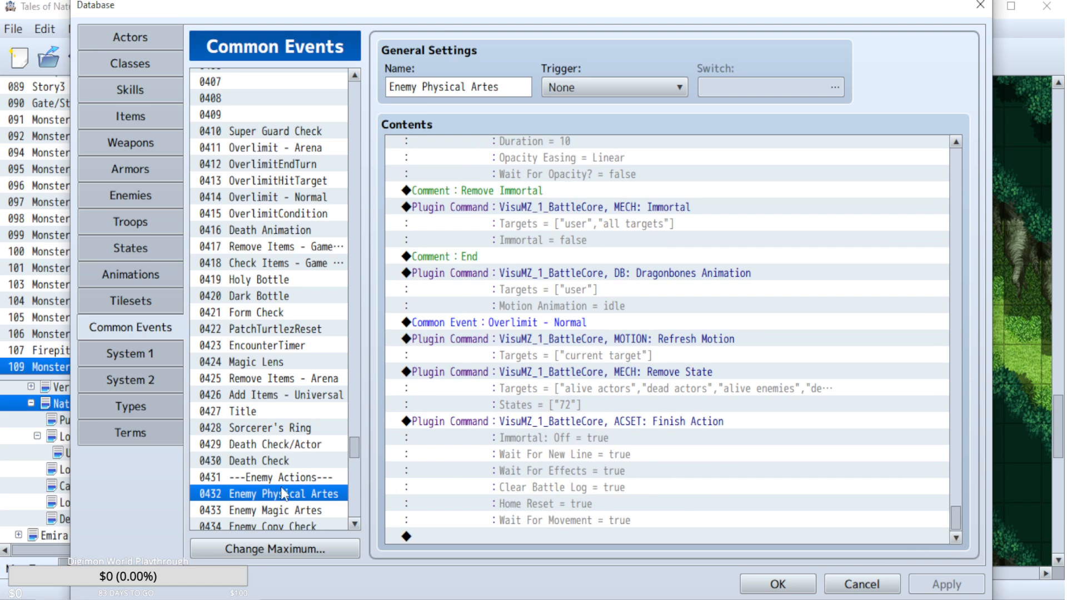
click(282, 200)
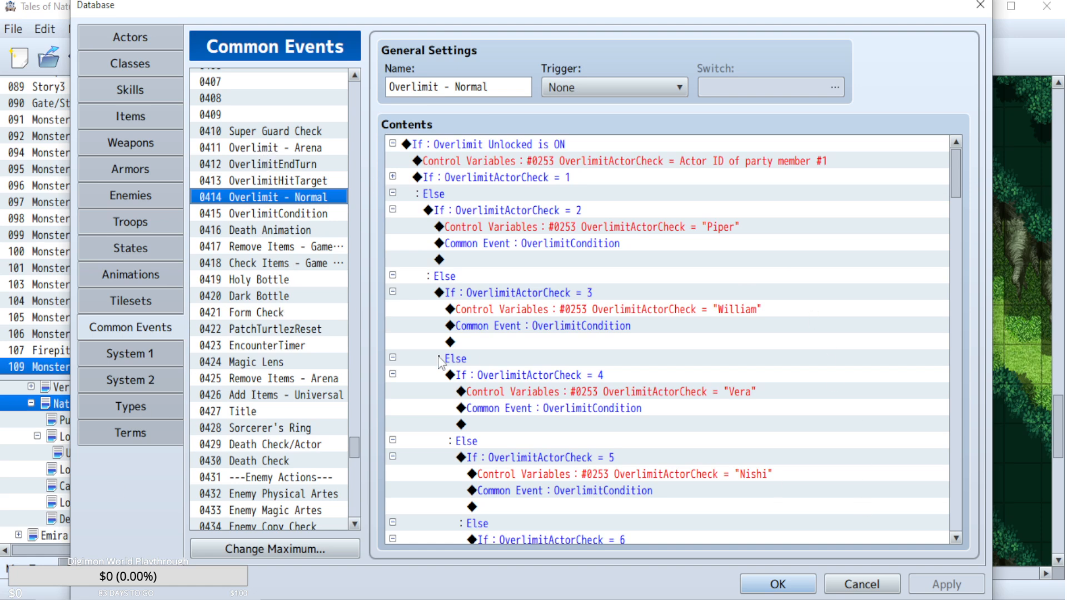
Copy the Overlimit - Normal common event call from the Turn End page of the Boss: Lord of the Forest troop.
click(119, 221)
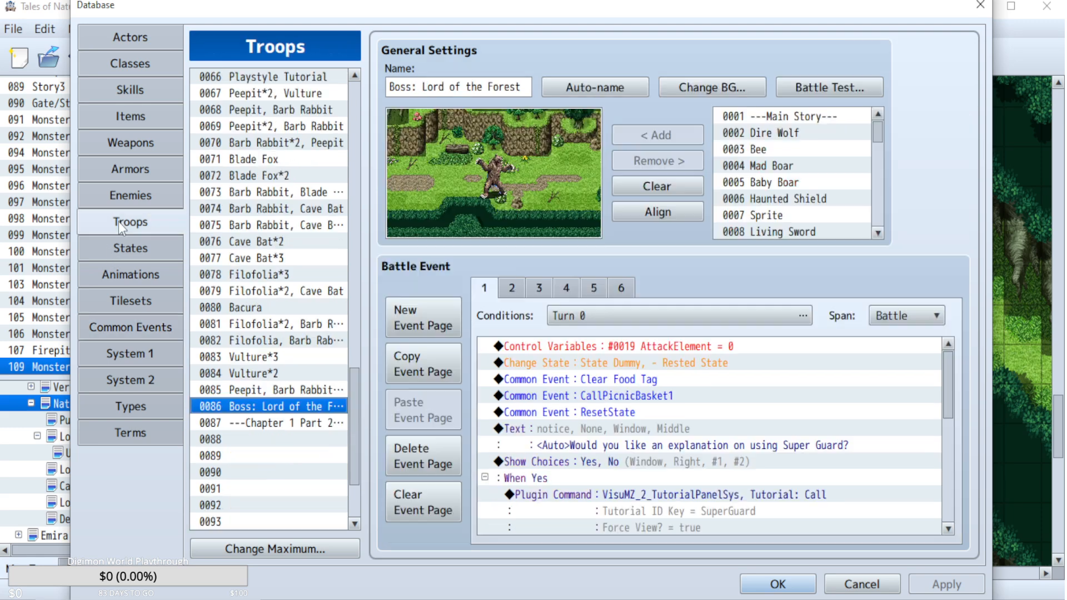
click(620, 288)
click(601, 289)
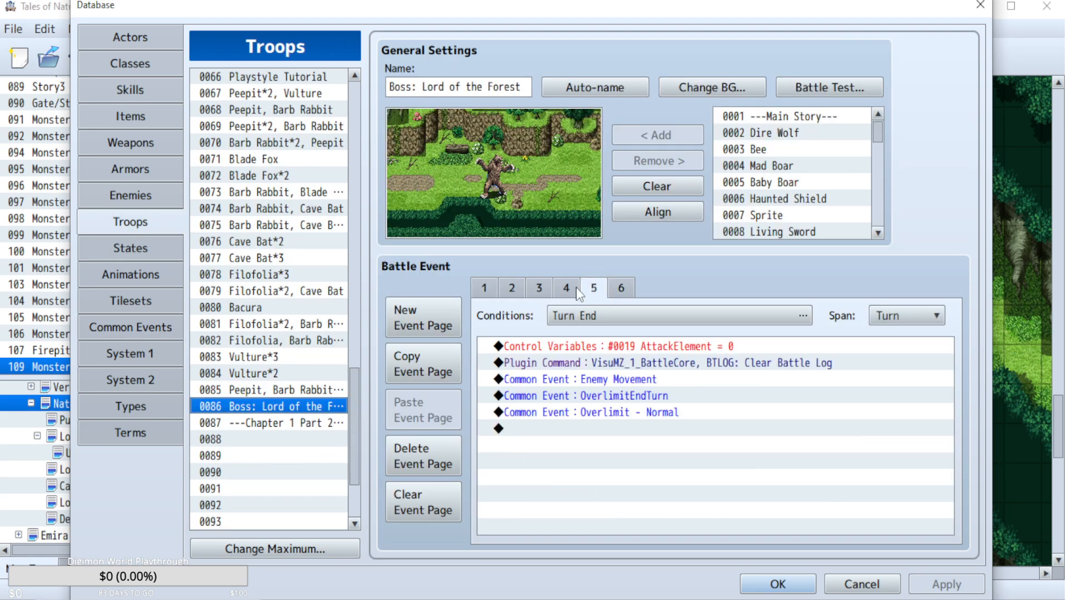
click(633, 415)
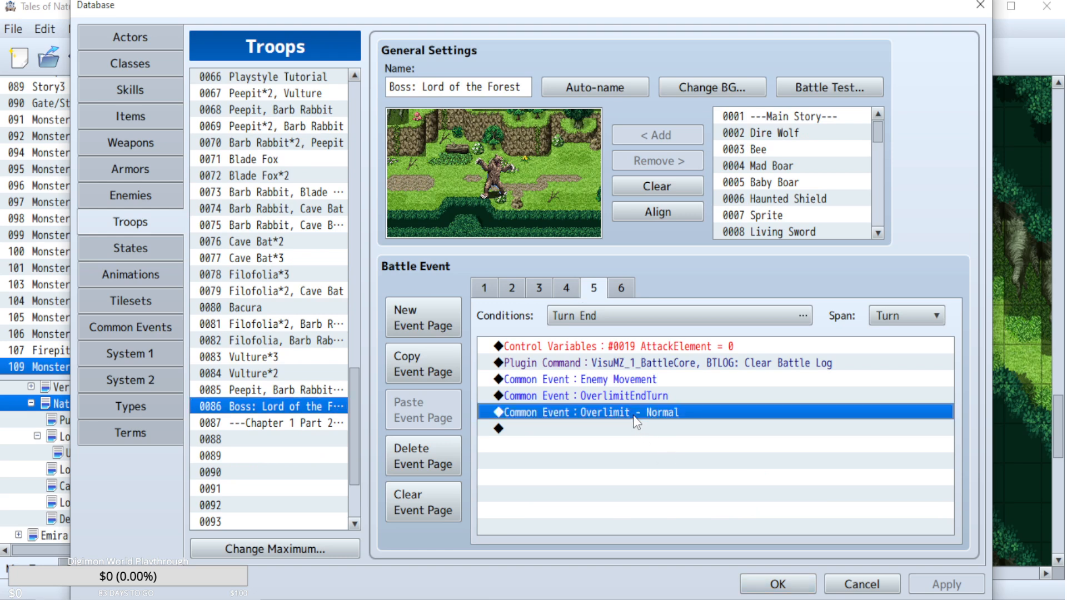
Paste the Overlimit - Normal call above the Button [Up] condition in Aki Physical Artes and Aki Magic Artes.
click(141, 328)
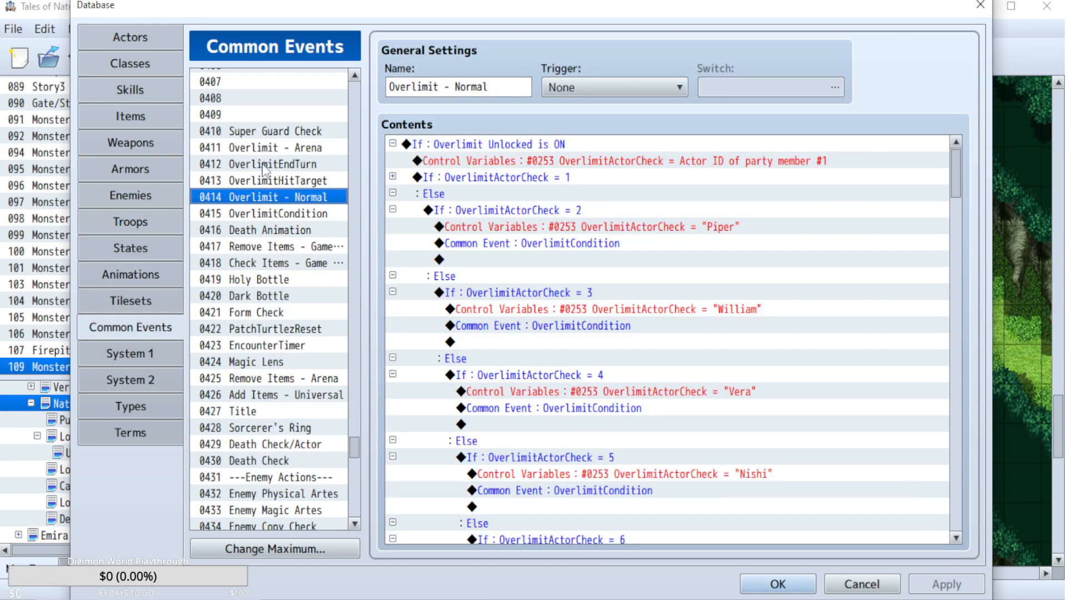
mouse_move(349, 456)
mouse_down()
mouse_move(351, 323)
mouse_move(368, 463)
mouse_up()
mouse_move(355, 395)
mouse_down()
mouse_move(362, 421)
mouse_move(354, 406)
mouse_up()
click(284, 204)
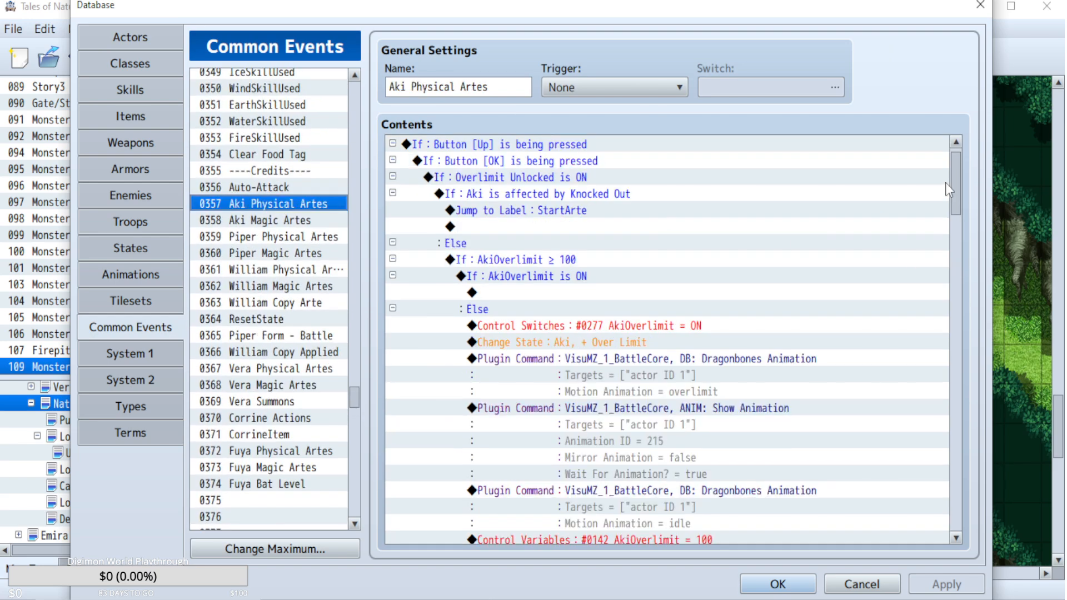
scroll(959, 165, up, 1)
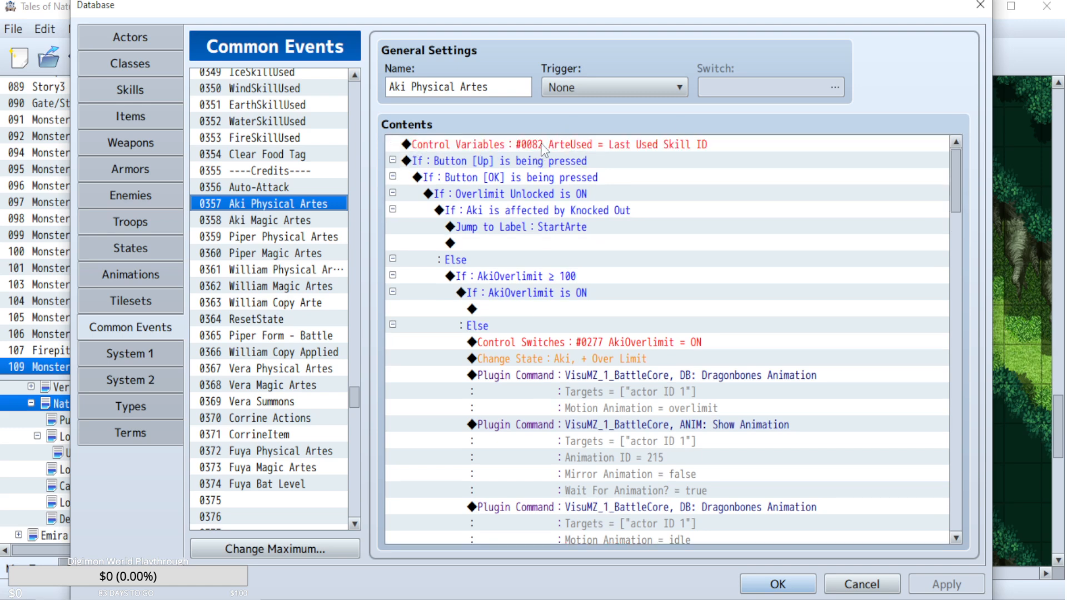
click(547, 162)
key(ctrl+v)
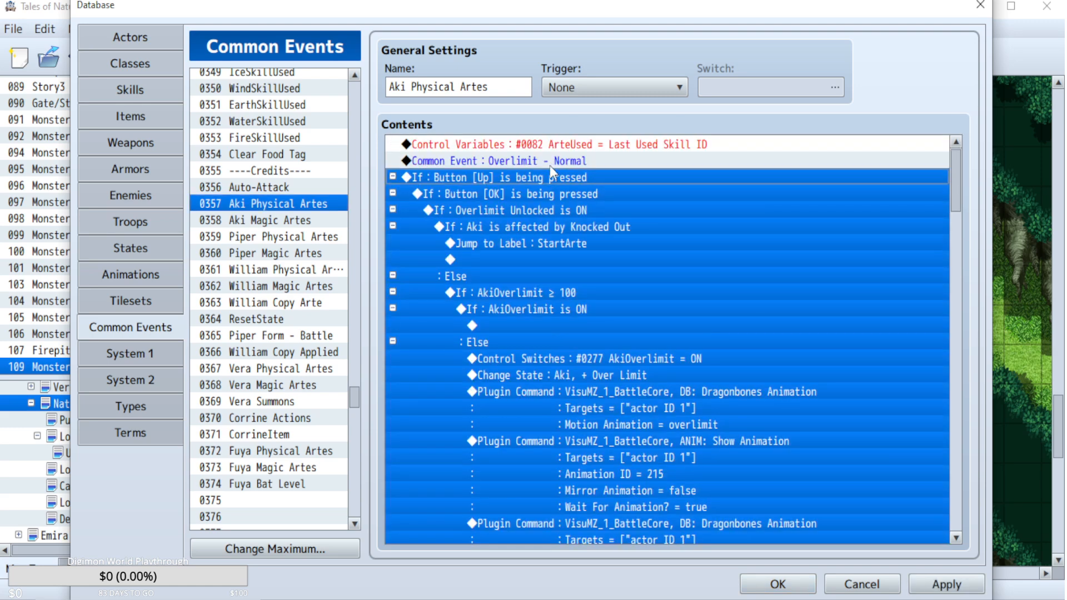
click(246, 220)
scroll(955, 278, up, 8)
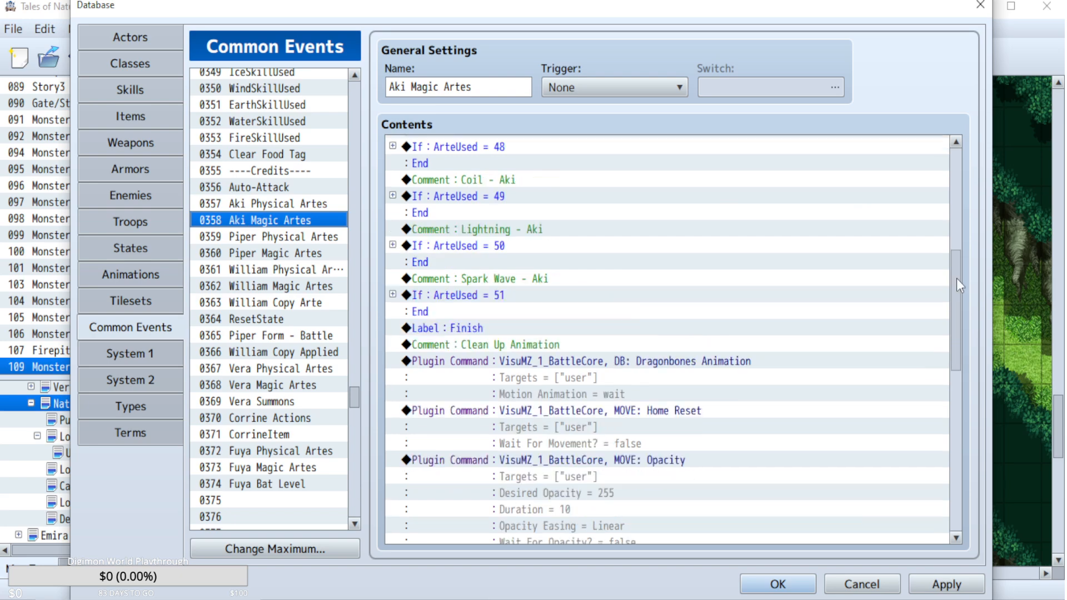
click(518, 162)
key(ctrl+v)
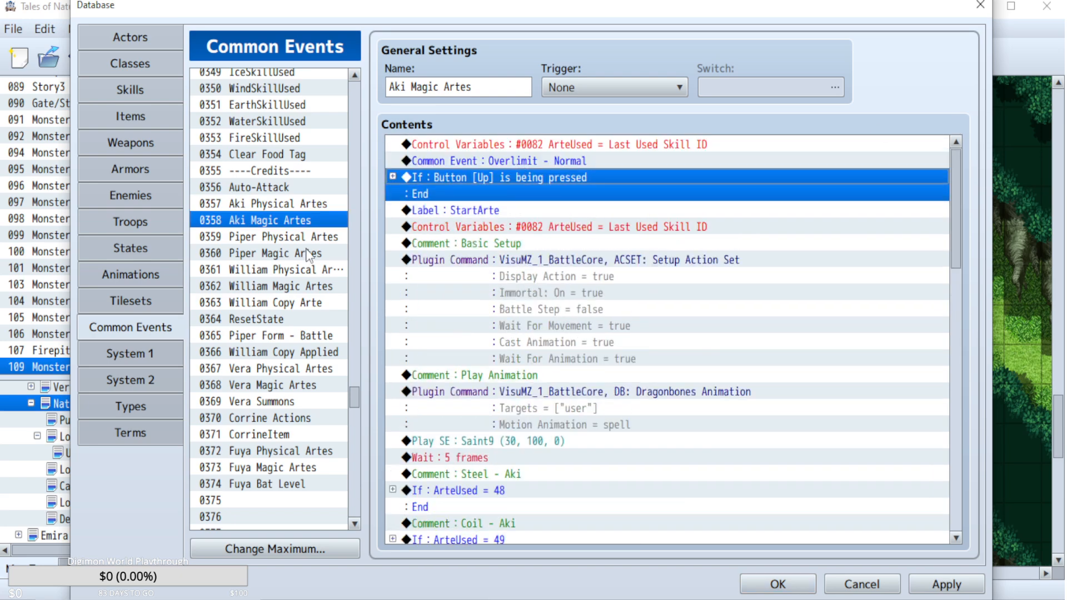
Insert the copied Overlimit - Normal call before the Button [Up] condition in Piper Physical Artes and Piper Magic Artes.
click(283, 242)
click(534, 175)
key(ctrl+v)
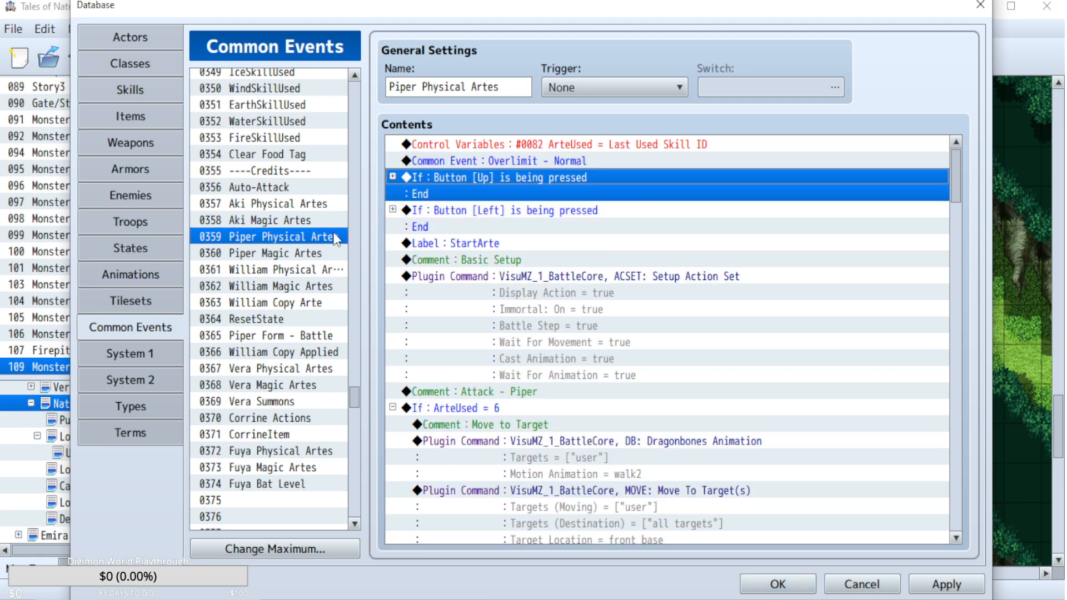
click(278, 254)
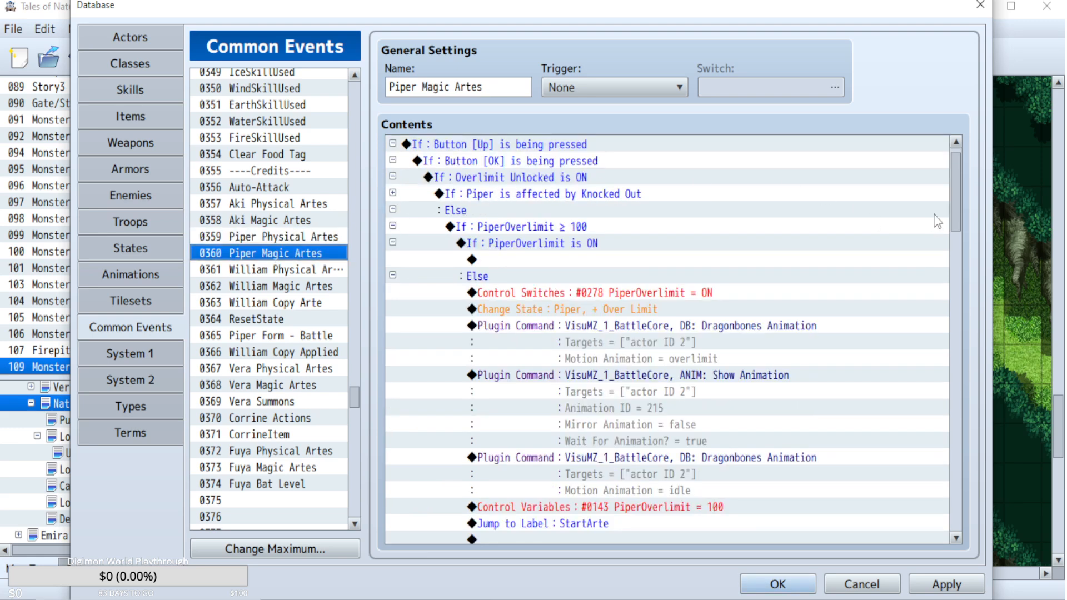
scroll(956, 213, up, 1)
click(522, 162)
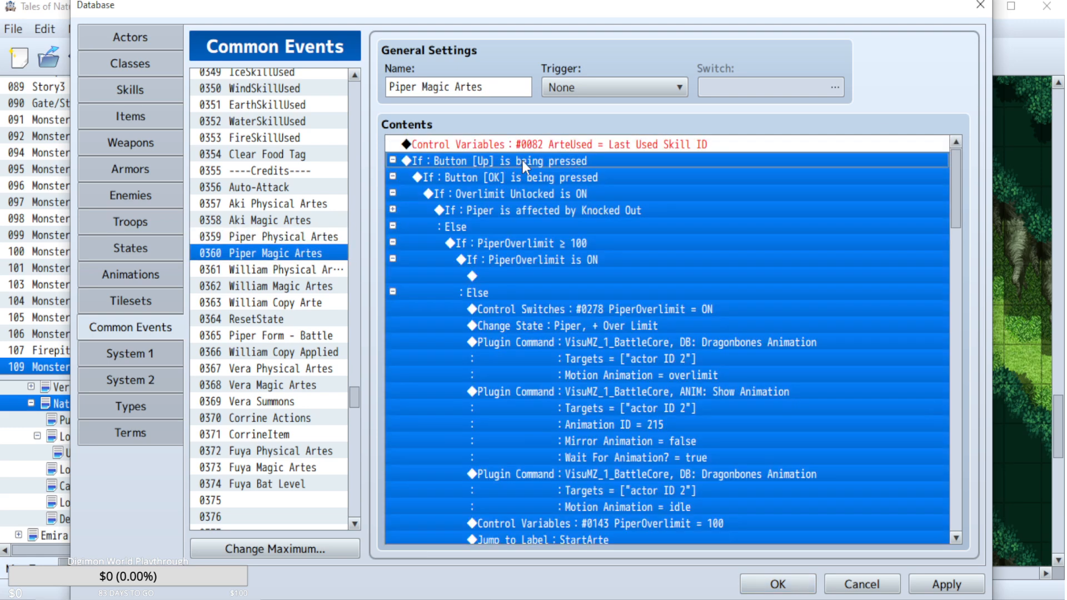
key(ctrl+v)
Add the copied Overlimit - Normal call ahead of the Button [Up] condition in William Physical Artes and William Magic Artes.
click(293, 271)
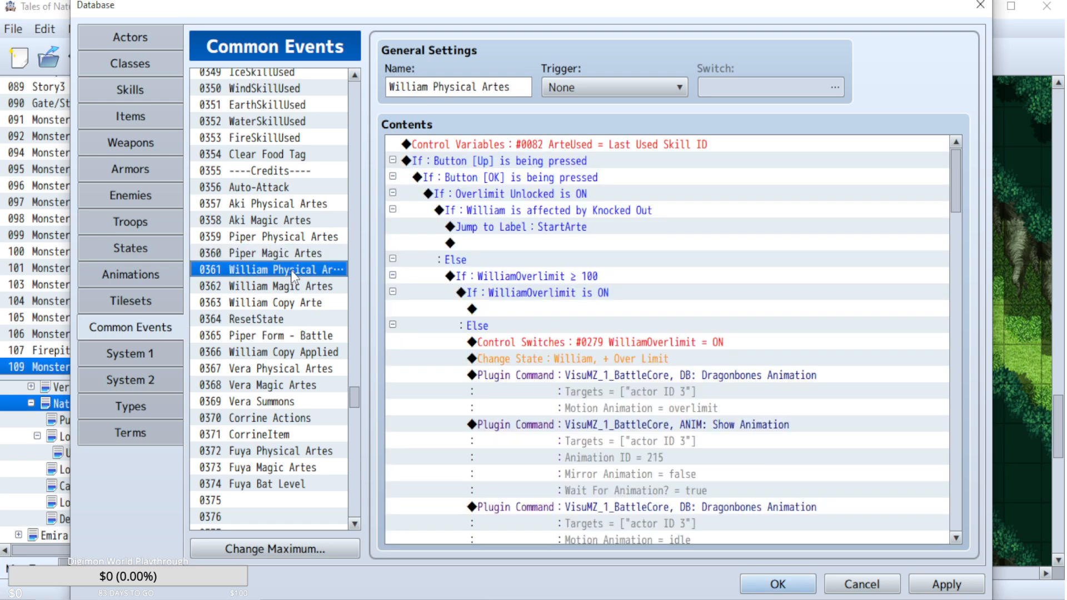
click(508, 161)
key(ctrl+v)
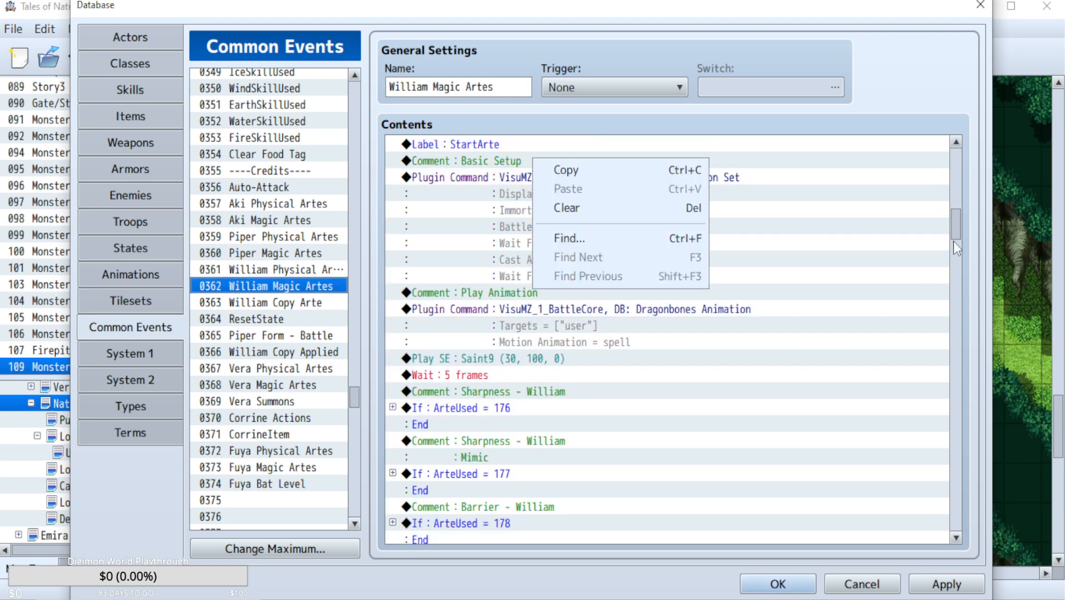
drag(954, 236, 963, 122)
click(505, 163)
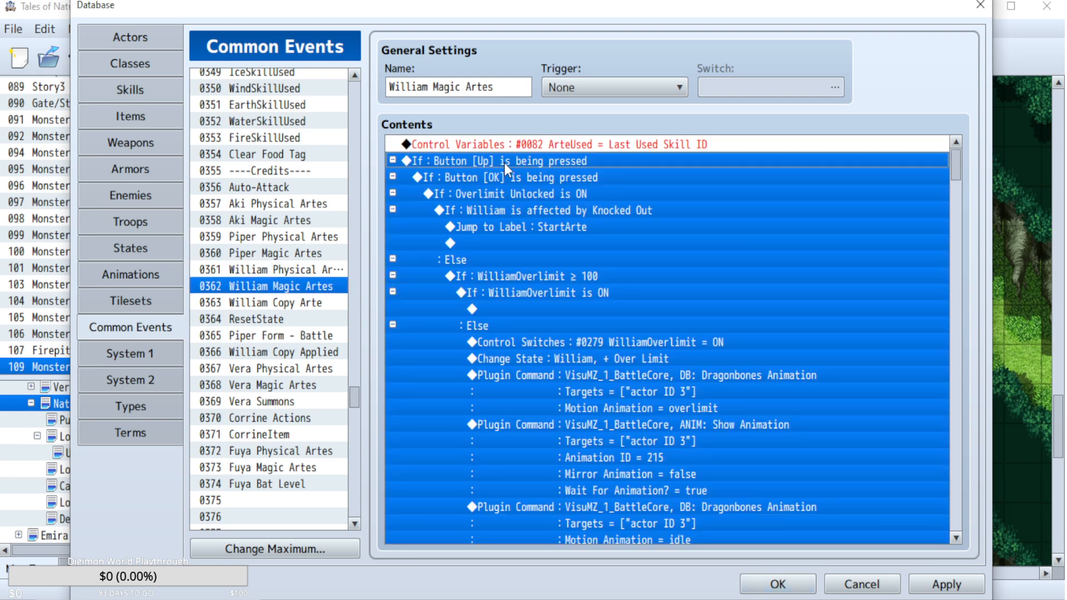
key(ctrl+v)
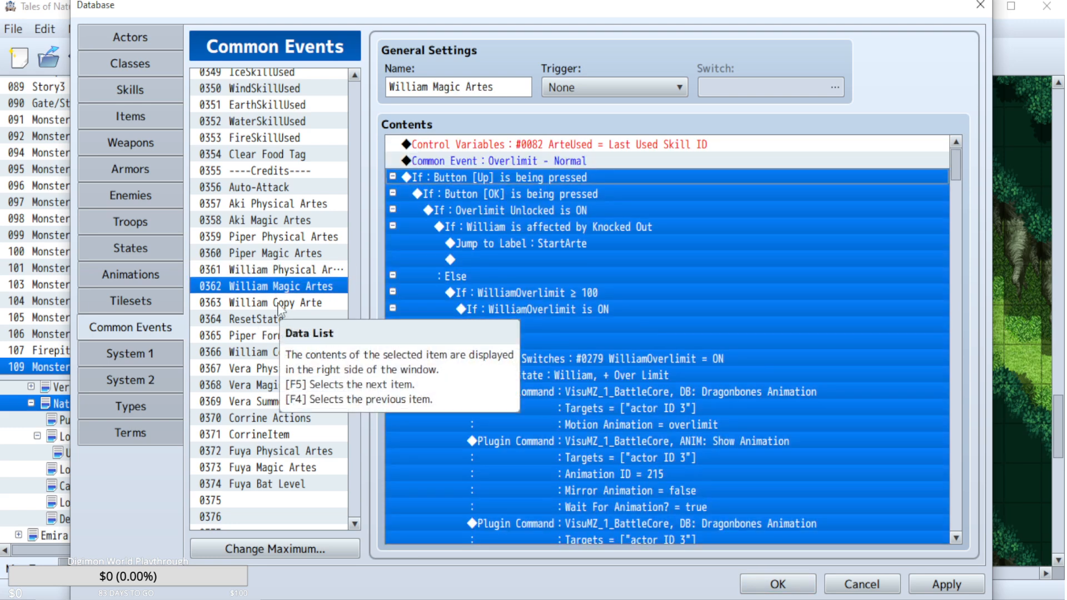
Accept the database changes, launch a playtest and enter the game from the title screen.
click(776, 585)
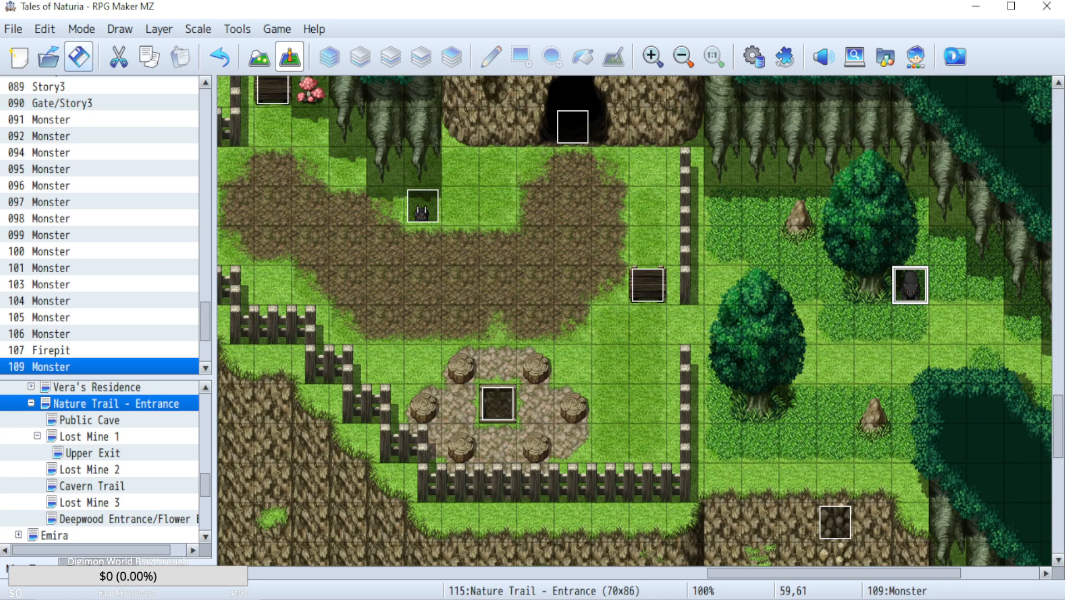
click(954, 60)
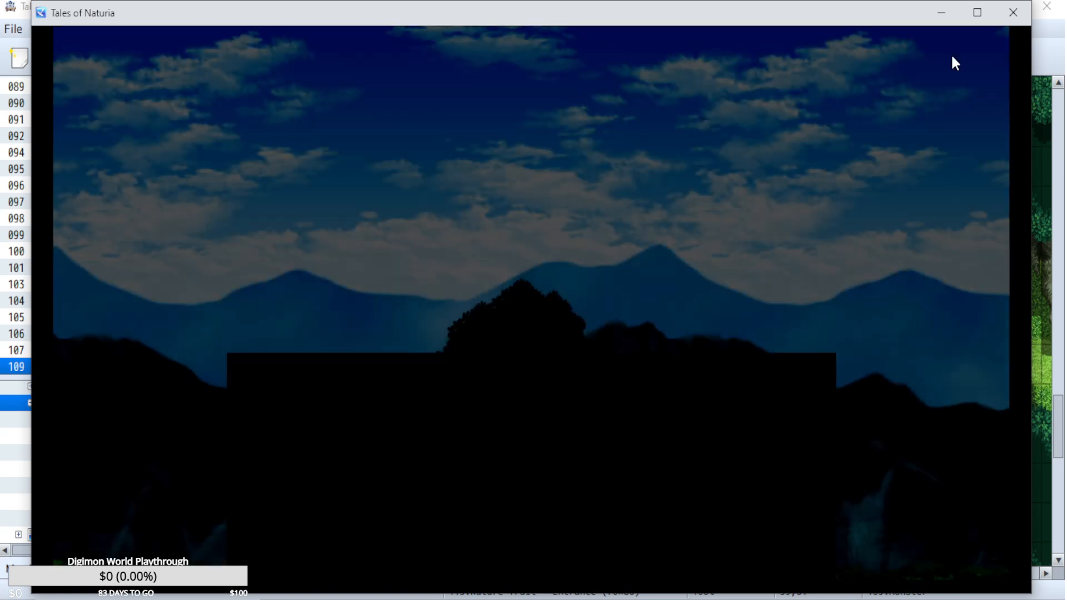
key(z)
key(z)
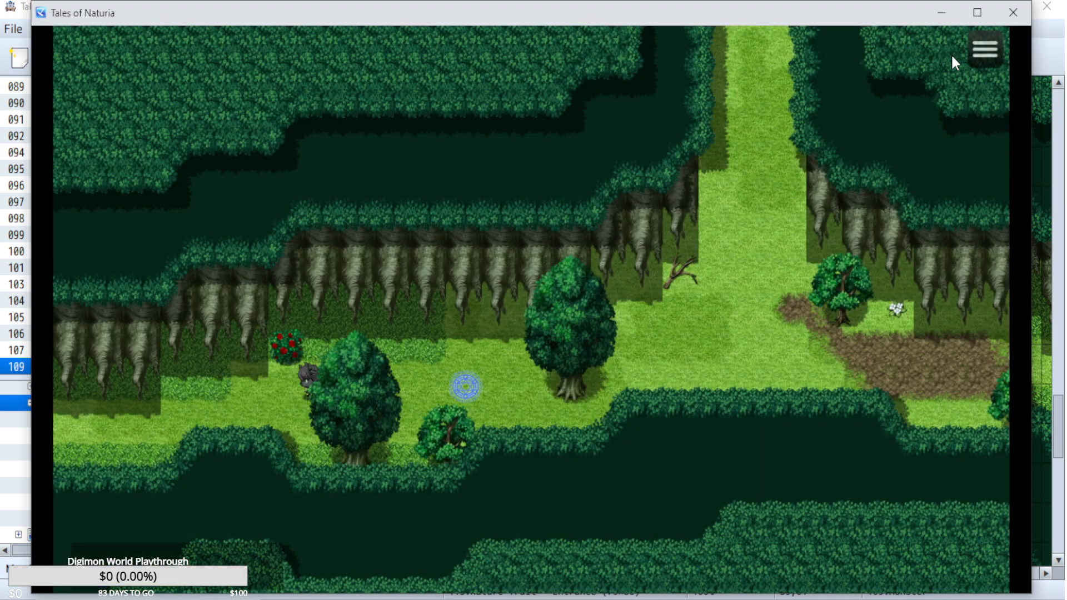
Walk the party west into the Blade Fox encounter and have Aki use a basic attack.
key(Left)
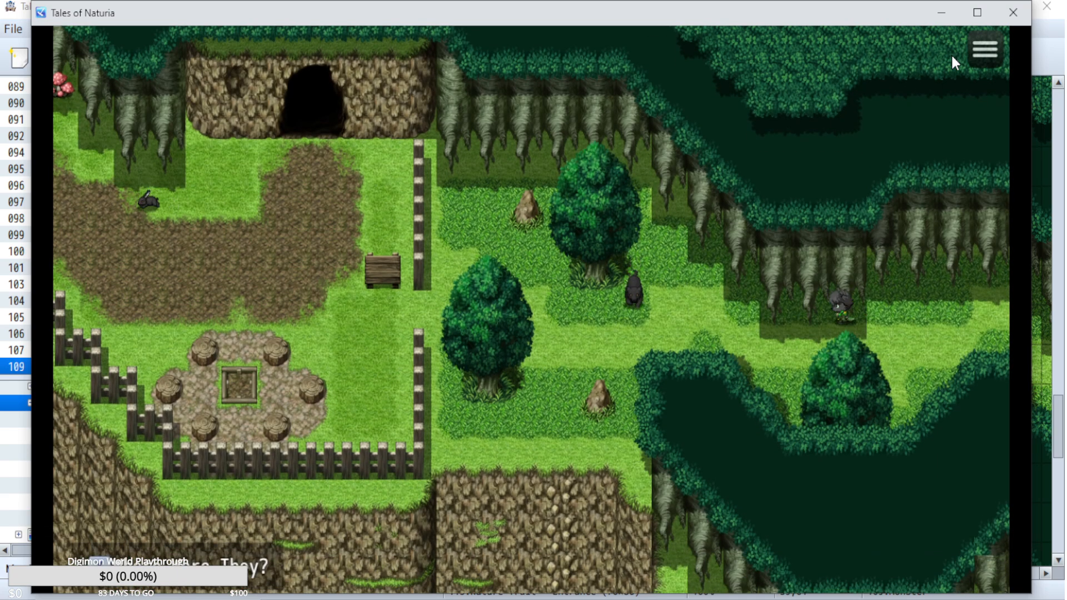
key(Left)
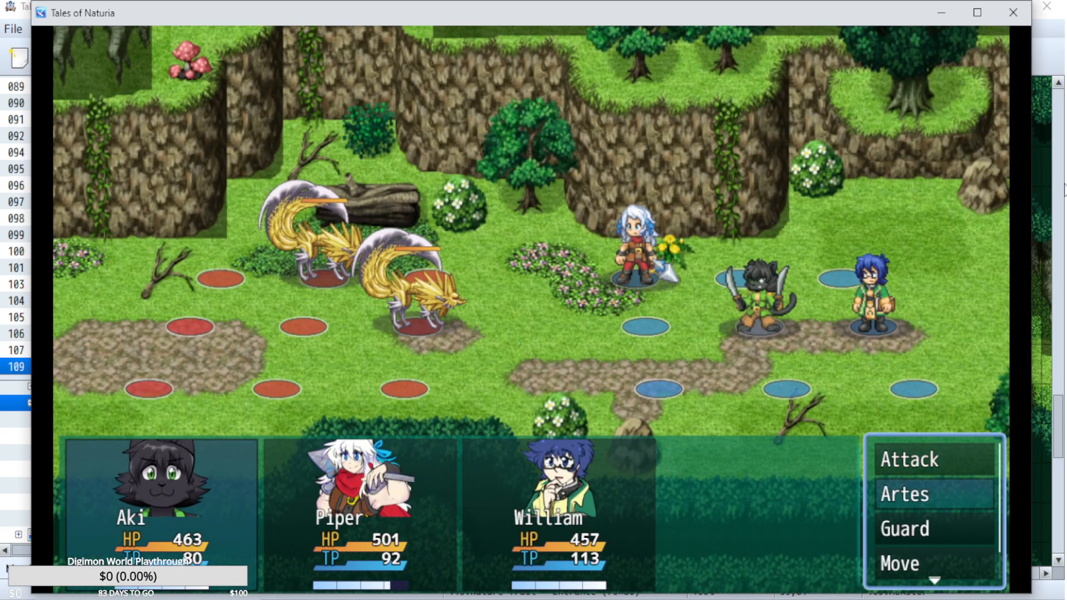
key(Return)
key(Escape)
key(Up)
key(Return)
key(Return)
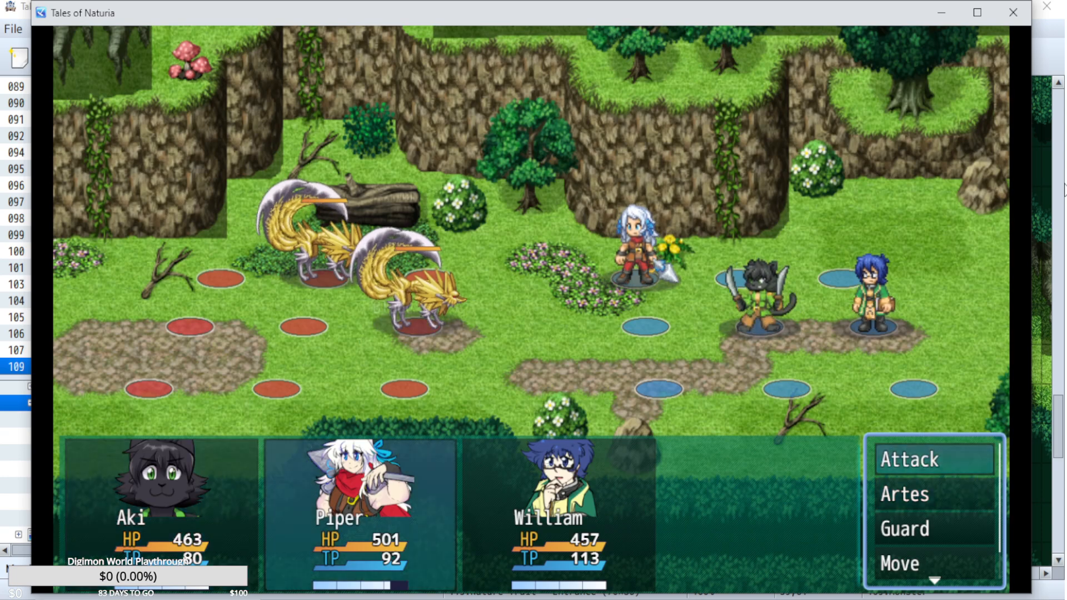
Have Piper cast Eruption on the Blade Foxes and William use an arte, completing the party's commands for the turn.
key(Return)
key(Return)
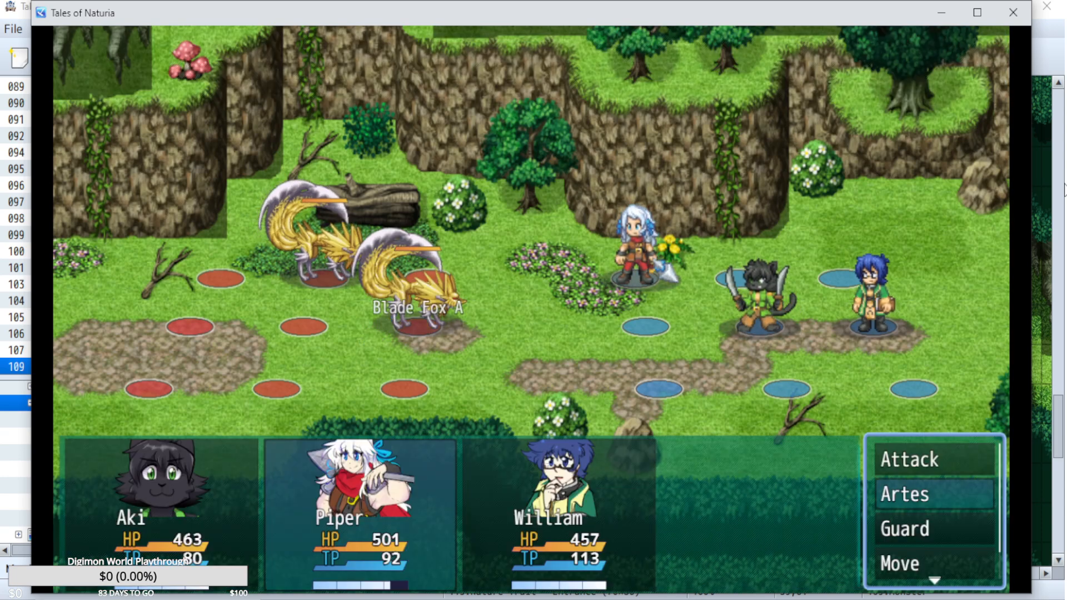
key(Return)
key(Down)
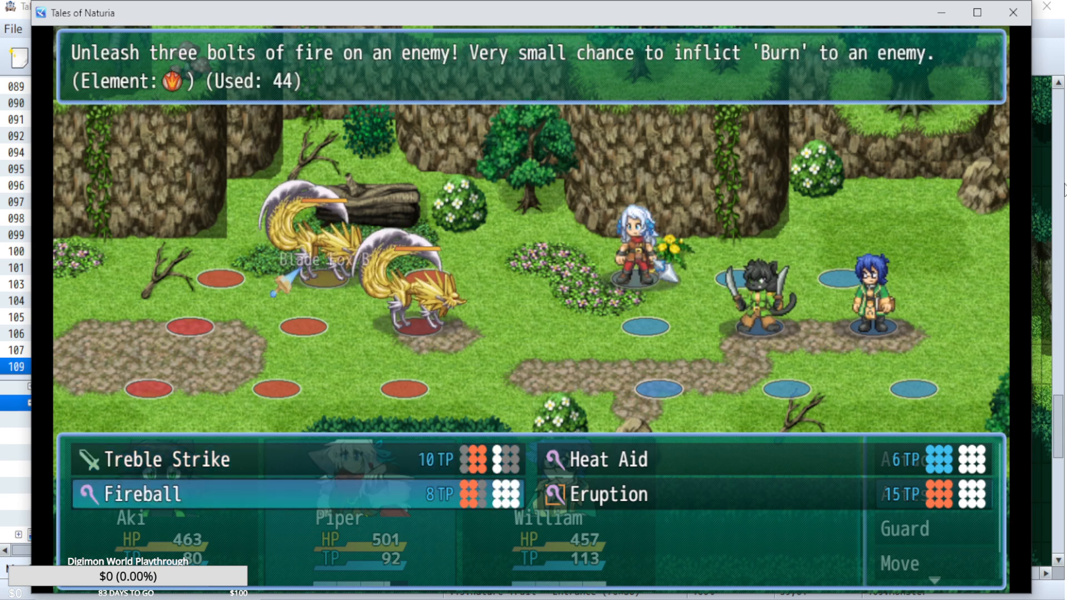
key(Right)
key(Return)
key(Return)
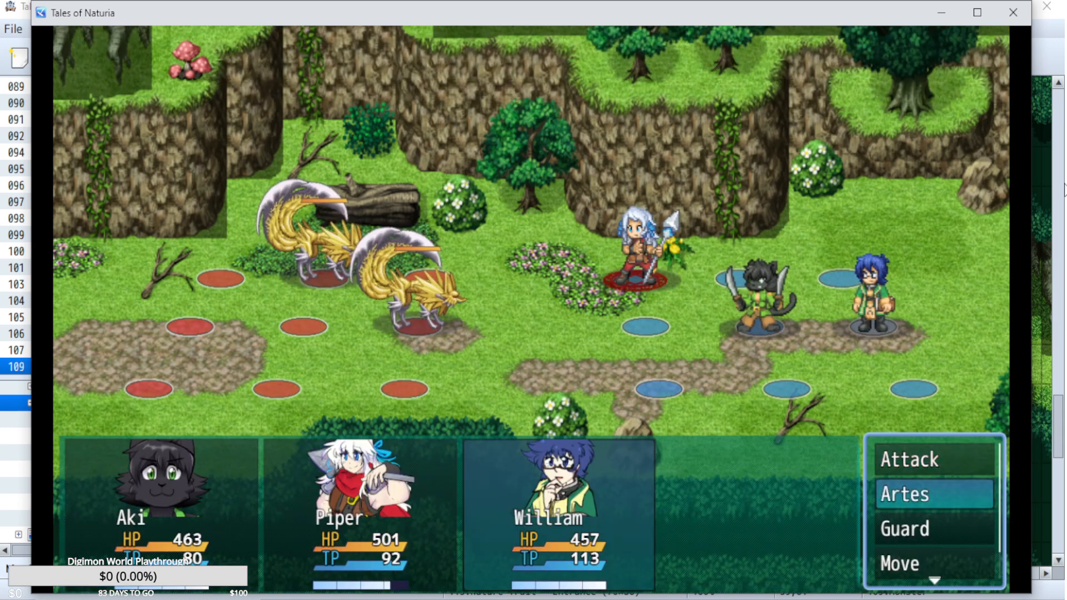
key(Return)
key(Return)
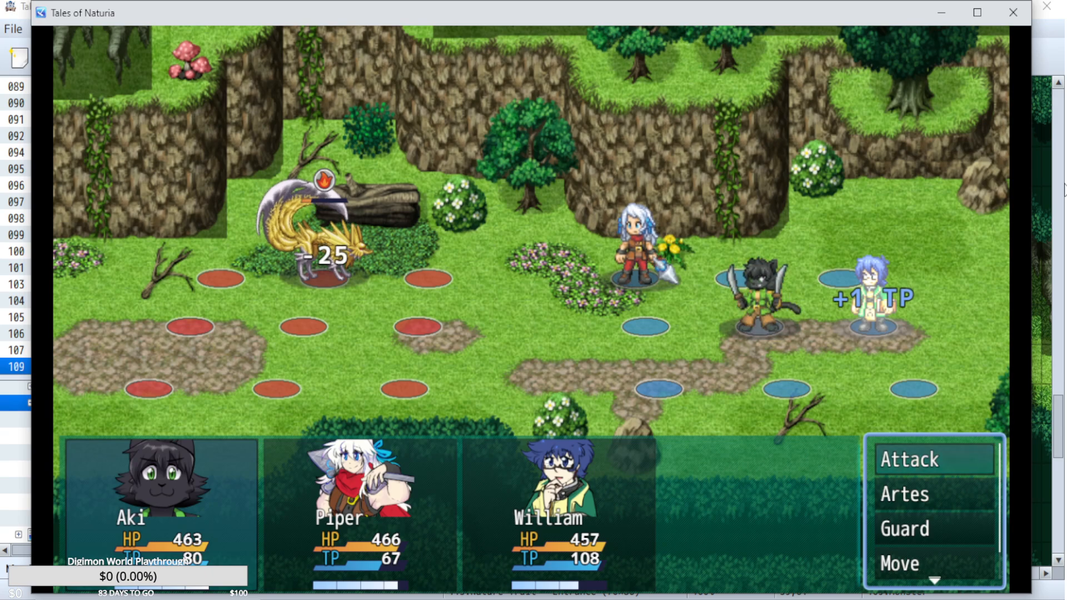
Flee from the Blade Fox battle with the Escape command.
key(Escape)
key(Up)
key(Return)
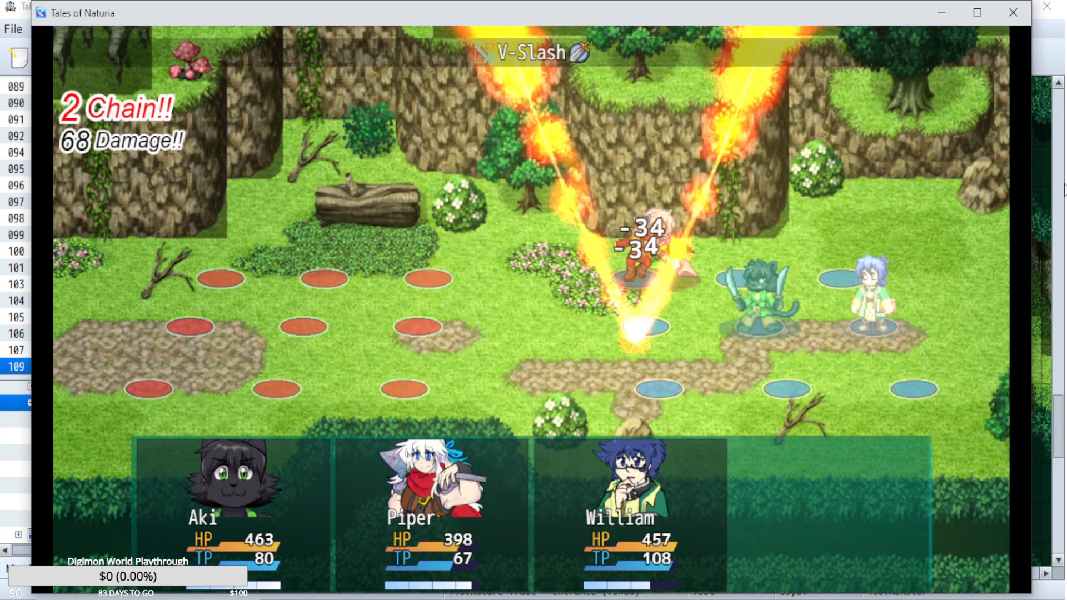
key(Escape)
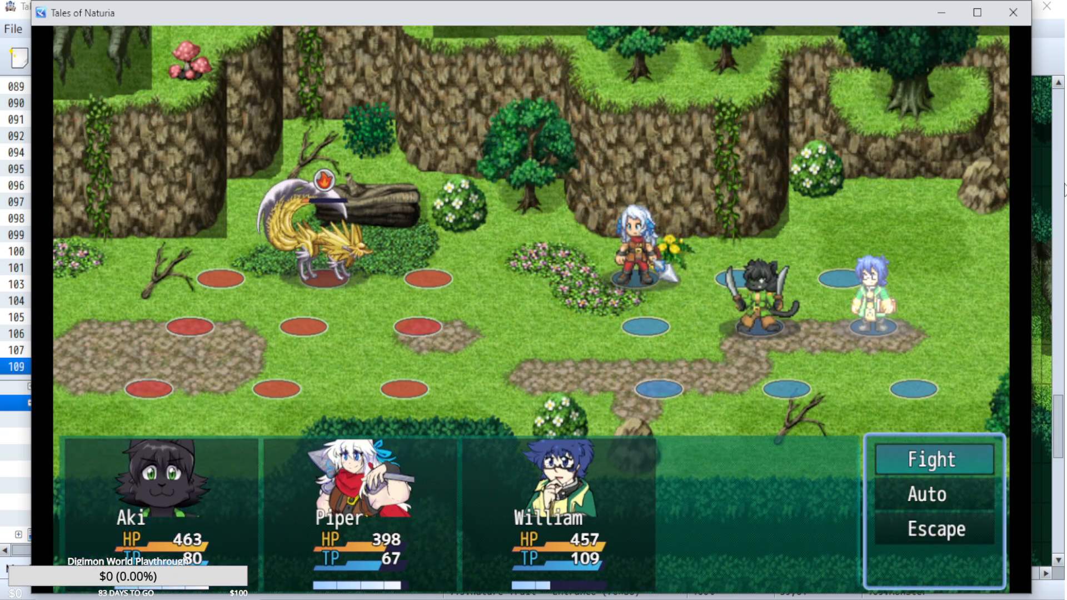
key(Return)
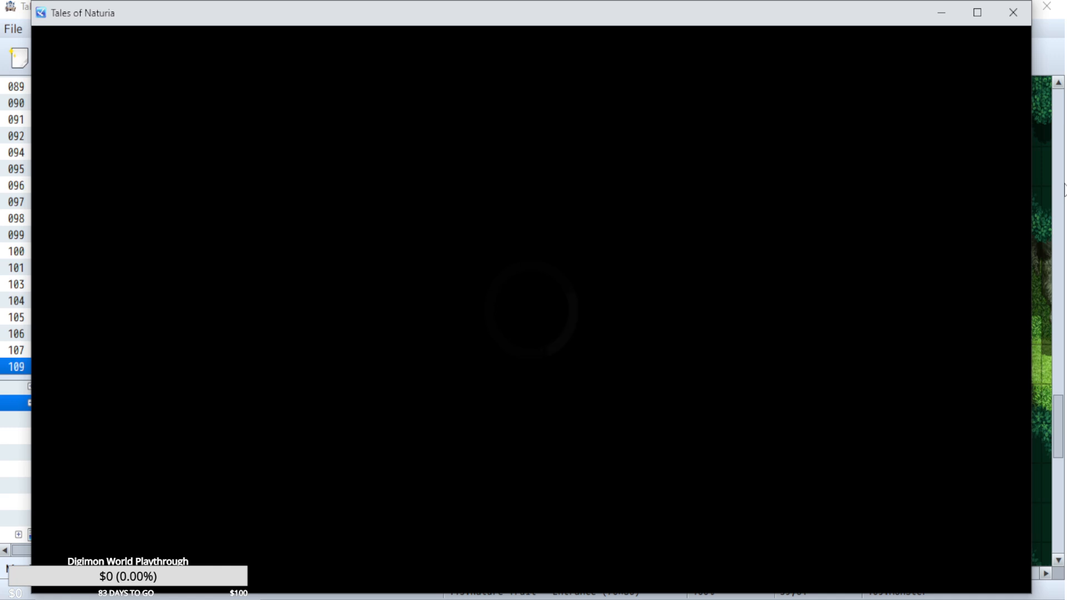
Equip the Auto Over Limit passive skill on Aki from the Artes screen and return to the map.
key(Escape)
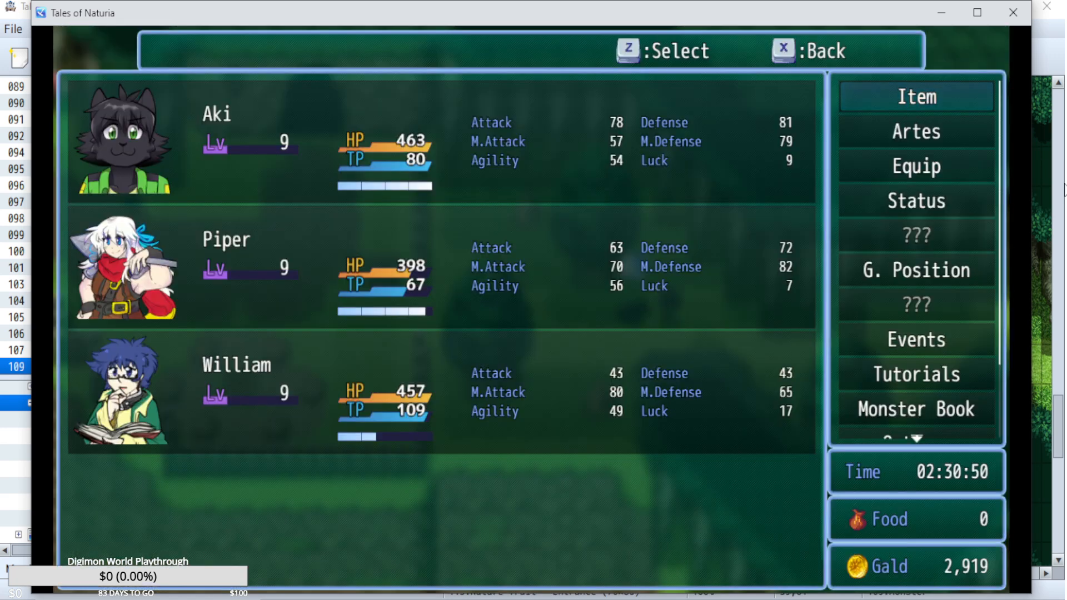
key(Down)
key(Return)
key(Return)
key(Down)
key(Down)
key(Return)
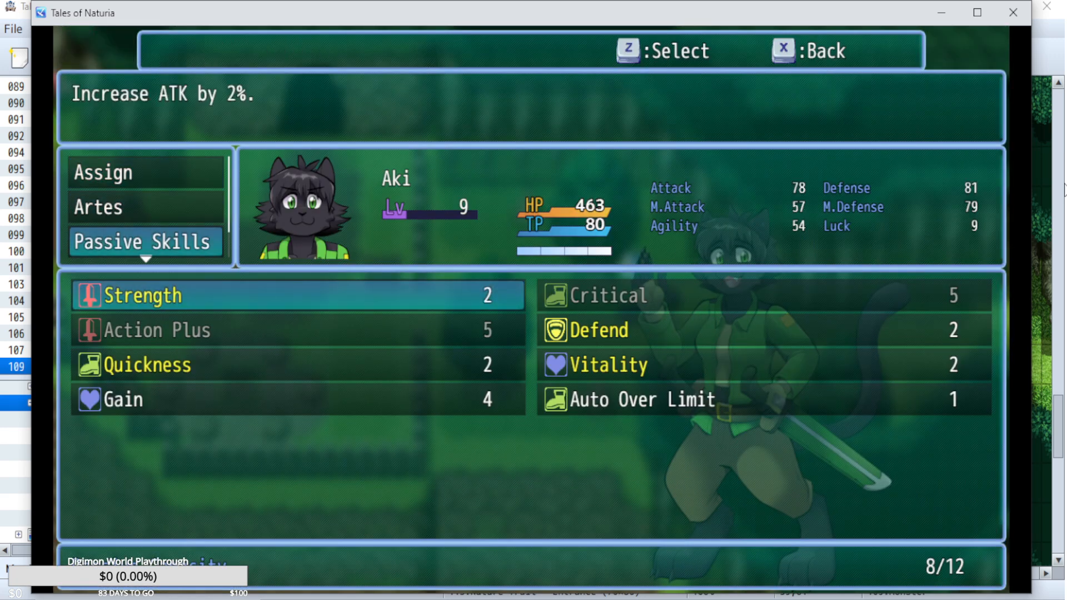
key(Down)
key(Down)
key(Down)
key(Right)
key(Return)
key(Escape)
key(Escape)
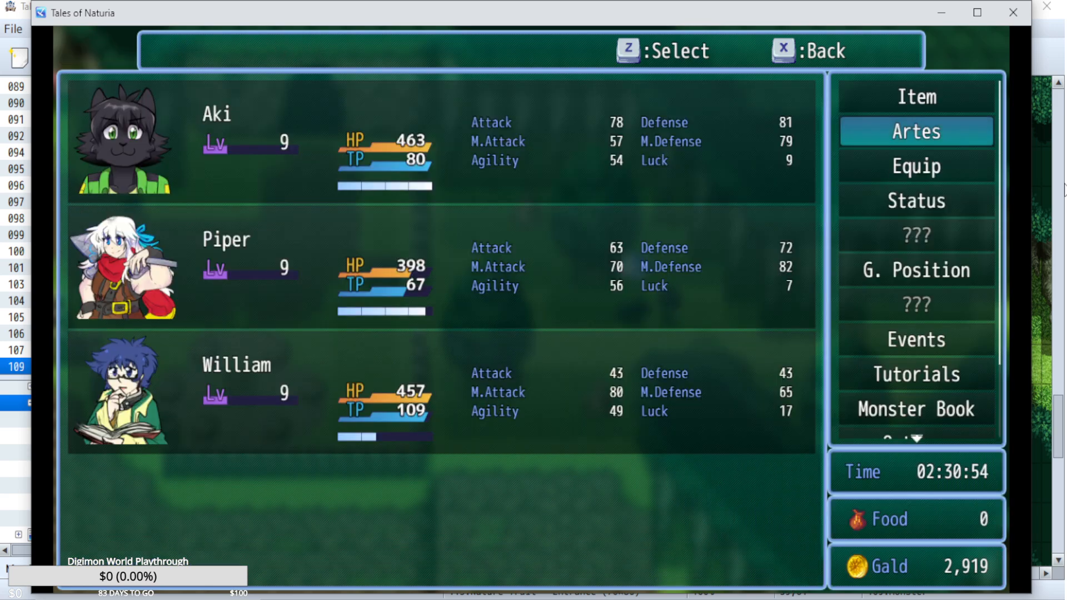
key(Escape)
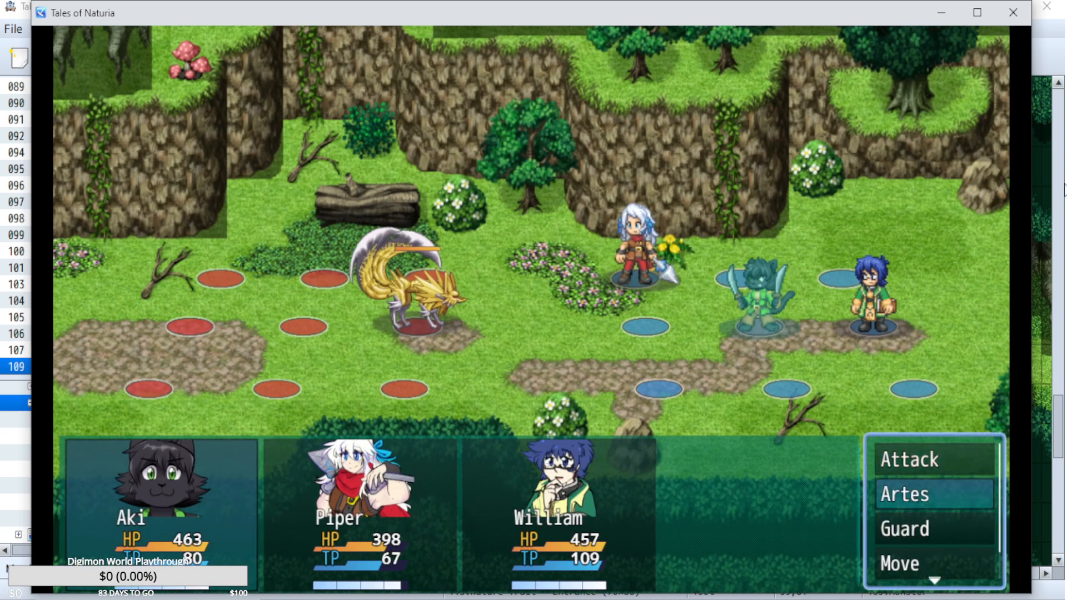
In the next Blade Fox battle, have Aki use Sword Rain, give Piper a command, and have William cast Stone Wall.
key(Return)
key(Right)
key(Return)
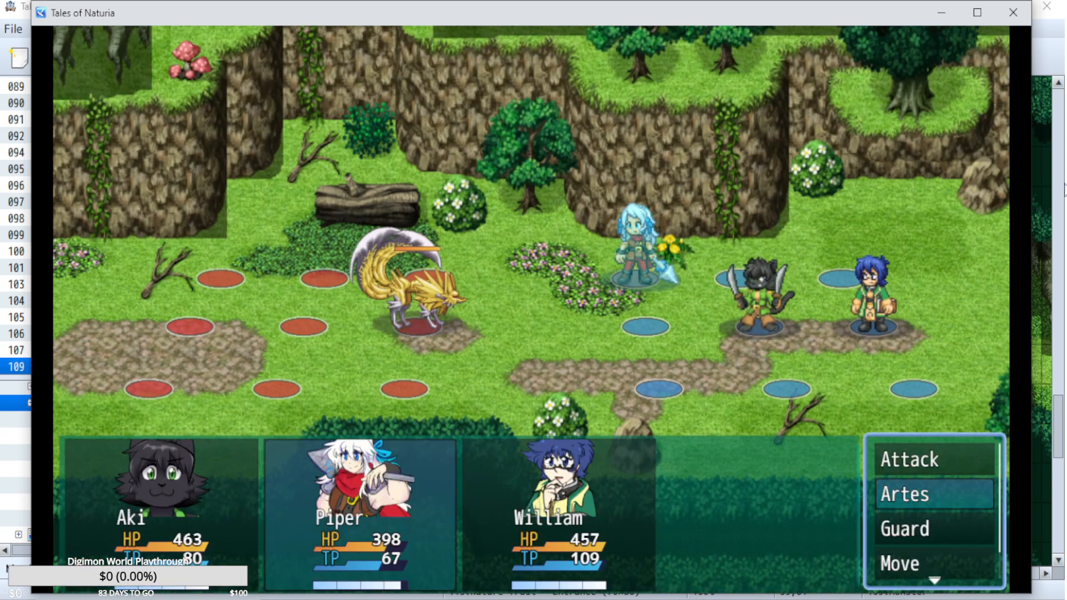
key(Down)
key(Down)
key(Up)
key(Return)
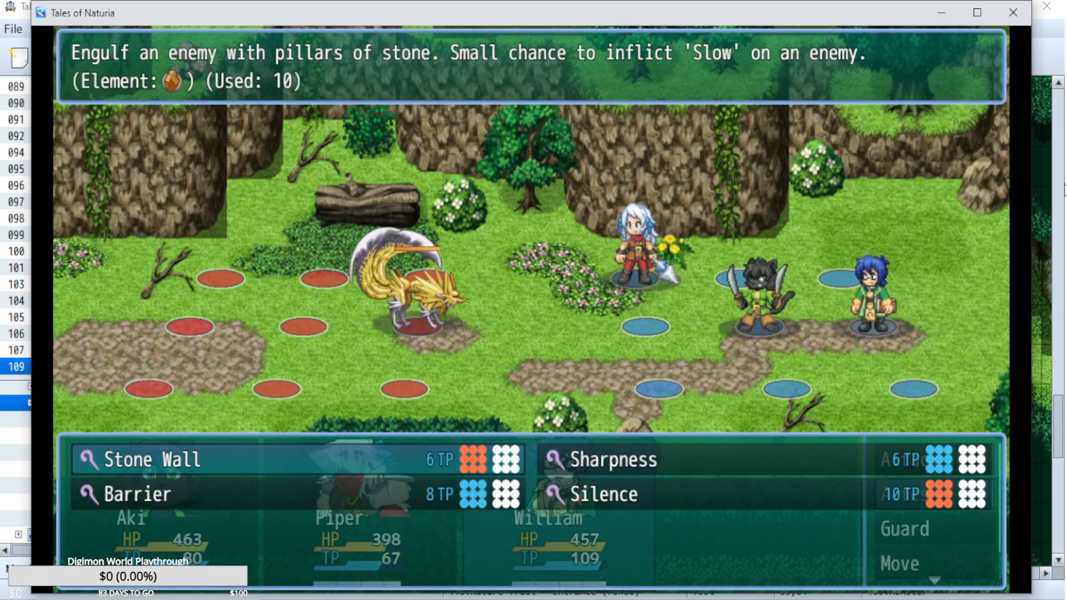
key(Return)
key(Return)
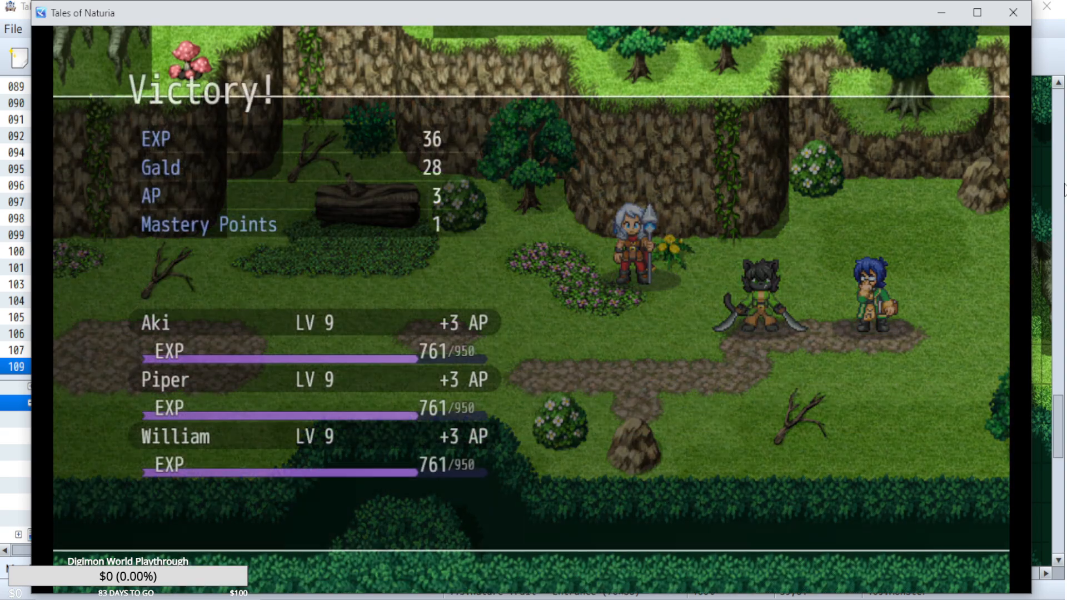
Dismiss the victory results and check the party's gauges in the main menu.
key(z)
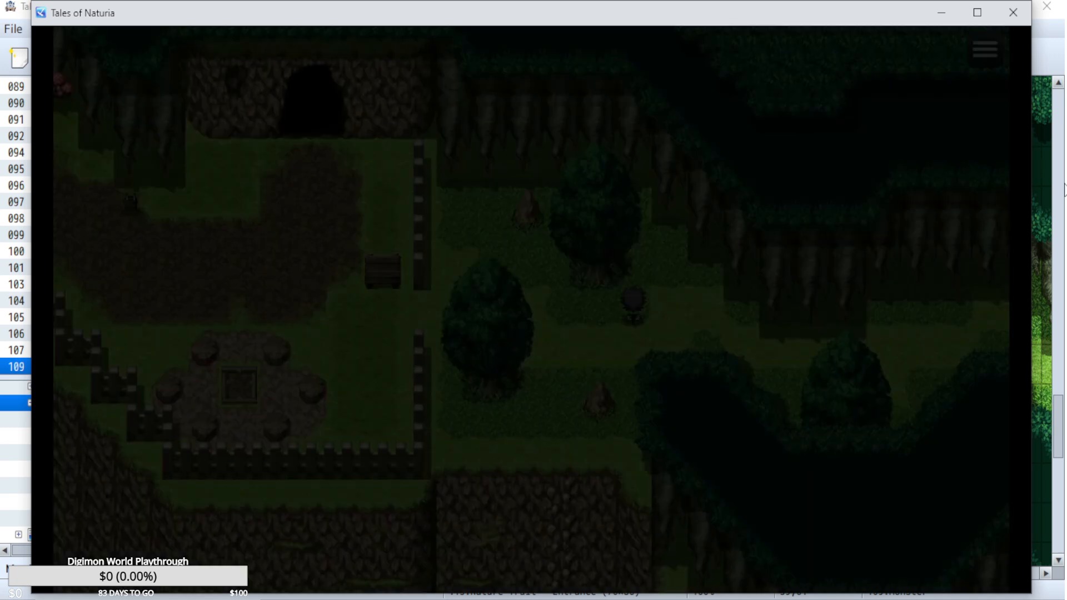
key(x)
key(Down)
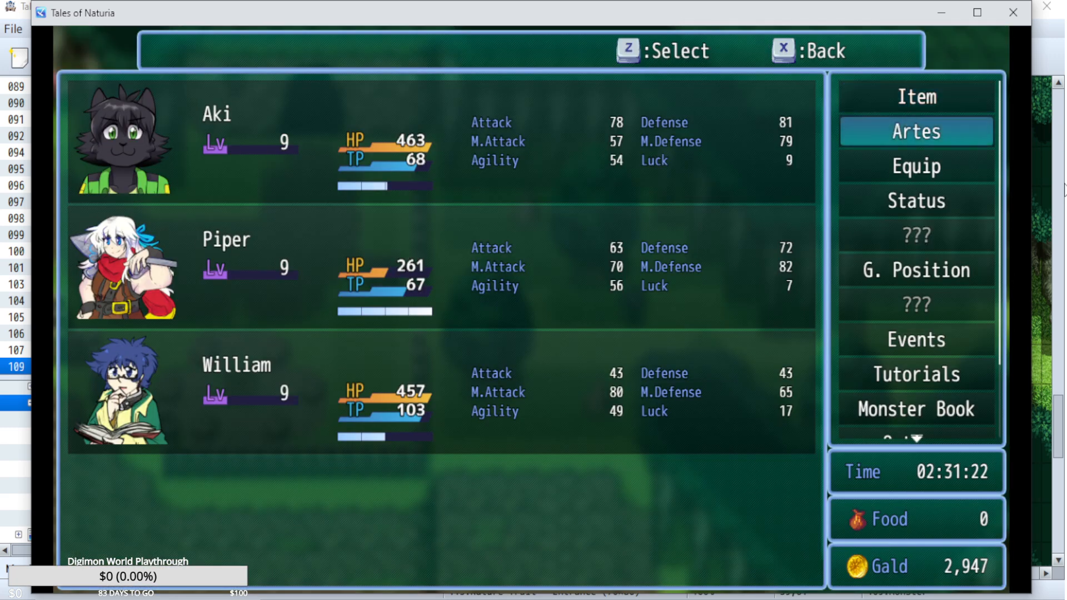
key(x)
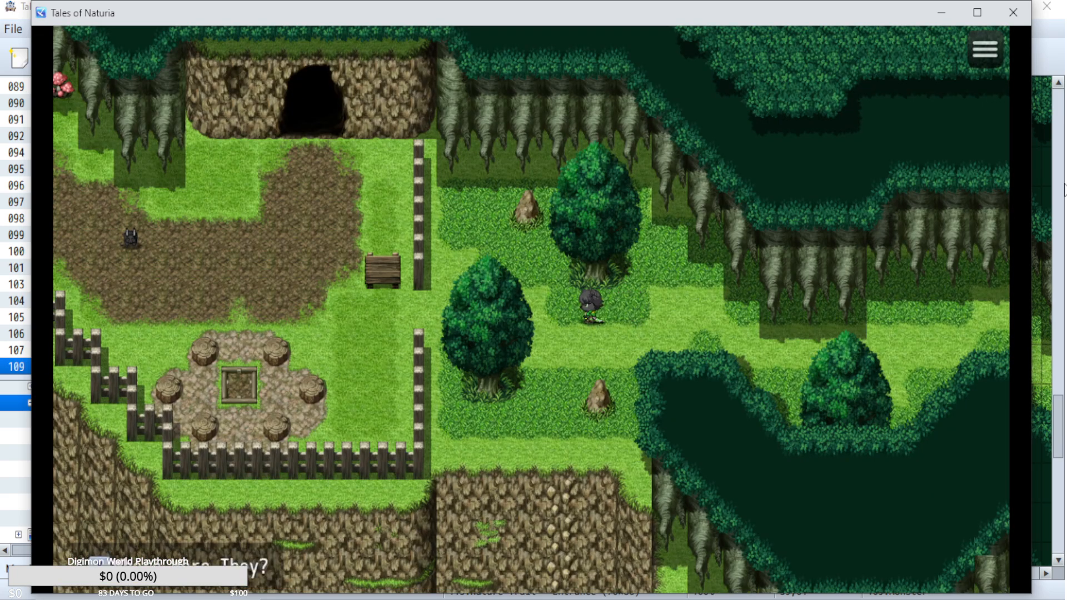
Walk west into the fenced area, enter the Peepit and Barb Rabbit encounter, and have Aki use Sword Rain.
key(Left)
key(Up)
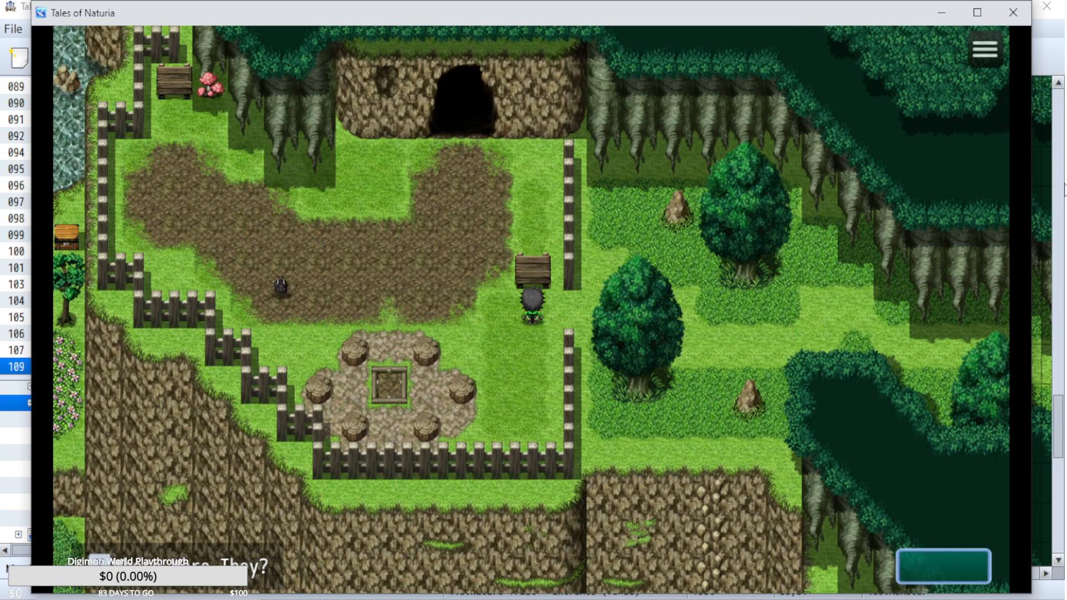
key(z)
key(z)
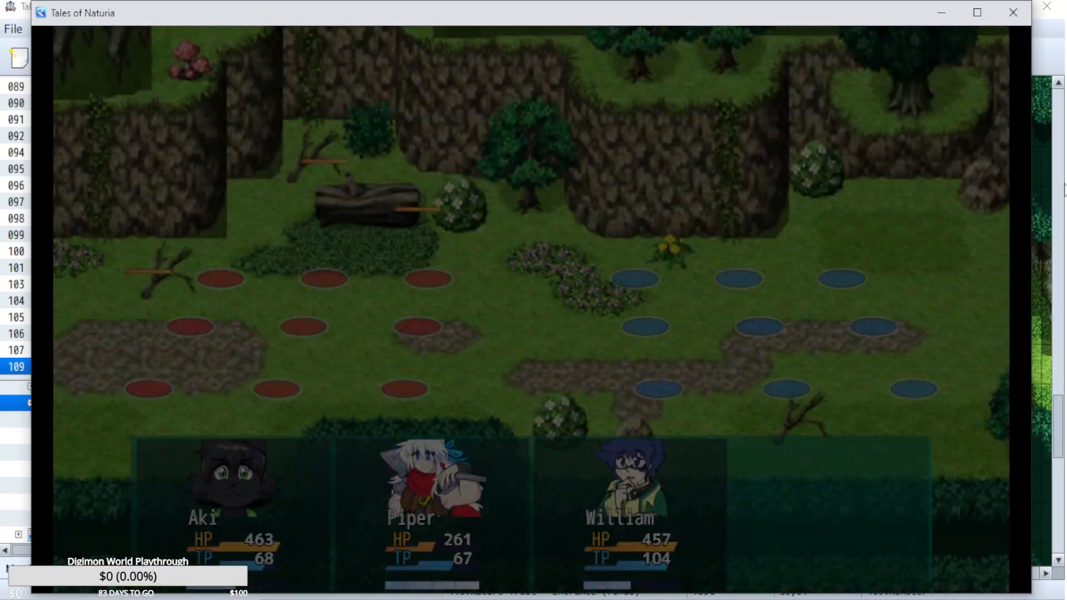
key(z)
key(Left)
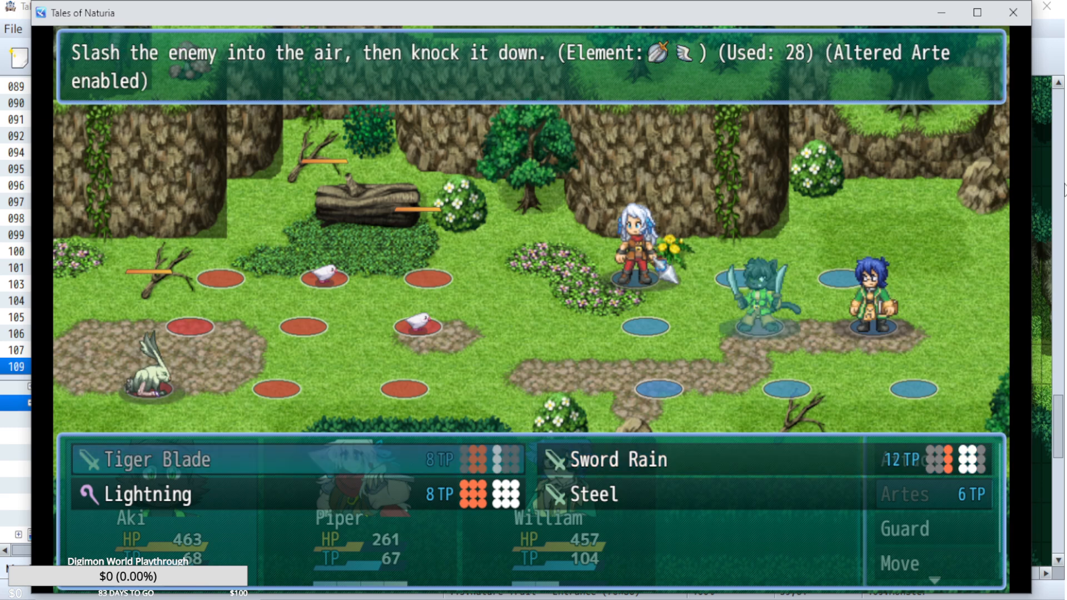
key(Right)
key(z)
Have Piper cast Eruption on the Peepits and William cast Stone Wall on an enemy.
key(Down)
key(z)
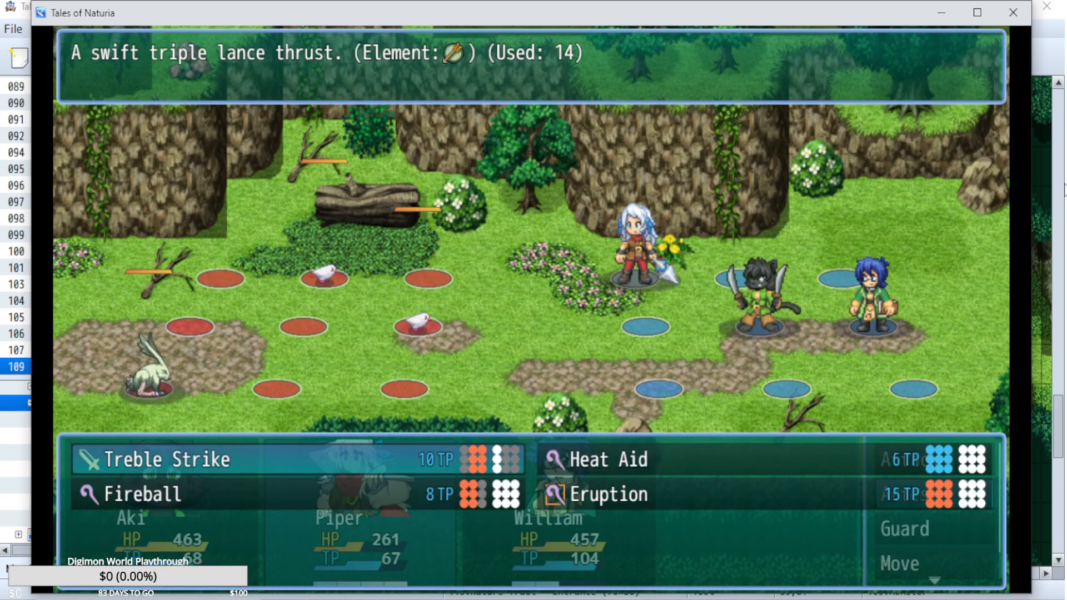
key(Down)
key(Right)
key(x)
key(Up)
key(z)
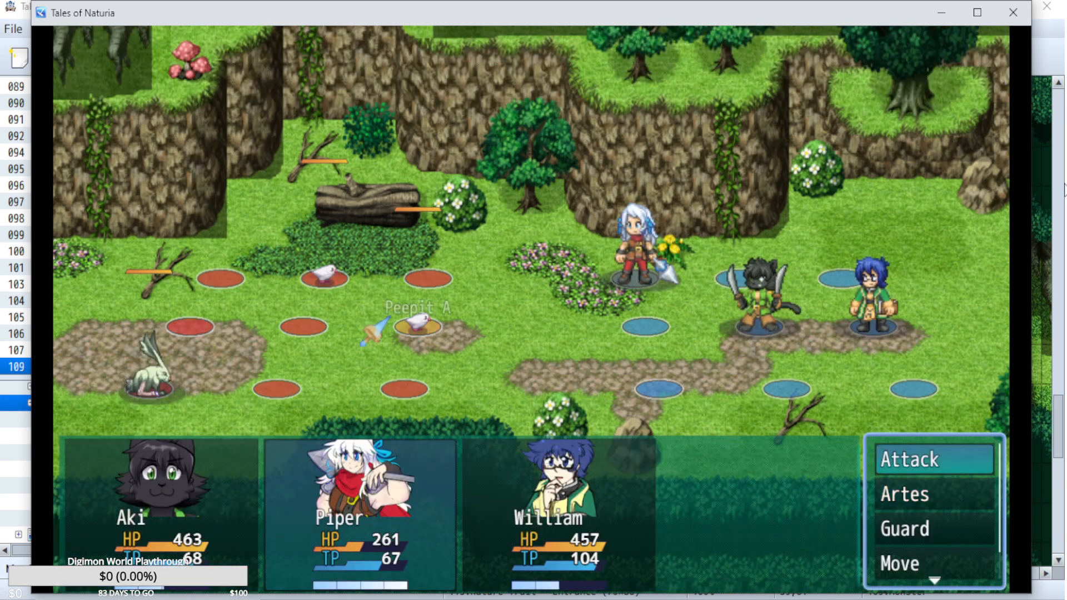
key(z)
key(z)
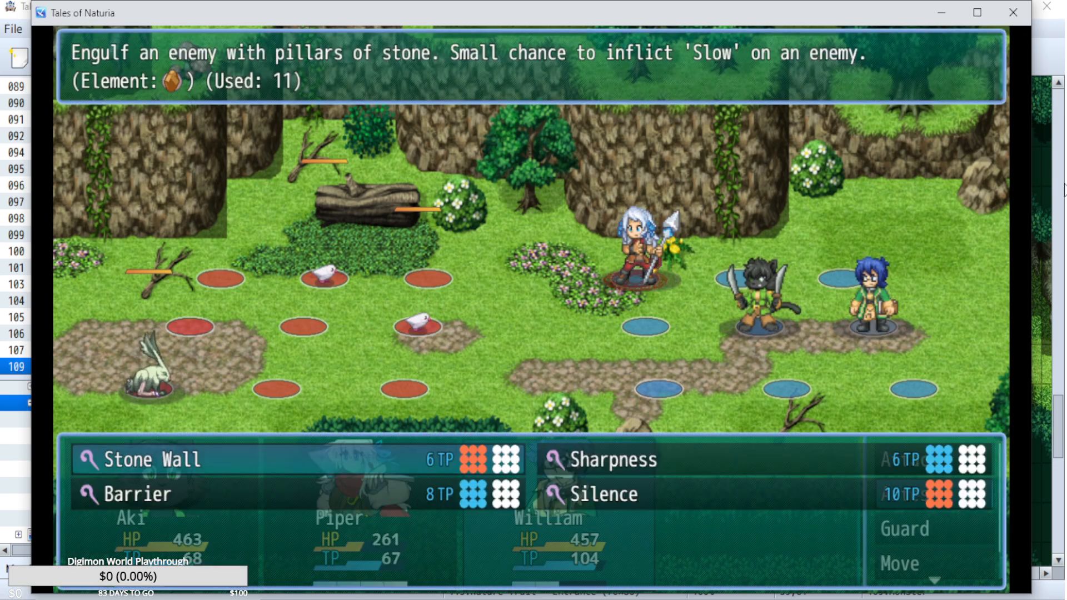
key(z)
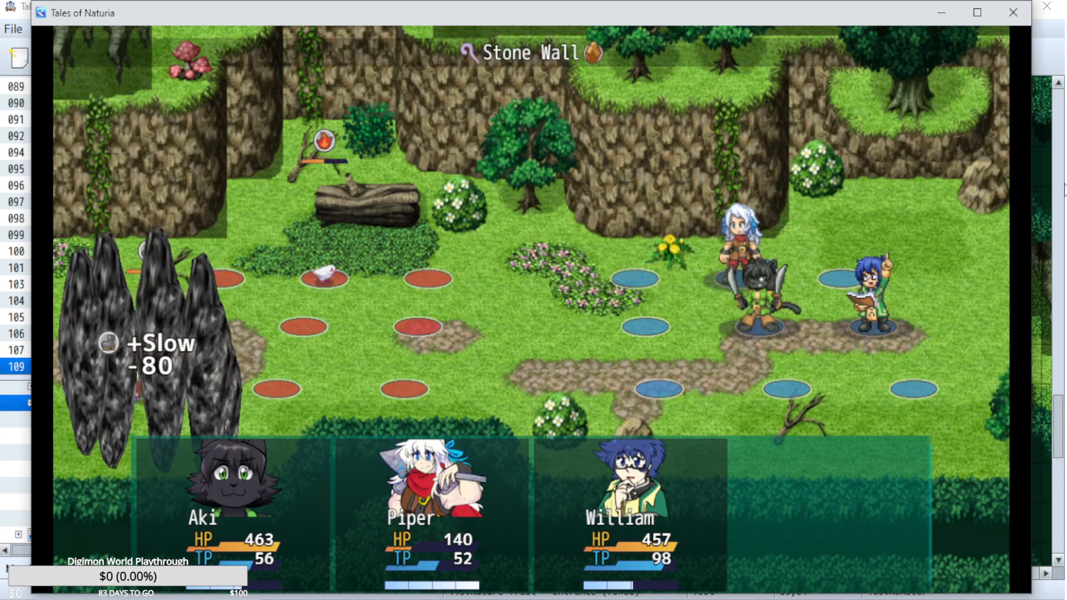
Have Aki cast Lightning on an enemy in the second turn.
key(Return)
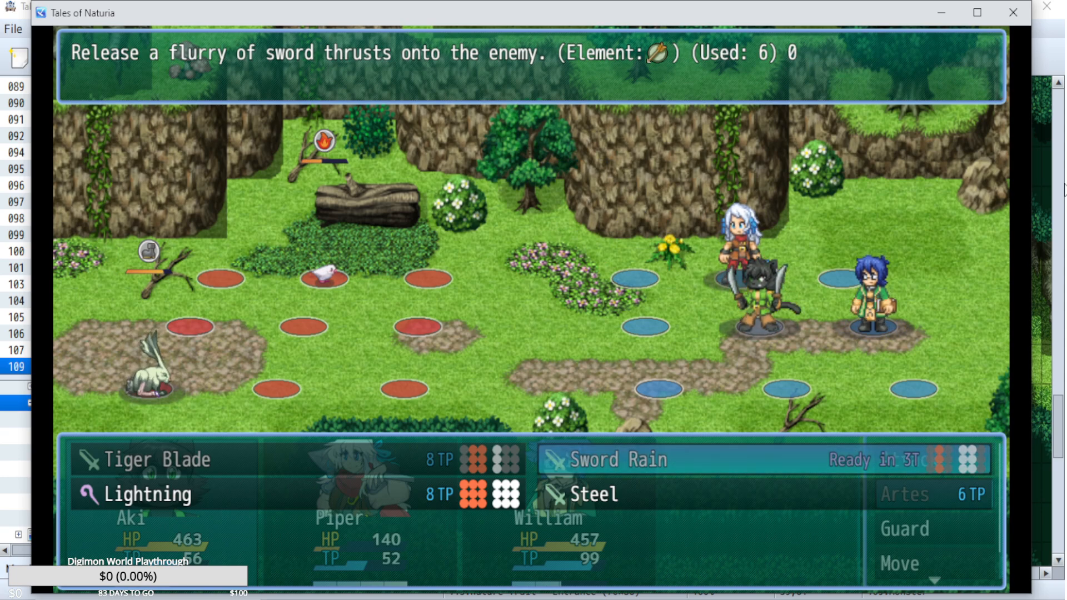
key(Left)
key(Down)
key(Escape)
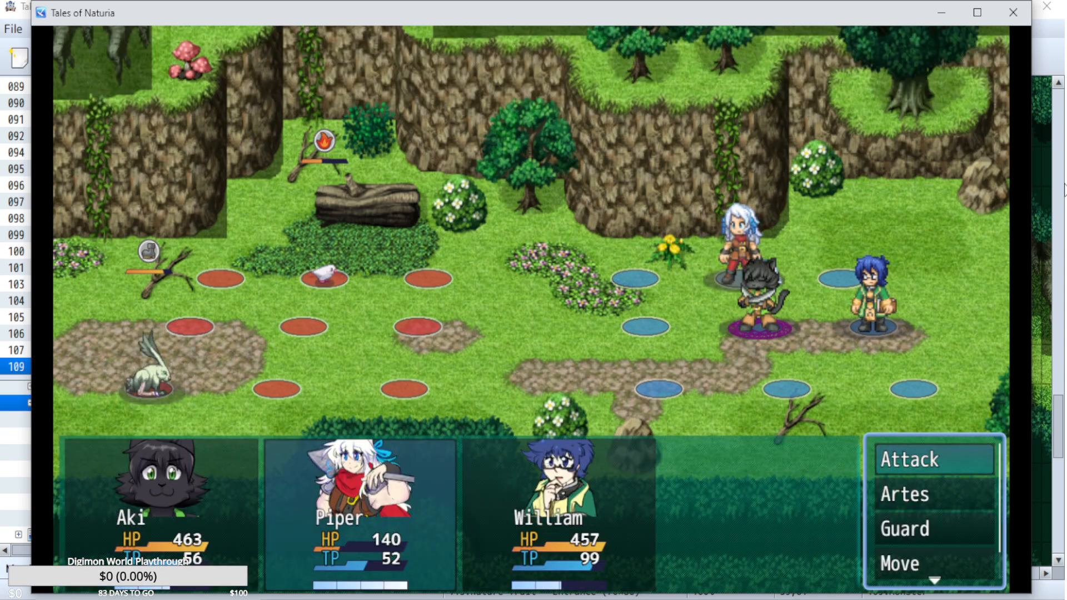
Compare Piper's Fireball and Heat Aid artes, and have Piper cast Fireball on an enemy.
key(Down)
key(Return)
key(Down)
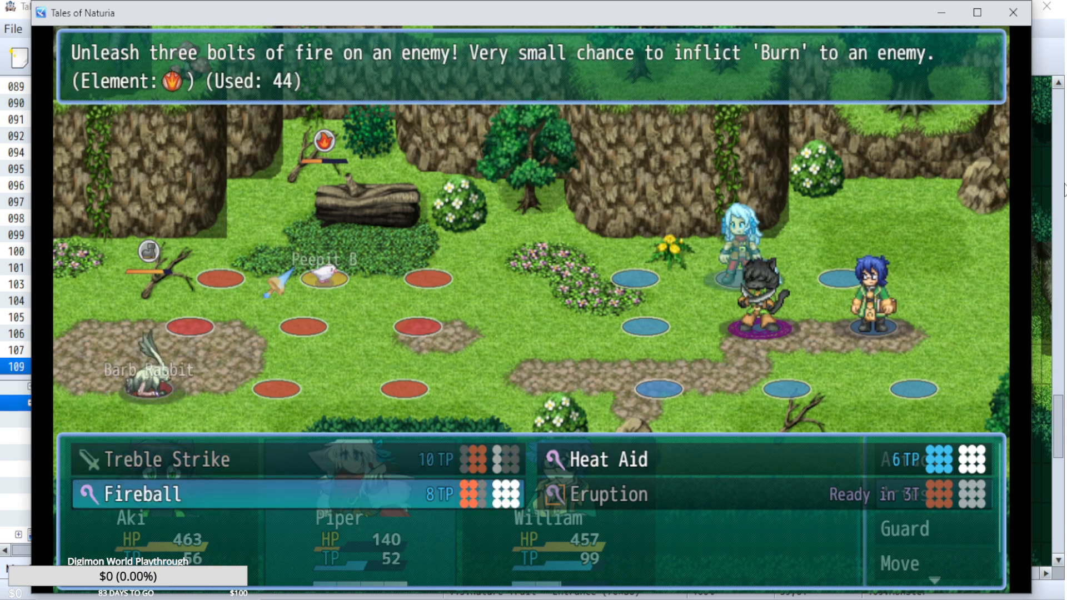
key(Escape)
key(Return)
key(Up)
key(Right)
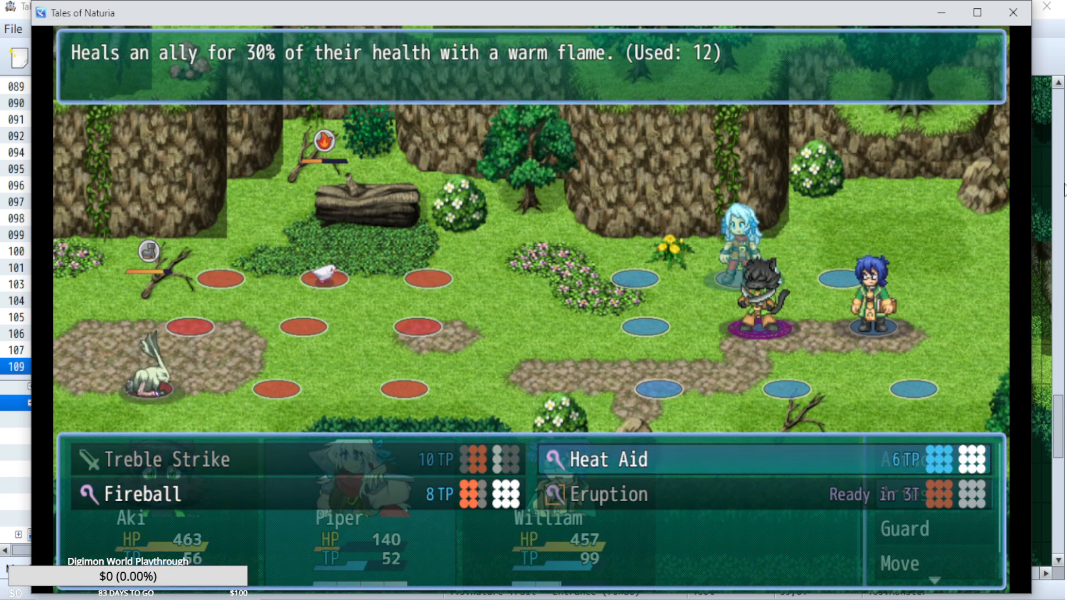
key(Escape)
key(Up)
key(Return)
key(Return)
Review William's available artes and have William cast Barrier on Aki.
key(Down)
key(Return)
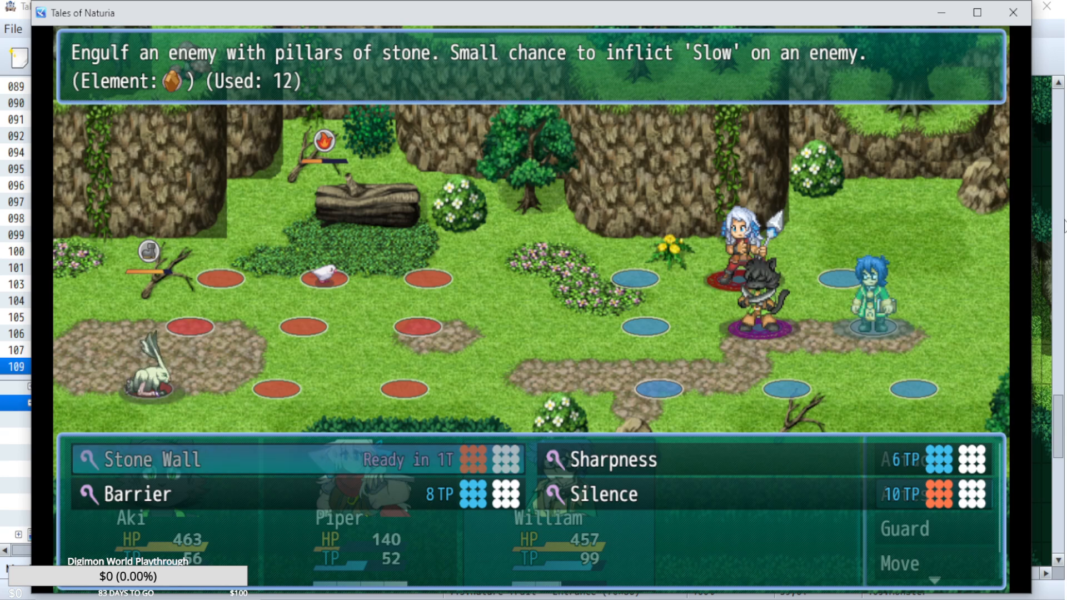
key(Right)
key(Down)
key(Left)
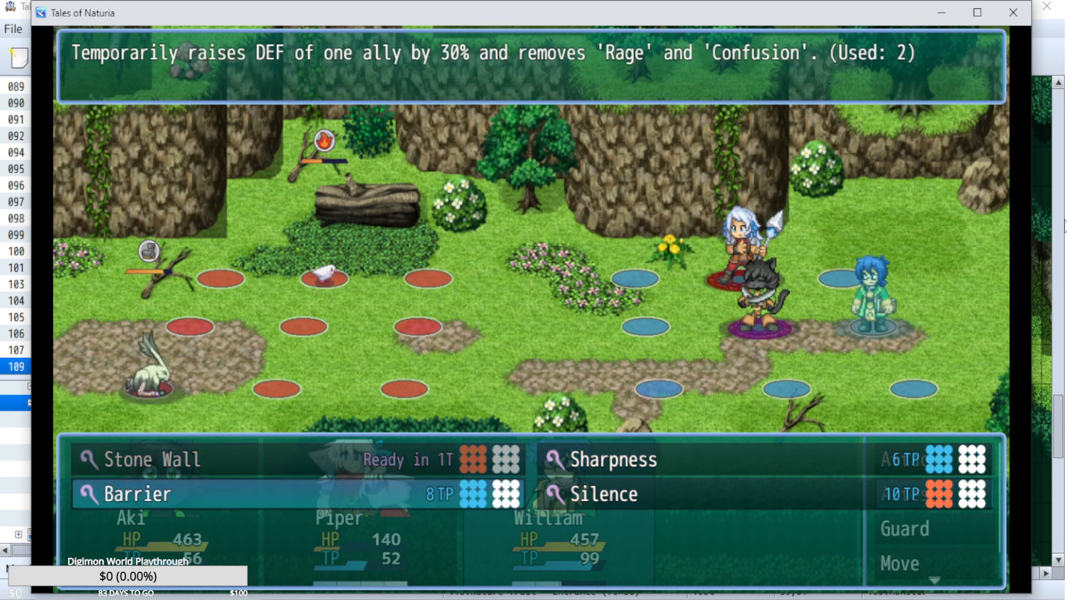
key(Return)
key(Return)
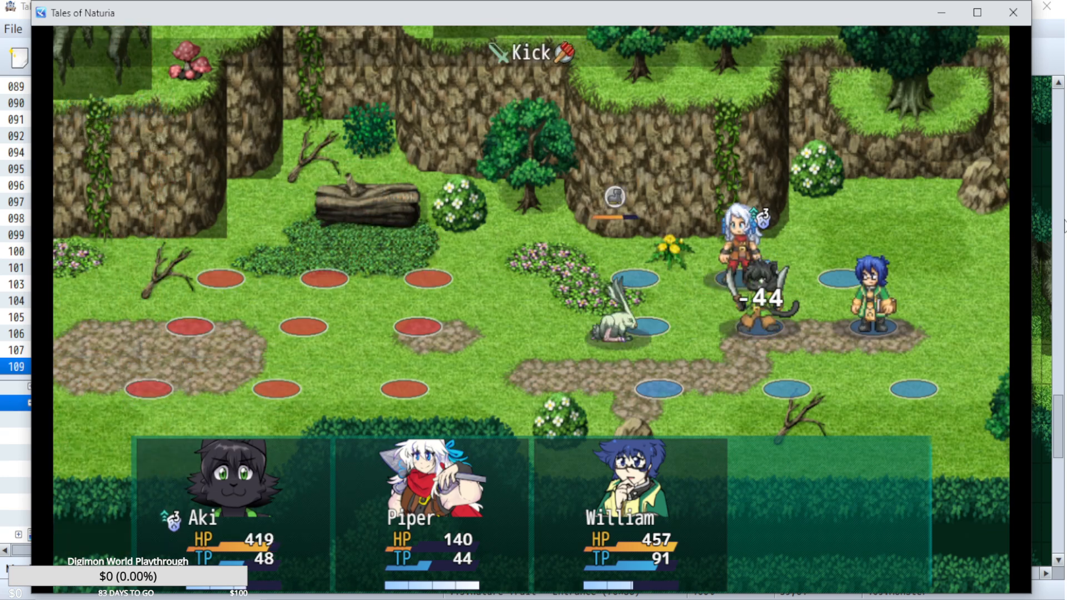
Review Aki's artes and move Aki forward to the middle tile of the party's front column.
key(Return)
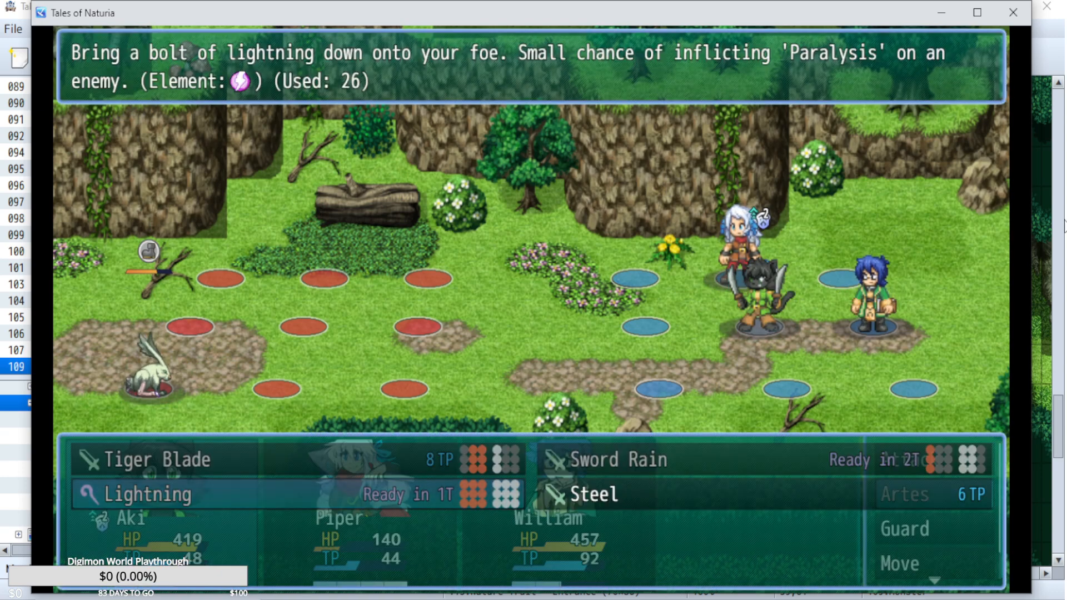
key(Escape)
key(Down)
key(Down)
key(Up)
key(Up)
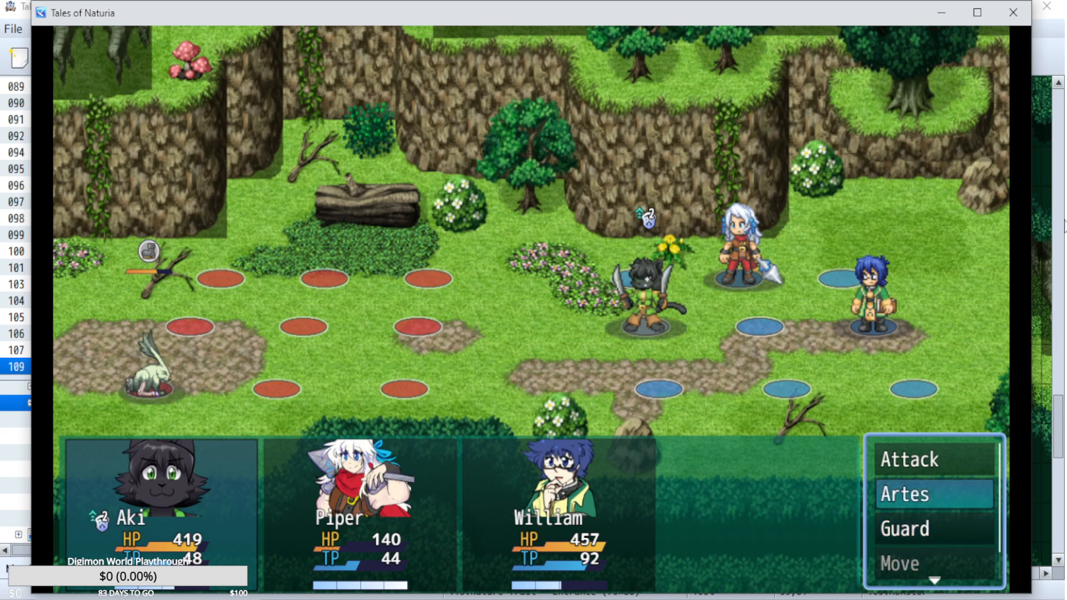
Have Aki perform a basic attack on the Barb Rabbit.
key(Return)
key(Escape)
key(Up)
key(Return)
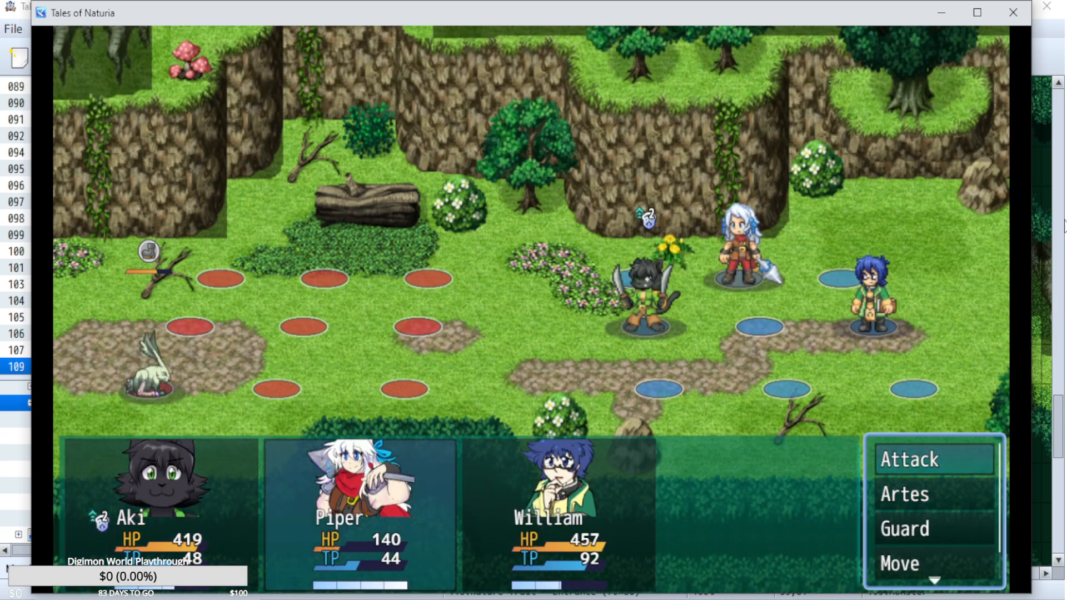
key(Escape)
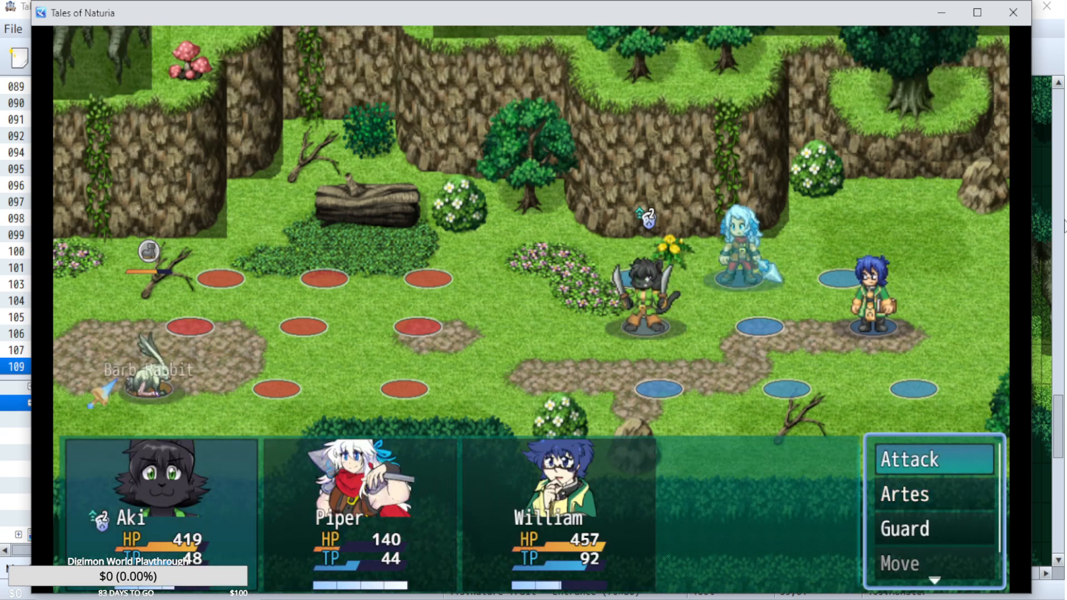
key(Return)
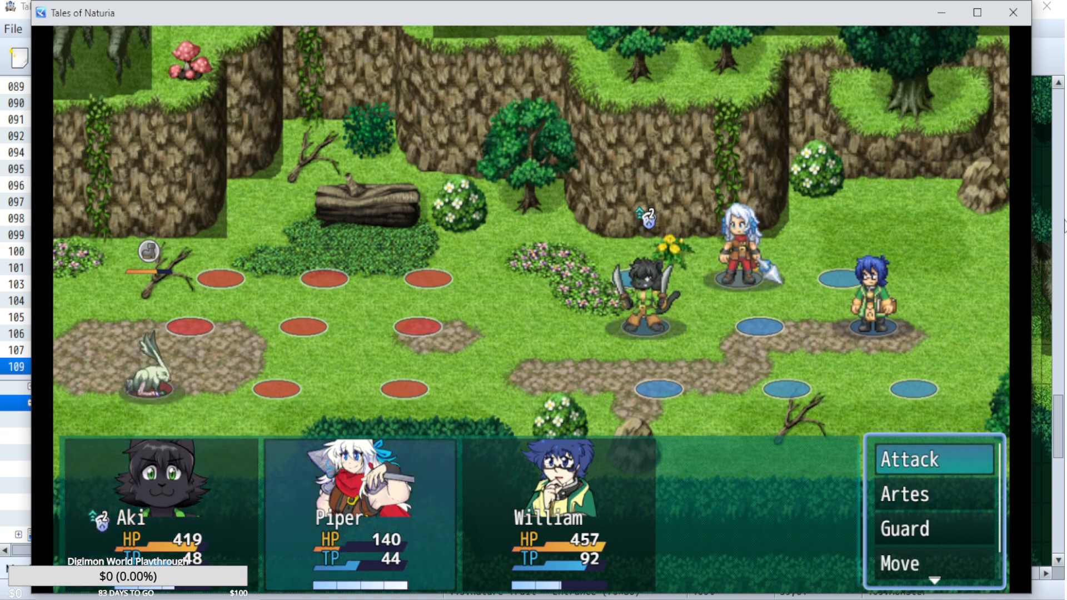
Have Piper attack the Barb Rabbit, choose an arte for William, and finish the battle.
key(Return)
key(Down)
key(Down)
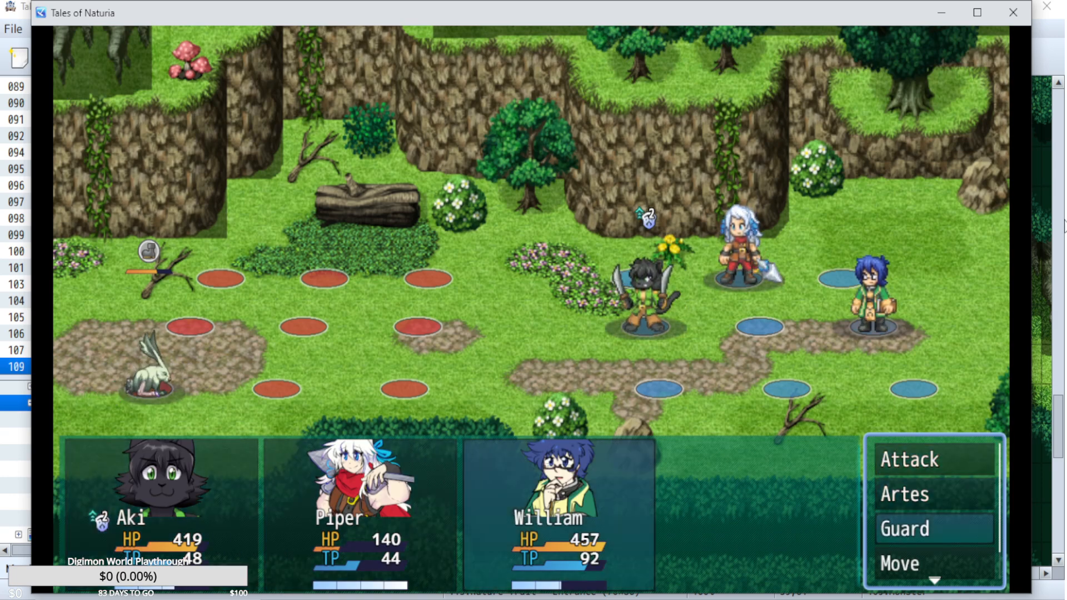
key(Up)
key(Return)
key(Up)
key(Return)
key(Return)
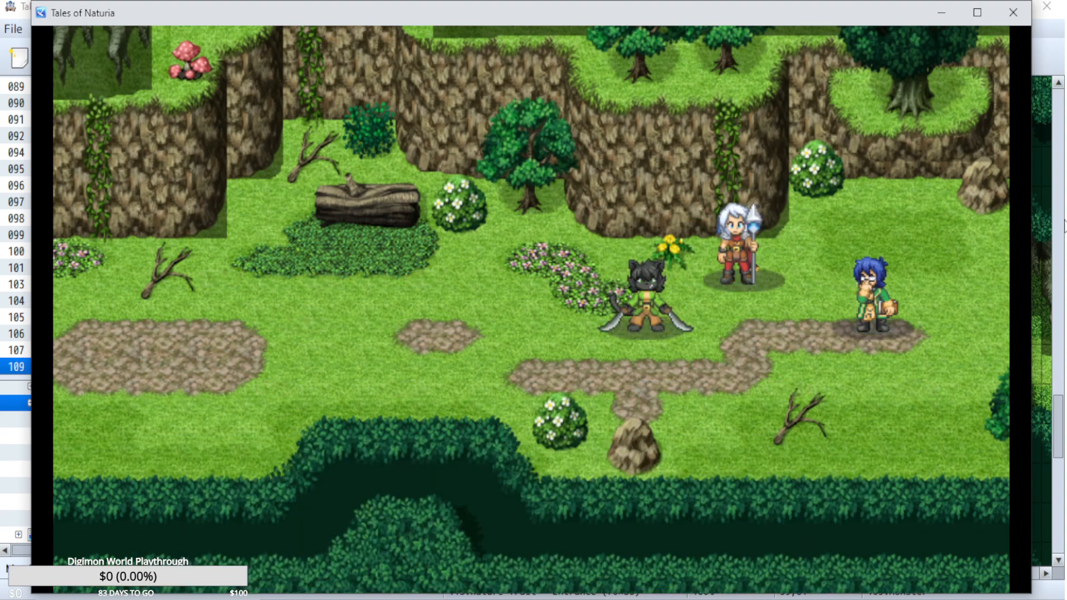
key(z)
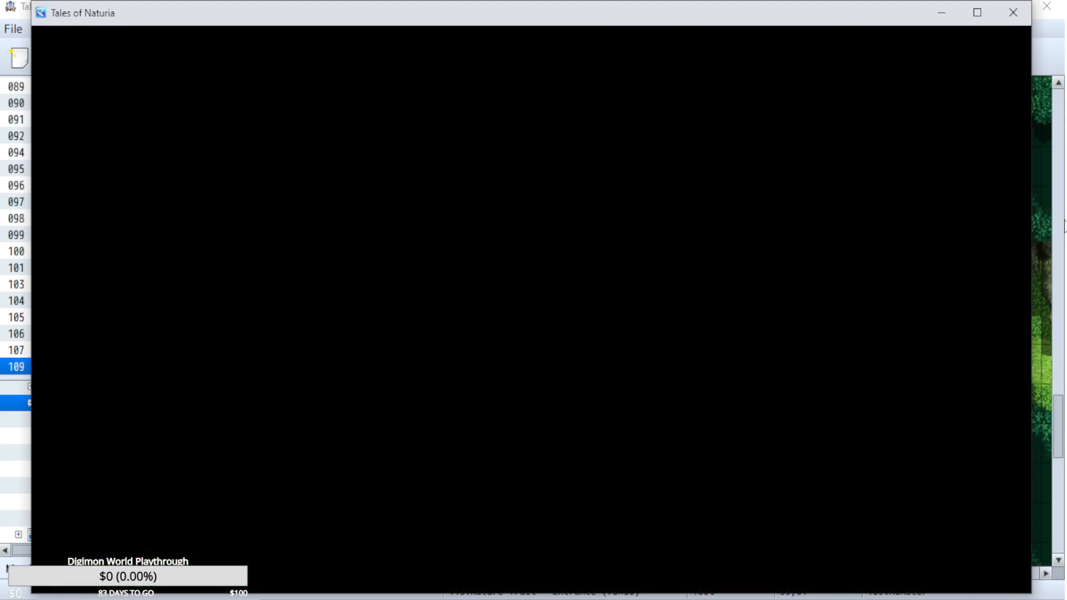
Read the Skull Wood sign beside the red mushrooms and play the skit about the pirates' tags.
key(Right)
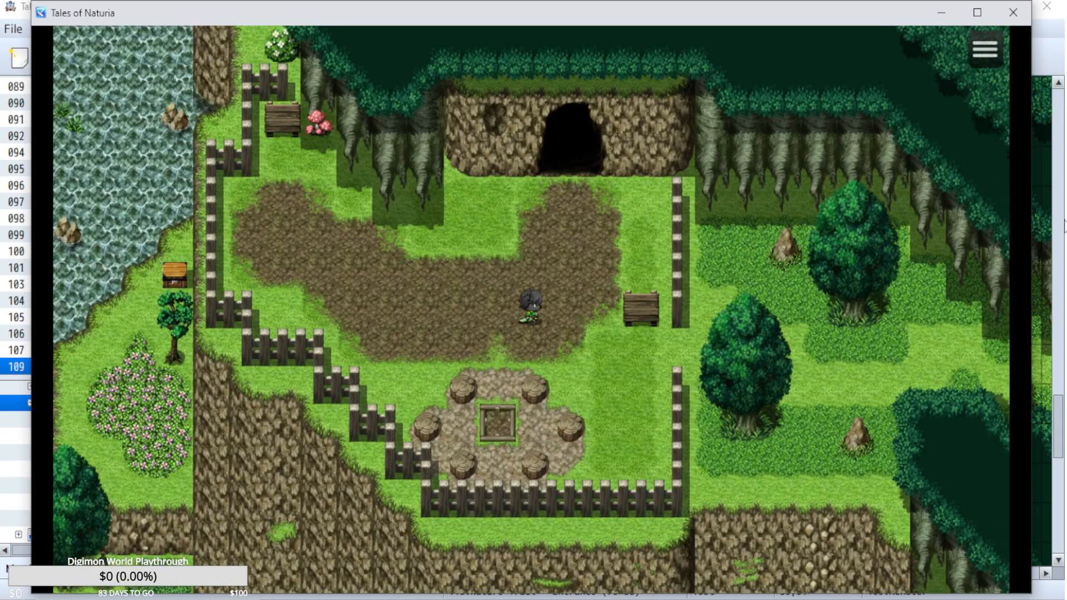
key(Down)
key(Left)
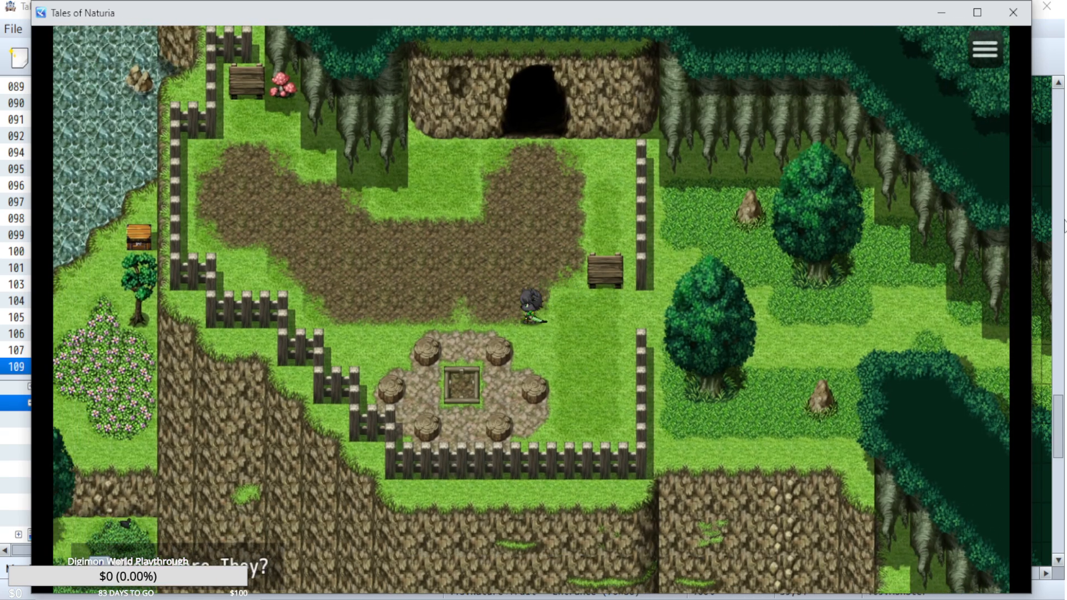
key(Up)
key(Up)
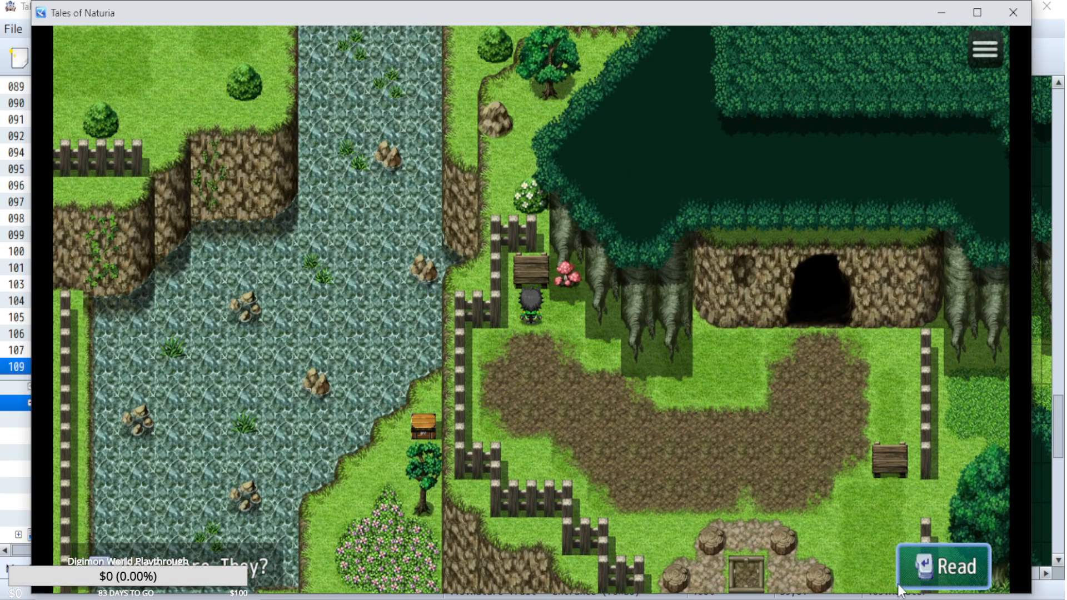
key(Return)
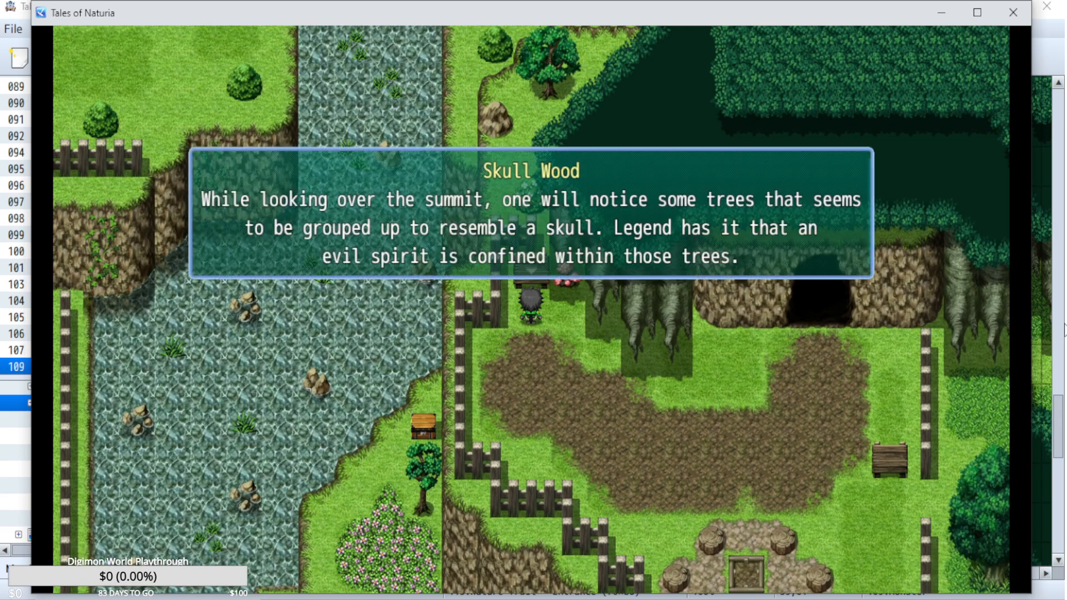
key(Return)
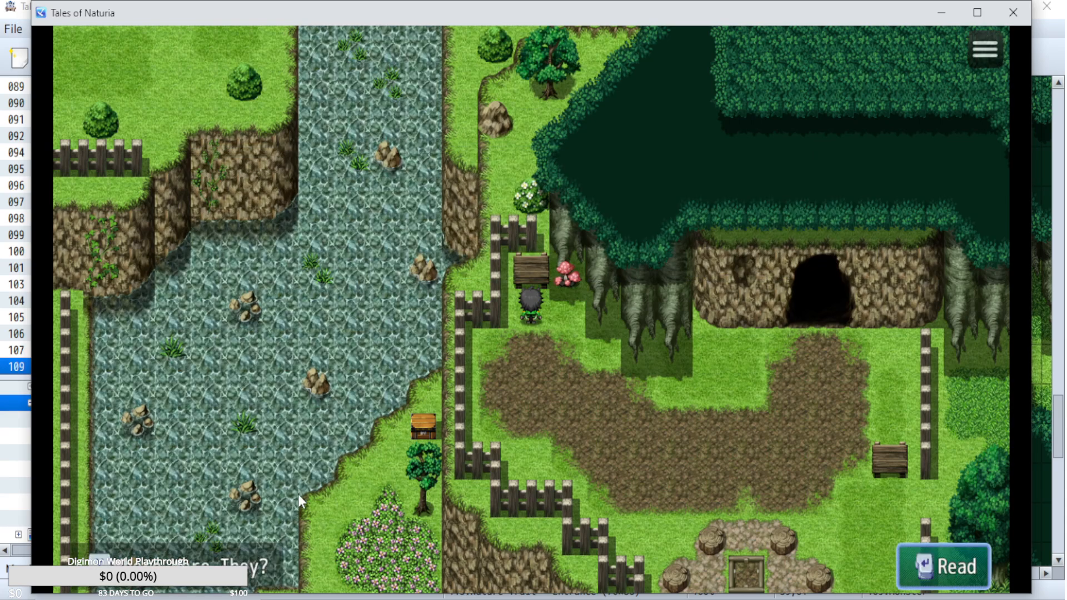
key(shift)
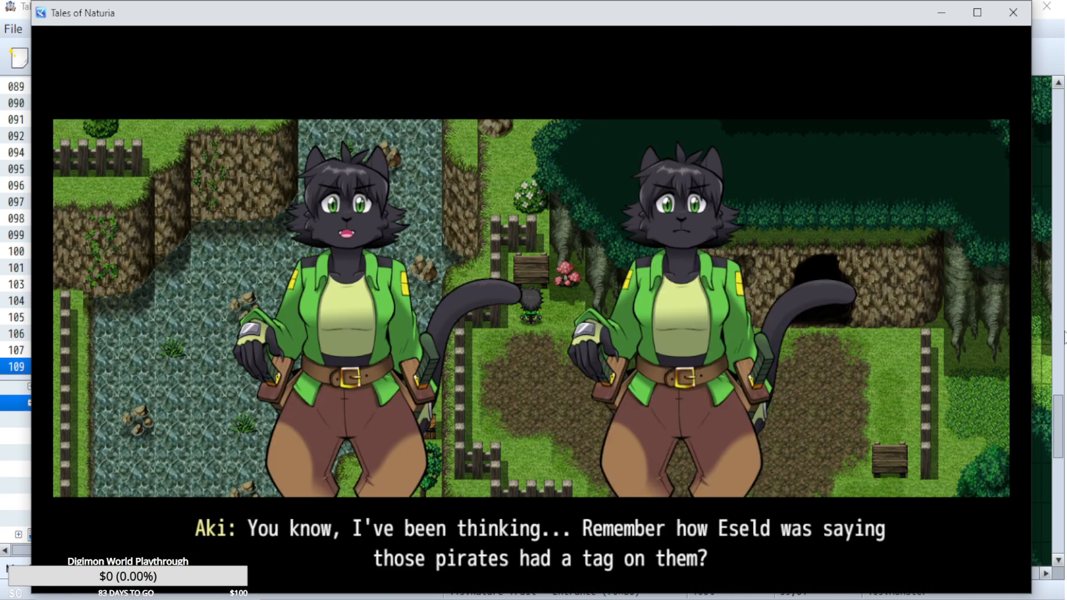
key(shift)
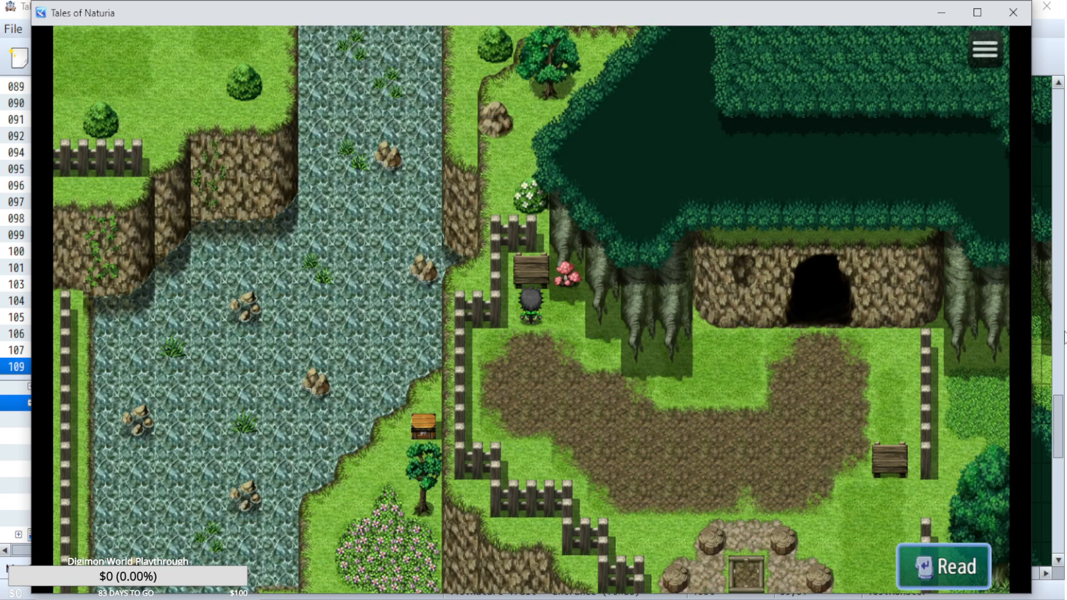
Walk Aki across the dirt clearing and enter the cave in the cliff.
key(Right)
key(Down)
key(Left)
key(Up)
key(Down)
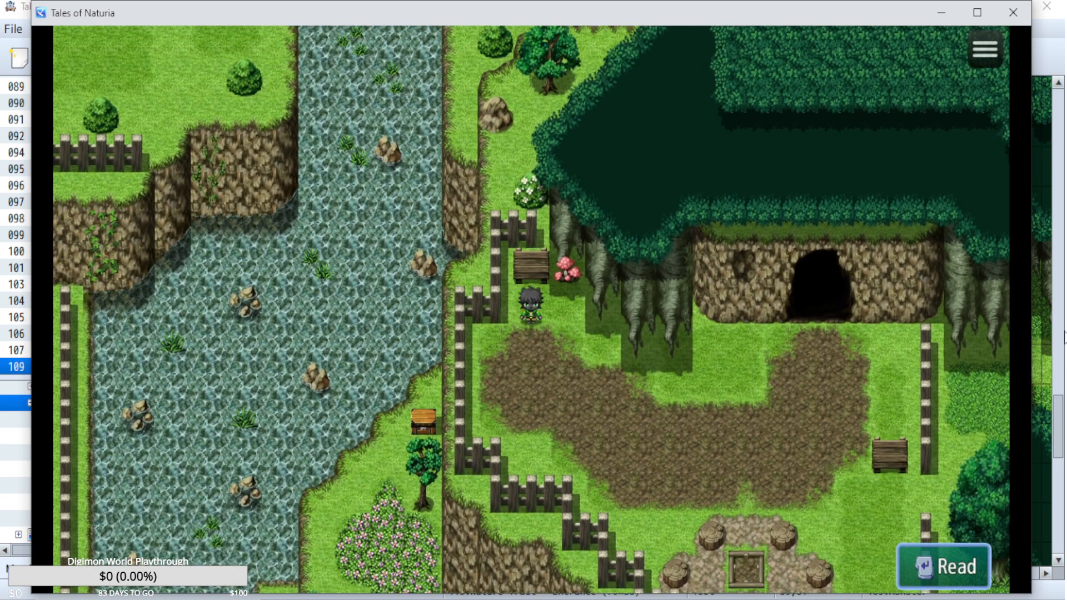
key(Right)
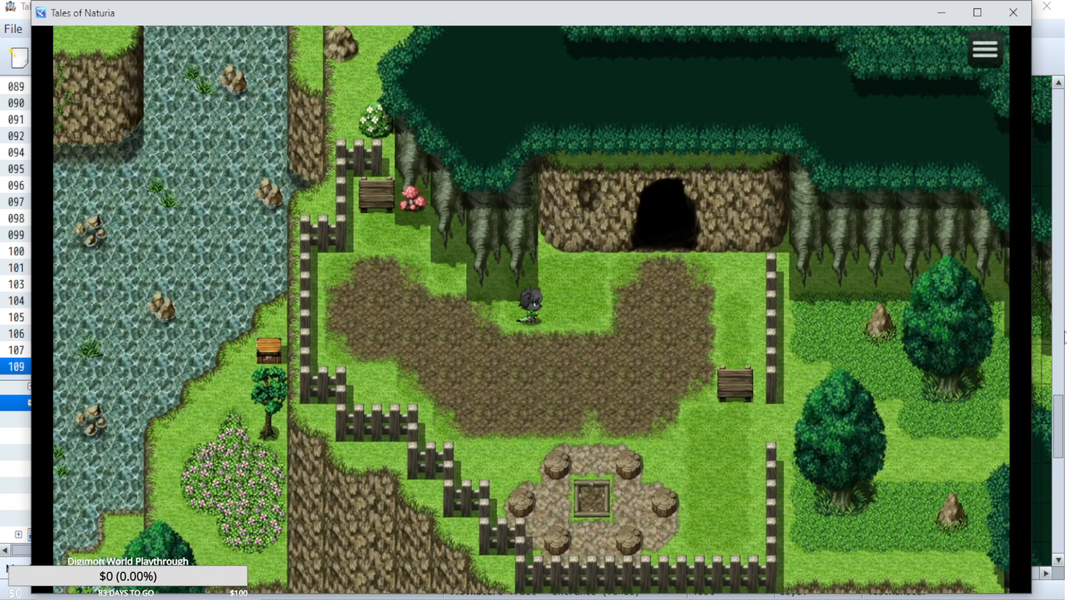
key(Left)
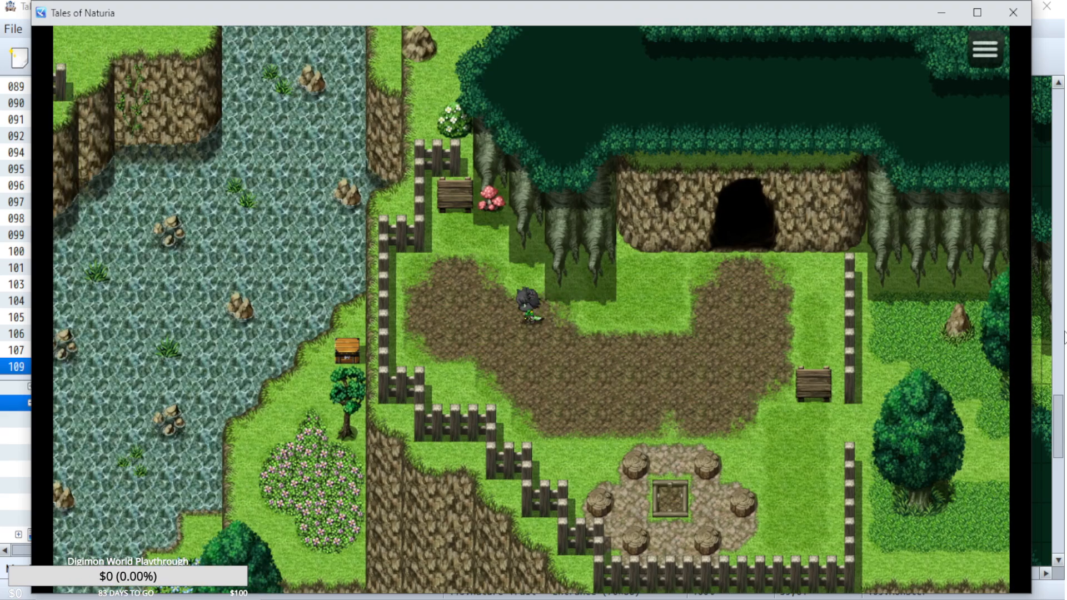
key(Up)
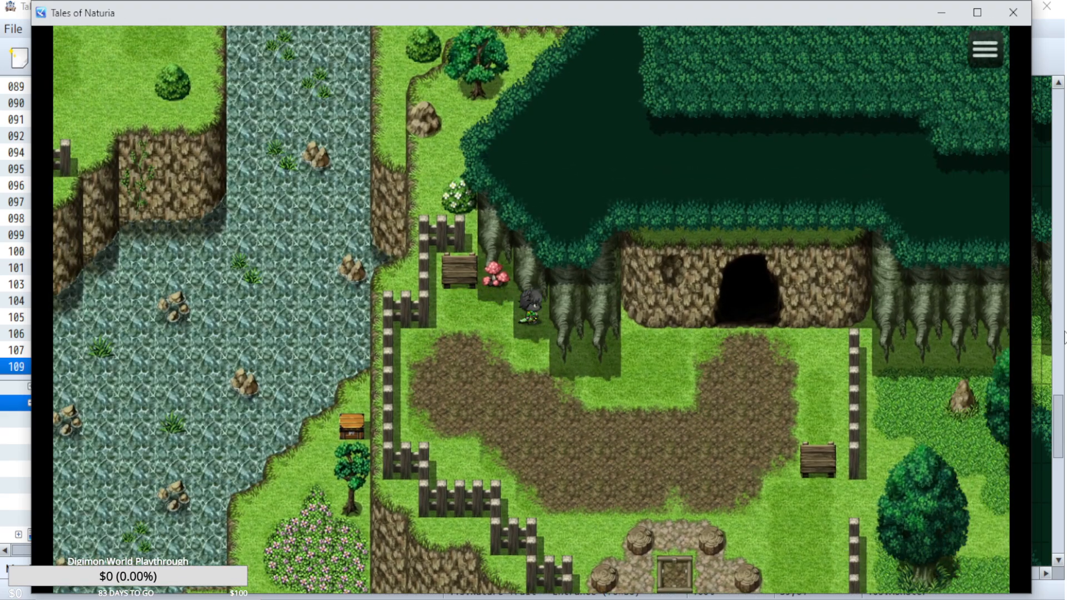
key(Down)
key(Right)
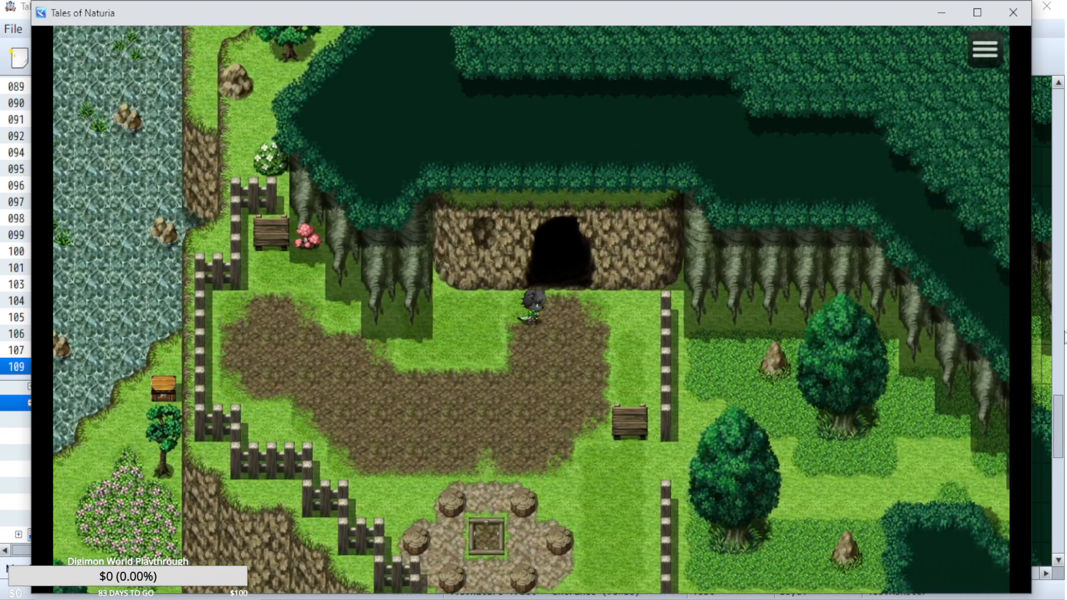
key(Up)
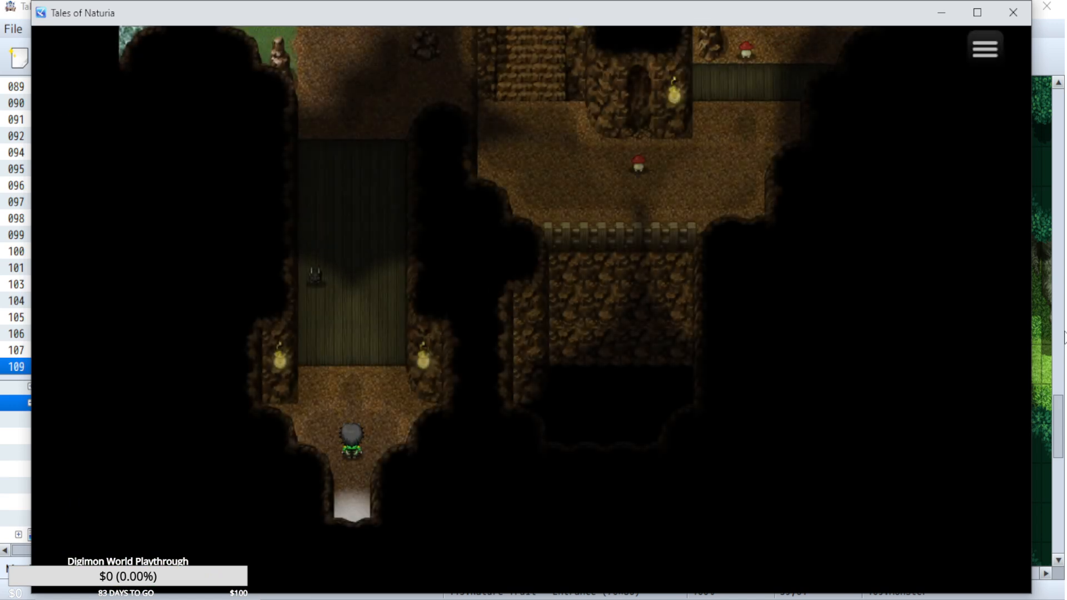
Walk around the cave entrance to check the dark lighting, and go back outside.
key(Up)
key(Right)
key(Left)
key(Down)
key(Right)
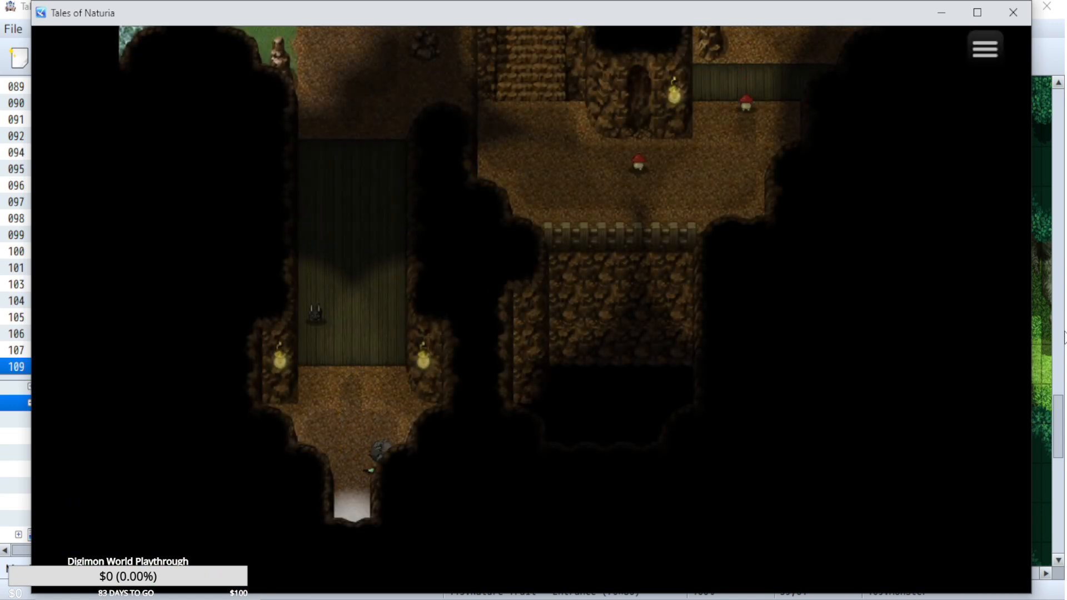
key(Up)
key(Right)
key(Left)
key(Down)
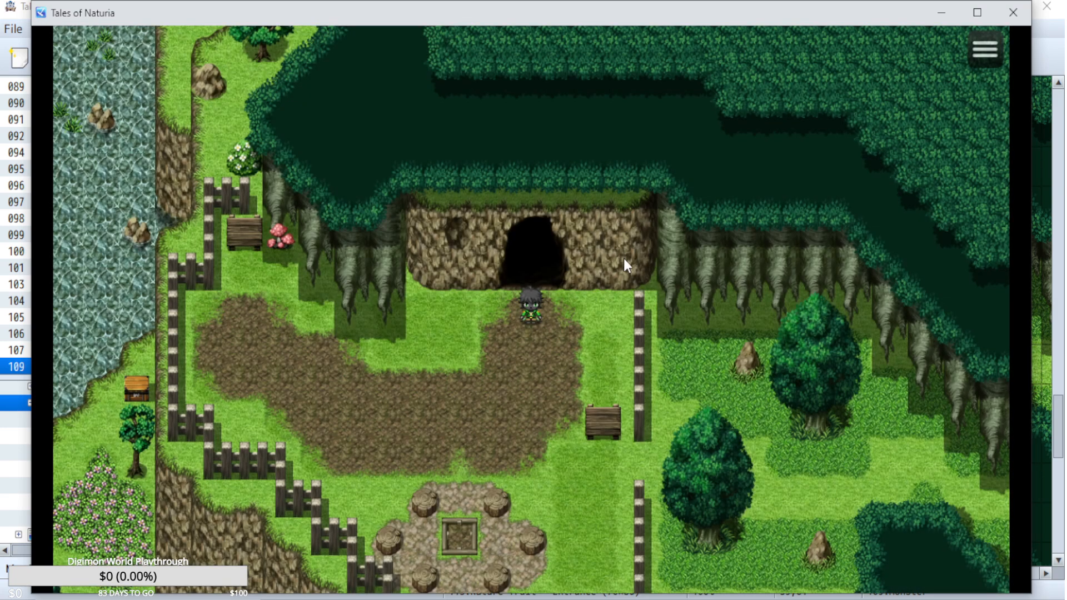
Walk to the sign by the fence east of the stone firepit and read it.
key(Down)
key(Right)
key(Up)
key(Return)
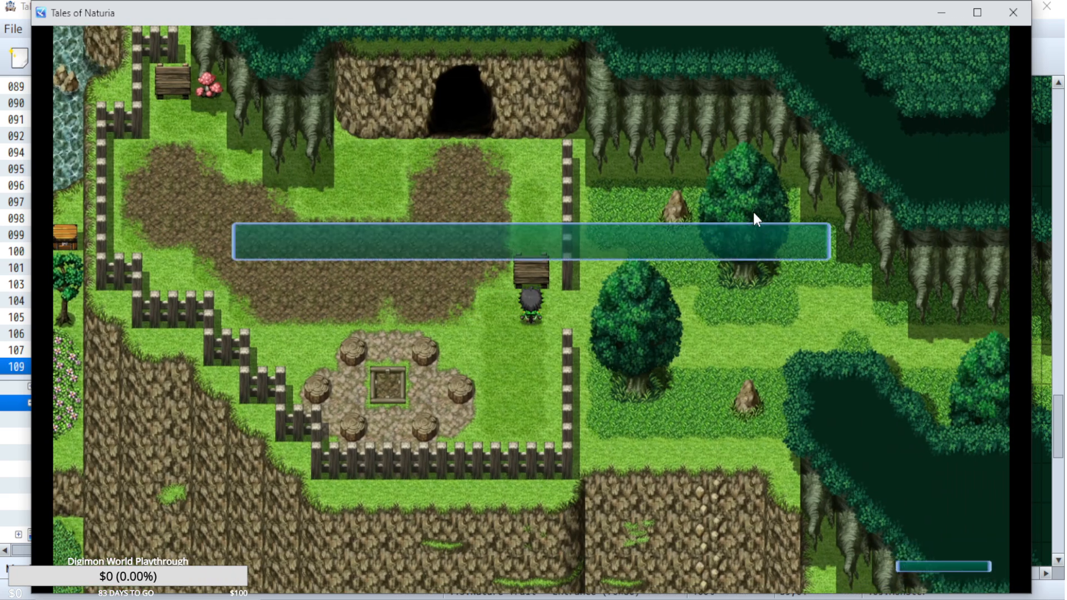
key(Return)
key(Left)
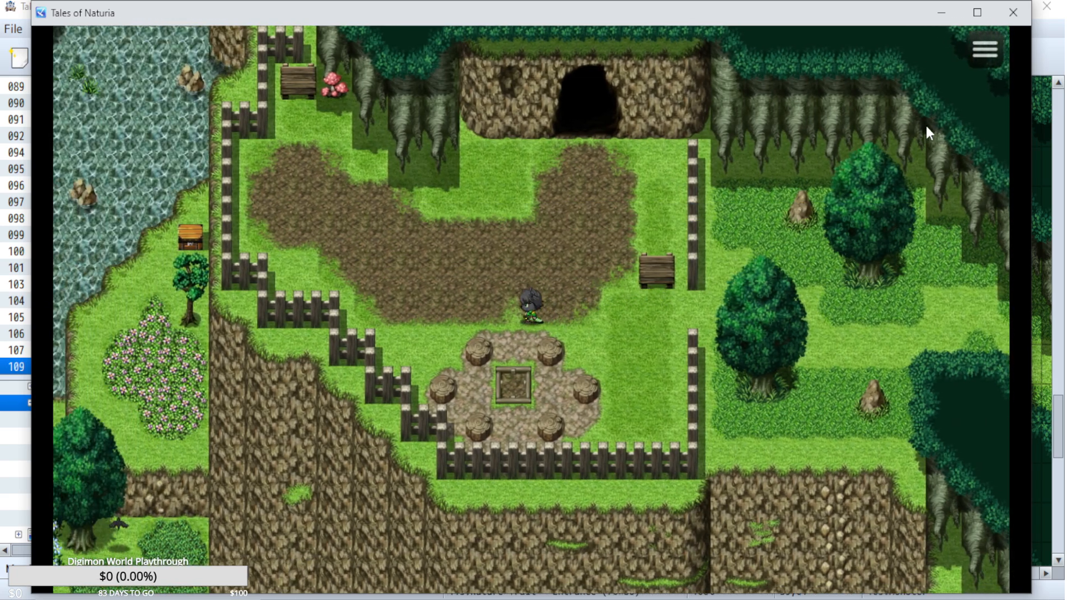
End the playtest and look over the William Magic Artes common event in the database.
click(1013, 12)
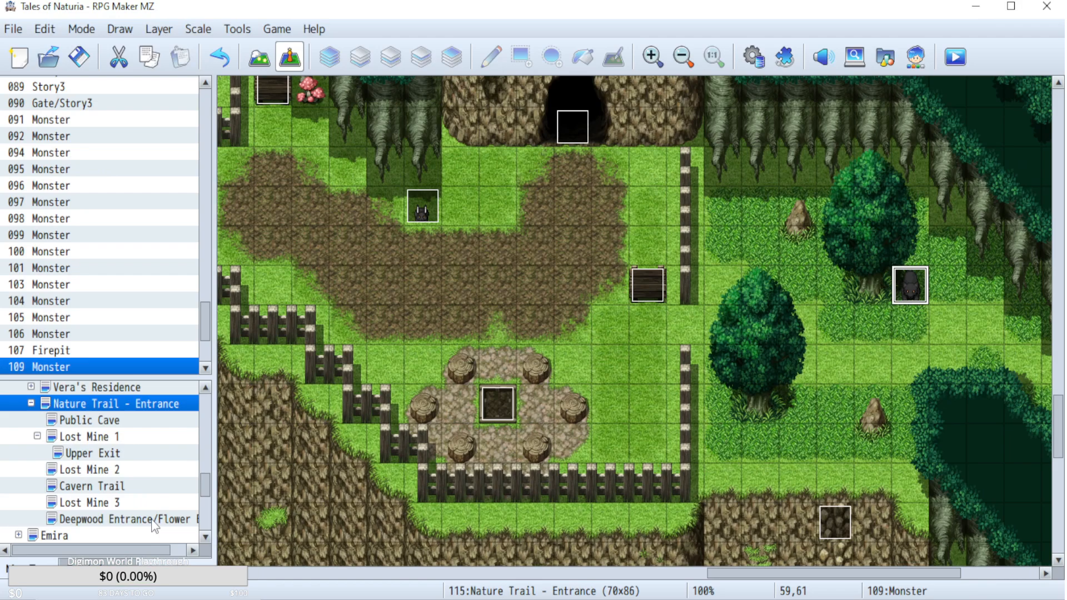
click(753, 57)
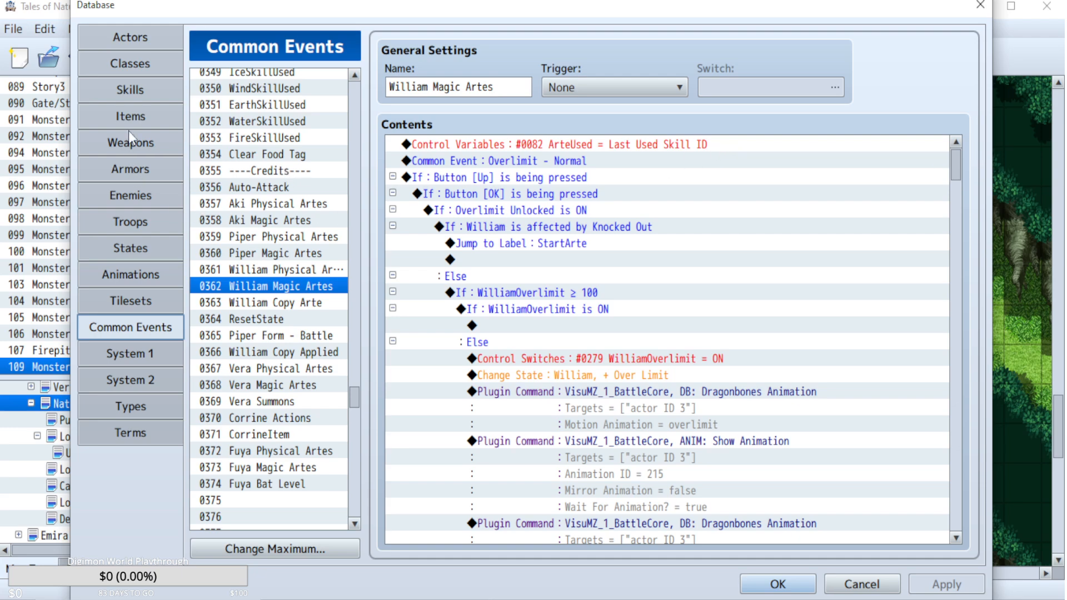
click(859, 584)
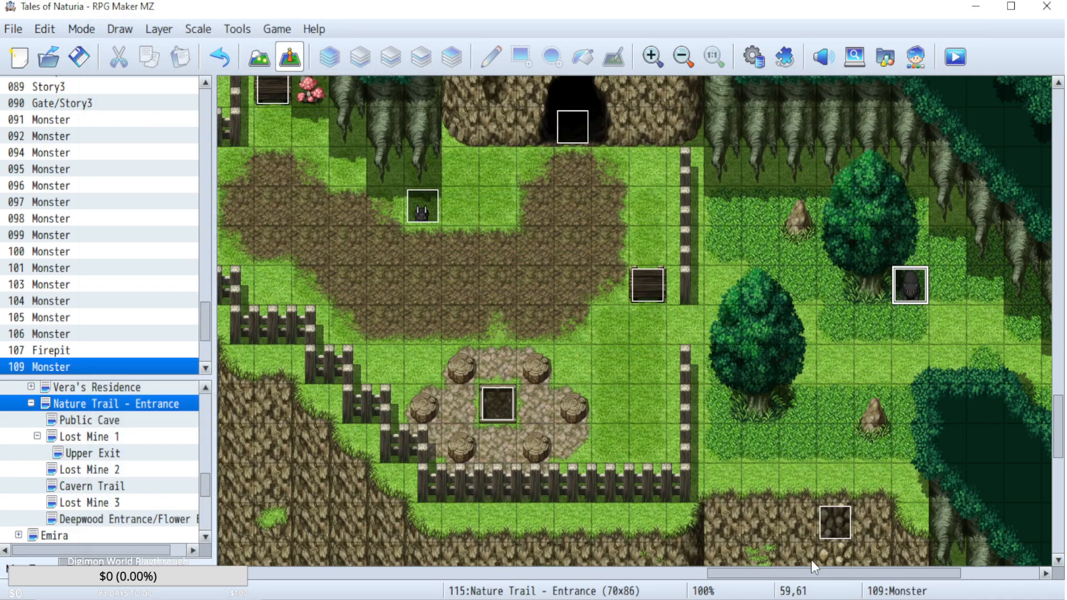
View the Upper Exit map and inspect the overlay note in Lost Mine 1's map properties.
click(87, 453)
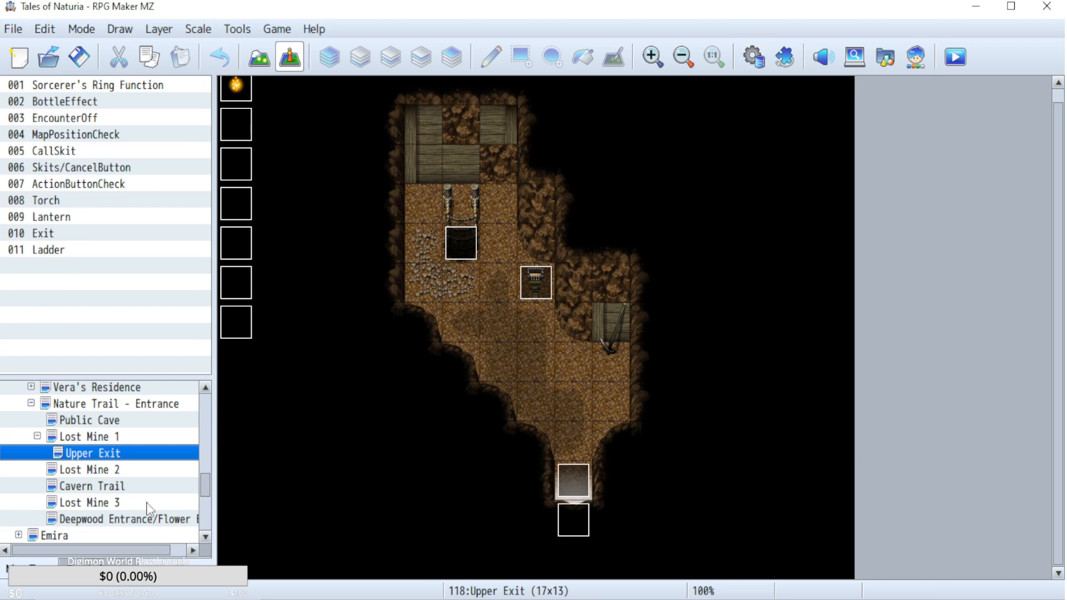
click(115, 438)
right_click(116, 437)
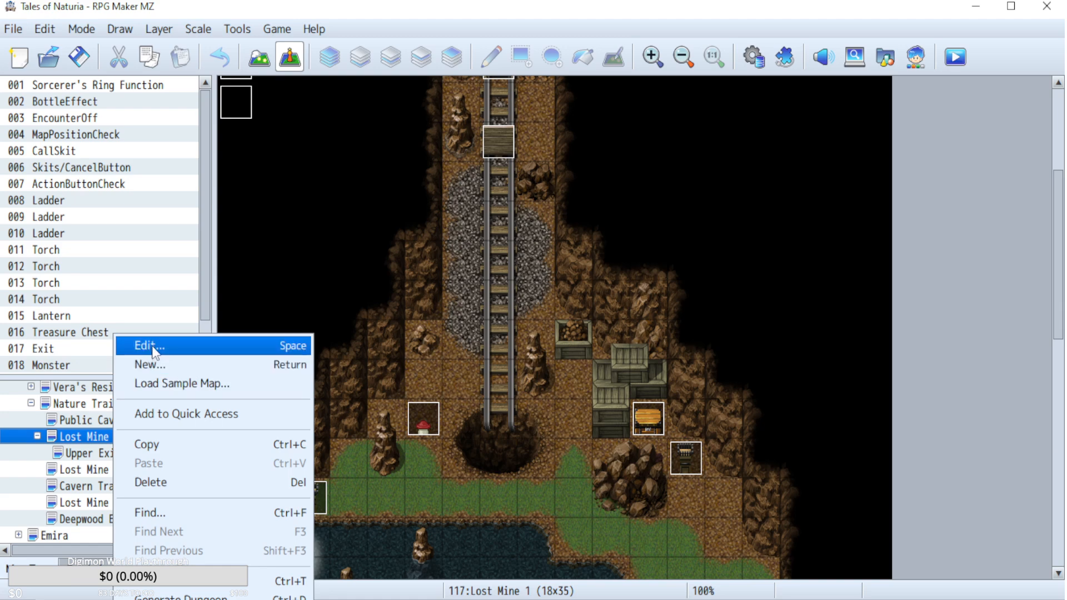
click(146, 346)
click(489, 372)
key(ctrl+a)
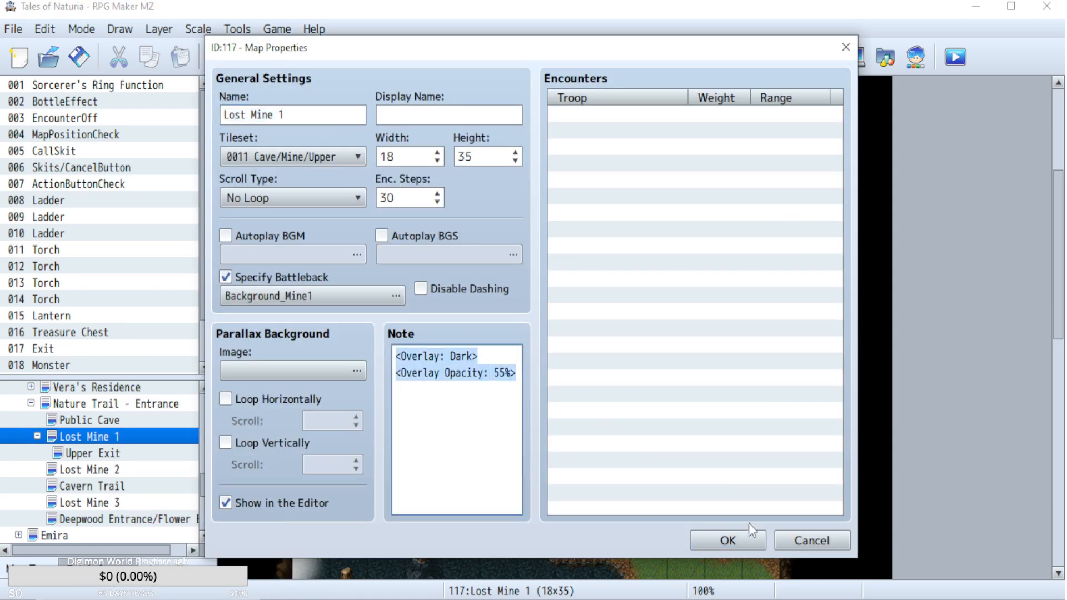
click(787, 534)
Inspect the overlay note in the Public Cave map's properties.
click(89, 421)
right_click(89, 420)
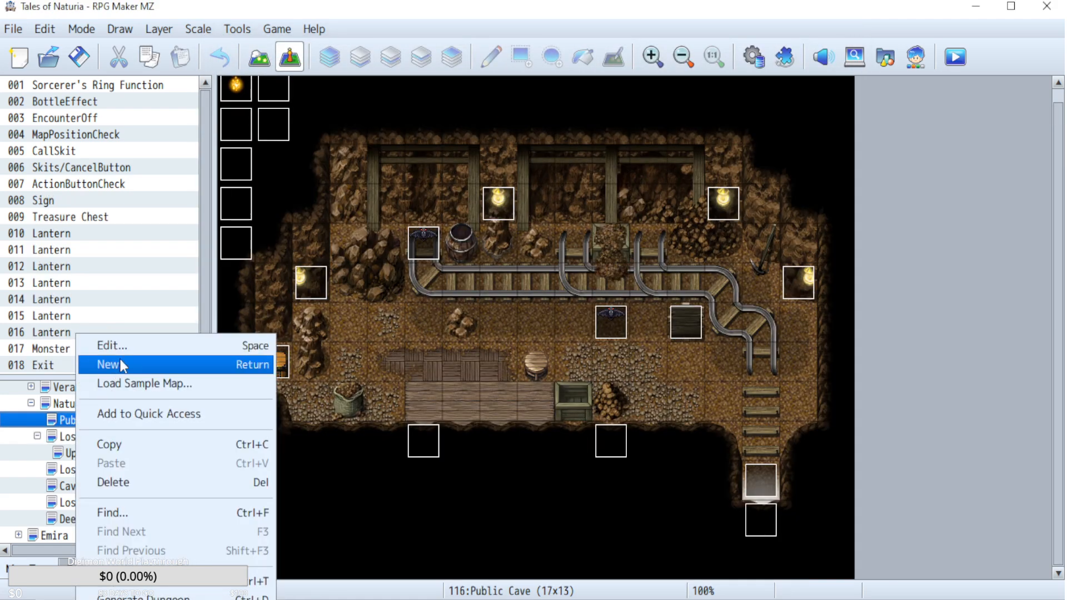
click(125, 347)
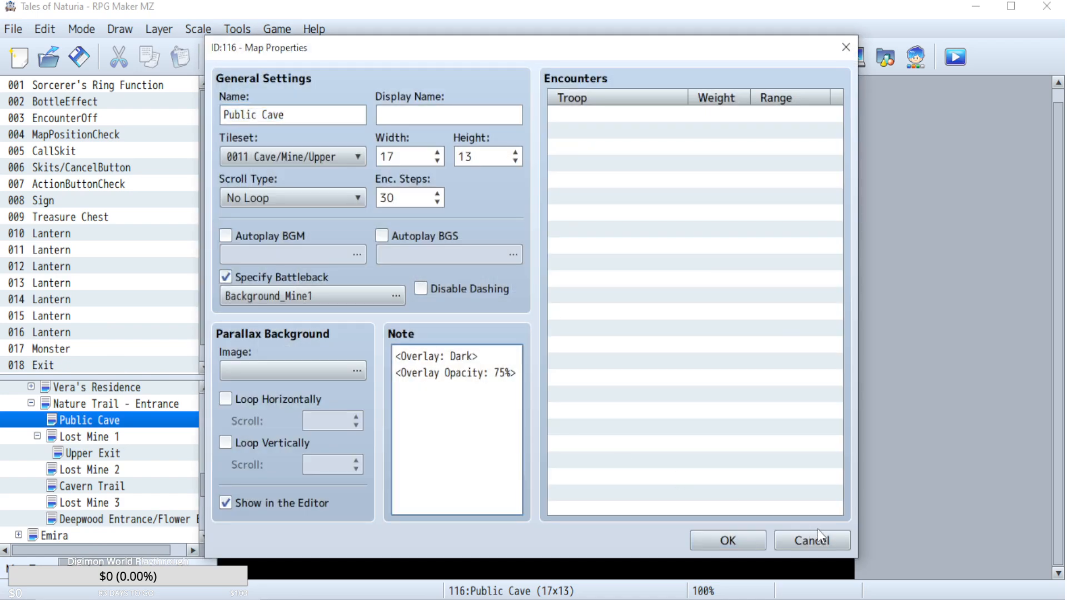
click(812, 540)
Copy the whole overlay note from Lost Mine 1's map properties, leaving that map's settings as they are.
click(70, 437)
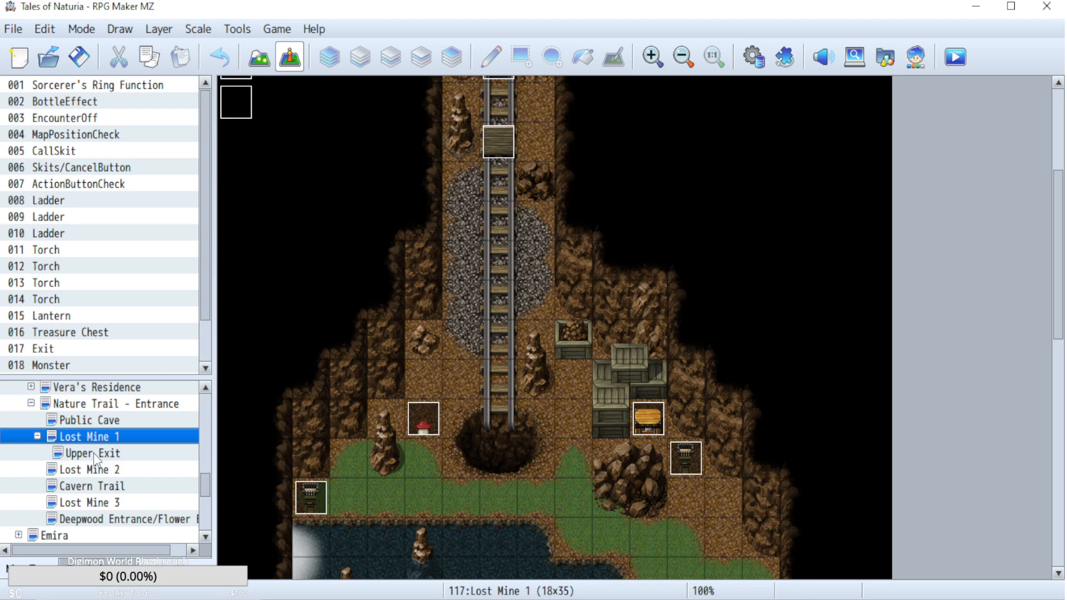
right_click(101, 437)
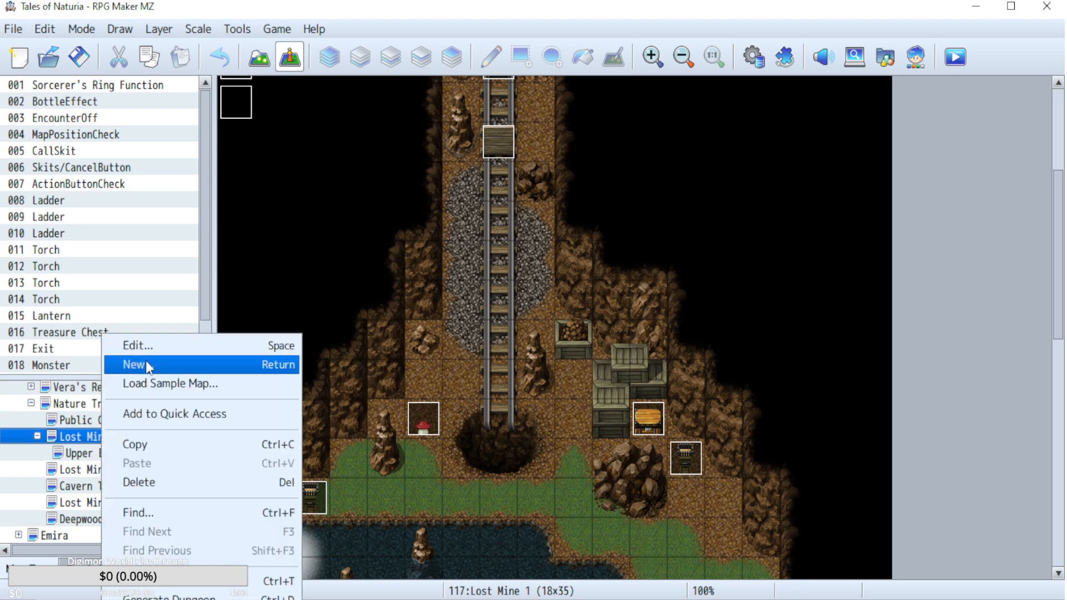
click(133, 345)
key(ctrl+a)
key(ctrl+c)
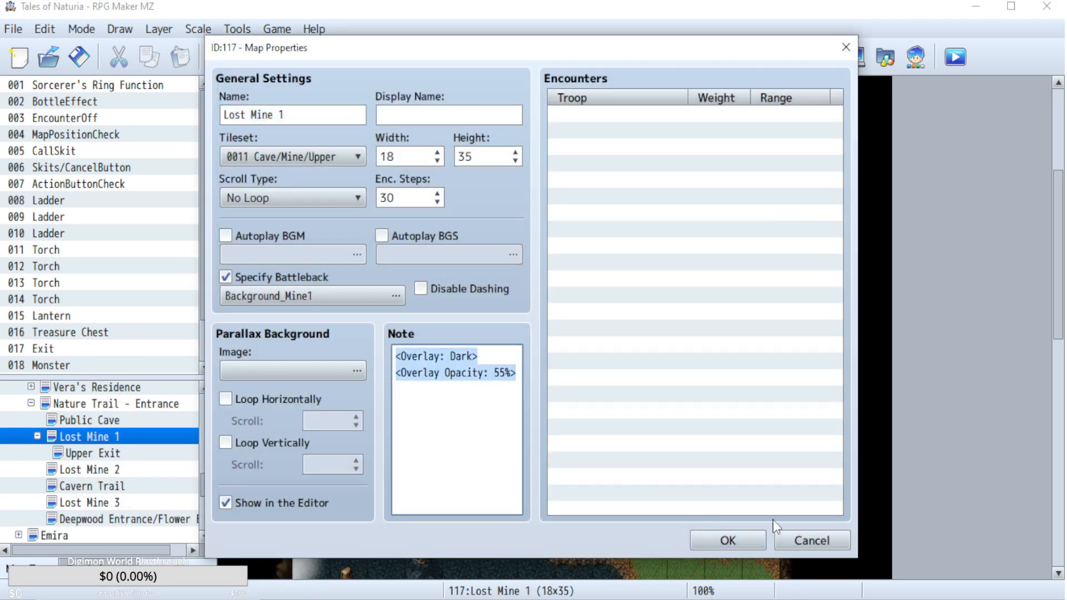
click(810, 540)
Replace the Upper Exit map's note with <Overlay: Dark> and <Overlay Opacity: 55%>, and save the project.
click(147, 453)
right_click(147, 453)
click(216, 347)
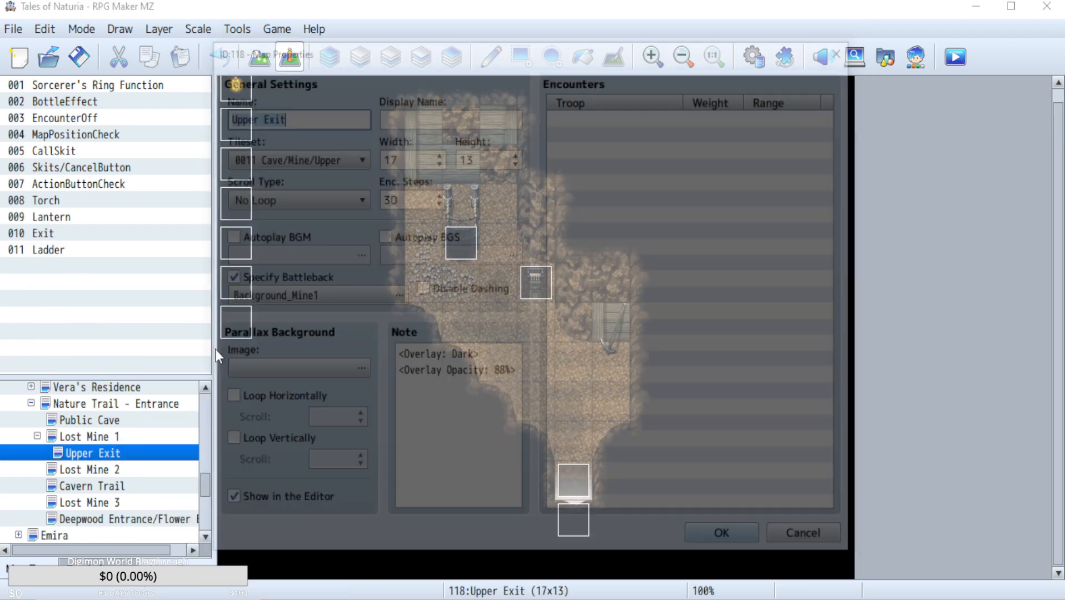
click(423, 373)
key(ctrl+a)
key(ctrl+v)
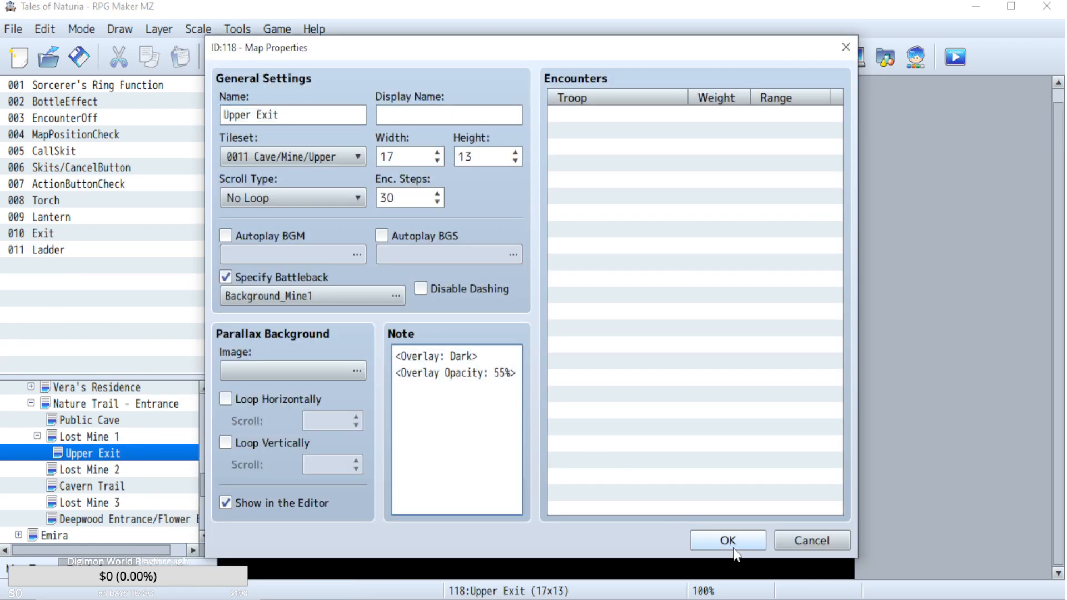
click(732, 550)
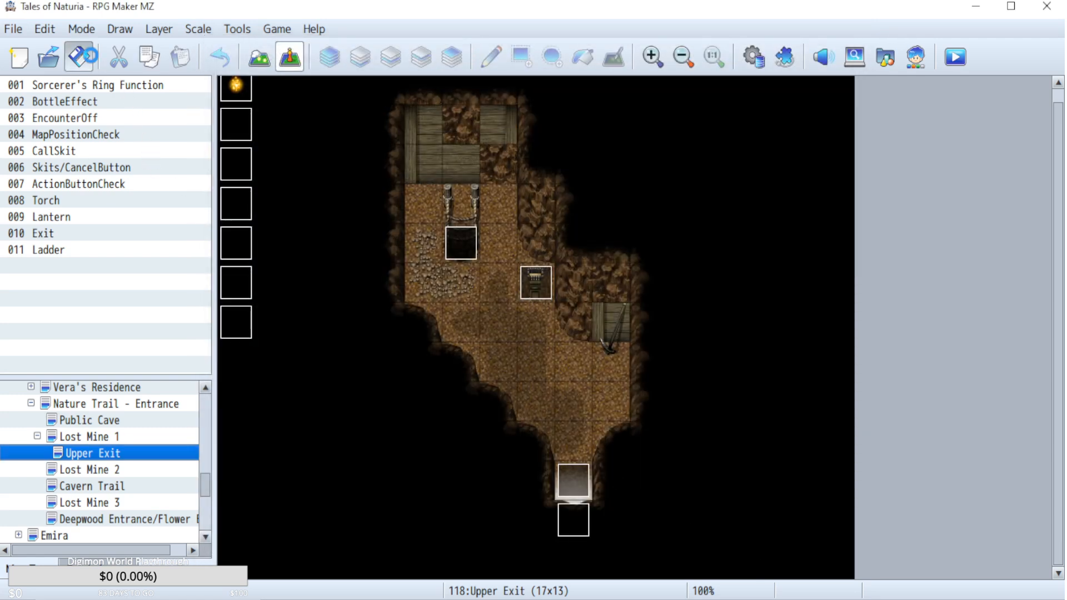
click(79, 56)
Start a playtest and look through the save files for an earlier one to load.
click(954, 58)
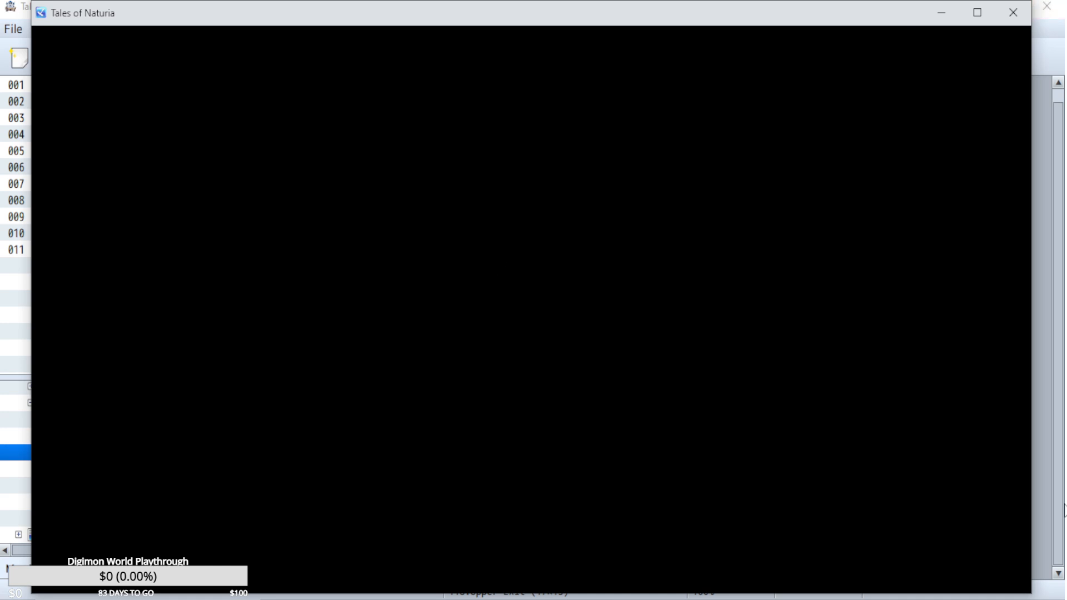
key(z)
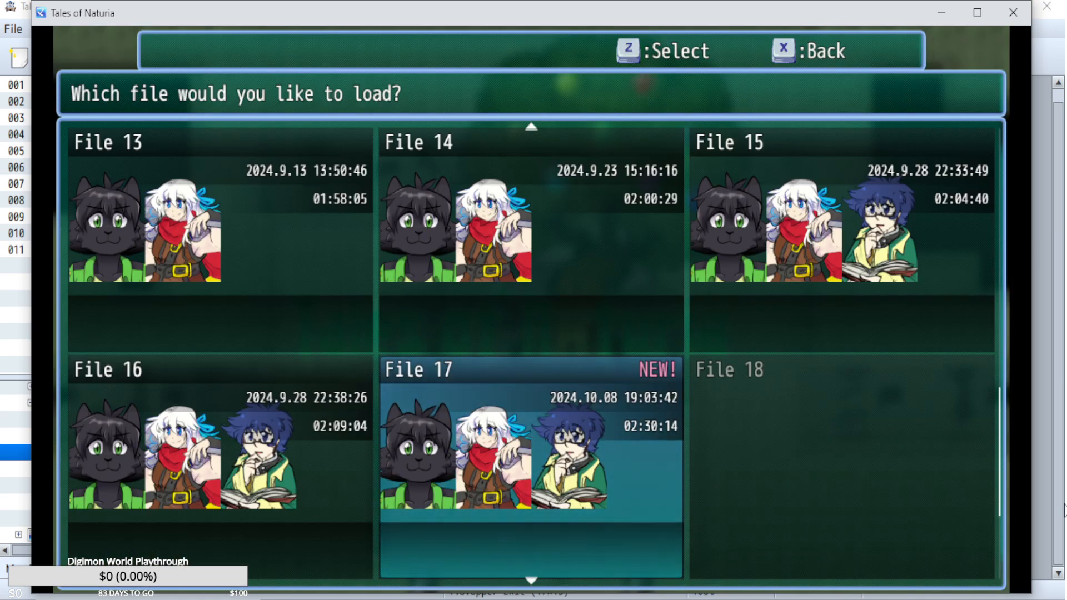
key(Left)
key(Up)
key(Up)
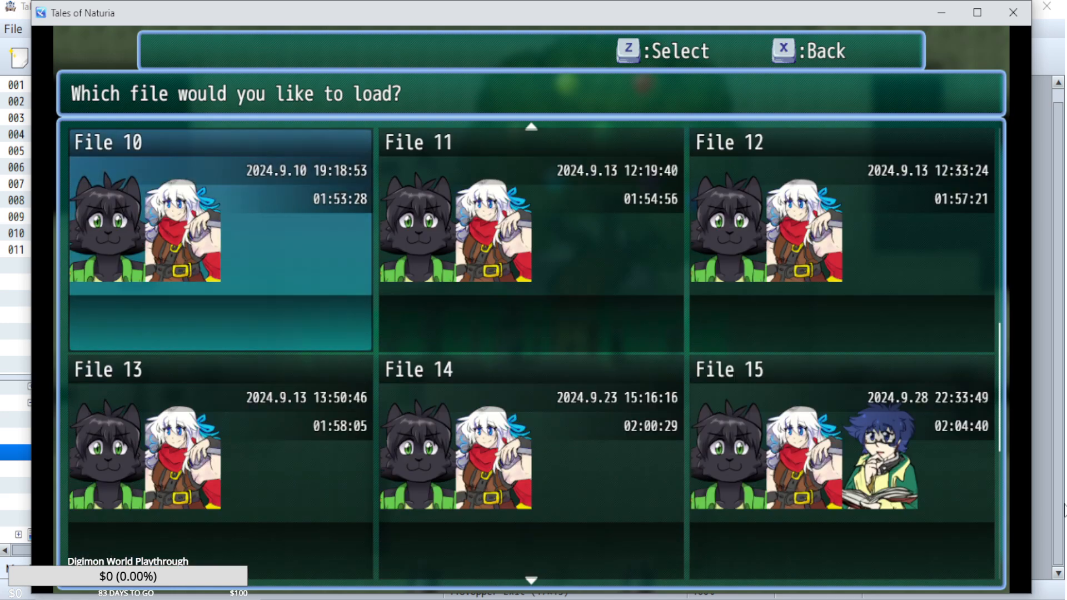
key(Right)
key(Right)
key(Left)
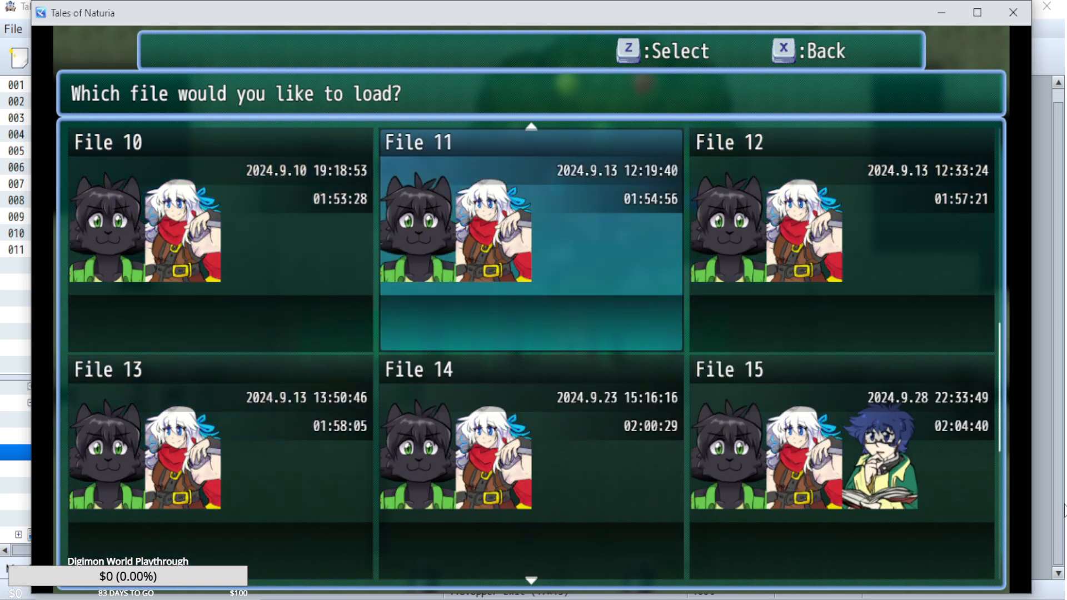
key(Left)
key(Up)
key(Right)
key(Up)
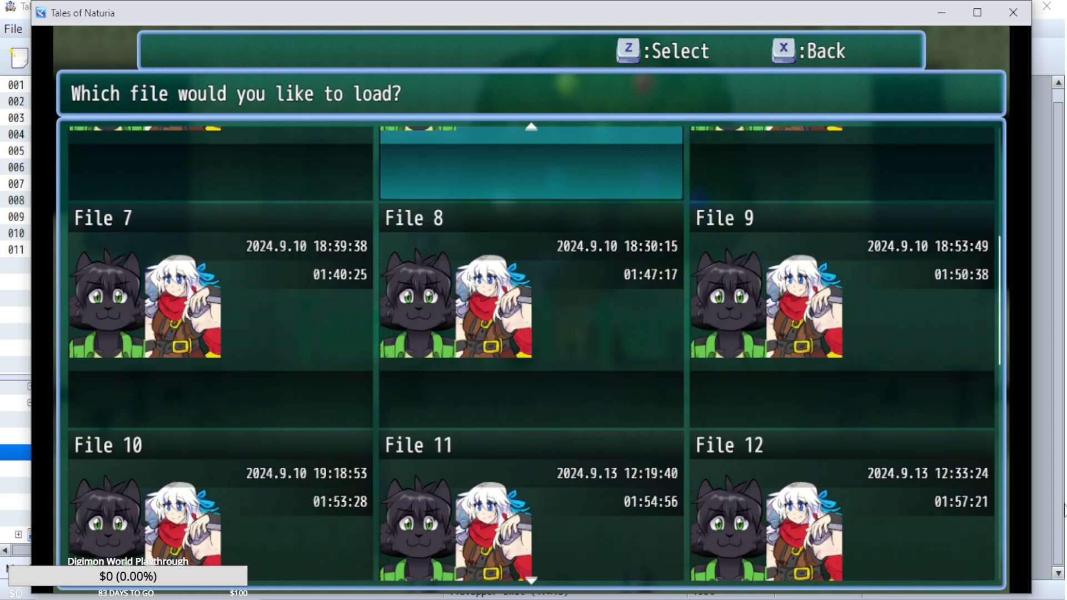
key(Up)
key(Left)
key(Down)
key(Down)
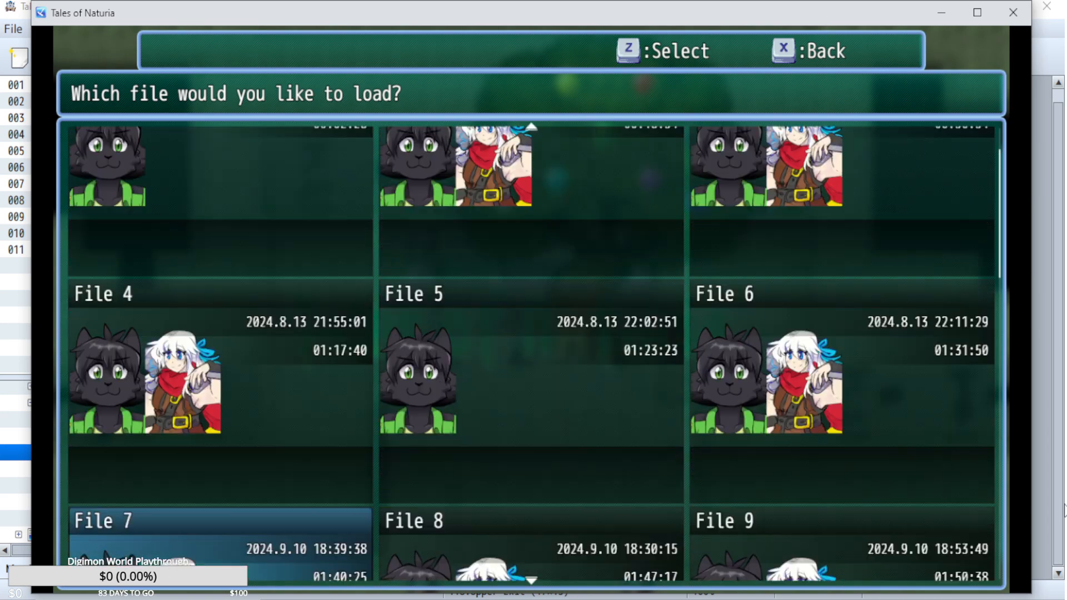
Load save File 8 and end the playtest.
key(Down)
key(Right)
key(Up)
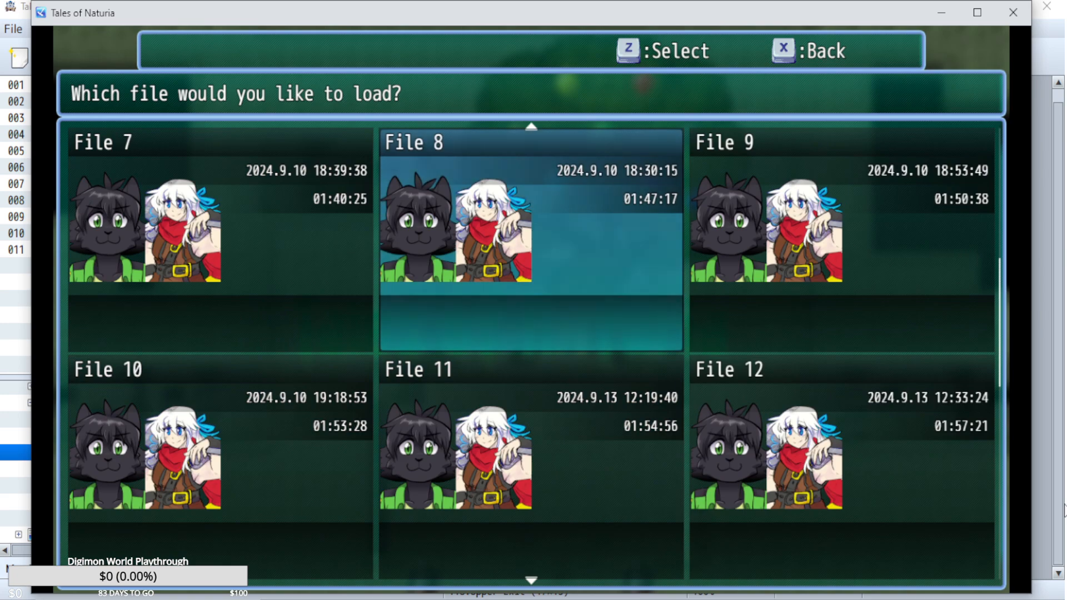
key(z)
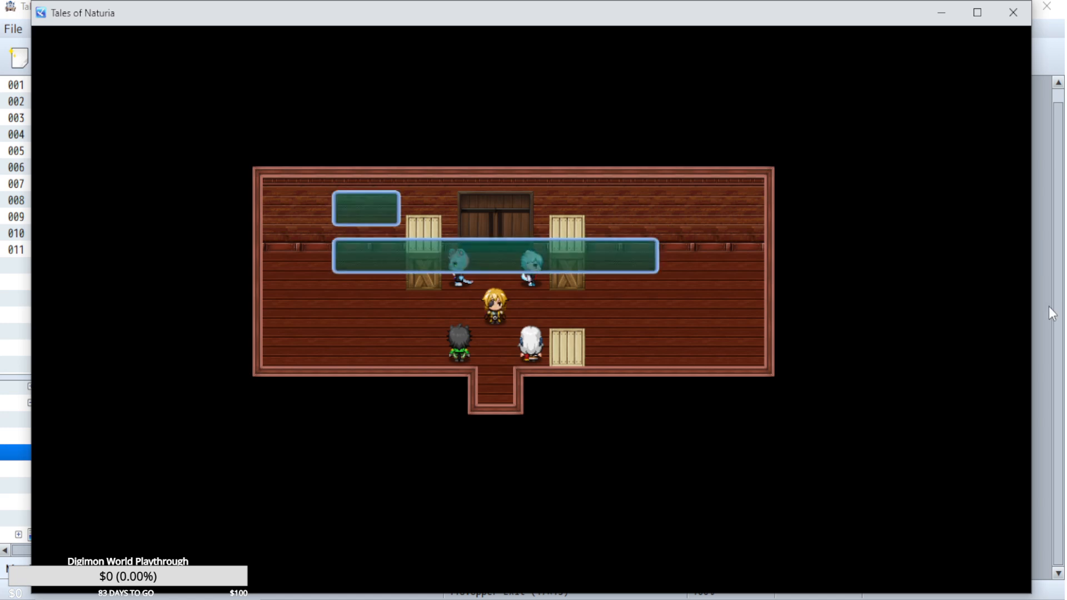
click(1016, 18)
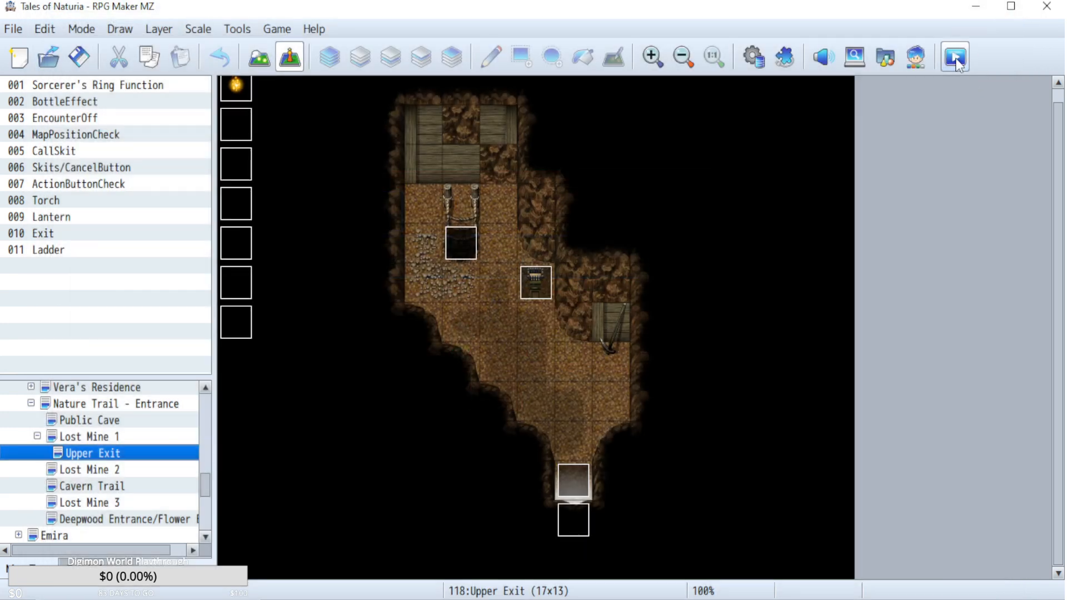
Start a new playtest and load save File 11.
click(956, 58)
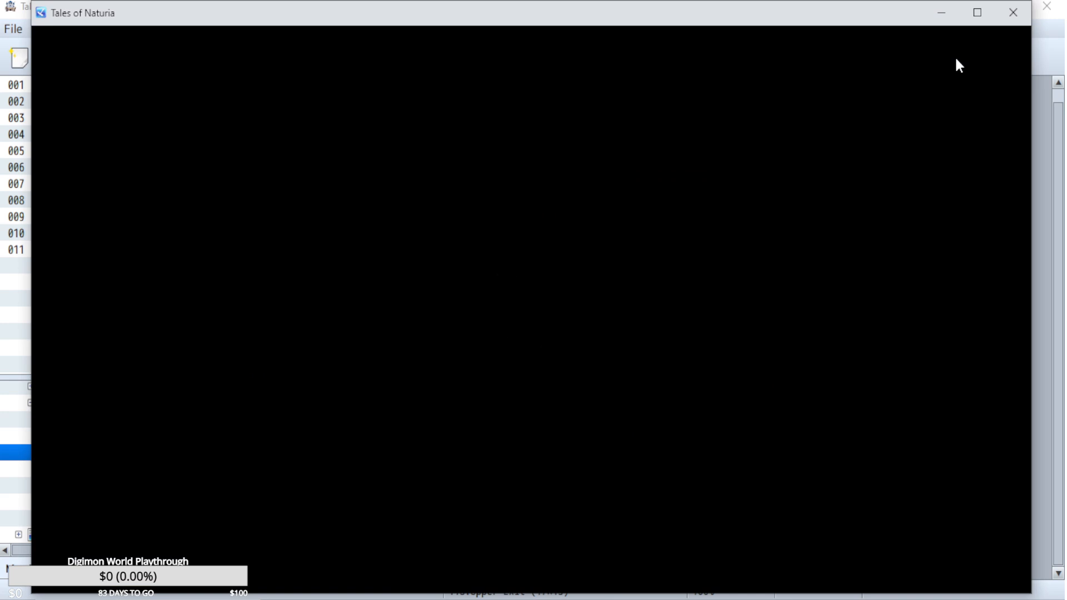
key(z)
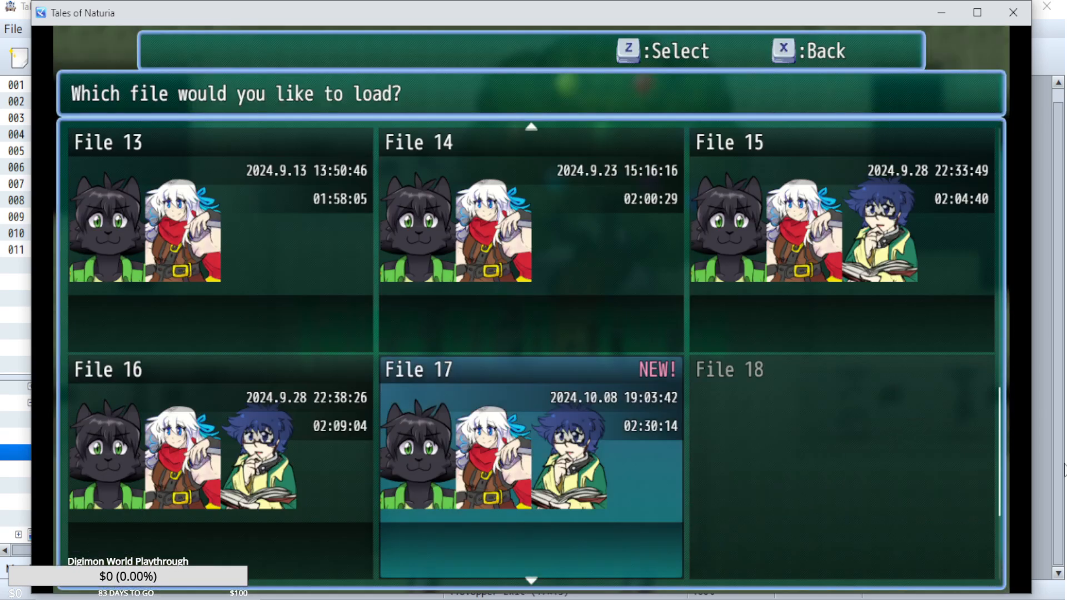
key(Up)
key(Up)
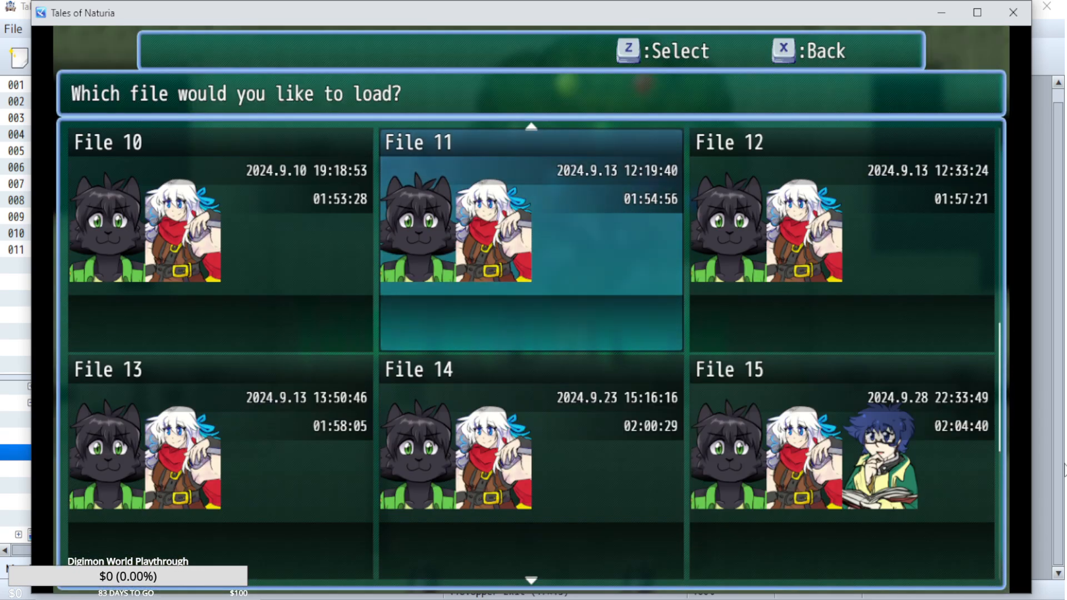
key(z)
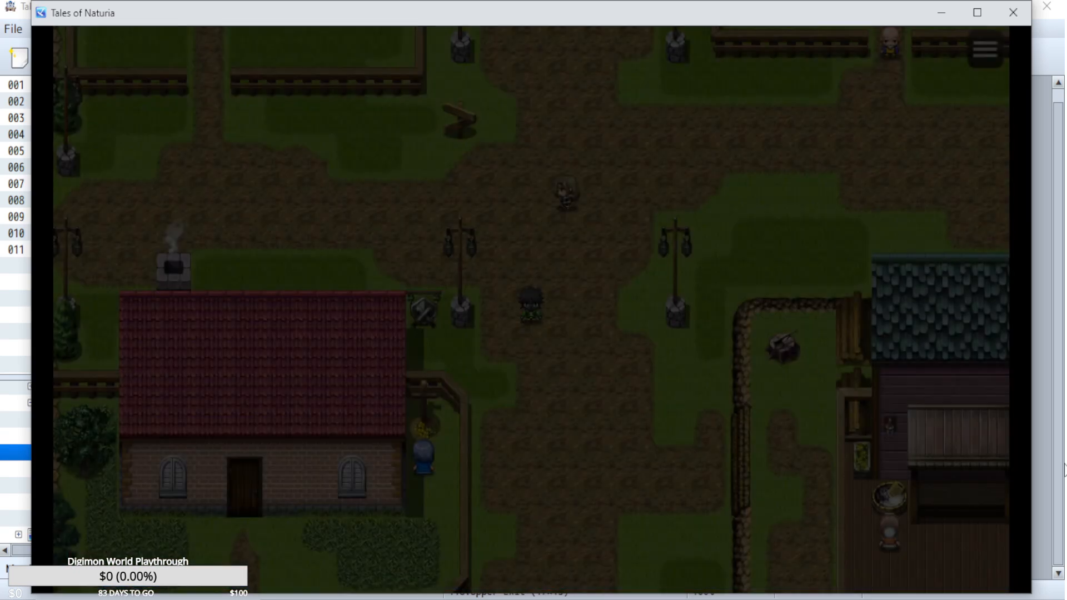
Walk northeast through Old World Village and go through the whole Piper and Aki dialogue about their training.
key(Right)
key(Right)
key(Right)
key(Right)
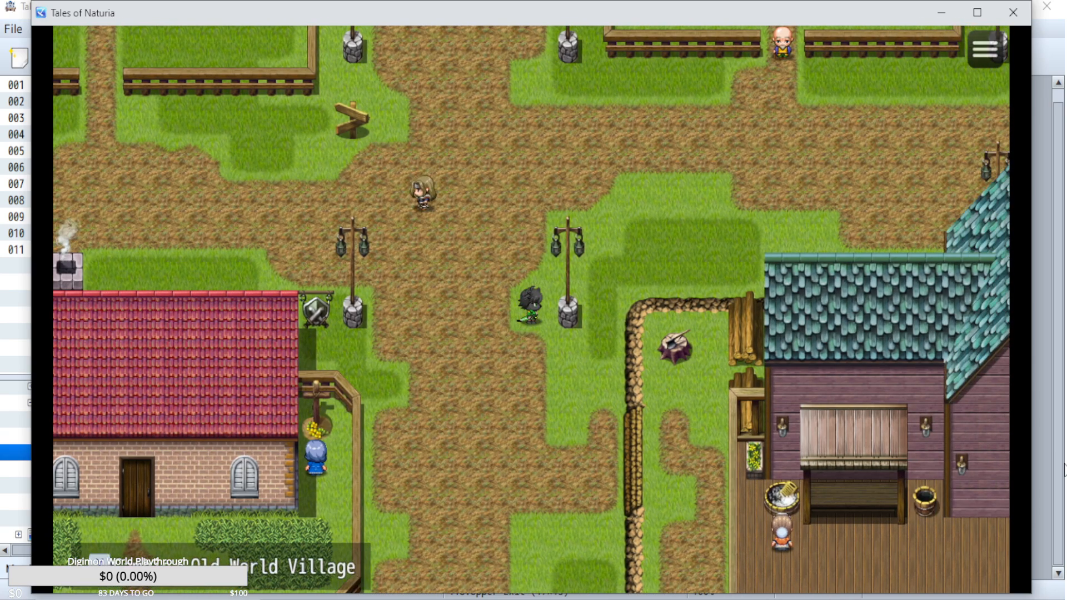
key(Up)
key(Up)
key(Up)
key(Up)
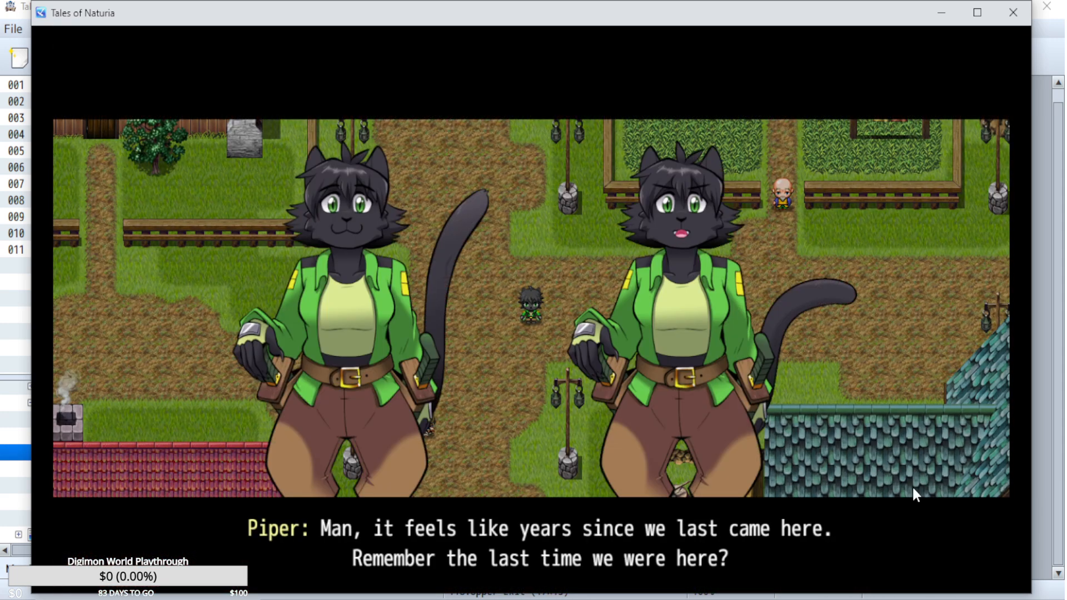
key(Return)
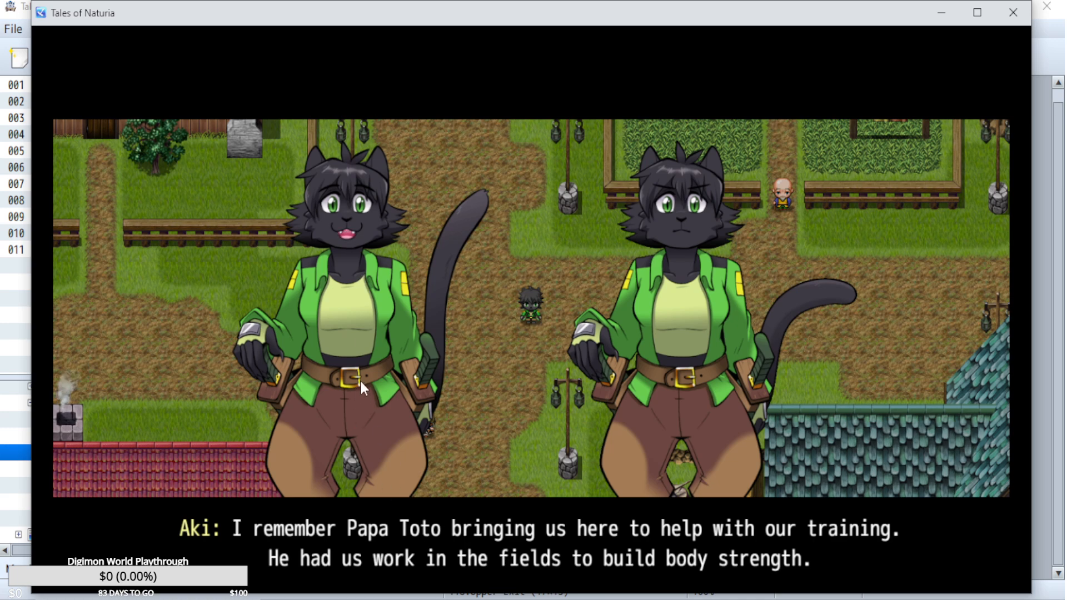
key(Return)
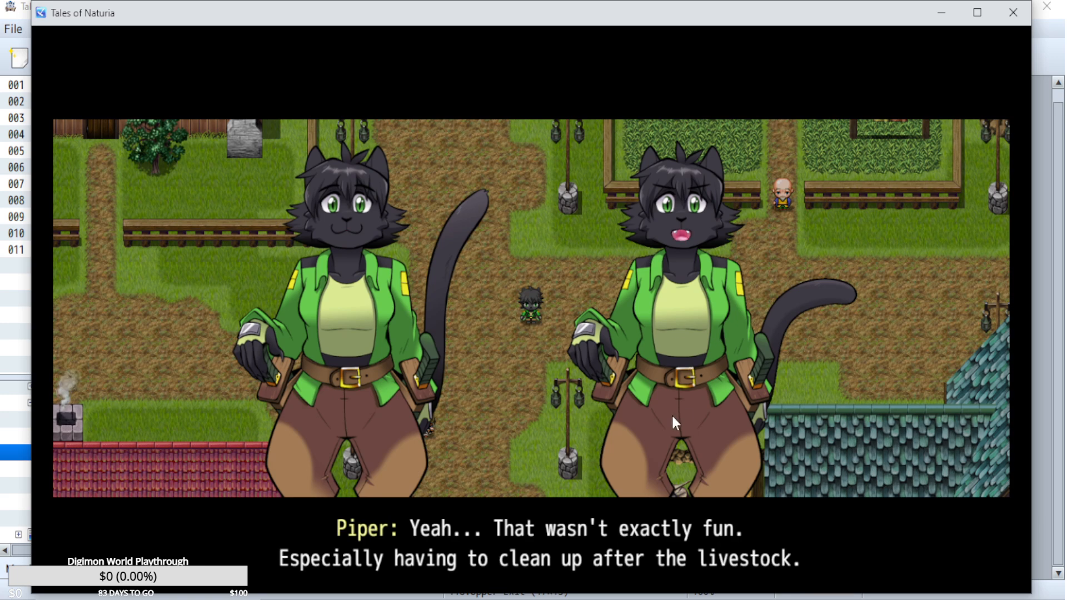
key(Return)
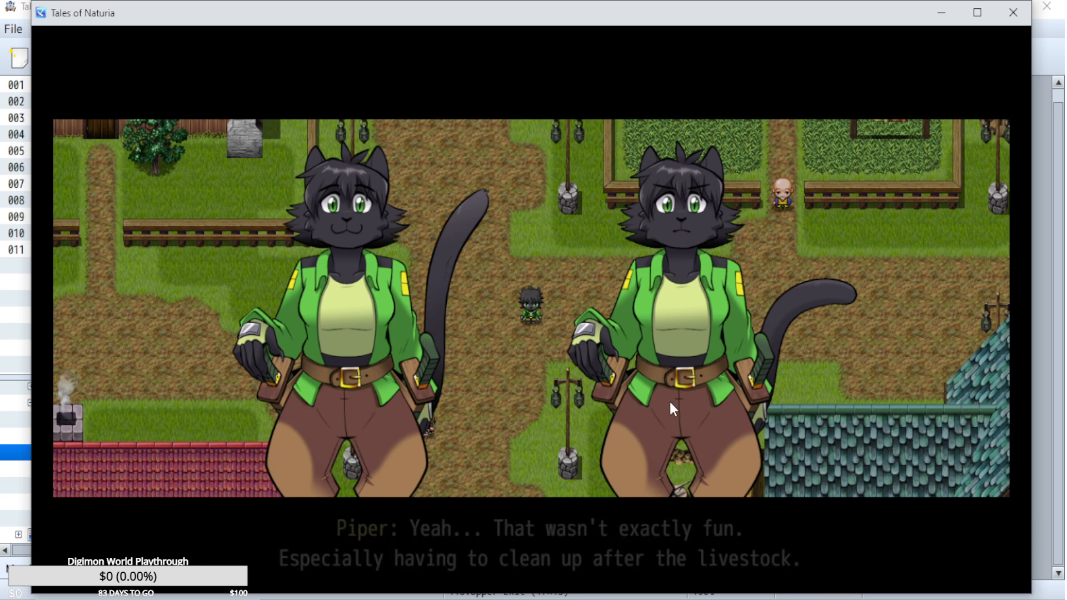
key(Return)
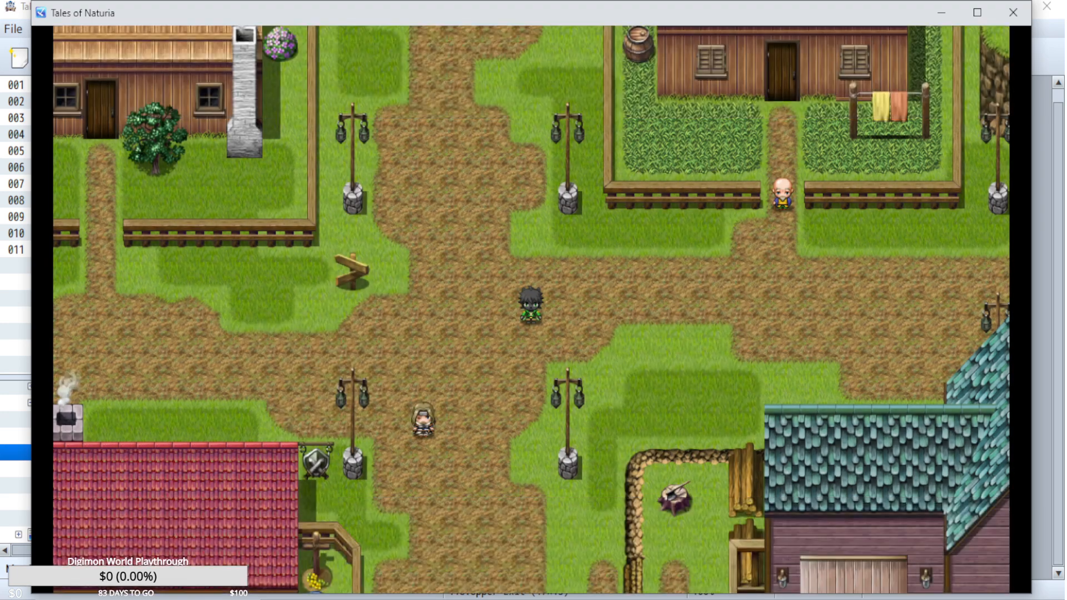
Walk south and west through the village to the front door of the red-roofed brick house.
key(Down)
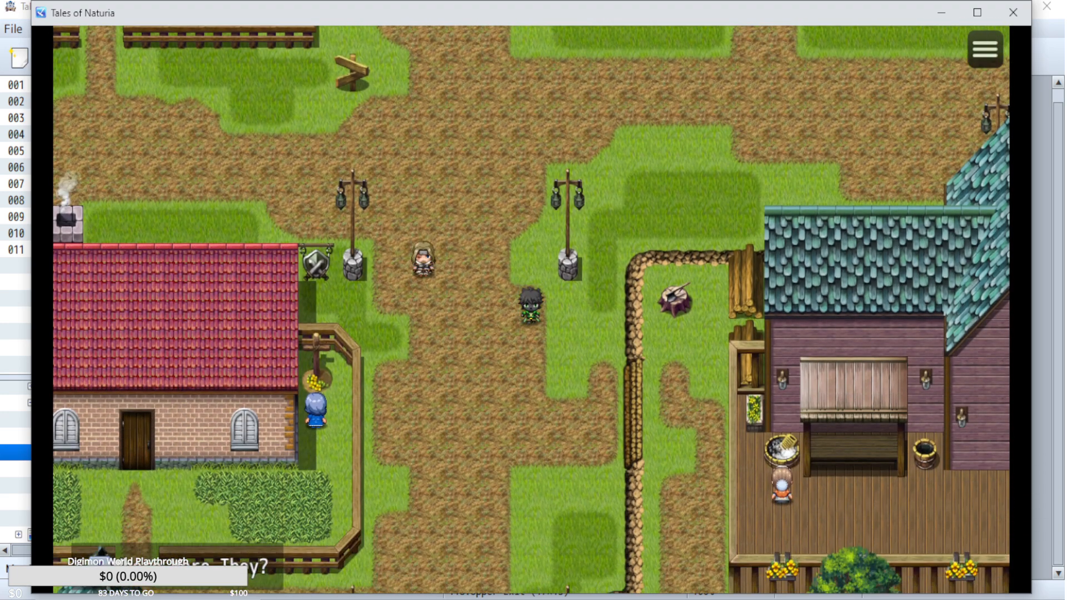
key(Right)
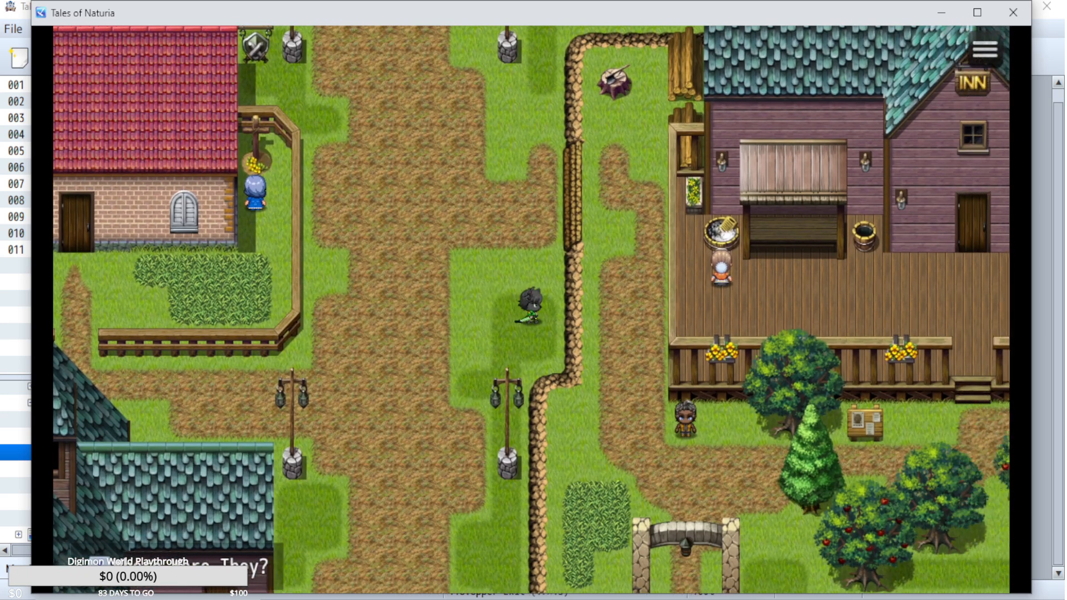
key(Up)
key(Left)
key(Left)
key(Down)
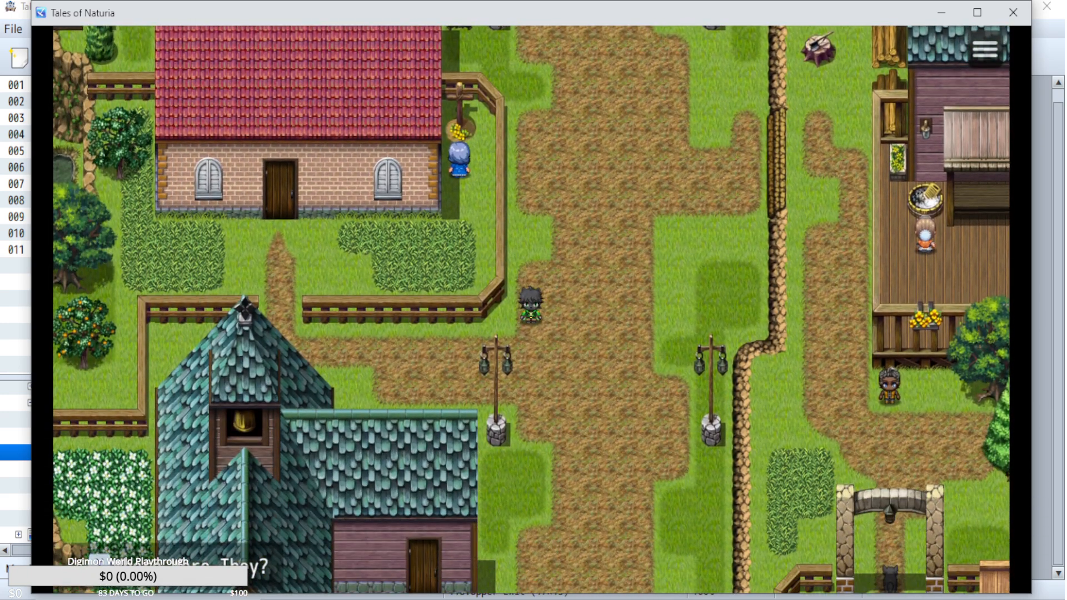
Walk east across the village to the notice board below the inn's deck and face it.
key(Left)
key(Left)
key(Up)
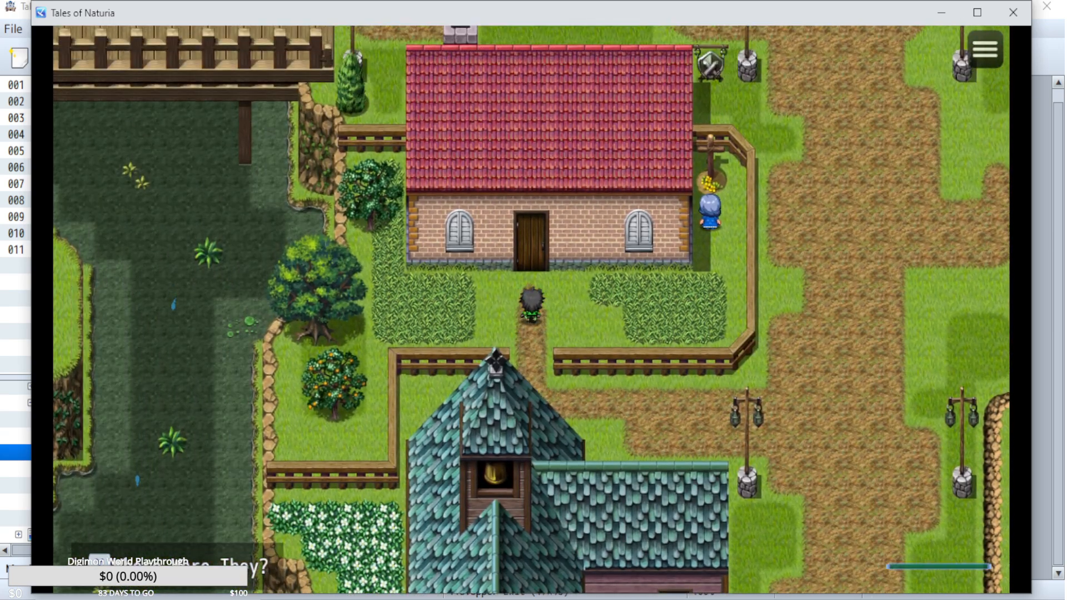
key(Right)
key(Left)
key(Down)
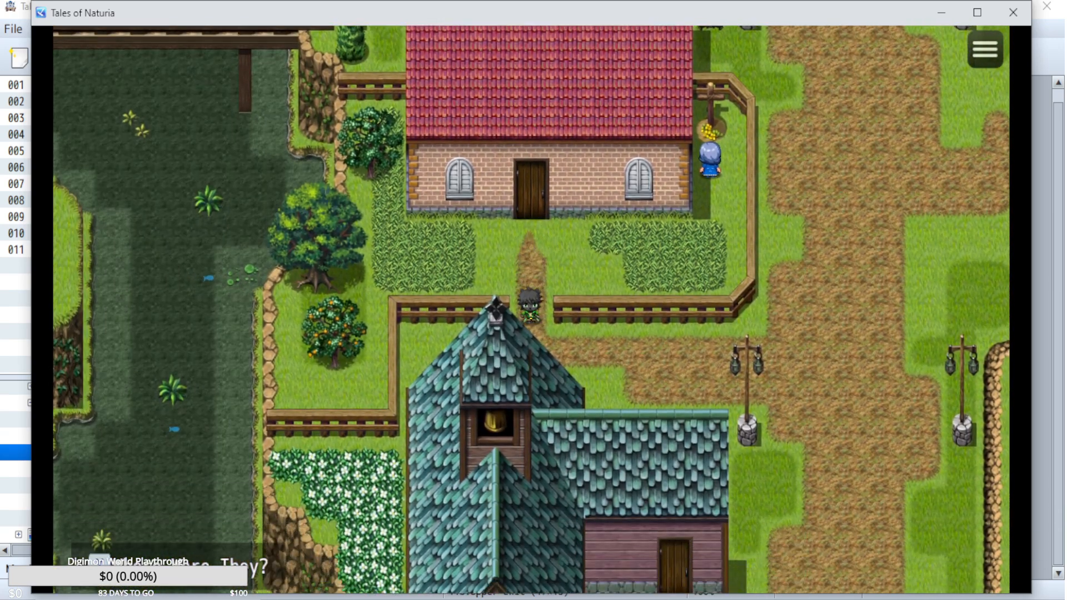
key(Right)
key(Right)
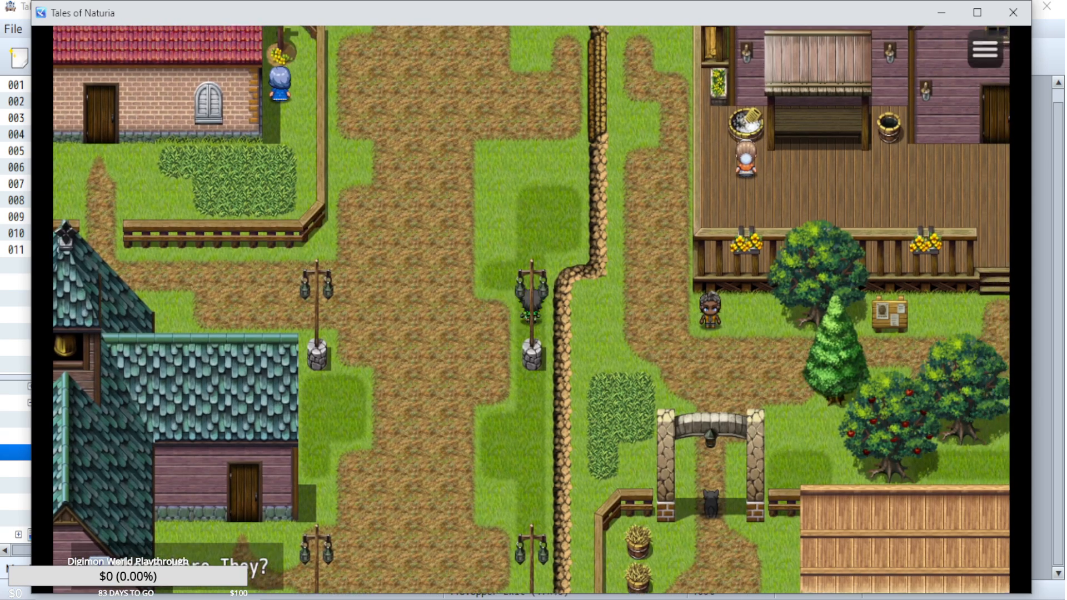
key(Up)
key(Right)
key(Down)
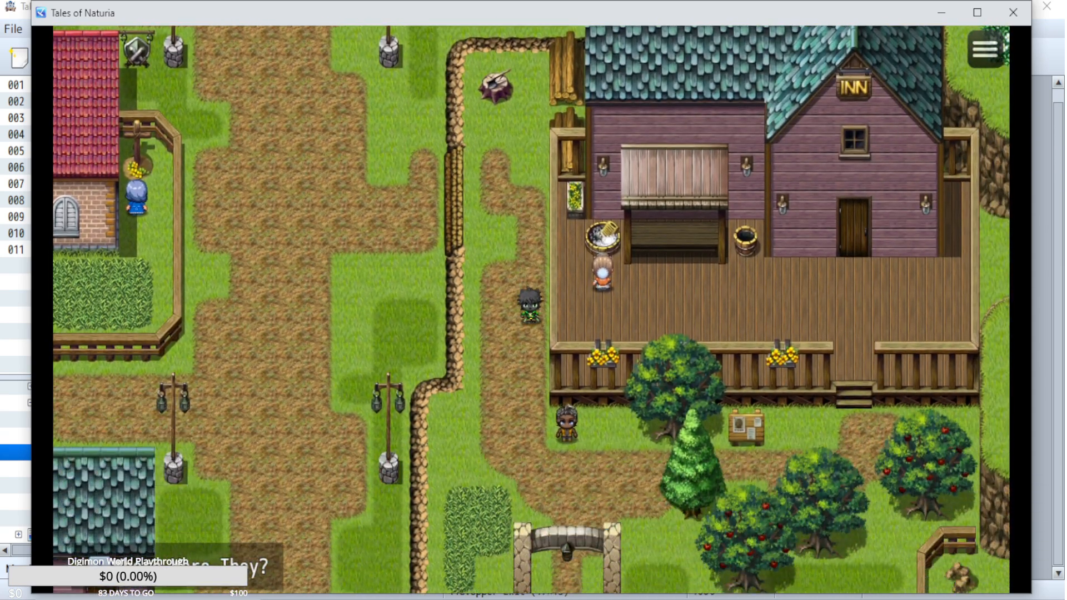
key(Right)
key(Right)
key(Up)
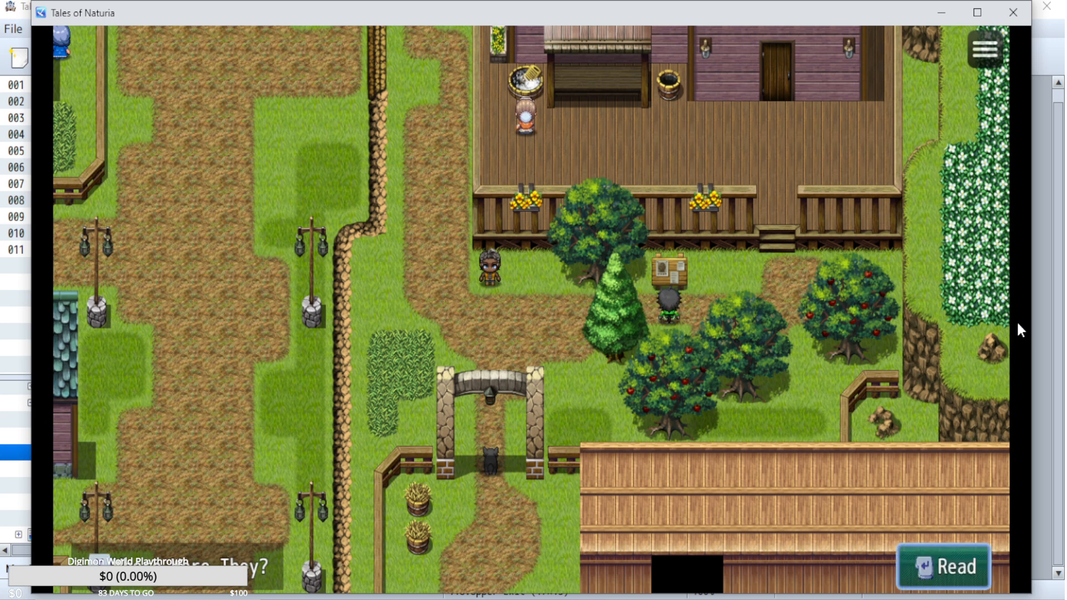
Return to the map editor and inspect the ActionButtonCheck event on the Upper Exit map, leaving it unedited.
click(1049, 272)
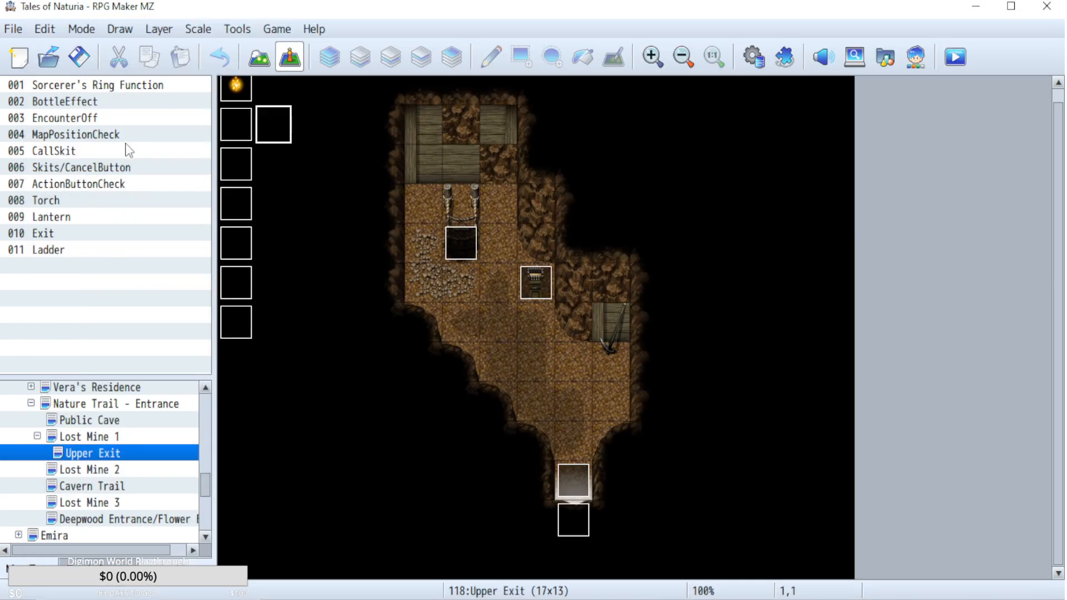
double_click(100, 184)
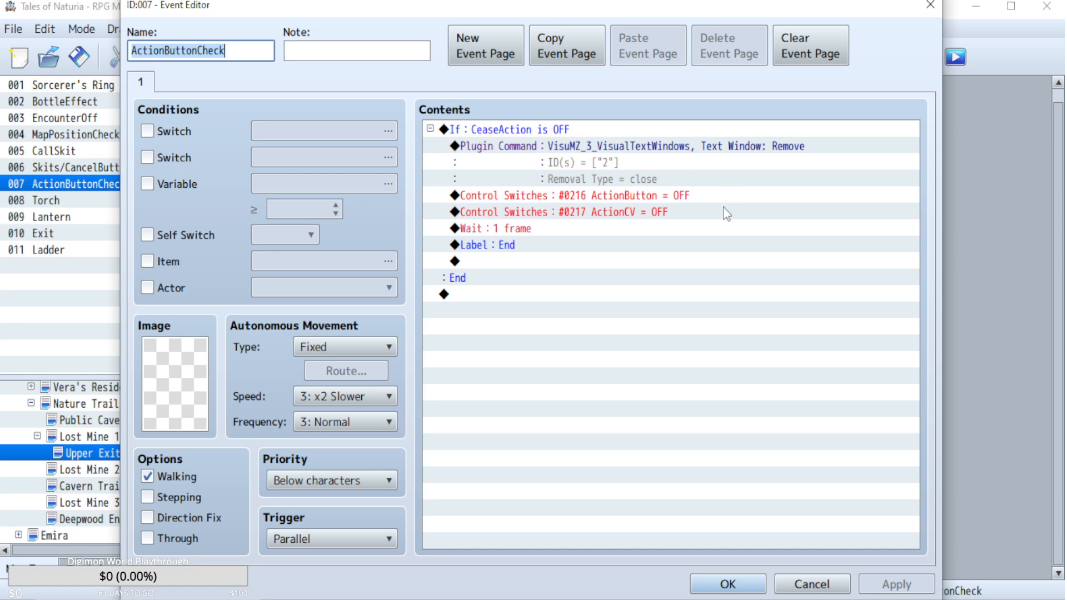
click(828, 584)
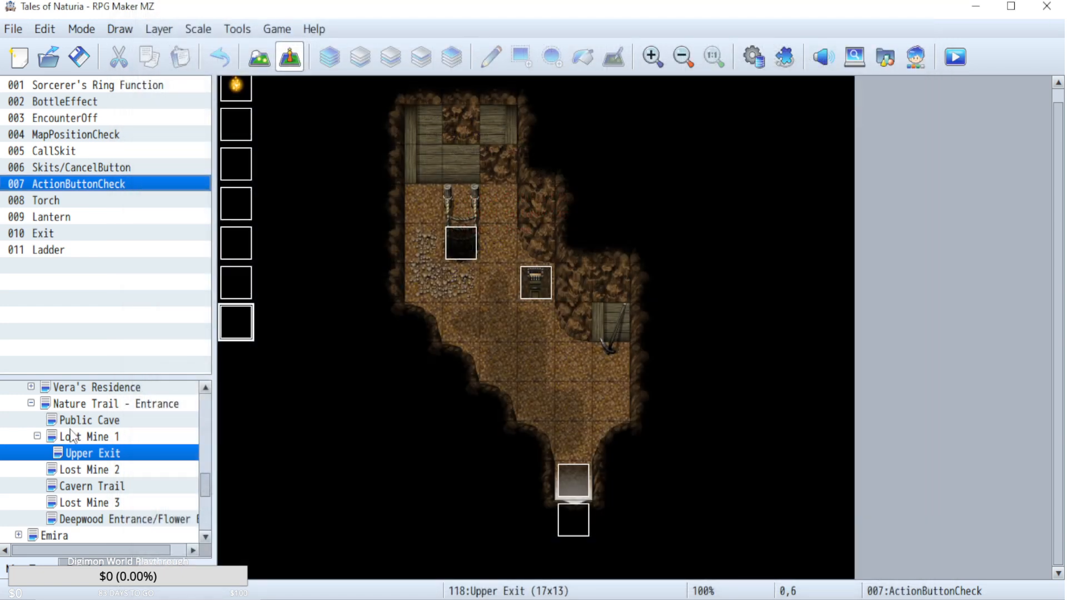
Open the Nature Trail - Entrance map and read through its ActionButtonCheck event's contents.
scroll(82, 458, up, 1)
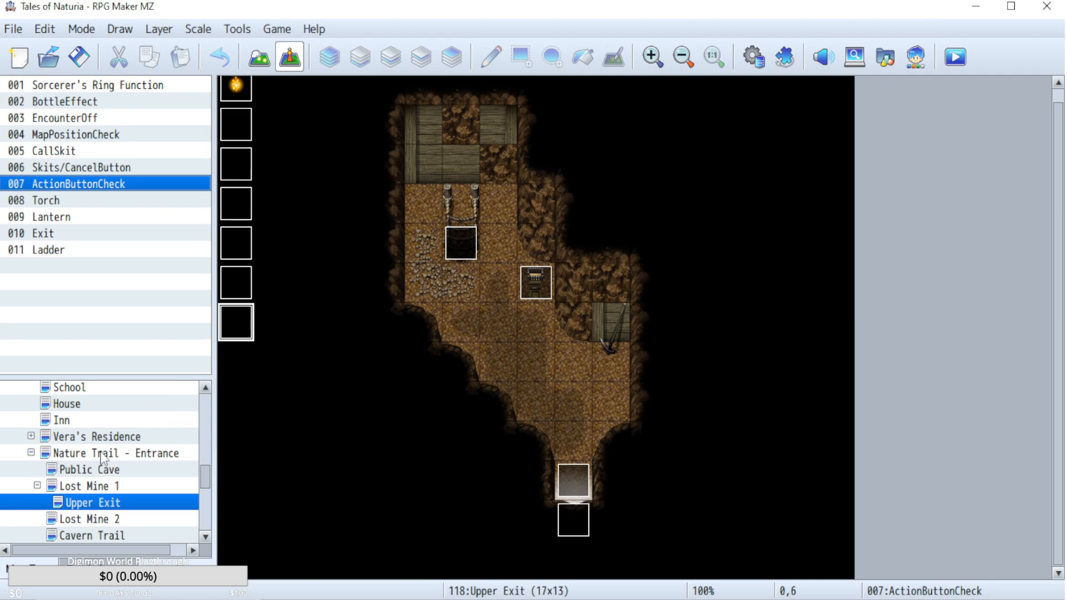
click(102, 454)
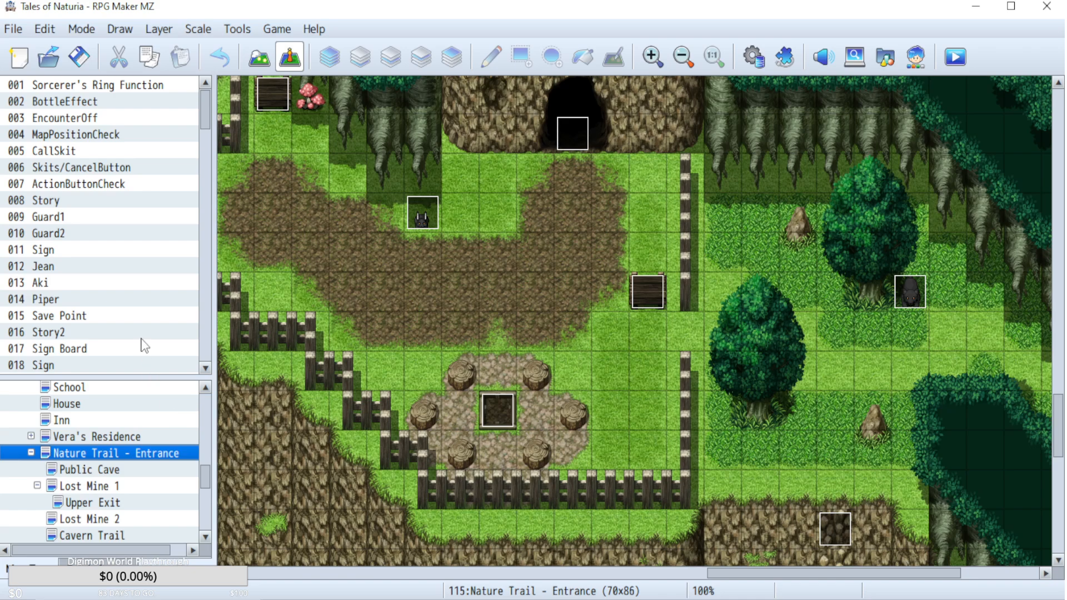
double_click(124, 179)
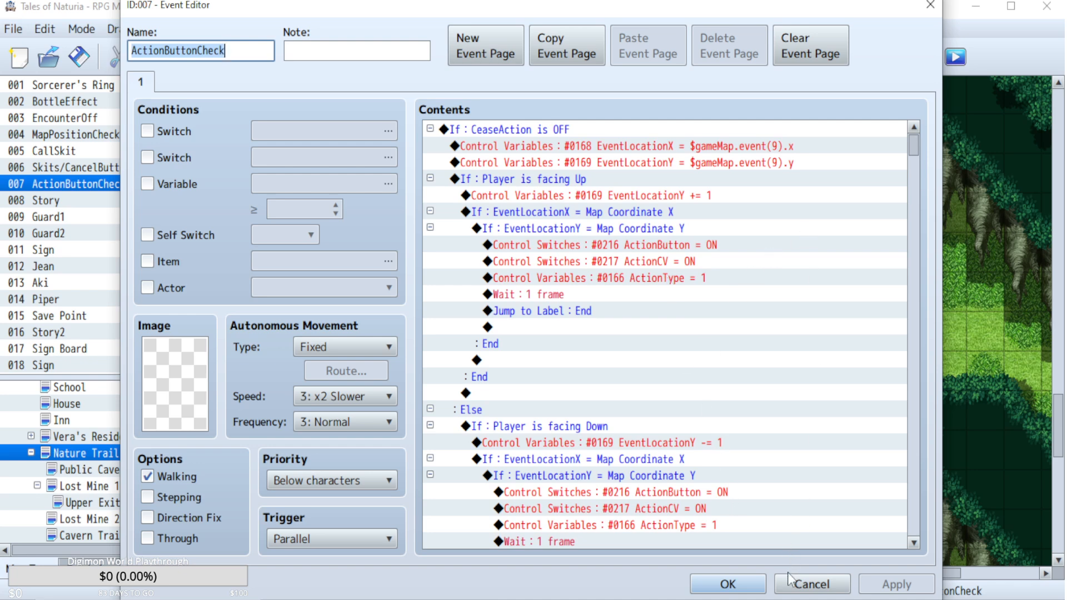
scroll(706, 361, down, 5)
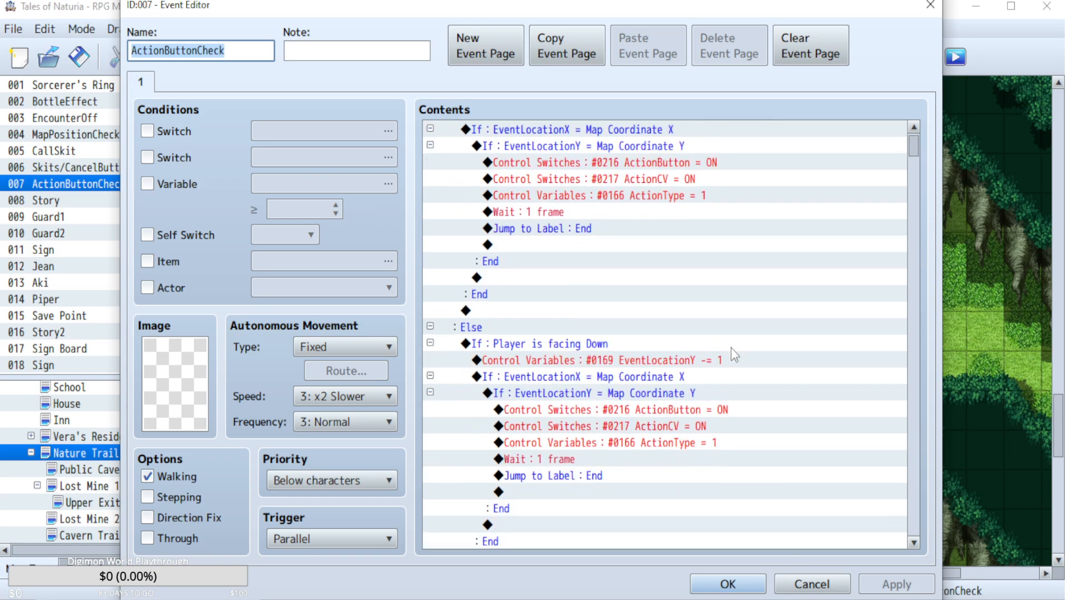
click(812, 584)
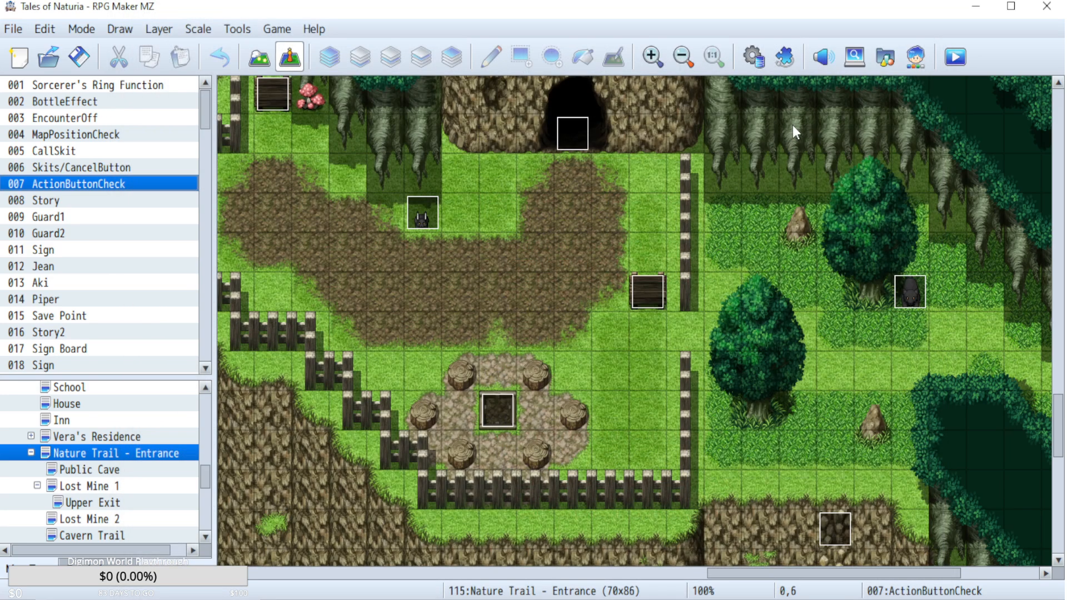
Review the ActionButton common event in the database and compare it with the prompt shown in the running playtest.
click(753, 56)
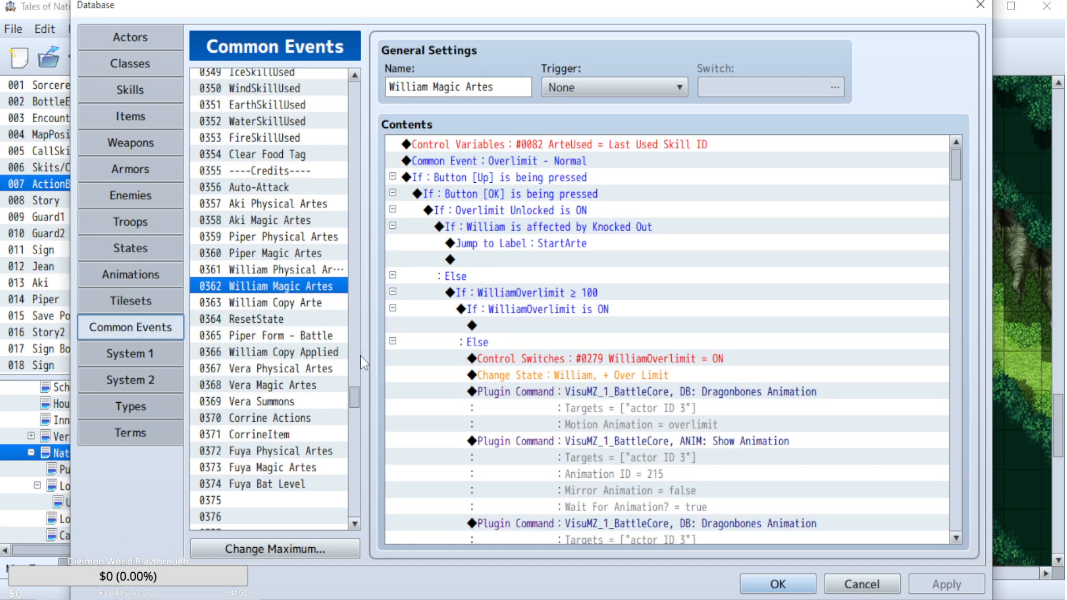
drag(356, 388, 355, 476)
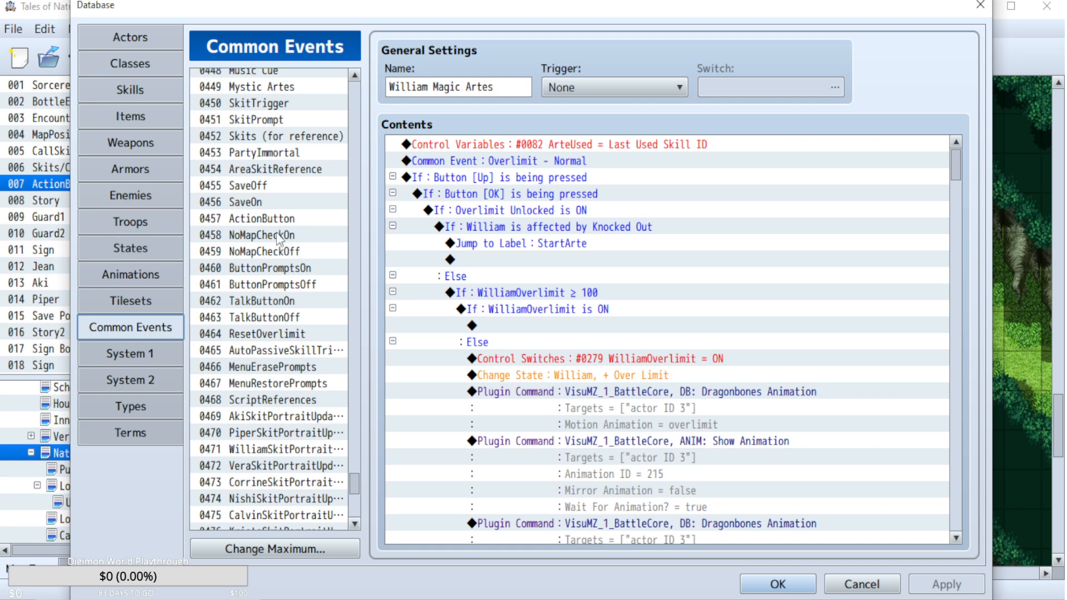
click(277, 222)
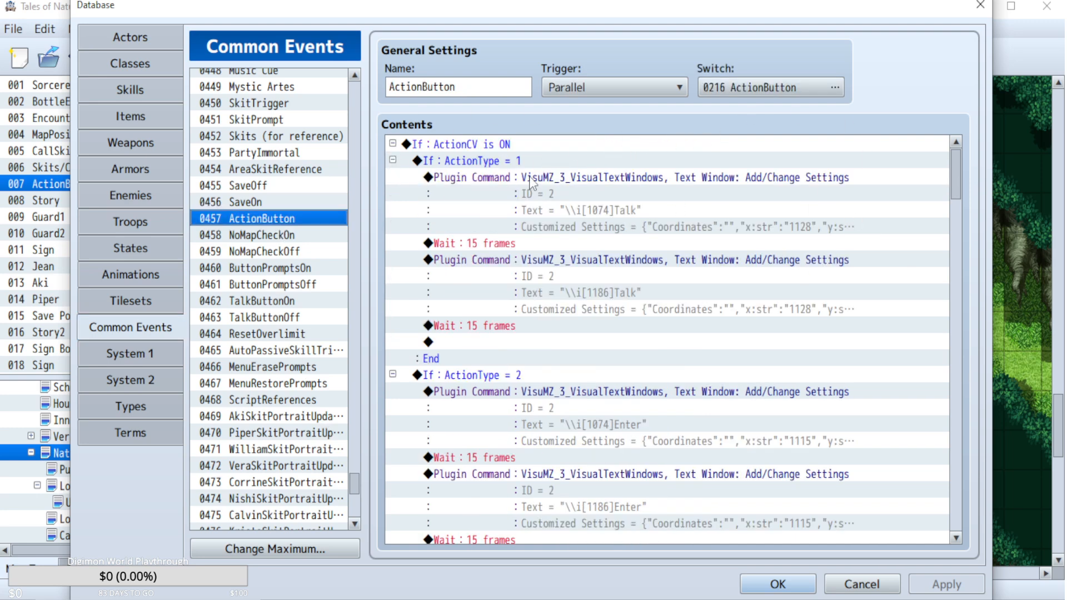
click(605, 181)
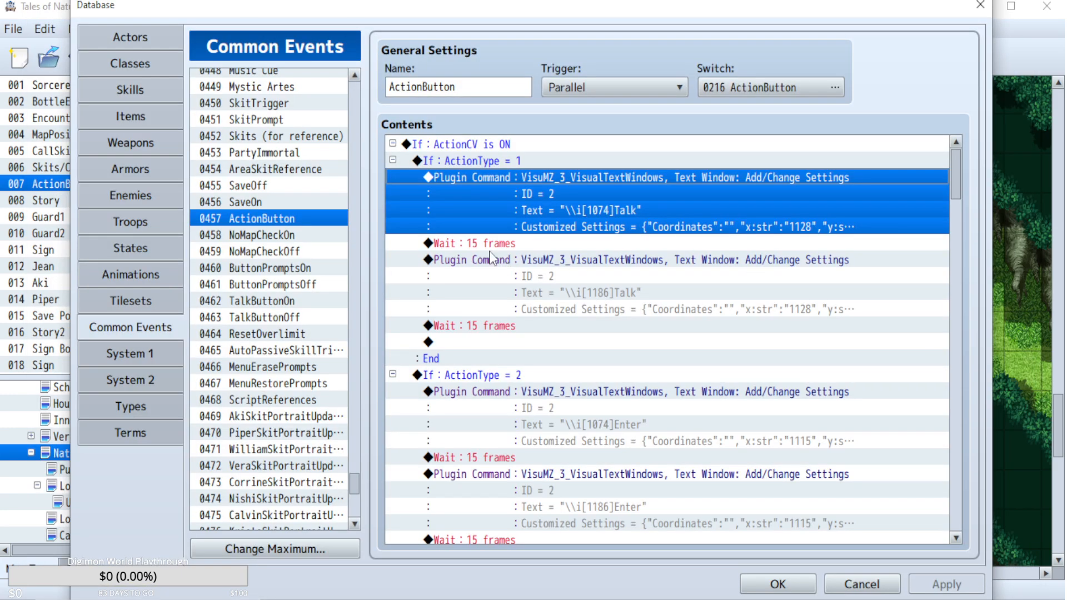
click(502, 244)
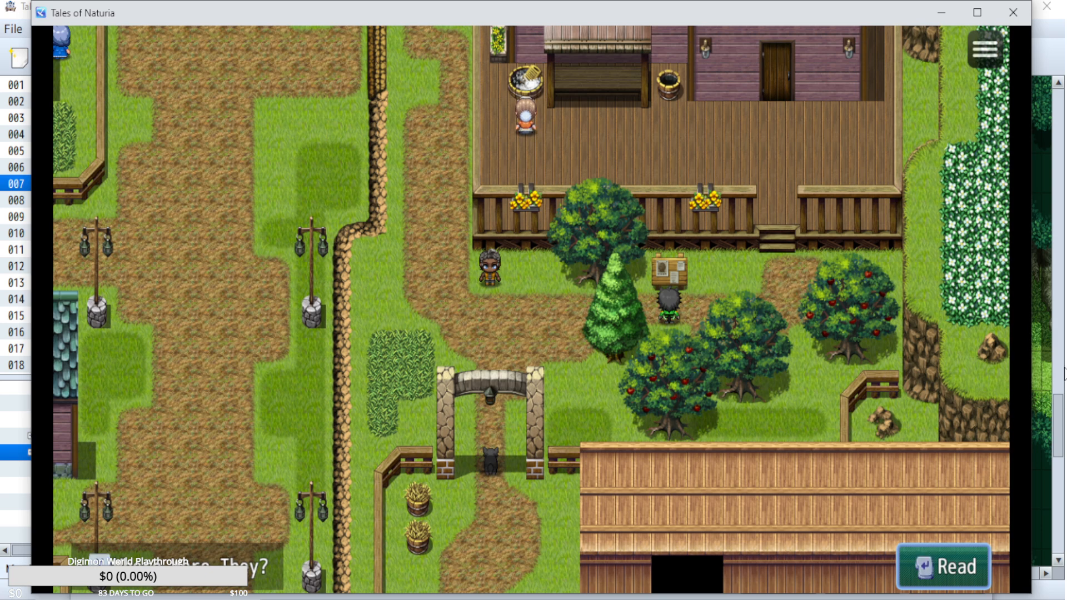
click(1064, 415)
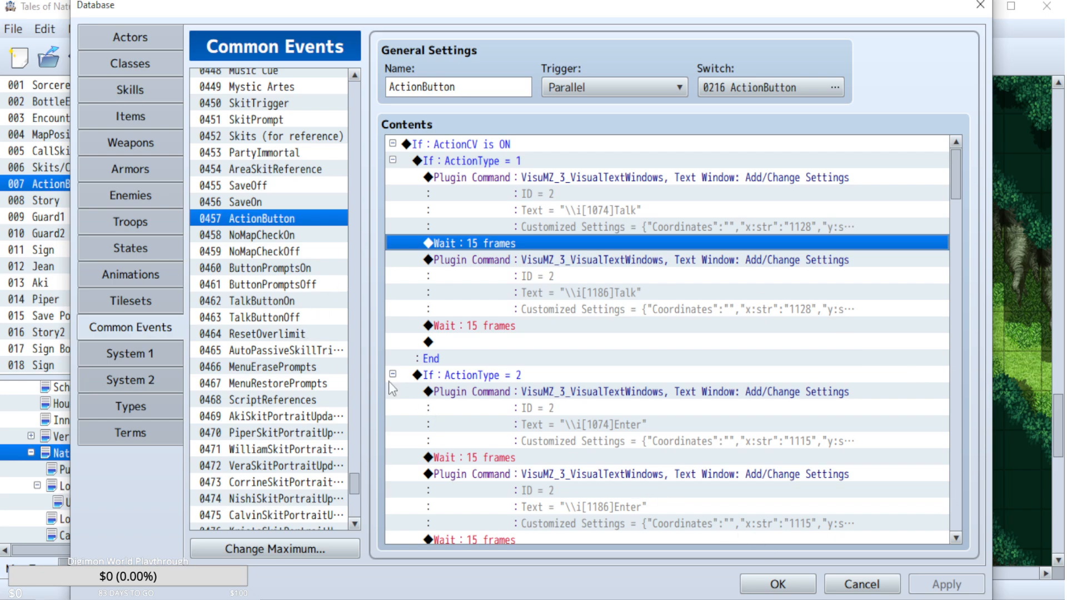
click(862, 584)
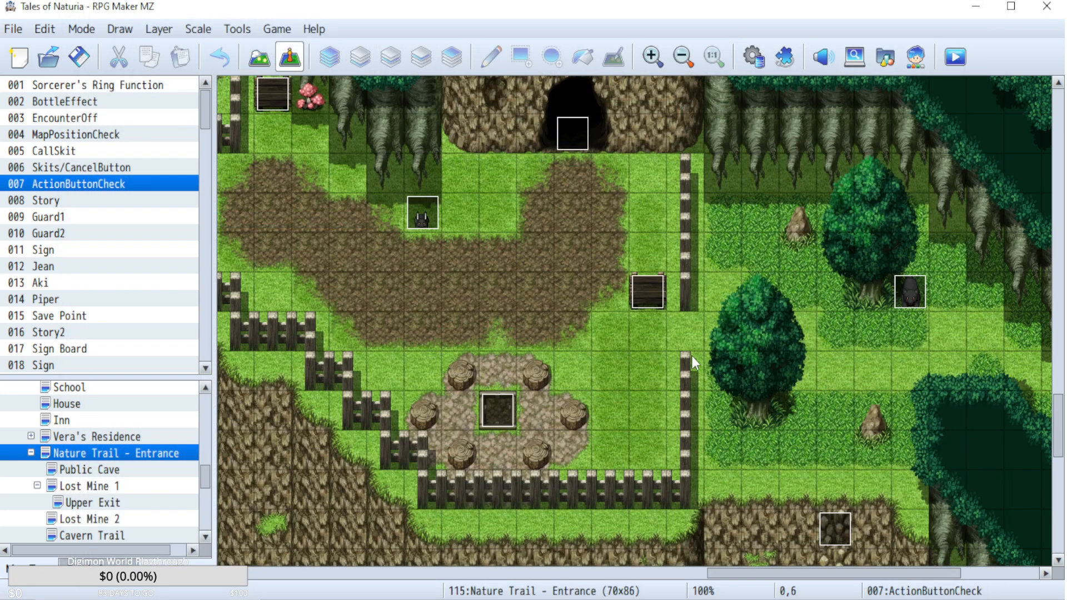
Inspect the deepwood Sign event near the fence on the Nature Trail - Entrance map and recheck the ActionButton common event.
double_click(648, 284)
double_click(649, 294)
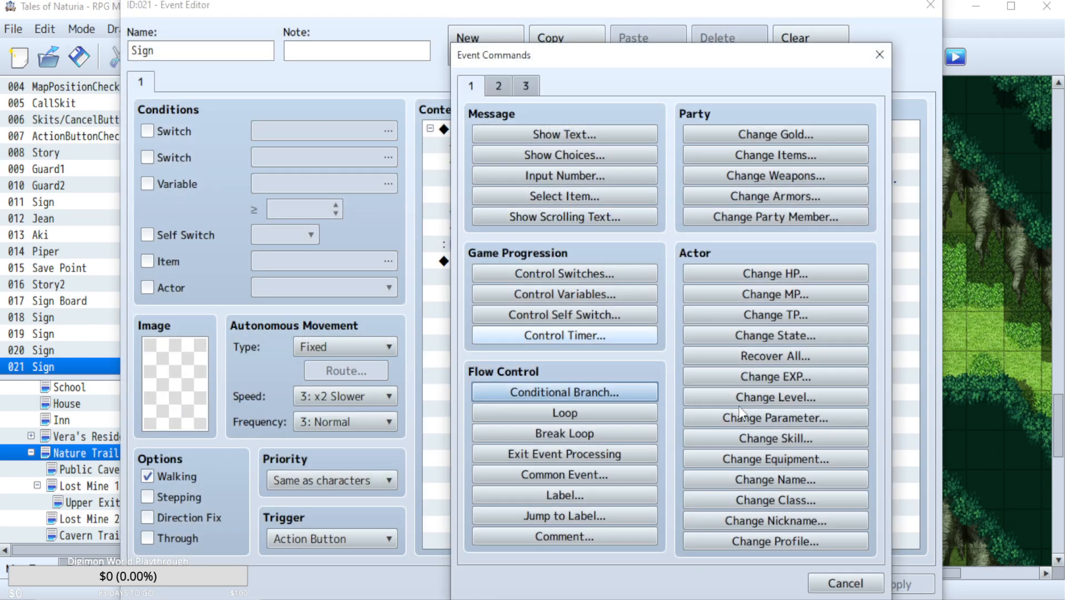
click(862, 590)
click(585, 145)
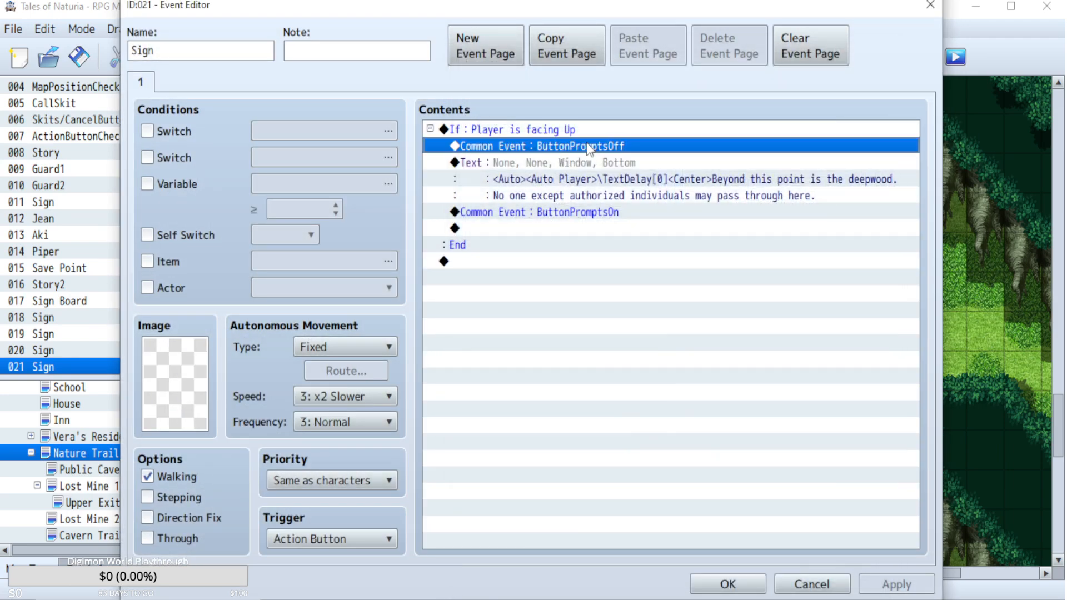
click(811, 581)
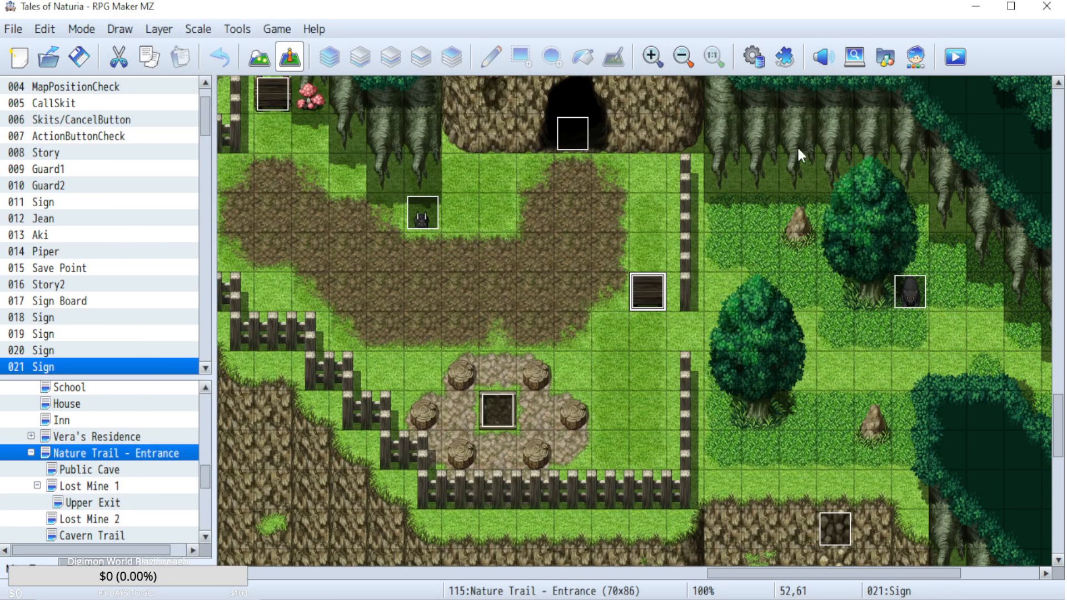
click(758, 49)
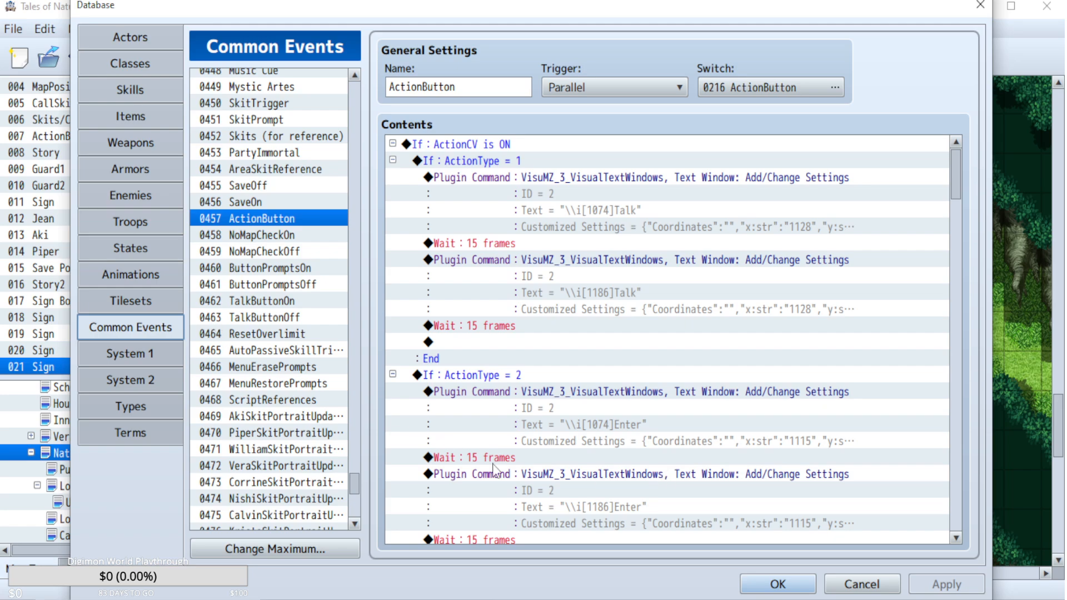
click(861, 584)
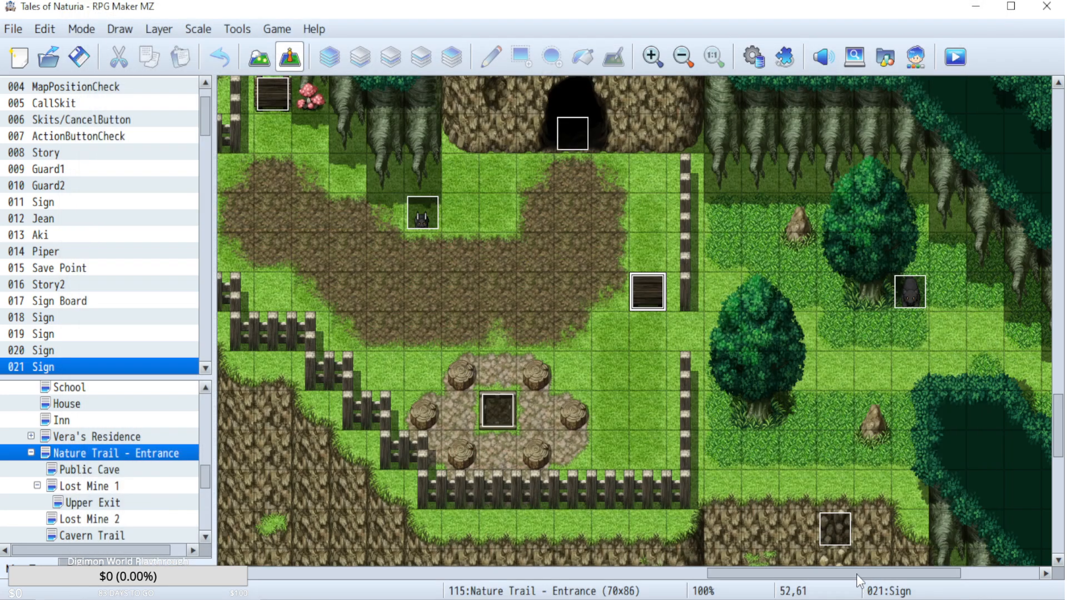
Switch back to the playtest and walk up the steps onto the inn's deck to the villager by the wash basin.
key(alt+Tab)
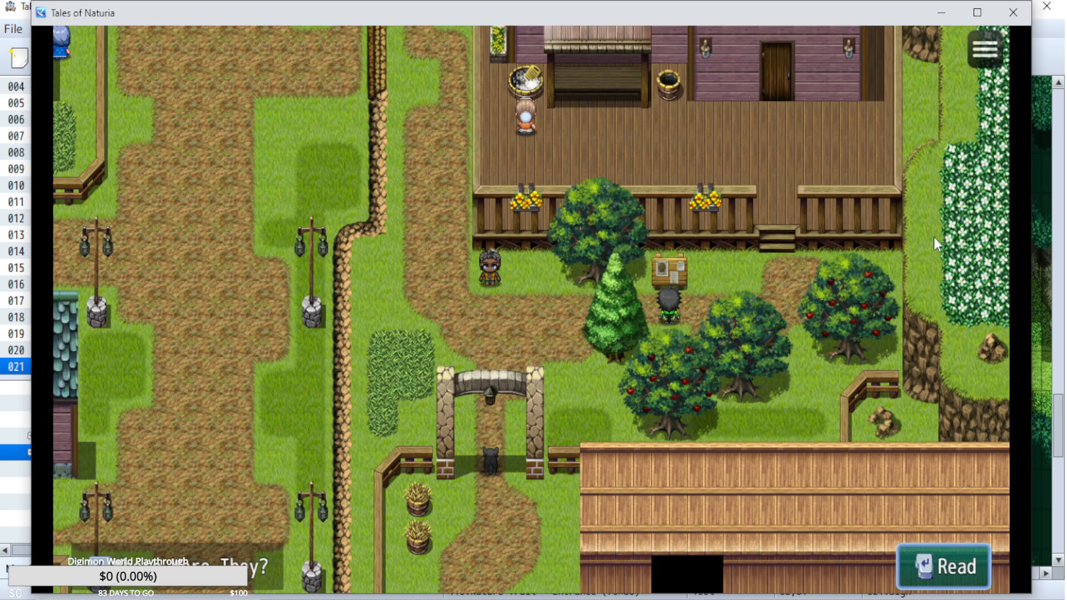
key(Left)
key(Right)
key(Up)
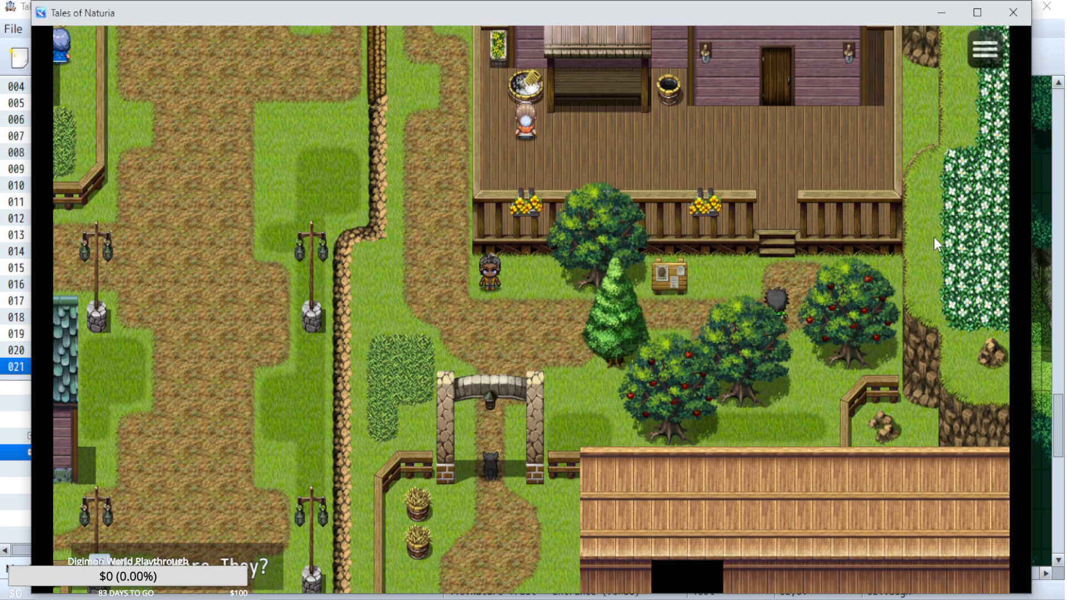
key(Left)
key(Up)
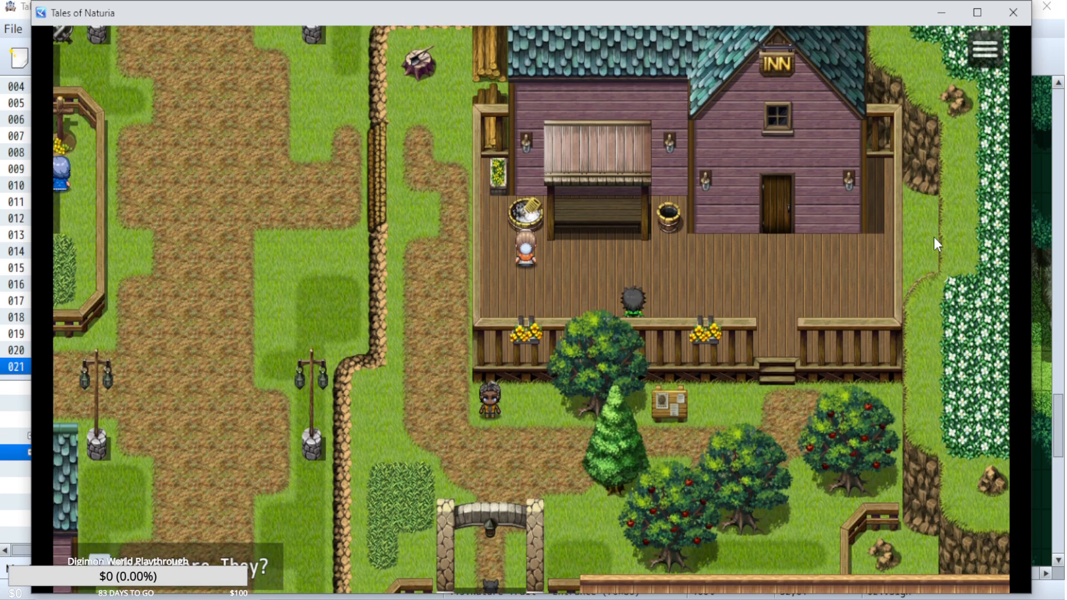
key(Left)
key(Down)
key(Left)
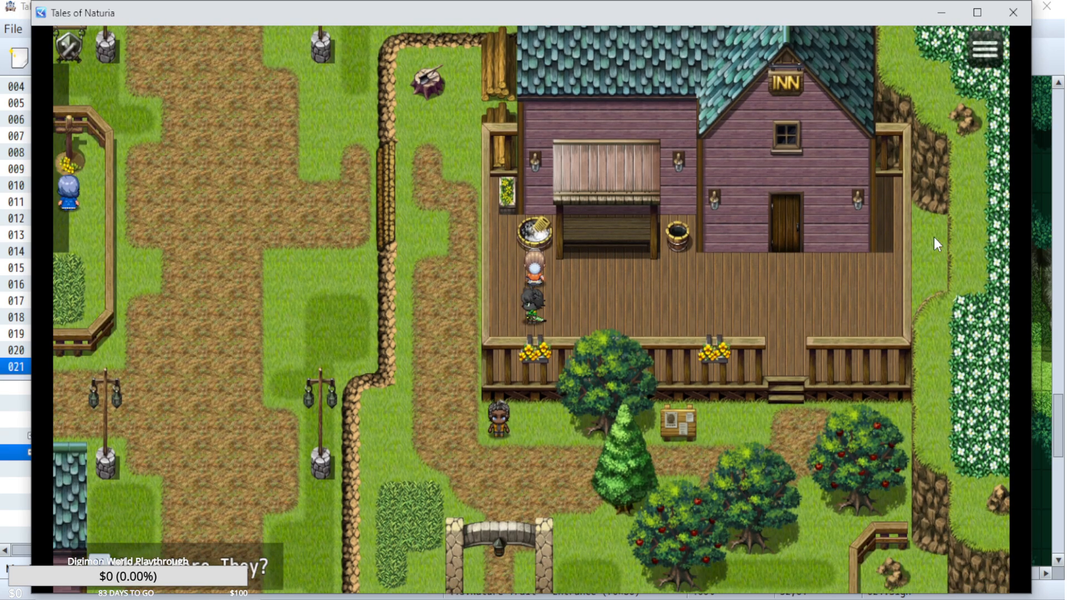
Approach the villager below the inn's deck from the west, and walk north to the tree stump beside the inn.
key(Down)
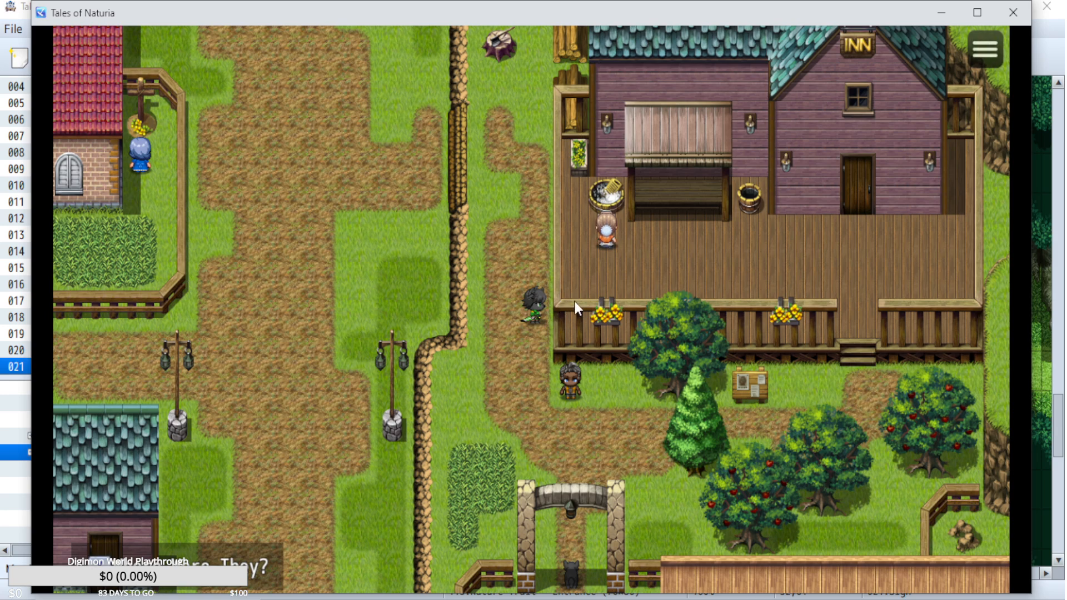
key(Down)
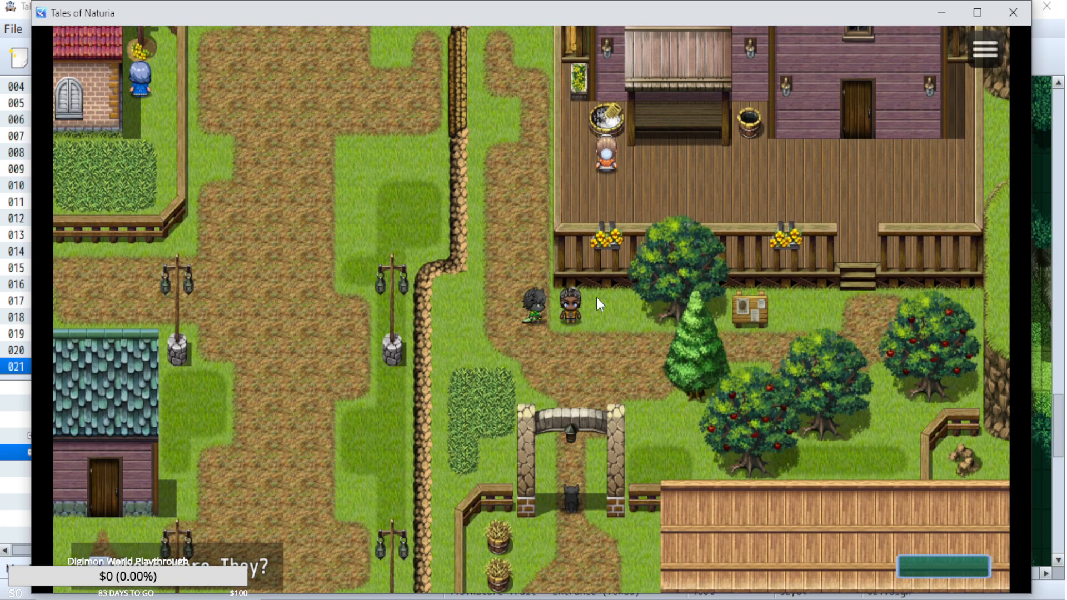
key(Up)
key(Right)
key(Up)
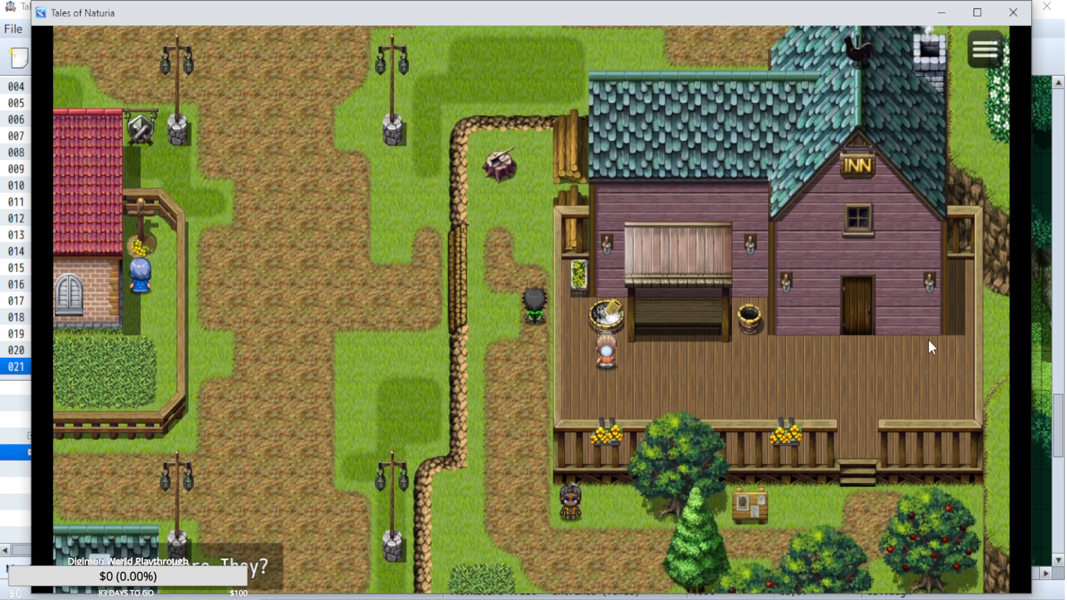
key(Left)
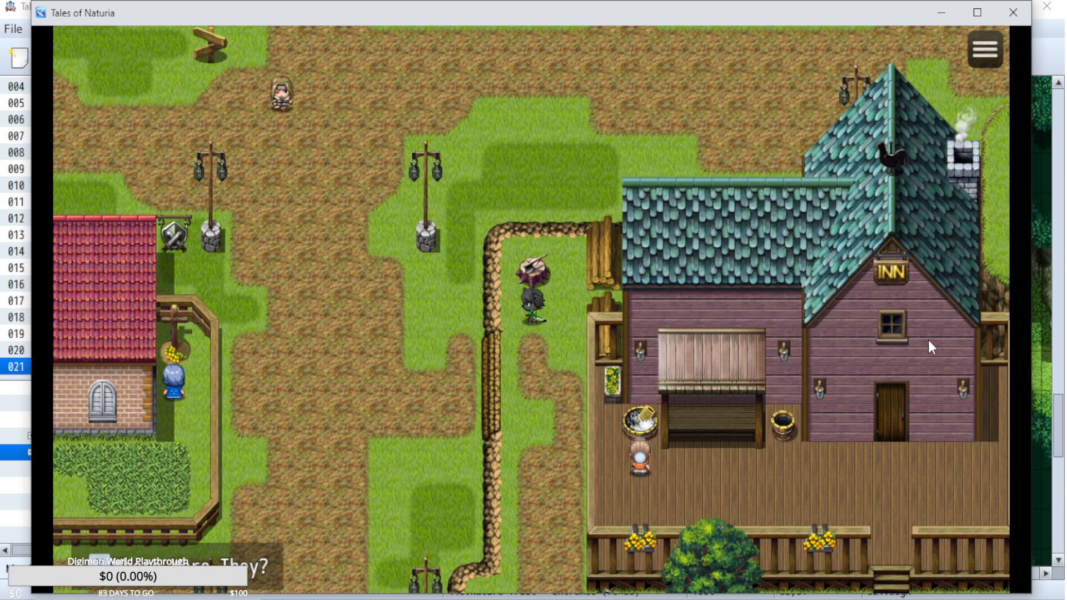
Walk southwest from the stump across the main road to the fence beside the red-roofed brick house.
key(Down)
key(Left)
key(Left)
key(Down)
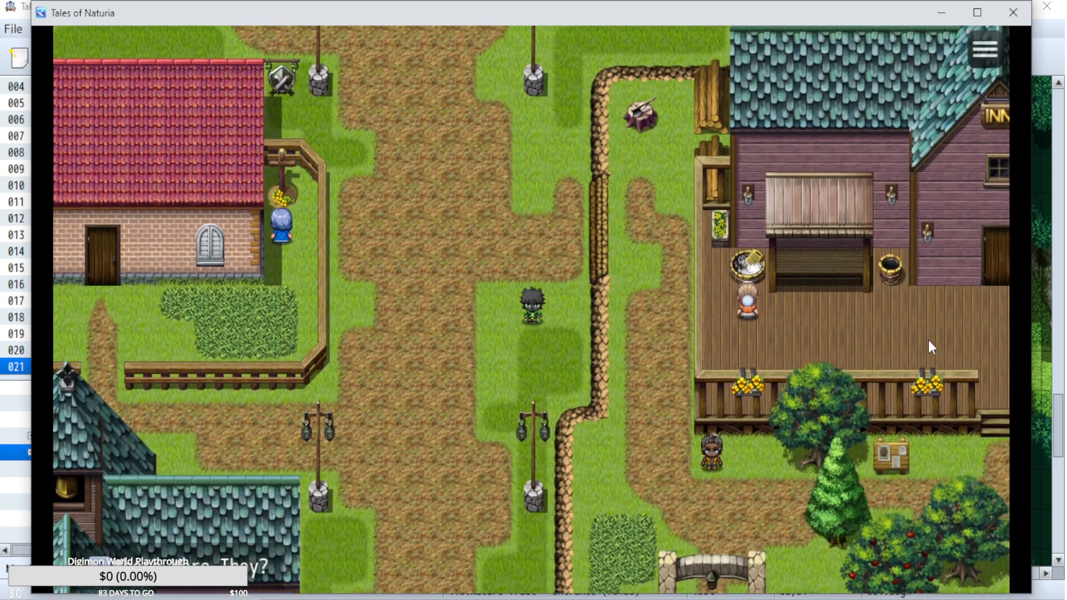
key(Left)
key(Left)
key(Up)
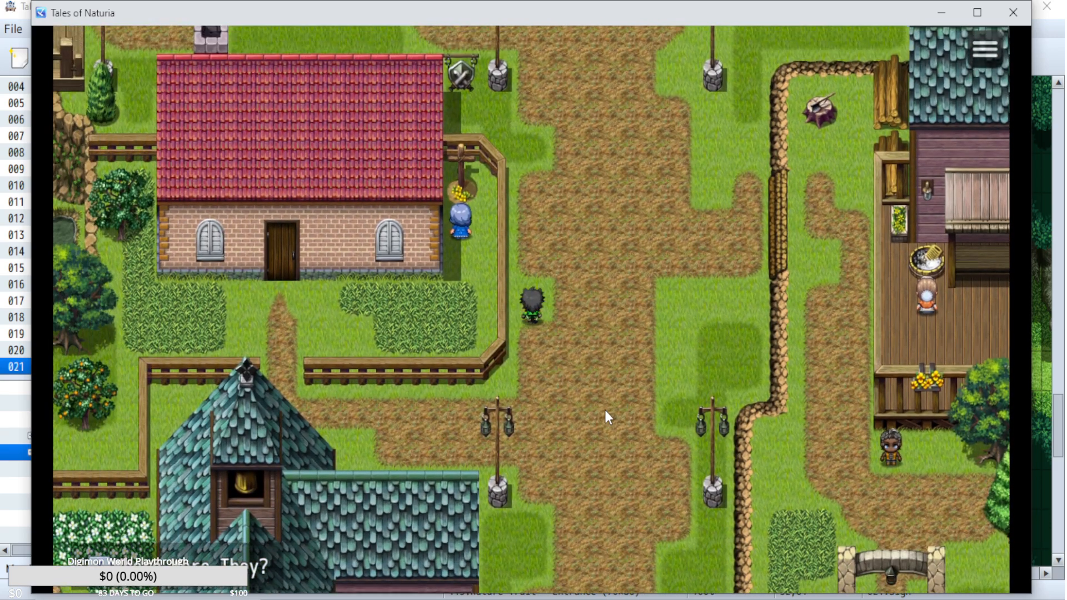
Walk north up the main road to the wooden signpost at the crossroads and around behind it.
key(Up)
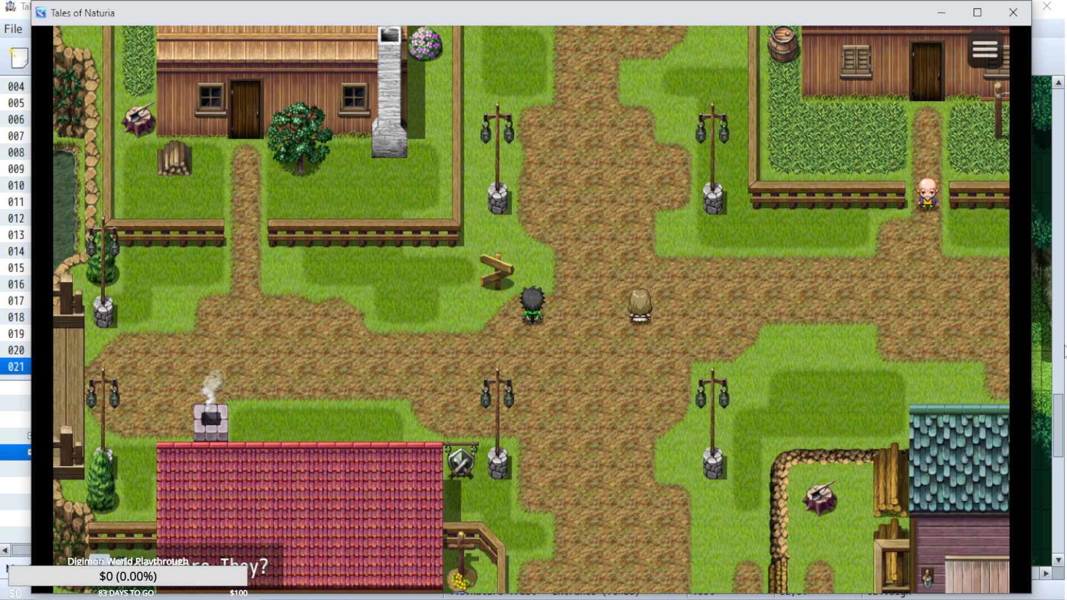
key(Up)
key(Left)
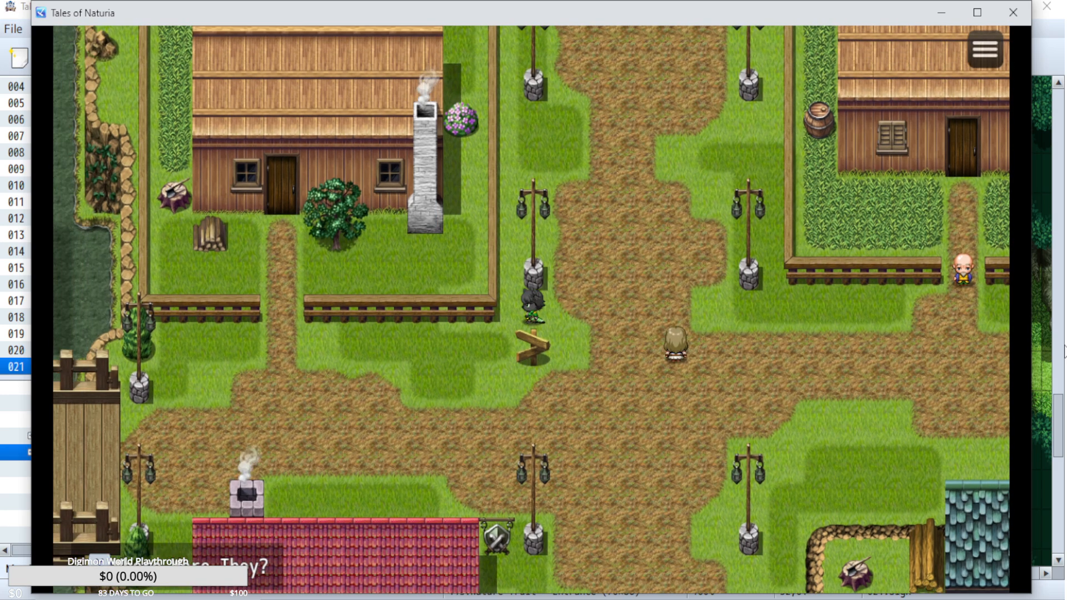
Walk west past the red-roofed house's chimney and onto the wooden bridge over the river.
key(Down)
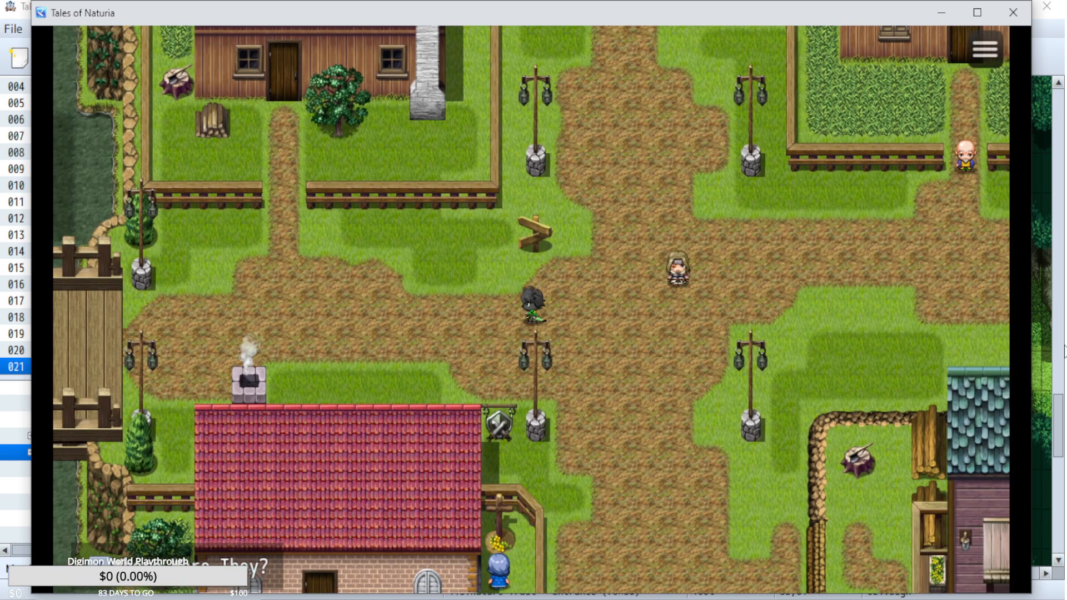
key(Left)
key(Up)
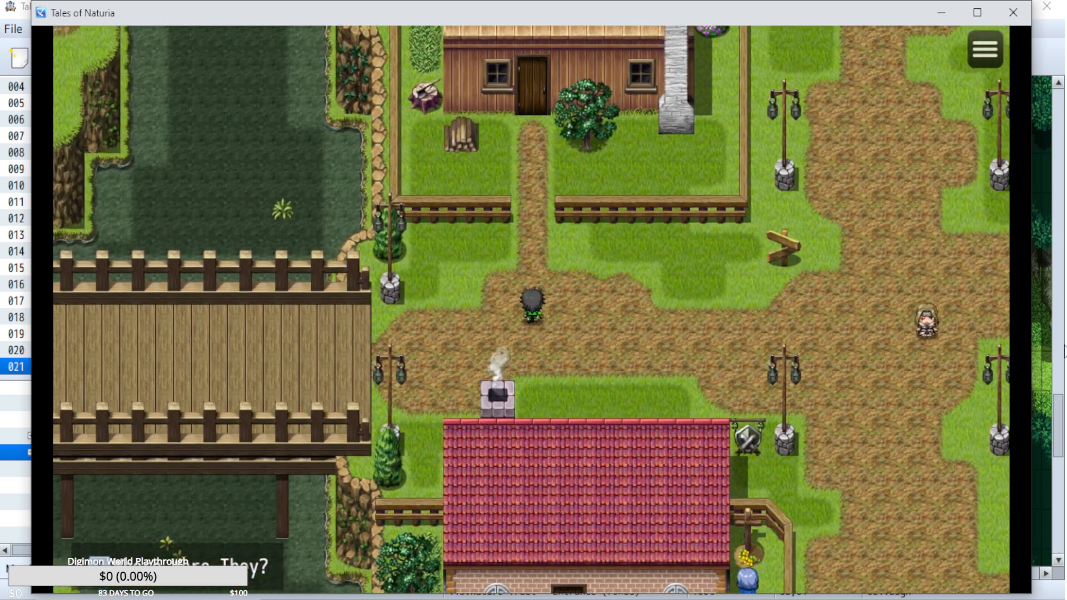
key(Left)
key(Down)
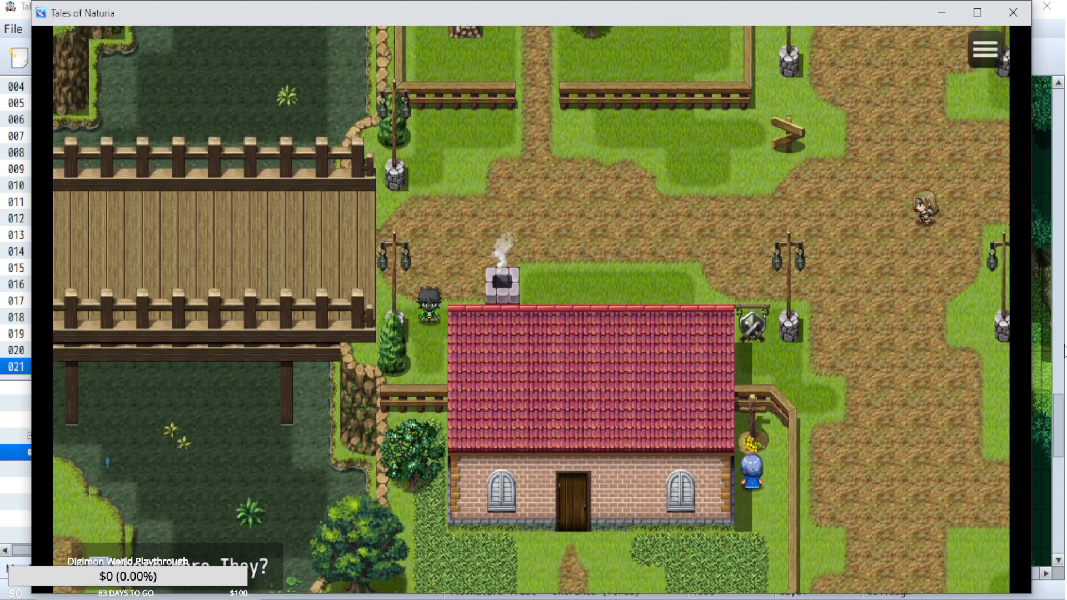
key(Up)
key(Left)
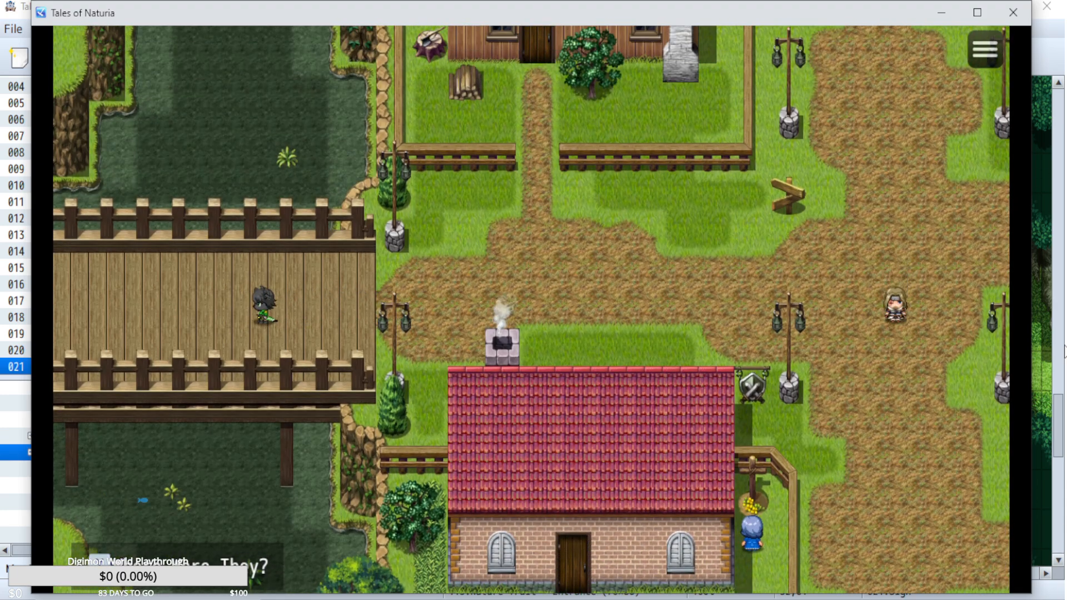
Walk west across the bridge into the farm area, to the dirt road between the two stone arches.
key(Left)
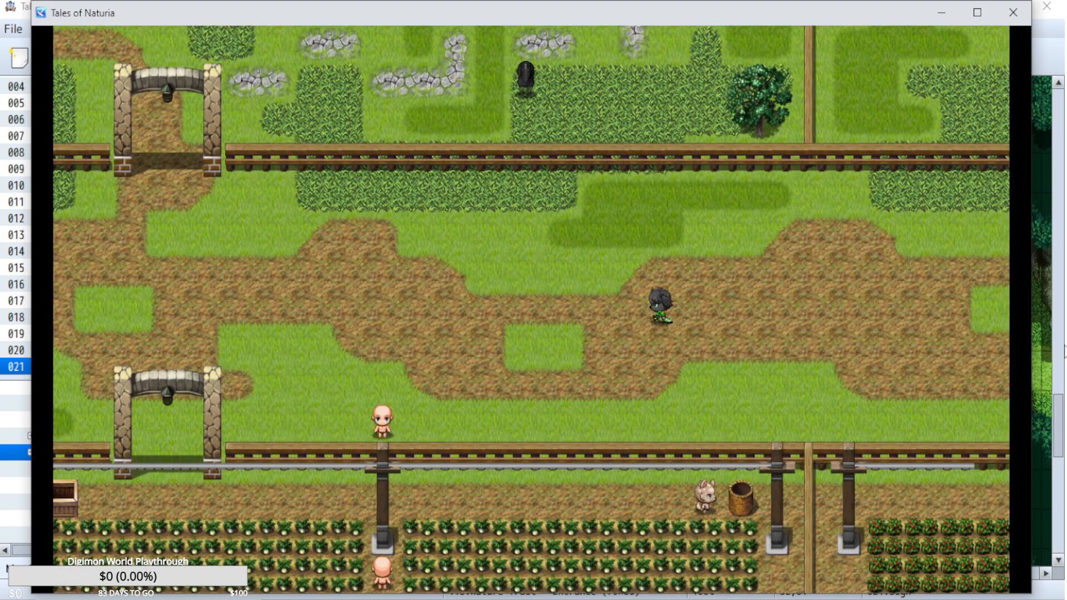
key(Left)
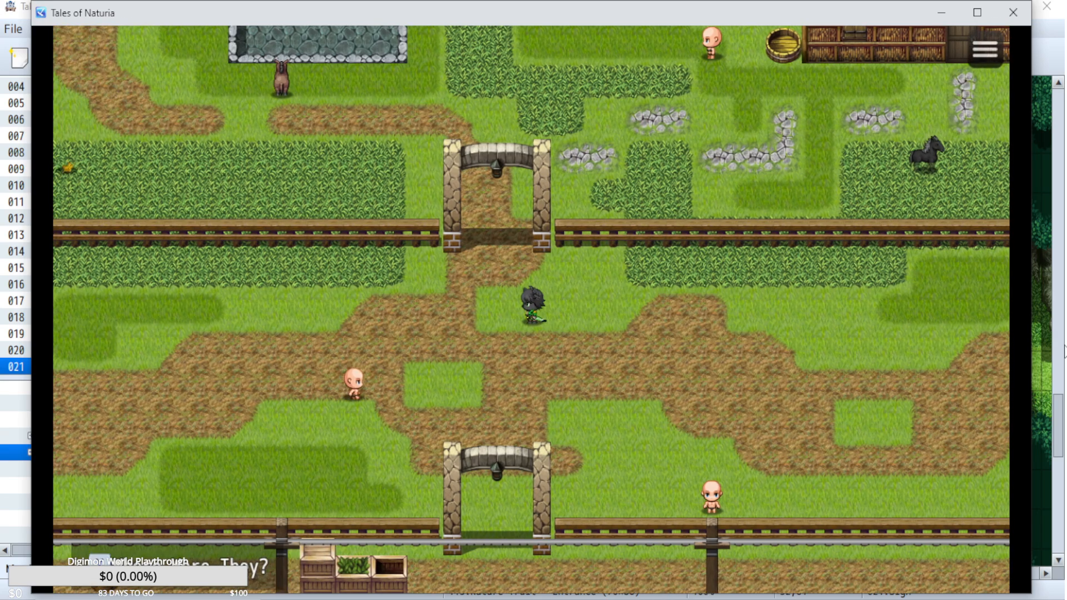
key(Down)
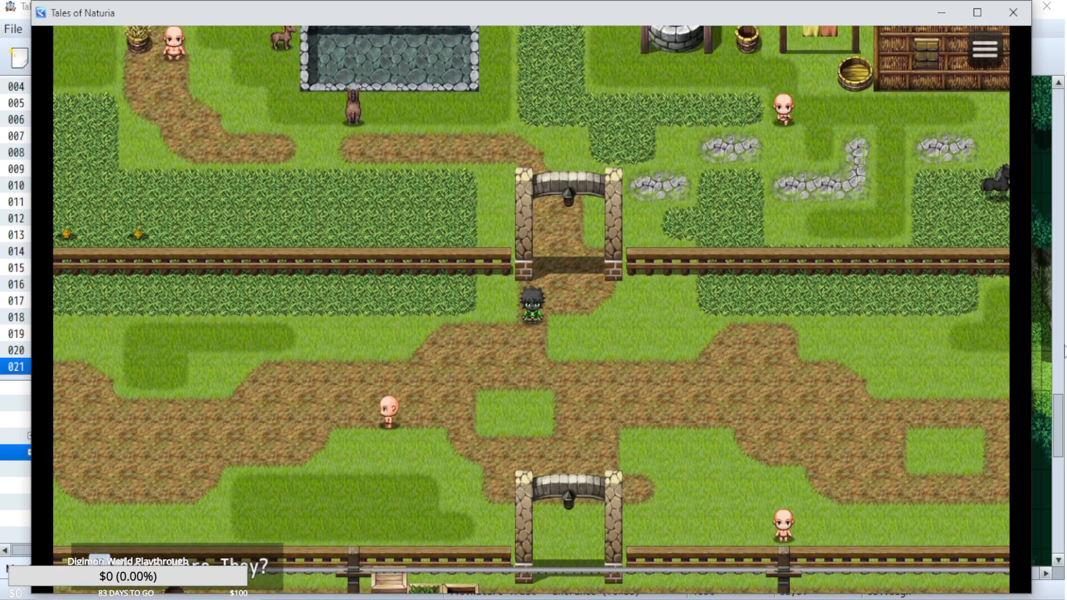
key(Left)
key(Up)
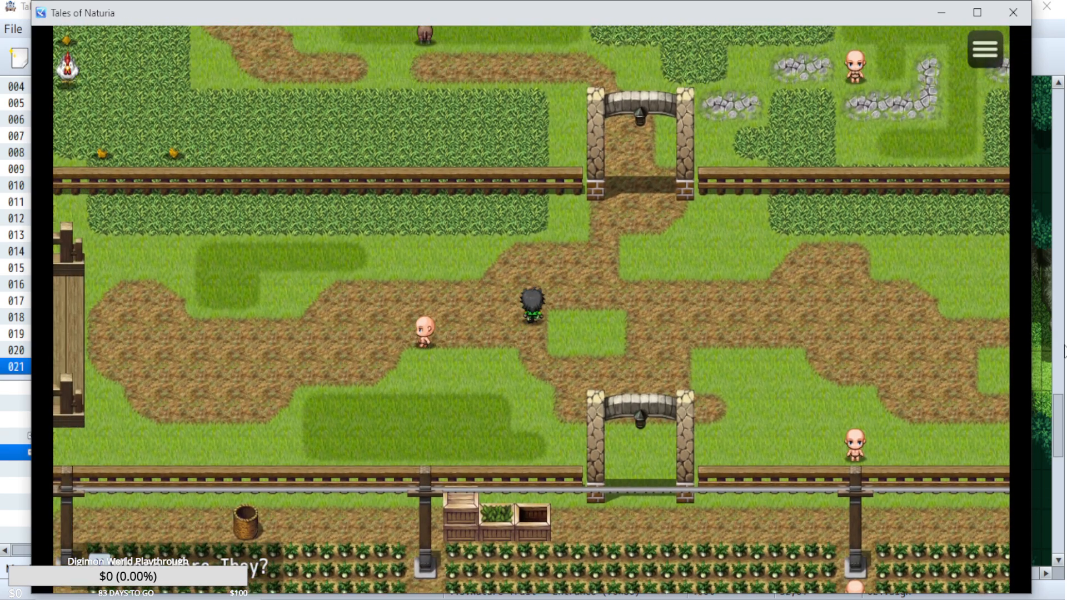
Talk to the placeholder villager on the farm area's dirt road and dismiss the message.
key(Left)
key(Return)
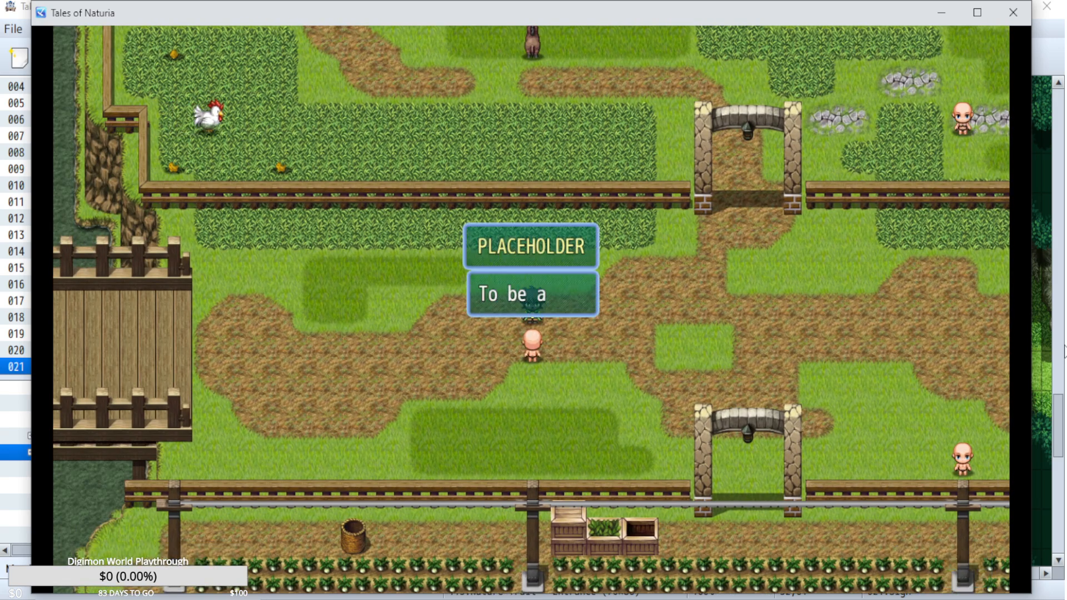
key(Return)
Walk through the northern stone arch to the water pool by the barn and around to the path below it.
key(Right)
key(Up)
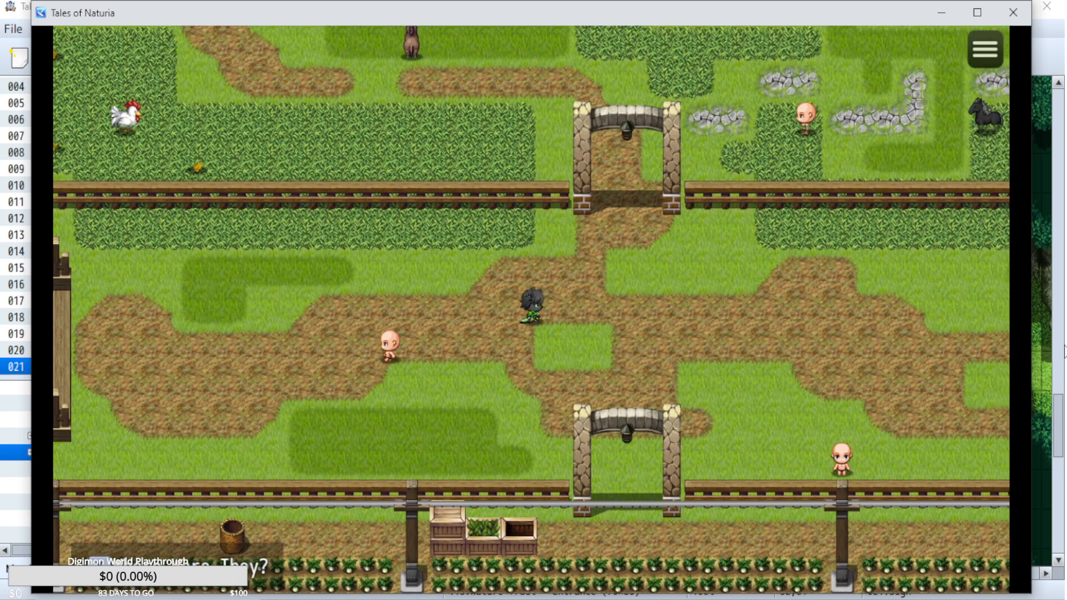
key(Left)
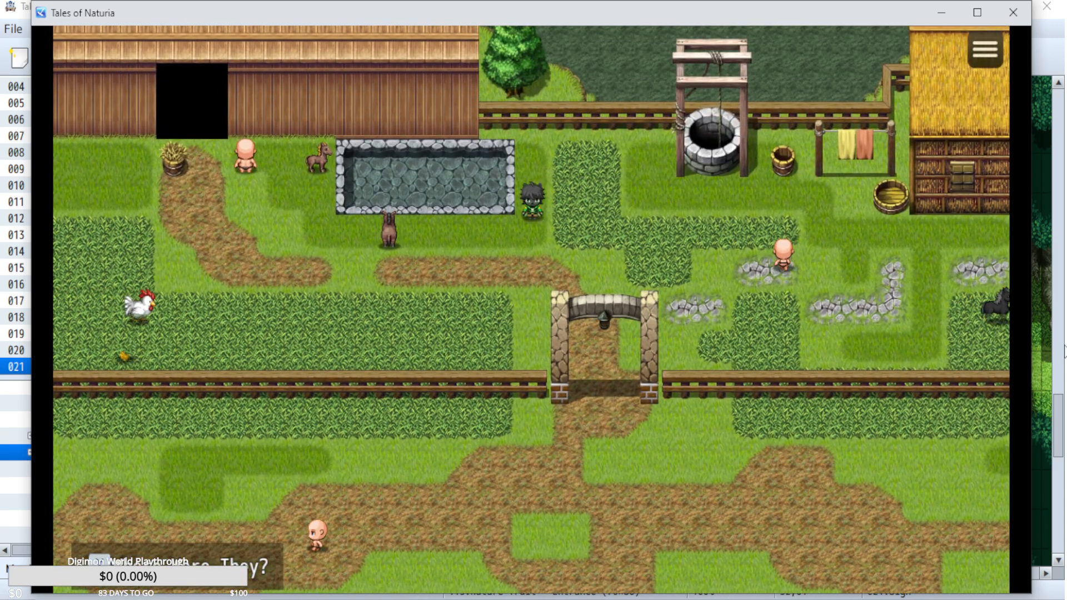
key(Down)
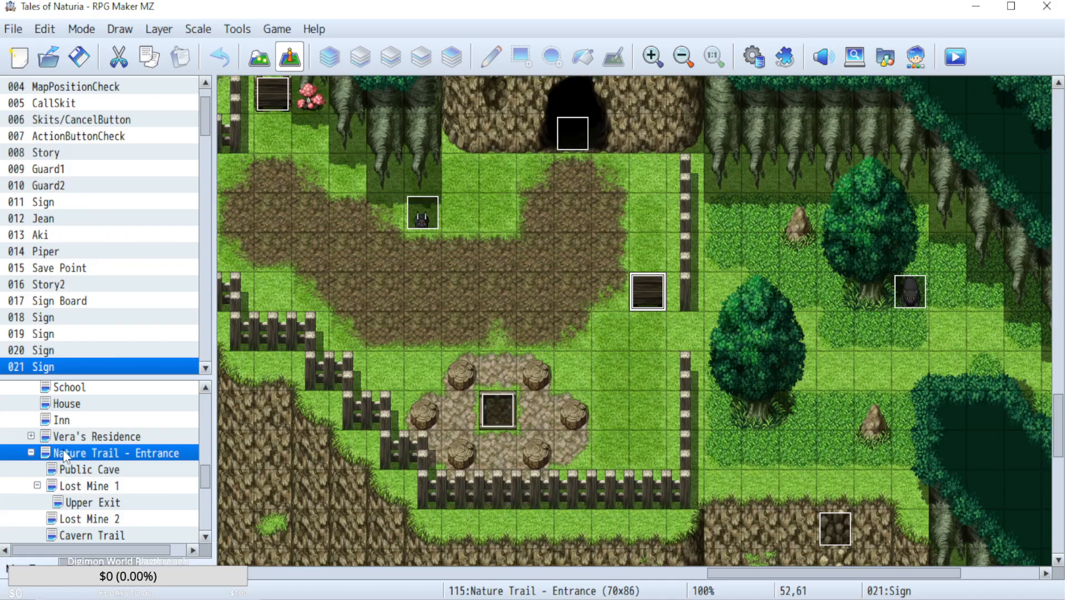
Switch to RPG Maker MZ, open the Cambio - Village Center map with its submaps collapsed, and open the Dalry map.
scroll(84, 472, down, 5)
scroll(83, 472, up, 1)
click(56, 488)
double_click(54, 492)
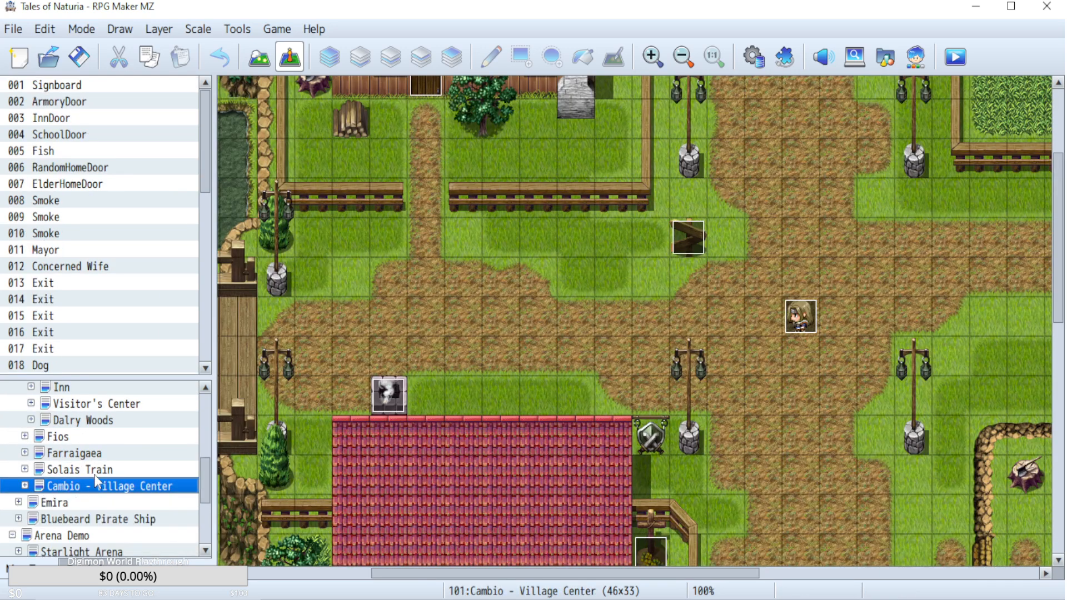
scroll(94, 475, up, 5)
double_click(61, 524)
scroll(67, 524, down, 2)
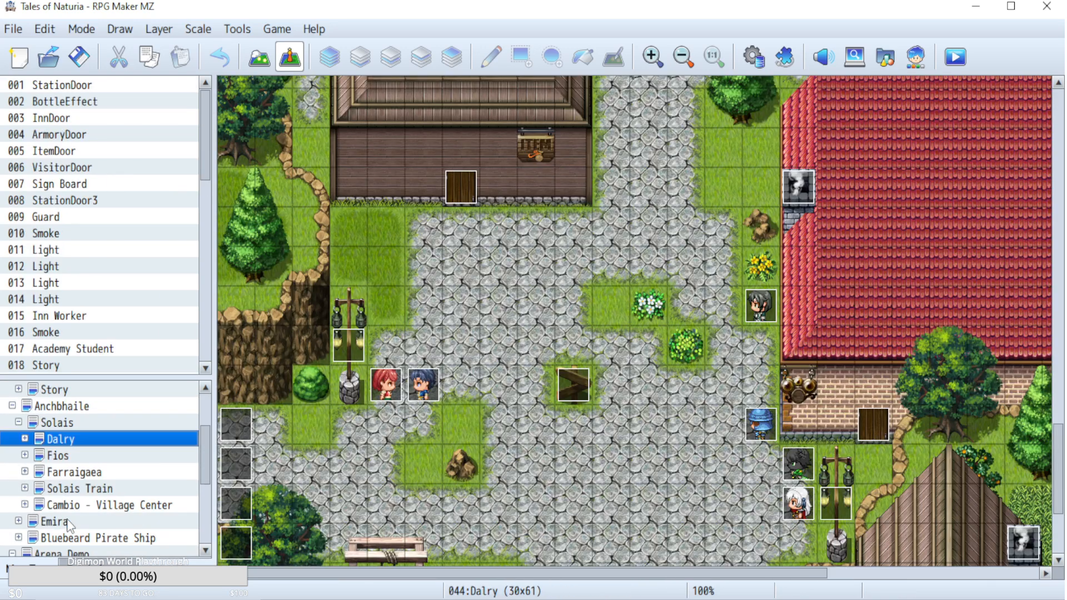
Look through Dalry's submaps and collapse them, and check the Solais Train map and its car submaps.
double_click(57, 442)
scroll(92, 500, down, 2)
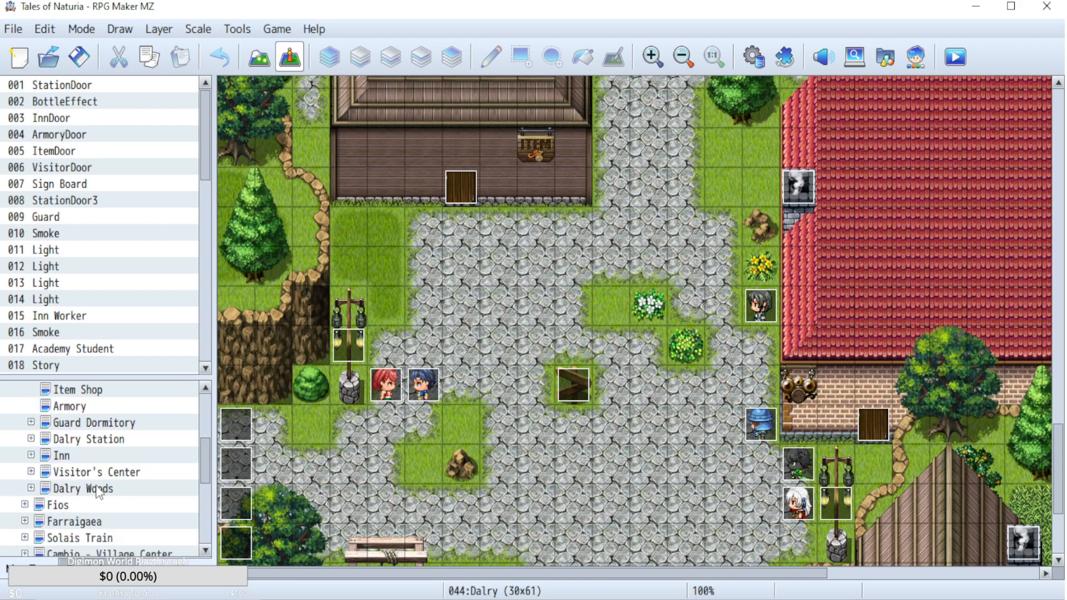
scroll(96, 489, up, 2)
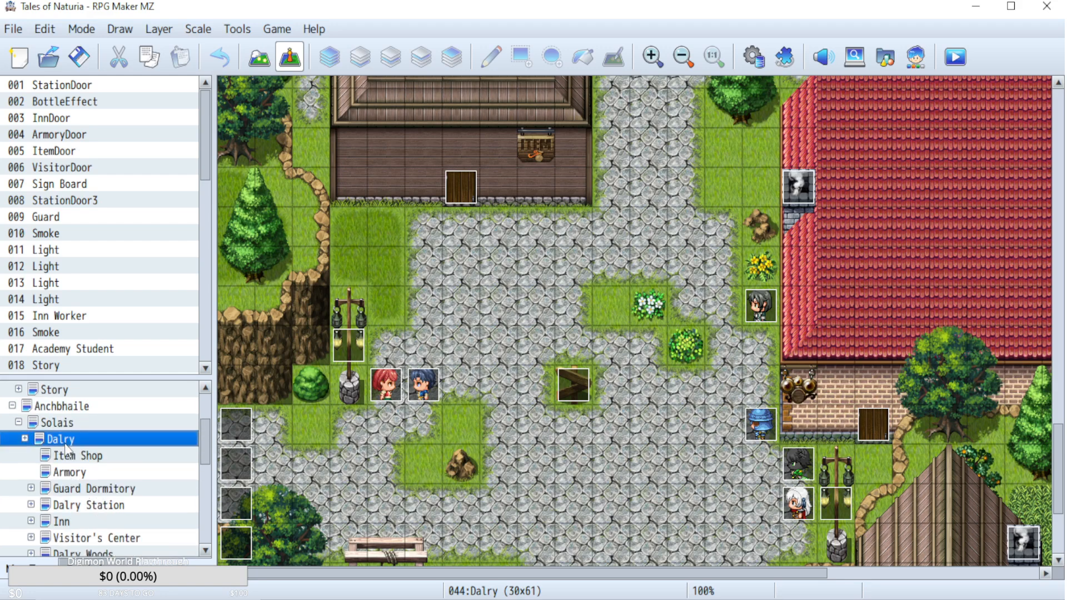
double_click(65, 441)
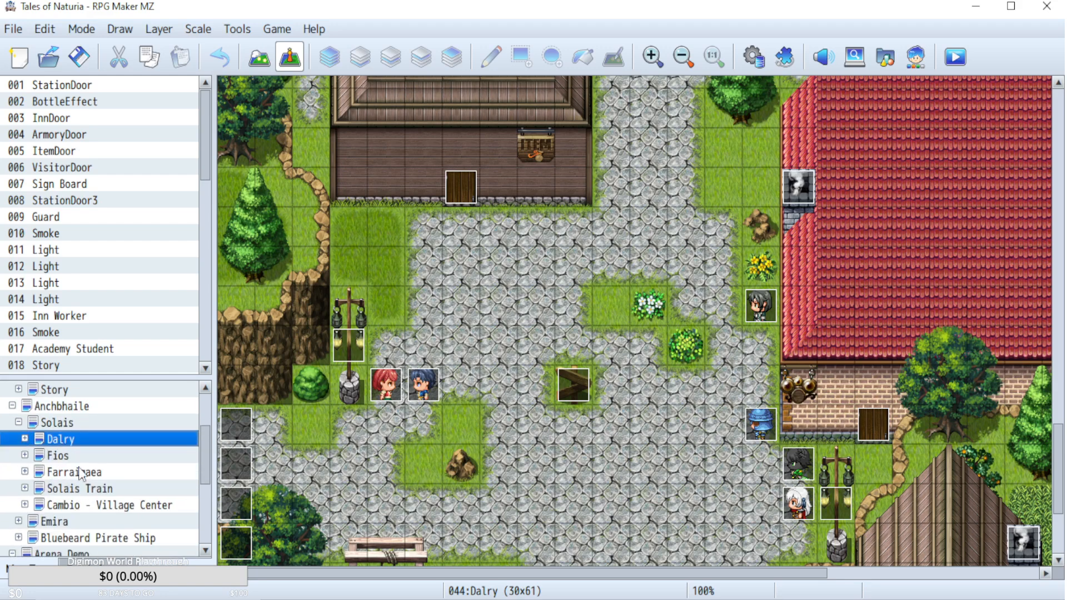
double_click(87, 489)
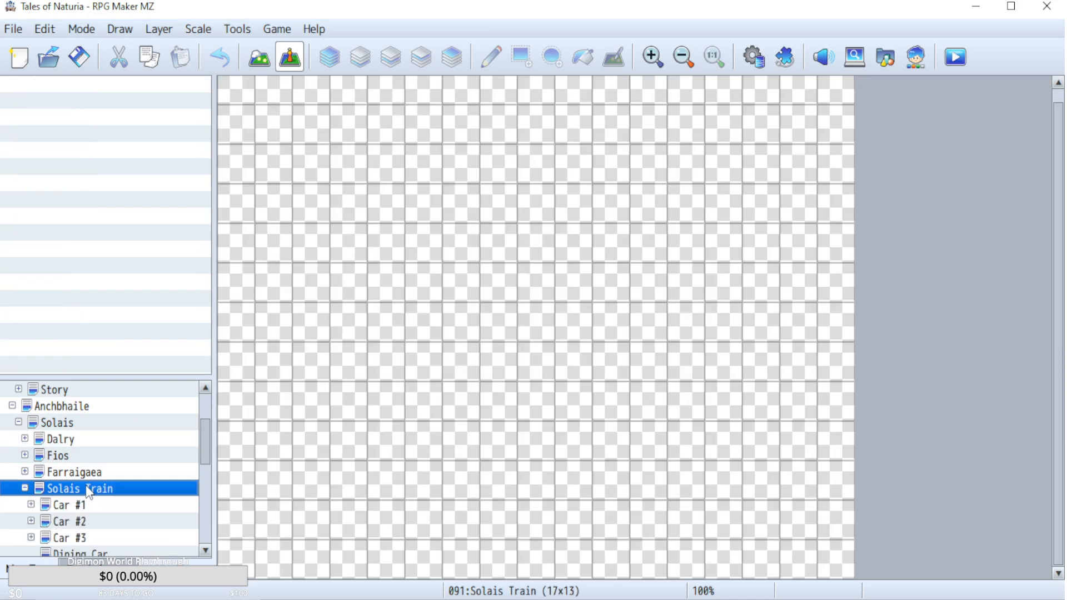
double_click(86, 487)
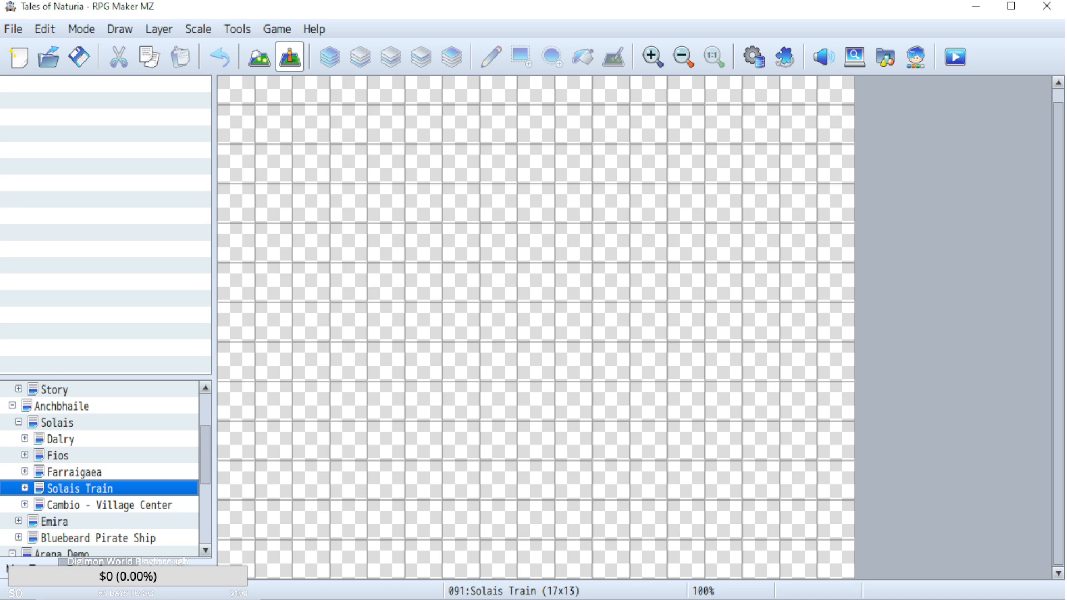
Reopen the Cambio - Village Center map and expand its list of submaps.
click(80, 505)
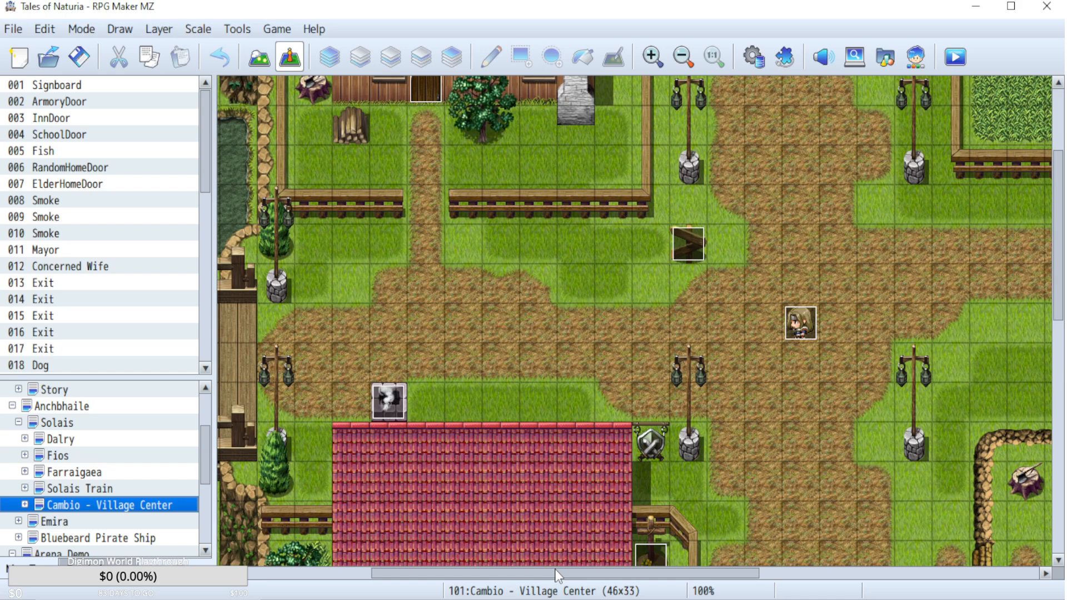
double_click(71, 508)
scroll(122, 461, down, 3)
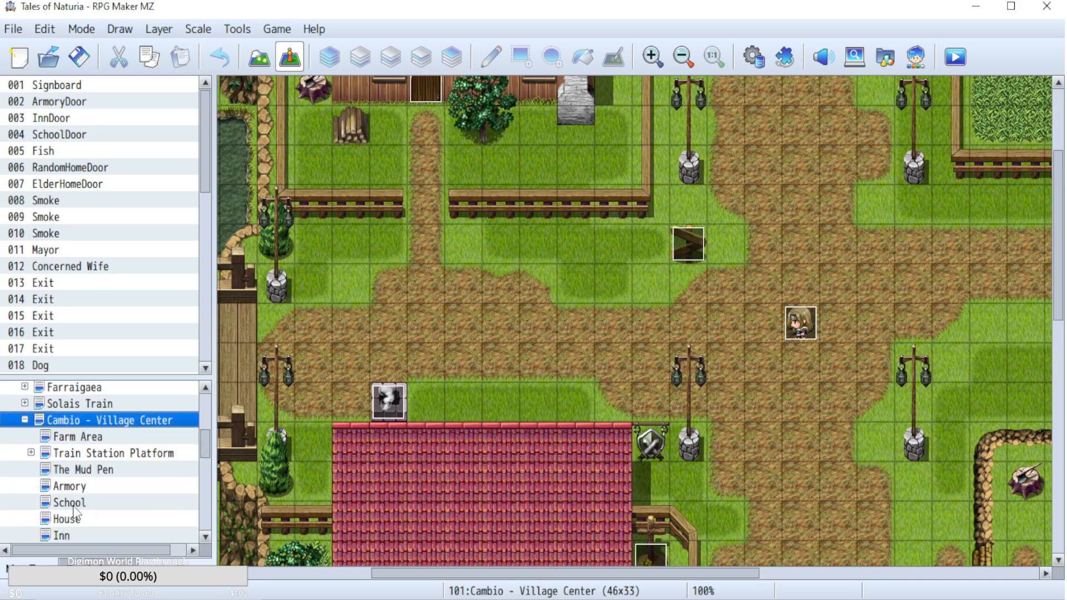
scroll(122, 462, up, 1)
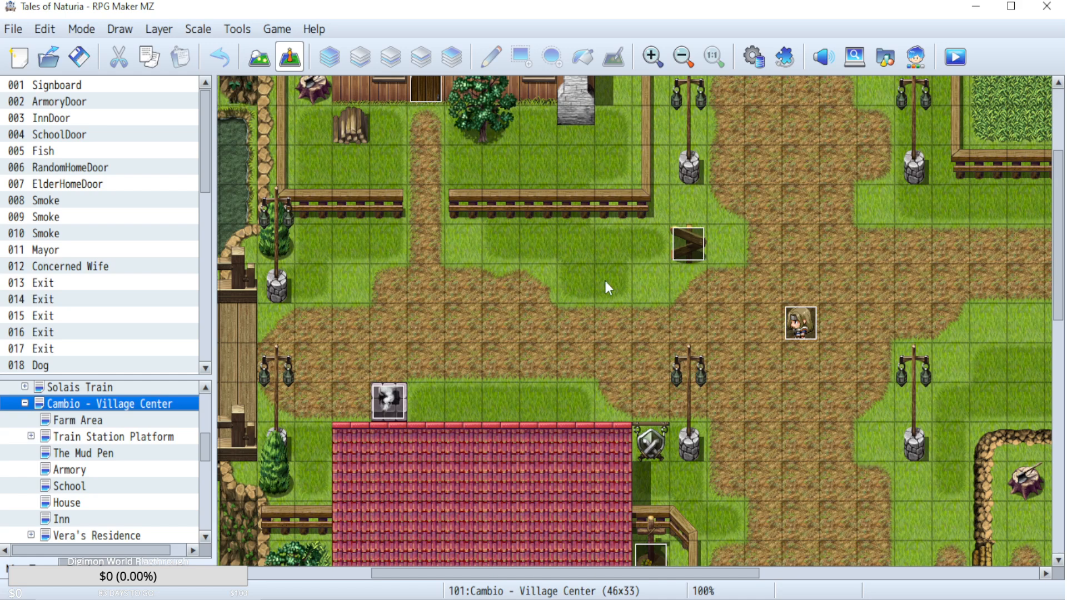
View the Vera's Residence map and the cave mouth area of the Nature Trail - Entrance map.
click(60, 439)
scroll(118, 497, down, 1)
click(94, 472)
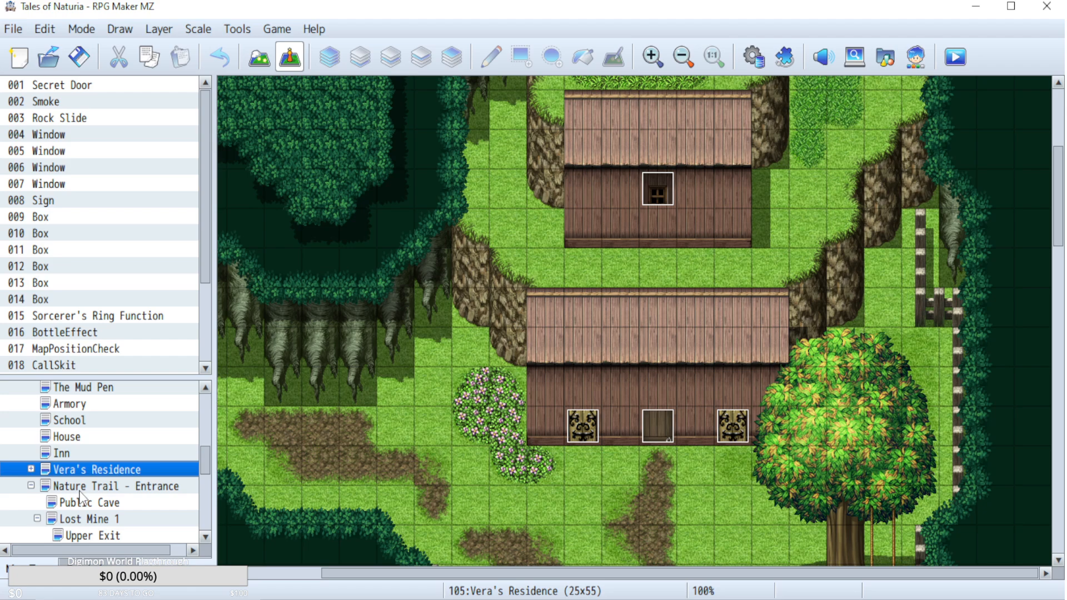
click(82, 487)
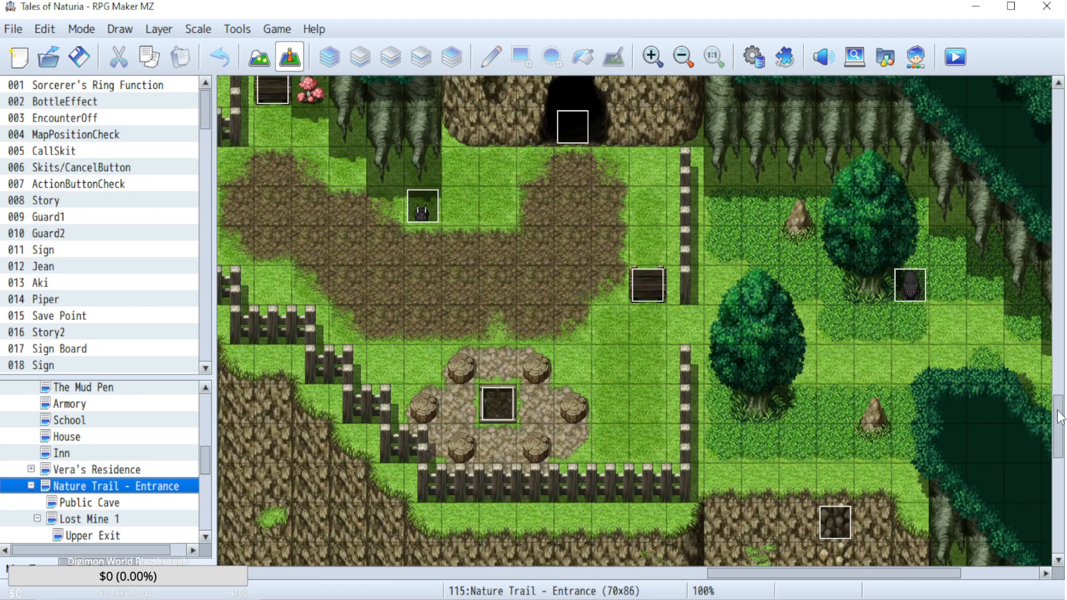
drag(1059, 417, 1063, 396)
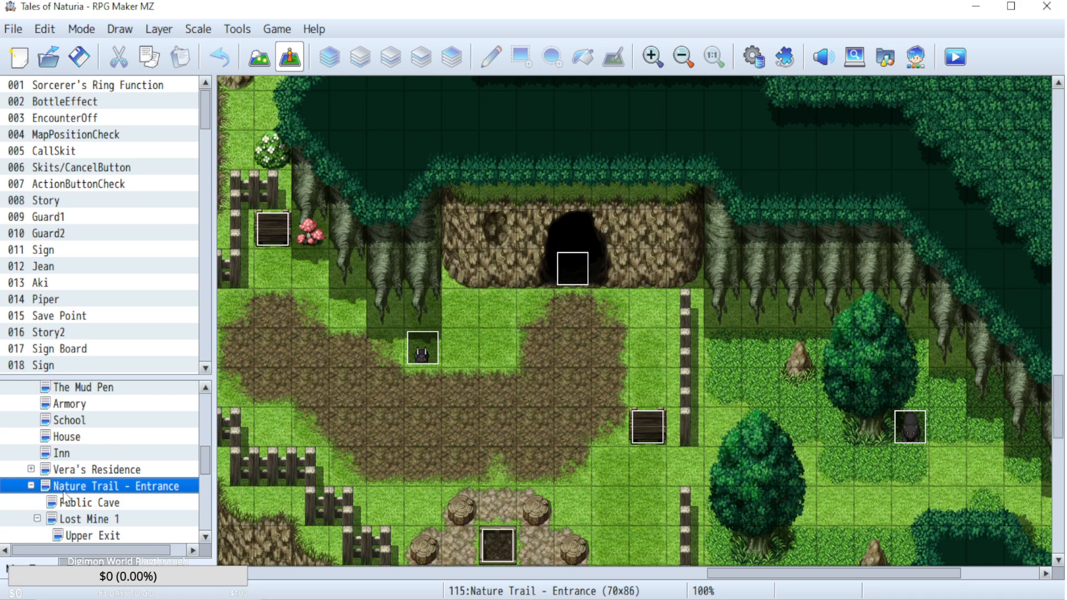
View the Public Cave map and examine Lost Mine 1 down to its underground pool.
click(89, 504)
click(103, 525)
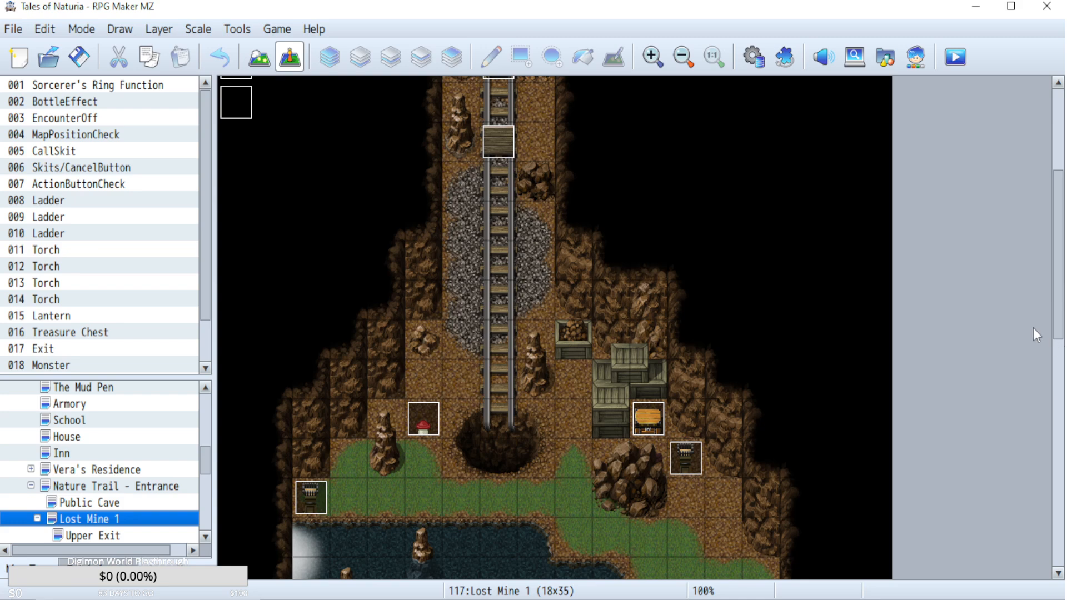
drag(1057, 291, 1056, 355)
scroll(80, 499, down, 1)
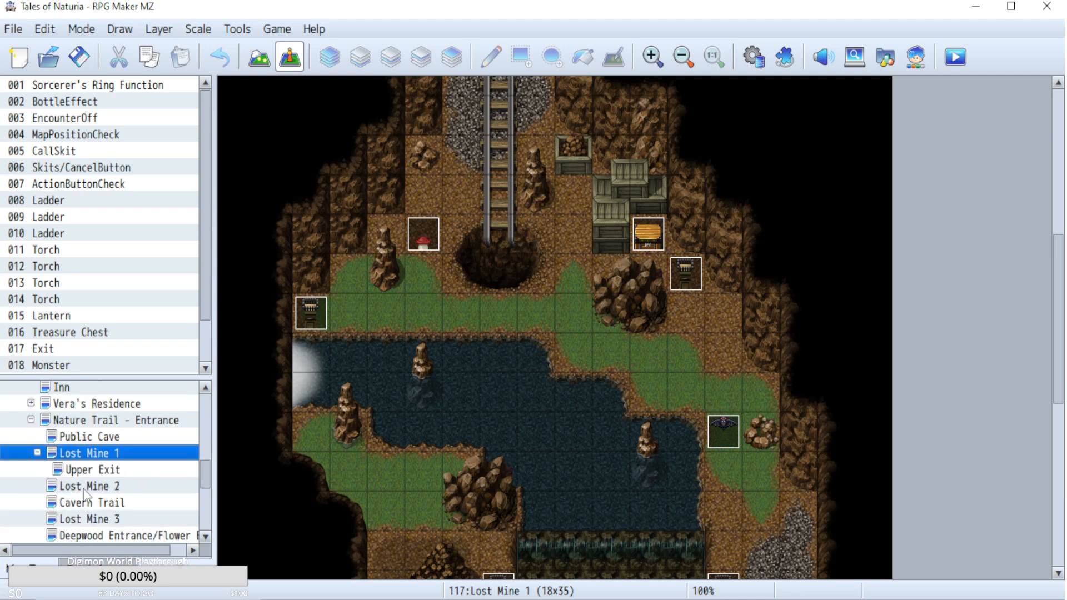
Open the Lost Mine 2 map and examine its layout from the upper ledge down to the lift.
click(85, 487)
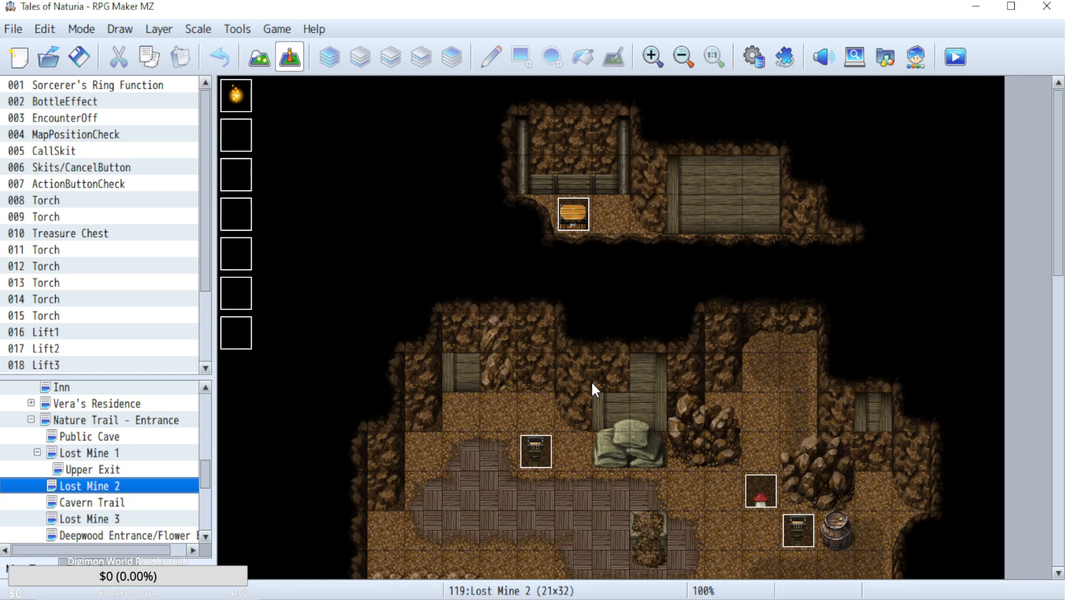
scroll(650, 361, down, 5)
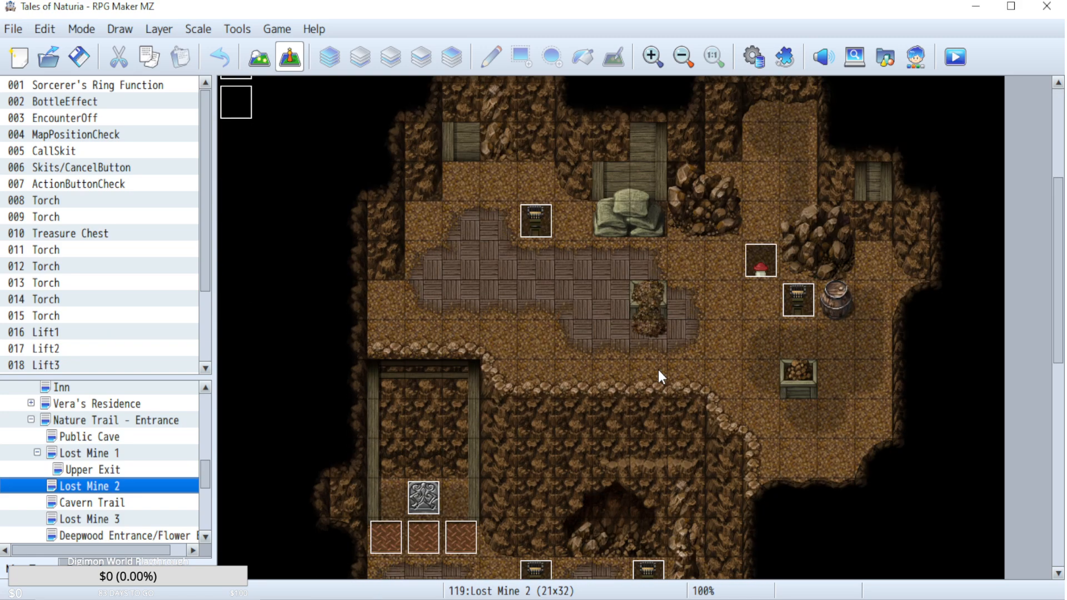
scroll(661, 375, down, 2)
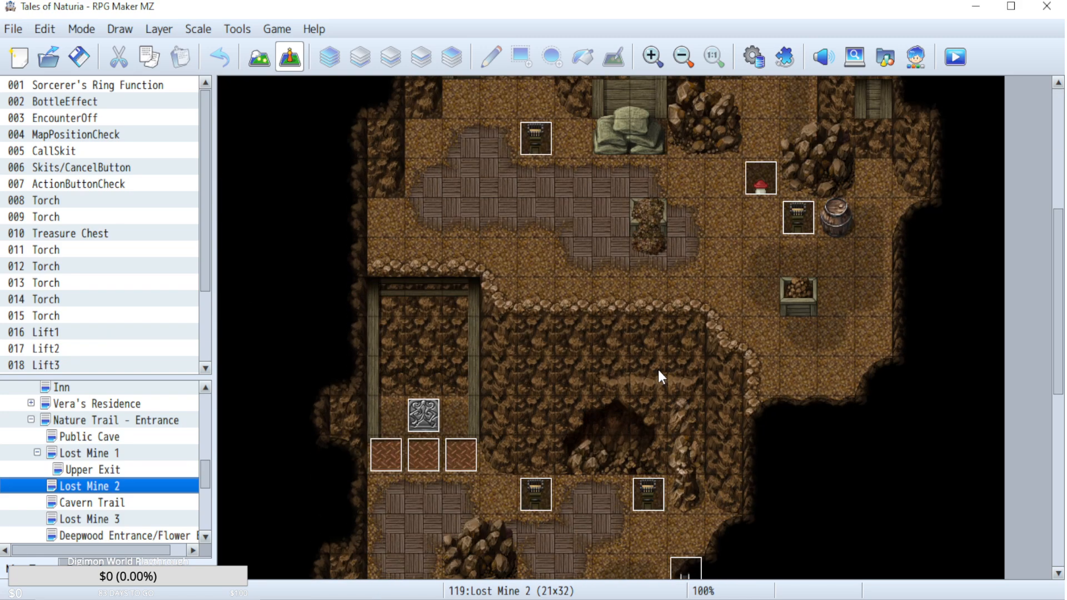
Browse the Cavern Trail, Lost Mine 3 and Deepwood Entrance maps in turn.
click(110, 504)
click(109, 519)
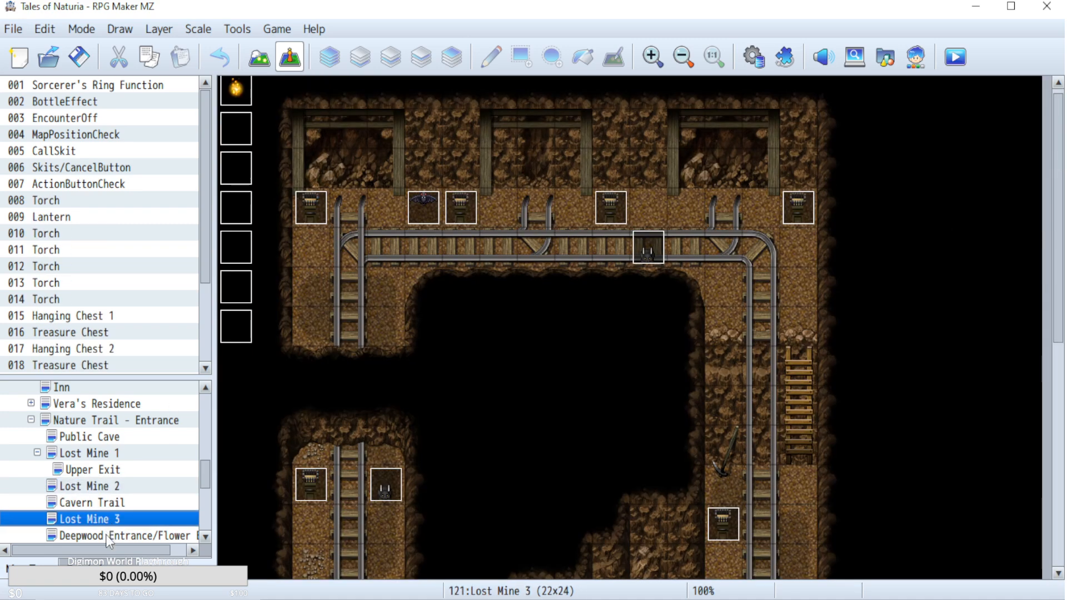
click(110, 536)
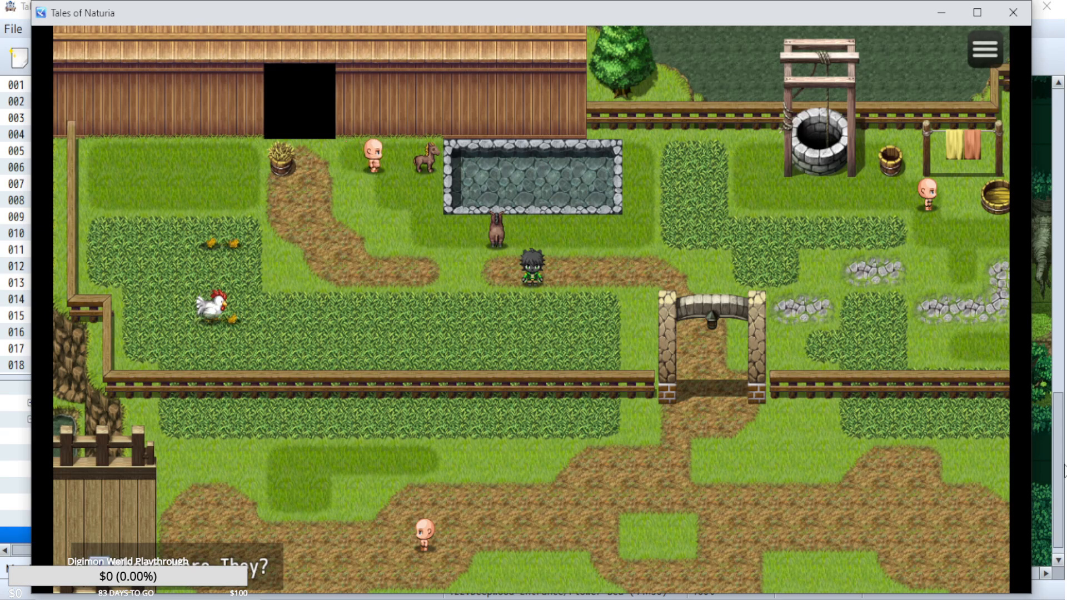
Switch back to the Tales of Naturia playtest, return to the title screen and load File 17.
key(Escape)
key(Up)
key(z)
key(z)
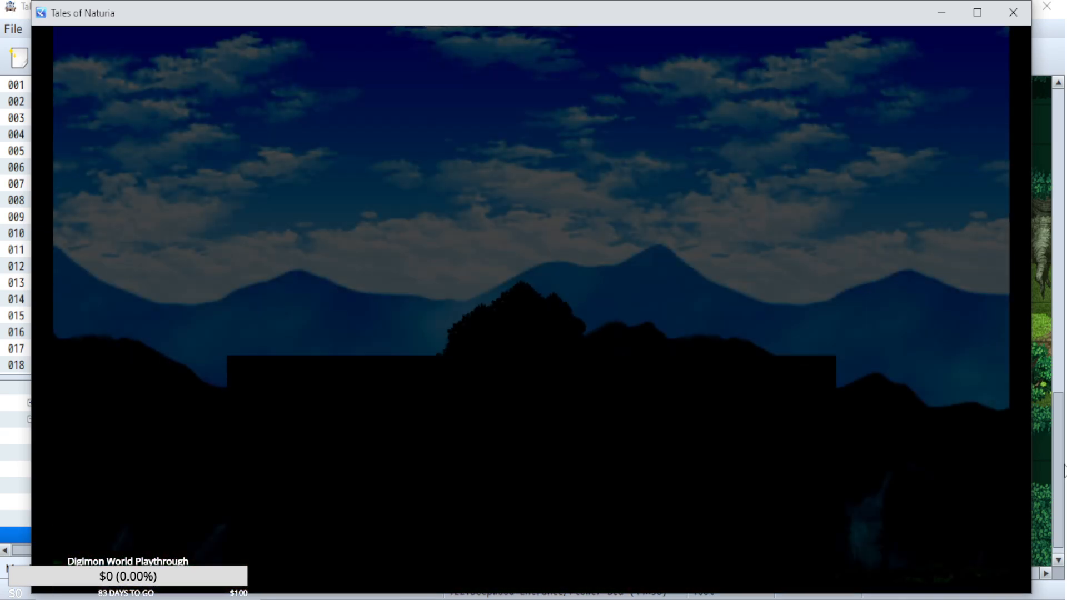
key(z)
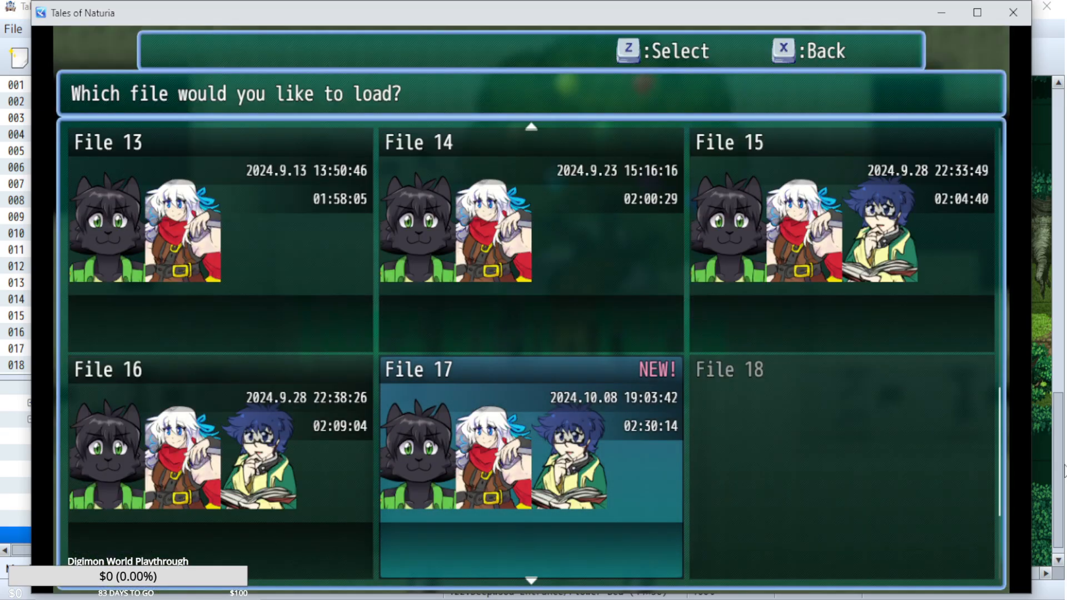
key(z)
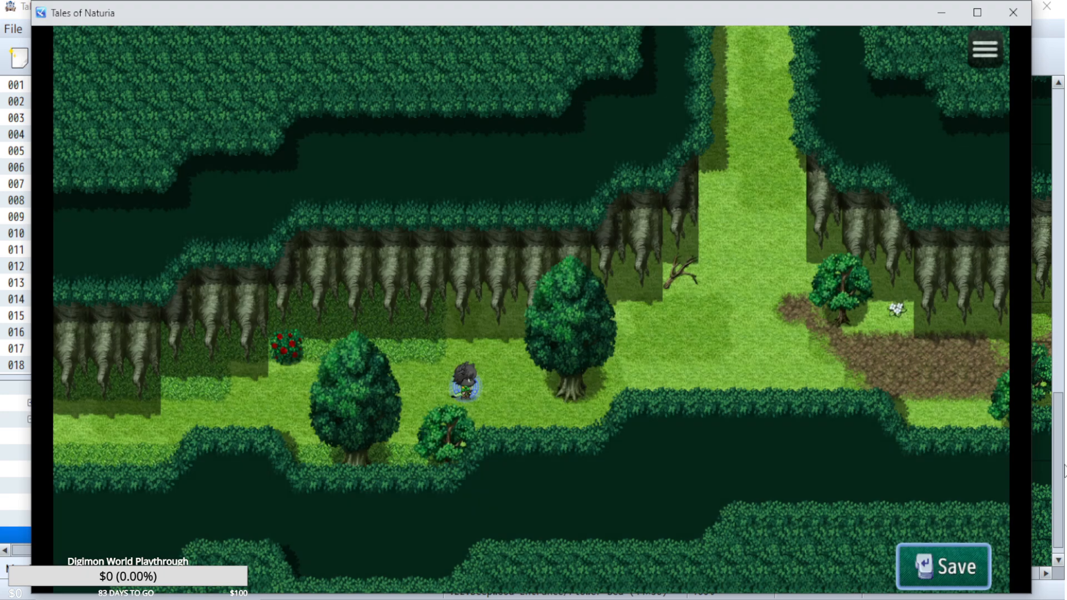
Return to the title screen and load File 16.
key(x)
key(Up)
key(z)
key(z)
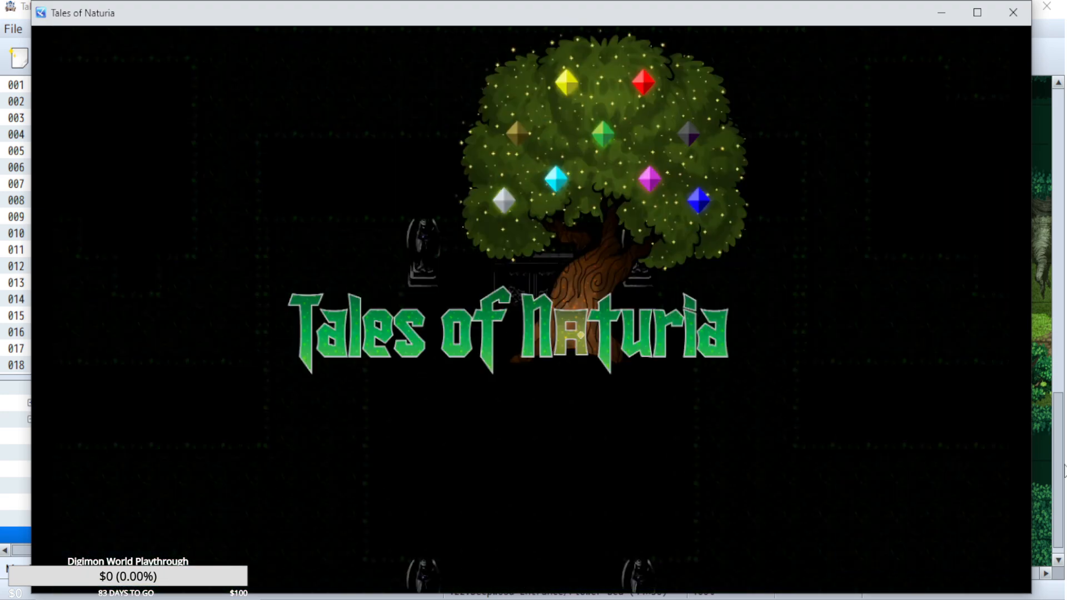
key(z)
key(Left)
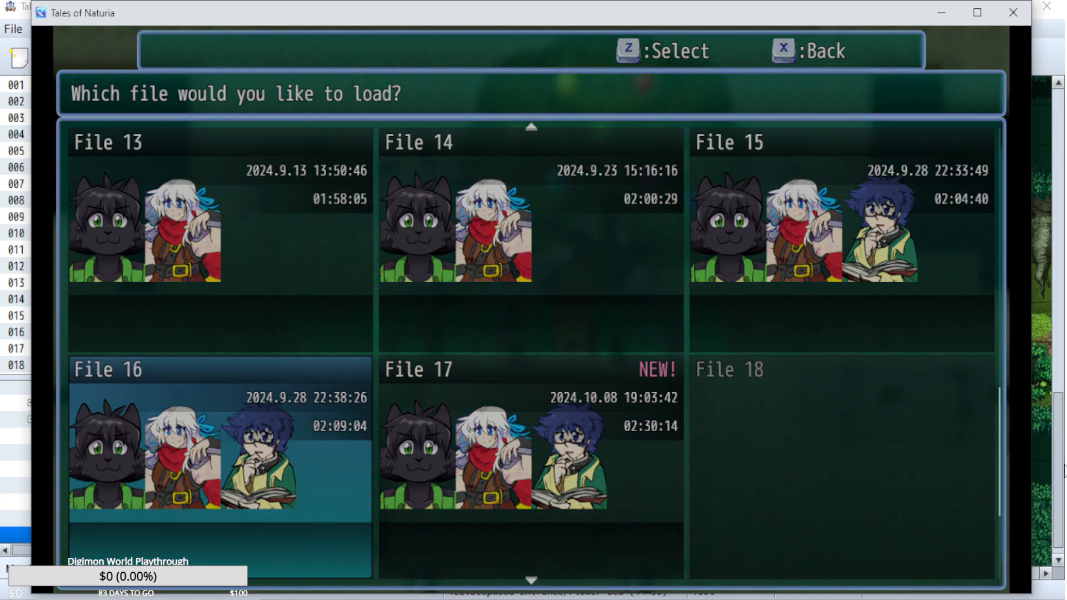
key(z)
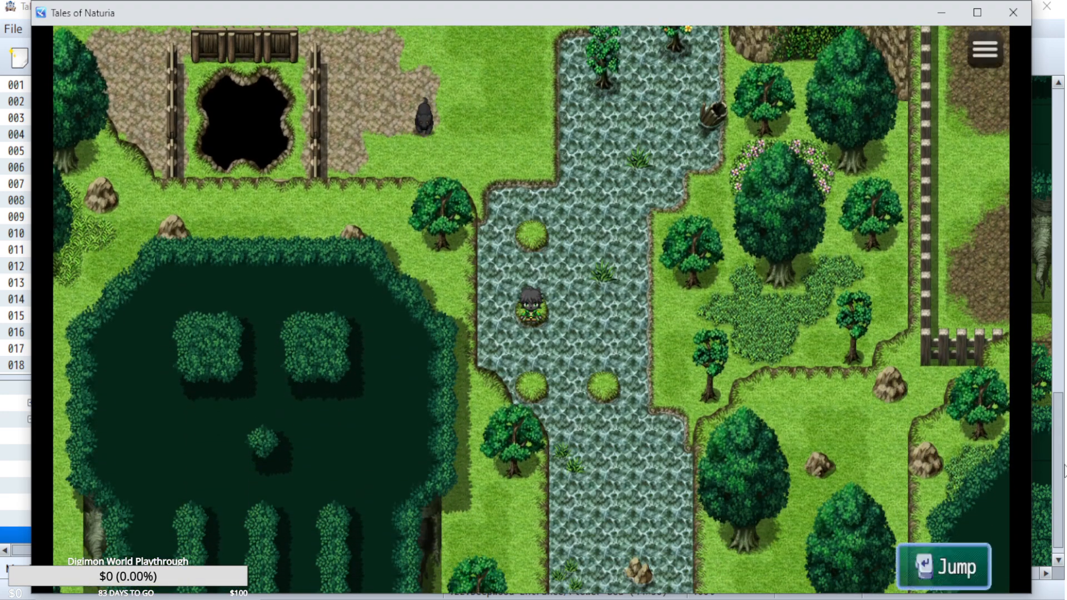
Move the character off the river platforms, past the flowering trees and into the overgrown cave above them.
key(Up)
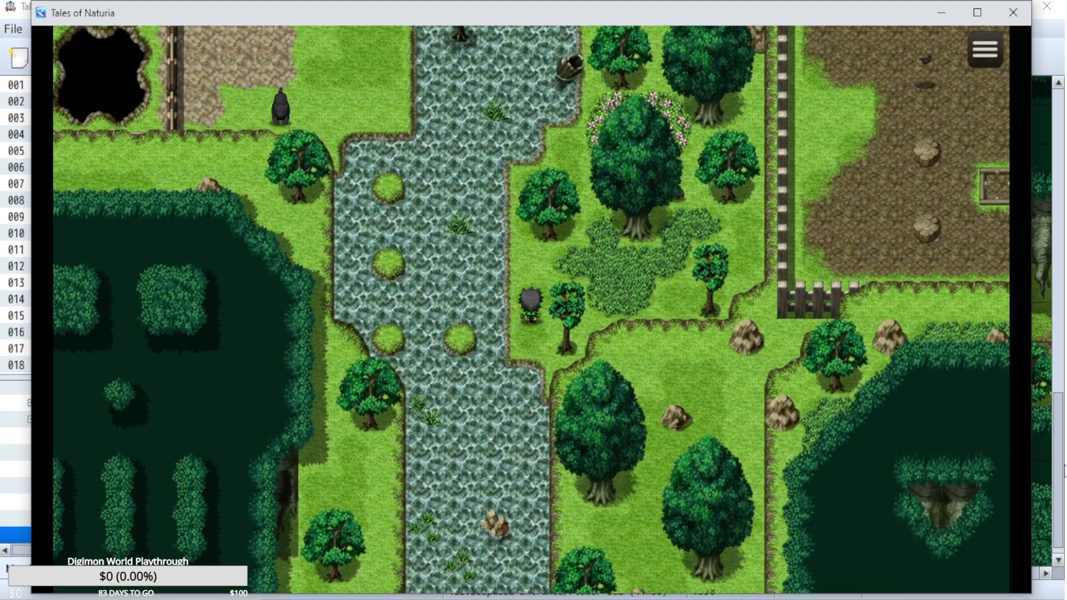
key(Right)
key(Up)
key(Right)
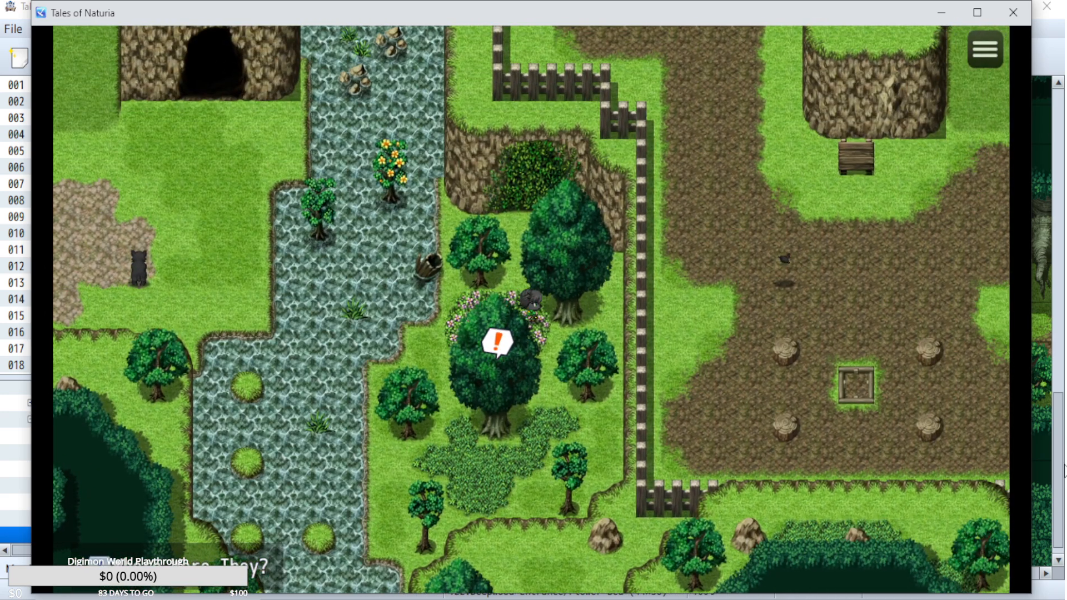
key(Up)
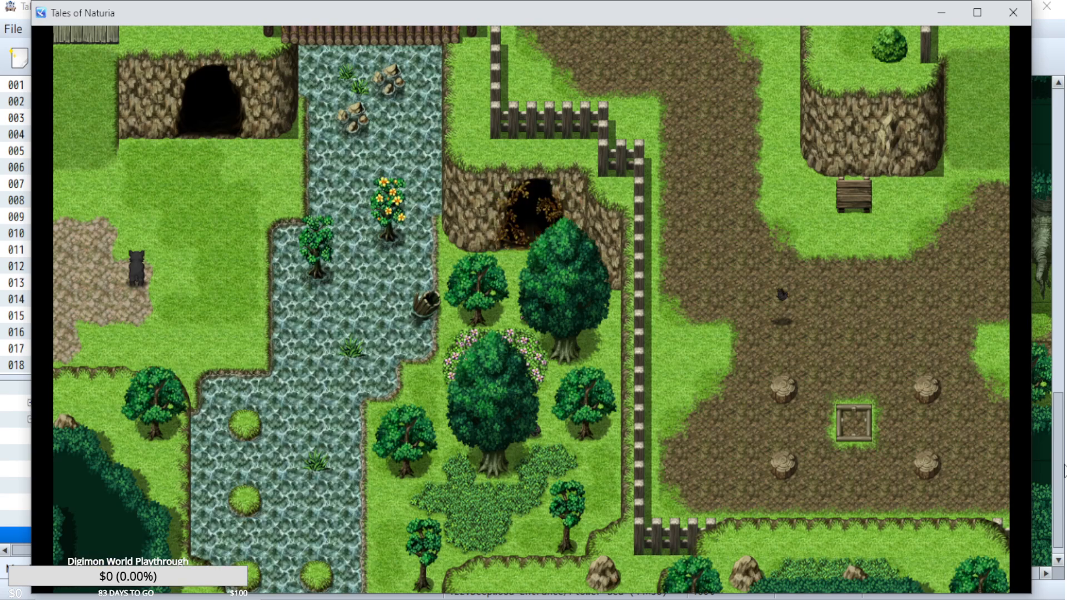
key(Up)
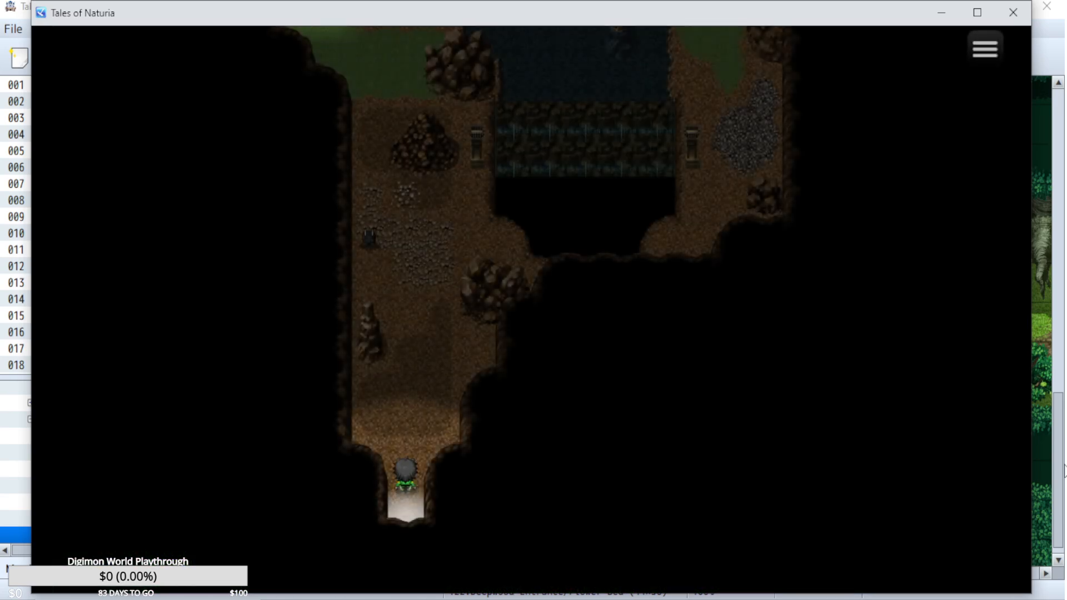
Walk up through the dark cave past the rubble and run into an enemy to start a battle.
key(Up)
key(Right)
key(Up)
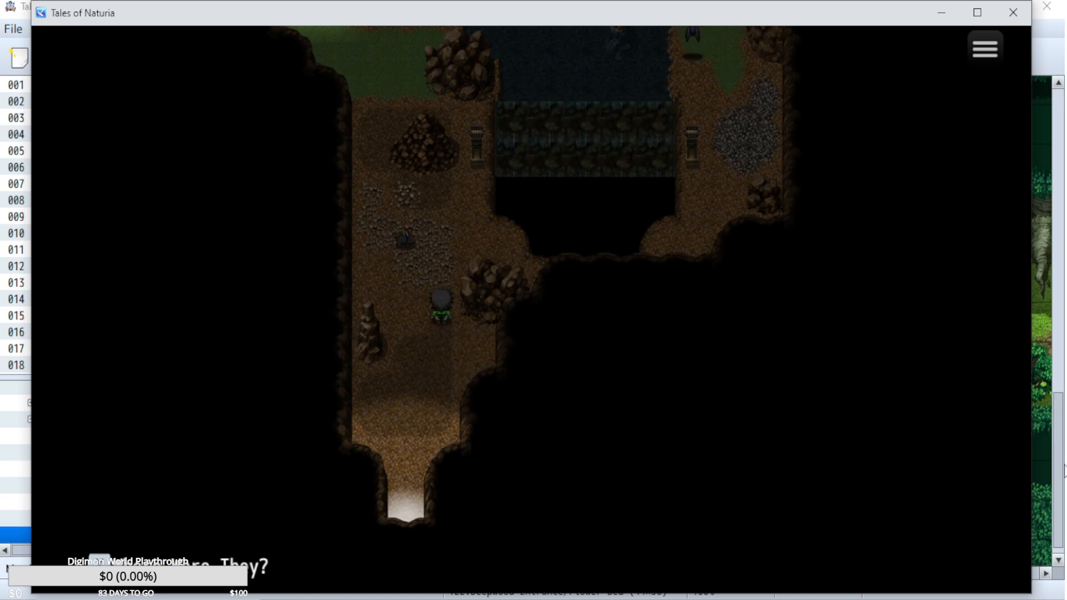
key(Up)
key(Right)
key(Up)
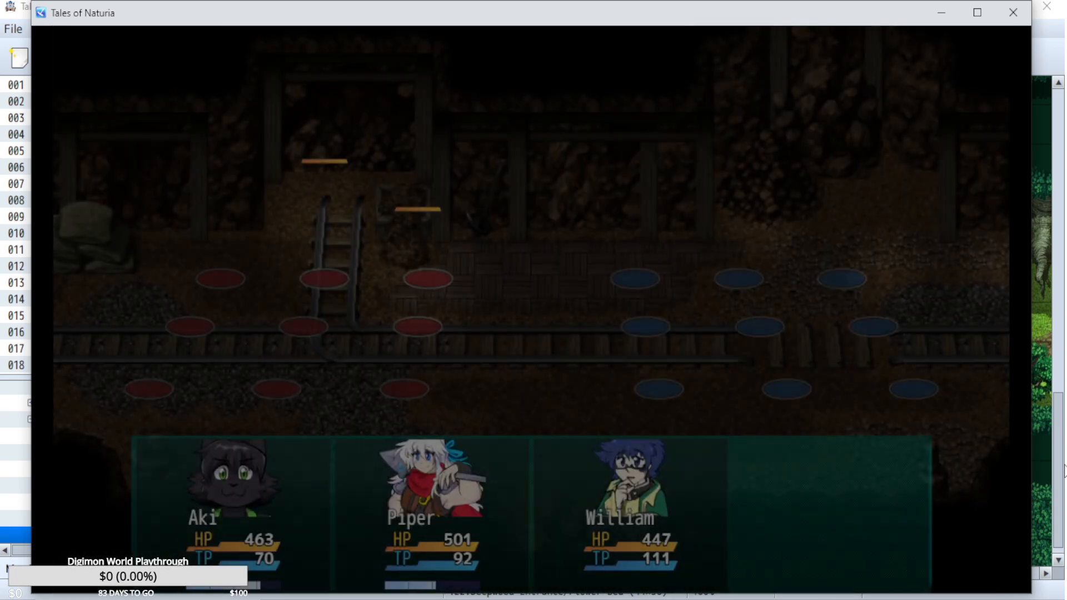
Have Aki use the Dust Bath arte on an enemy.
key(Down)
key(Return)
key(Up)
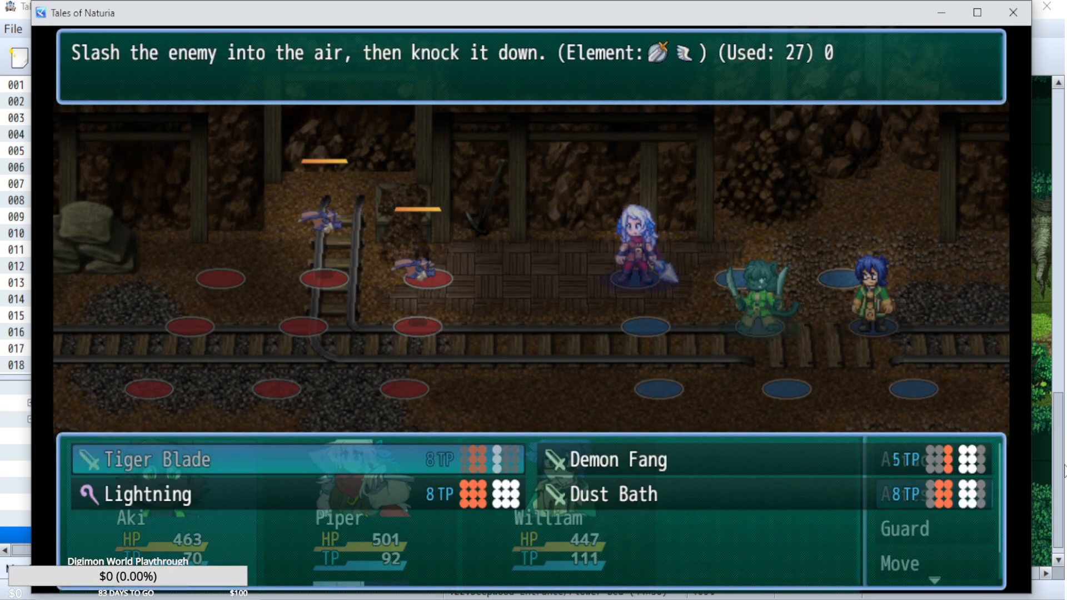
key(Right)
key(Down)
key(Return)
Have Piper cast Eruption and William use an arte, and let the battle turn play out.
key(Return)
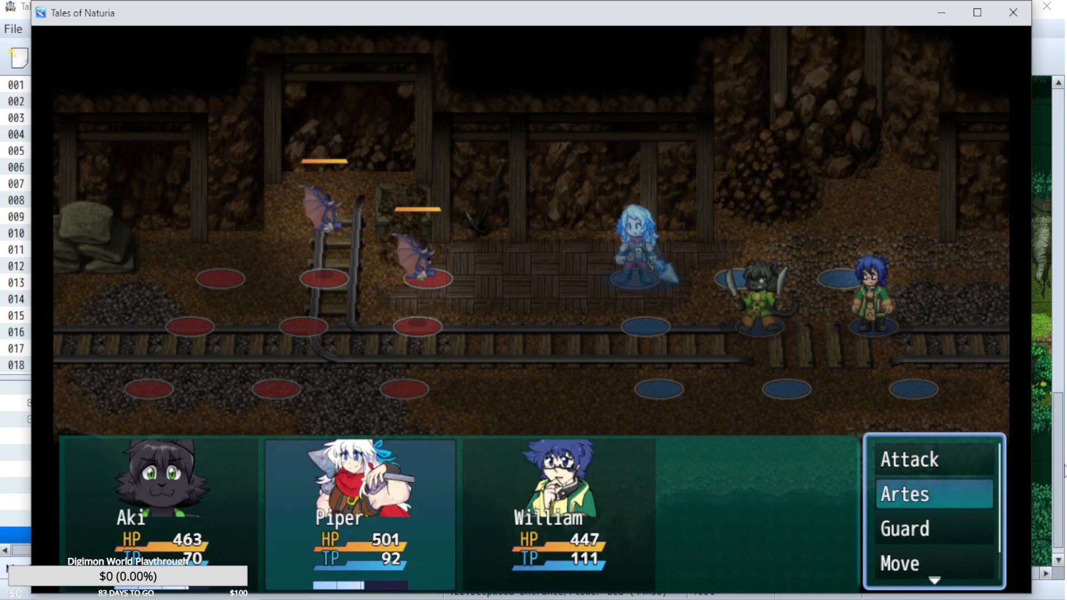
key(Return)
key(Down)
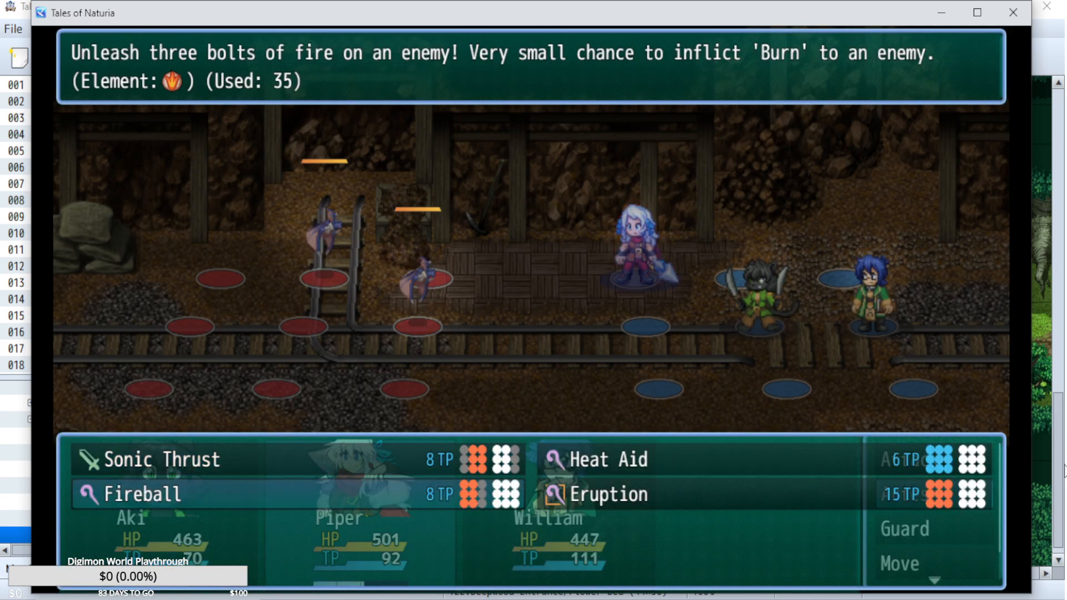
key(Right)
key(Escape)
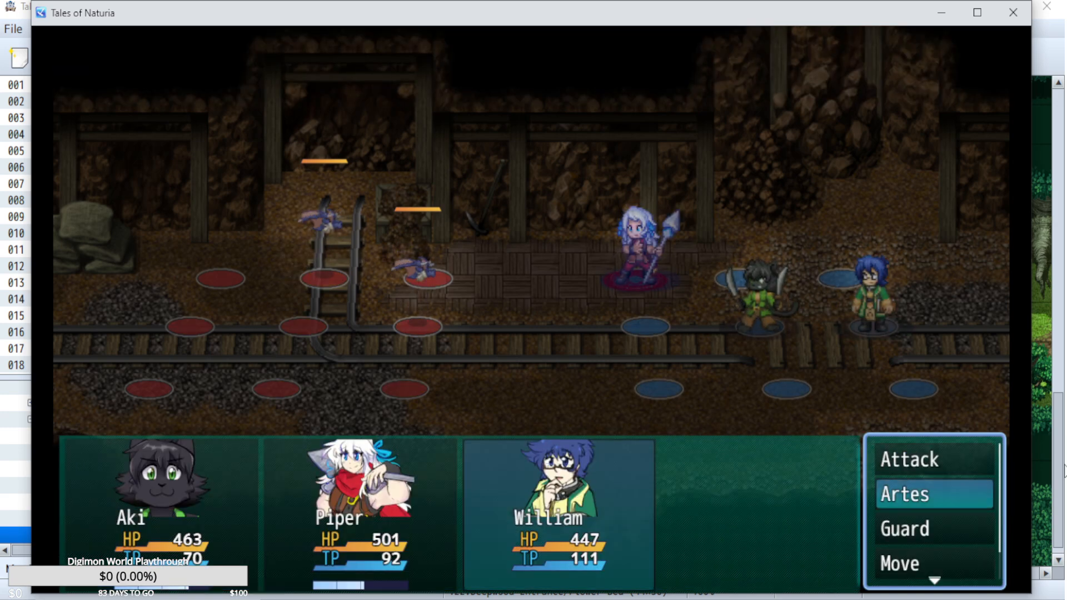
key(Return)
key(Return)
key(Return)
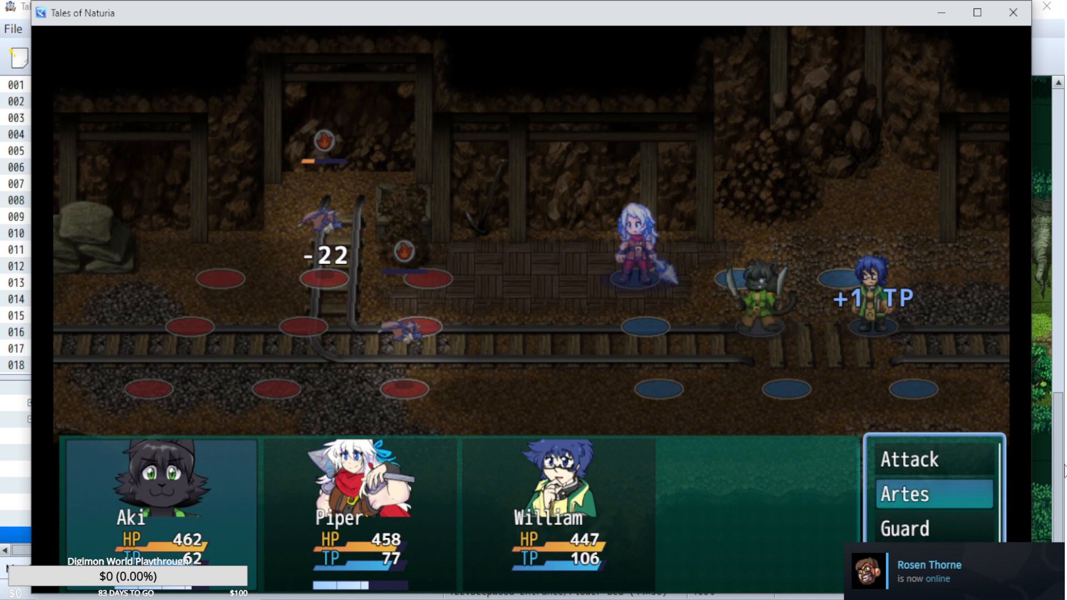
Abandon the battle, go back to the title screen and load File 17.
click(1011, 14)
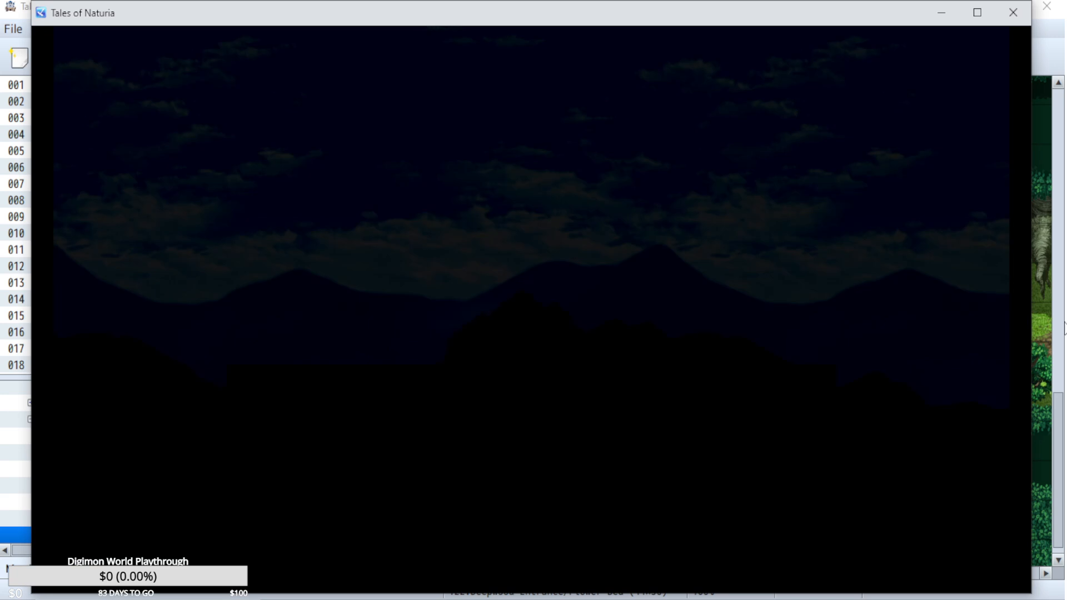
key(z)
key(z)
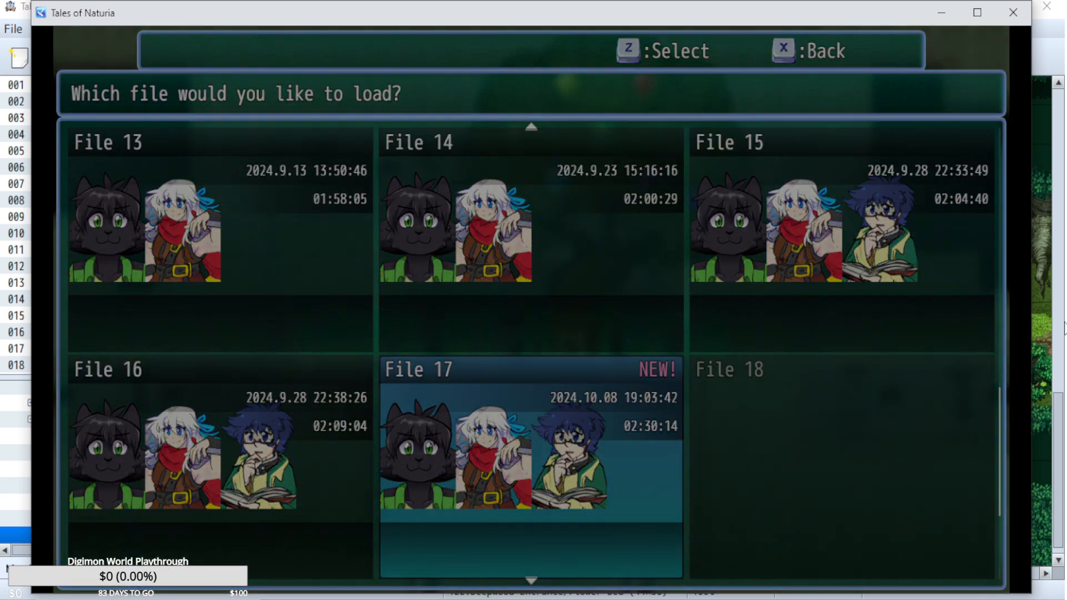
key(Left)
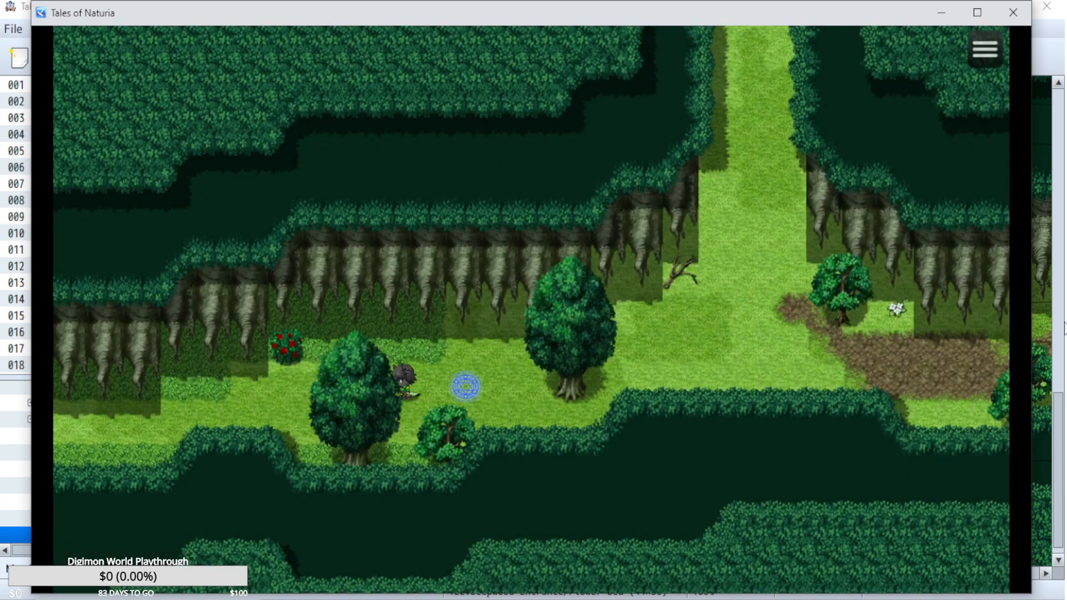
Walk from the forest save point through the torchlit cavern and out onto the fenced dirt path.
key(Left)
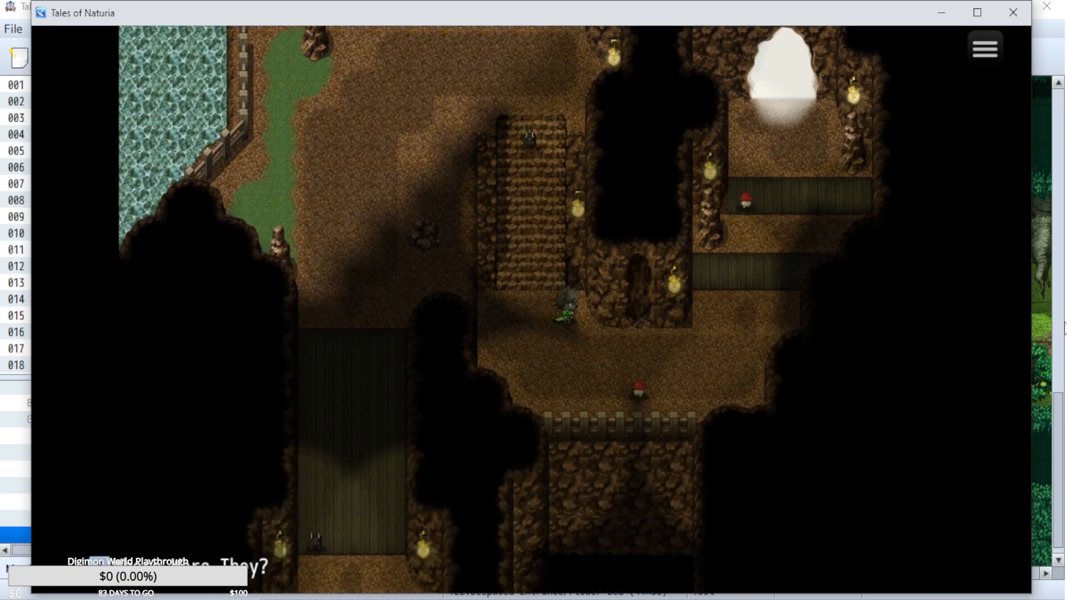
key(Down)
key(Right)
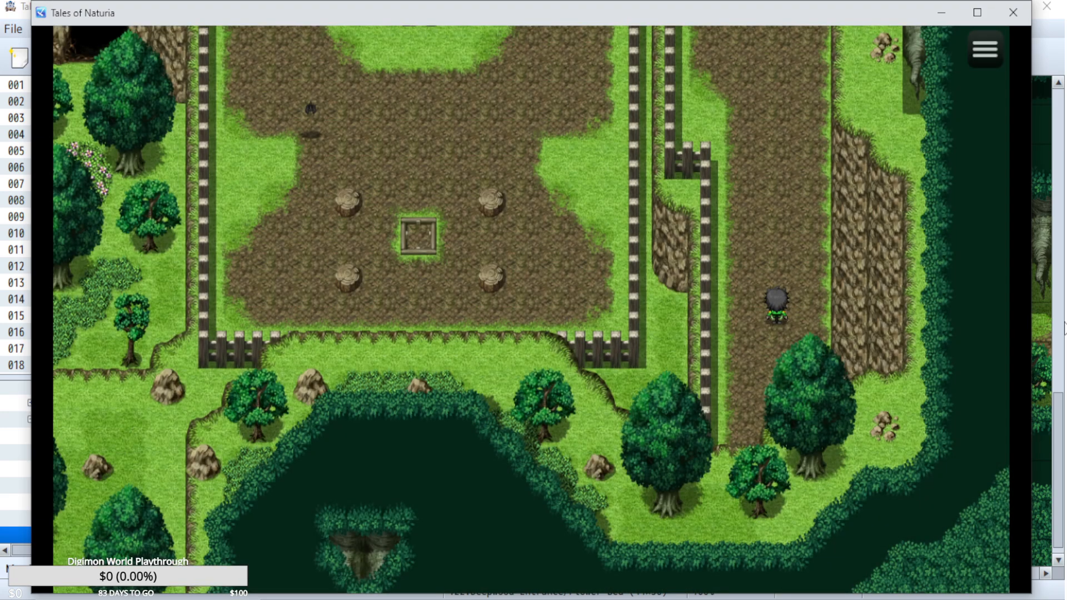
Follow the dirt path upward past the enemies and enter the cave above the blue flower patch.
key(Left)
key(Up)
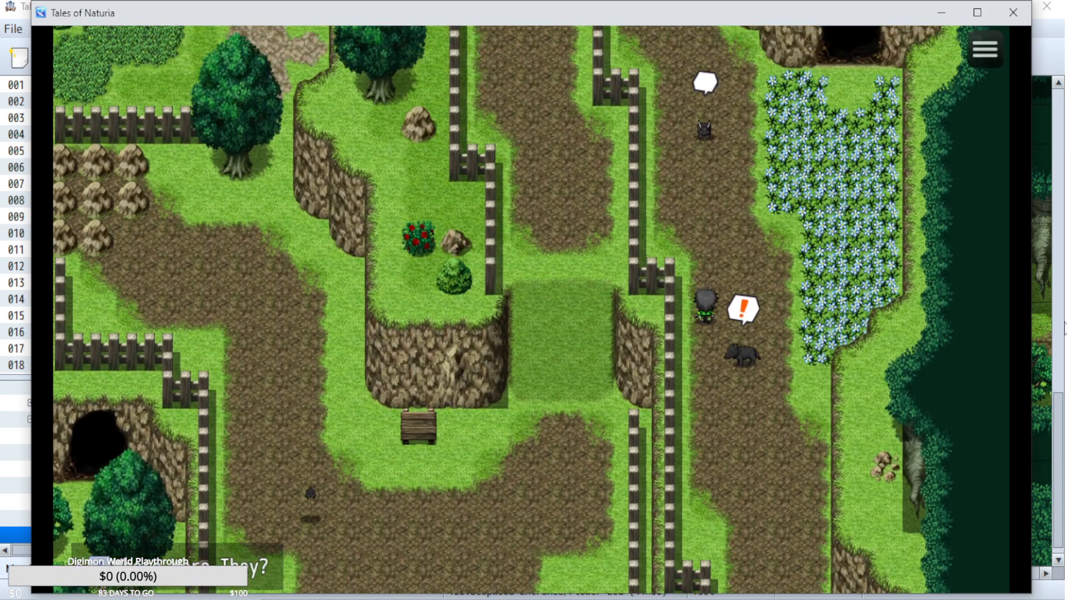
key(Right)
key(Up)
key(Up)
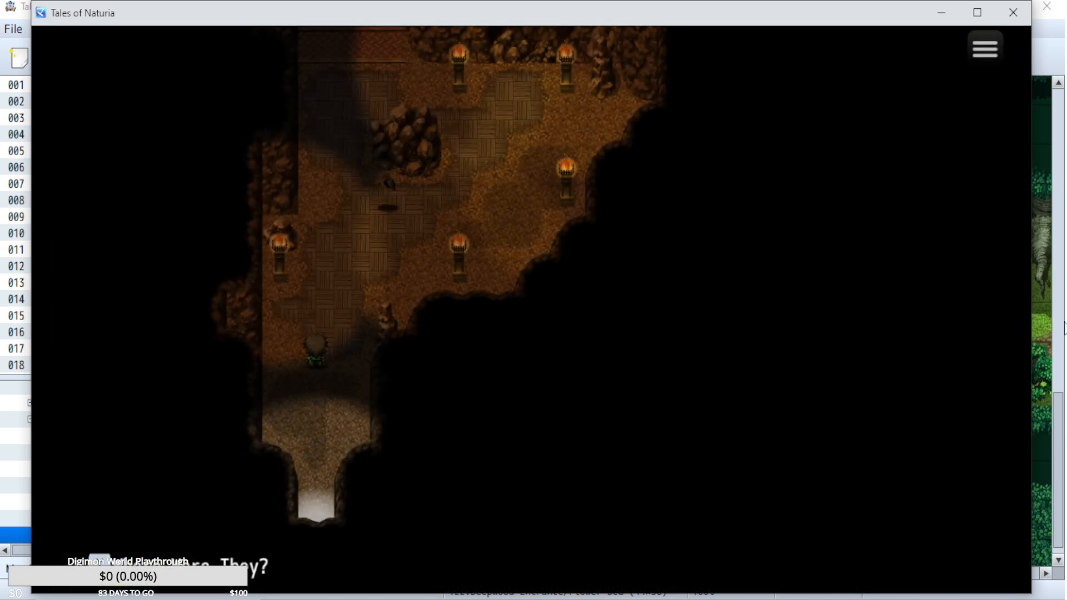
Walk up through the torchlit mine past the rock pile to the glowing red emblem in the alcove.
key(Up)
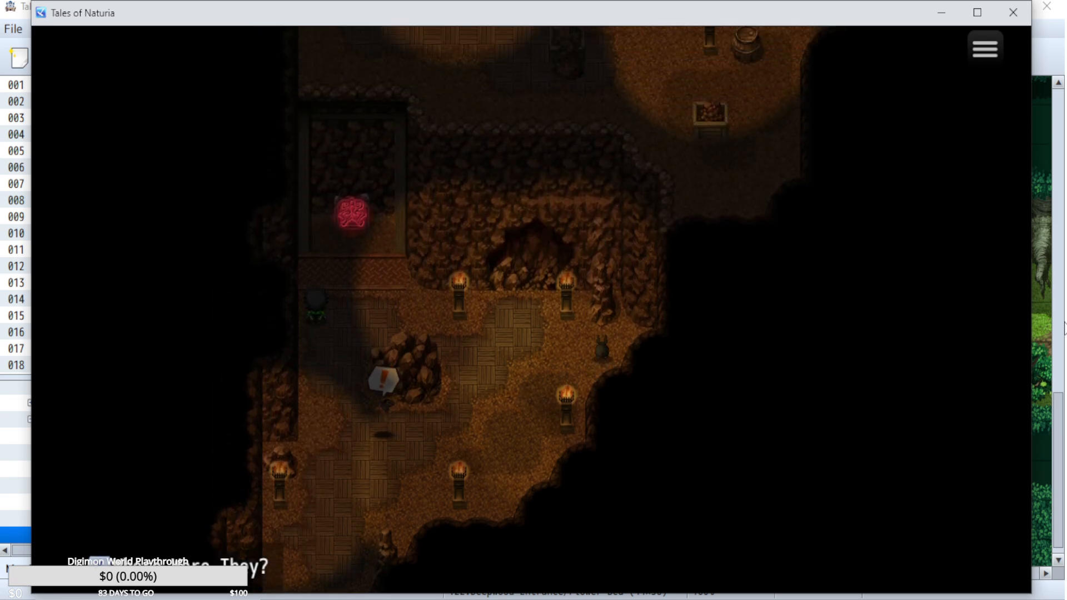
key(Escape)
key(Up)
key(Escape)
key(Up)
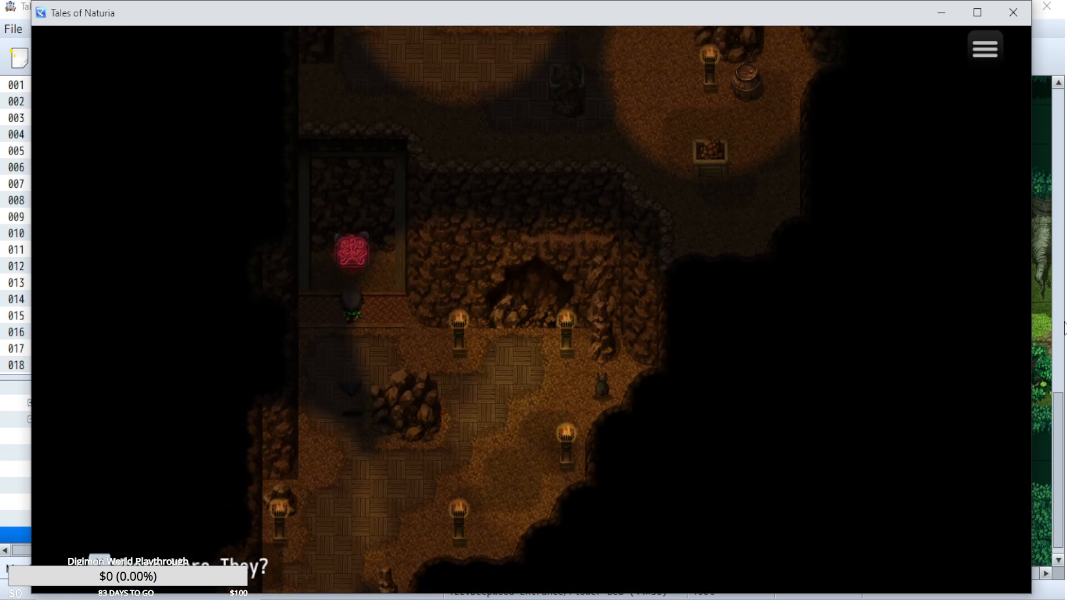
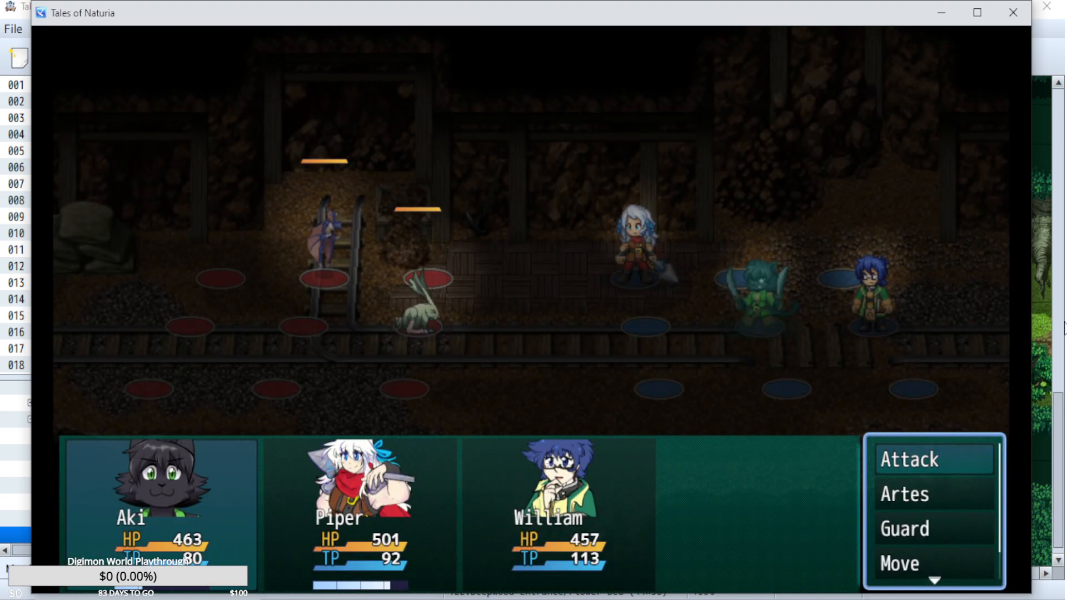
Have the party use basic attacks on the rabbit enemy in the test battle.
key(Return)
key(Return)
key(Return)
key(Return)
key(Return)
key(Return)
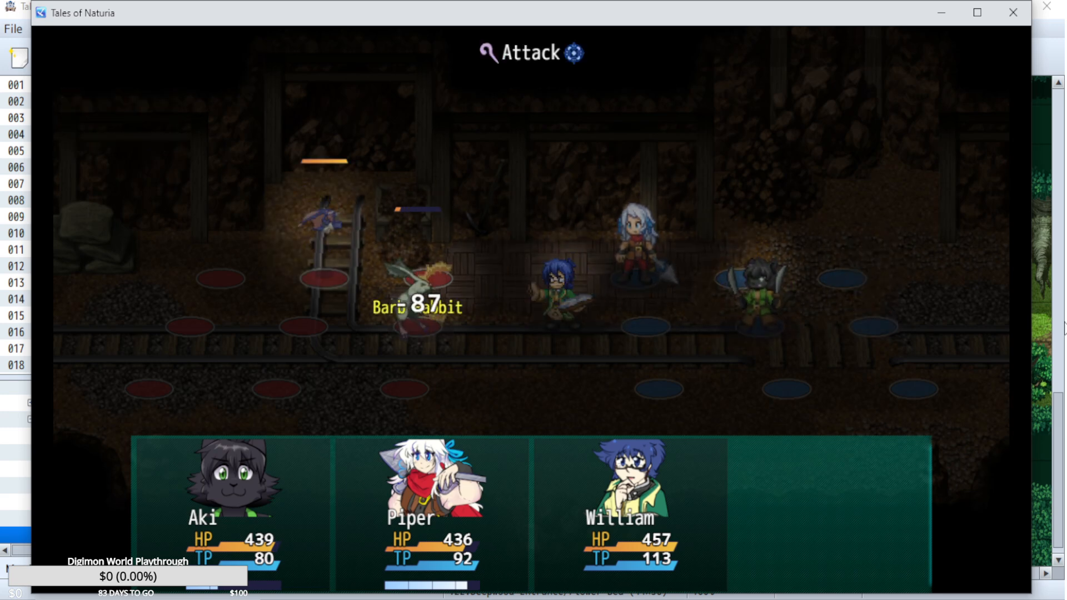
Finish the battle with basic attacks on the Cave Bat, and end the playtest.
key(Return)
key(Return)
key(Return)
key(Return)
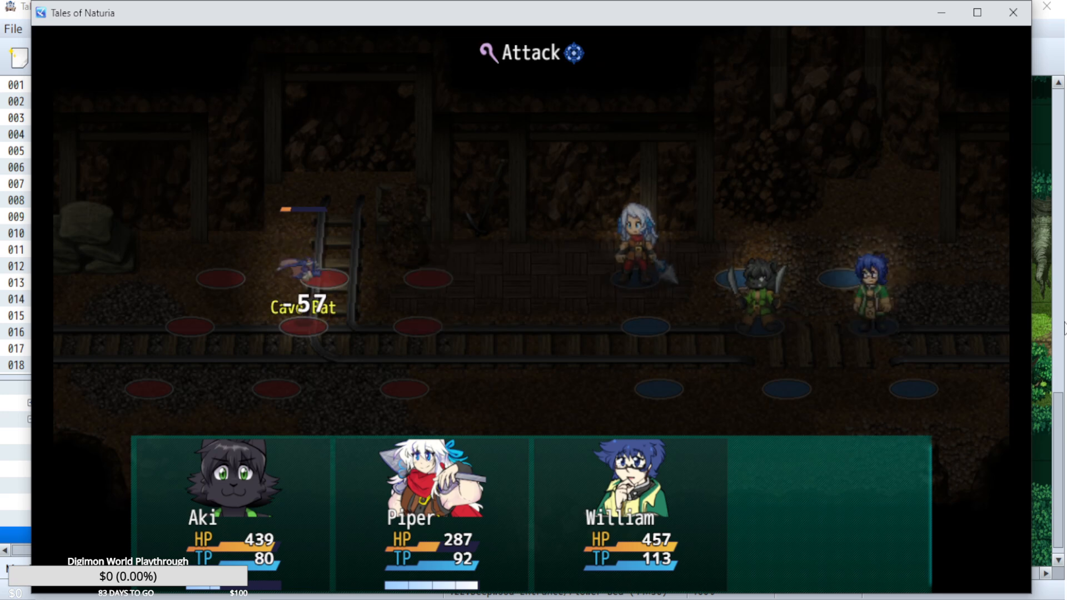
key(Return)
key(Return)
key(Return)
key(Return)
key(Return)
key(Return)
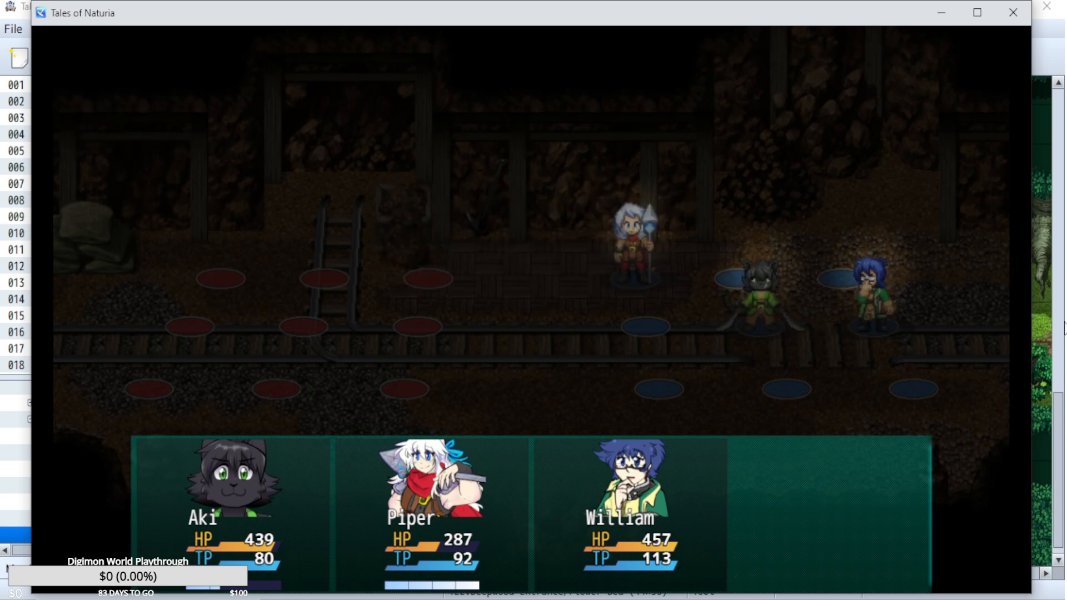
key(Return)
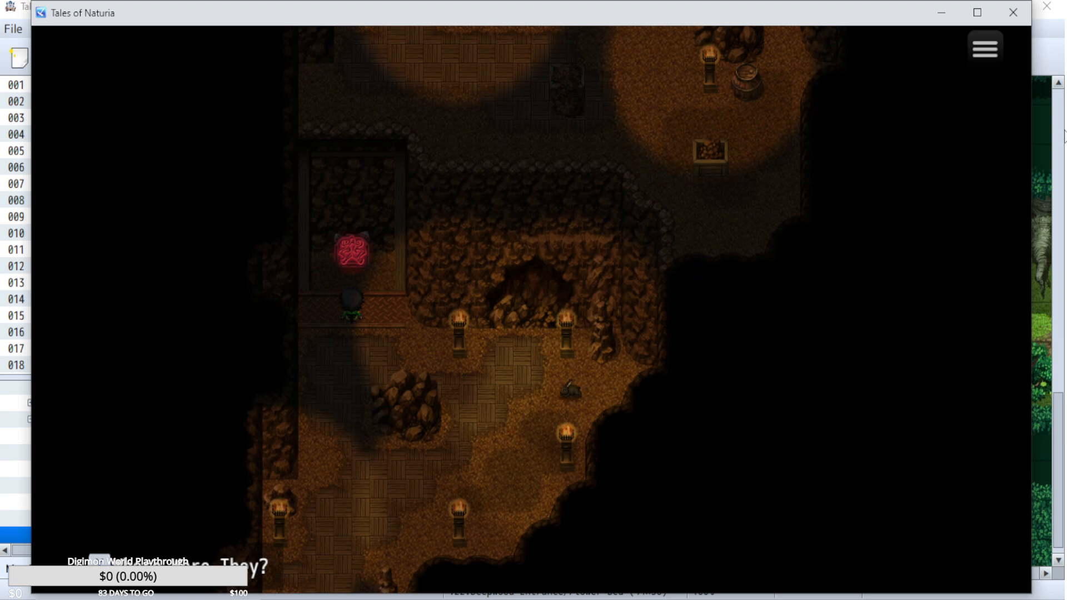
click(1020, 12)
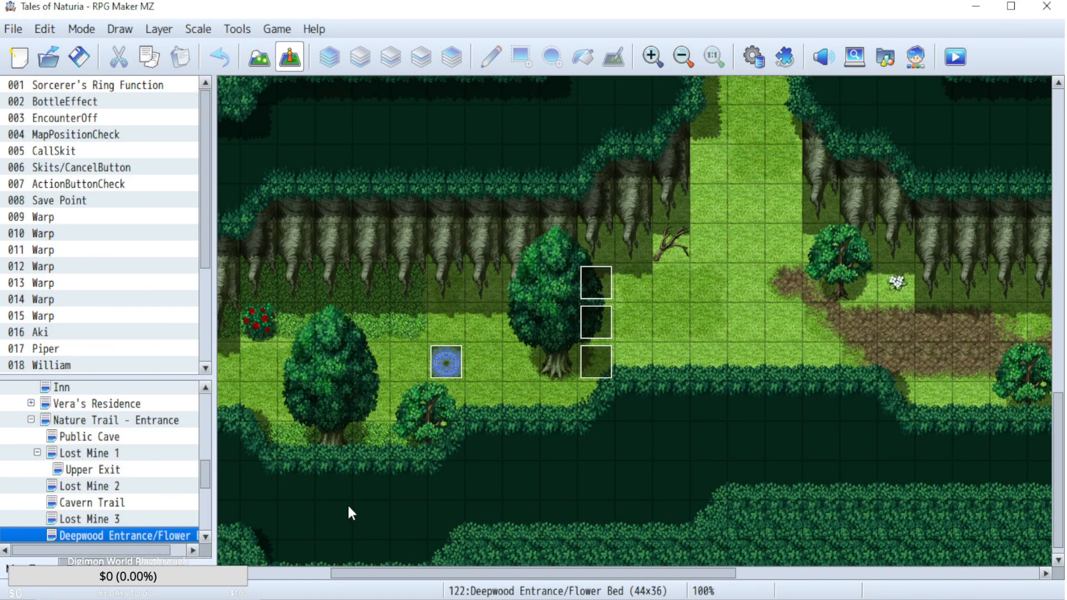
Delete the Change Class and Overlimit variable commands from page 1 of Monster event 109 on the Nature Trail - Entrance map.
click(94, 471)
click(104, 453)
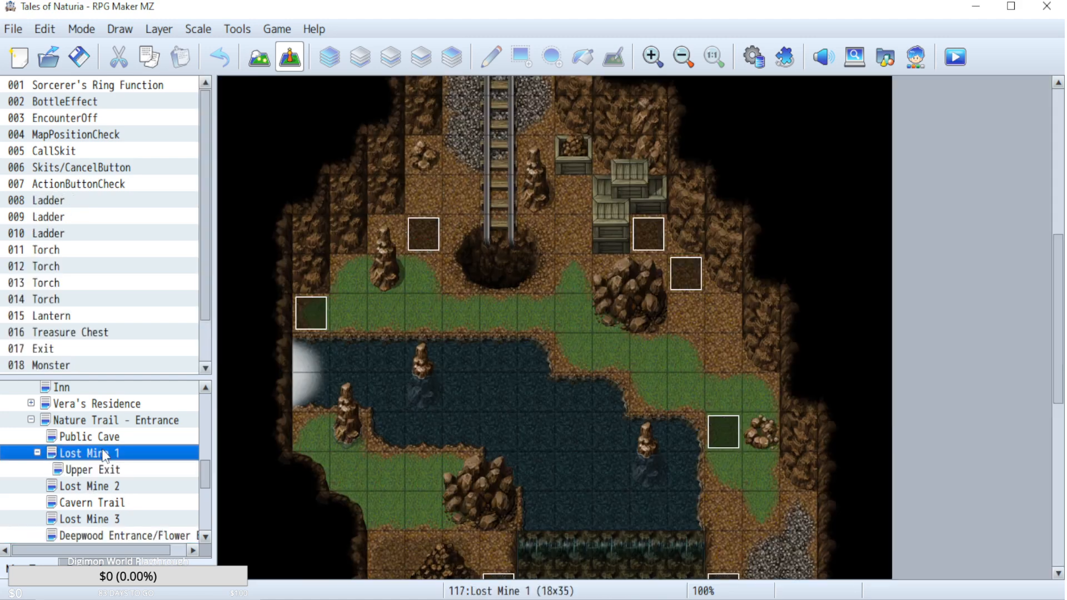
click(92, 503)
click(89, 489)
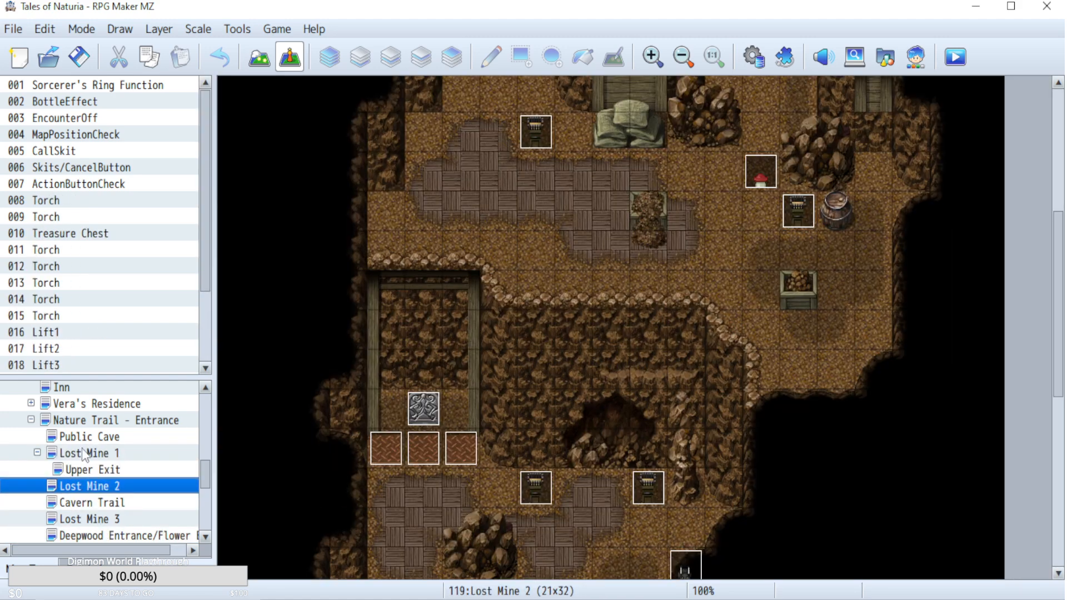
click(89, 422)
double_click(908, 433)
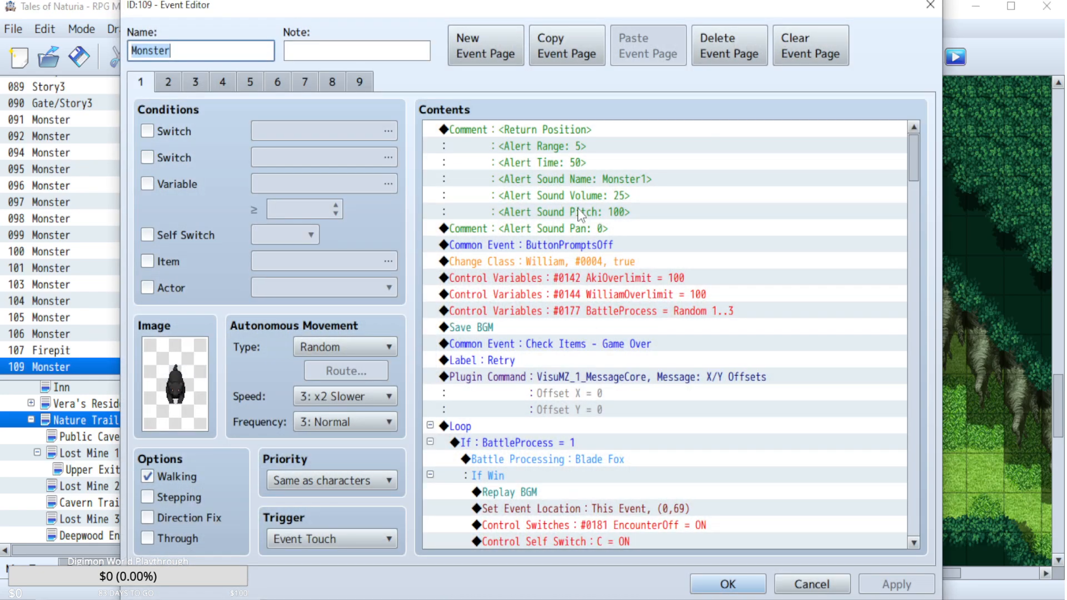
click(565, 261)
key(Delete)
key(Delete)
key(Delete)
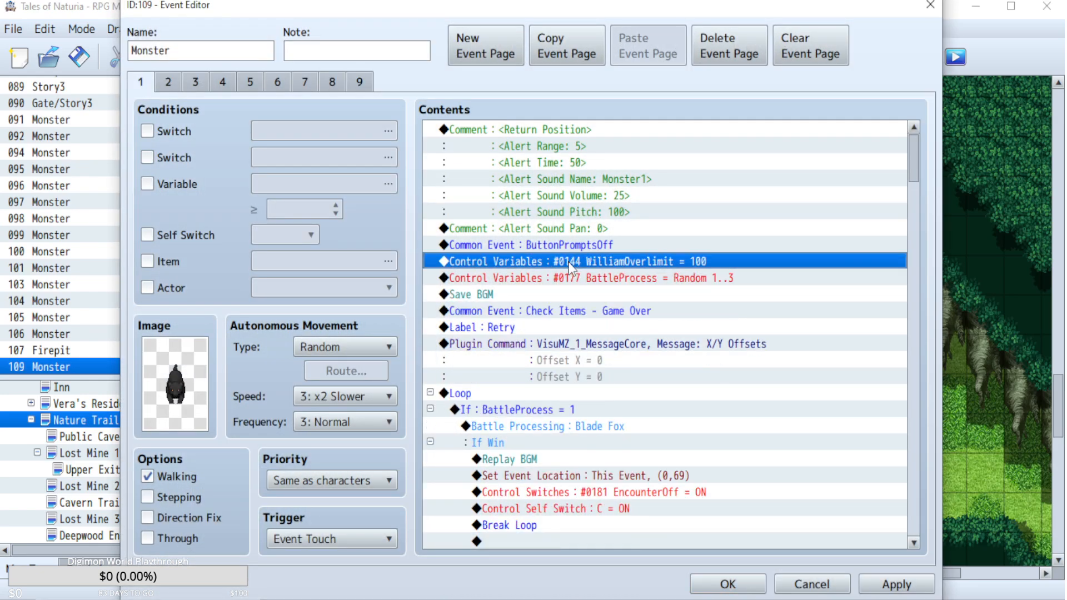
click(728, 584)
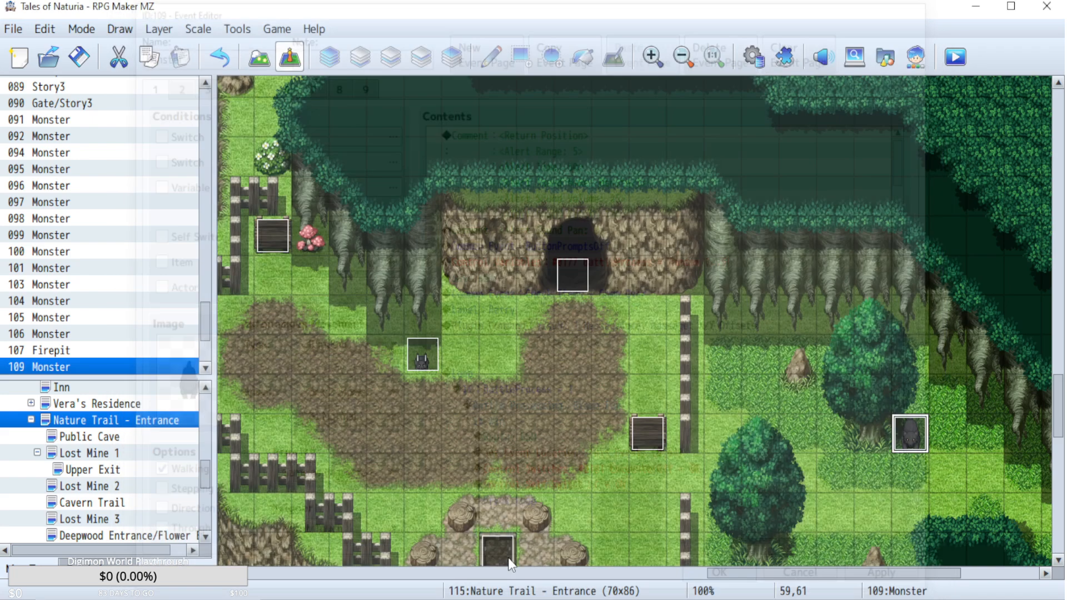
On the Lost Mine 2 map, examine the movement routes and self-switch scripts on pages 2 and 3 of the Lift2 event.
click(111, 454)
click(100, 520)
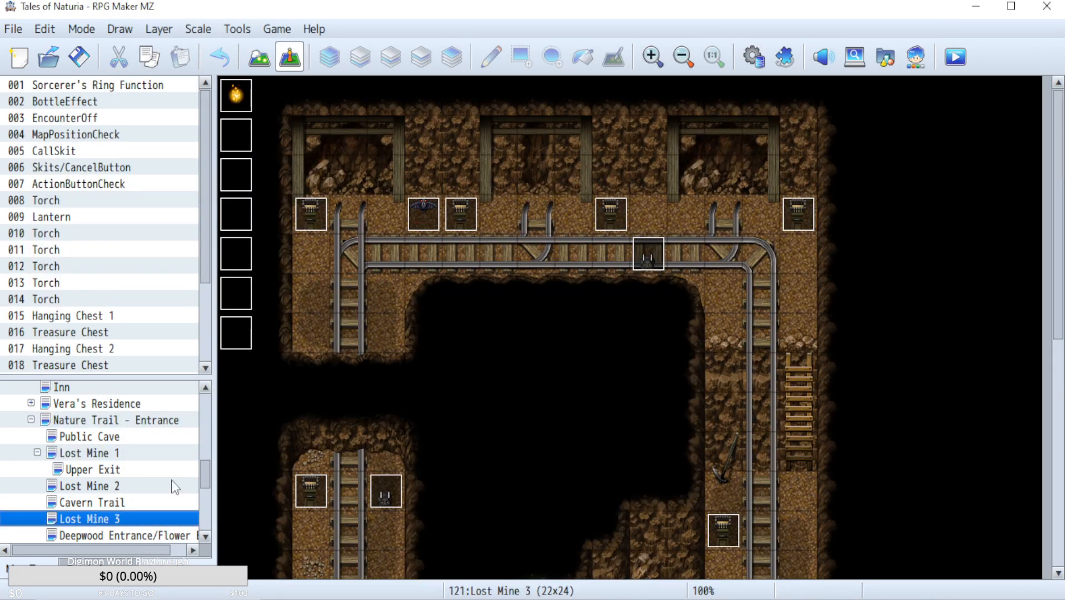
click(101, 503)
click(98, 489)
double_click(395, 439)
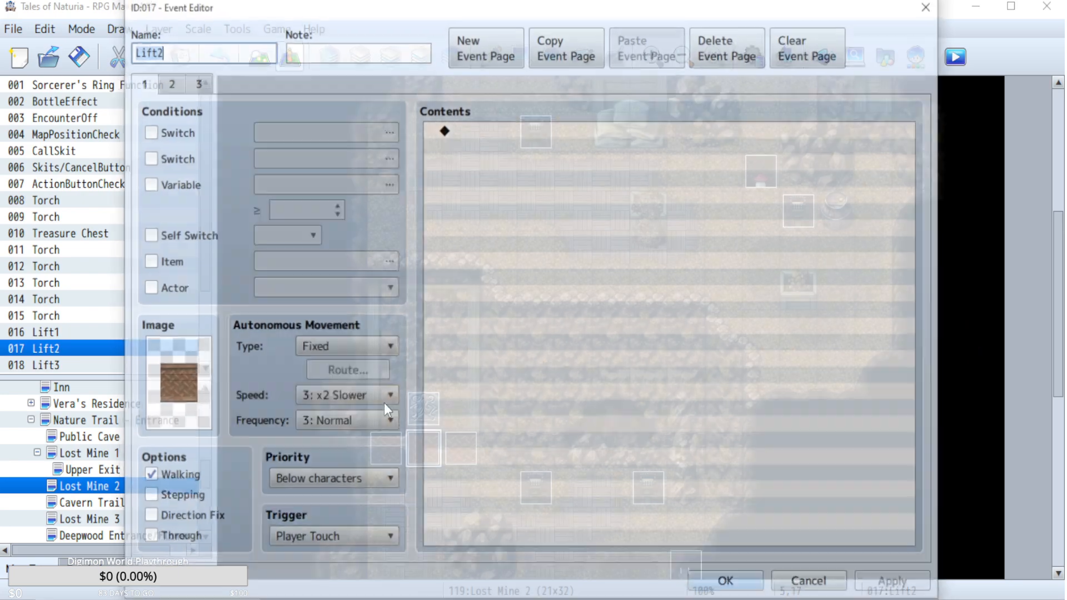
click(178, 83)
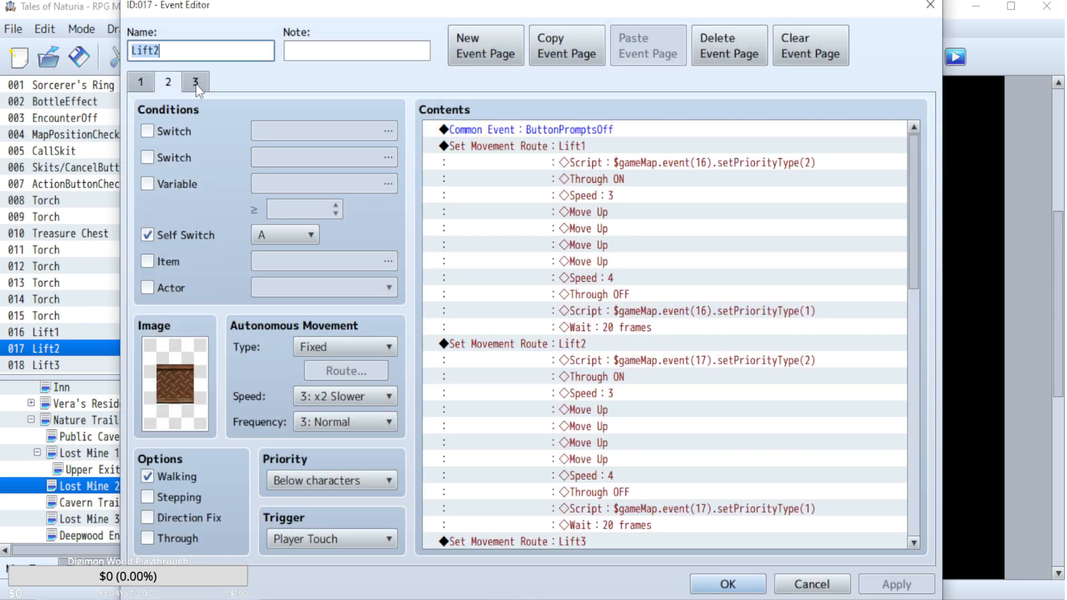
click(196, 83)
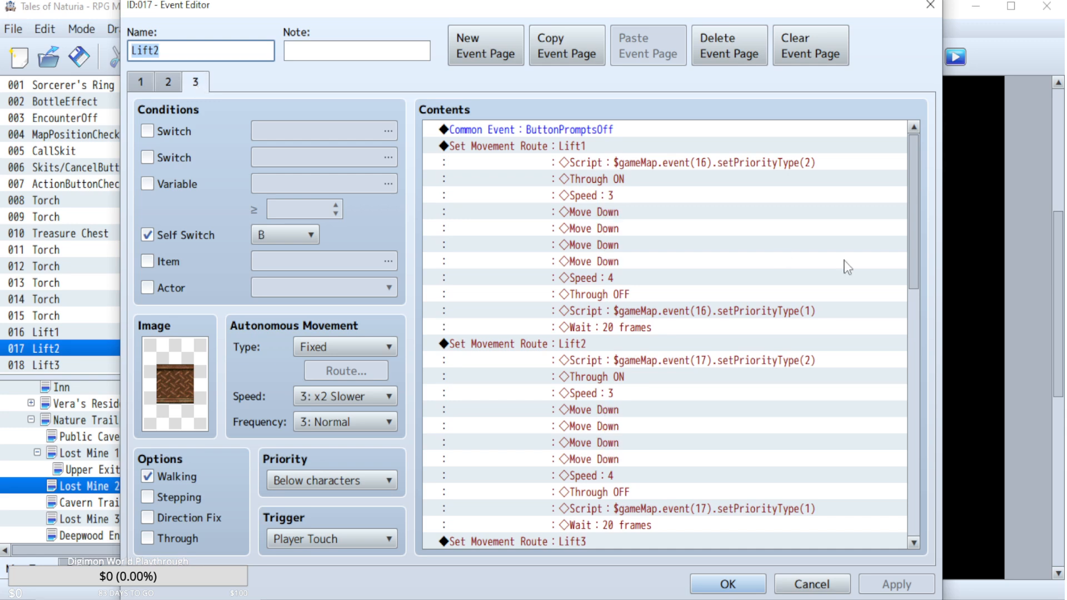
drag(915, 174, 924, 478)
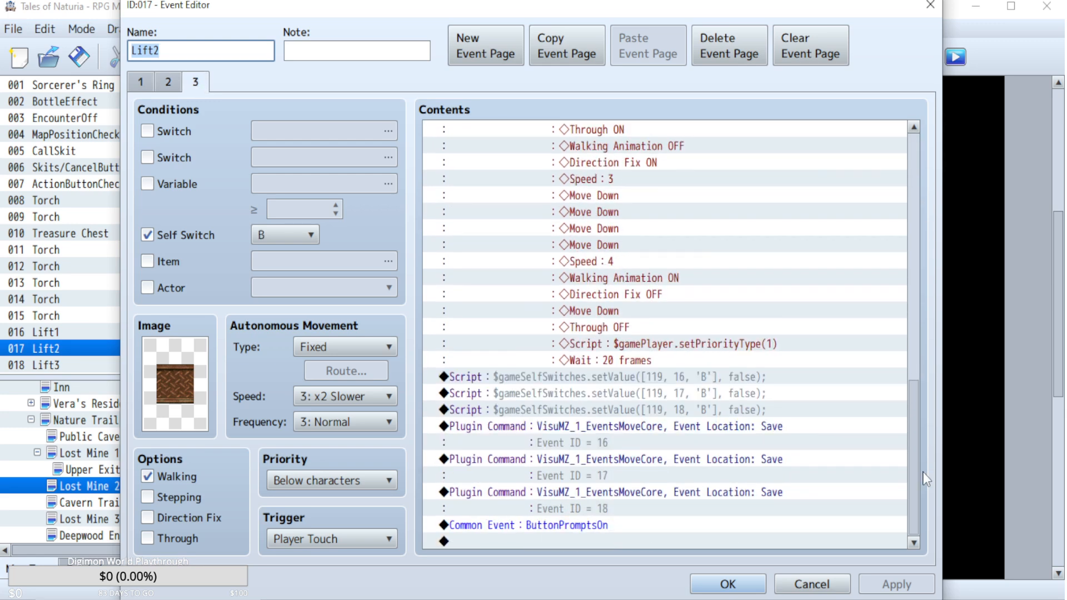
drag(918, 462, 902, 148)
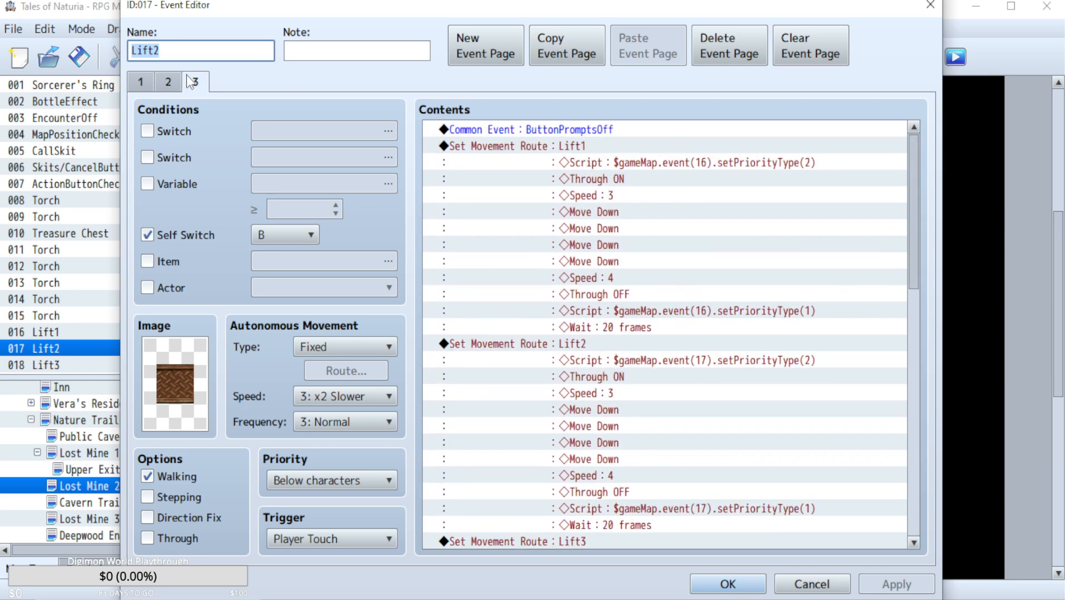
click(168, 81)
drag(918, 185, 926, 475)
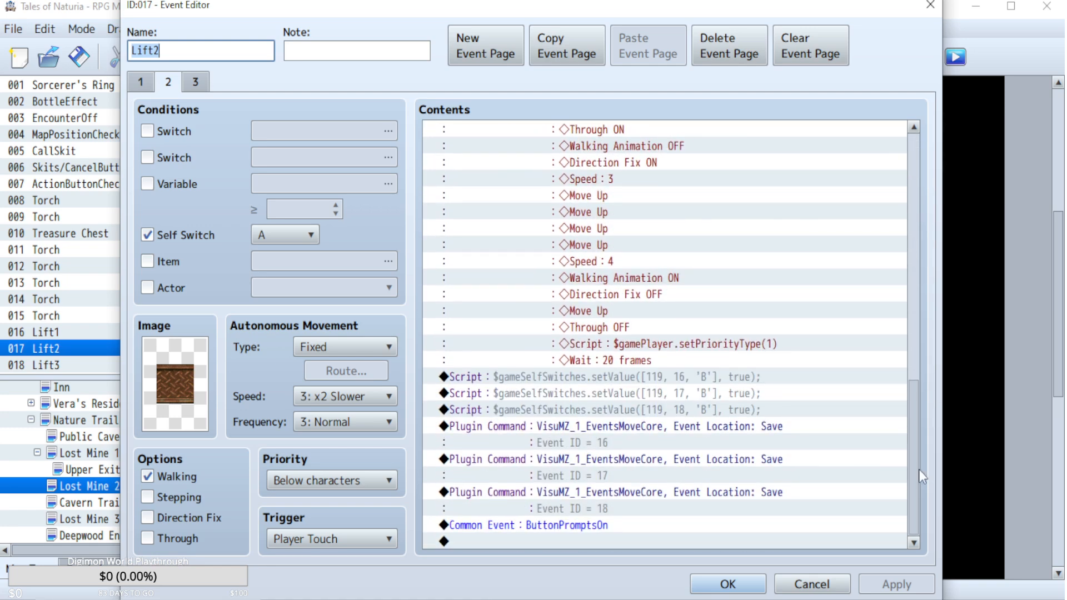
click(812, 584)
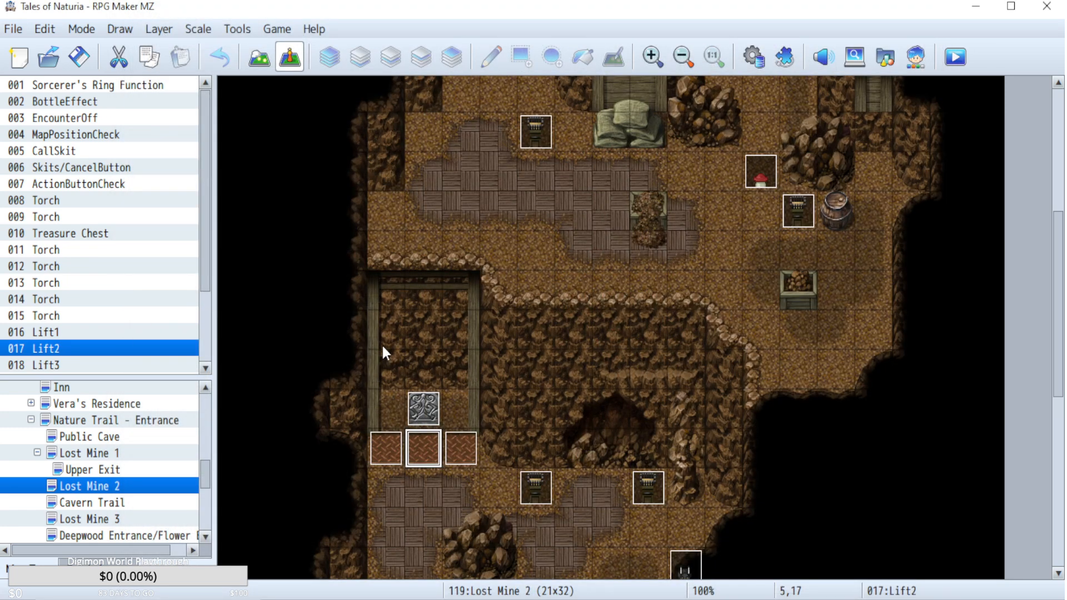
Check pages 2 and 3 of the Lift1 event, including the closing script and save-location commands.
double_click(388, 439)
click(165, 81)
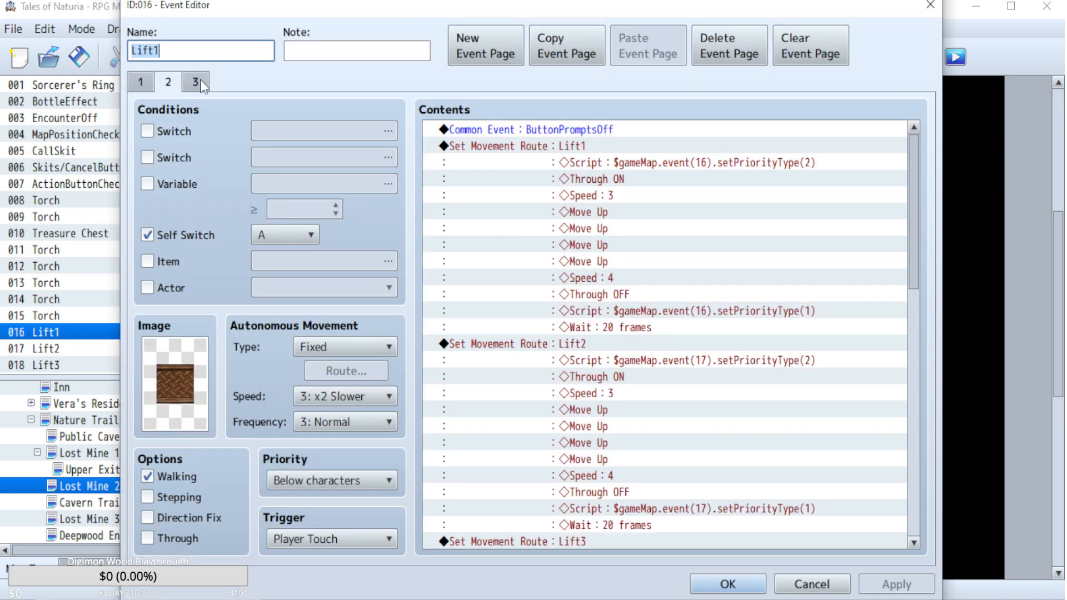
click(195, 81)
scroll(920, 231, down, 1)
drag(919, 231, 926, 471)
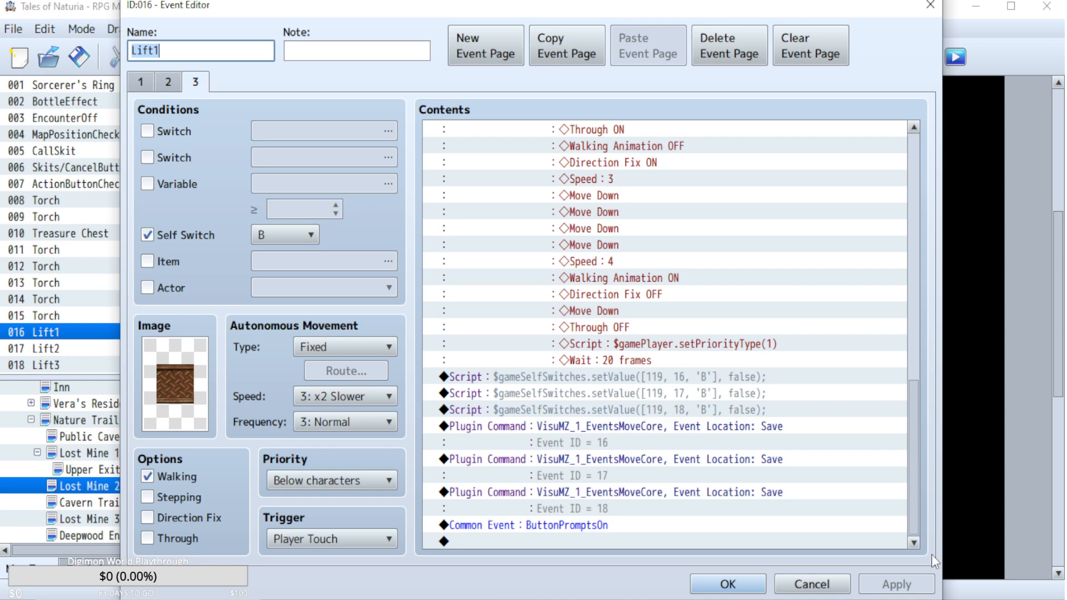
click(795, 587)
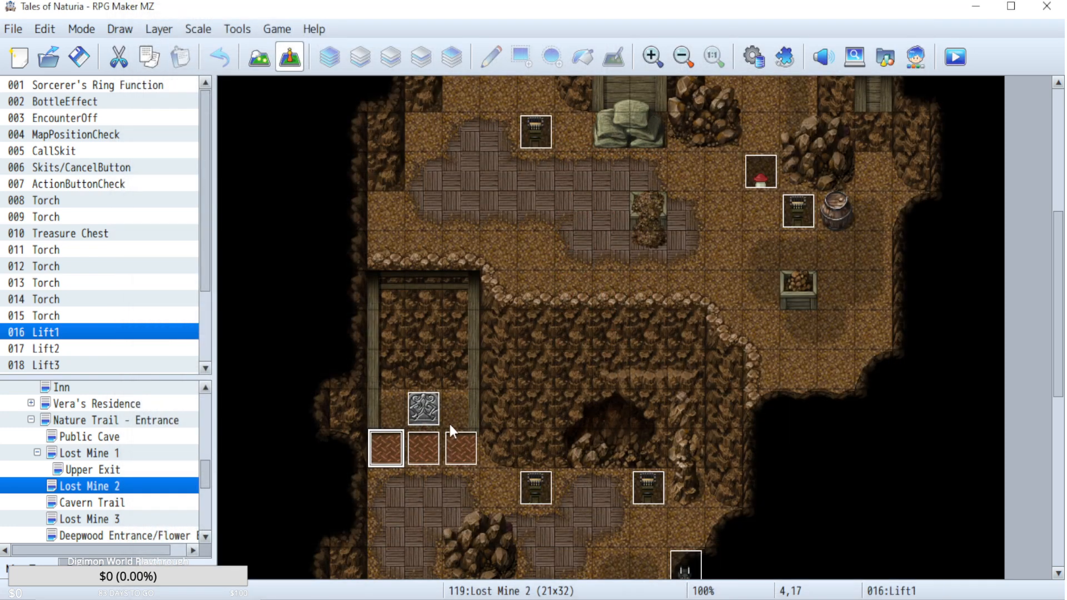
Check pages 2 and 3 of the Lift3 event through to the end of their commands.
double_click(456, 439)
click(168, 82)
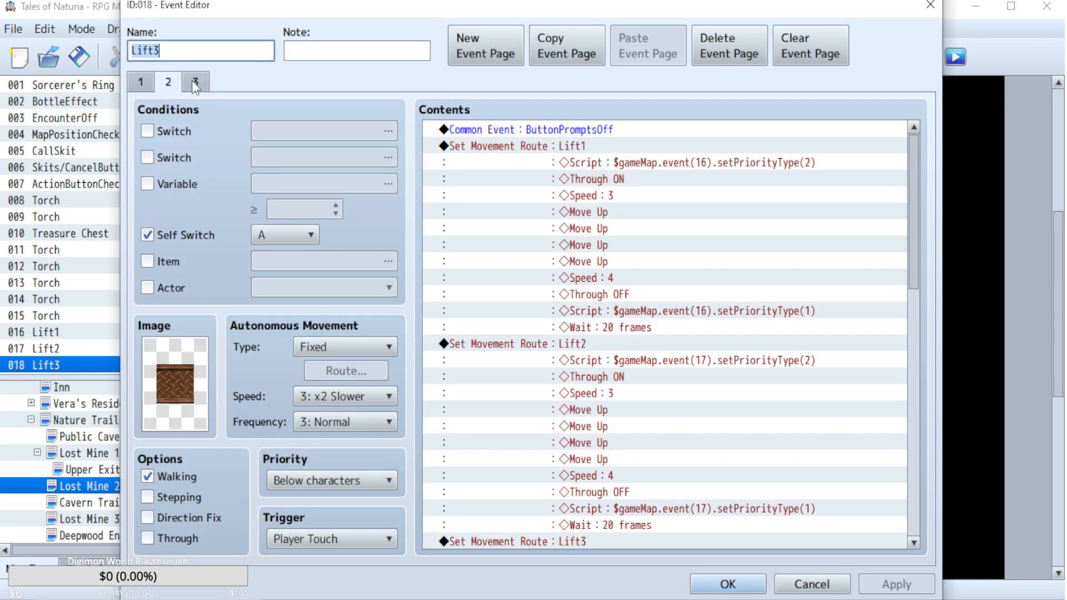
click(195, 82)
scroll(774, 305, down, 8)
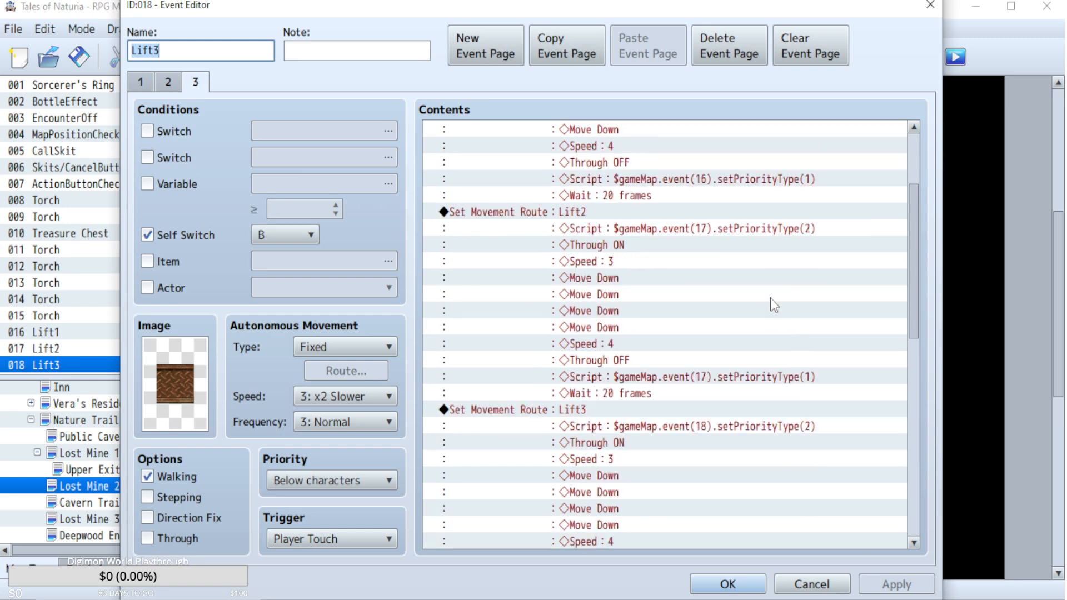
scroll(774, 304, down, 5)
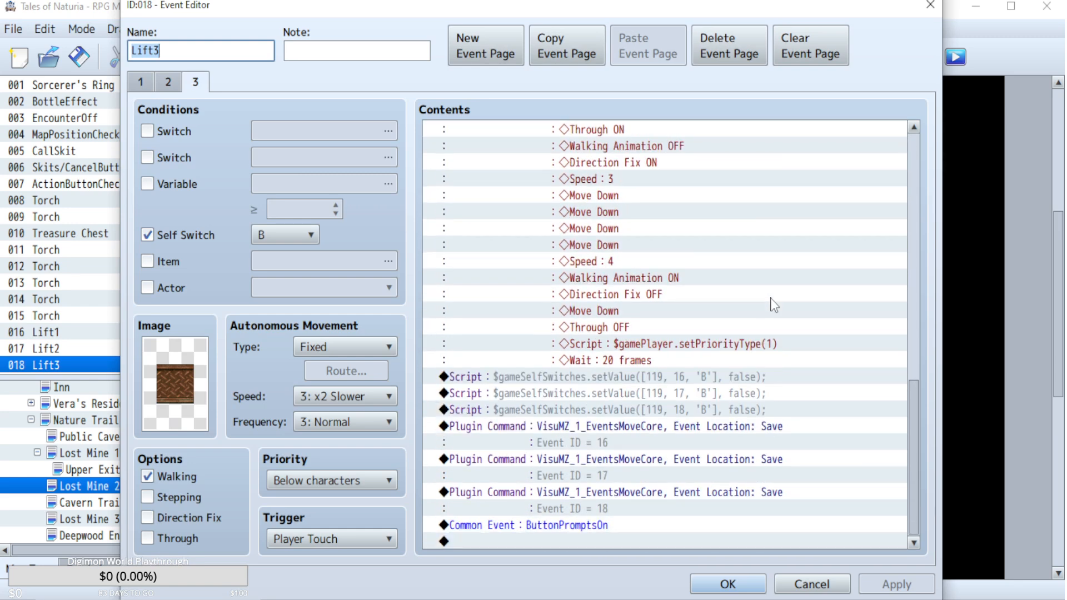
click(812, 584)
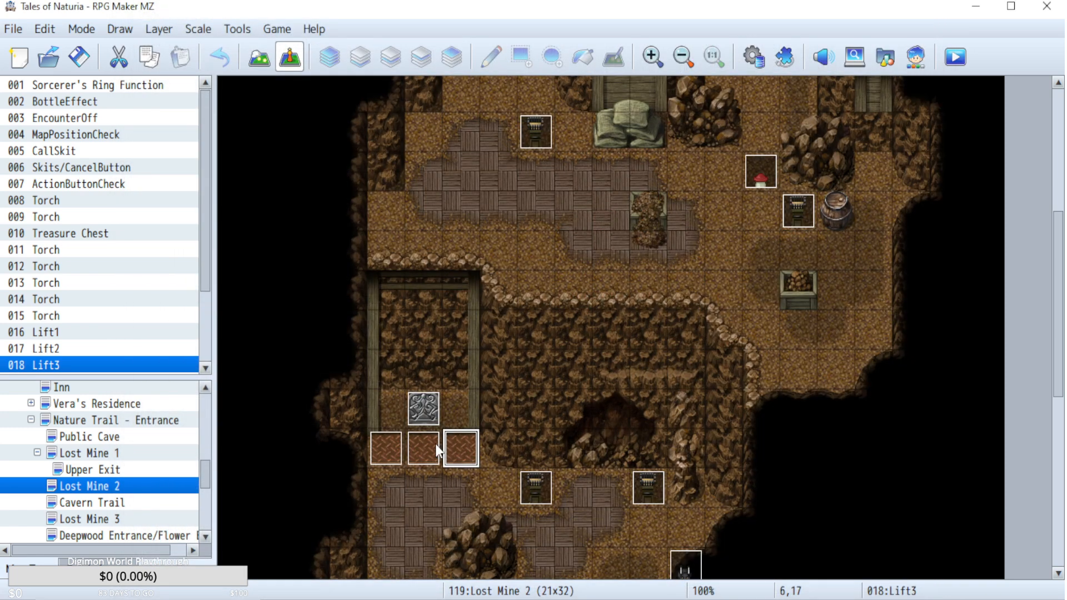
Recheck page 2 of the Lift2 event down to its self-switch and save-location commands.
double_click(436, 445)
click(167, 82)
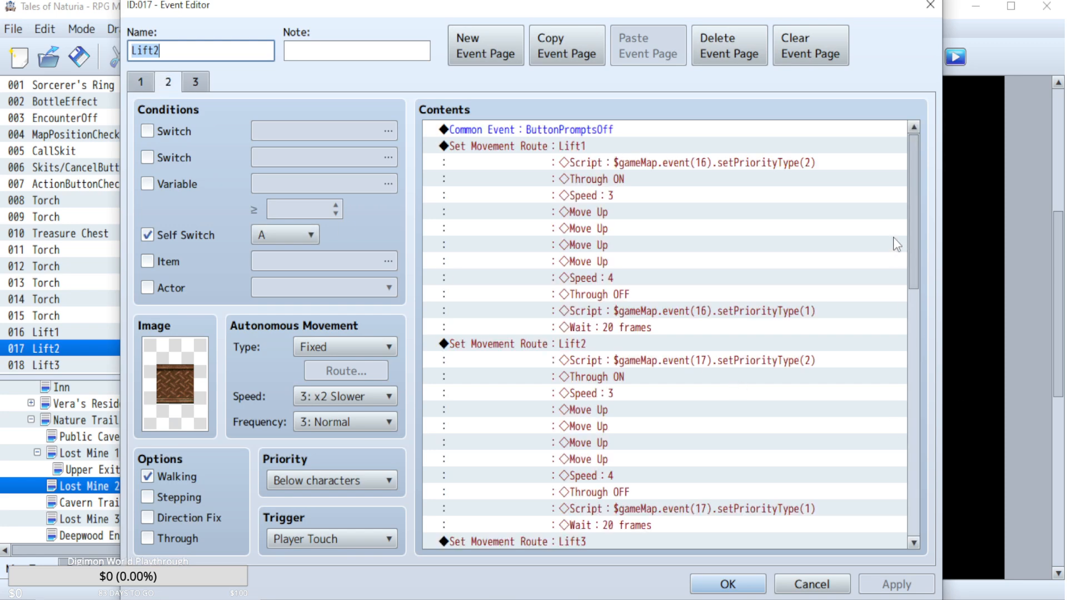
drag(918, 174, 828, 531)
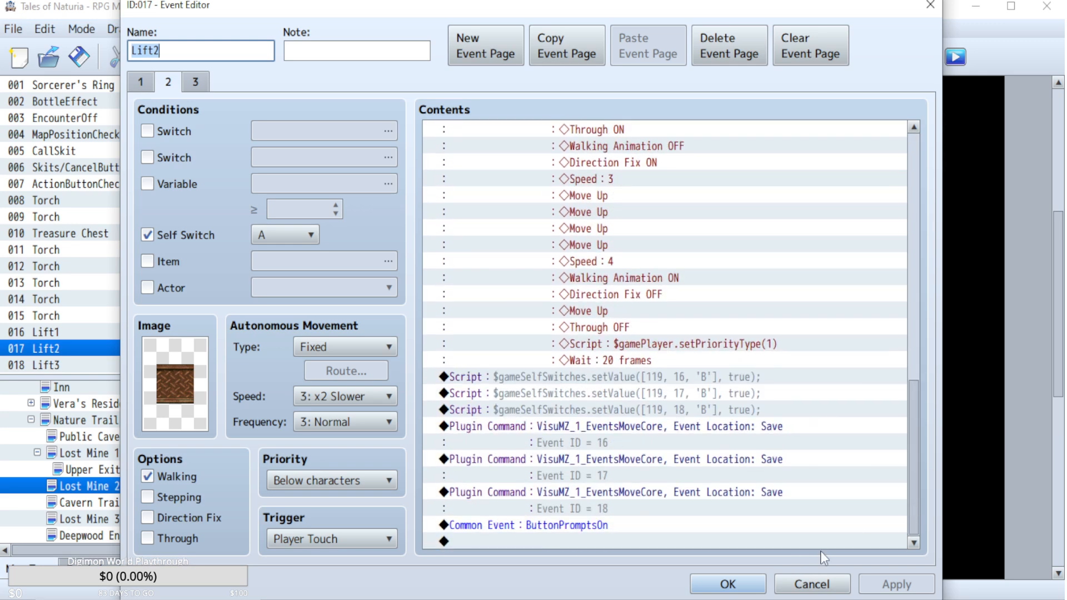
click(810, 584)
Move the bat Monster event below the lift area to tile 10,22.
scroll(604, 423, down, 5)
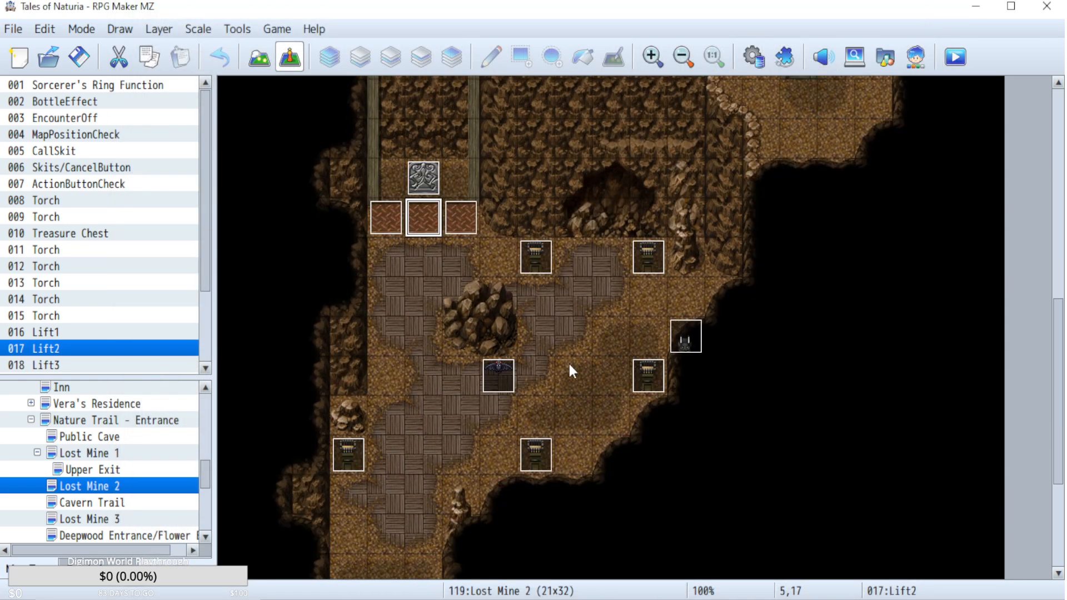
drag(505, 379, 602, 420)
Review the Control event and copy its three self-switch B script commands for events 16, 17 and 18 from page 1.
scroll(492, 292, up, 3)
scroll(492, 300, up, 3)
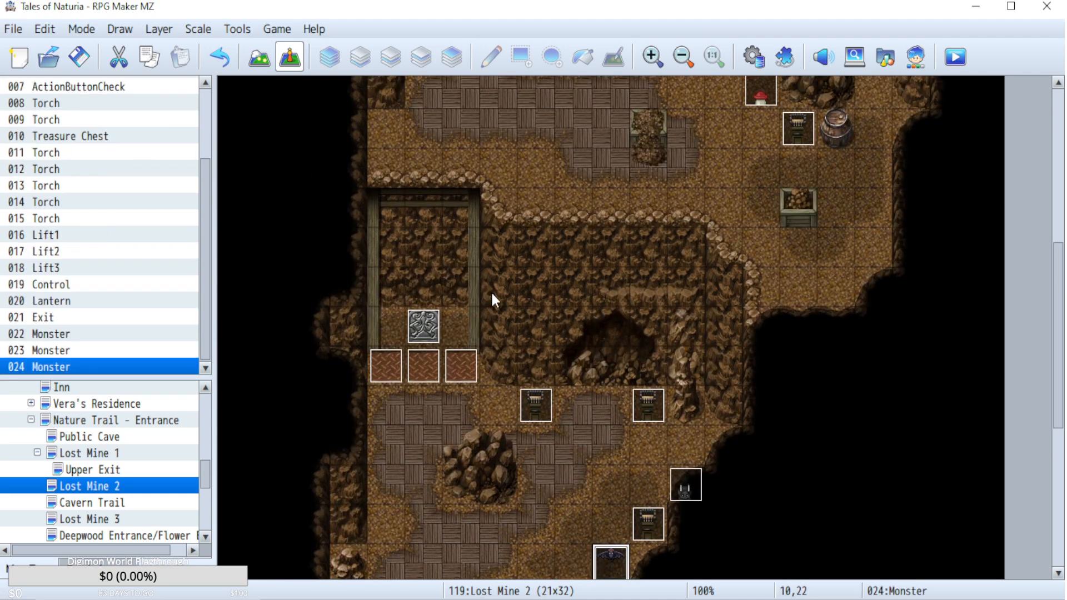
double_click(420, 340)
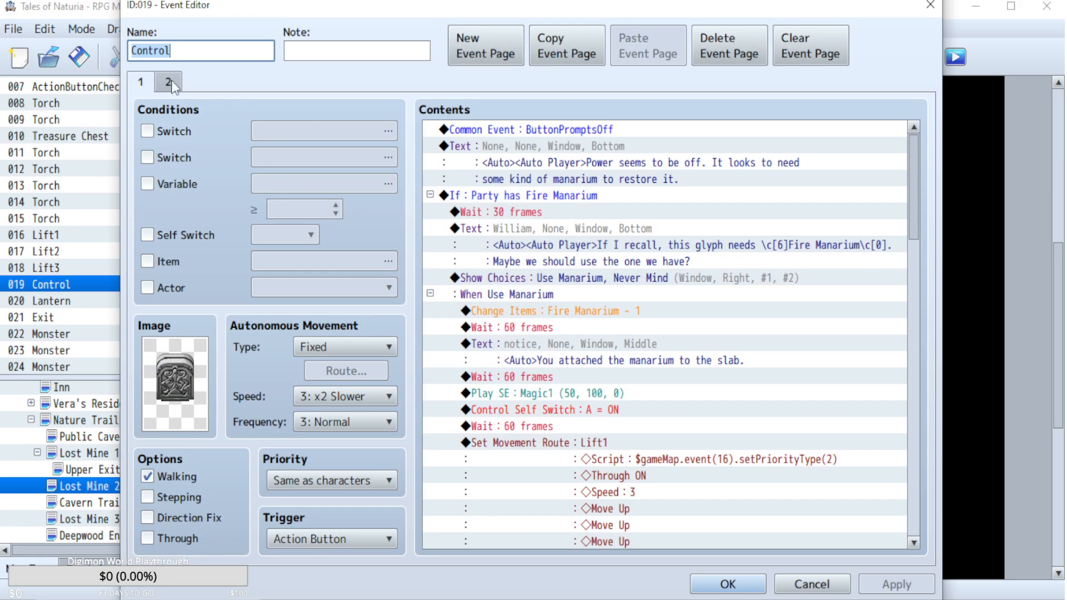
click(169, 83)
click(141, 82)
drag(915, 197, 909, 484)
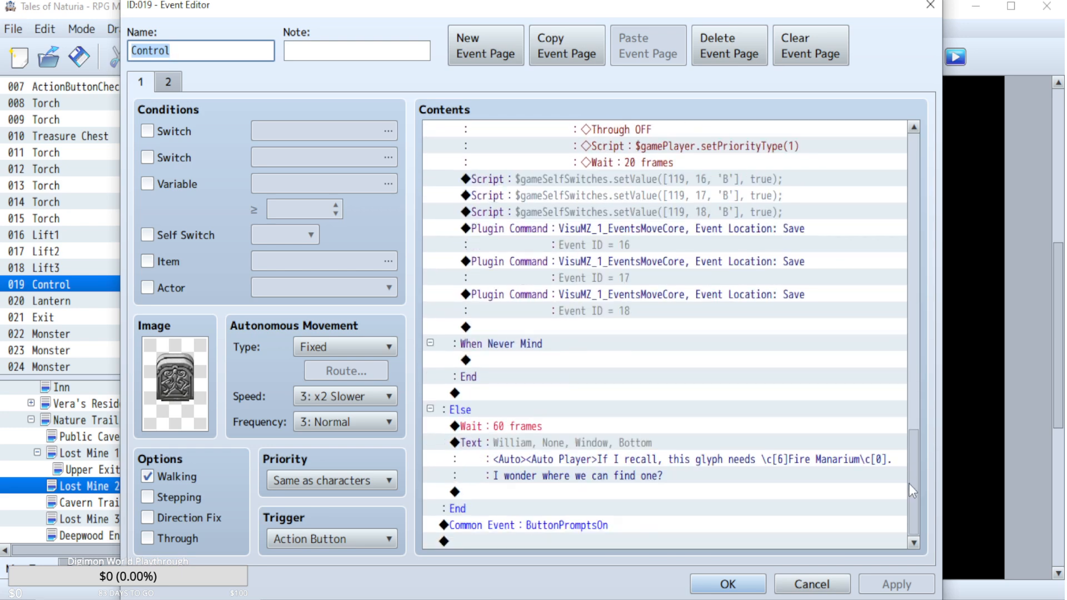
scroll(745, 405, up, 1)
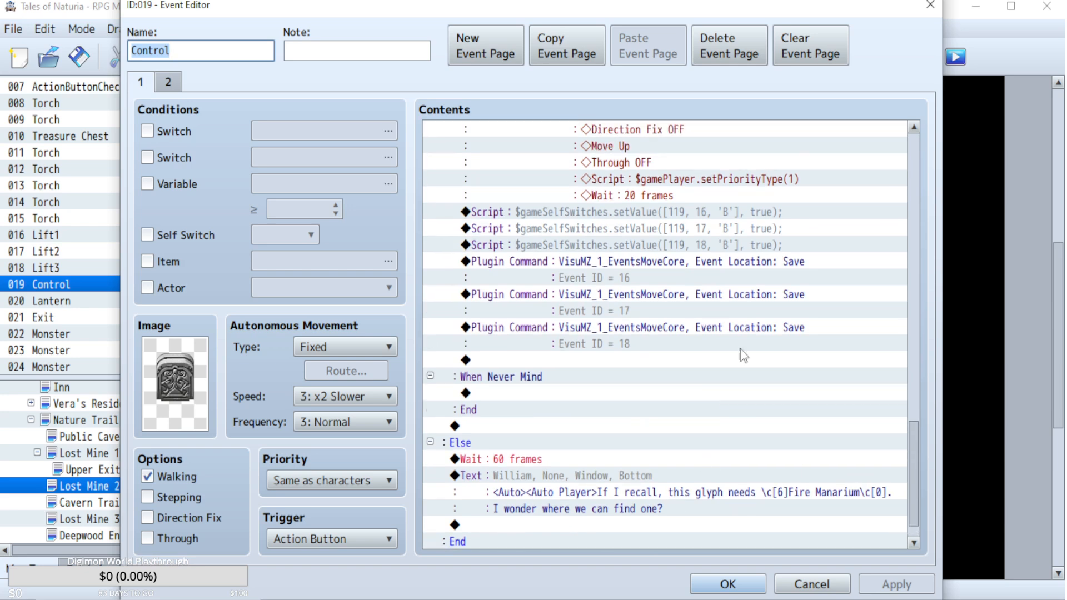
click(615, 215)
shift+click(620, 248)
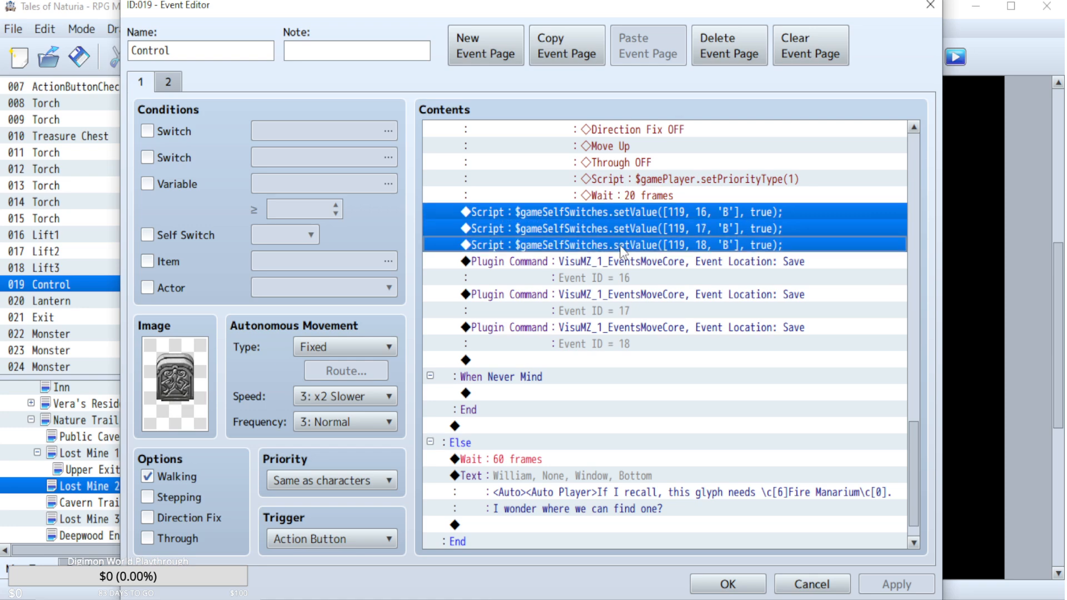
click(797, 593)
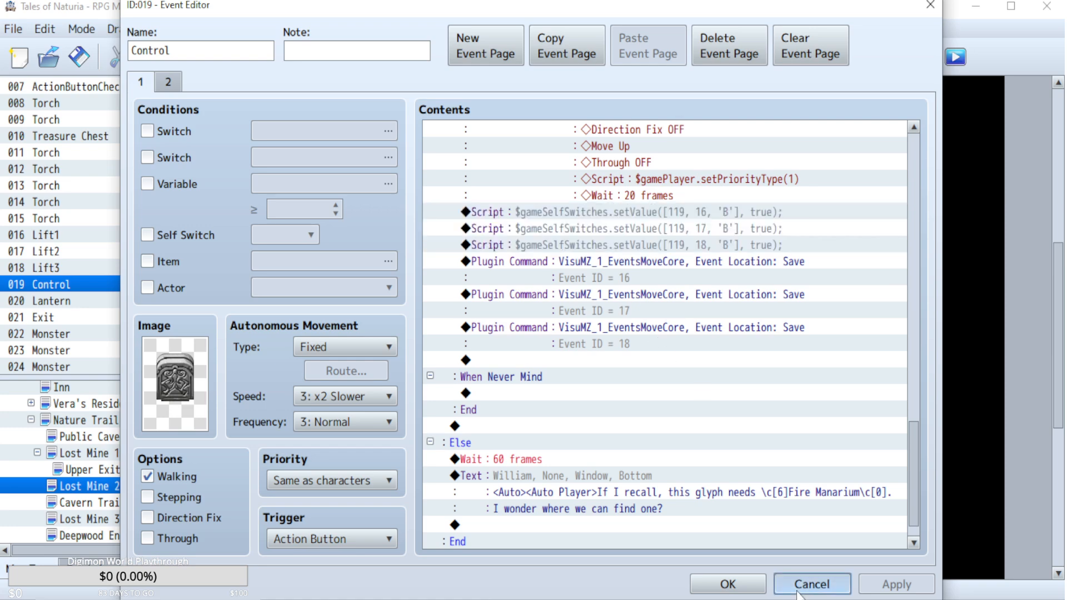
Paste the copied scripts above the originals on page 1 of the Control event and set event 16's copy to self switch A.
double_click(409, 324)
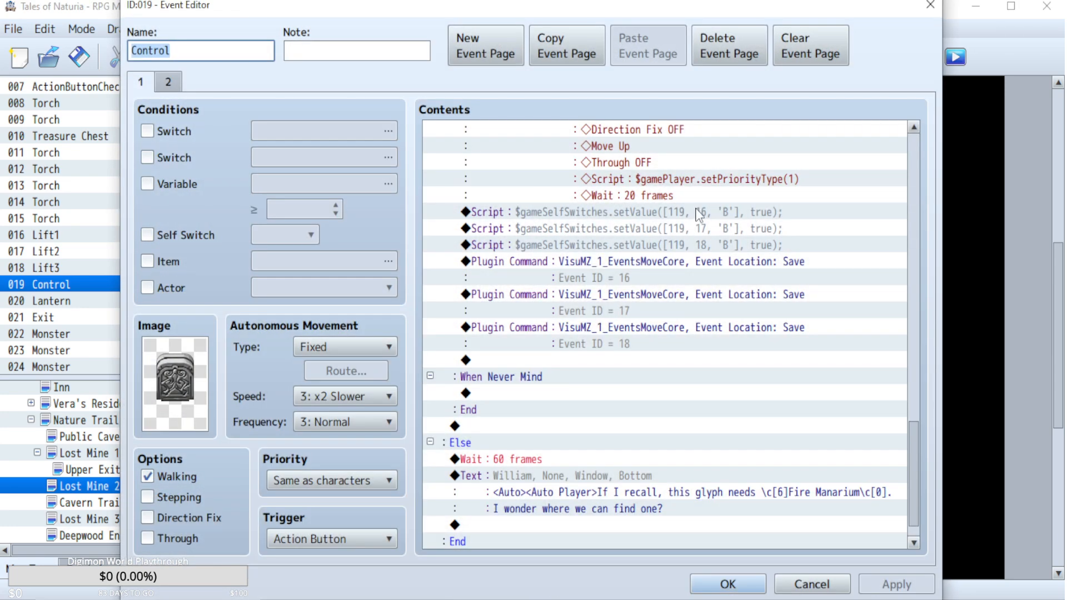
double_click(612, 211)
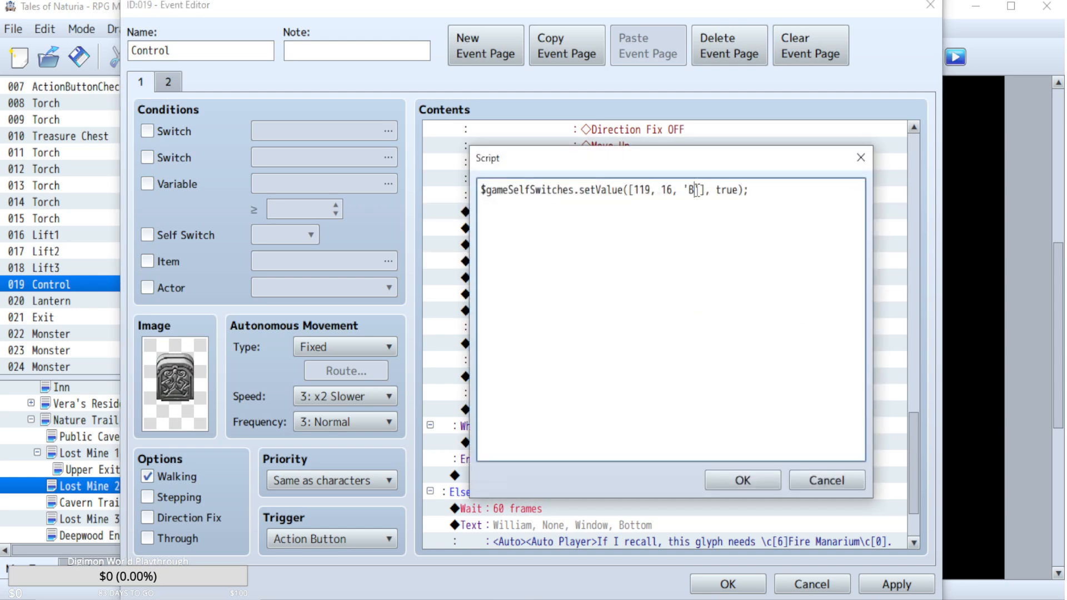
key(BackSpace)
text(A)
click(750, 479)
Change the pasted script copies for events 17 and 18 in the Control event to self switch A.
double_click(669, 225)
text(A)
click(742, 480)
key(Insert)
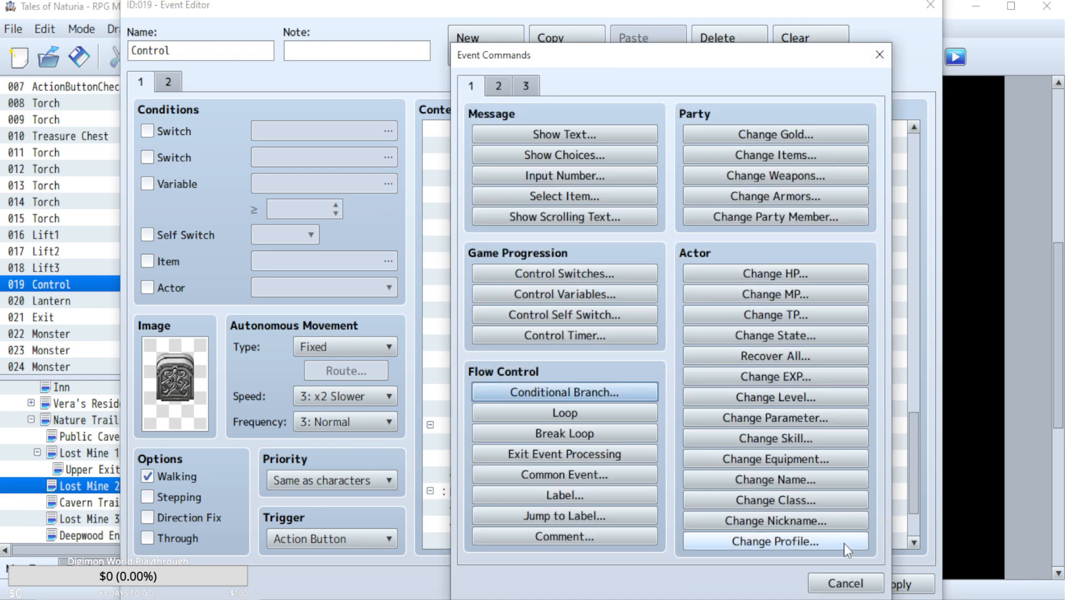
click(841, 577)
double_click(670, 250)
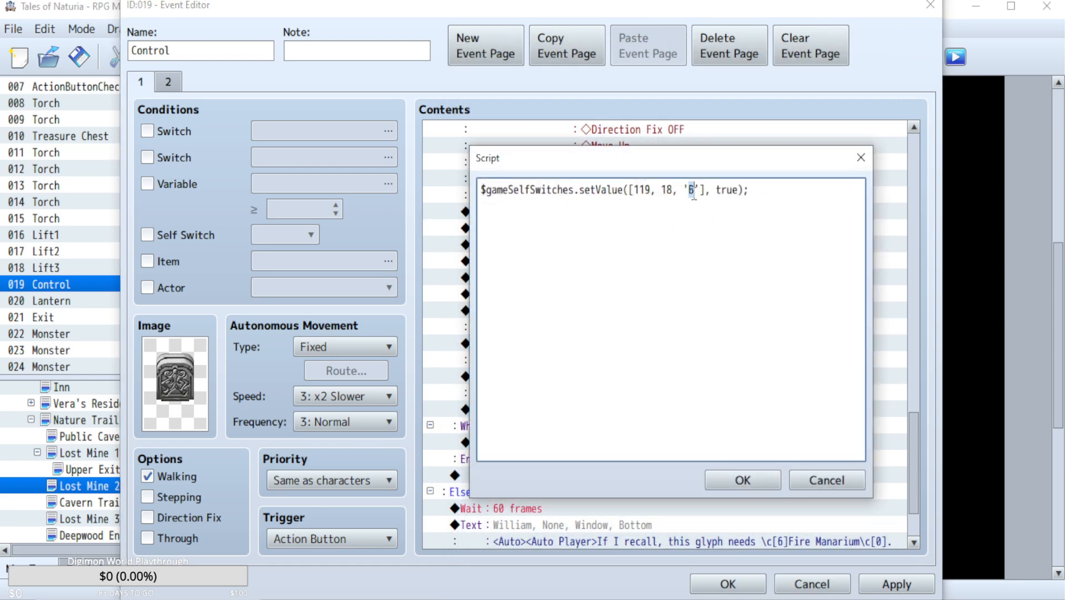
text(A)
click(752, 480)
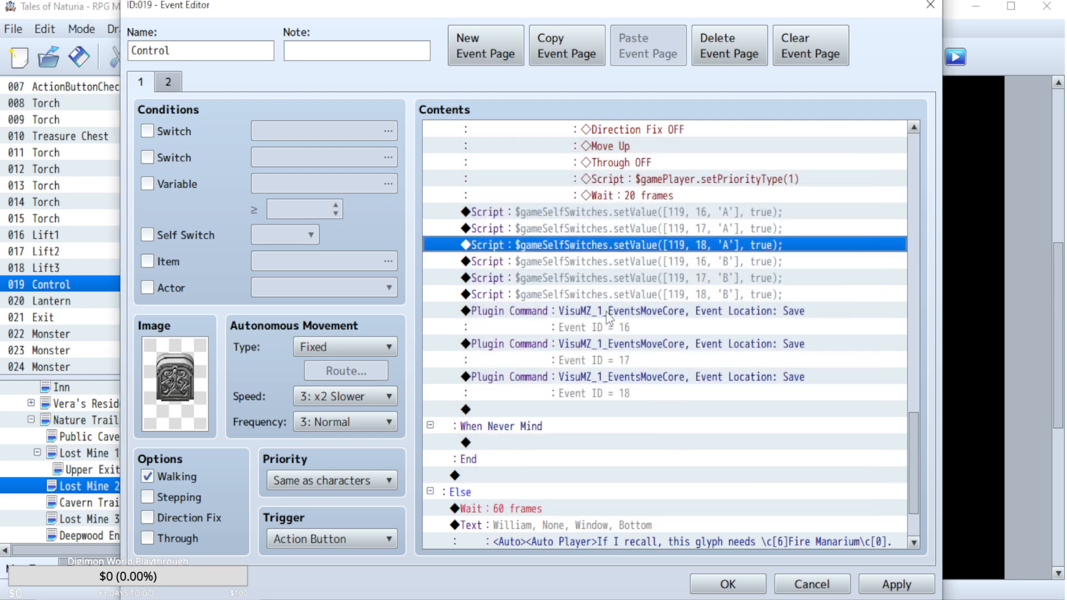
Duplicate page 2 of the Control event as page 3 and set its self-switch condition to B.
click(165, 82)
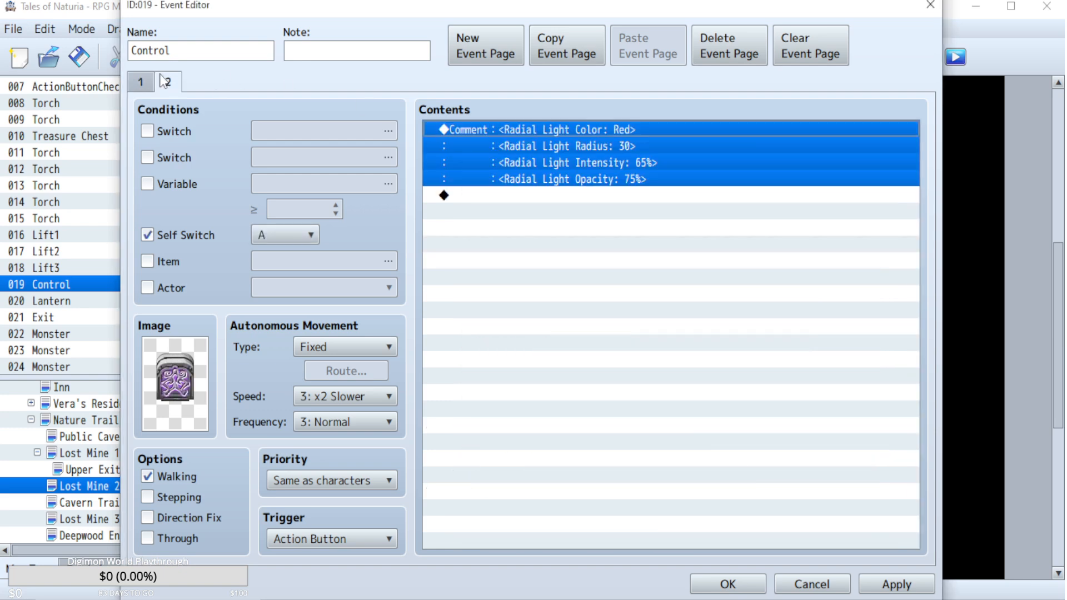
click(565, 53)
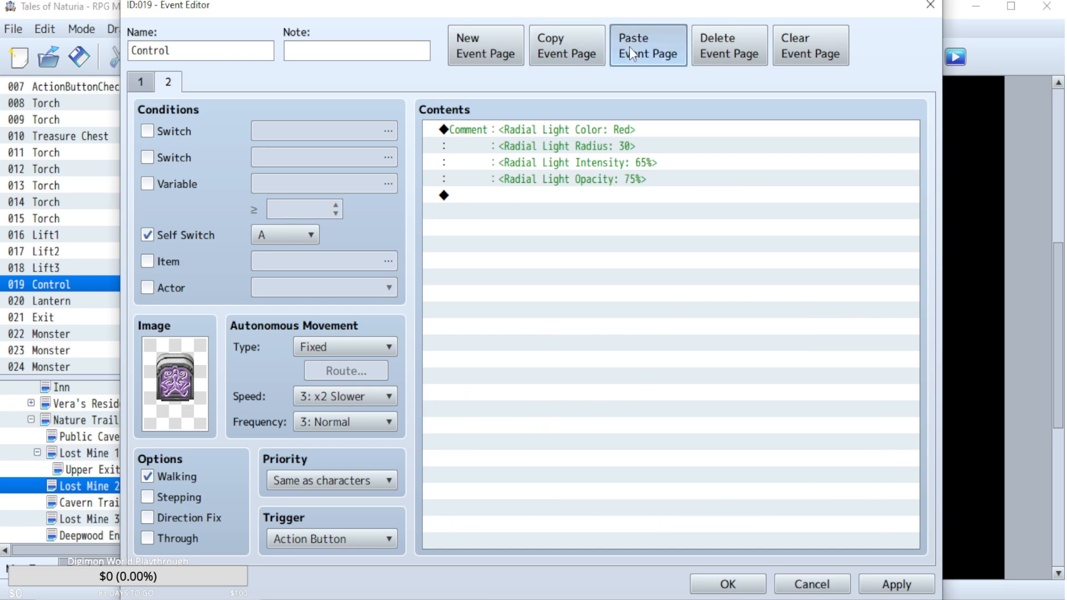
click(629, 47)
click(283, 235)
click(282, 255)
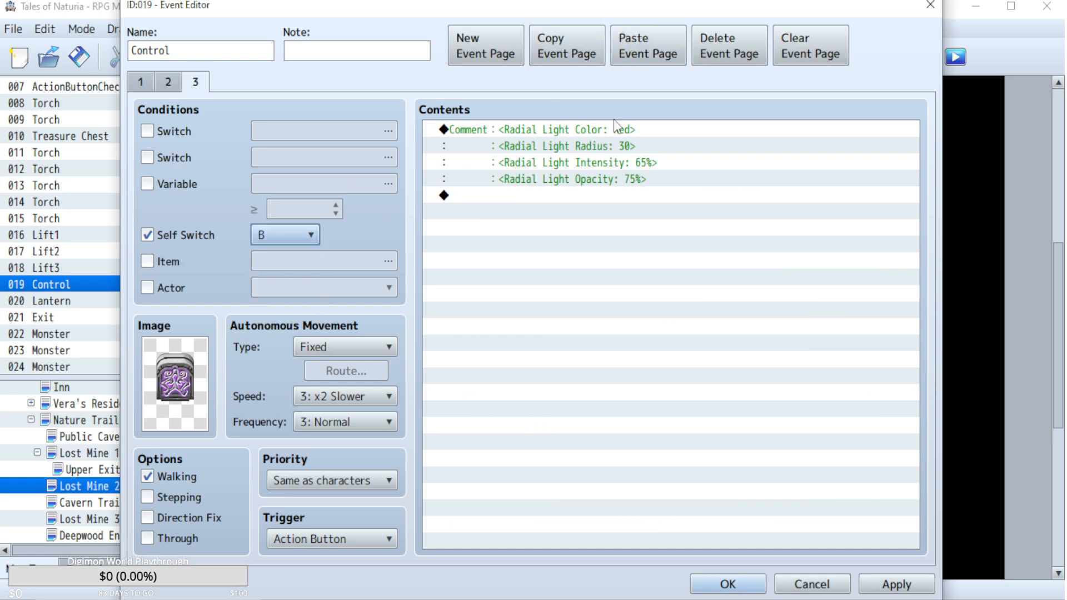
Delete the radial light comment from page 3 of the Control event, accept the event changes and start a playtest.
click(610, 129)
key(Delete)
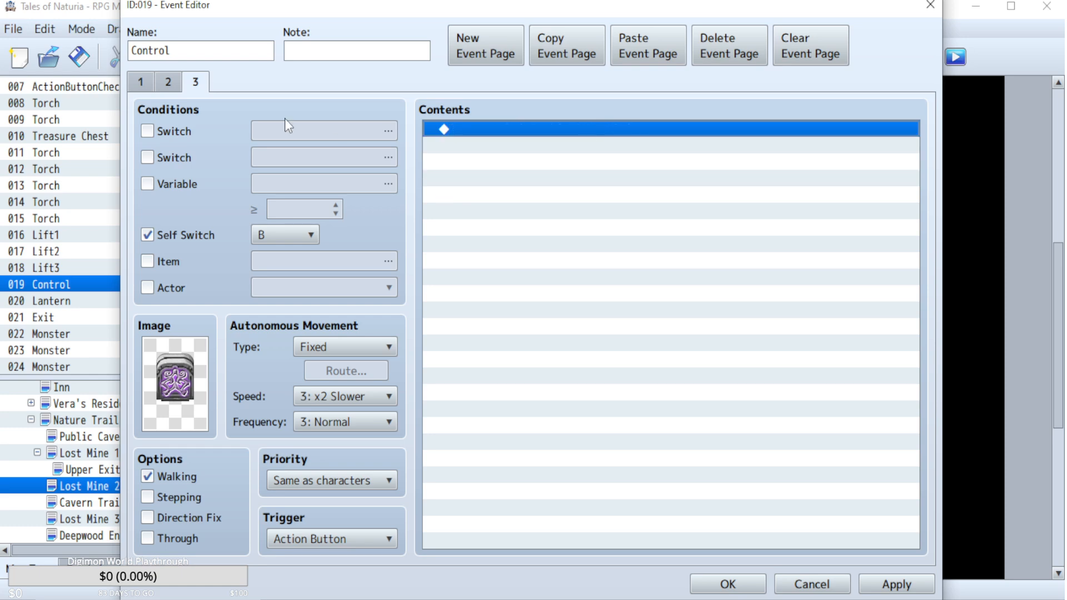
click(168, 84)
click(728, 584)
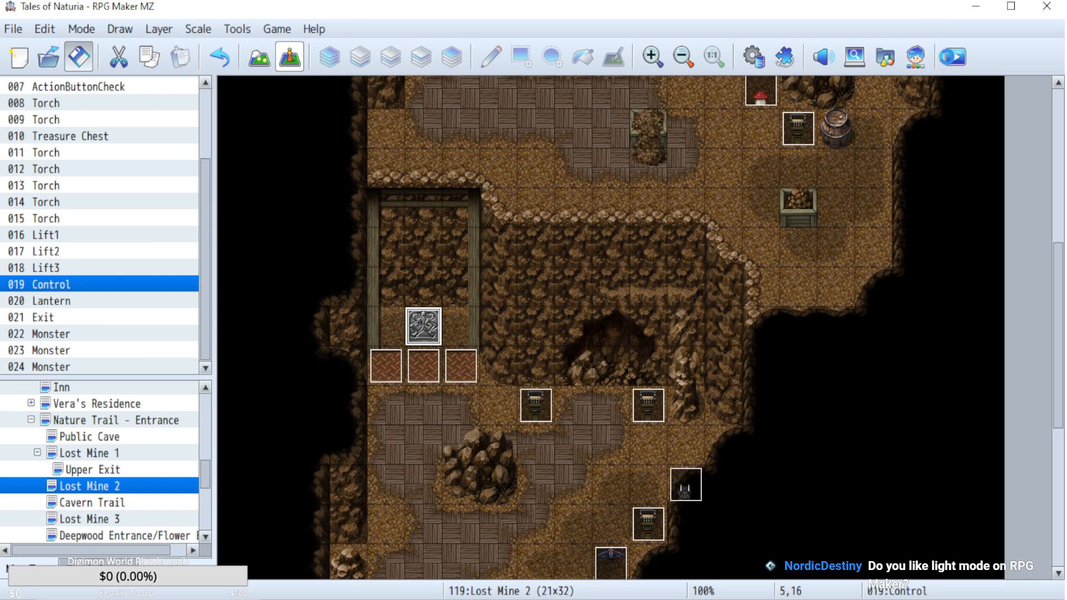
click(952, 57)
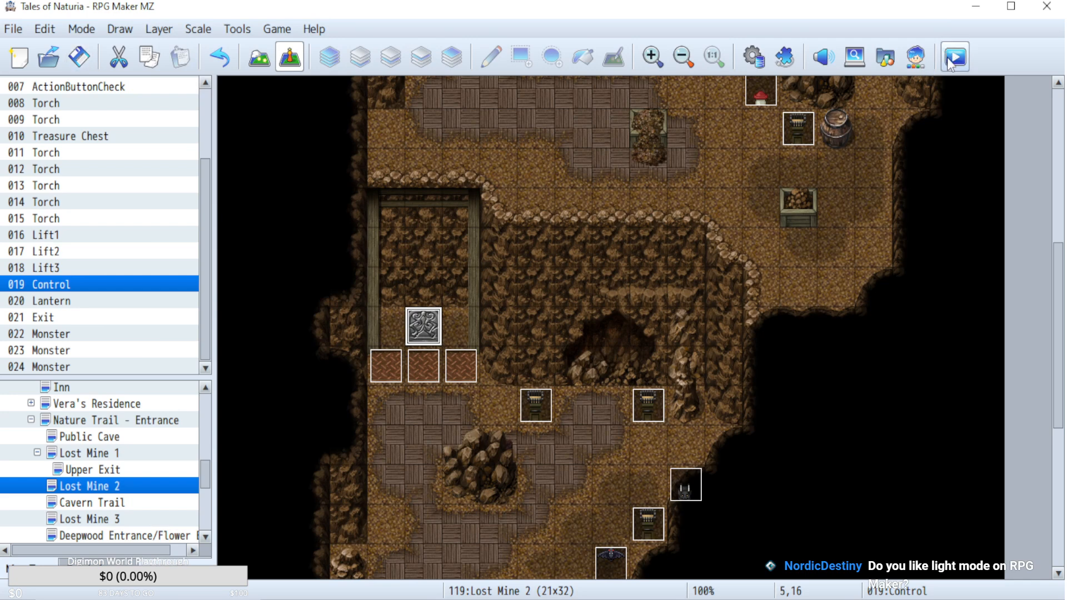
Check page 2 of the Lift2 event through to the self-switch B scripts for events 16, 17 and 18.
double_click(409, 362)
click(177, 85)
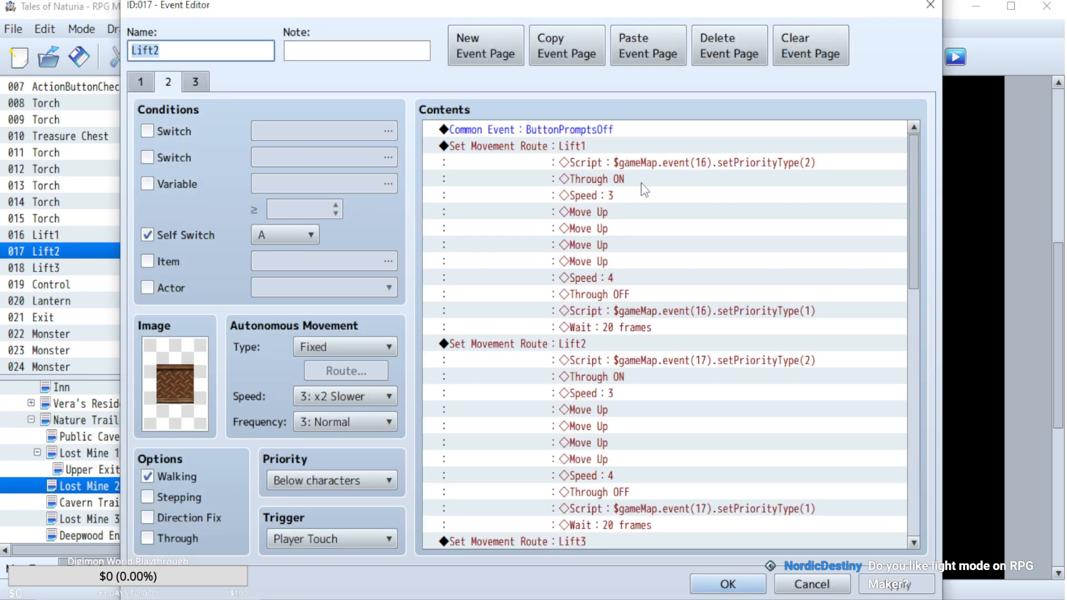
drag(916, 166, 925, 477)
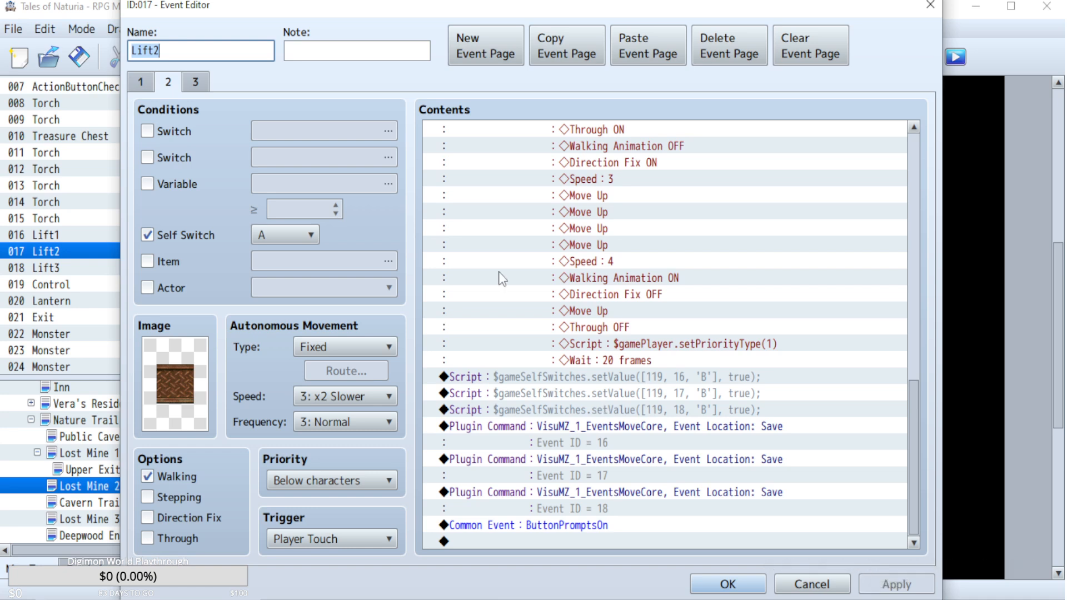
click(633, 378)
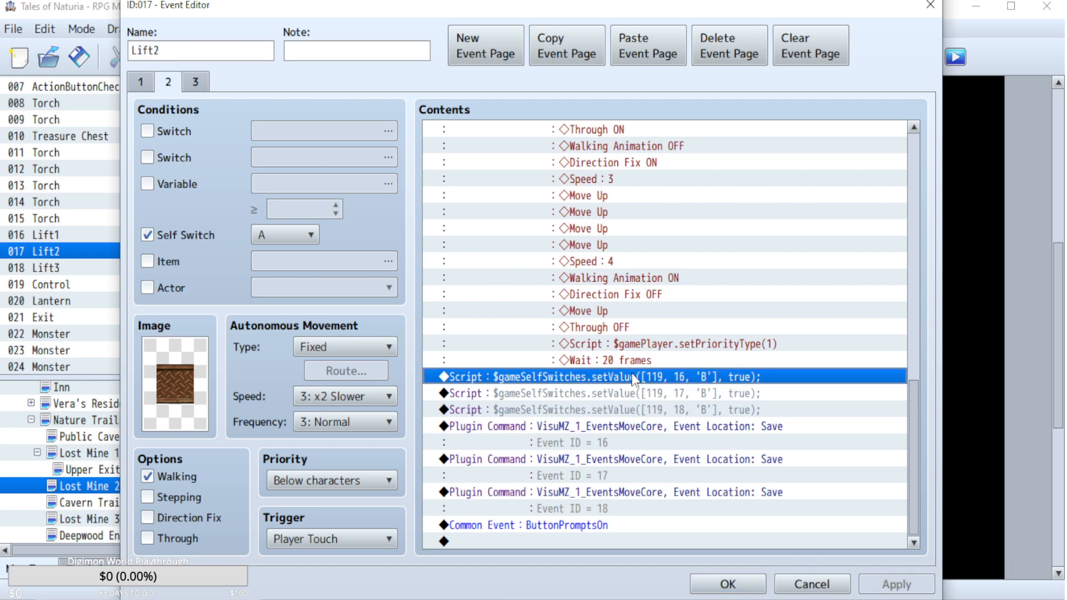
shift+click(652, 411)
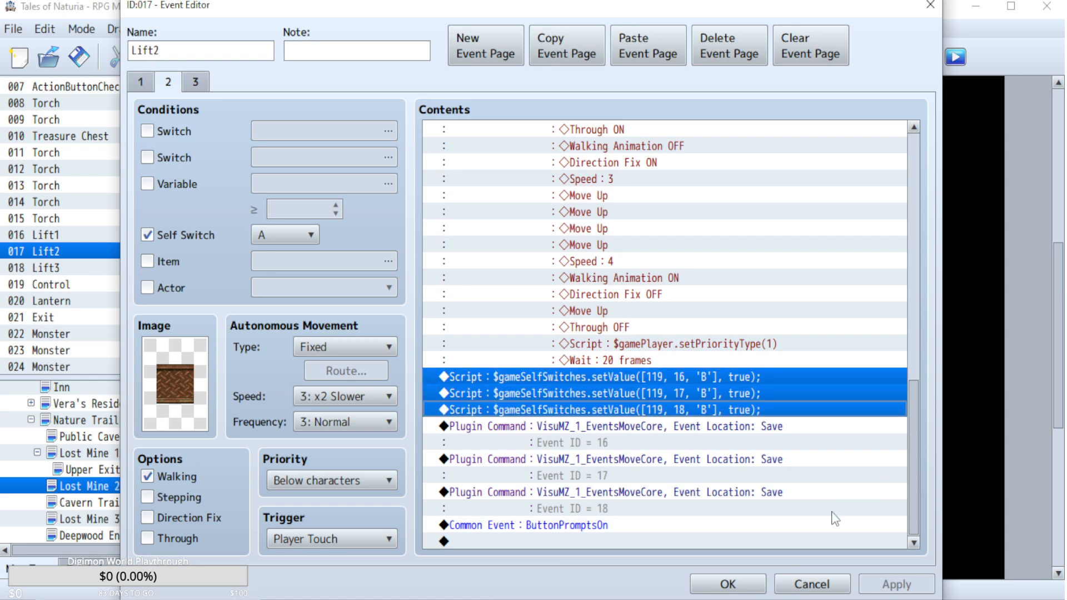
click(803, 587)
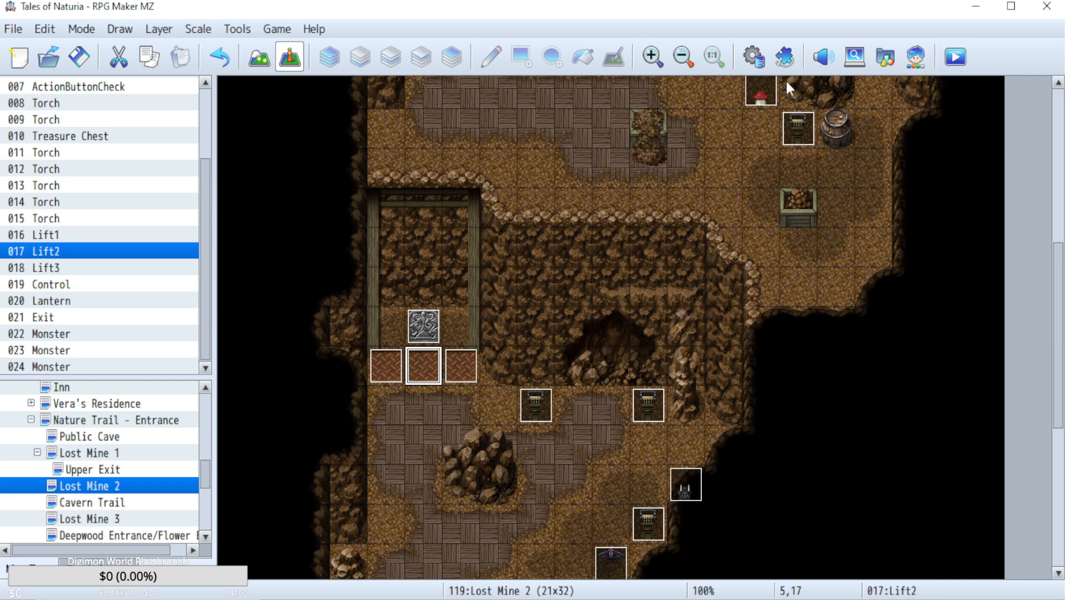
Playtest the game by loading save File 17, and close the test window.
click(952, 62)
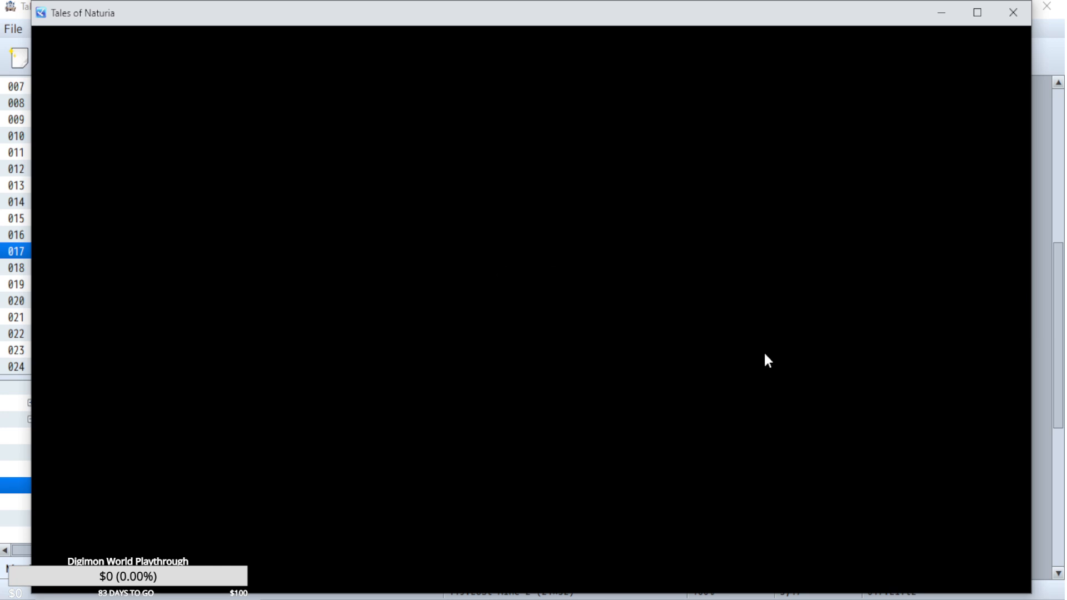
key(z)
key(z)
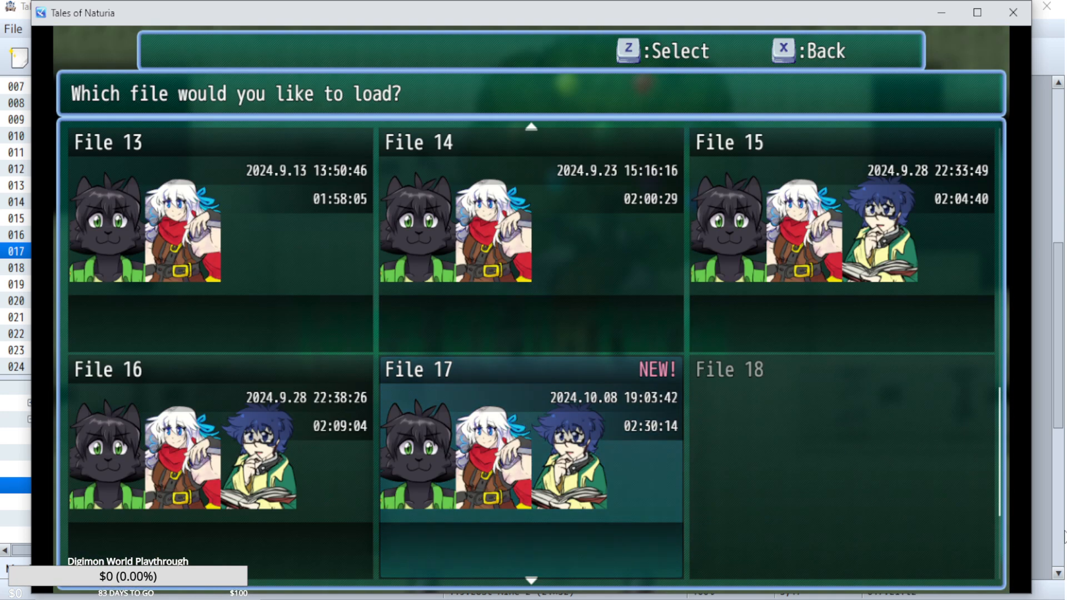
key(z)
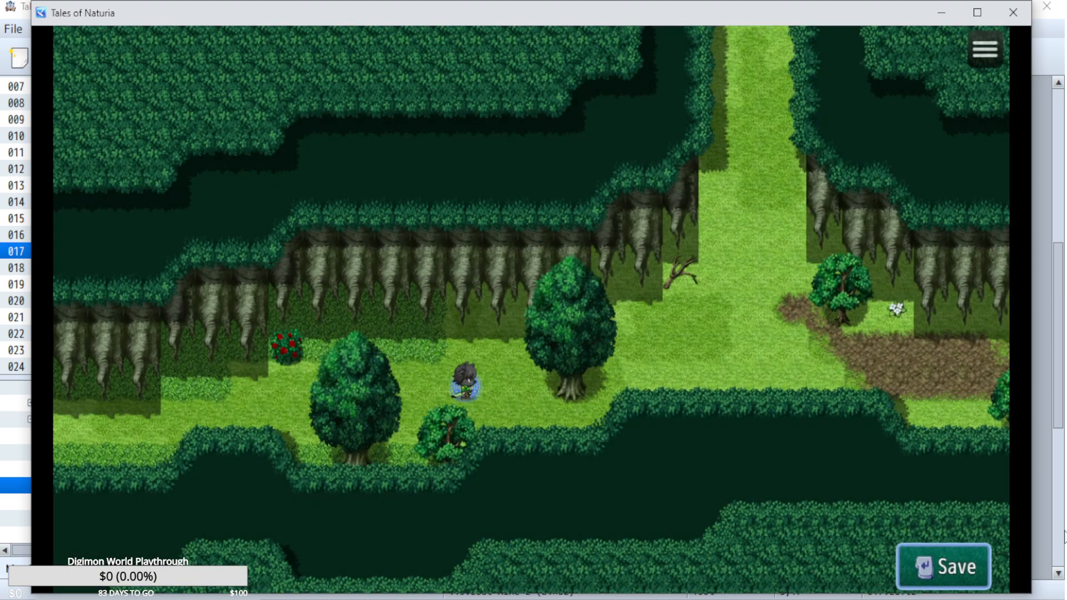
click(1013, 13)
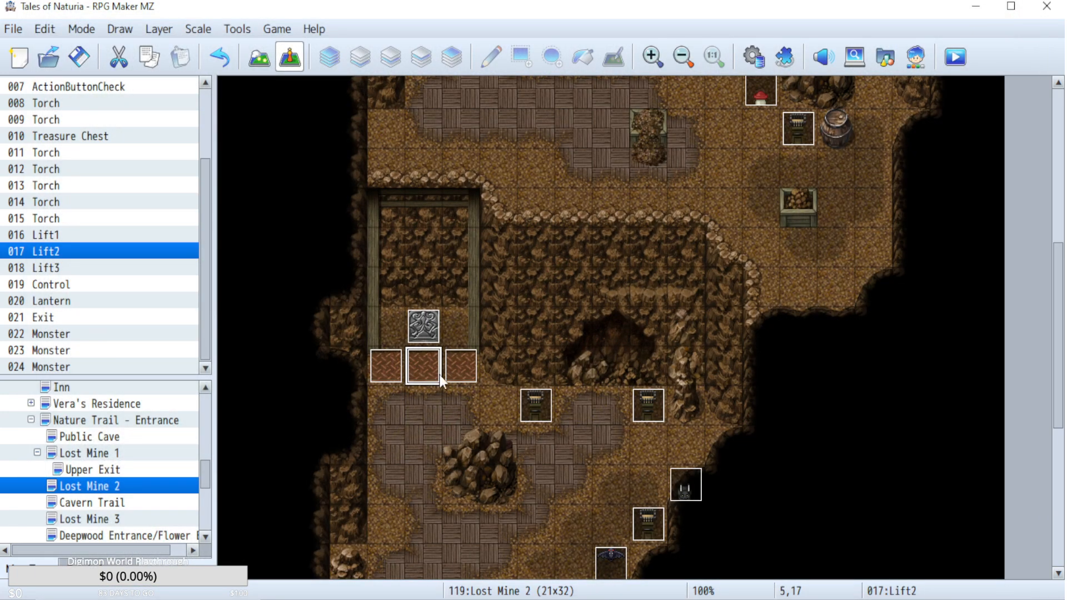
Recheck the self-switch scripts at the end of page 2 of the Lift2 event without changing them.
double_click(432, 402)
click(795, 582)
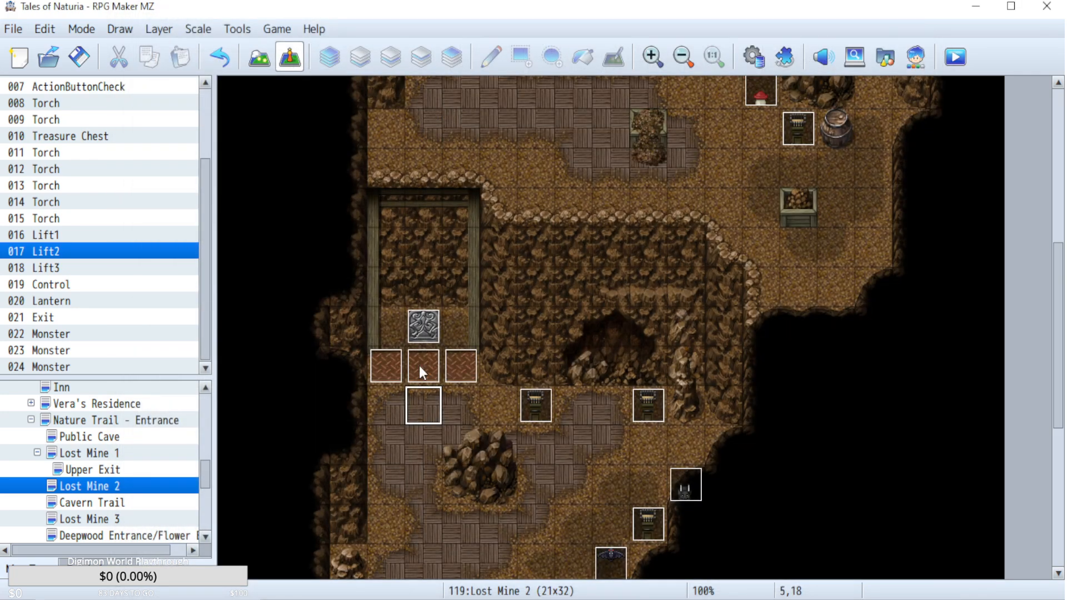
double_click(420, 366)
click(167, 81)
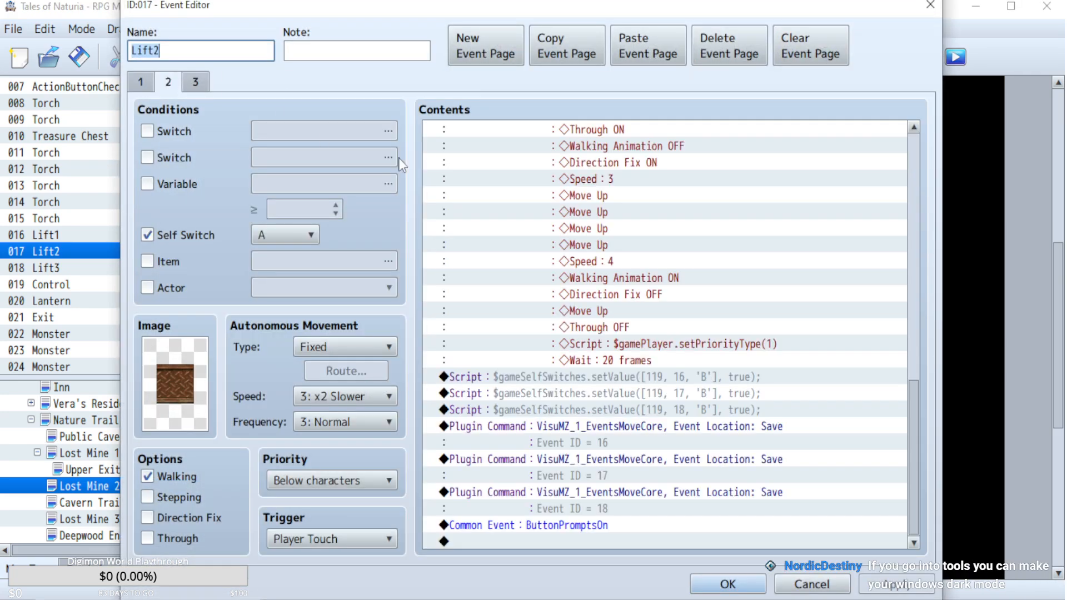
click(710, 380)
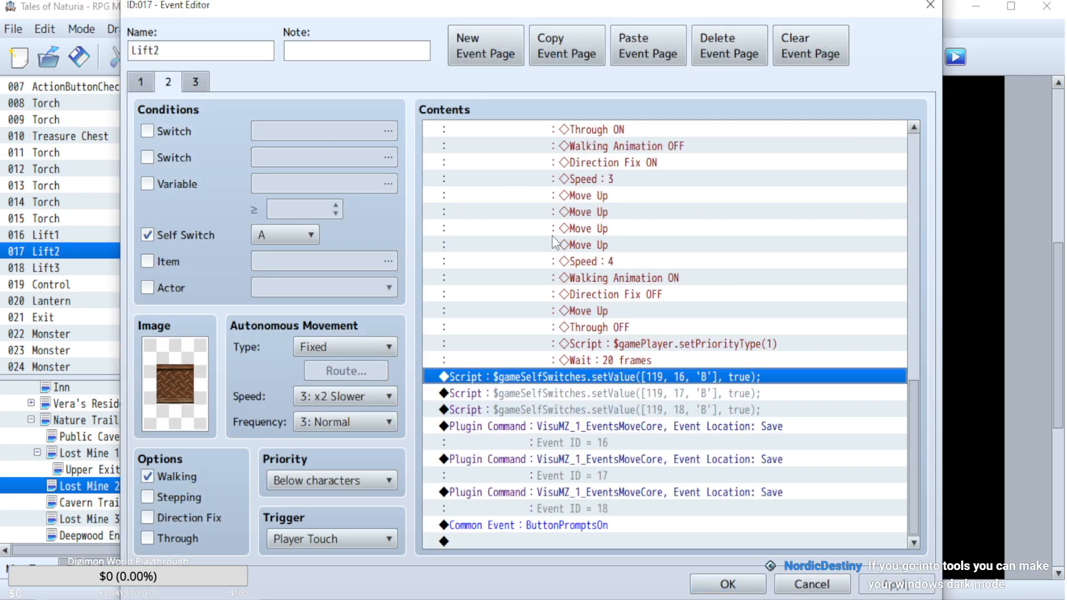
click(811, 584)
Copy the three self-switch A script commands for events 16, 17 and 18 from page 1 of the Control event.
double_click(417, 318)
click(764, 214)
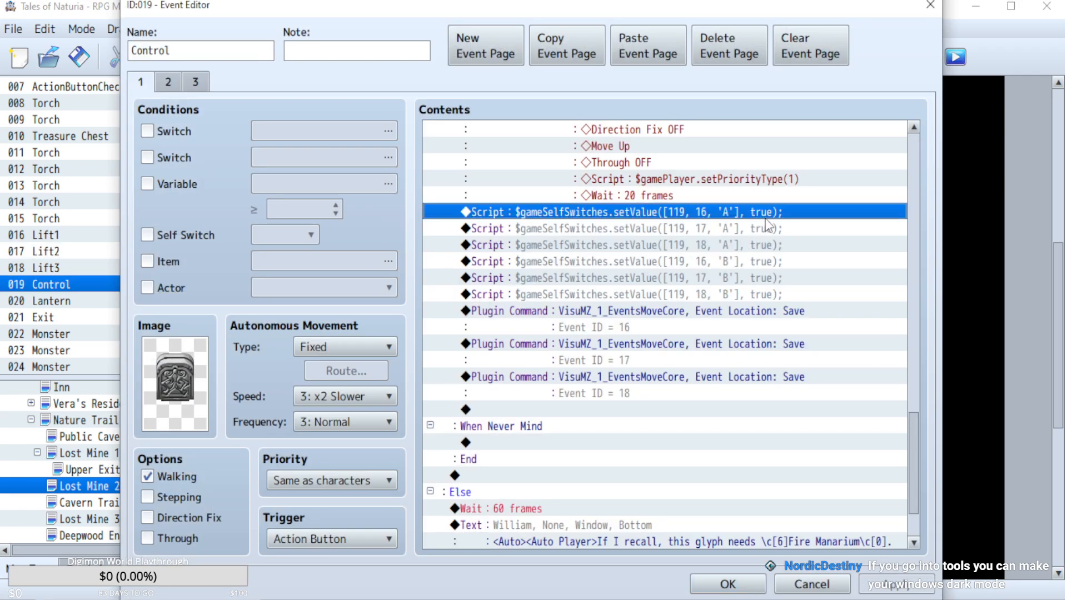
shift+click(754, 245)
key(ctrl+c)
key(Escape)
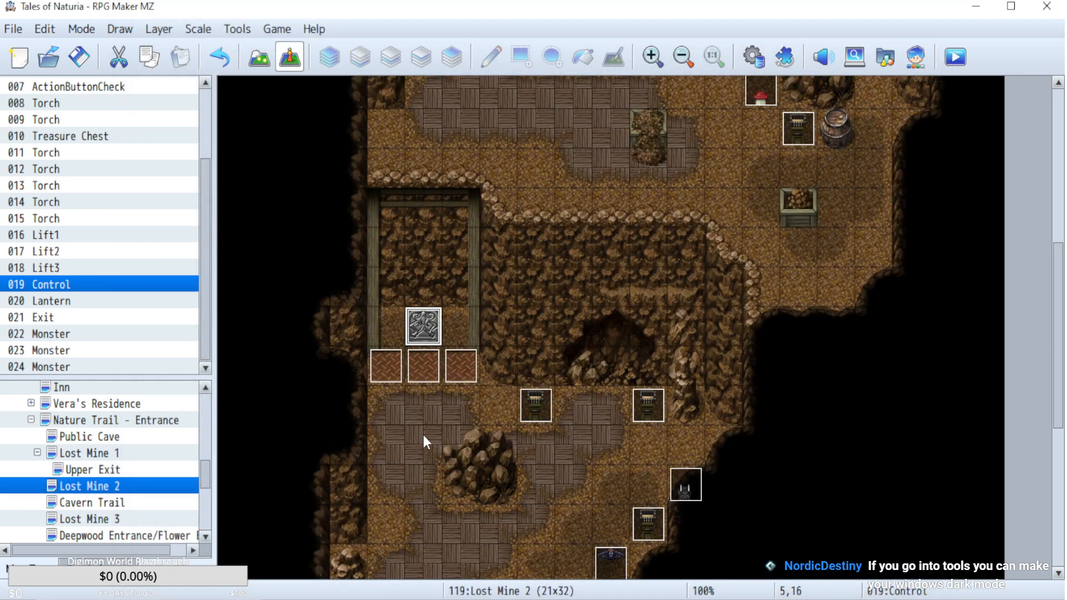
Create an event at tile 5,19 below the lift with a Player Touch trigger and the three copied self-switch A scripts.
double_click(414, 450)
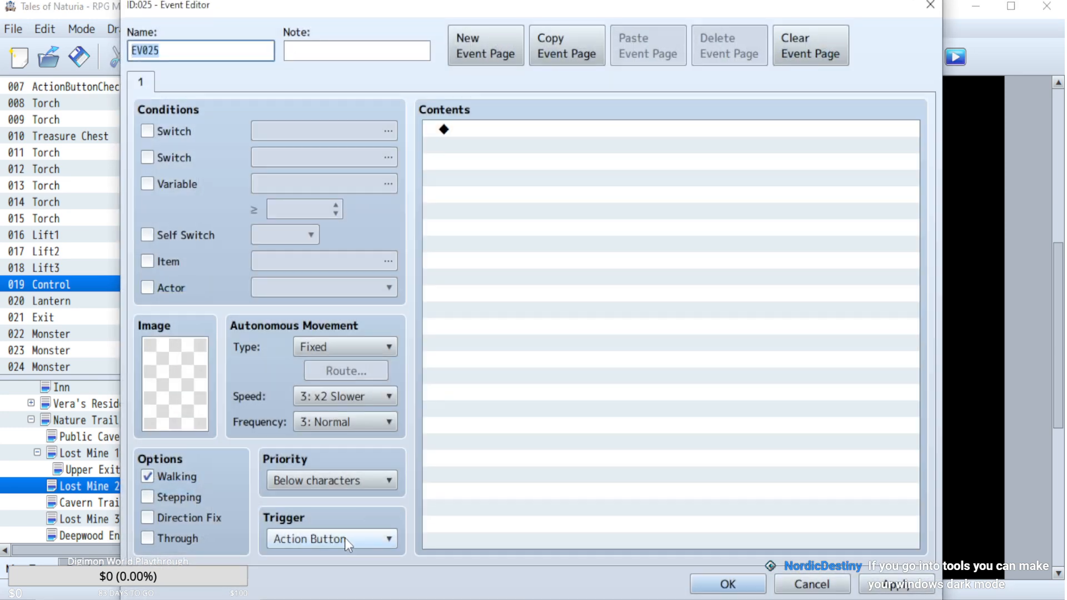
click(344, 538)
click(322, 562)
click(528, 188)
key(ctrl+v)
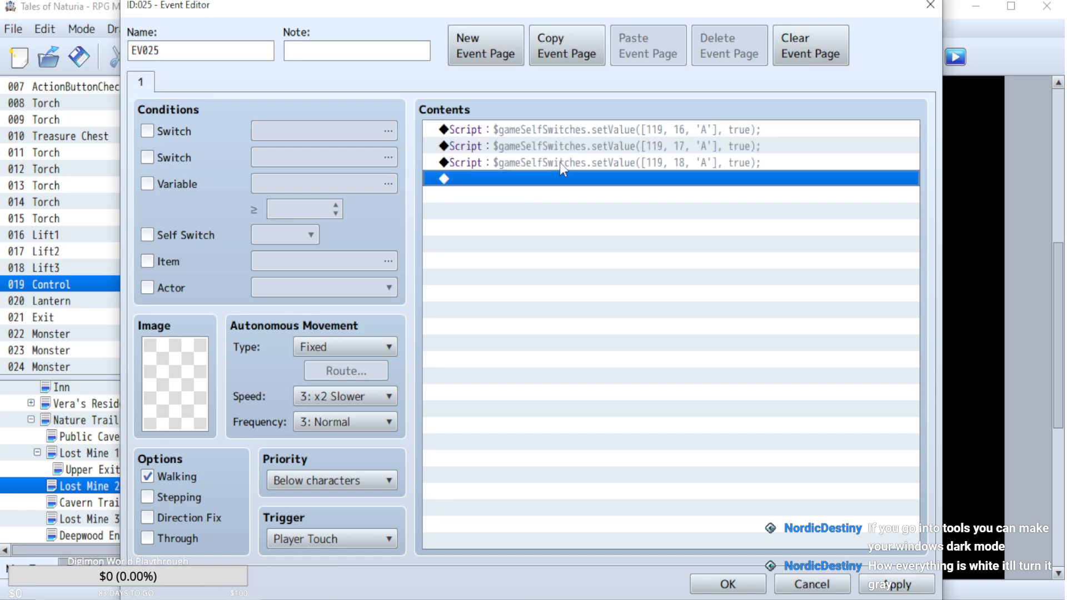
click(728, 584)
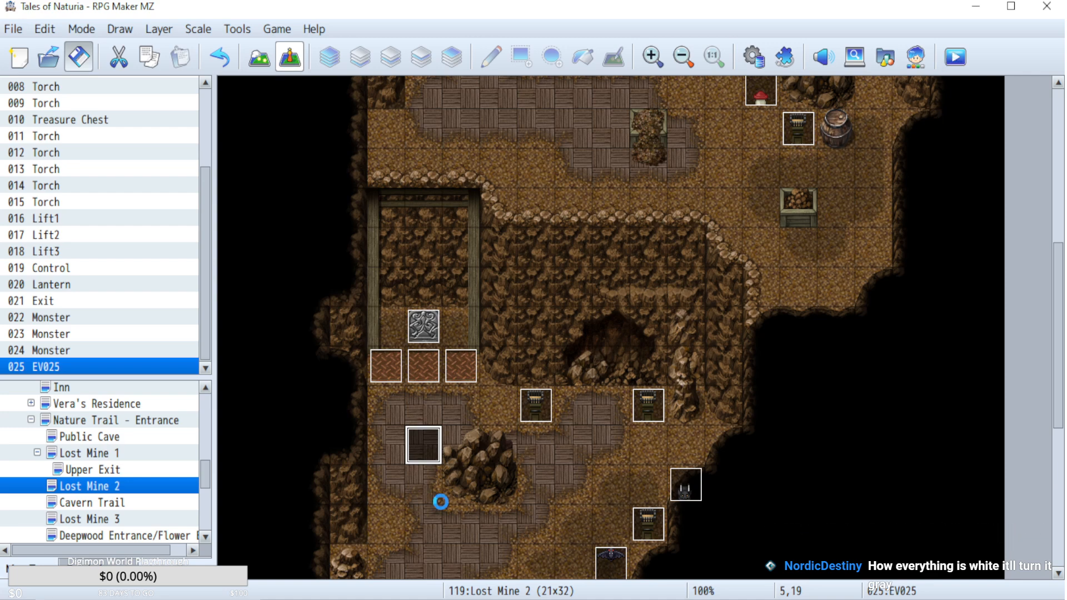
Try adding an Open Save Screen command after the three self-switch scripts in event EV025.
double_click(421, 446)
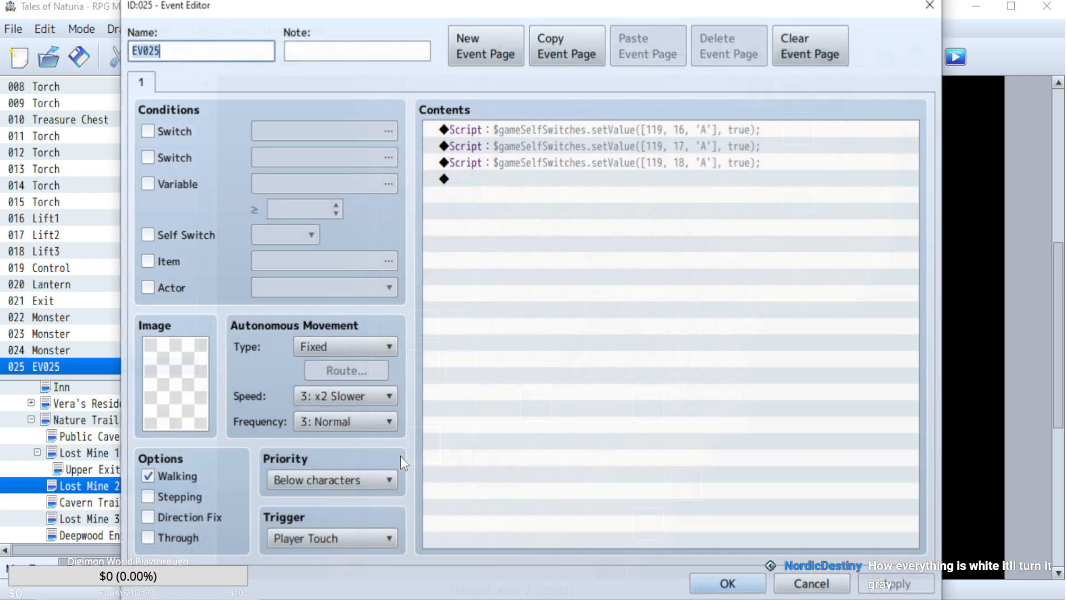
double_click(534, 335)
click(498, 86)
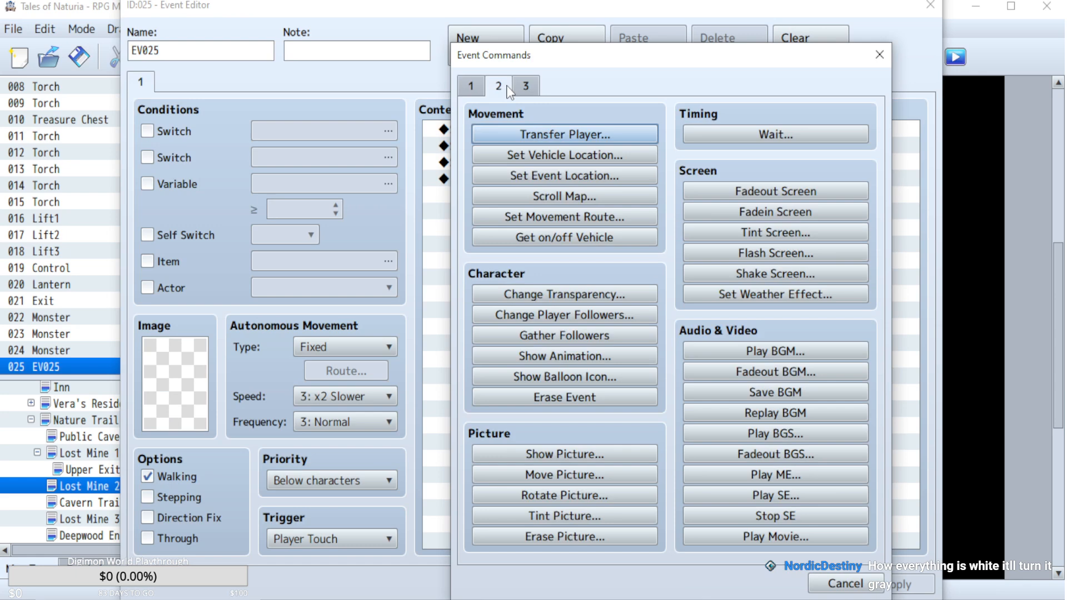
click(526, 86)
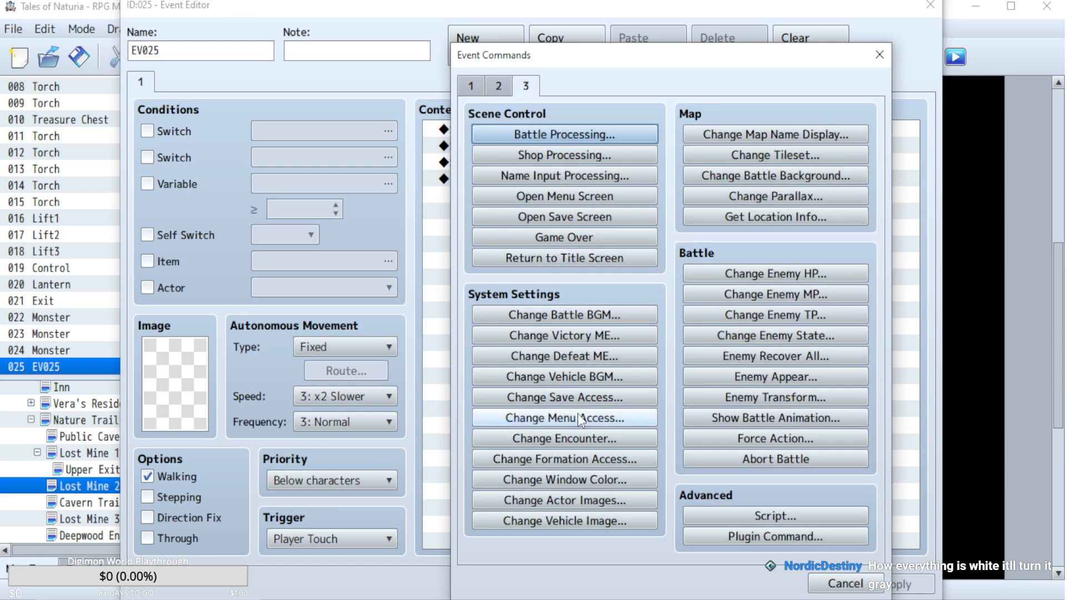
click(567, 218)
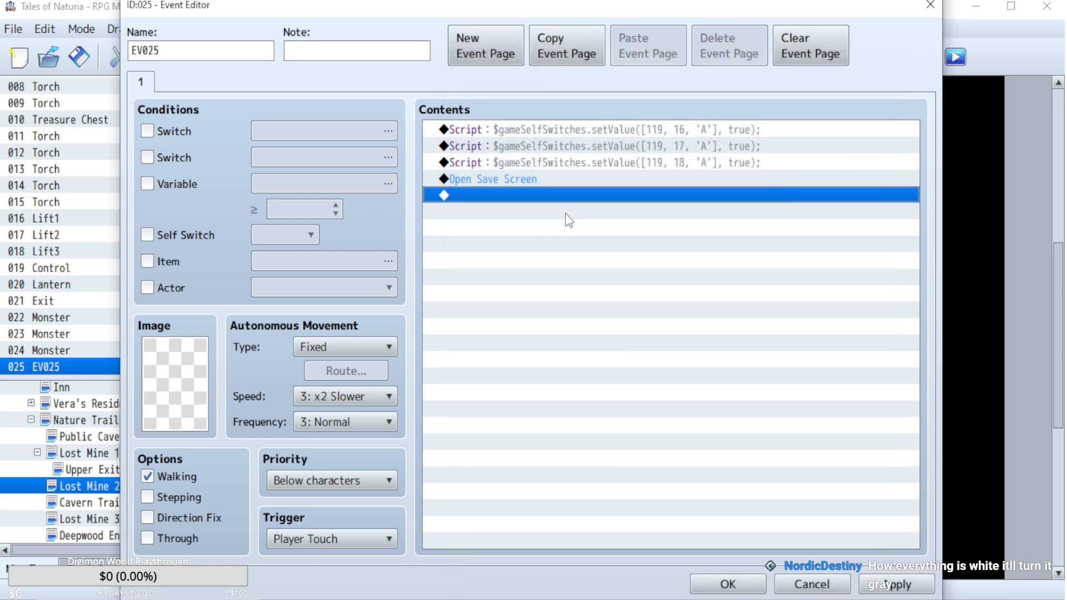
Replace EV025's Open Save Screen command with a Change Save Access command set to Enable, and confirm the event.
double_click(510, 179)
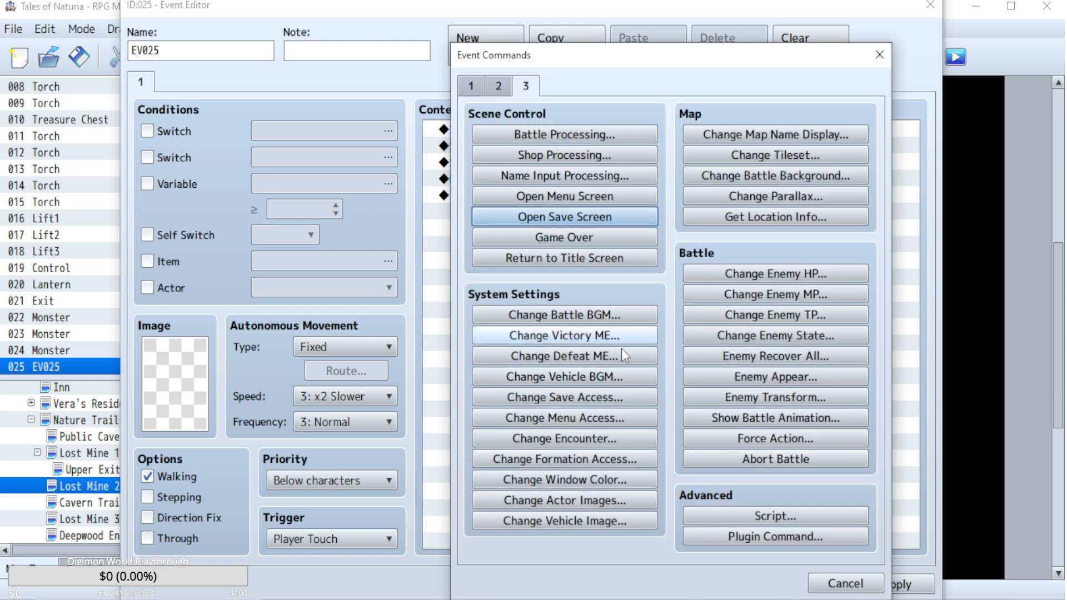
click(597, 394)
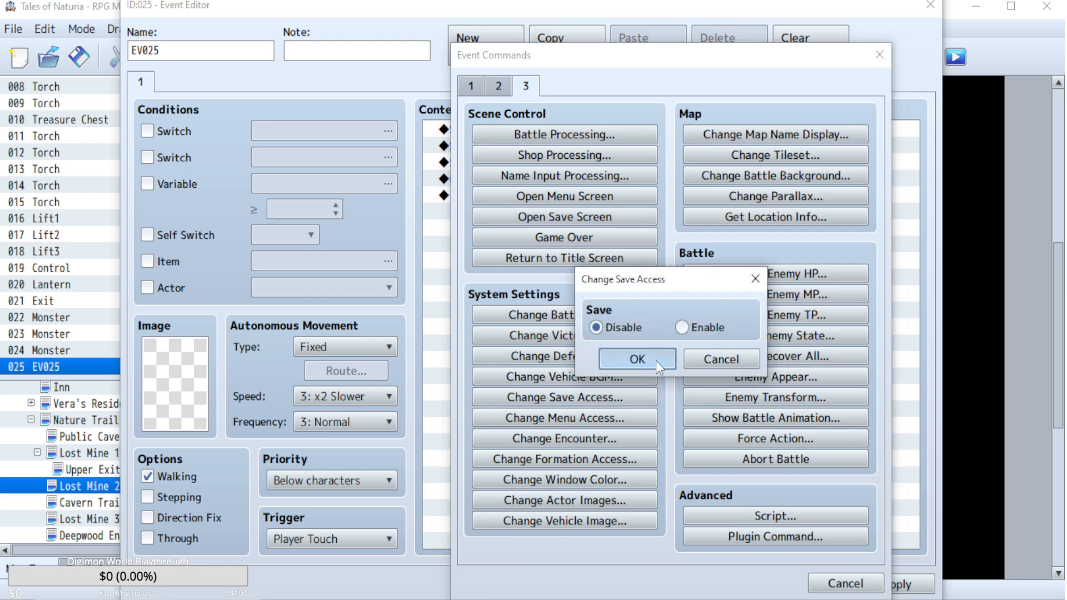
click(639, 359)
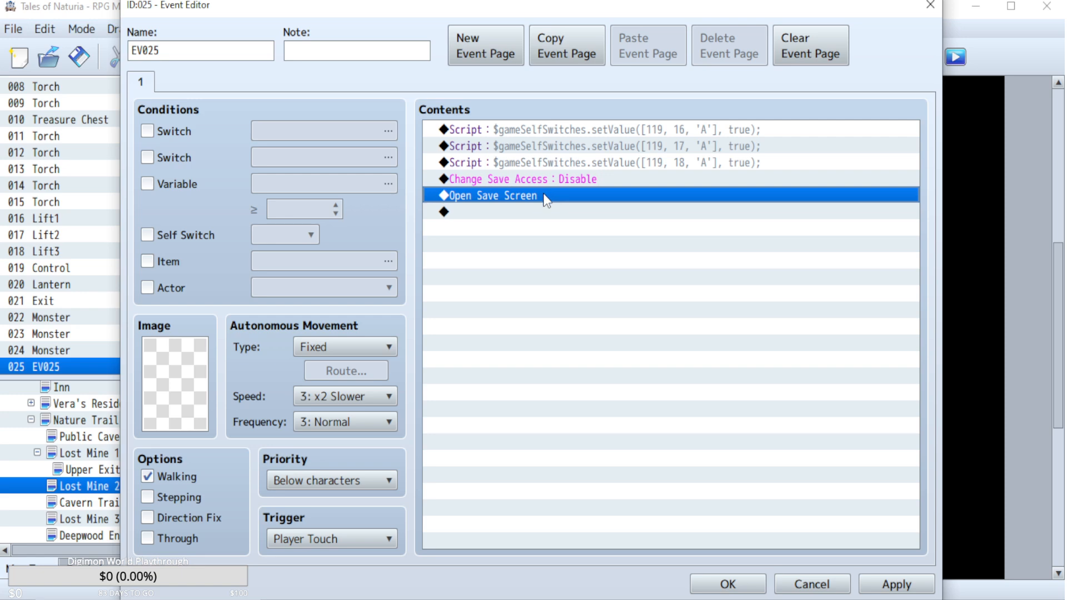
key(Delete)
double_click(567, 176)
click(688, 328)
click(638, 359)
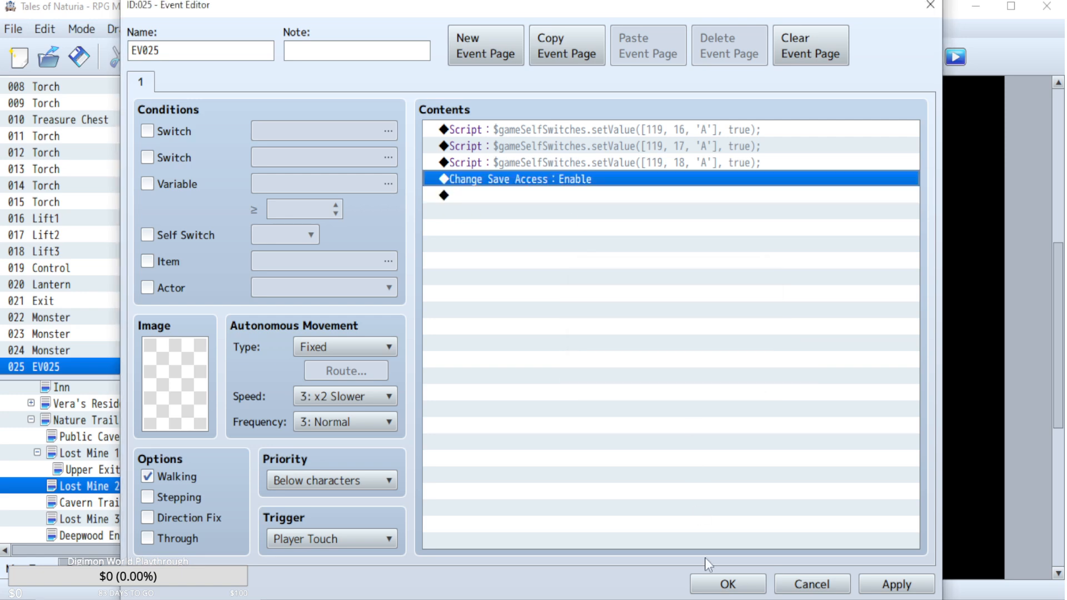
click(727, 583)
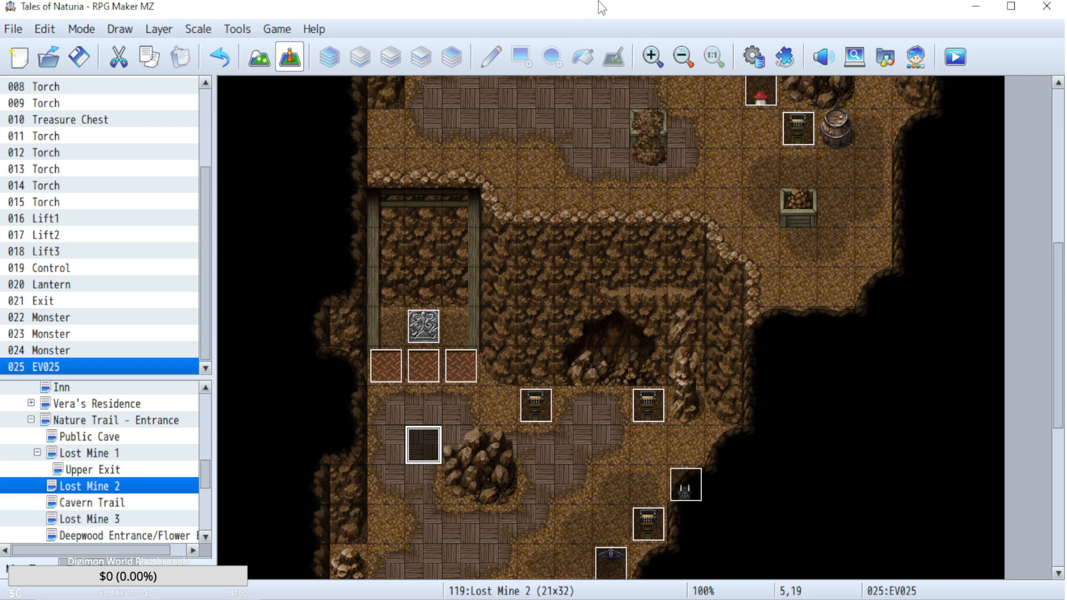
Apply the Dark UI theme in the editor options.
click(239, 29)
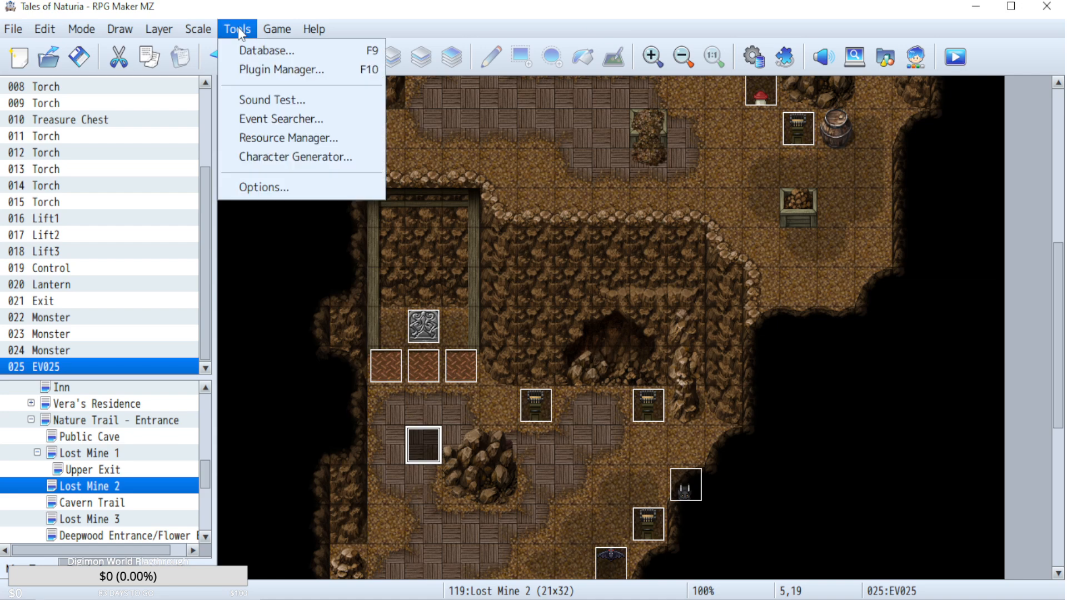
click(282, 192)
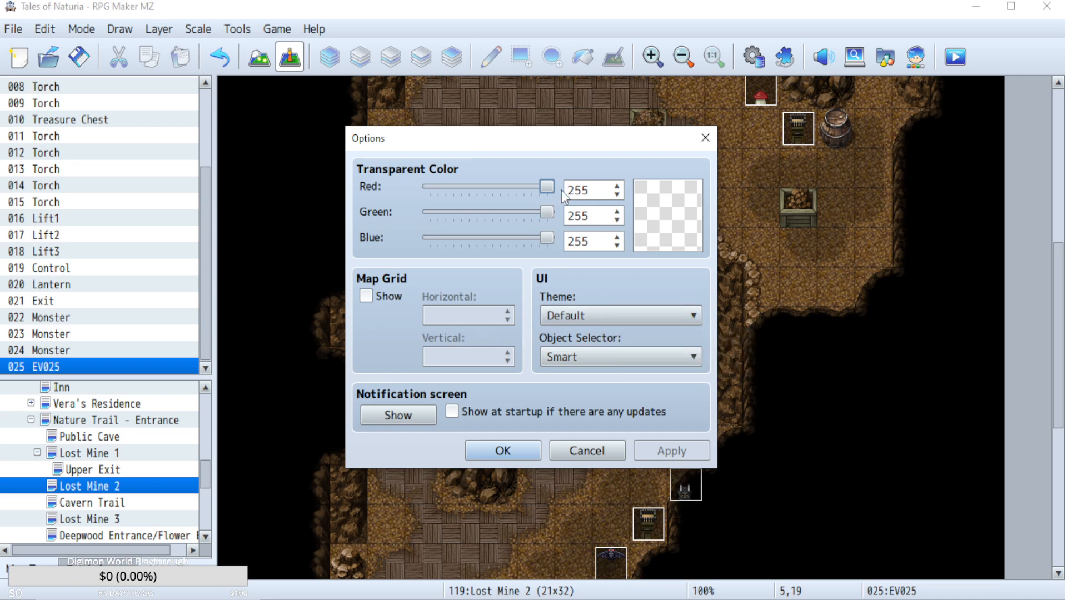
drag(548, 190, 628, 190)
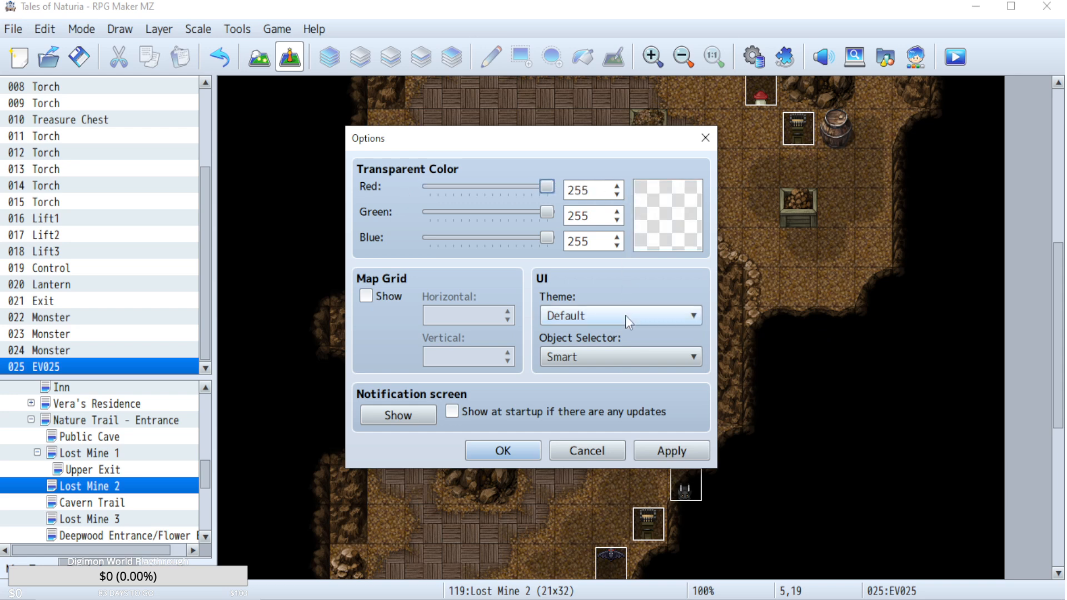
click(580, 315)
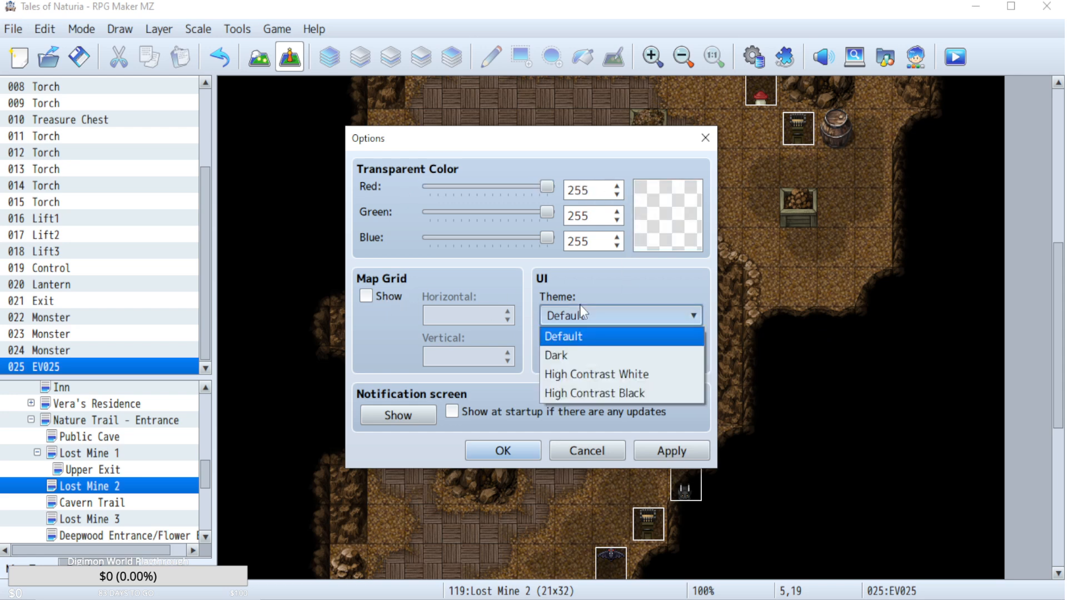
click(583, 355)
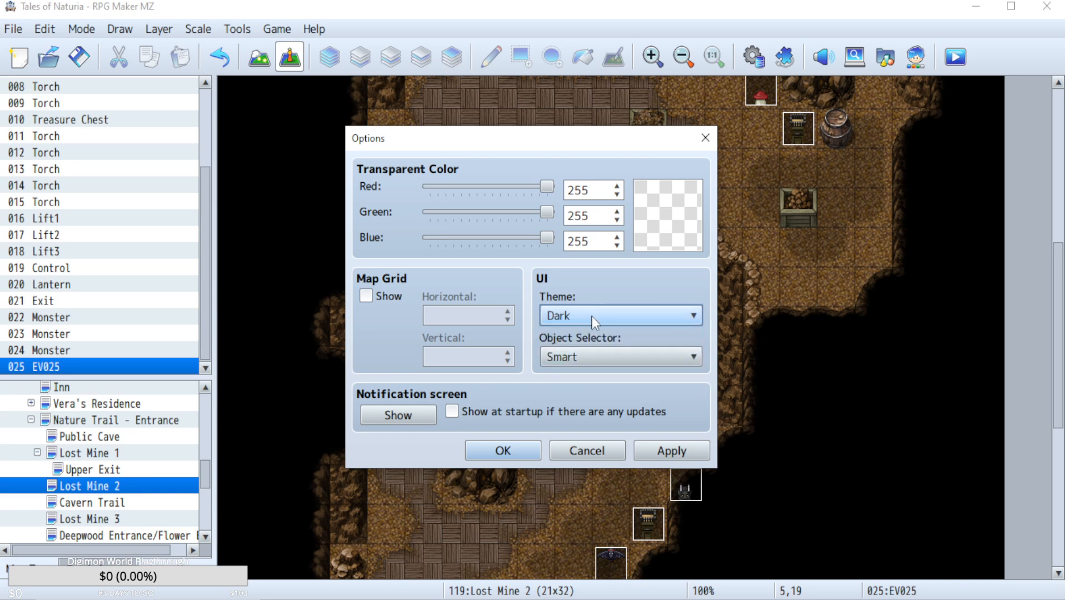
click(656, 449)
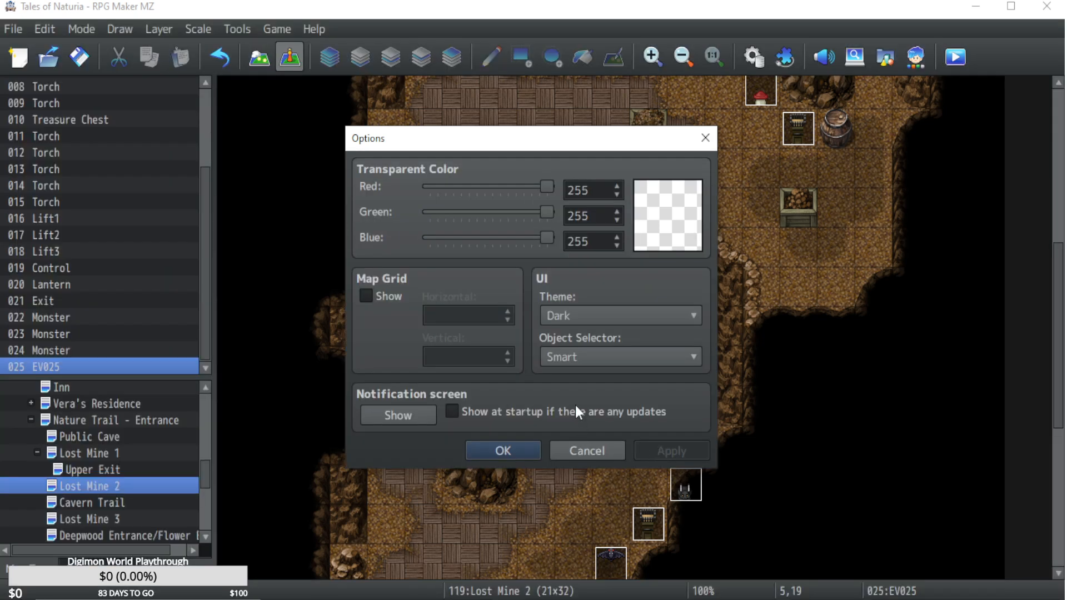
Try the High Contrast White and High Contrast Black UI themes.
click(631, 315)
click(594, 373)
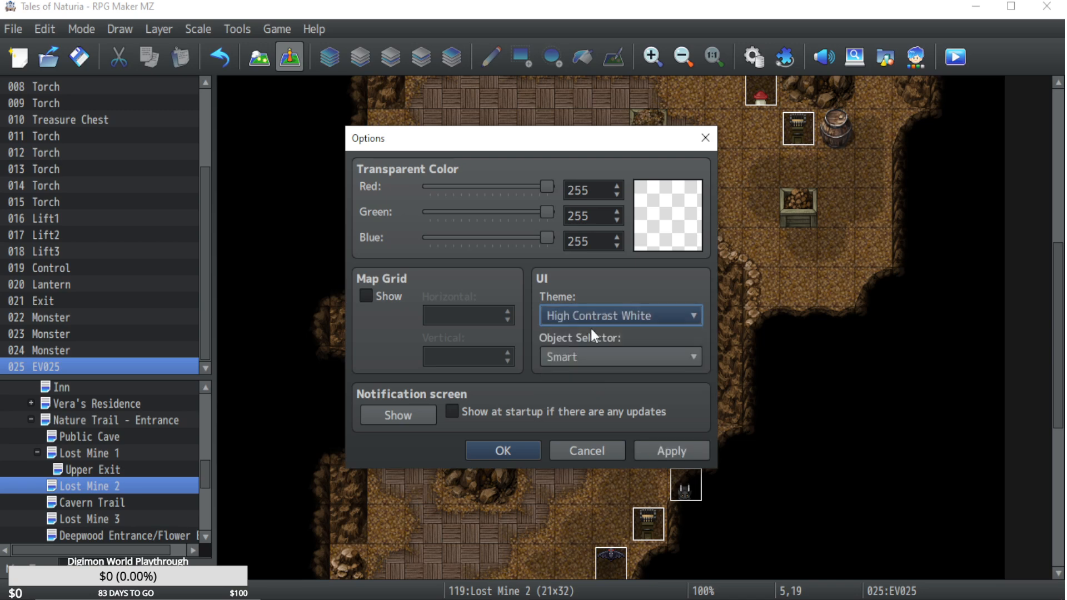
click(670, 451)
click(634, 316)
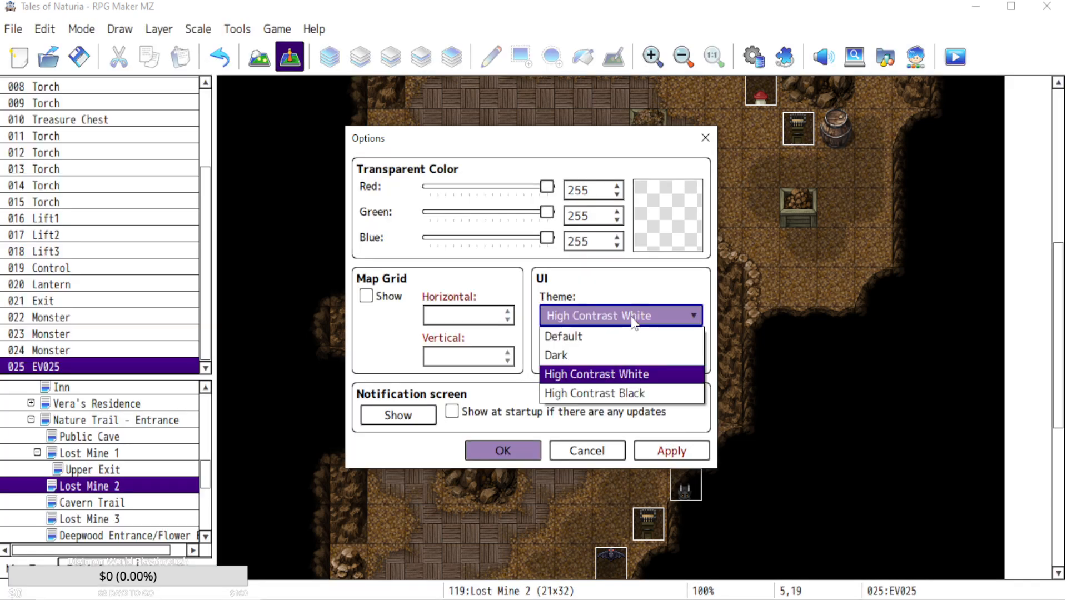
click(620, 393)
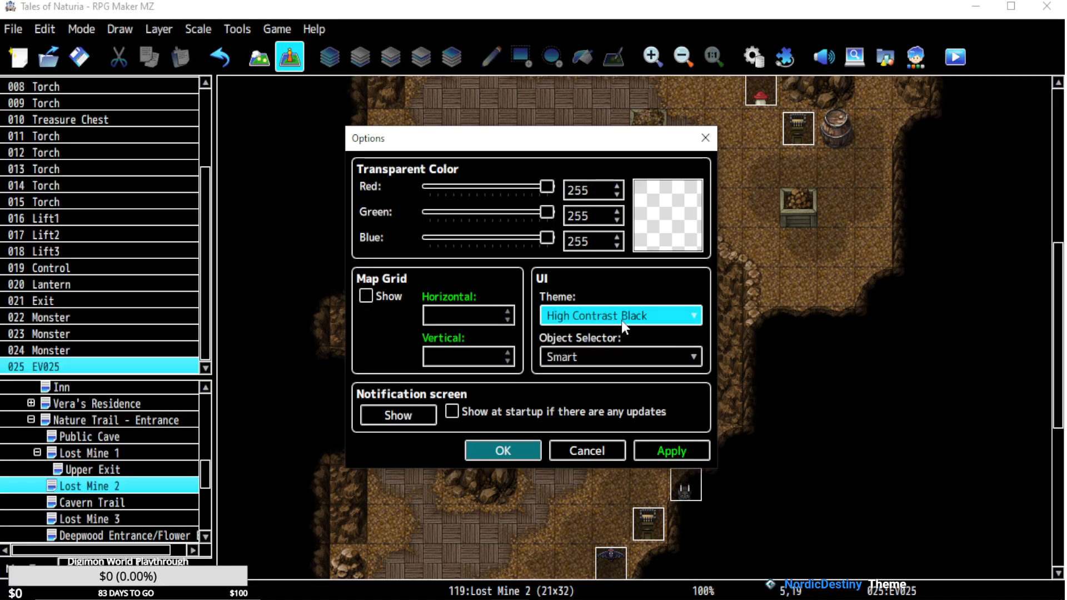
Return the UI theme to Dark, keep the object selector on Smart, and close the options.
click(621, 320)
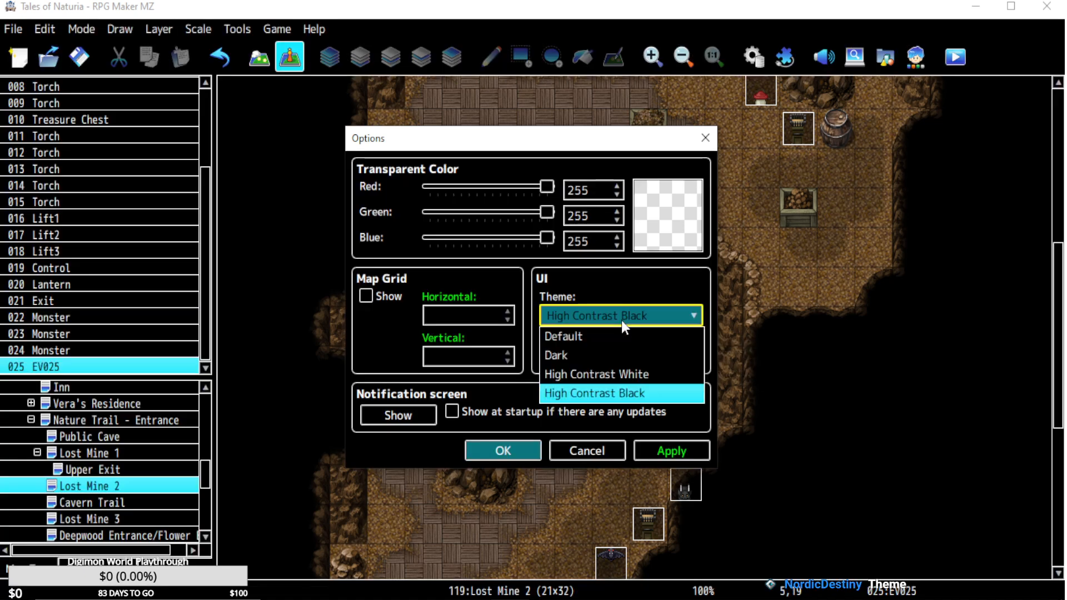
click(581, 357)
click(655, 362)
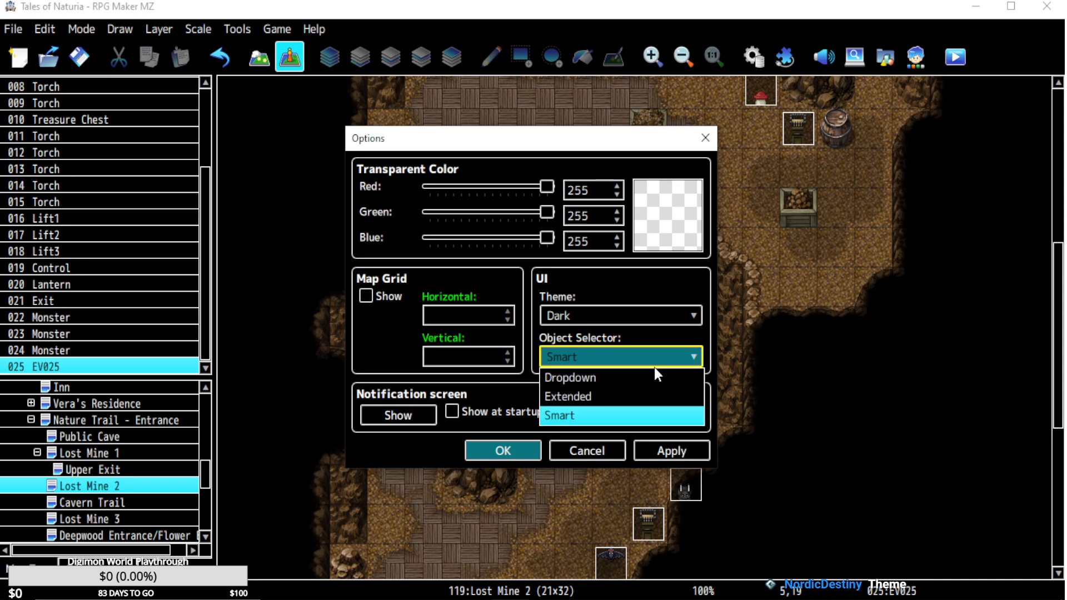
click(655, 364)
click(676, 452)
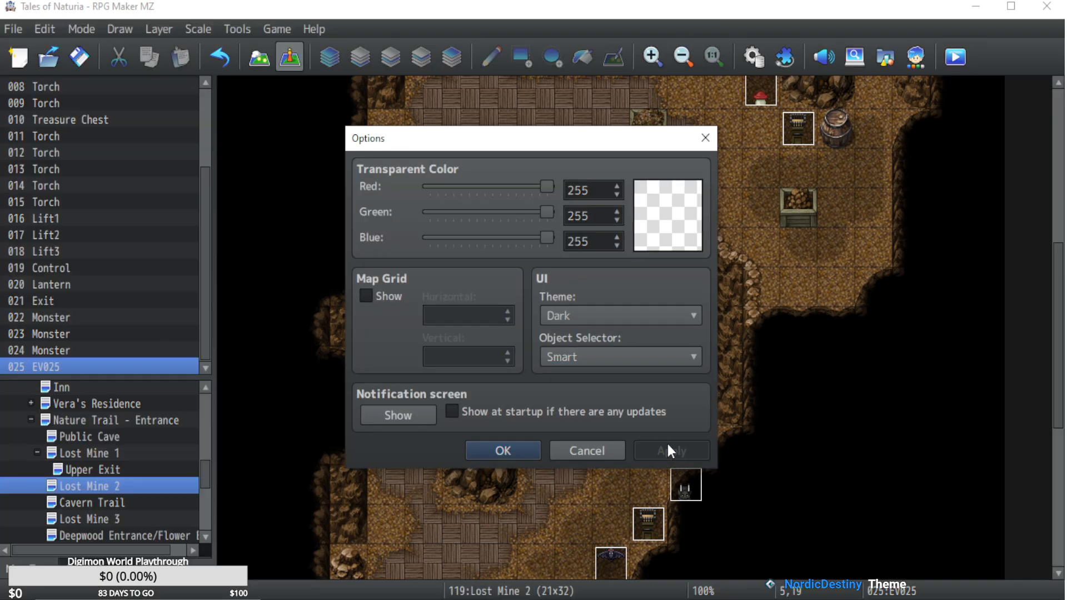
mouse_move(616, 356)
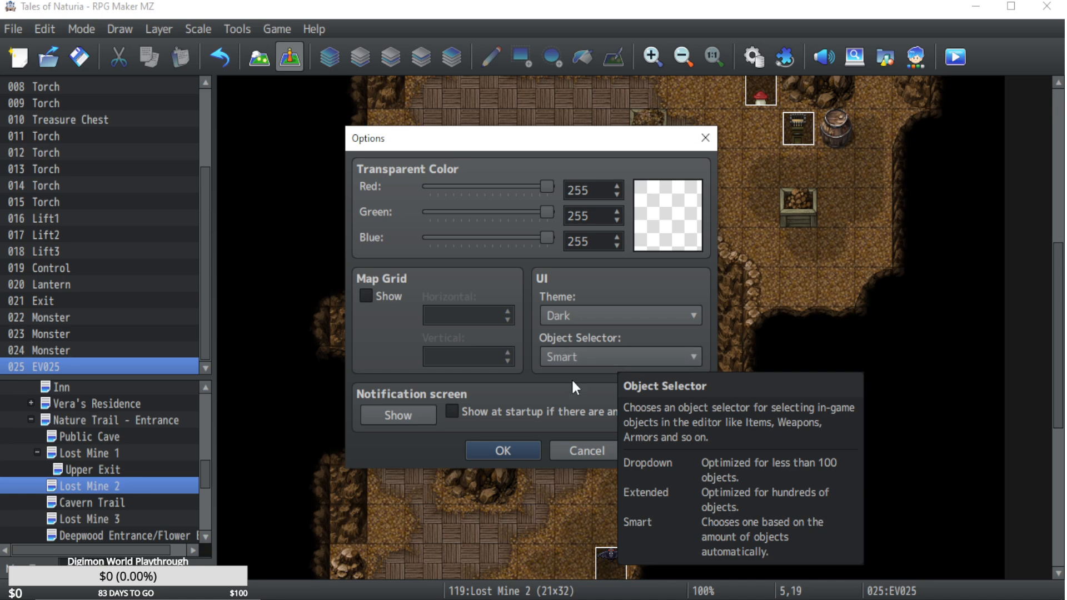
click(491, 446)
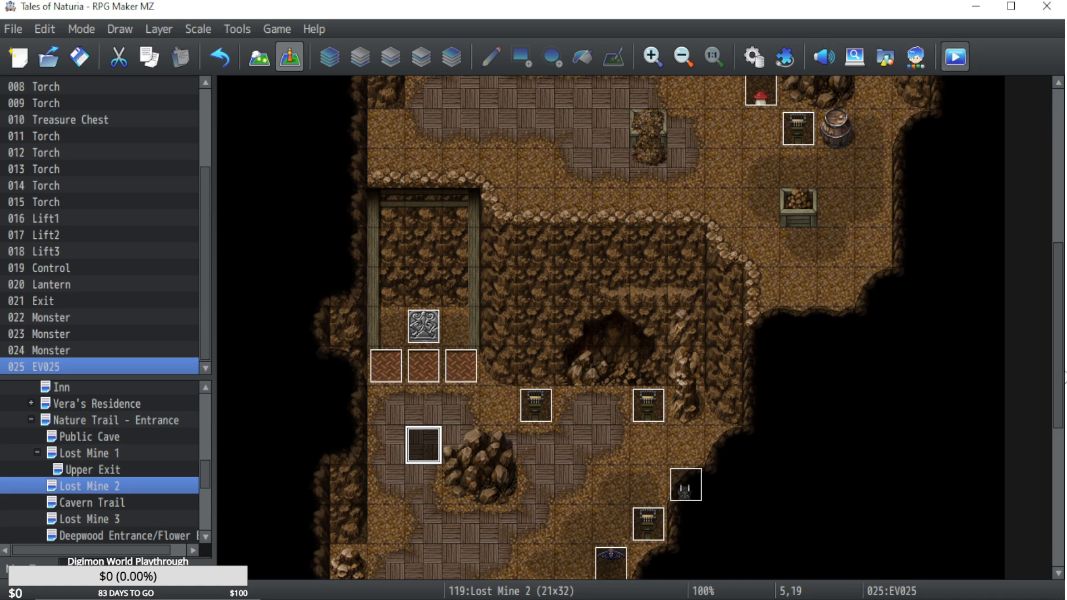
Start a playtest and continue from the preselected save file.
key(ctrl+r)
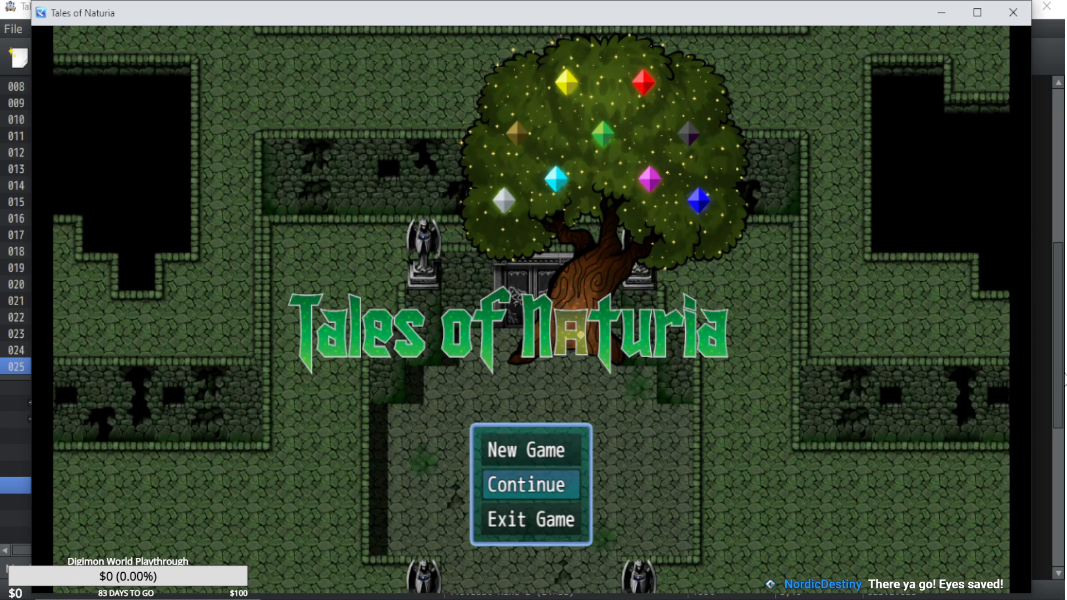
key(z)
key(z)
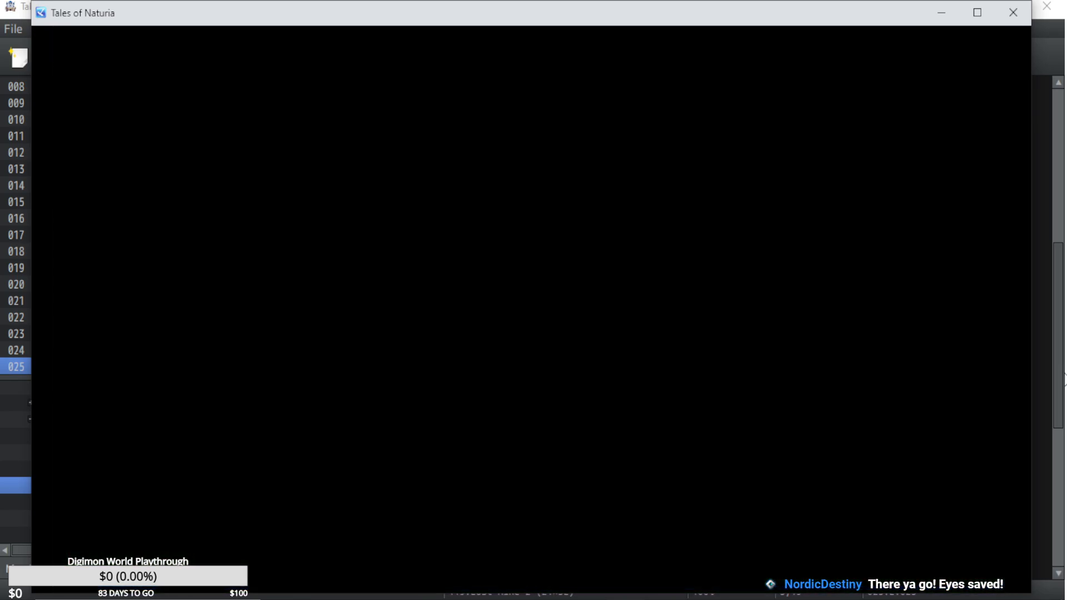
Walk the character west along the forest trail and through the fenced yard into the cave entrance.
key(Left)
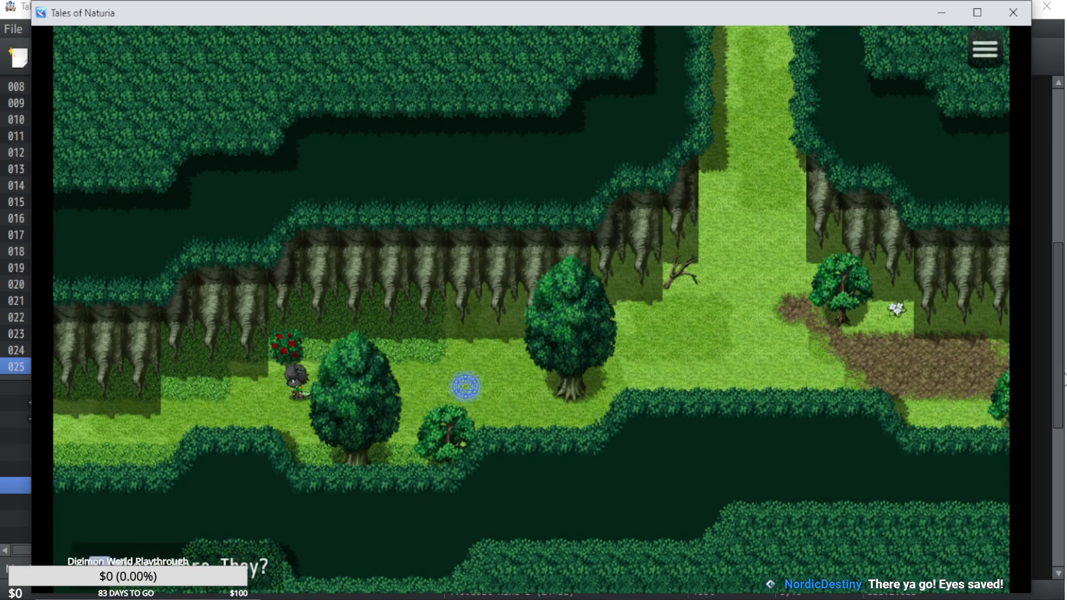
key(Left)
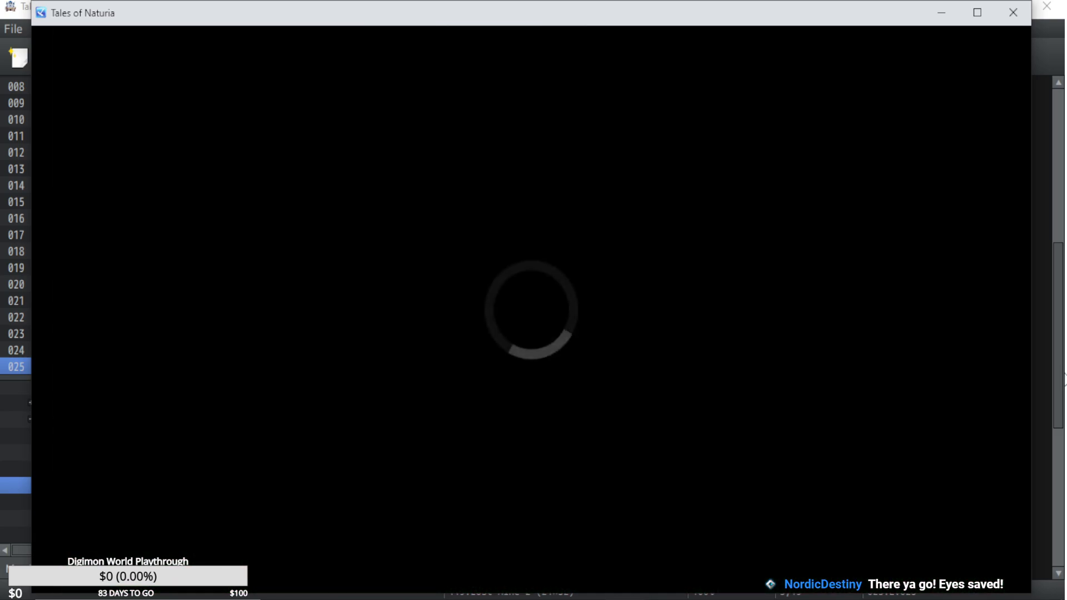
key(Left)
key(Down)
key(Left)
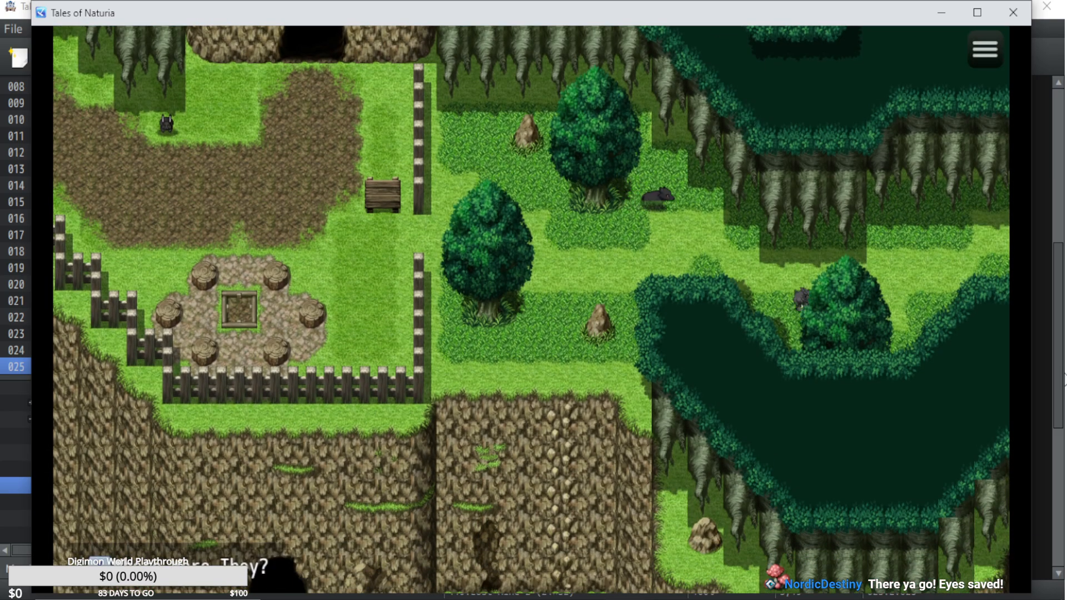
key(Up)
key(Left)
key(Up)
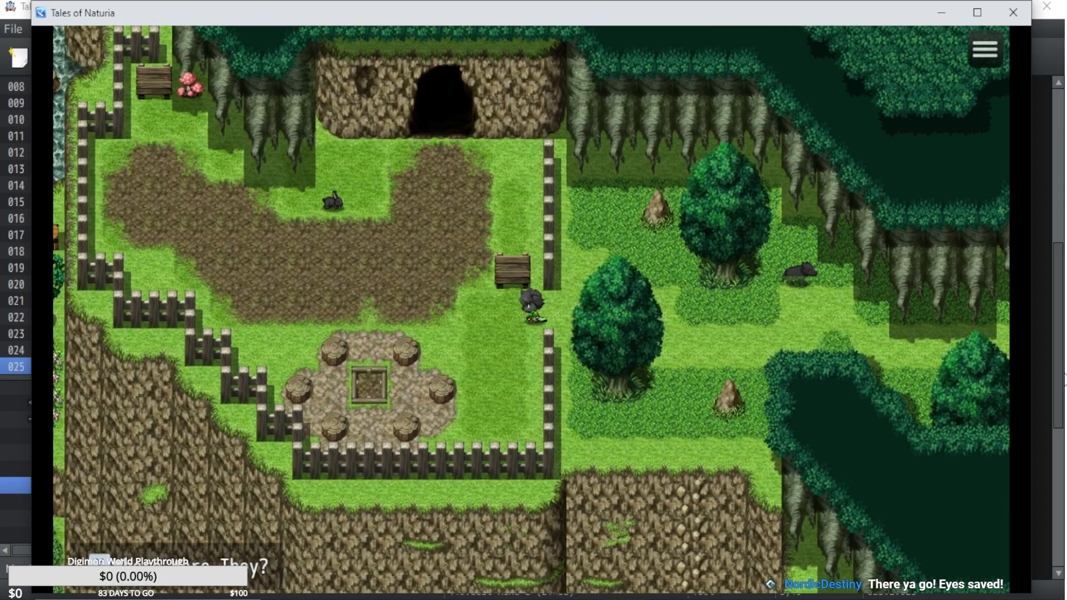
key(Up)
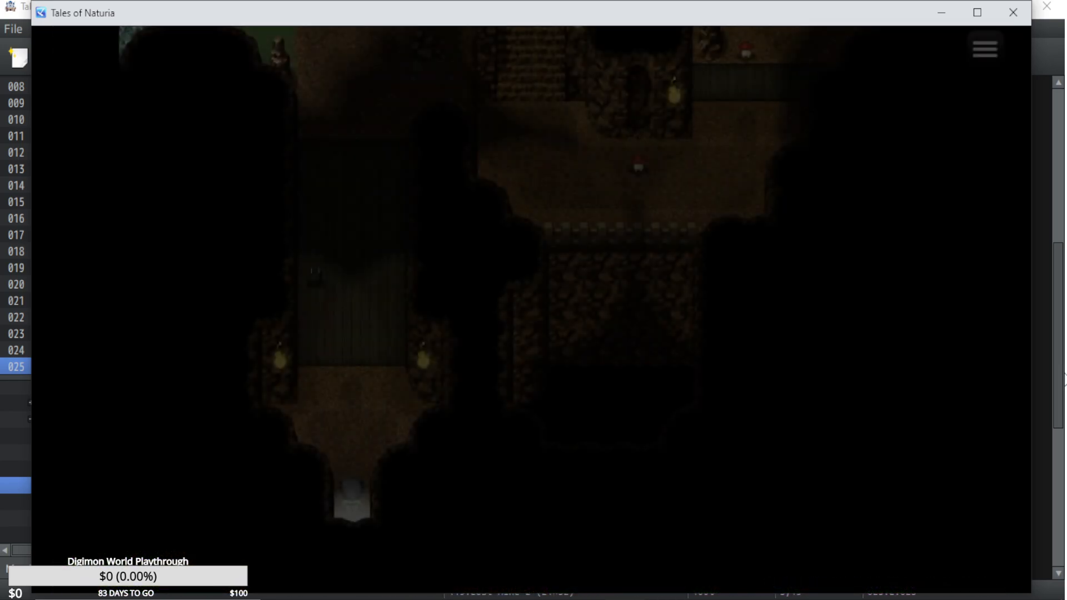
Walk through the first mine map, over the wooden stairs and into a monster to start a battle.
key(Up)
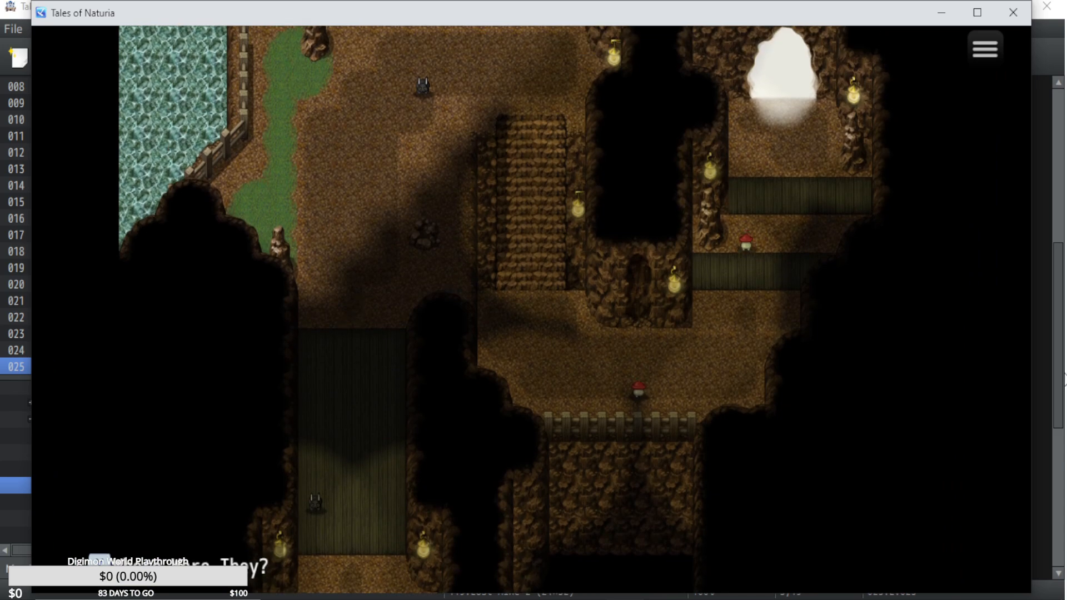
key(Right)
key(Up)
key(Right)
key(Down)
key(Right)
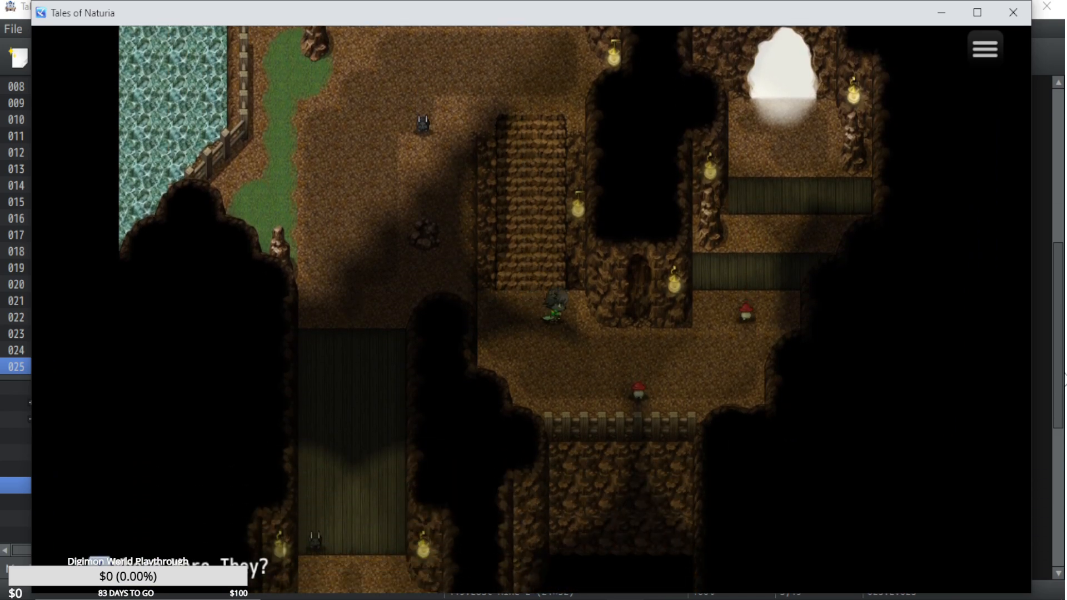
key(Down)
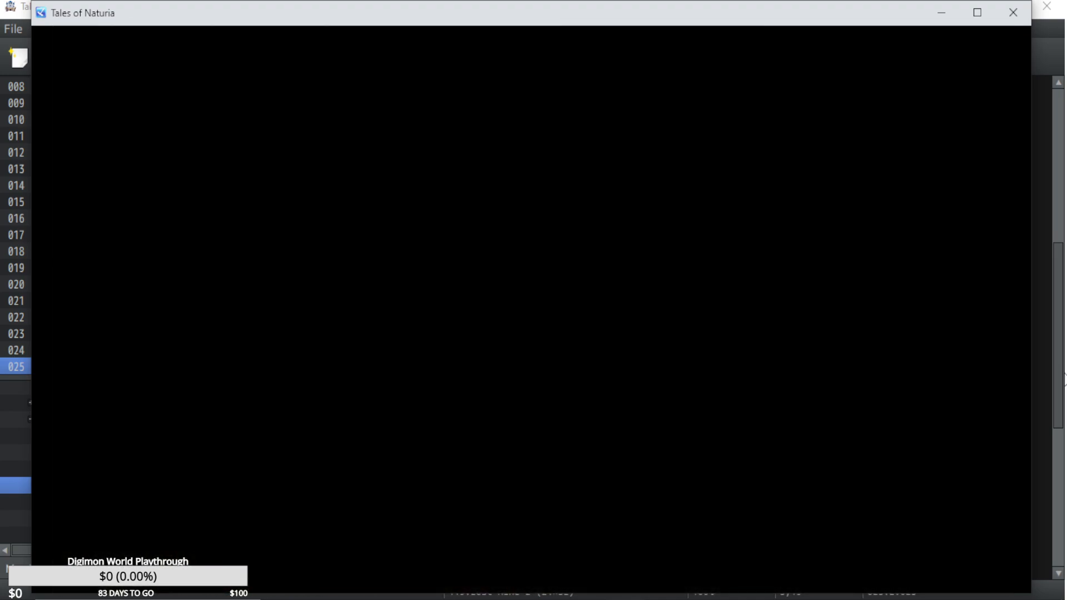
Check Aki's artes in battle, back out without using one, and move Aki forward to the front column.
key(Down)
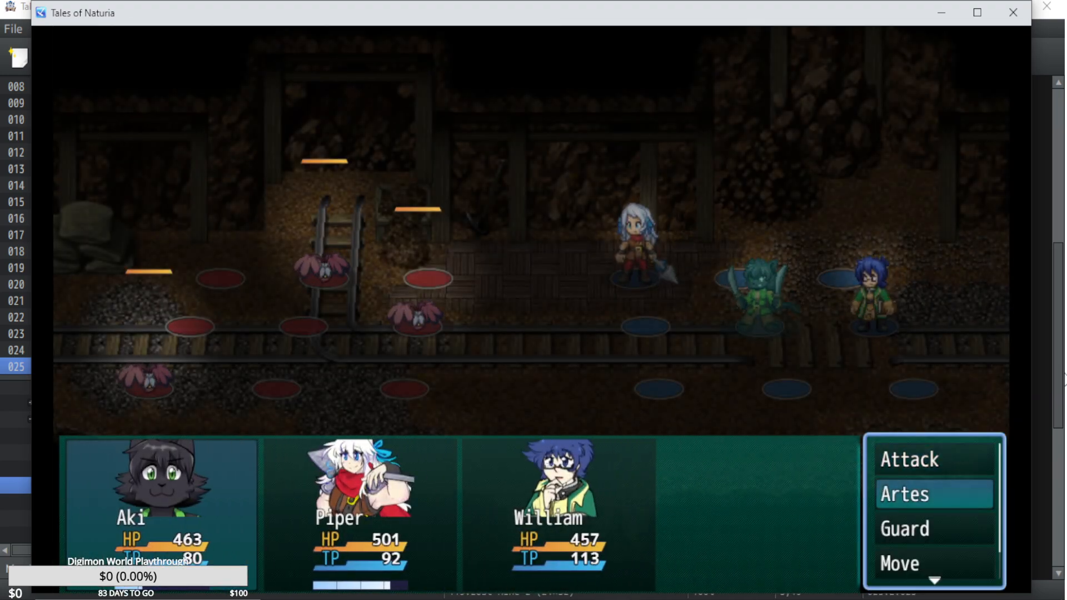
key(Return)
key(Down)
key(Right)
key(Up)
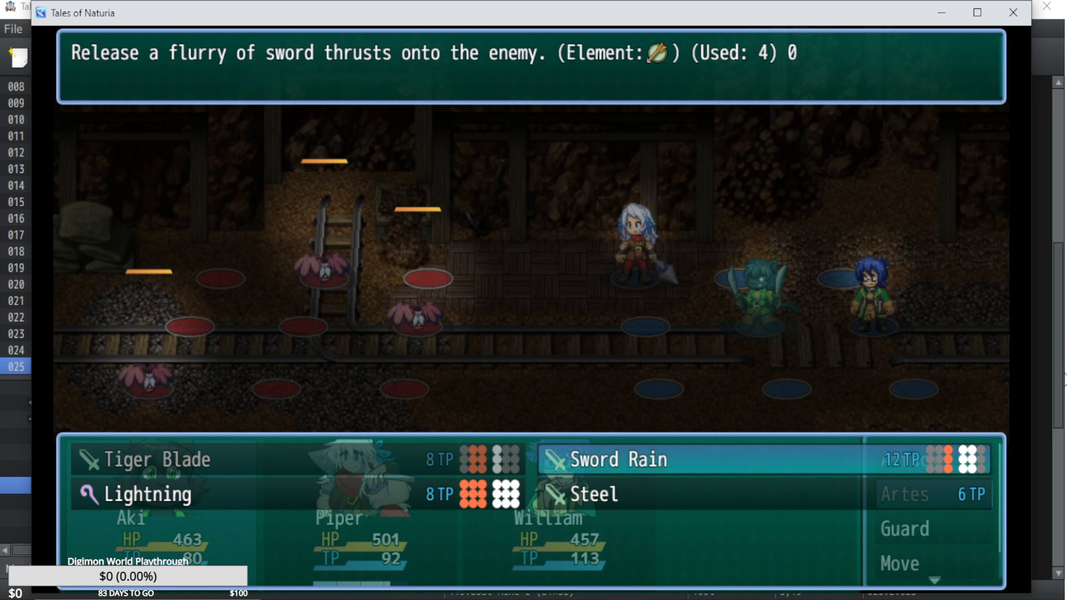
key(Escape)
key(Down)
Assign Aki's Tiger Blade arte with Filofolia A as the target.
key(Down)
key(Up)
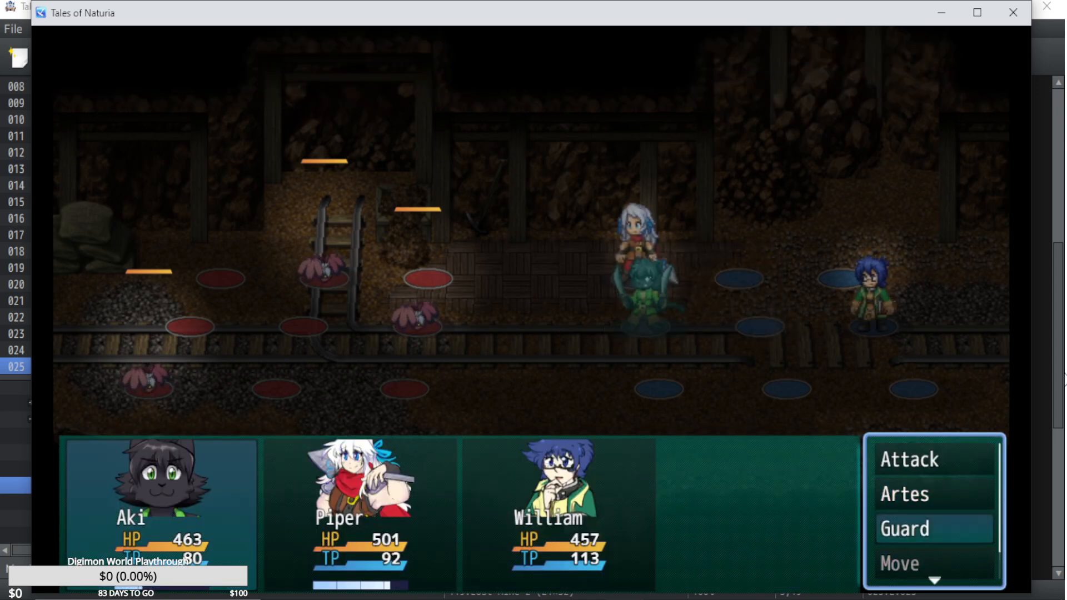
key(Up)
key(Return)
Assign Piper's Eruption and Treble Strike artes for the turn.
key(Down)
key(Up)
key(Return)
key(Return)
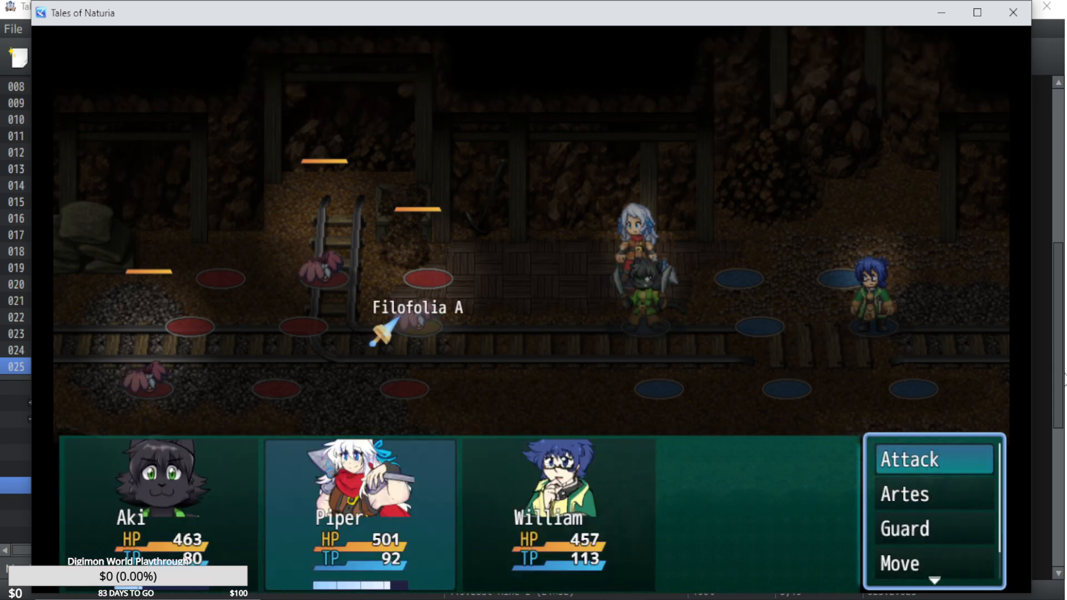
key(Down)
key(Return)
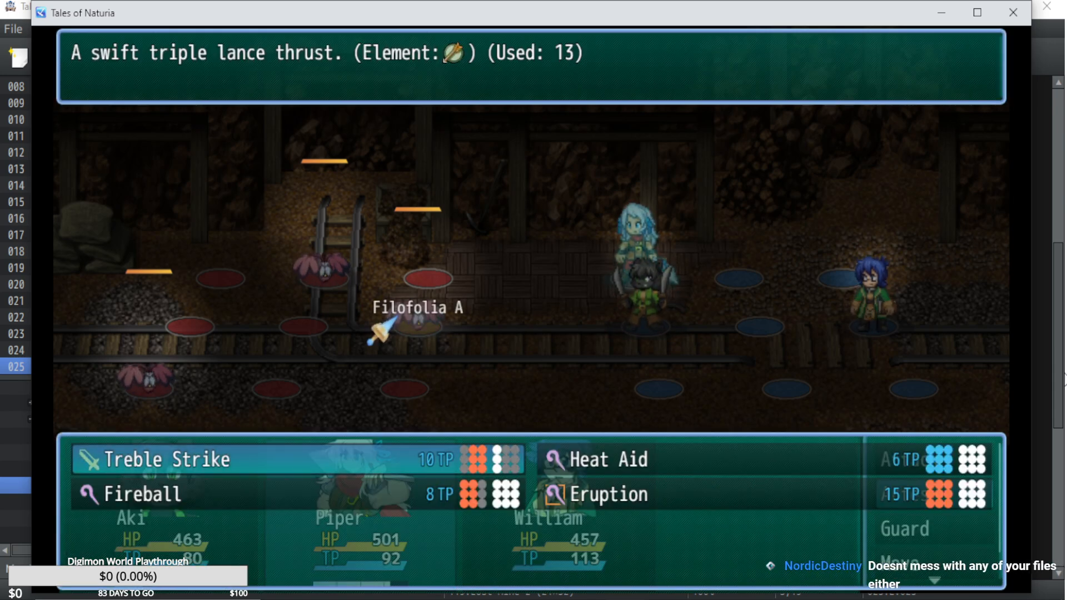
key(Down)
key(Right)
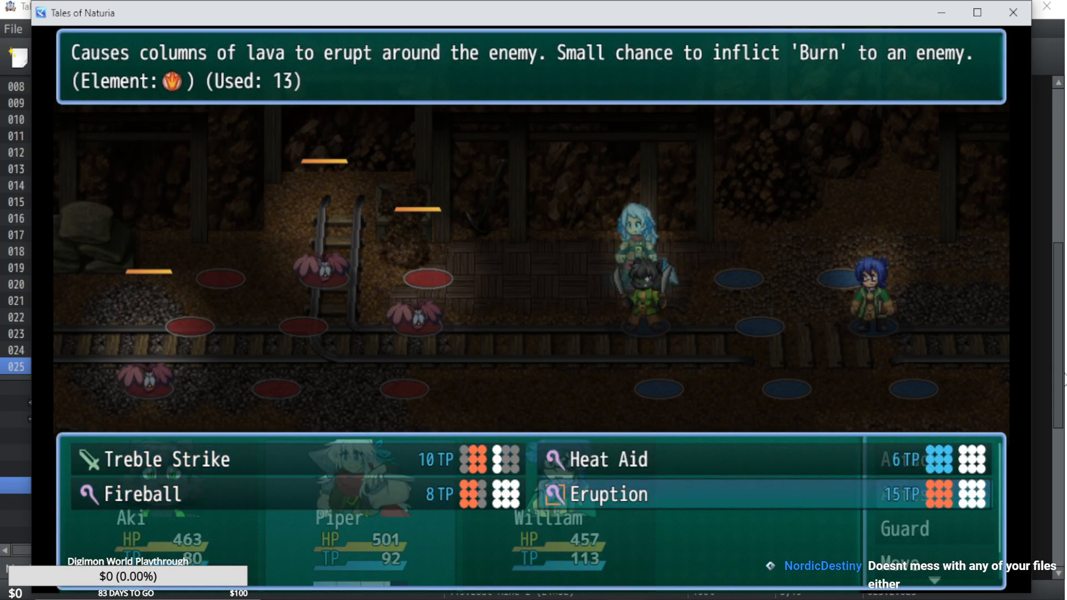
key(Return)
key(Escape)
key(Escape)
key(Return)
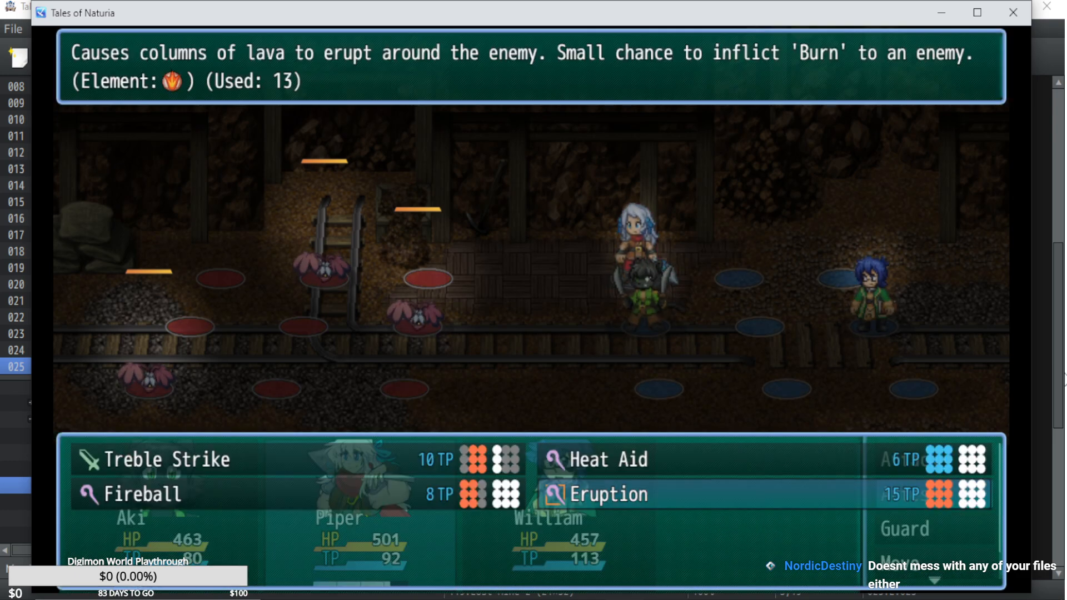
key(Up)
key(Left)
key(Return)
Assign William's Stone Wall arte to complete the party's turn.
key(Down)
key(Return)
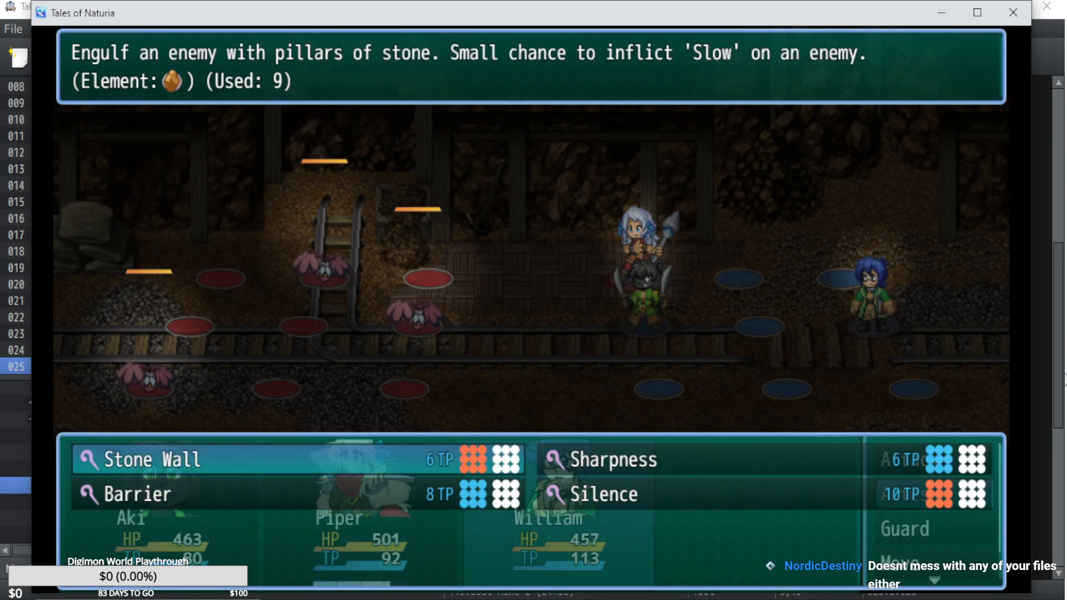
key(Down)
key(Up)
key(Return)
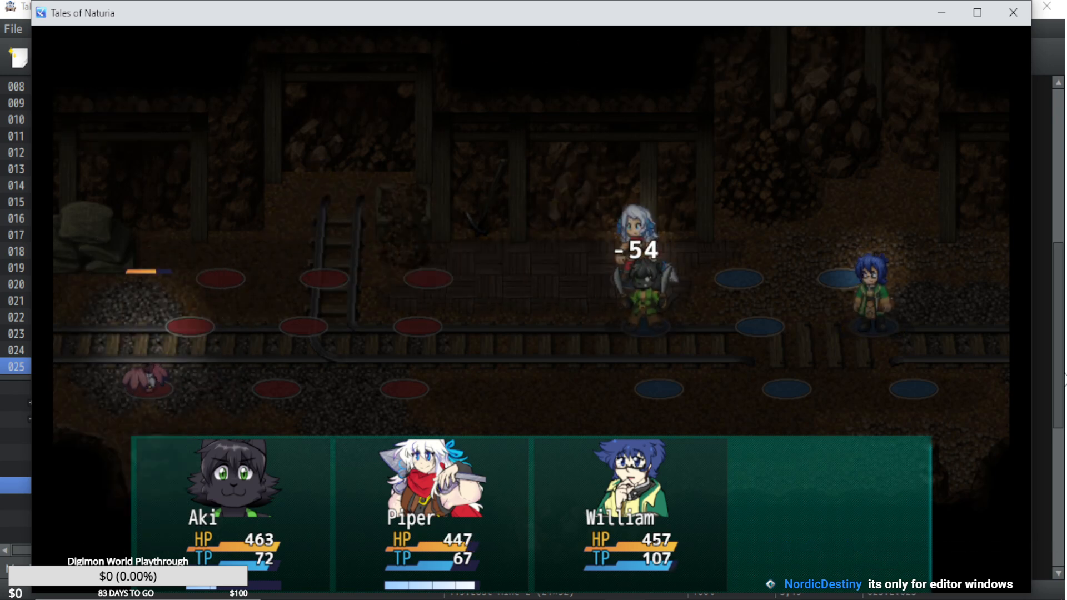
Finish off the remaining enemy with the party's attacks and leave the victory screen.
key(Up)
key(Return)
key(Return)
key(Up)
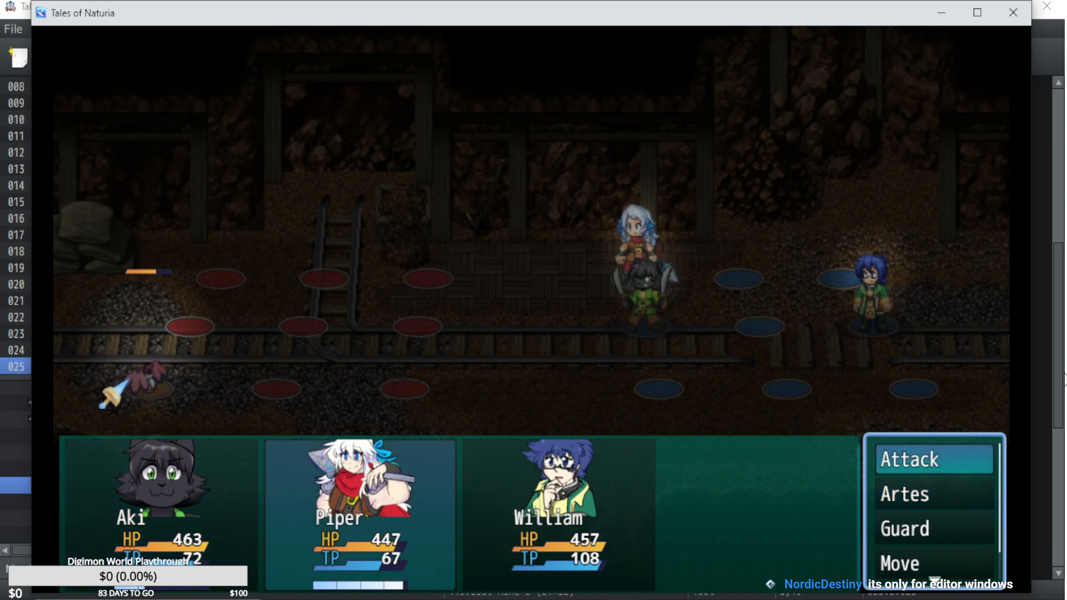
key(Return)
key(Return)
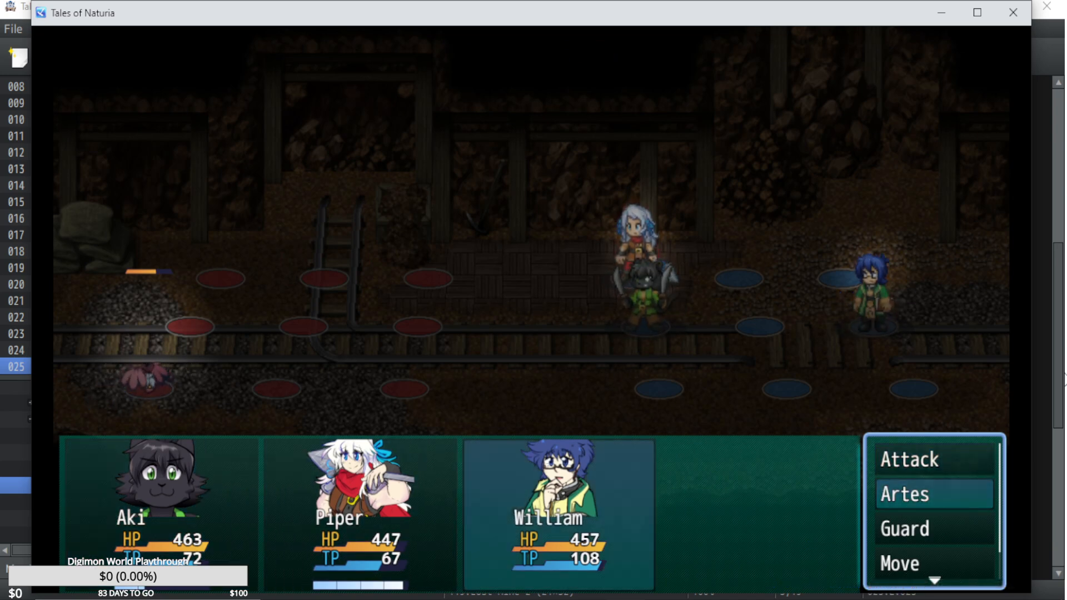
key(Up)
key(Return)
key(Return)
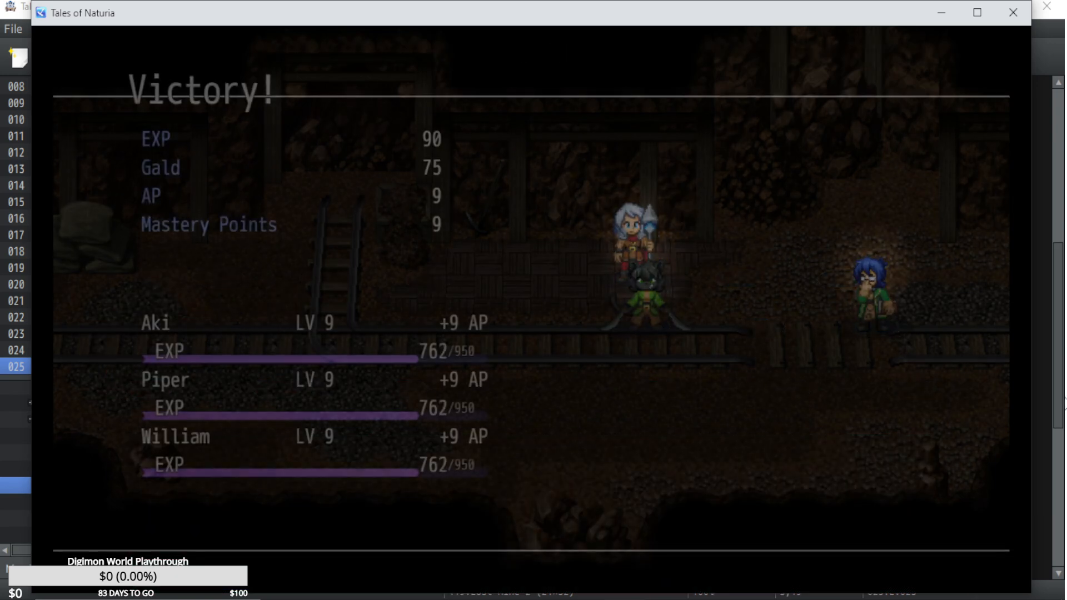
key(z)
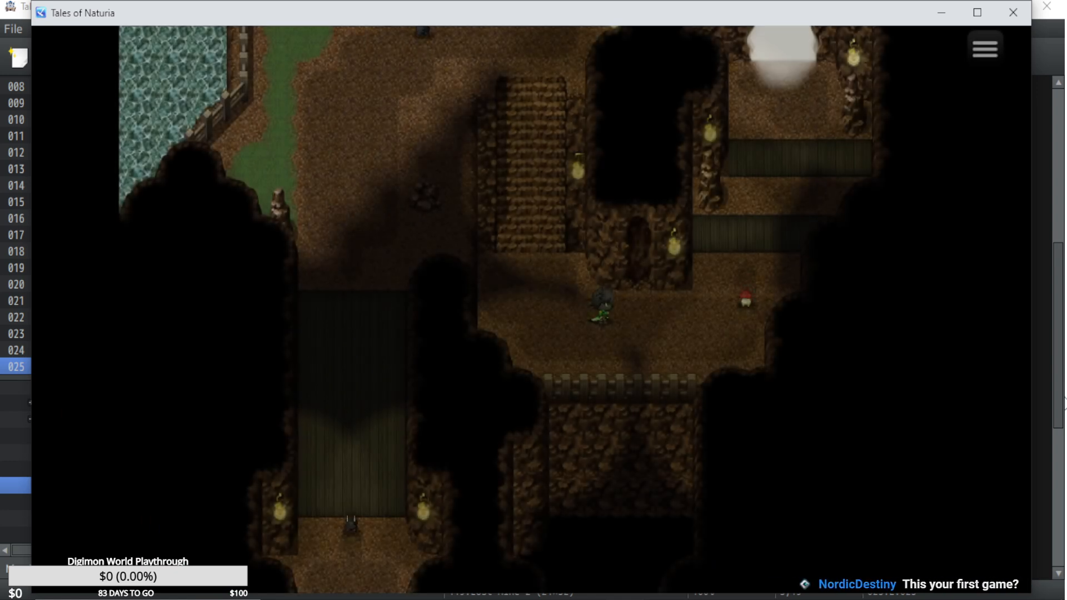
Walk the character east and north over the wooden bridges and out through the bright mine exit.
key(Right)
key(Up)
key(Right)
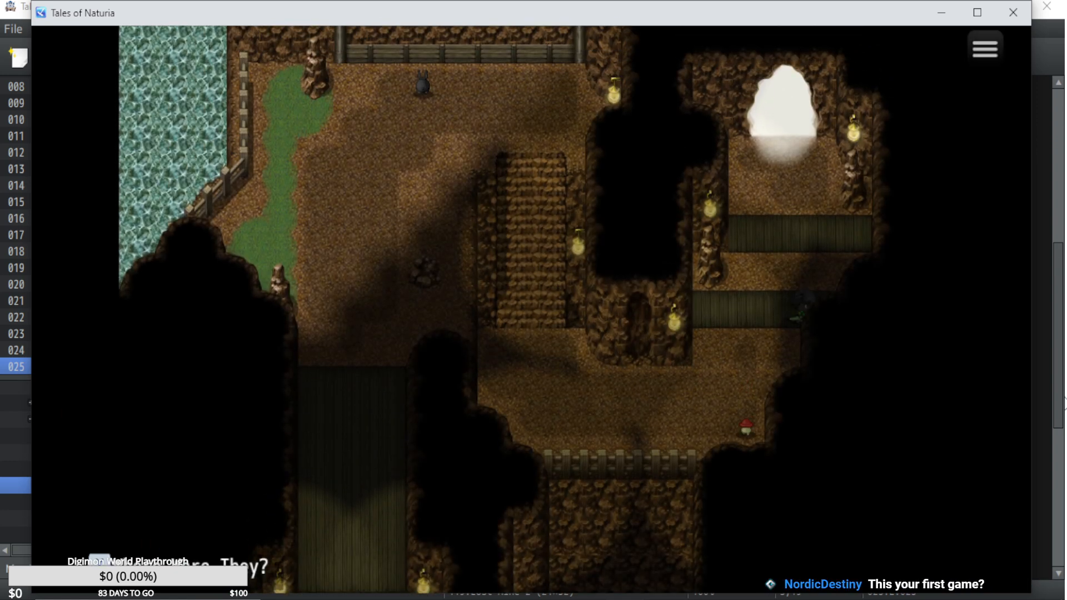
key(Up)
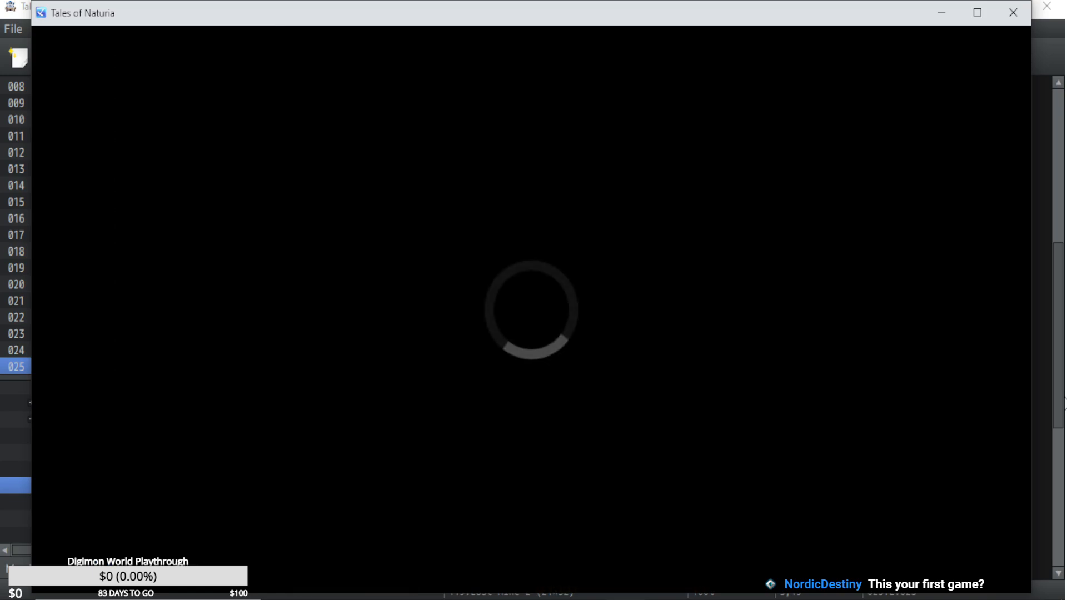
Walk north along the trail, through the flower patch into the next cave, and up to the lift.
key(Up)
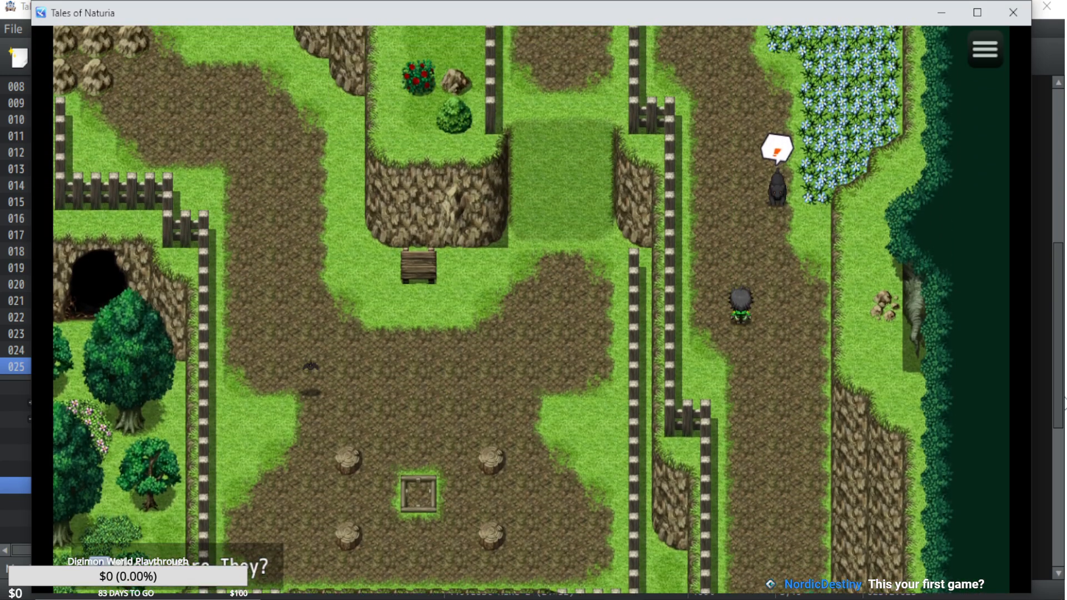
key(Right)
key(Up)
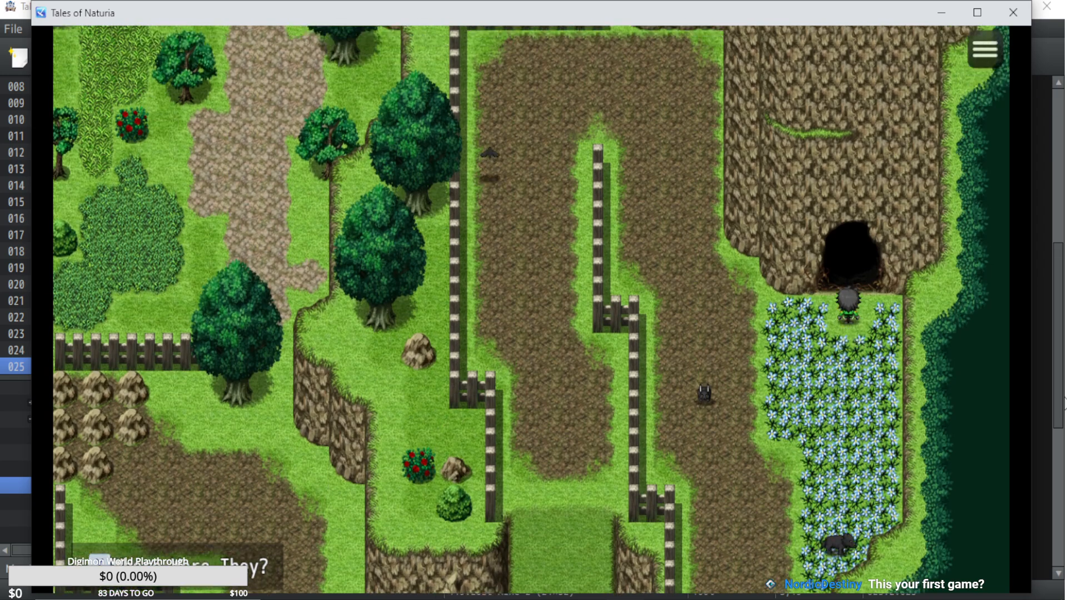
key(Up)
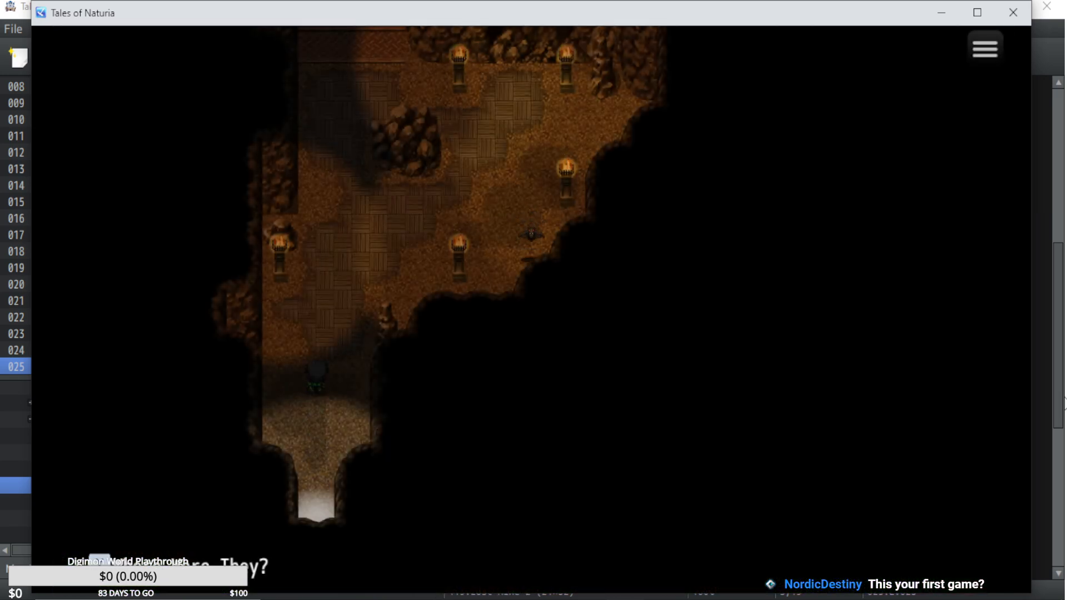
key(Right)
key(Up)
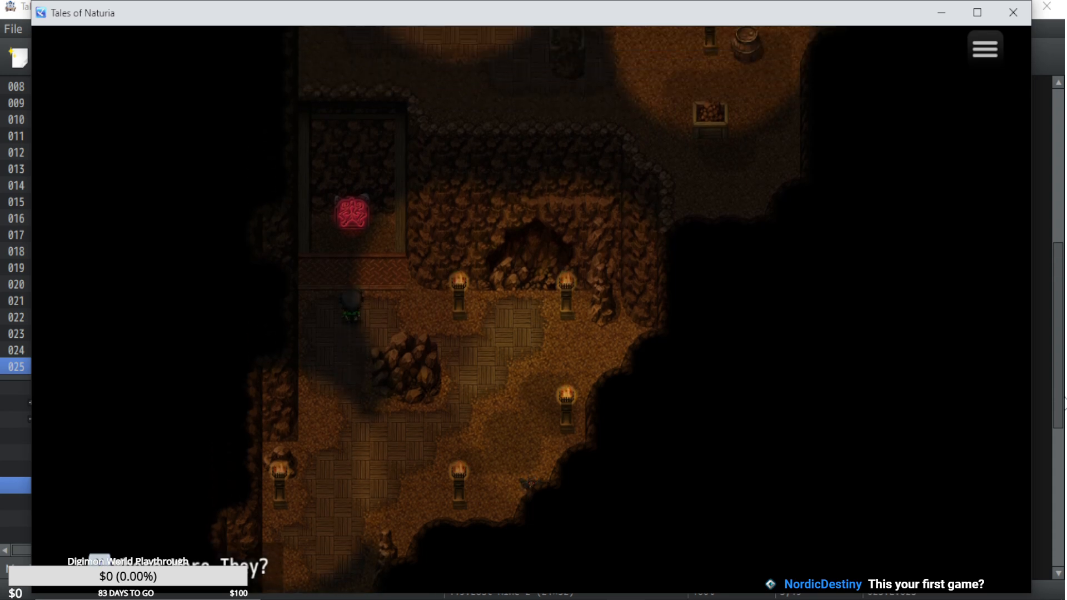
Save the game to File 17 in front of the lift and return to the map.
key(x)
key(Up)
key(Up)
key(z)
key(z)
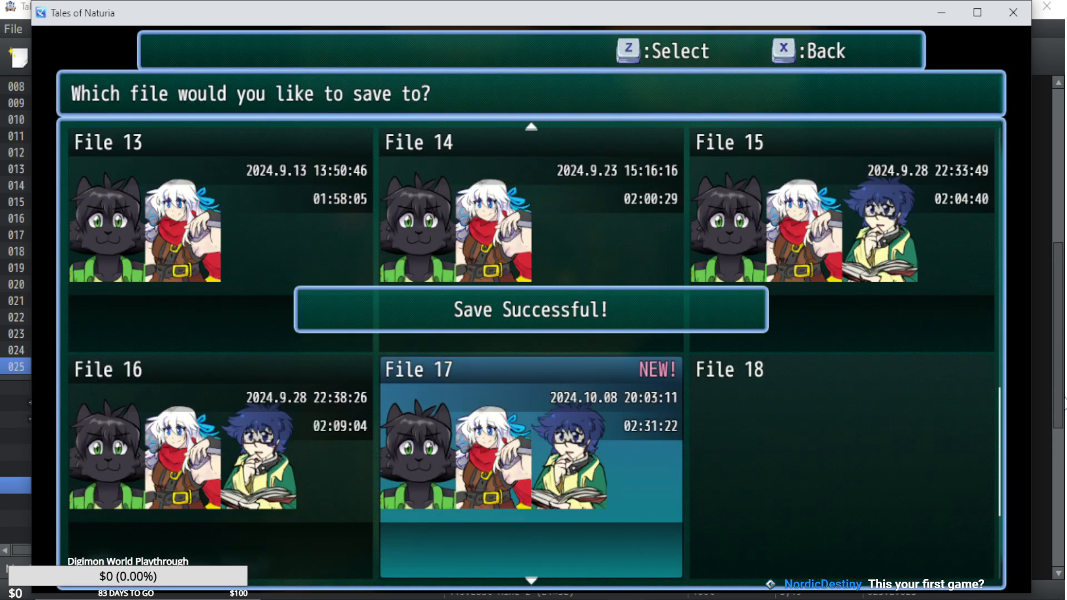
key(x)
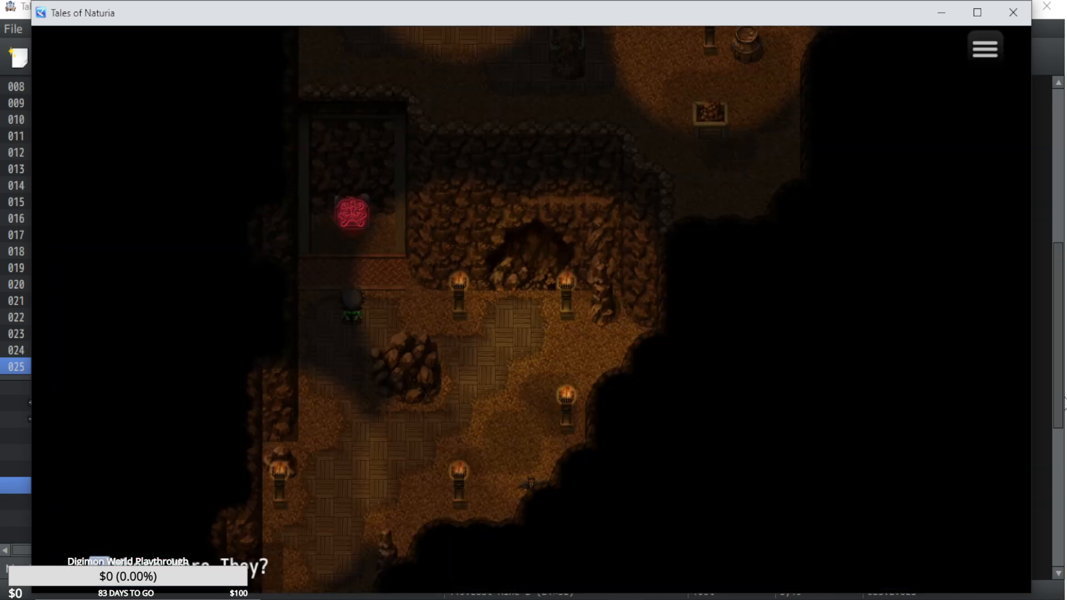
Test the lift by riding it up, back down, and up again to the upper ledge.
key(Up)
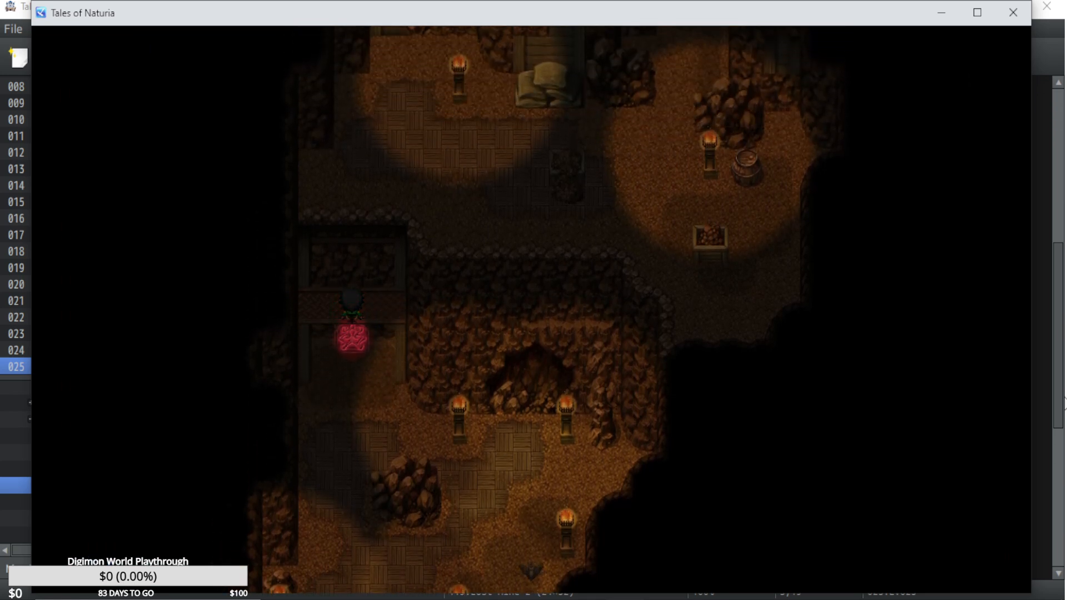
key(Up)
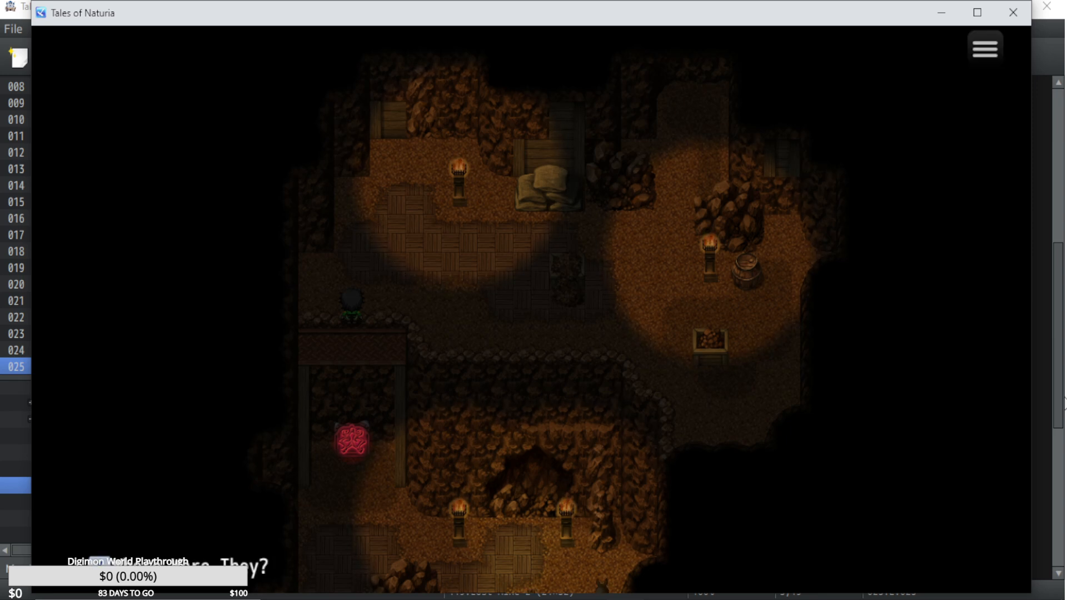
key(Down)
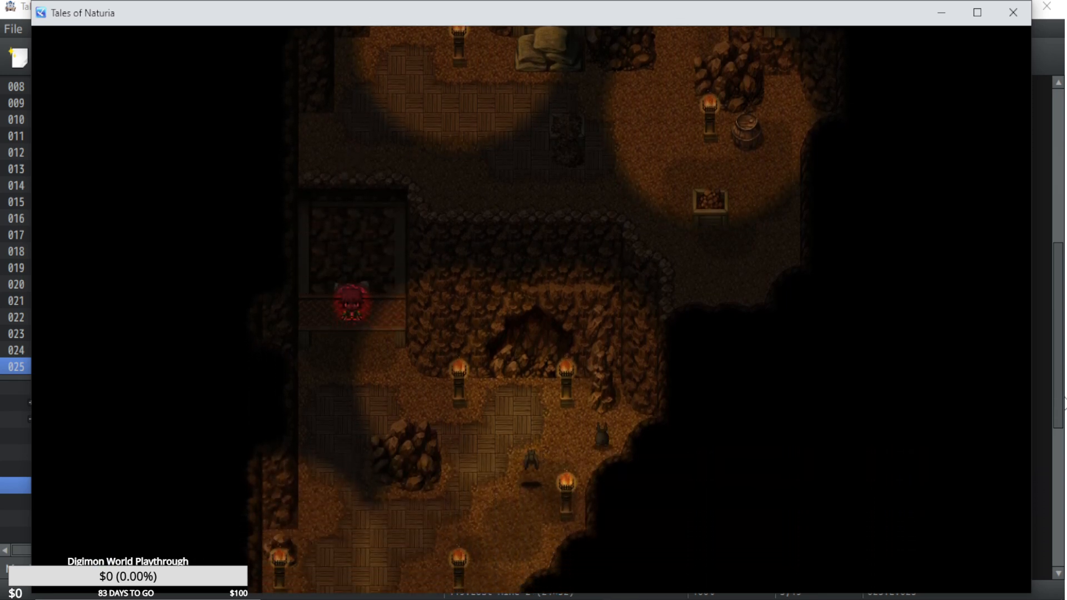
key(Down)
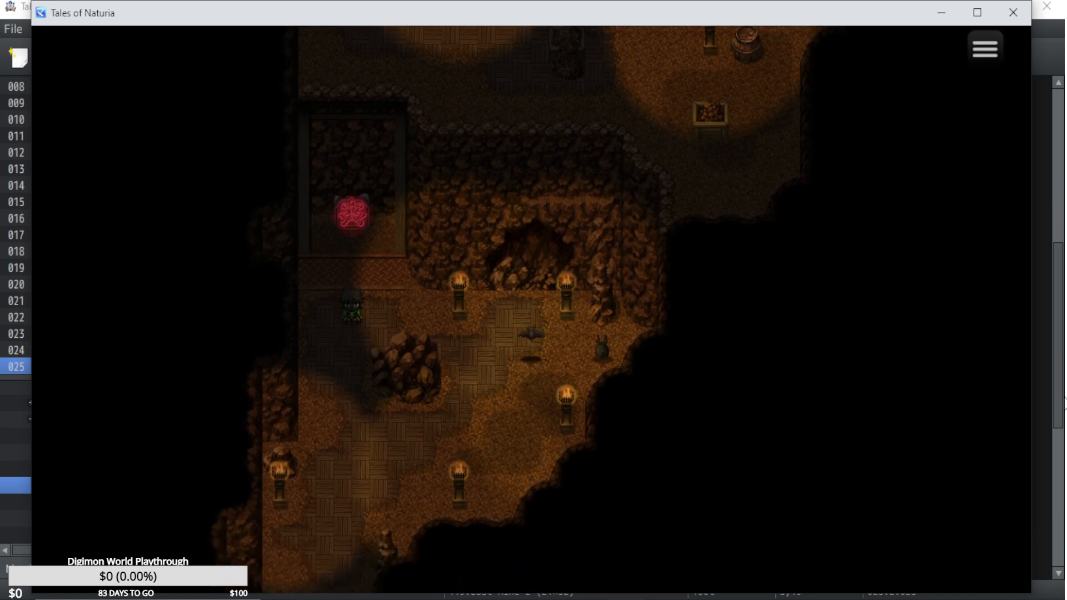
key(Up)
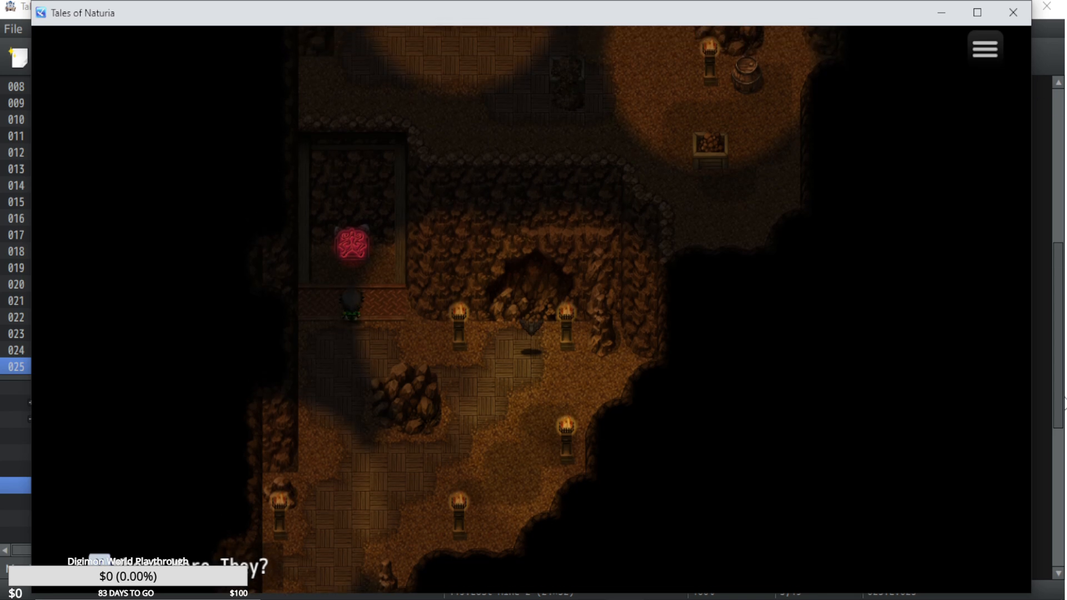
key(Up)
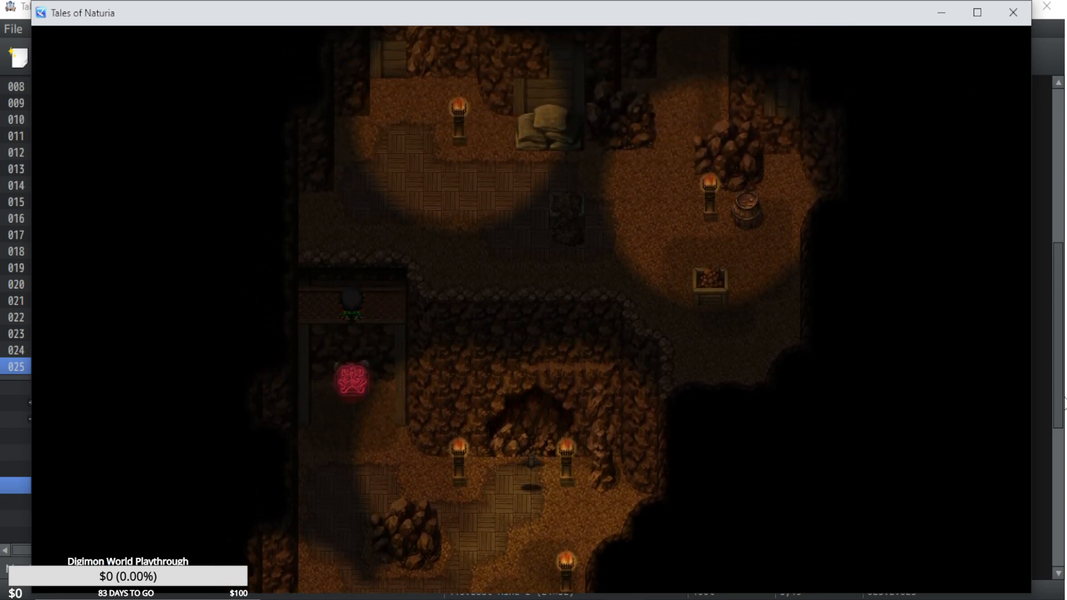
key(Up)
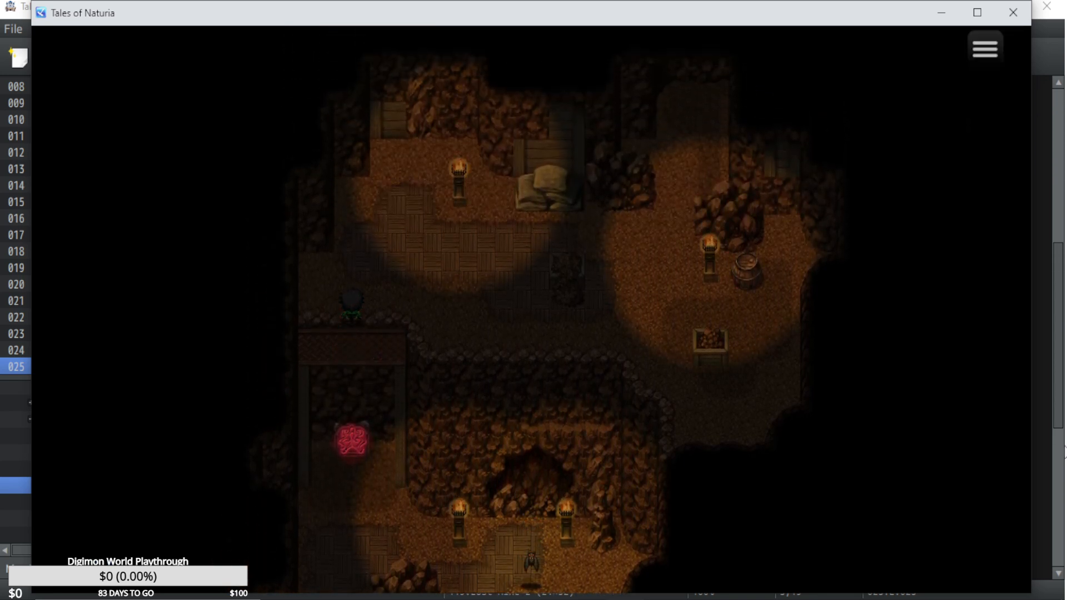
Switch back to the RPG Maker MZ editor and review the commands on page 2 of the Lift2 event.
click(1059, 375)
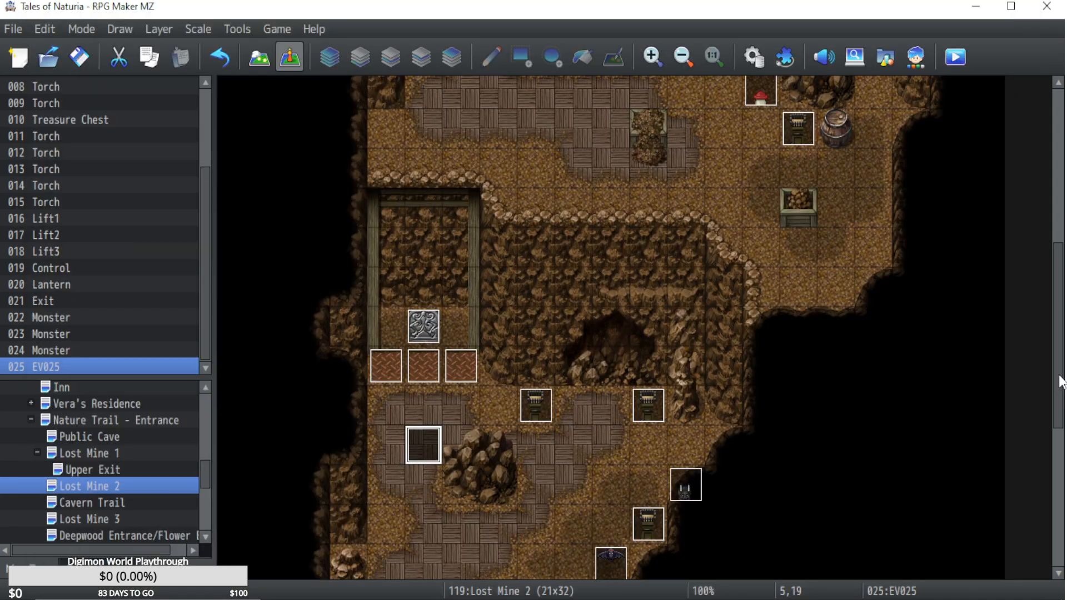
double_click(427, 362)
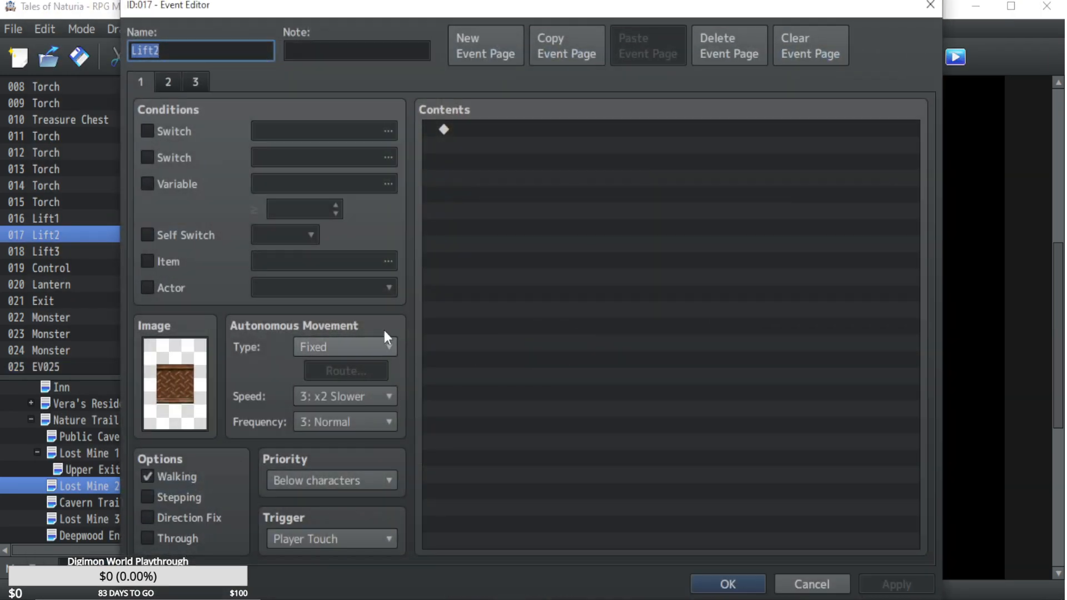
click(169, 82)
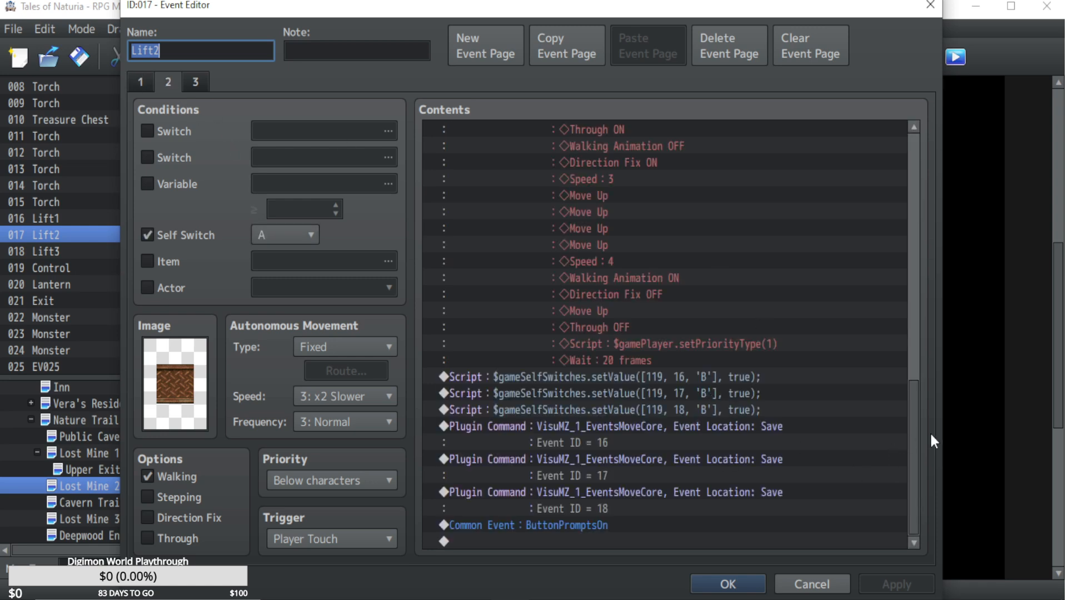
drag(915, 422, 912, 143)
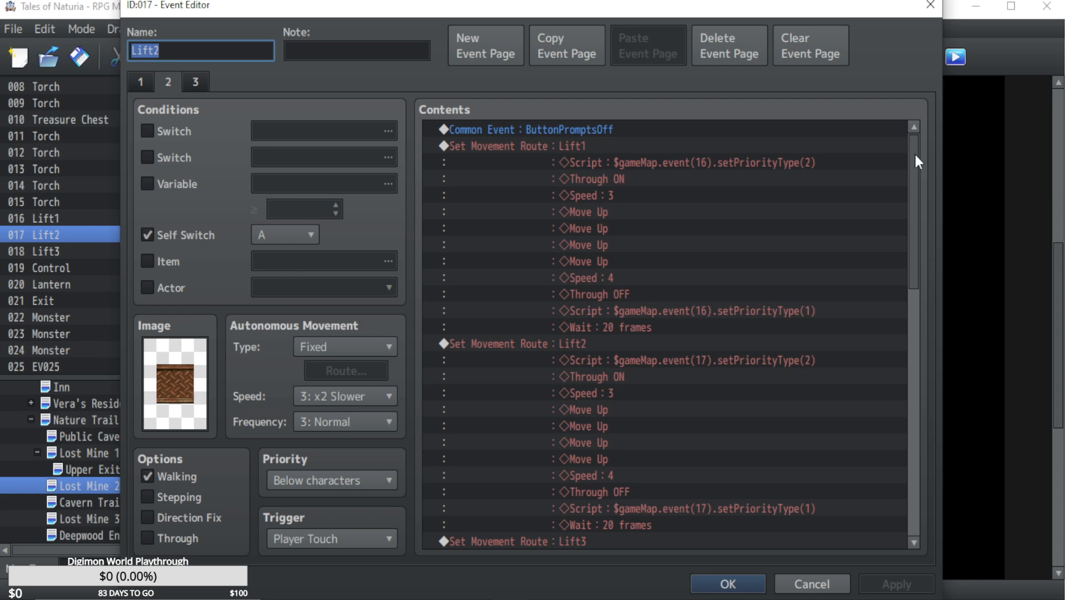
drag(914, 153, 892, 186)
click(600, 145)
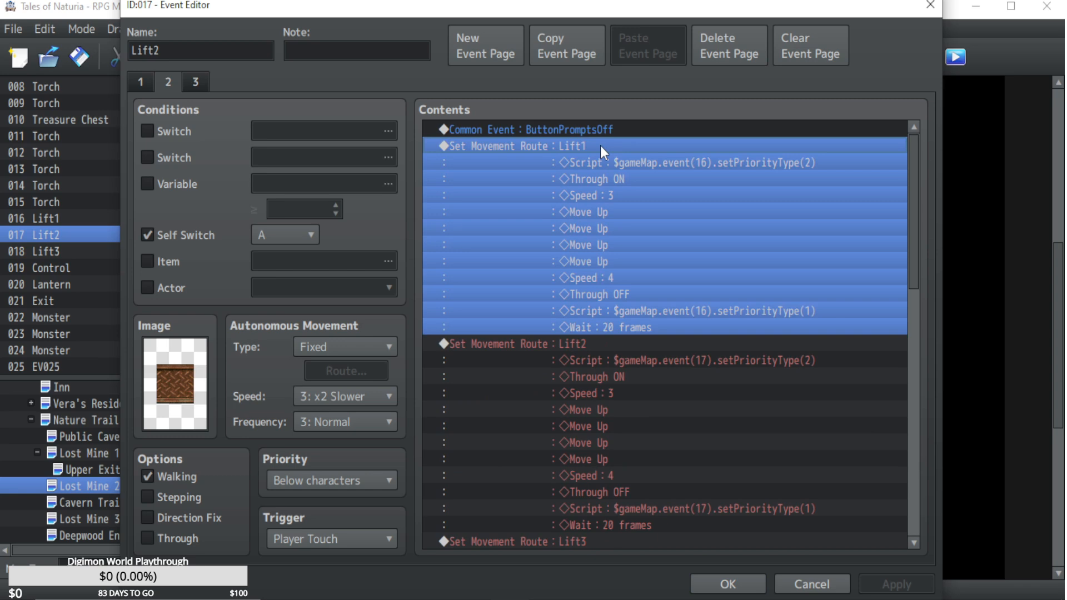
double_click(600, 145)
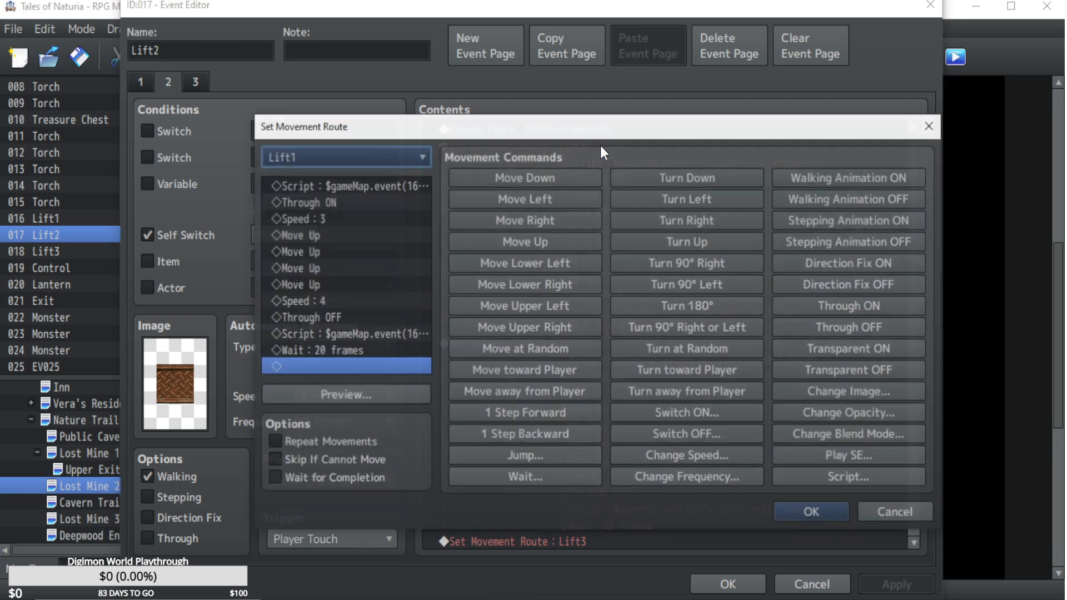
click(318, 236)
click(317, 252)
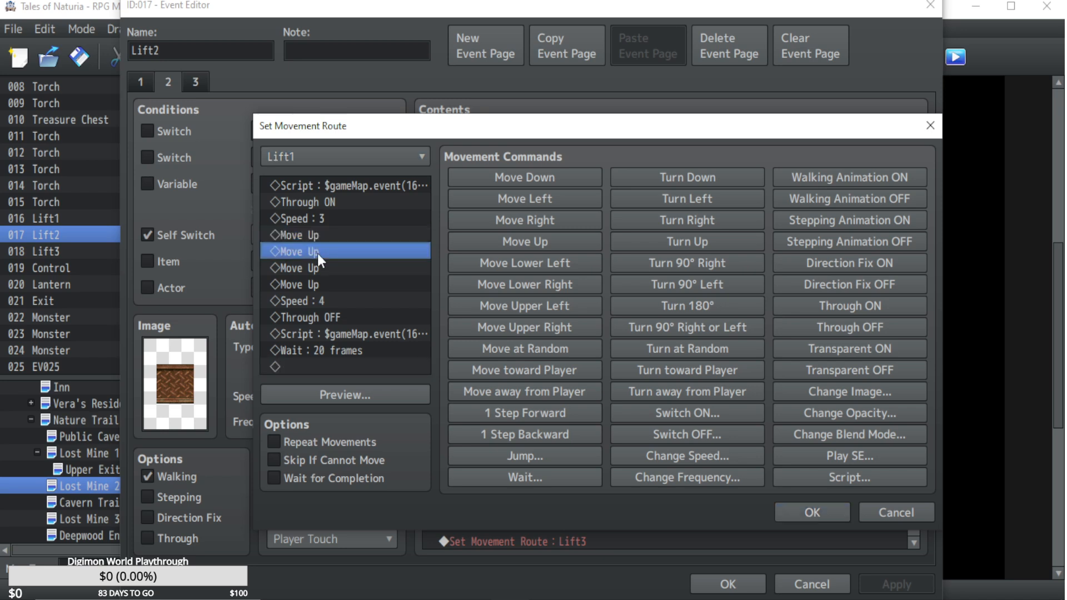
click(342, 335)
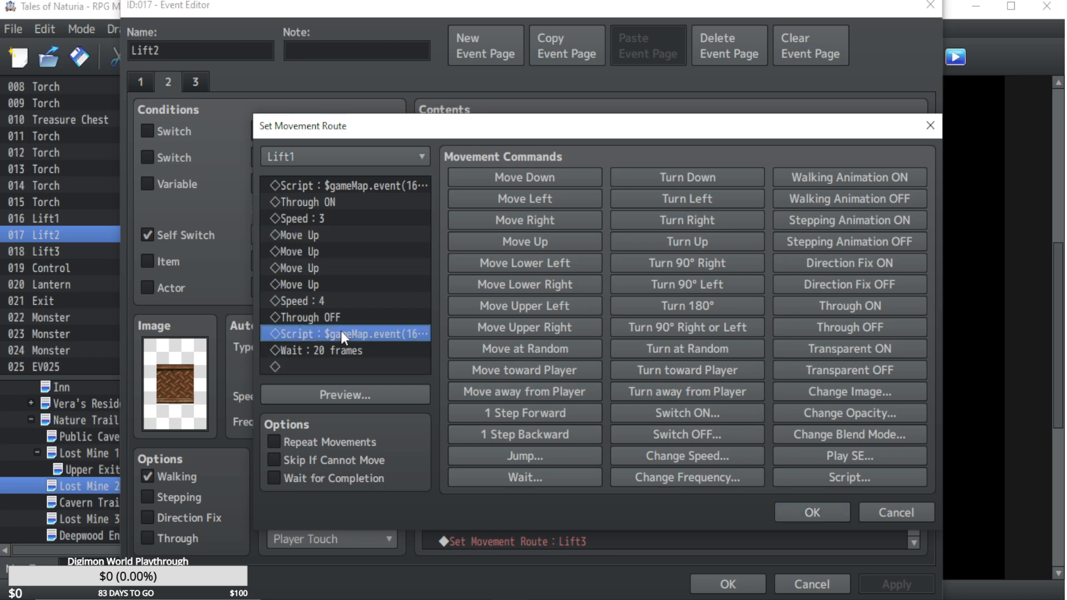
click(314, 268)
key(ctrl+v)
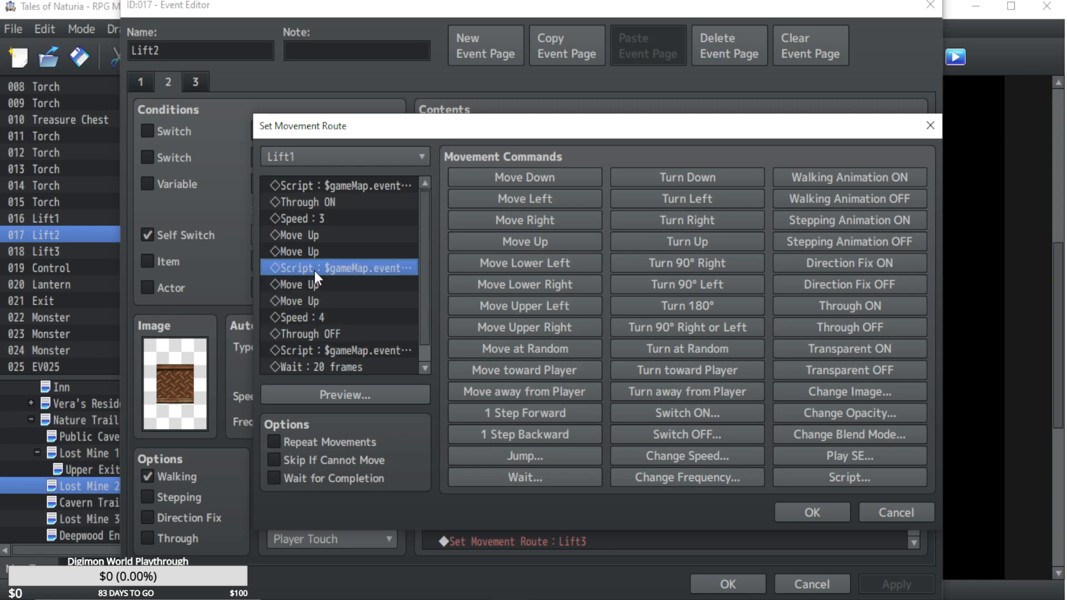
double_click(313, 268)
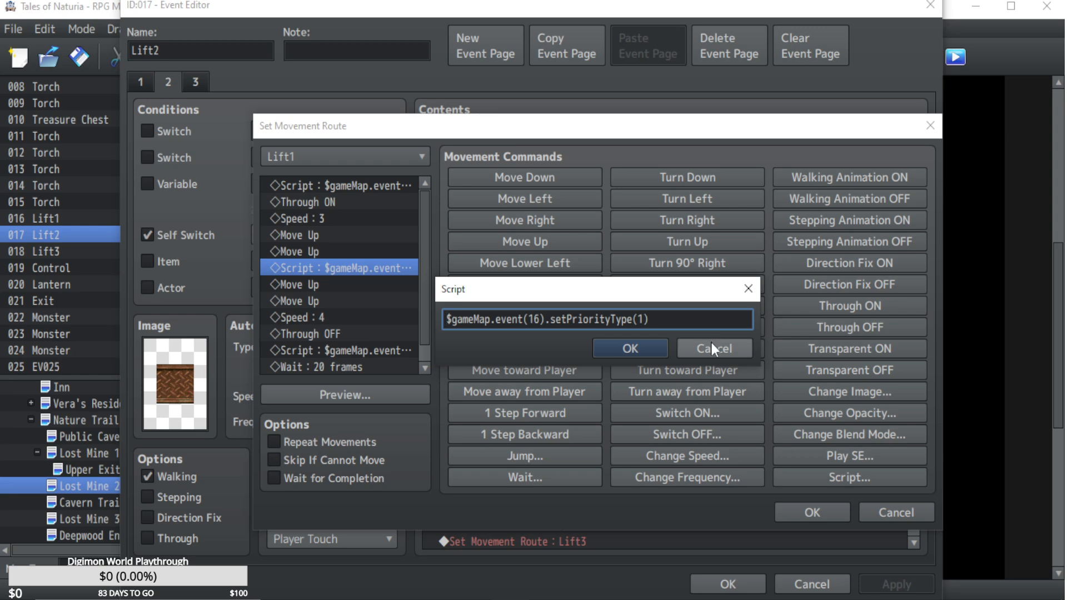
click(710, 345)
click(892, 514)
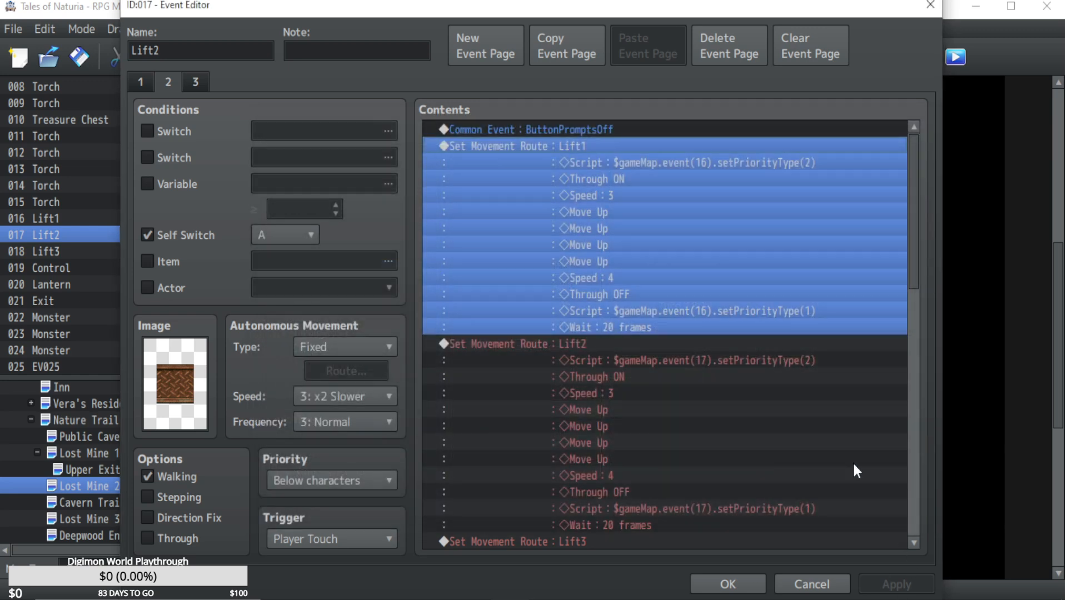
Copy the script $gameSelfSwitches.setValue([119, 16, 'B'], true); from the end of Lift2's page 2 and close the event.
drag(914, 223, 913, 488)
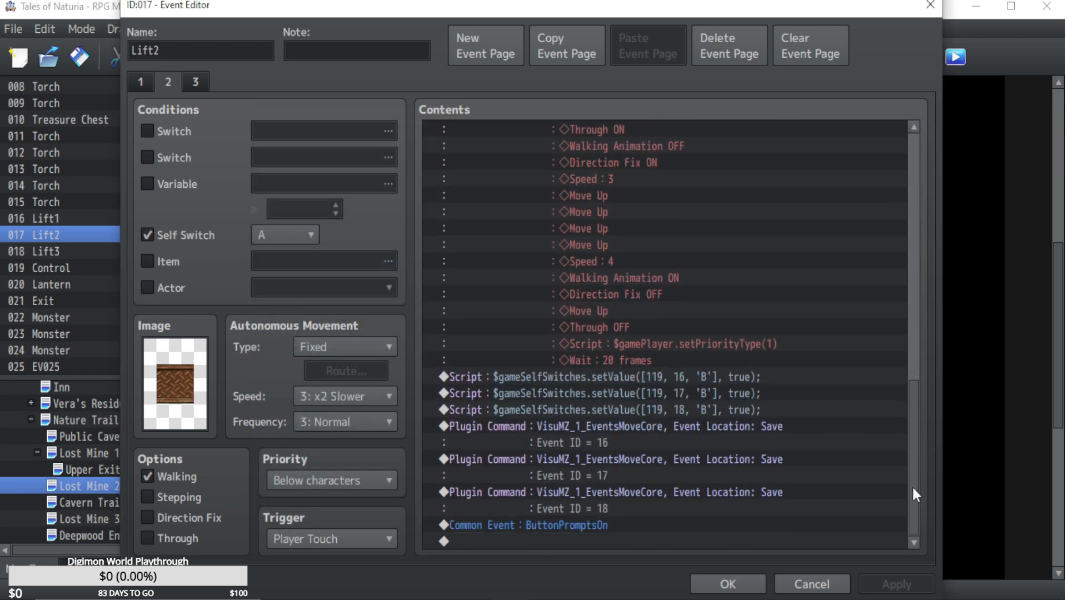
click(698, 378)
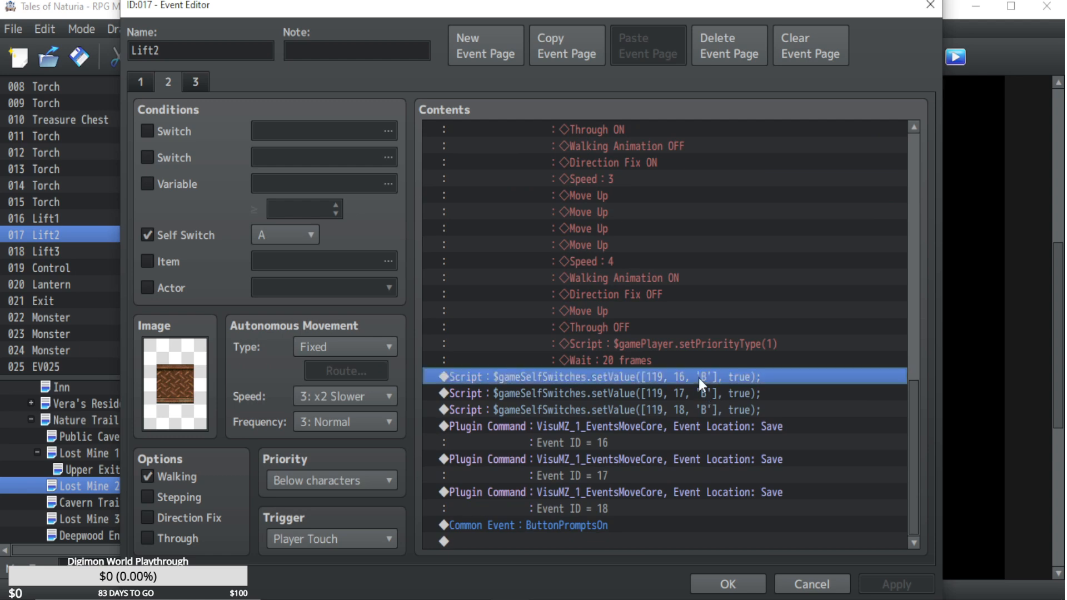
double_click(698, 378)
drag(755, 195, 266, 172)
key(ctrl+c)
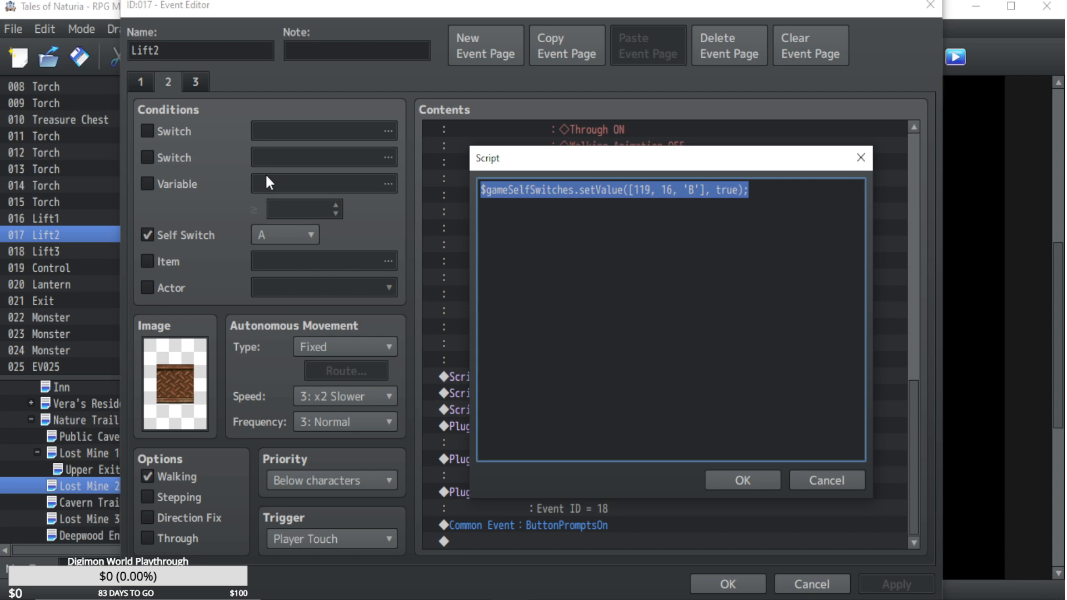
click(805, 482)
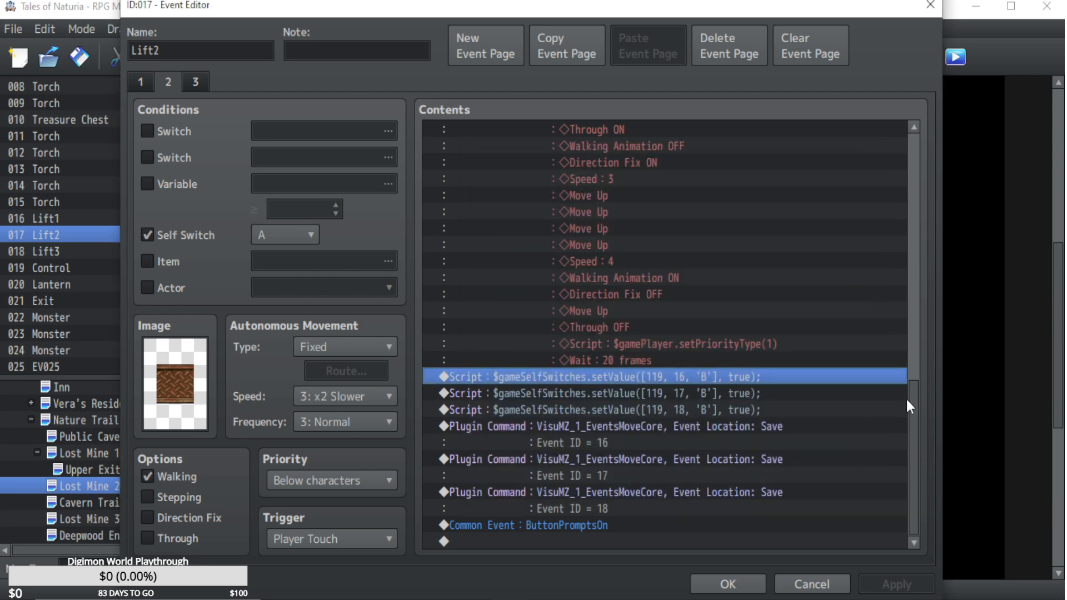
click(737, 584)
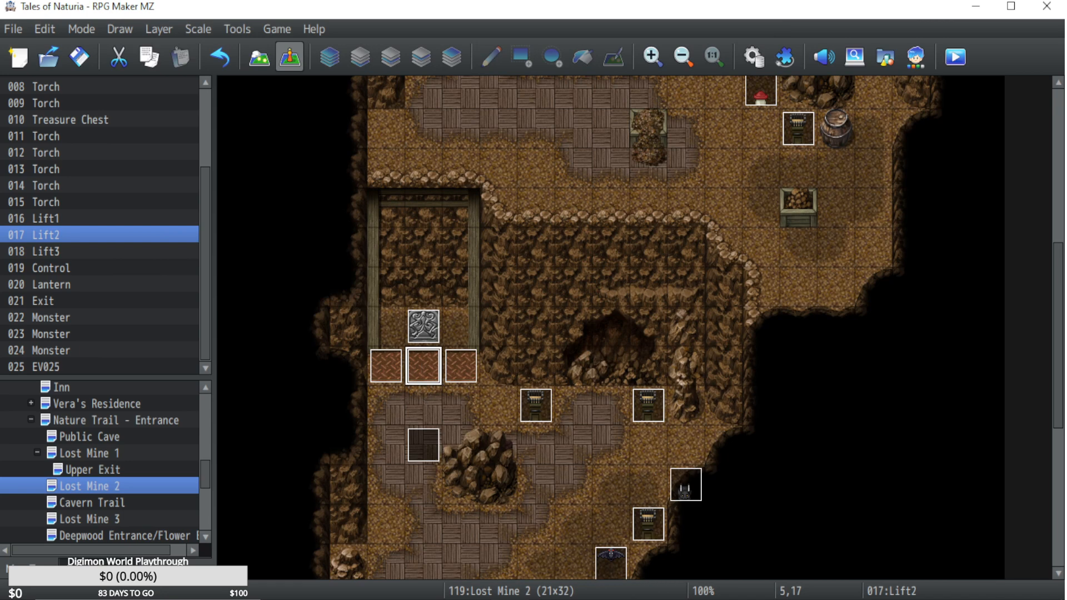
double_click(424, 373)
click(757, 584)
In the Control event's Lift1 route, insert the script $gameSelfSwitches.setValue([119, 19, 'B'], true); after the second Move Up.
double_click(428, 327)
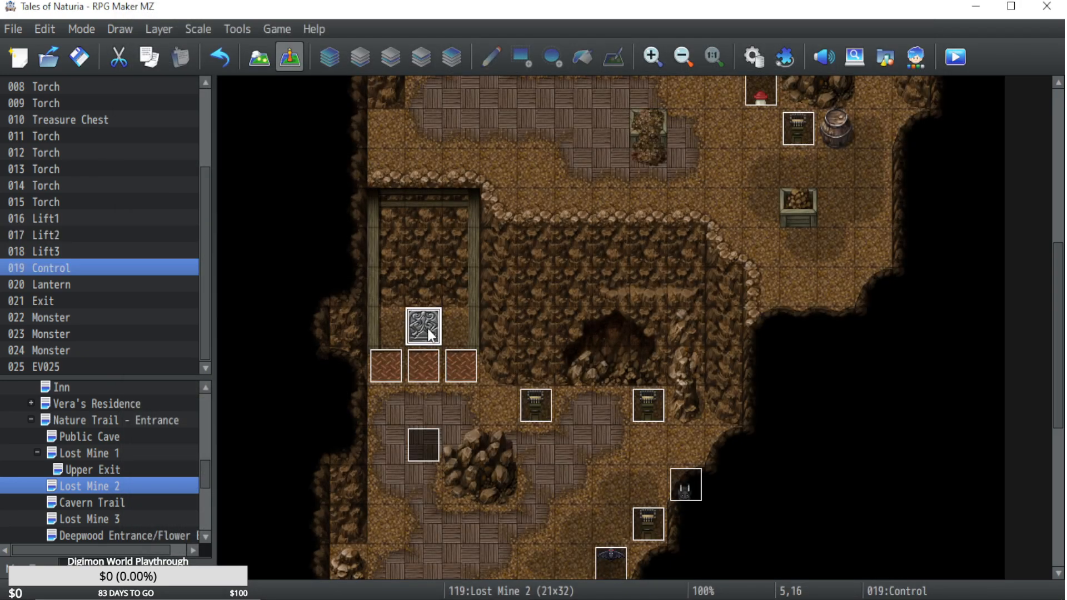
drag(912, 421, 915, 201)
double_click(592, 302)
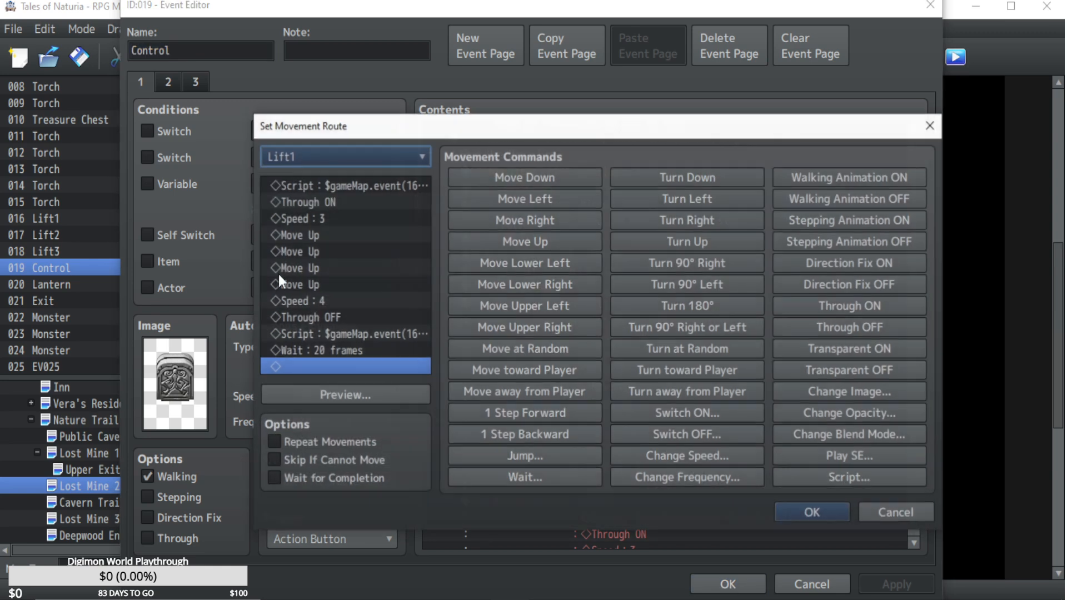
click(300, 267)
click(788, 475)
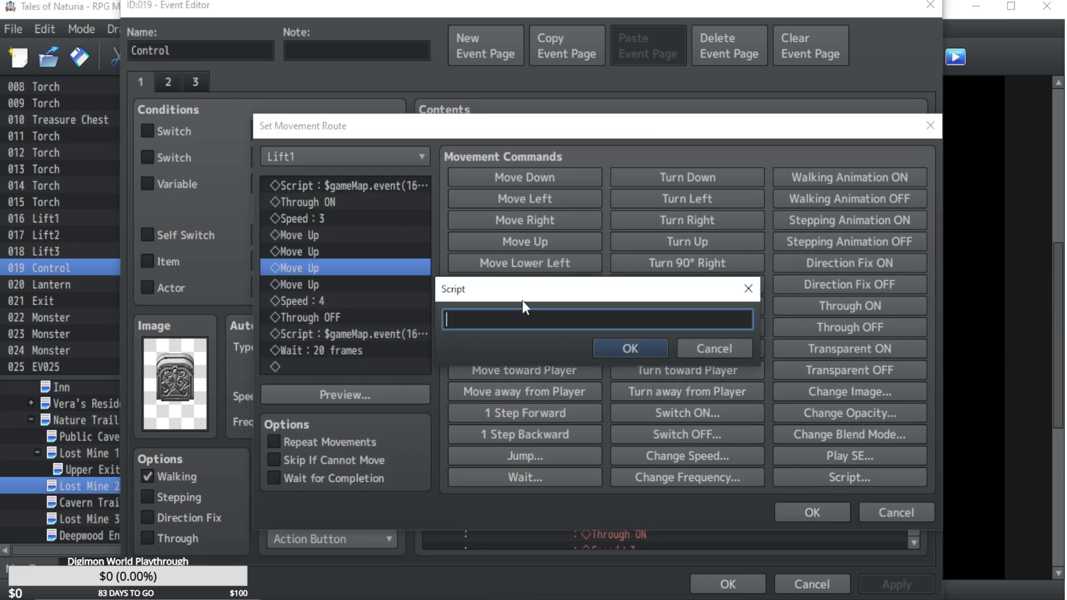
key(ctrl+v)
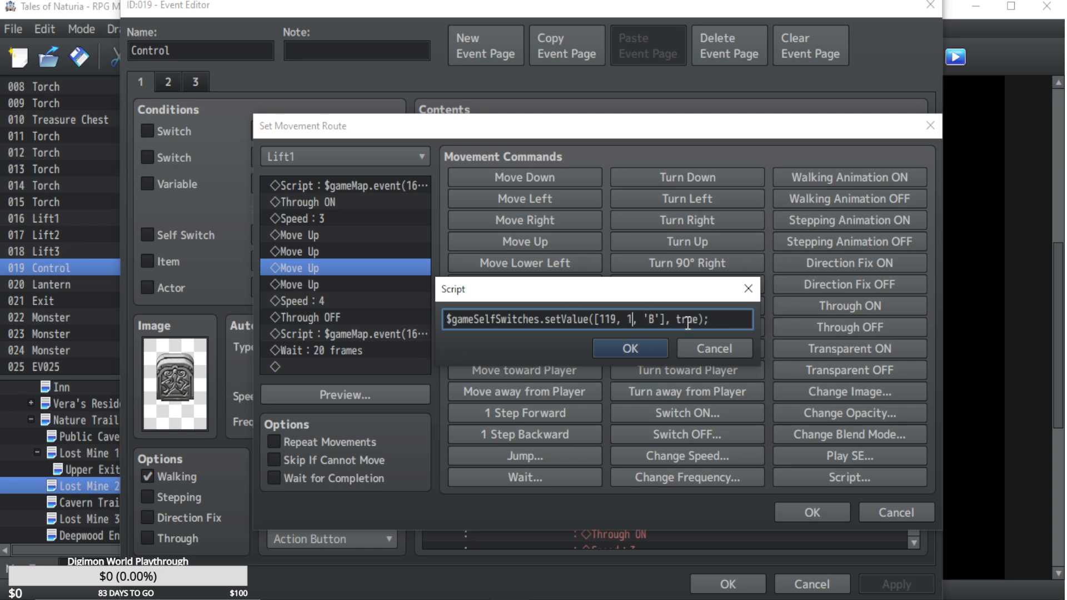
click(648, 349)
Duplicate the self-switch script before the last Move Up of the Lift1 route and change its value to false.
click(298, 269)
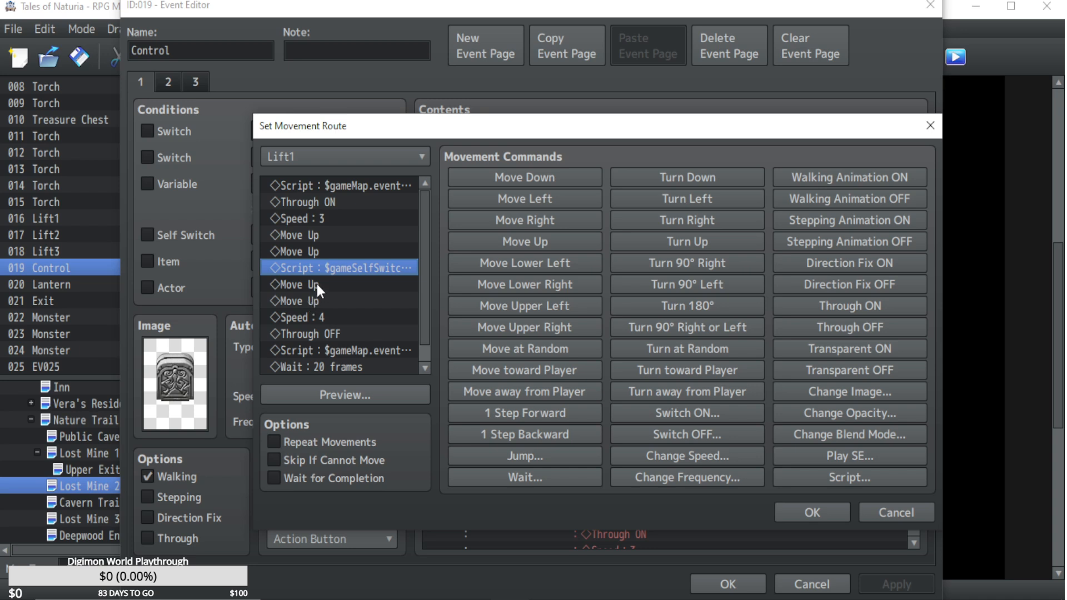
click(309, 297)
key(ctrl+v)
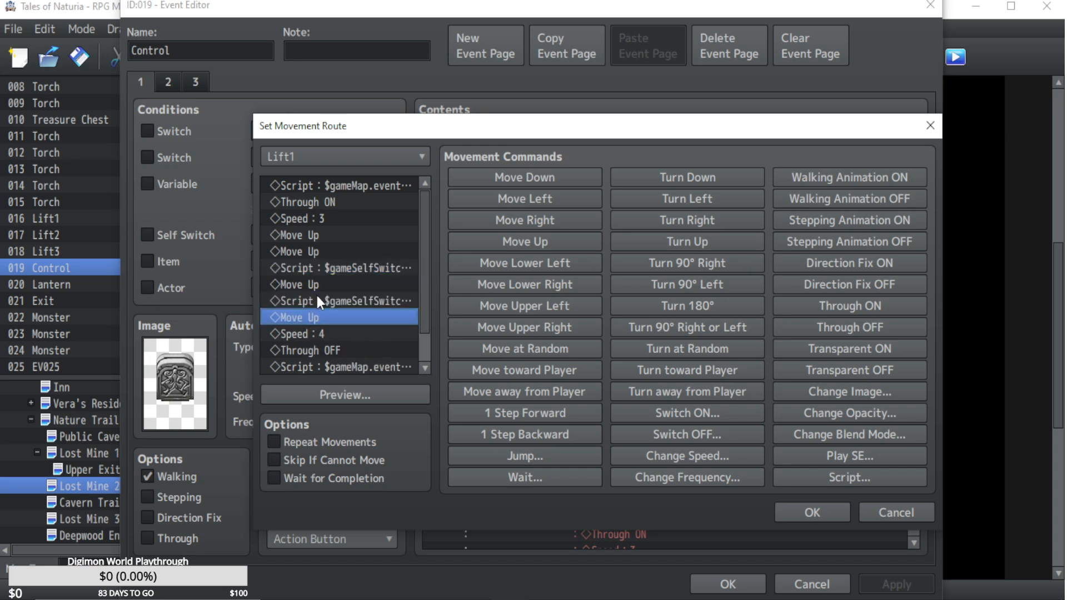
double_click(317, 299)
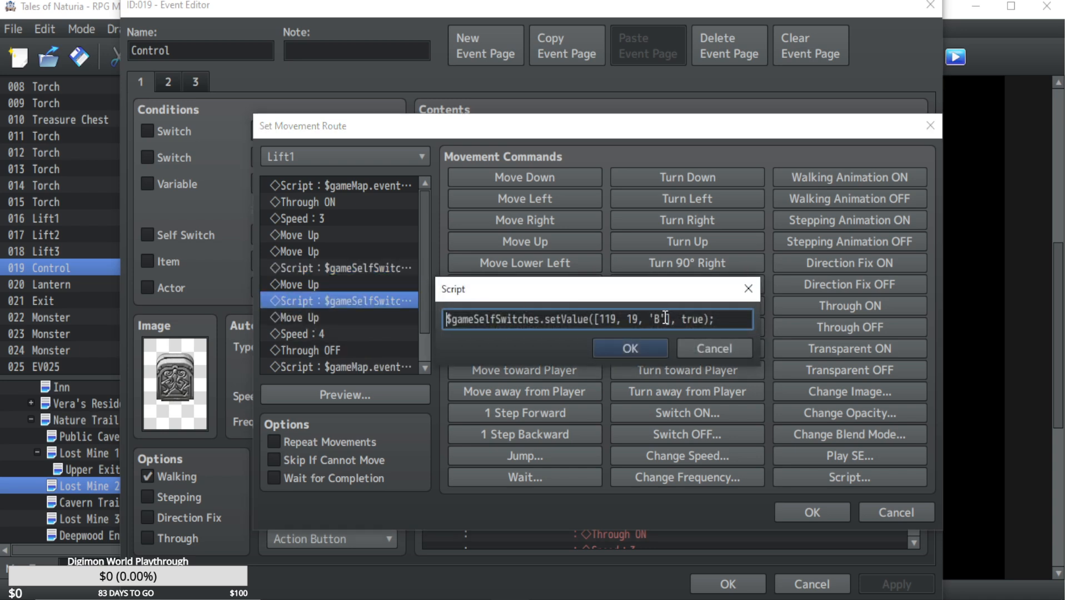
drag(705, 317, 687, 317)
key(BackSpace)
click(646, 340)
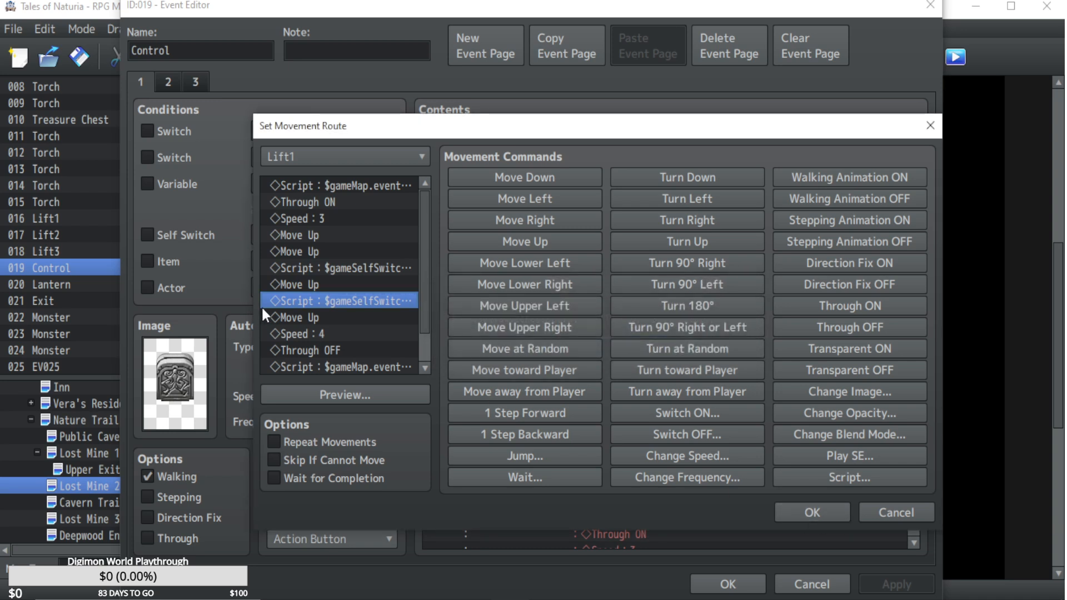
Replace all commands in the Control event's Lift2 movement route with a copy of the complete Lift1 route.
click(290, 284)
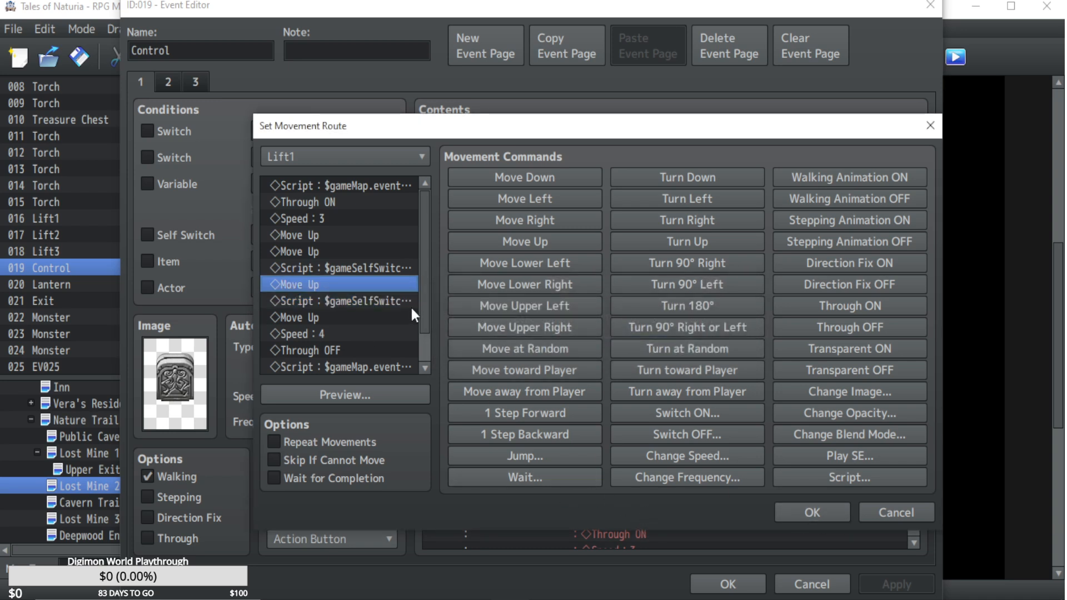
key(ctrl+a)
click(815, 512)
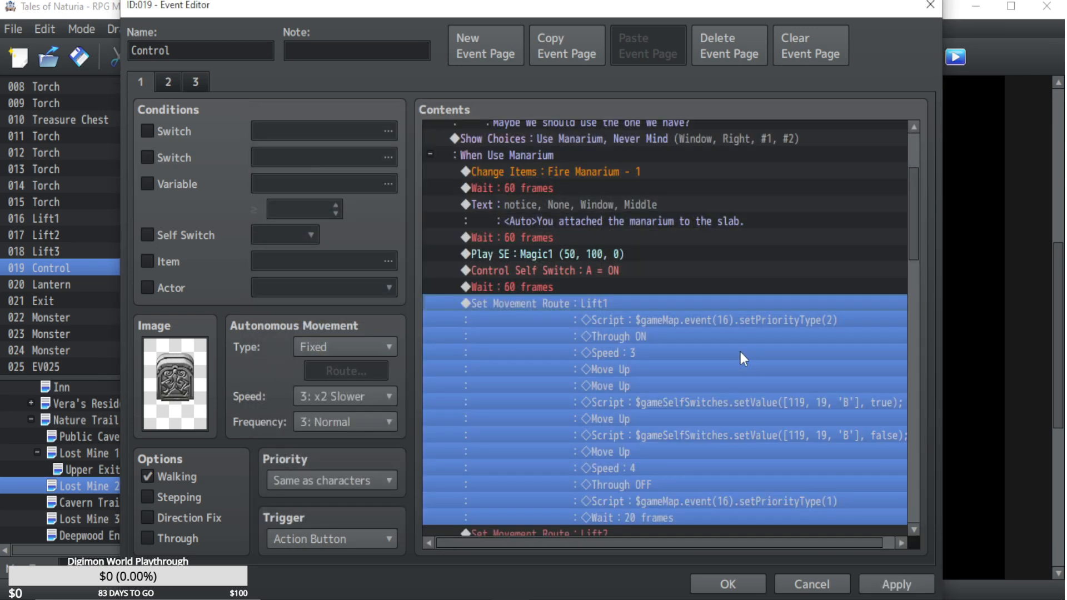
scroll(800, 284, down, 6)
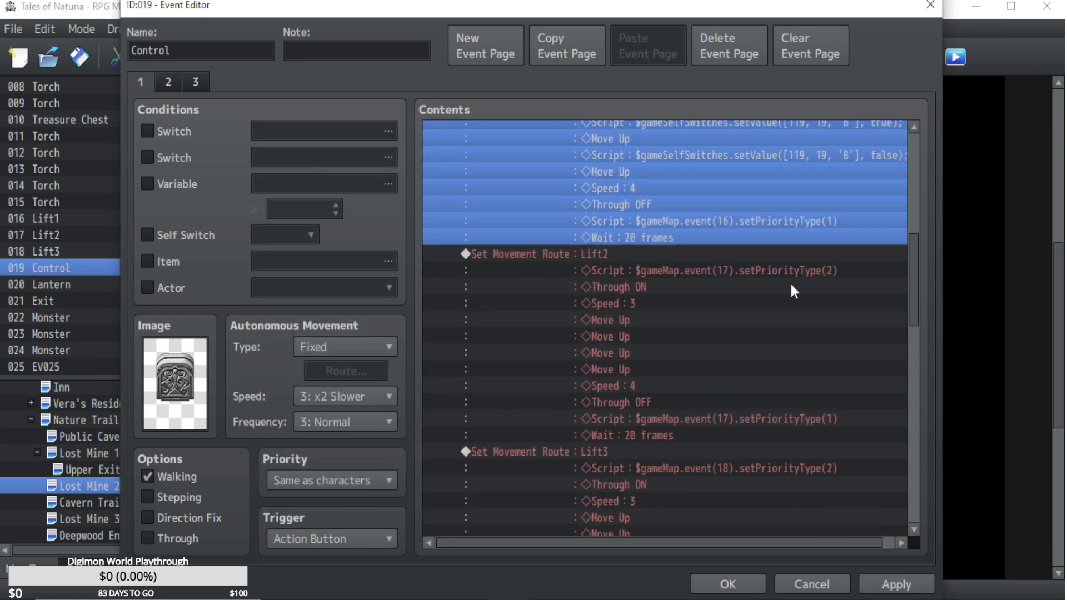
double_click(582, 246)
click(351, 204)
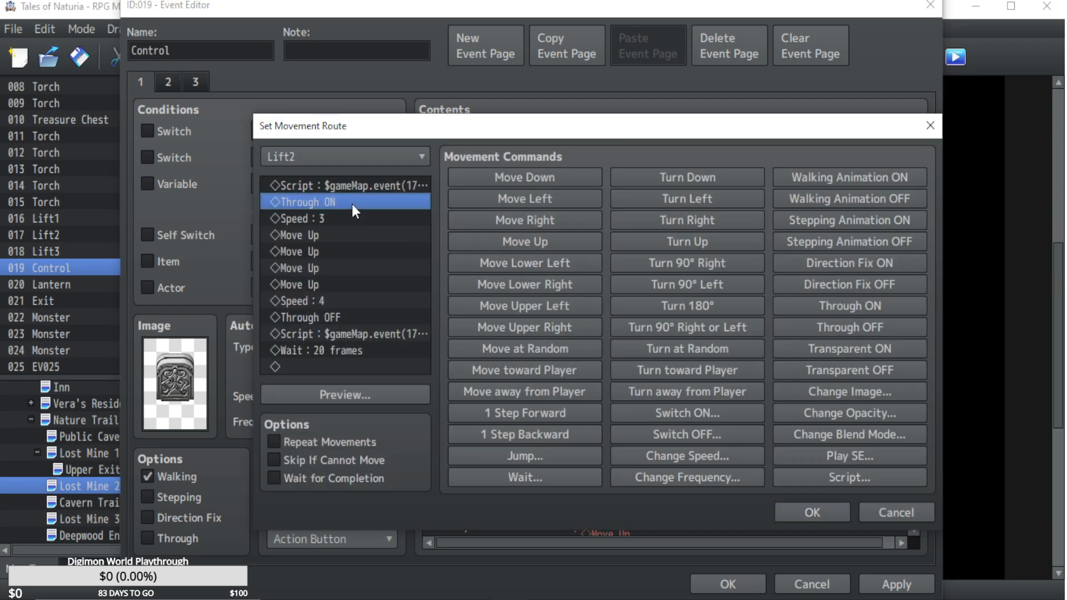
key(ctrl+a)
key(Delete)
key(ctrl+v)
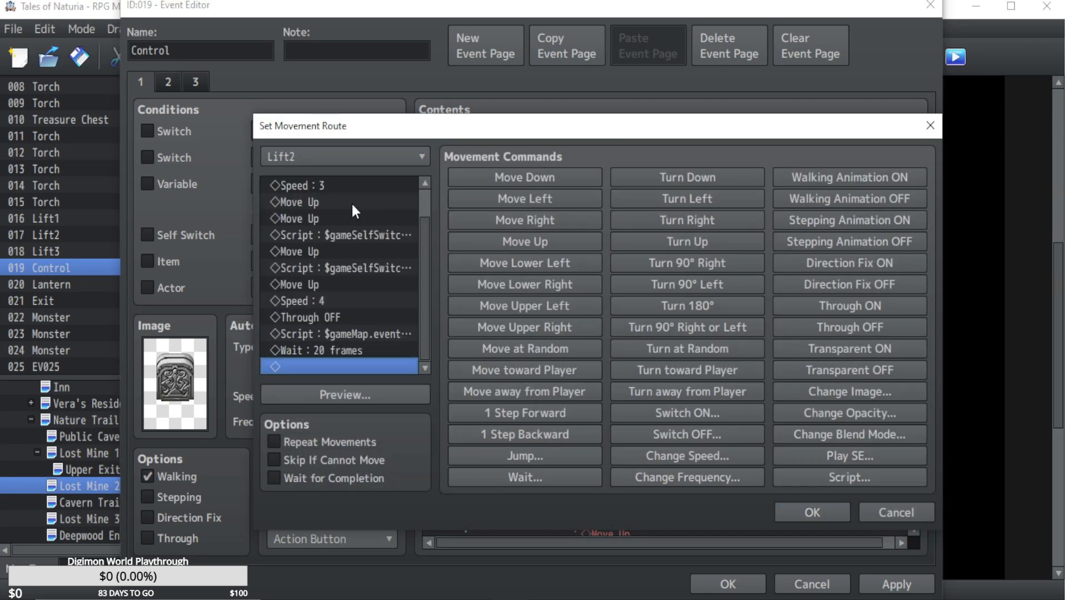
click(813, 512)
Replace all commands in the Control event's Lift3 movement route with the copied Lift1 route.
scroll(669, 361, down, 2)
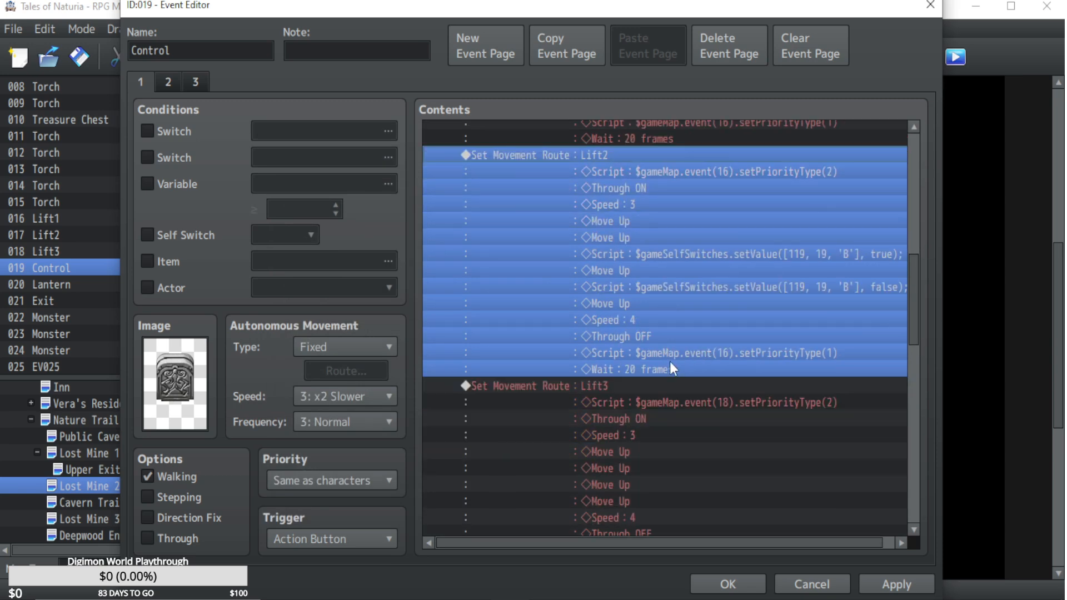
double_click(605, 381)
click(332, 236)
key(ctrl+a)
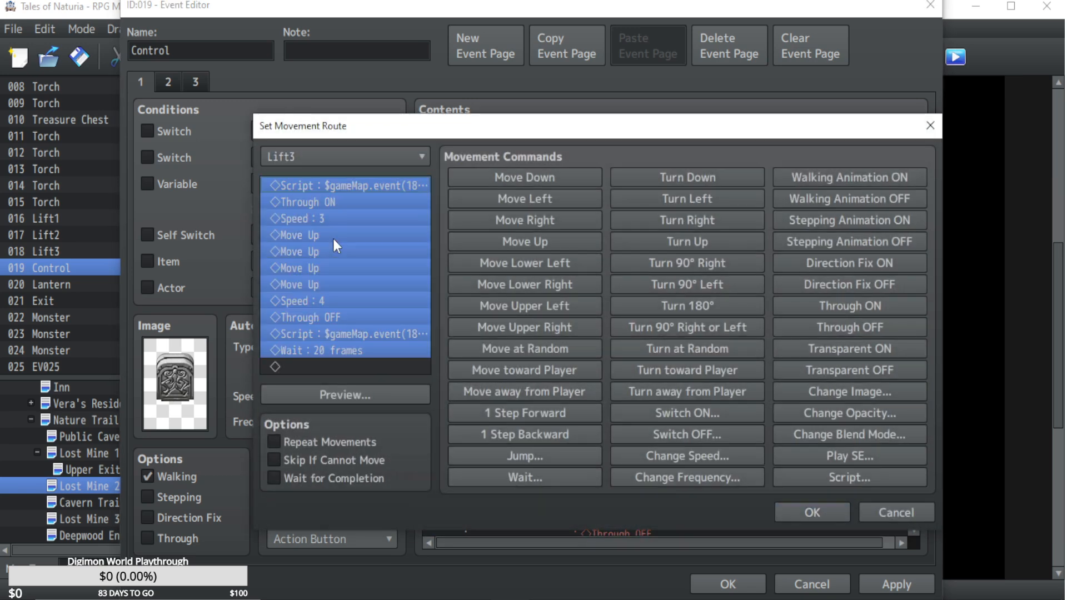
key(Delete)
key(ctrl+v)
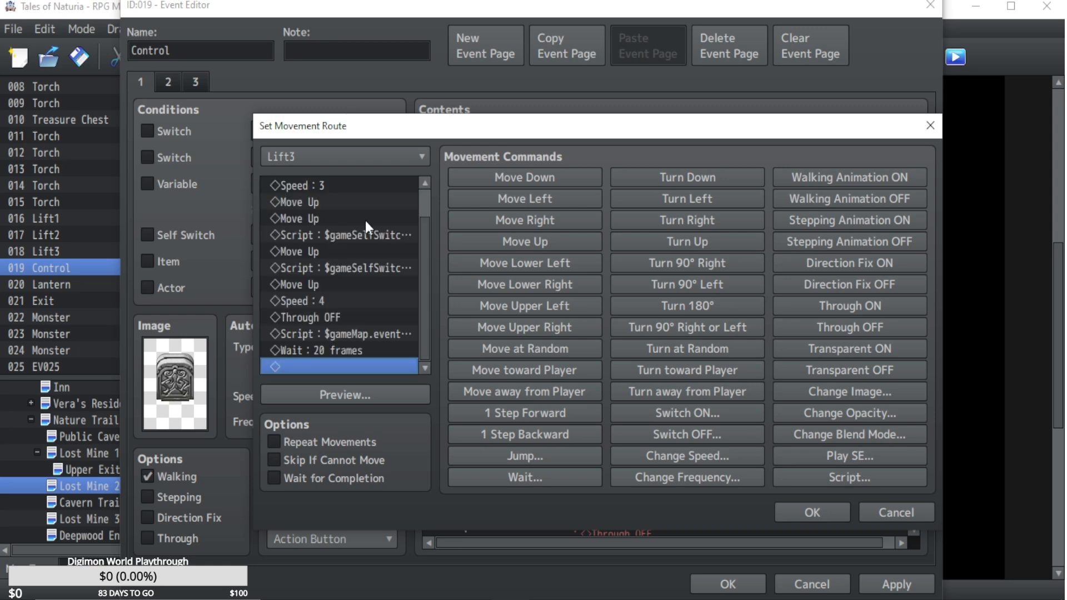
click(795, 512)
Copy the script that sets event 19's self switch B to true from the Lift3 movement route.
scroll(791, 485, down, 3)
scroll(791, 485, down, 4)
scroll(682, 439, up, 4)
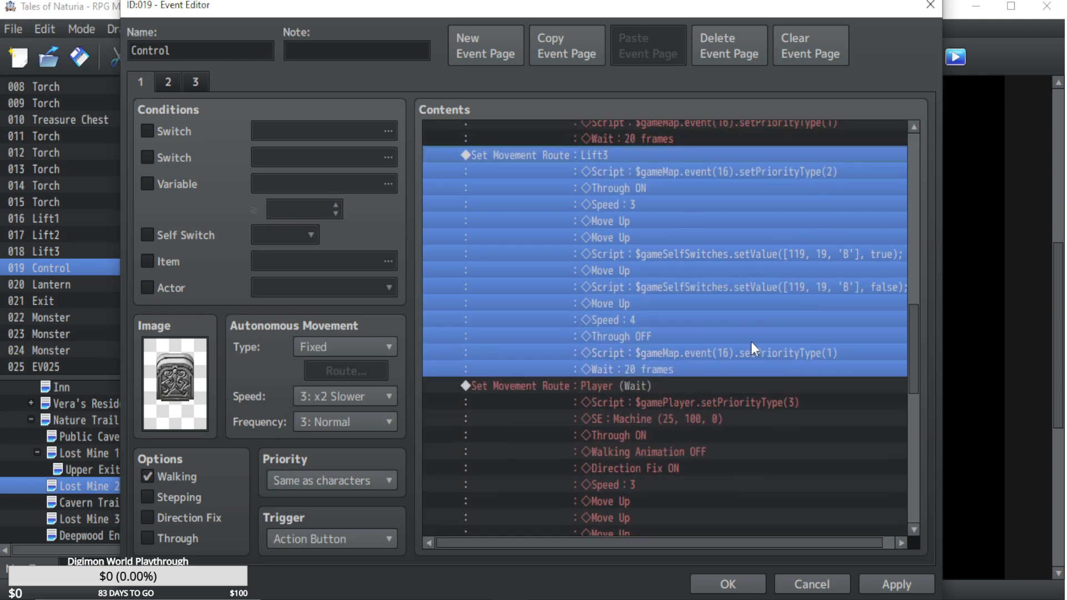
click(676, 170)
double_click(642, 151)
click(340, 235)
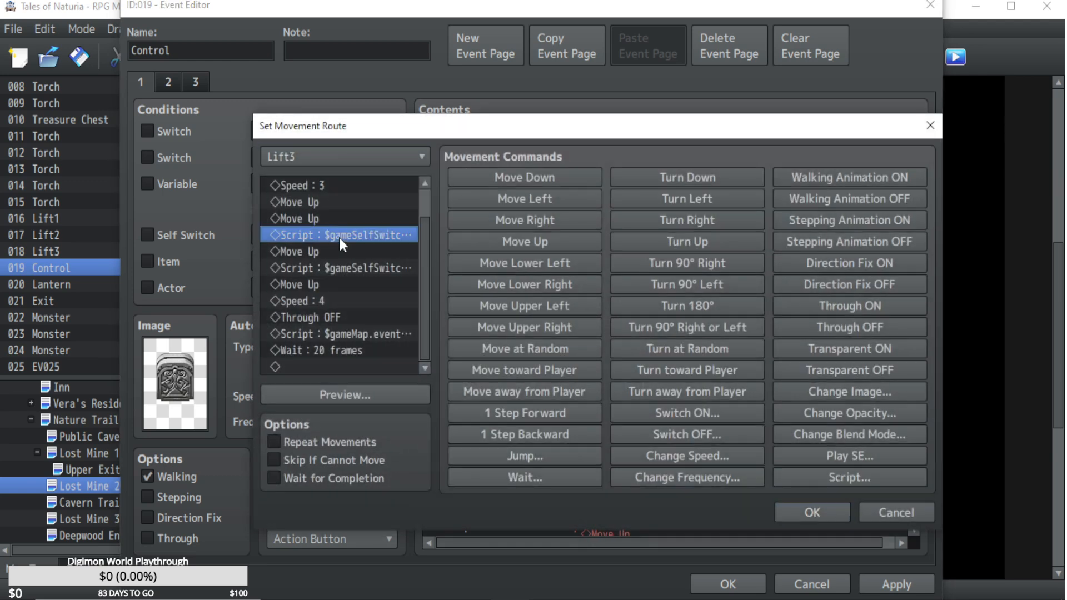
click(892, 512)
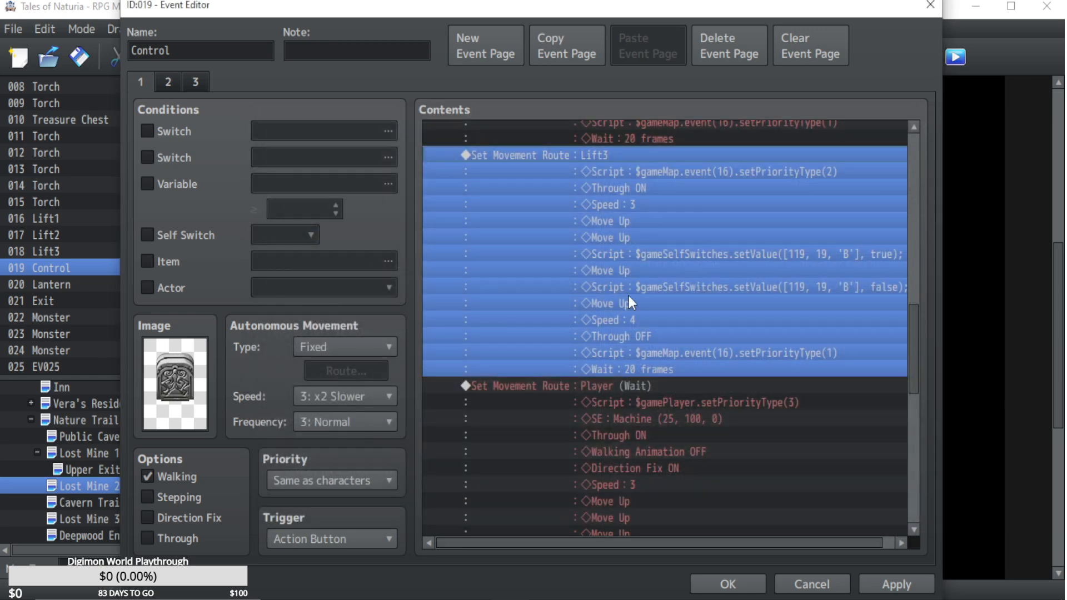
Insert the copied self-switch script after the second Move Up in the Control event's Player movement route.
scroll(628, 295, down, 3)
click(615, 254)
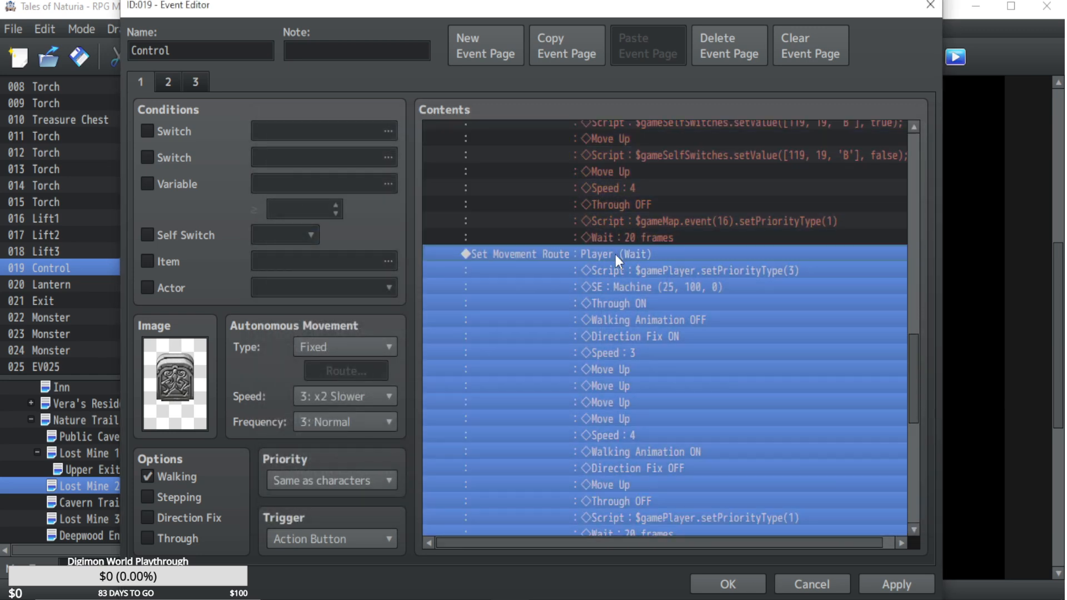
double_click(616, 254)
click(311, 219)
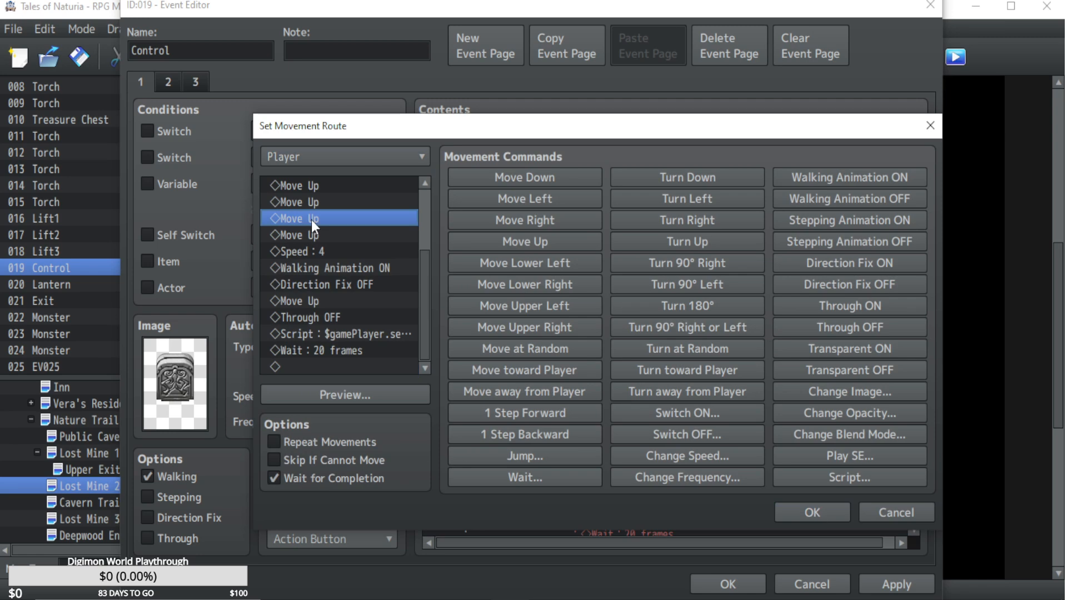
key(ctrl+v)
click(805, 512)
Copy the script that sets event 19's self switch B to false from the Control event's Lift3 movement route.
scroll(649, 325, up, 3)
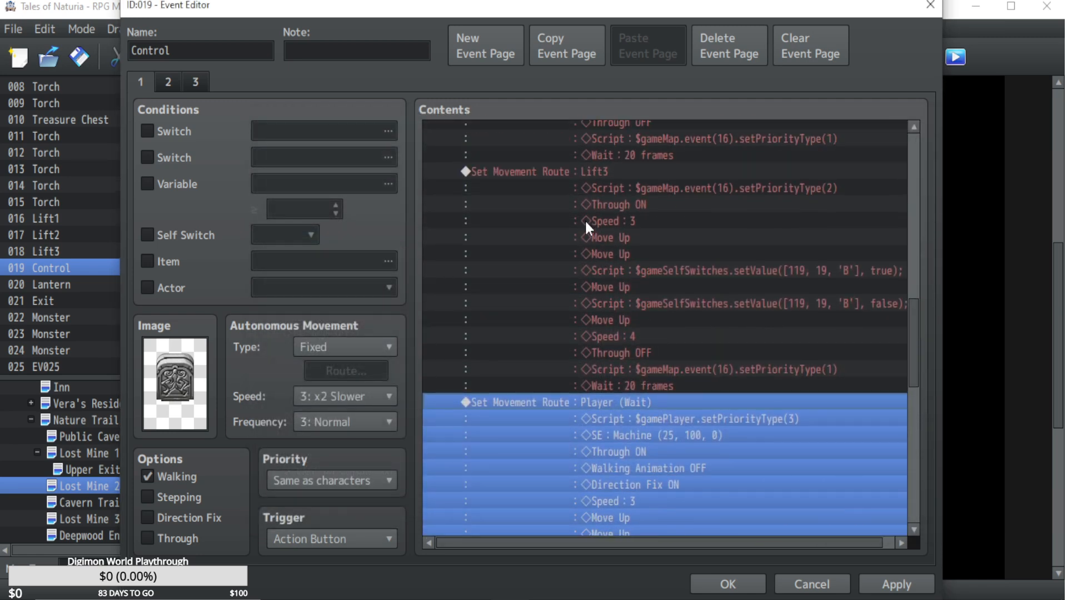
click(579, 158)
double_click(572, 169)
click(375, 267)
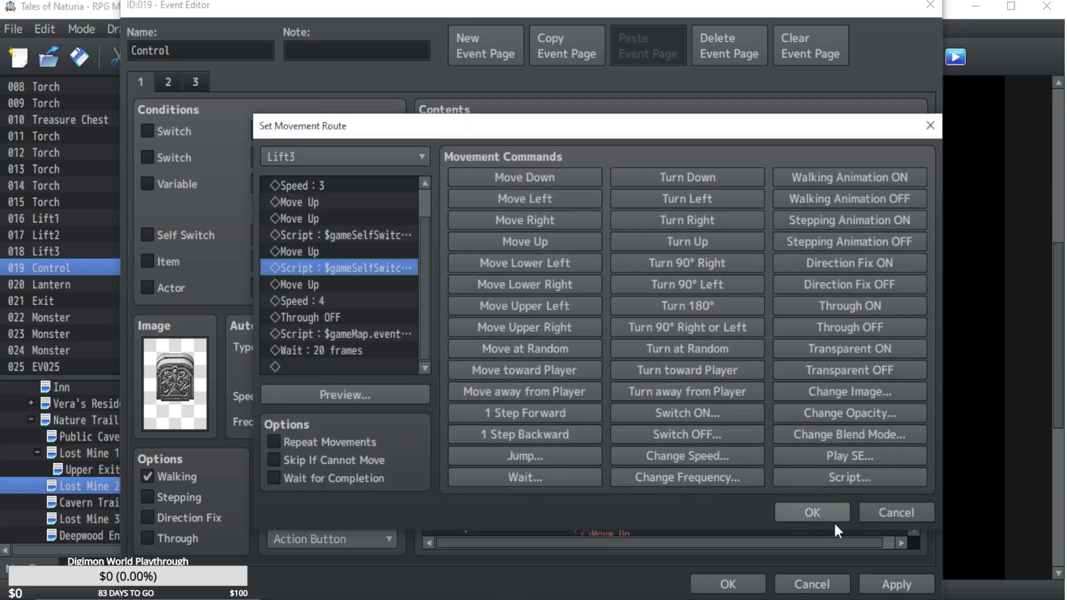
click(874, 509)
Insert the copied self-switch false script after the third Move Up in the Control event's Player movement route and save the event.
scroll(604, 326, down, 1)
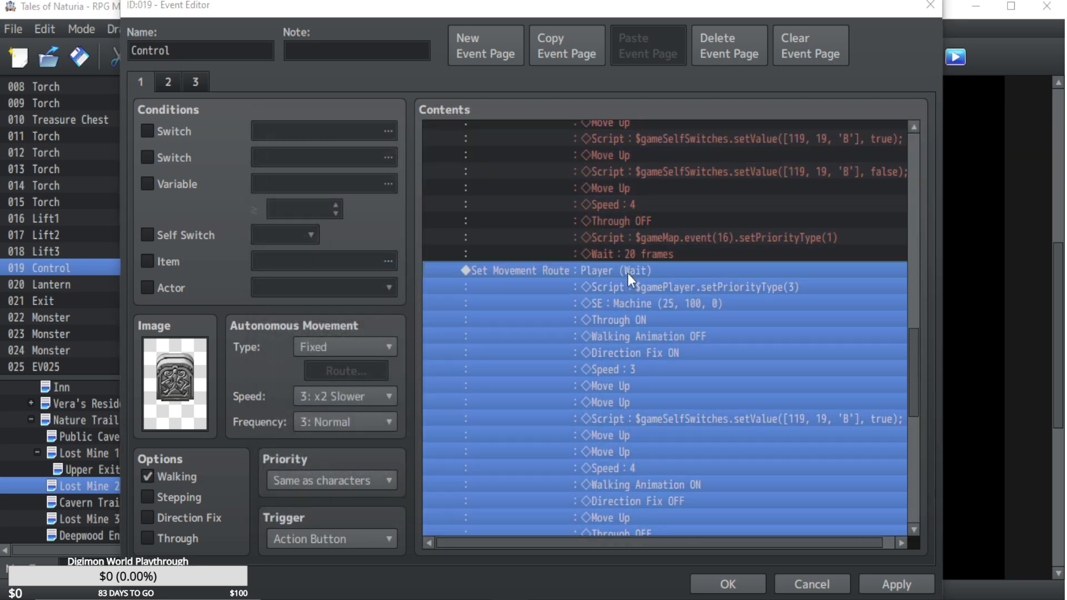
double_click(628, 273)
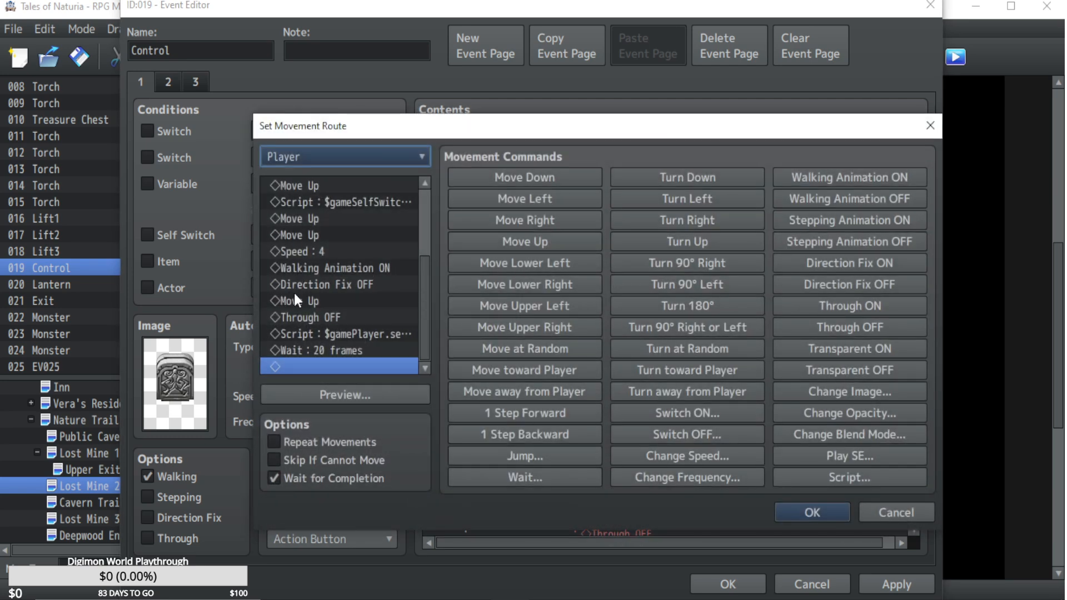
click(298, 229)
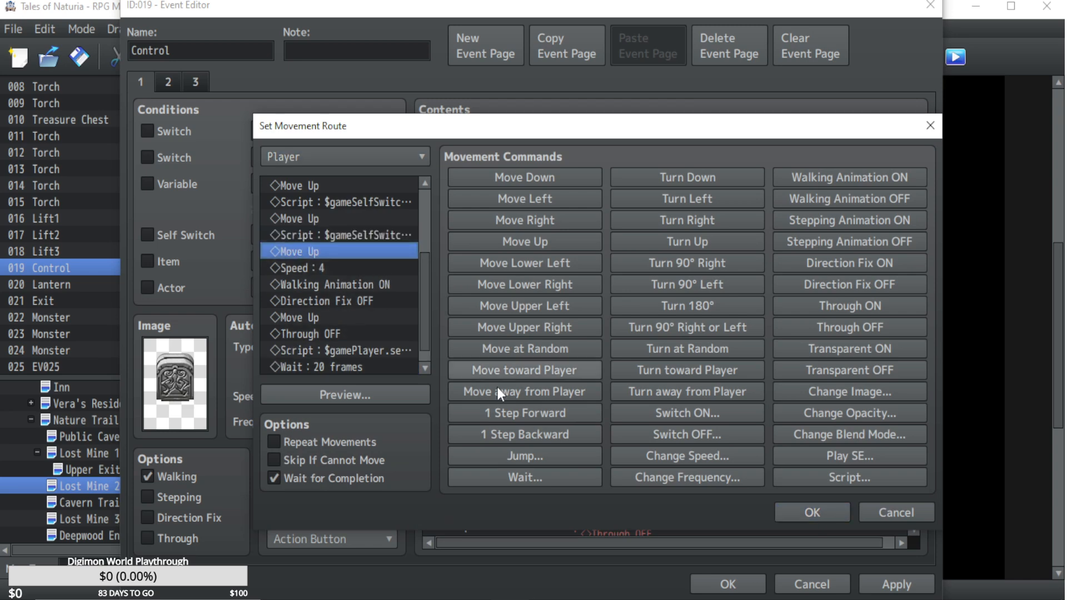
click(796, 515)
click(899, 585)
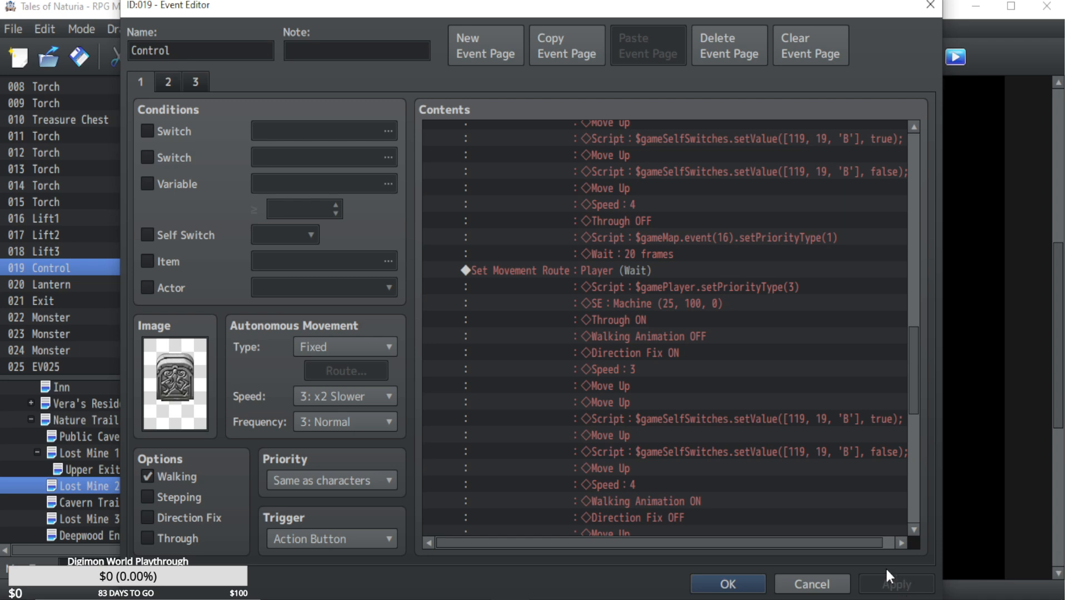
click(706, 583)
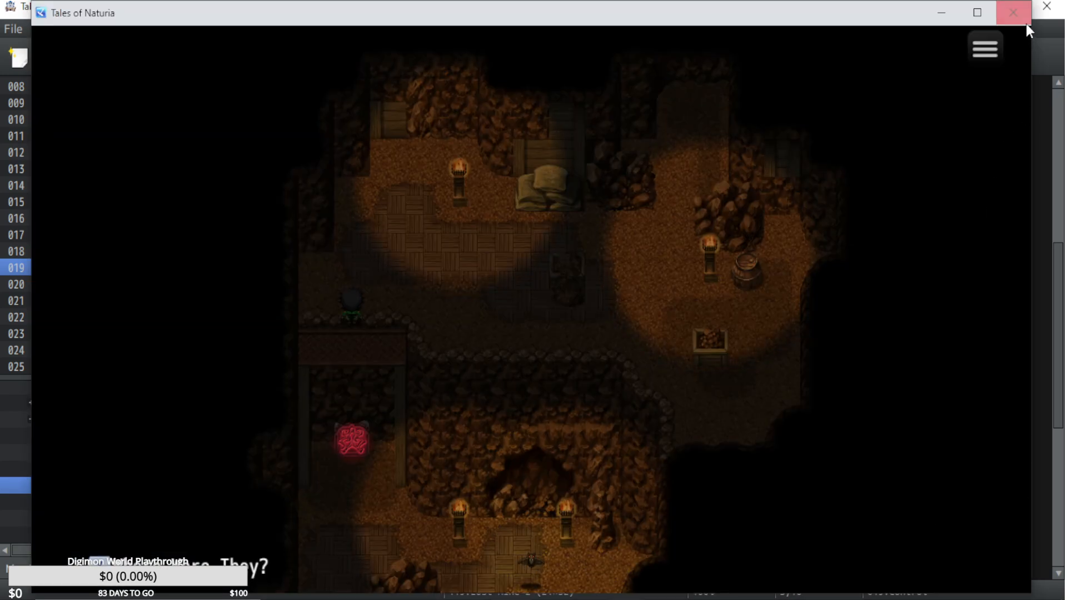
Playtest the lift from save File 17, then close the game.
click(1026, 24)
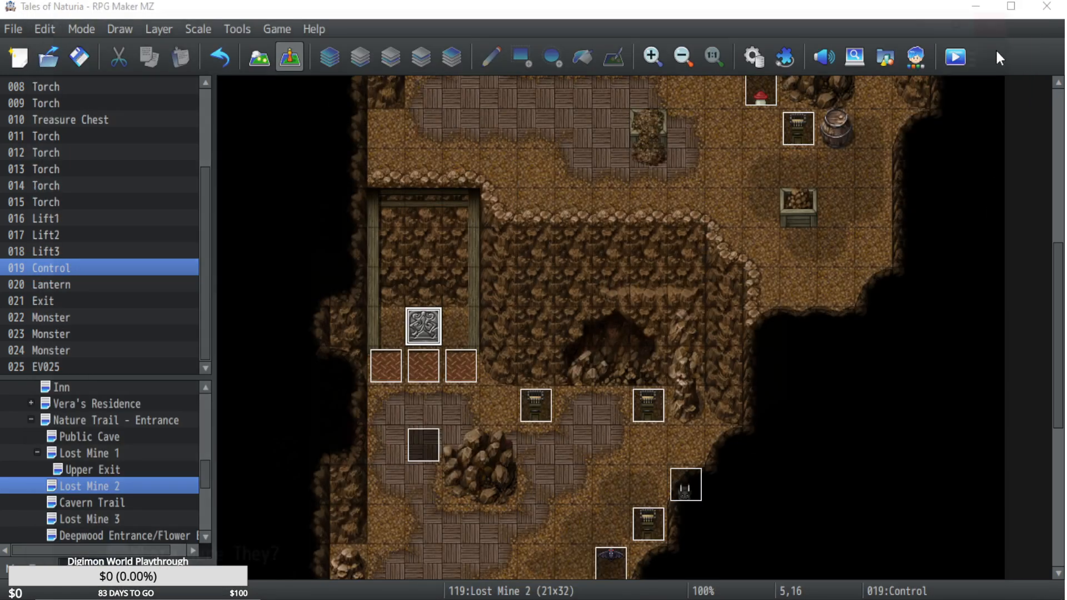
click(963, 59)
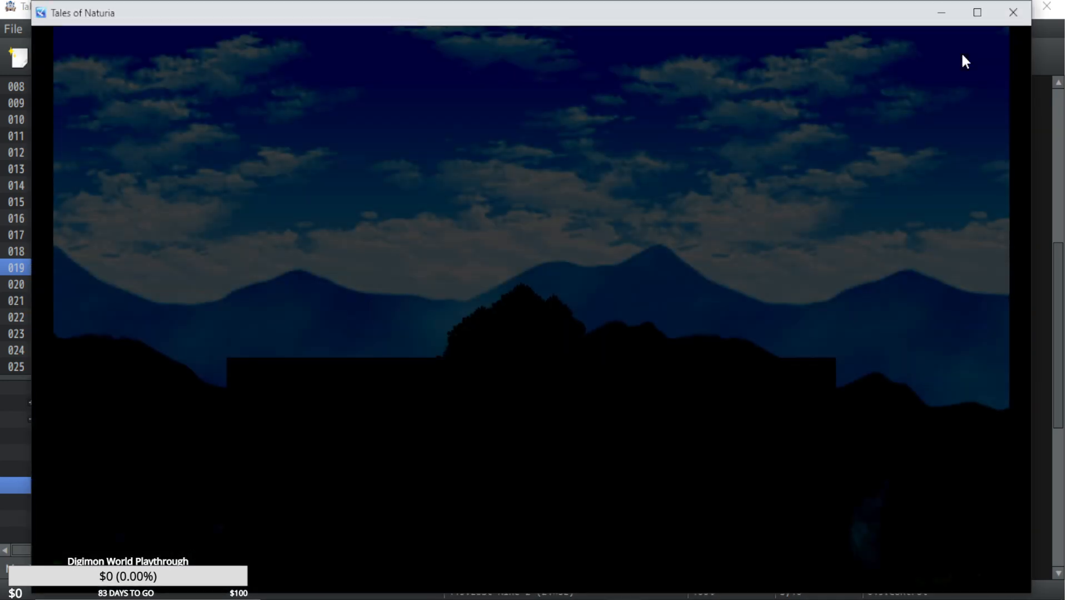
key(Return)
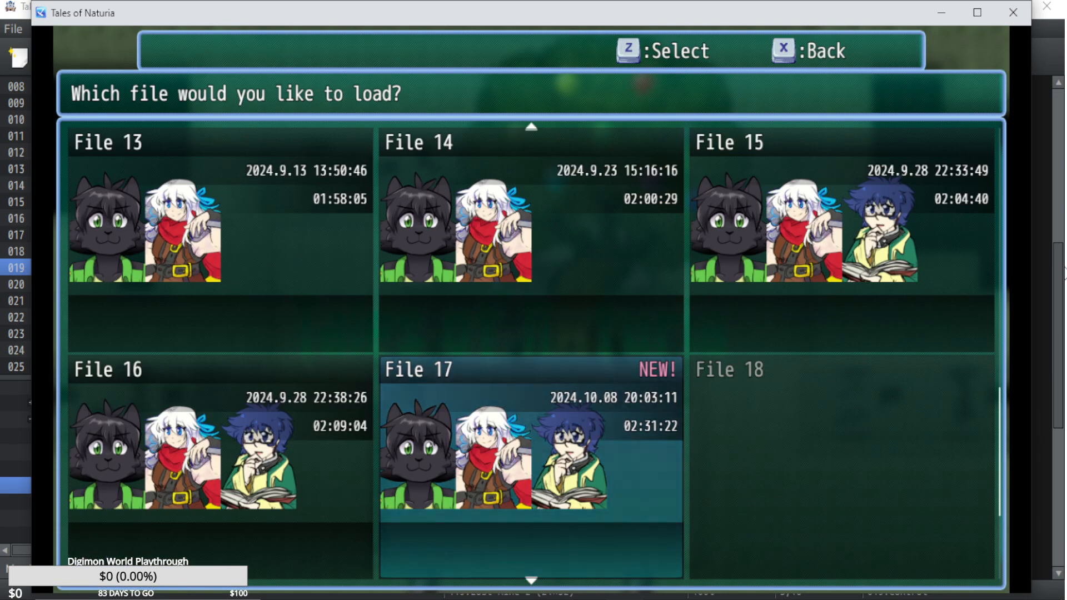
key(Return)
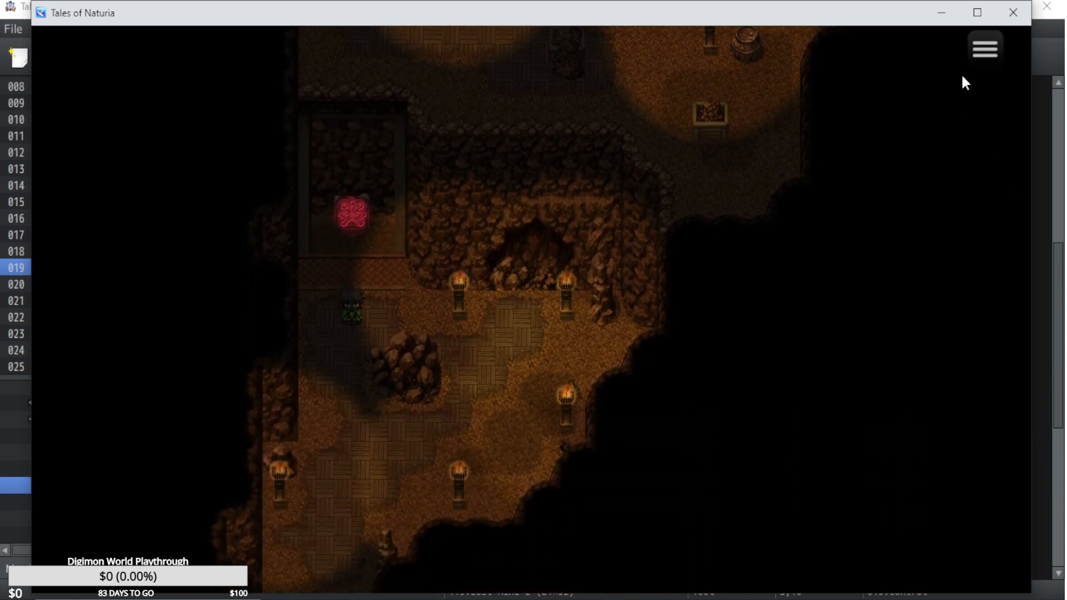
click(1012, 12)
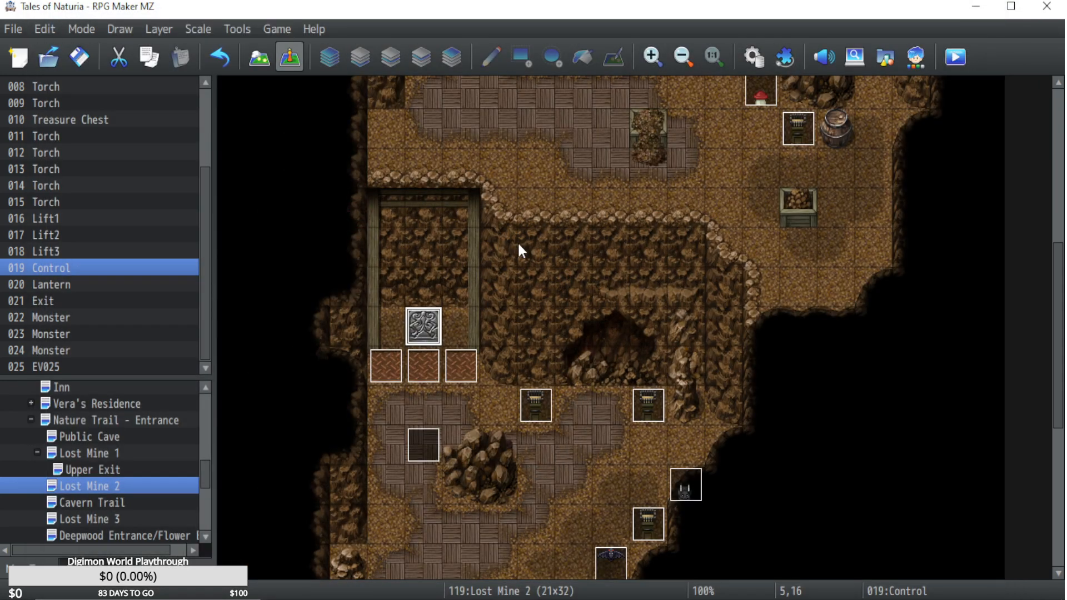
Copy the Lift1, Lift2, Lift3 and Player movement routes from page 1 of the Control event.
double_click(419, 327)
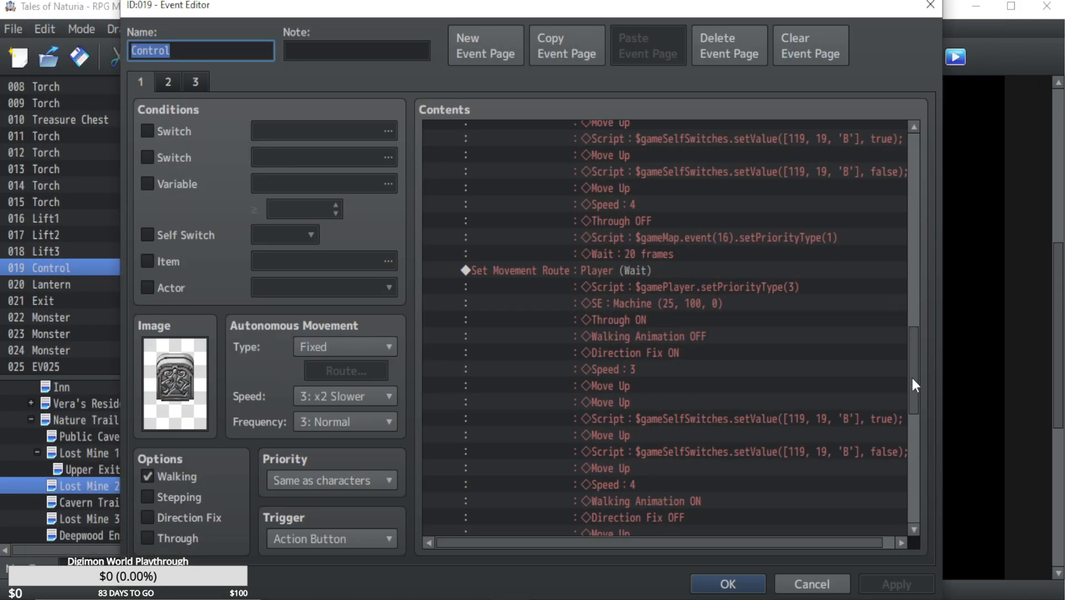
mouse_move(913, 379)
mouse_down()
mouse_move(901, 158)
mouse_move(915, 295)
mouse_move(906, 403)
mouse_move(903, 370)
mouse_up()
click(609, 225)
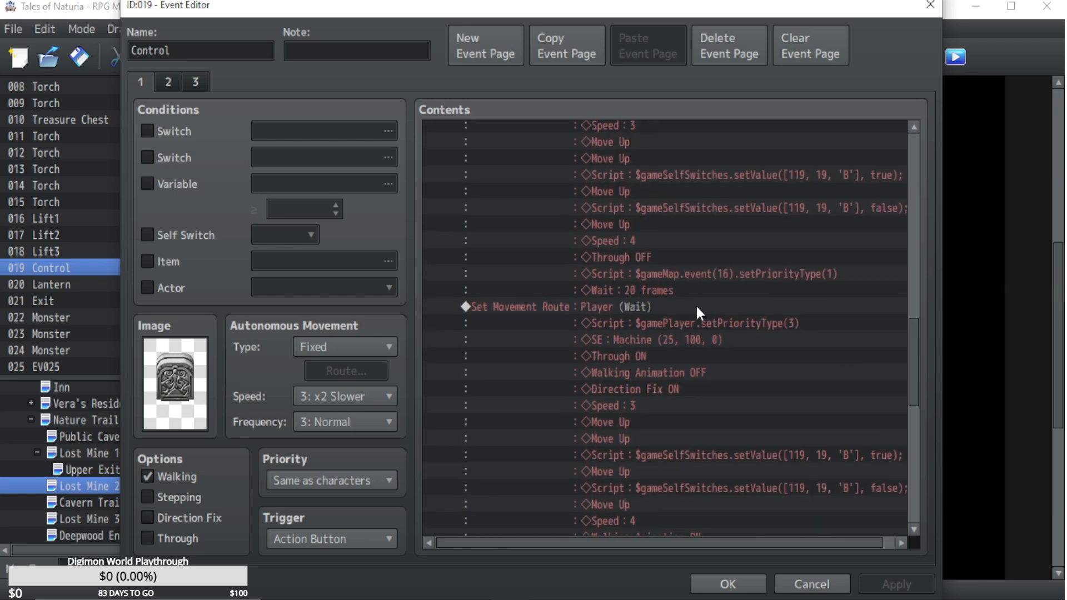
shift+click(613, 305)
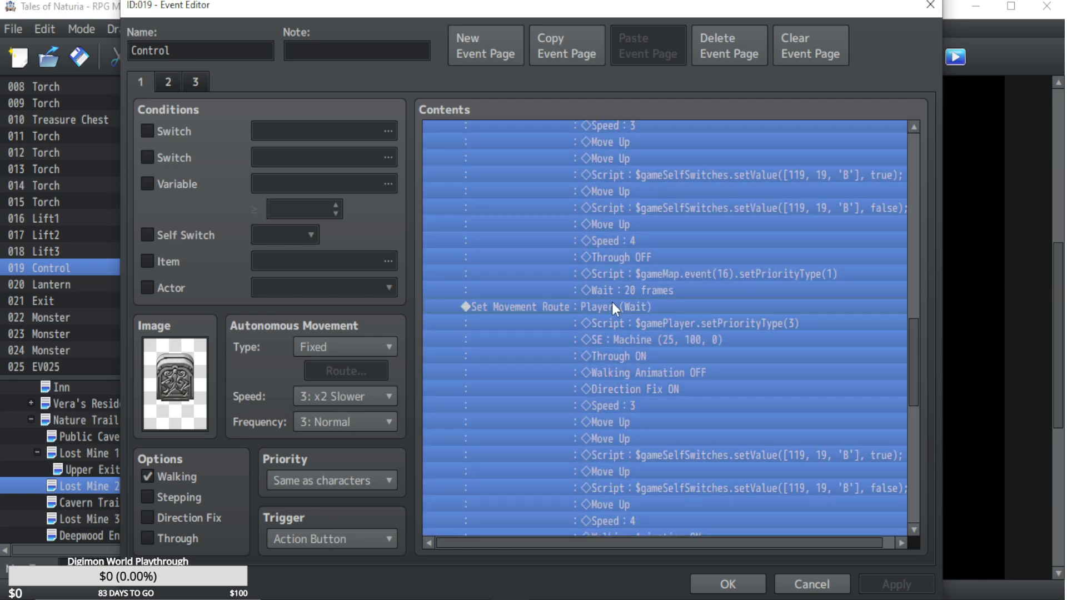
click(811, 584)
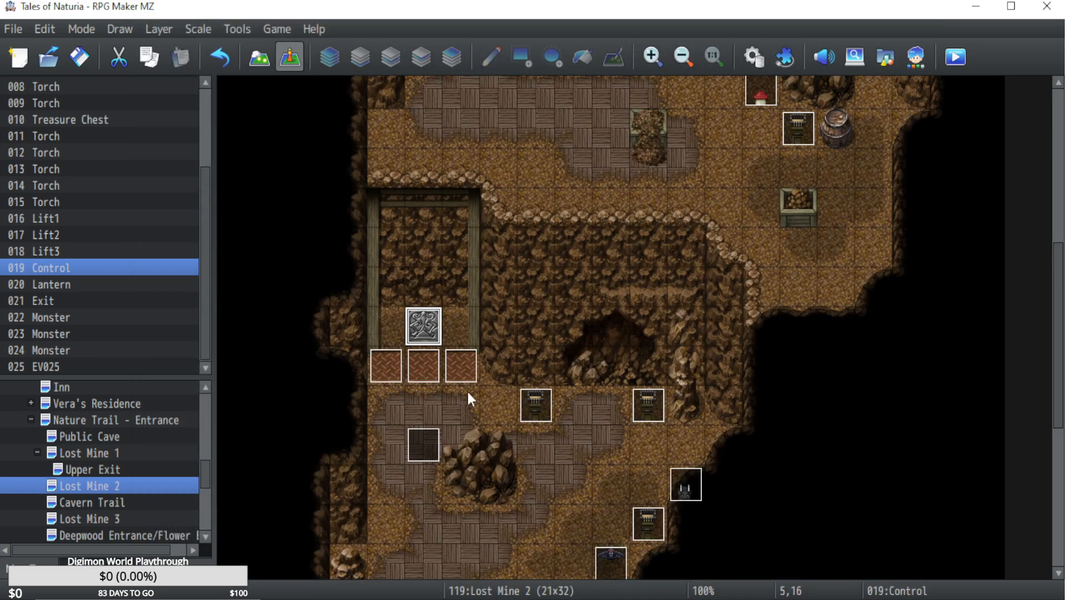
Replace the three lift routes and the Player route on page 2 of the Lift2 event with the copied routes and save the project.
double_click(436, 379)
click(174, 85)
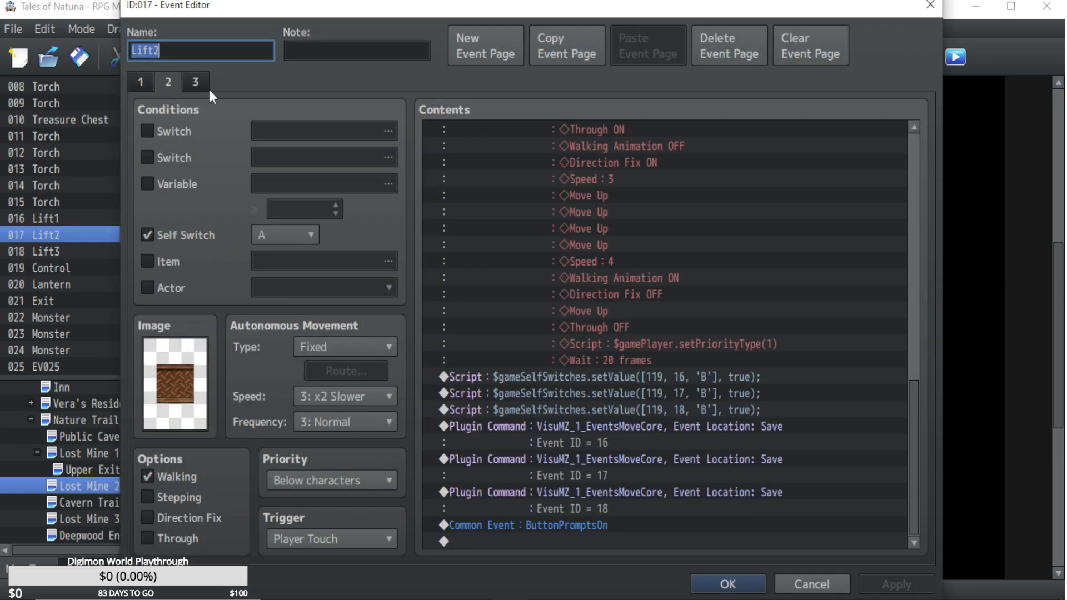
drag(907, 433, 902, 152)
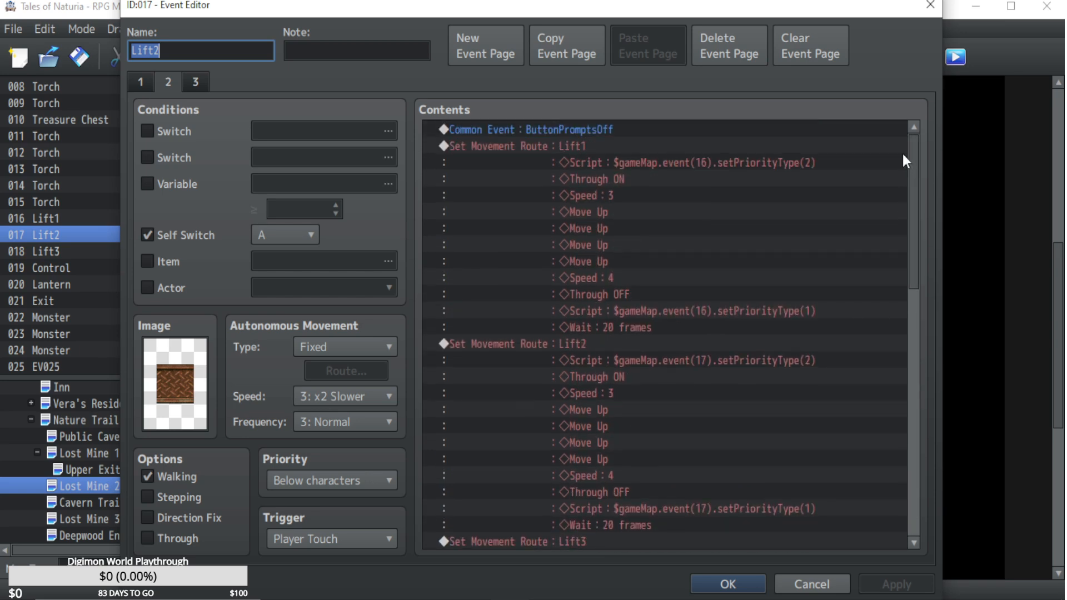
click(585, 149)
shift+click(574, 340)
scroll(575, 338, down, 5)
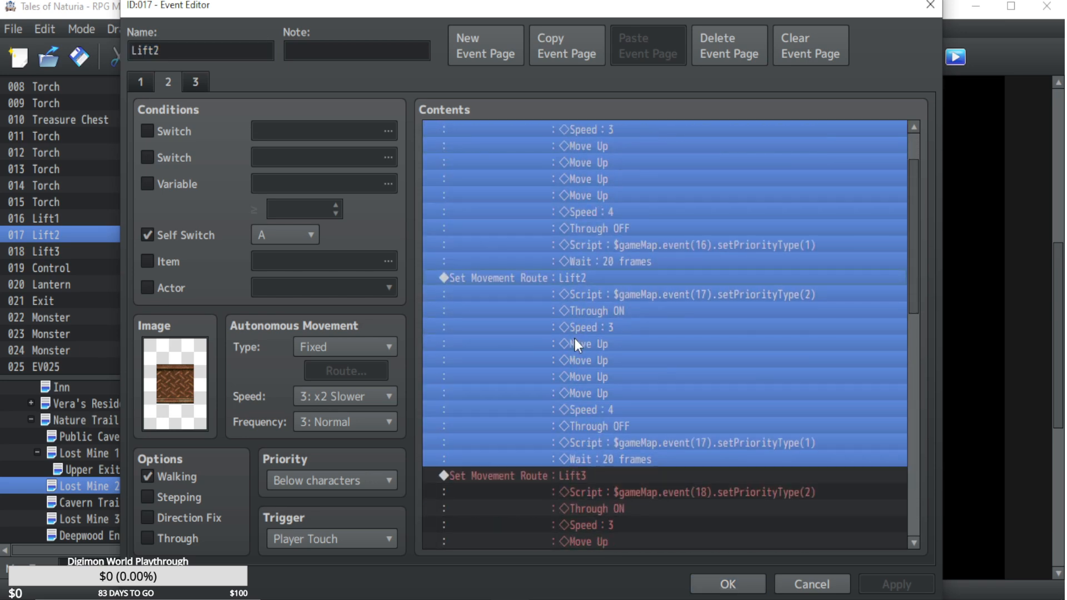
scroll(595, 422, down, 2)
shift+click(595, 423)
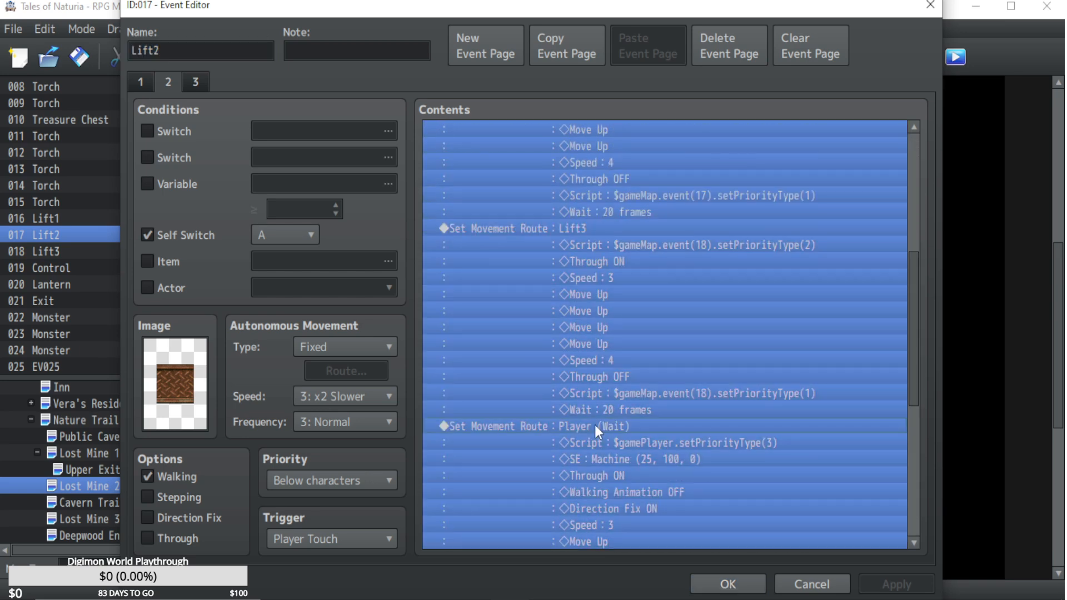
key(Delete)
key(ctrl+z)
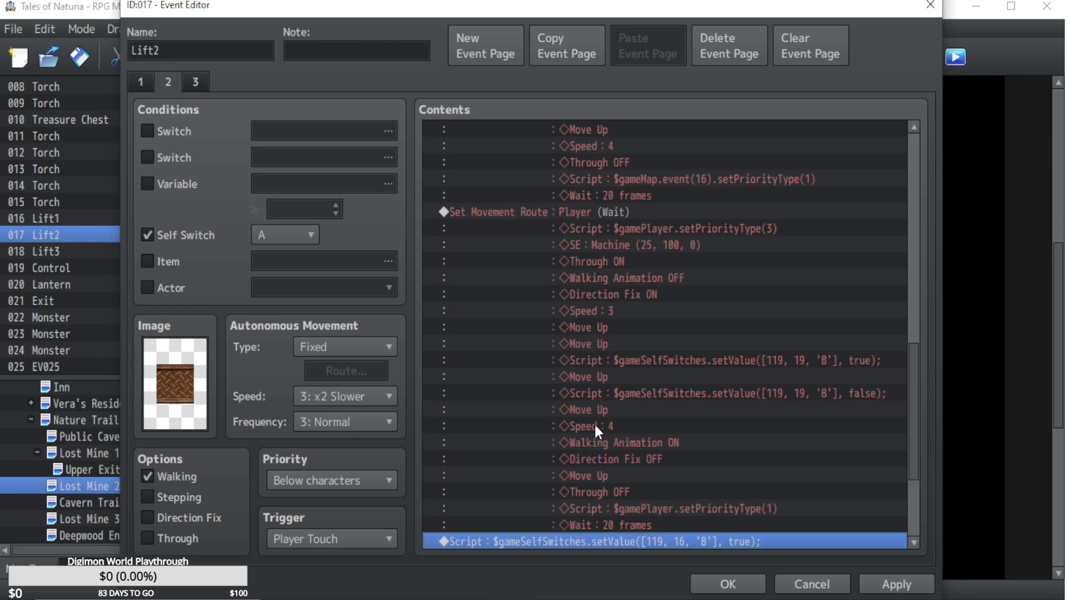
click(722, 584)
click(83, 66)
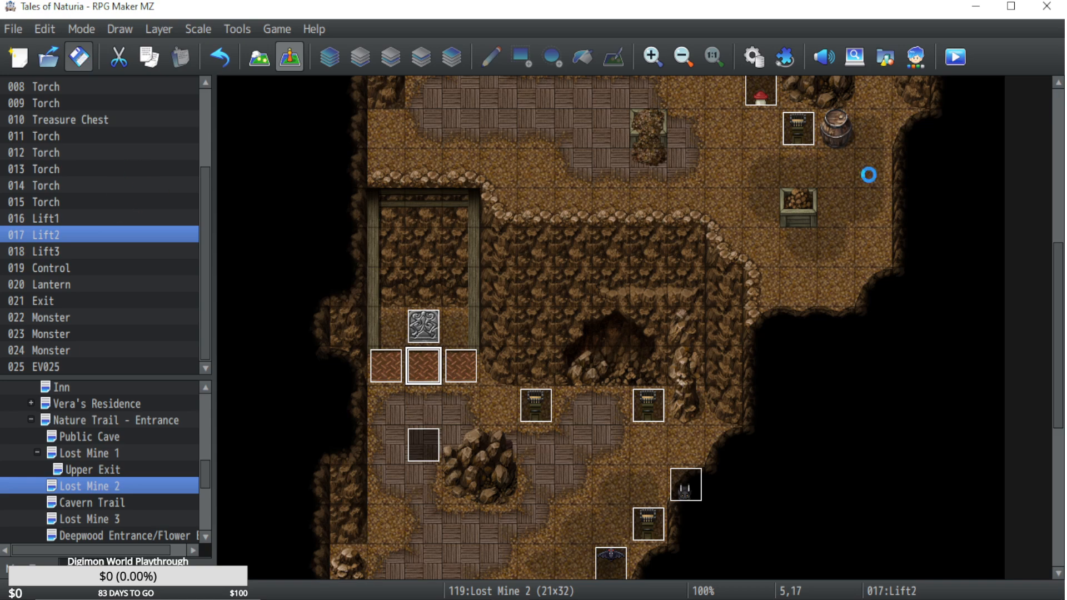
Playtest from save File 17, riding the lift up, down and up again, then close the game.
click(954, 55)
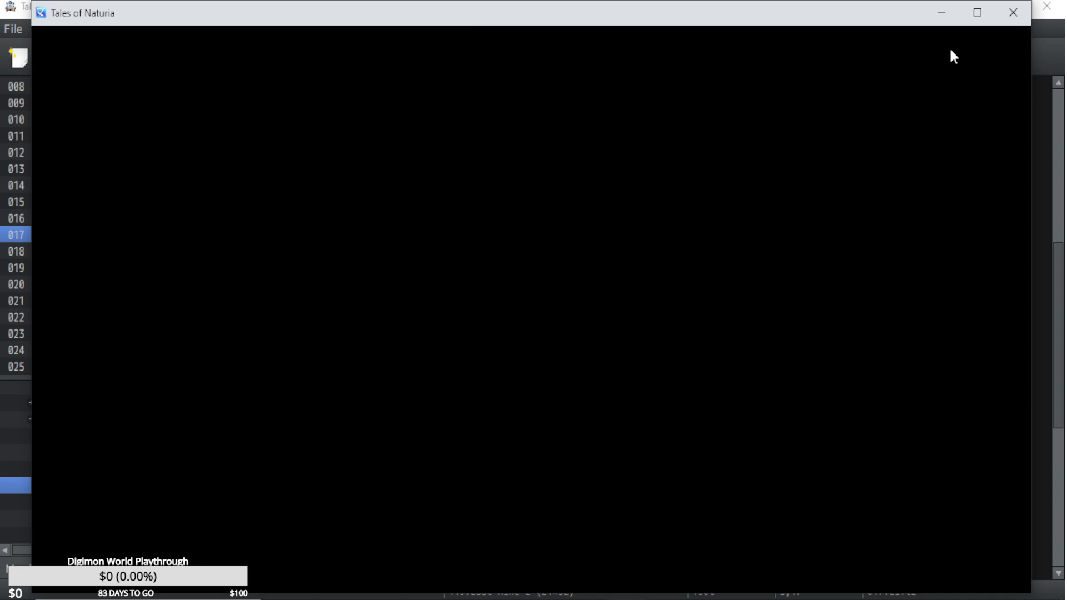
key(z)
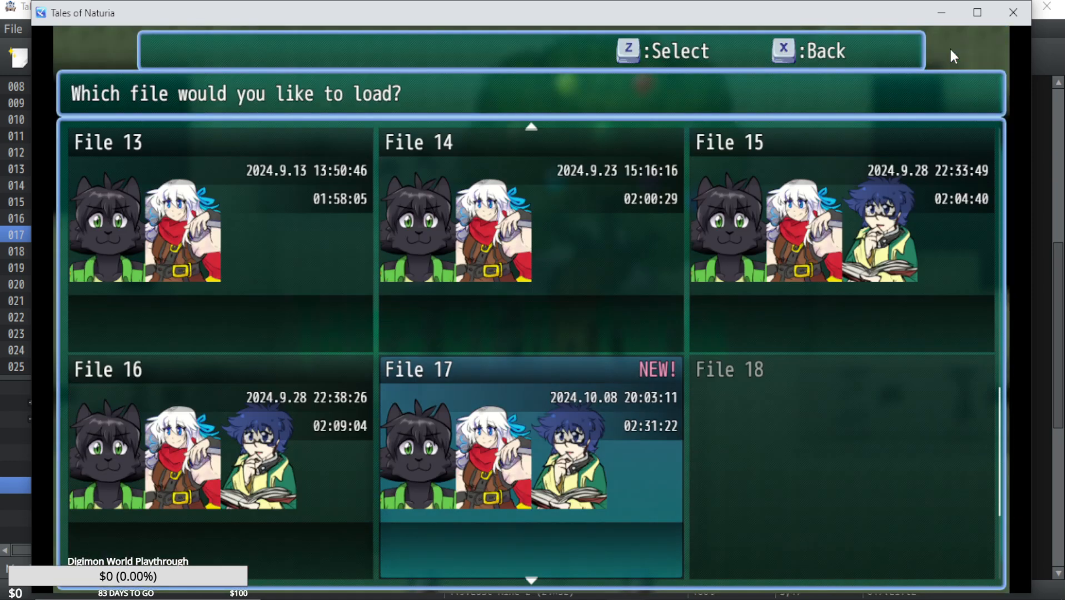
key(z)
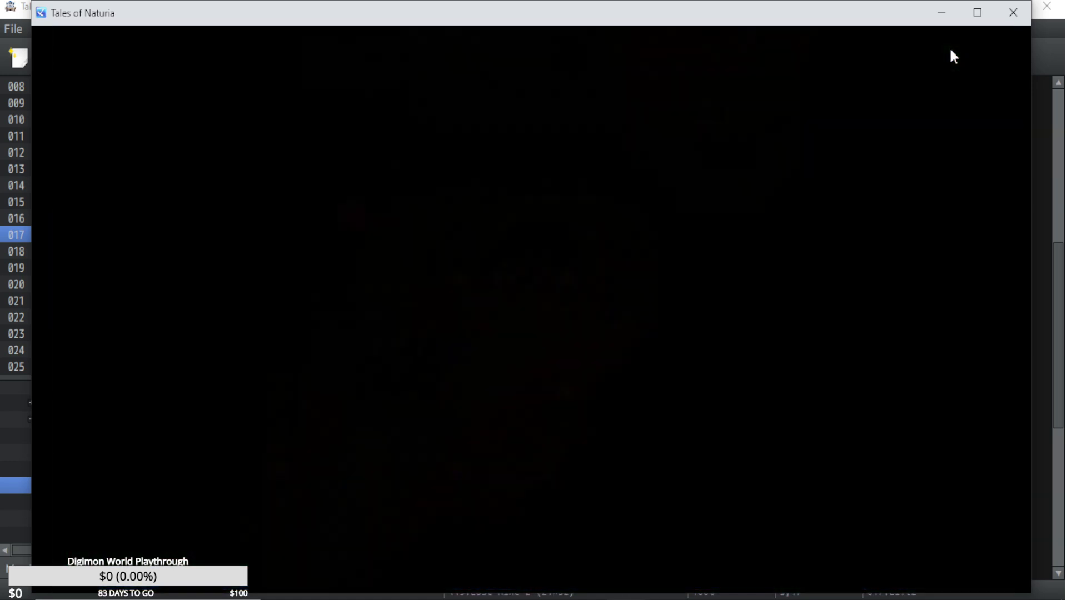
key(Up)
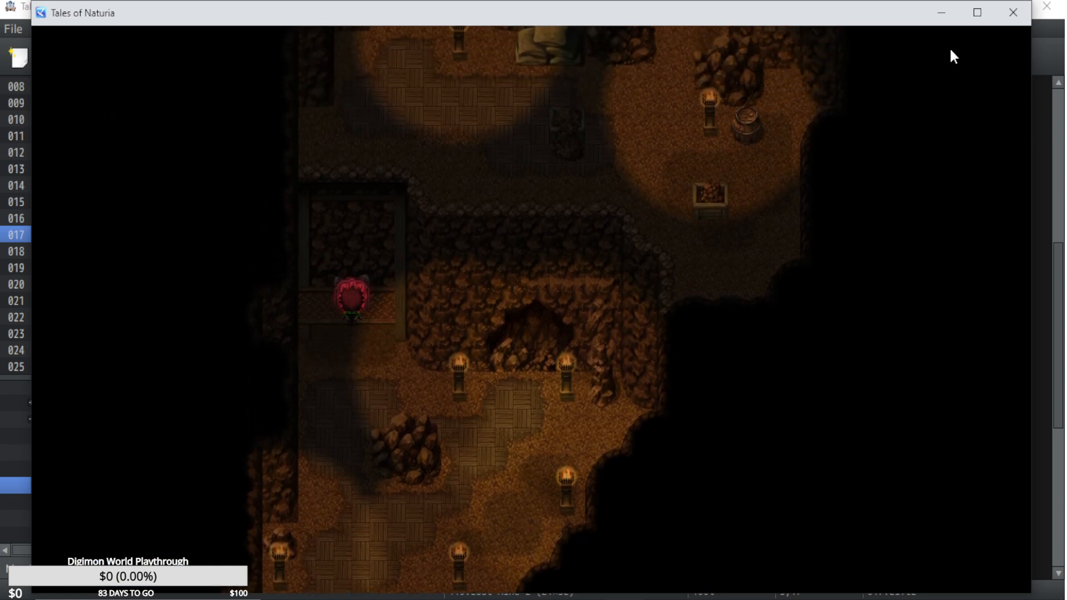
key(Up)
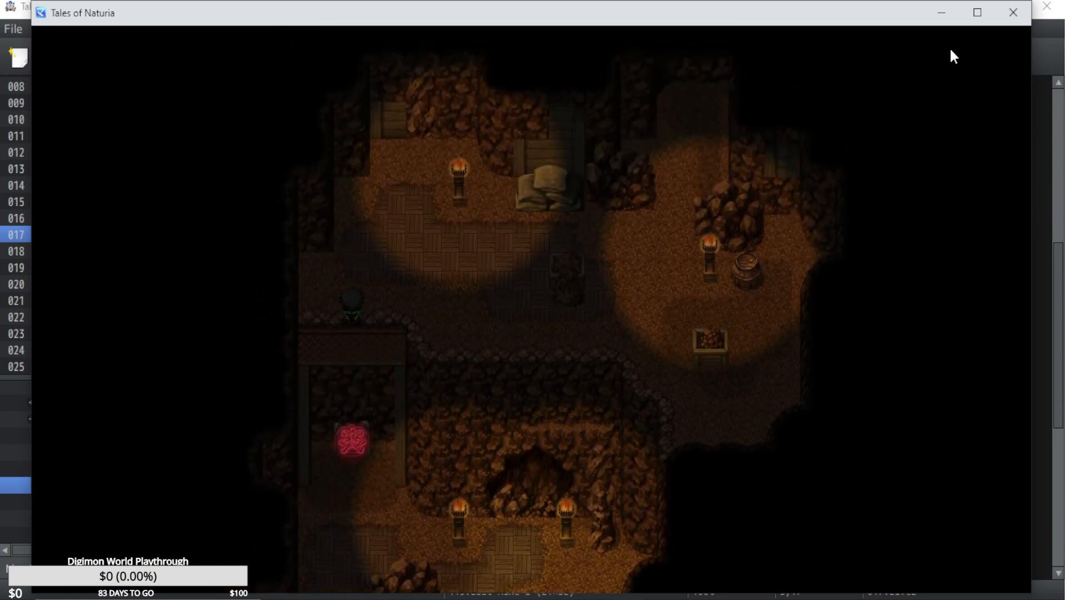
key(Down)
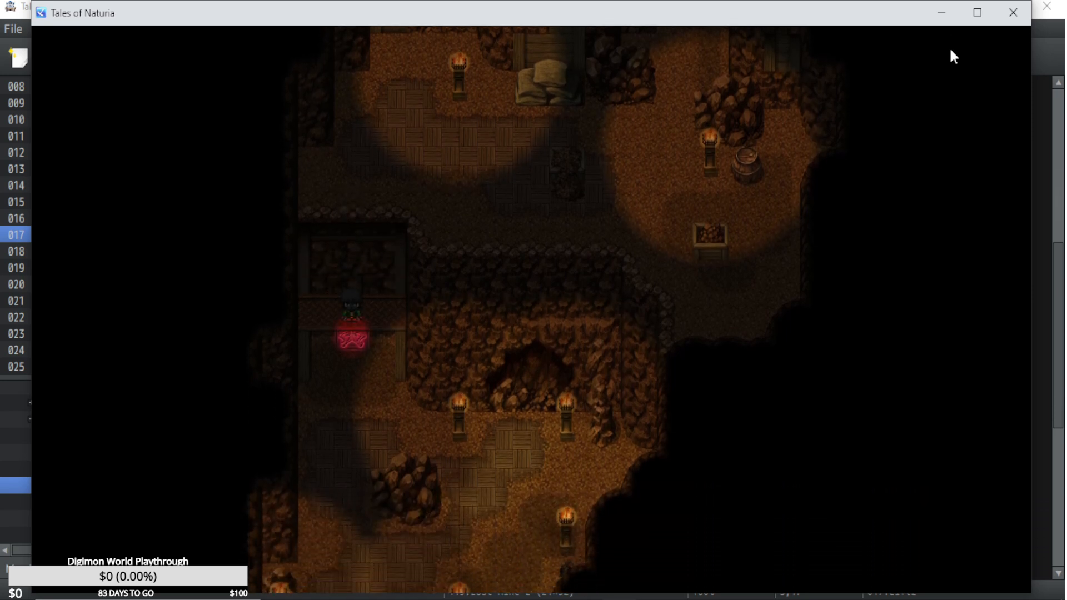
key(Down)
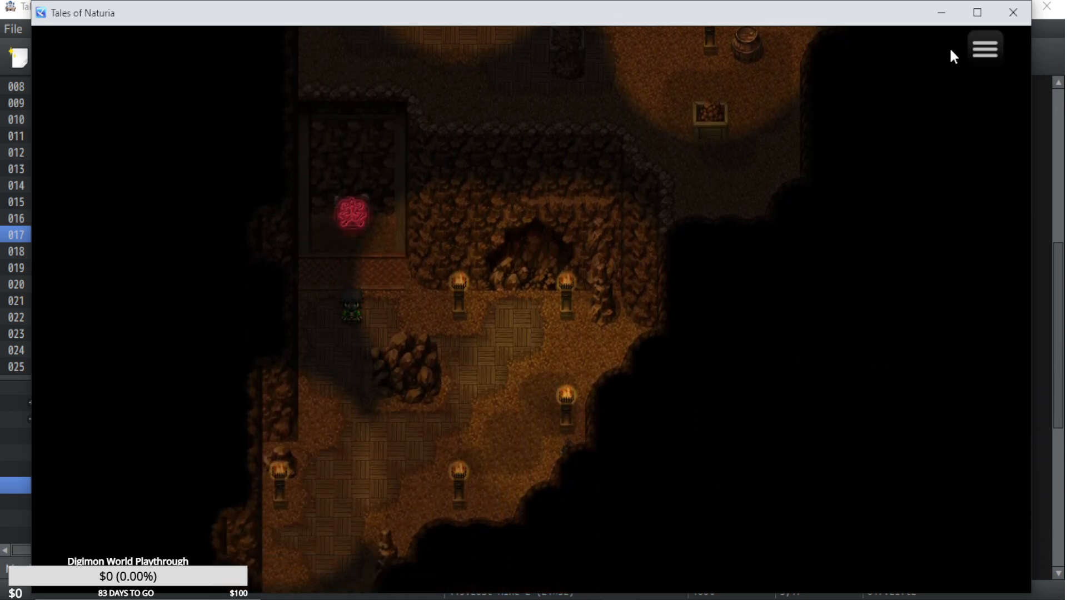
key(Up)
key(Up)
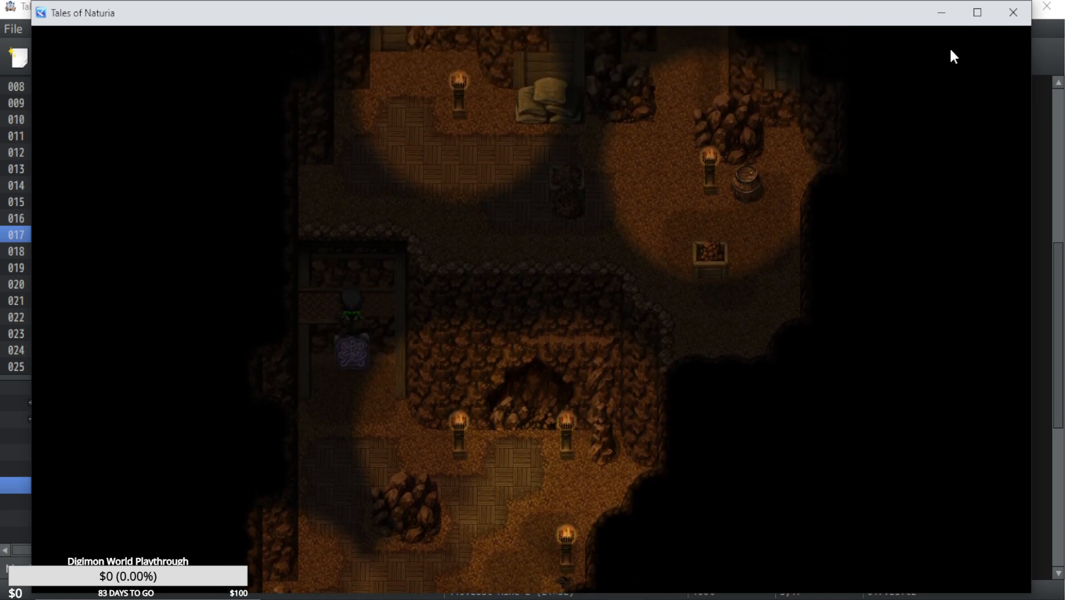
key(Up)
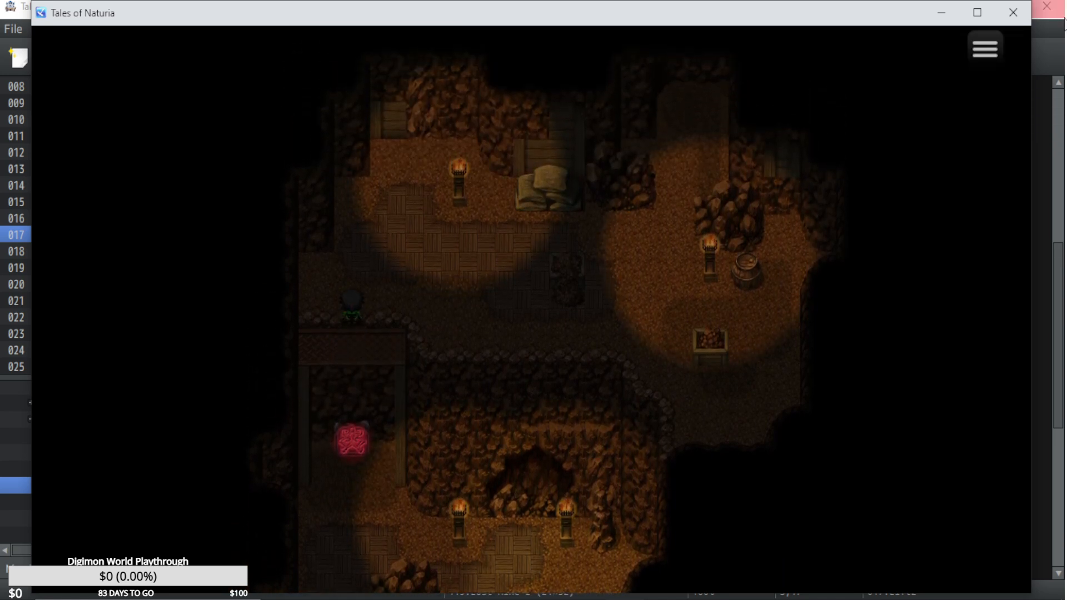
click(1018, 22)
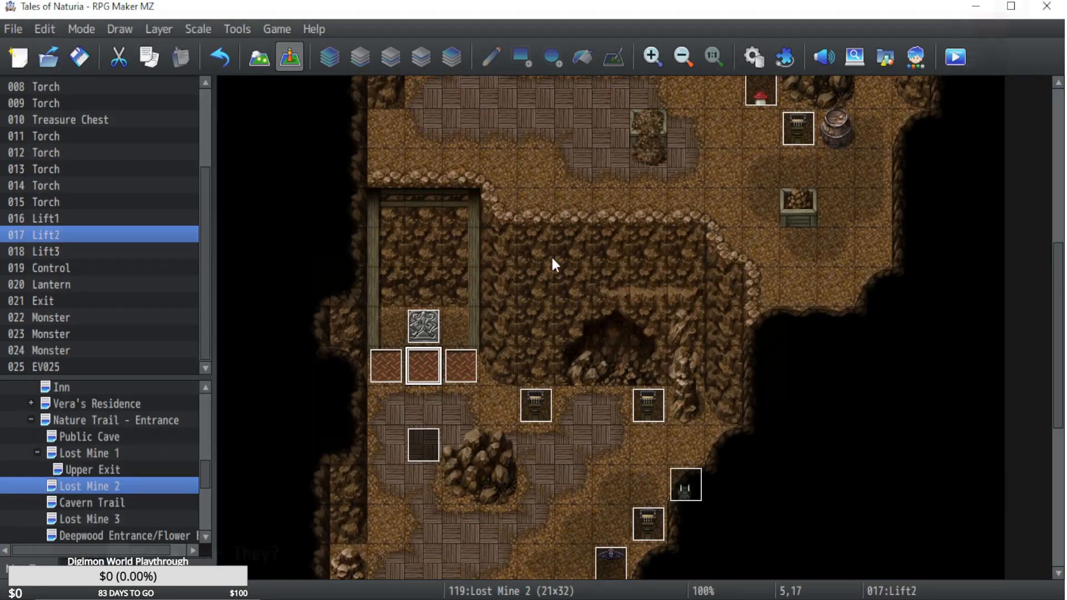
double_click(420, 326)
drag(912, 330, 889, 191)
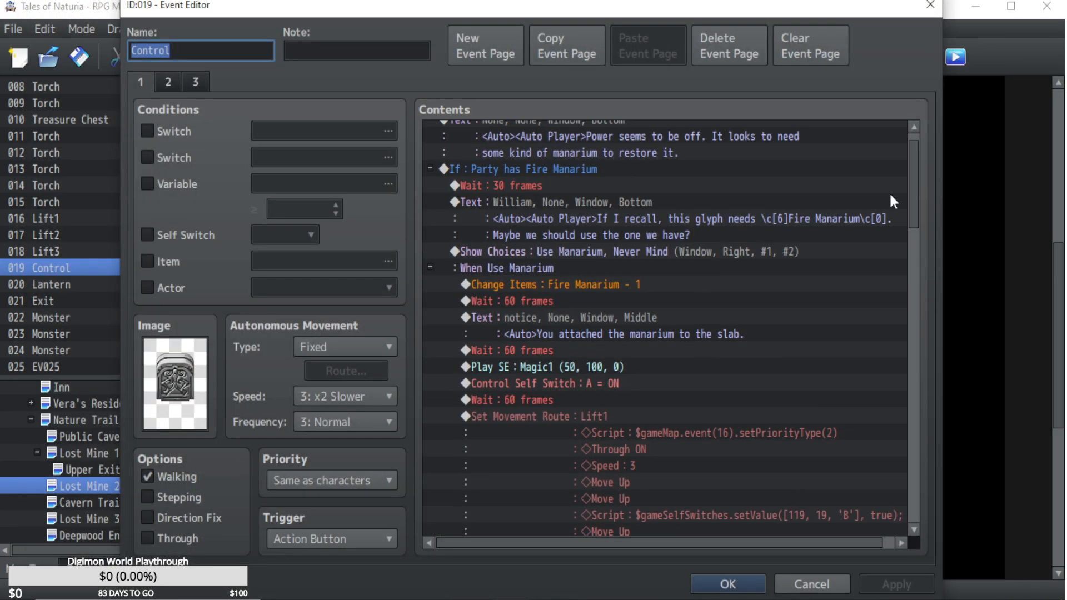
click(728, 584)
Copy the Lift1, Lift2, Lift3 and Player movement routes from page 2 of the Lift1 event and close the event without changes.
double_click(387, 359)
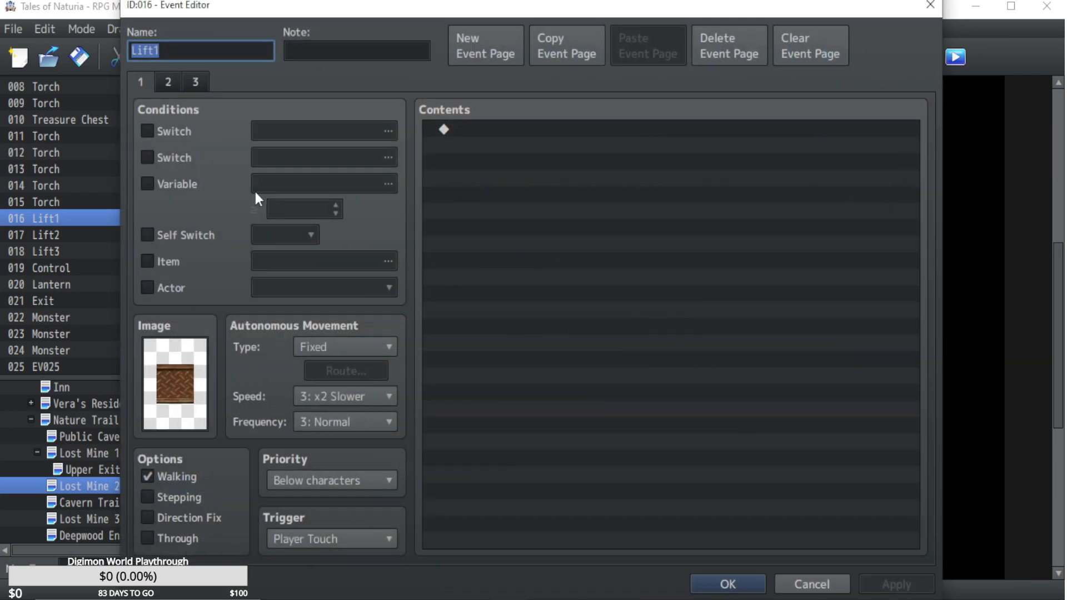
click(167, 83)
click(617, 147)
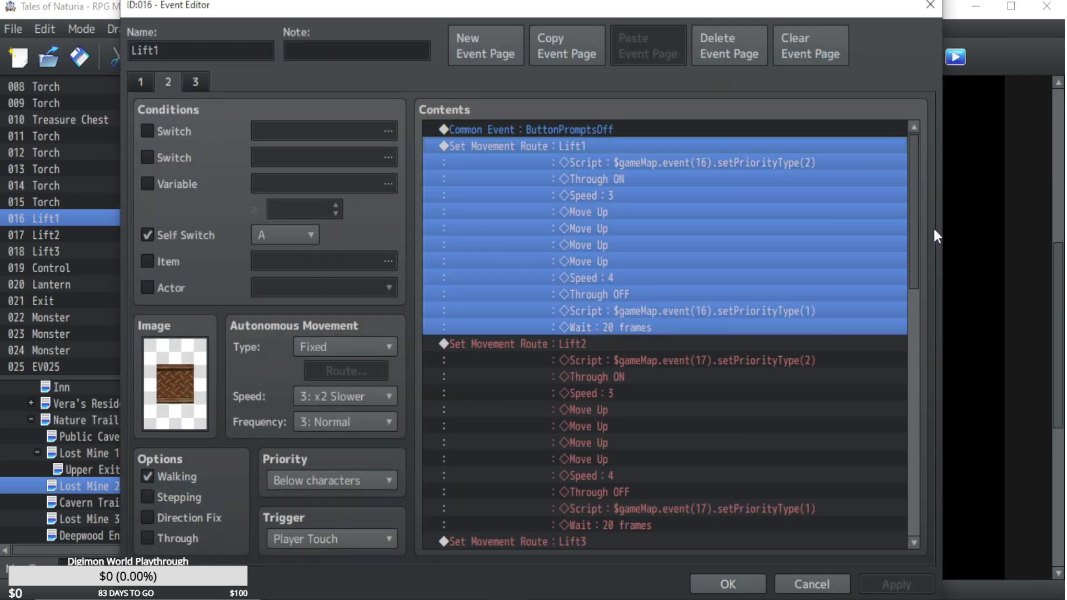
scroll(908, 395, down, 12)
scroll(829, 394, up, 1)
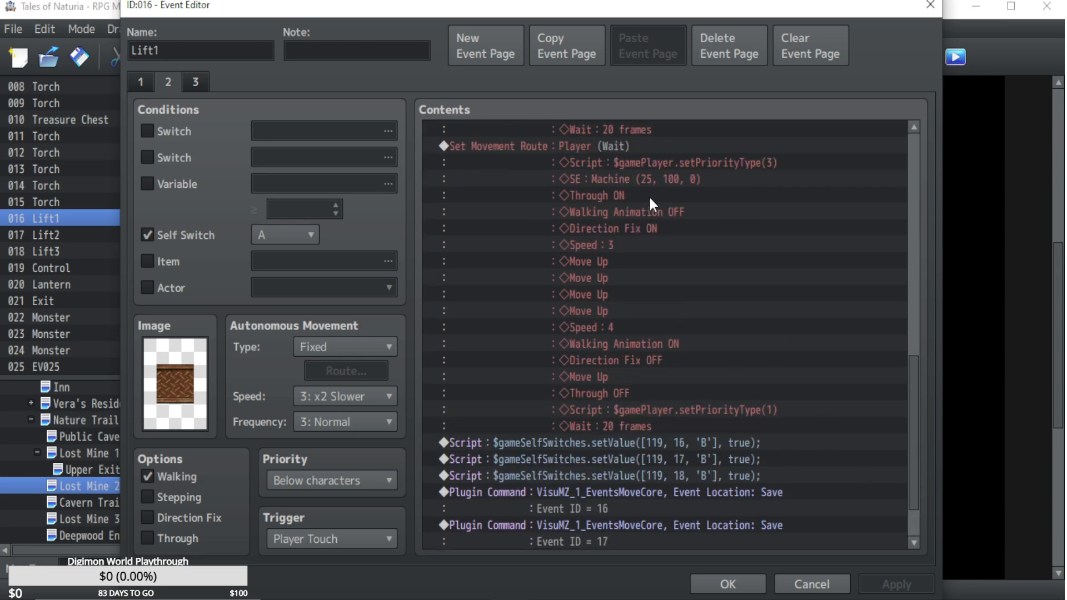
click(587, 145)
click(811, 584)
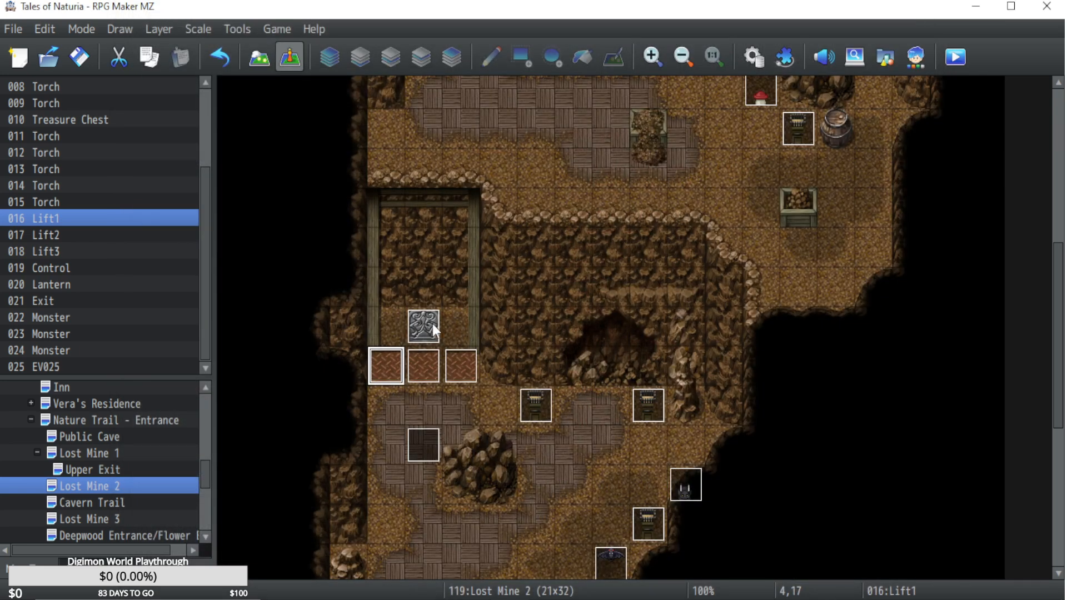
Replace the three lift routes and the Player route on page 2 of the Lift2 event with the routes copied from Lift1.
double_click(426, 374)
click(168, 82)
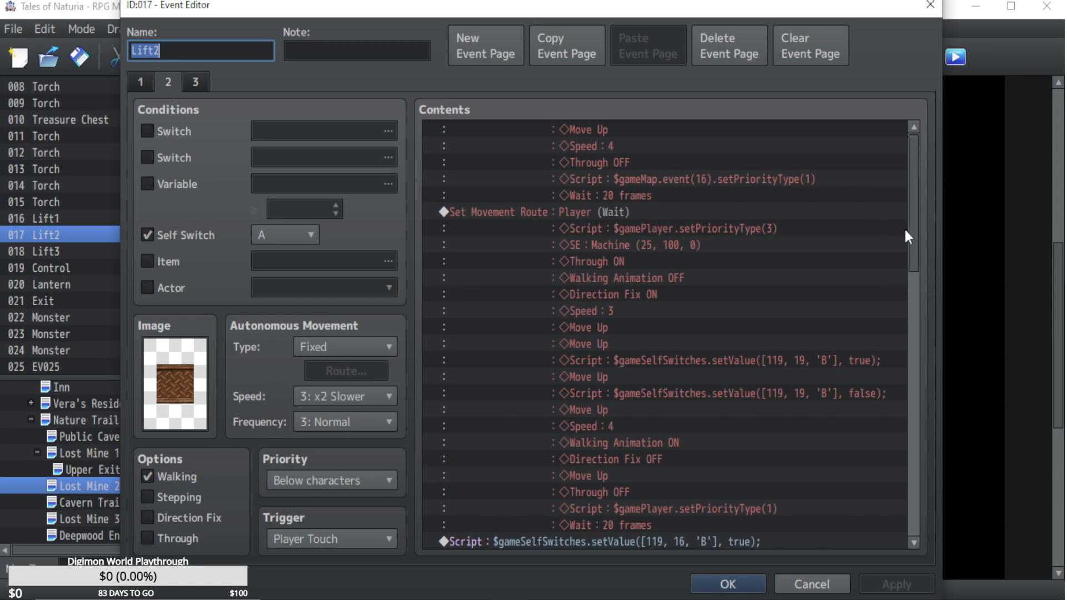
drag(905, 229, 912, 144)
click(599, 143)
scroll(629, 343, down, 8)
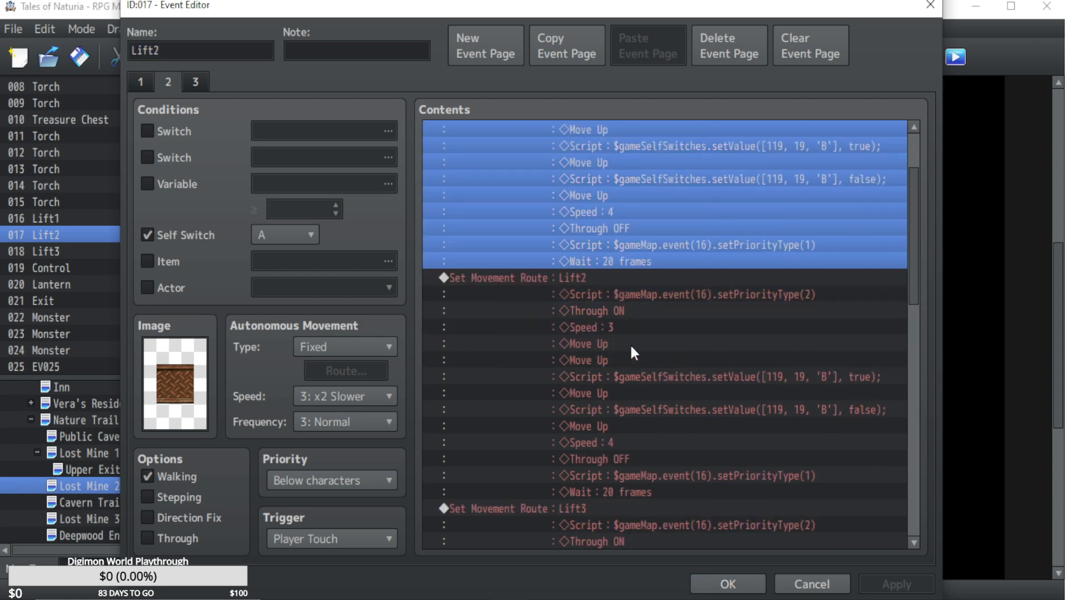
scroll(630, 344, down, 4)
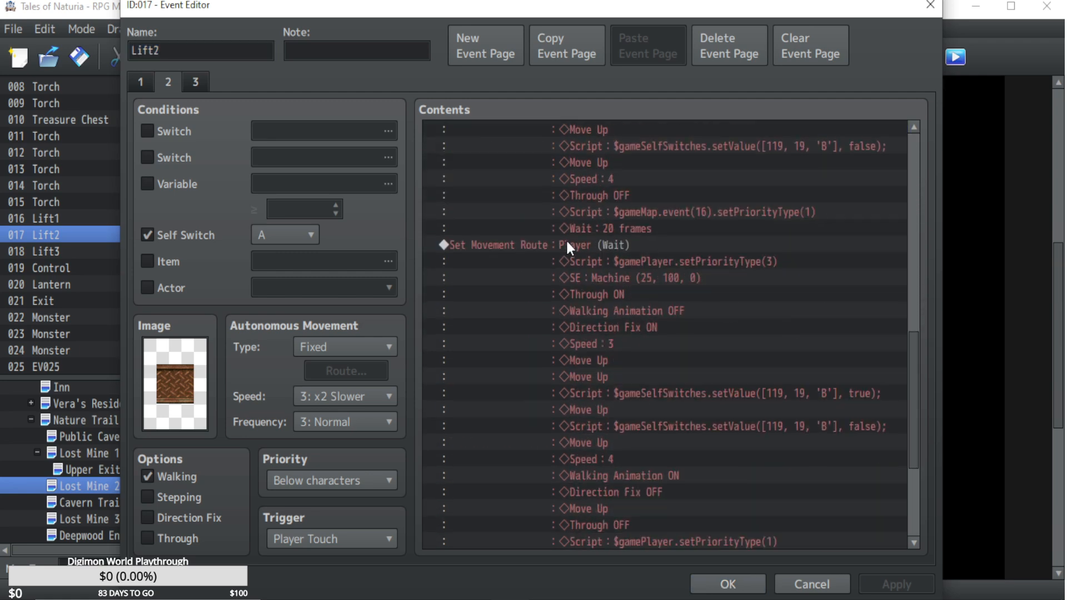
shift+click(558, 245)
key(Delete)
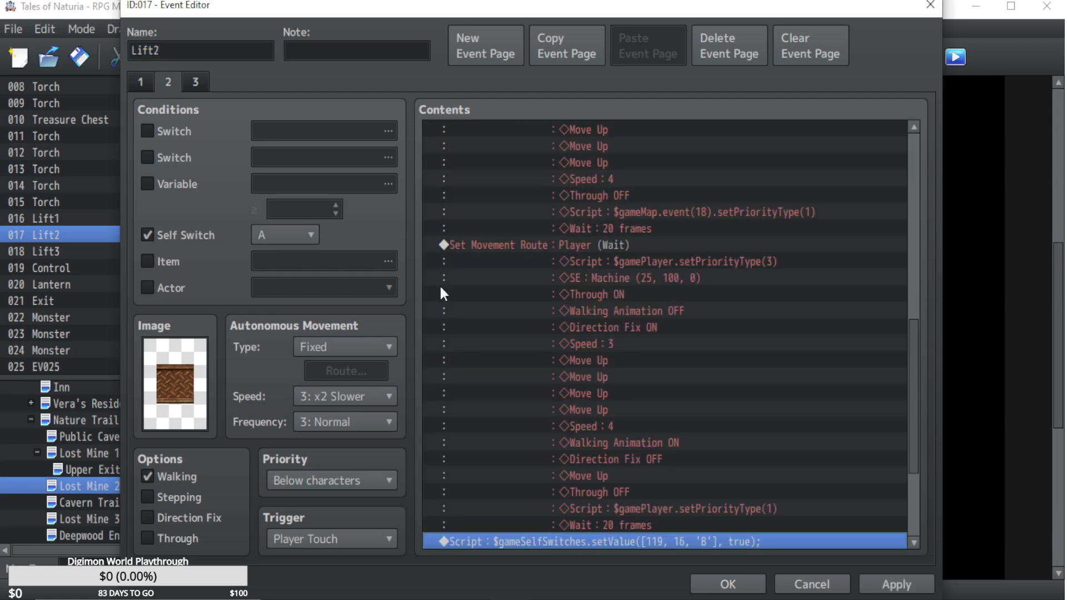
click(707, 590)
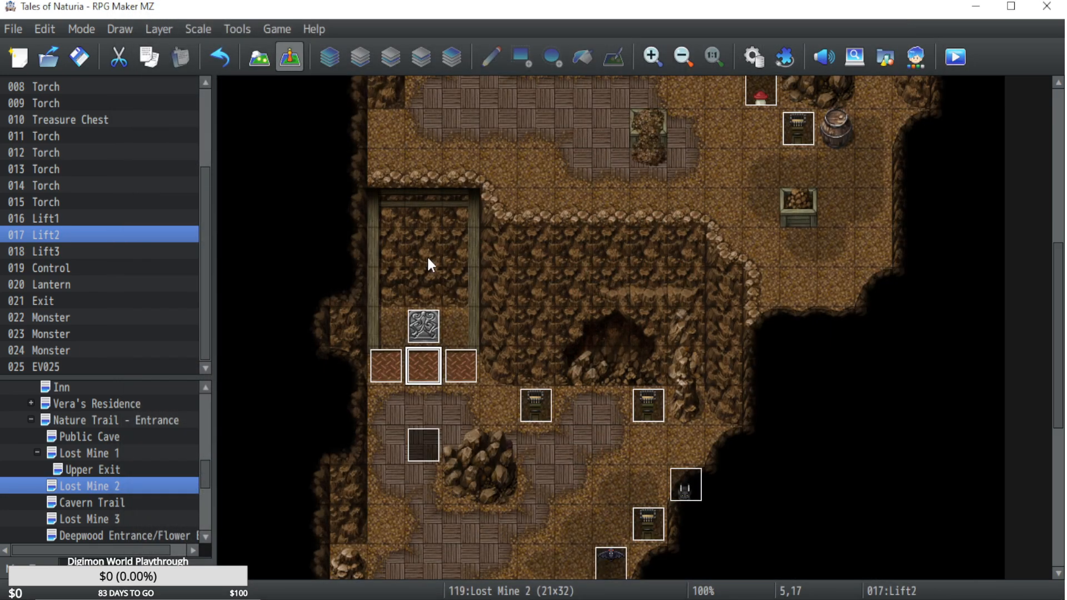
Replace the Lift1, Lift2, Lift3 and Player movement routes on page 1 of the Control event with the copied routes.
double_click(422, 319)
scroll(551, 343, down, 1)
scroll(552, 344, down, 1)
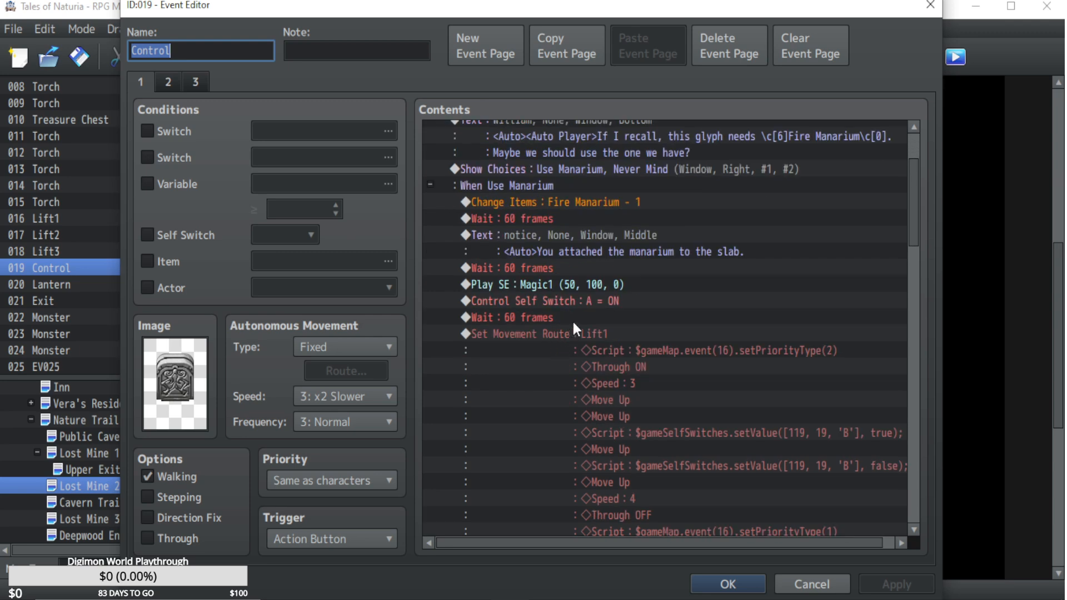
click(573, 321)
key(Down)
drag(919, 196, 915, 383)
shift+click(635, 172)
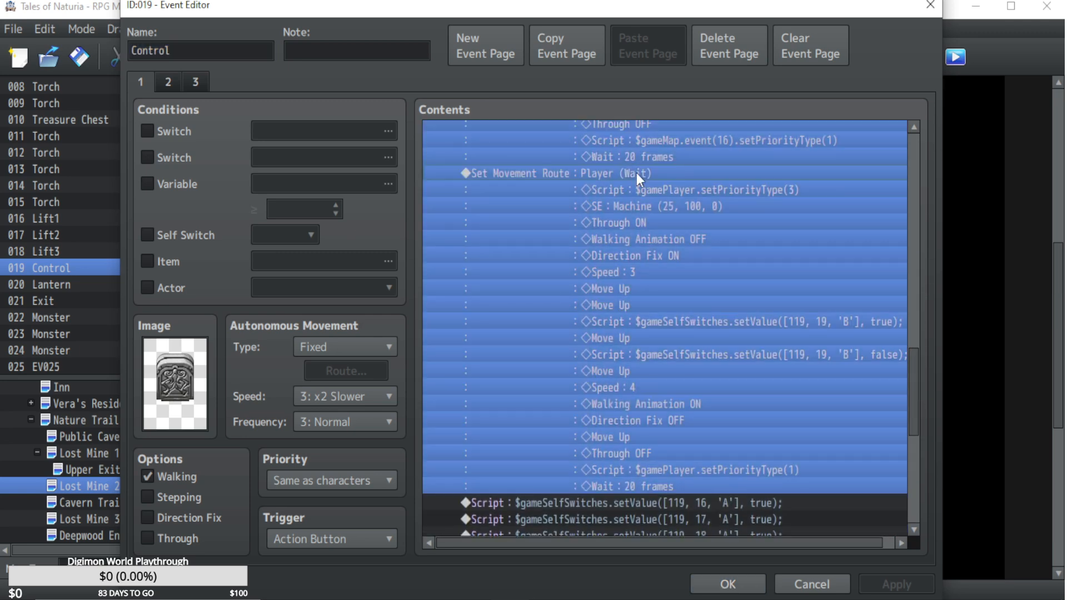
key(Delete)
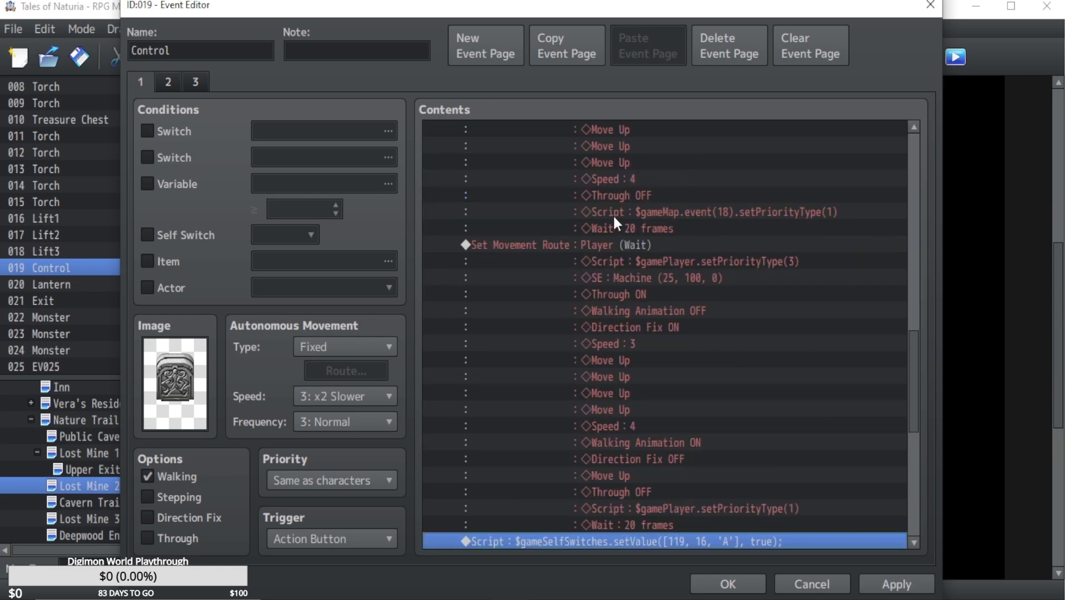
click(722, 583)
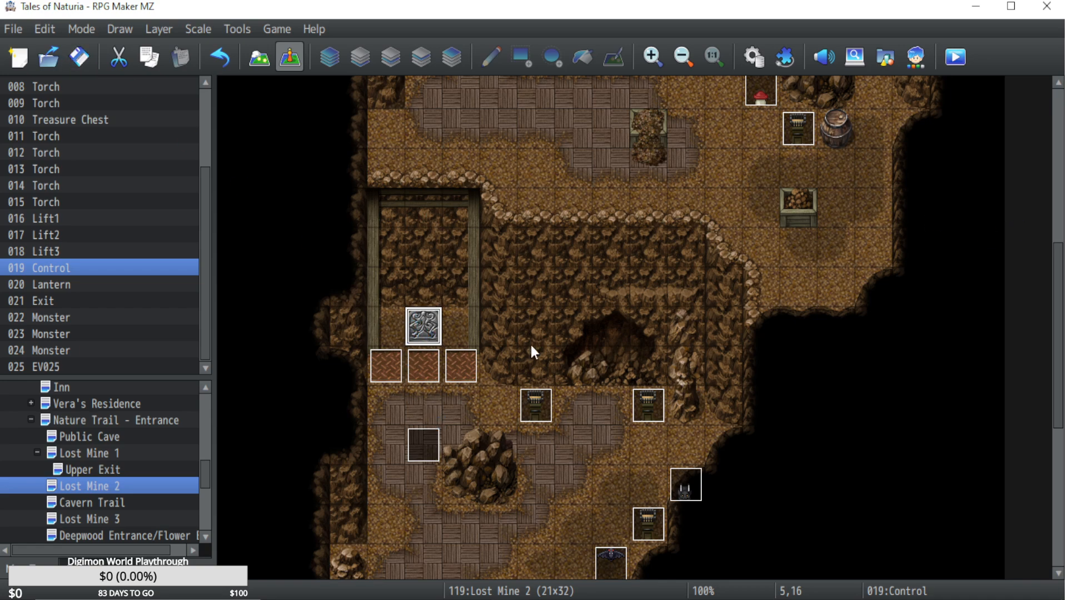
Move Monster event 024 to tile 7,22 on the Lost Mine 2 map.
scroll(531, 346, down, 3)
drag(603, 407, 495, 427)
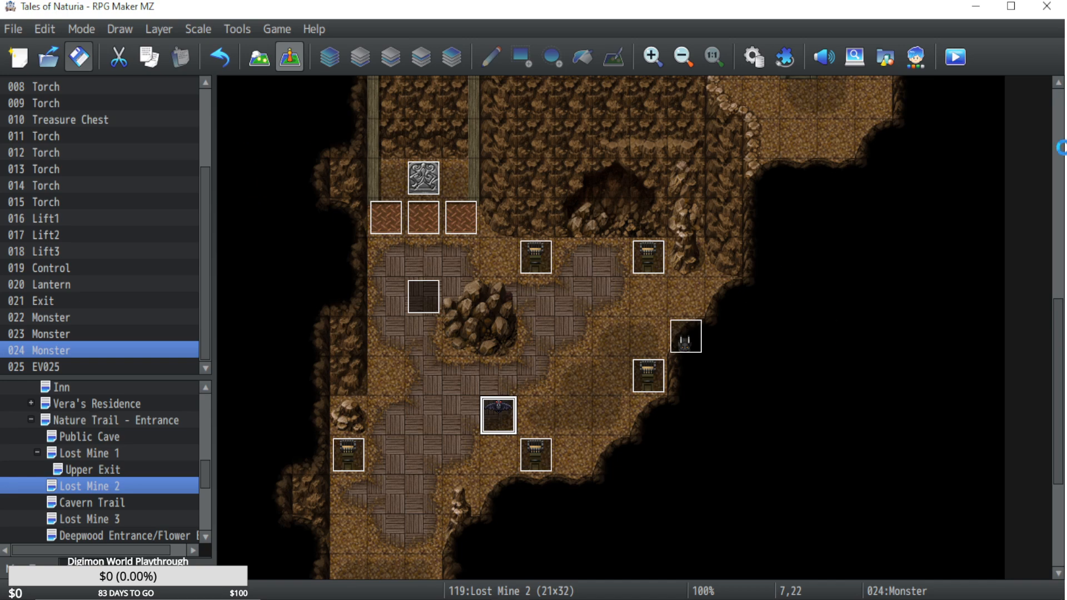
Playtest from save File 17, riding the lift up, down and up again, then close the game.
click(963, 56)
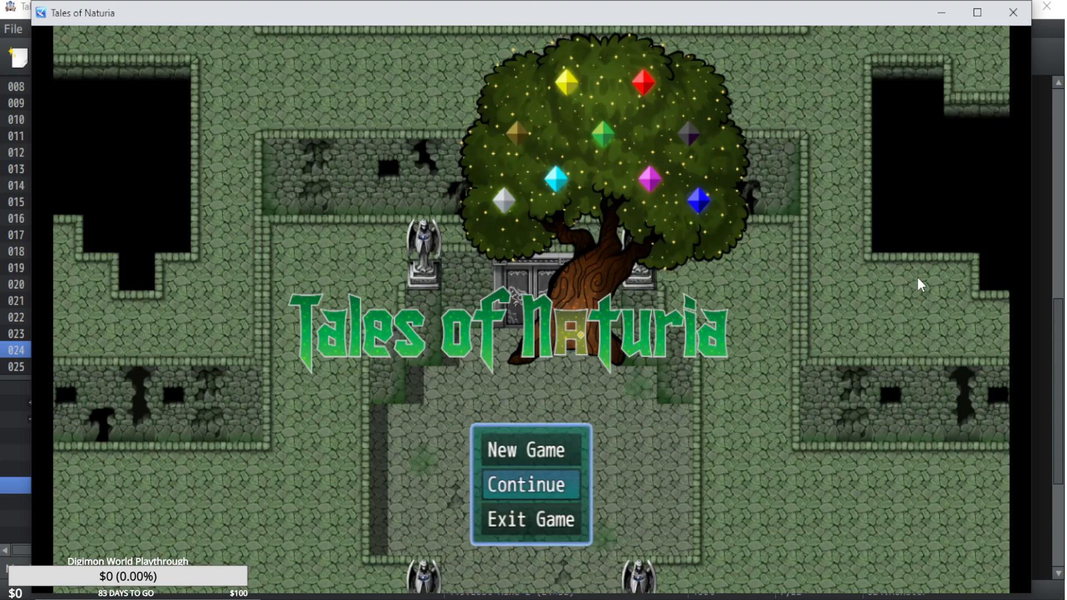
key(z)
key(z)
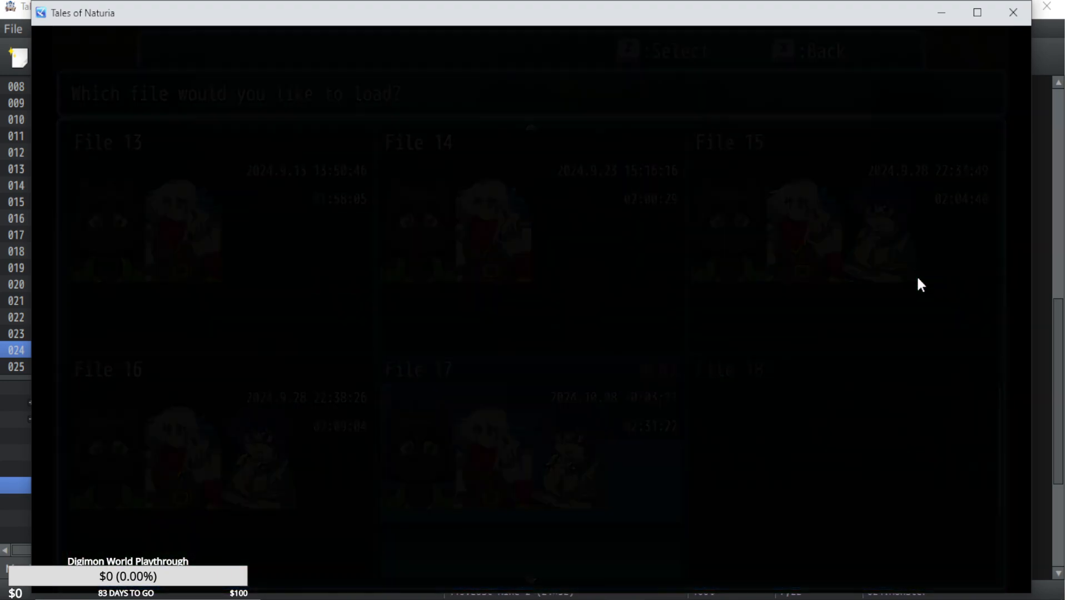
key(Up)
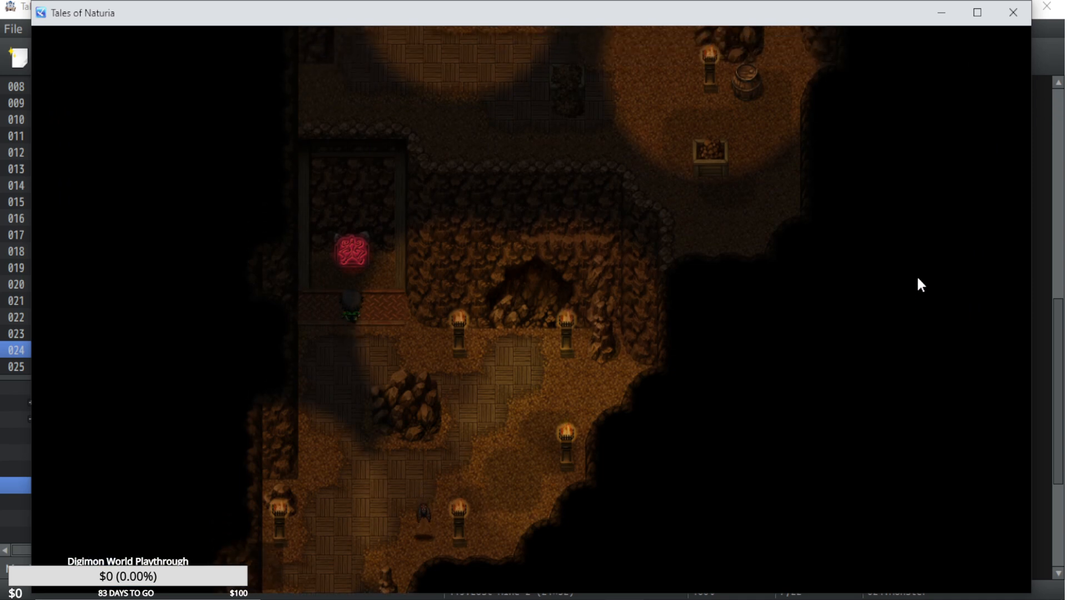
key(Up)
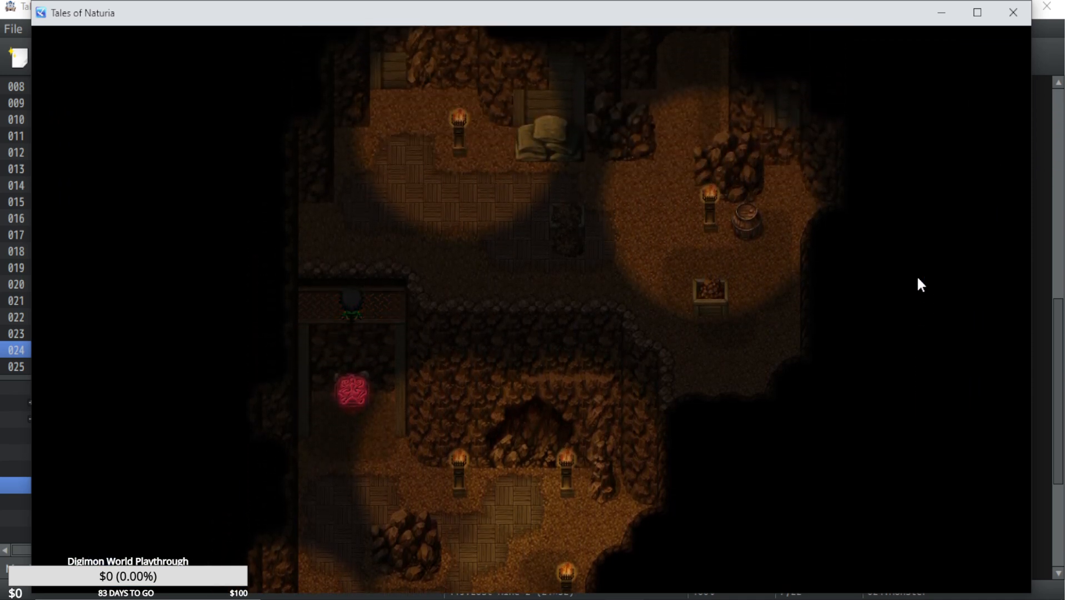
key(Down)
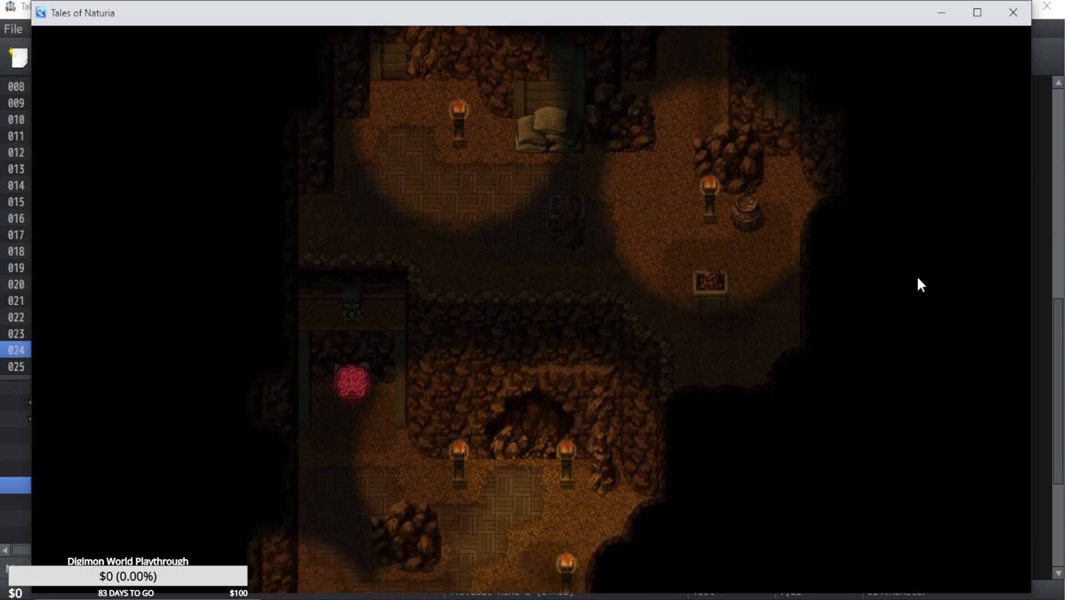
key(Down)
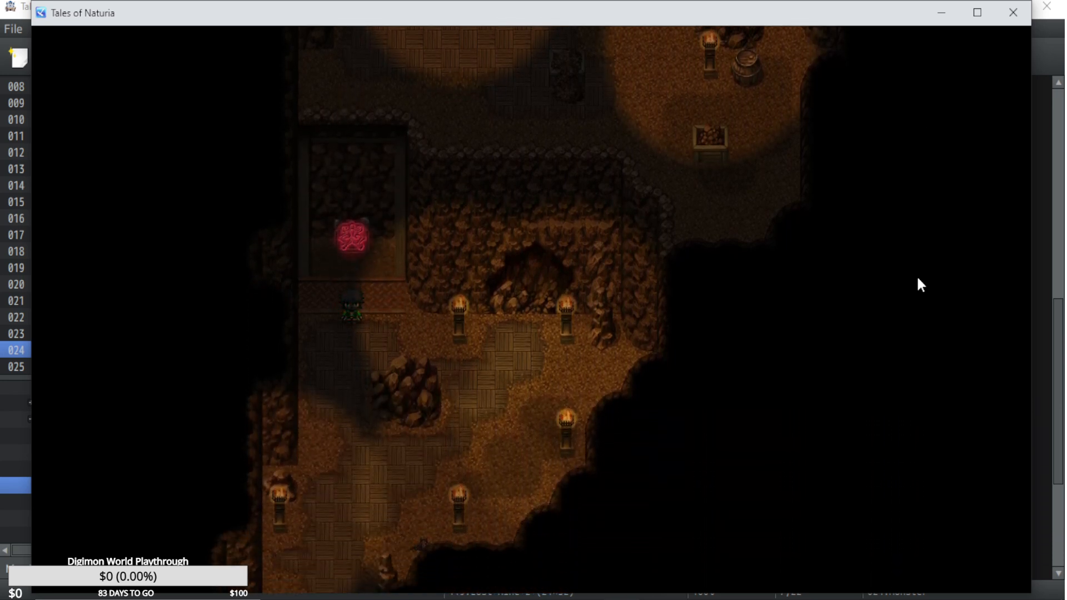
key(Up)
key(Up)
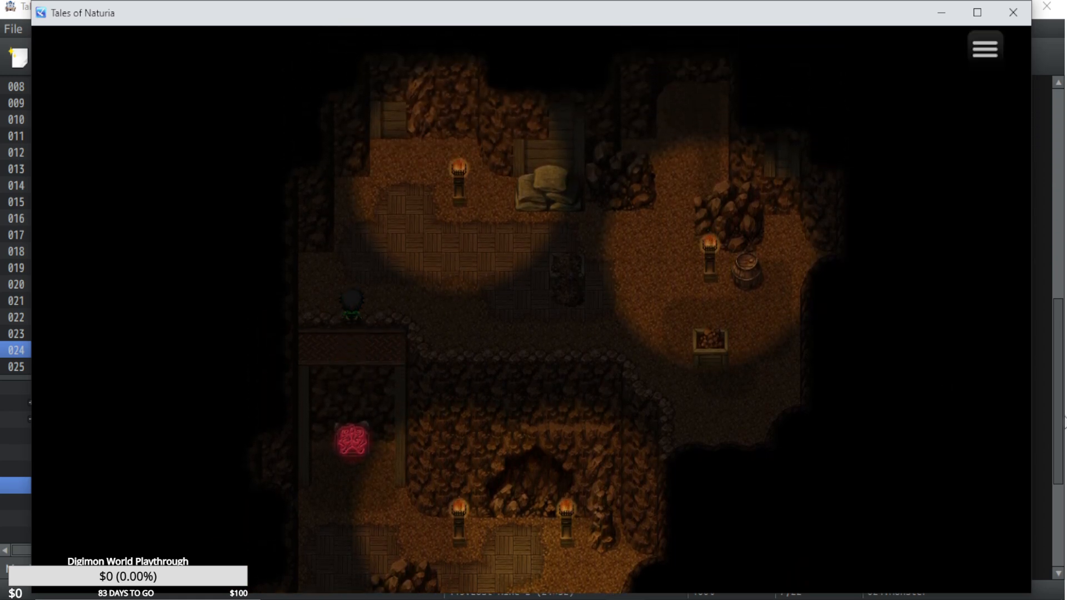
click(1061, 398)
Check the movement routes and the Priority options on page 2 of the Lift2 event, then close it without changes.
double_click(418, 219)
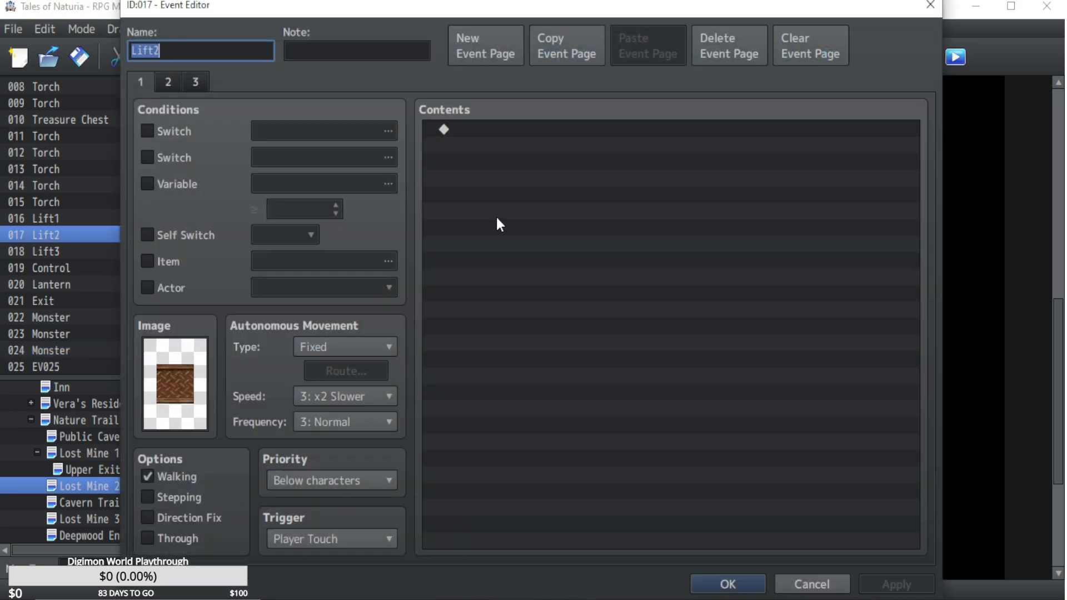
click(160, 83)
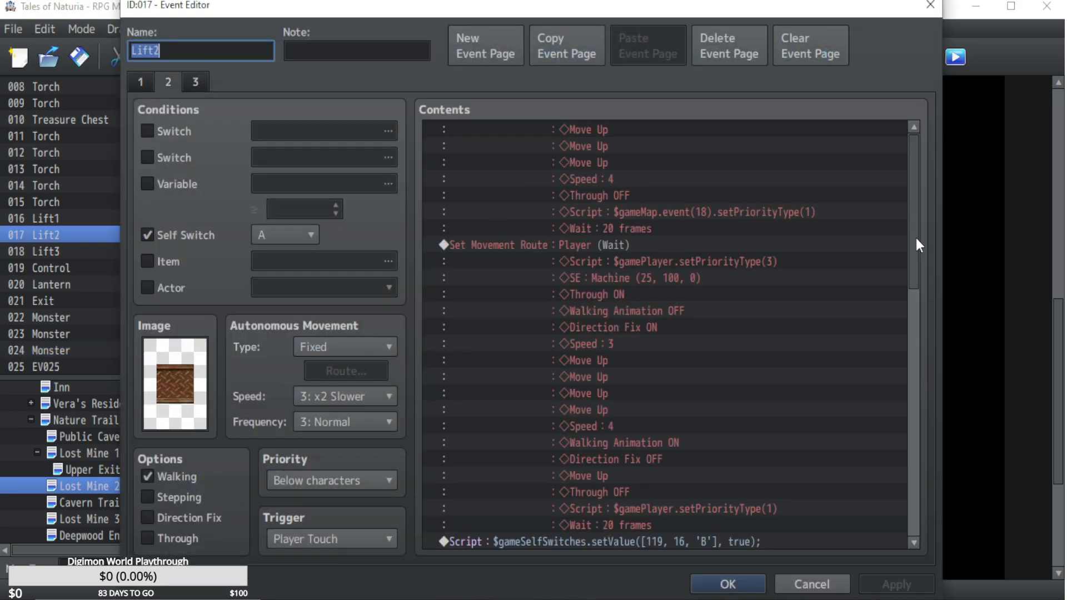
scroll(911, 211, up, 10)
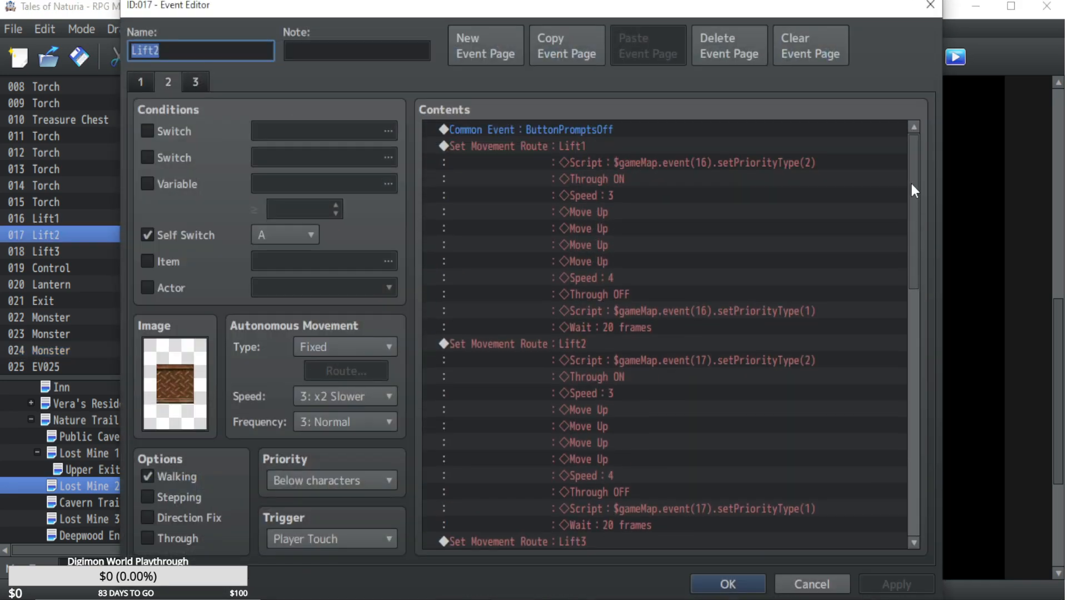
click(716, 163)
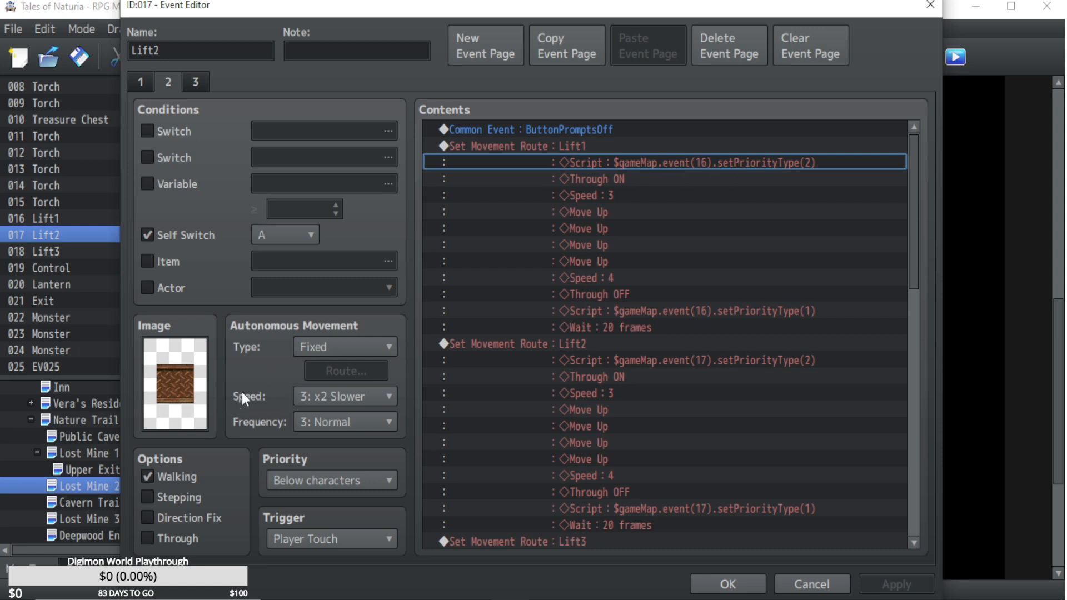
click(315, 481)
click(305, 460)
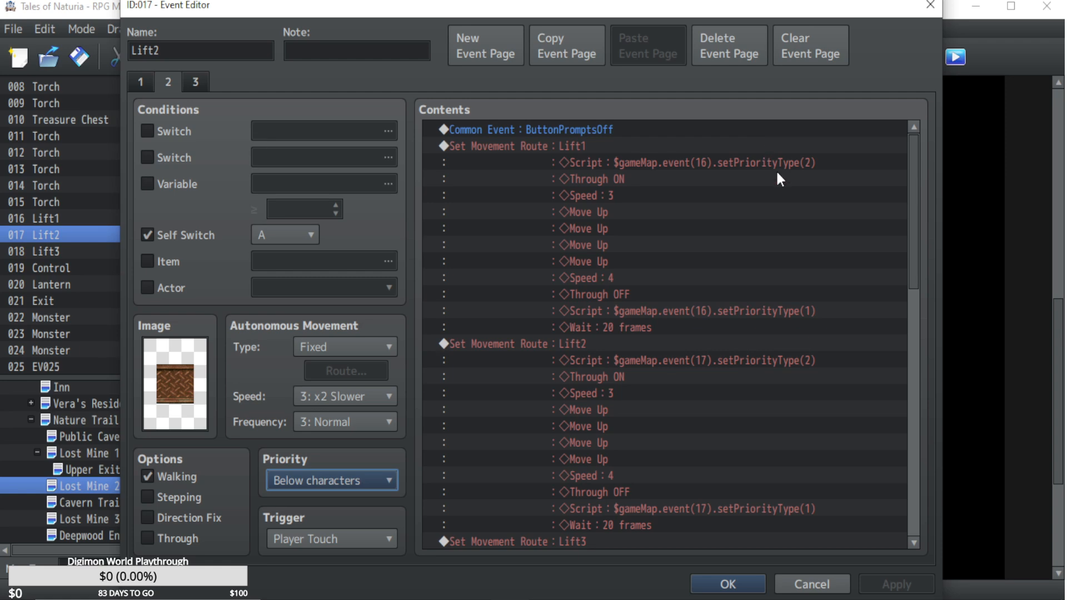
click(804, 587)
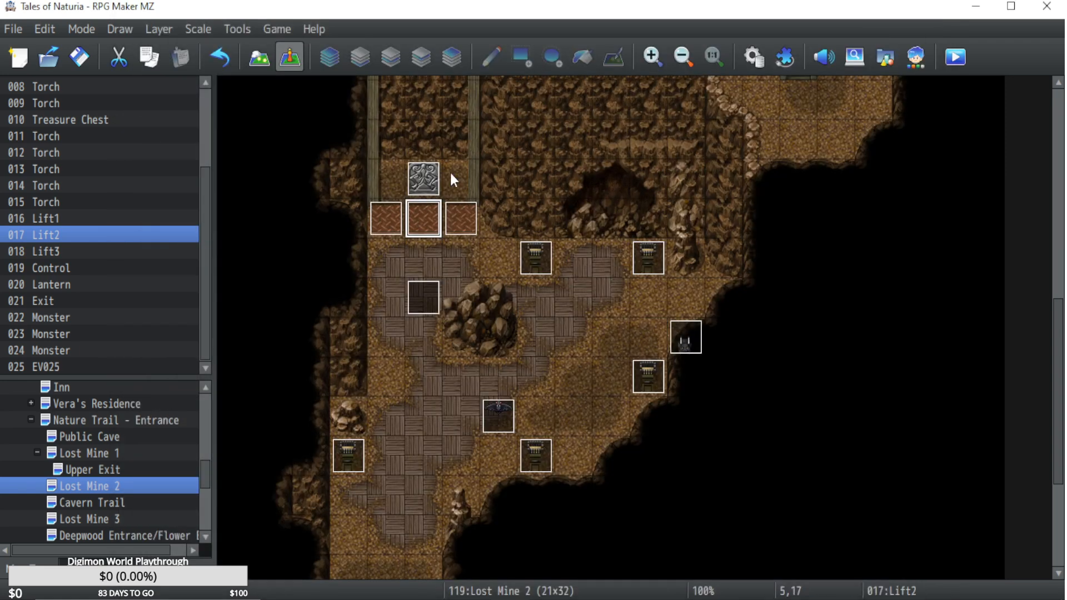
Examine the layer 3 map tiles around the lift shaft, then return to automatic layers and event editing.
scroll(426, 150, up, 4)
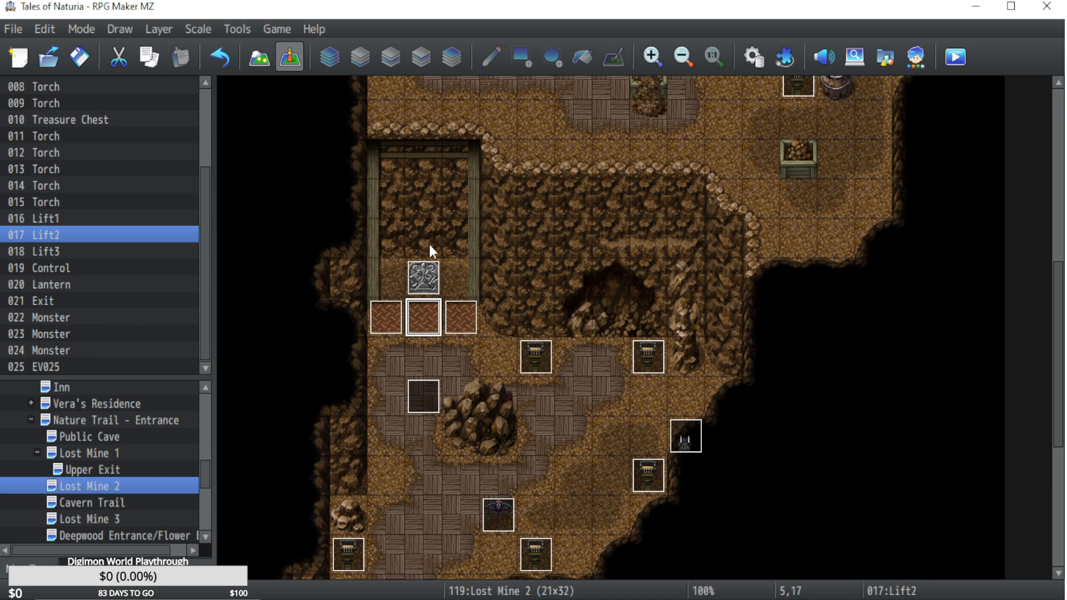
click(258, 58)
click(152, 363)
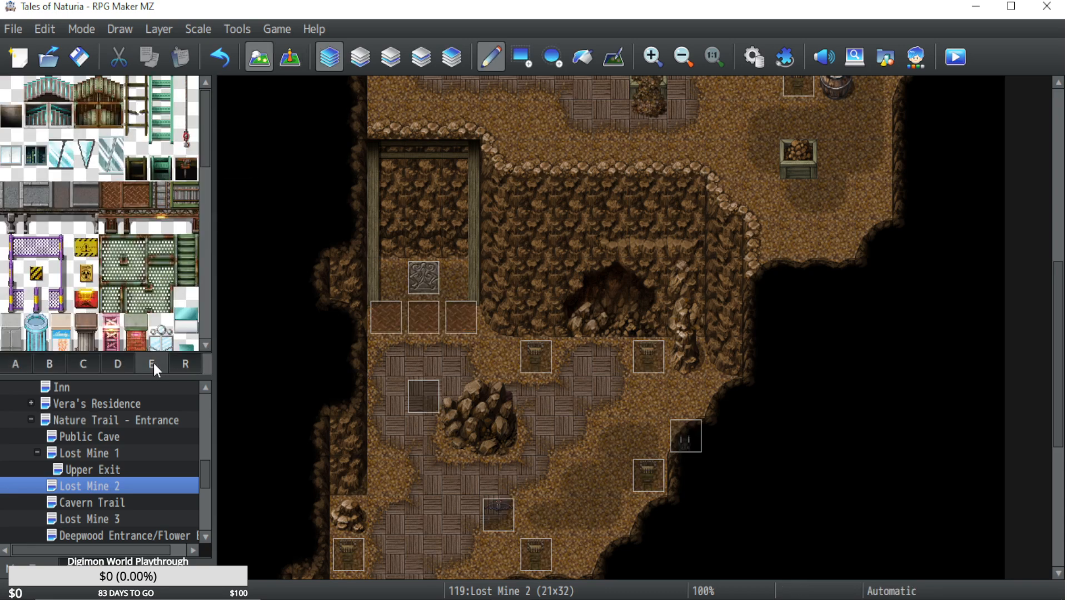
click(118, 364)
click(421, 57)
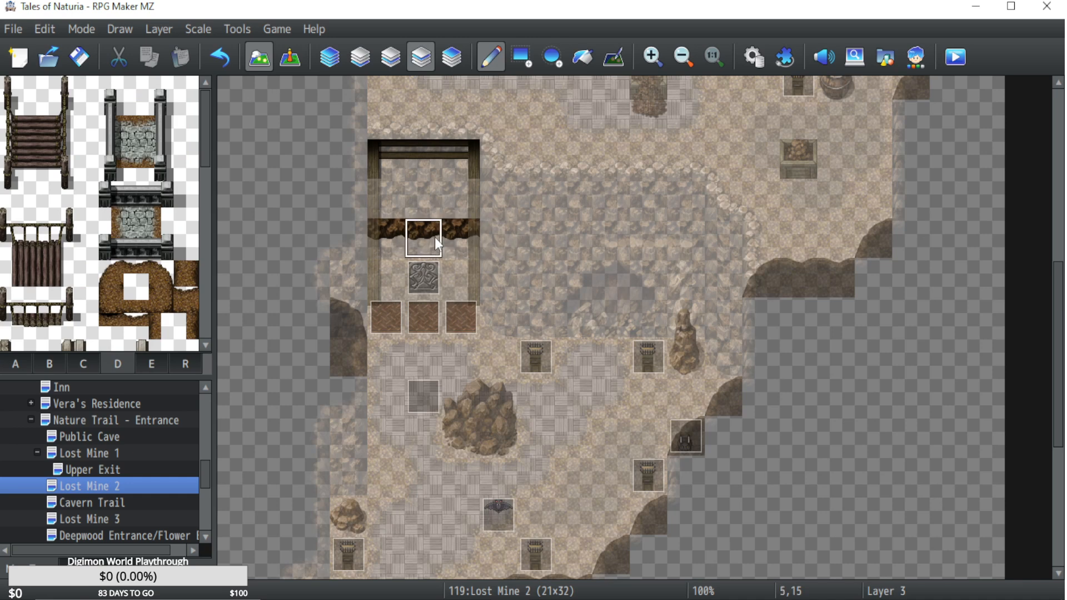
click(330, 57)
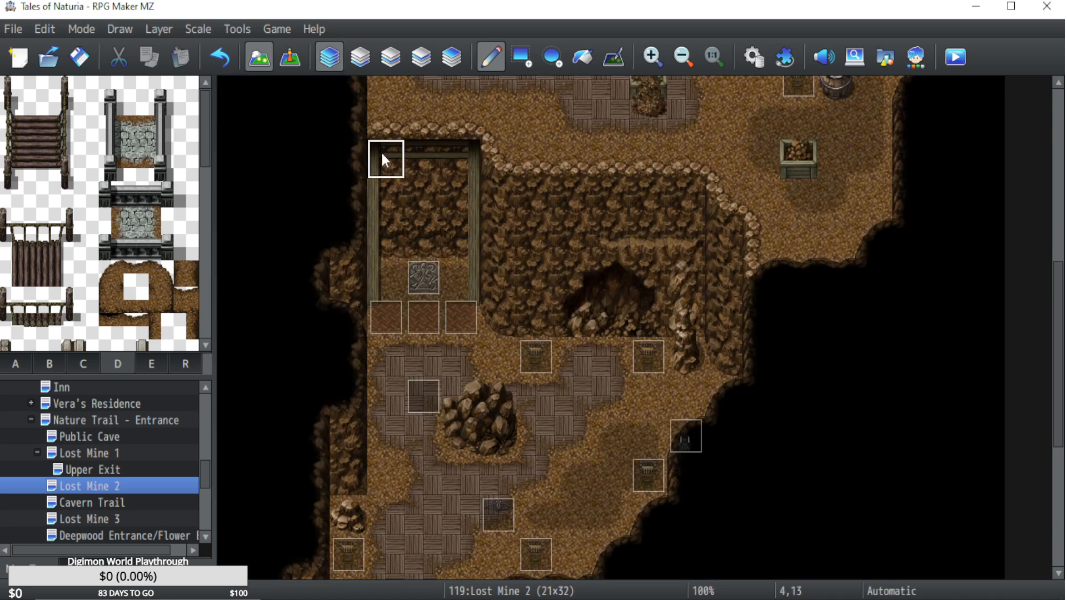
click(282, 62)
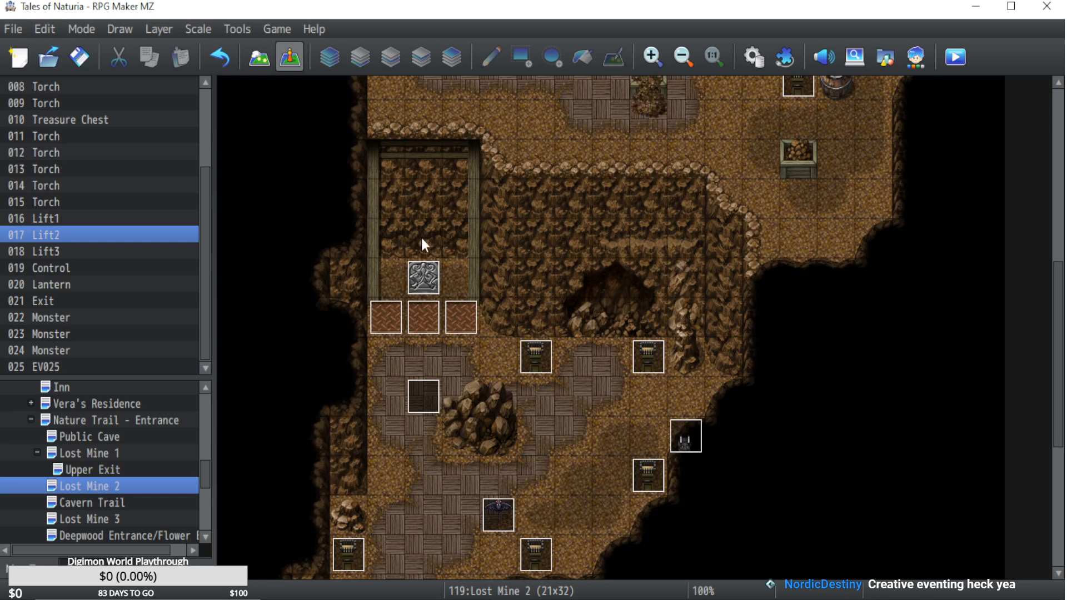
Check the lift movement routes on page 1 of the Control event, then close it without changes.
click(423, 282)
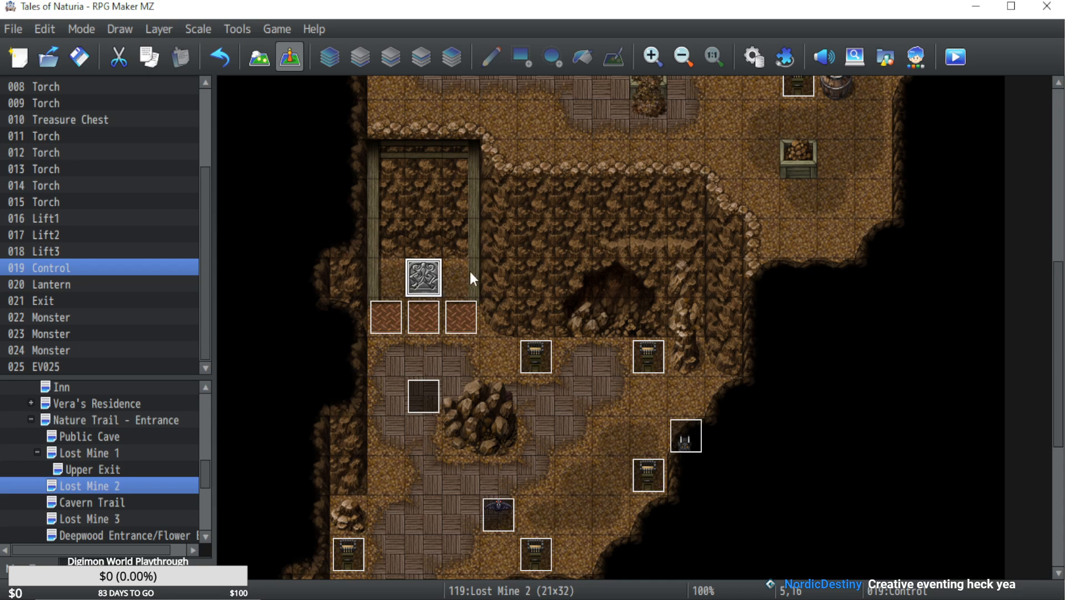
double_click(417, 279)
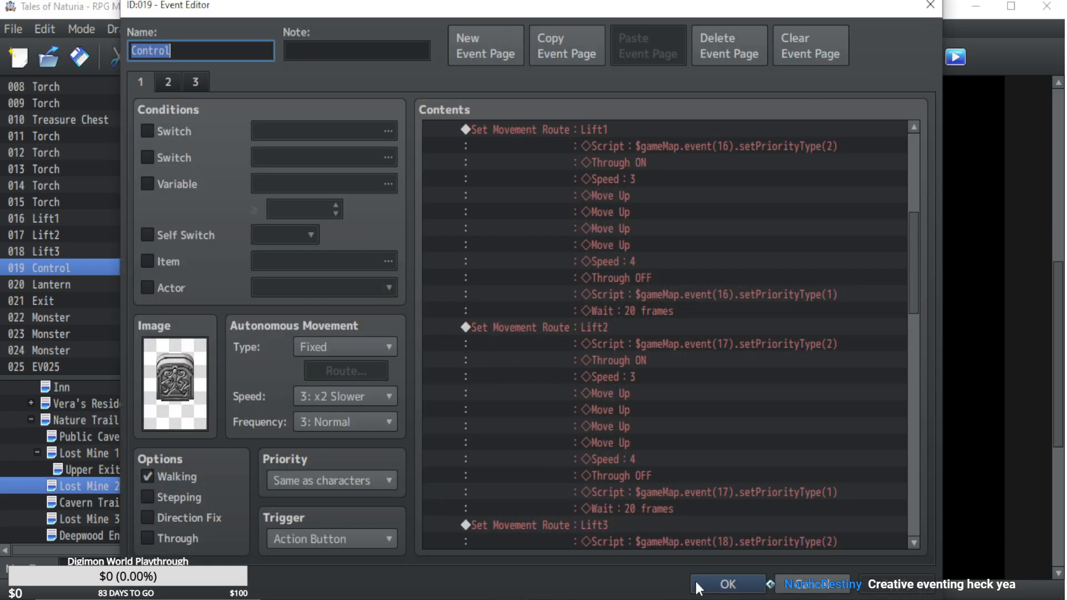
click(809, 582)
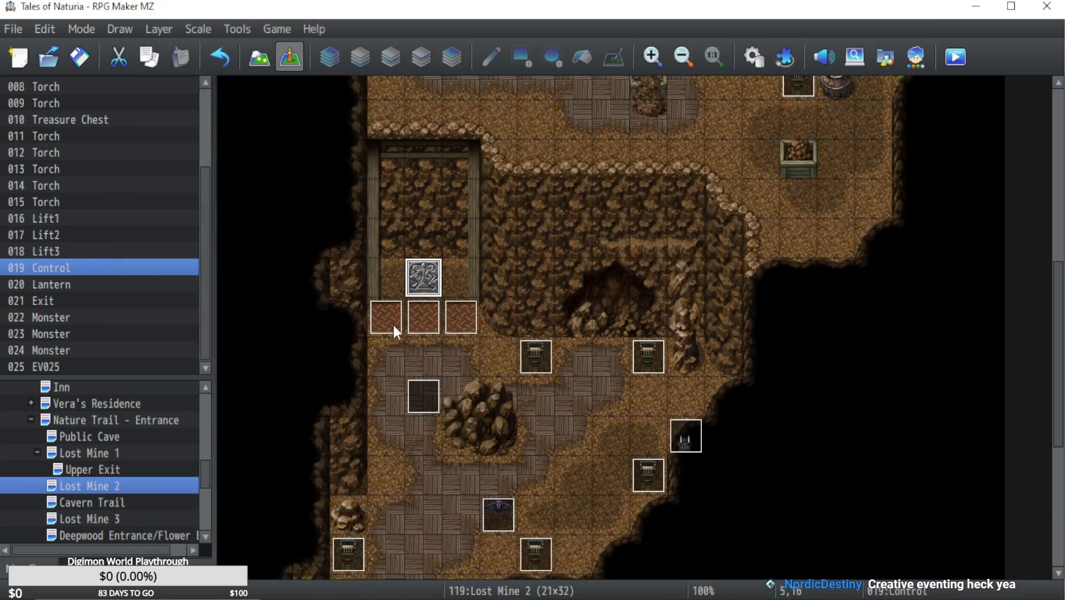
Delete page 3, the Self Switch B page, from the Control event and save the event.
double_click(428, 312)
click(800, 582)
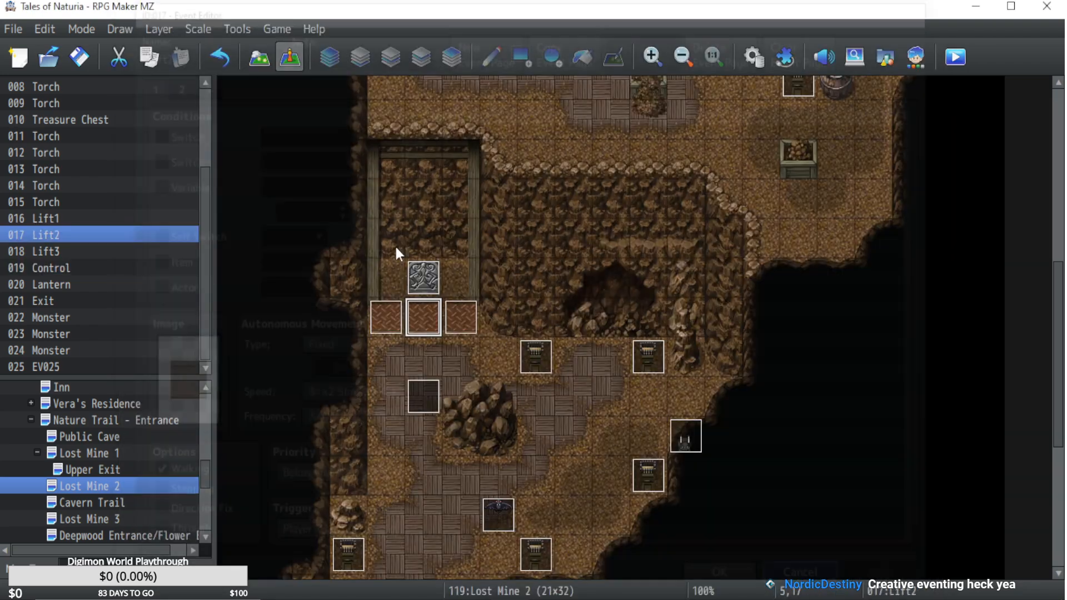
double_click(418, 273)
click(196, 82)
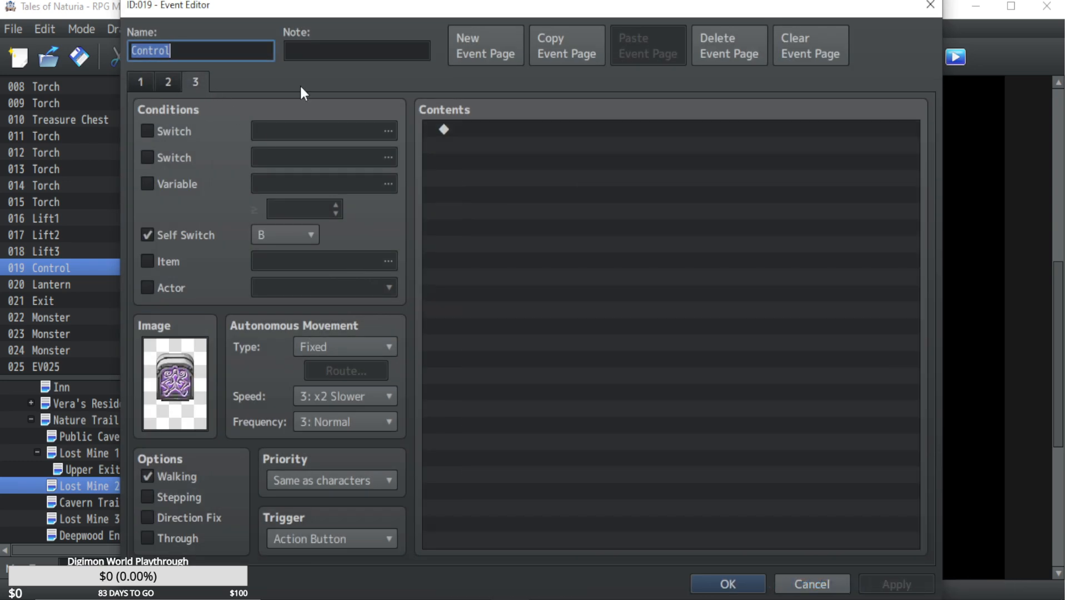
click(706, 47)
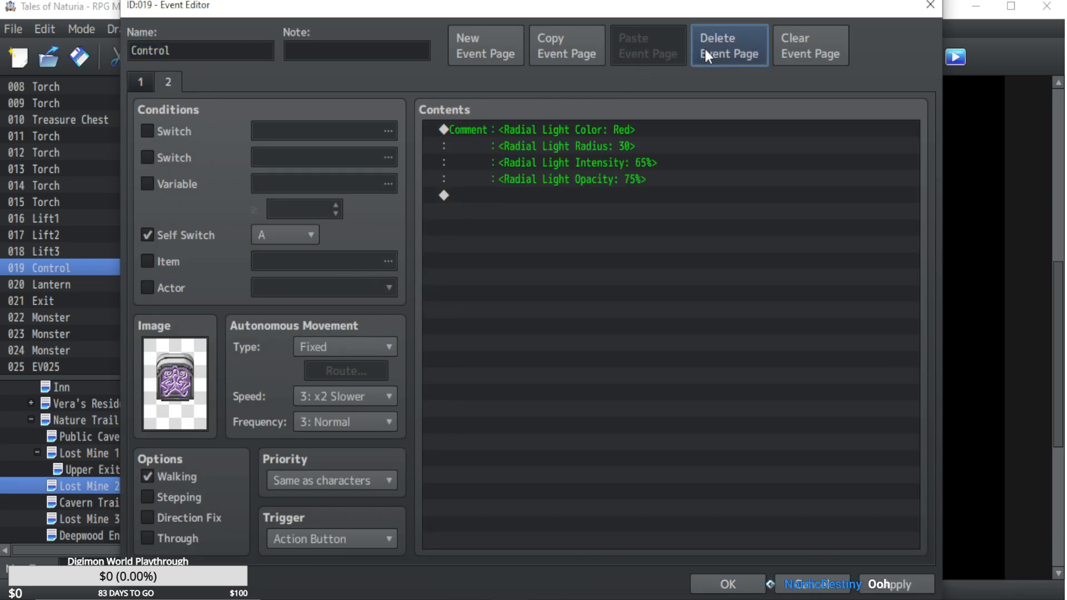
click(730, 586)
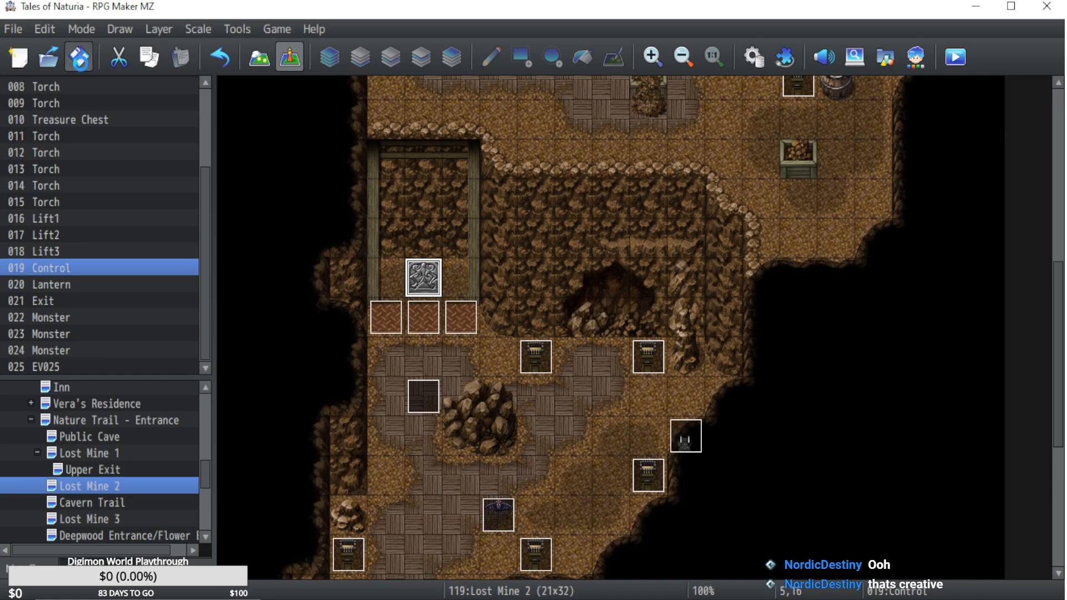
Examine the passage settings of the Cave/Mine/Upper tileset in the database across its tile sheets A to D.
click(754, 56)
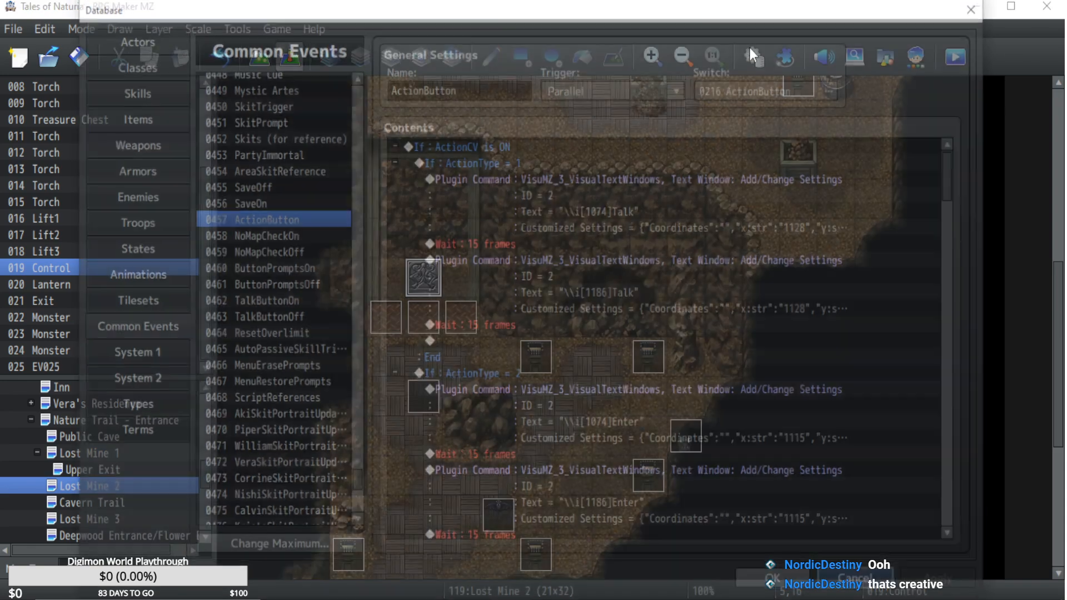
click(125, 304)
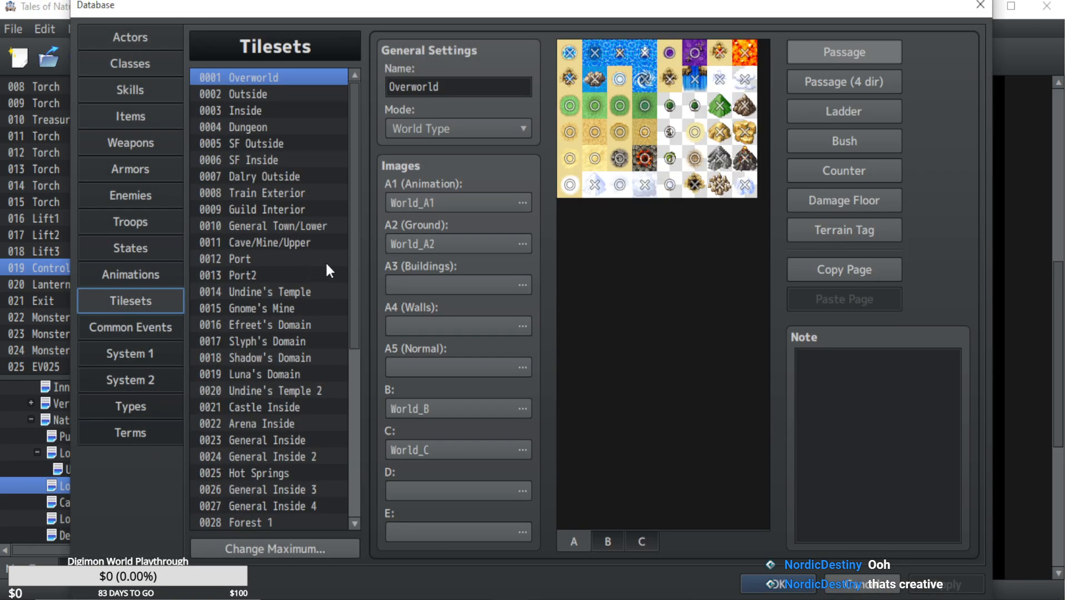
drag(355, 252, 311, 229)
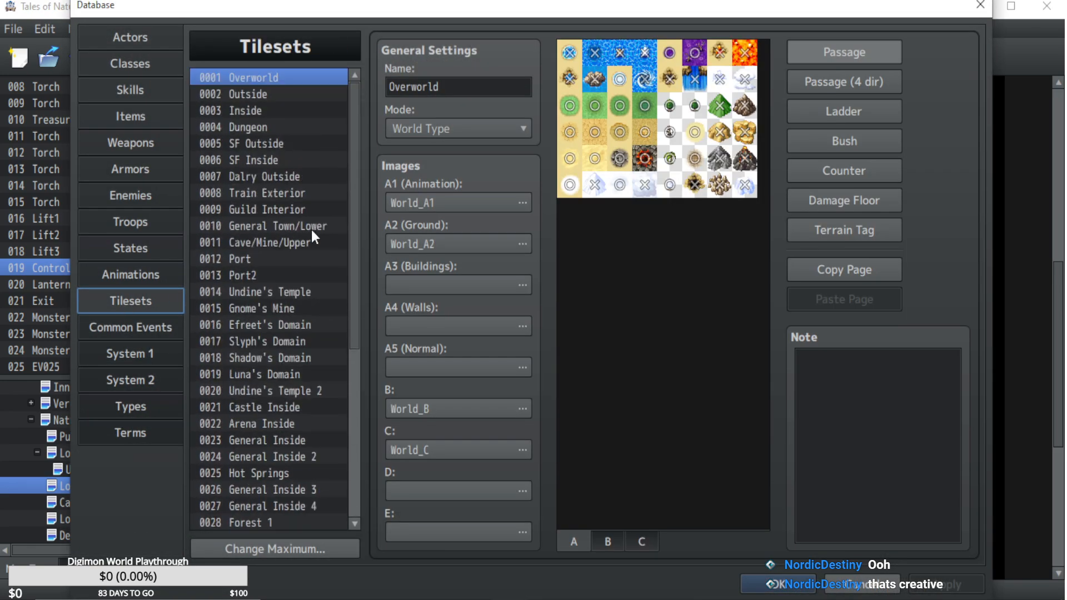
click(282, 243)
click(608, 536)
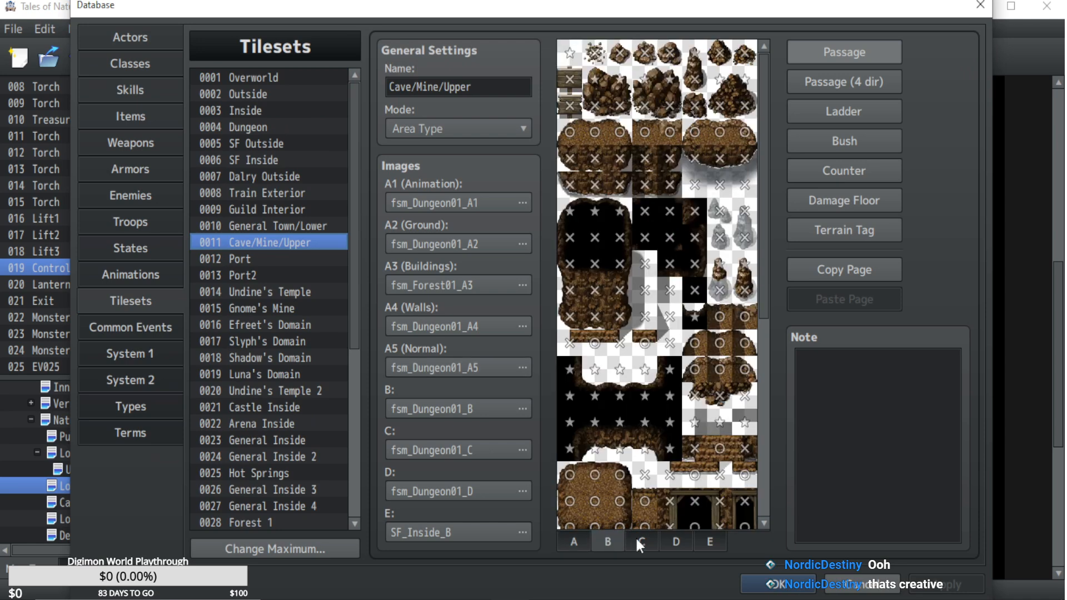
click(640, 540)
click(611, 538)
scroll(764, 276, down, 2)
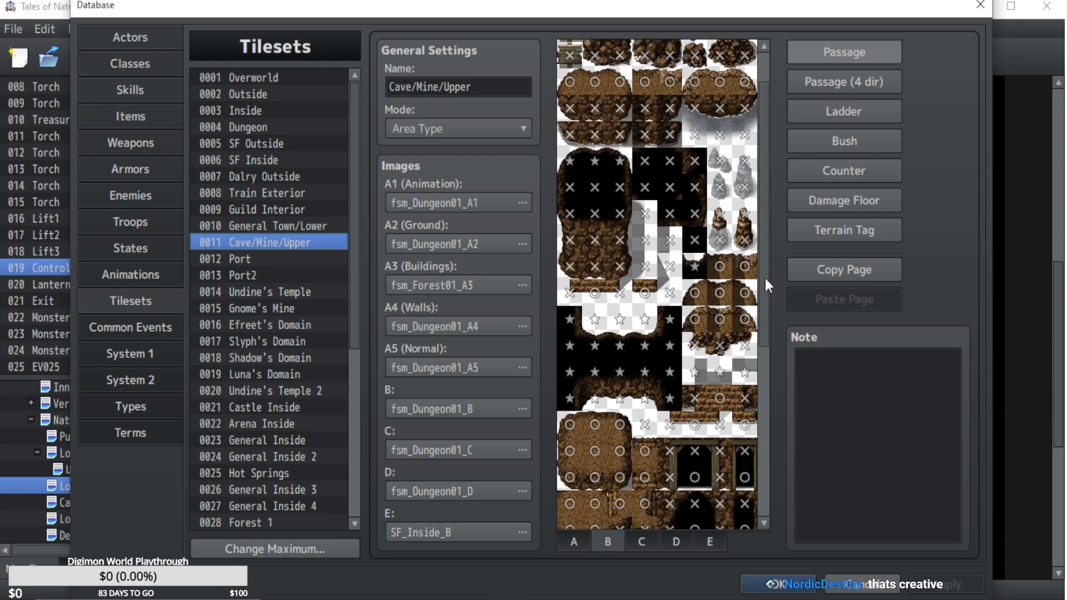
drag(764, 276, 760, 452)
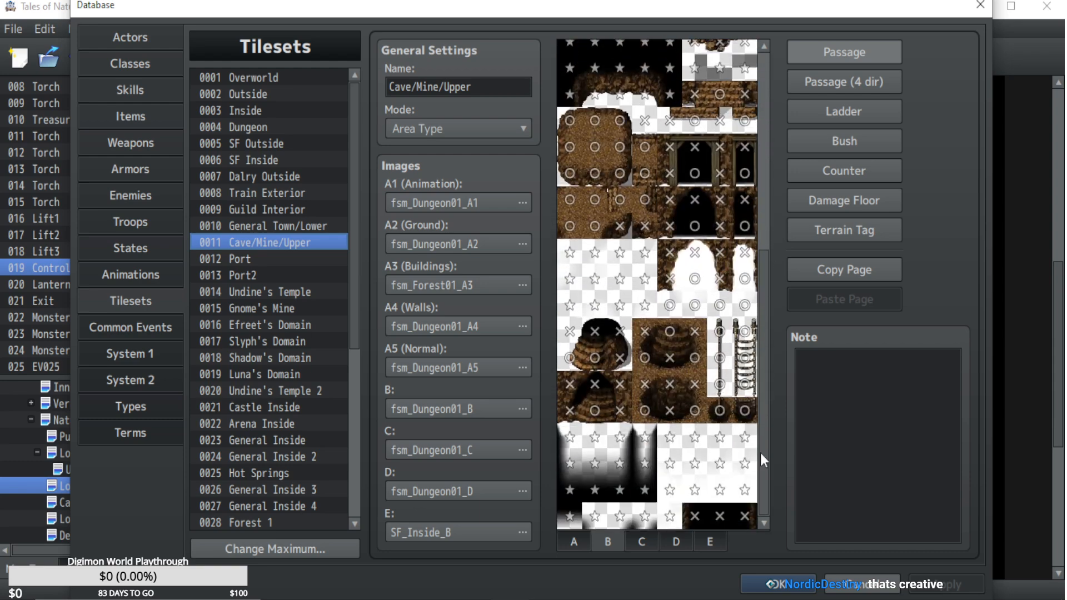
click(642, 539)
drag(759, 239, 772, 49)
click(675, 542)
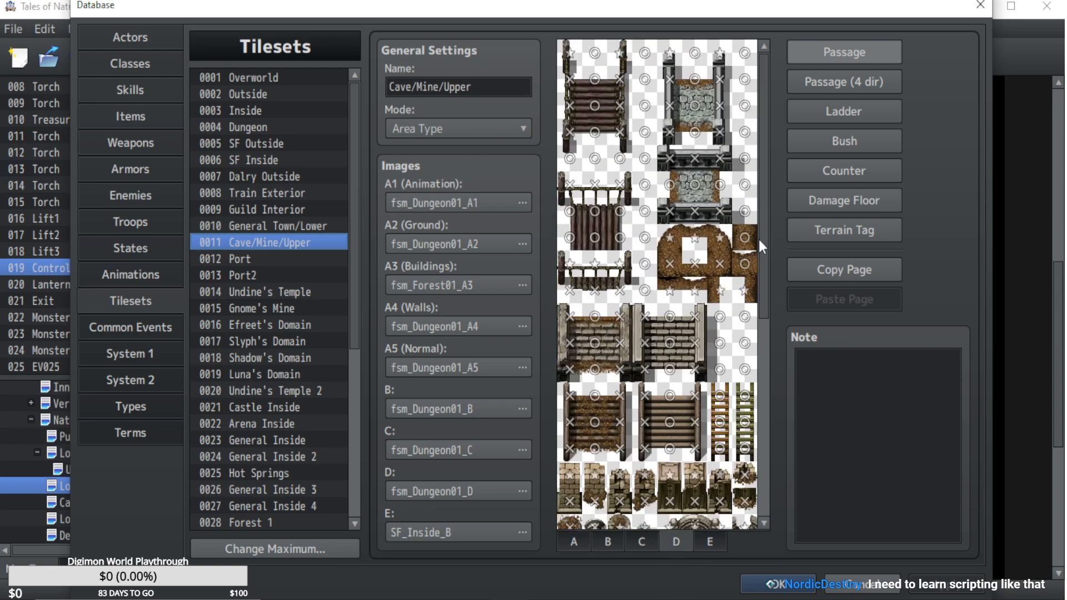
drag(768, 256, 767, 467)
click(575, 540)
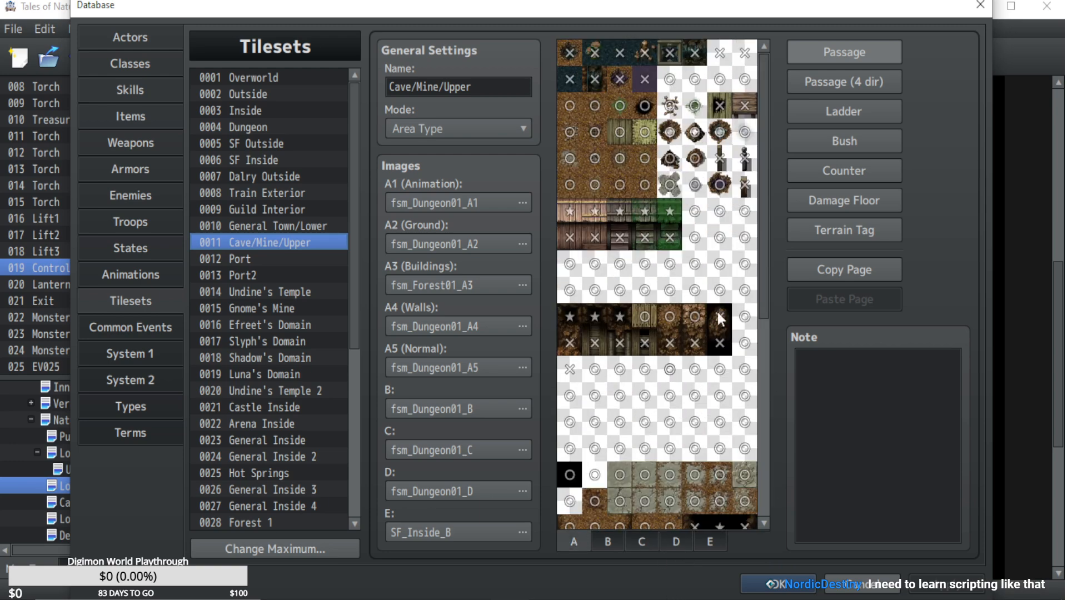
drag(764, 204, 765, 406)
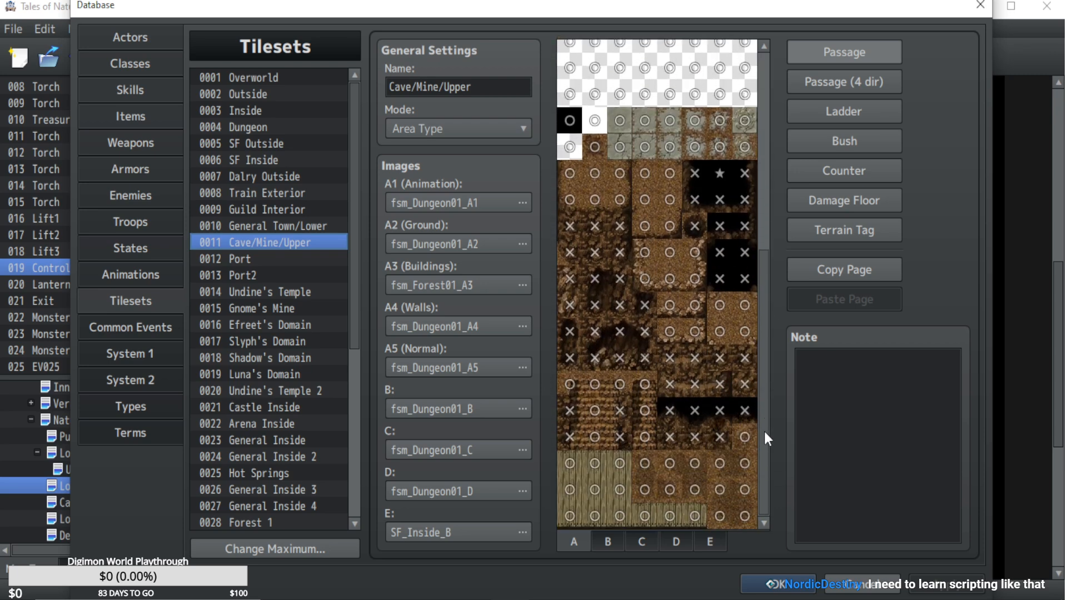
Compare the Cave/Mine/Lower tileset's images and passage settings with those of Cave/Mine/Upper.
scroll(292, 449, down, 6)
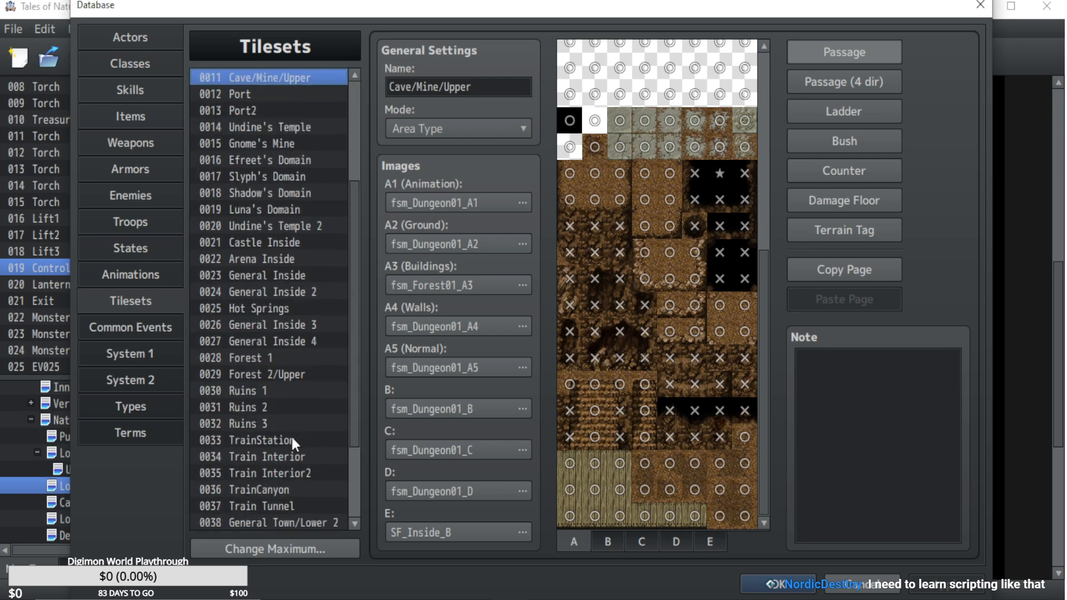
click(282, 523)
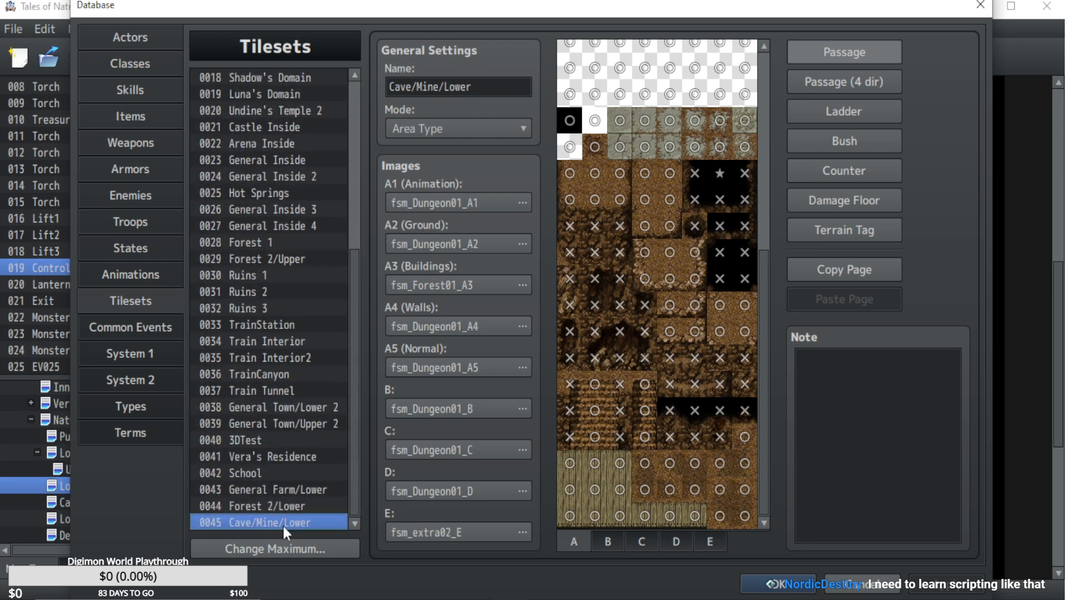
drag(355, 453, 355, 283)
click(288, 245)
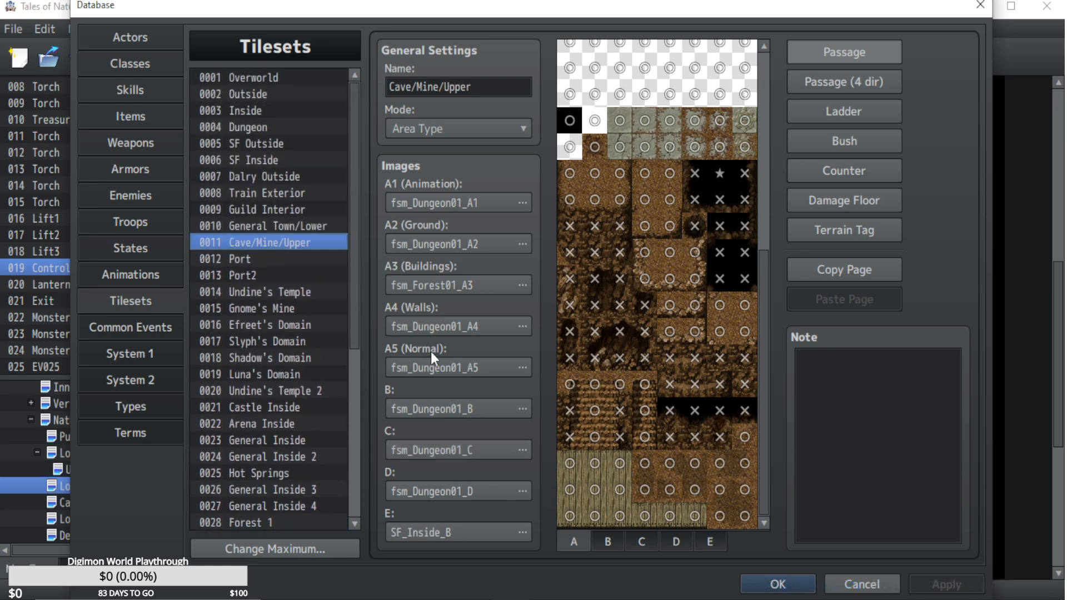
scroll(354, 276, down, 6)
click(279, 518)
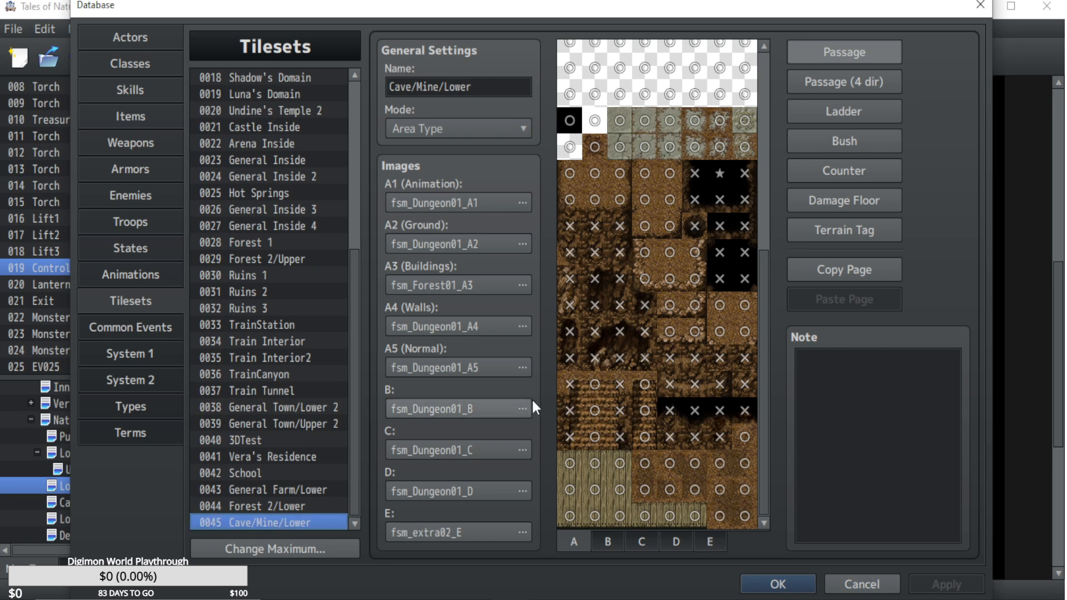
Adjust the stair-top tile passage in the Cave/Mine/Lower tileset, check its four-direction passage, and save the database.
click(563, 392)
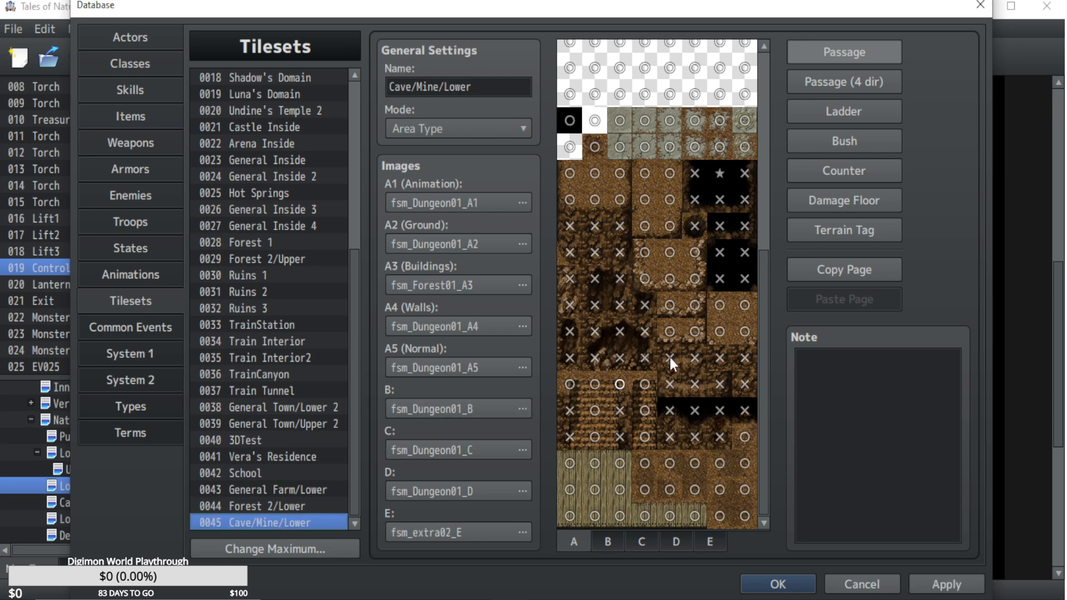
click(842, 83)
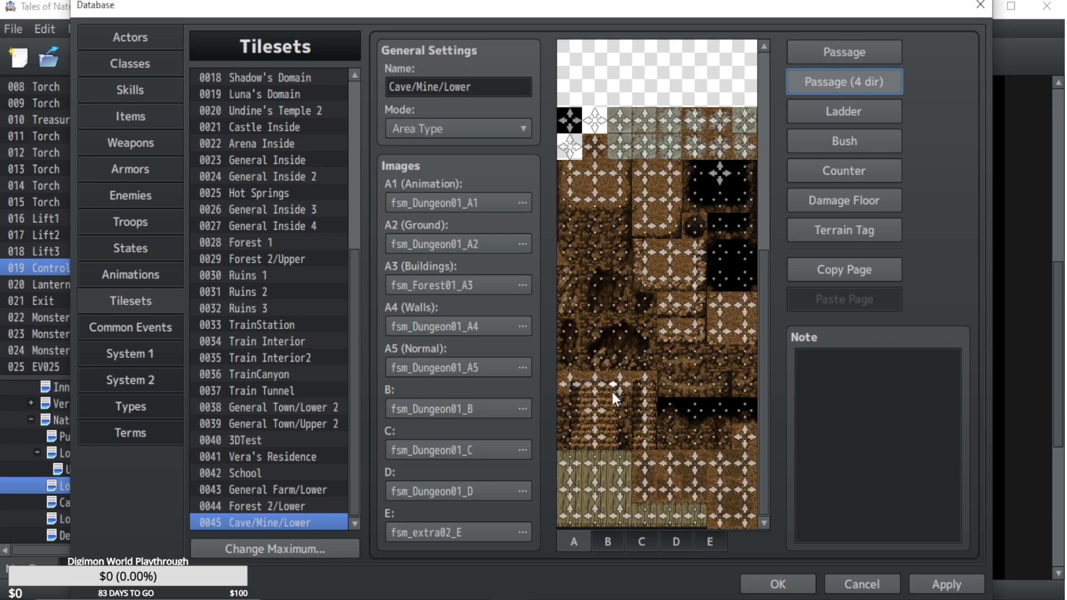
click(845, 54)
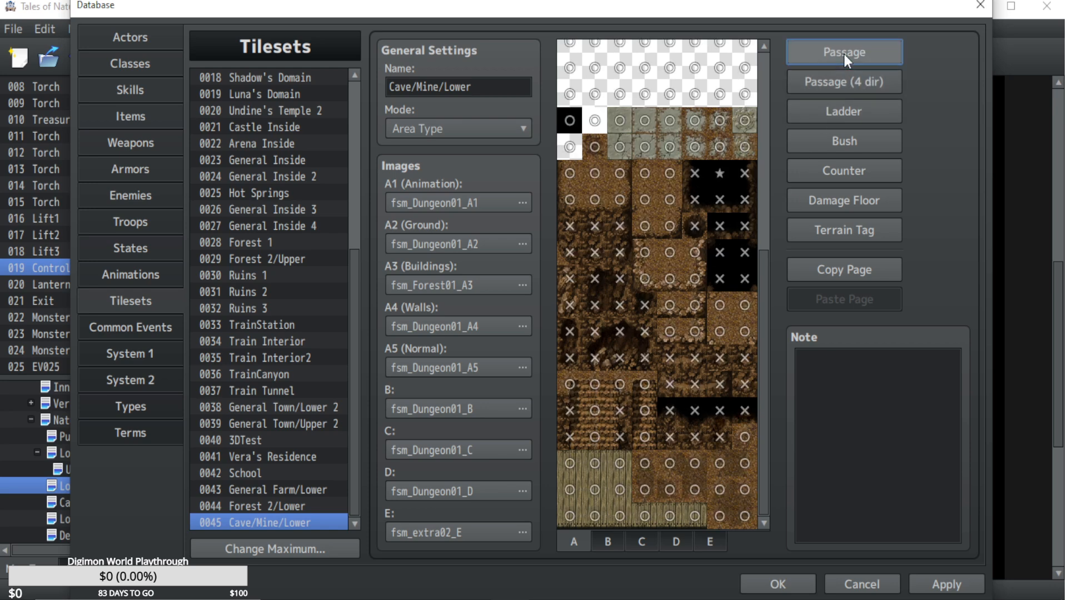
click(972, 588)
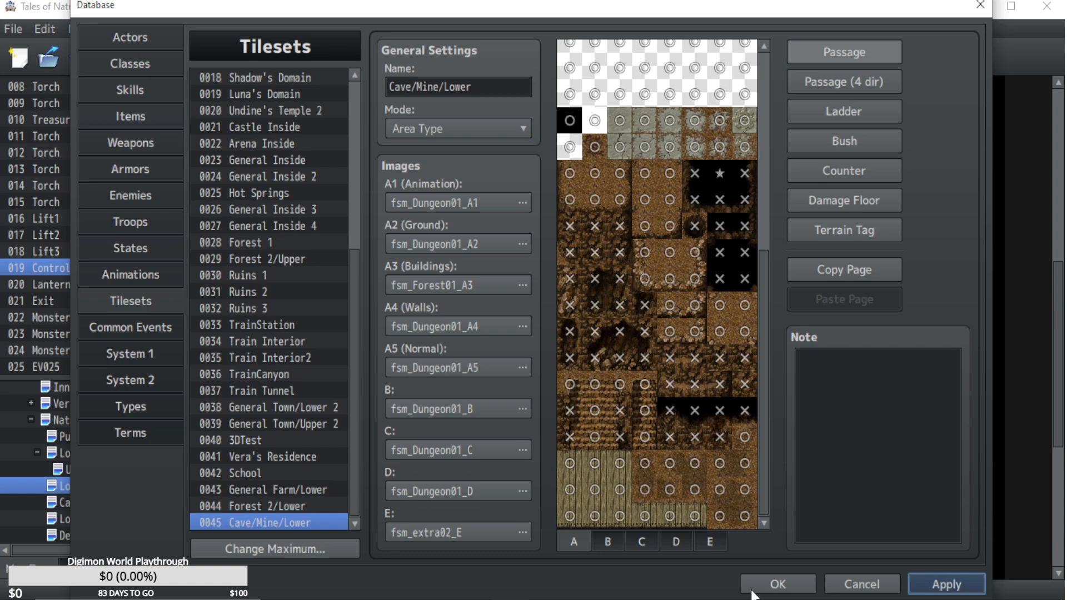
click(759, 585)
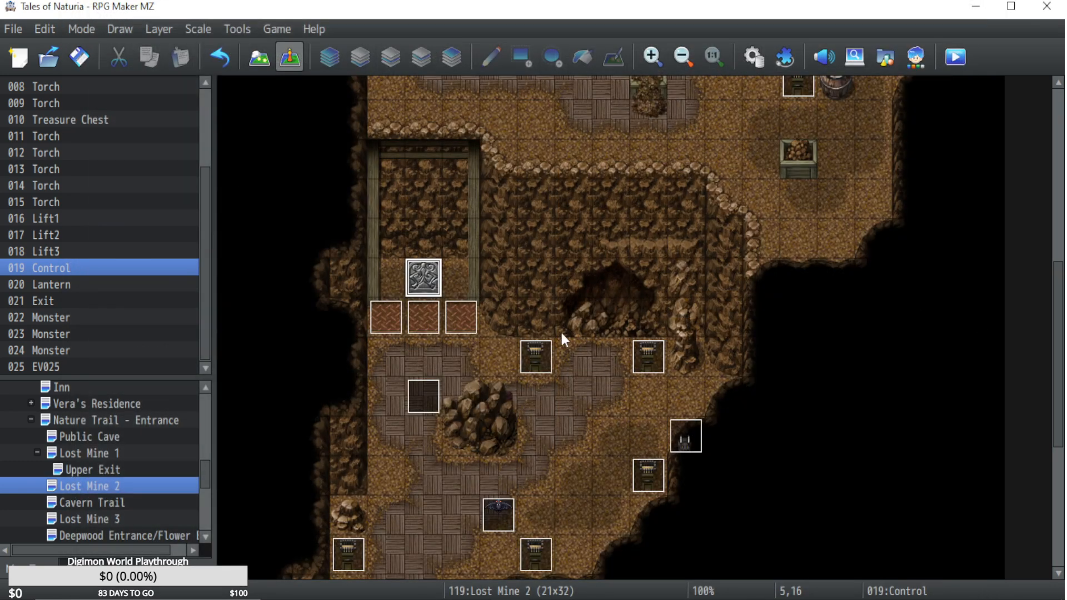
Switch to the Tales of Naturia playtest, ride the lift down and walk into a monster to start a battle.
click(632, 598)
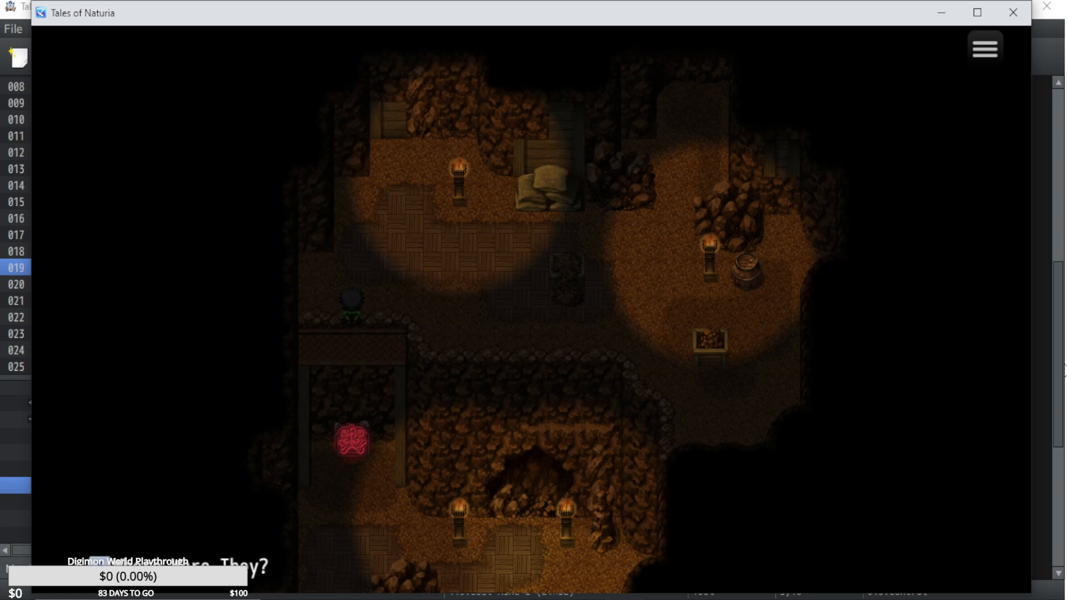
key(Down)
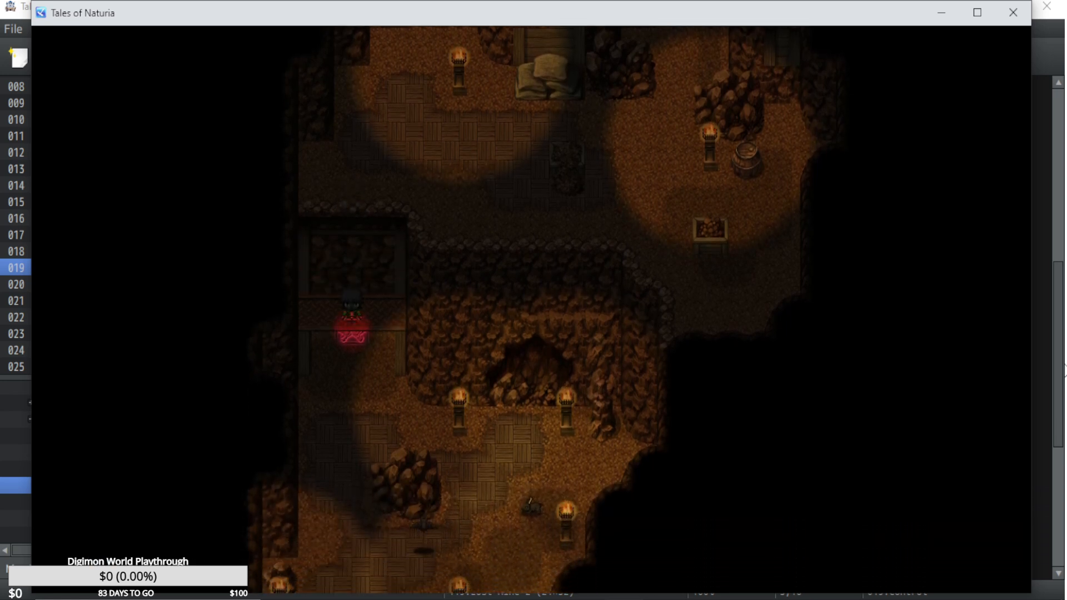
key(Right)
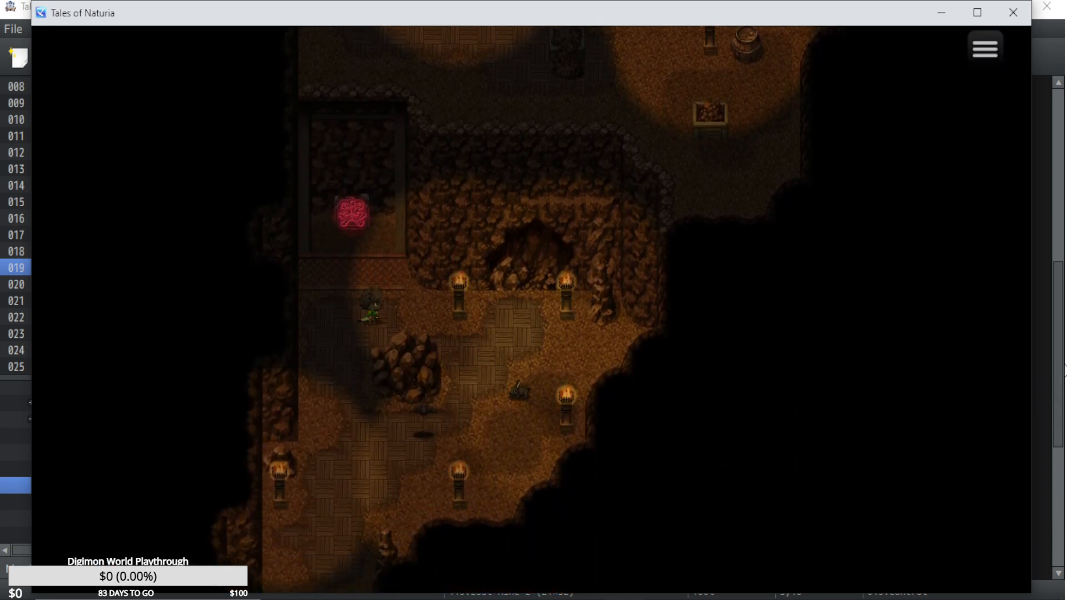
key(Down)
key(Right)
key(Up)
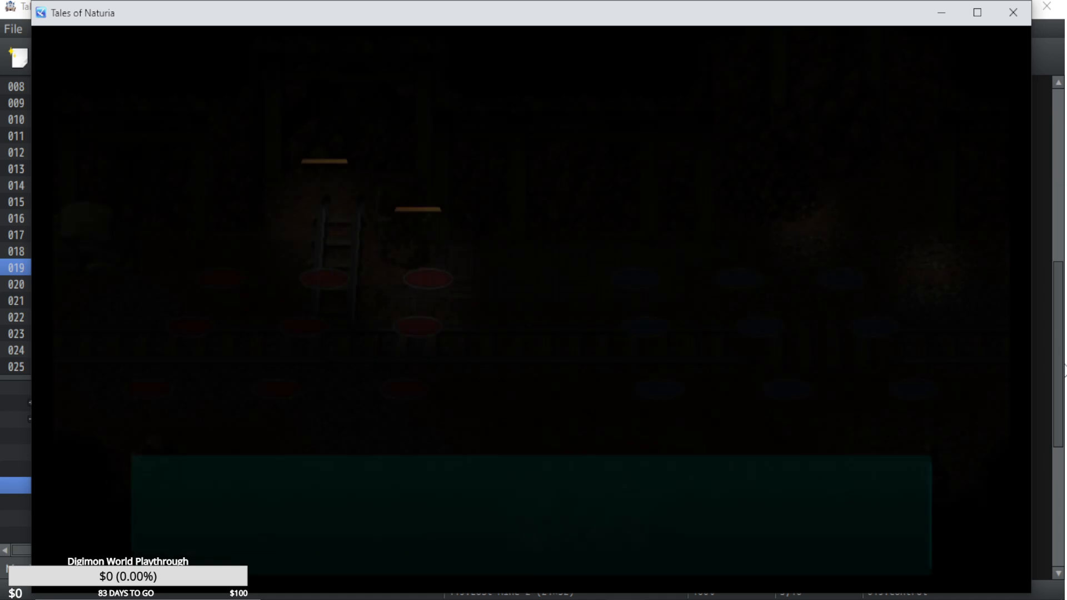
key(Down)
key(Return)
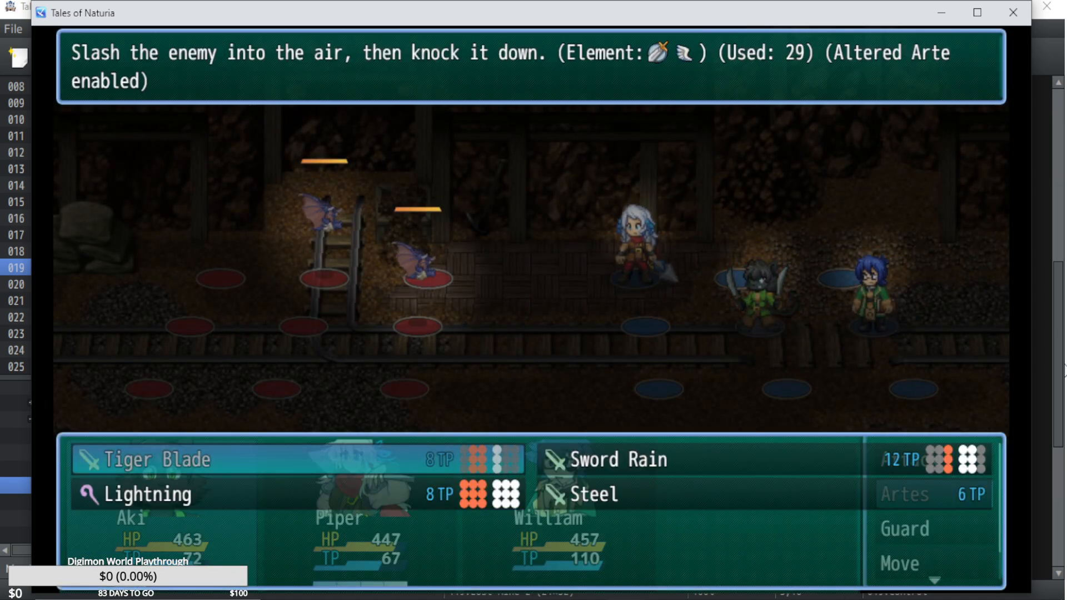
key(Down)
key(Right)
key(Left)
key(Escape)
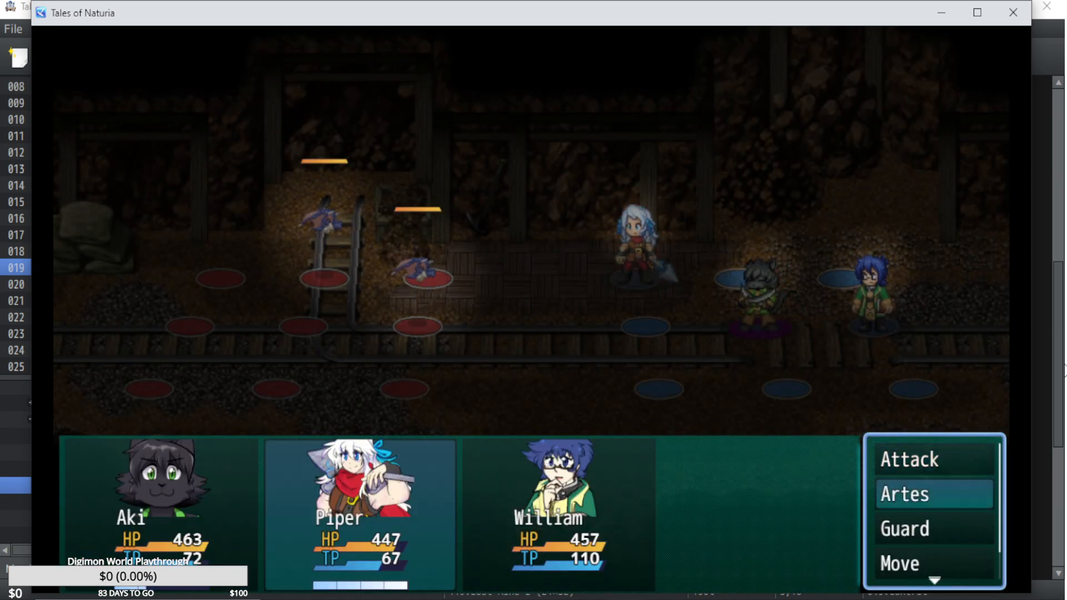
key(Escape)
Move Aki forward to the front column of the battle grid and order an arte against the bats.
key(Down)
key(Down)
key(Return)
key(Left)
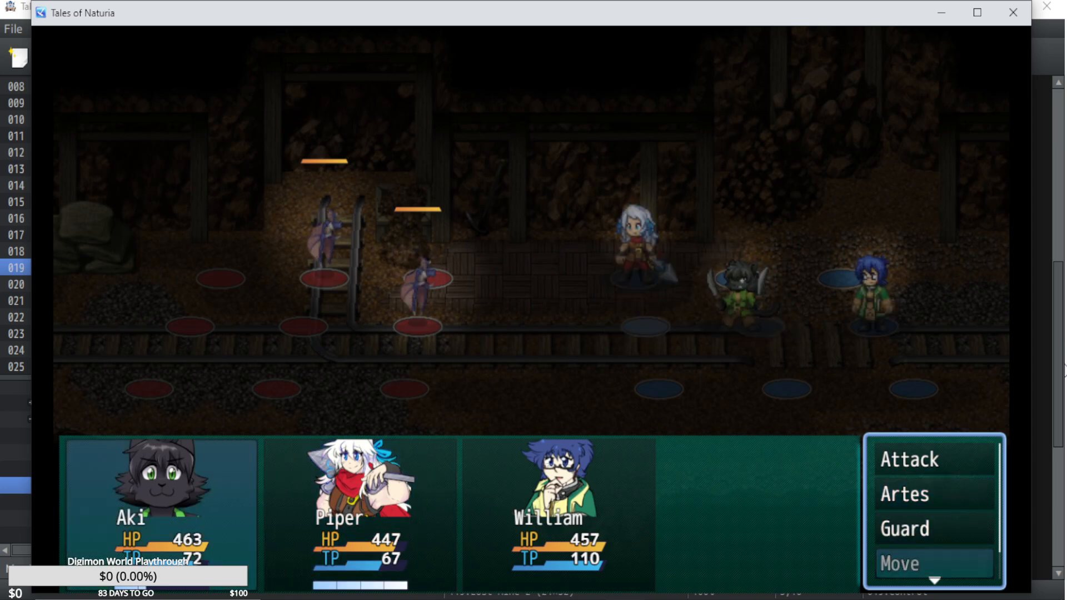
key(Up)
key(Up)
key(Return)
key(Up)
key(Return)
Choose Piper's action for the round and have William attack Cave Bat A.
key(Return)
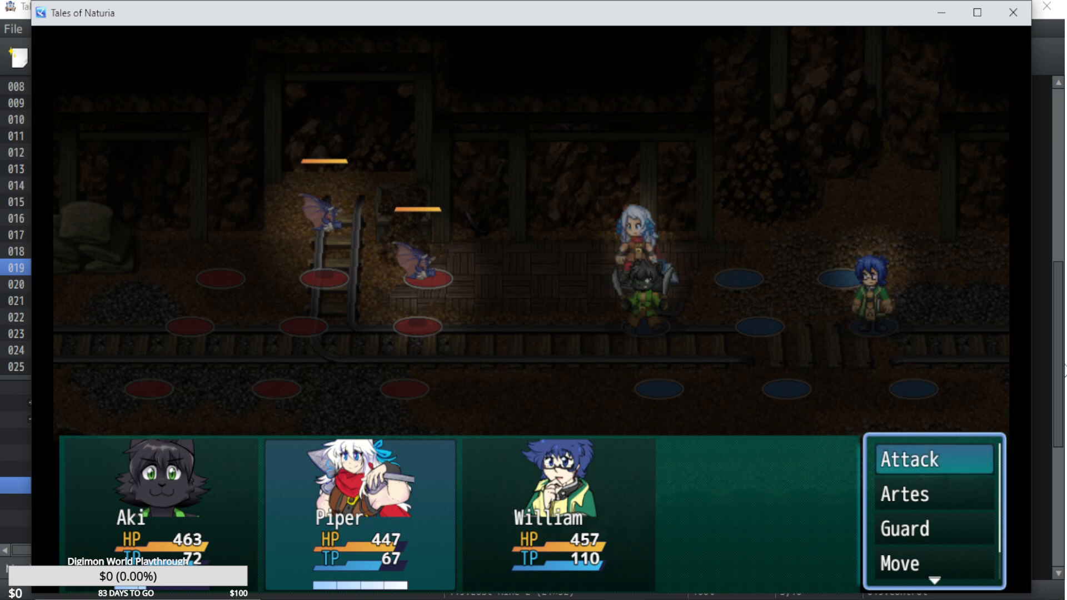
key(Down)
key(Return)
key(Down)
key(Right)
key(Escape)
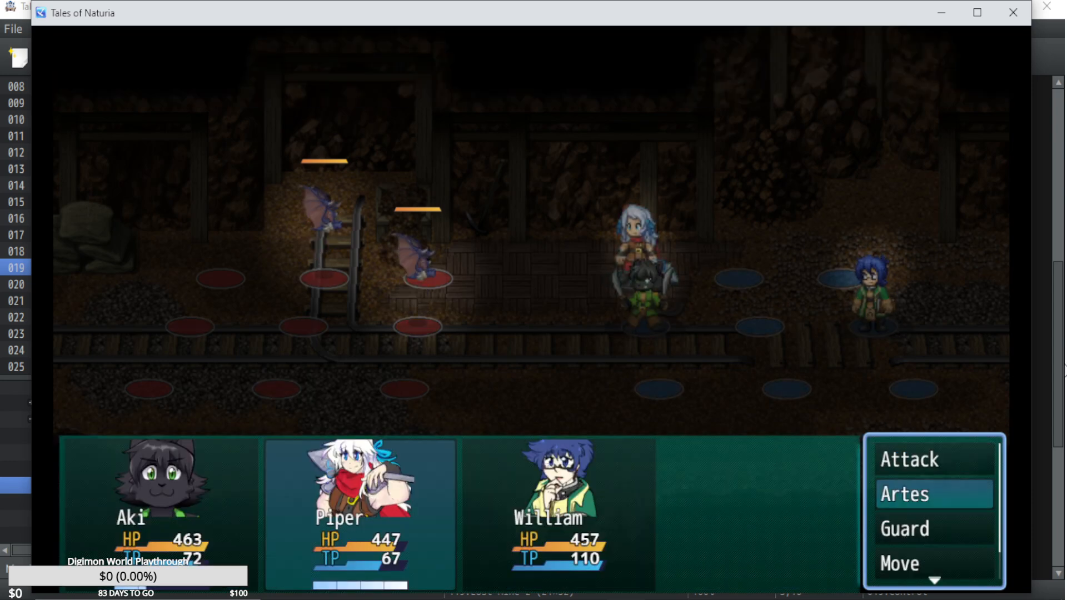
key(Up)
key(Return)
key(Return)
key(Return)
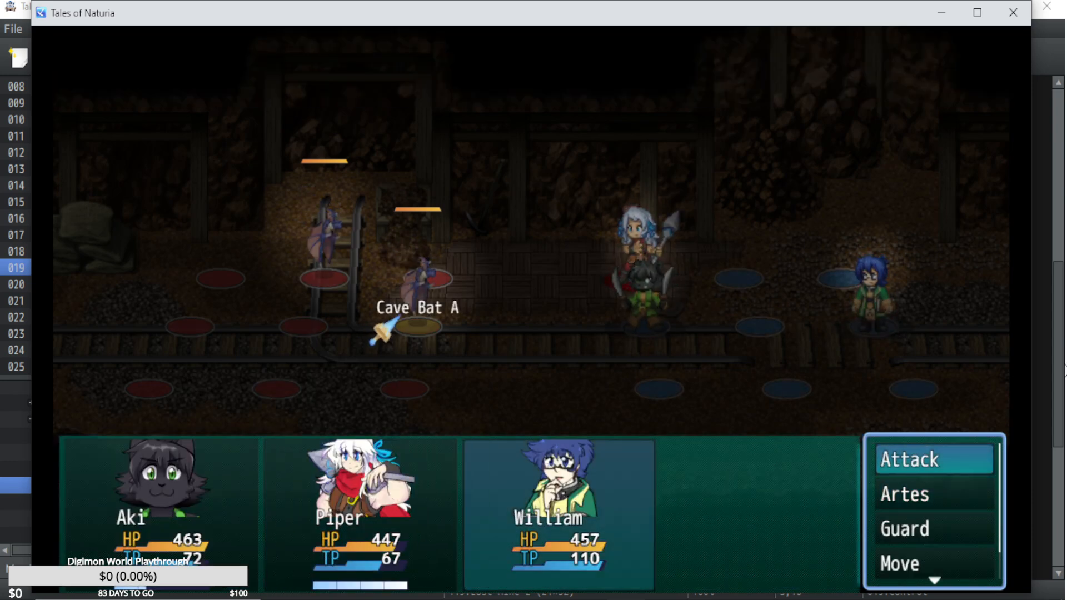
key(Return)
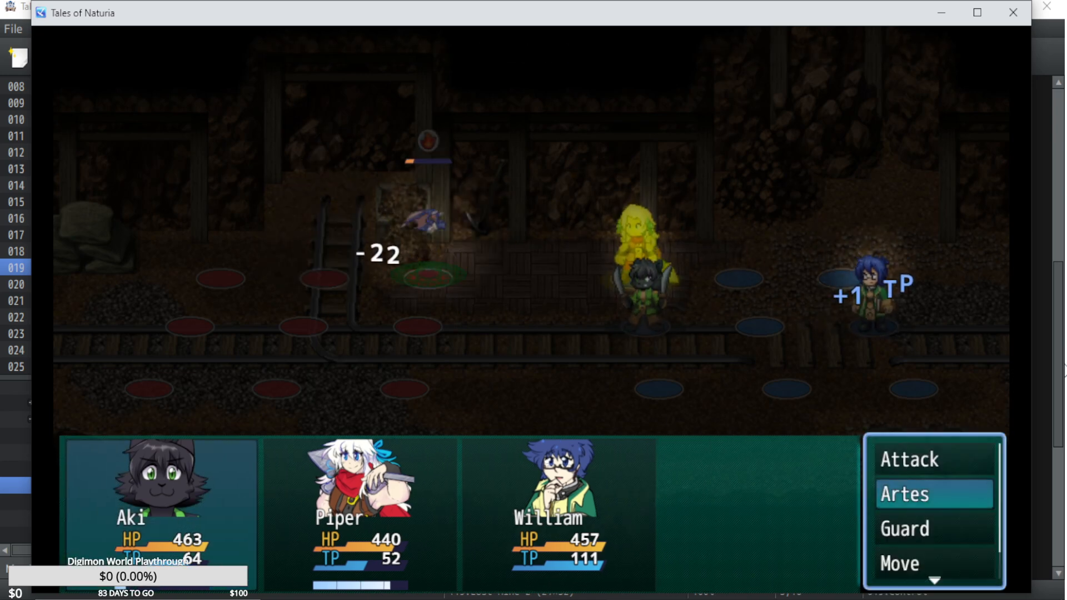
Have the party attack the remaining bat and continue past the victory screen back to the mine map.
key(Up)
key(Return)
key(Return)
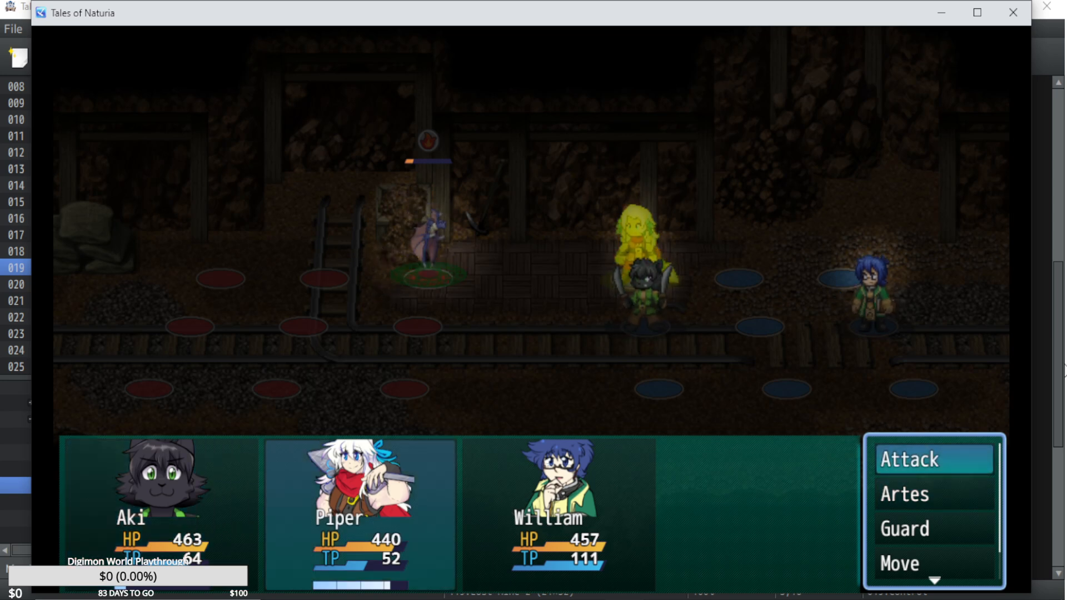
key(Return)
key(Return)
key(Return)
key(Return)
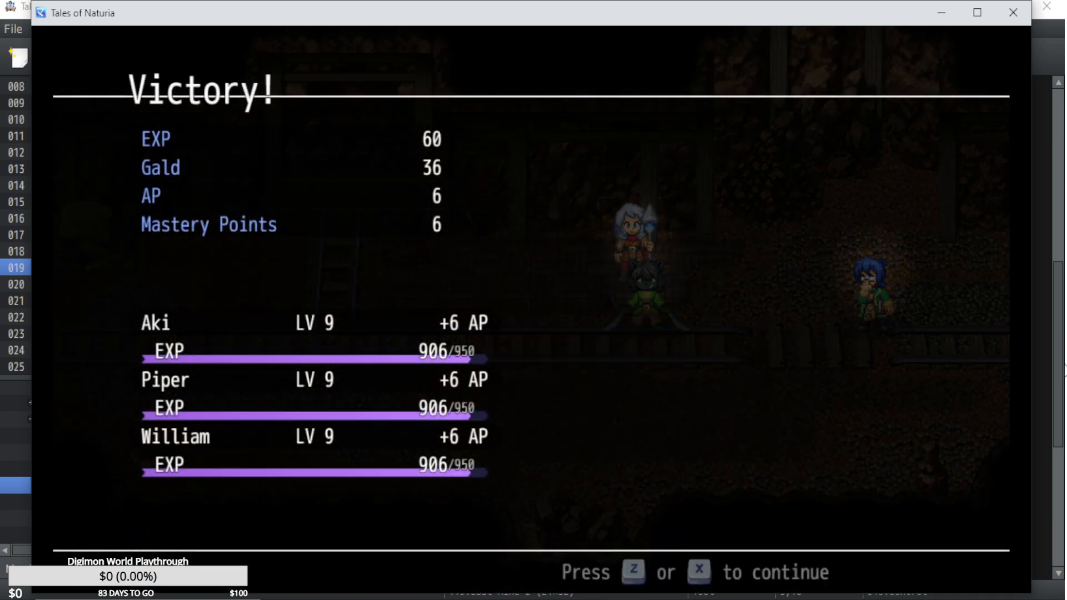
key(Return)
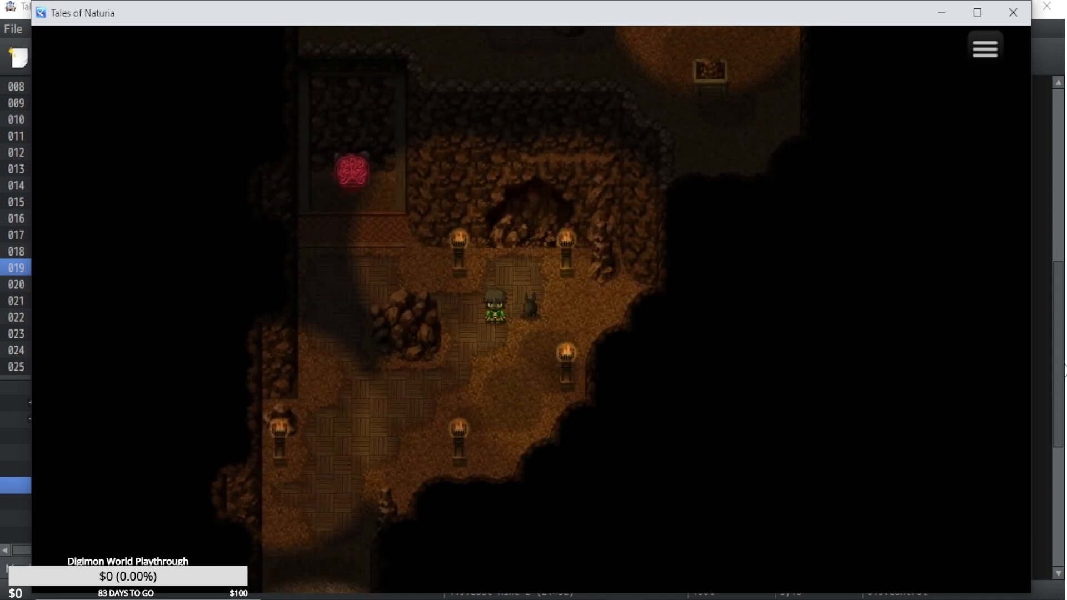
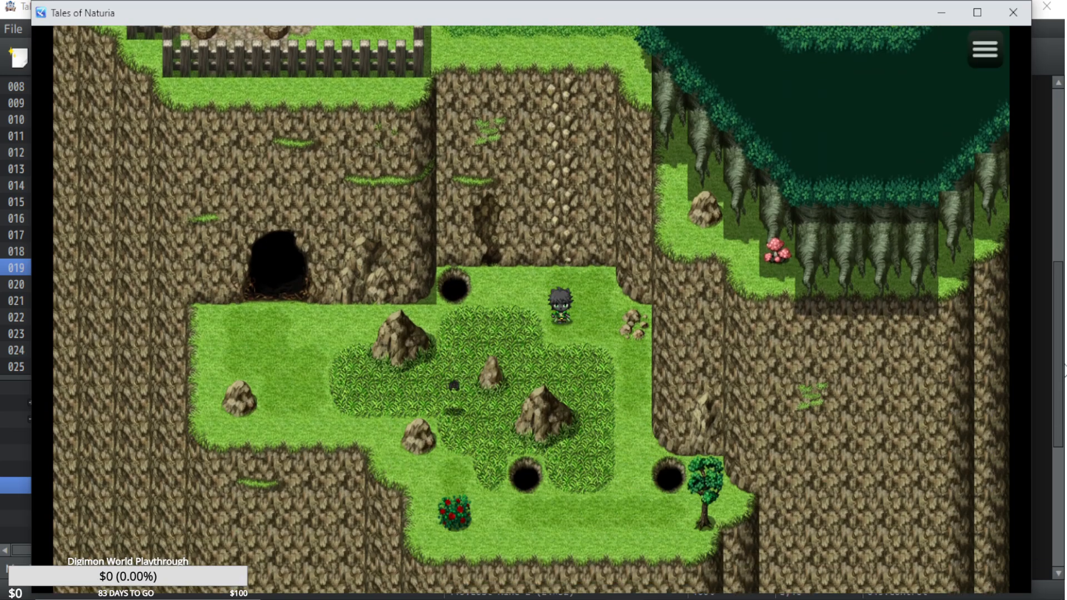
Enter the cave from the trail and follow the mine tracks up to the bat to start a battle.
key(Left)
key(Up)
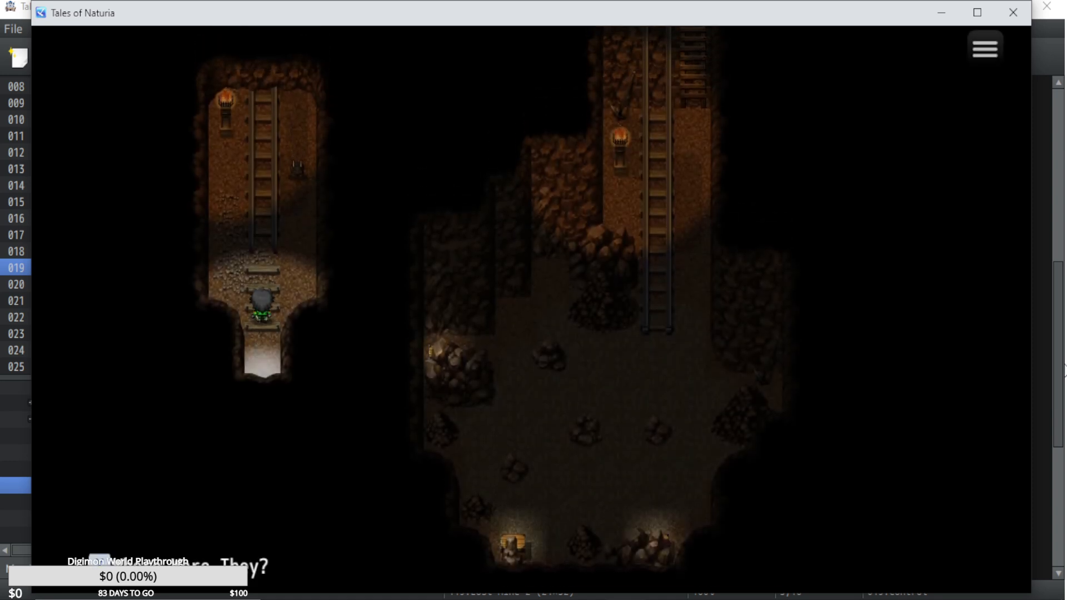
key(Up)
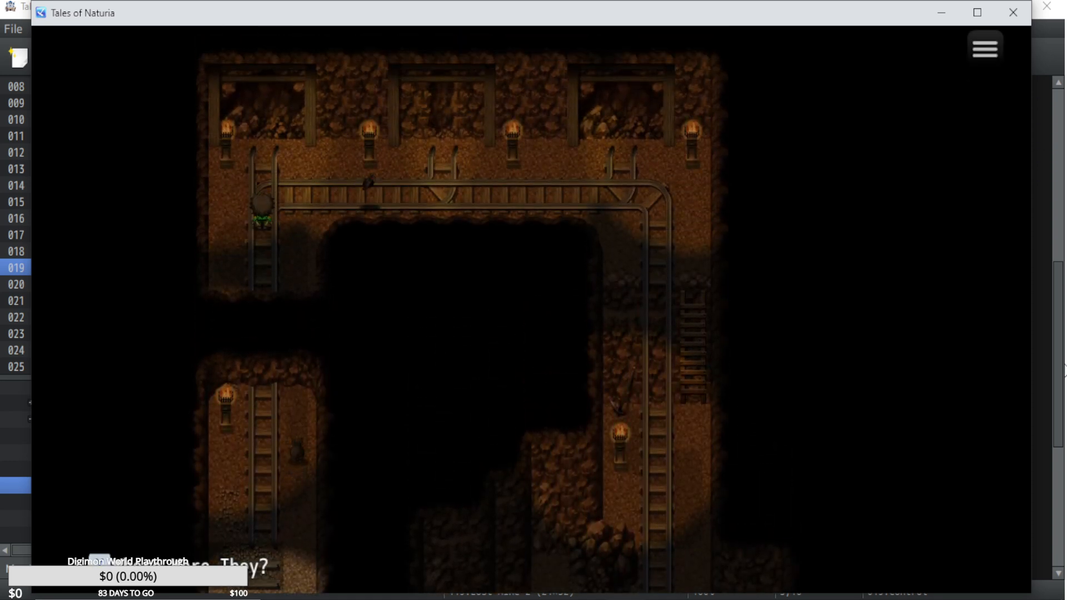
key(Down)
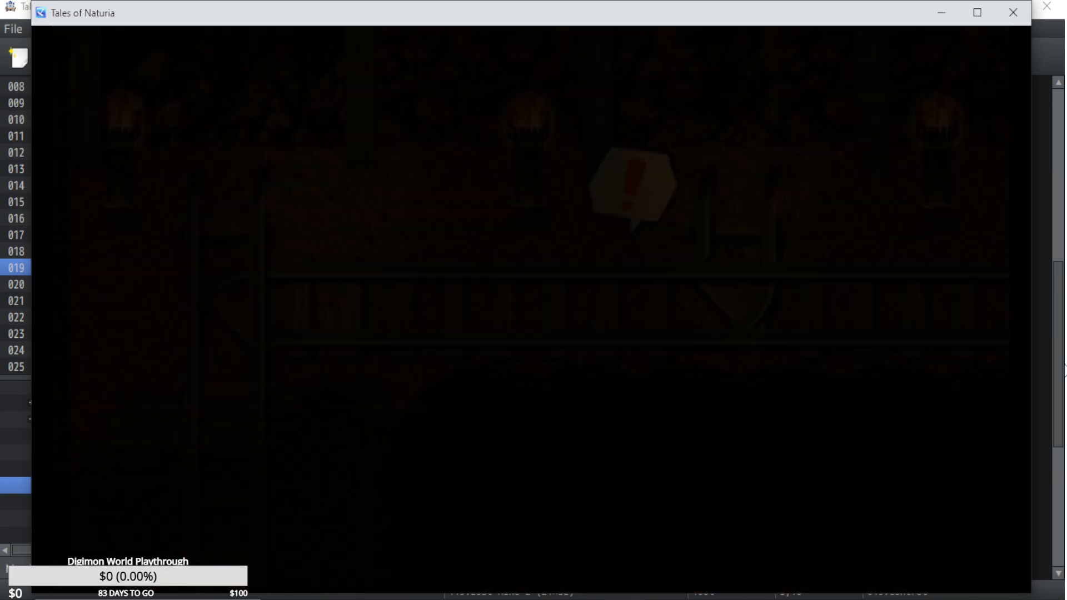
Order Aki to use the Sword Rain arte against a cave bat.
key(Down)
key(Return)
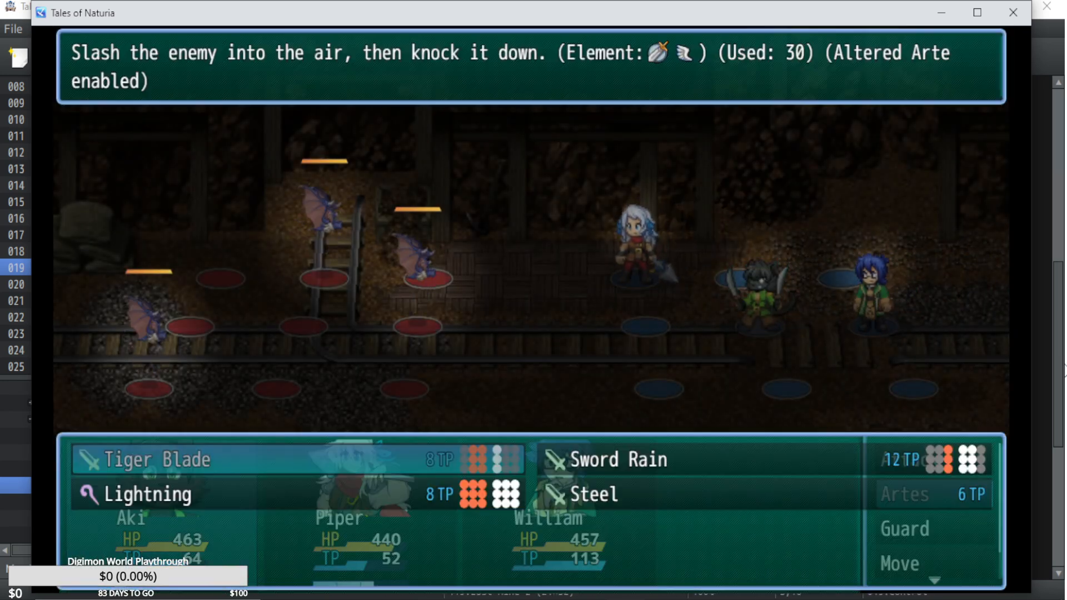
key(Right)
key(Return)
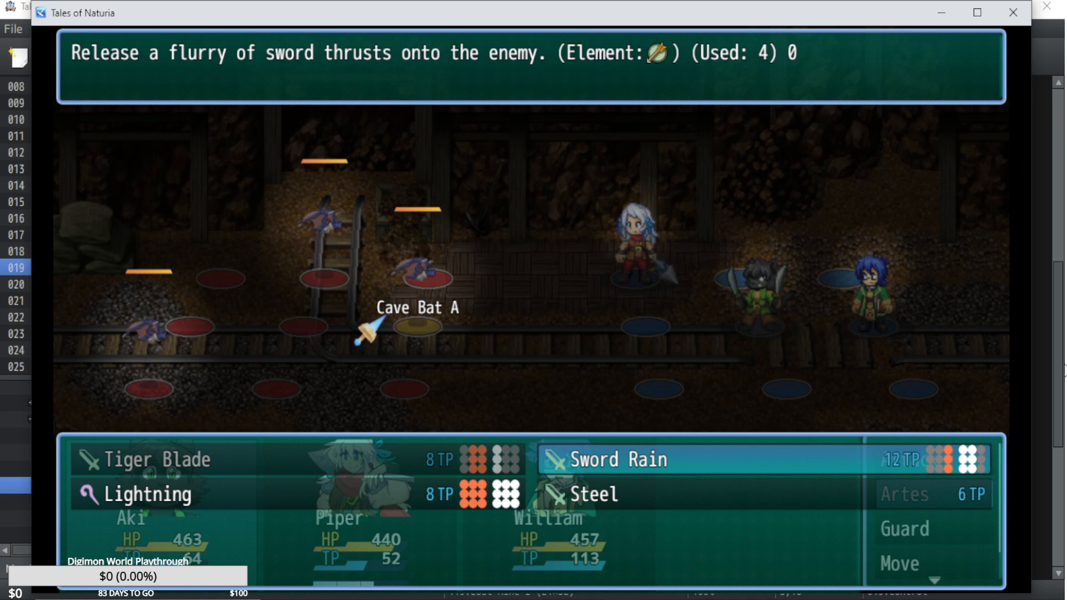
key(Escape)
key(Escape)
key(Down)
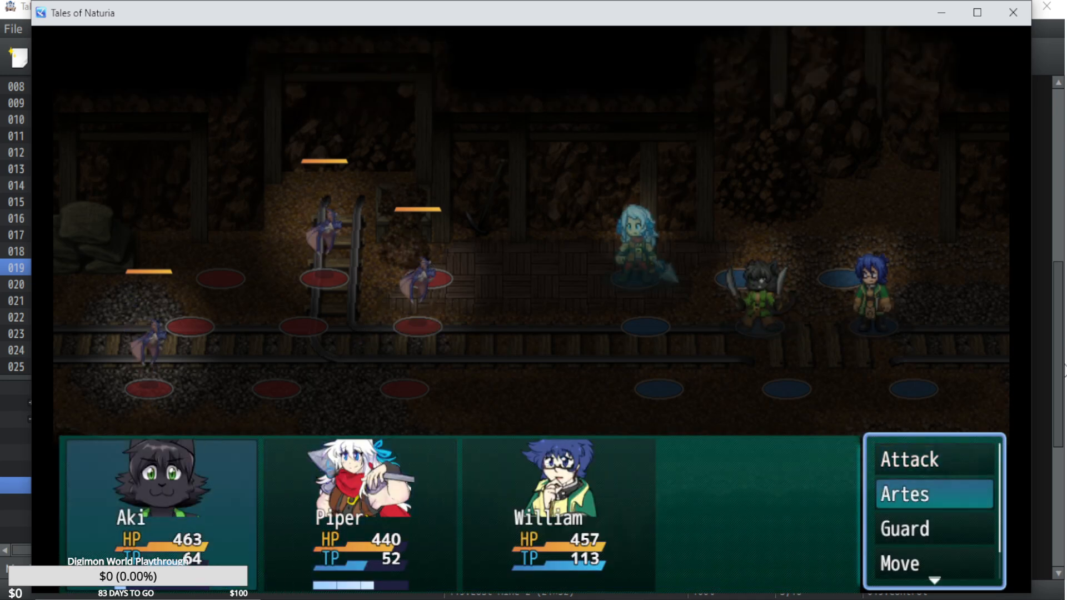
key(Return)
Review Piper's artes and order Fireball against one of the cave bats.
key(Return)
key(Return)
key(Down)
key(Return)
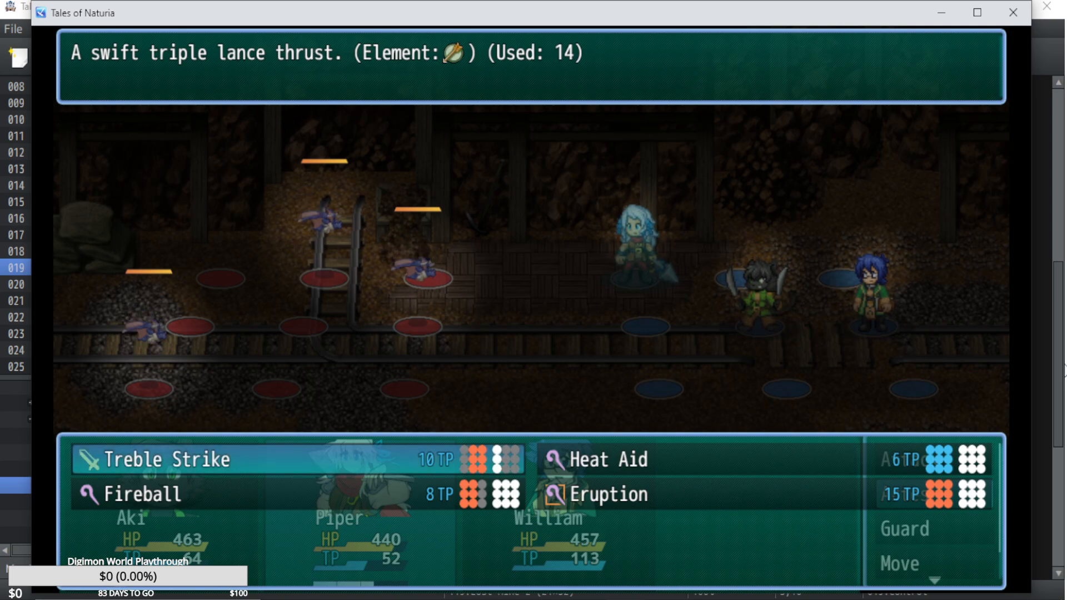
key(Down)
key(Right)
key(Escape)
key(Down)
key(Up)
key(Return)
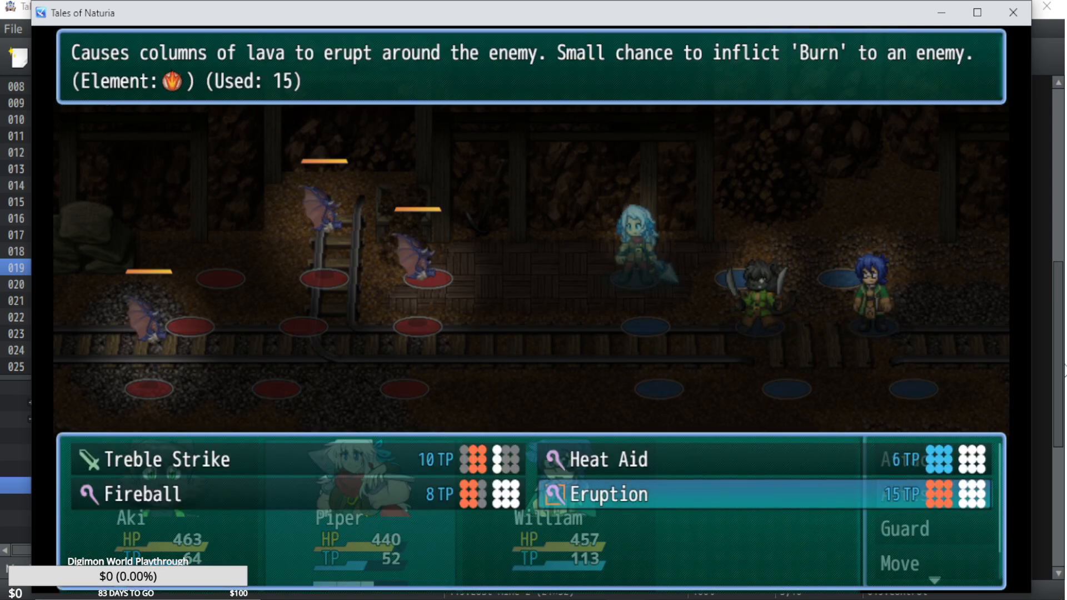
key(Left)
key(Return)
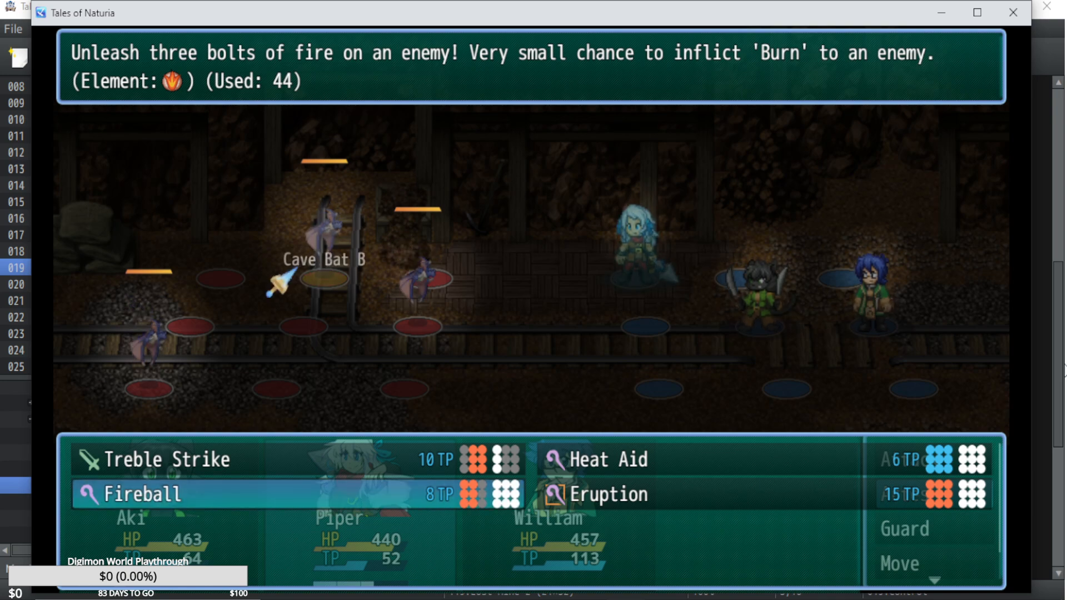
key(Down)
Have William cast the Stone Wall arte on the bats.
key(Return)
key(Down)
key(Return)
key(Return)
key(Return)
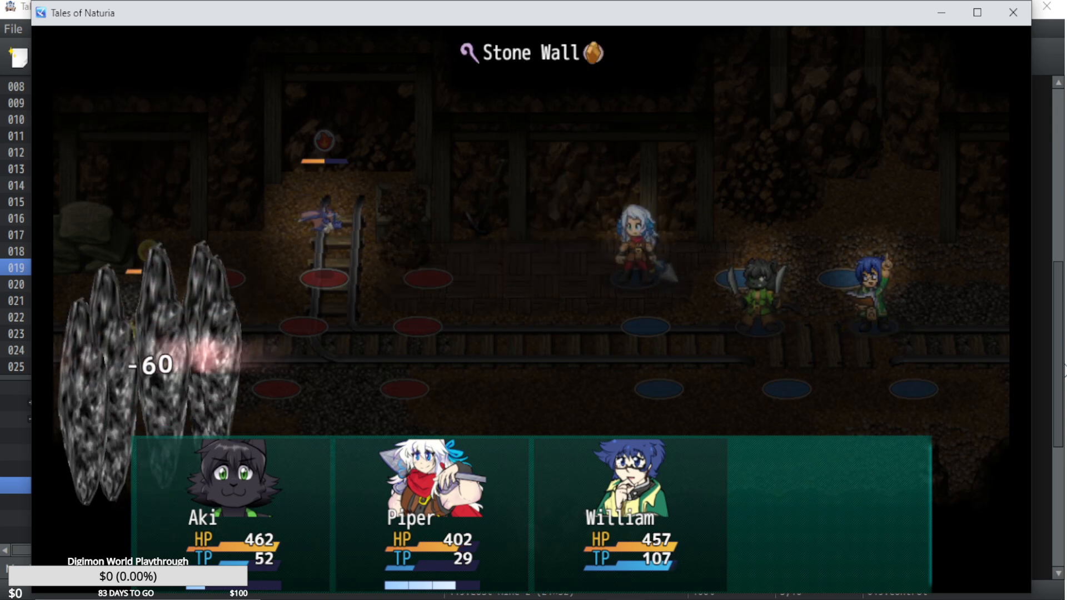
Choose the Lightning arte for Aki in the second round.
key(Return)
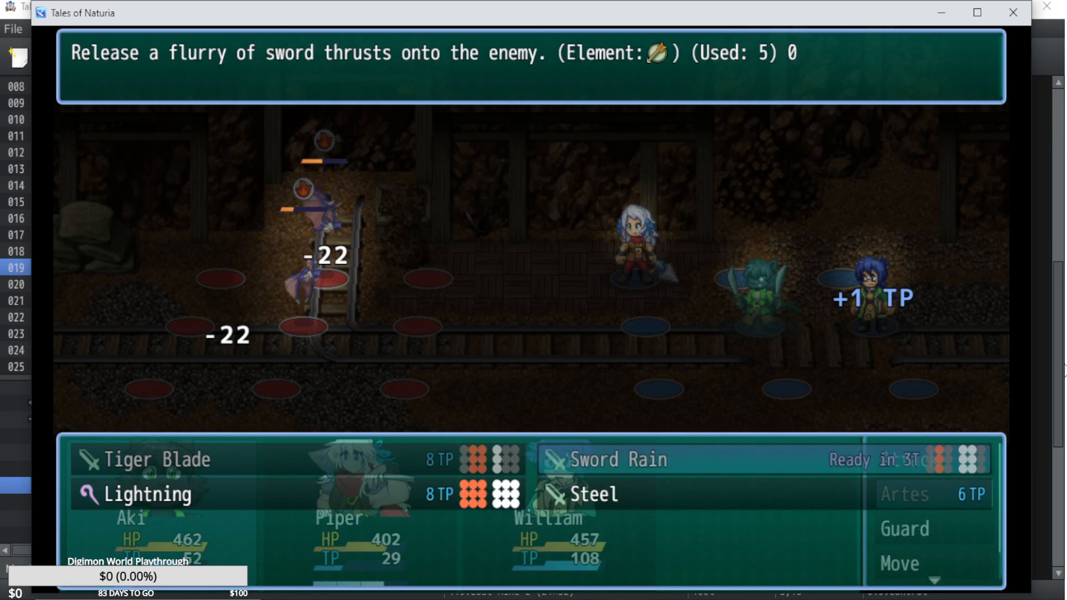
key(Left)
key(Down)
key(Return)
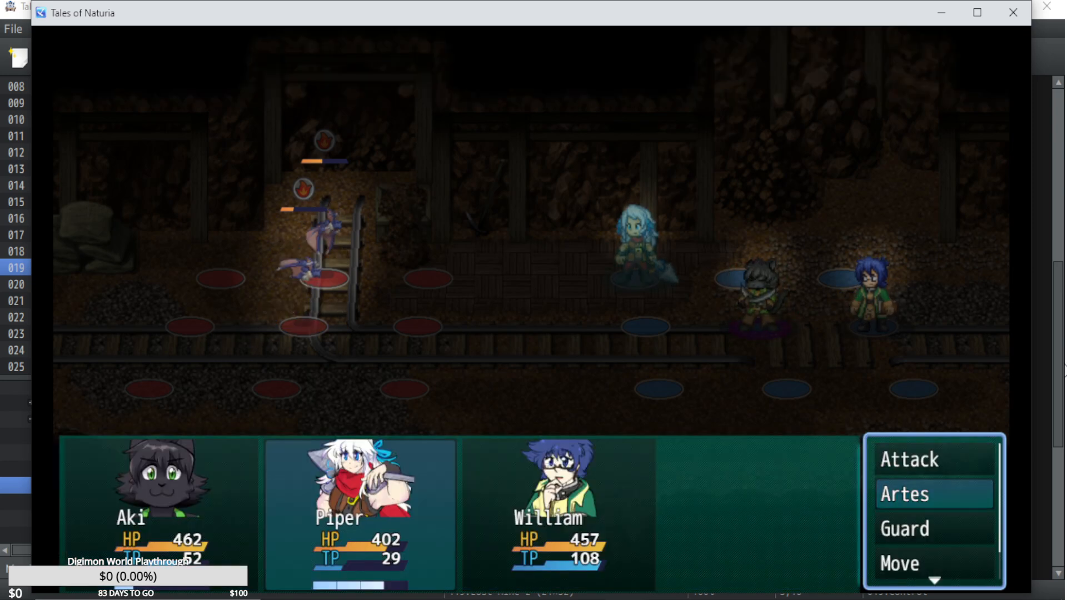
Back out of Piper's artes and have Piper make a regular attack on a bat instead.
key(Return)
key(Up)
key(Escape)
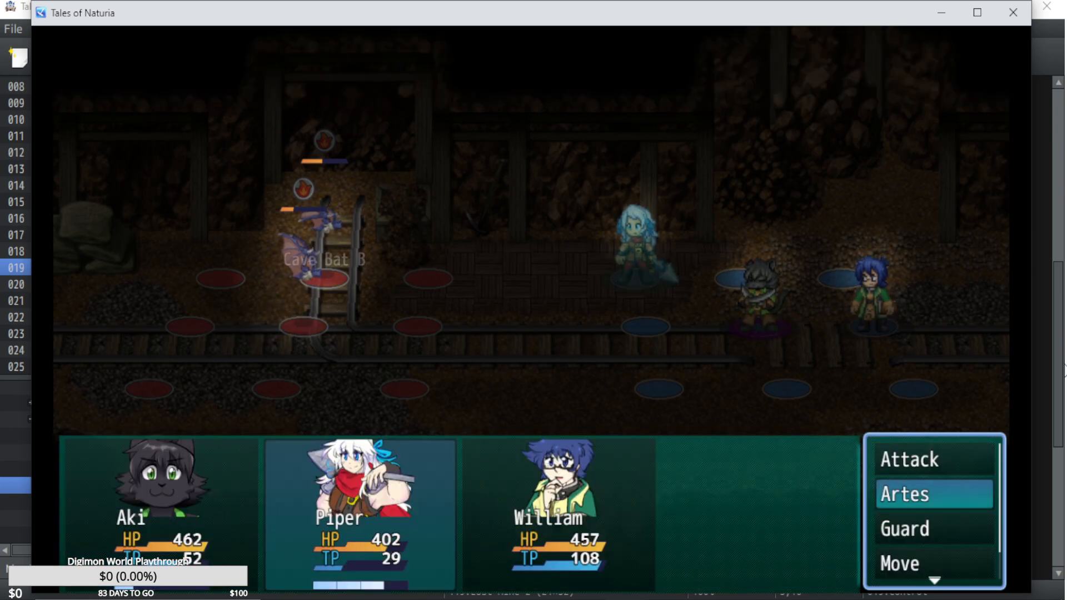
key(Return)
key(Escape)
key(Up)
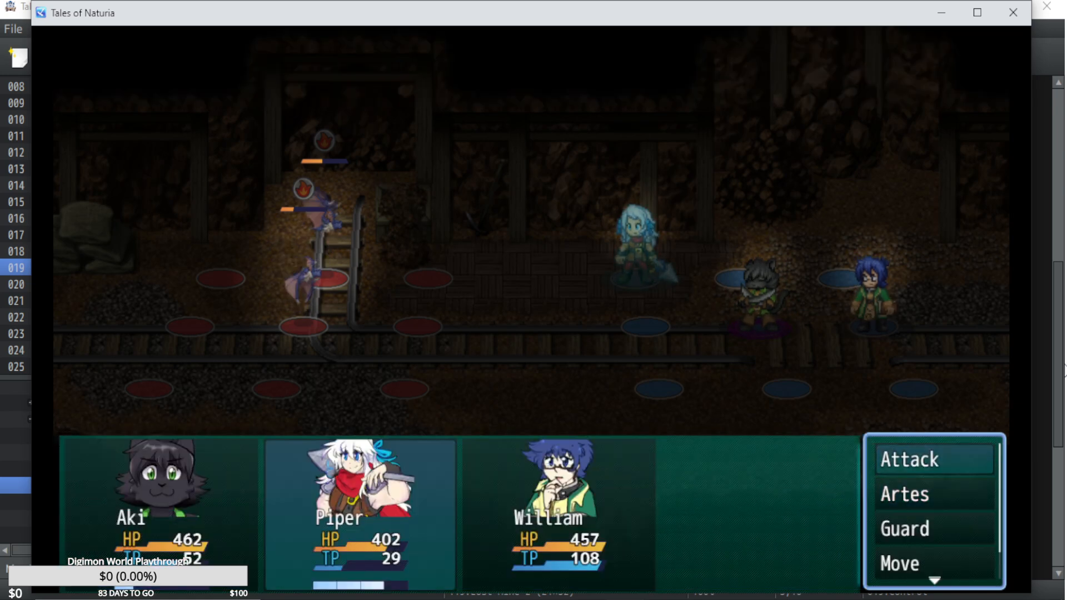
key(Return)
Have William cast the Sharpness arte on a party member.
key(Return)
key(Down)
key(Up)
key(Return)
key(Down)
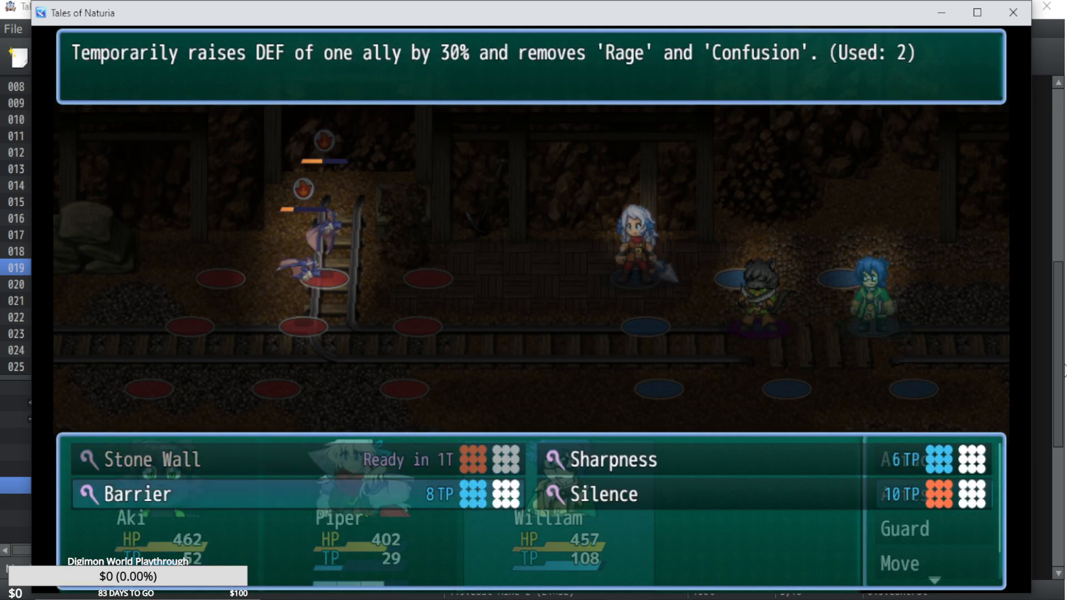
key(Right)
key(Up)
key(Return)
key(Left)
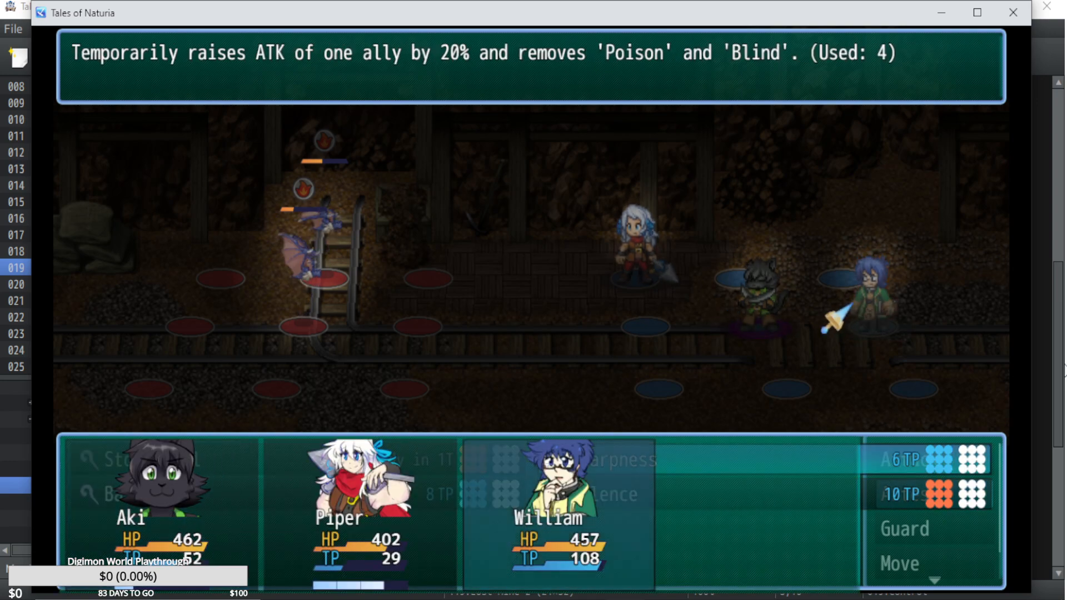
key(Right)
key(Right)
key(Return)
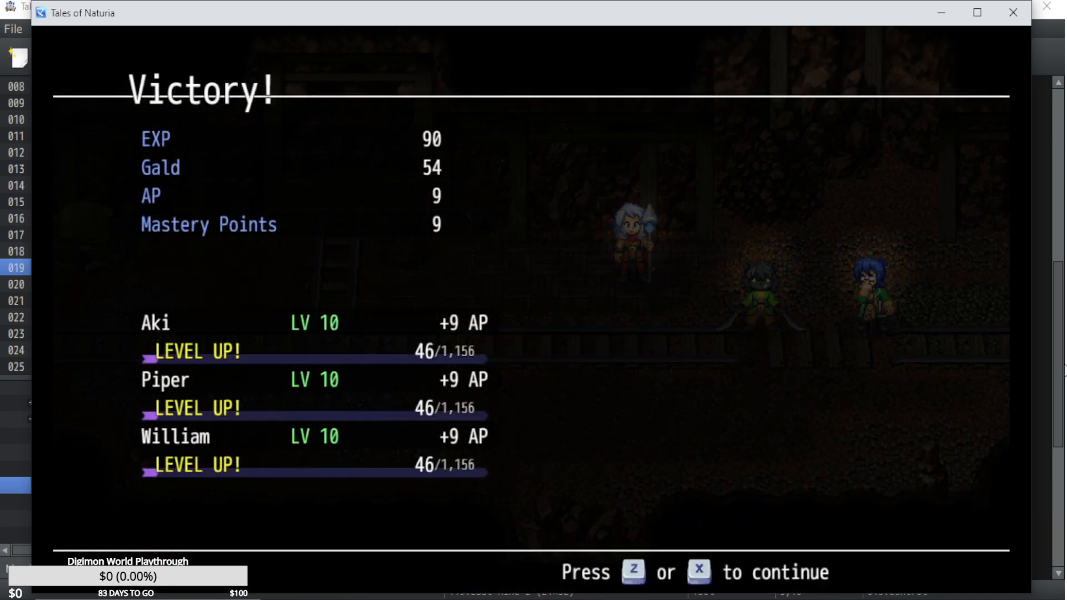
Continue past the victory and level-up screens and close the main menu to return to the mine map.
key(z)
key(z)
key(z)
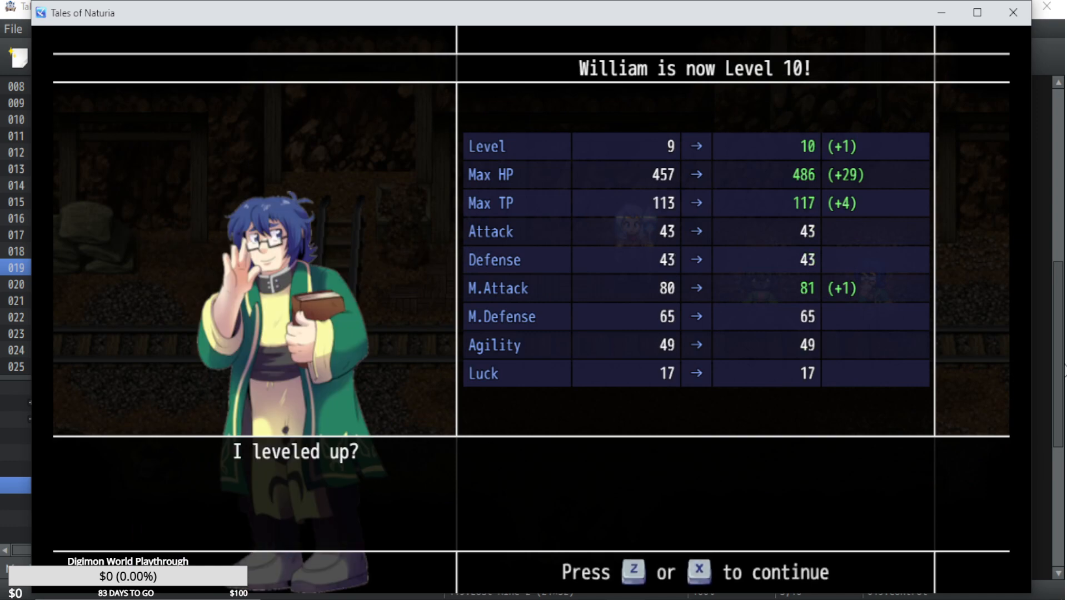
key(z)
key(x)
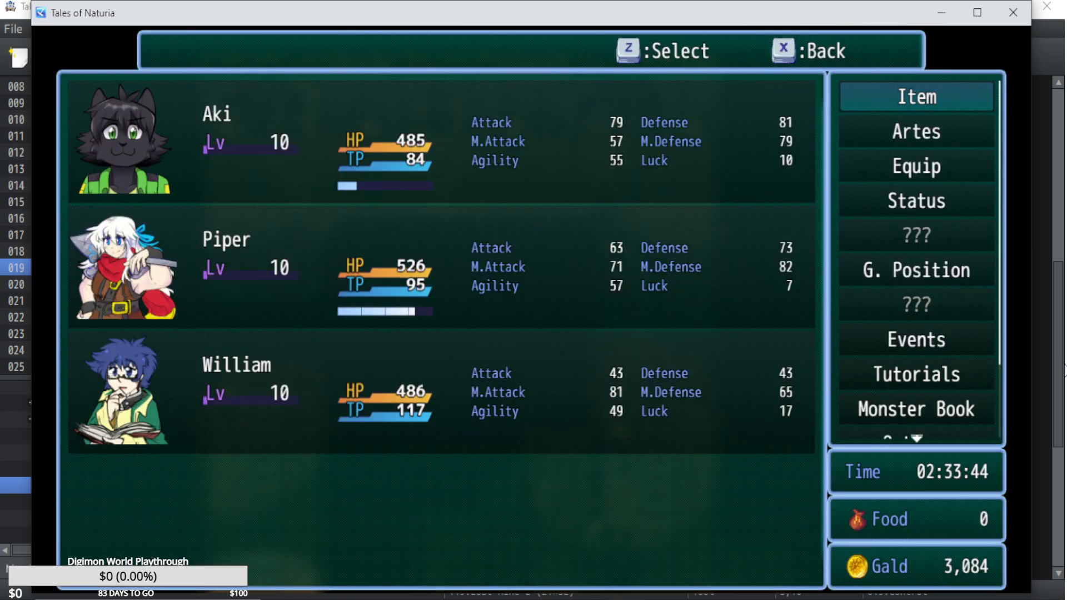
key(x)
Walk into the framed alcoves along the upper mine wall to test where the character can pass.
key(Right)
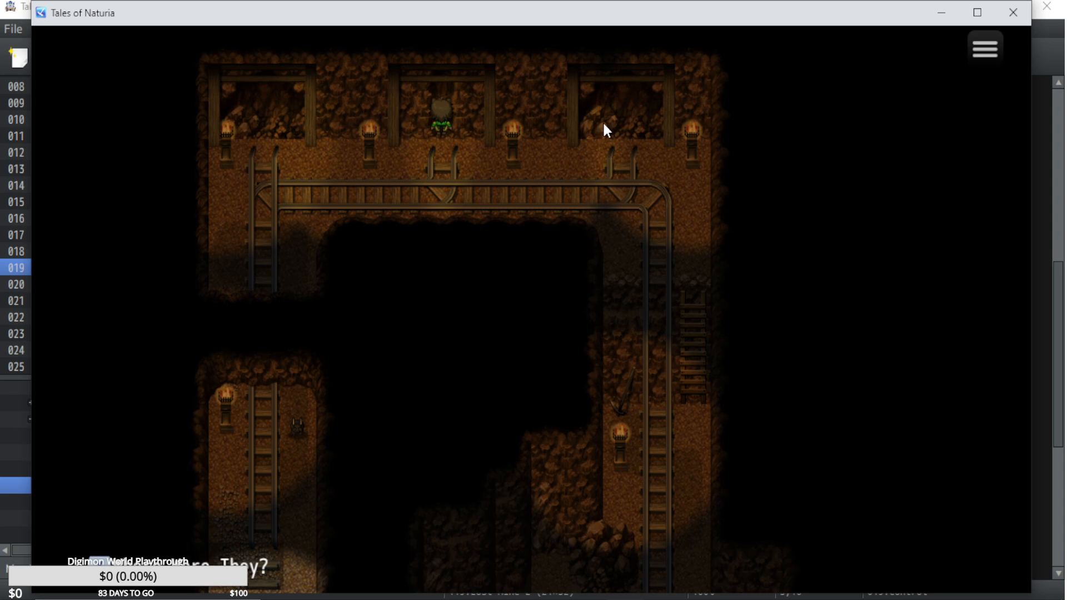
key(Down)
key(Right)
key(Down)
key(Right)
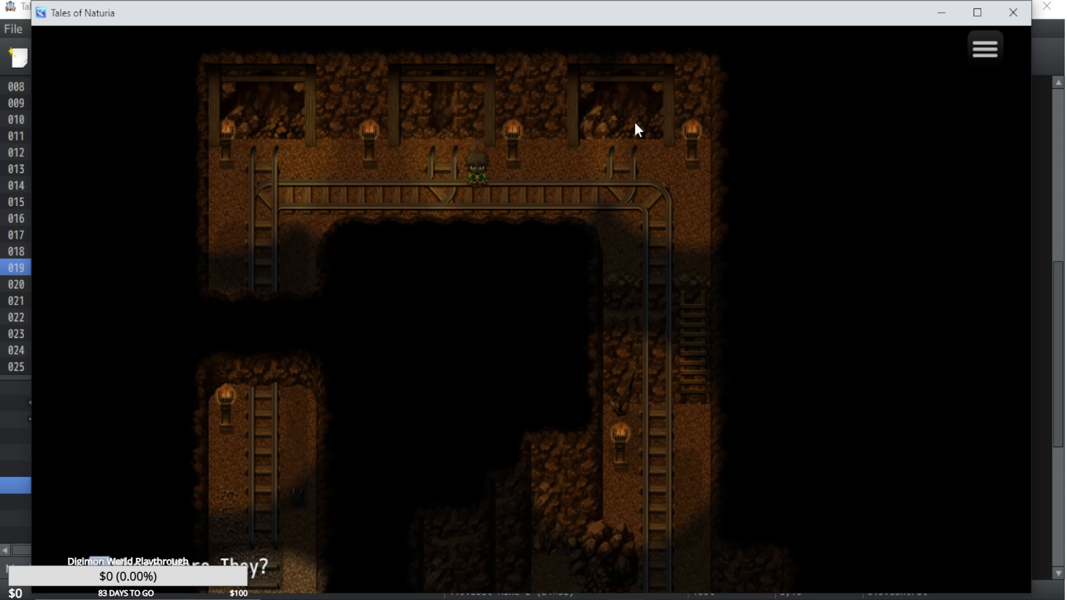
key(Up)
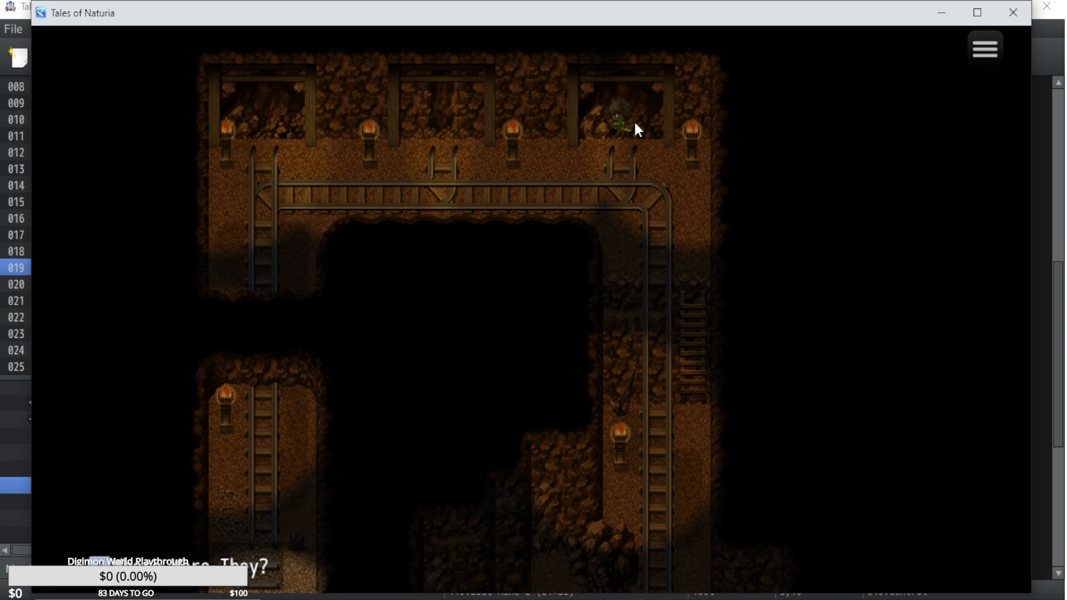
key(Down)
key(Right)
key(Left)
key(Left)
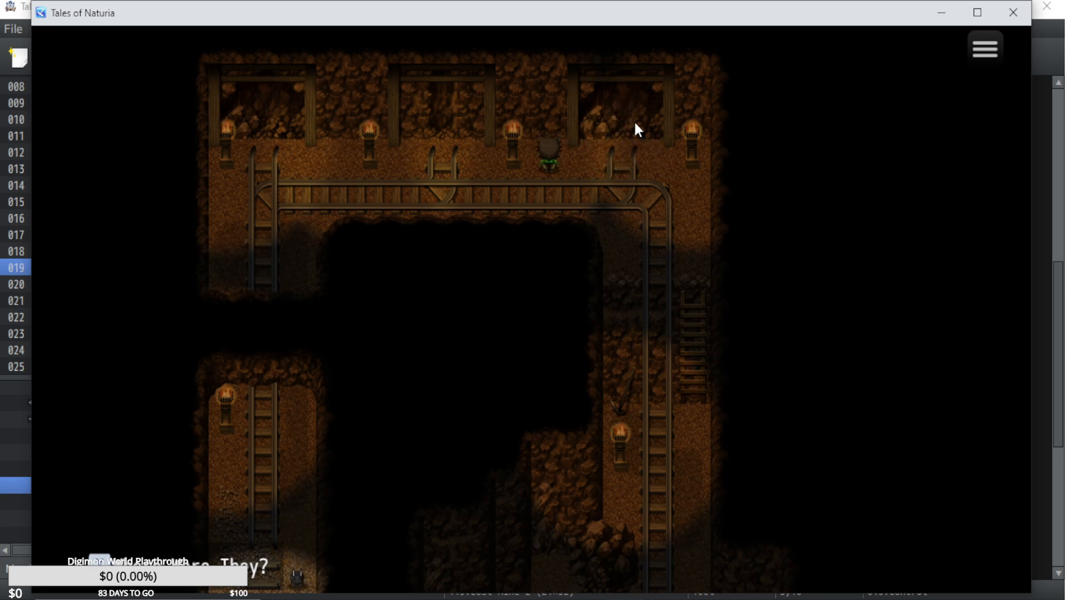
Walk along the tracks to the wooden ladder and climb down towards the lower chamber.
key(Right)
key(Down)
key(Right)
key(Down)
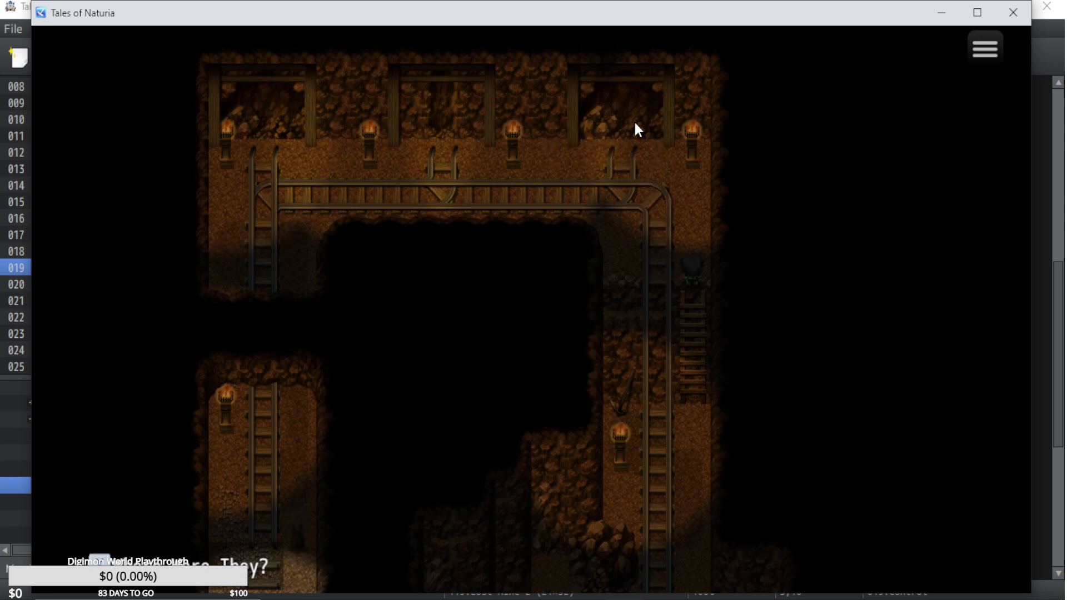
key(Down)
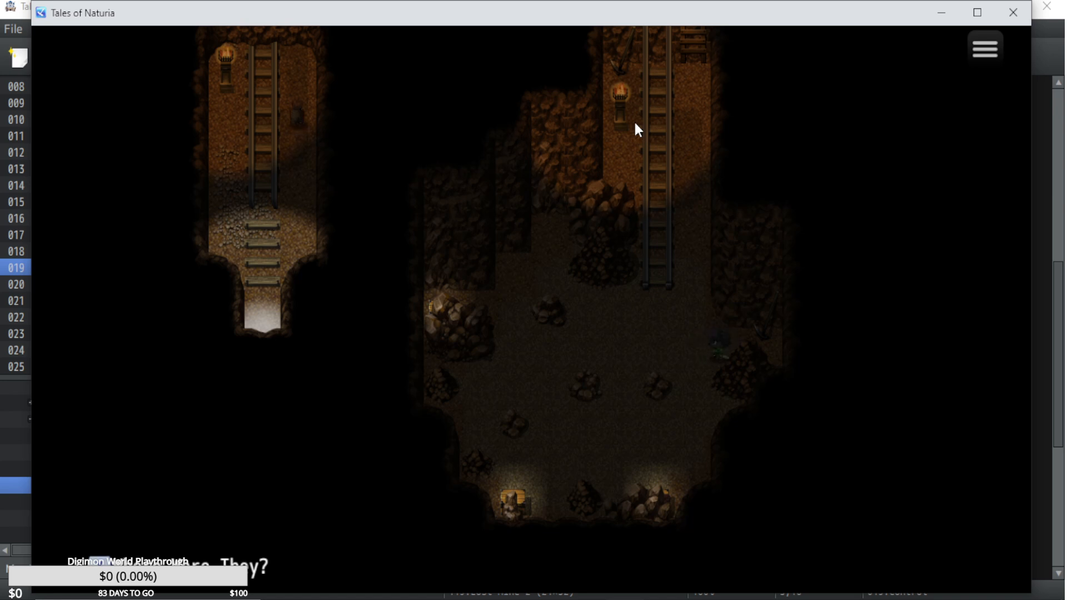
Walk around the lower chamber and check the treasure chest and the other interactive spots among the rocks.
key(Return)
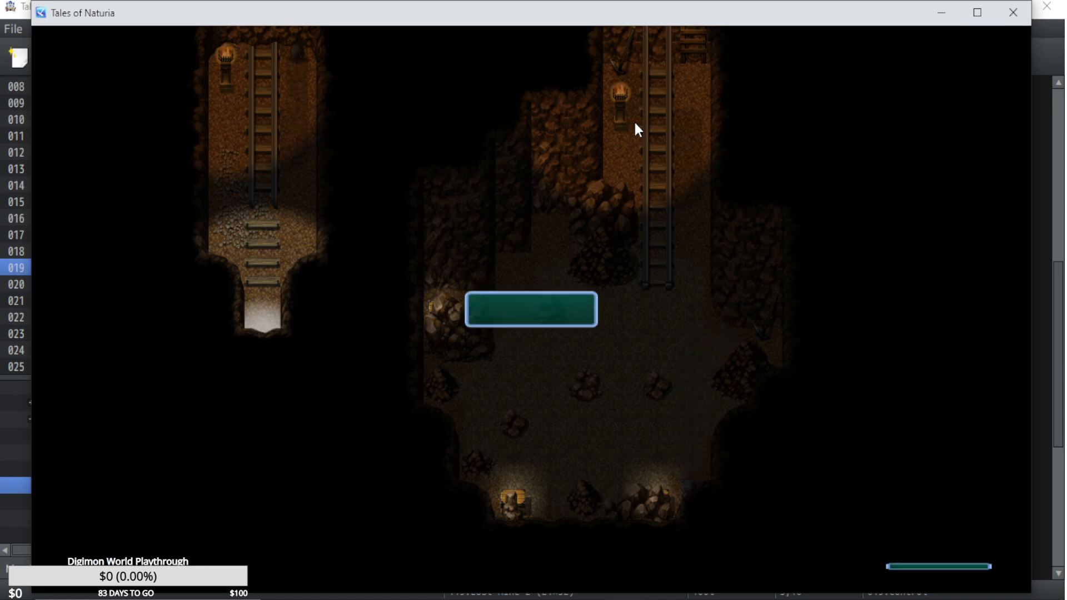
key(Return)
key(Left)
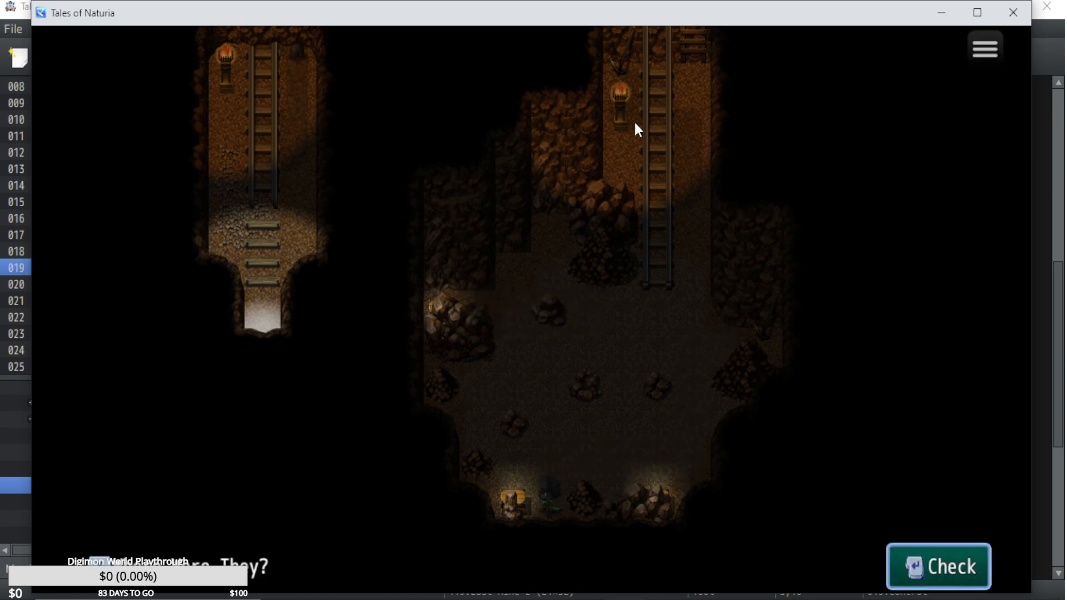
key(Return)
key(Return)
key(Left)
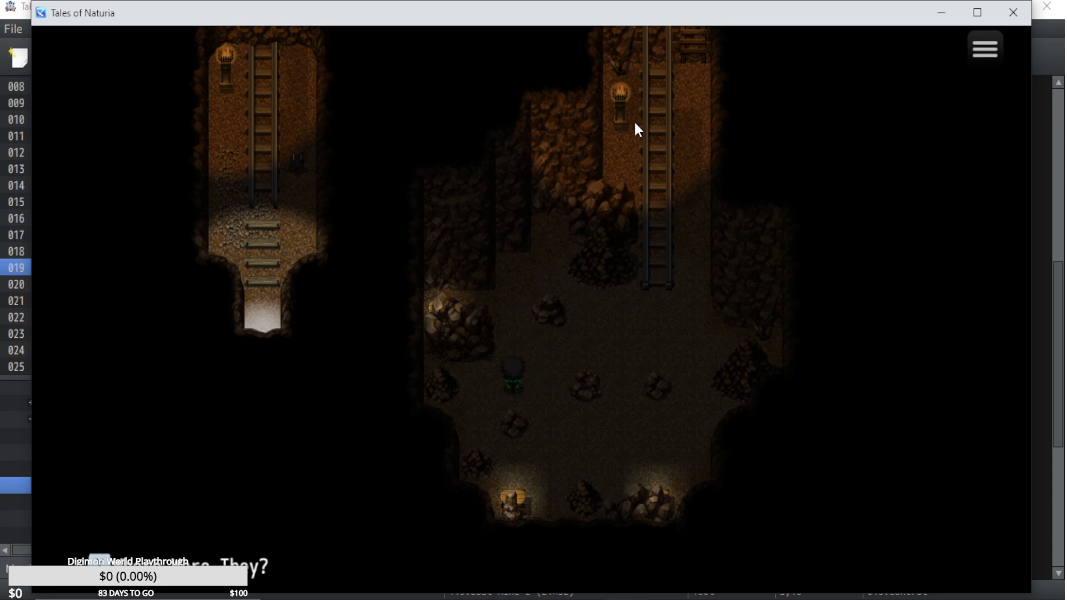
key(Up)
key(Return)
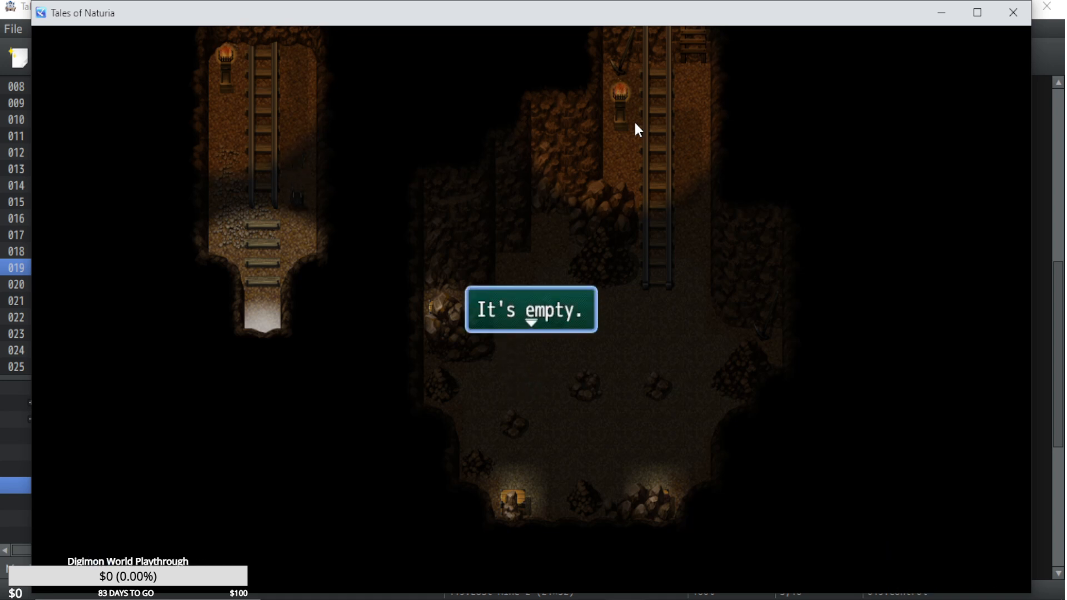
key(Return)
key(Left)
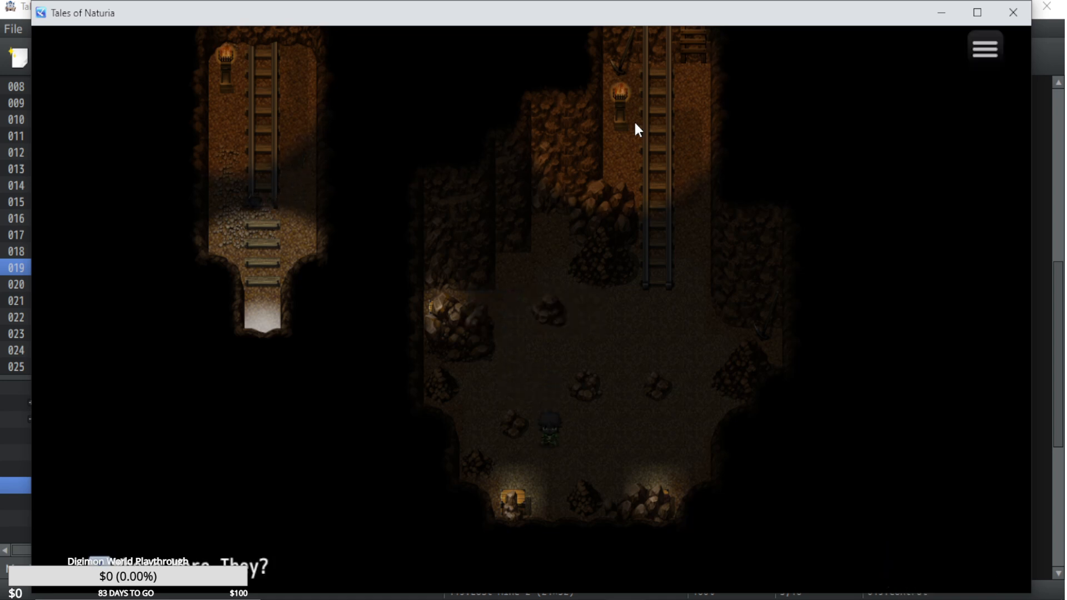
key(Up)
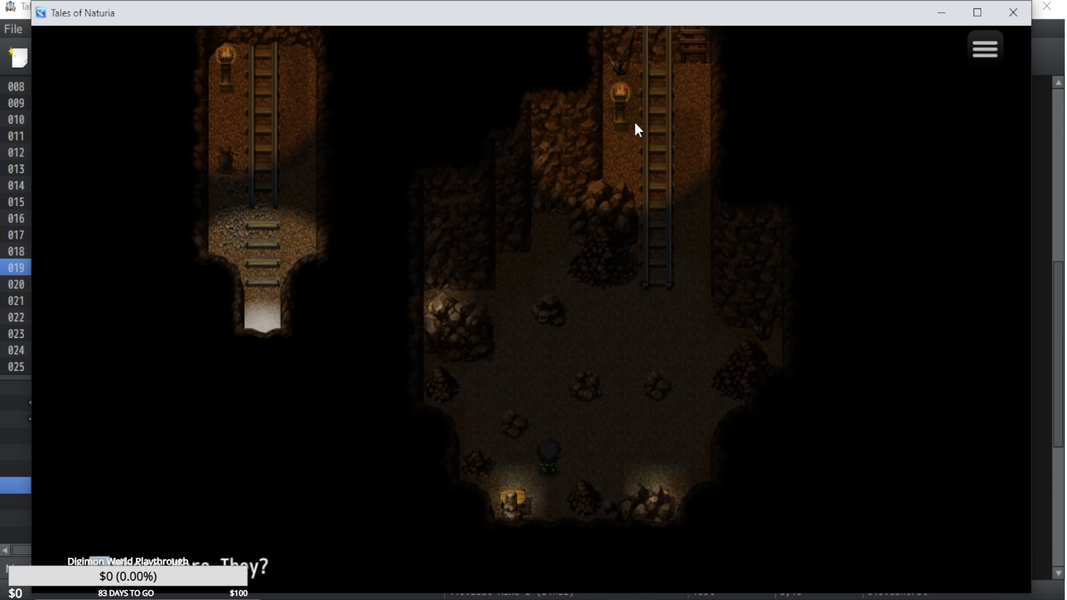
Close the playtest and open the Lost Mine 3 map in the RPG Maker MZ editor.
click(1012, 13)
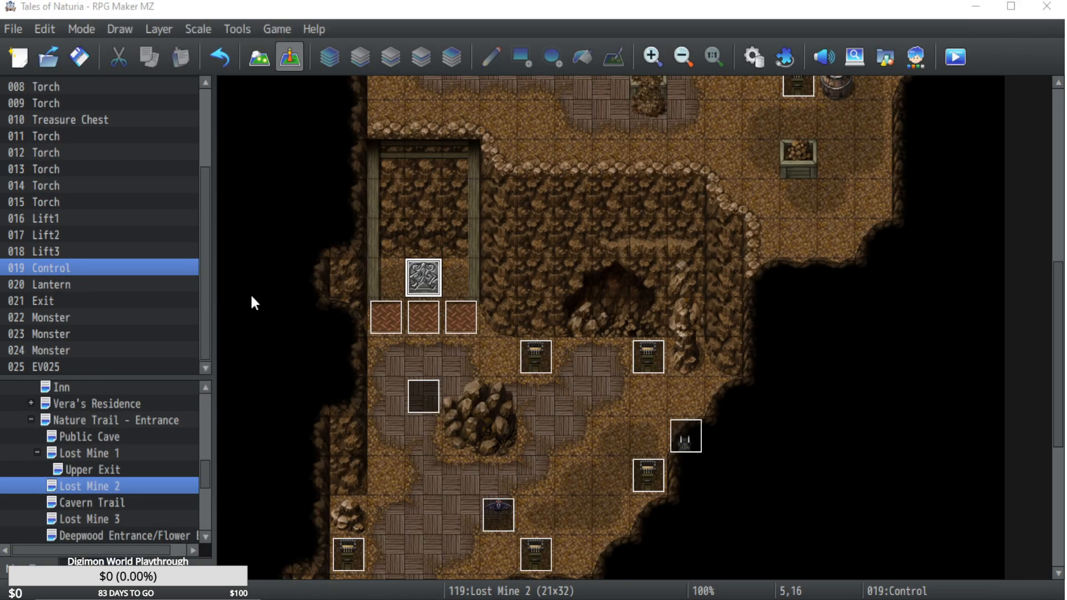
click(134, 502)
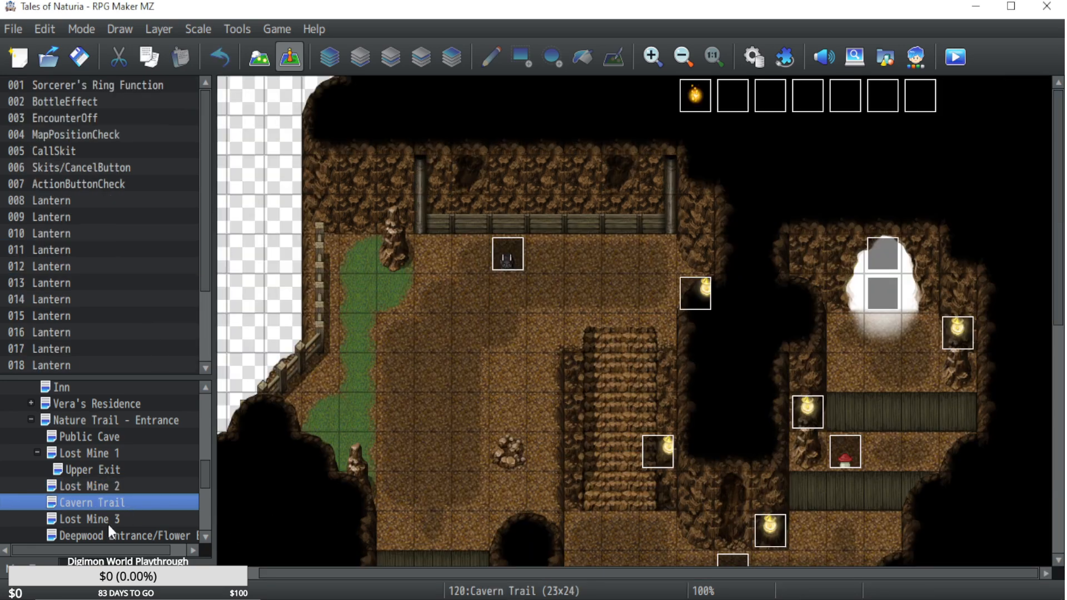
click(109, 520)
scroll(508, 486, down, 4)
On page 2 of the Red Ribbon treasure chest in Lost Mine 3, set the image to the fully open wooden chest from !Chest.
double_click(534, 471)
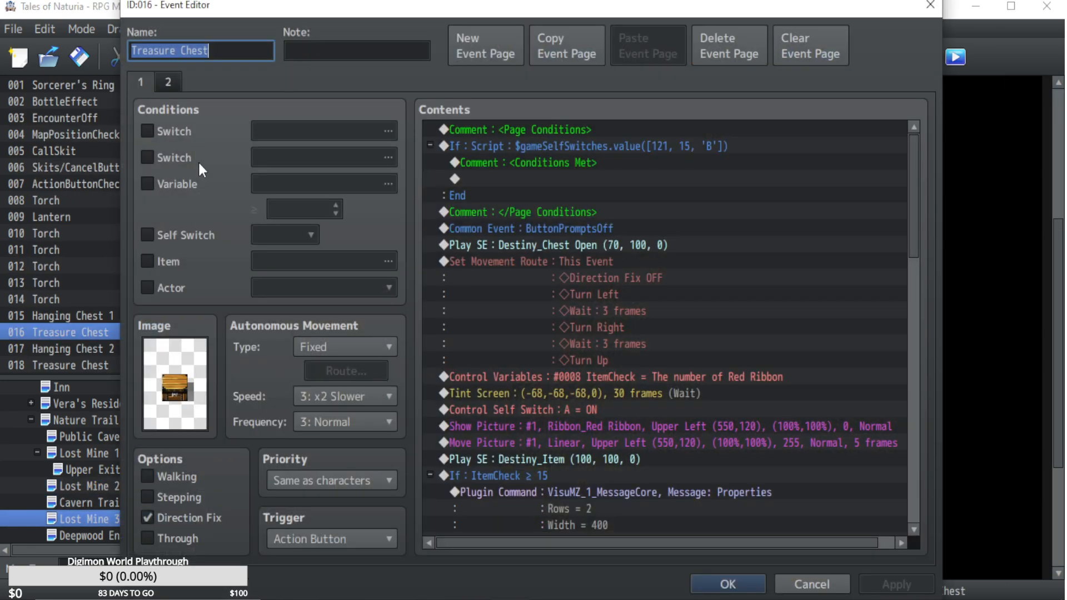
click(177, 84)
double_click(175, 383)
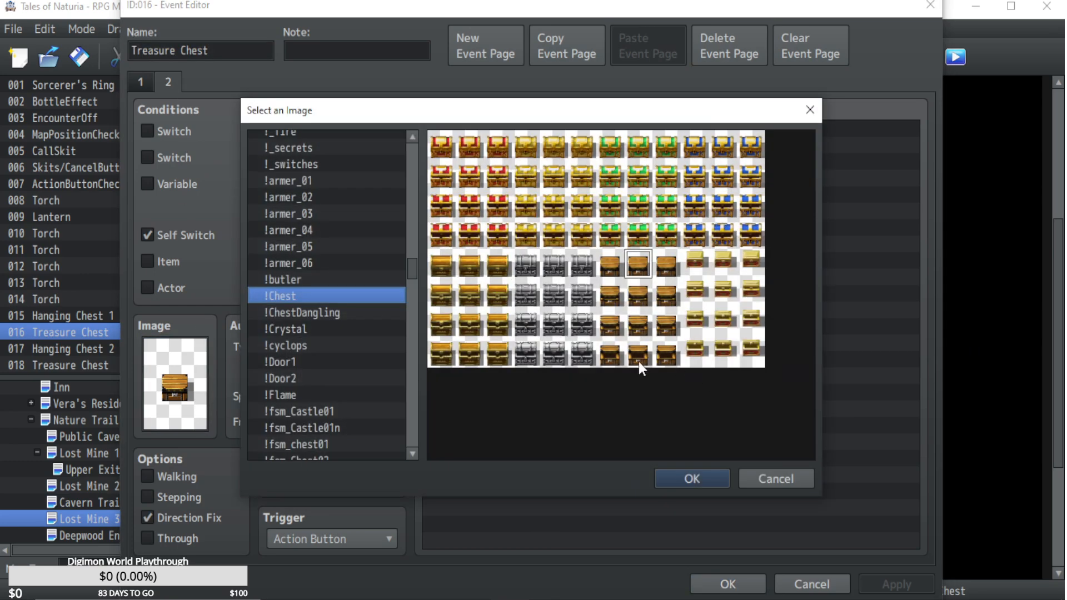
double_click(639, 361)
click(729, 584)
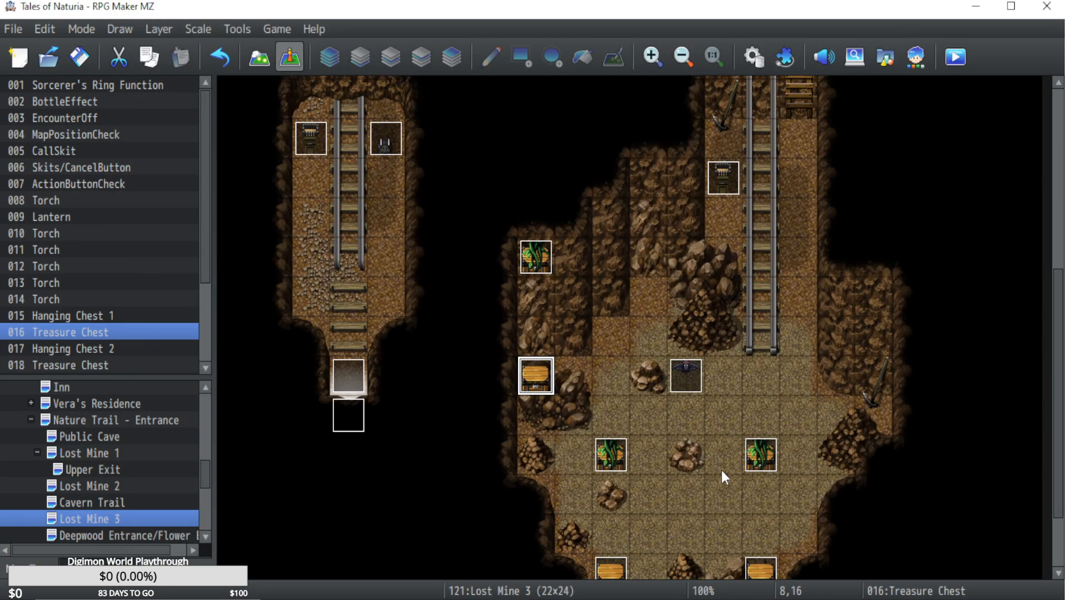
Give page 2 of the chest at the lower chamber's southwest edge the fully open wooden chest image.
double_click(622, 512)
click(168, 82)
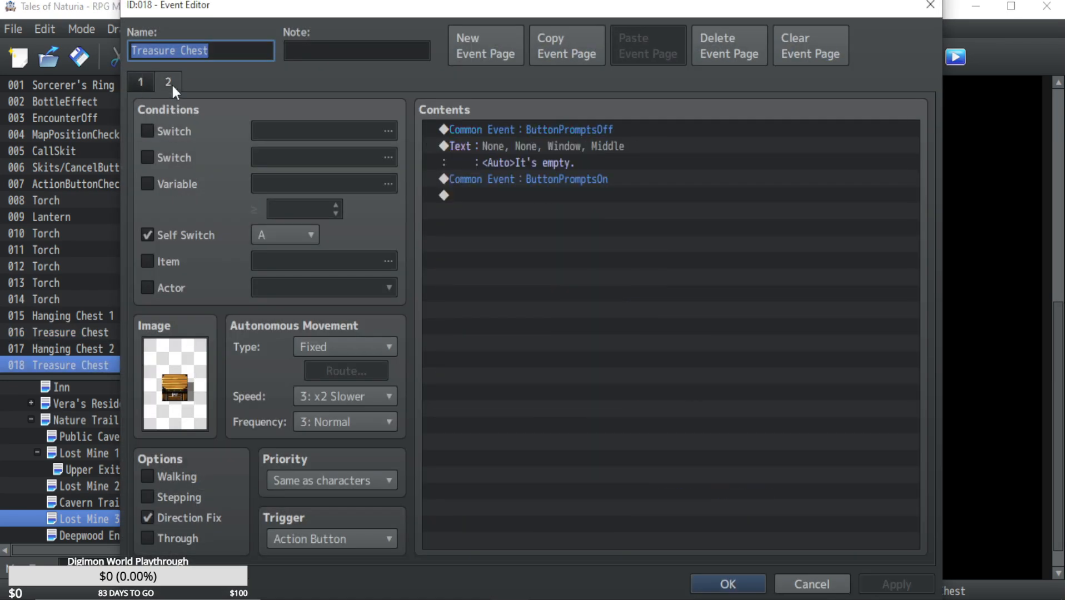
double_click(175, 383)
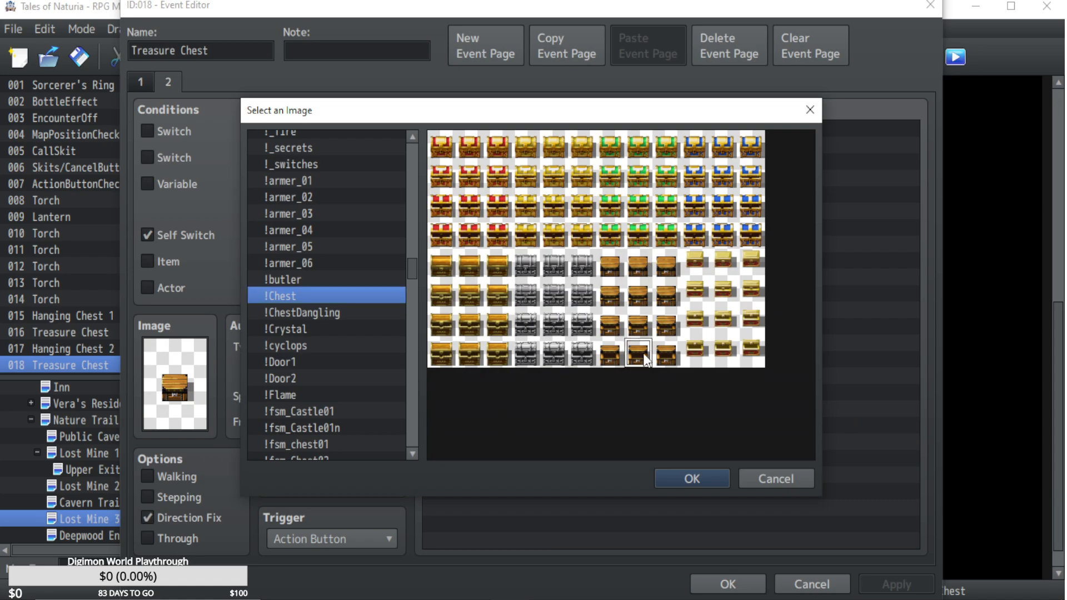
double_click(641, 359)
click(732, 589)
Set the fully open wooden chest image on page 2 of the Chain Guard chest at the lower chamber's southeast edge.
double_click(756, 512)
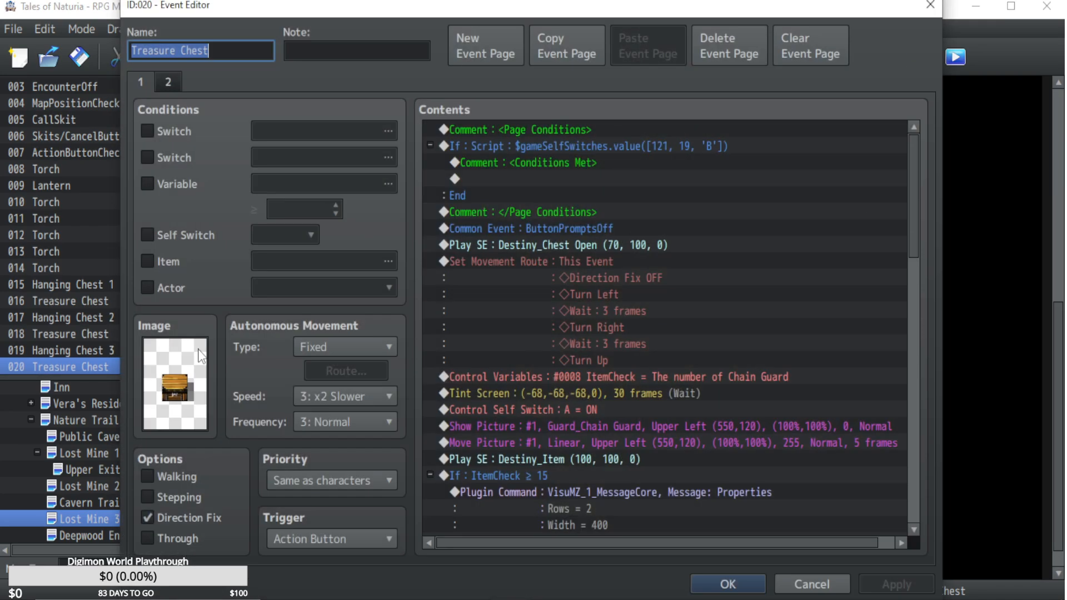
click(177, 86)
double_click(175, 383)
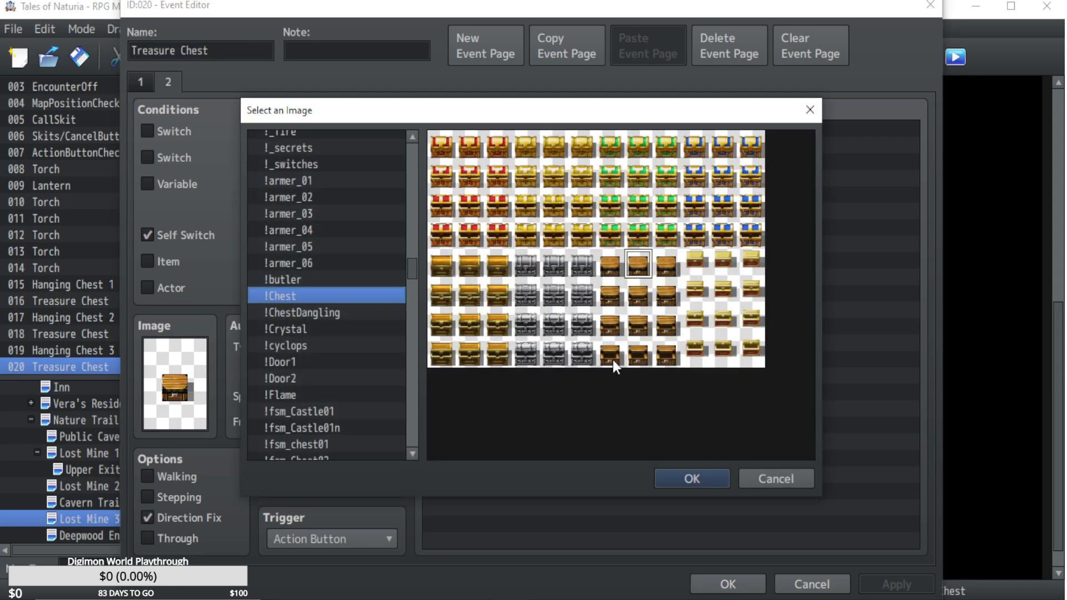
double_click(628, 359)
click(728, 583)
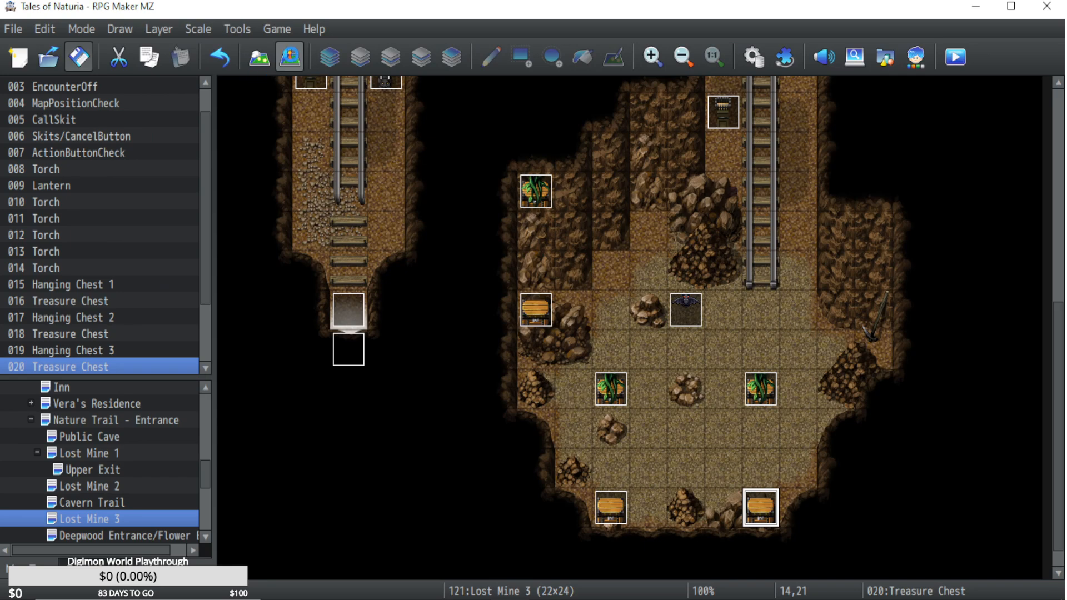
In Lost Mine 1, change page 2 of the treasure chest beside the crates to the fully open wooden chest image.
click(91, 504)
click(115, 484)
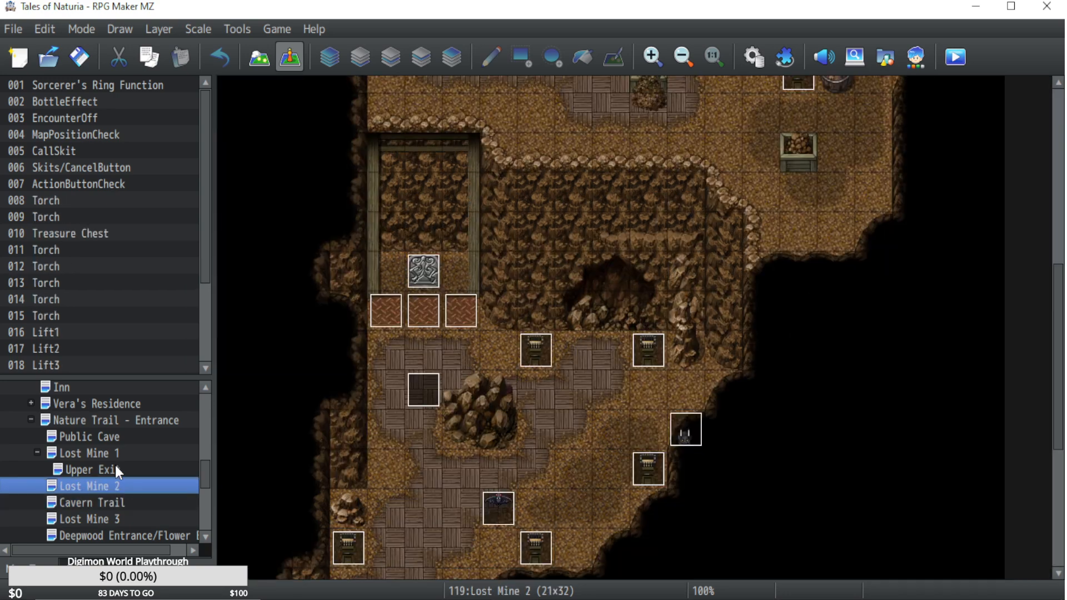
click(115, 467)
click(115, 450)
double_click(648, 234)
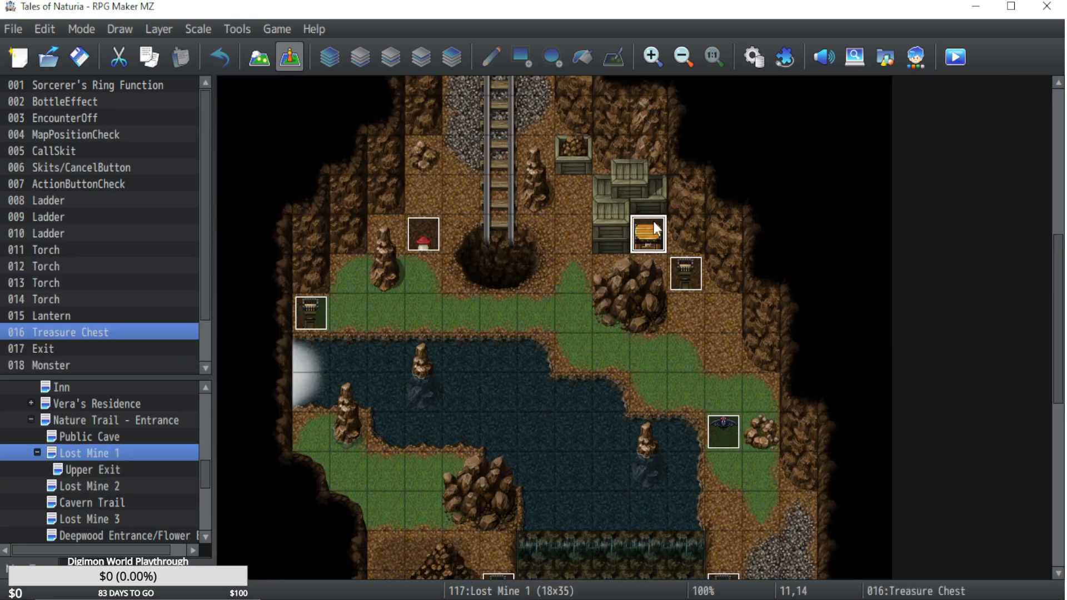
click(167, 82)
double_click(176, 384)
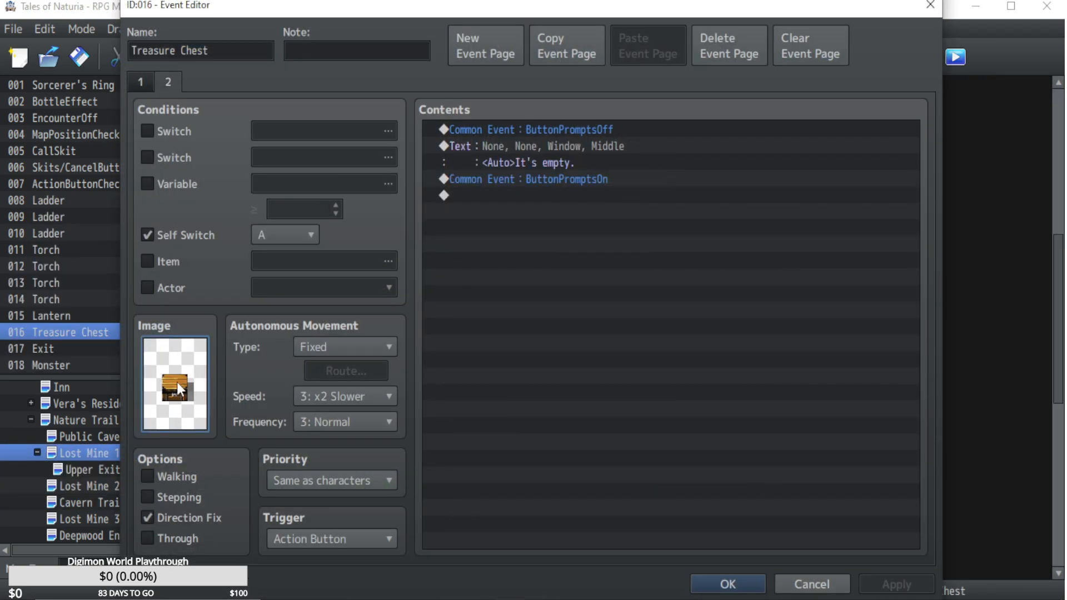
double_click(641, 358)
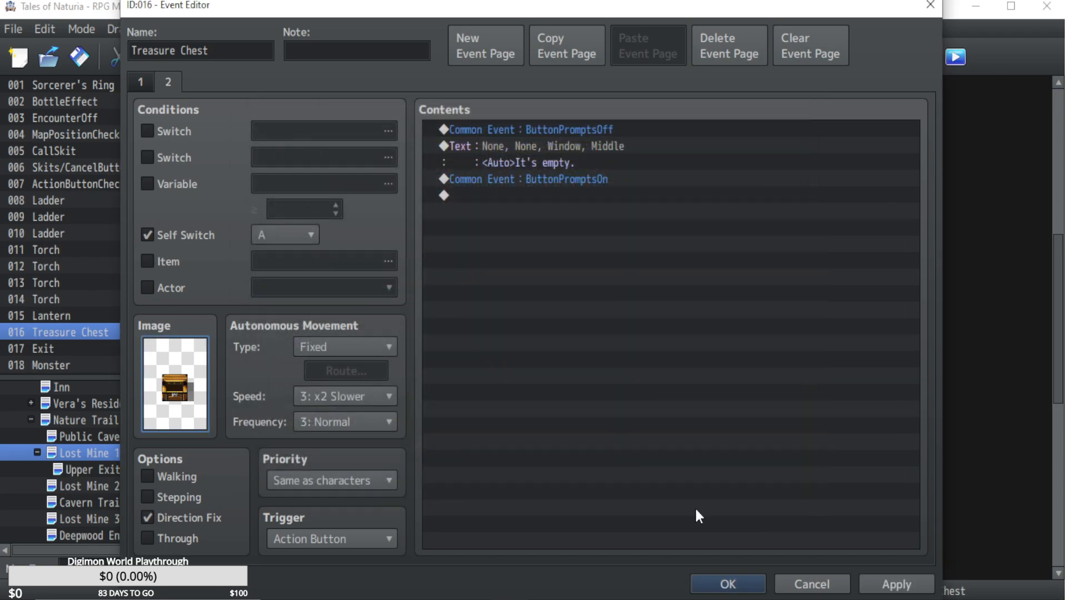
click(728, 585)
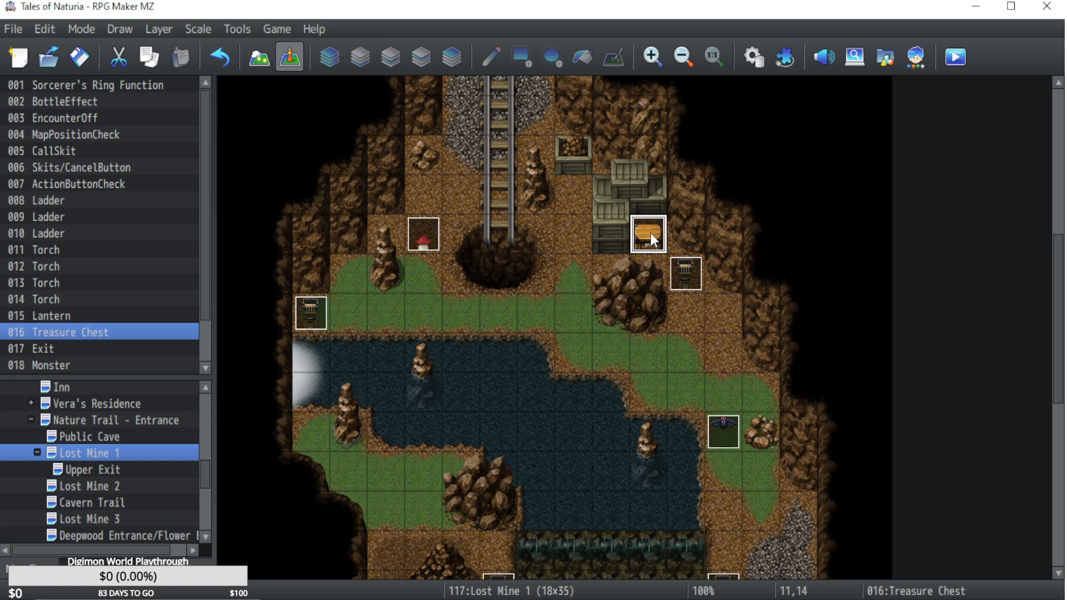
In Public Cave, change page 2 of the treasure chest at the west wall to the fully open wooden chest image.
click(89, 437)
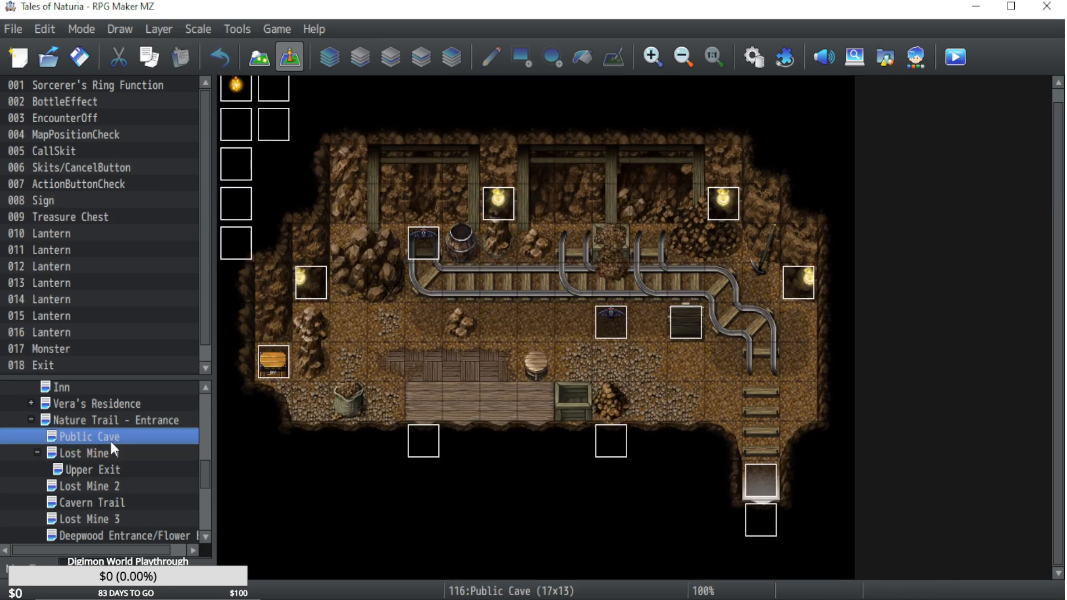
double_click(254, 351)
click(809, 584)
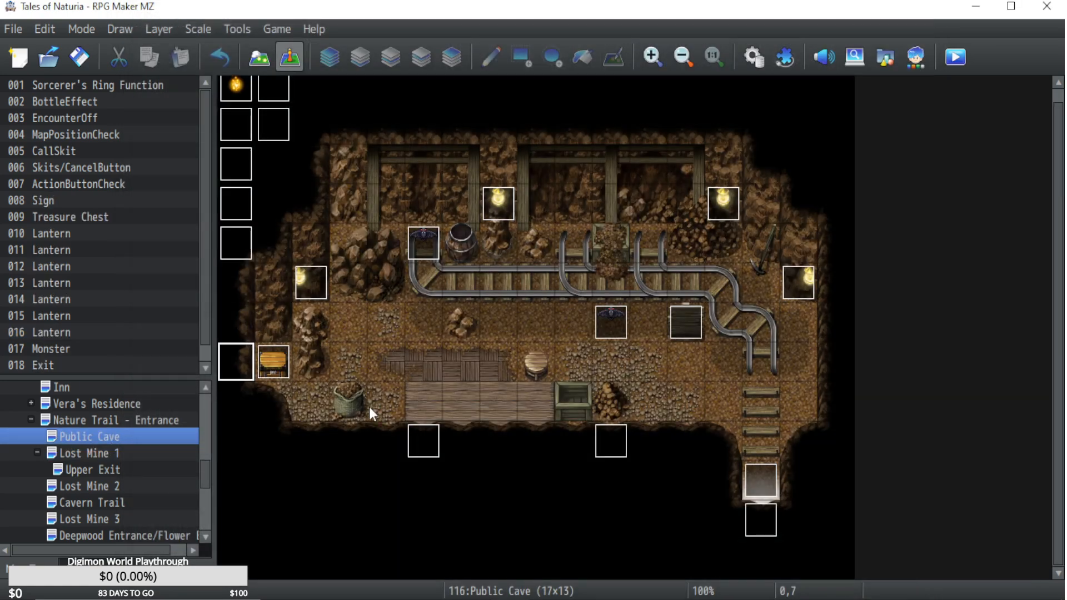
click(286, 358)
double_click(286, 358)
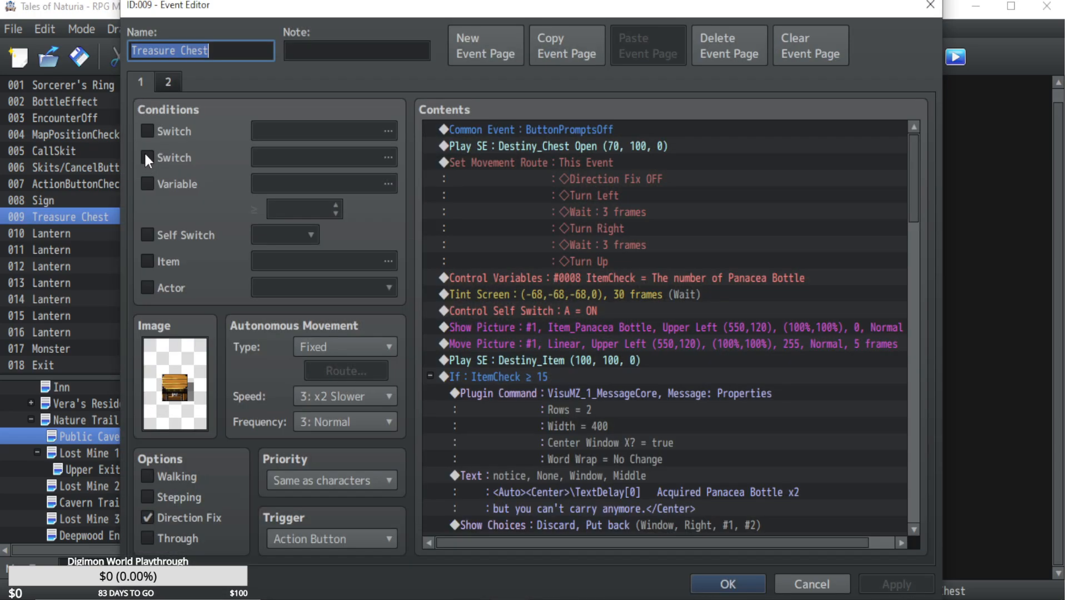
double_click(173, 406)
double_click(625, 357)
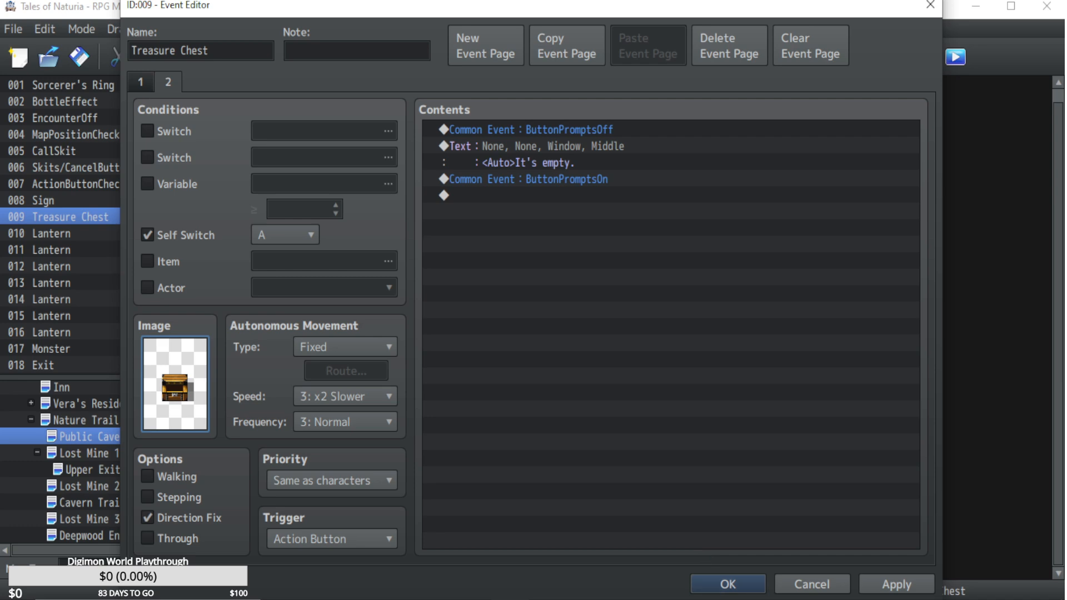
click(728, 584)
In Nature Trail - Entrance, set page 2 of the riverbank Syrup Bottle chest to the fully open wooden chest image.
click(98, 470)
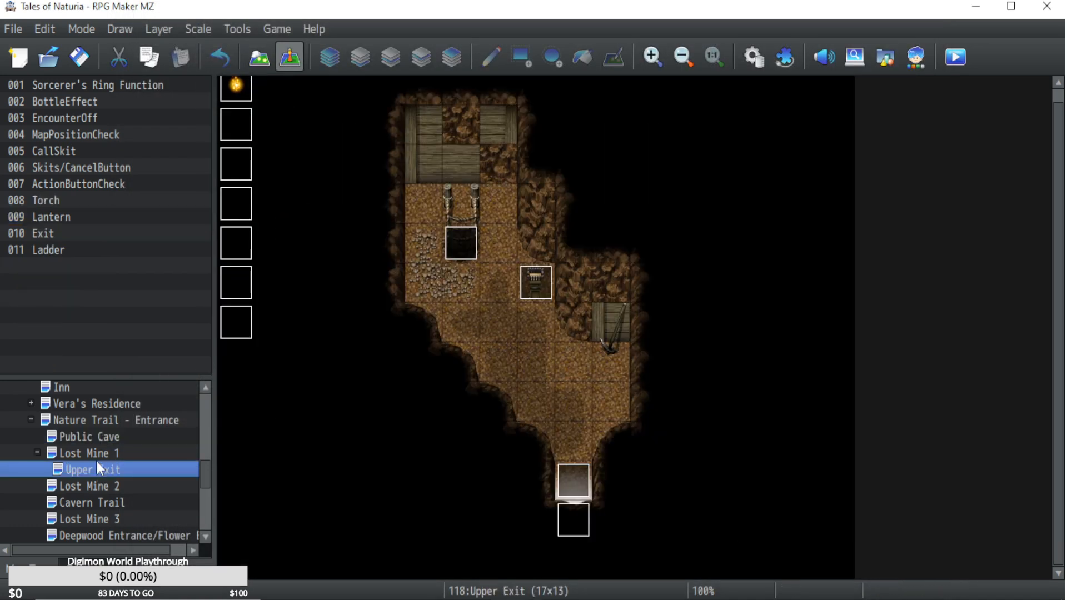
click(105, 456)
click(110, 488)
click(104, 501)
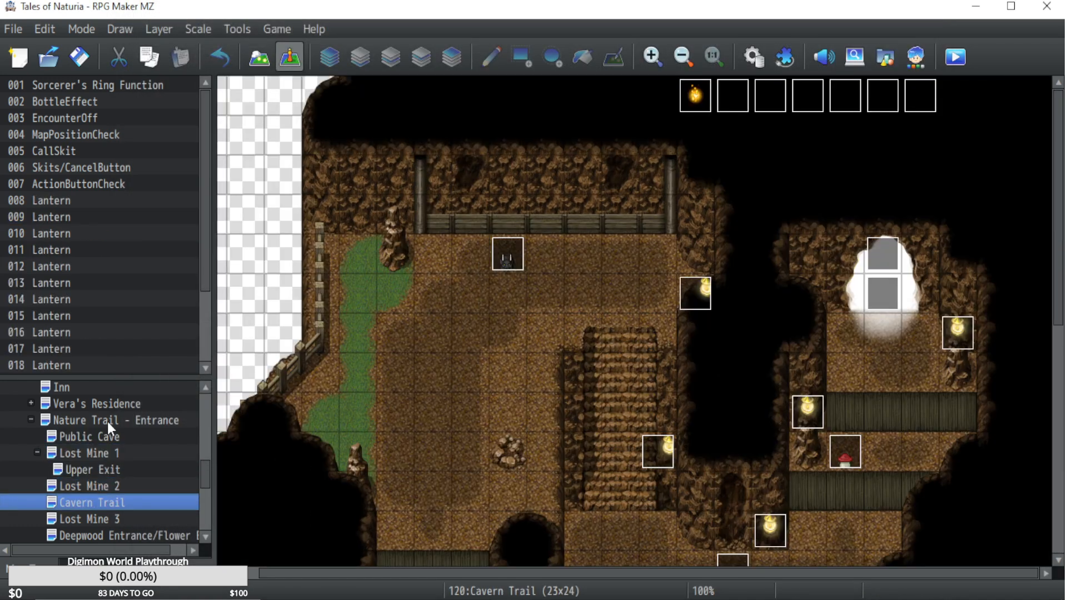
click(108, 421)
drag(829, 568, 639, 573)
double_click(770, 385)
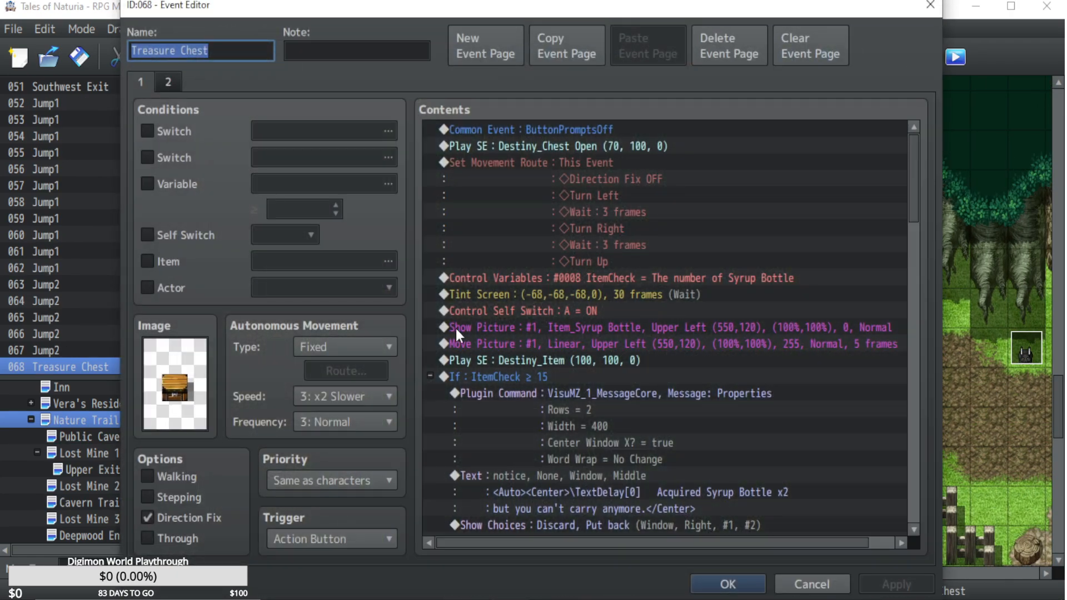
click(166, 83)
double_click(174, 383)
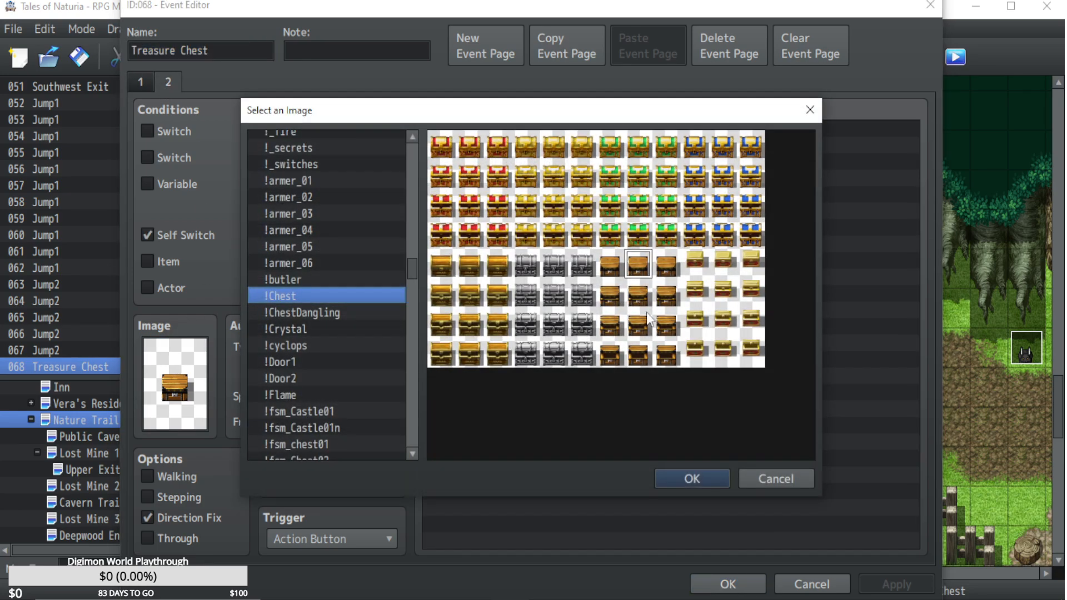
double_click(642, 354)
click(726, 591)
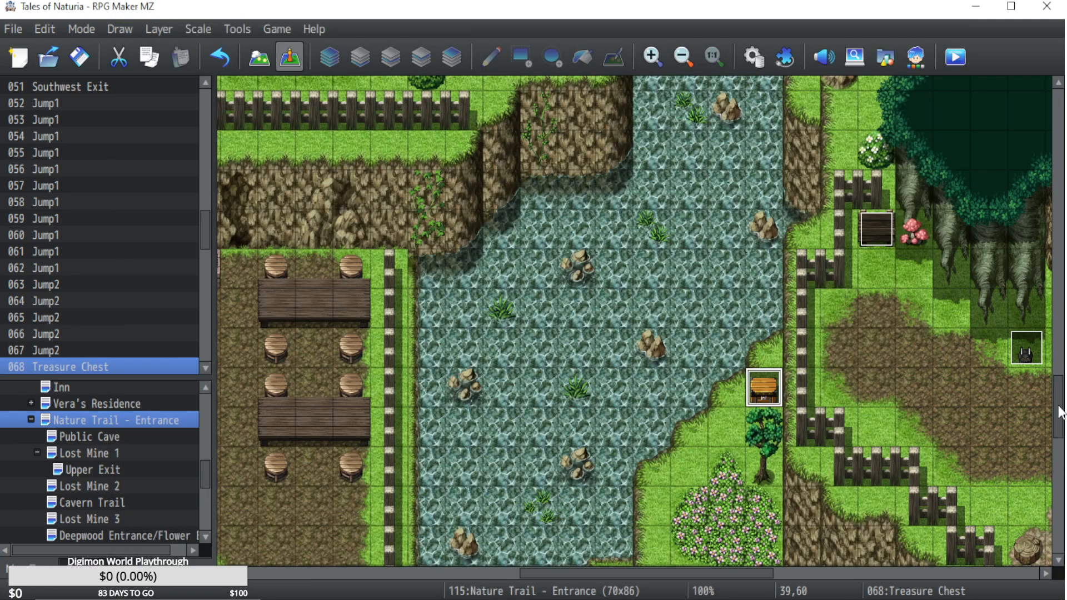
Update the page 2 image of the Leather Gloves chest beside the flowers in Nature Trail - Entrance to the open wooden chest.
scroll(1059, 411, down, 10)
drag(738, 572, 595, 572)
scroll(609, 423, up, 2)
double_click(555, 210)
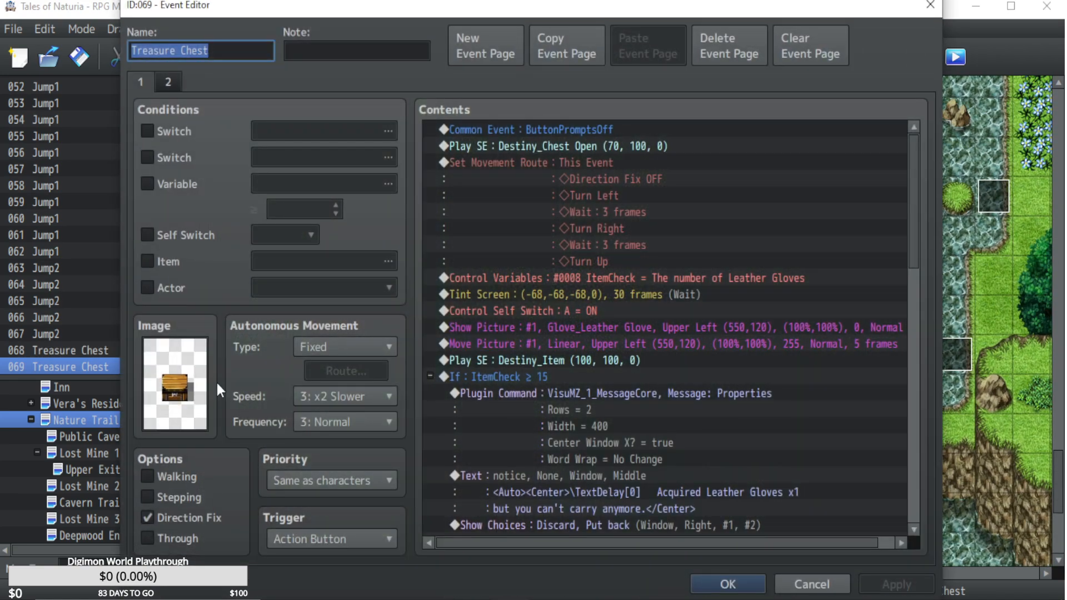
click(168, 82)
double_click(185, 405)
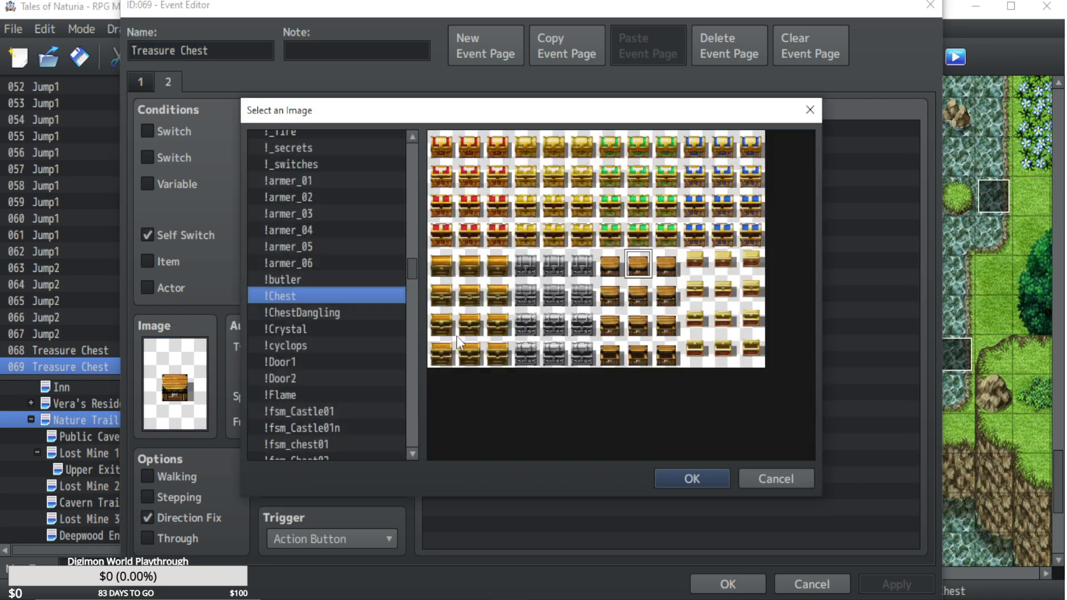
click(692, 478)
click(708, 589)
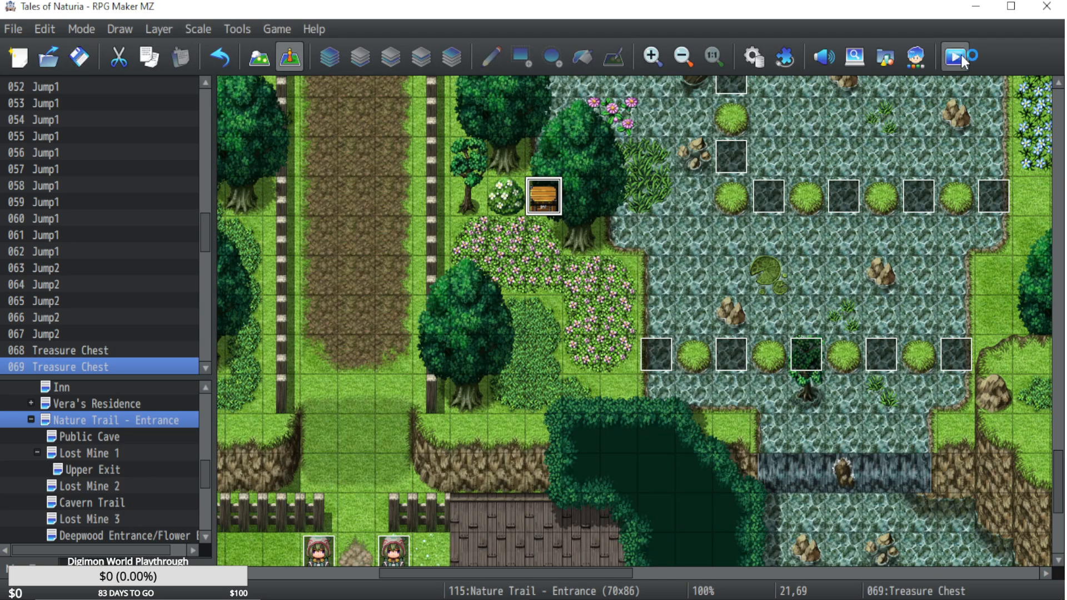
Start a playtest of the game and load a saved file from the title screen.
click(961, 54)
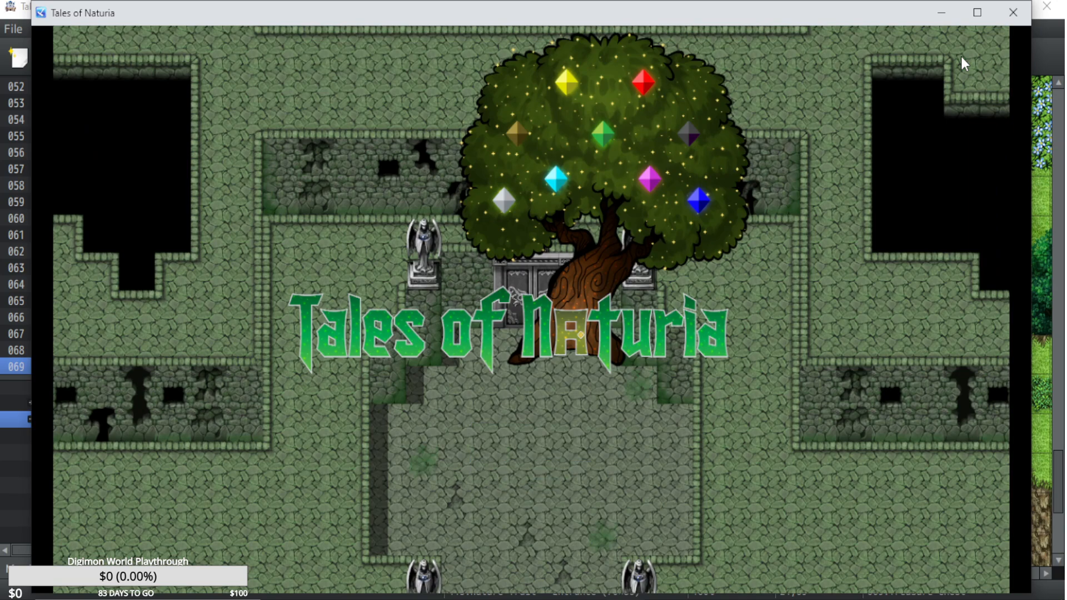
key(z)
key(Up)
key(Up)
key(Up)
key(Up)
key(Up)
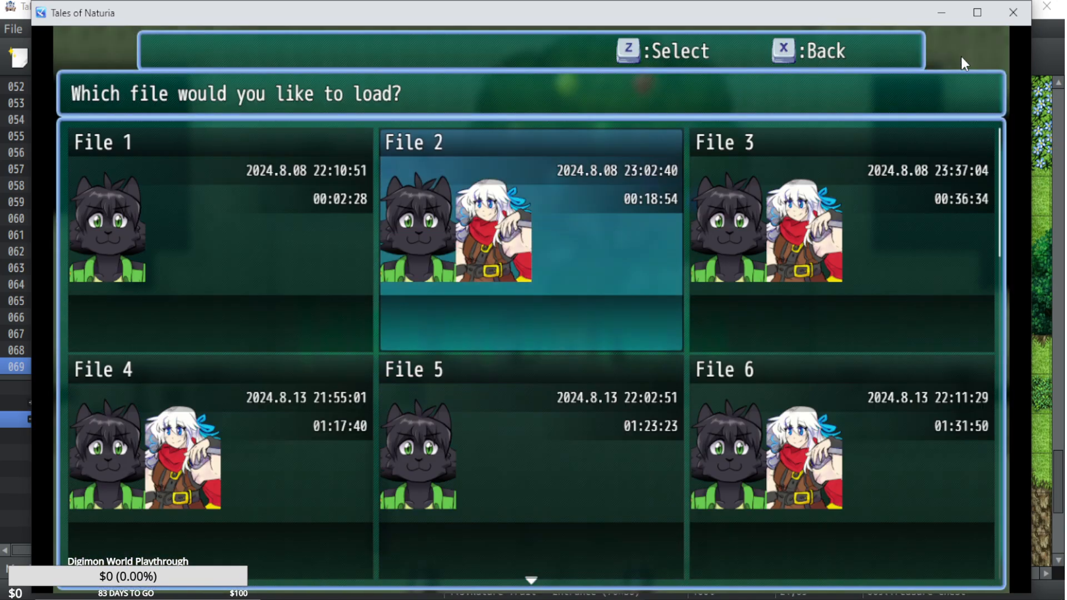
key(z)
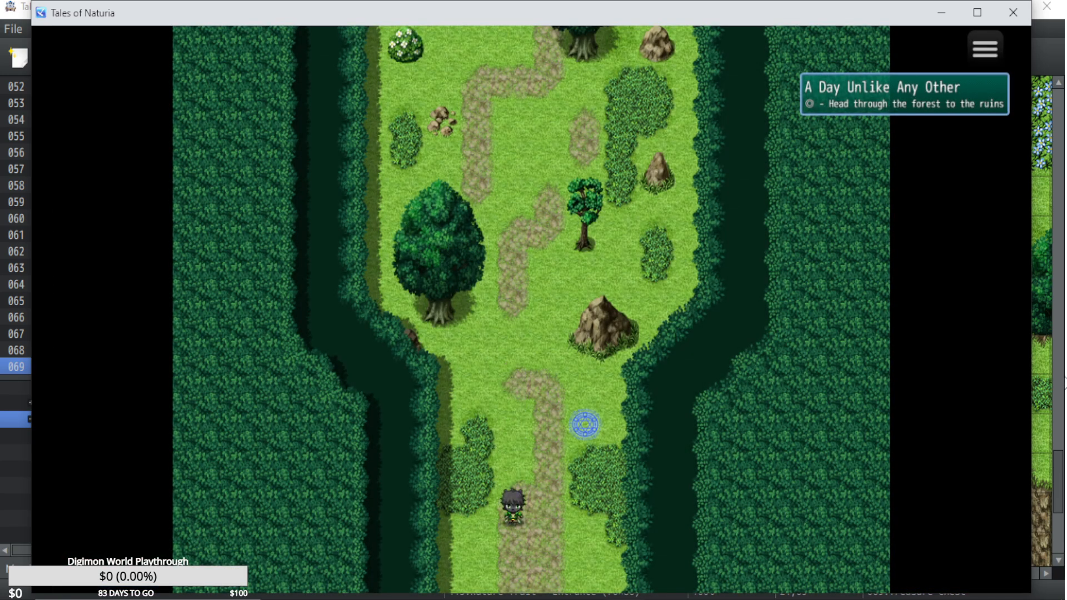
Walk south along the forest path and follow its bend southwest past the black monster.
key(Down)
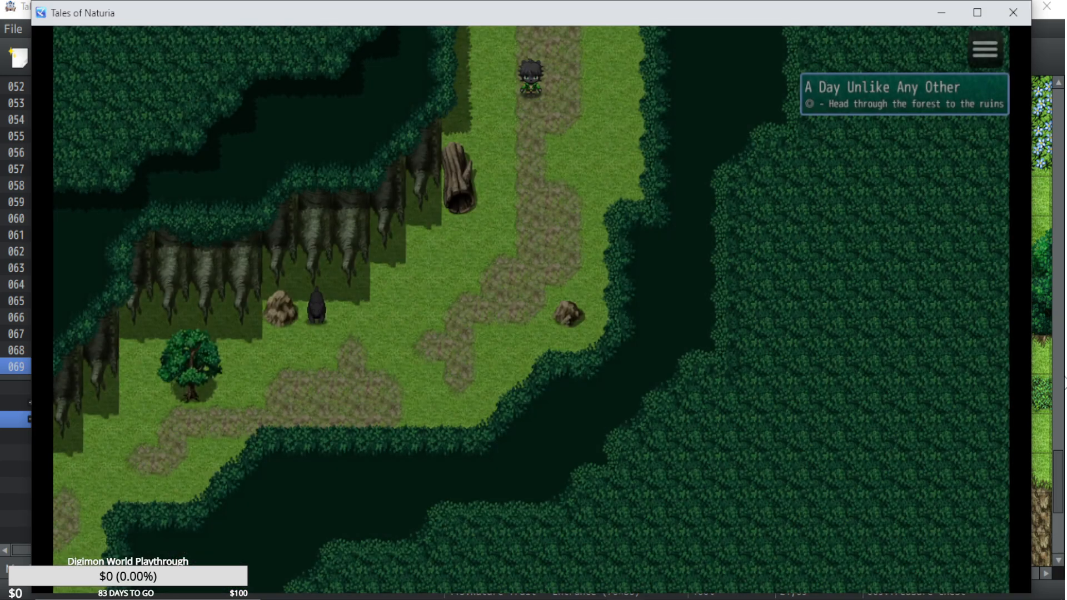
key(Down)
key(Left)
key(Right)
key(Down)
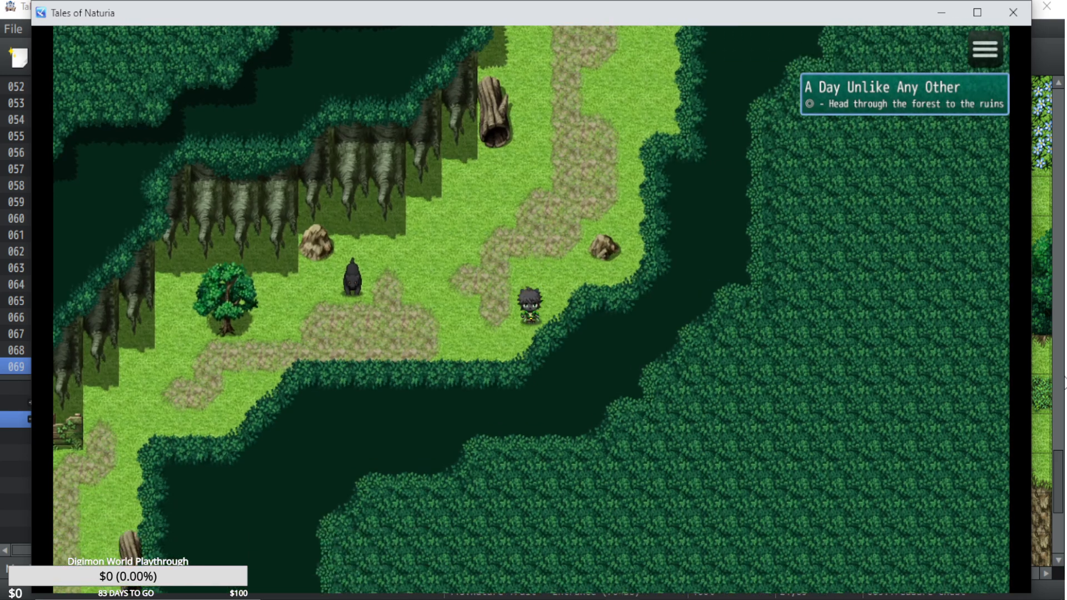
key(Left)
key(Down)
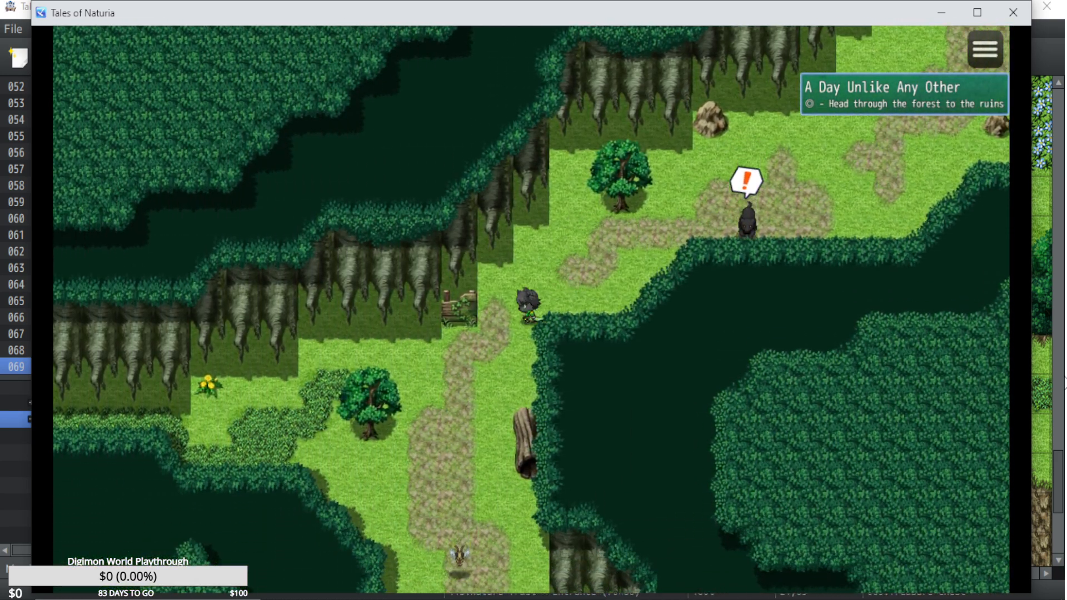
Walk west through the undergrowth below the cliffs and run into the dark monster to start a battle.
key(Left)
key(Down)
key(Left)
key(Down)
key(Left)
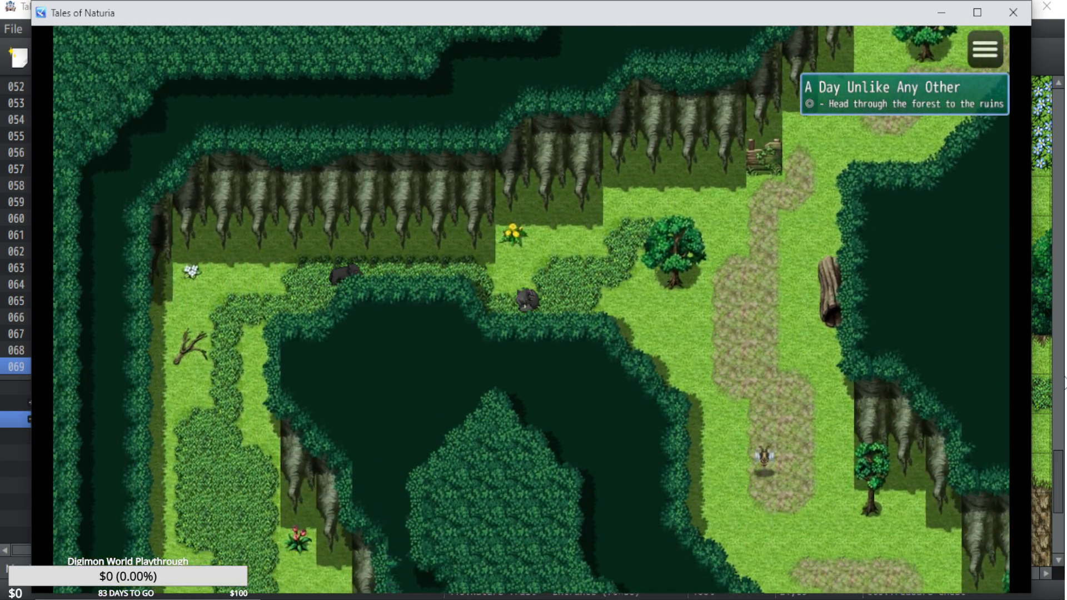
key(Up)
key(Left)
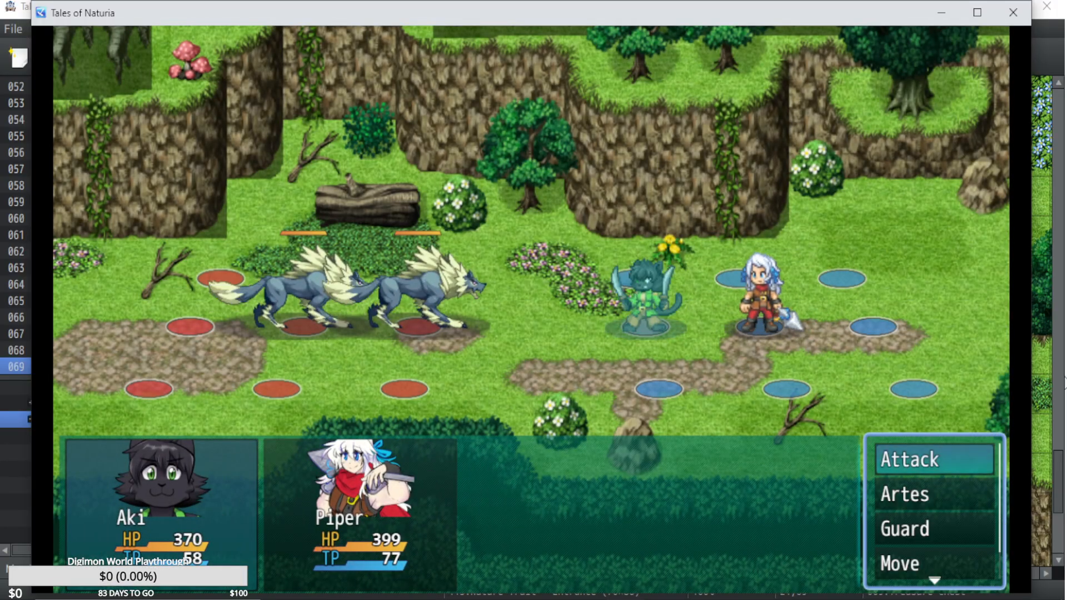
Fight the first battle round against the two Dire Wolves, using Aki's Demon Fang and Piper's Sonic Thrust artes.
key(Down)
key(Return)
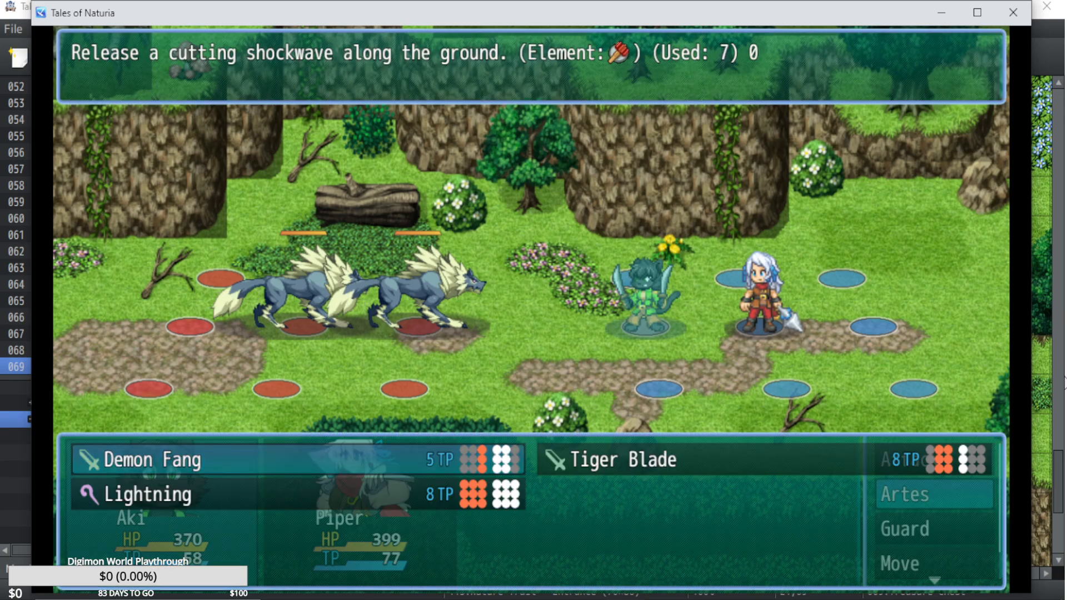
key(Return)
key(Down)
key(Return)
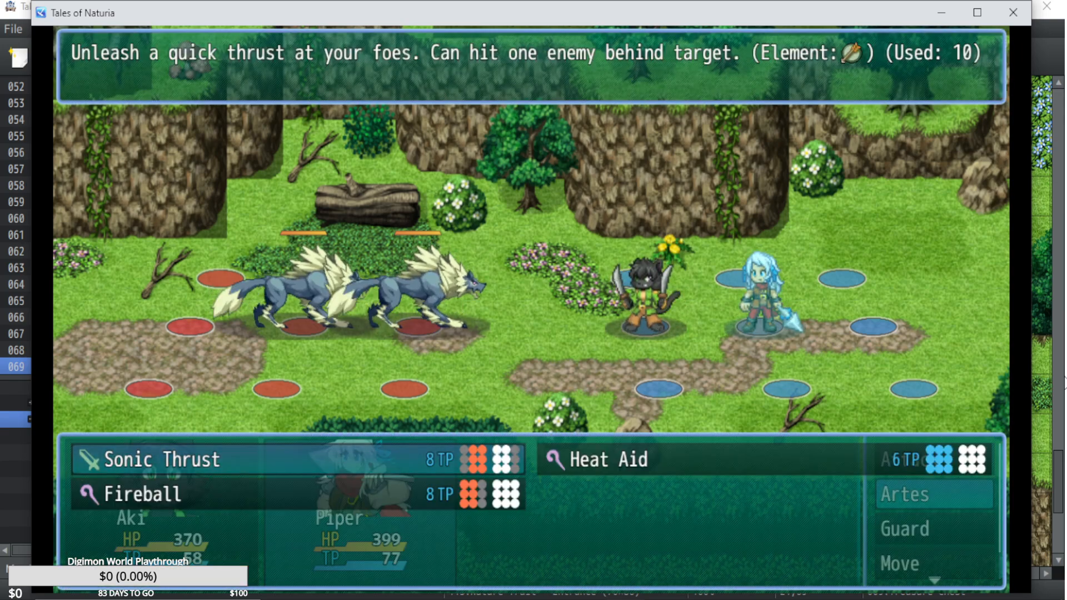
key(Return)
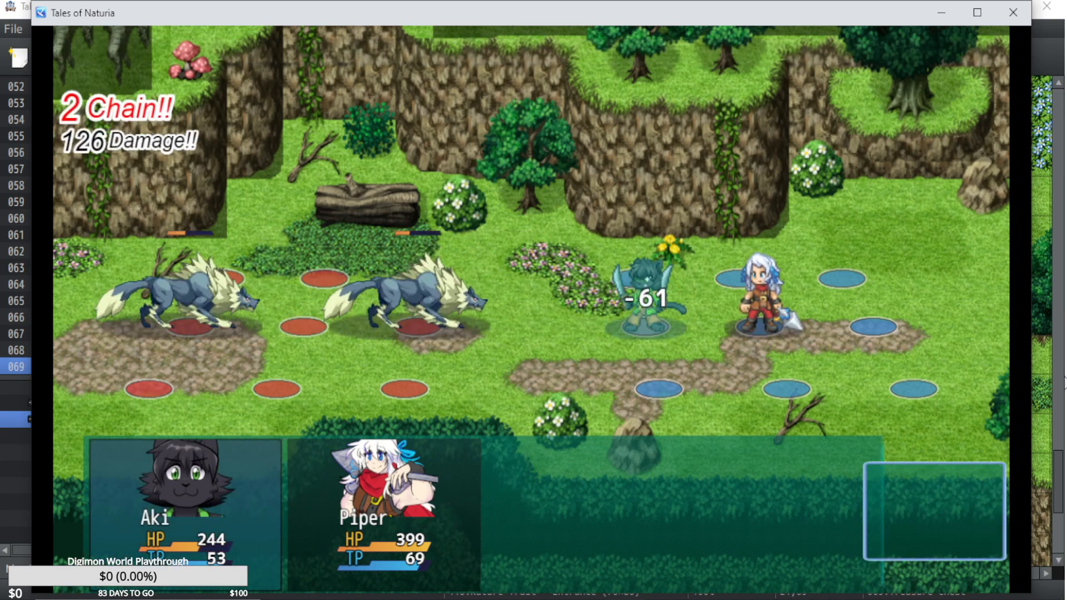
Finish the battle with the Dire Wolves in a second round, using Aki's Tiger Blade and Piper's Fireball.
key(Return)
key(Right)
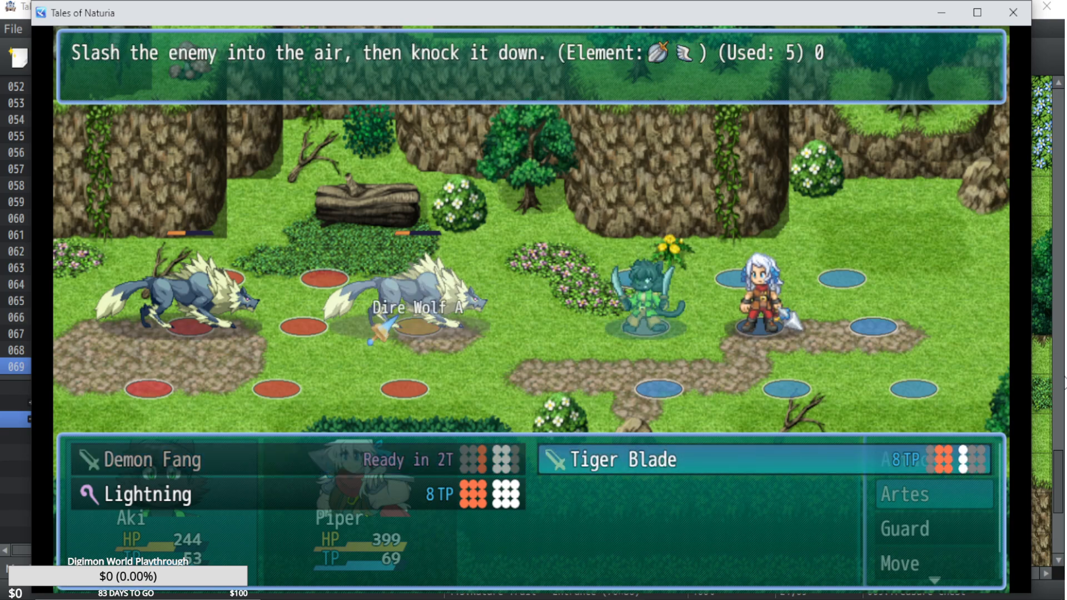
key(Return)
key(Return)
key(Down)
key(Return)
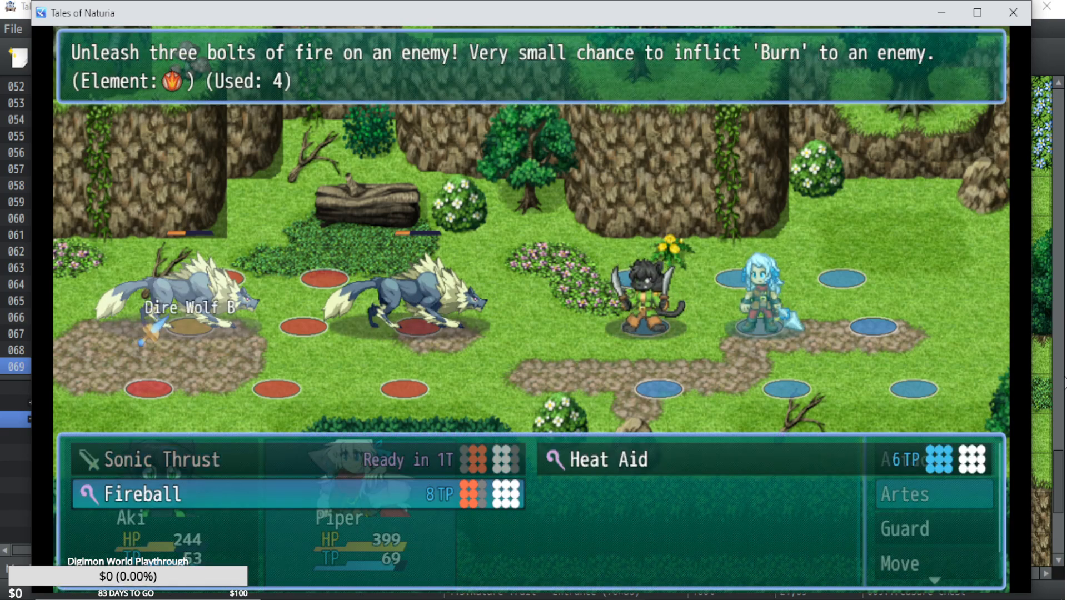
key(Return)
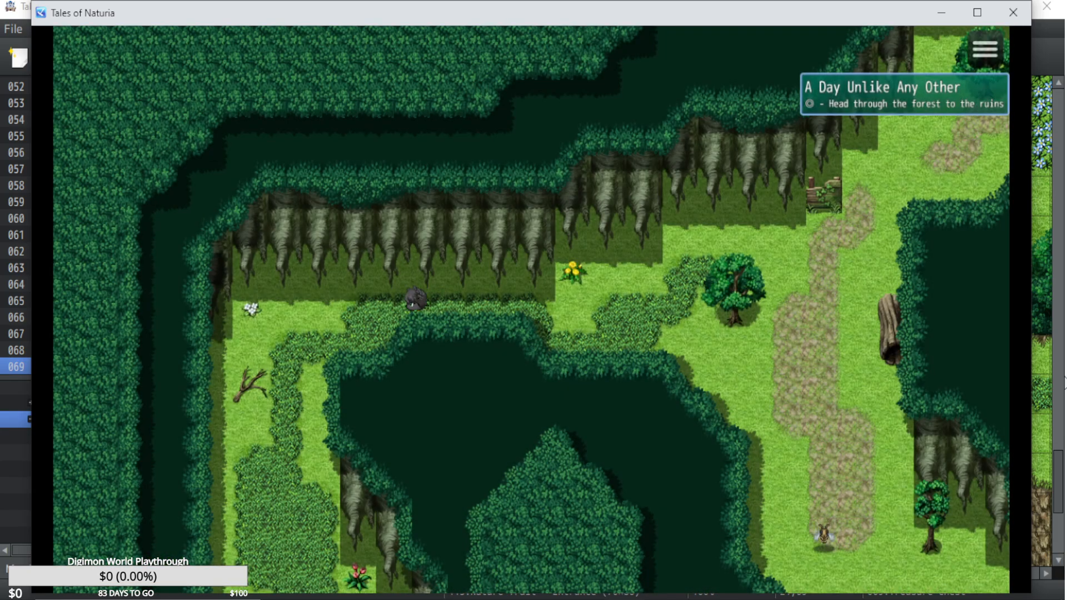
Walk around the western bend of the overgrown trail and return east past the yellow flowers below the cliffs.
key(Down)
key(Left)
key(Up)
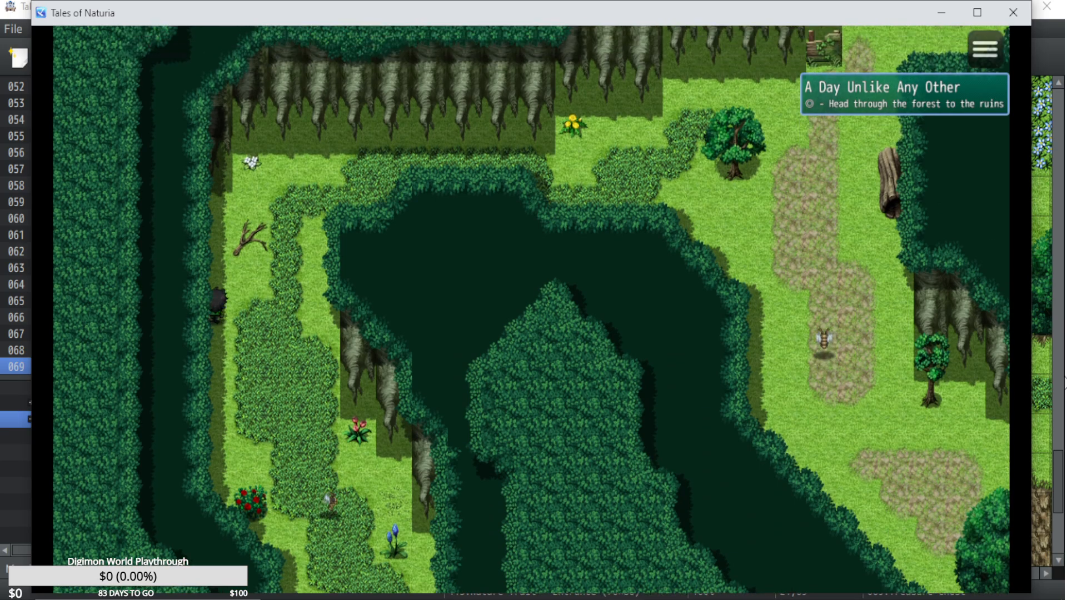
key(Right)
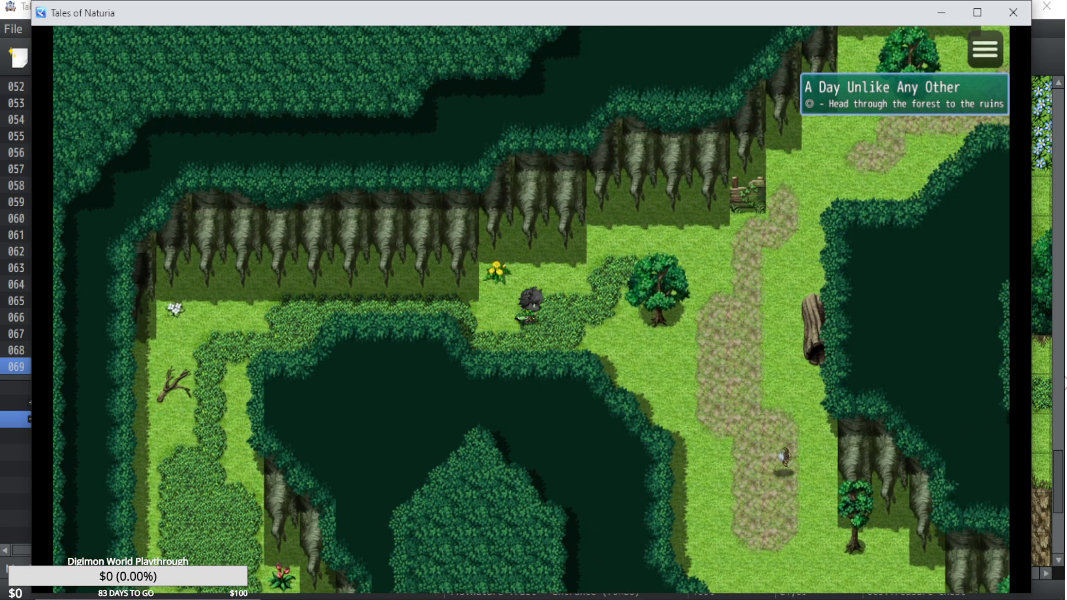
Walk southeast along the forest path, past the two large trees, to the clearing below the red treasure chest.
key(Down)
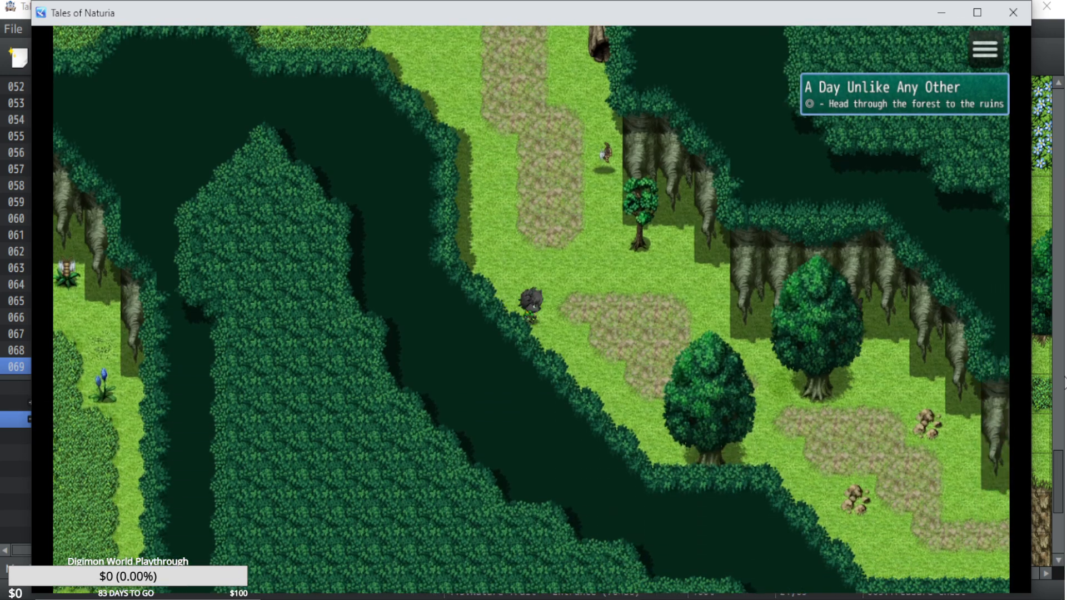
key(Right)
key(Down)
key(Right)
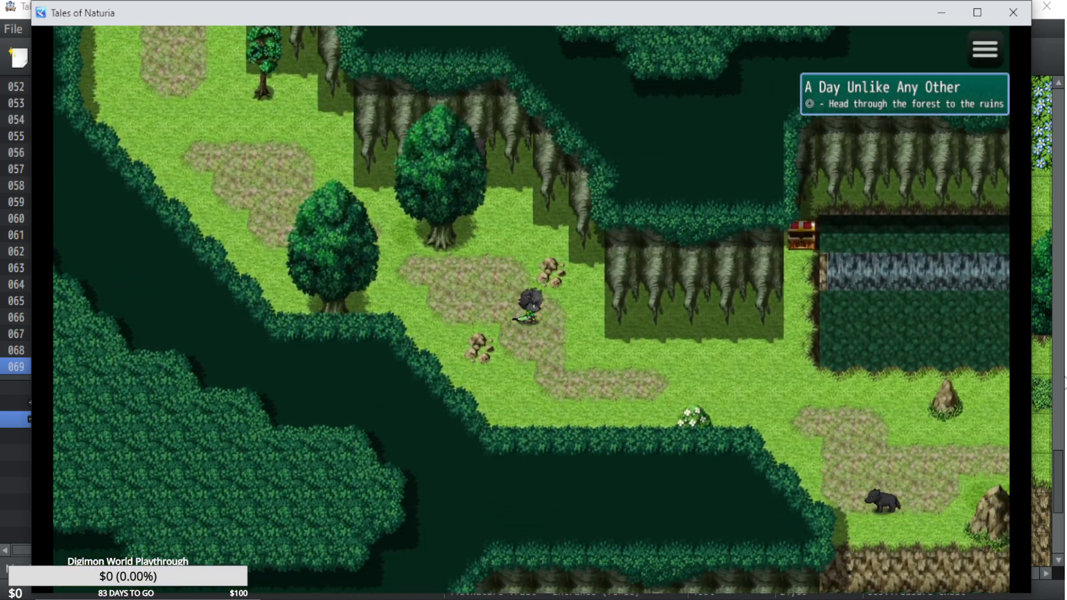
key(Right)
key(Down)
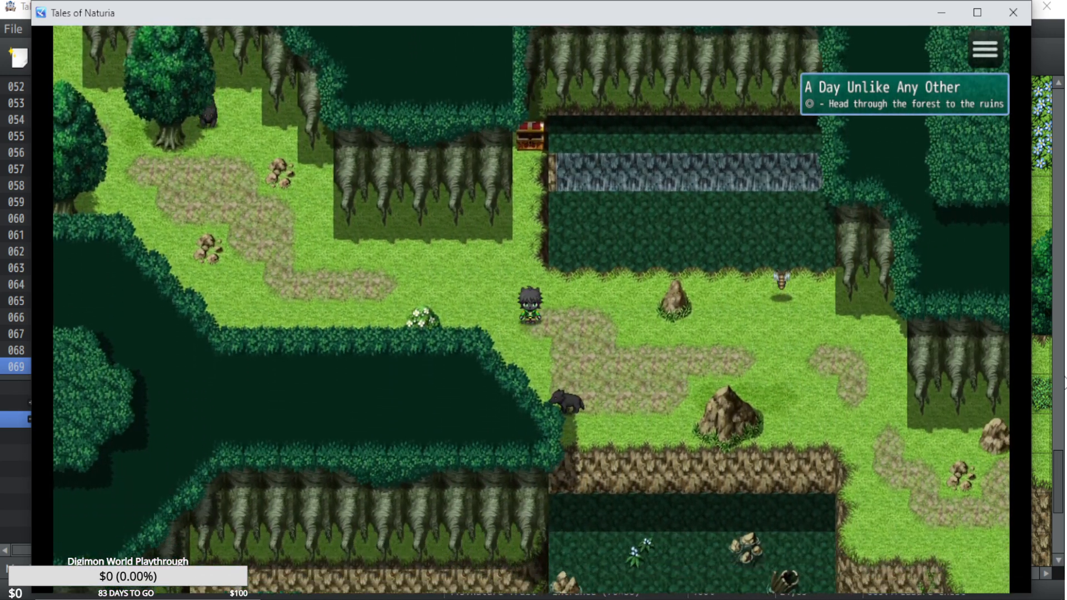
Walk southeast past the large rock to the cliff edge beside the big tree, and end the playtest.
key(Right)
key(Down)
key(Right)
key(Down)
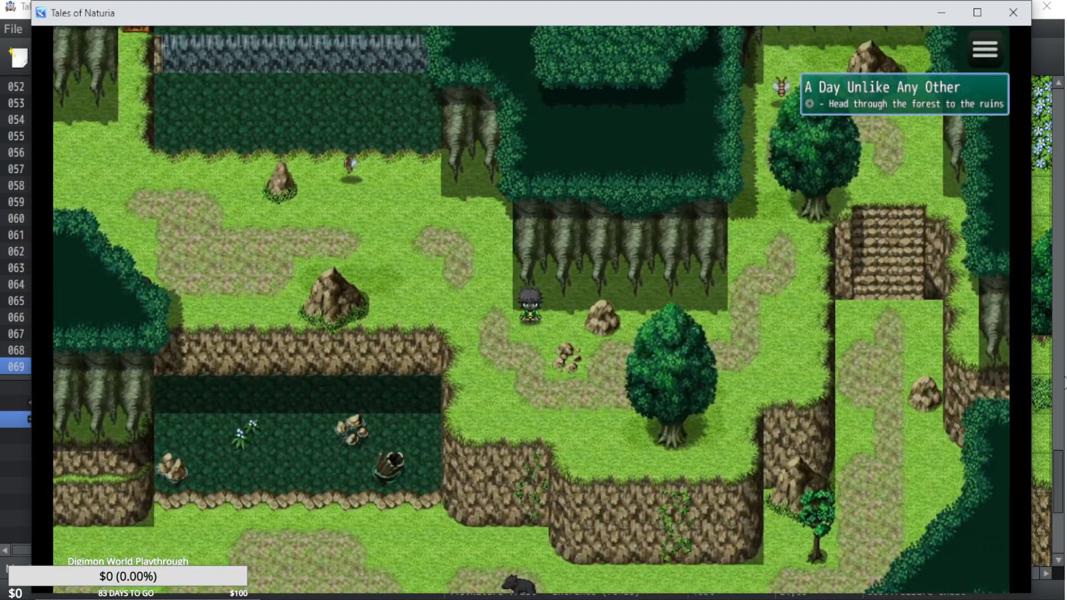
key(Left)
key(Down)
key(Right)
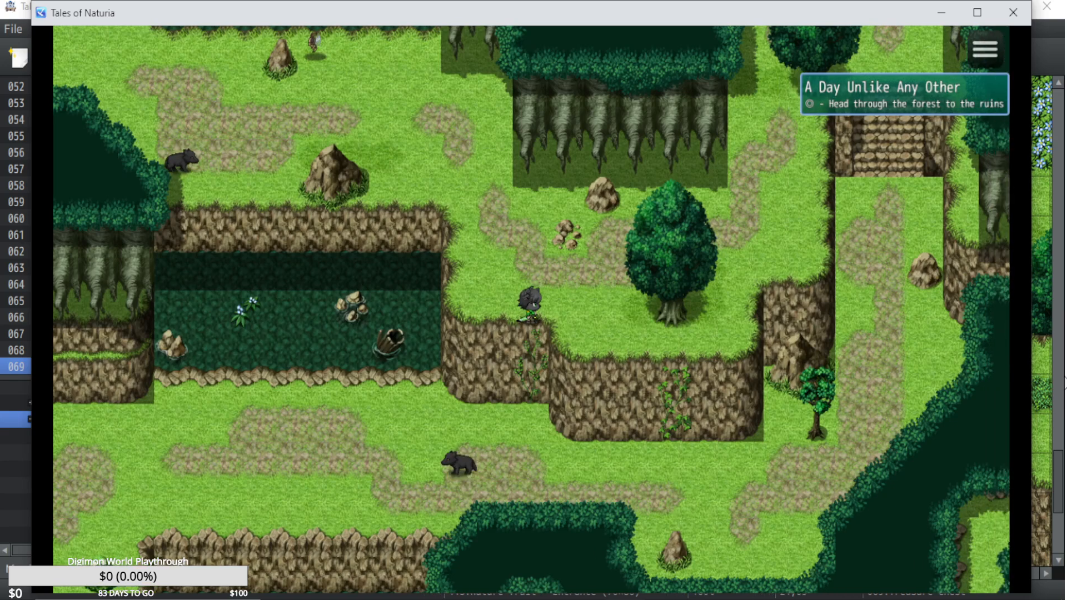
click(1013, 12)
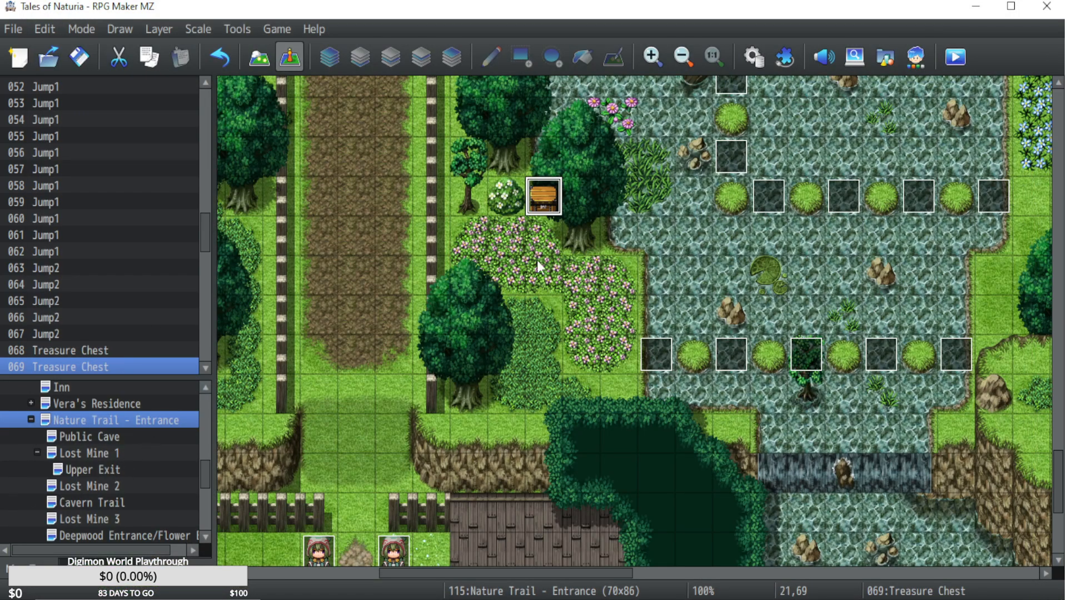
Check the page 2 settings of the Treasure Chest event beside the white flower bush, leaving them as they are.
double_click(547, 210)
click(163, 85)
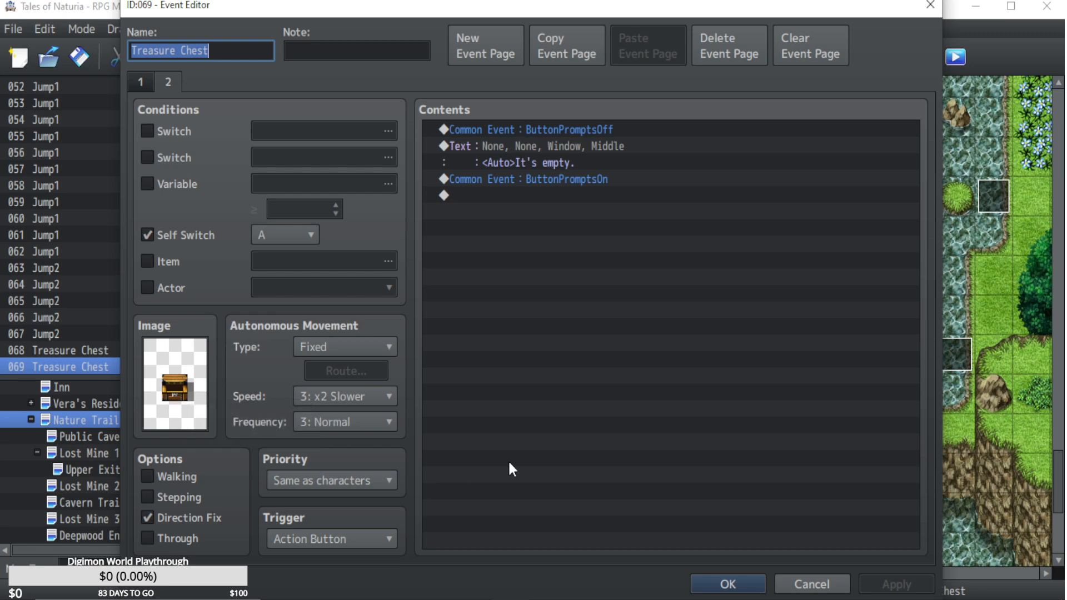
click(819, 575)
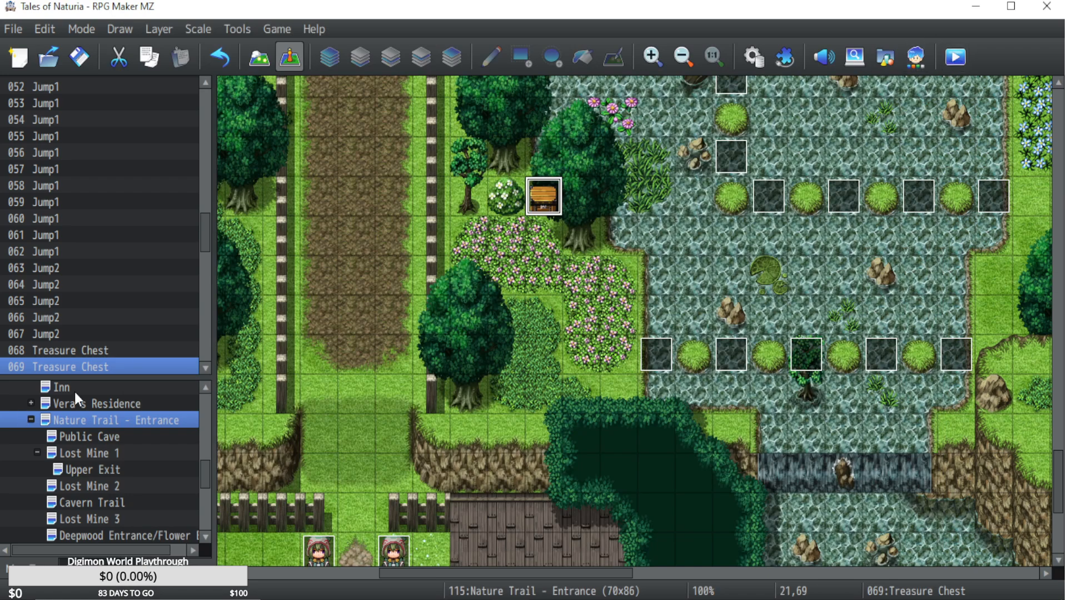
Examine the picture sequences for AkiSkitAni 1 and 2 in the database's AkiSkitPortraitUpdates common event.
drag(603, 573, 472, 573)
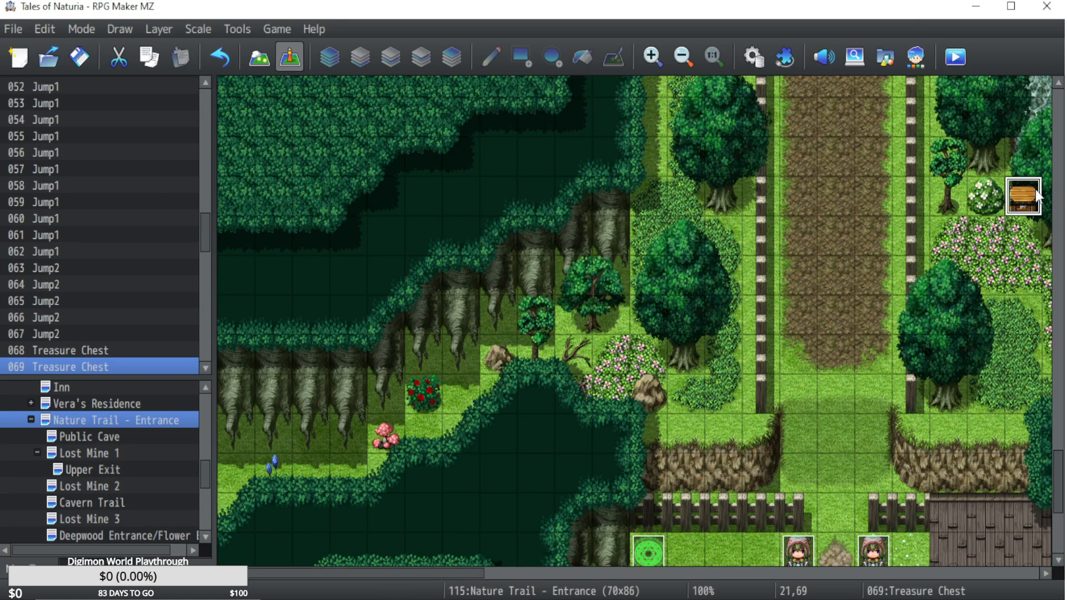
click(753, 56)
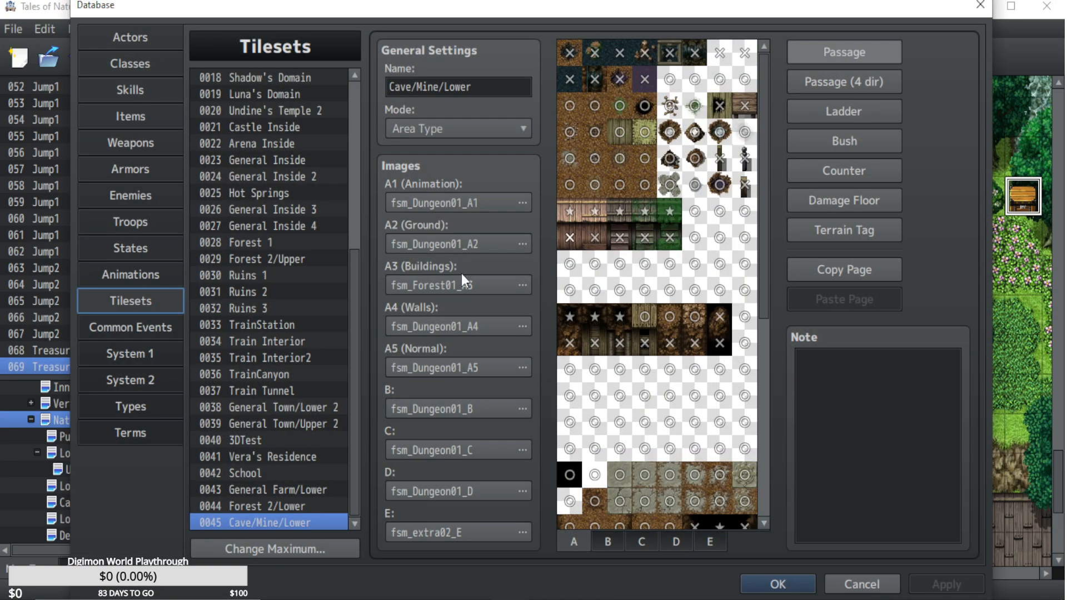
click(138, 331)
click(277, 235)
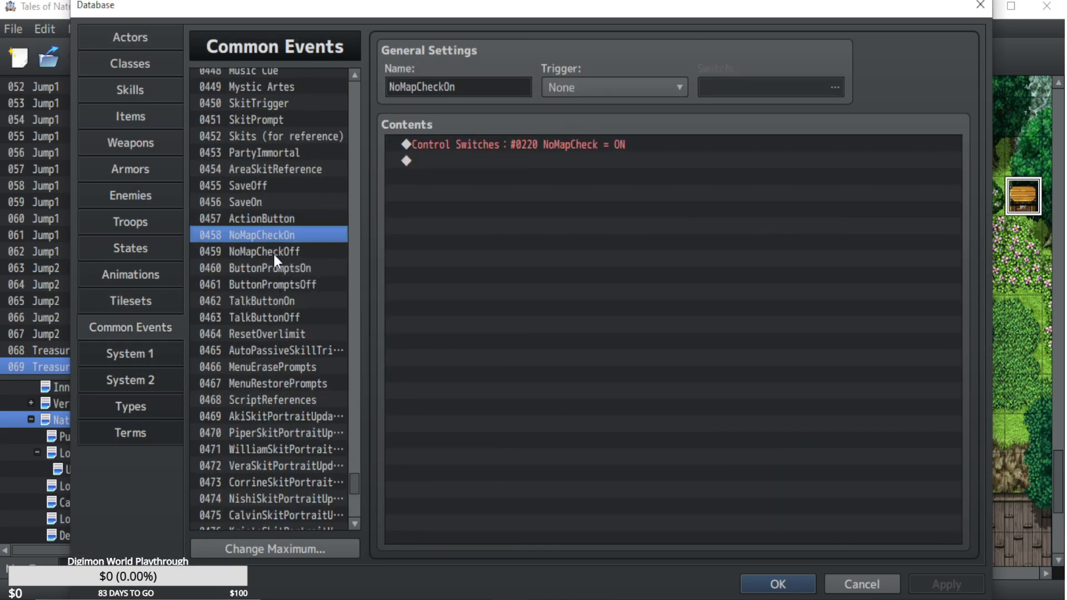
click(265, 417)
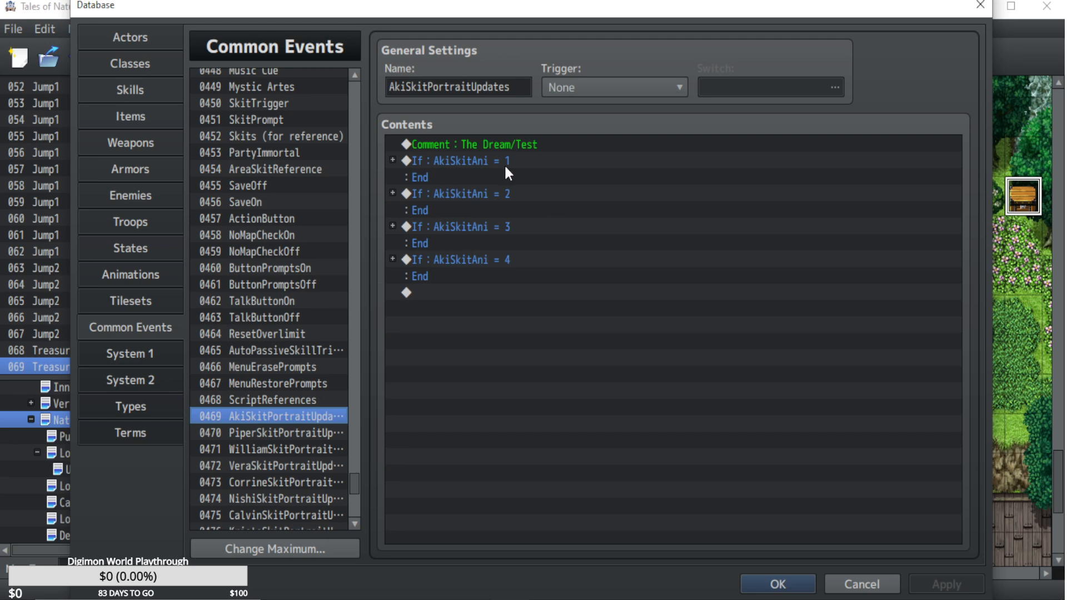
click(398, 158)
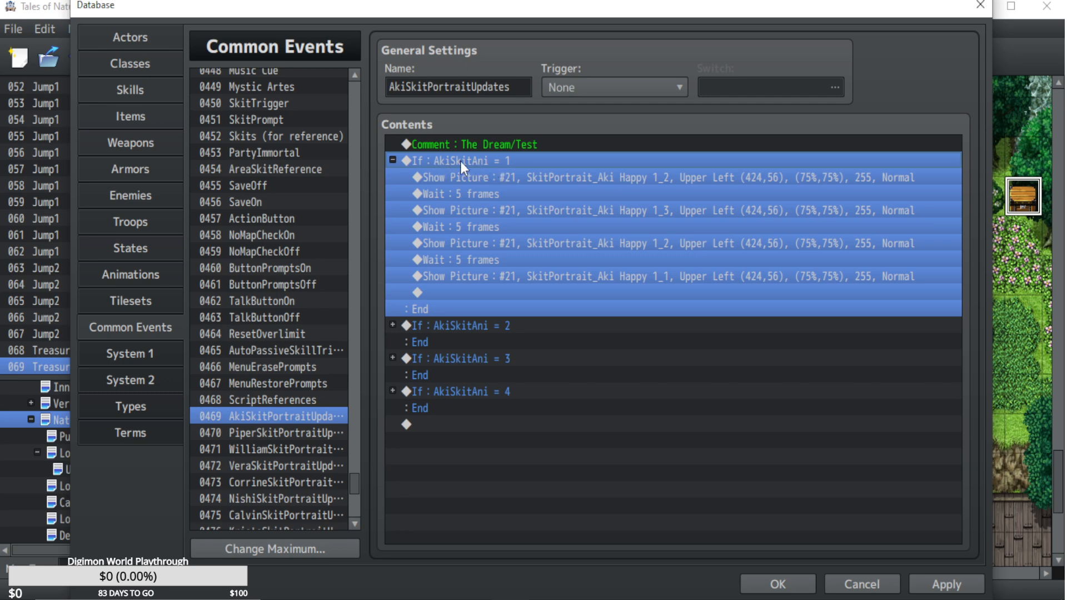
click(234, 426)
click(242, 415)
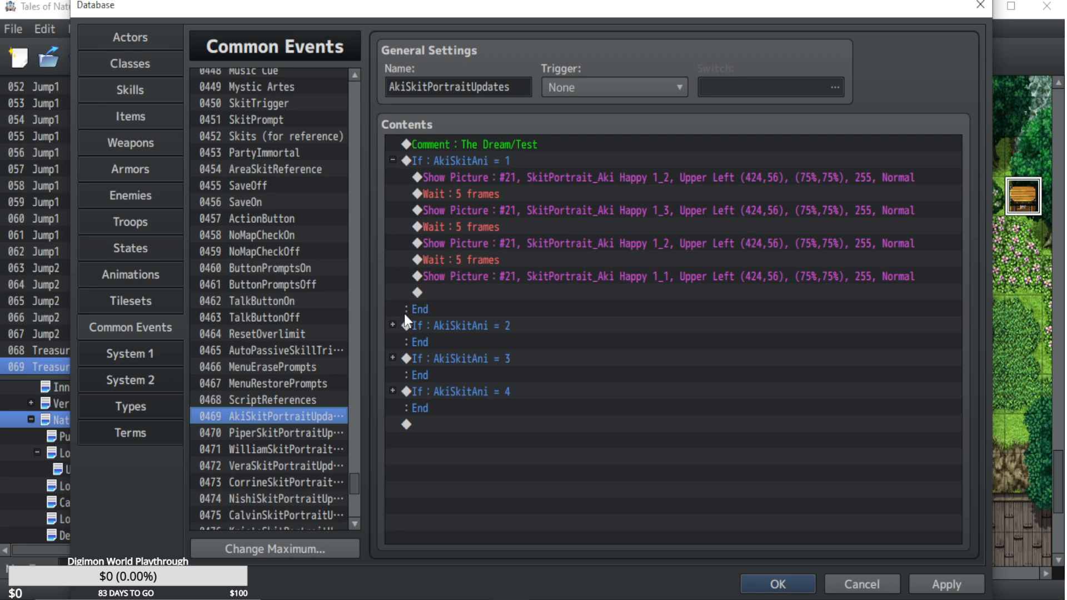
click(392, 325)
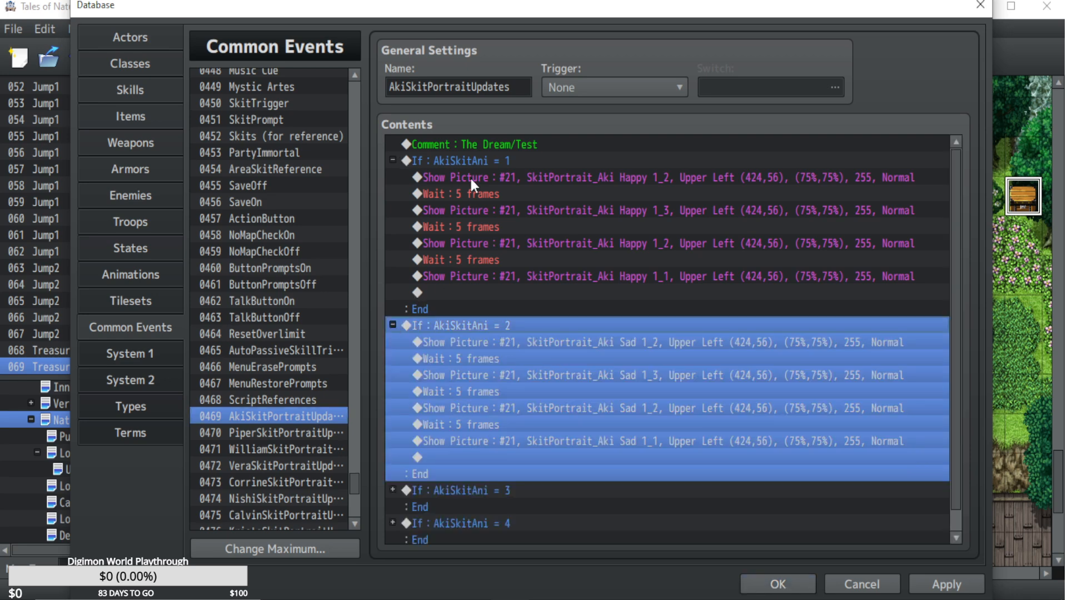
click(497, 140)
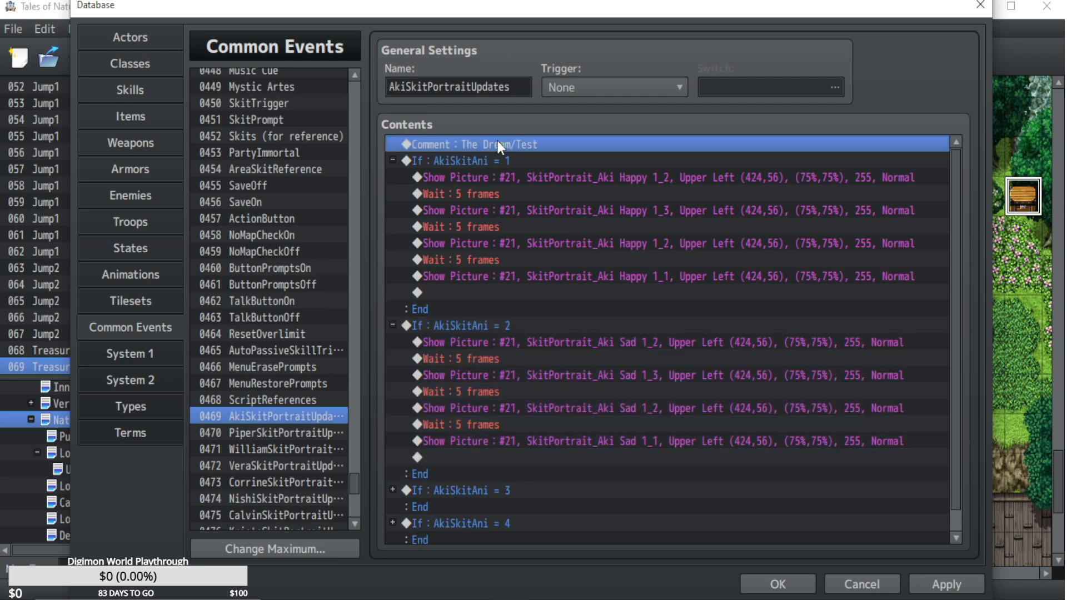
click(395, 321)
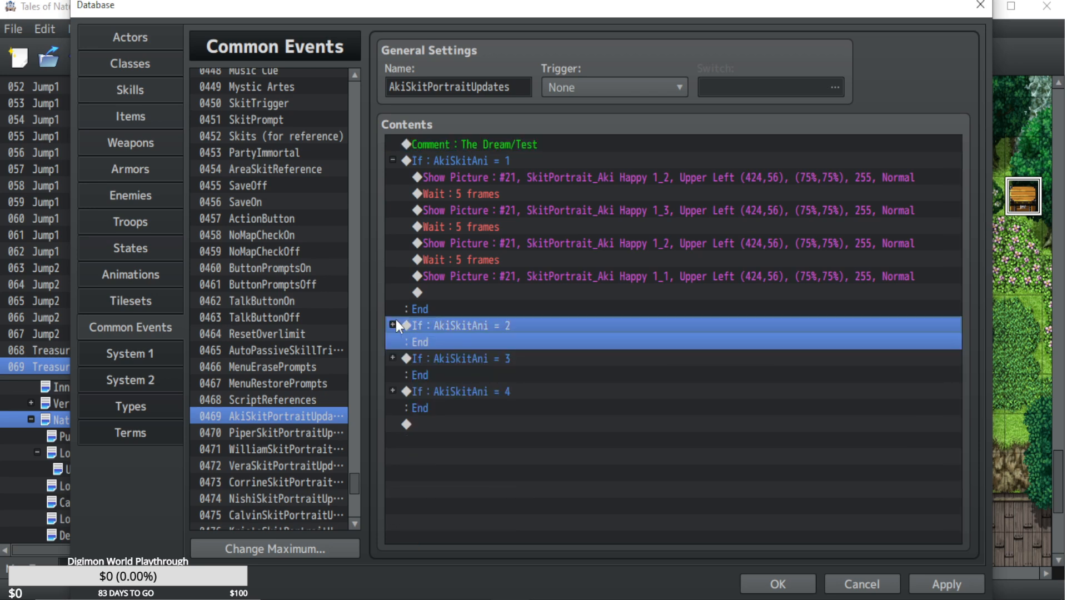
click(496, 145)
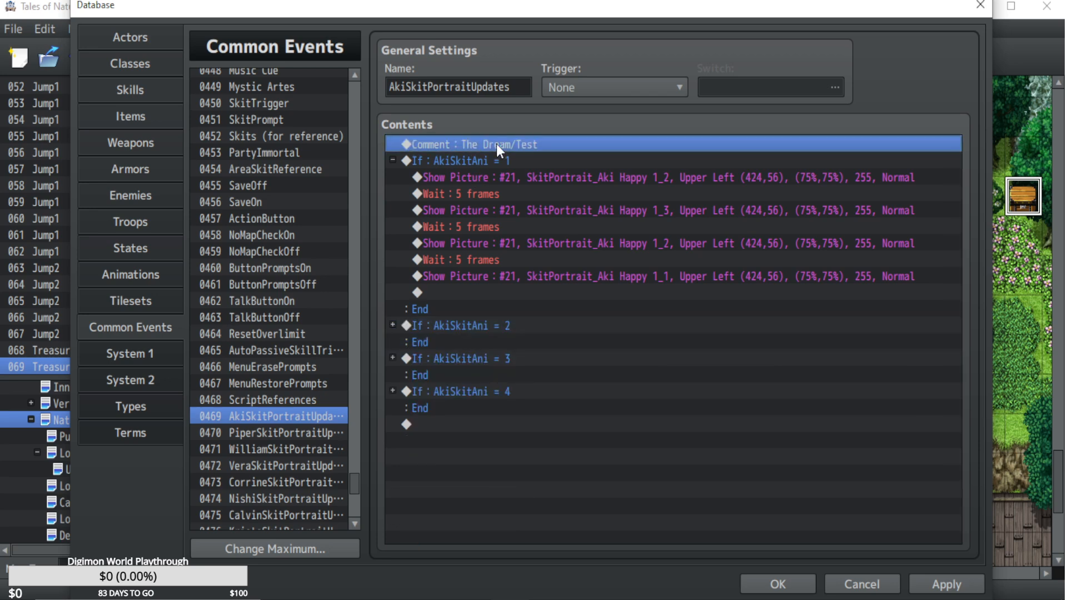
Review the common events between ScriptReferences and SkitTrigger, and expand the Lucky Item branch for ItemID = 3 in AutoPassiveSkillTriggers.
click(274, 399)
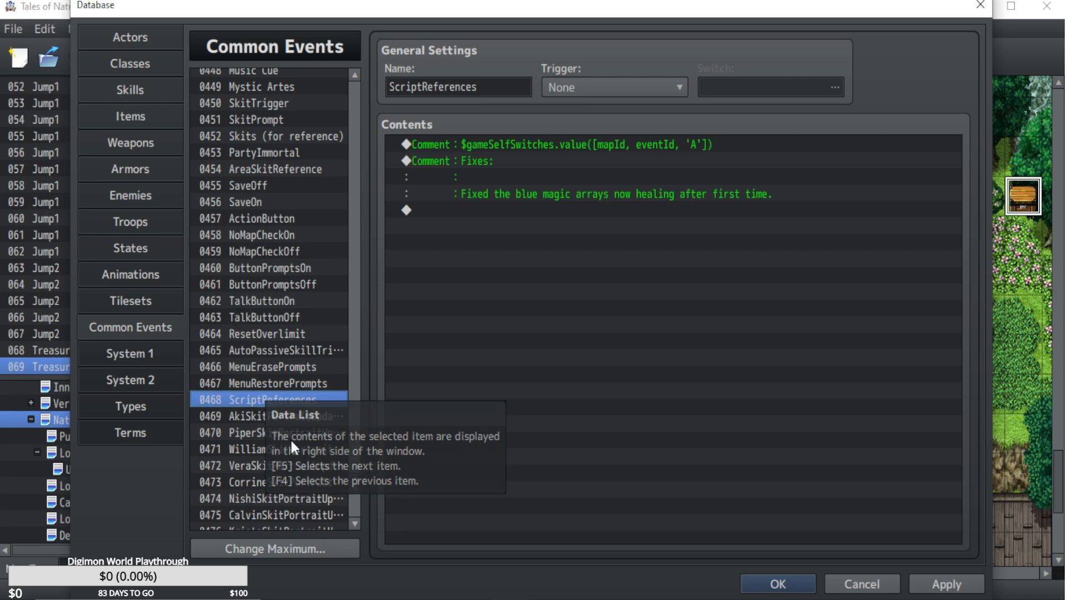
click(275, 384)
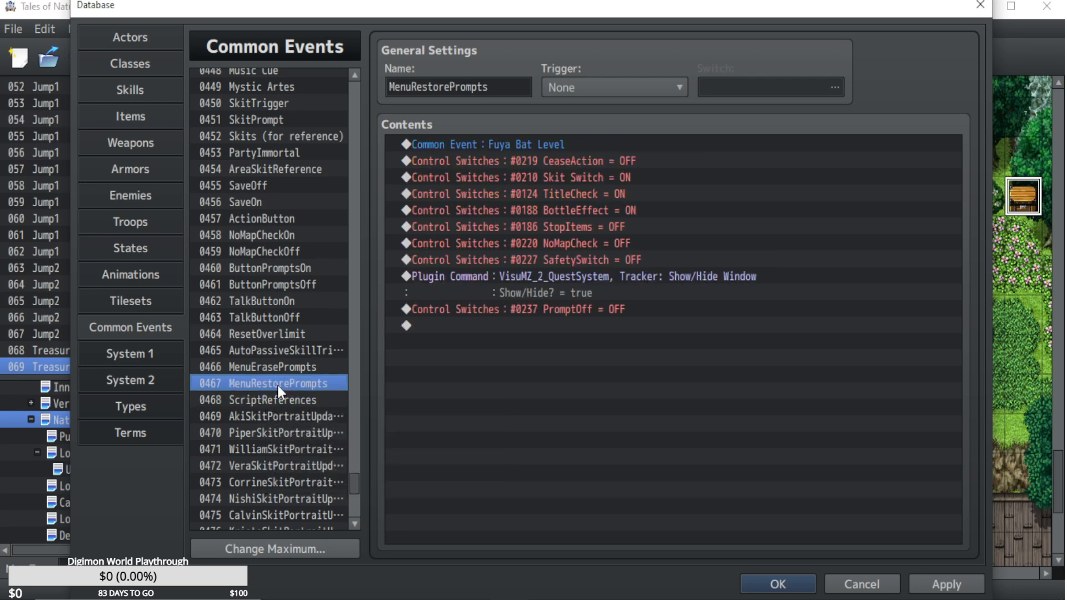
click(278, 361)
click(279, 351)
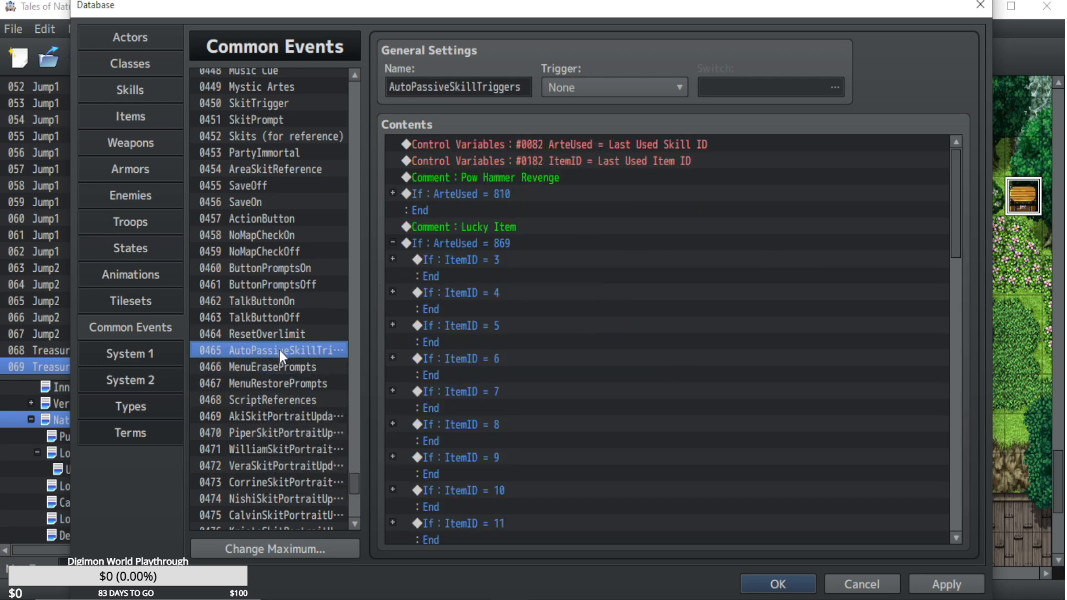
click(279, 334)
click(273, 98)
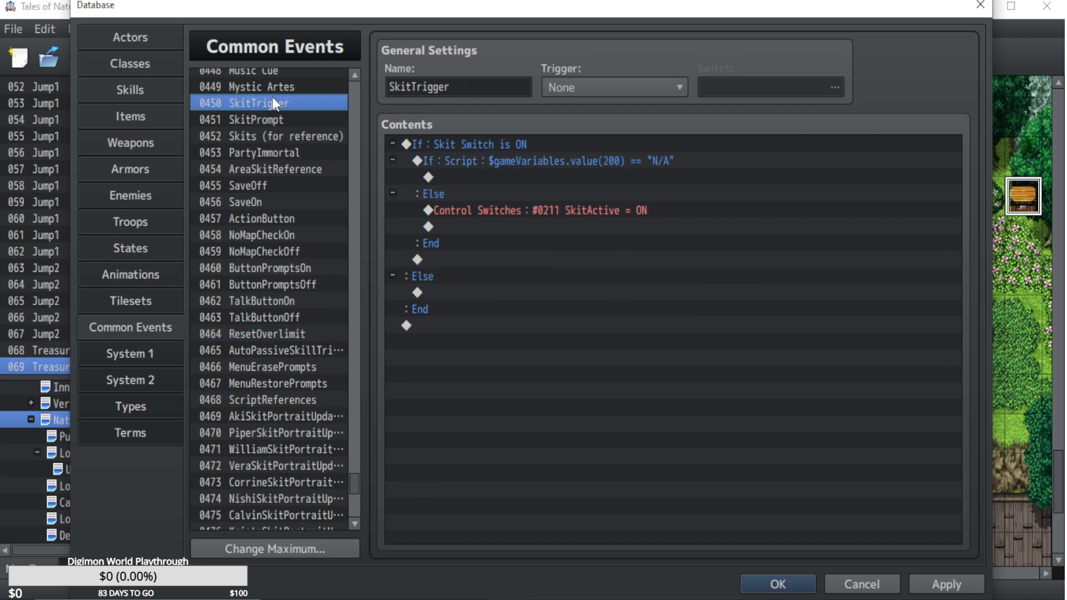
click(284, 353)
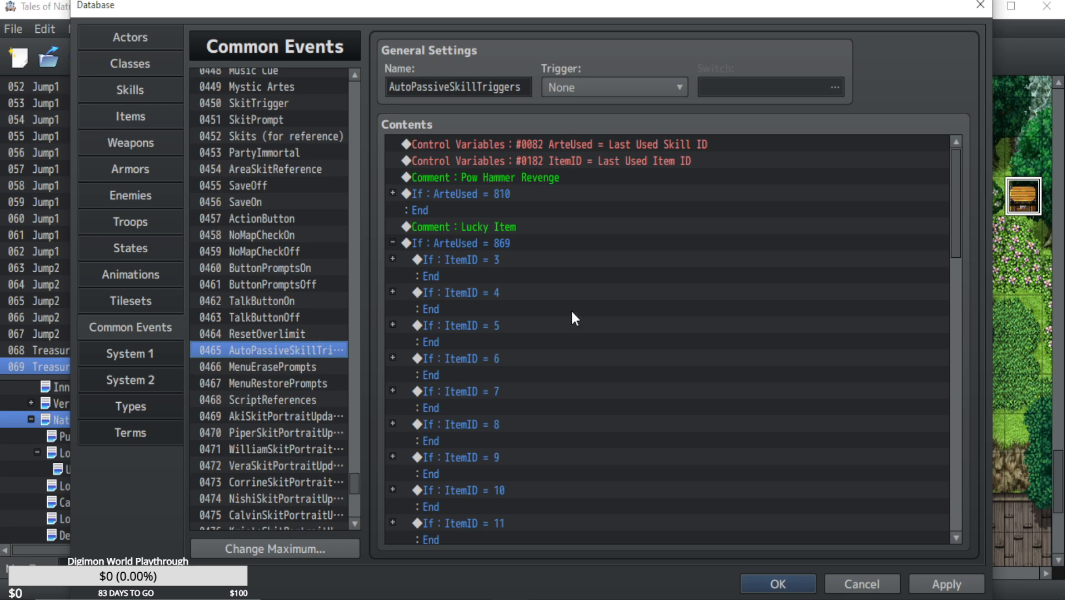
click(392, 259)
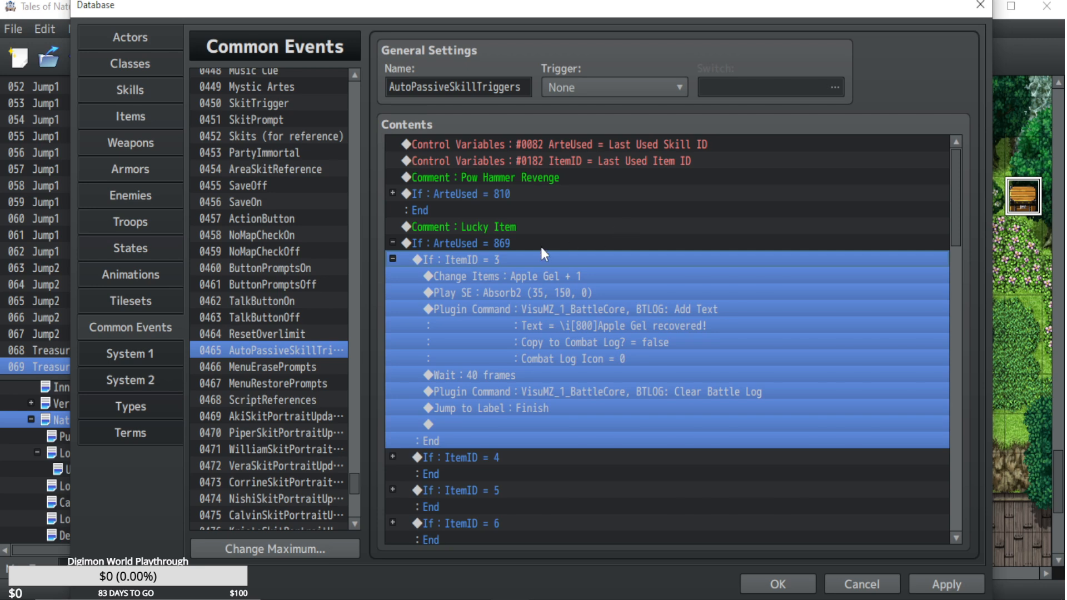
Search the database's skills for "Lucky Item".
click(132, 93)
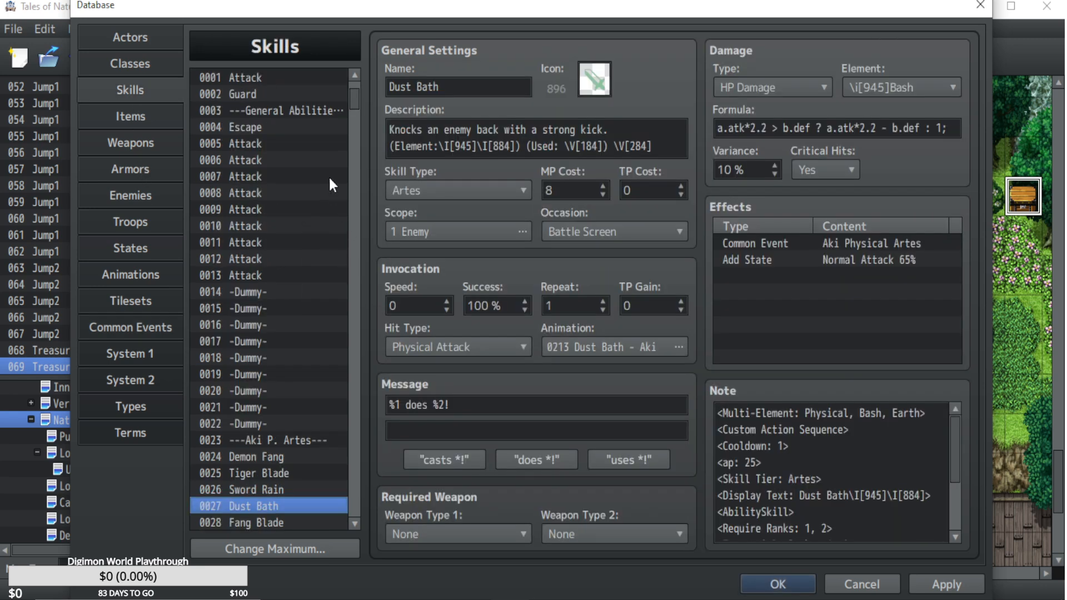
key(ctrl+f)
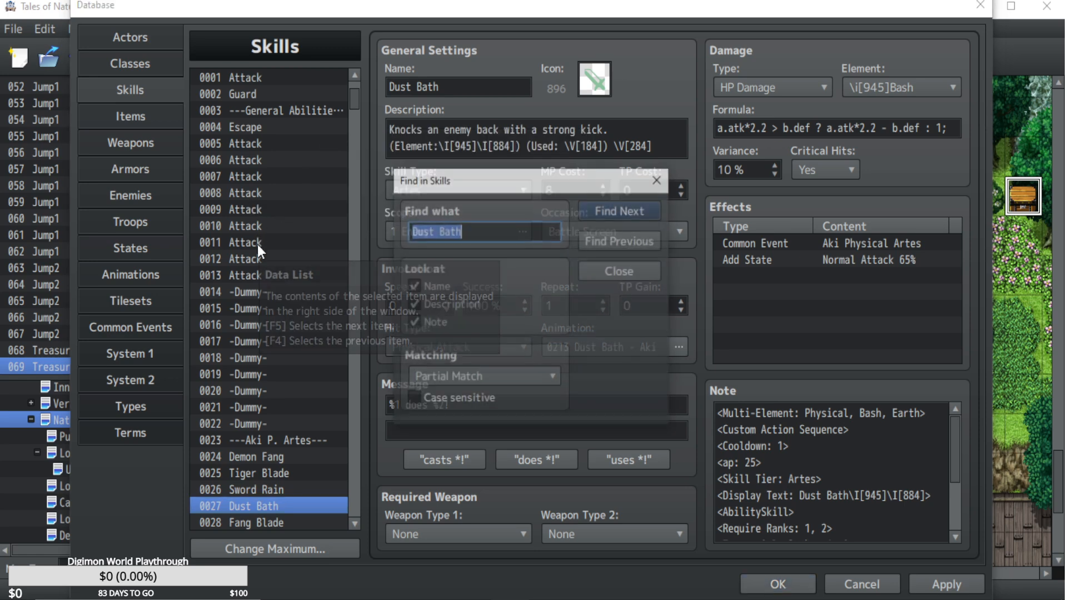
text(Lucky Item)
key(Return)
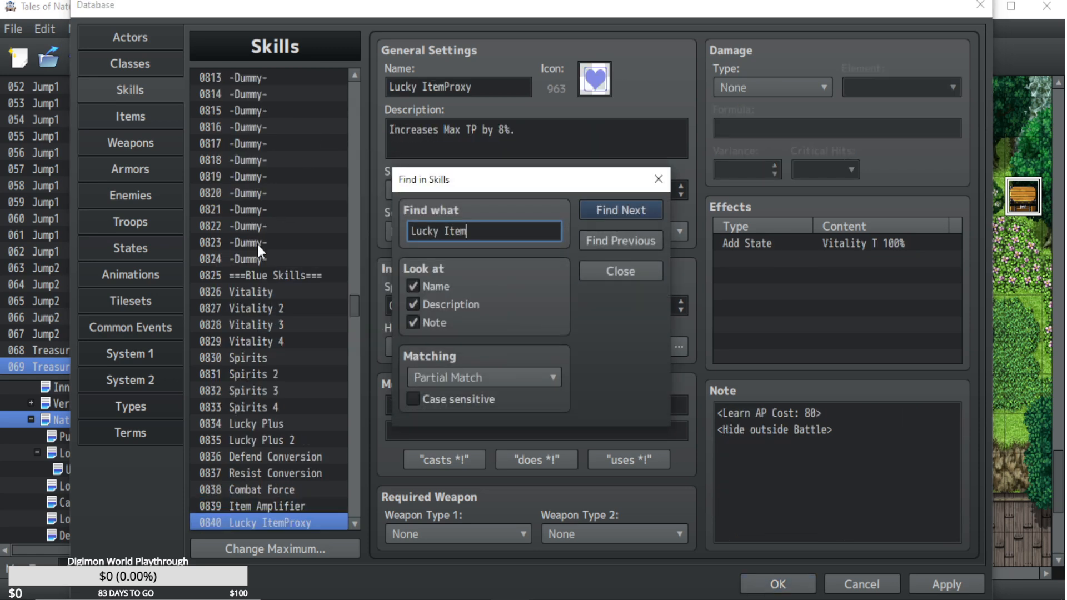
Find the next "Lucky Item" match after Lucky ItemProxy in the database's skills and examine its effect and auto-trigger note.
click(620, 271)
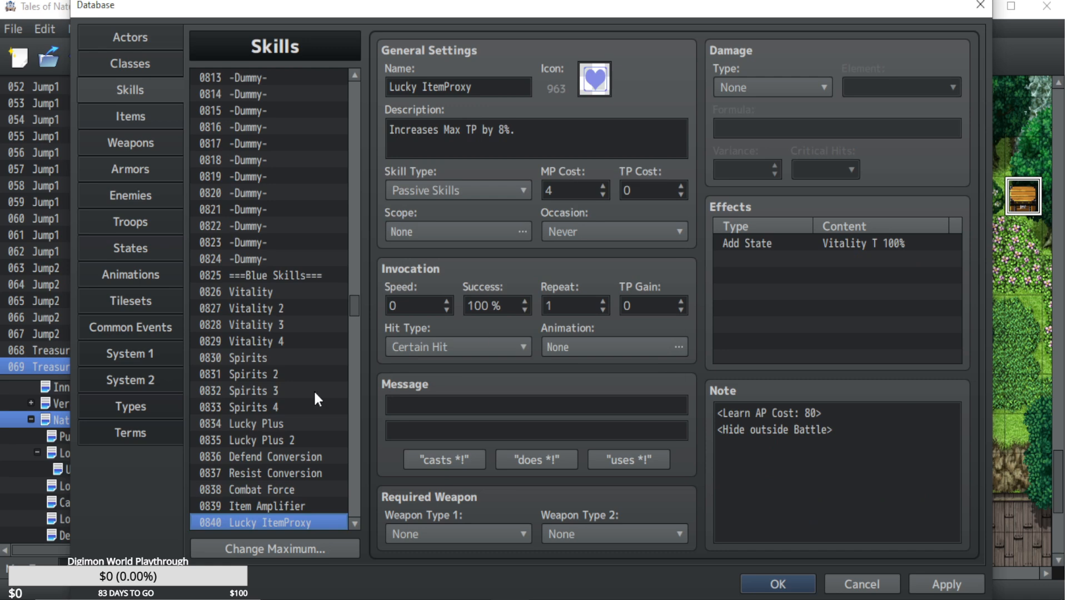
scroll(276, 407, down, 1)
scroll(275, 407, down, 1)
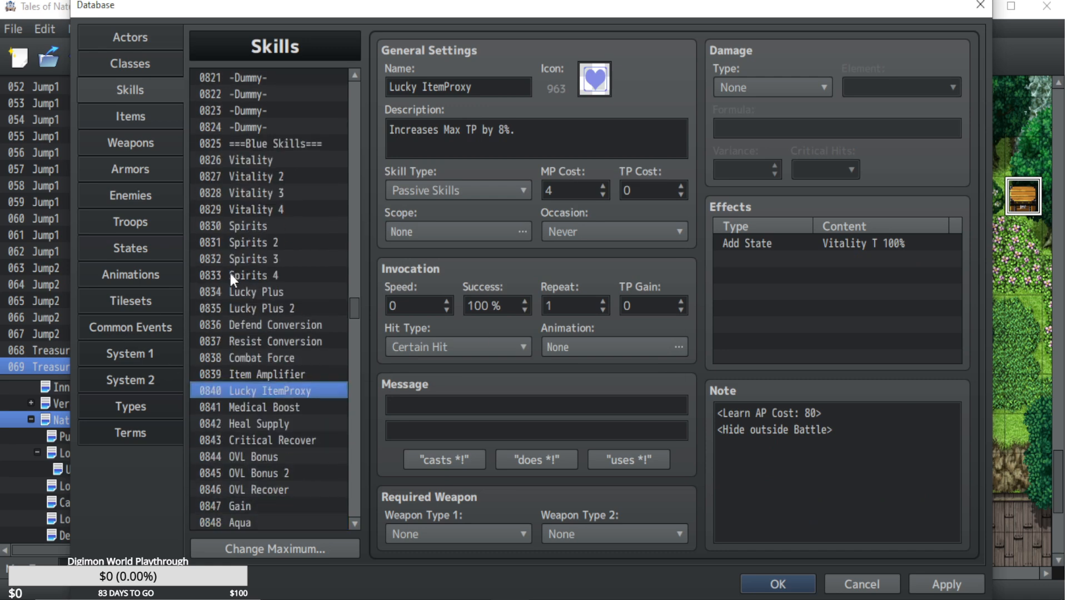
key(ctrl+f)
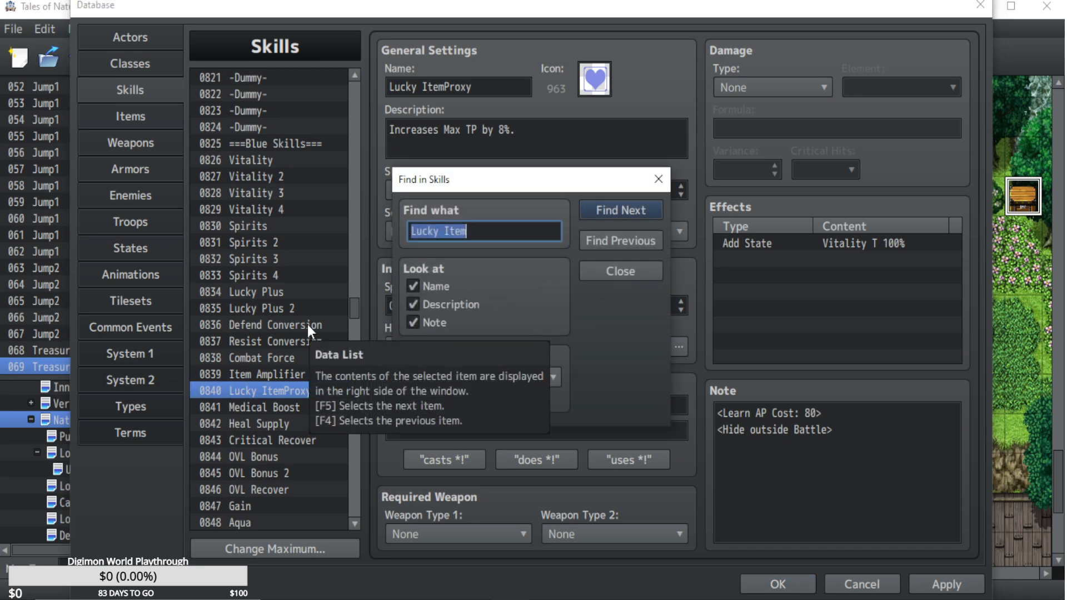
click(637, 210)
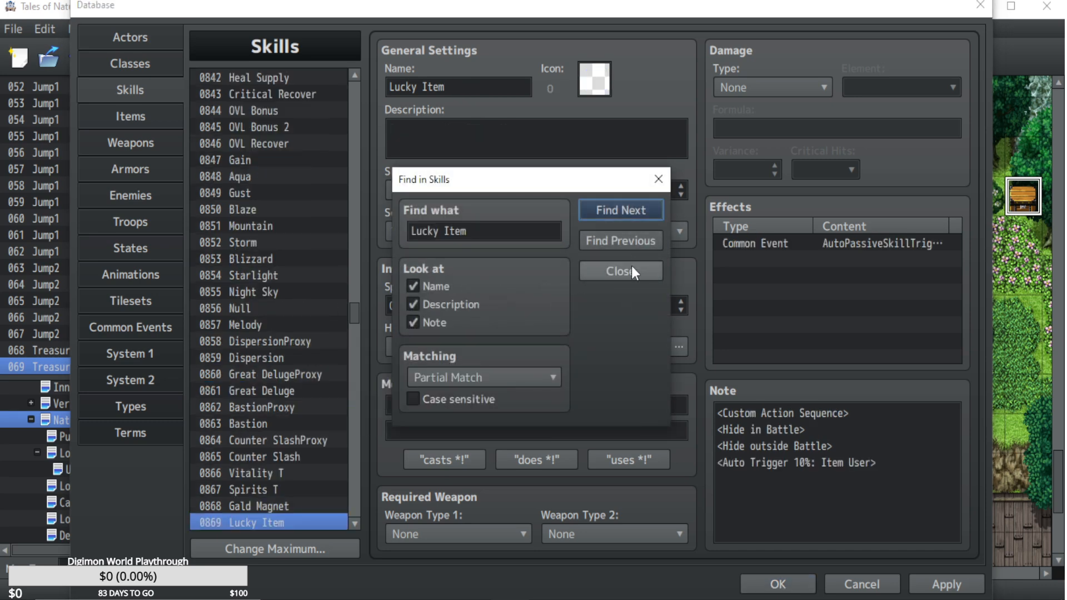
click(631, 267)
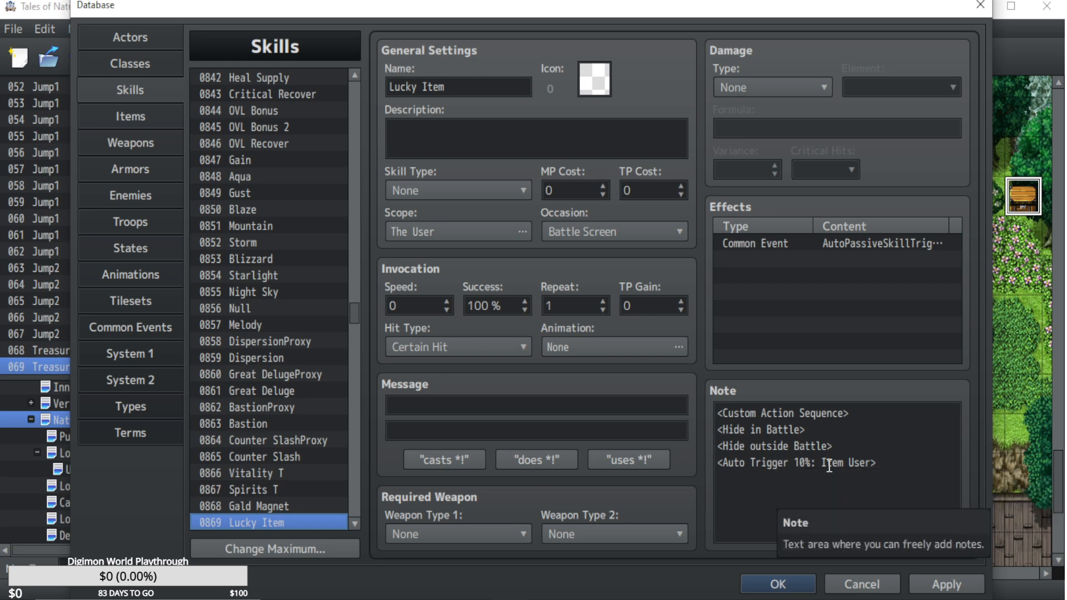
Search the database's states for "Lucky Item", check its traits and note, and close the database without changes.
click(165, 249)
key(ctrl+f)
text(L)
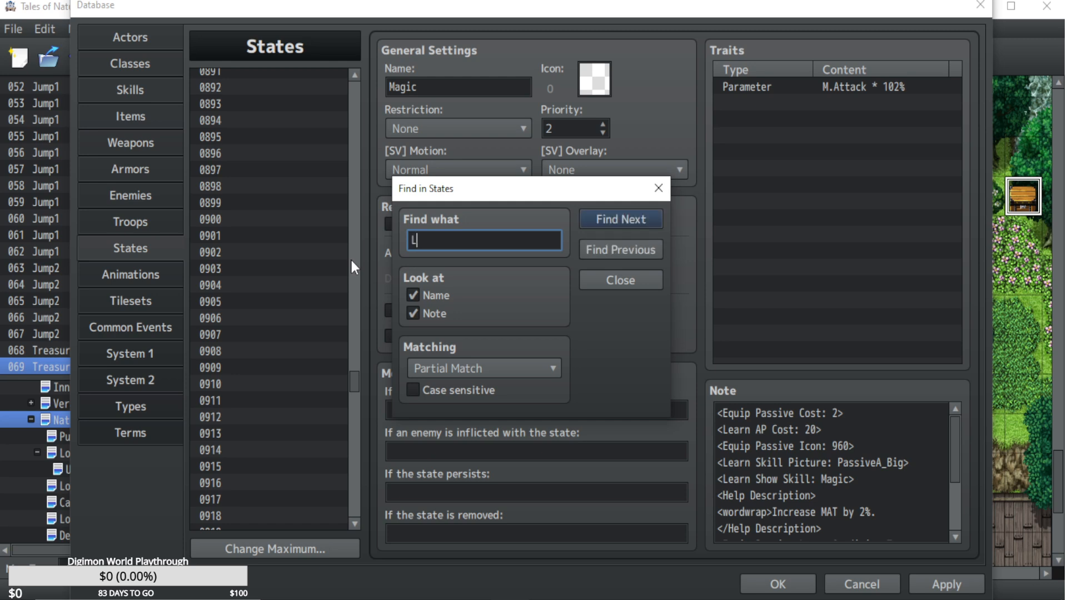
text(ucky Item)
key(Return)
click(620, 280)
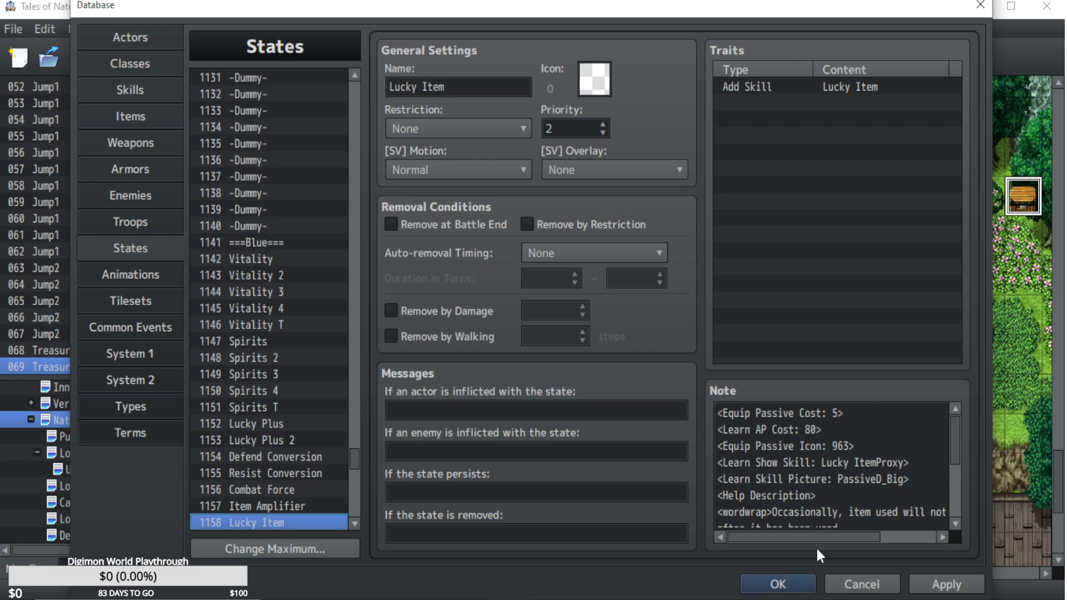
click(861, 584)
click(514, 335)
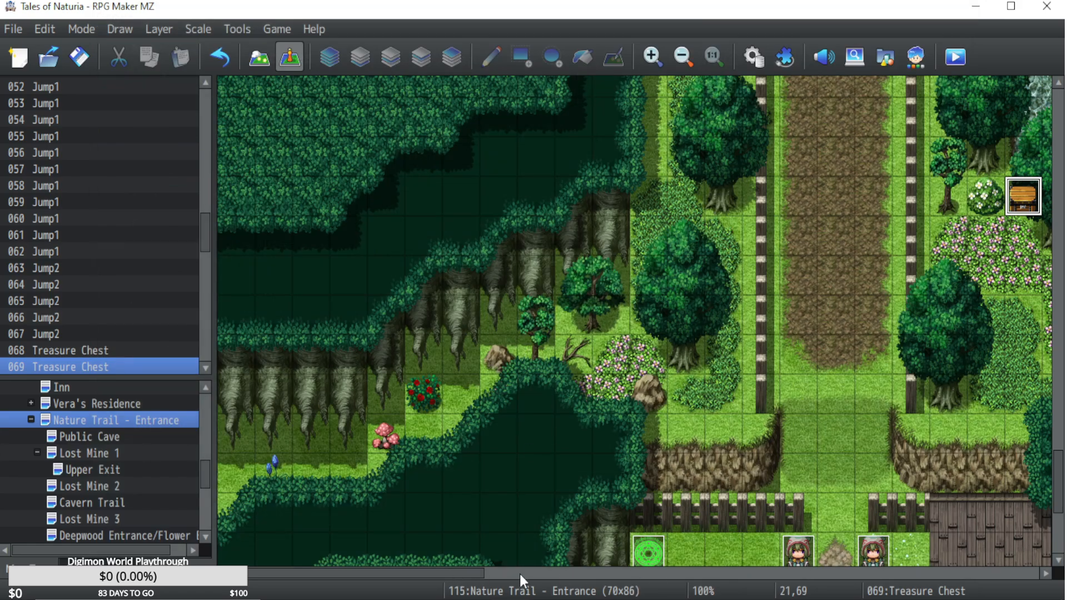
Open the Monster event beside the tree east of the fence on the Nature Trail - Entrance map.
drag(440, 572, 978, 574)
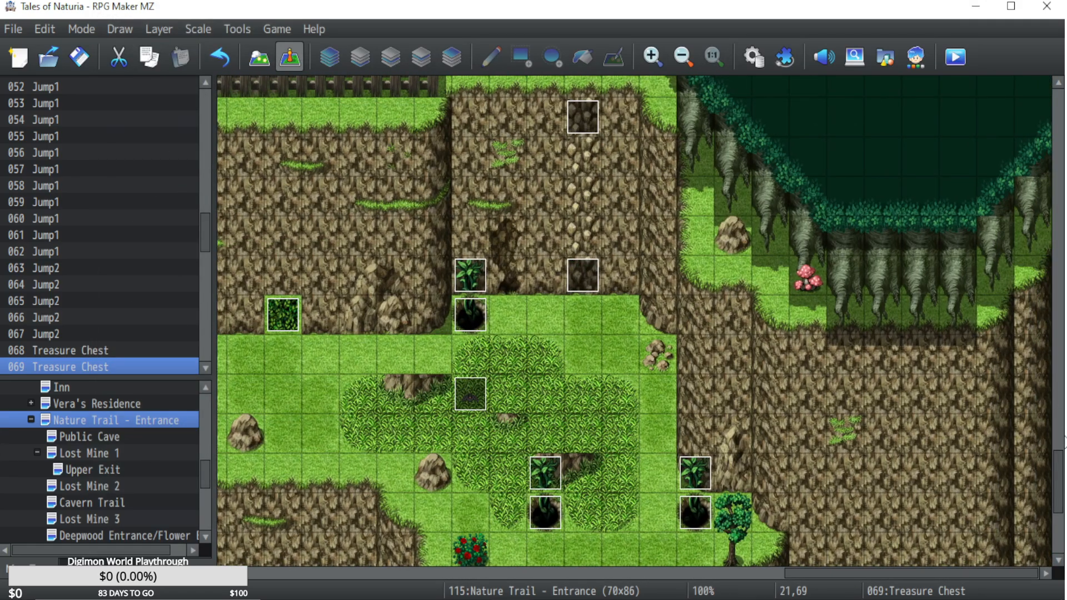
drag(1059, 465, 1059, 424)
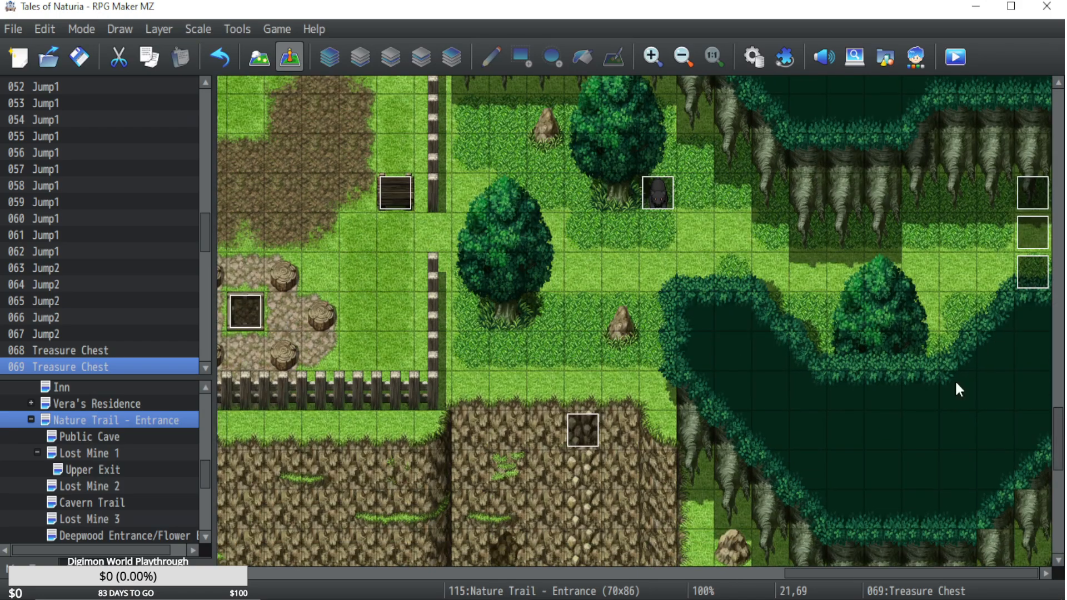
double_click(662, 195)
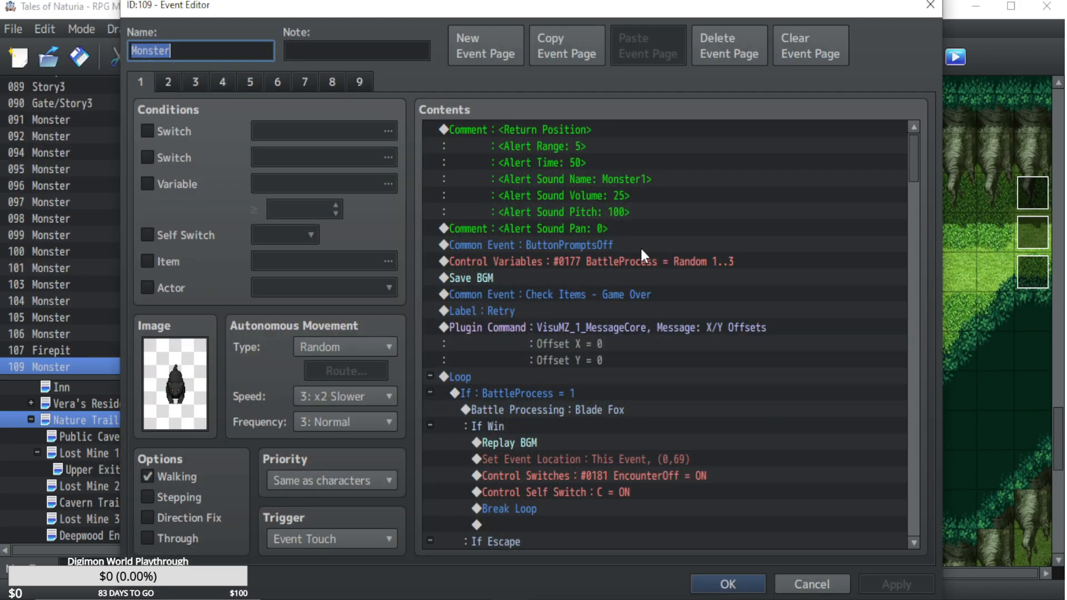
double_click(562, 248)
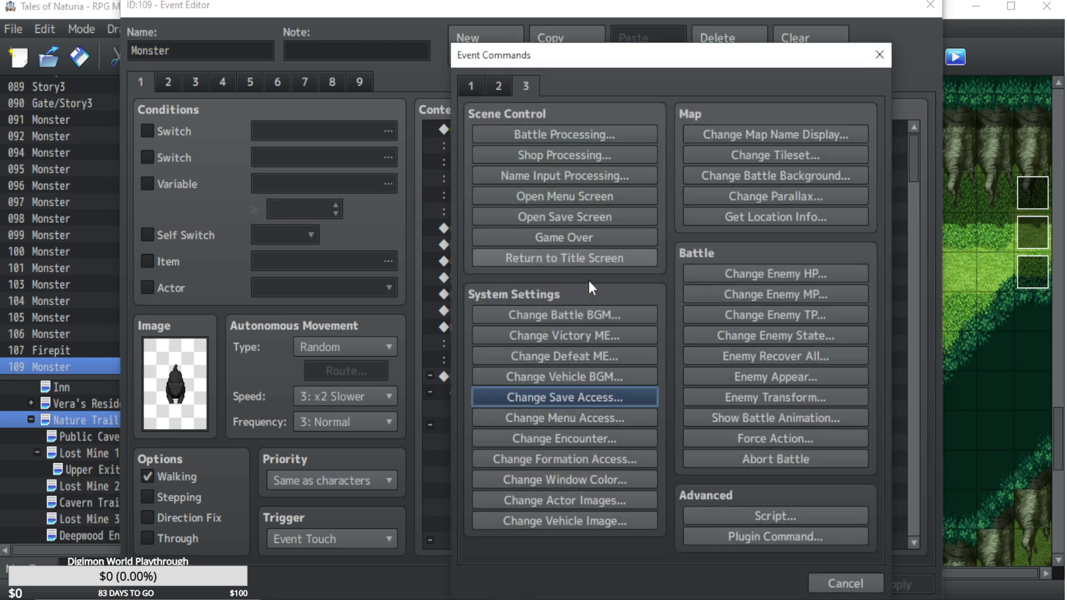
click(821, 585)
Begin a Change State command before the BattleProcess variable line on page 1, searching its state list for "Lucky".
double_click(617, 260)
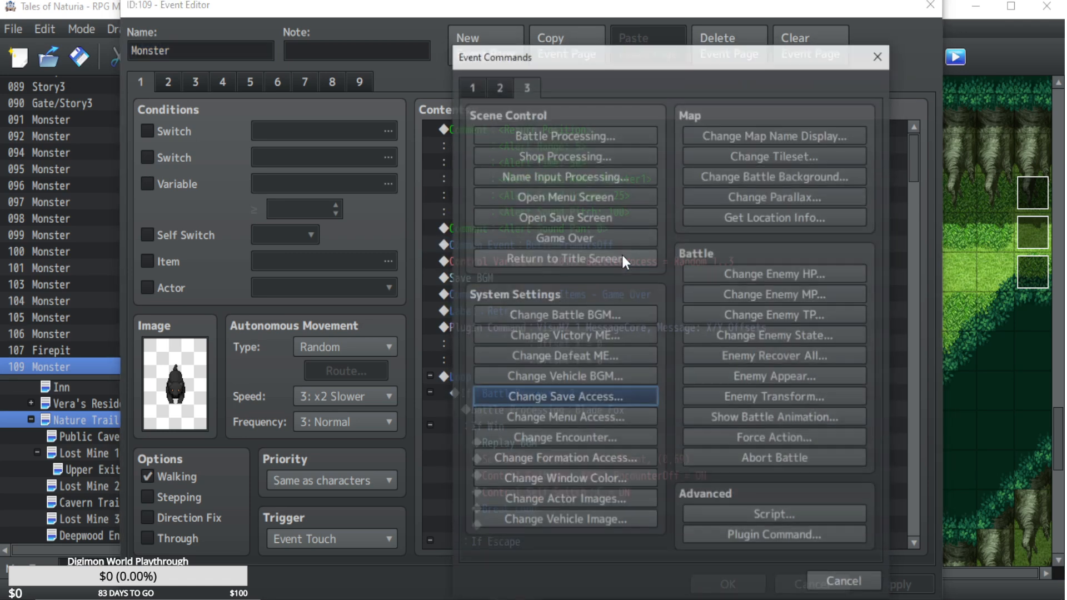
click(481, 91)
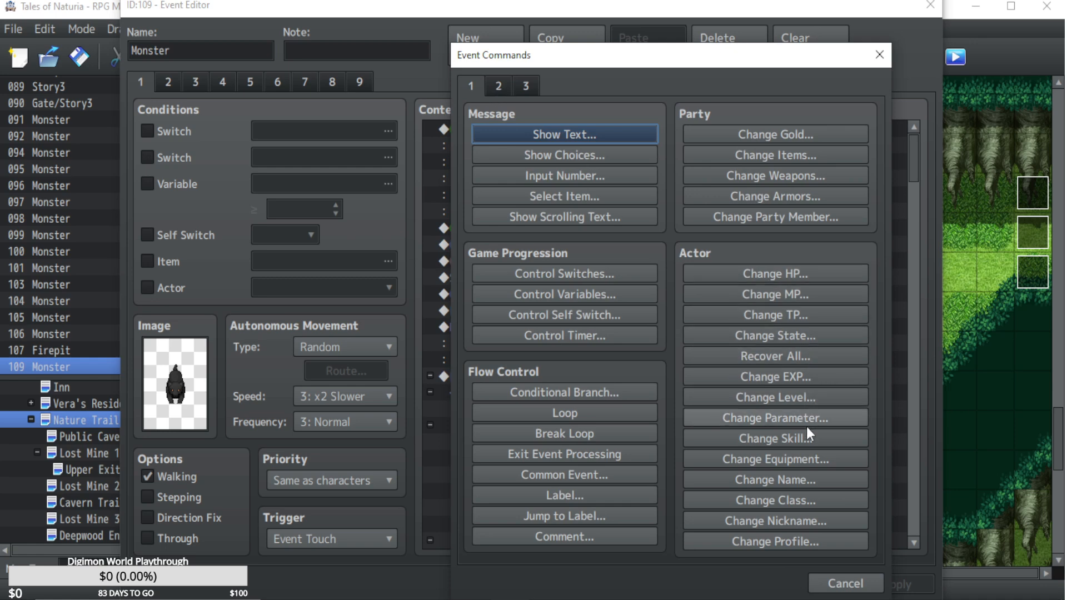
click(757, 331)
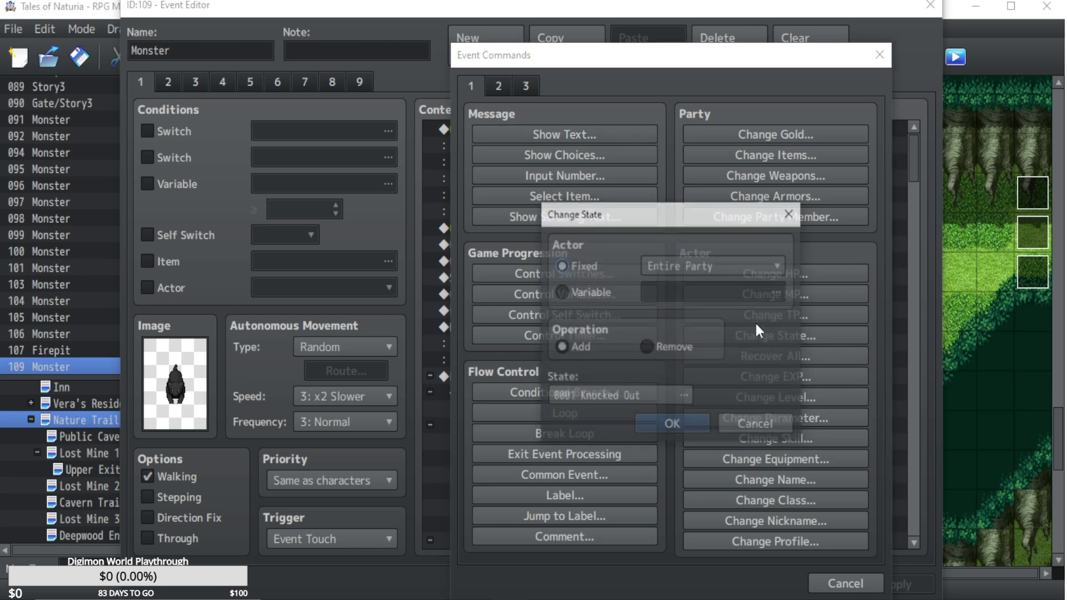
click(638, 391)
key(ctrl+f)
text(Lucky)
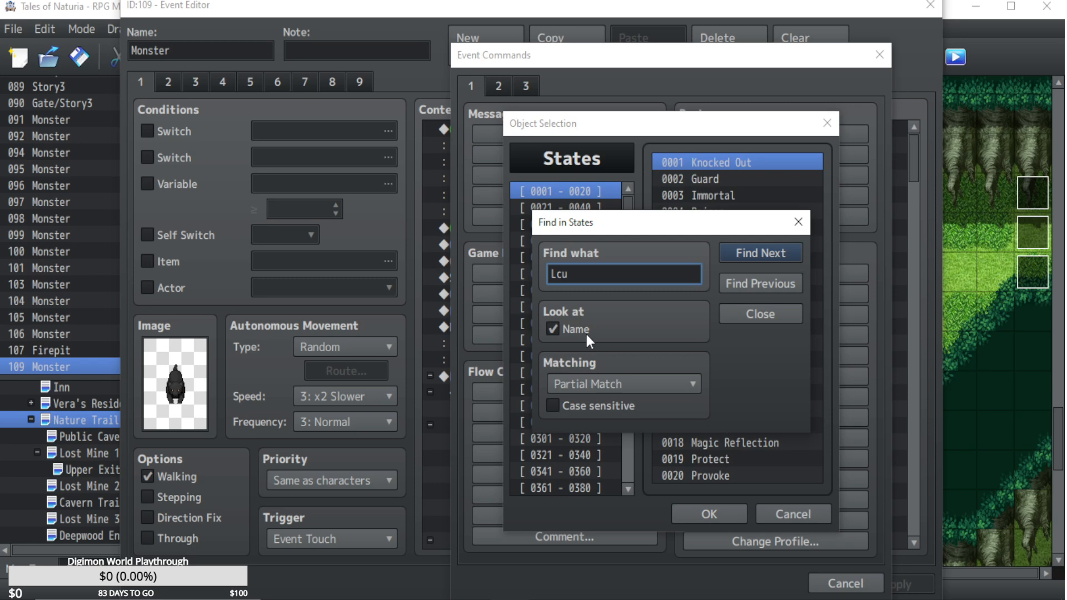
key(Return)
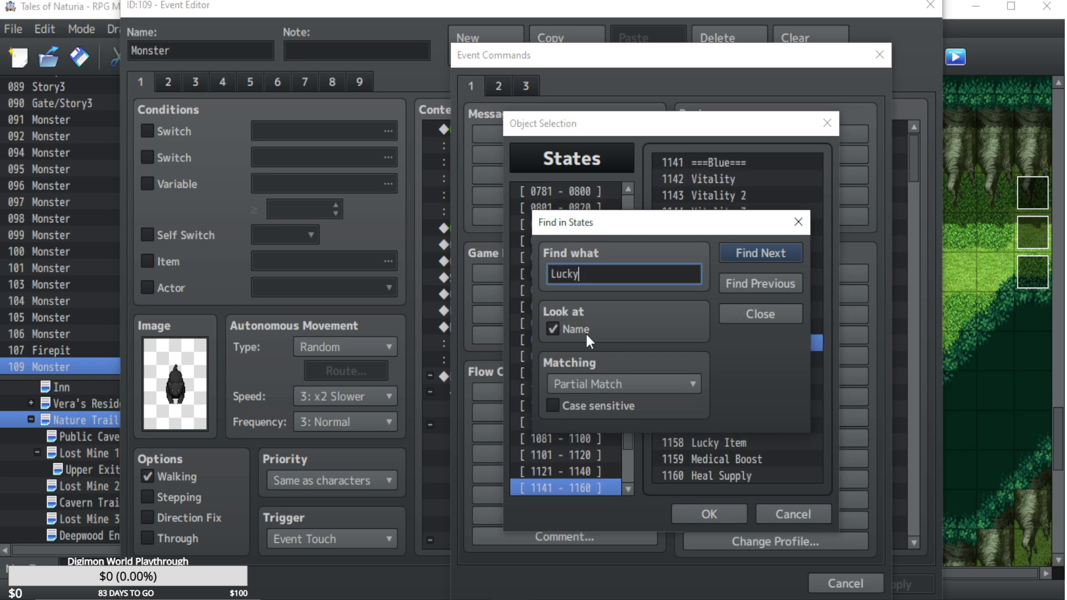
click(748, 317)
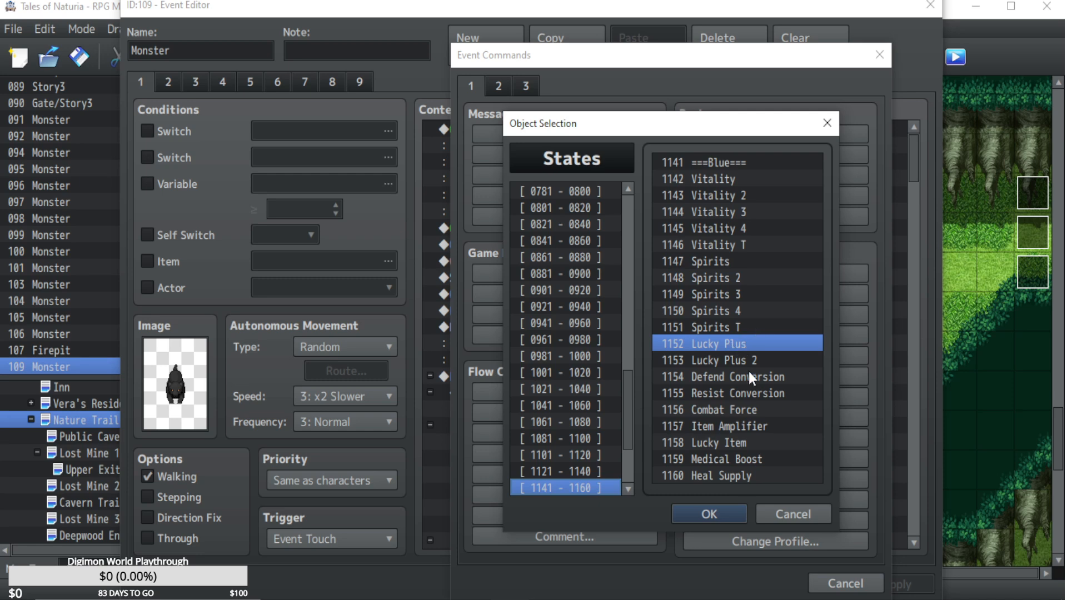
Choose the Lucky Item state to add to the entire party, insert the command and apply the Monster event's changes.
key(ctrl+f)
text(Lucky Item)
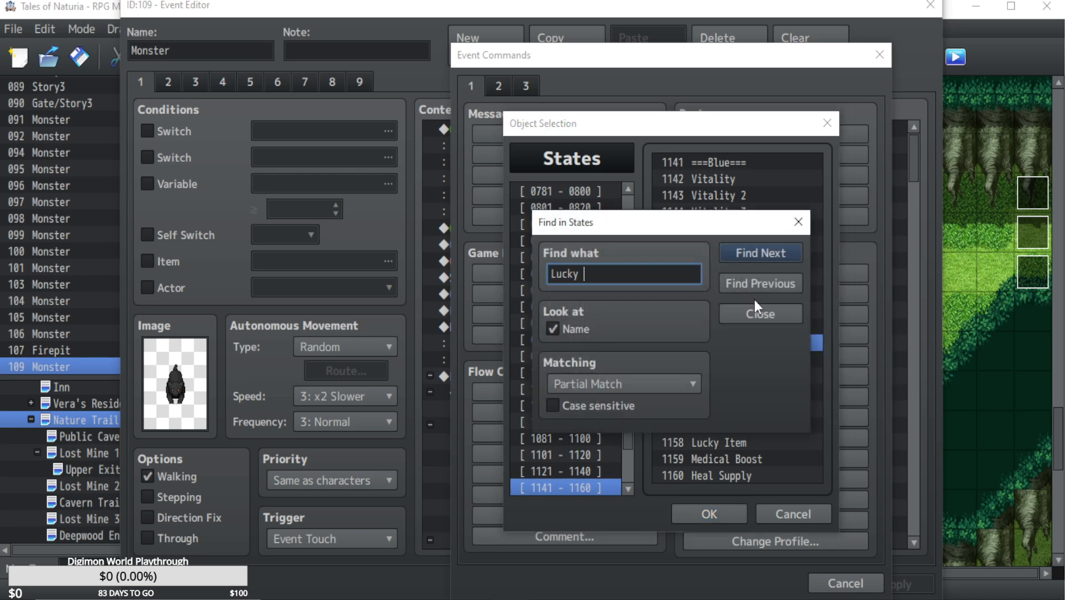
key(Return)
click(738, 311)
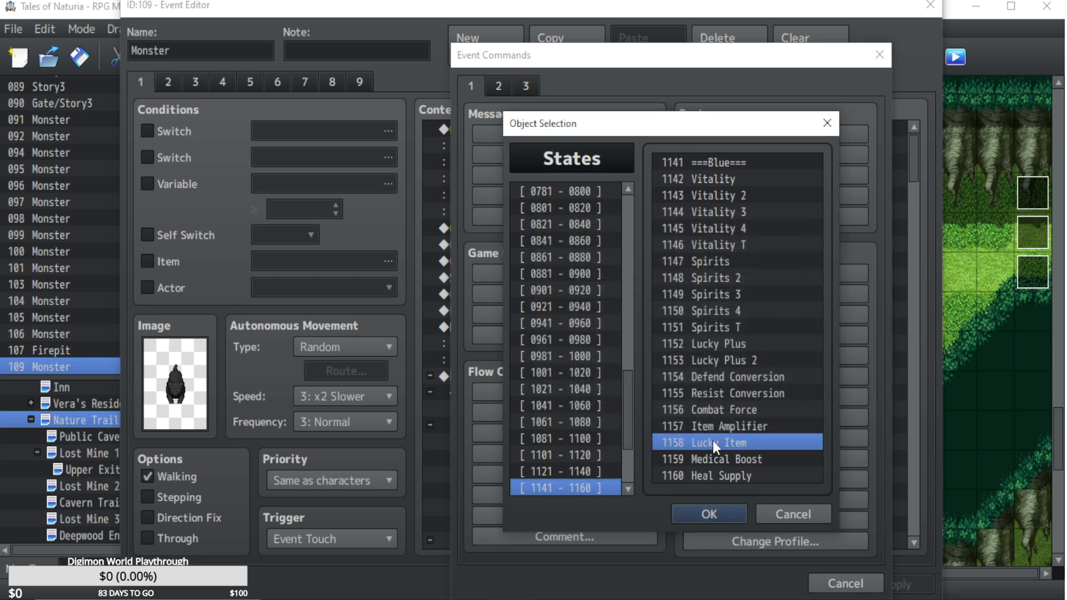
double_click(706, 443)
click(687, 432)
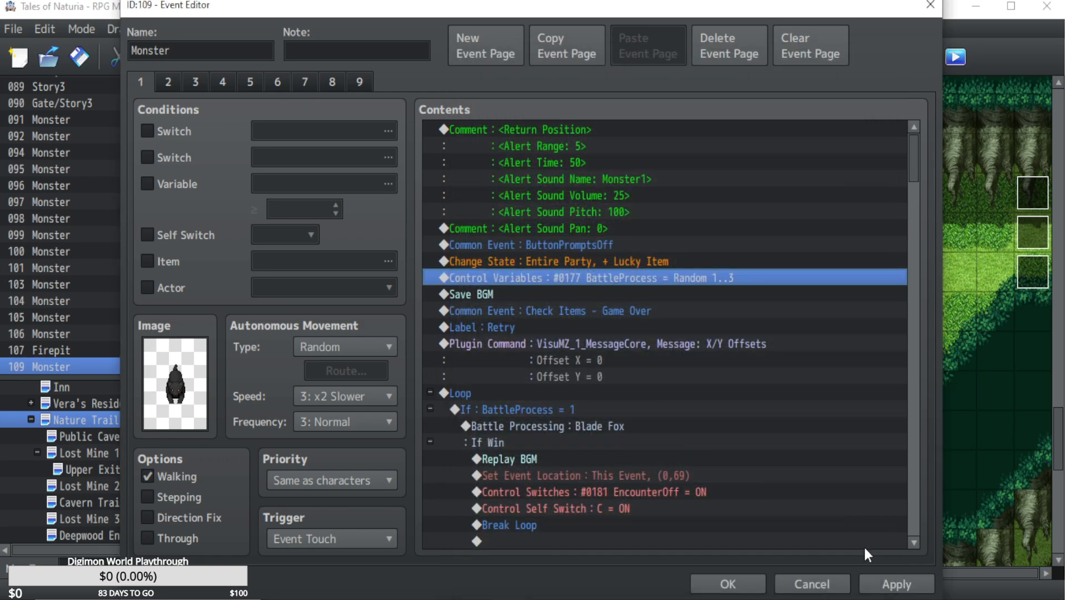
click(887, 583)
click(713, 577)
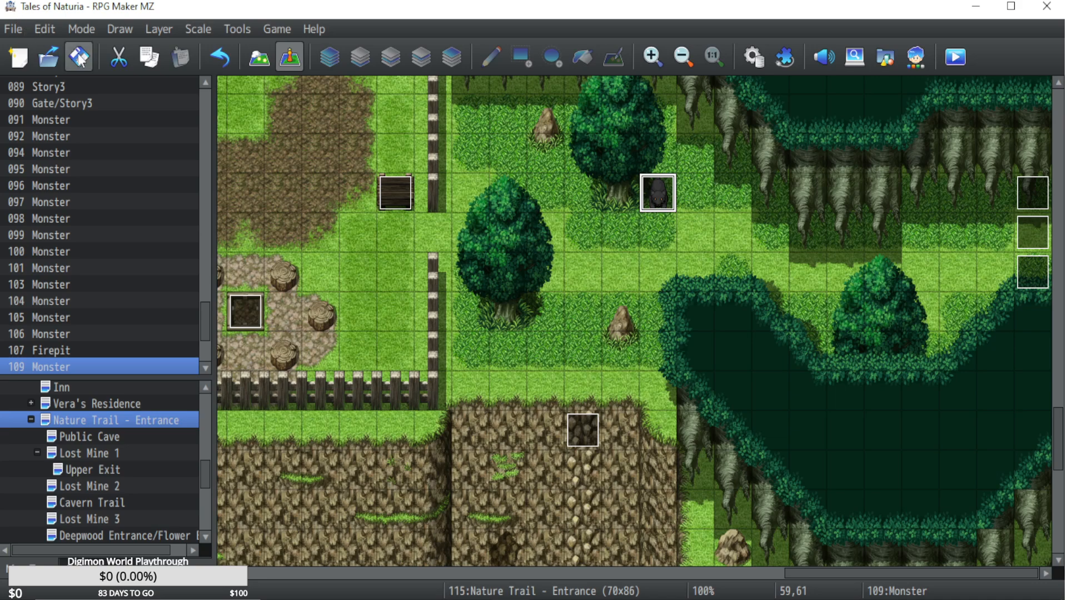
Start a playtest of the game and load save File 17.
click(952, 55)
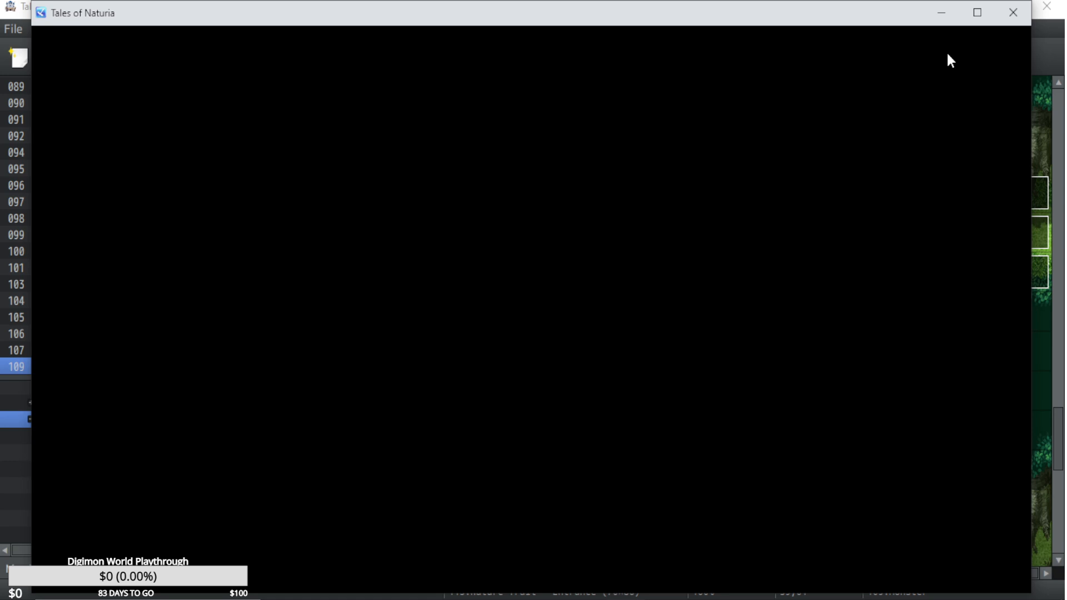
key(z)
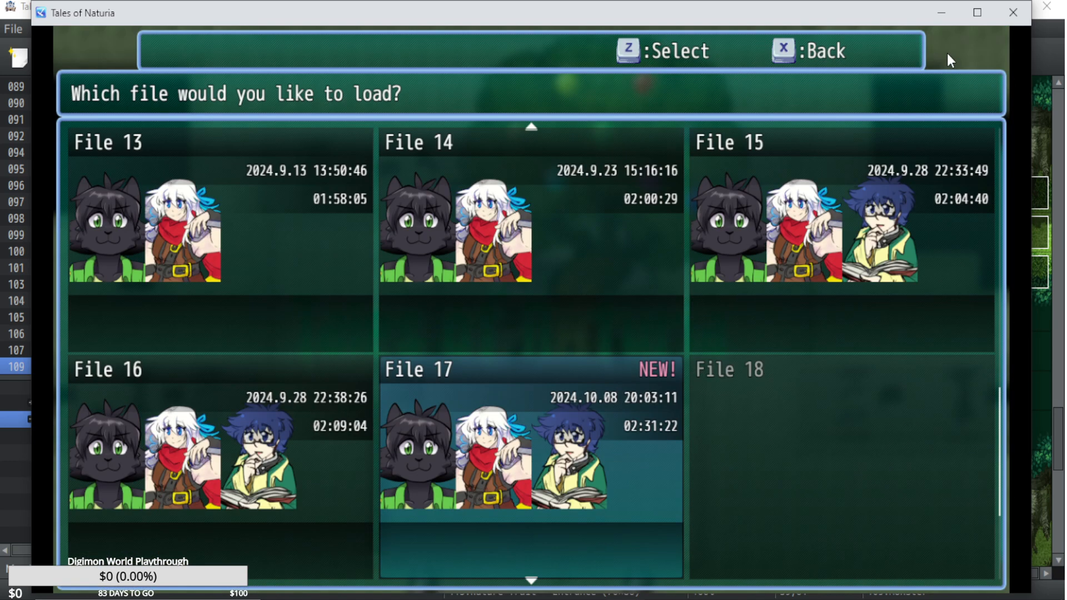
key(z)
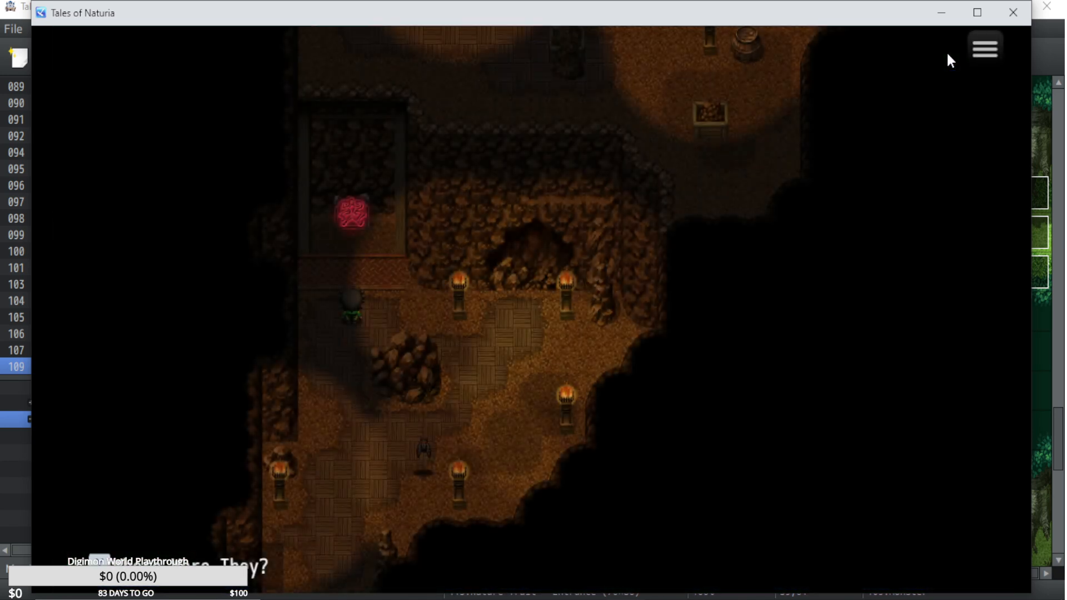
Walk out of the mine's lower exit, follow the dirt path south and advance Aki's skit about the pirates' tag.
key(Left)
key(Down)
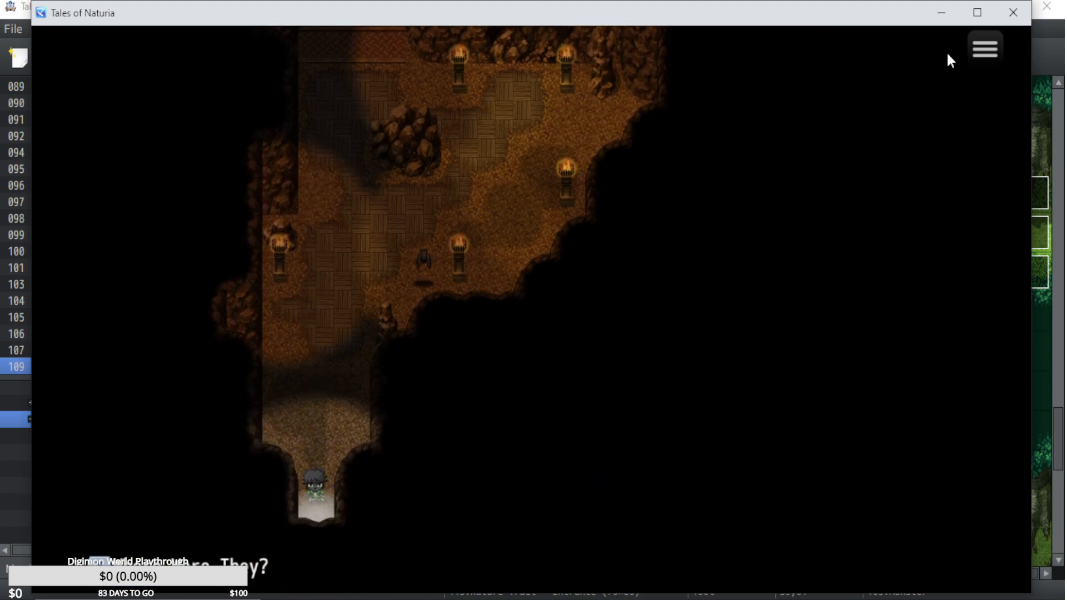
key(Down)
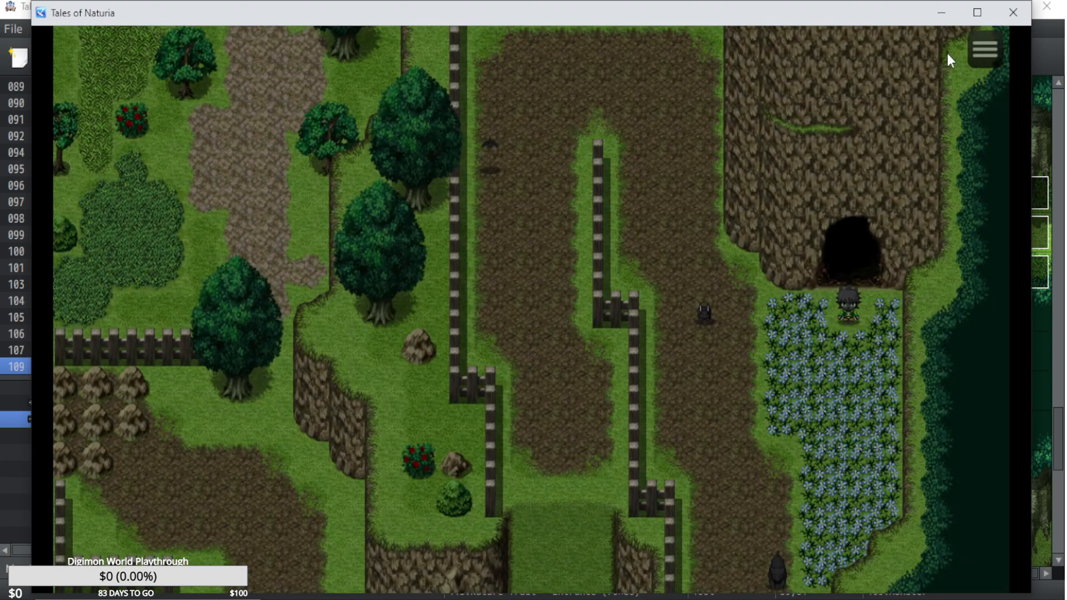
key(Down)
key(Left)
key(Down)
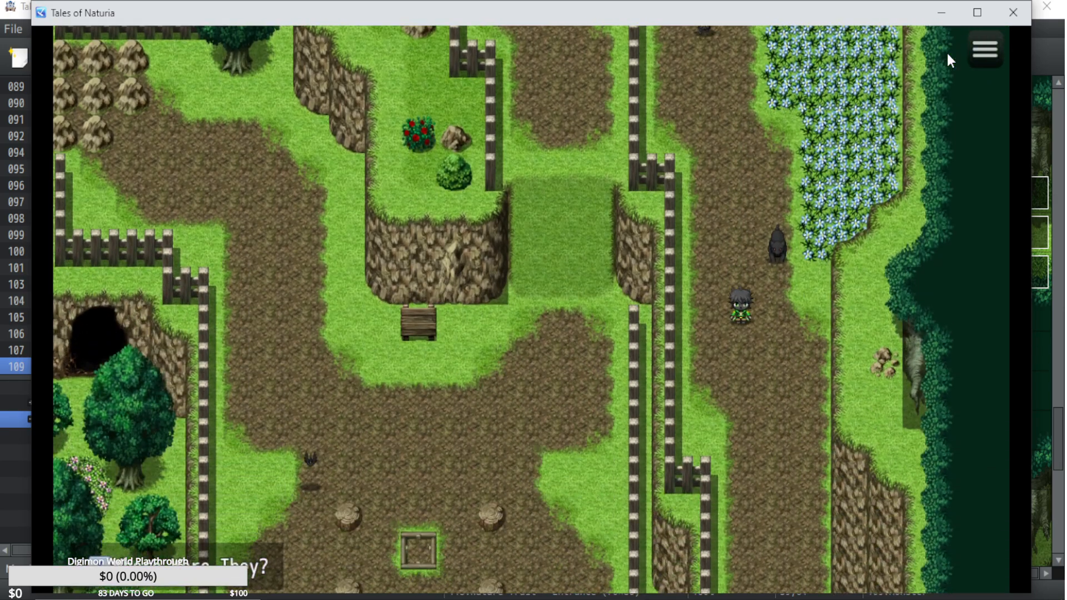
key(Down)
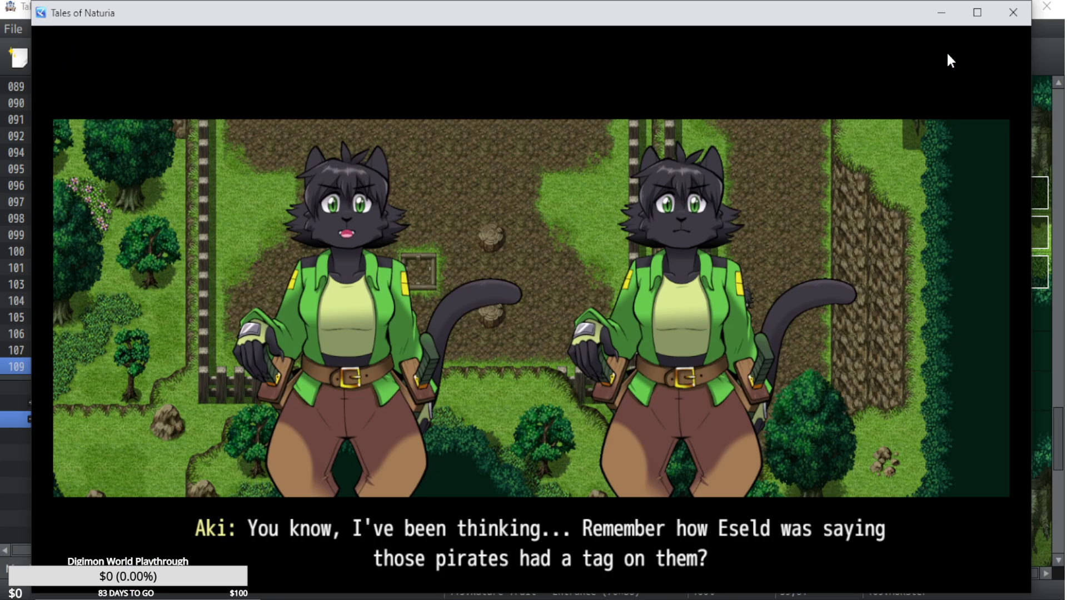
key(Return)
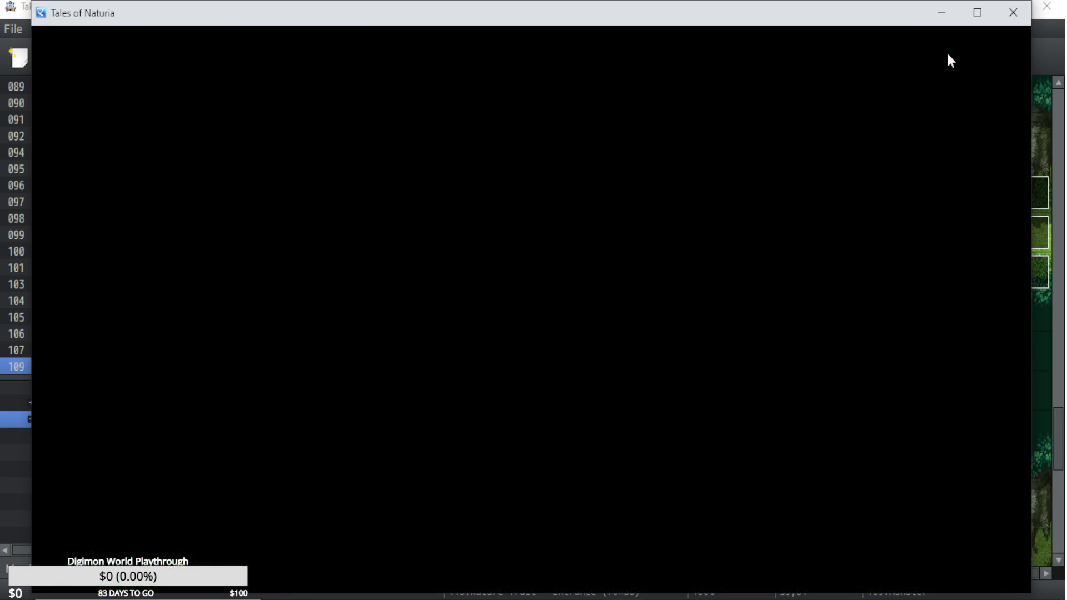
Cross the cave by its stairs and leave through its exit onto the Nature Trail clearing.
key(Down)
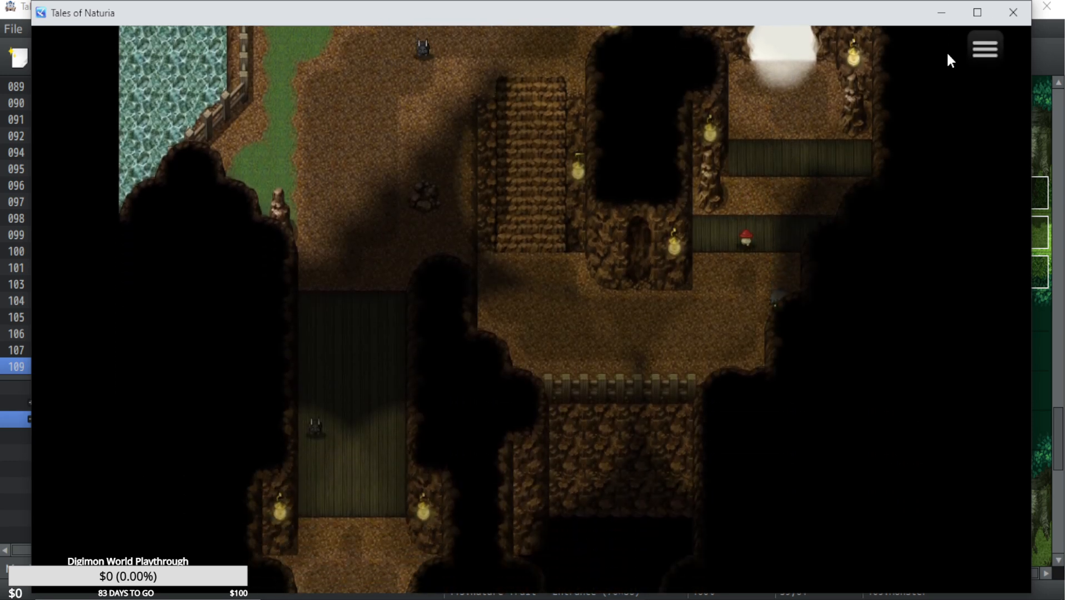
key(Left)
key(Up)
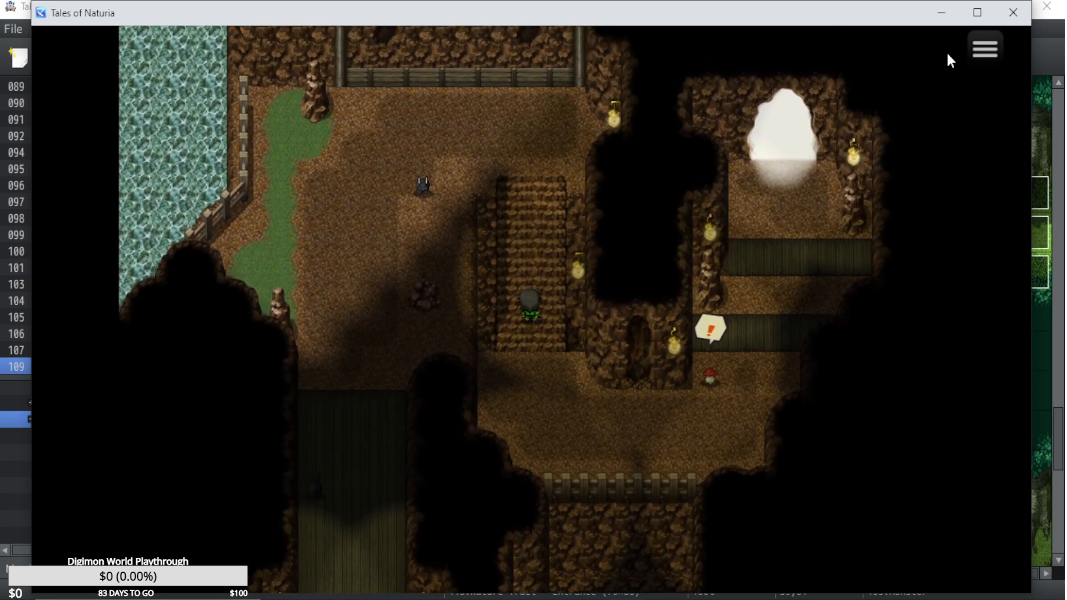
key(Down)
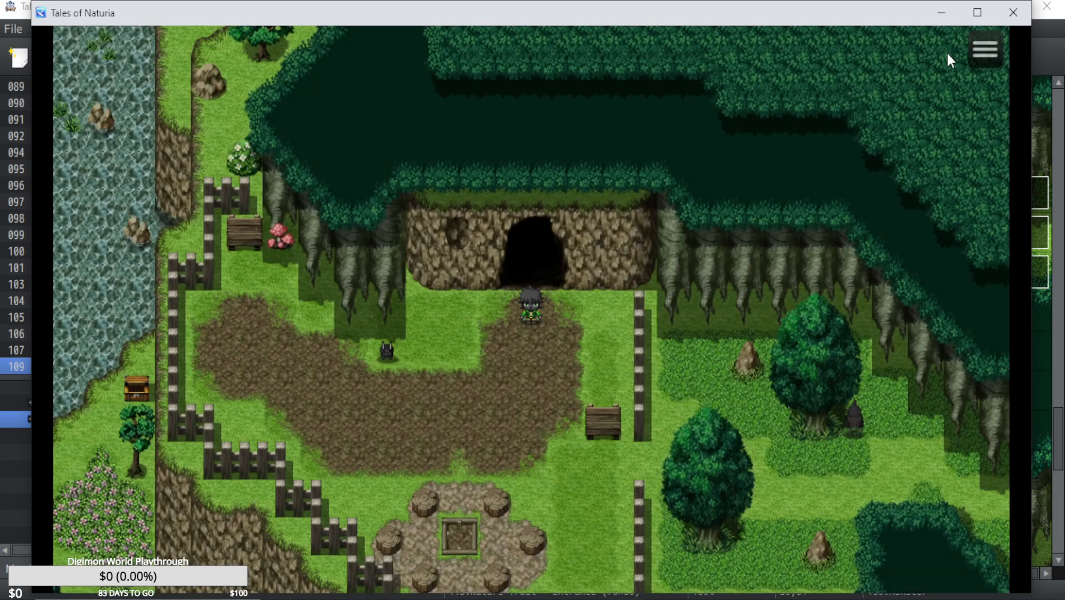
Walk past the fence to the monster beside the tree and engage it in battle.
key(Down)
key(Right)
key(Right)
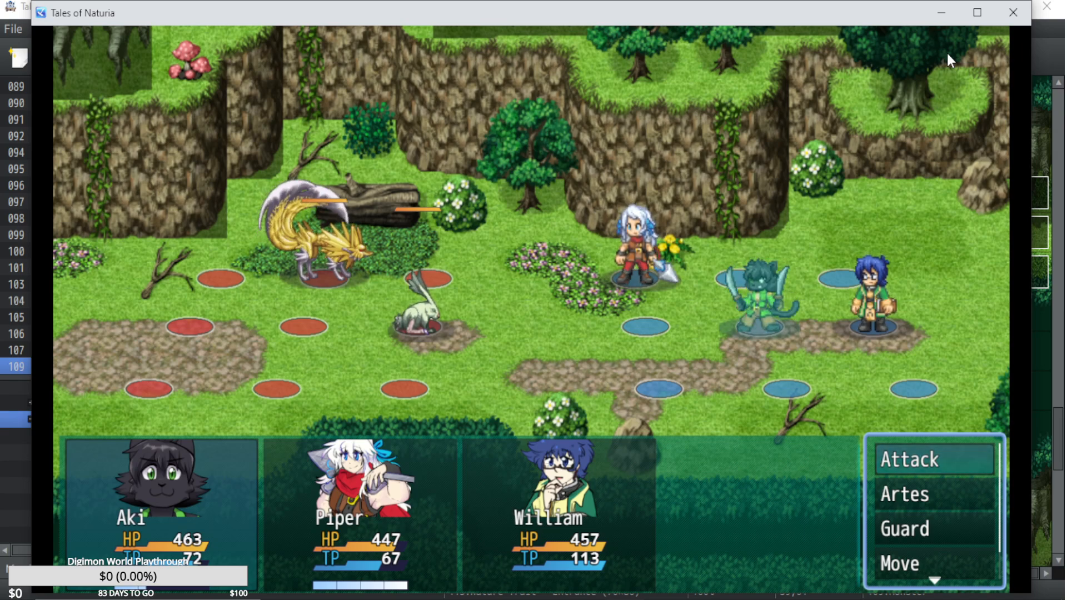
Have Aki use an Apple Gel as the opening action of the battle.
key(Down)
key(Down)
key(Down)
key(Down)
key(Return)
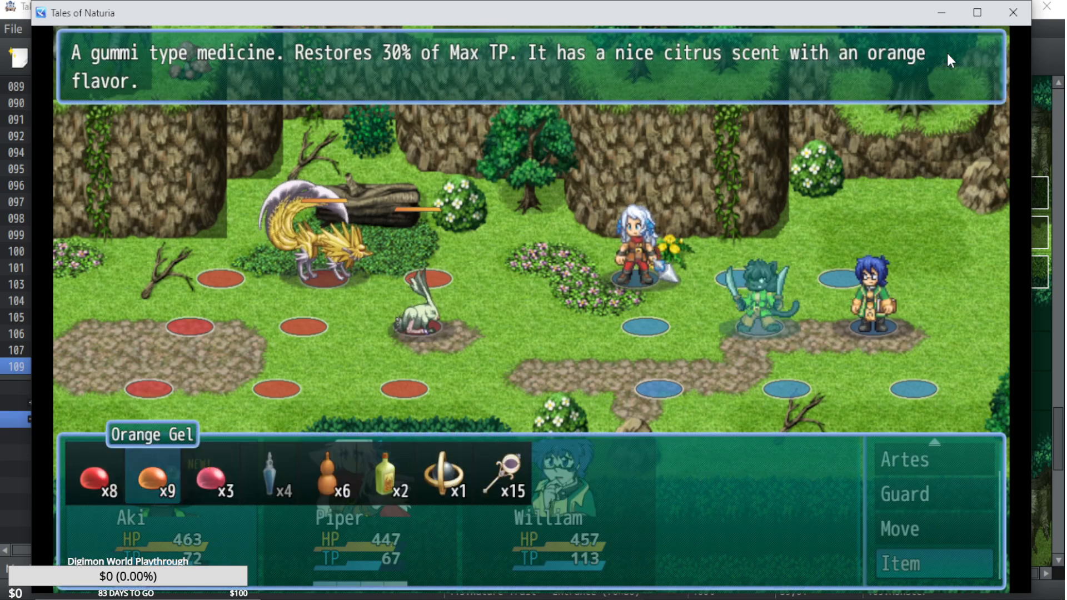
key(Left)
key(Return)
Queue an Apple Gel for Piper's first action.
key(Return)
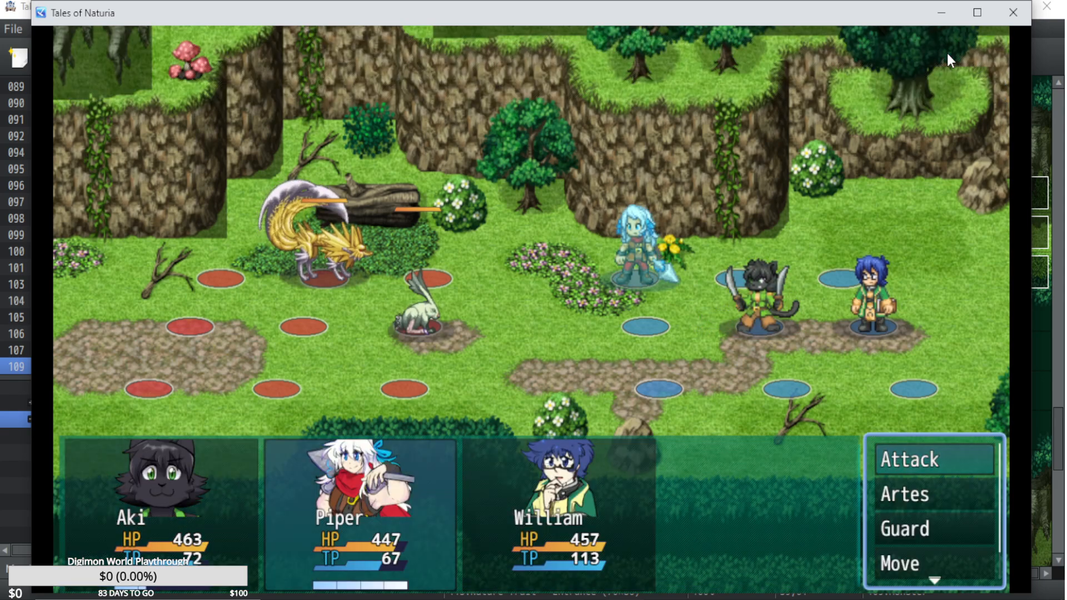
key(Down)
key(Down)
key(Down)
key(Down)
key(Return)
Browse the battle items and queue the All-Divide for Piper's second action.
key(Return)
key(Right)
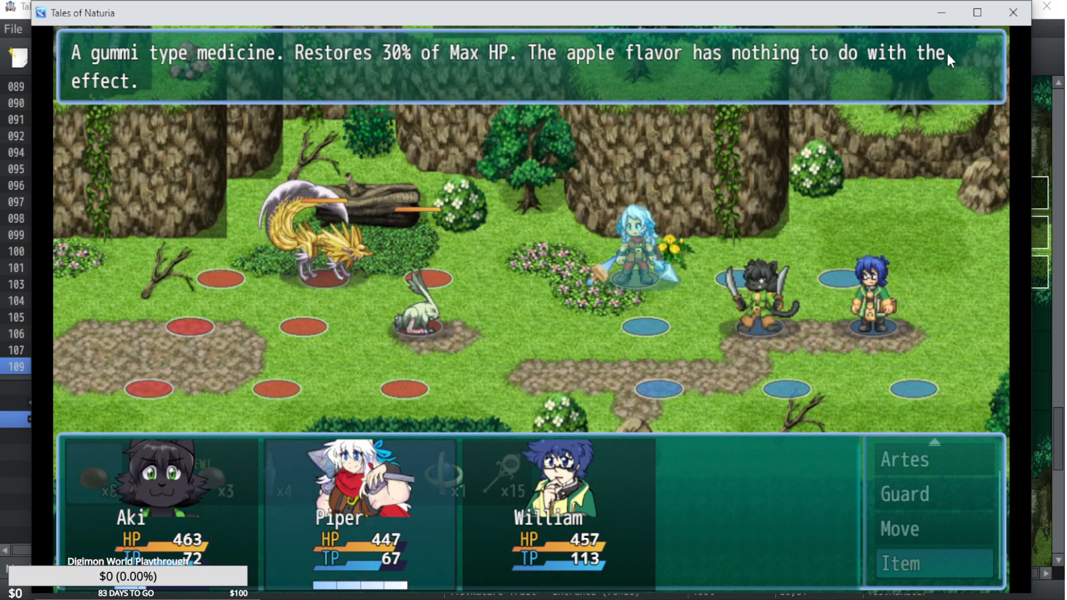
key(Return)
key(Down)
key(Down)
key(Down)
key(Down)
key(Return)
key(Right)
key(Right)
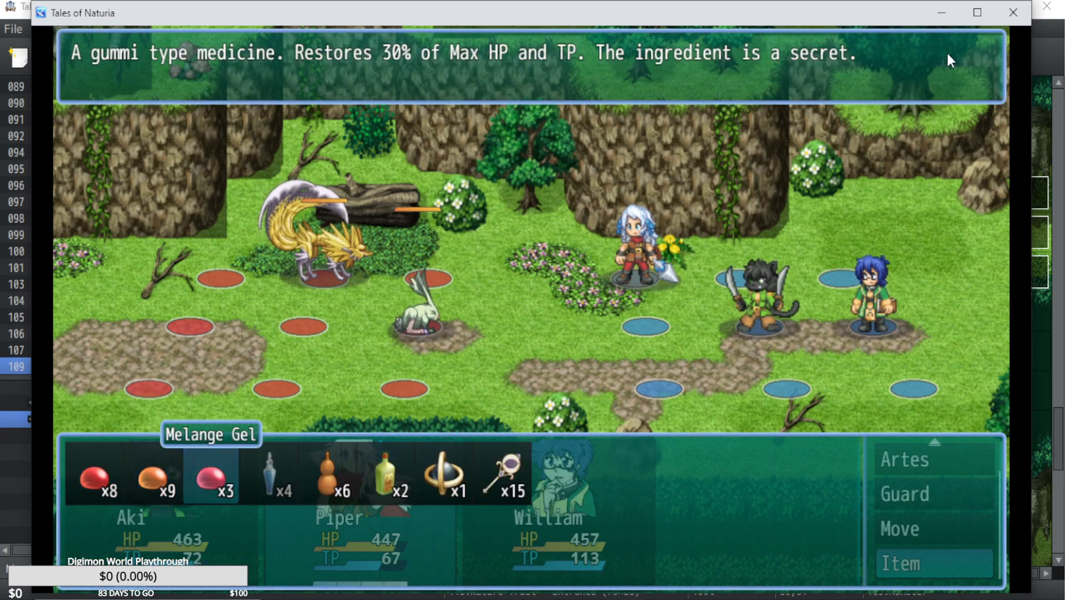
key(Right)
key(Right)
key(Right)
key(Right)
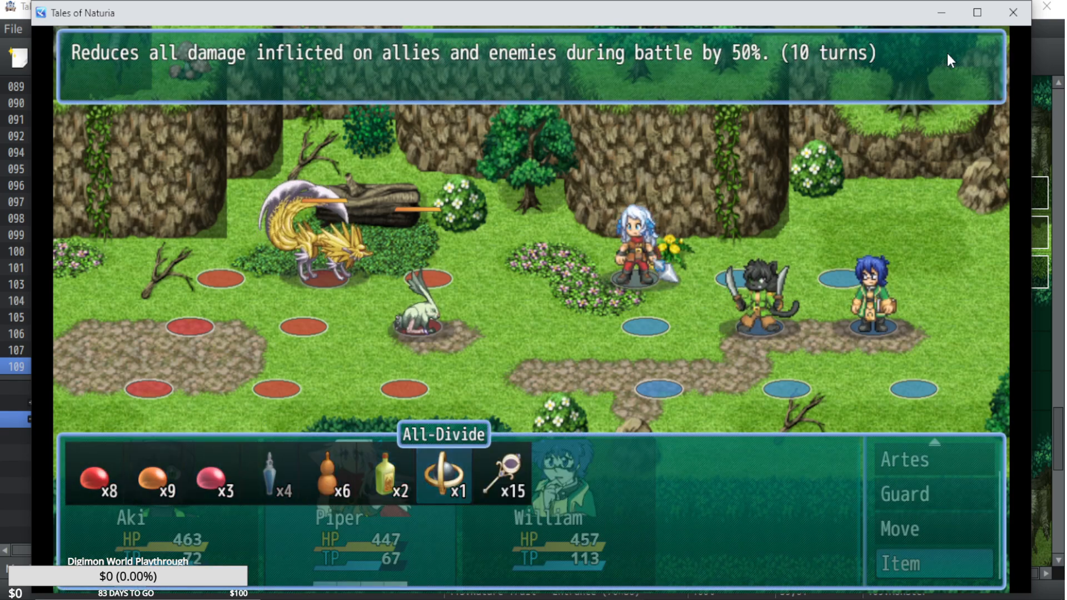
key(Escape)
Have William use a Syrup Bottle on Aki and let the round play out.
key(Down)
key(Down)
key(Down)
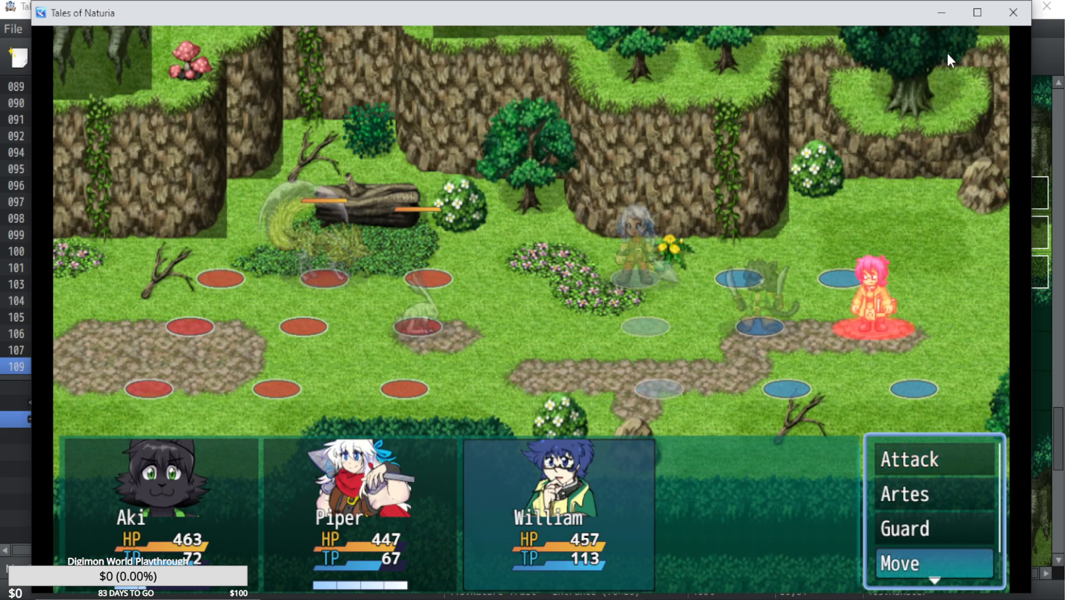
key(Down)
key(Return)
key(Left)
key(Return)
key(Return)
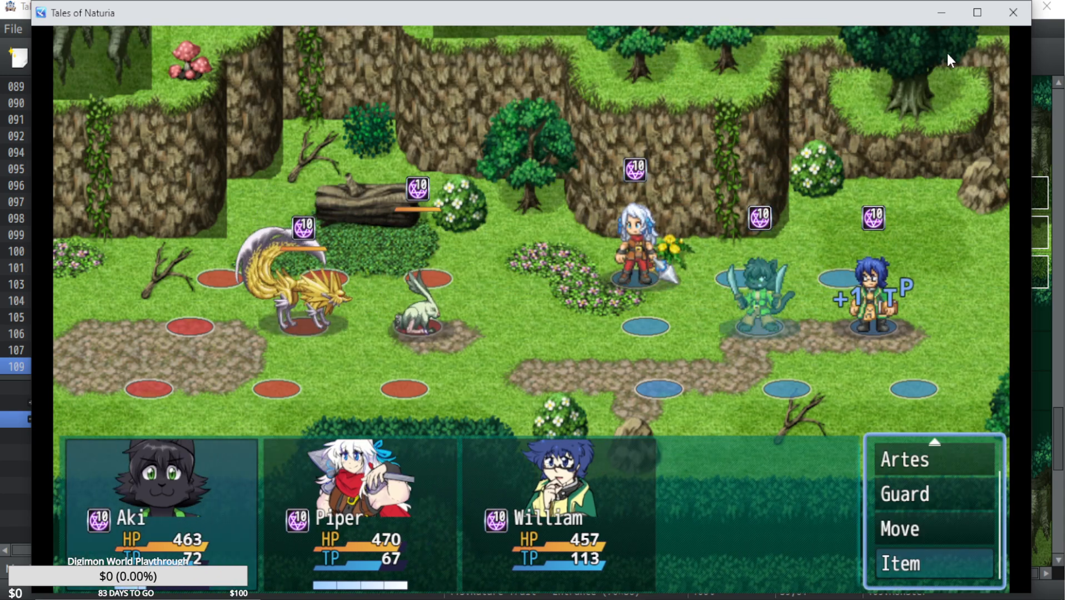
Have Aki use another Apple Gel in the second round.
key(Up)
key(Down)
key(Return)
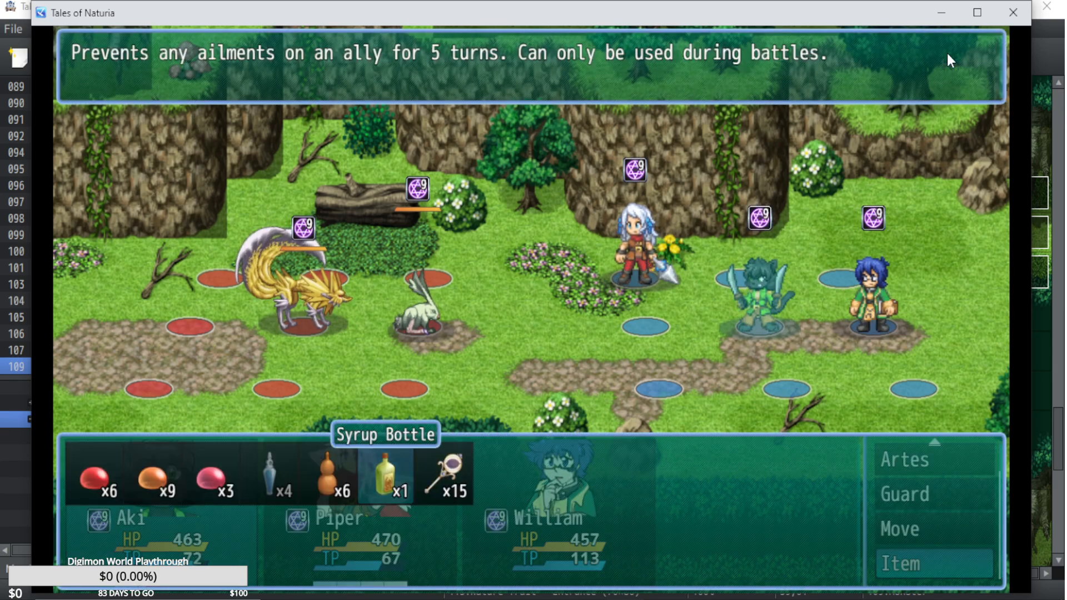
key(Left)
key(Left)
key(Left)
key(Left)
key(Left)
key(Return)
Queue Apple Gels for both of Piper's actions and for William, and run the second round.
key(Return)
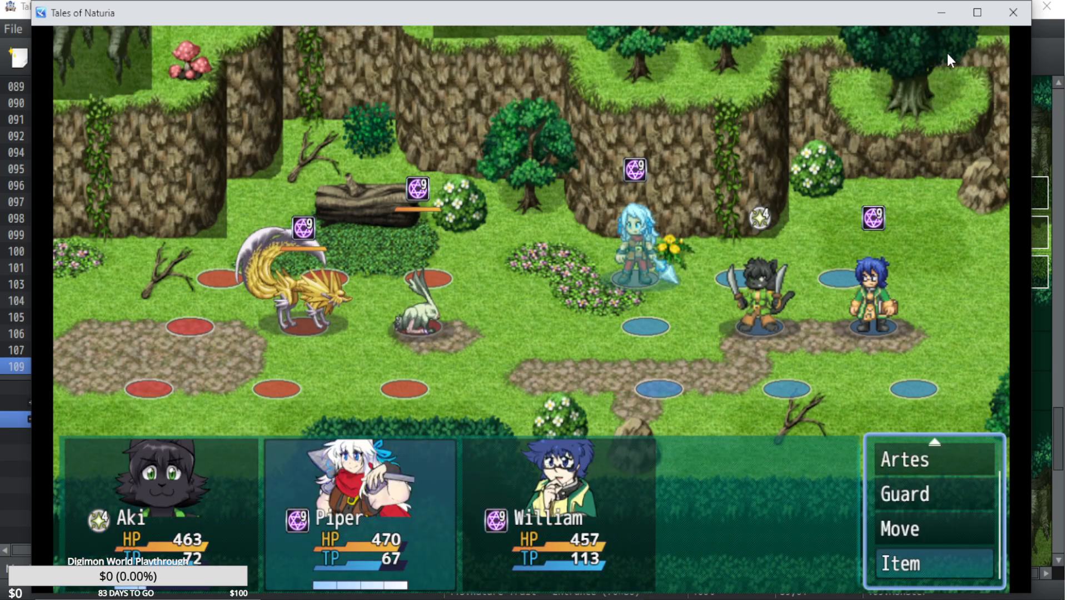
key(Return)
key(Escape)
key(Return)
key(Escape)
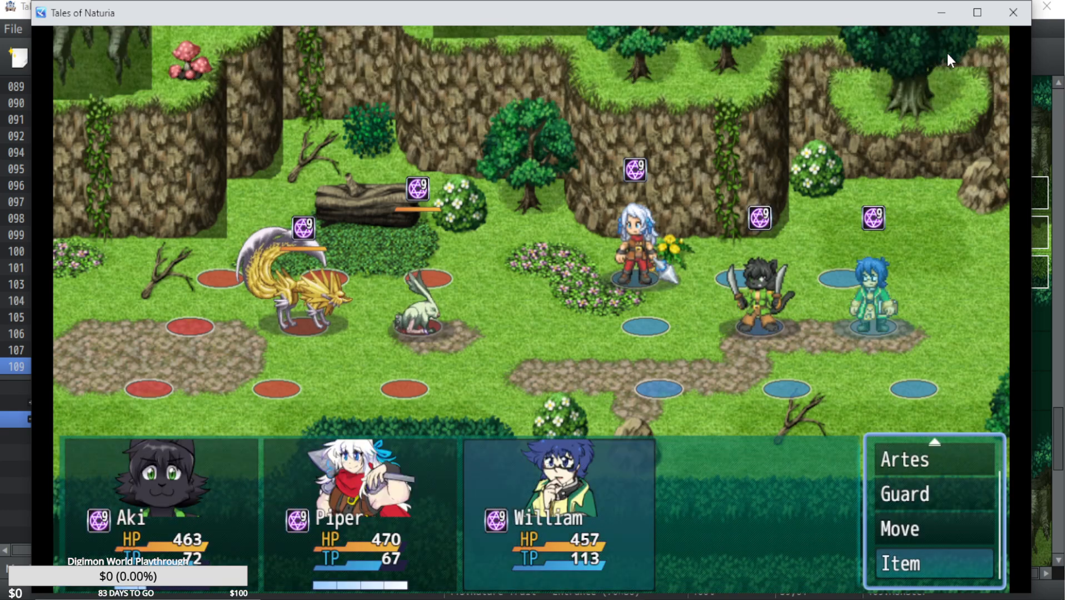
key(Return)
key(Escape)
key(Return)
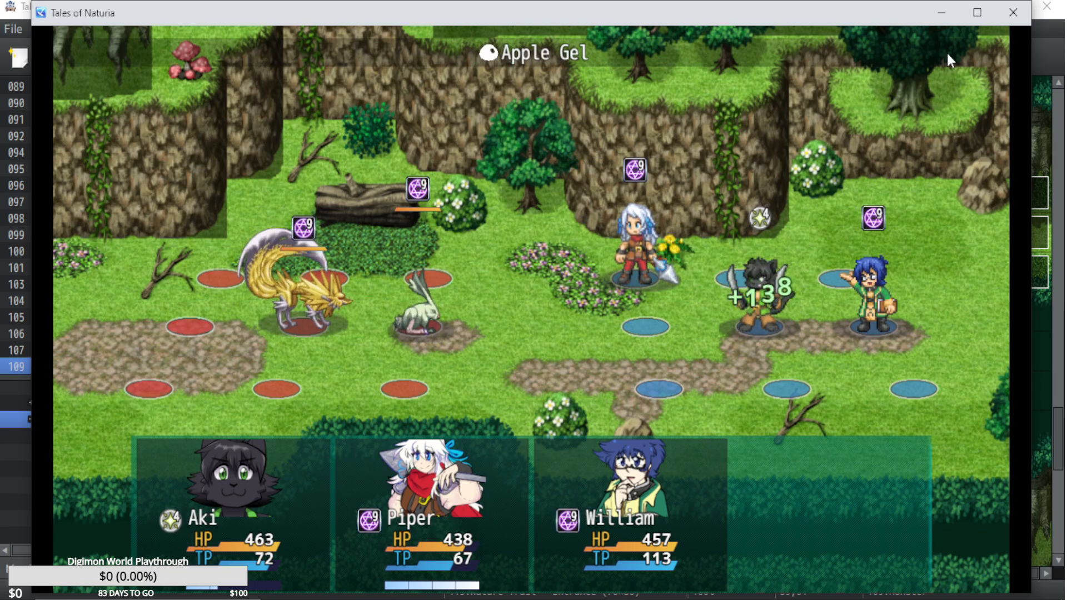
Spend the third round on the party's remaining Apple Gels.
key(Return)
key(Escape)
key(Return)
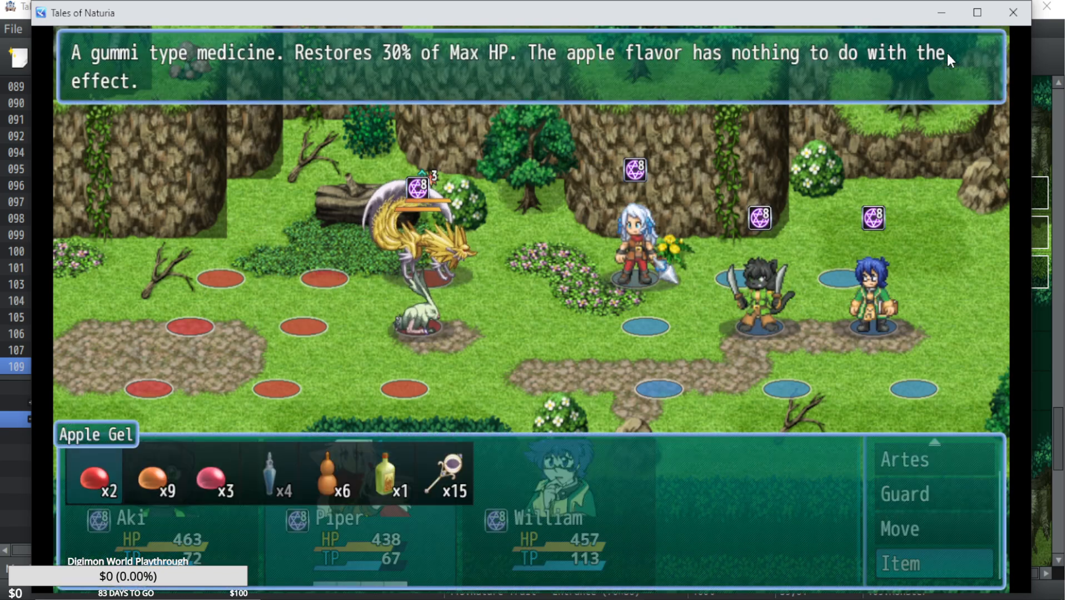
key(Return)
key(Return)
key(Return)
key(Return)
key(Return)
key(Return)
key(Return)
key(Return)
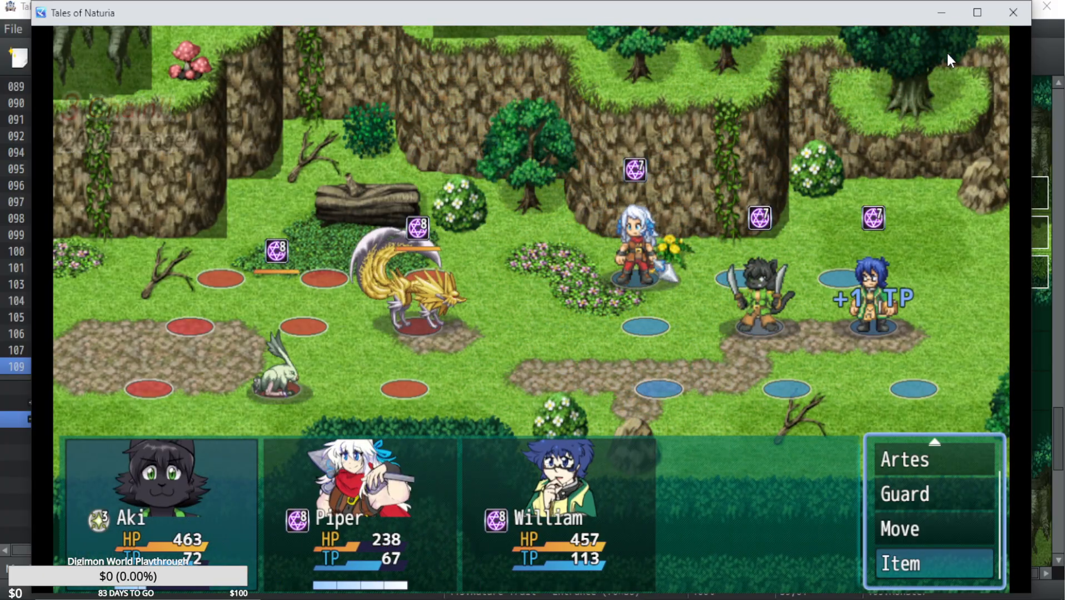
Have the party use Orange Gels for one more round and close the playtest.
key(Return)
key(Escape)
key(Return)
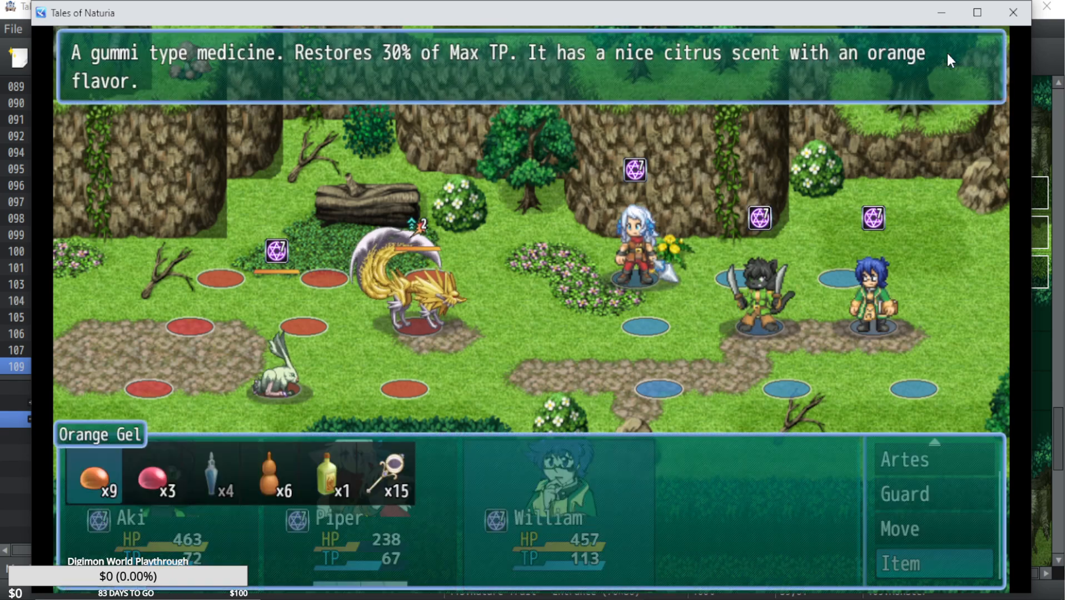
key(Return)
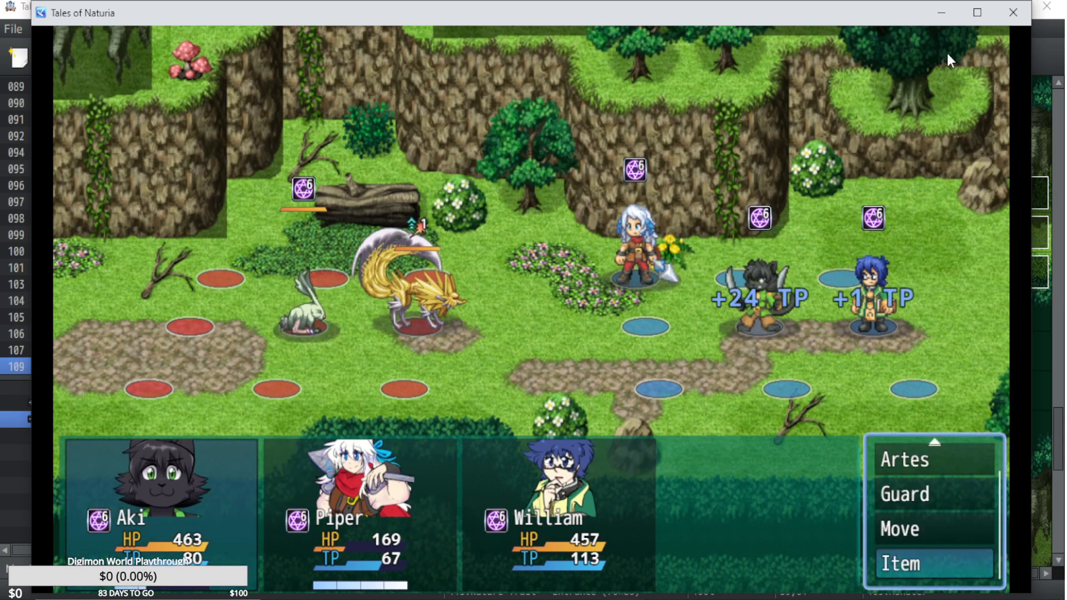
click(1016, 11)
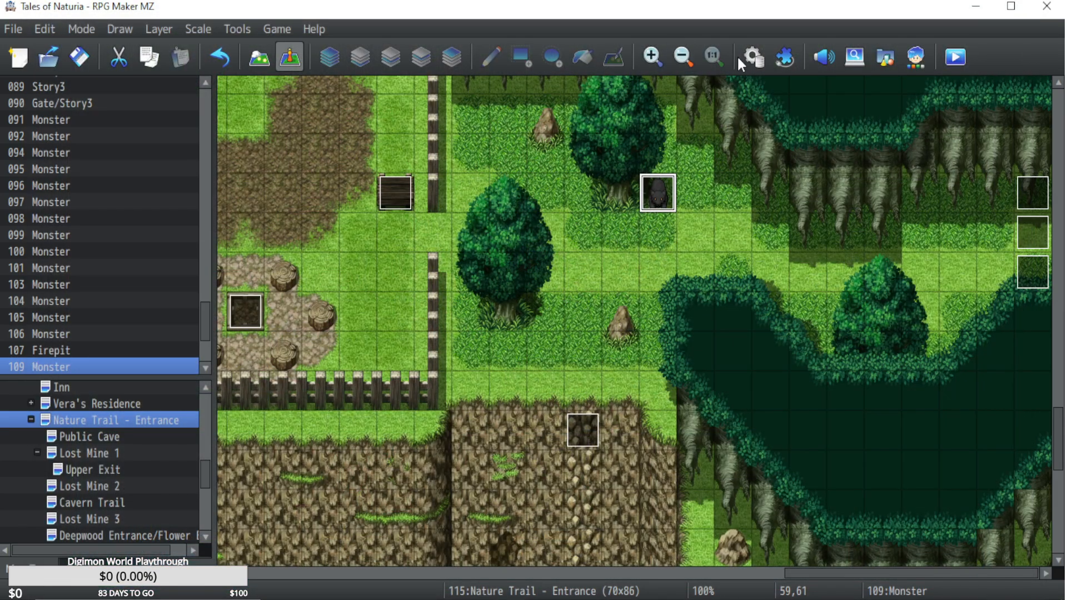
Cut the Change State command that adds Lucky Item to the entire party from Monster event 109 on Nature Trail - Entrance.
double_click(659, 191)
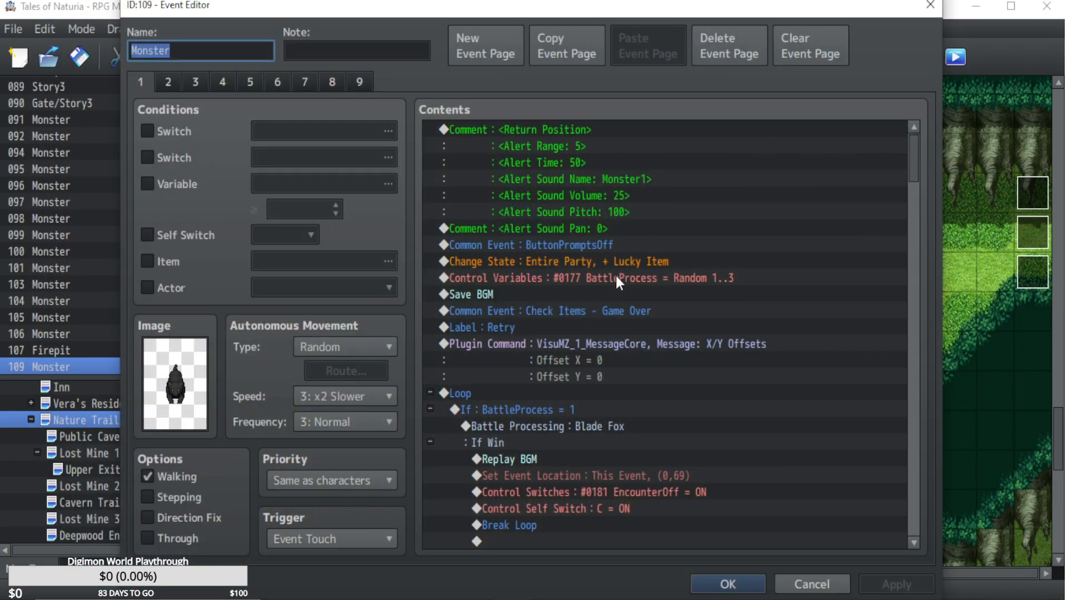
right_click(627, 265)
click(657, 328)
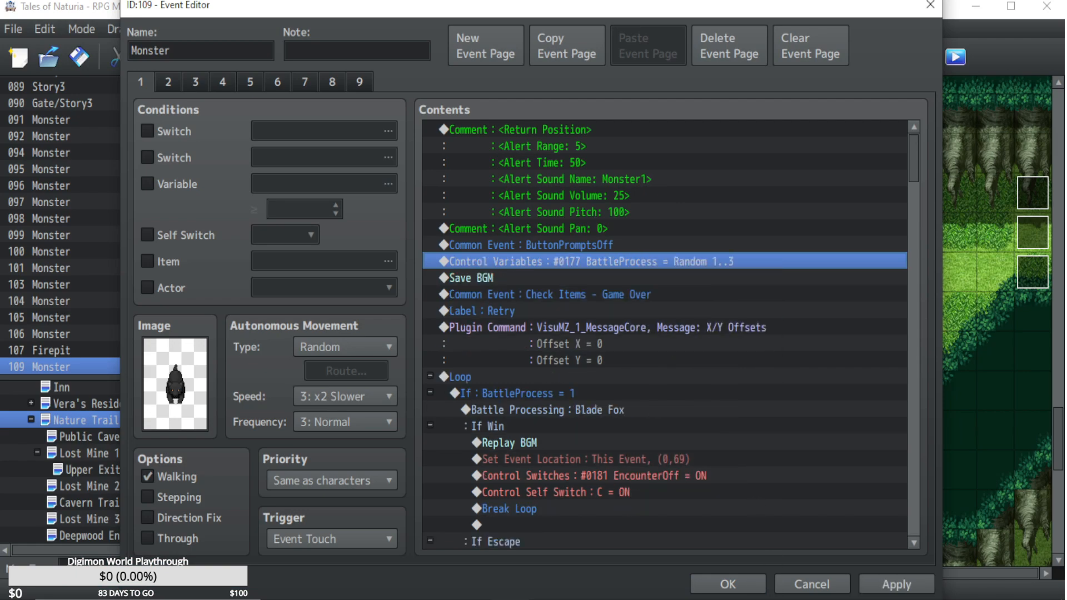
click(728, 584)
Paste the Lucky Item state command before the BattleProcess variable in Monster event 024 on the Lost Mine 2 map.
click(111, 519)
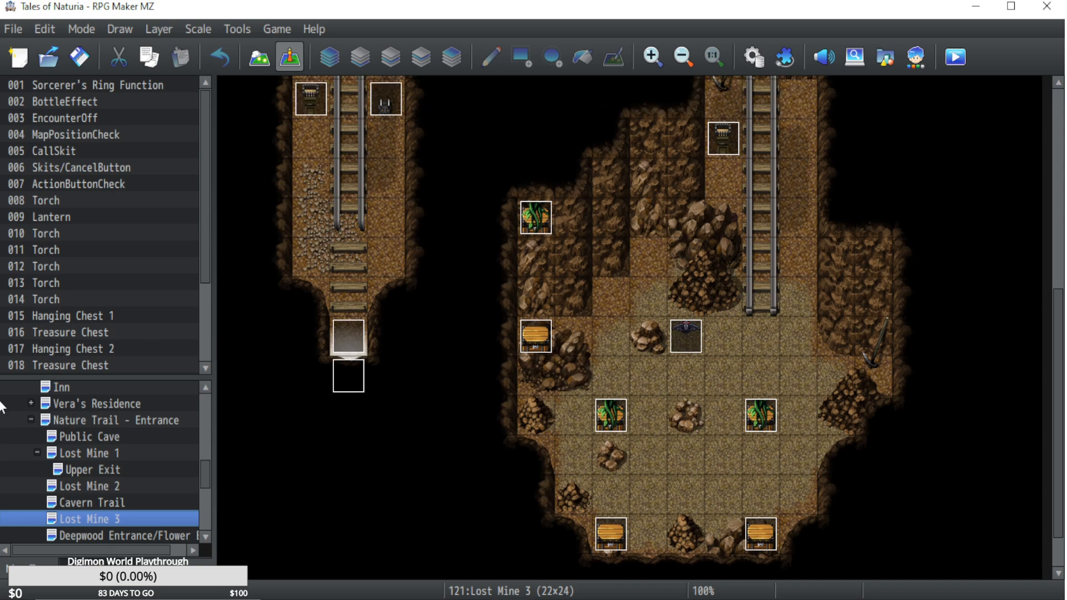
click(92, 488)
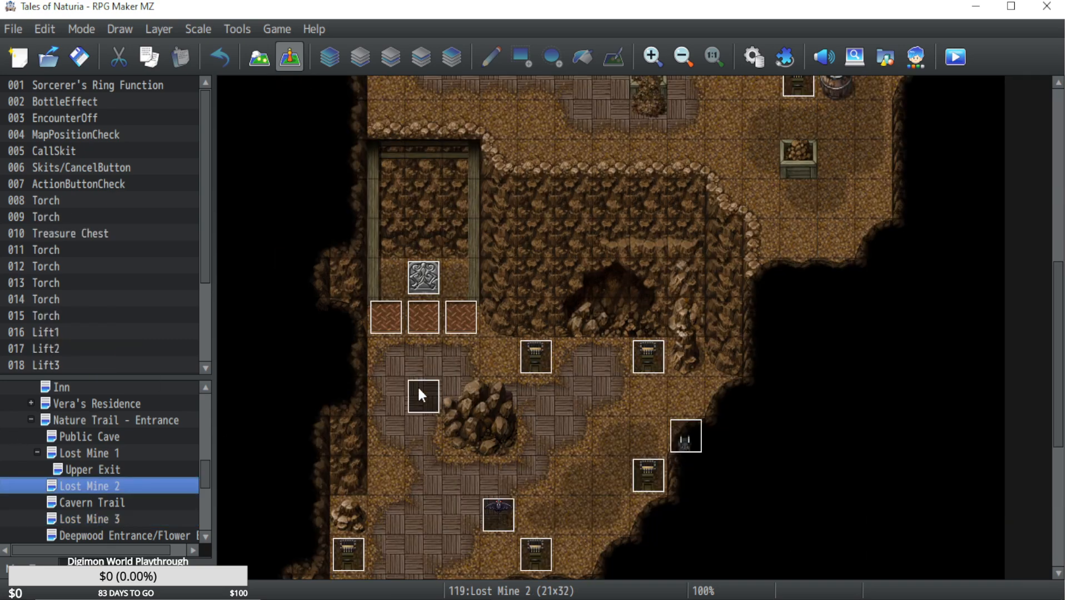
scroll(565, 379, down, 2)
click(498, 432)
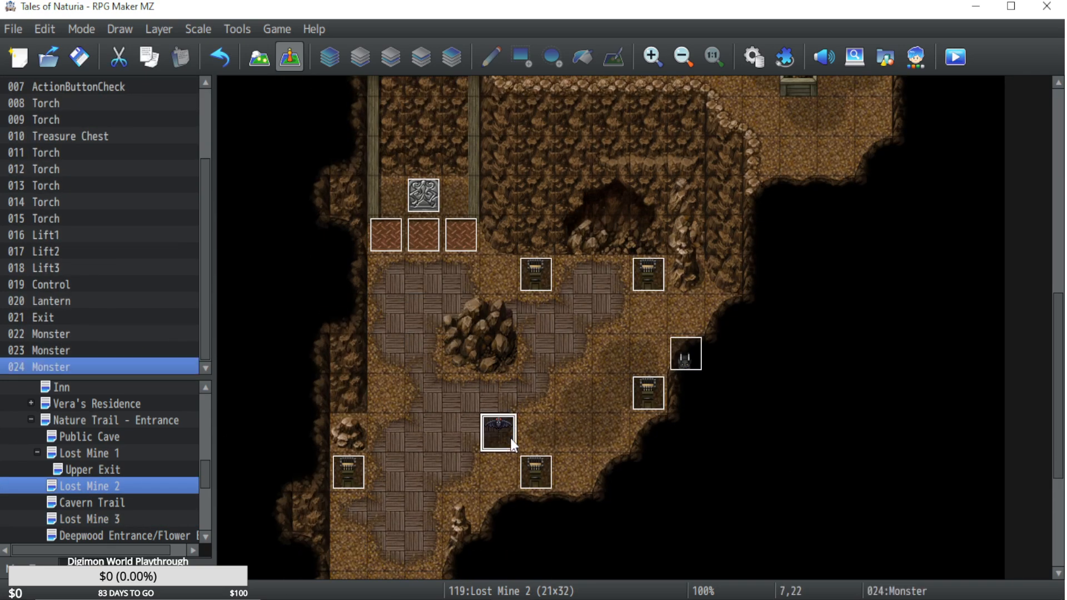
double_click(511, 439)
click(533, 262)
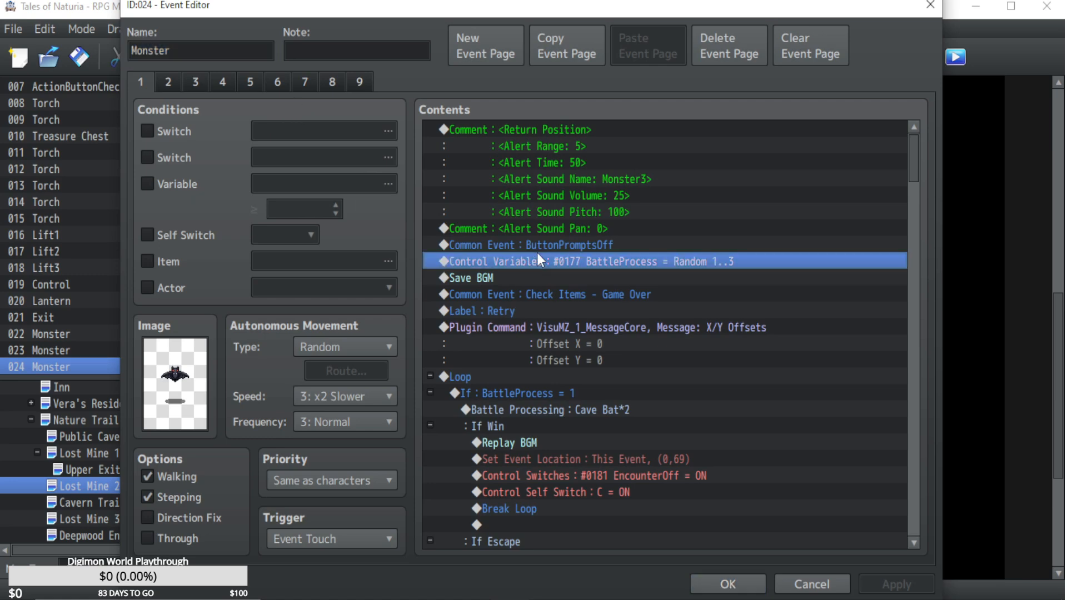
key(ctrl+v)
click(727, 584)
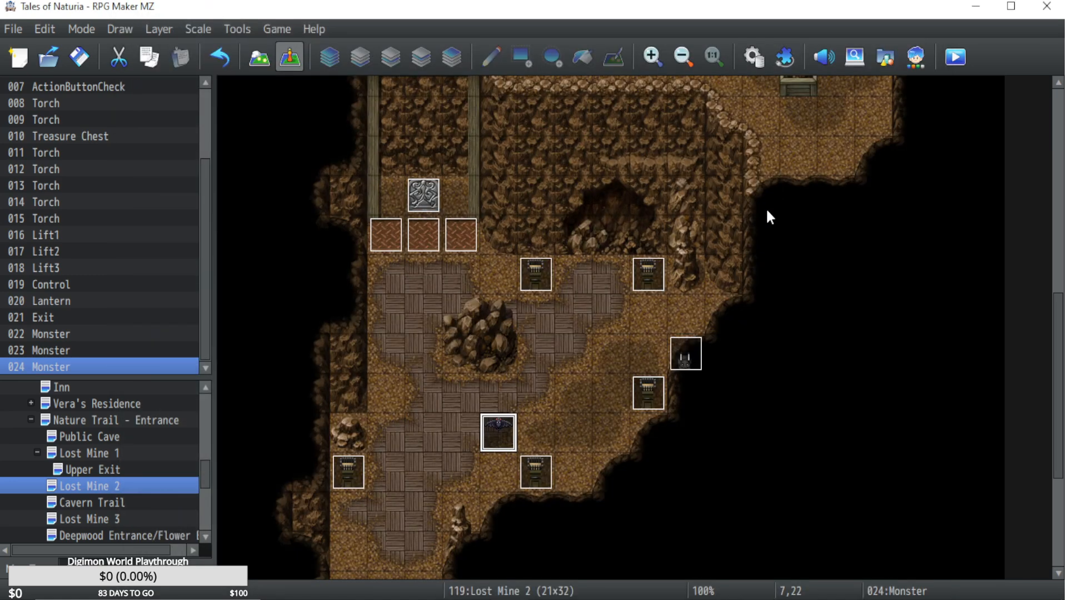
Set the Lucky Item skill's Auto Trigger note for Item User to 100% in the database.
click(791, 64)
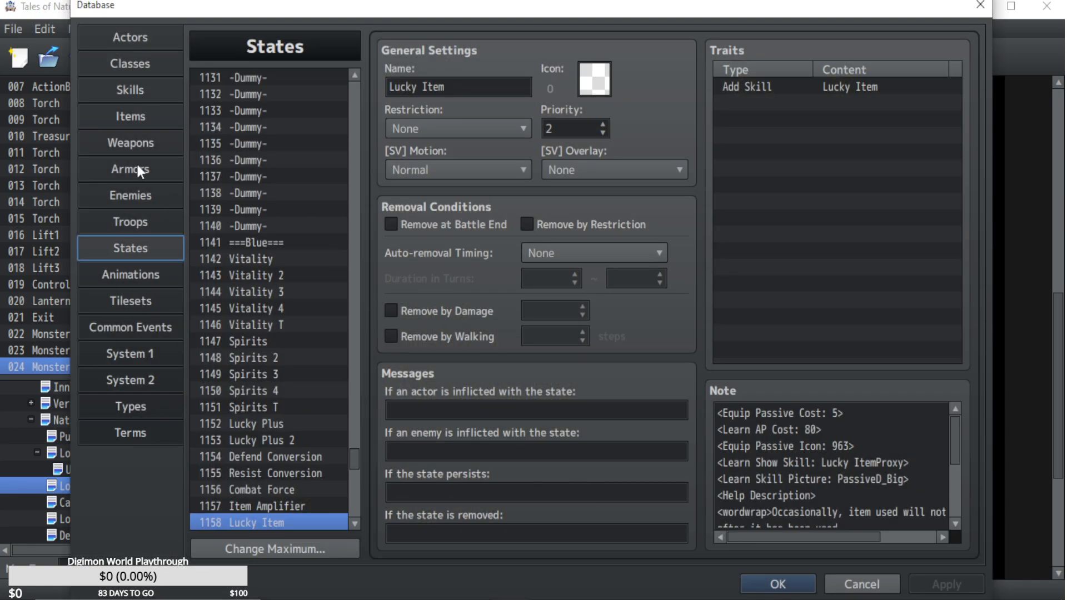
click(135, 97)
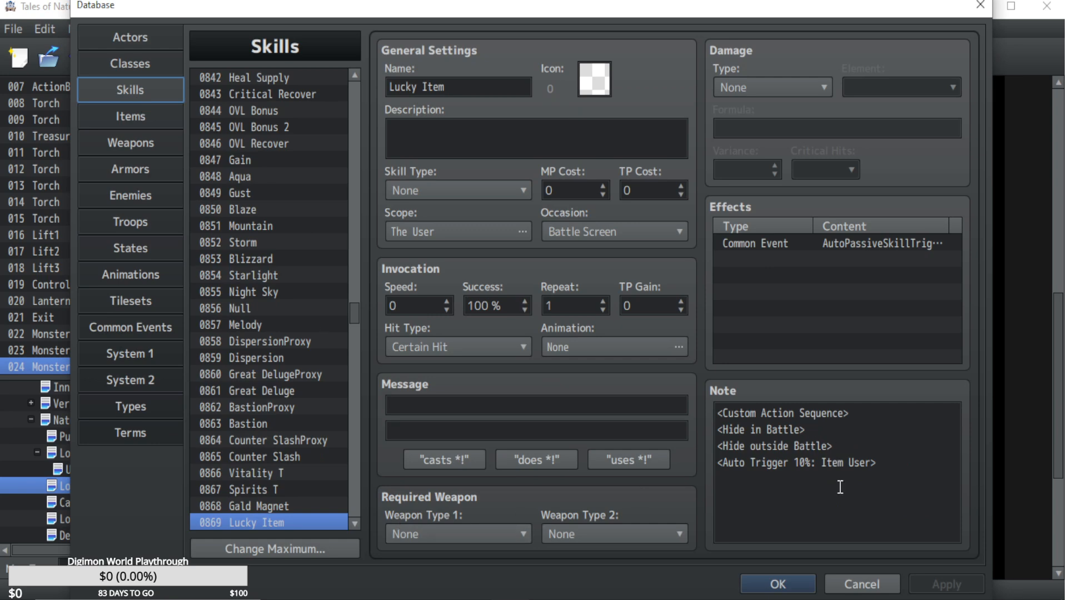
click(799, 461)
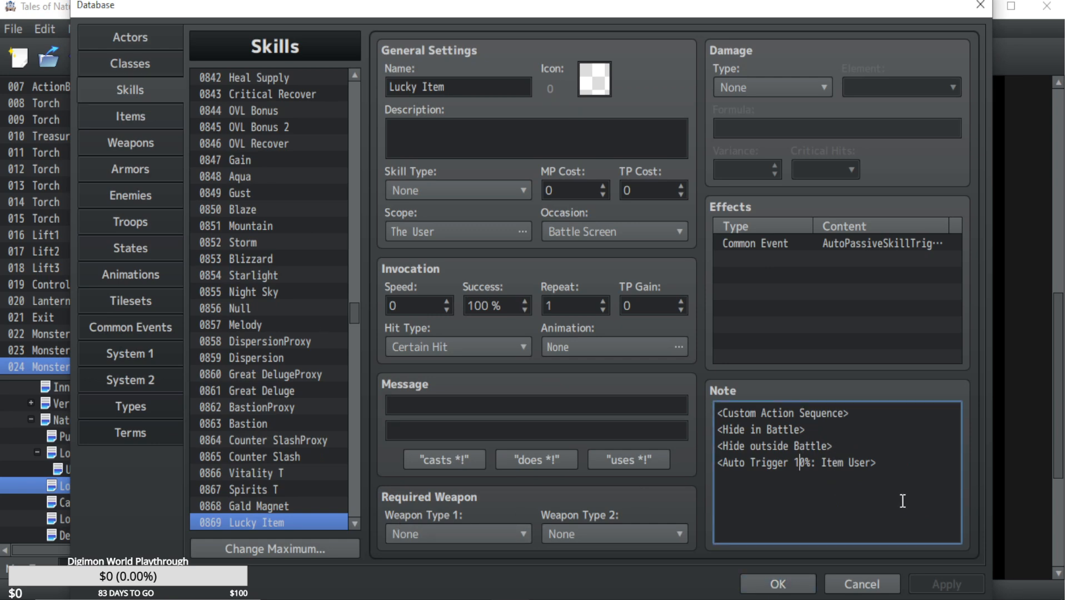
text(0)
click(778, 584)
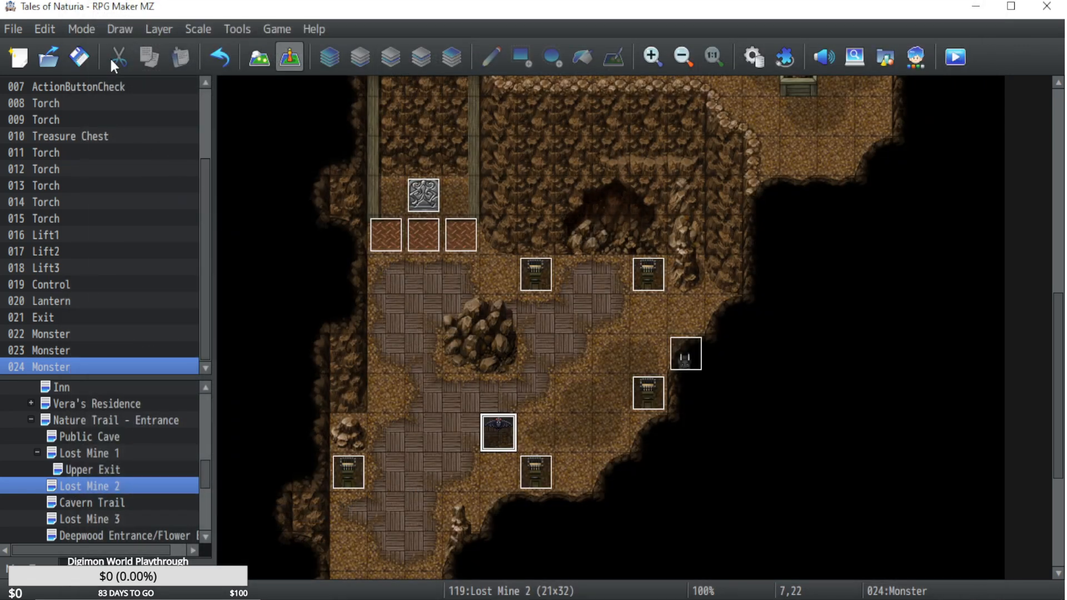
Start a playtest with the changes saved and continue from the saved game.
click(957, 57)
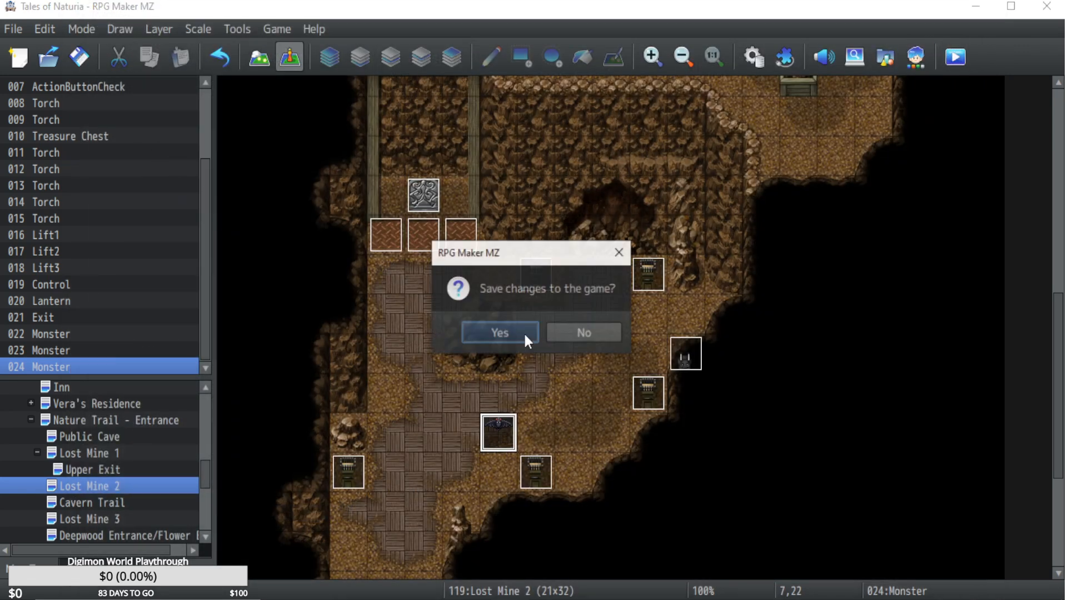
click(504, 339)
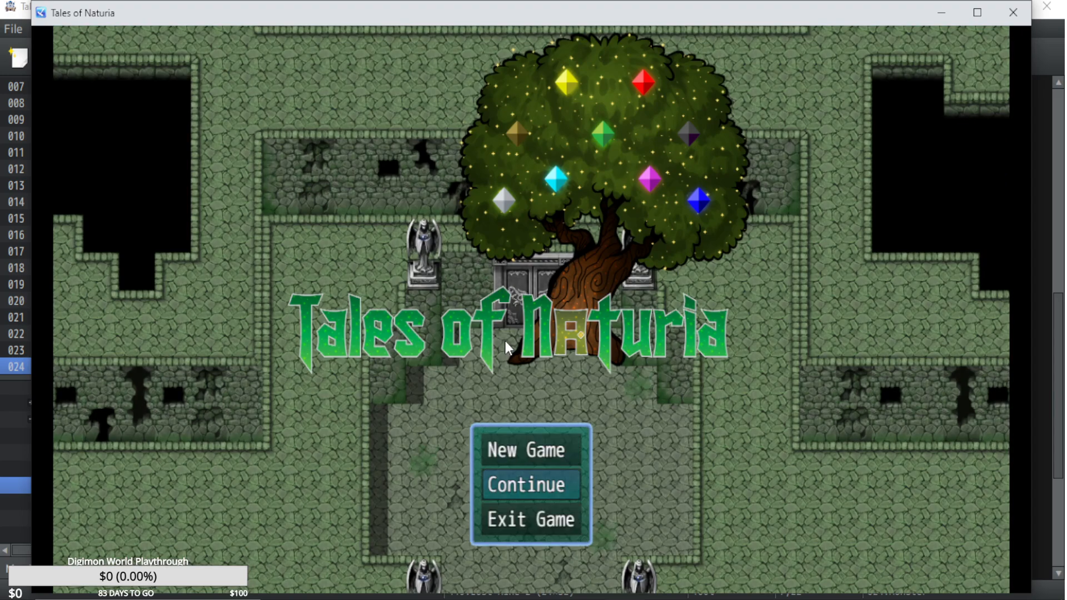
key(z)
Have Aki use an Apple Gel in the mine battle.
key(z)
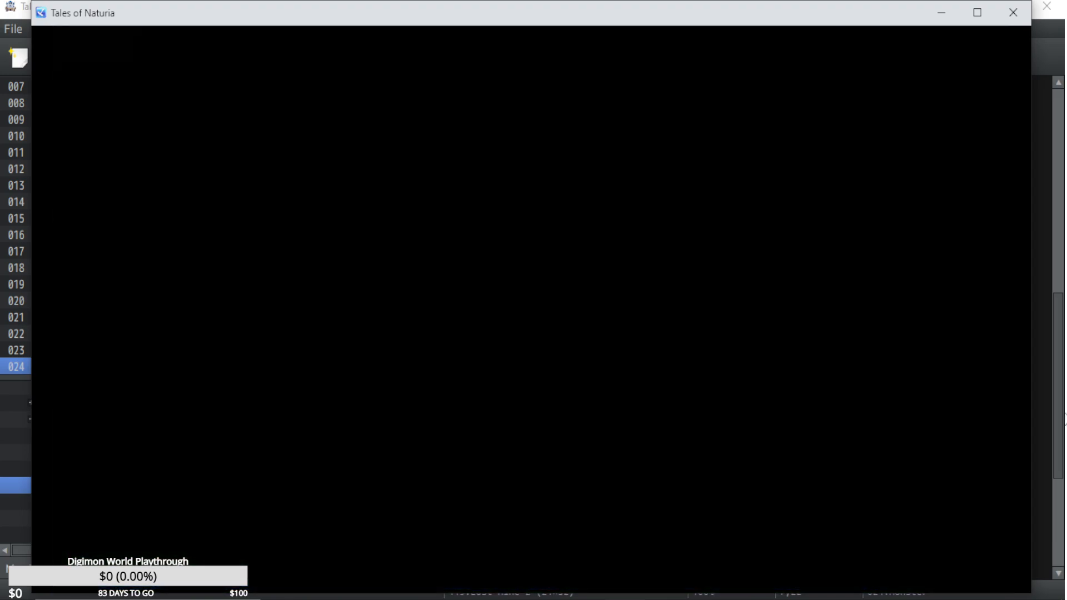
key(Down)
Queue an item use for Piper's first action in the mine battle.
key(Down)
key(Down)
key(Down)
key(Down)
key(z)
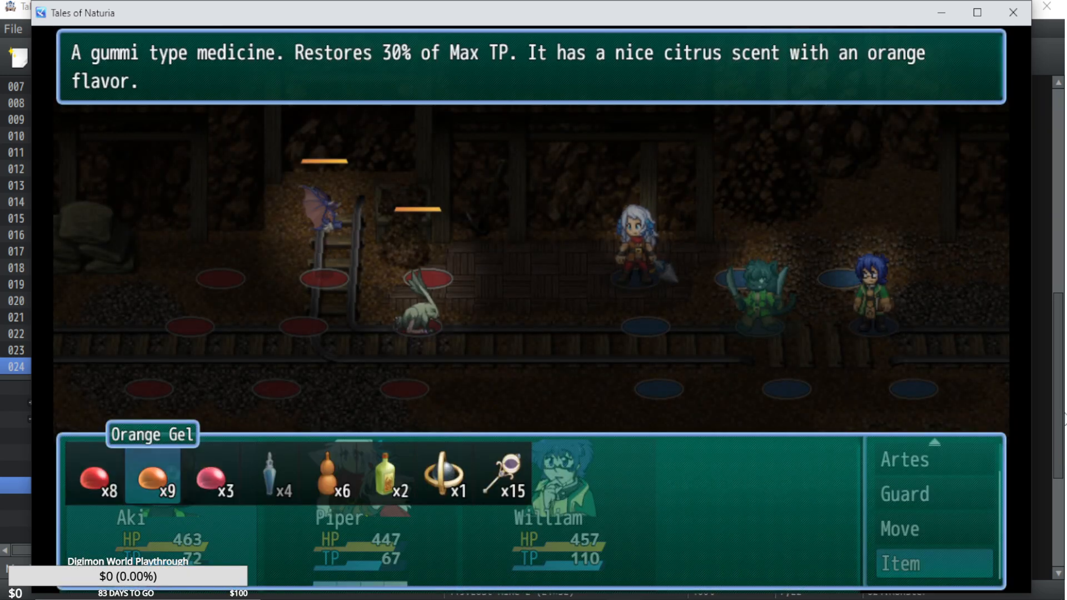
key(Left)
key(z)
key(z)
key(Down)
key(Down)
key(Down)
key(Down)
key(z)
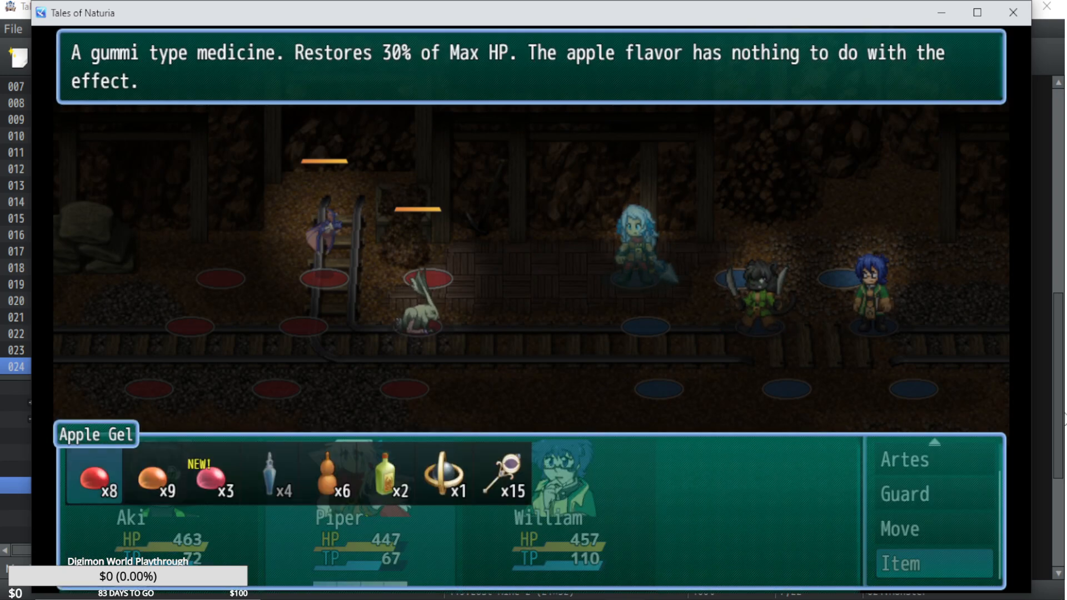
key(Right)
key(z)
key(Right)
key(x)
key(x)
key(Down)
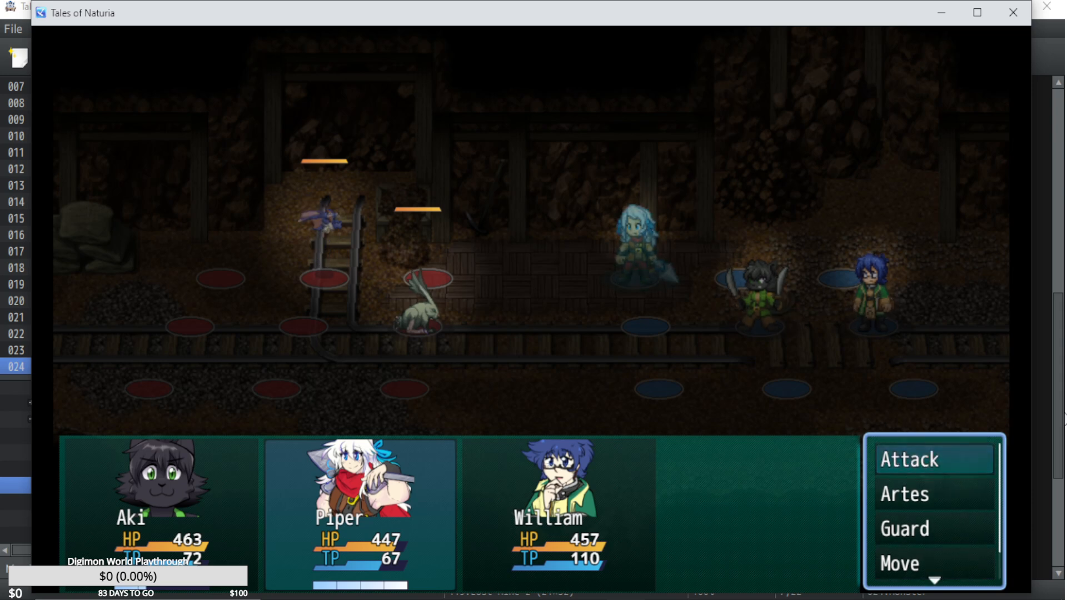
Queue another item use for Piper's second action.
key(Up)
key(z)
key(Right)
key(z)
Have William use an item in the mine battle, let the turn play out, and end the playtest.
key(z)
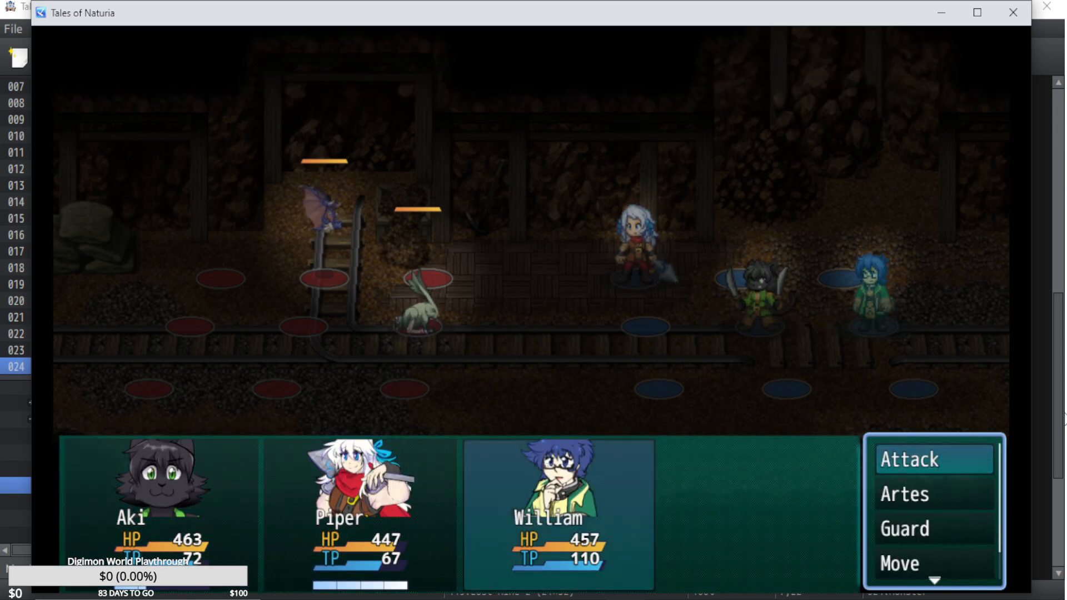
key(Down)
key(Down)
key(Down)
key(Down)
key(z)
key(Right)
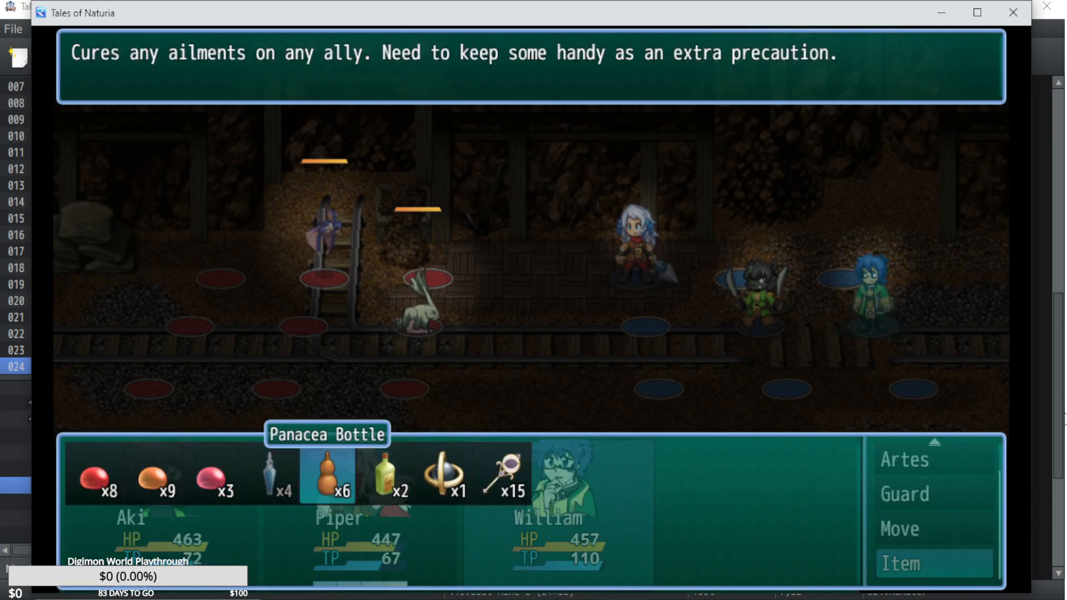
key(Right)
key(z)
key(Right)
key(z)
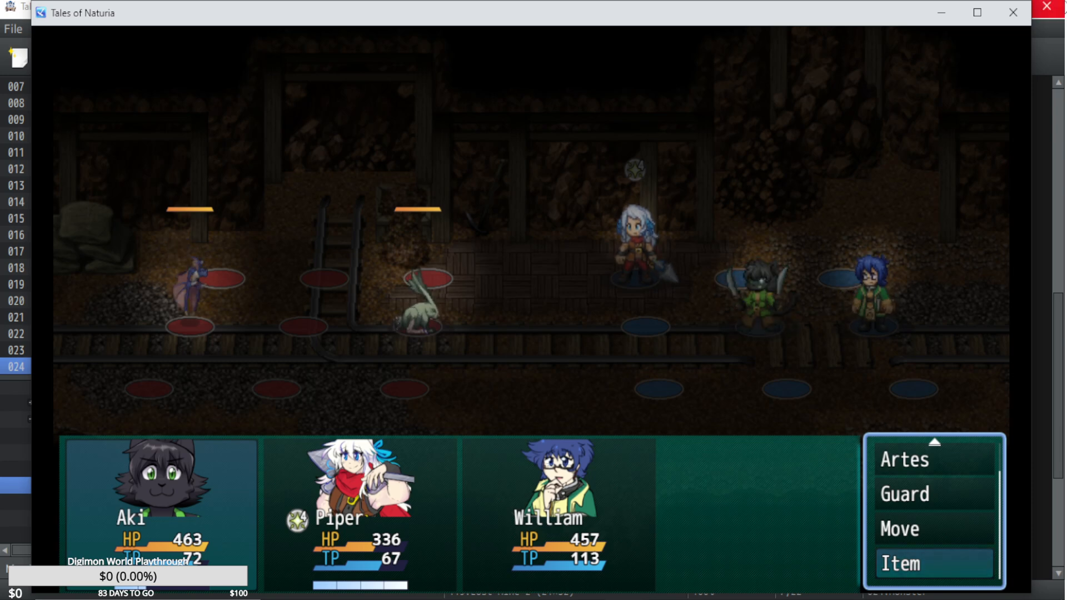
click(1013, 12)
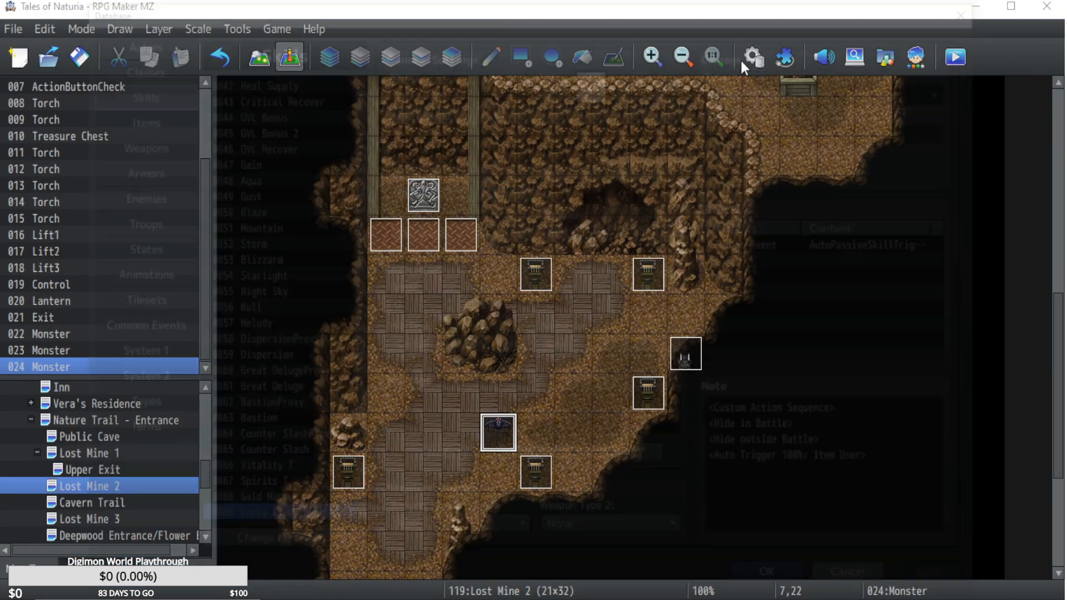
Set the Auto Trigger chance in the Lucky Item skill's note to 25% for Item User and apply the change.
click(742, 60)
click(822, 464)
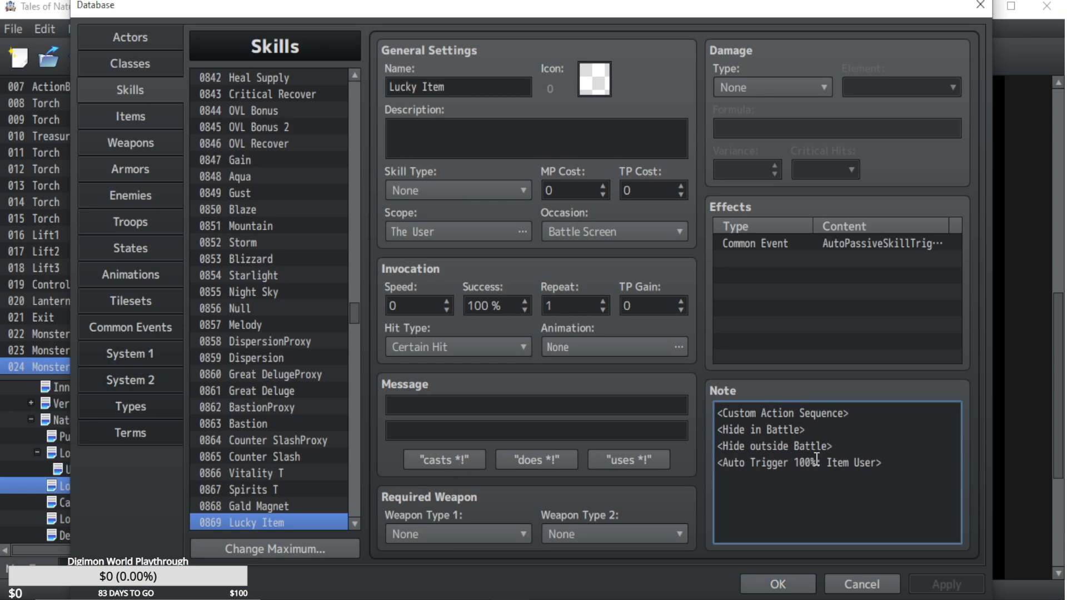
key(BackSpace)
key(BackSpace)
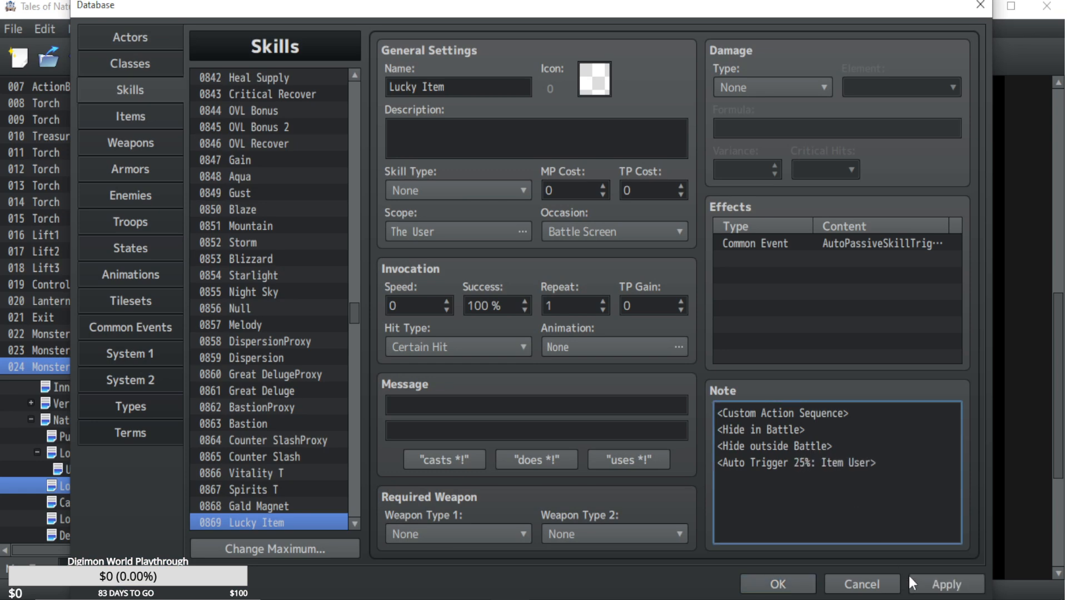
click(927, 589)
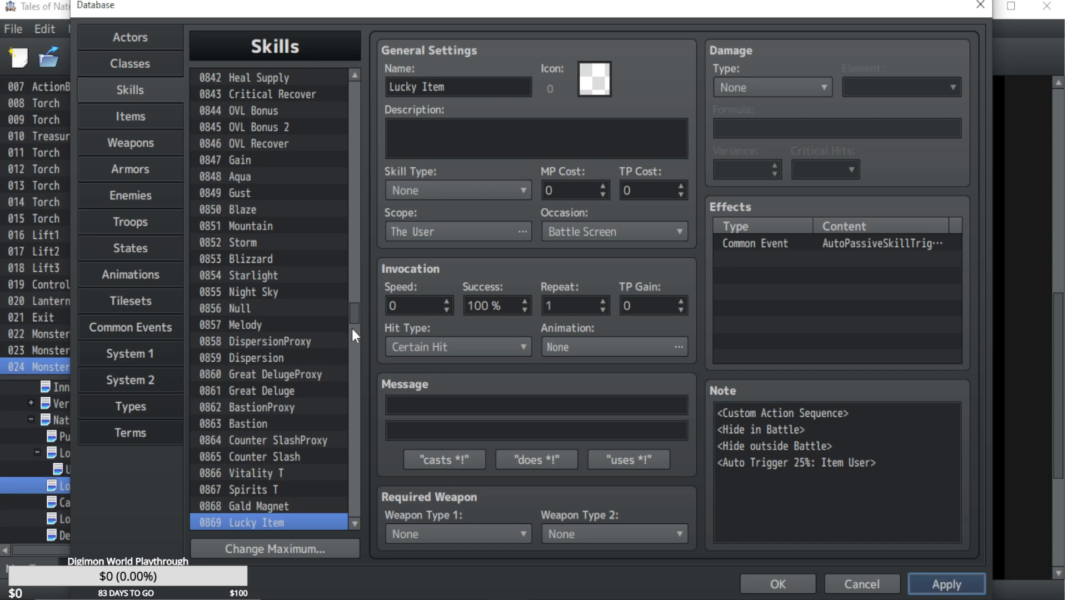
Review the variable assignments and the Pow Hammer Revenge and Lucky Item sections of the AutoPassiveSkillTriggers common event.
click(130, 327)
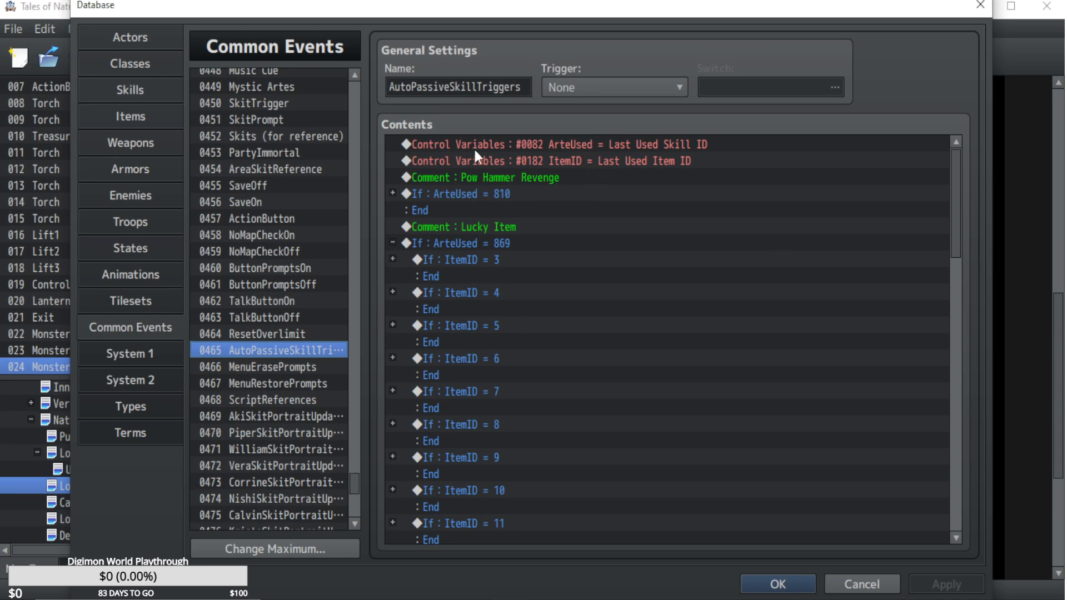
click(104, 94)
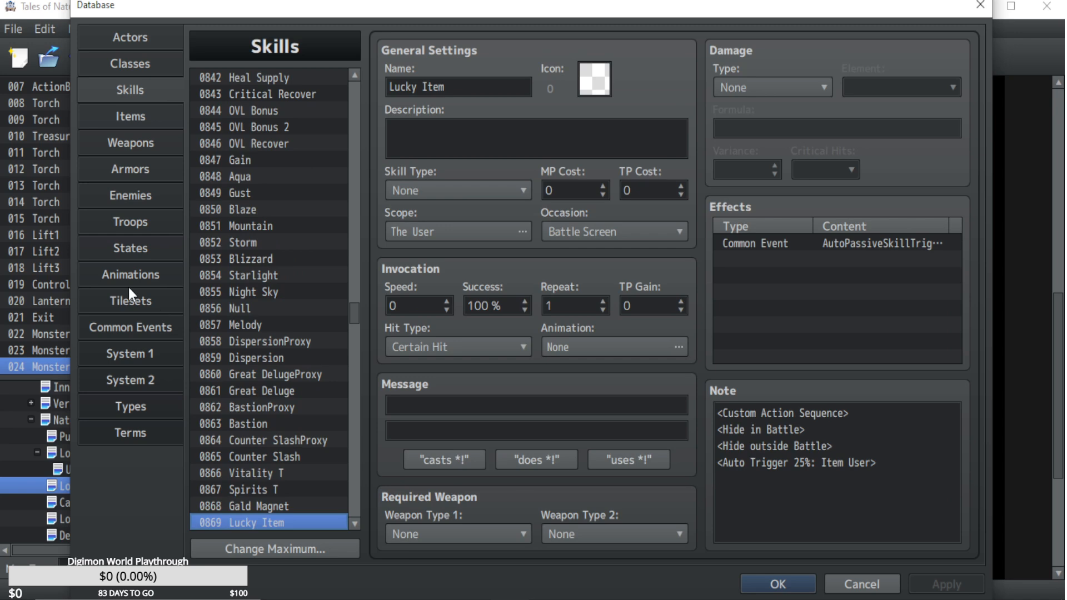
click(144, 325)
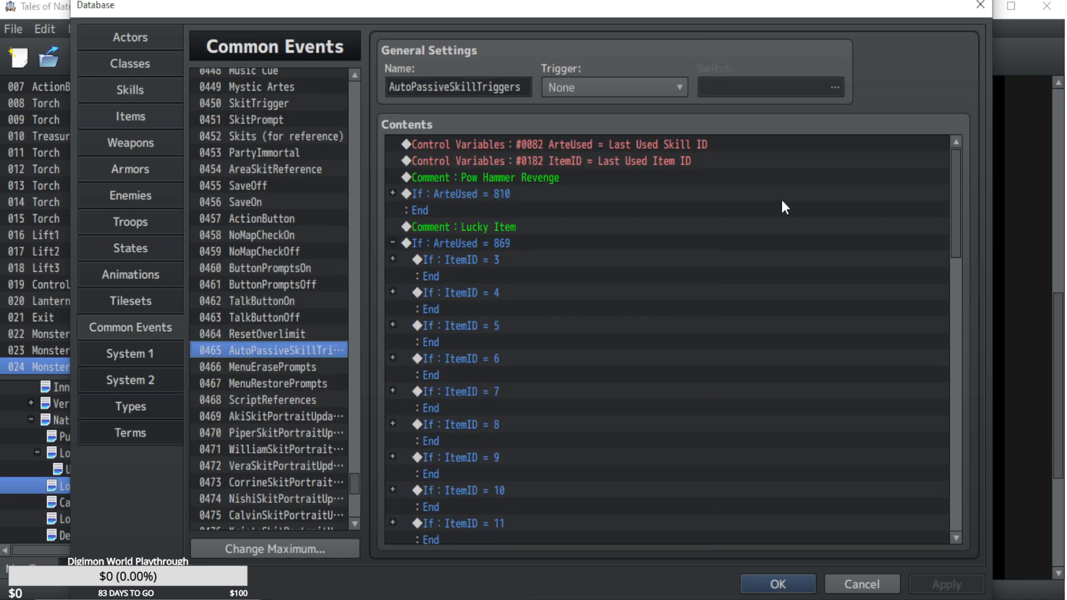
click(618, 163)
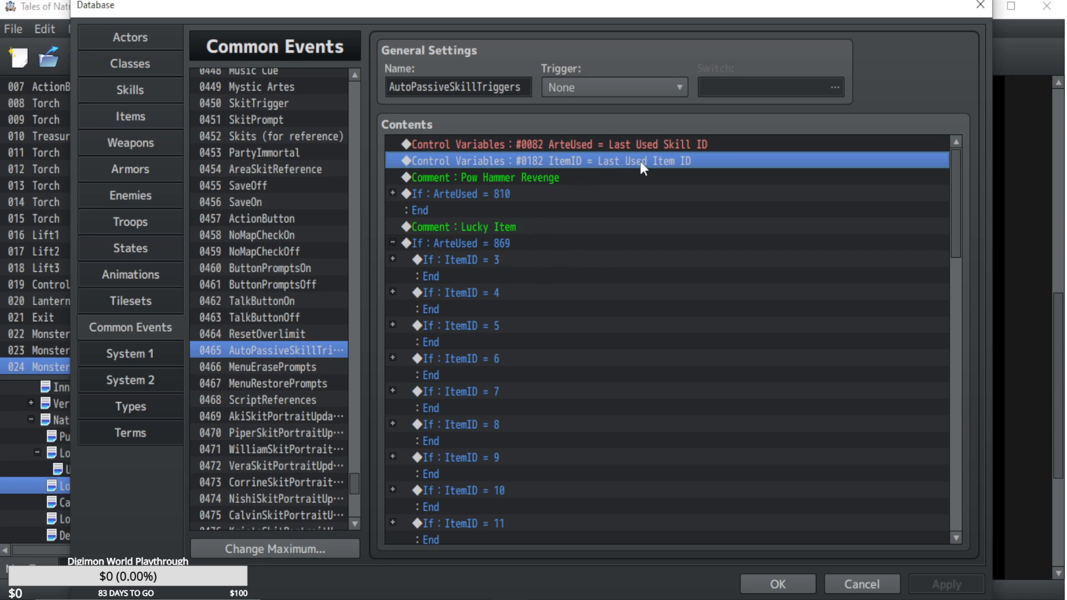
click(498, 242)
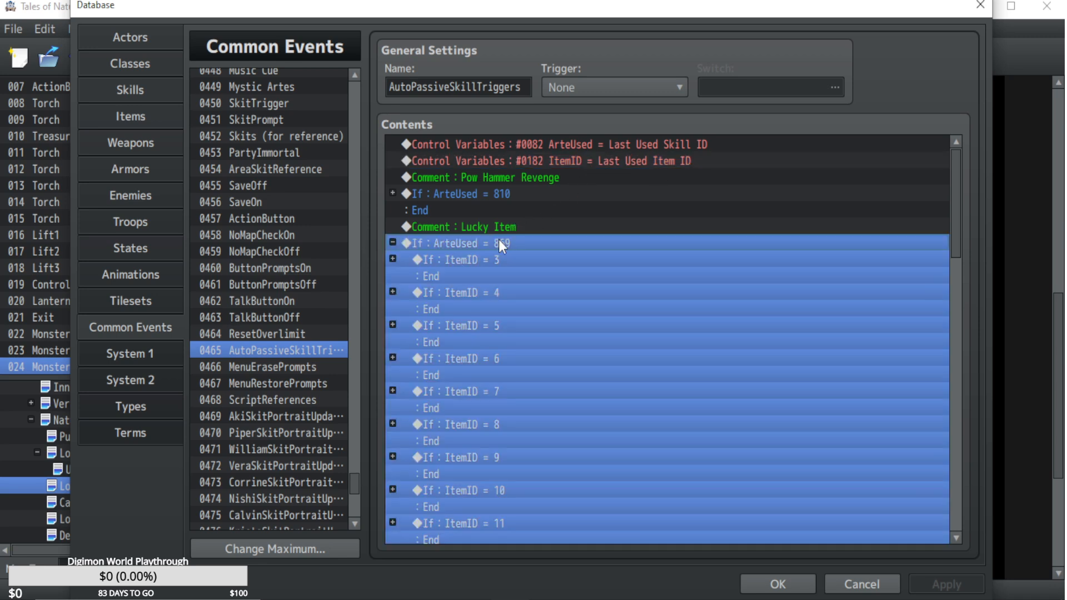
click(500, 227)
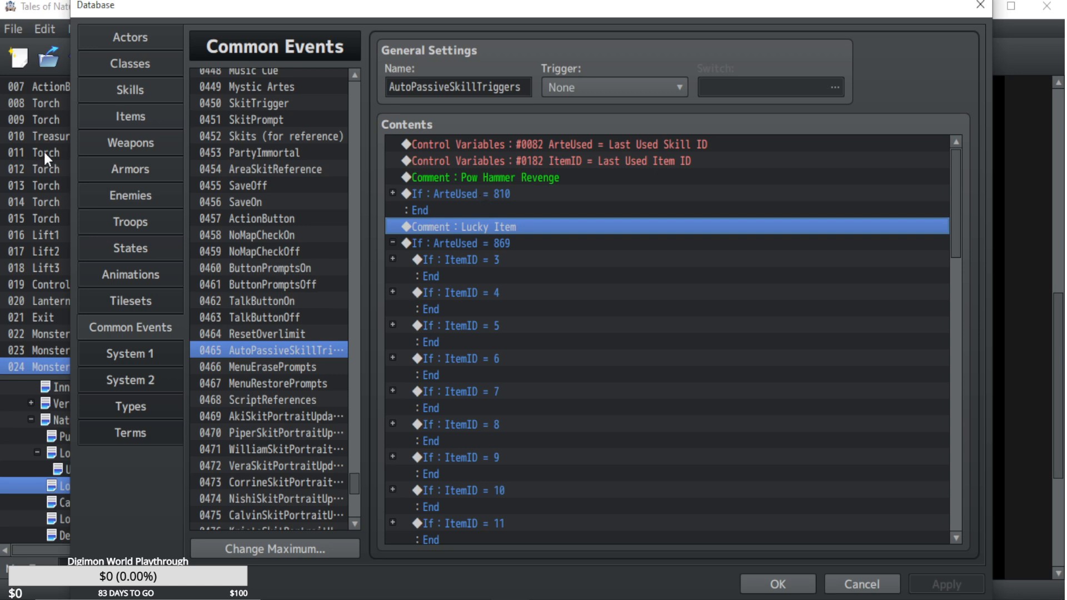
click(503, 179)
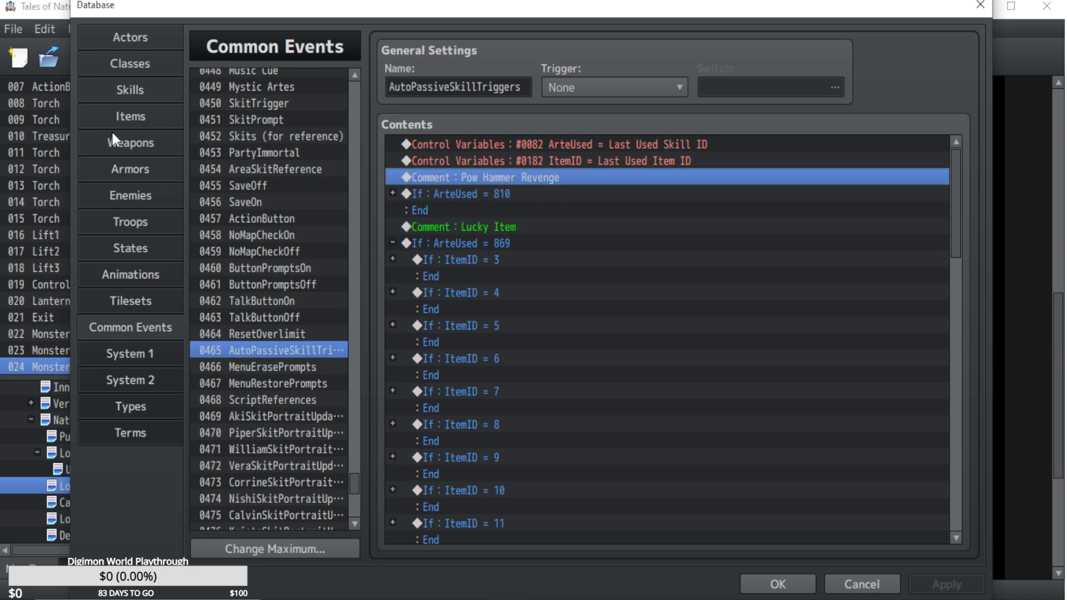
mouse_move(355, 492)
mouse_down()
mouse_move(348, 513)
mouse_move(347, 495)
mouse_up()
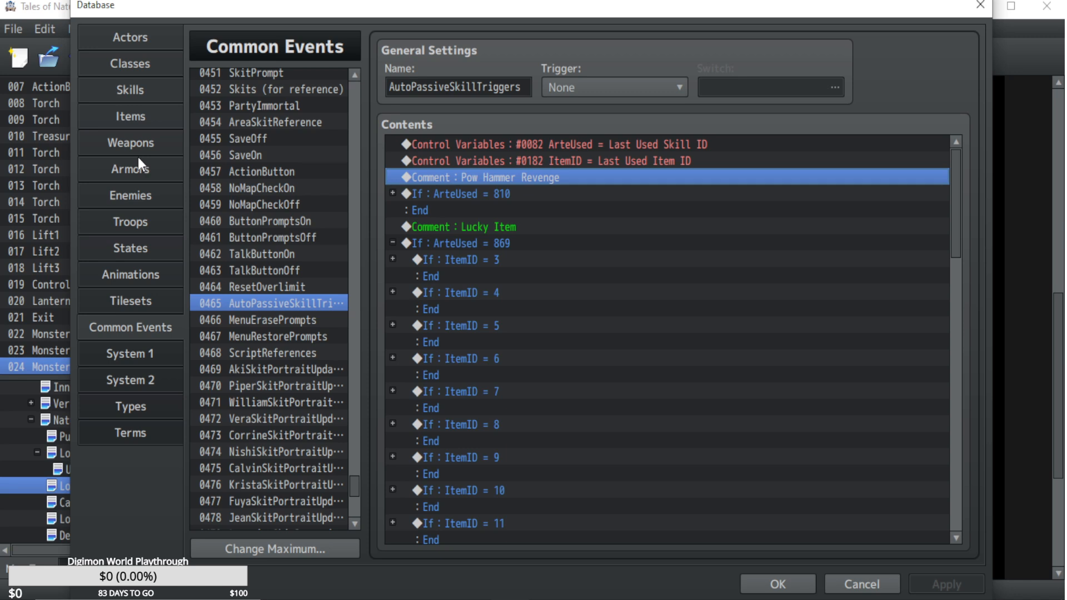
Expand the ArteUsed = 810 branch to review the Pow Hammer Revenge action sequence, and collapse it again.
click(392, 192)
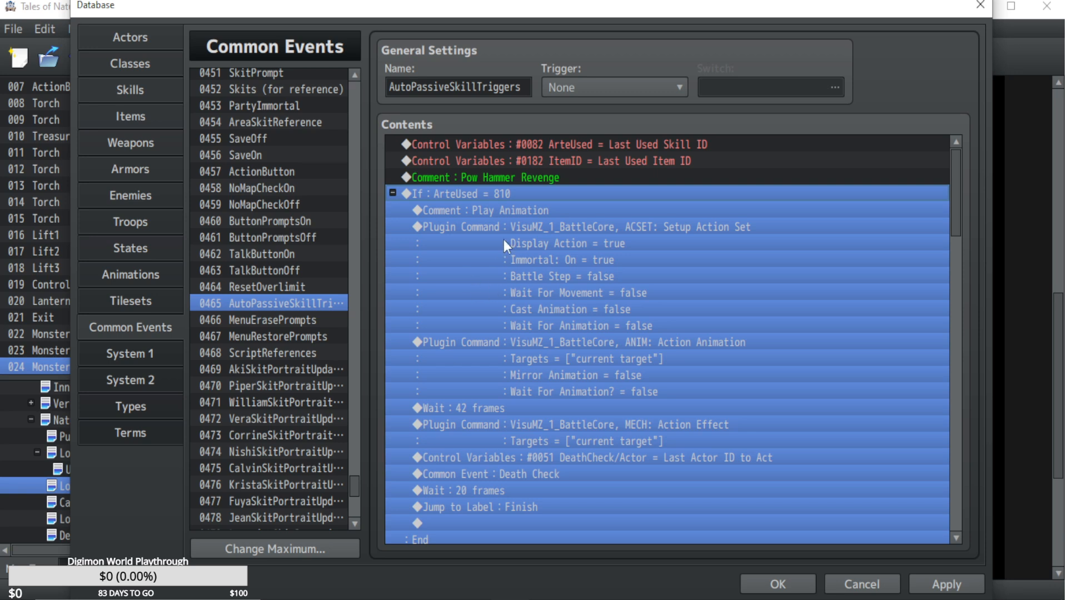
click(629, 325)
click(611, 457)
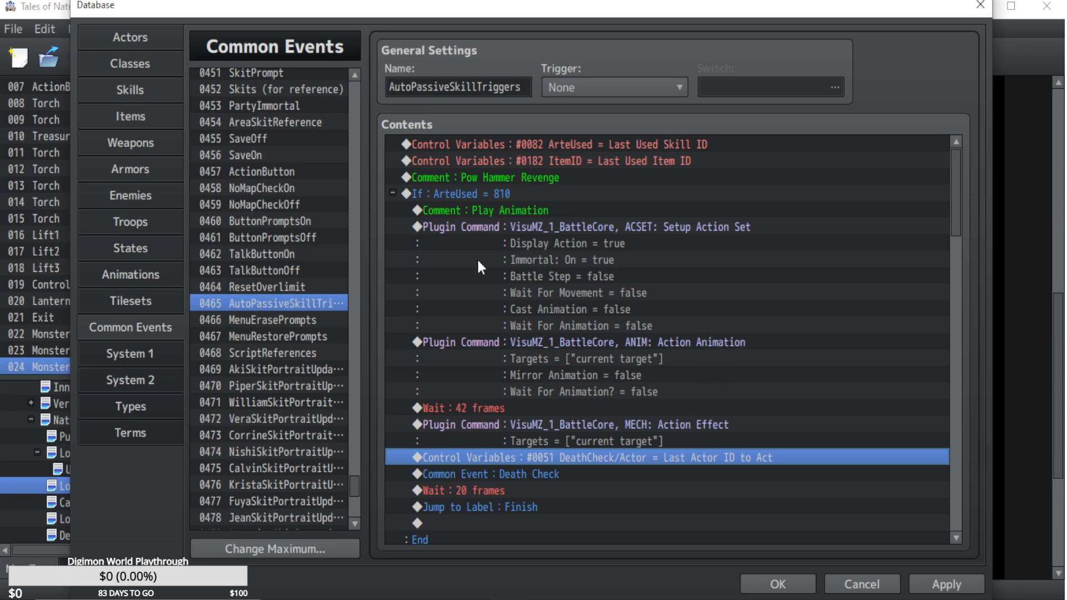
click(393, 194)
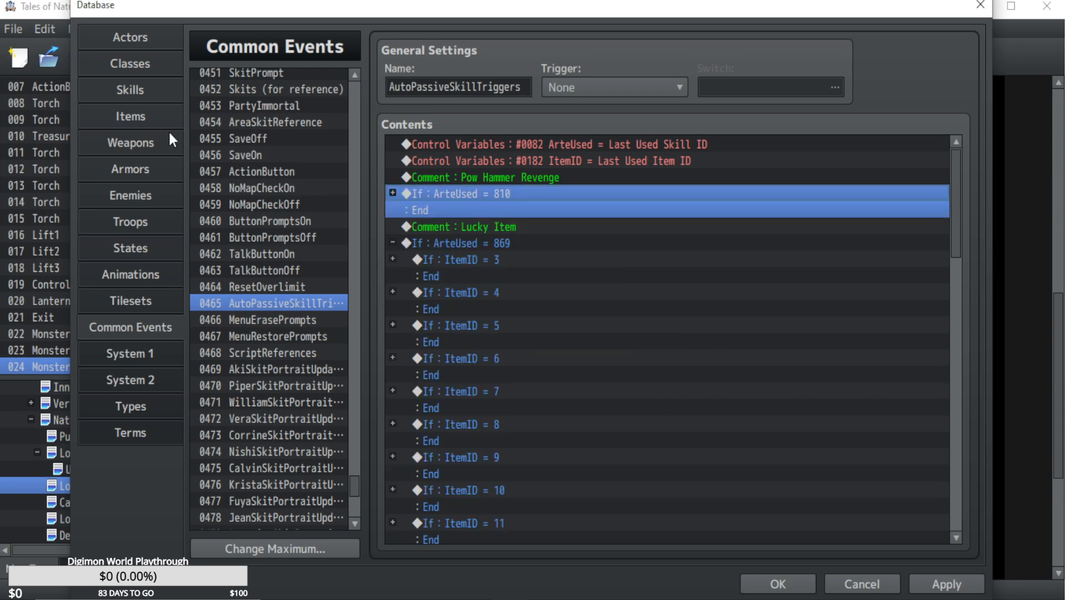
Find the Super Guard Check common event and examine Aki's Target state and Down and OK button conditions.
click(133, 99)
click(148, 335)
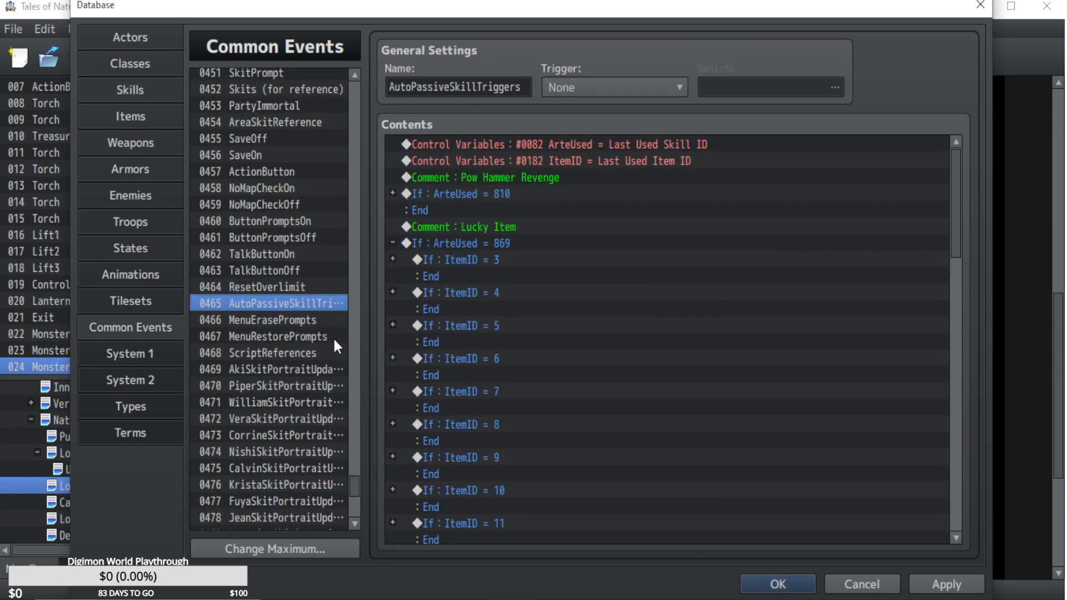
scroll(357, 236, up, 5)
scroll(360, 178, up, 14)
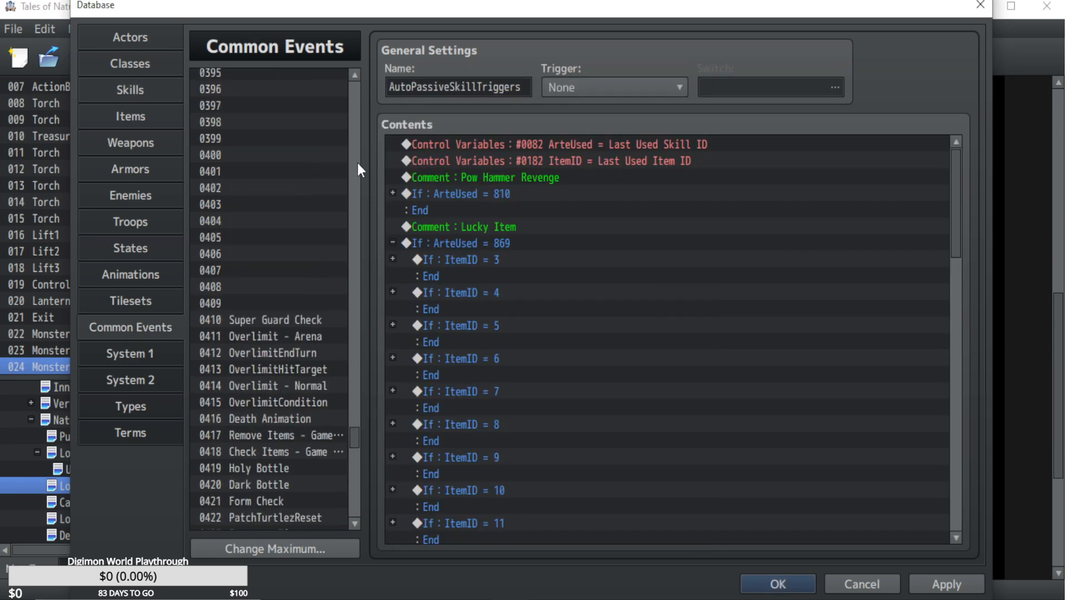
click(269, 320)
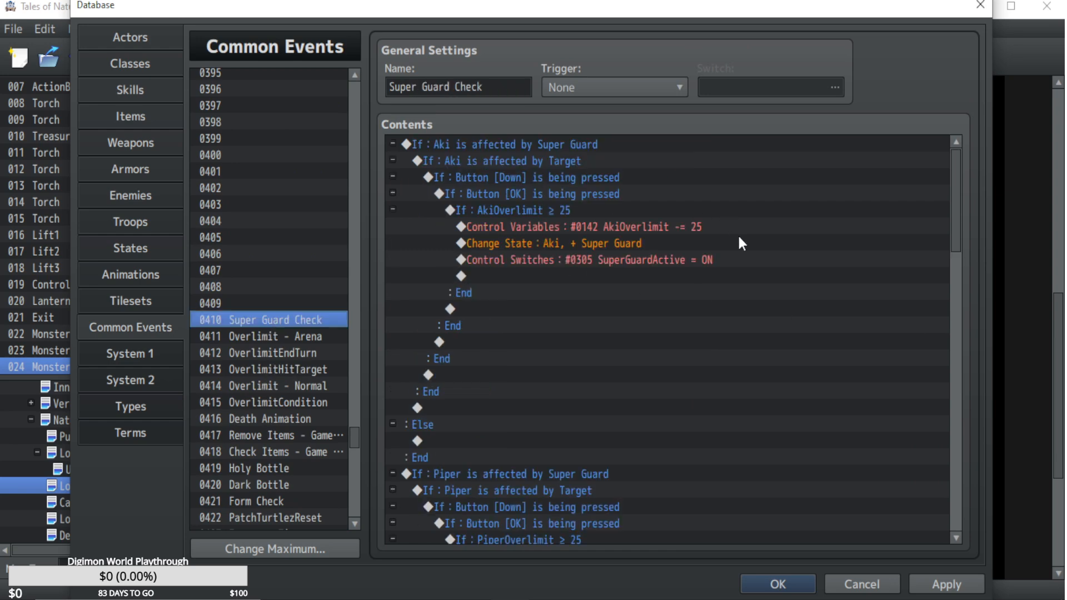
click(579, 177)
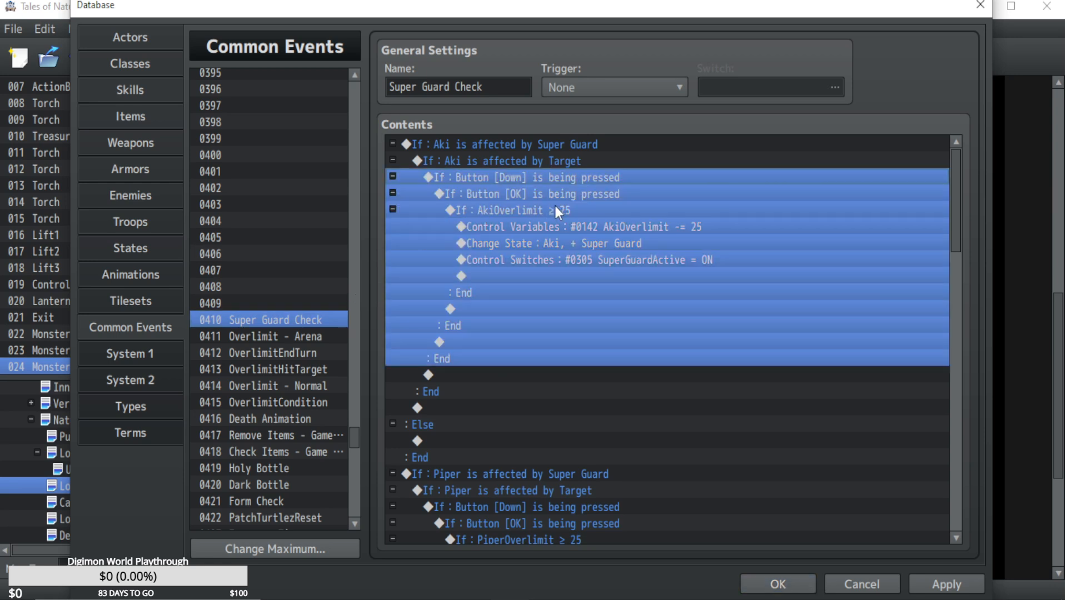
click(569, 194)
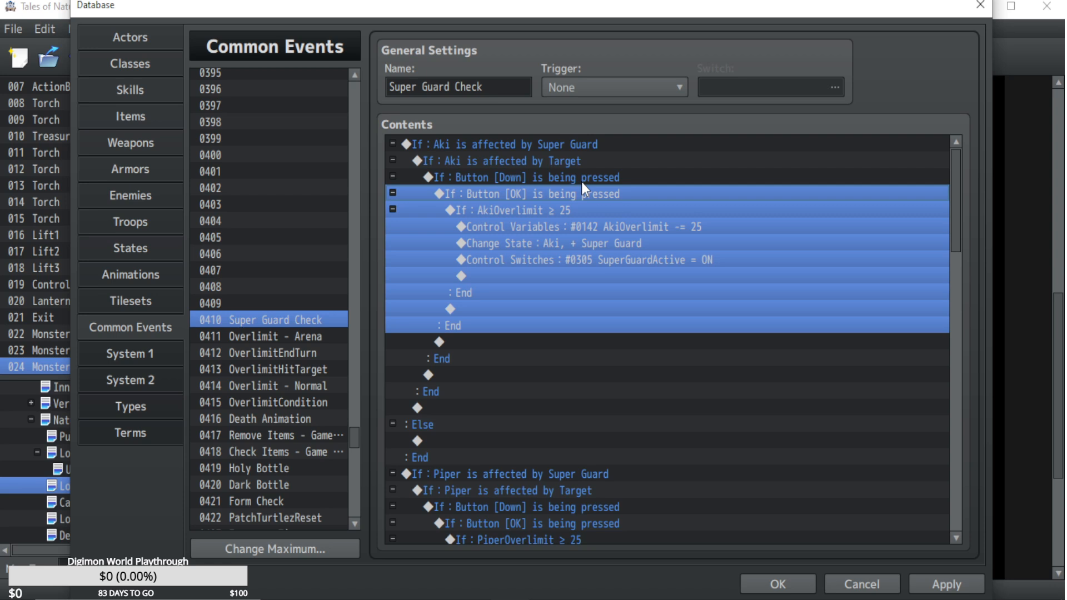
click(543, 163)
click(510, 176)
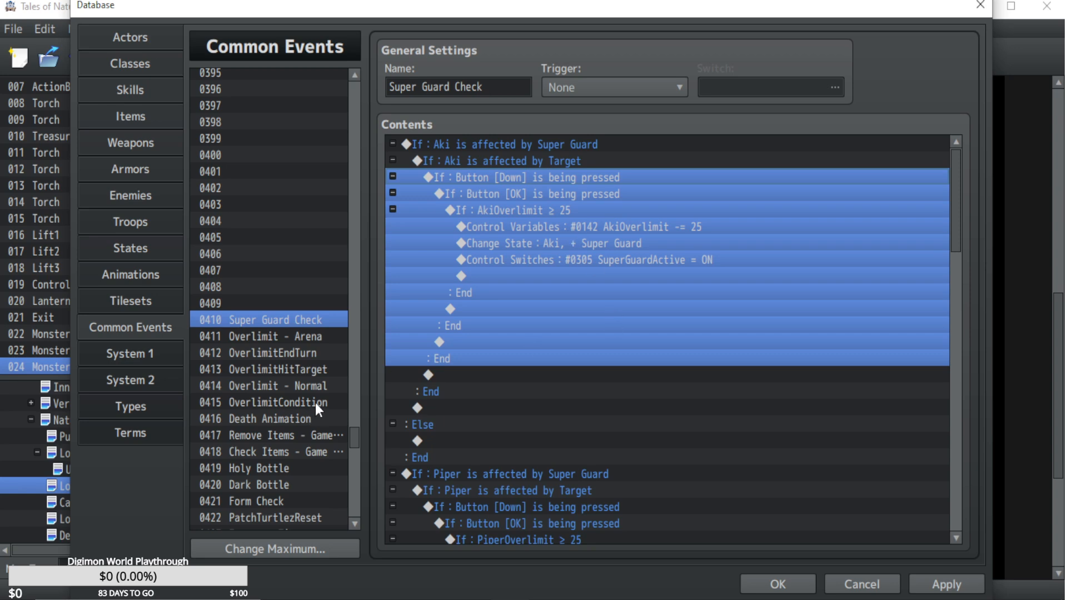
Examine the Overlimit - Normal call and the Up and Left button branches in the Aki Physical Artes common event.
scroll(315, 403, down, 5)
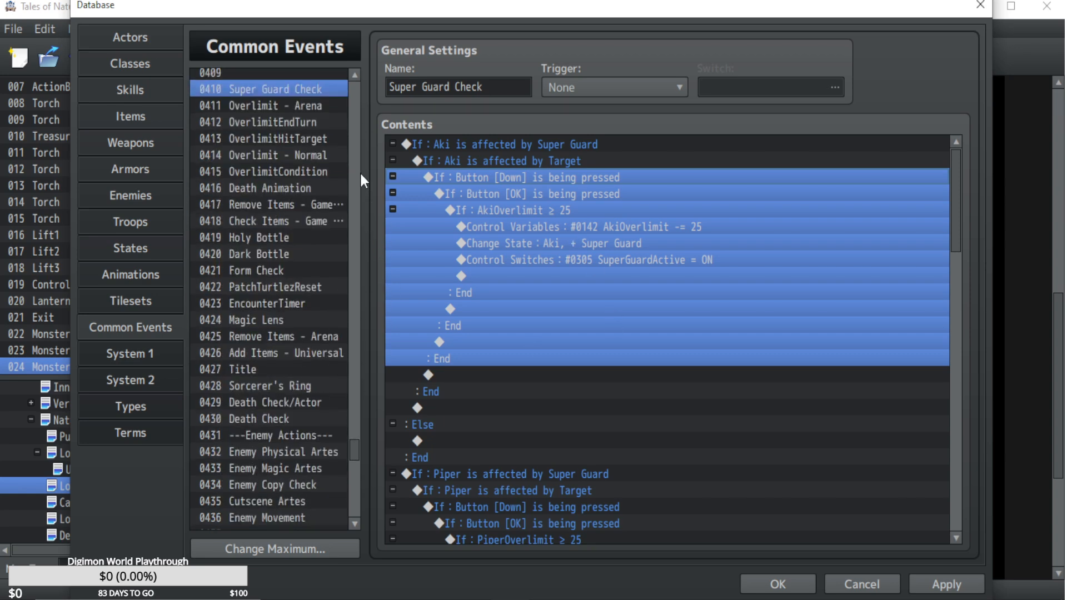
scroll(358, 161, up, 18)
click(272, 138)
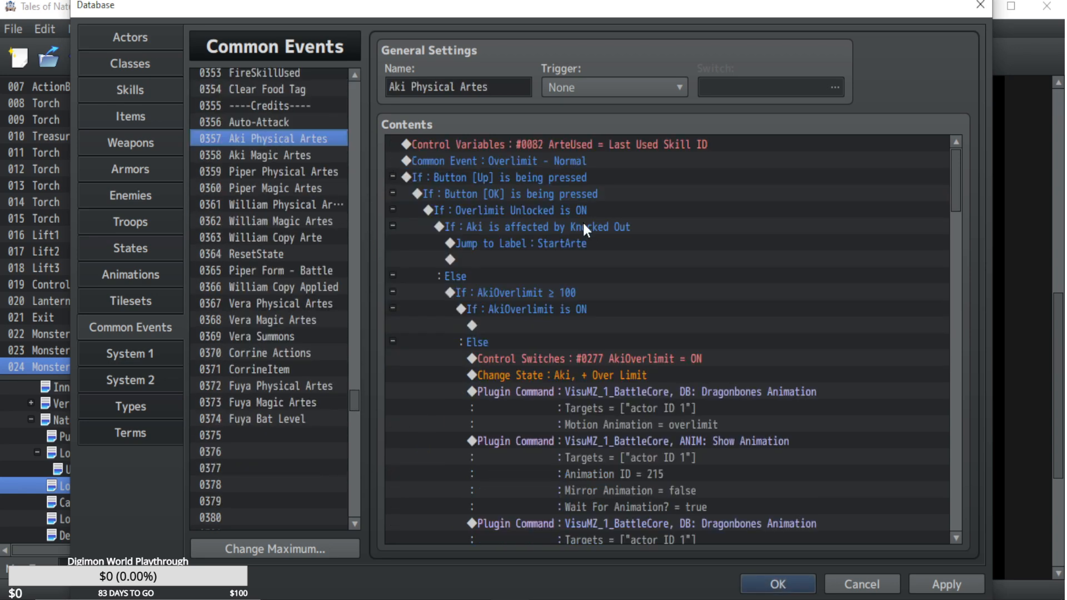
click(545, 161)
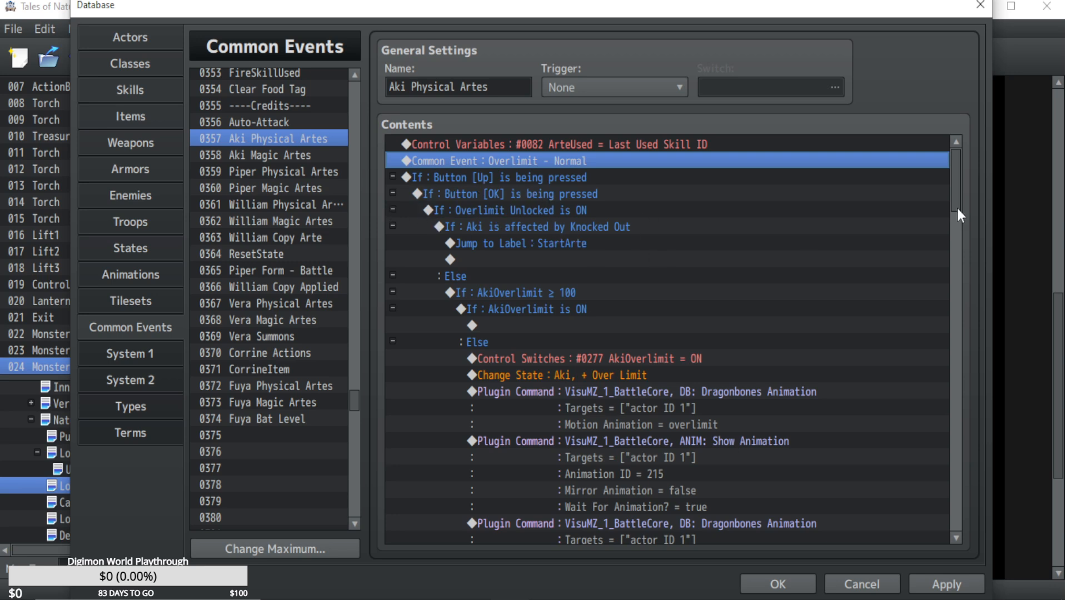
click(392, 177)
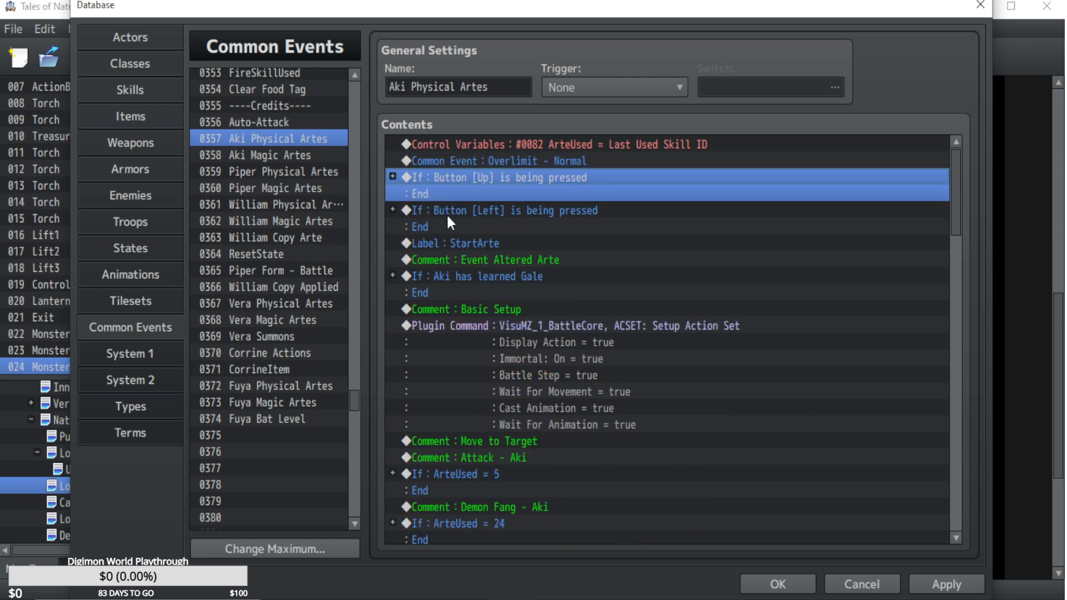
click(488, 211)
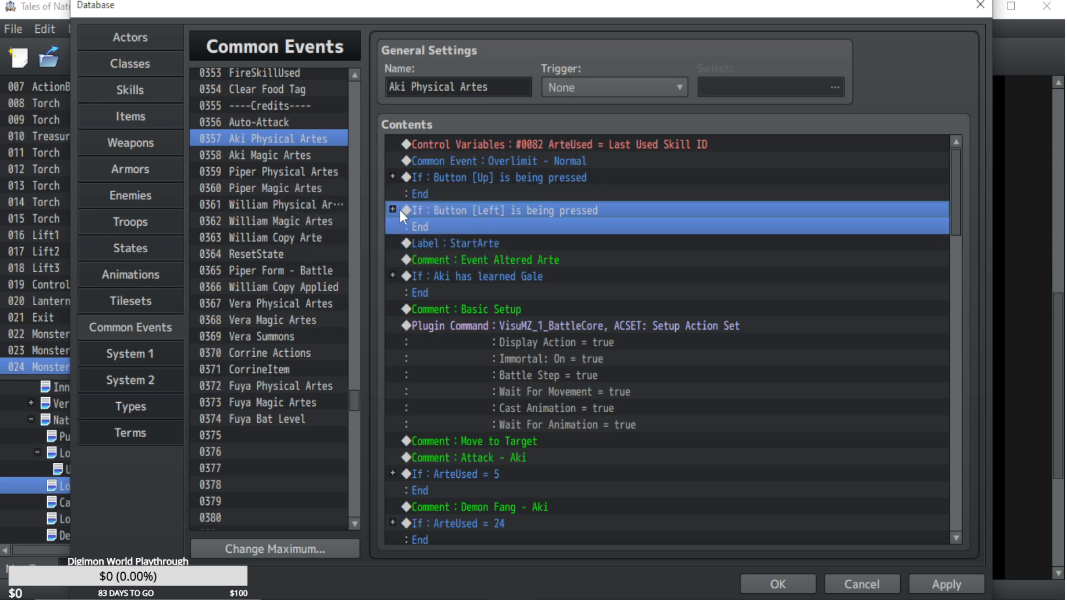
scroll(253, 285, up, 9)
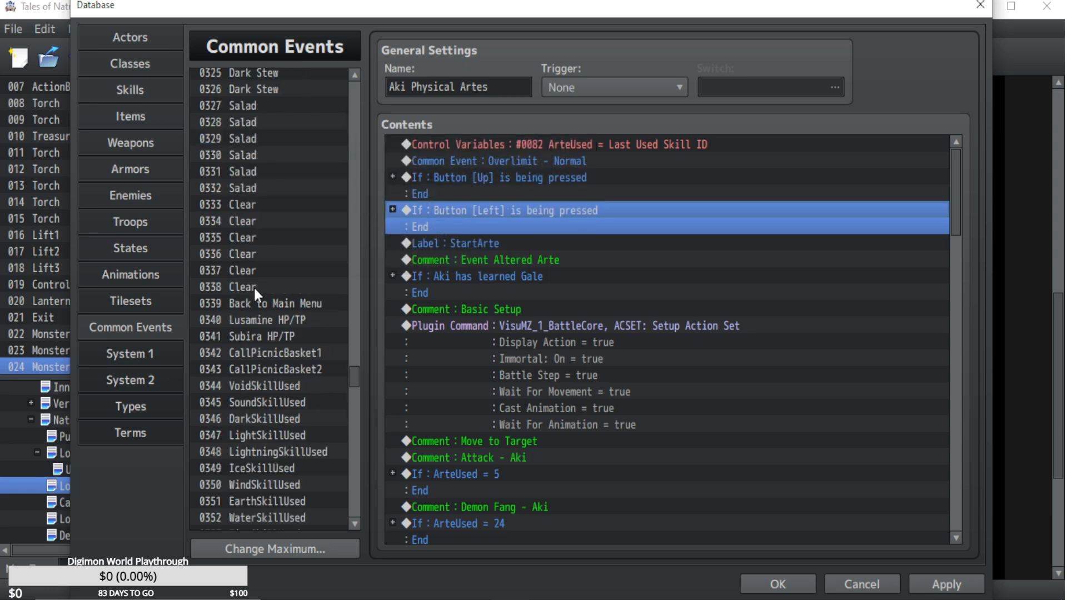
scroll(351, 408, down, 9)
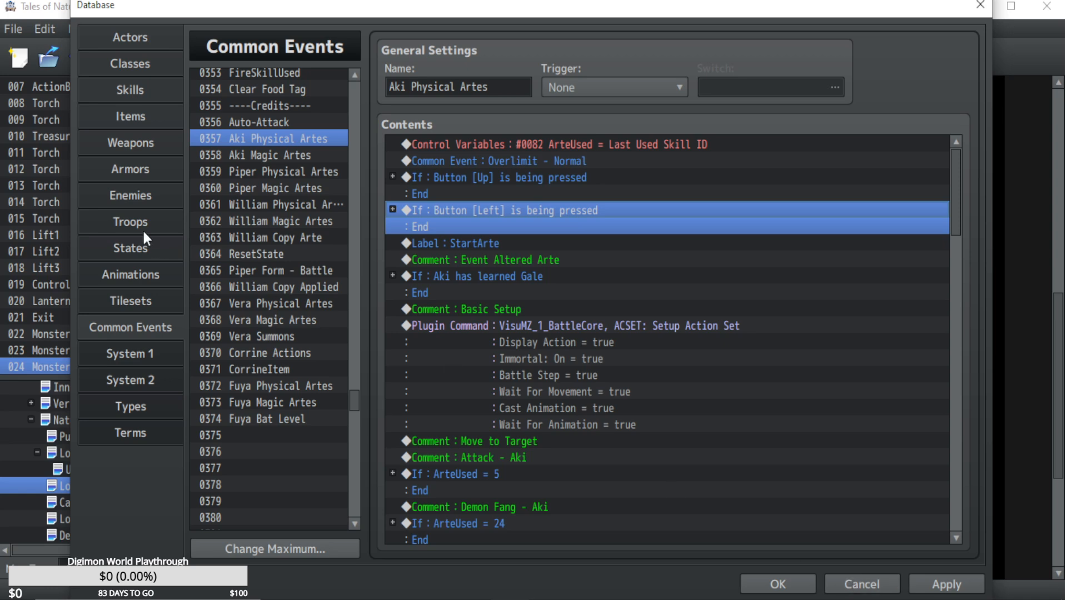
Run a battle test of the Vulture*3 troop, end it, and close the database with its unapplied changes discarded.
click(117, 218)
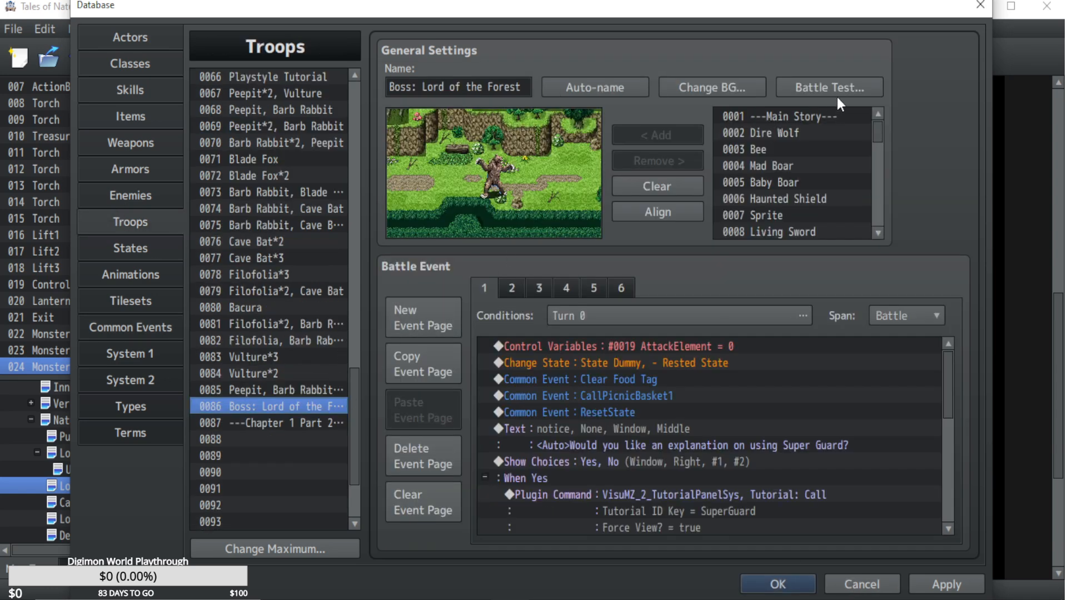
click(265, 358)
click(794, 86)
click(594, 441)
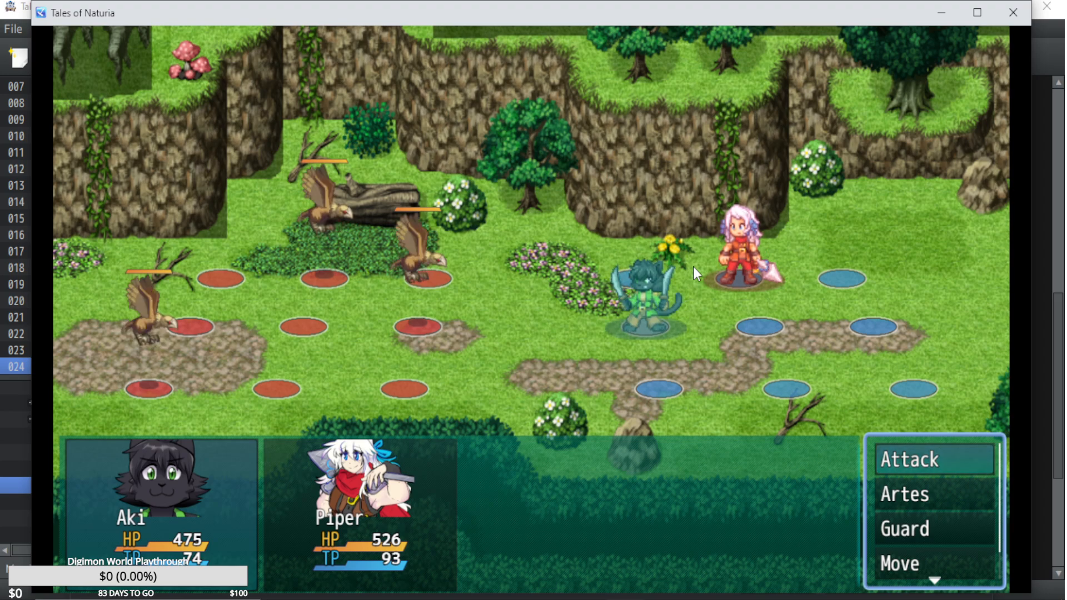
click(1000, 14)
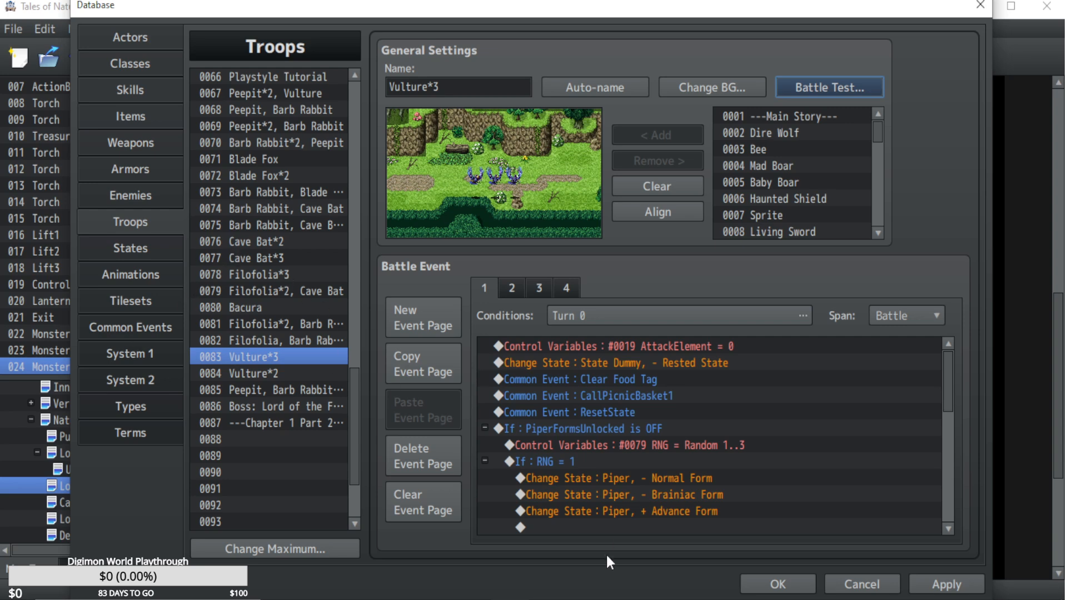
click(872, 585)
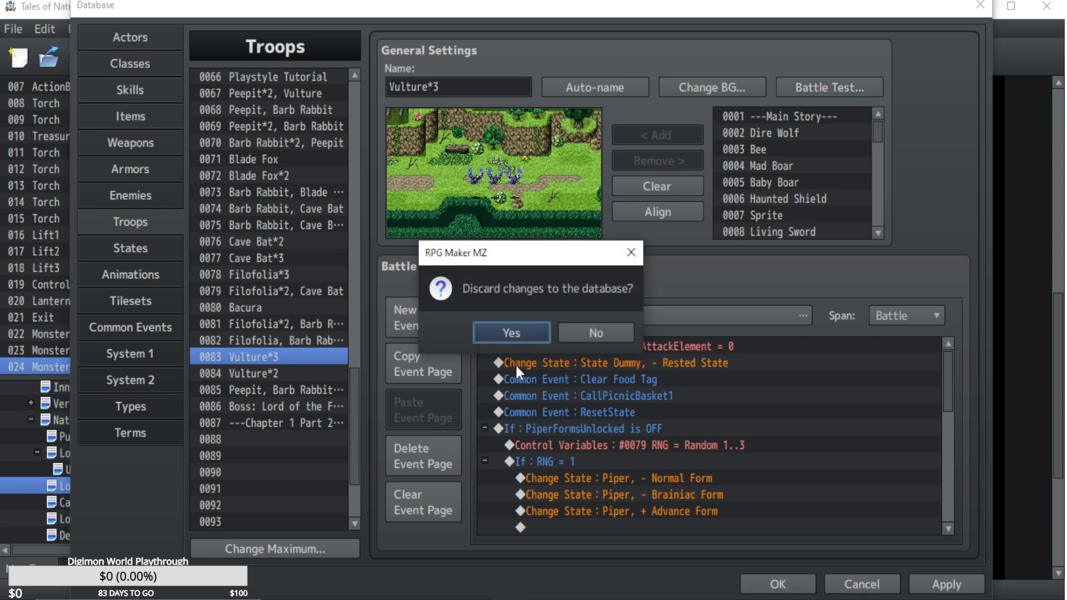
click(521, 337)
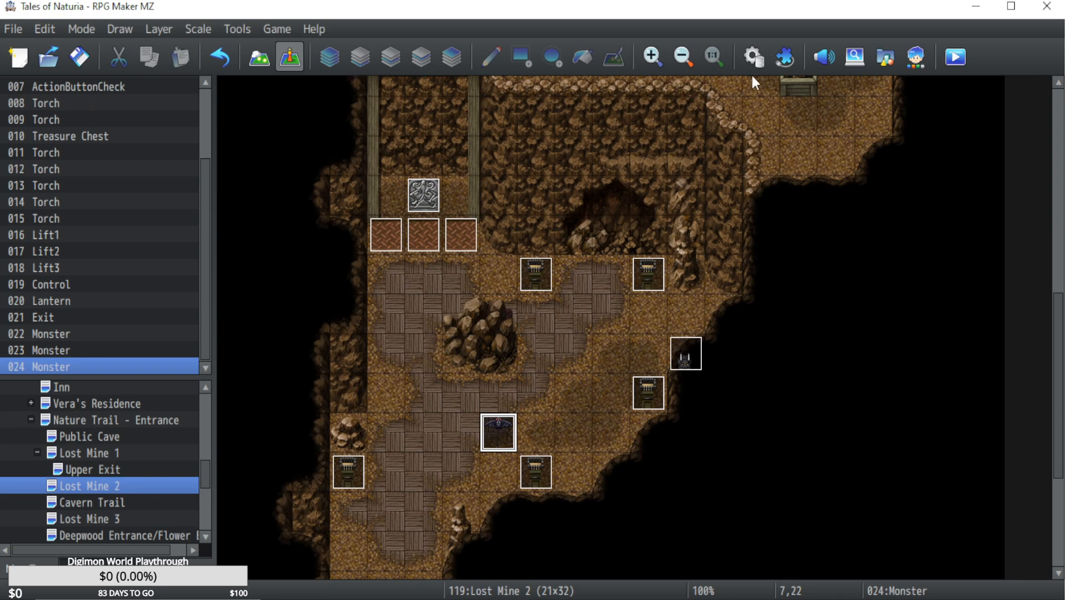
Examine the Repel/Lure Settings and Advantage Settings parameters of the VisuMZ_4_EncounterEffects plugin without changing them.
click(784, 57)
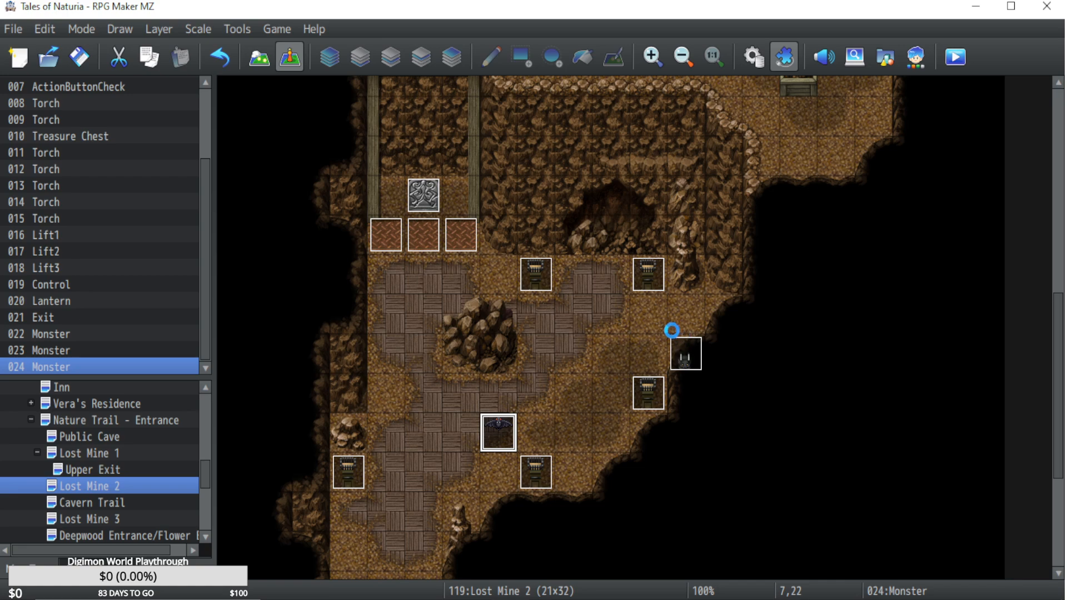
scroll(525, 344, down, 7)
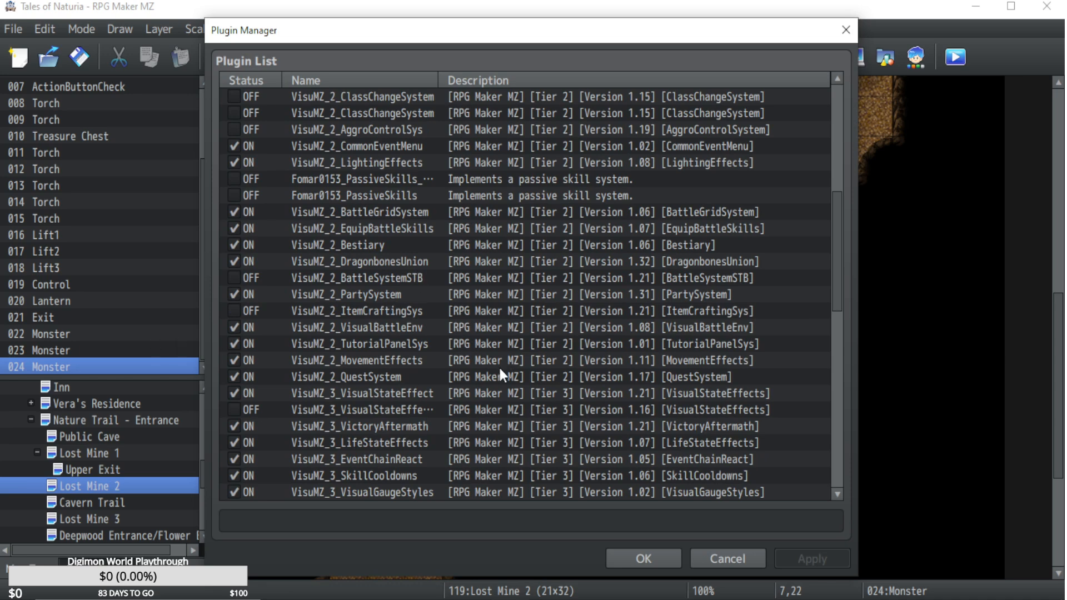
scroll(425, 368, down, 5)
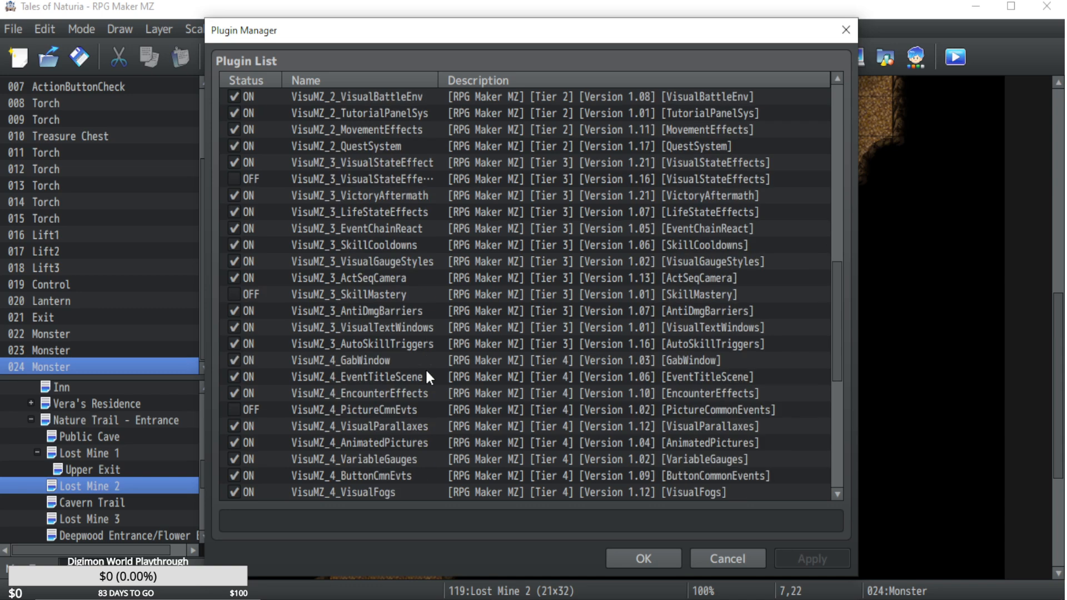
double_click(396, 389)
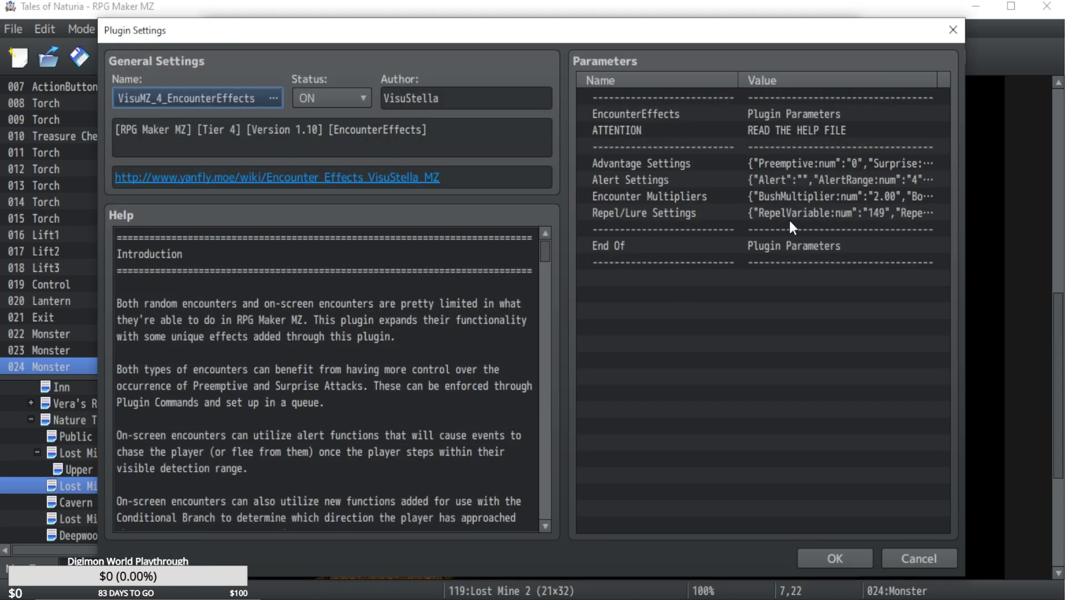
double_click(798, 216)
click(655, 463)
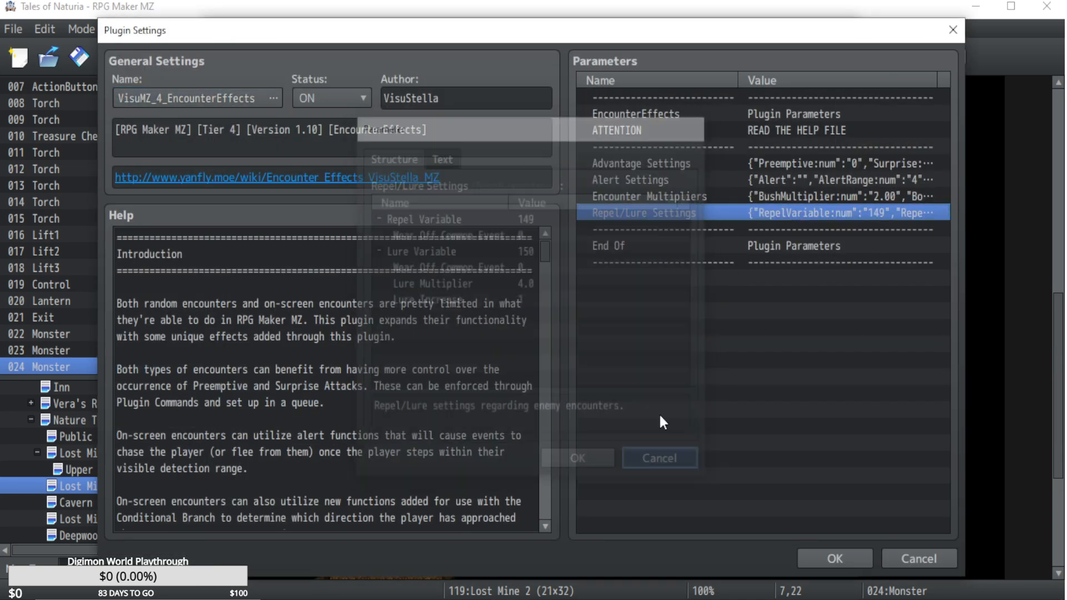
double_click(785, 163)
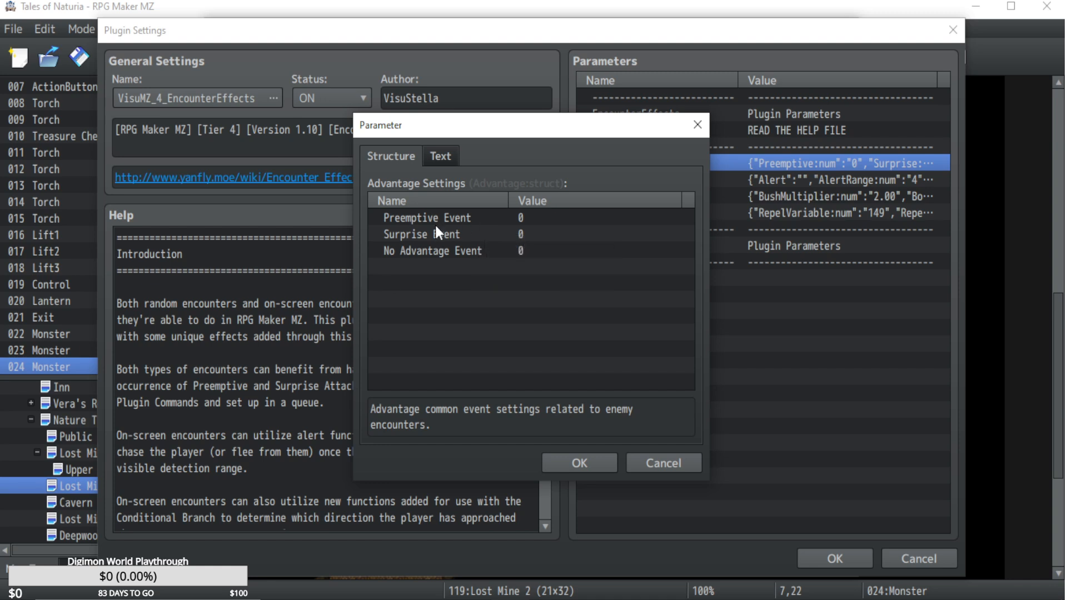
click(515, 221)
click(643, 466)
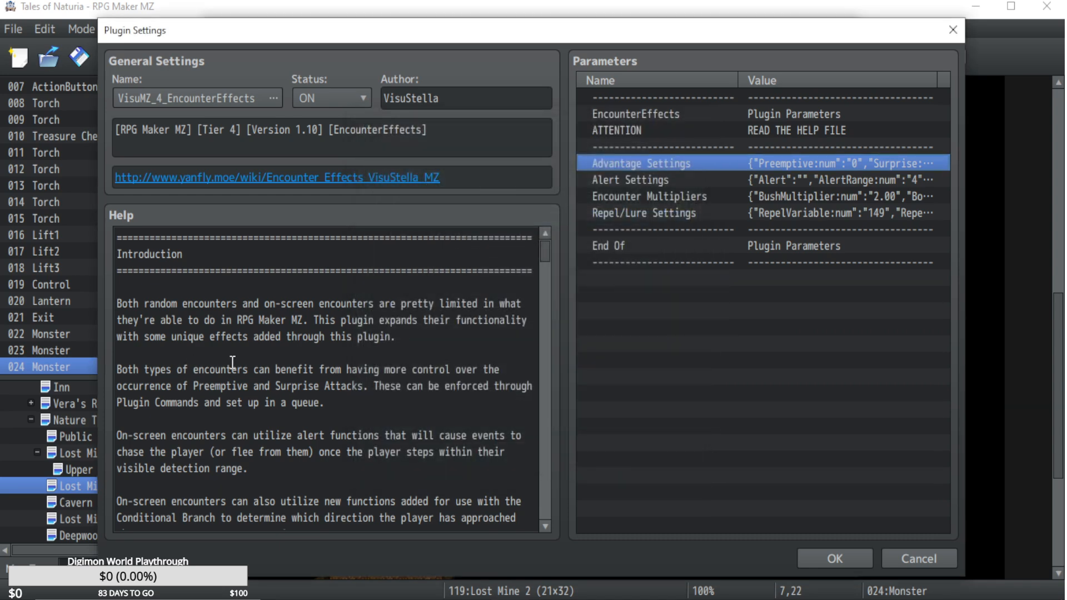
Read the introduction in the EncounterEffects plugin's help text, and close the plugin settings and Plugin Manager without saving.
scroll(314, 395, down, 4)
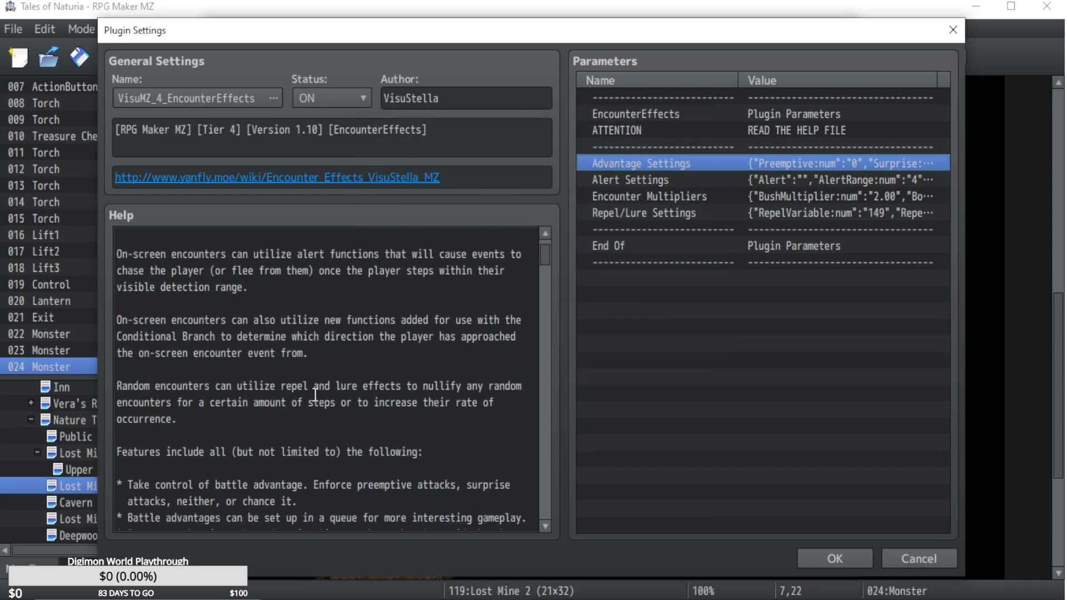
scroll(315, 395, up, 2)
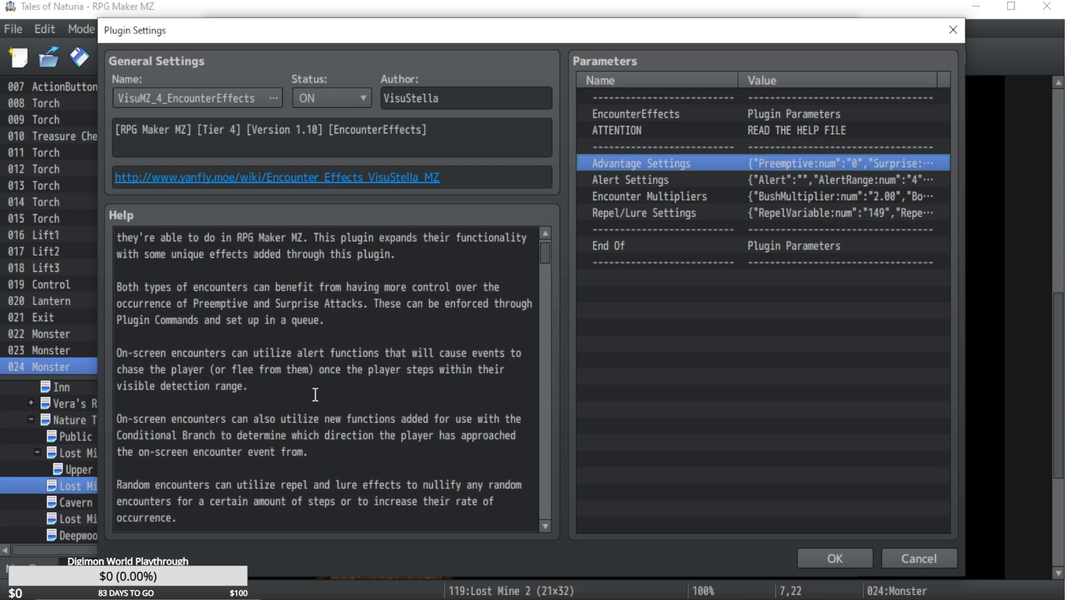
scroll(186, 308, up, 1)
scroll(224, 334, up, 1)
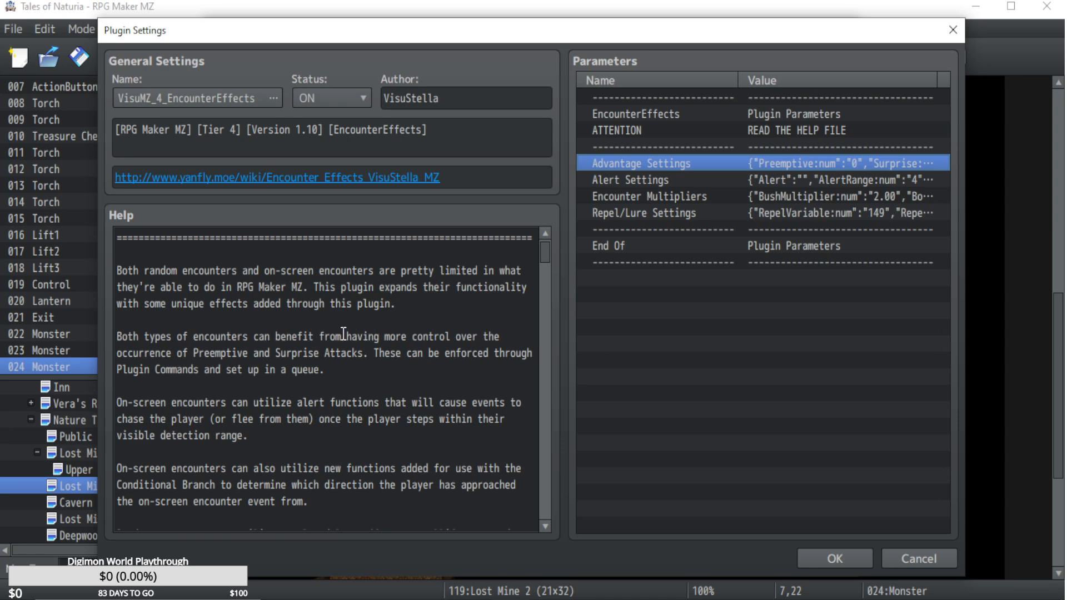
scroll(367, 376, down, 2)
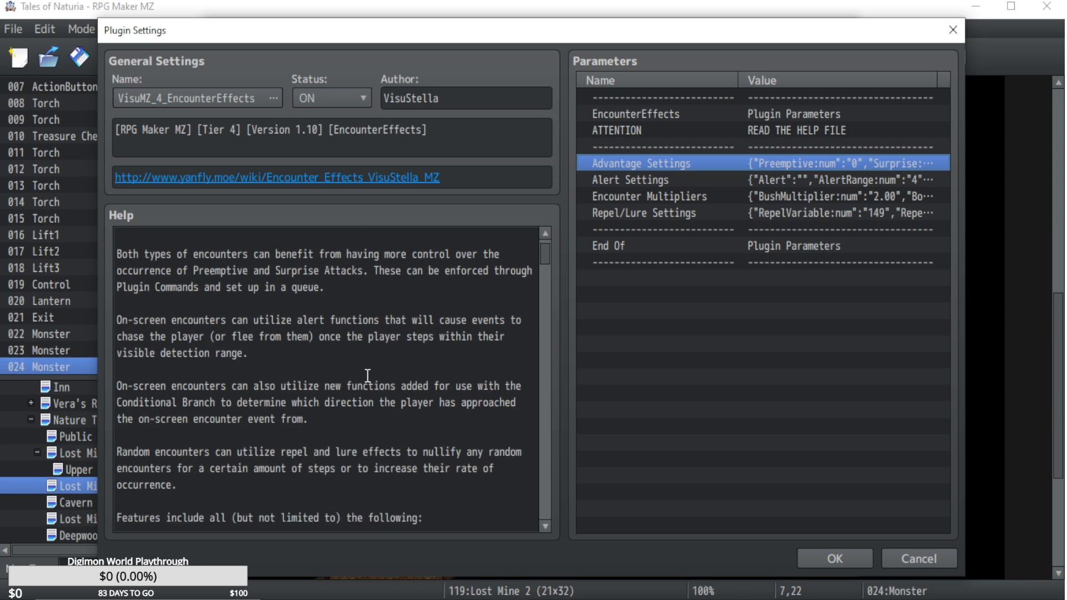
click(909, 560)
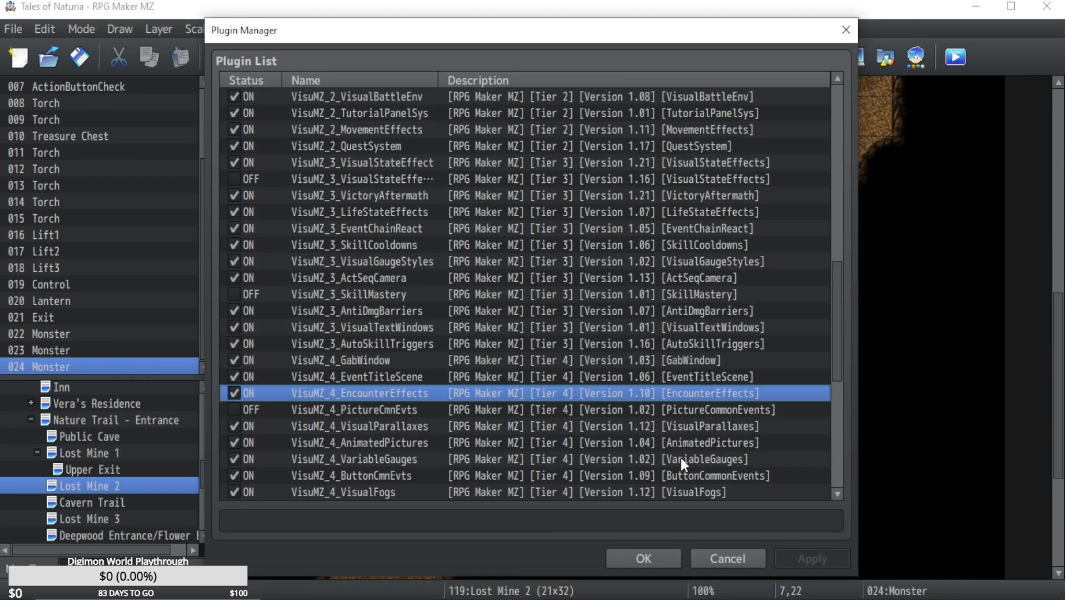
click(728, 558)
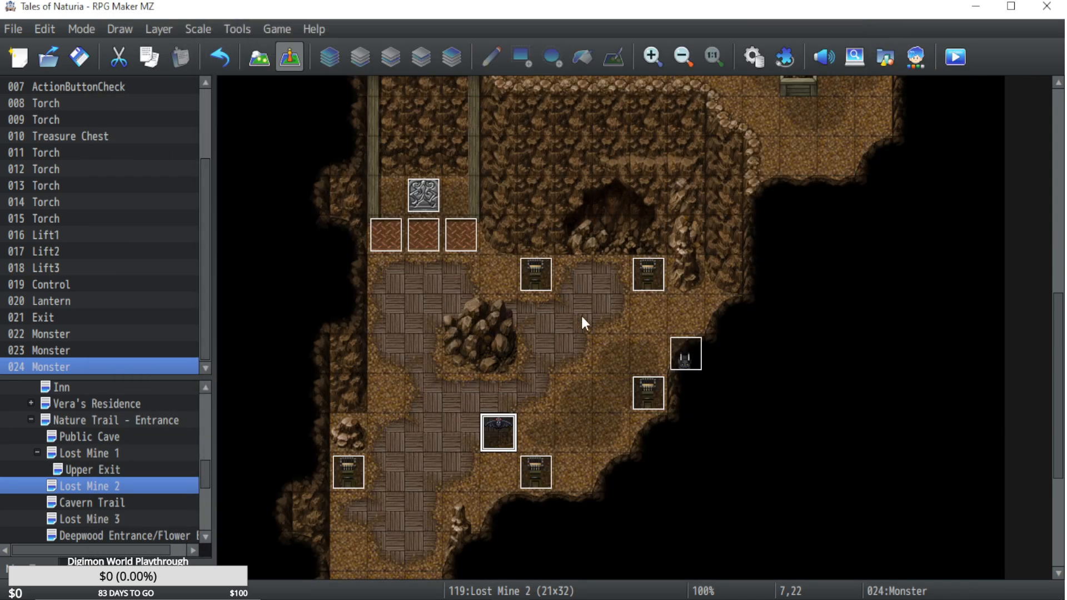
Start a VisuMZ_4_EncounterEffects plugin command in a new event beside the rock pile on Lost Mine 2 and view its available commands.
double_click(539, 356)
double_click(517, 131)
click(498, 87)
click(525, 86)
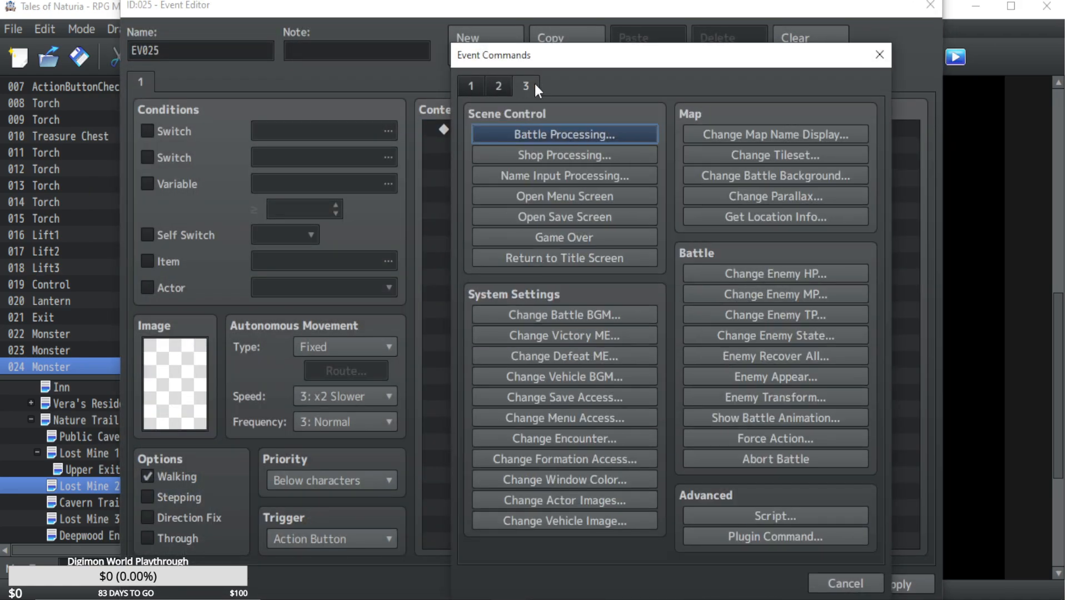
click(770, 535)
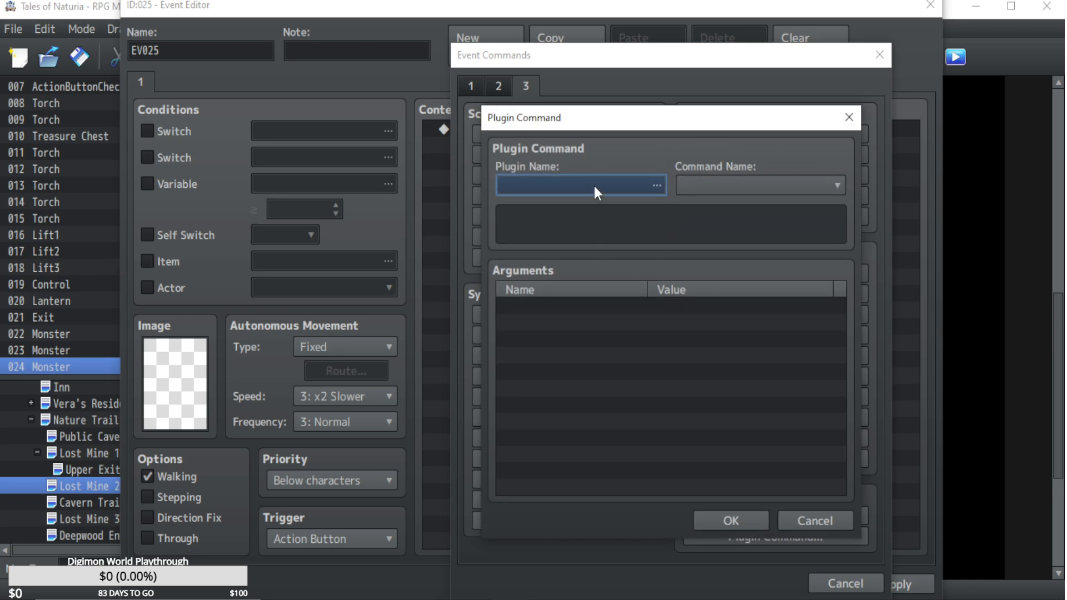
click(655, 192)
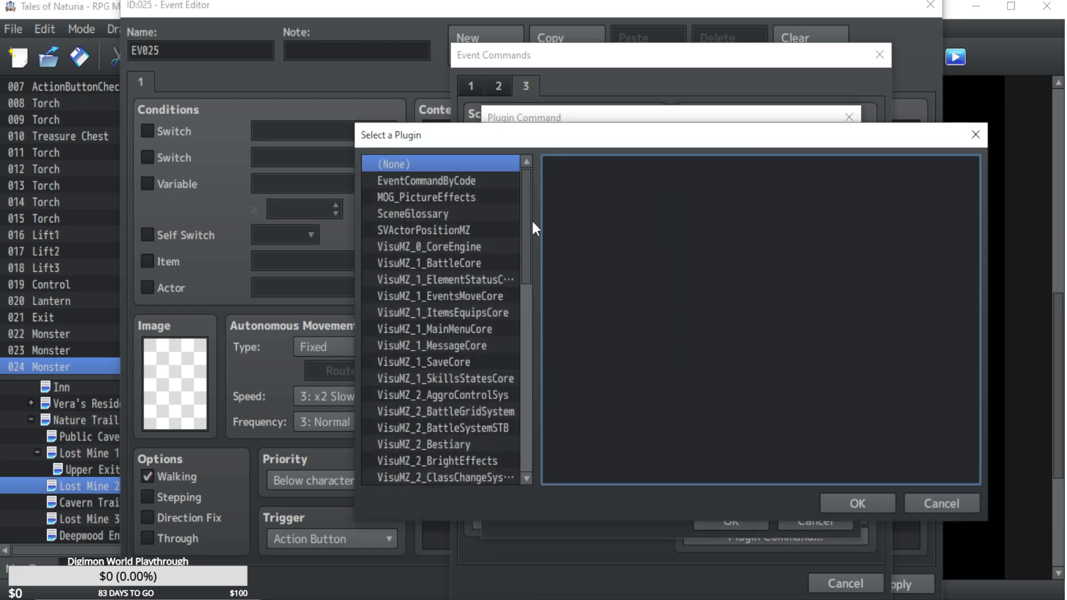
drag(527, 218, 536, 382)
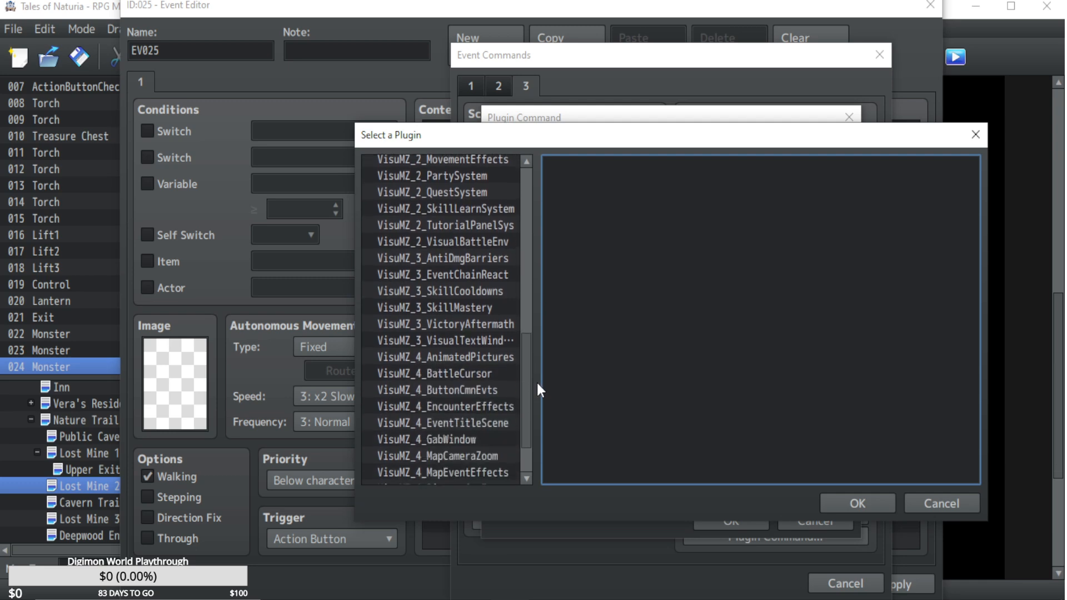
double_click(471, 408)
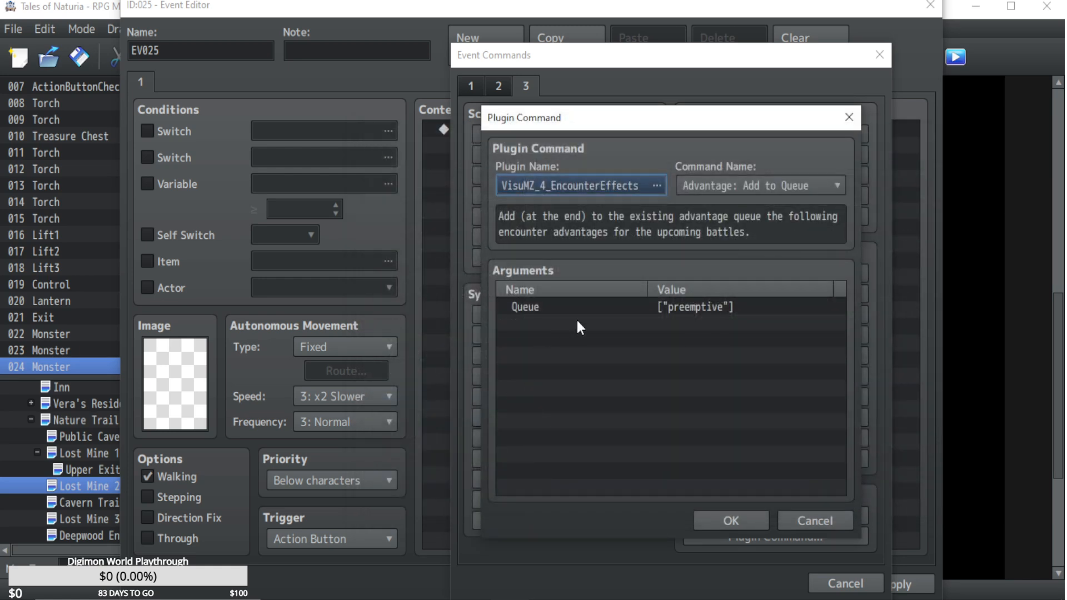
click(731, 184)
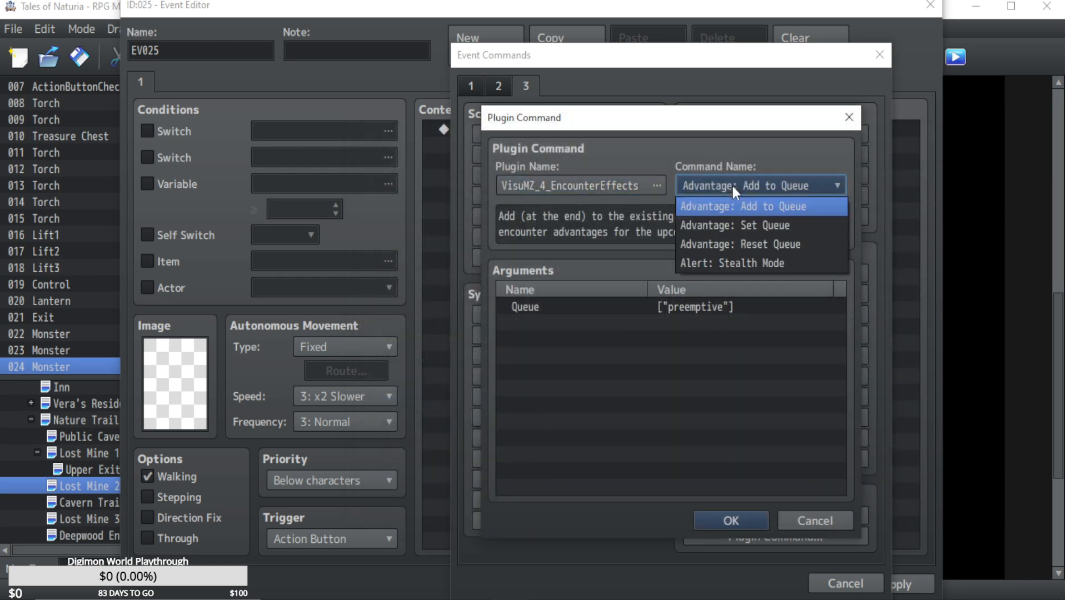
click(558, 236)
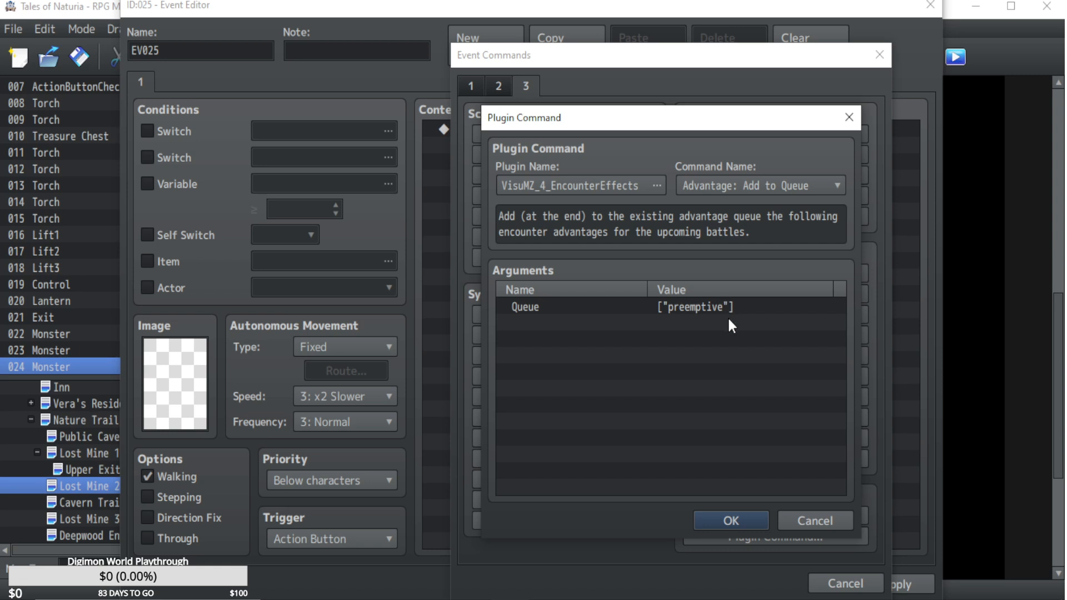
Review the Set Queue, Reset Queue and Stealth Mode commands one after another, and return to Advantage: Add to Queue.
click(726, 191)
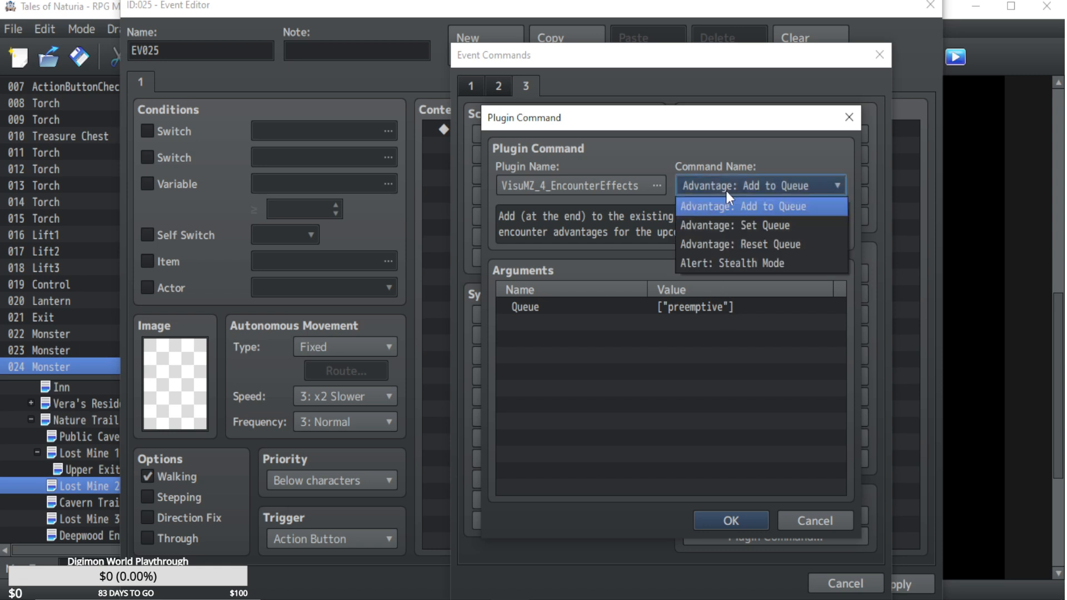
click(724, 224)
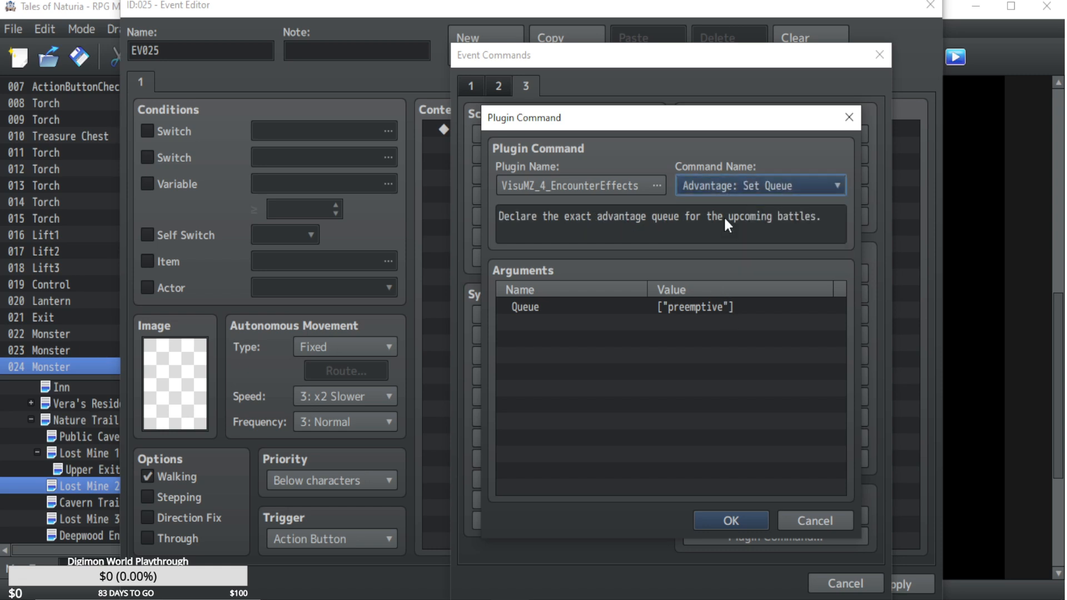
click(724, 184)
click(741, 242)
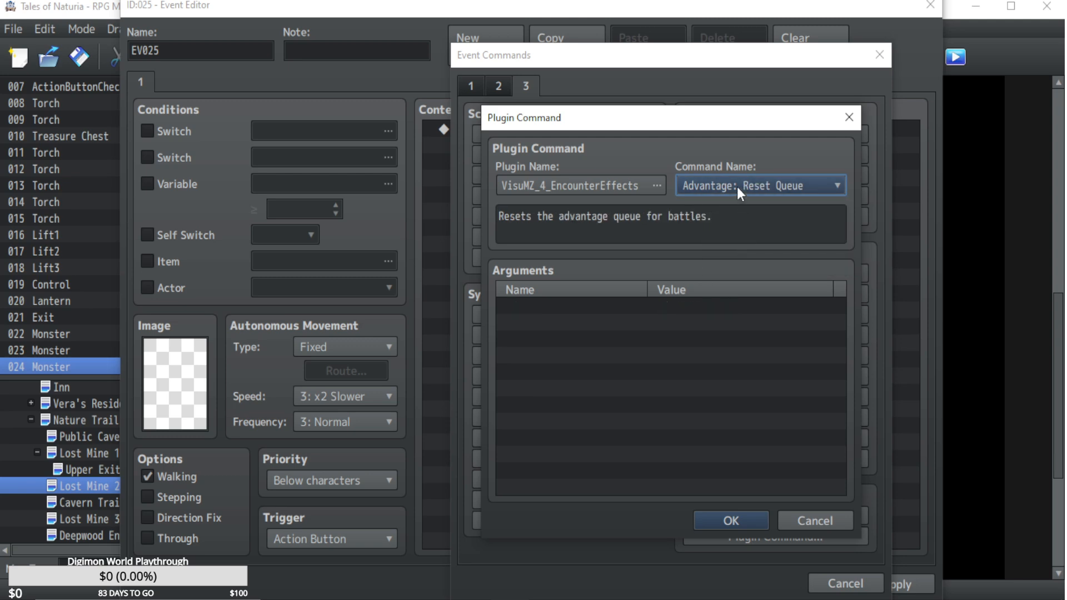
click(737, 187)
click(737, 259)
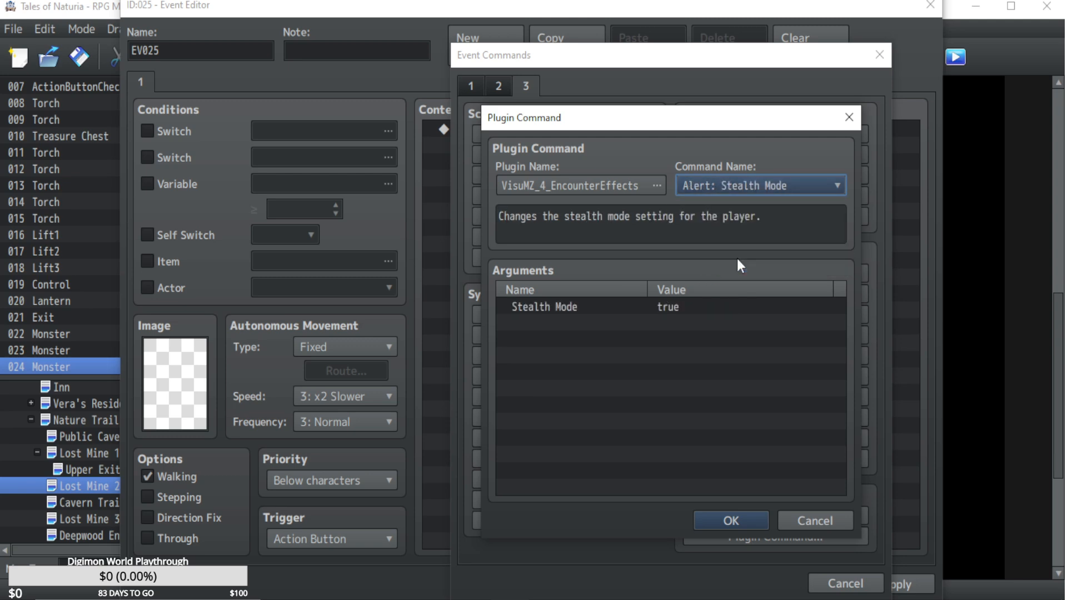
click(738, 179)
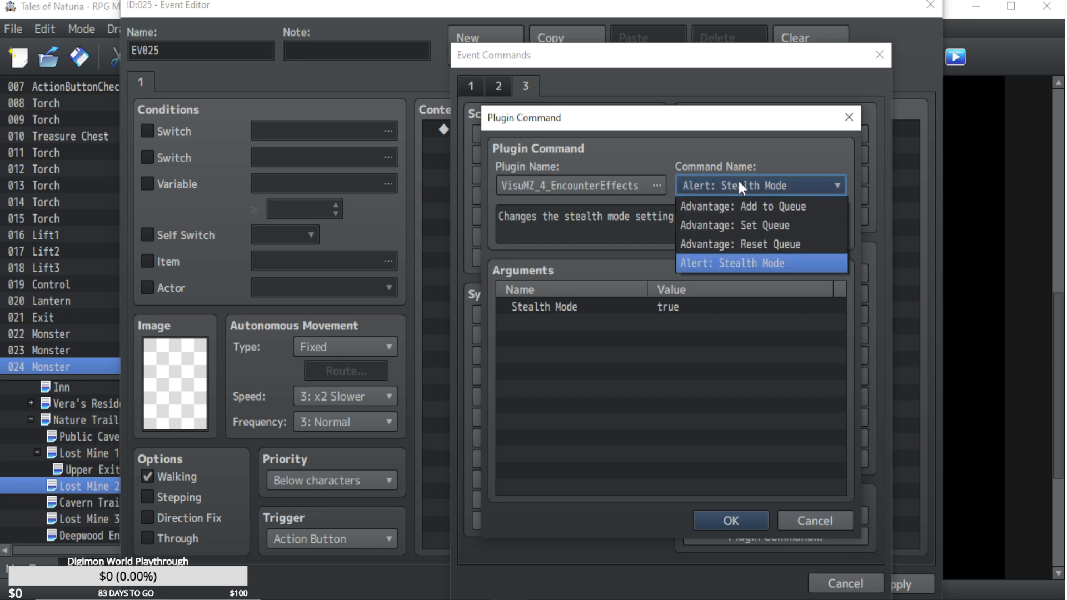
click(744, 210)
Examine the advantage options available for the preemptive queue entry, and cancel the plugin command and the new event.
double_click(702, 306)
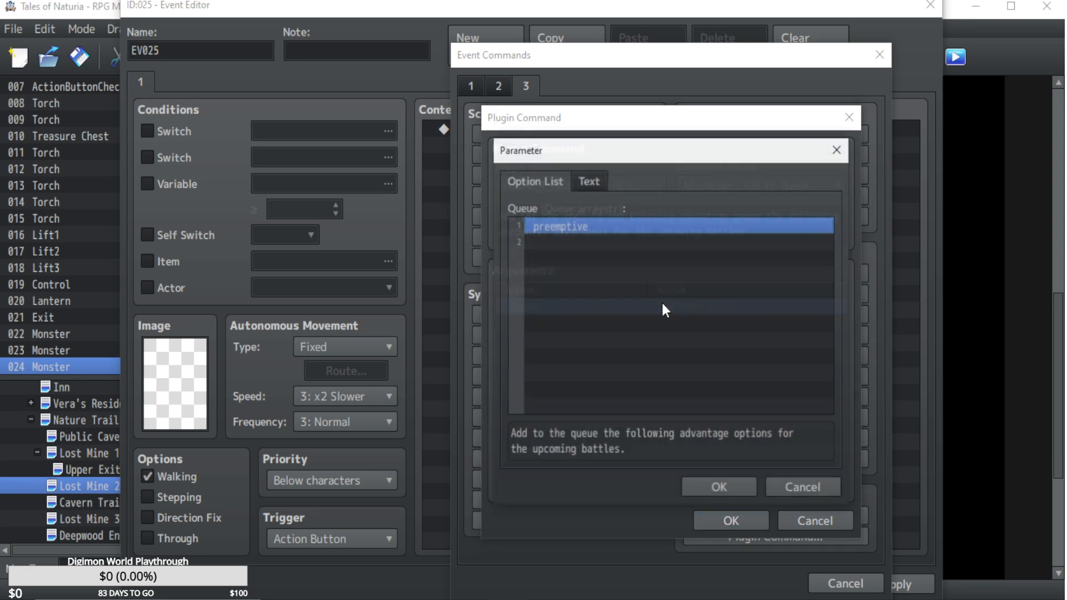
double_click(577, 227)
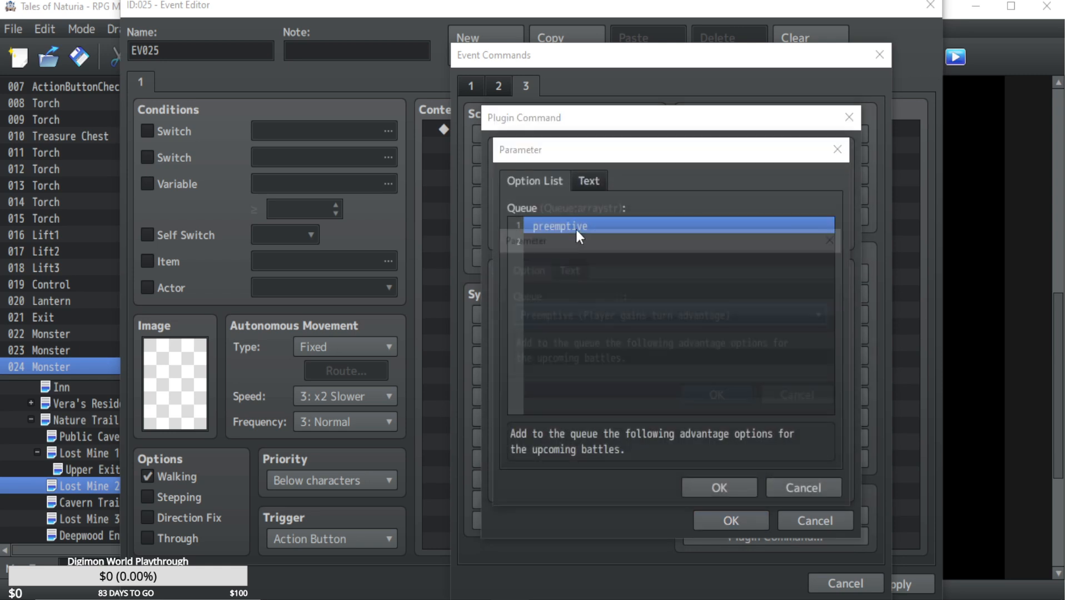
click(635, 316)
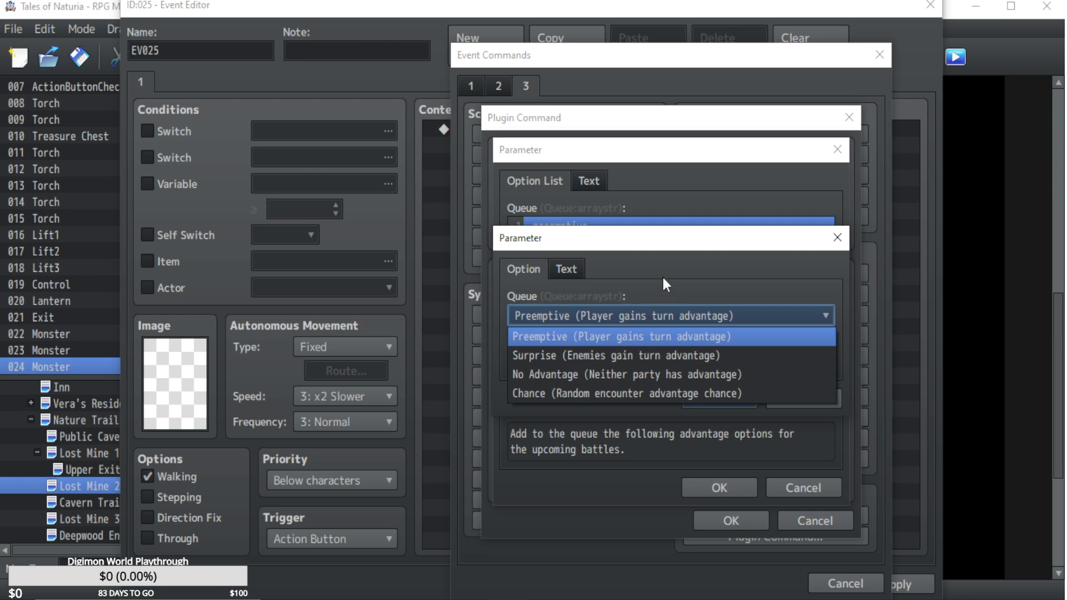
click(663, 278)
click(618, 315)
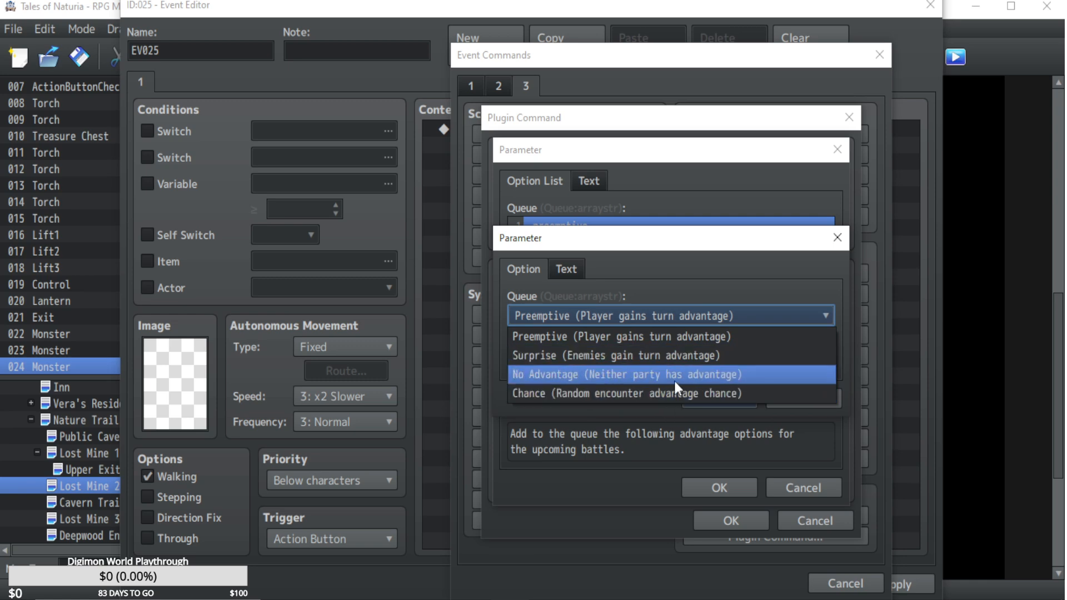
click(660, 276)
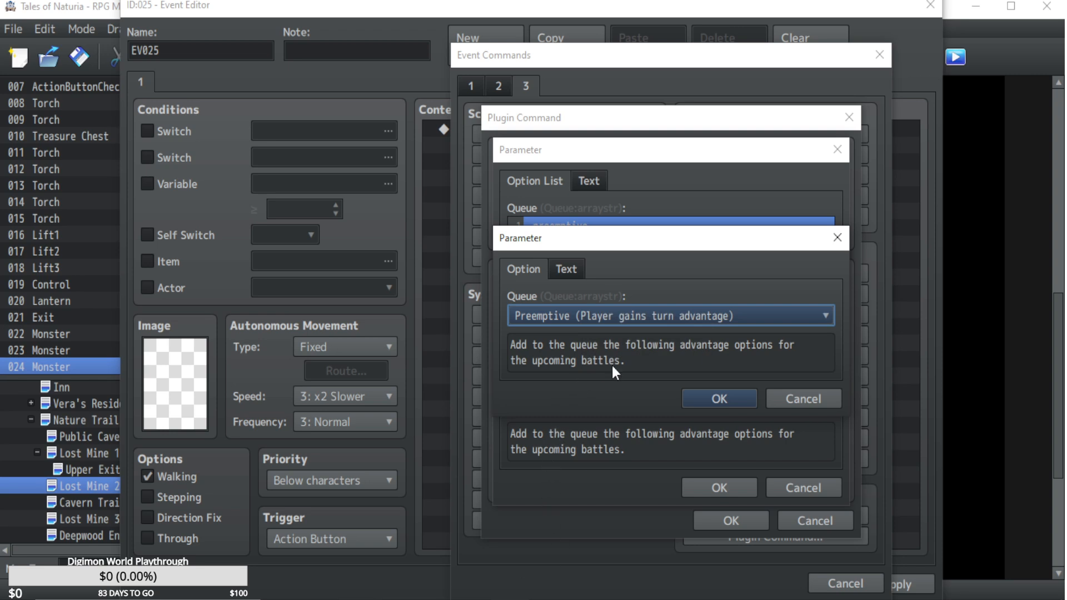
click(800, 398)
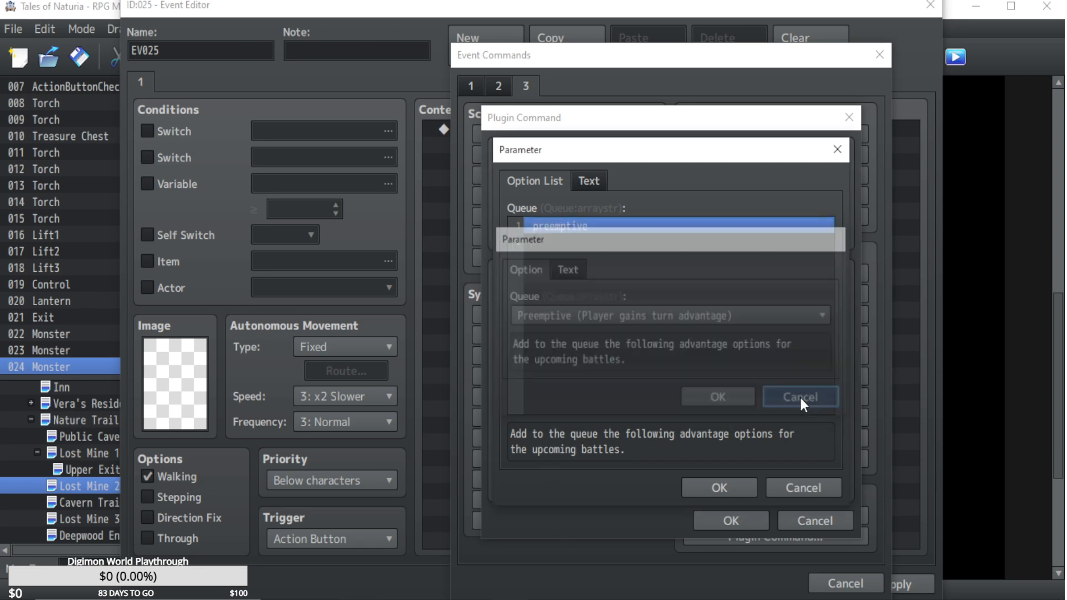
click(812, 486)
click(812, 530)
click(840, 584)
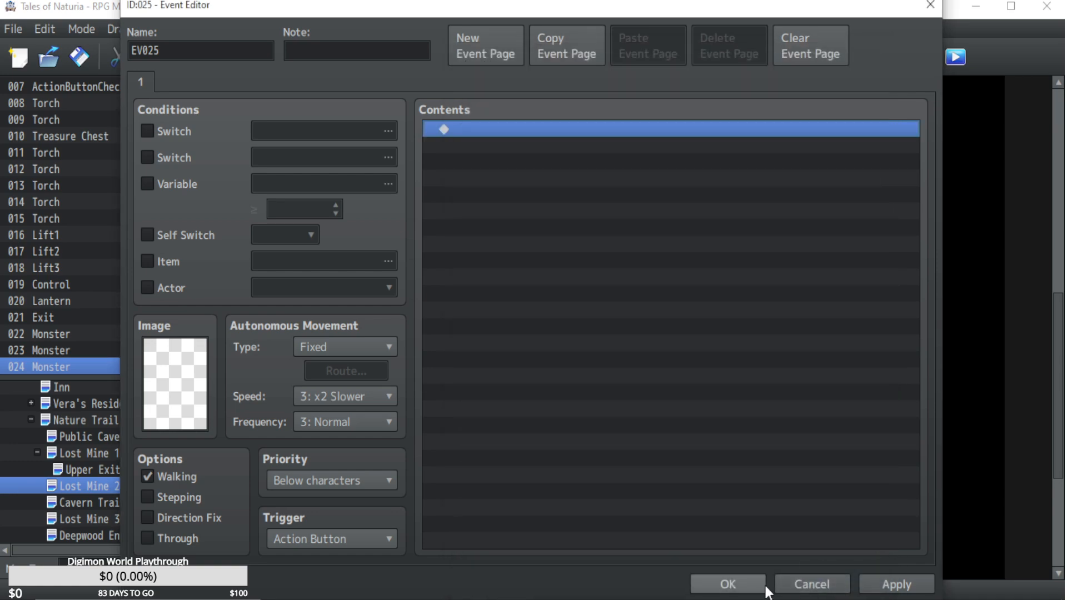
click(800, 581)
View the Nature Trail - Entrance map and open its Public Cave map.
scroll(92, 453, up, 1)
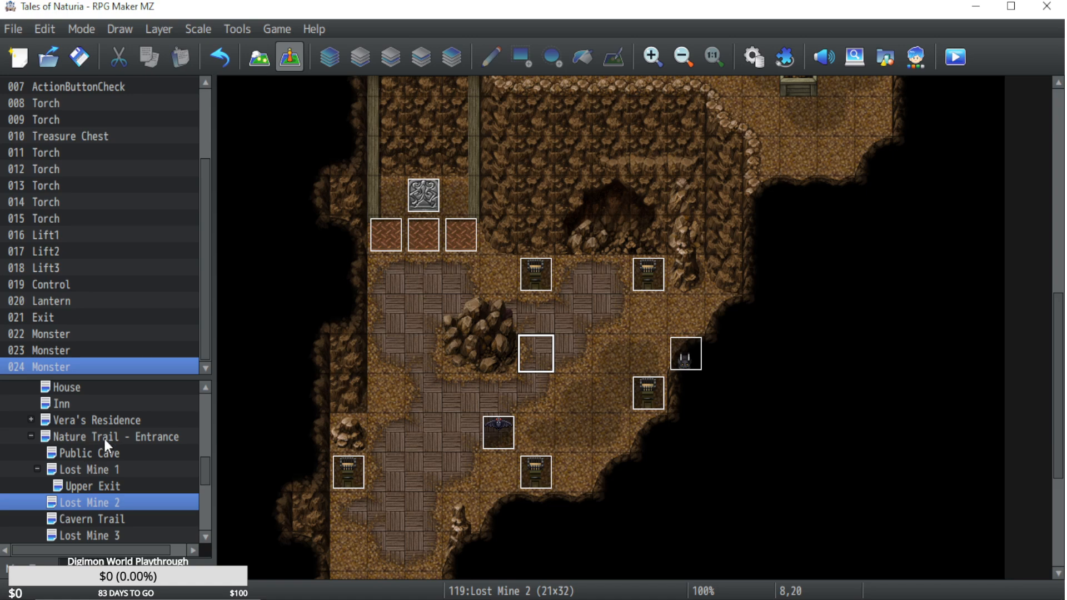
click(103, 437)
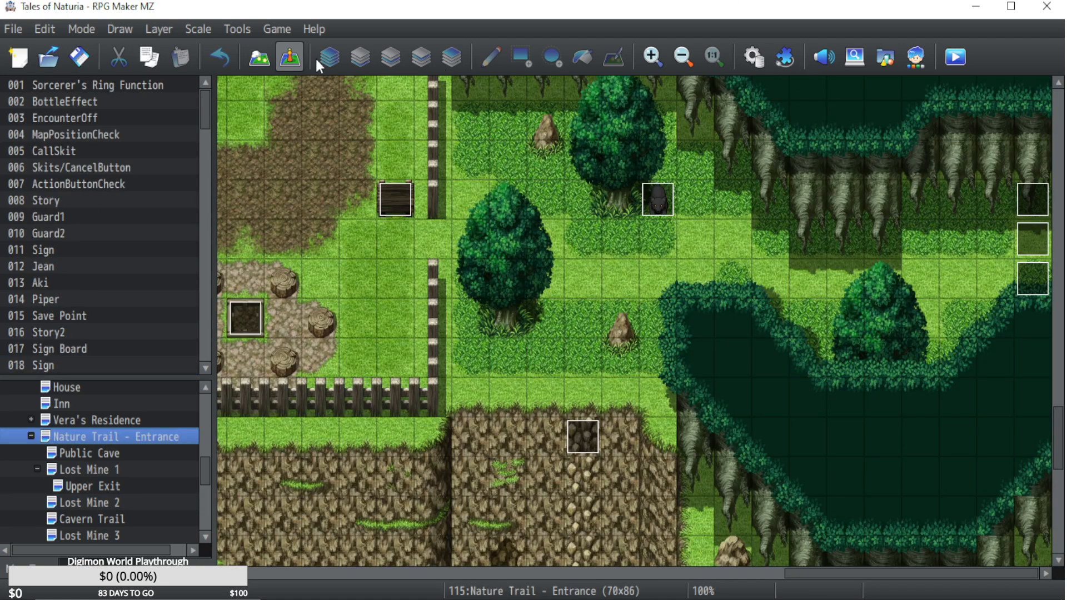
click(94, 450)
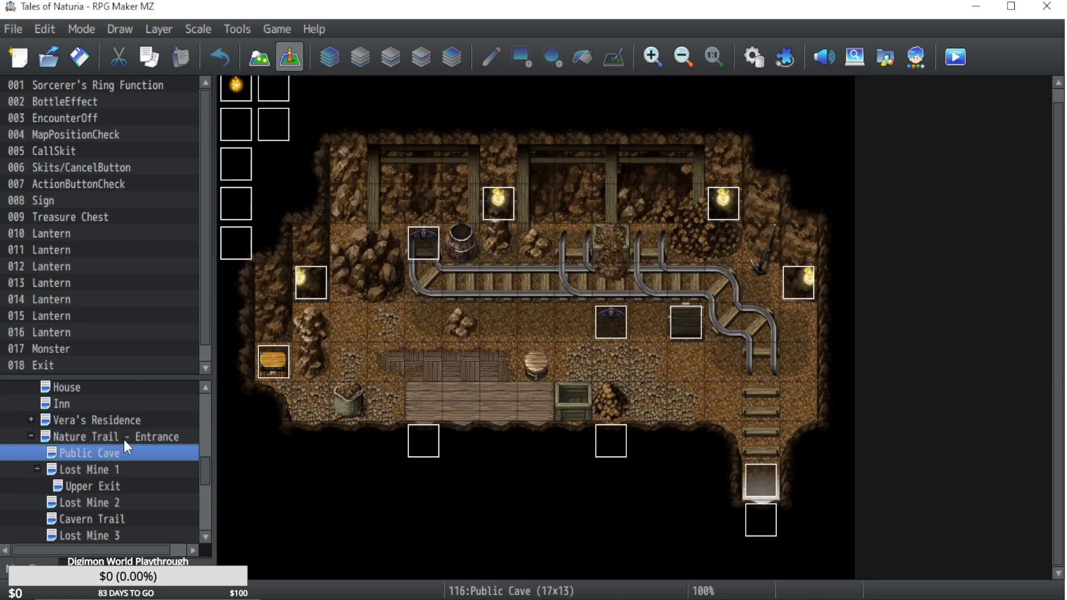
View the Lost Mine 2 map, open the Deepwood Entrance/Flower Bed map, and bring the Cambio - Village Center maps into view.
click(82, 499)
scroll(82, 498, down, 2)
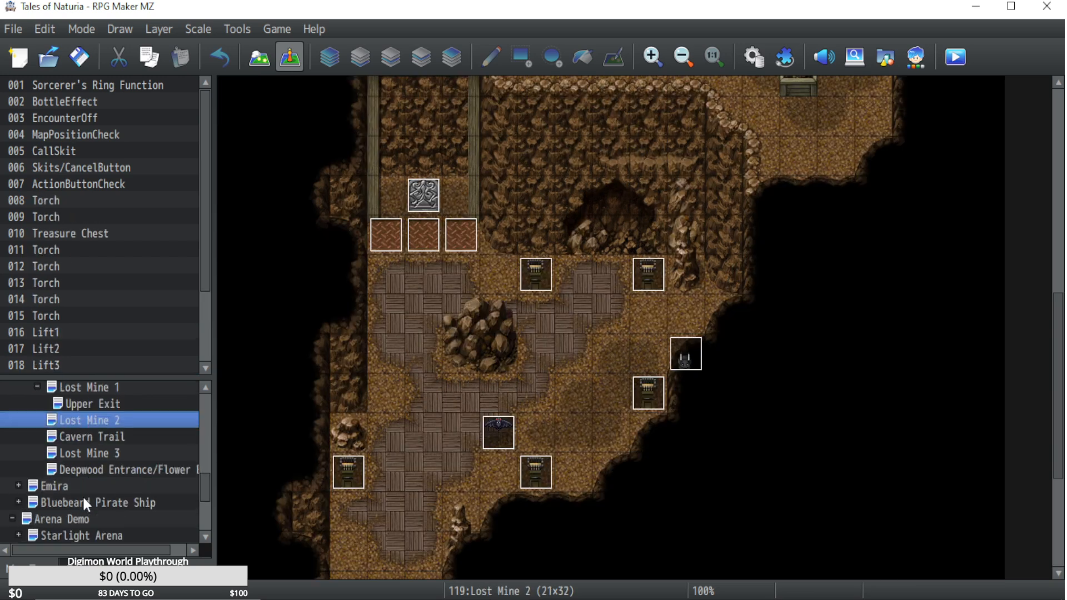
click(98, 469)
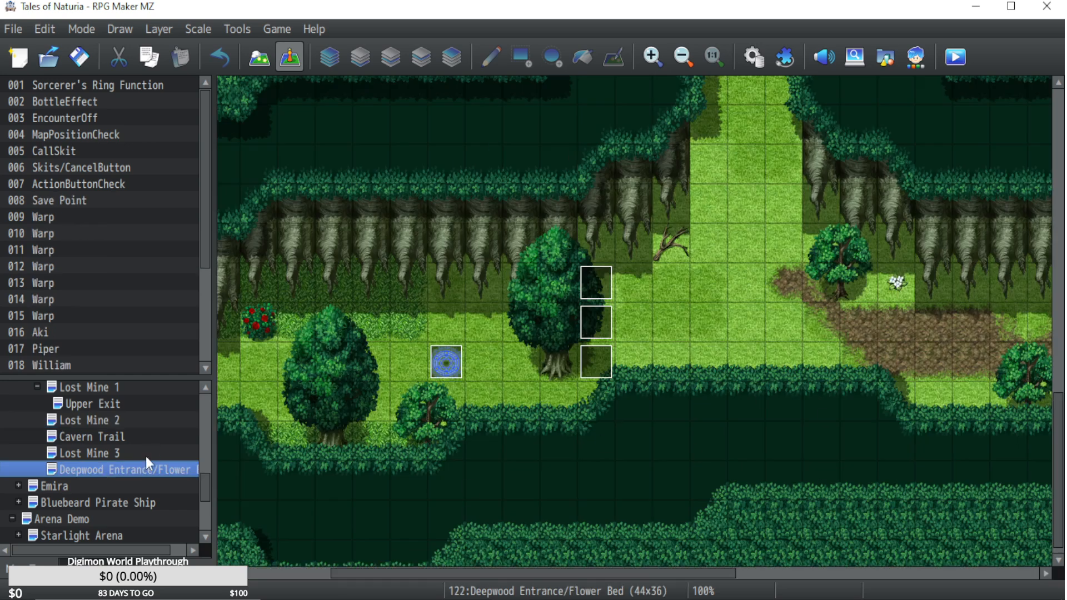
drag(205, 488, 101, 448)
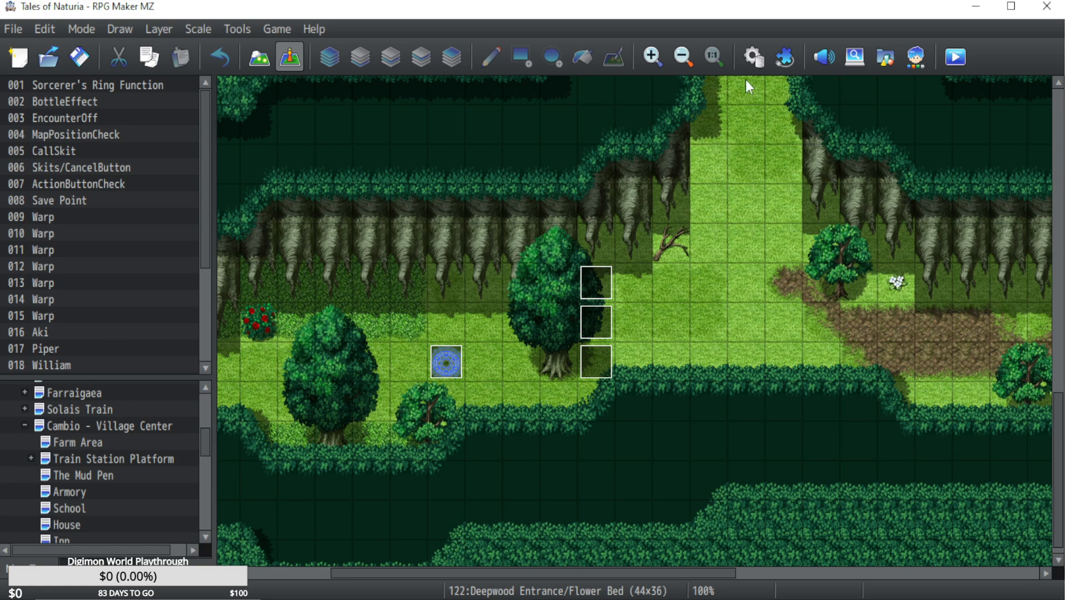
Look through the passive states in the database, including the blue, green and yellow groups, and close the database without changes.
key(F9)
click(135, 91)
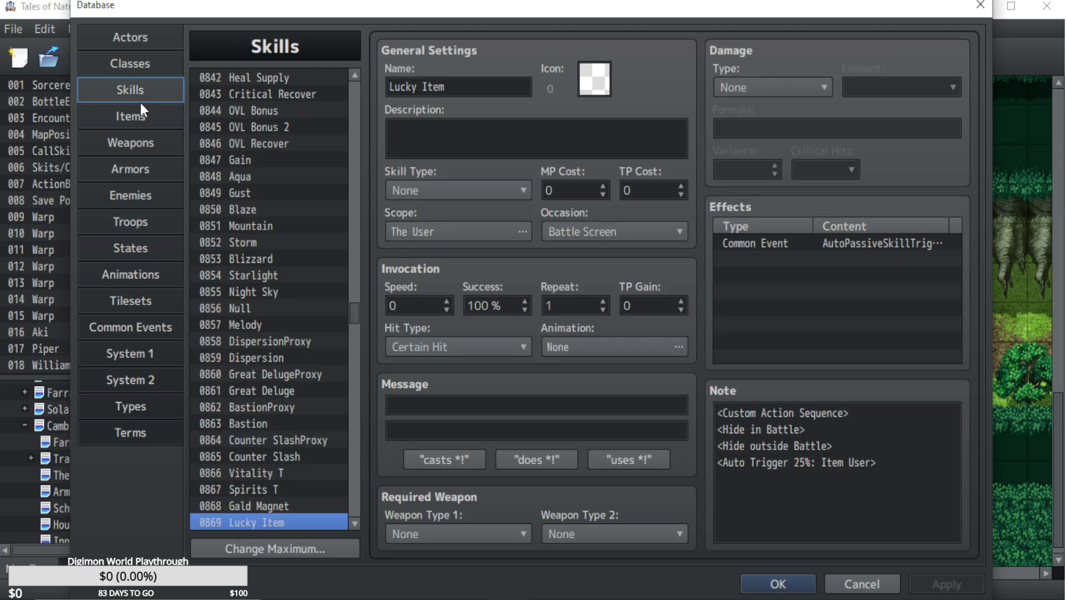
click(141, 247)
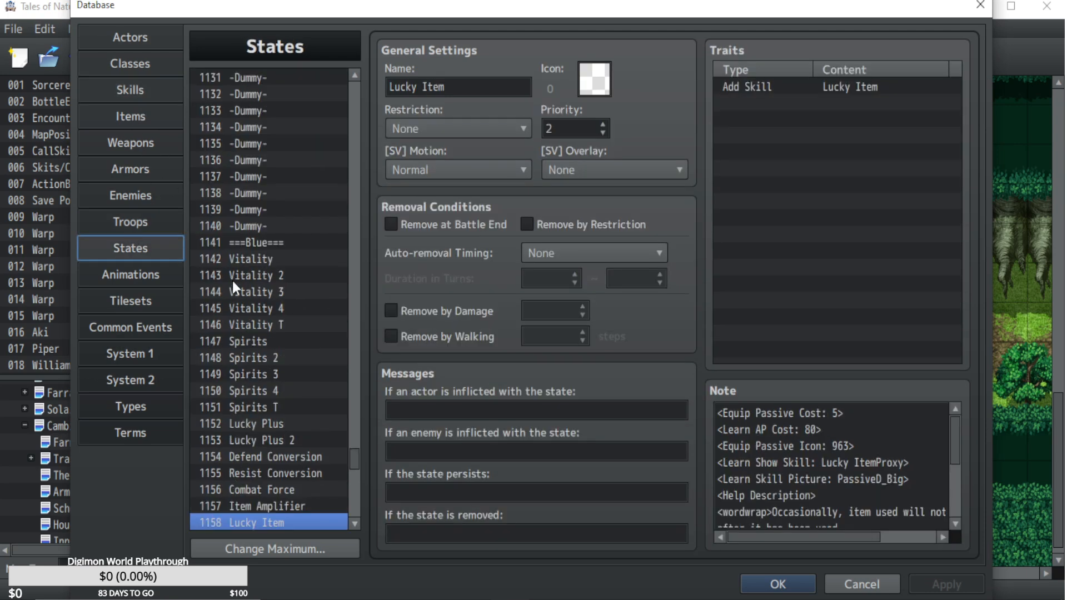
scroll(317, 347, down, 9)
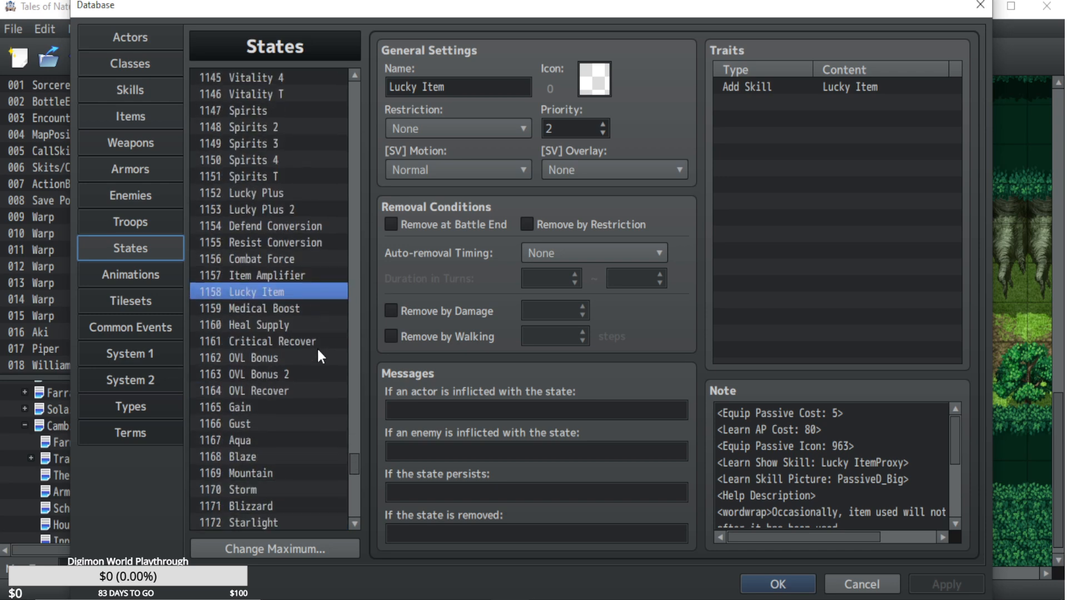
scroll(317, 343, up, 5)
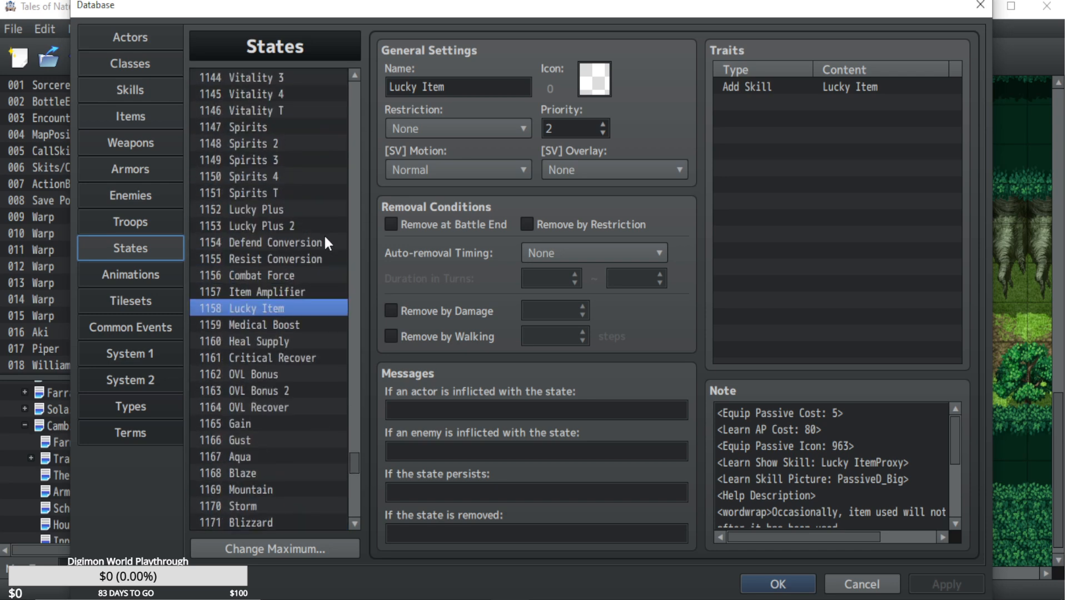
click(351, 136)
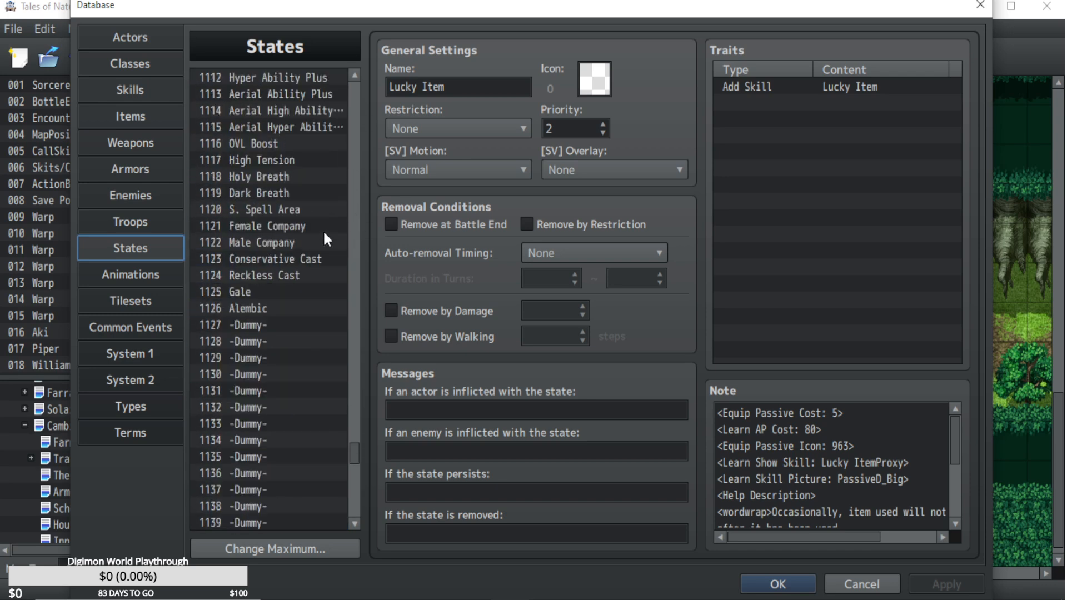
click(355, 188)
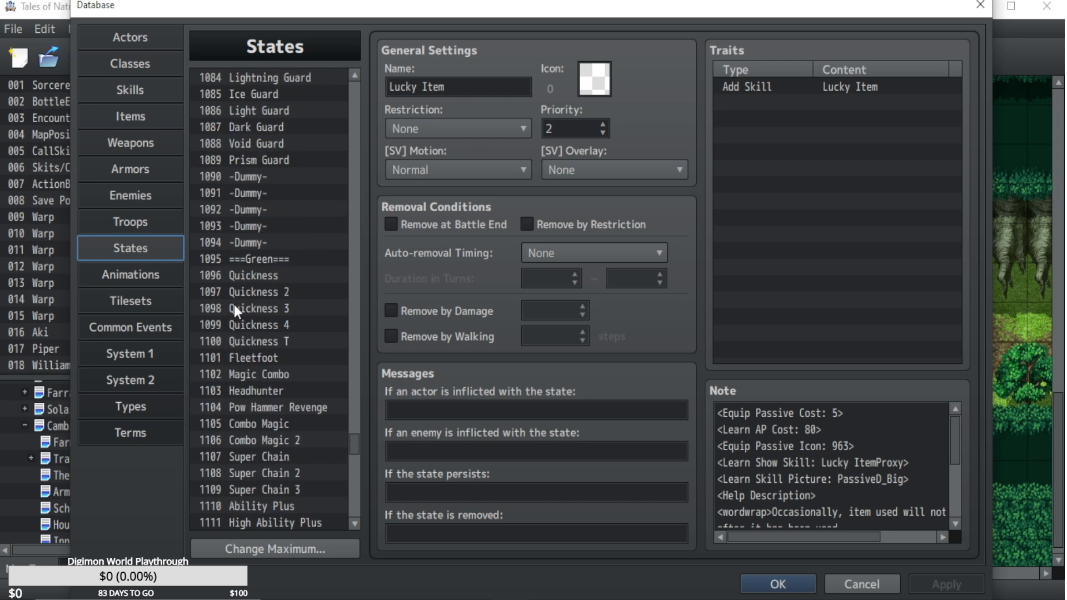
drag(352, 450, 350, 429)
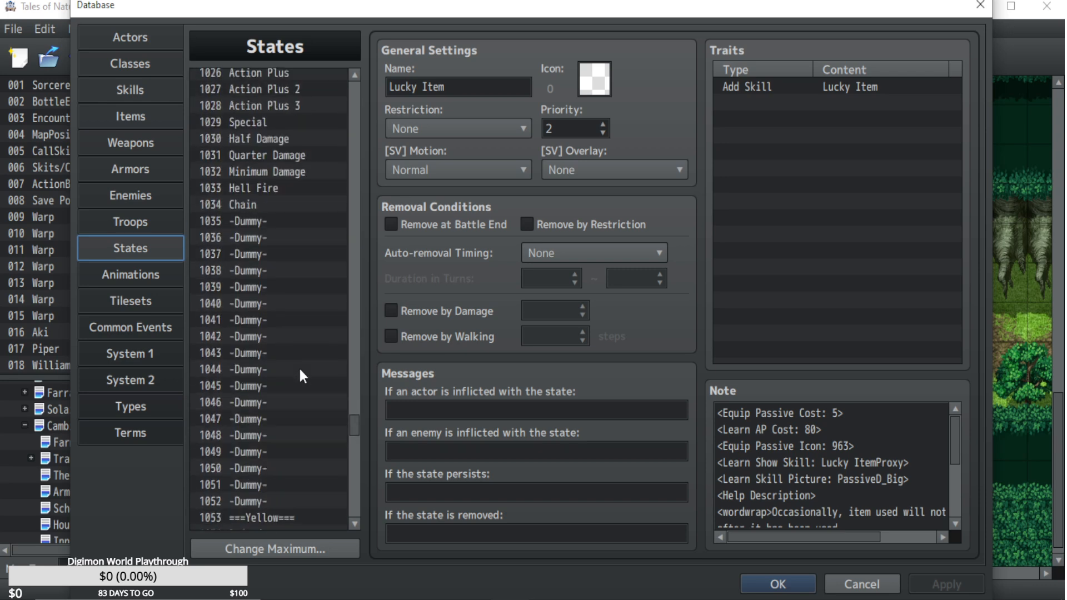
scroll(310, 403, down, 8)
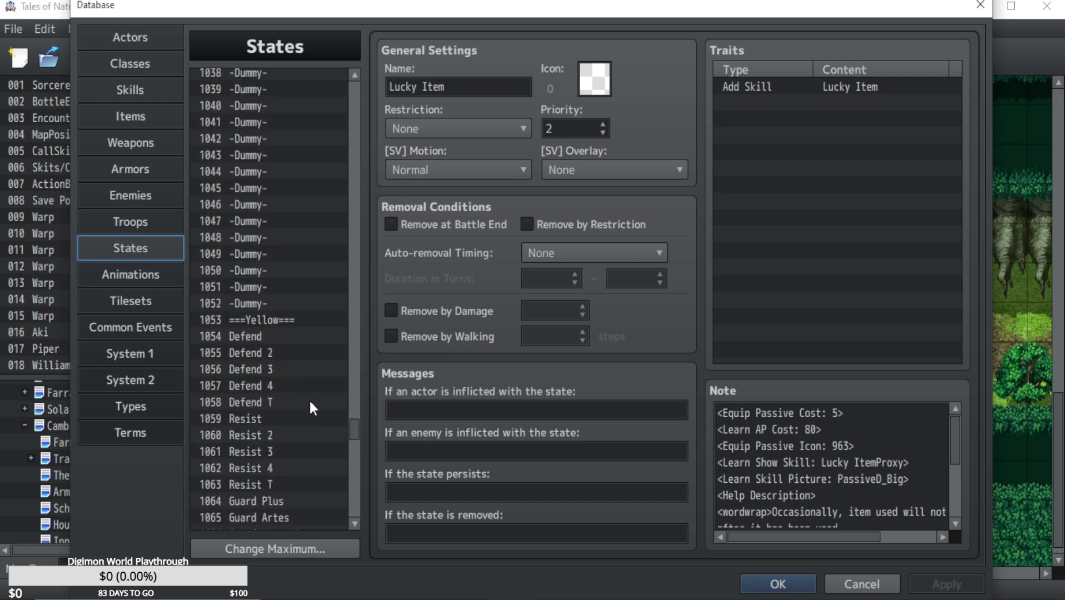
scroll(309, 408, down, 5)
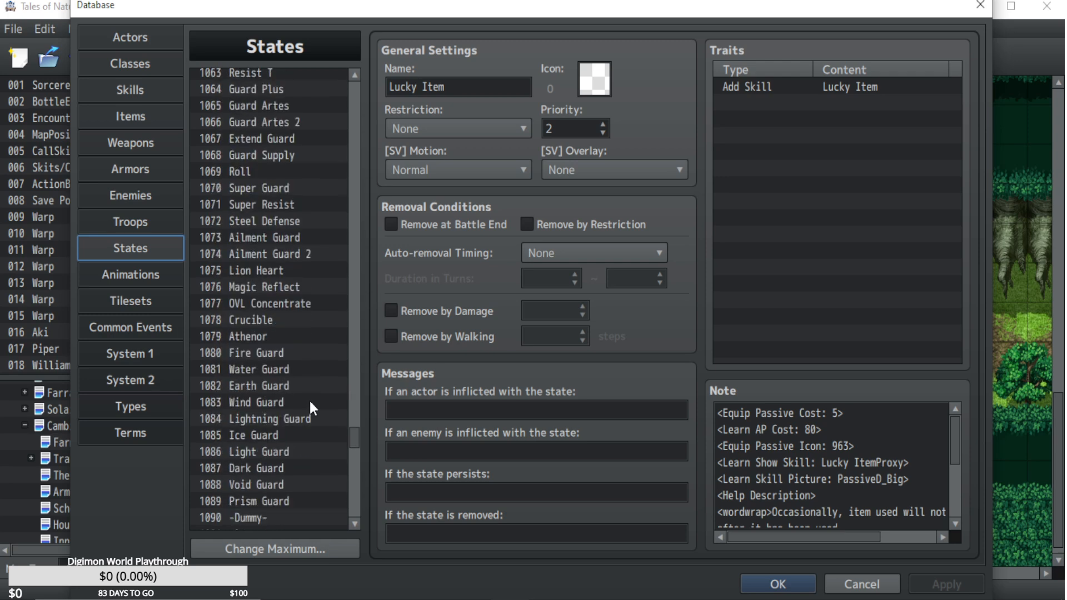
click(863, 584)
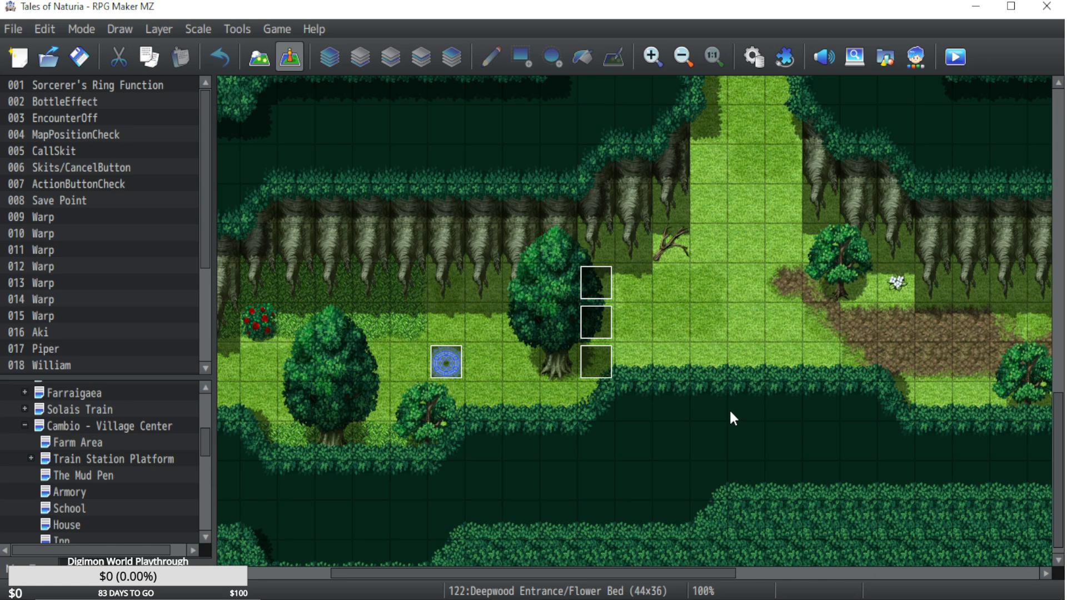
Reopen the database, view the Common Events and Animations lists, and close it without changes.
click(753, 59)
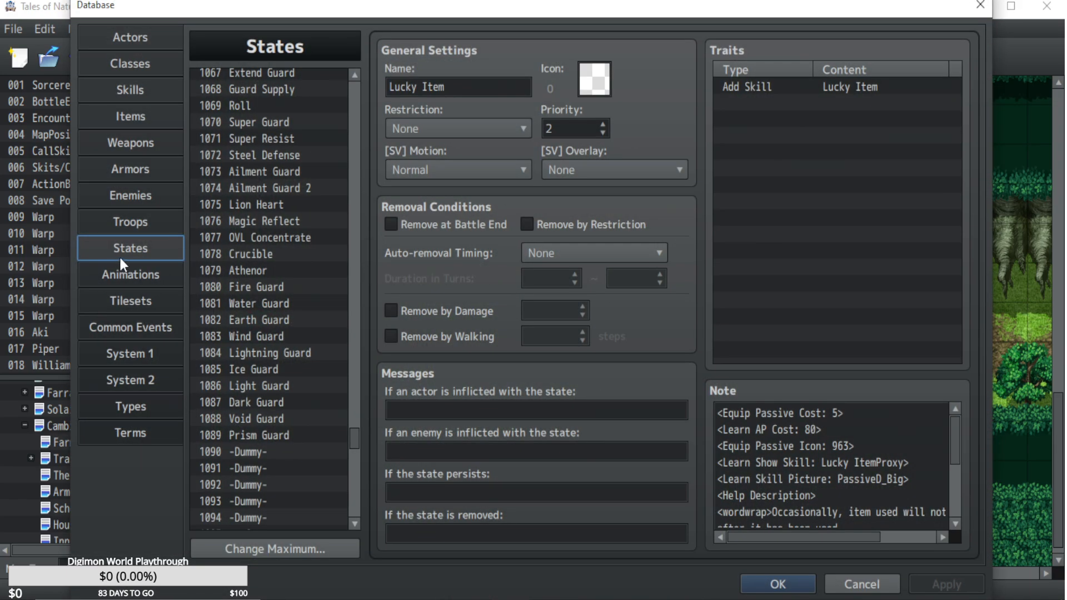
click(131, 276)
click(134, 330)
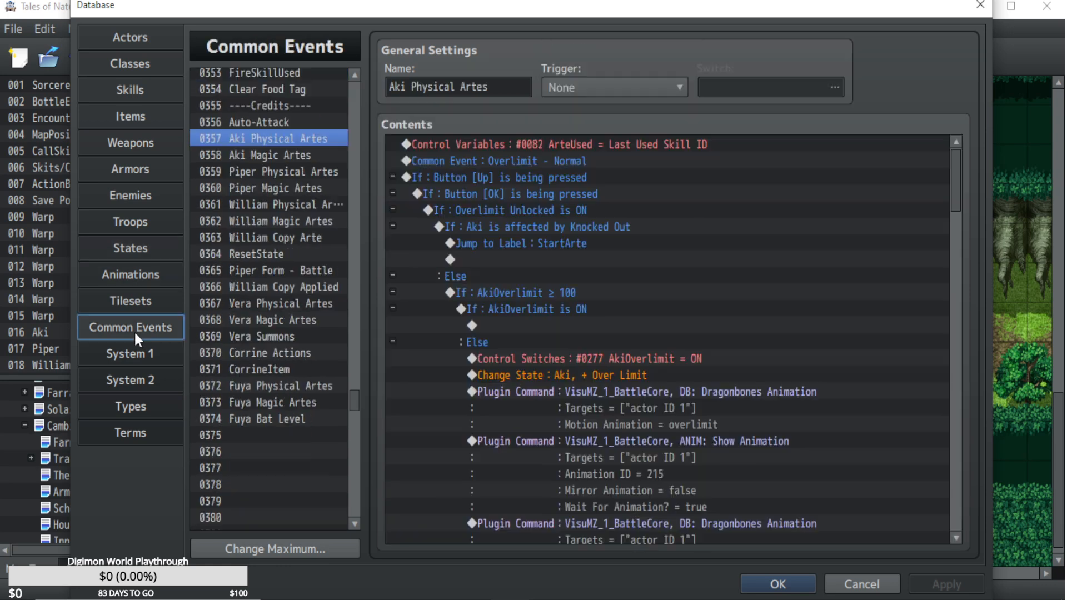
click(132, 275)
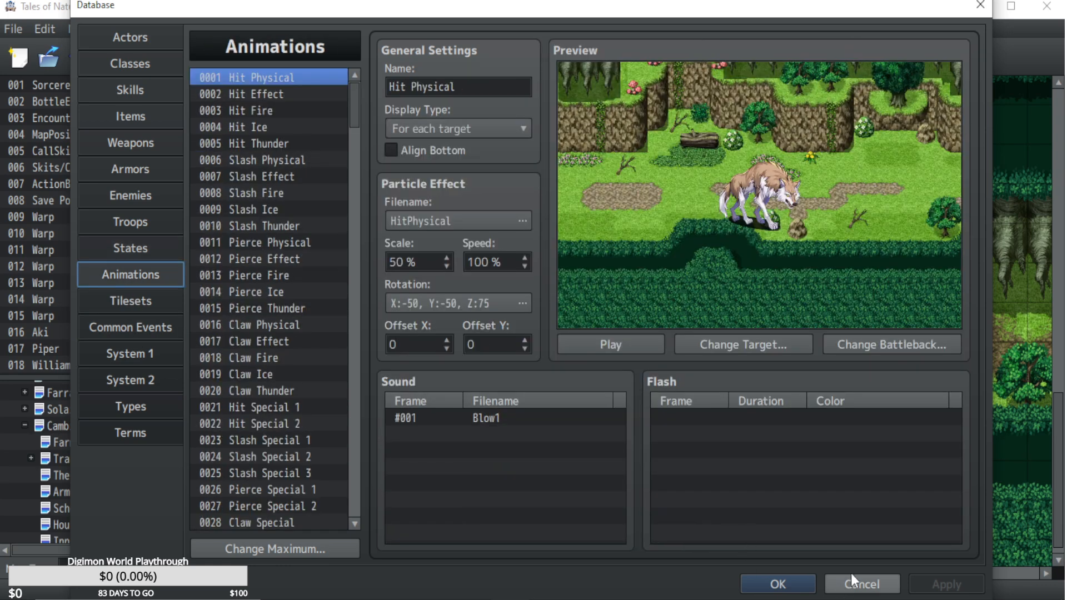
click(865, 582)
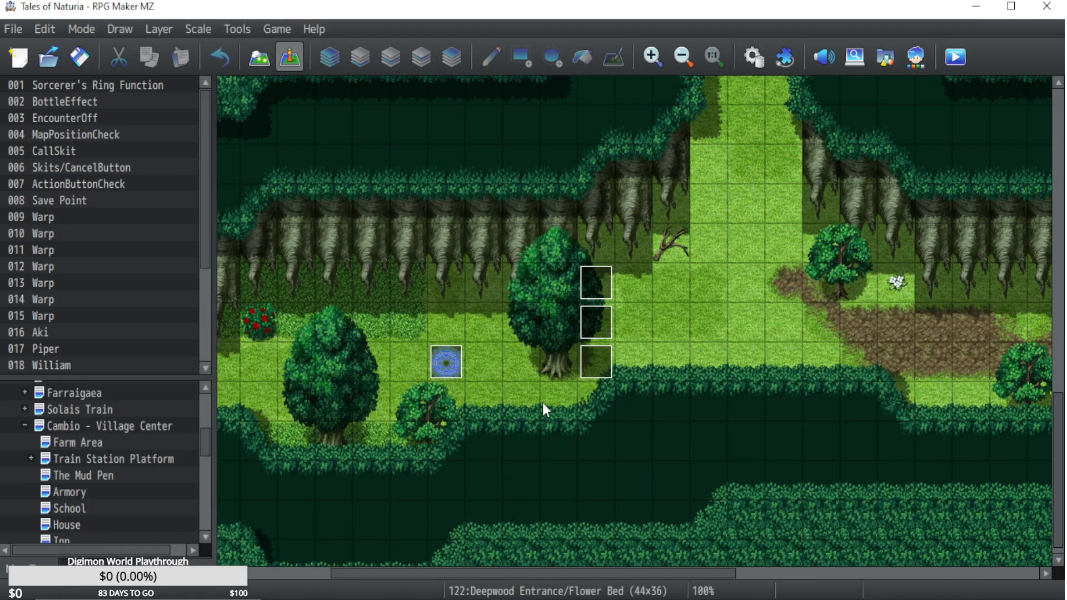